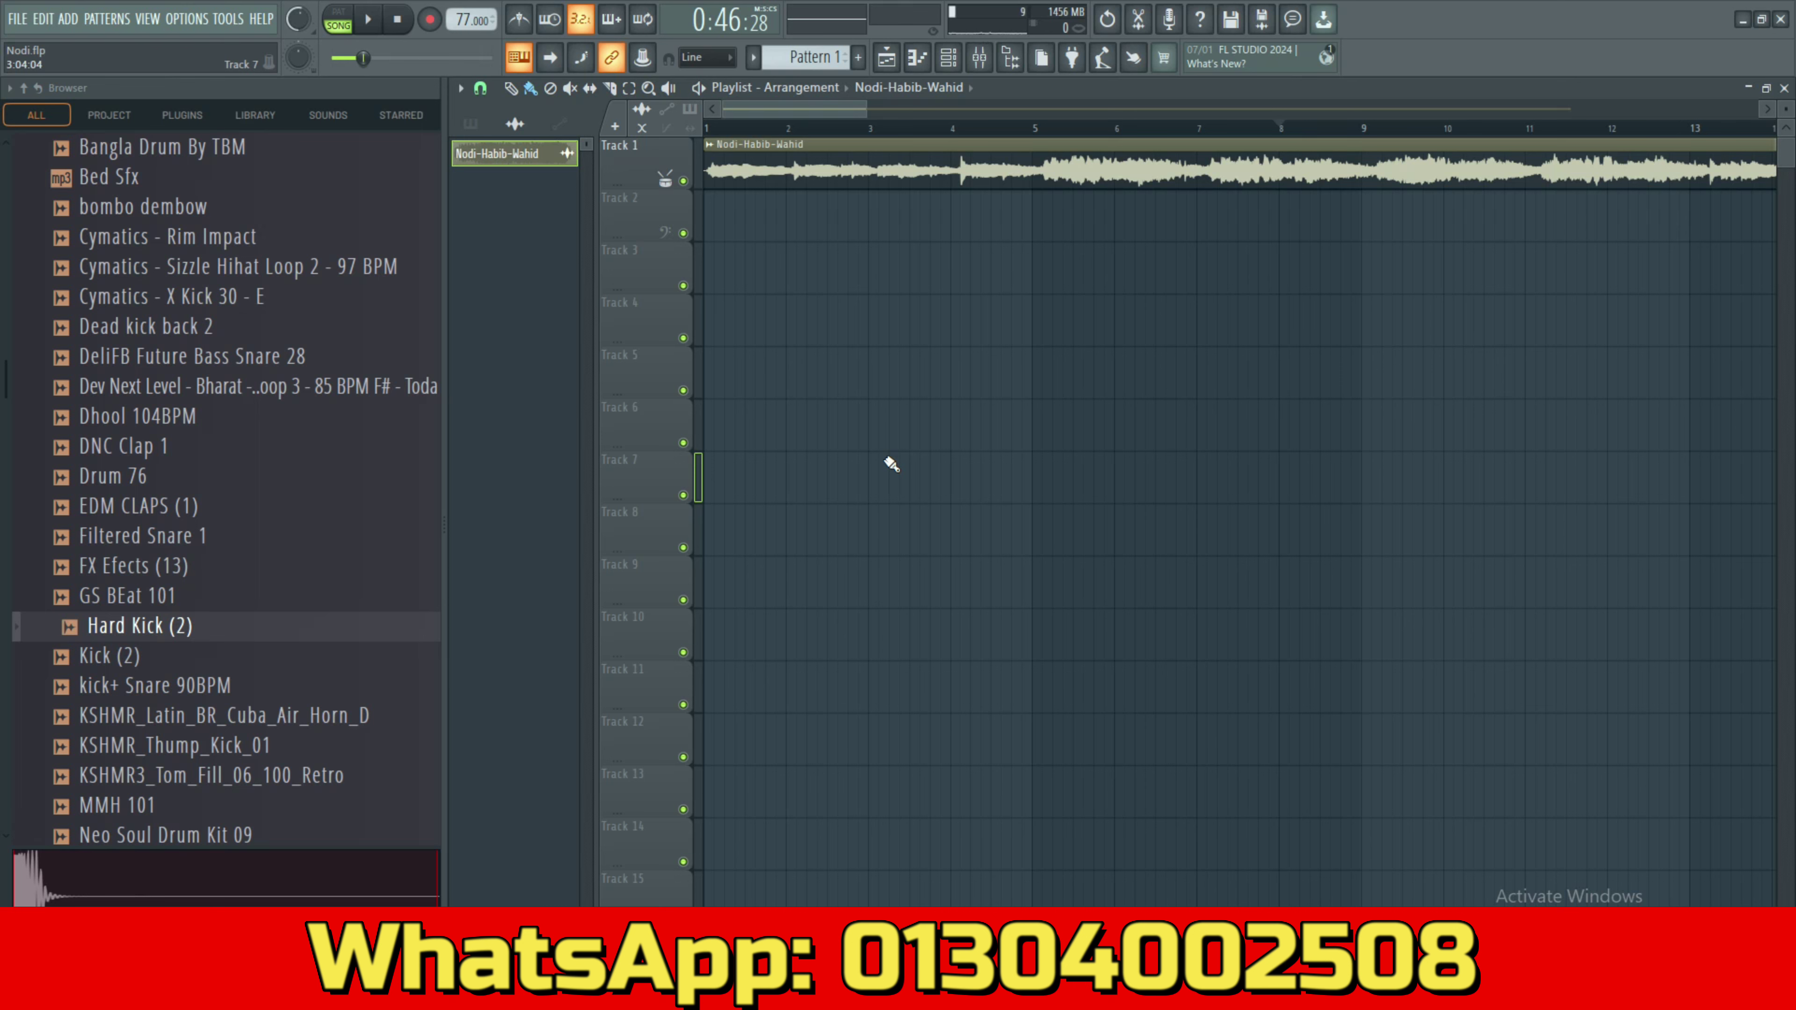
# Listen to the Nodi-Habib-Wahid audio clip near bar 5 and again around bar 17.
pyautogui.scroll(-3, 891, 464)
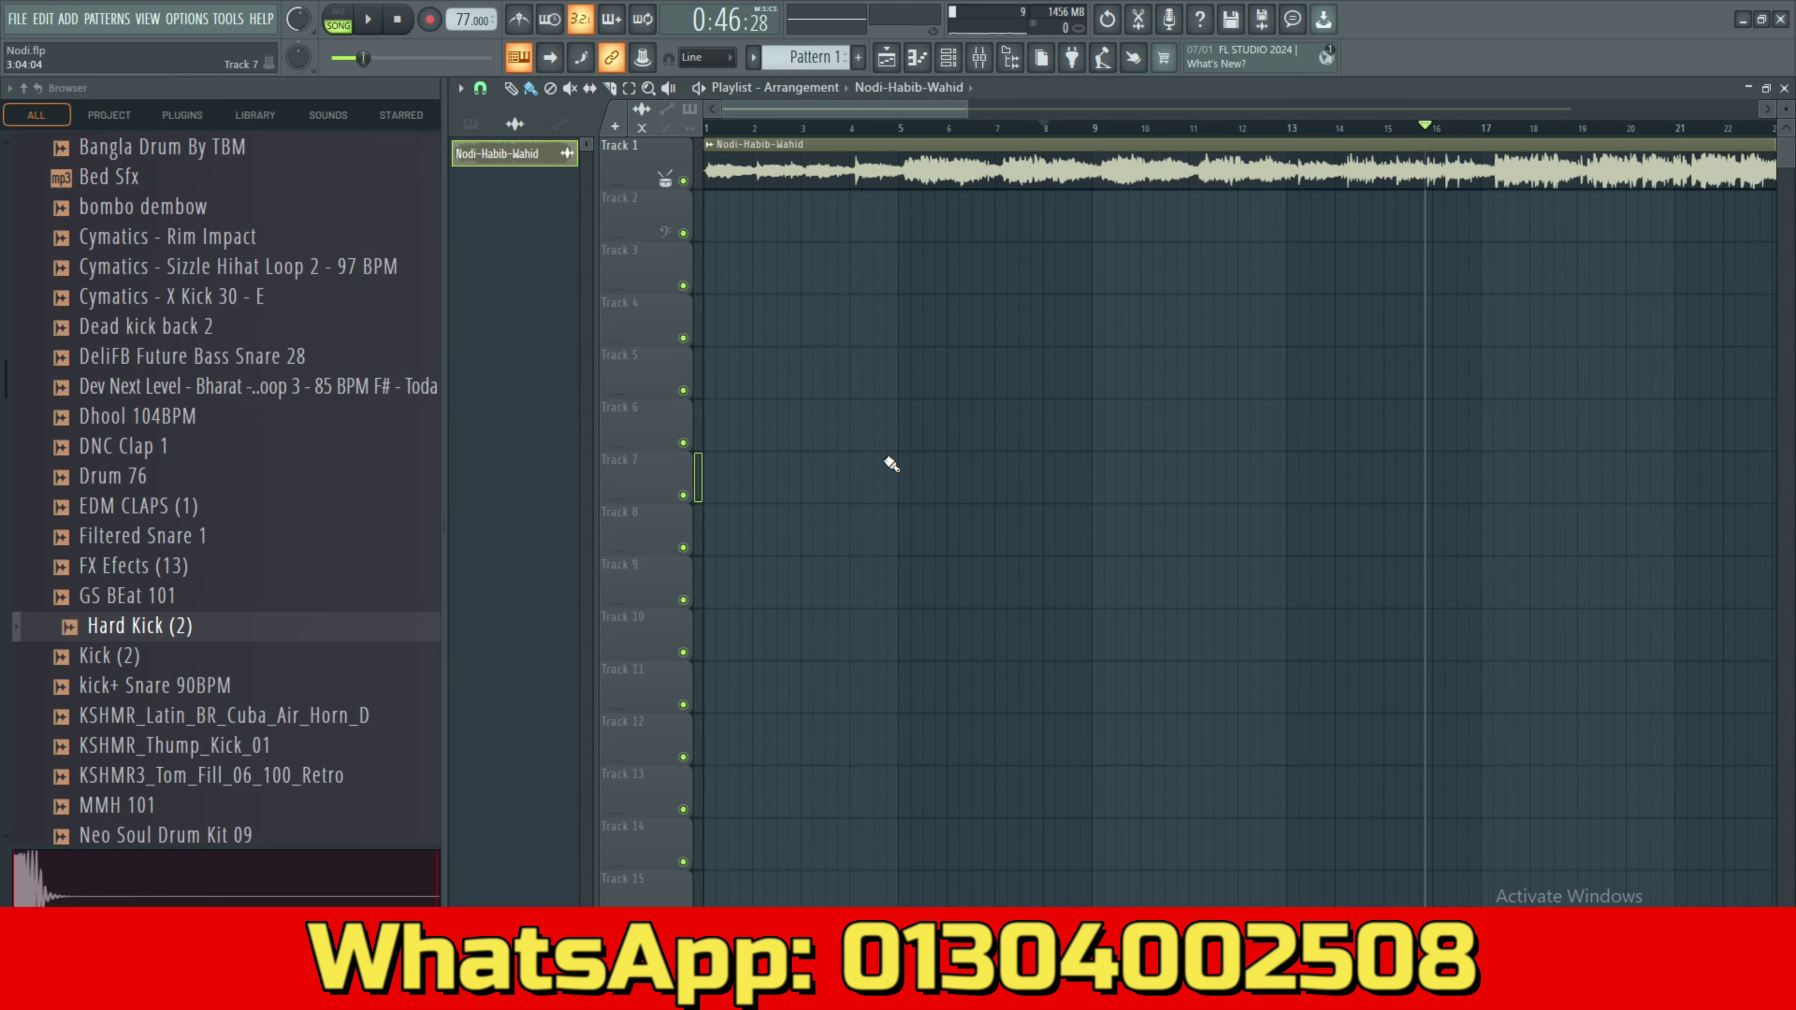
pyautogui.click(886, 128)
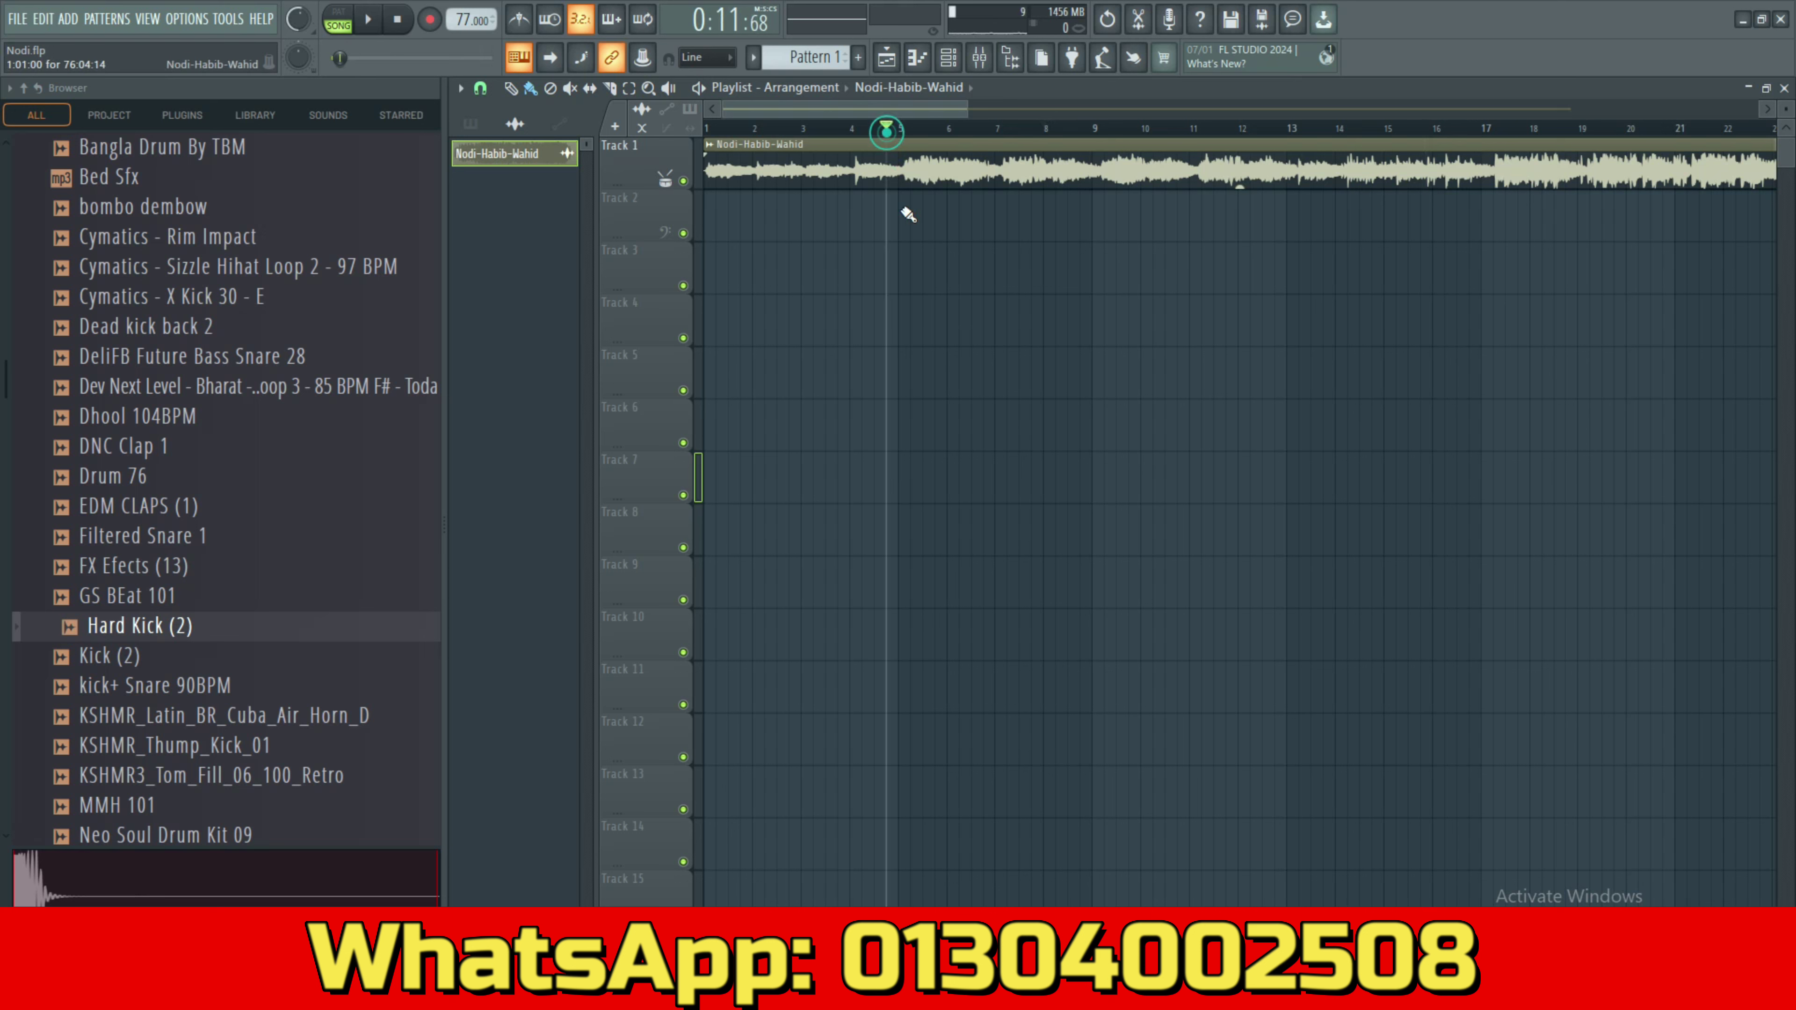
pyautogui.press('space')
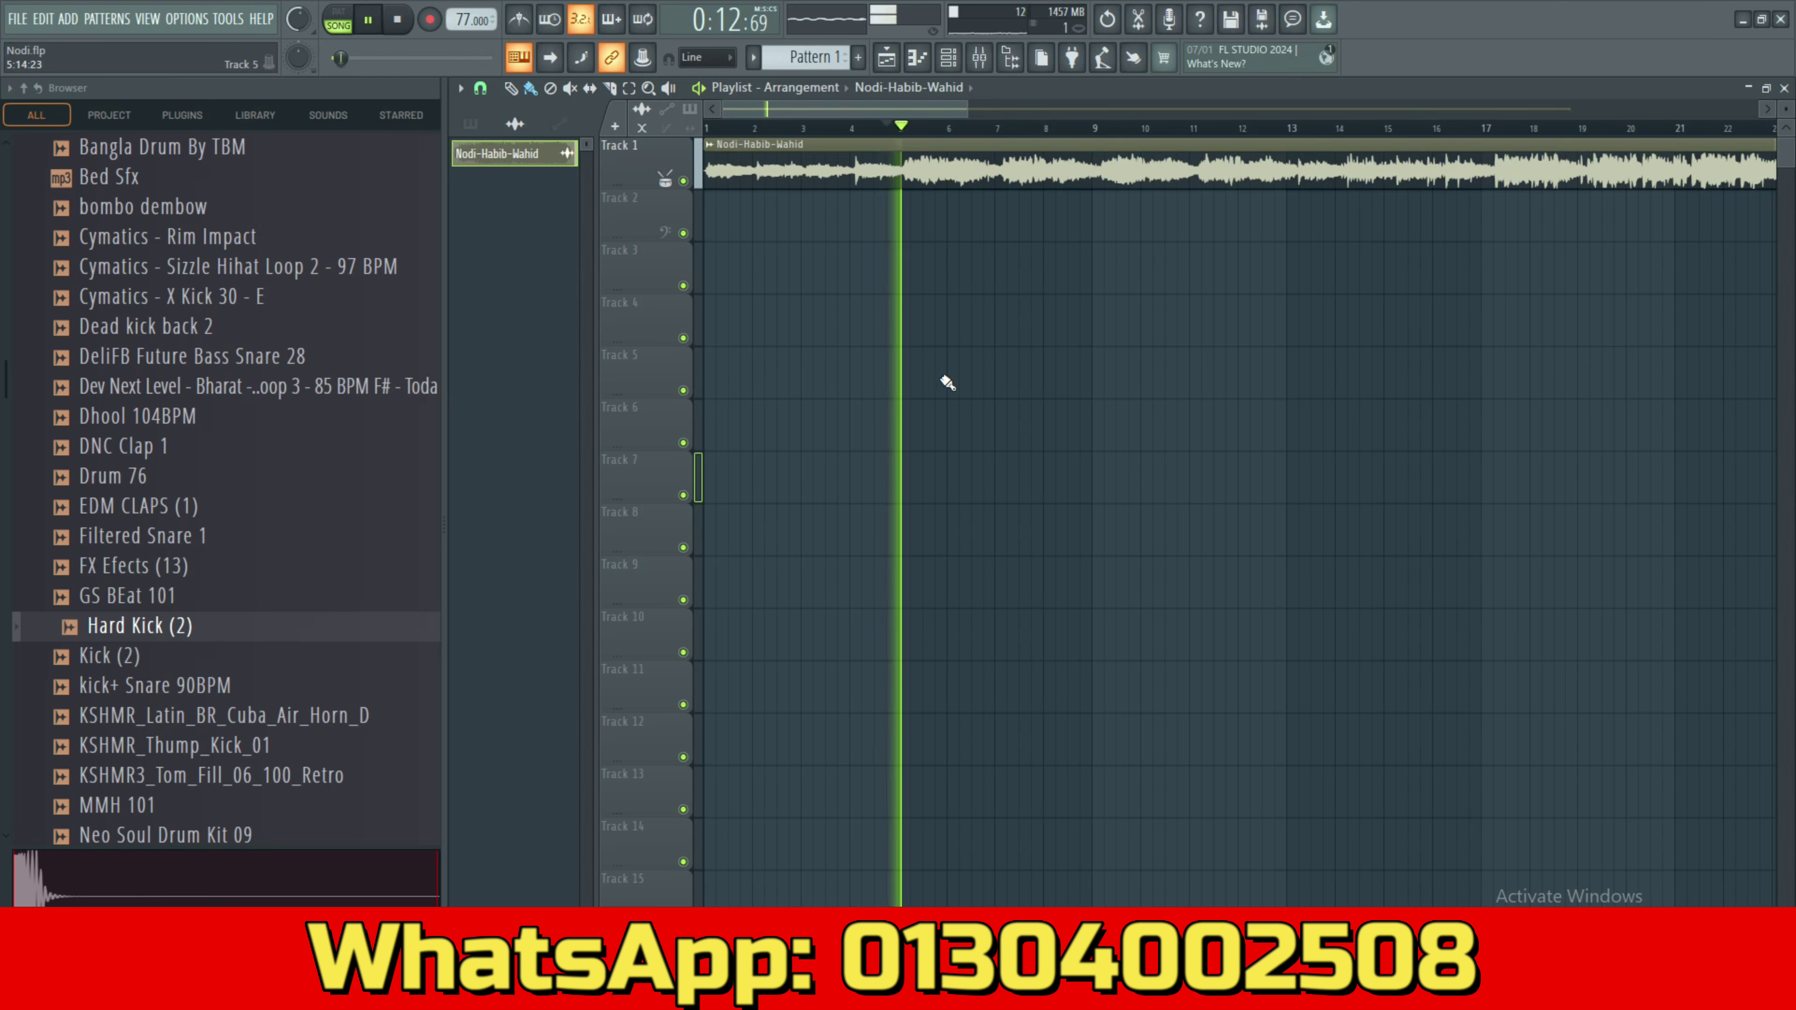
pyautogui.click(1470, 130)
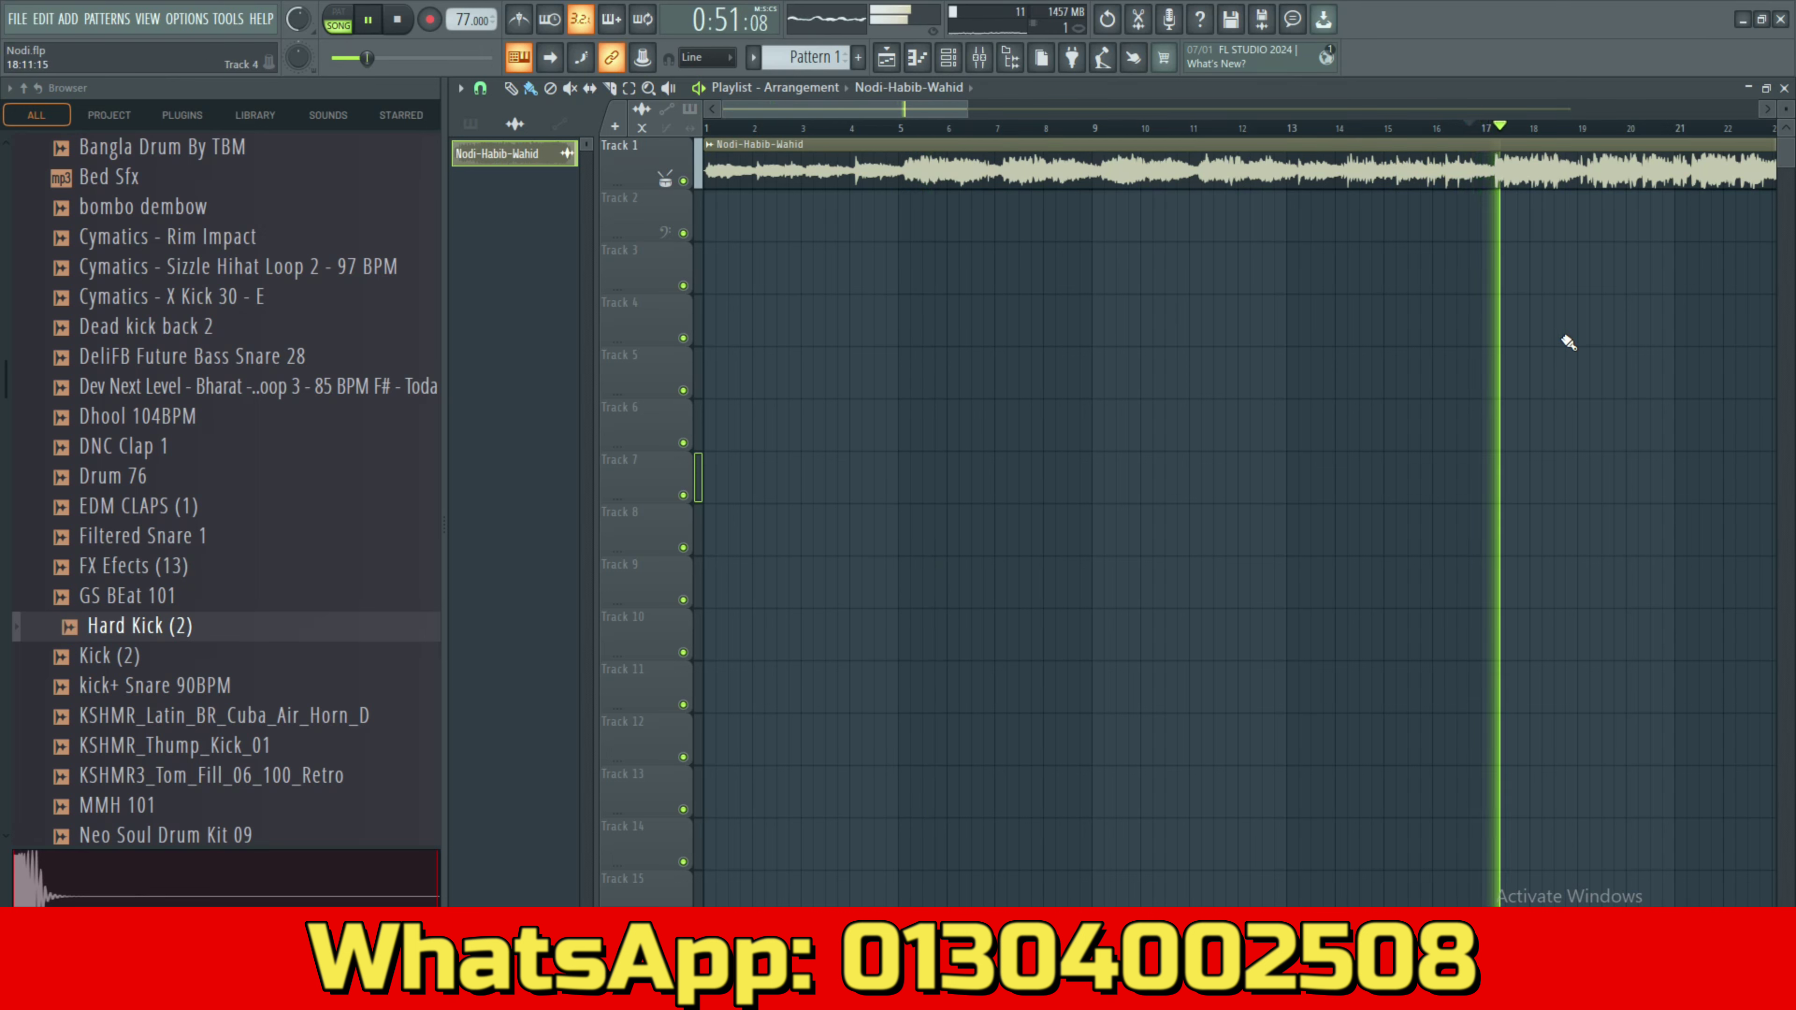
pyautogui.press('space')
# Trim the intro off the Nodi-Habib-Wahid clip and move the shortened clip back to bar 1 of Track 1.
pyautogui.moveTo(705, 169); pyautogui.dragTo(1274, 169)
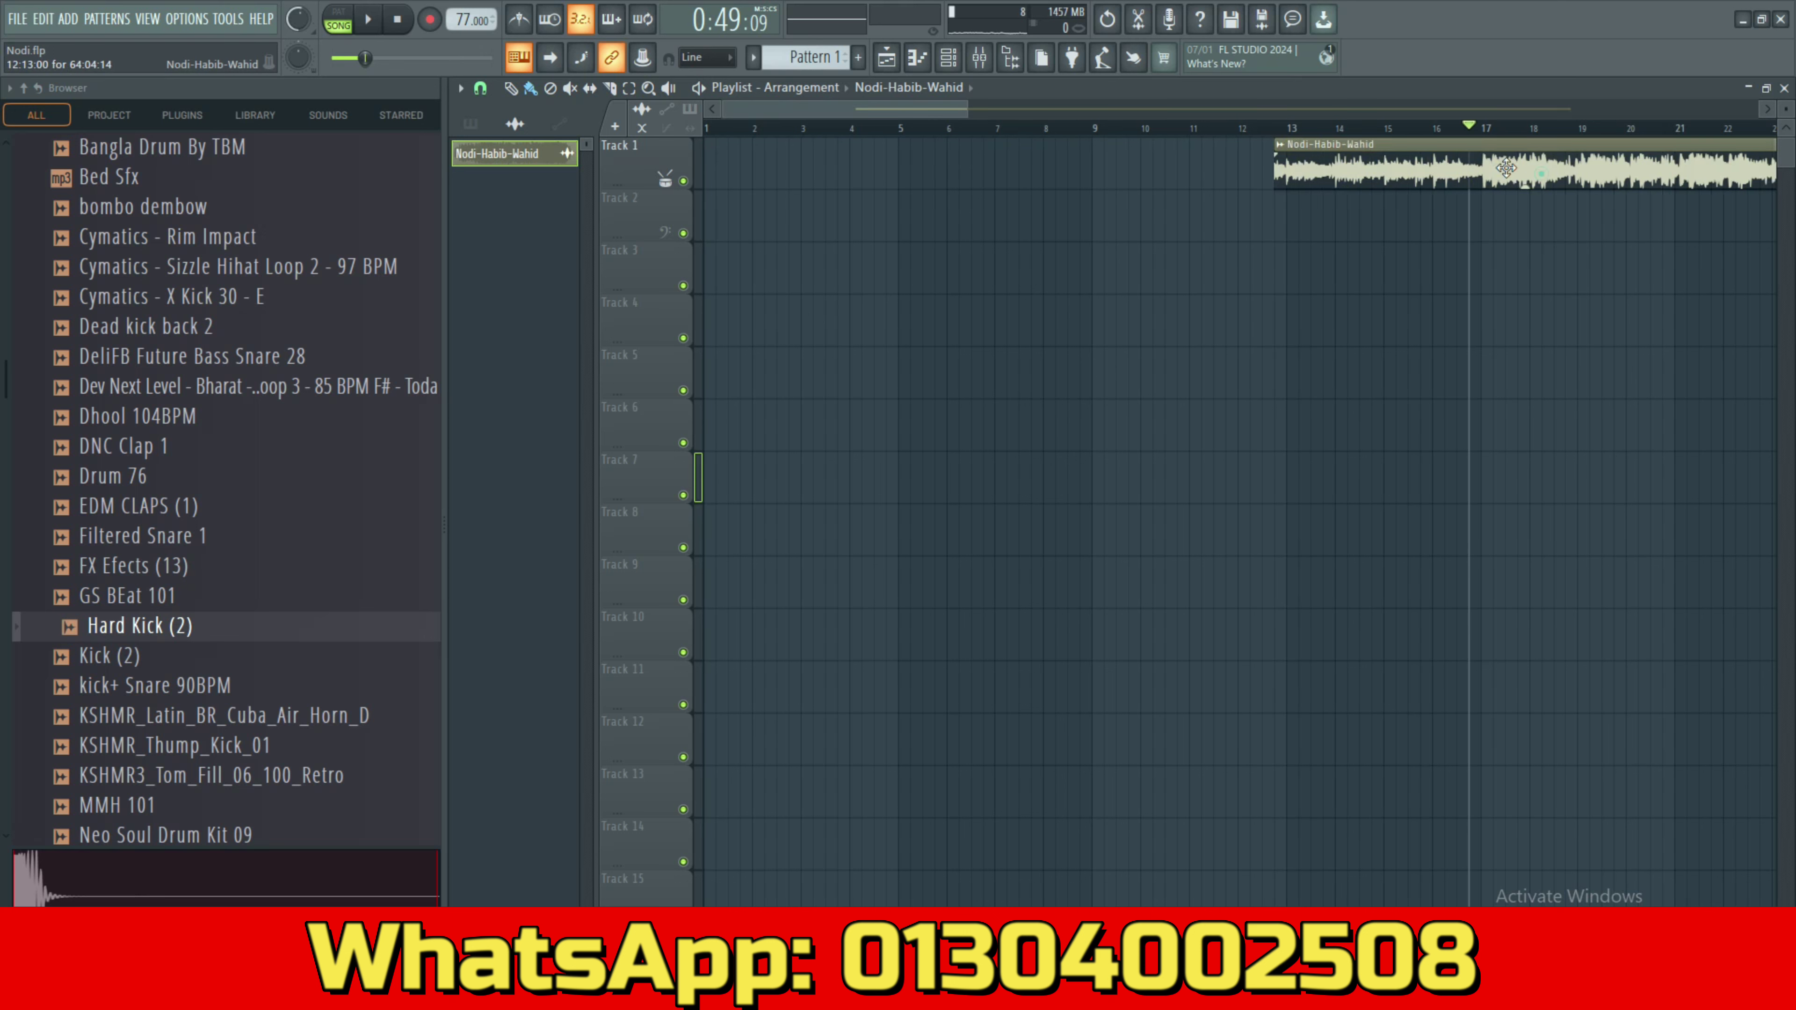
pyautogui.moveTo(1542, 174); pyautogui.dragTo(1239, 172)
pyautogui.moveTo(972, 172); pyautogui.dragTo(1162, 200)
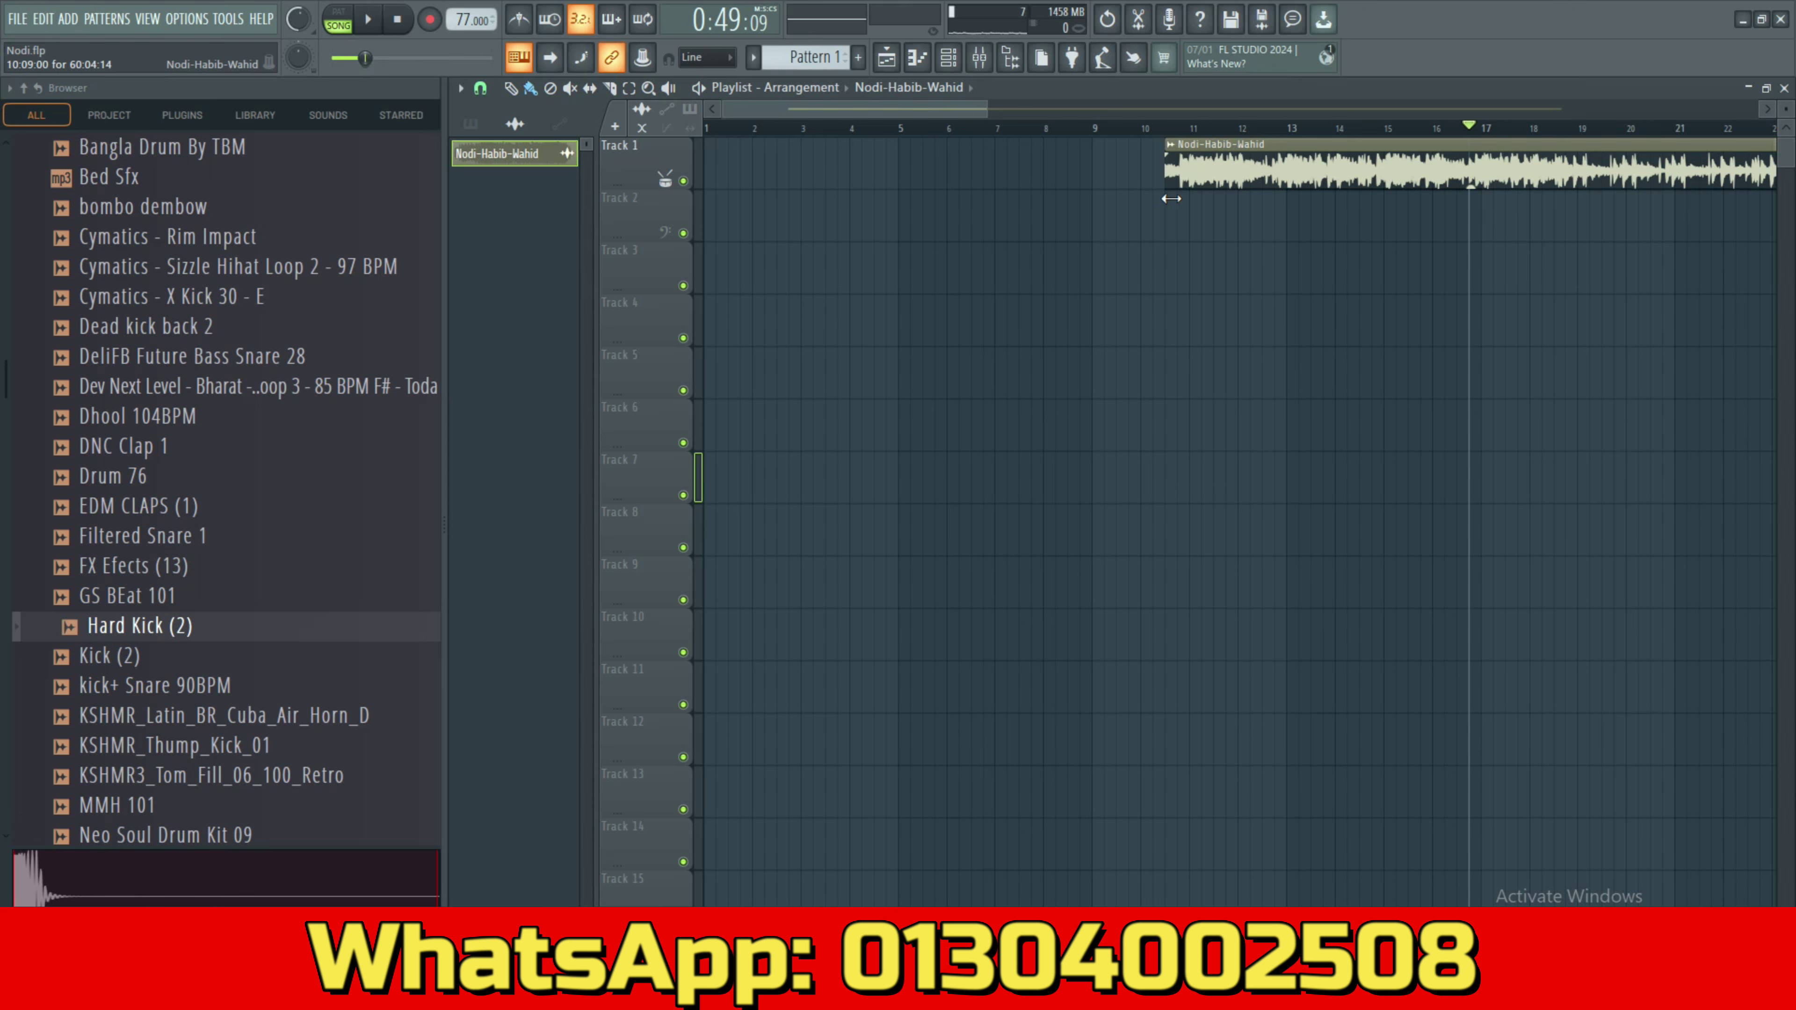
pyautogui.moveTo(1171, 166); pyautogui.dragTo(691, 163)
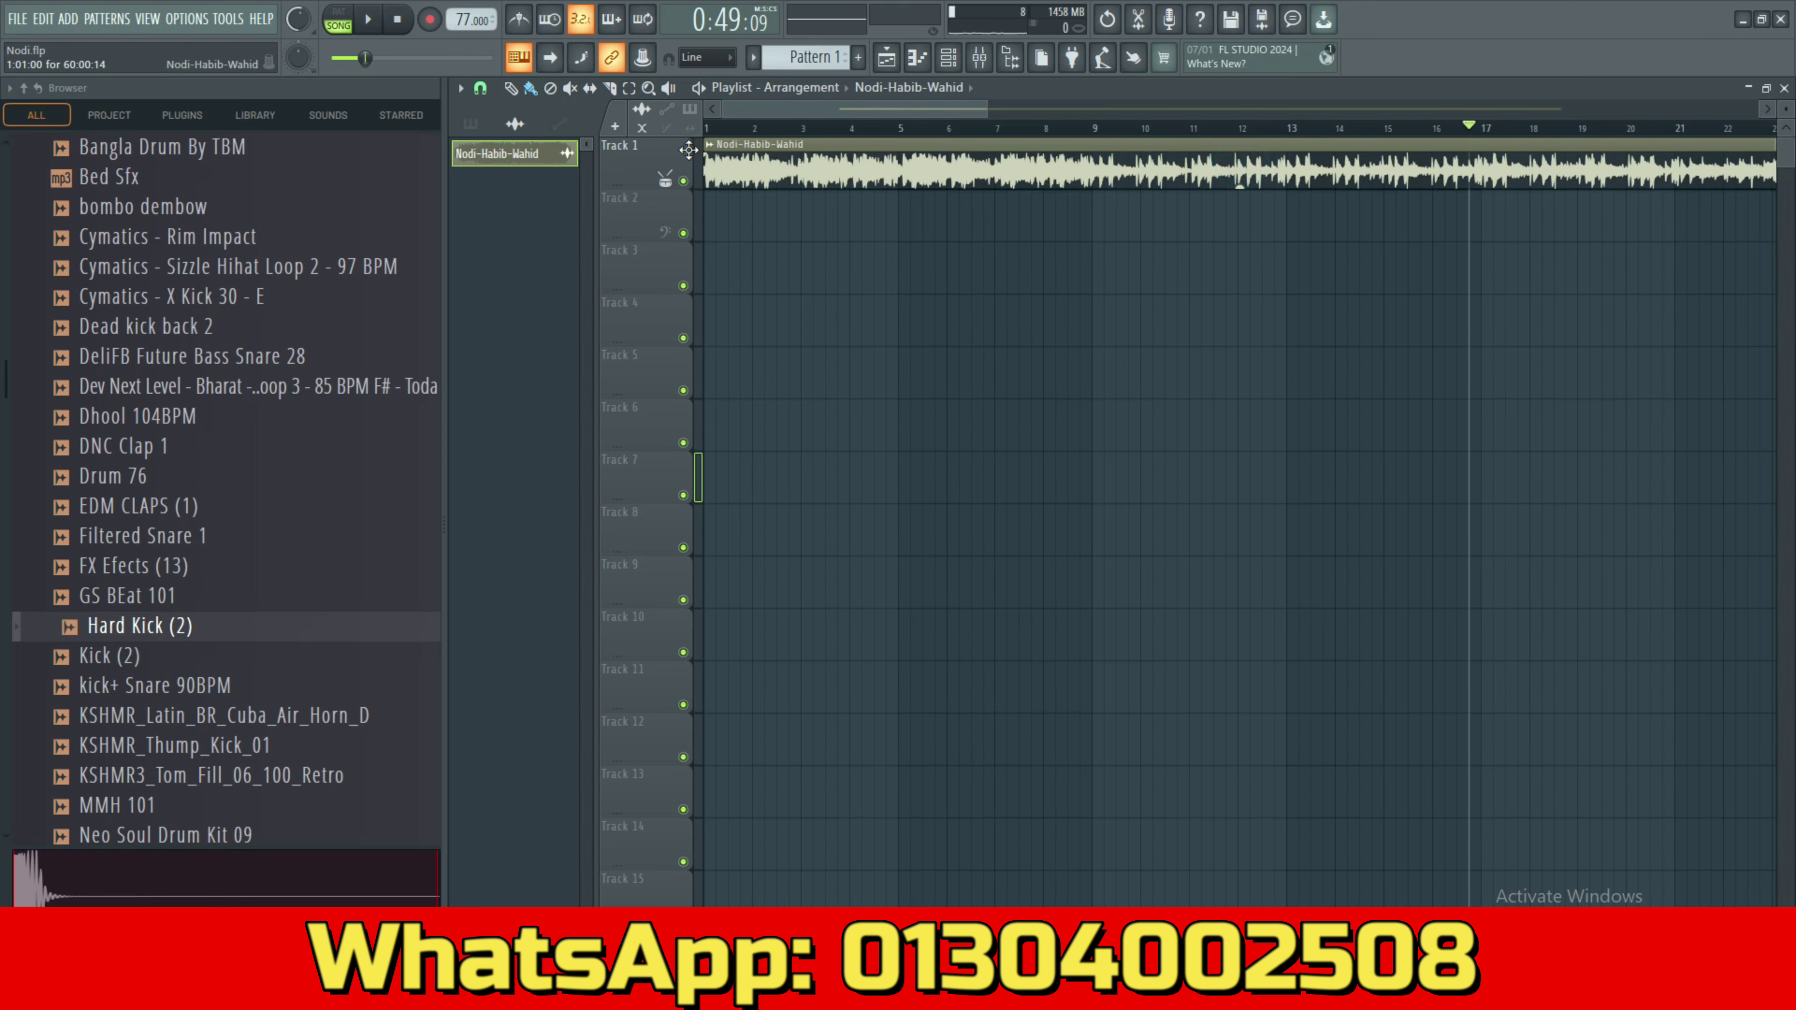
# Fine-trim the lead-in at the clip's start so its first beat falls on bar 1, checking it with short playback.
pyautogui.scroll(3, 830, 240)
pyautogui.moveTo(815, 103); pyautogui.dragTo(742, 108)
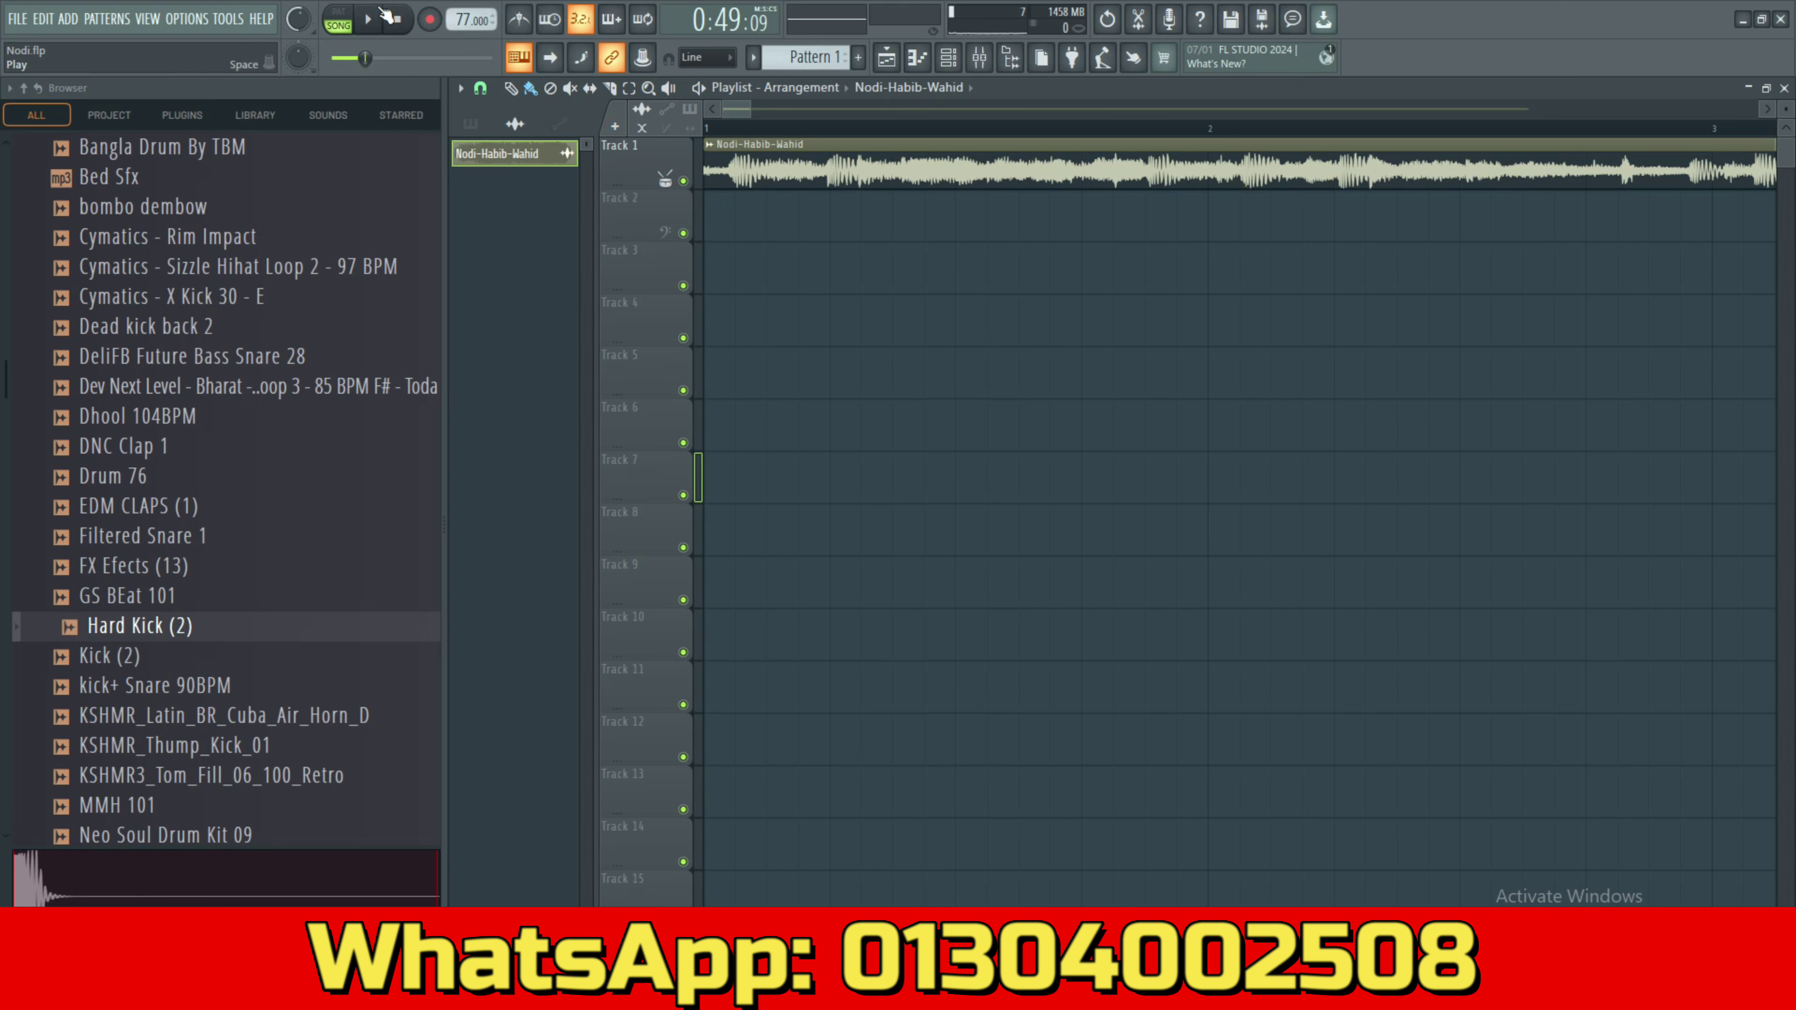
pyautogui.click(398, 19)
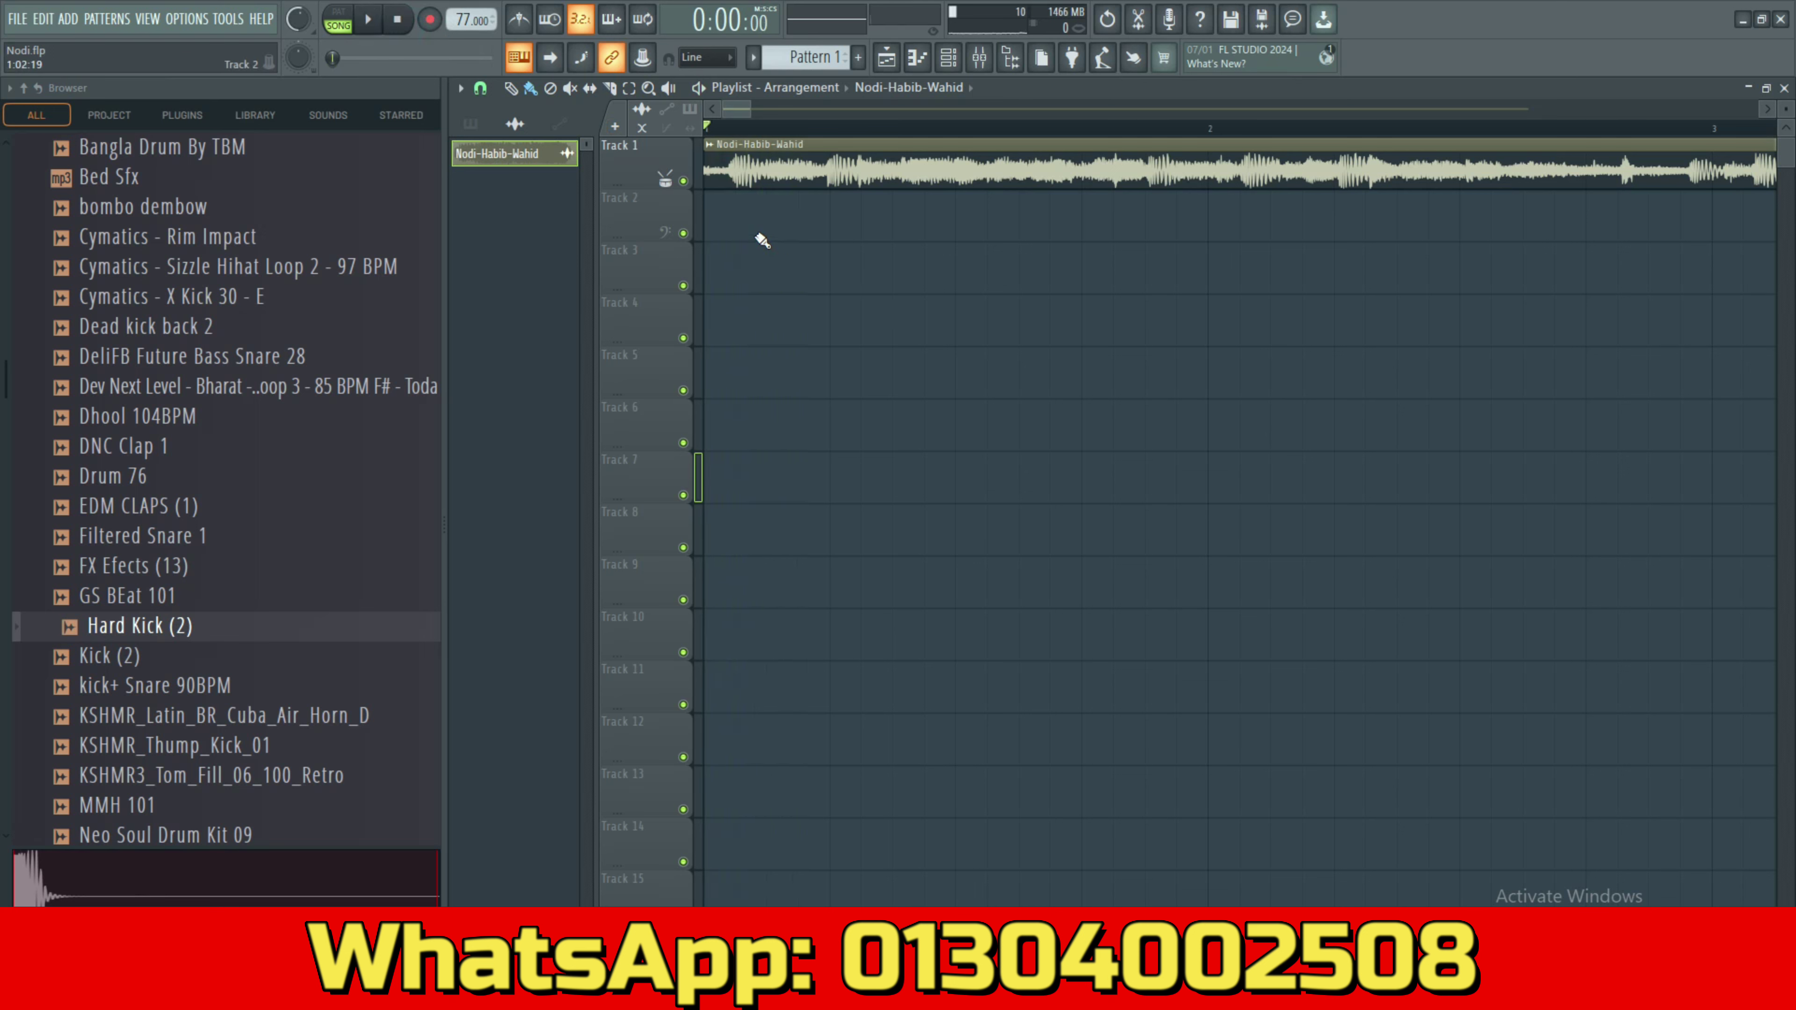
pyautogui.moveTo(710, 186)
pyautogui.mouseDown()
pyautogui.moveTo(797, 176)
pyautogui.moveTo(702, 178)
pyautogui.moveTo(726, 183)
pyautogui.mouseUp()
pyautogui.press('space')
pyautogui.press('space')
pyautogui.moveTo(902, 179); pyautogui.dragTo(879, 182)
# Play the trimmed clip from bar 1 to about bar 3, then stop playback.
pyautogui.press('space')
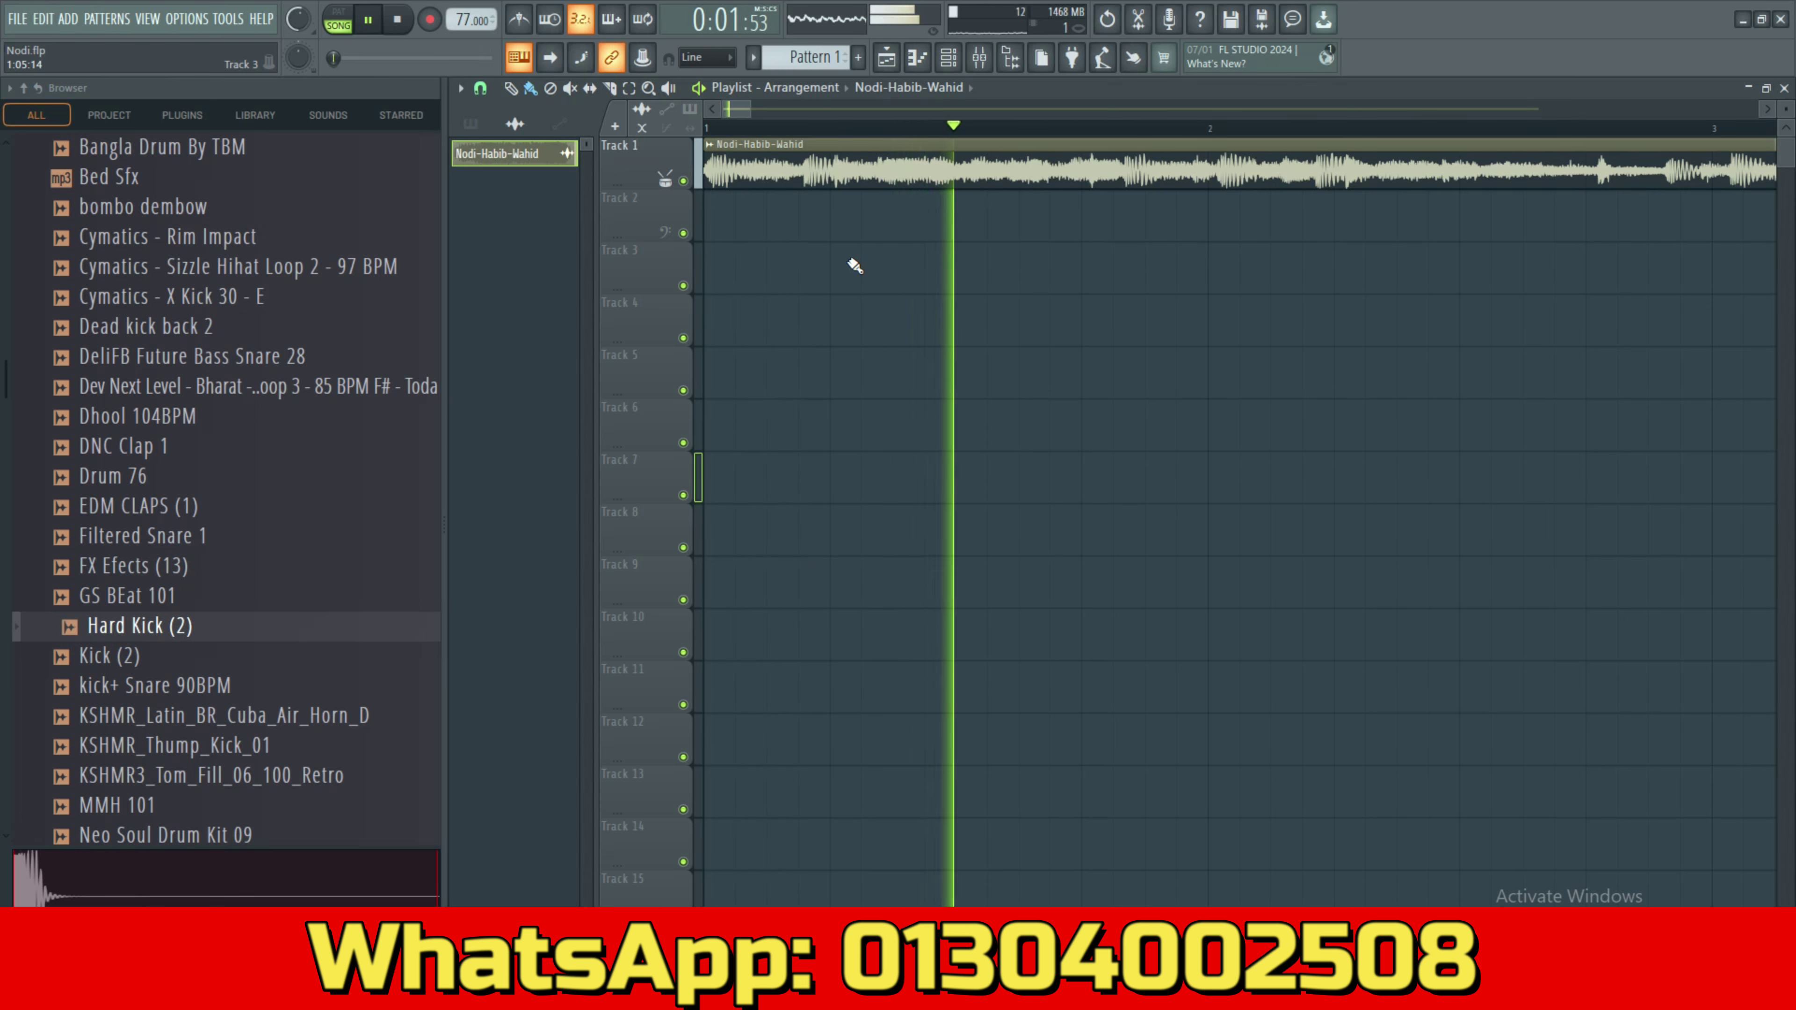
pyautogui.scroll(-1, 899, 484)
pyautogui.scroll(-3, 900, 484)
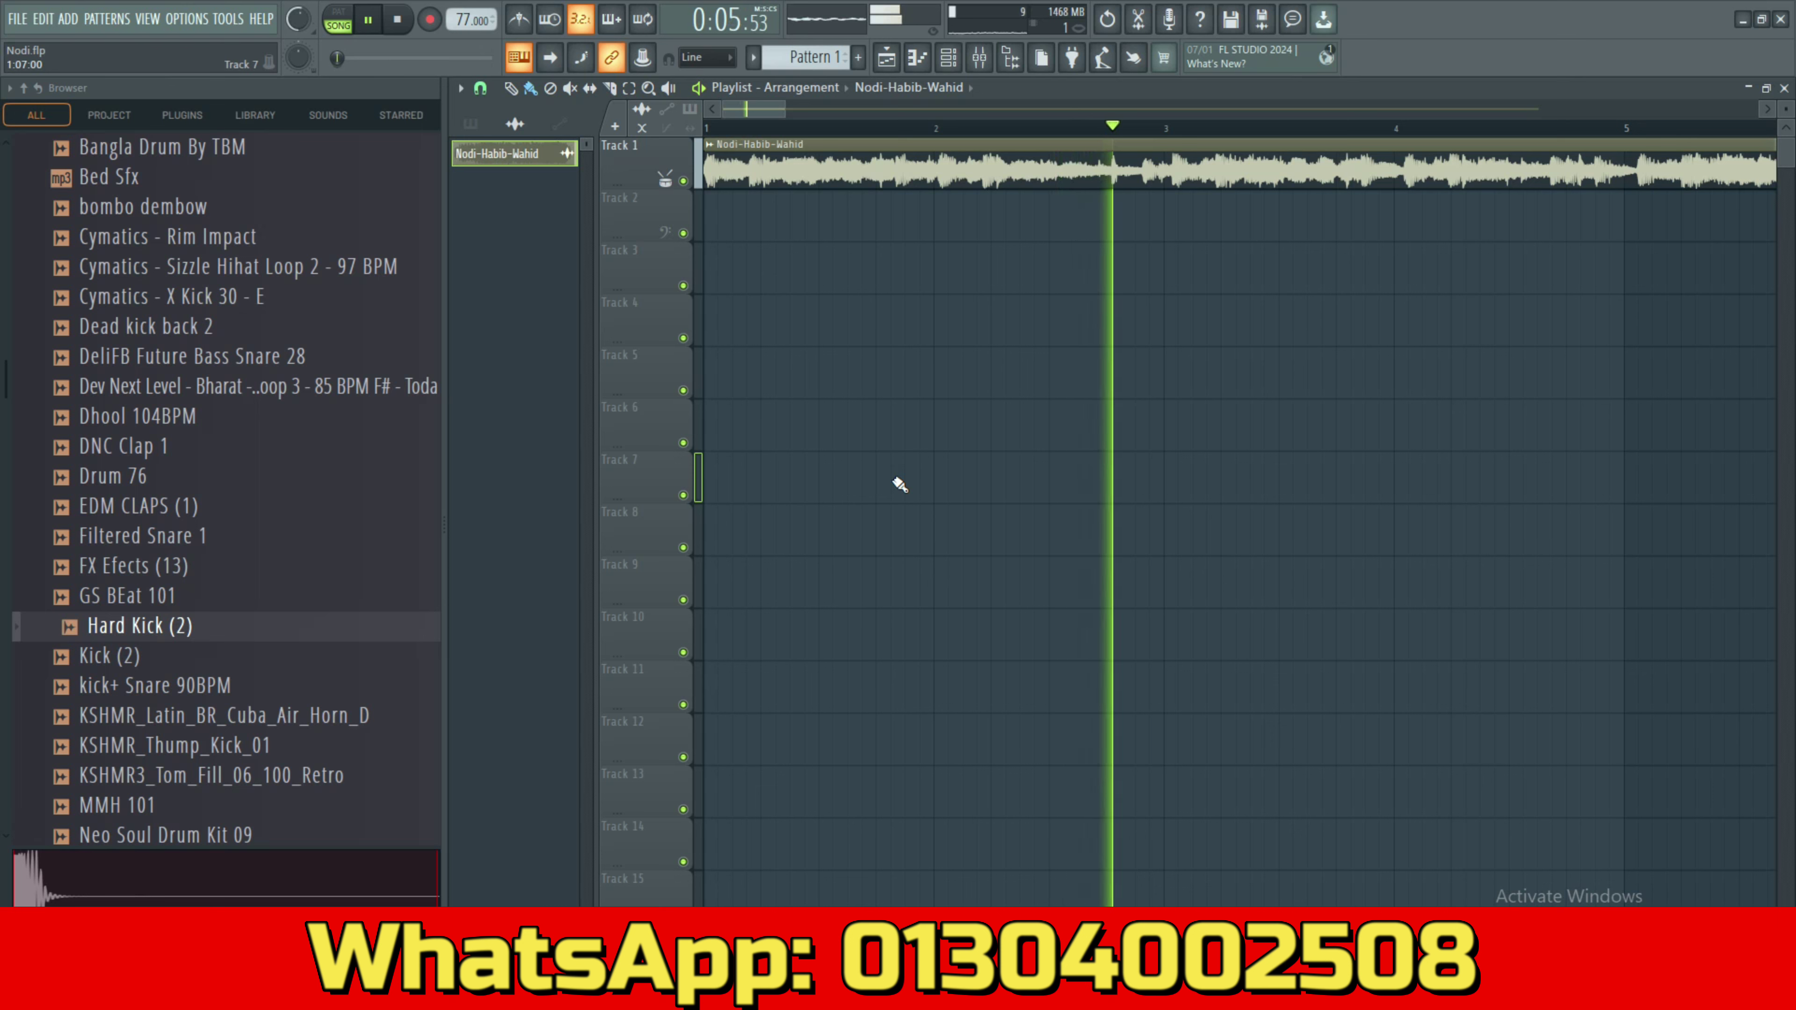
pyautogui.press('space')
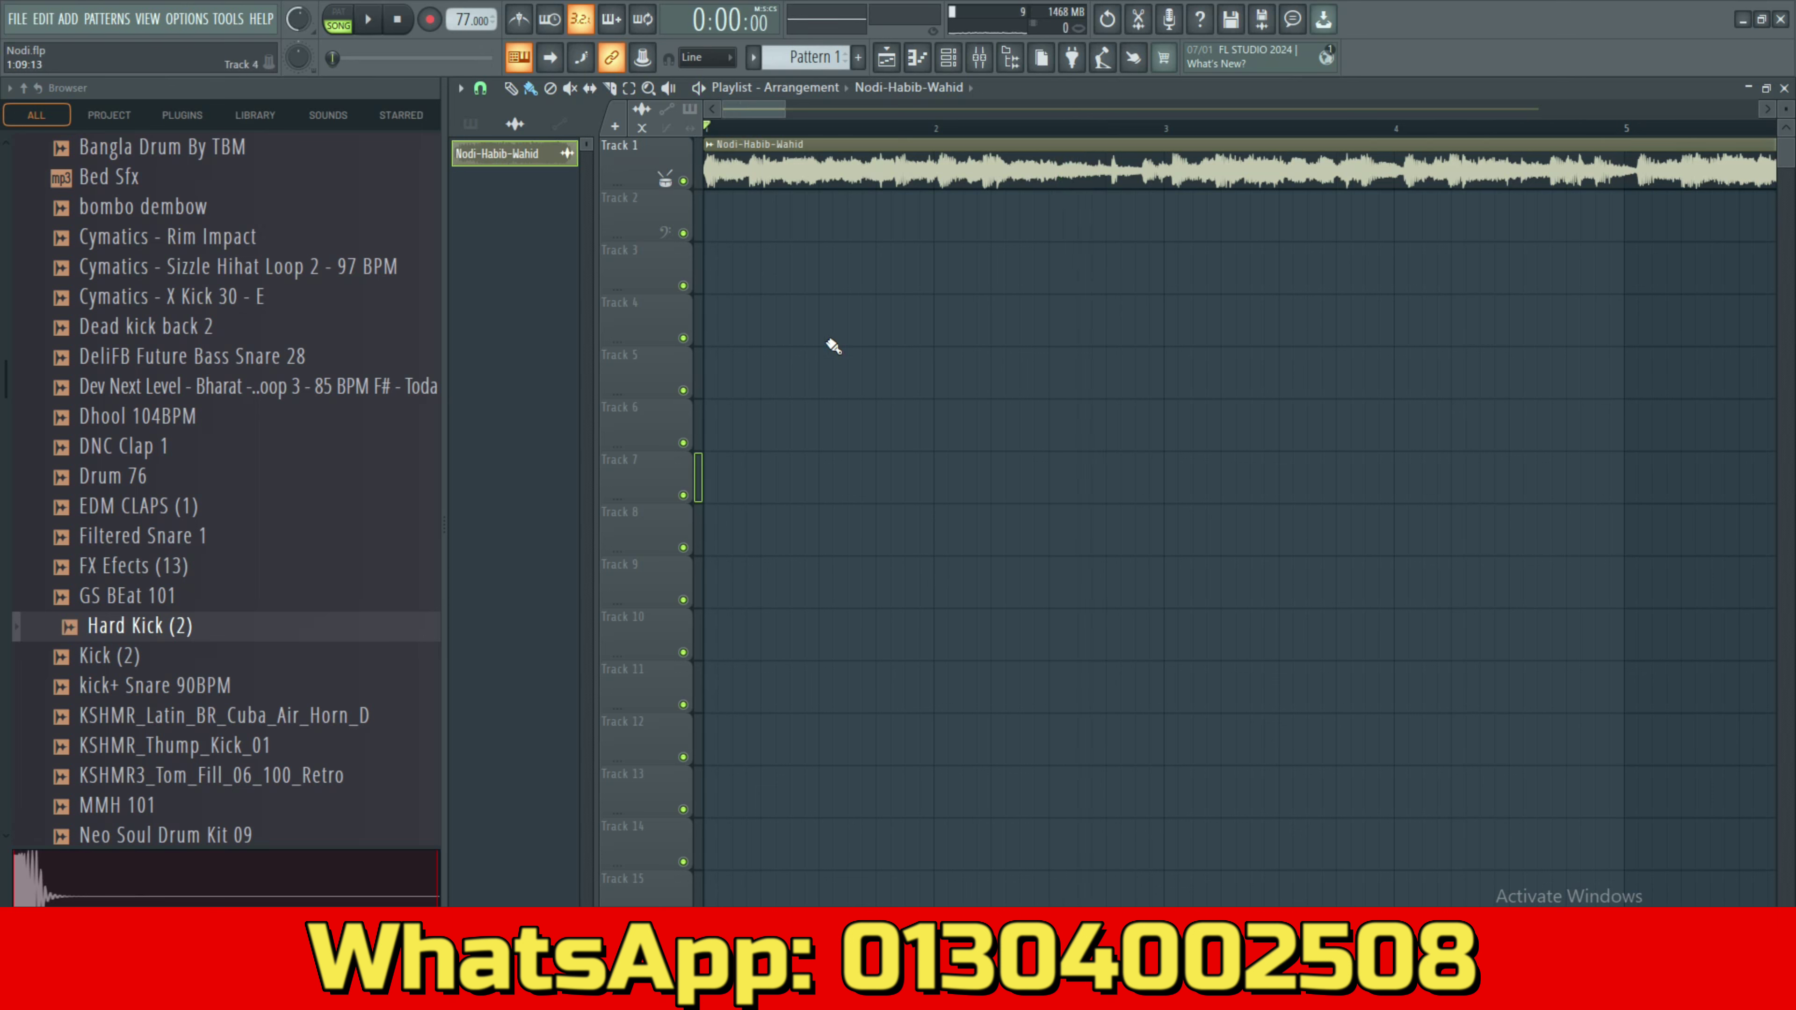
# Turn on the metronome and play the clip from the start to compare its beat with the 77 BPM grid.
pyautogui.click(520, 19)
pyautogui.click(813, 145)
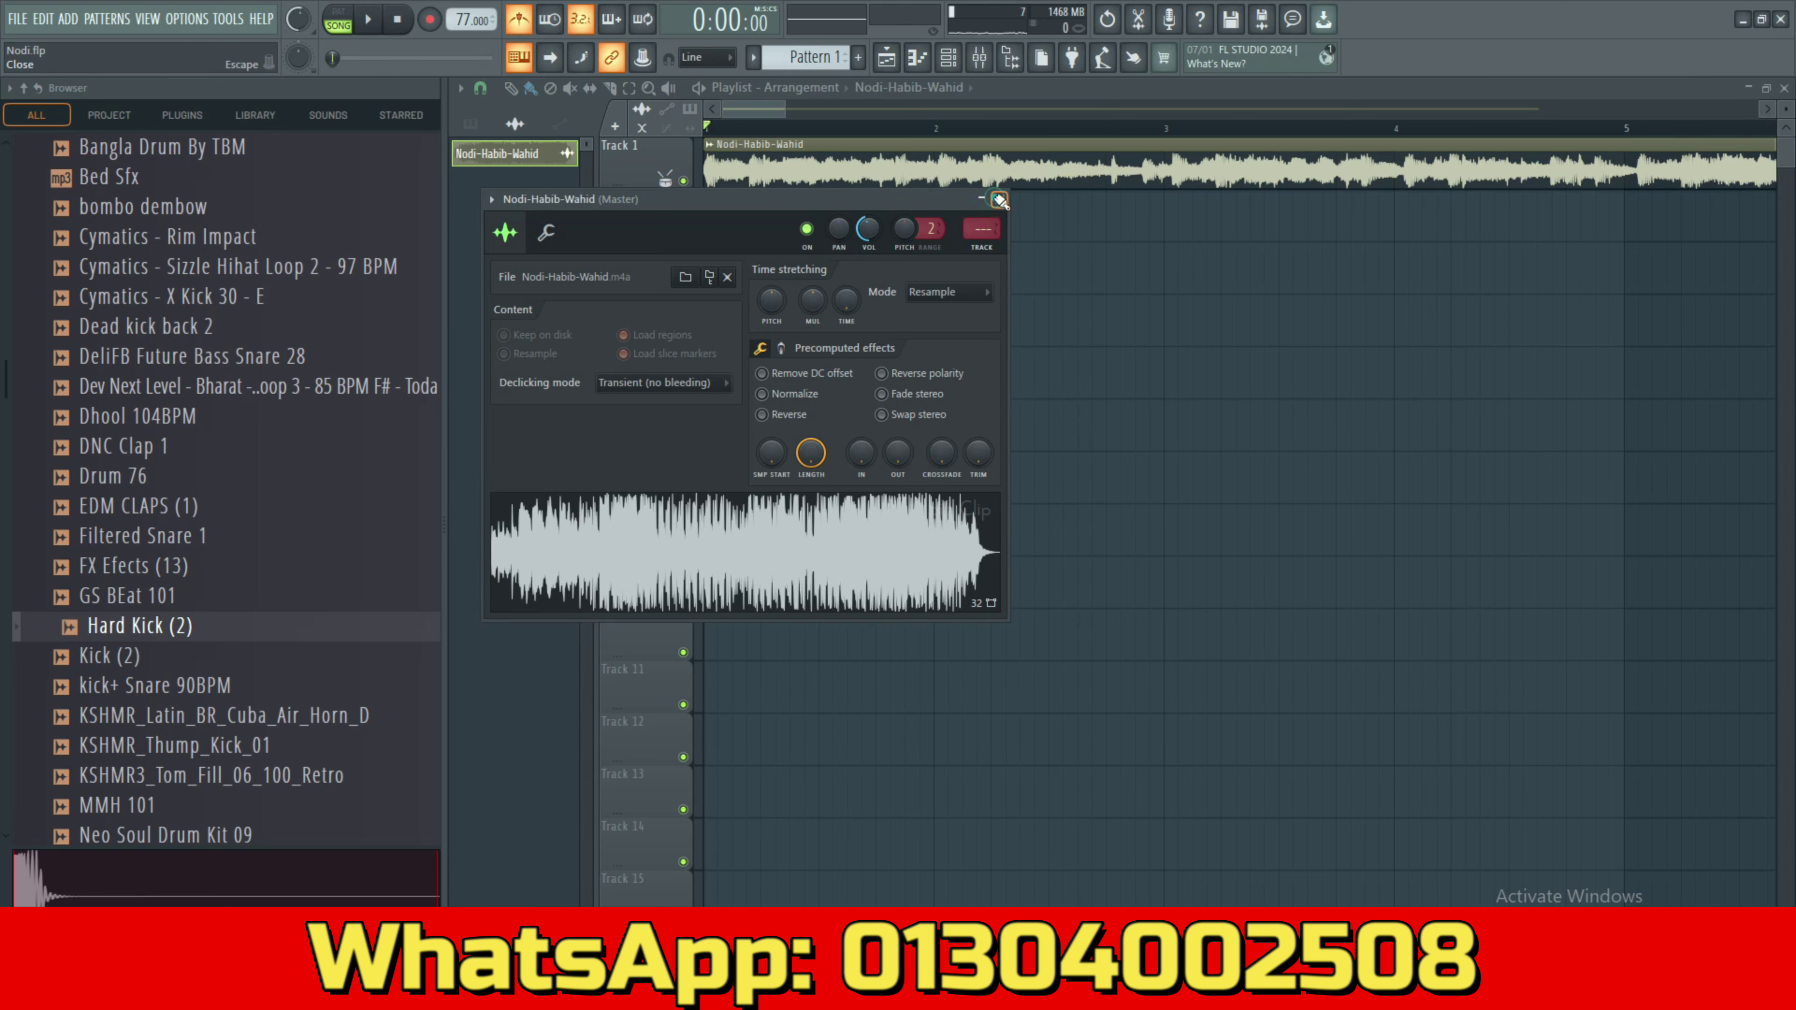
pyautogui.click(1000, 199)
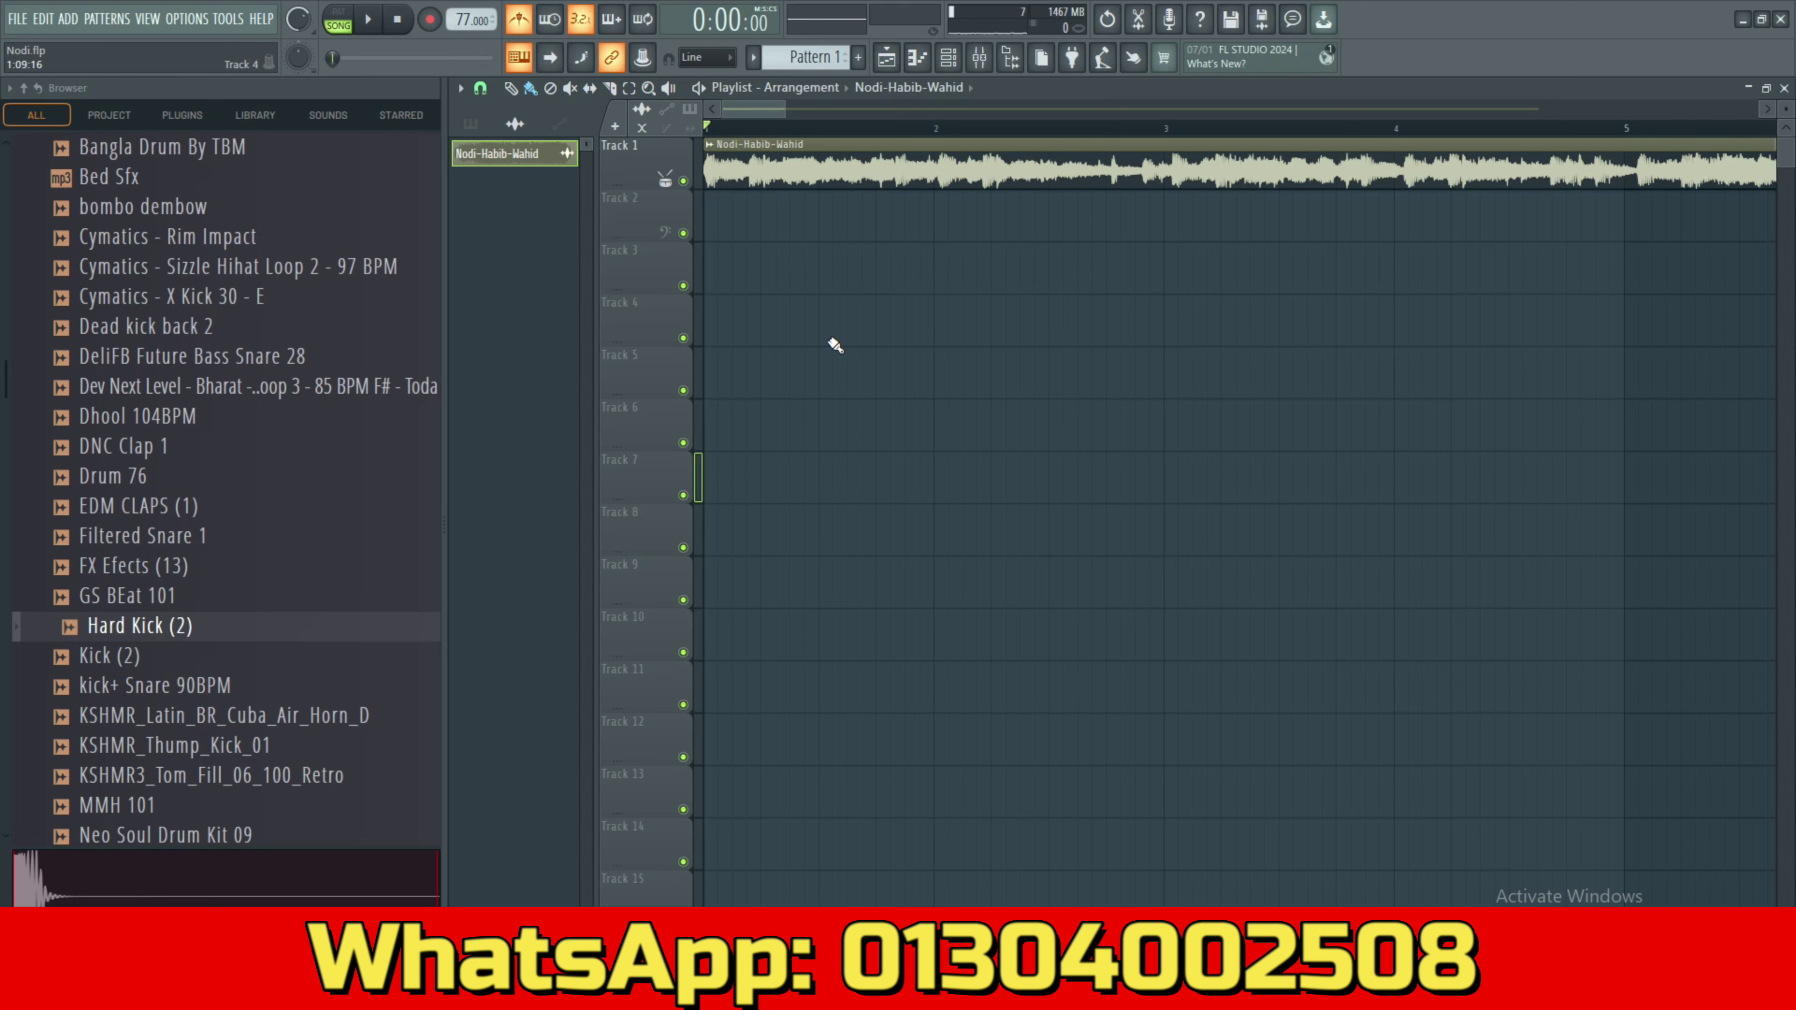
pyautogui.press('space')
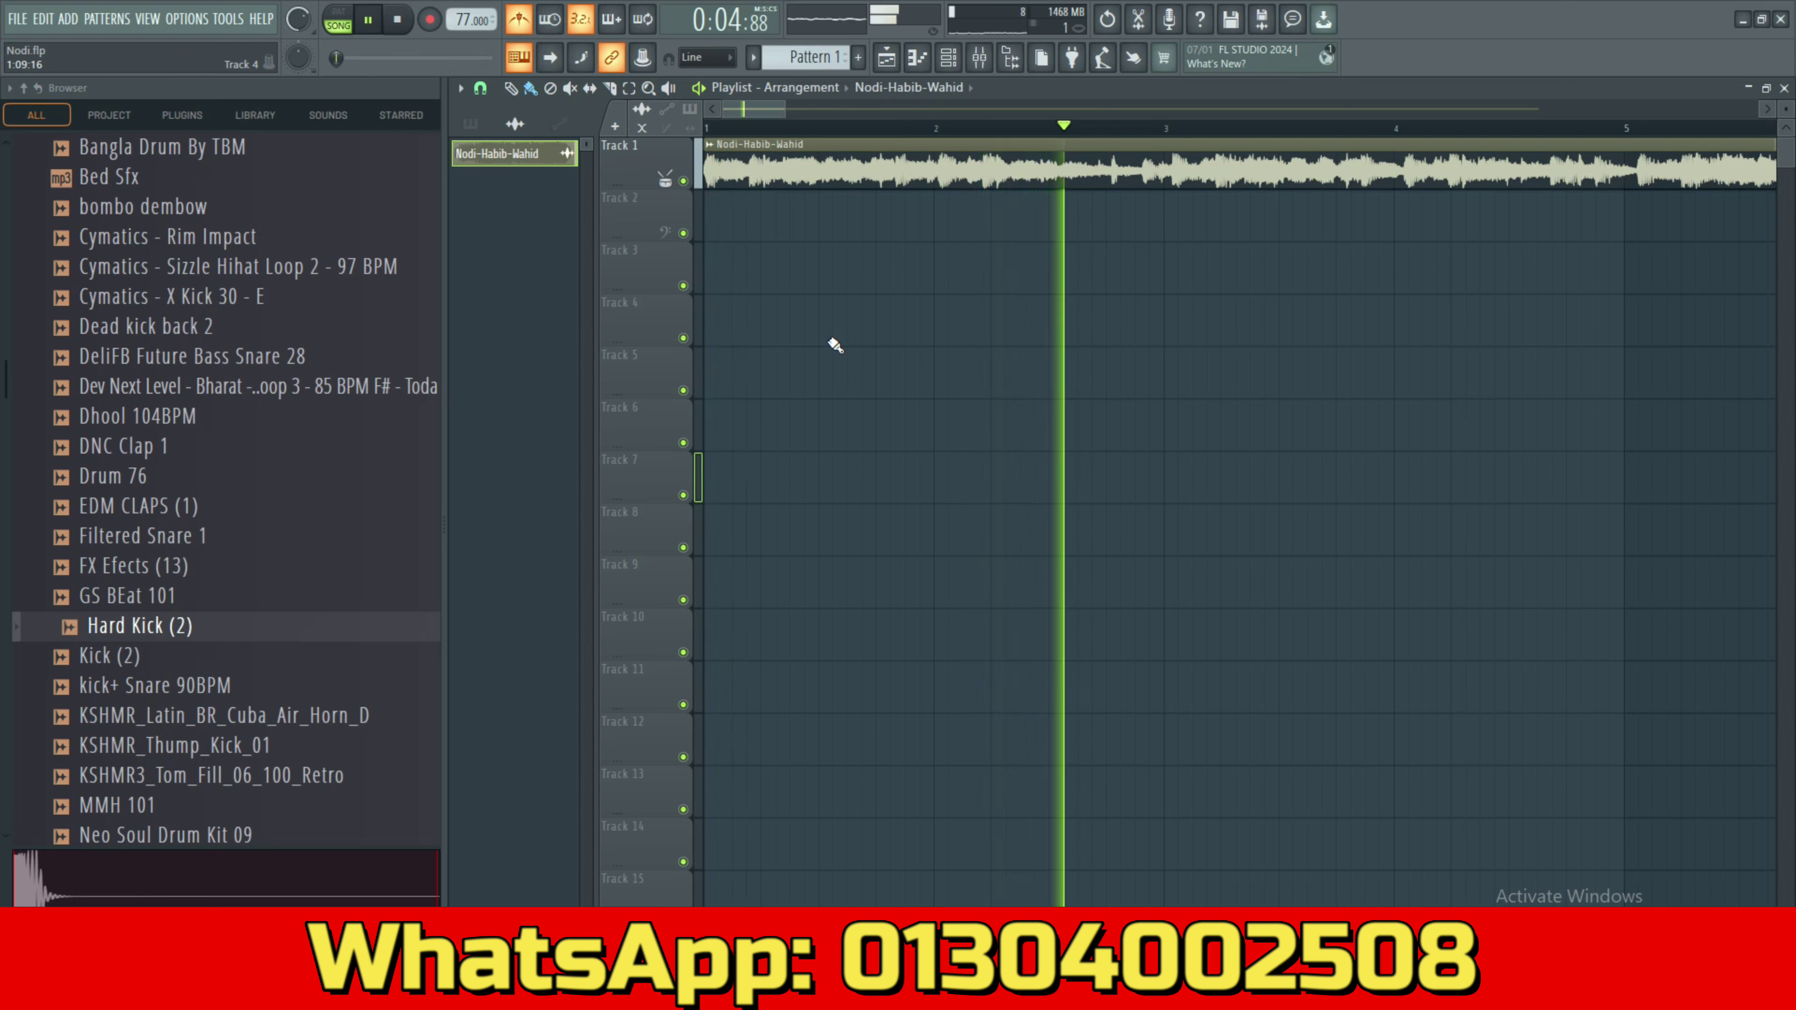
pyautogui.press('space')
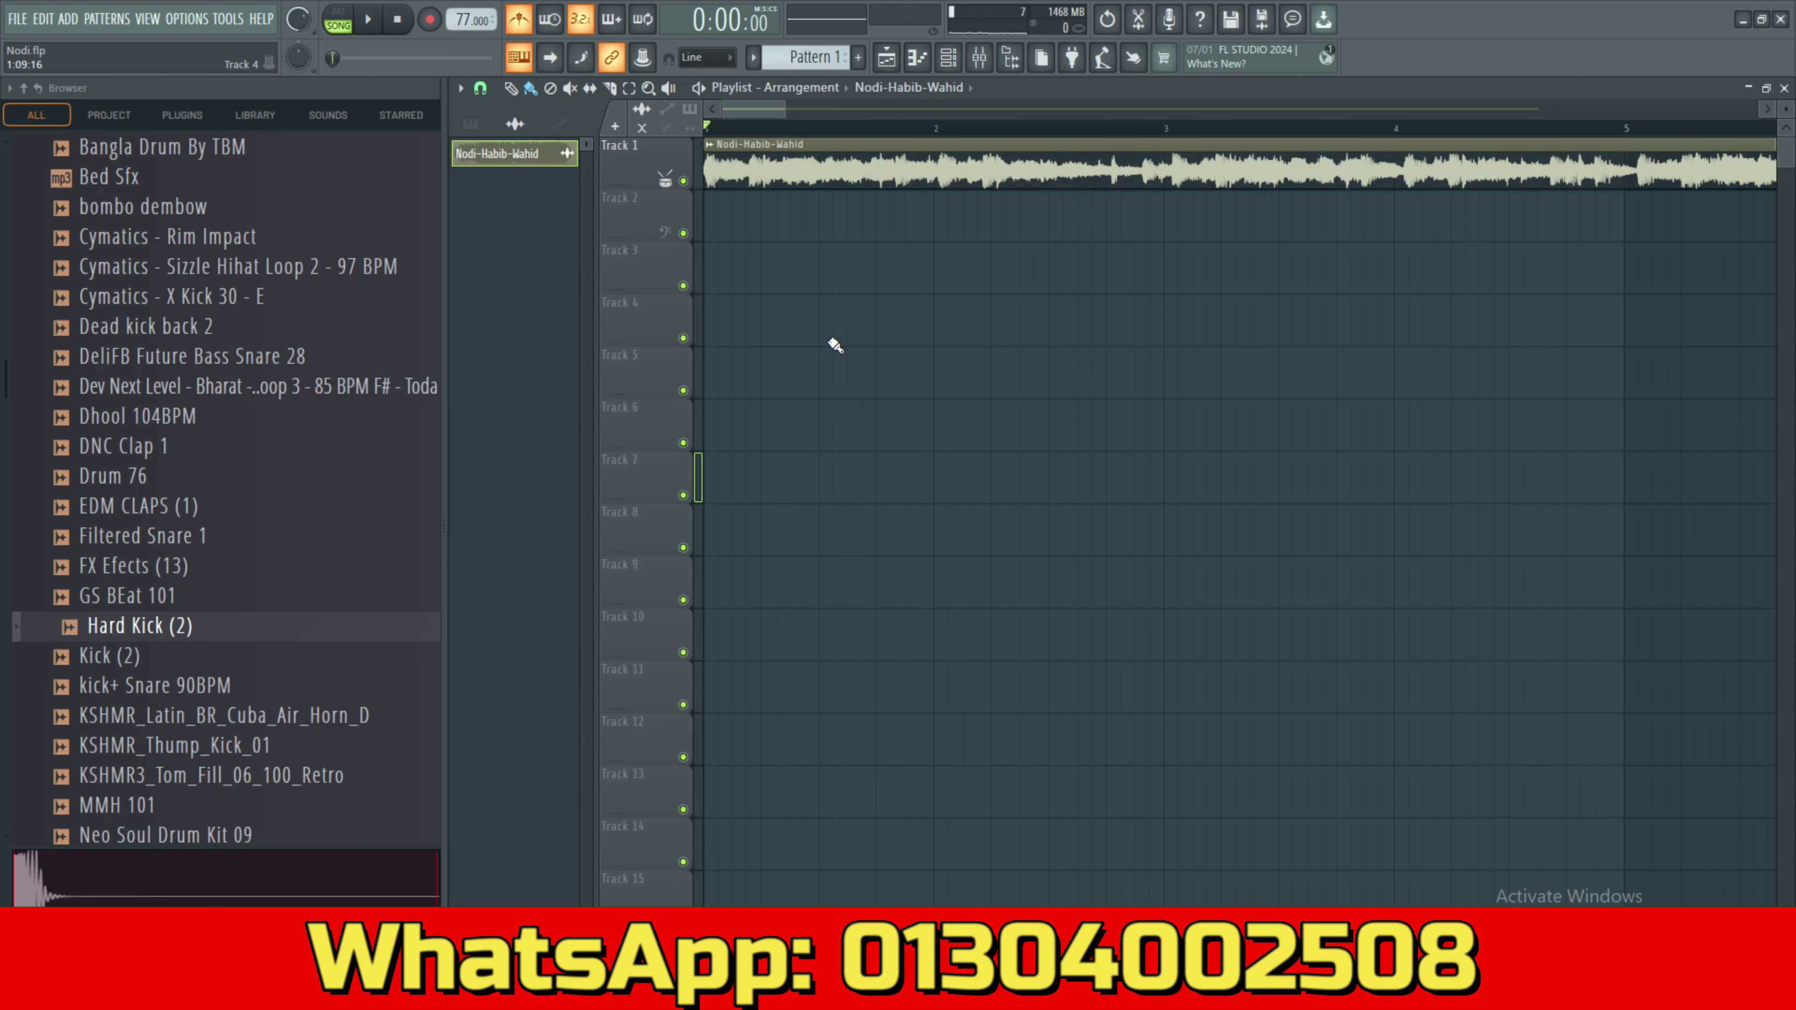
# Place the playhead at bar 3 to compare the beat with the grid, and set the project tempo to 76 BPM.
pyautogui.scroll(4, 1110, 240)
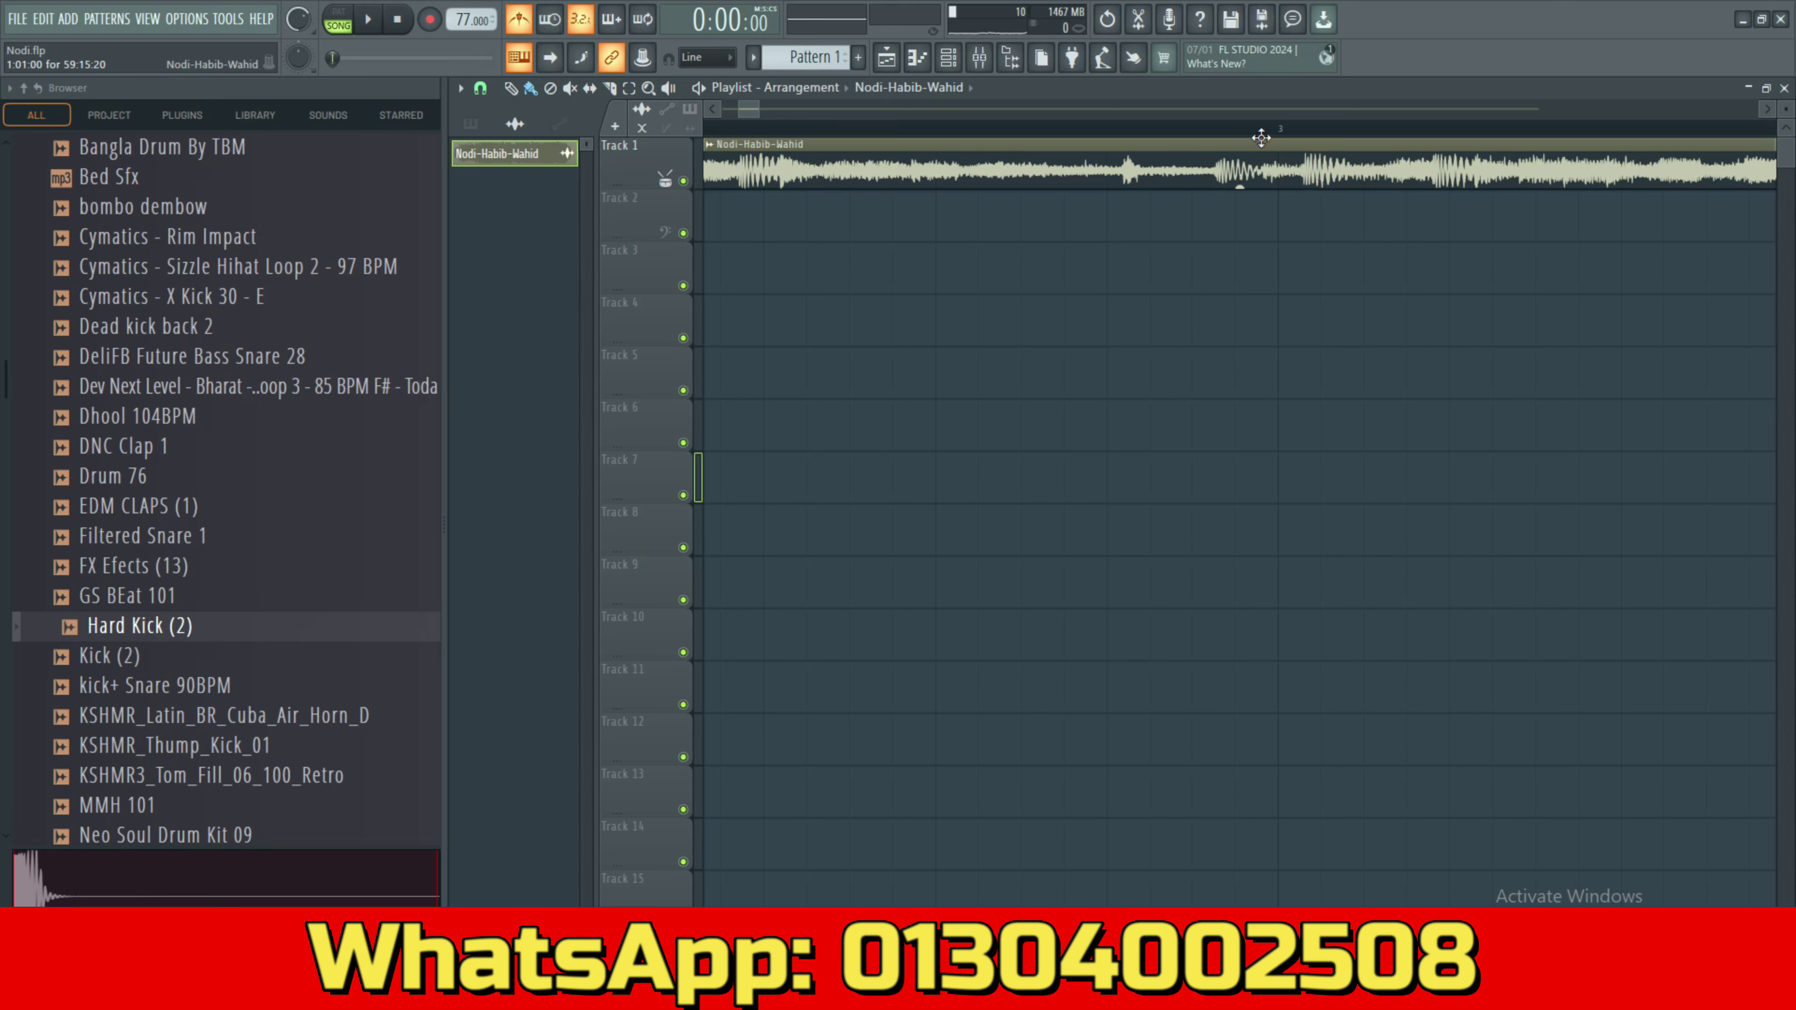
pyautogui.click(1272, 129)
pyautogui.press('space')
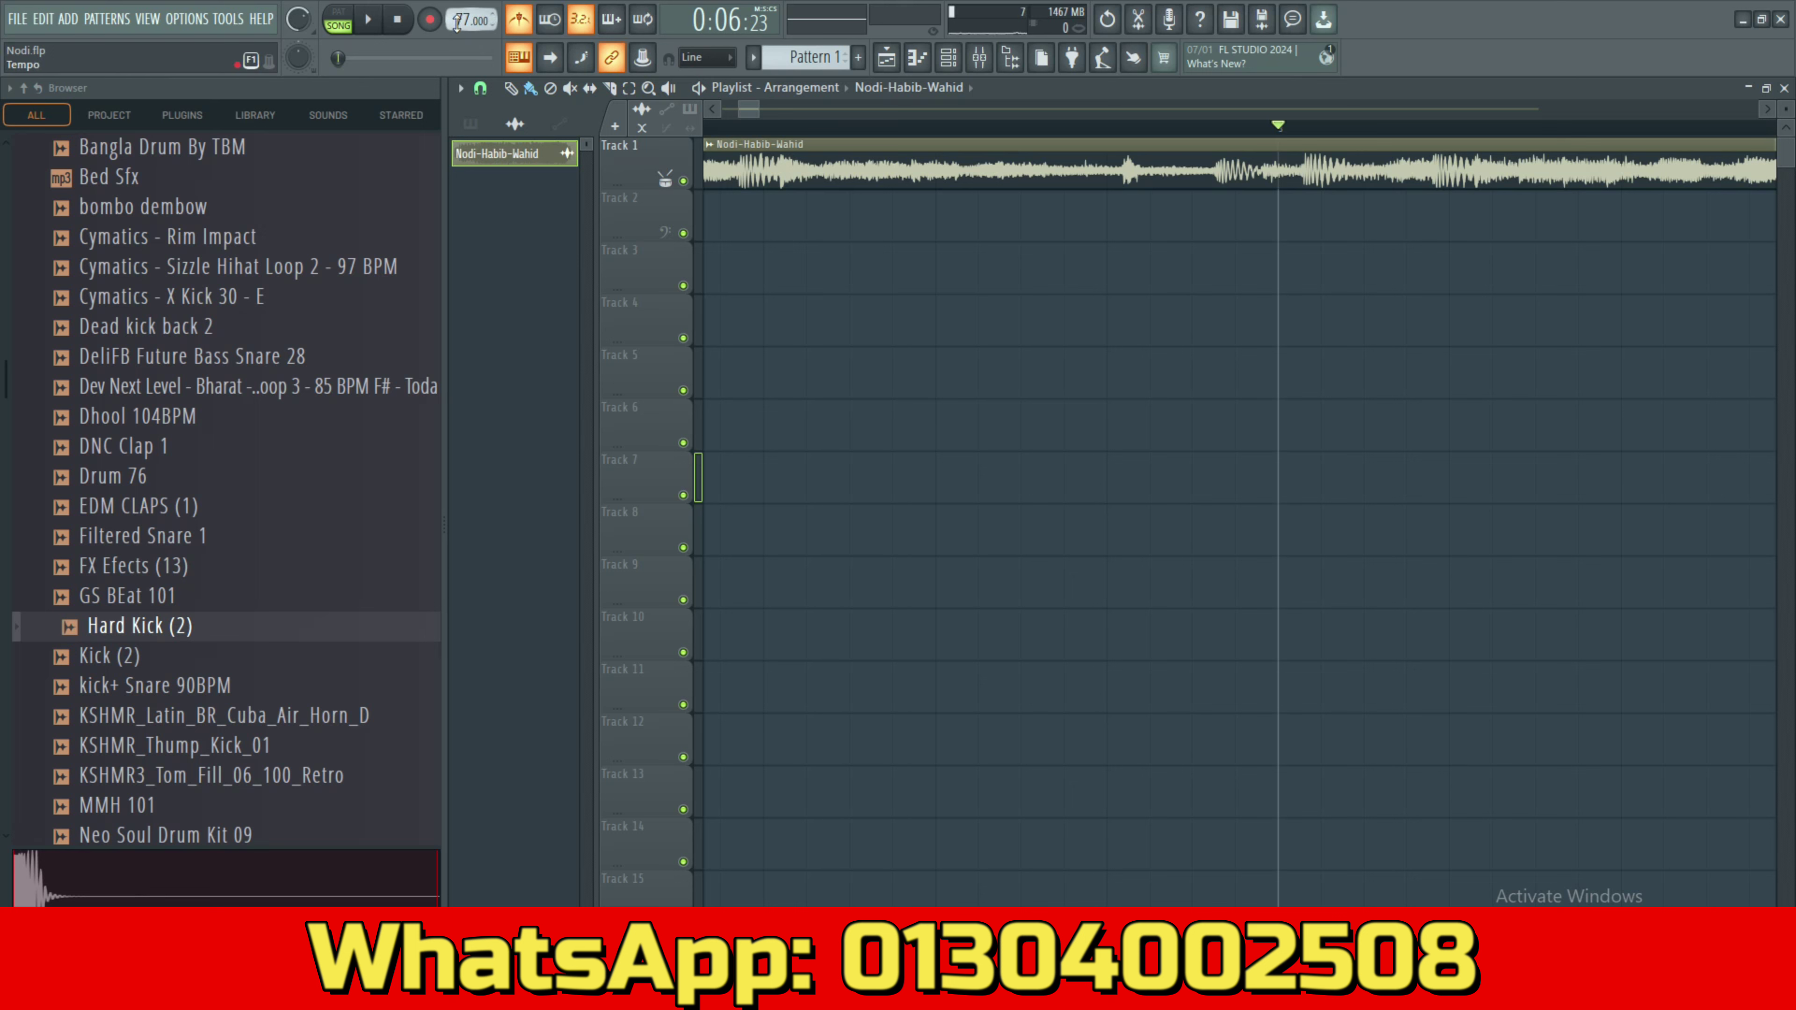
pyautogui.scroll(-1, 456, 22)
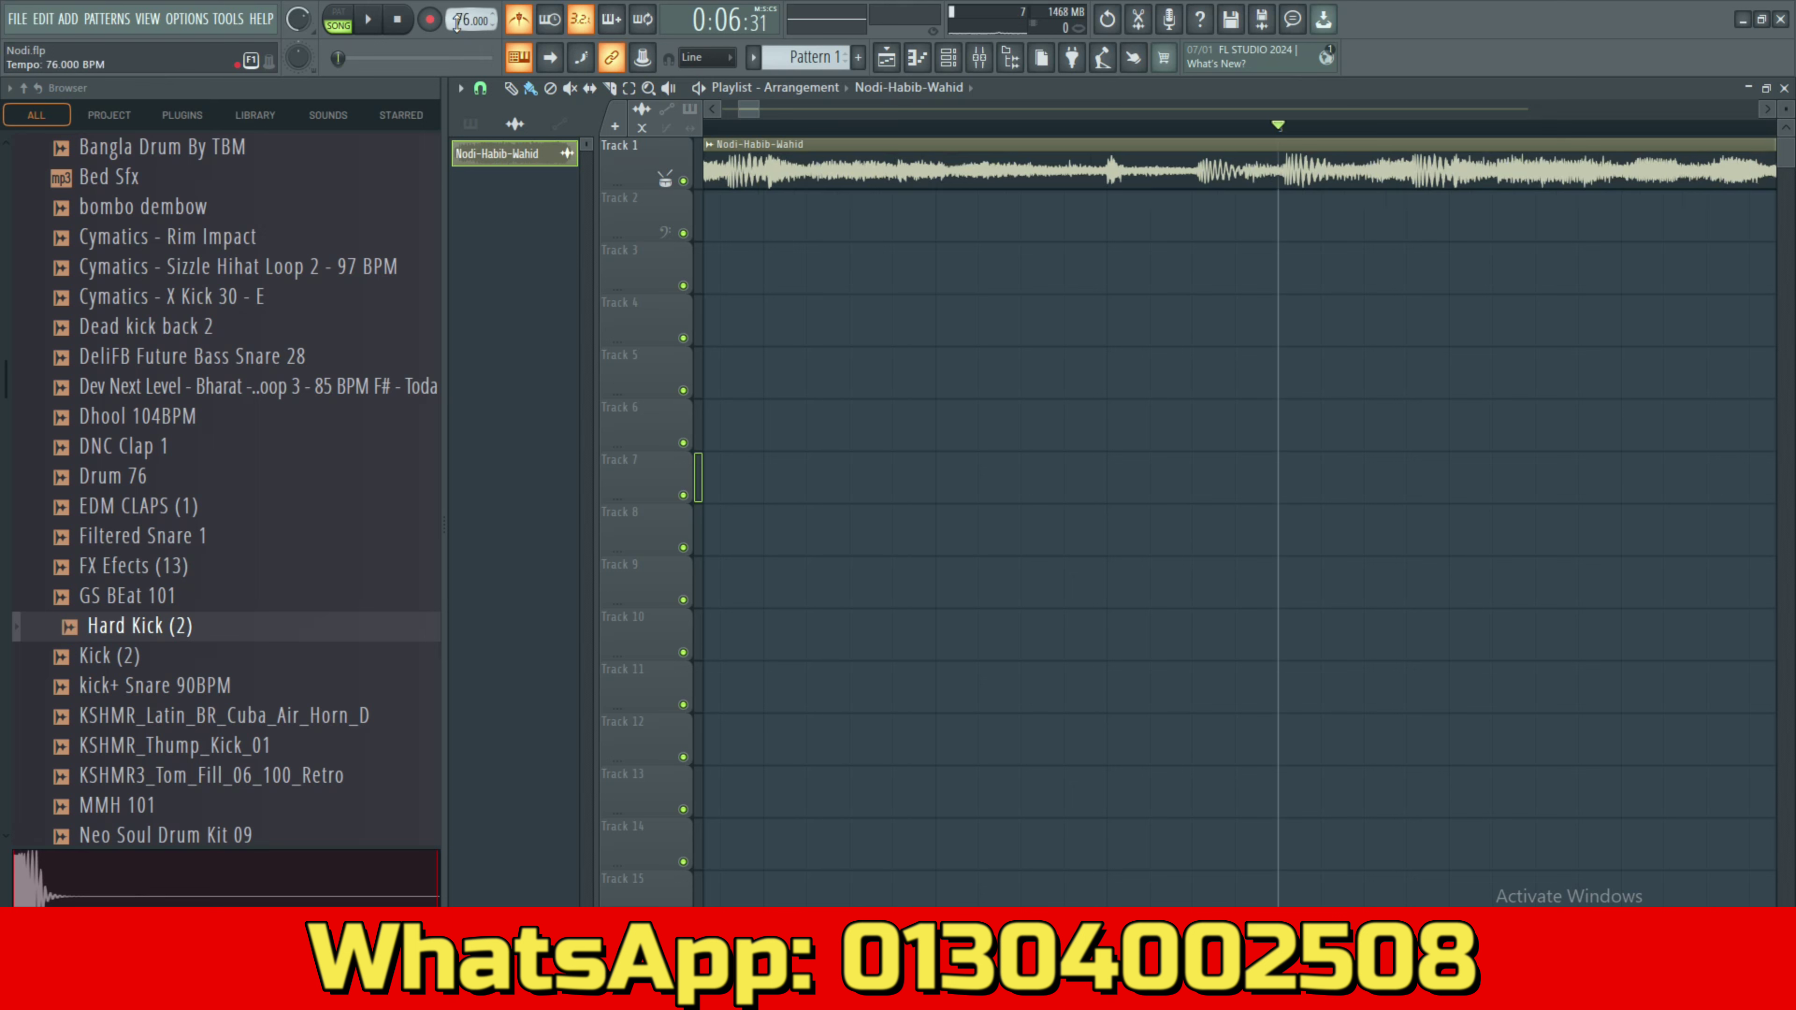
pyautogui.scroll(-1, 456, 23)
pyautogui.scroll(1, 456, 23)
# Play the clip from bar 1 against the metronome at the new tempo, then save the project.
pyautogui.moveTo(750, 108); pyautogui.dragTo(710, 111)
pyautogui.scroll(-3, 724, 316)
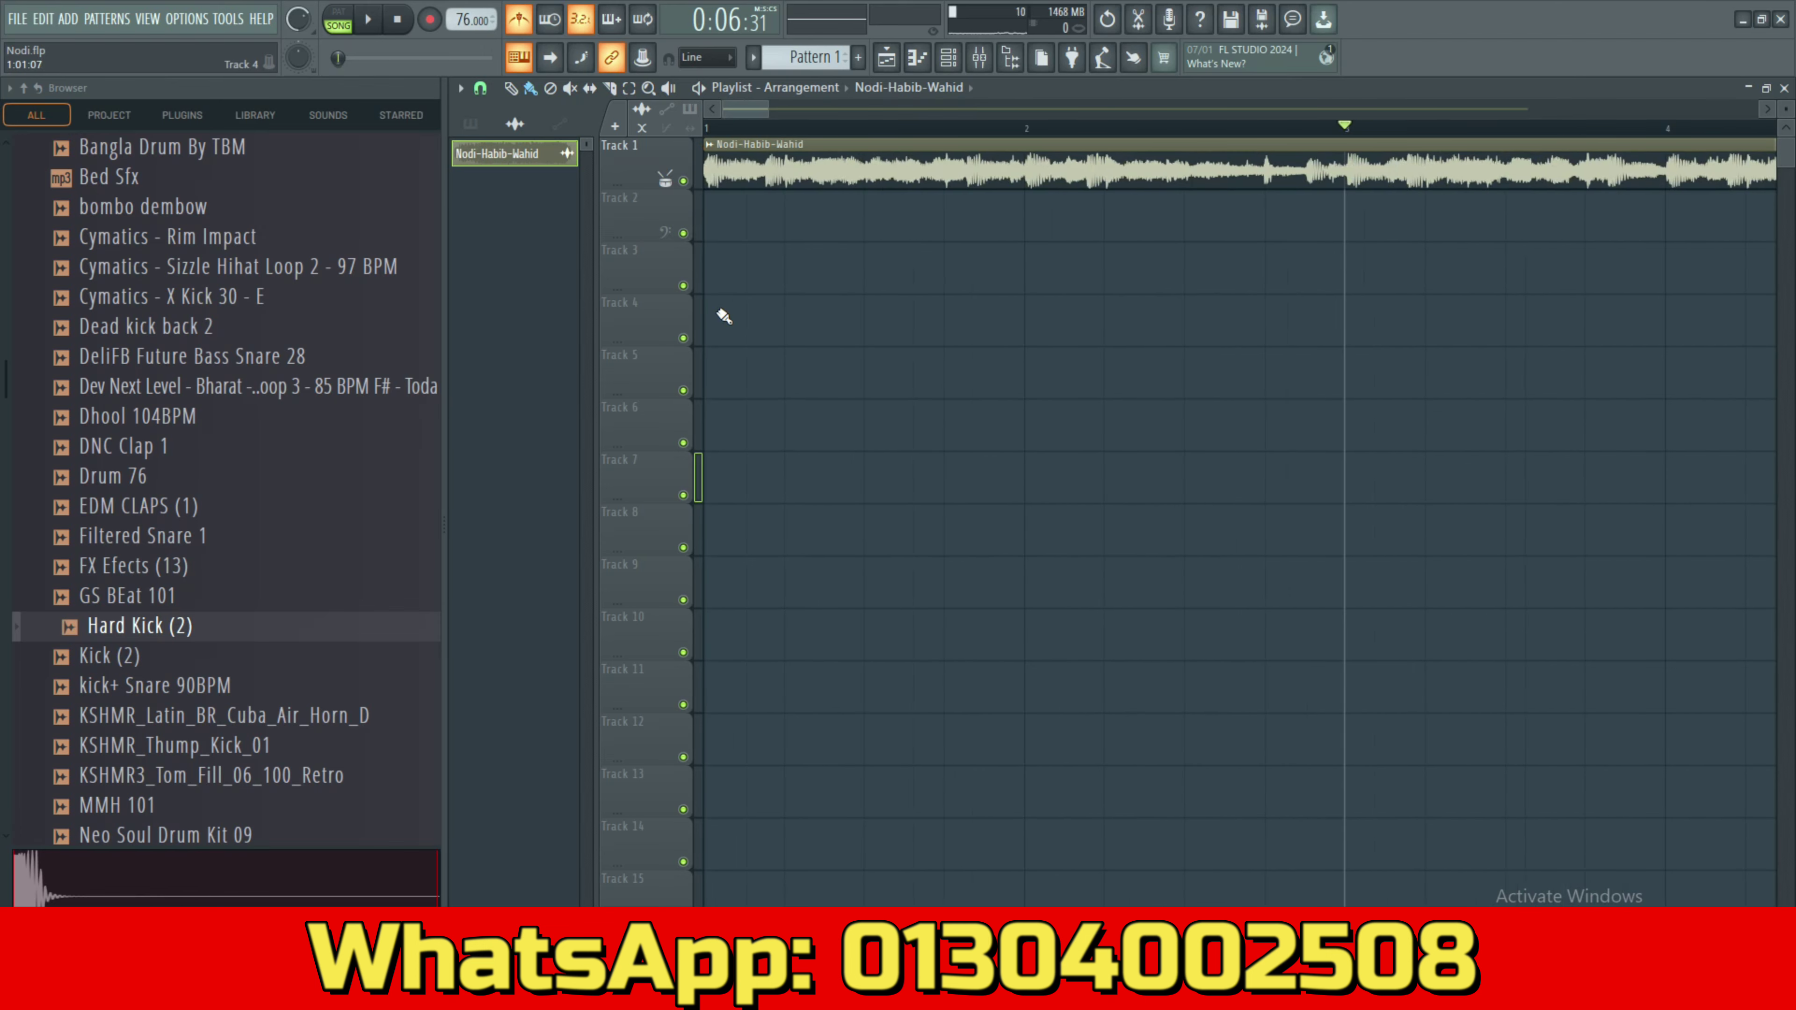
pyautogui.click(402, 19)
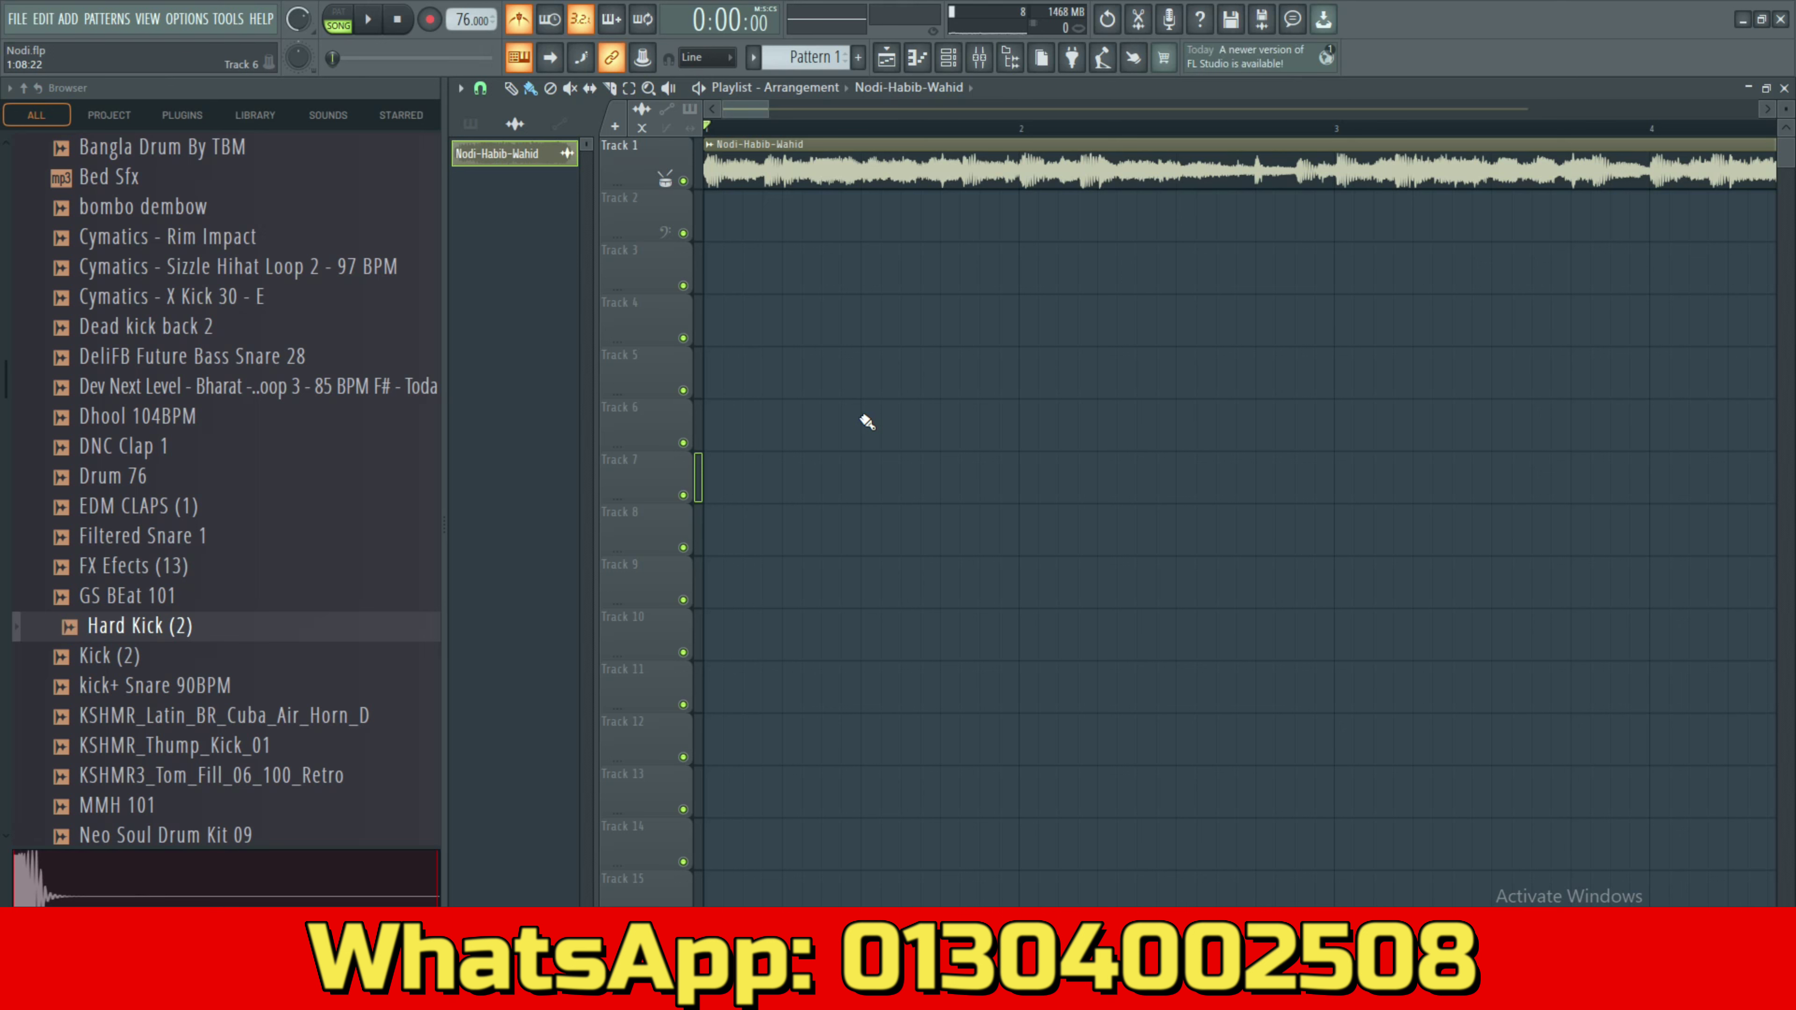
pyautogui.press('space')
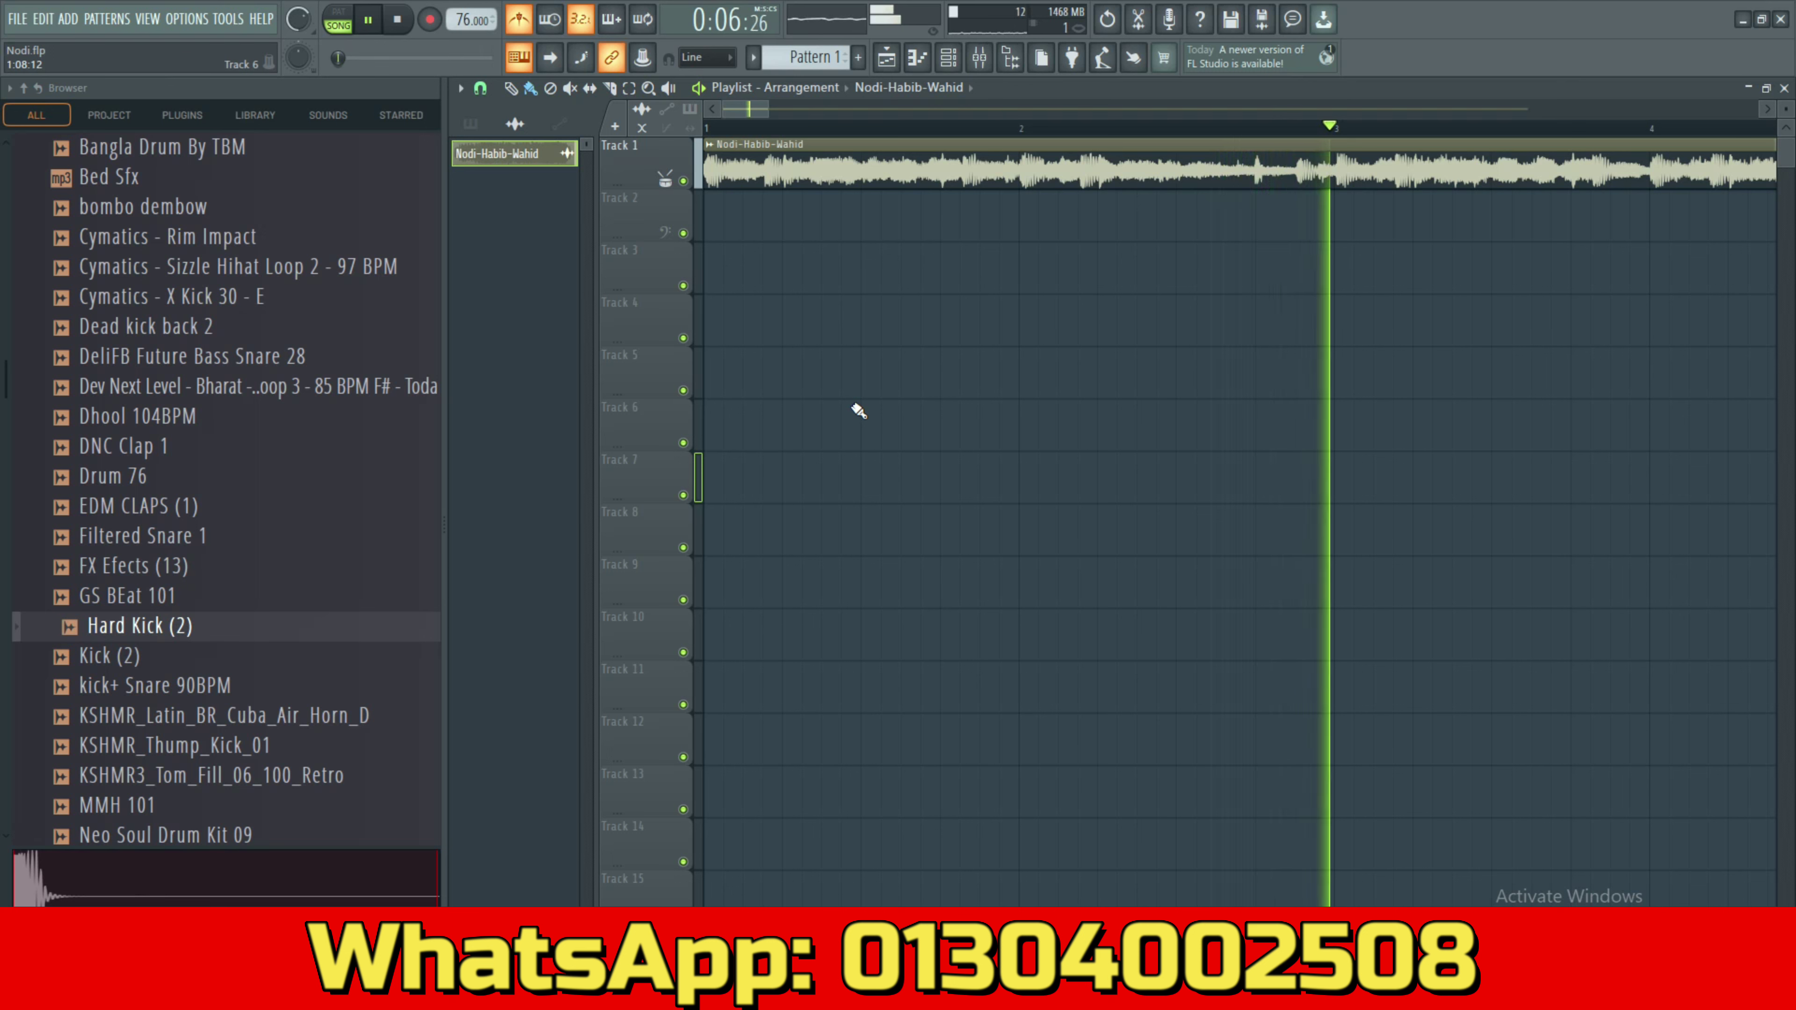
pyautogui.press('space')
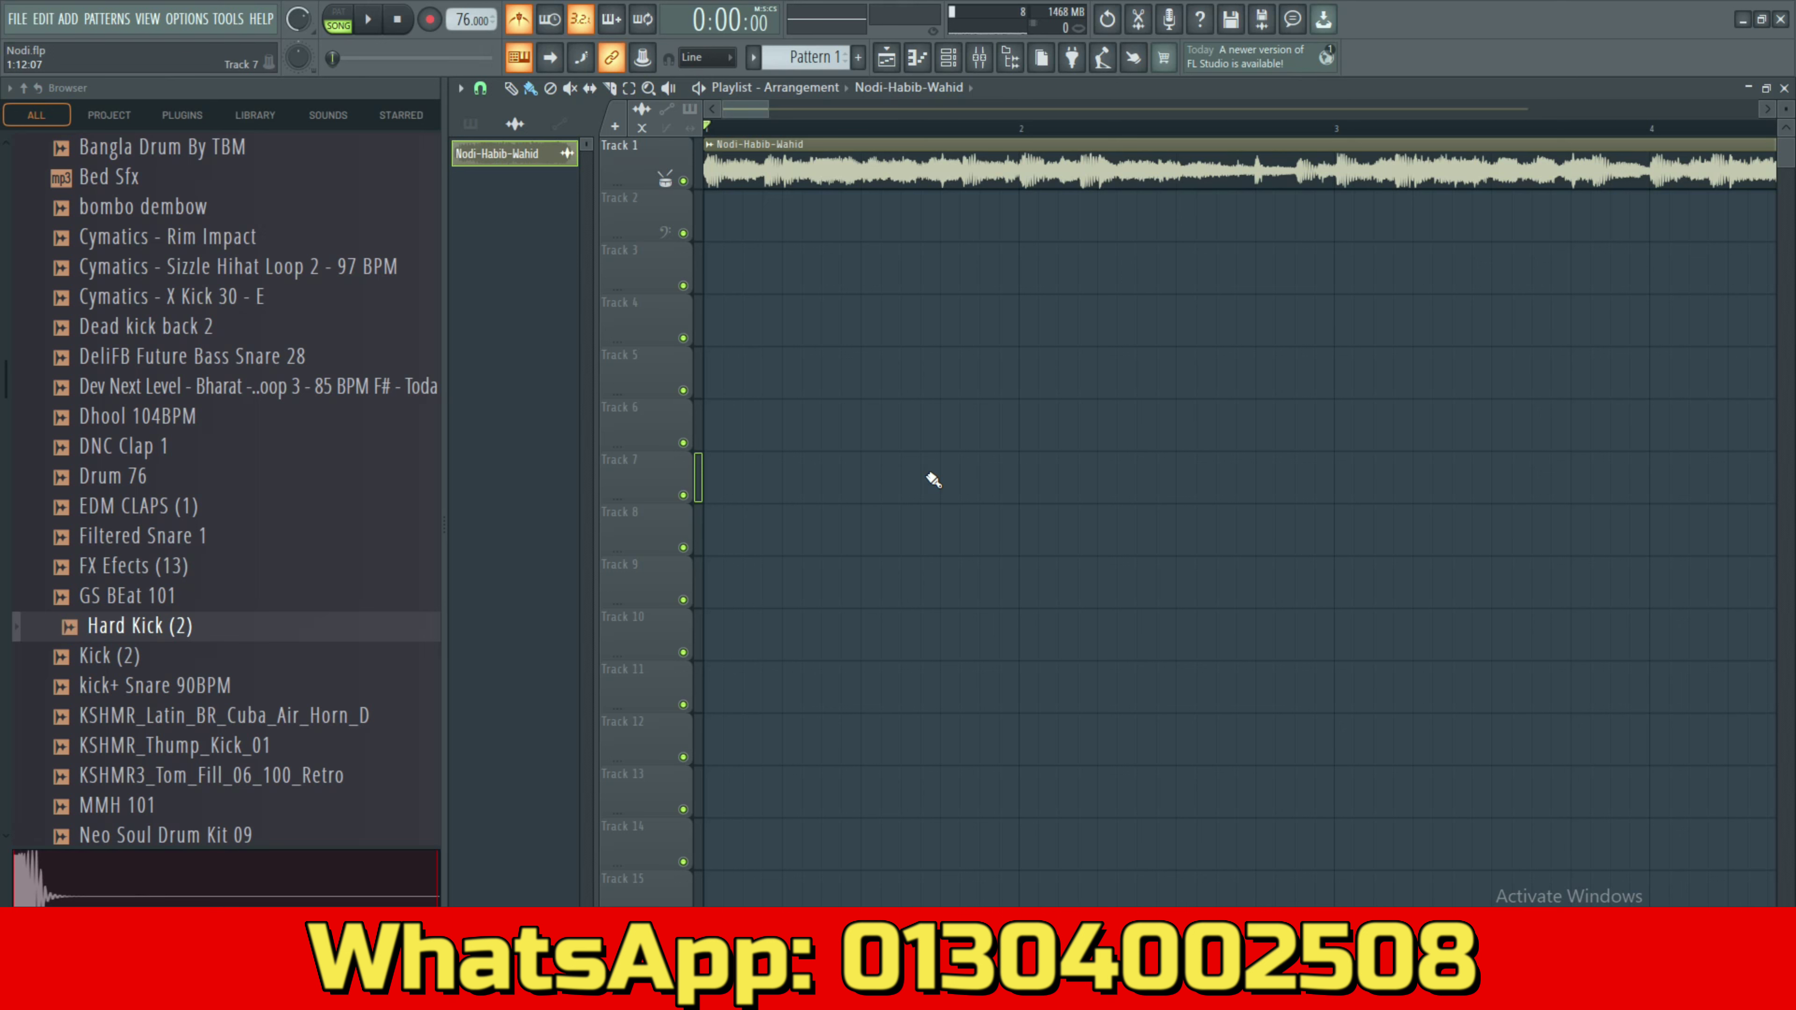
pyautogui.hotkey('ctrl', 's')
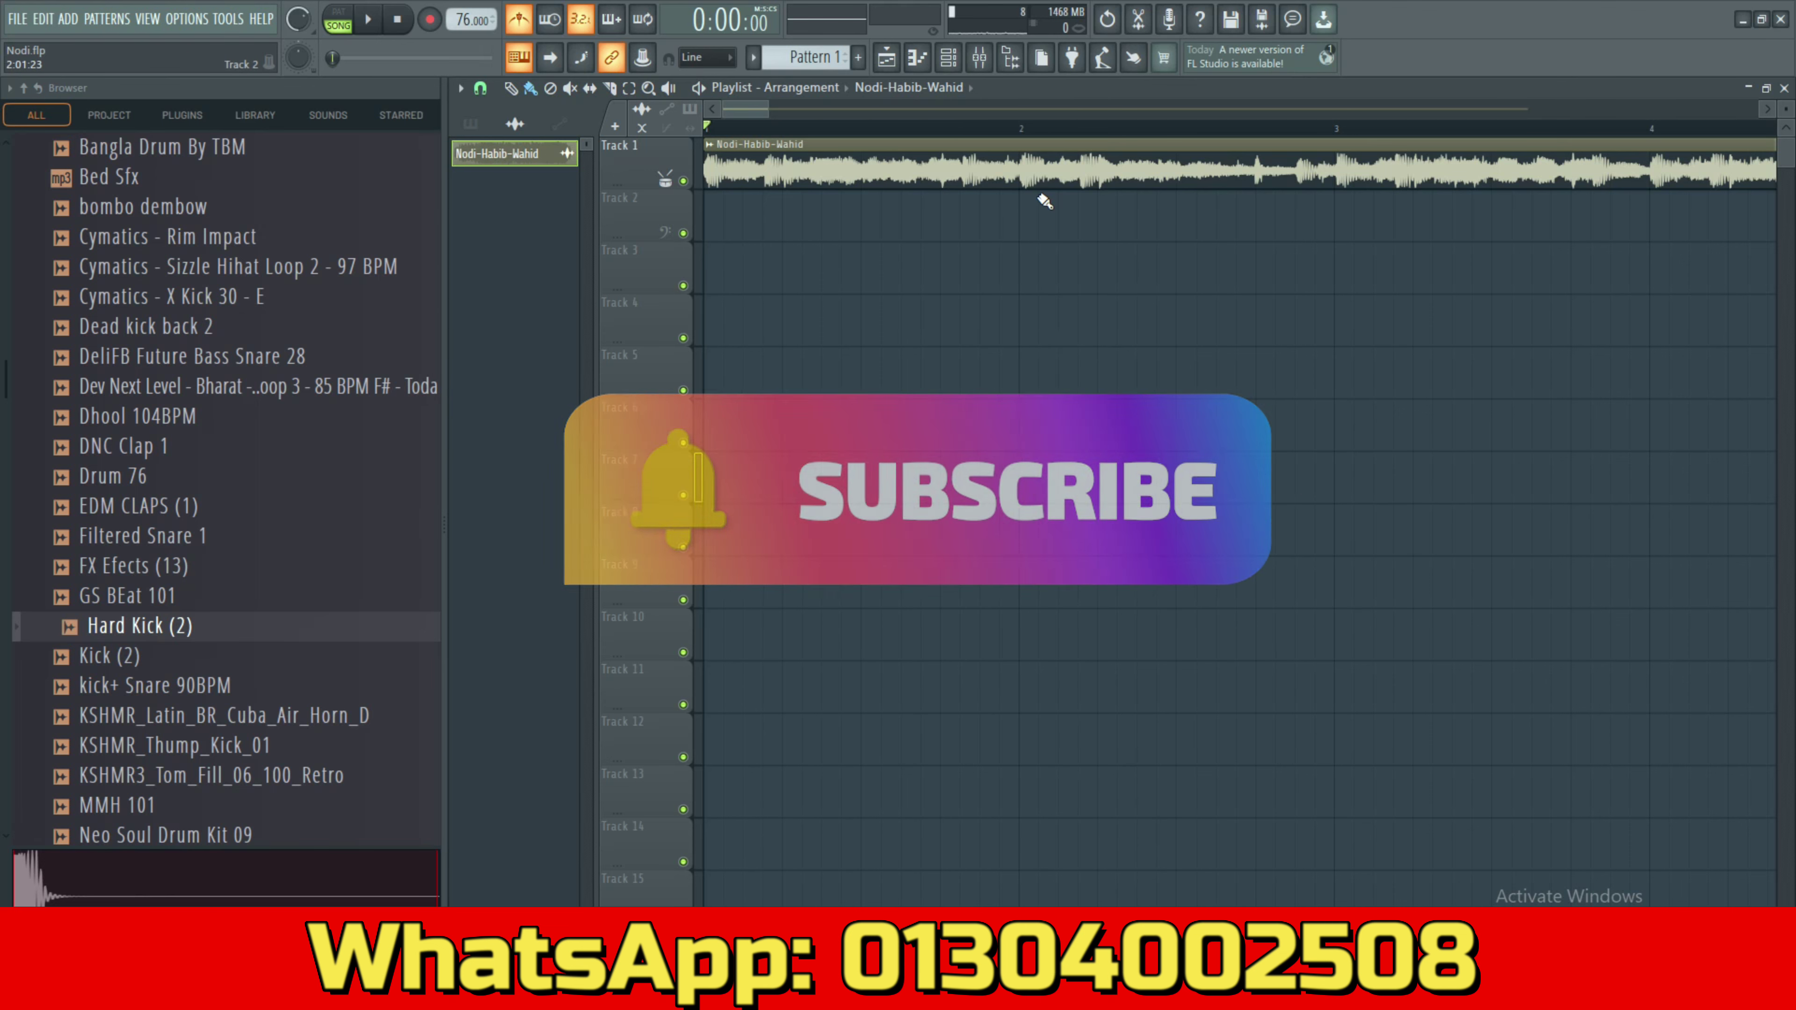
# Open the clip's audio in the Newtone pitch corrector, inspect its list of major and minor scales, and close it.
pyautogui.doubleClick(1027, 162)
pyautogui.rightClick(869, 515)
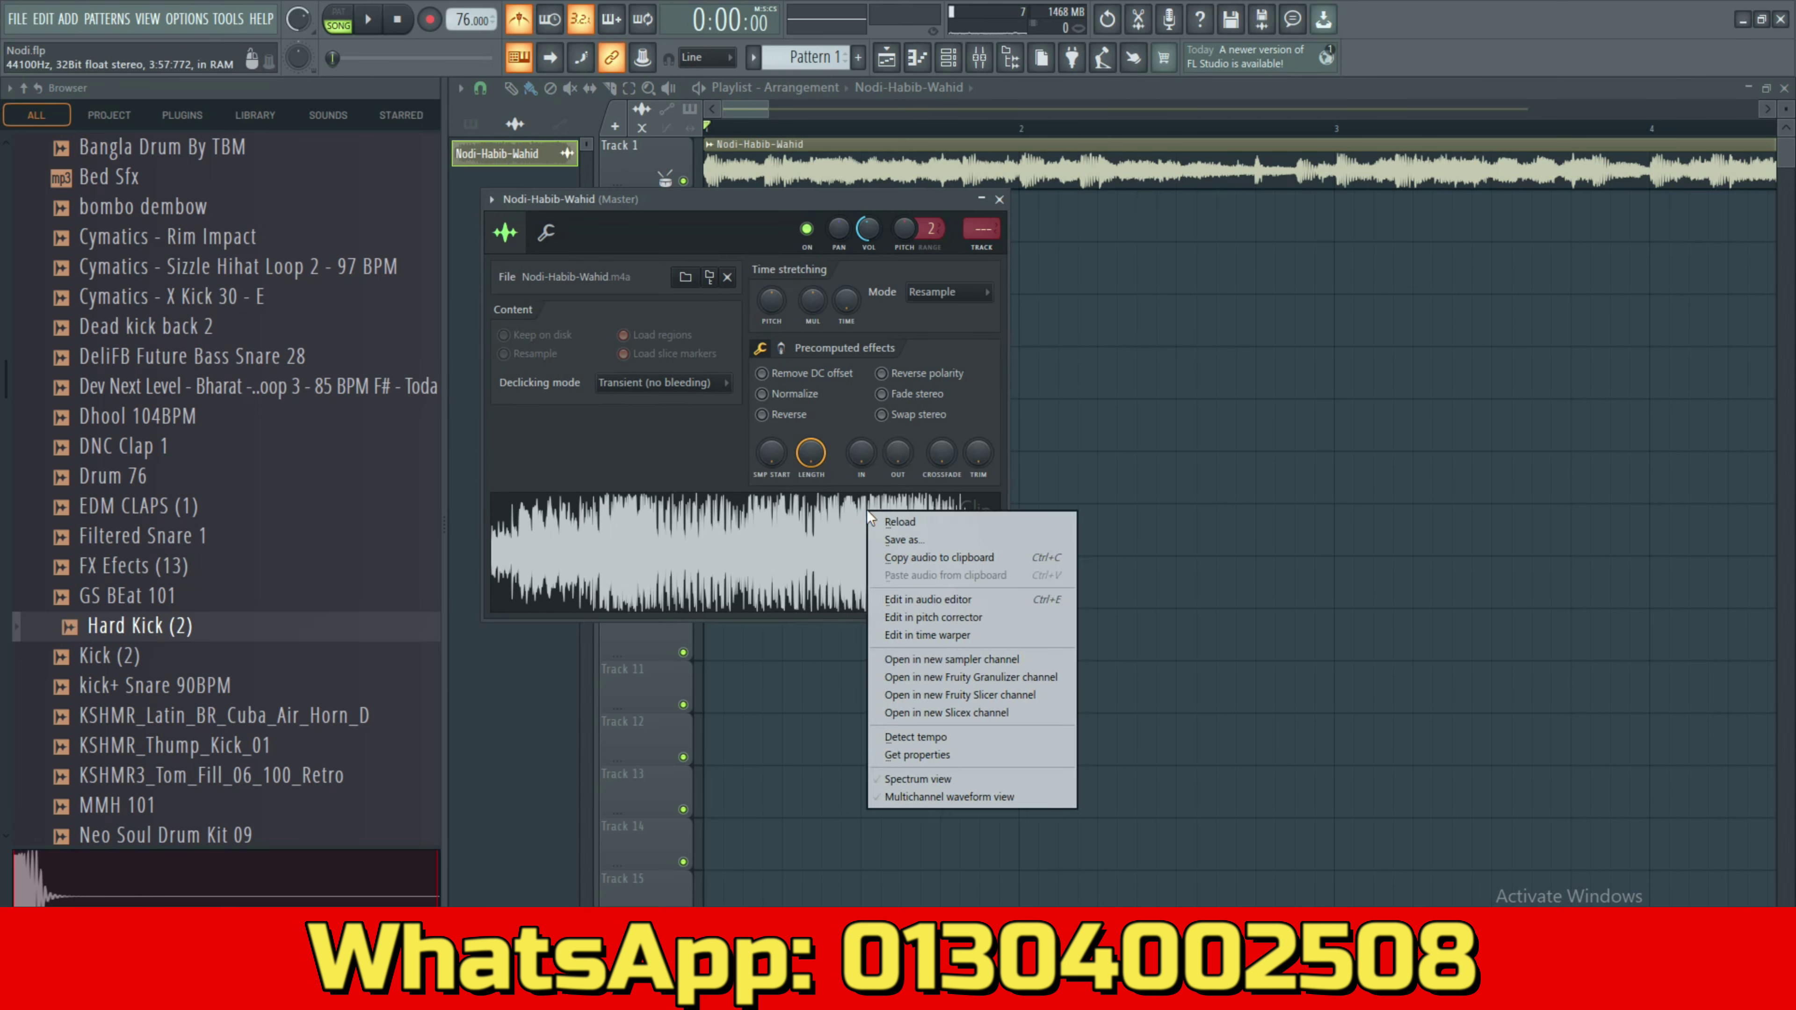
pyautogui.click(944, 616)
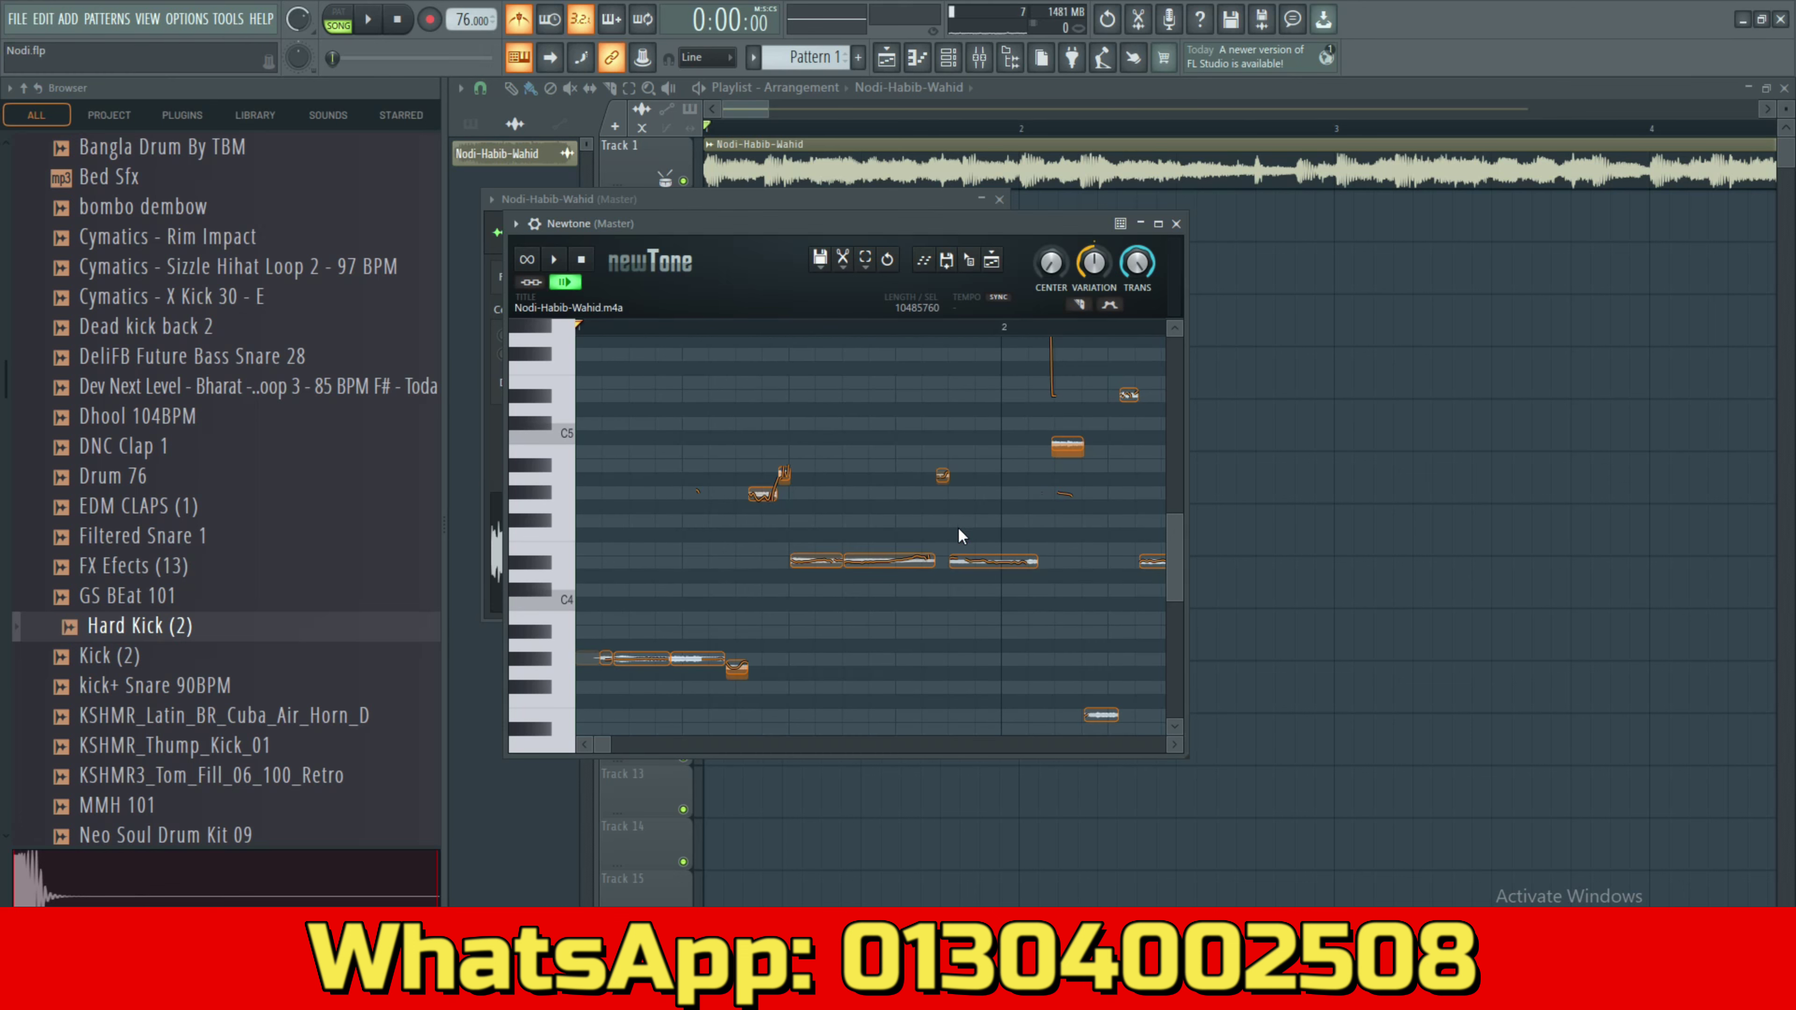
pyautogui.click(844, 262)
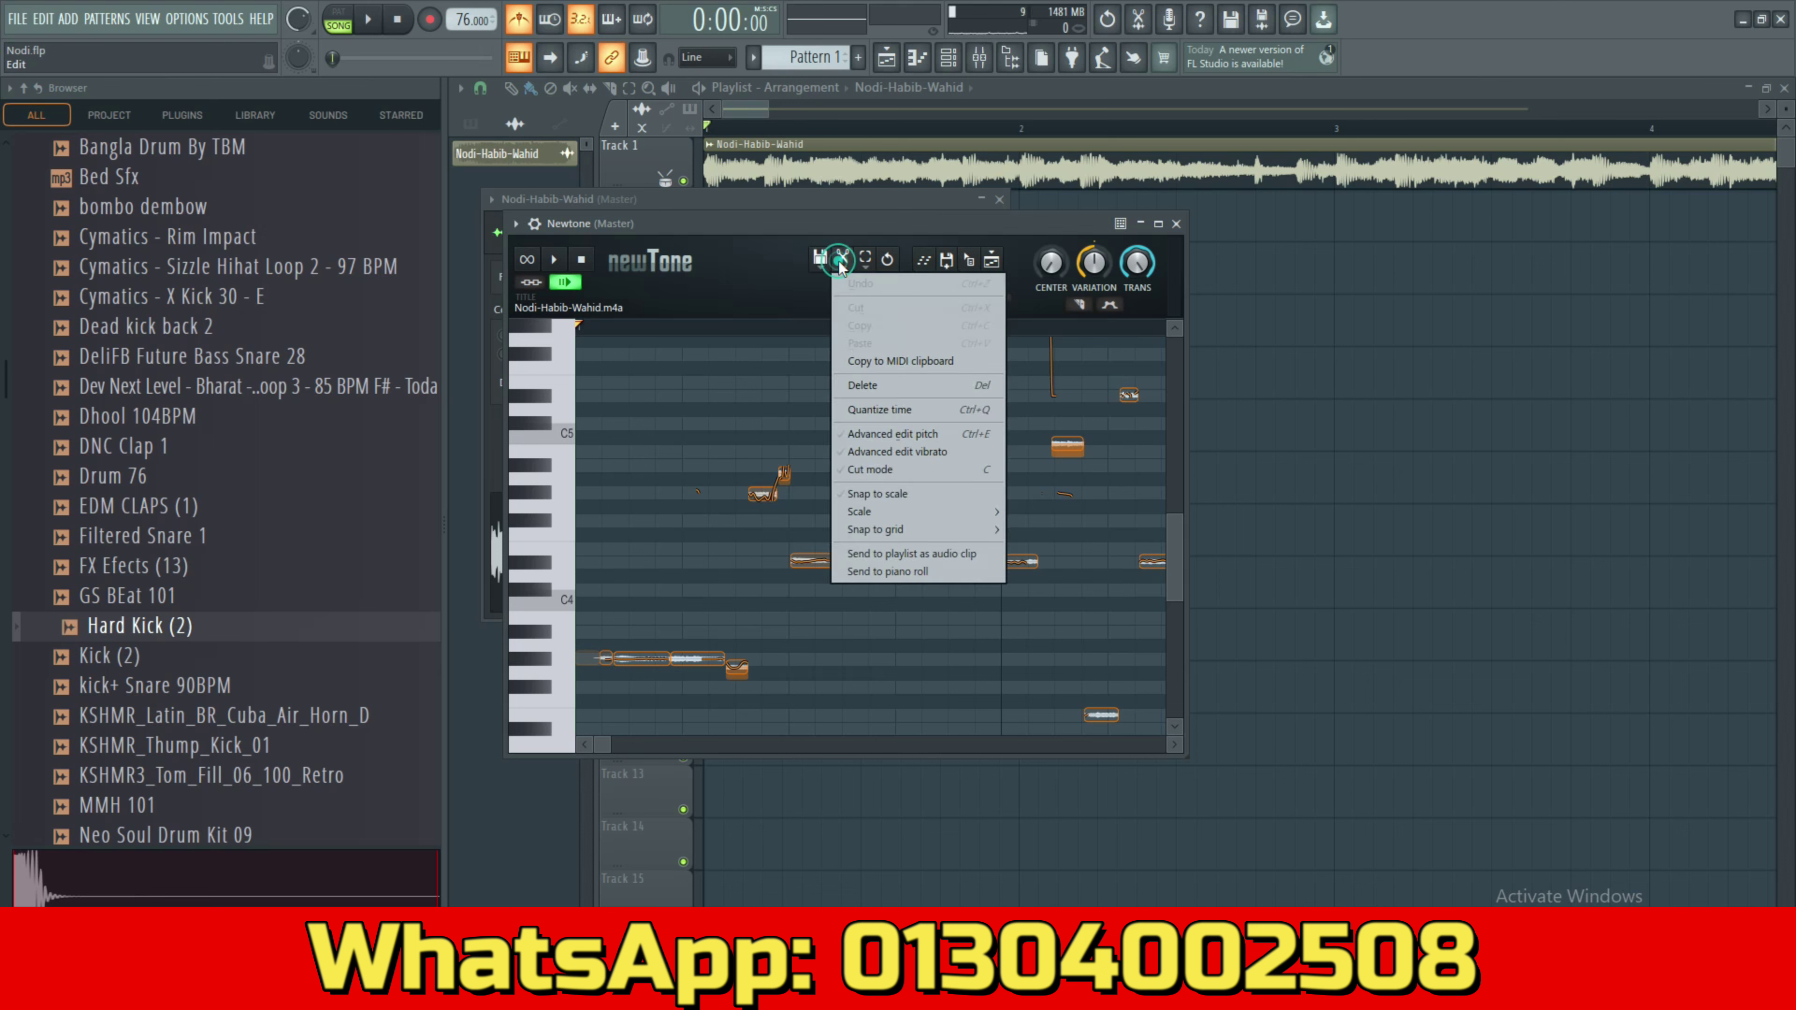
pyautogui.moveTo(879, 511)
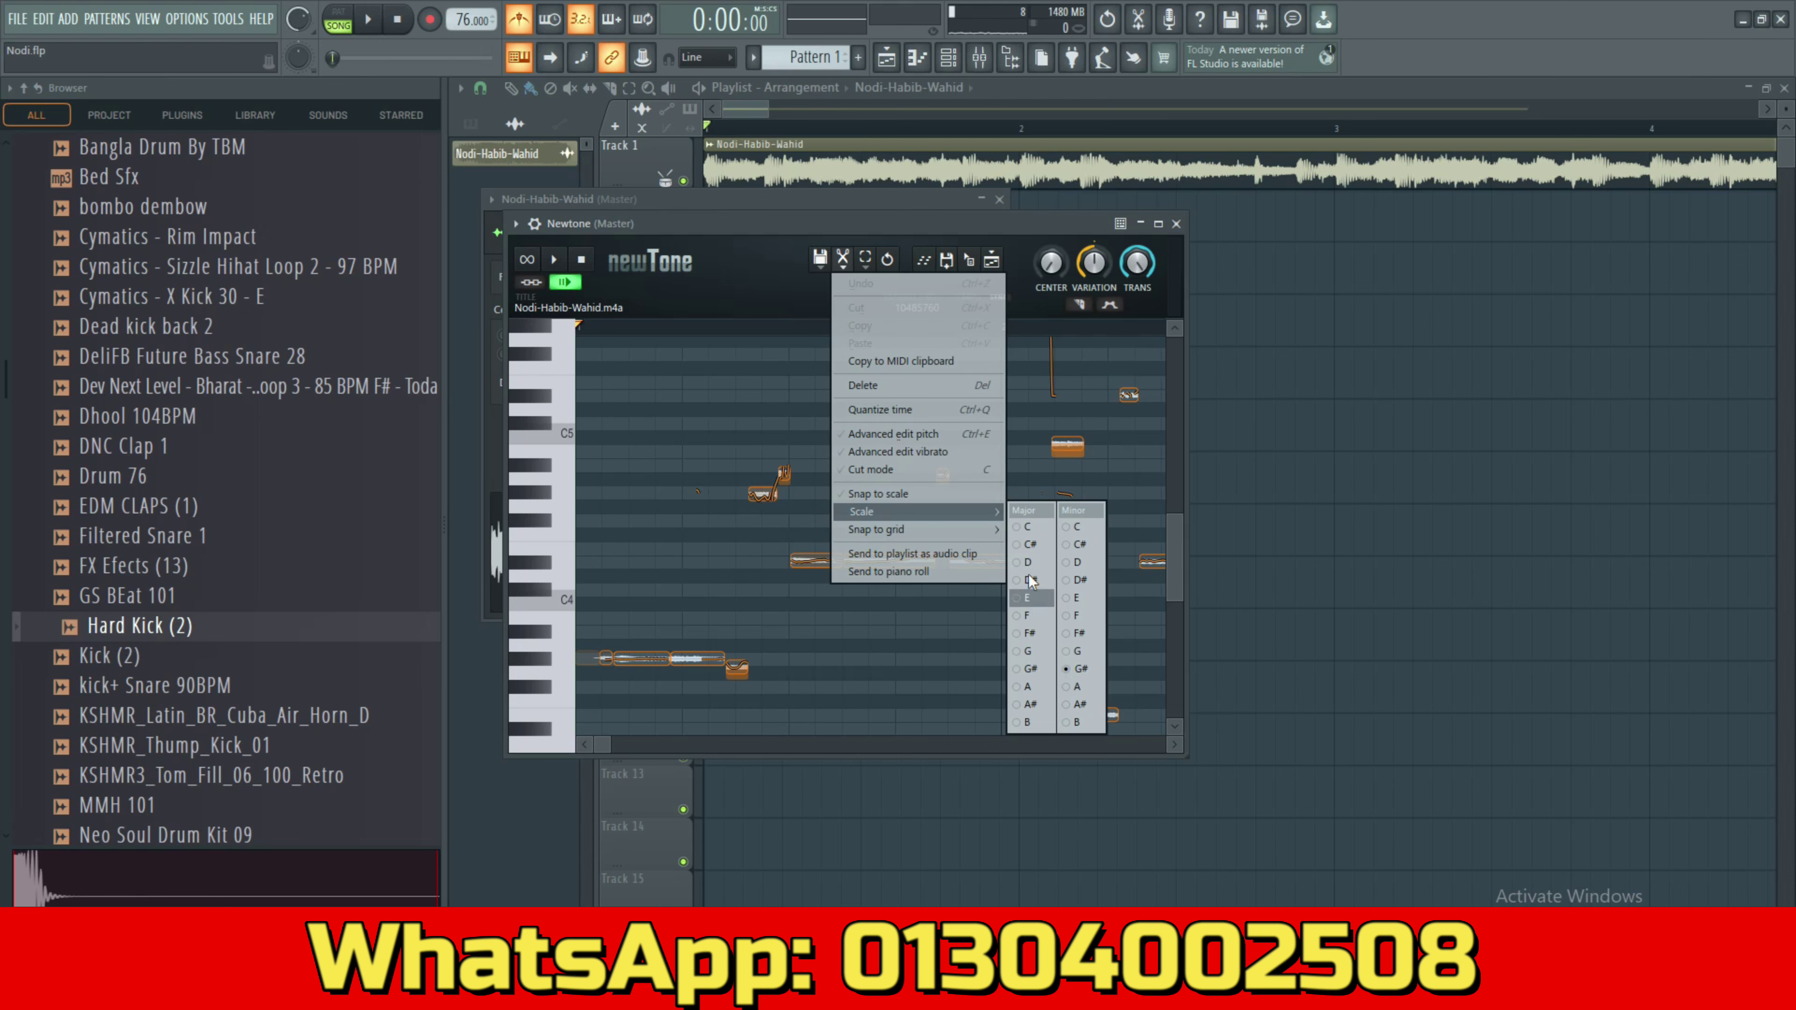
pyautogui.click(753, 114)
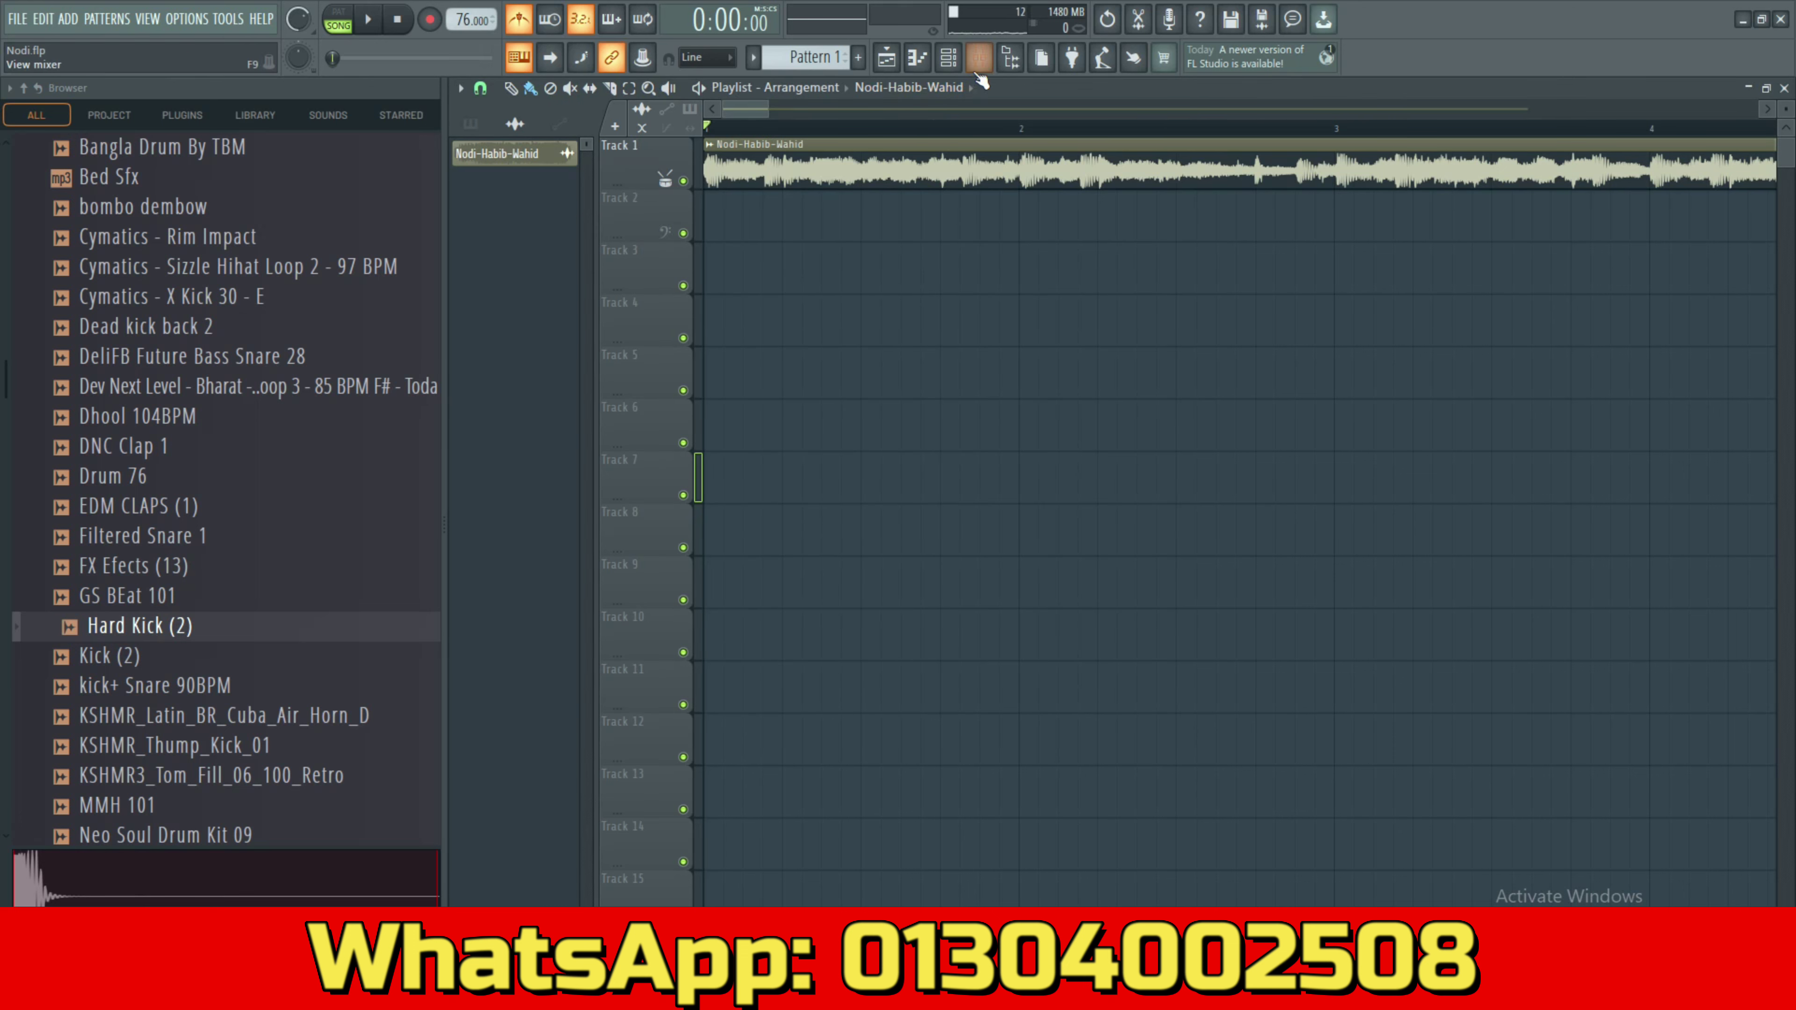
# Load the Auto-Key 2 plugin into slot 2 of the Master mixer track.
pyautogui.click(979, 57)
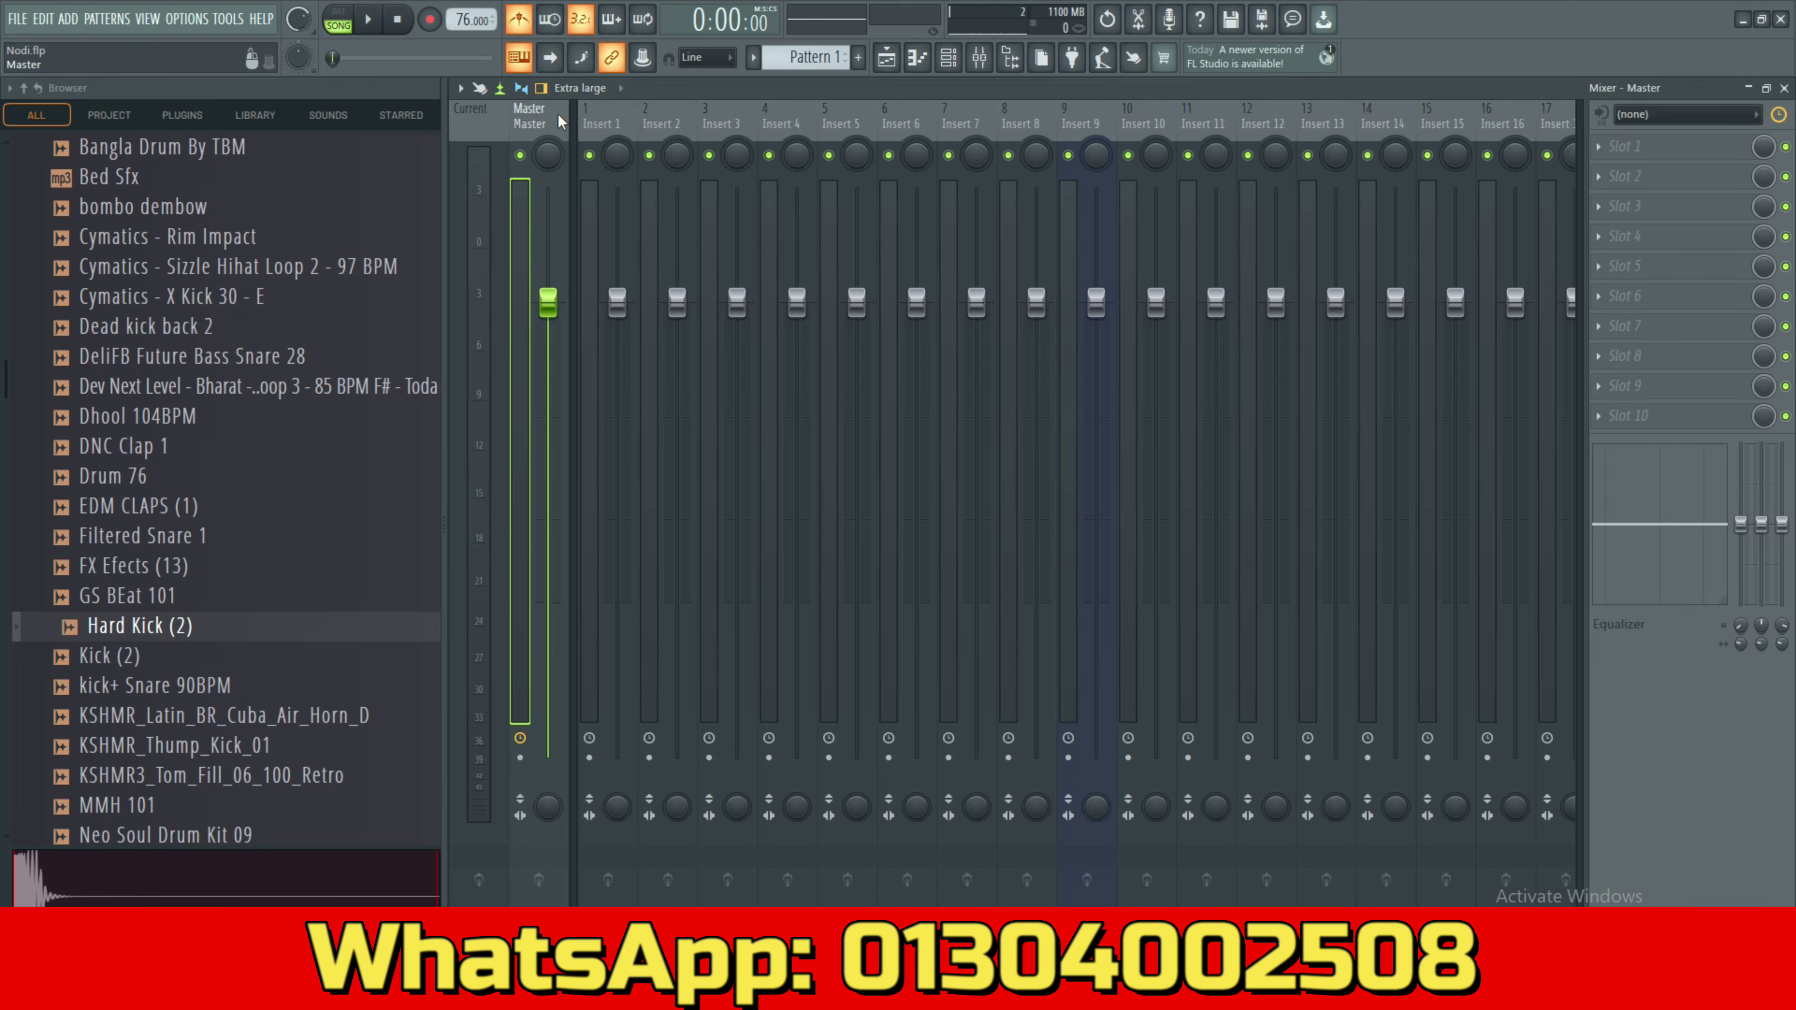
pyautogui.click(1662, 181)
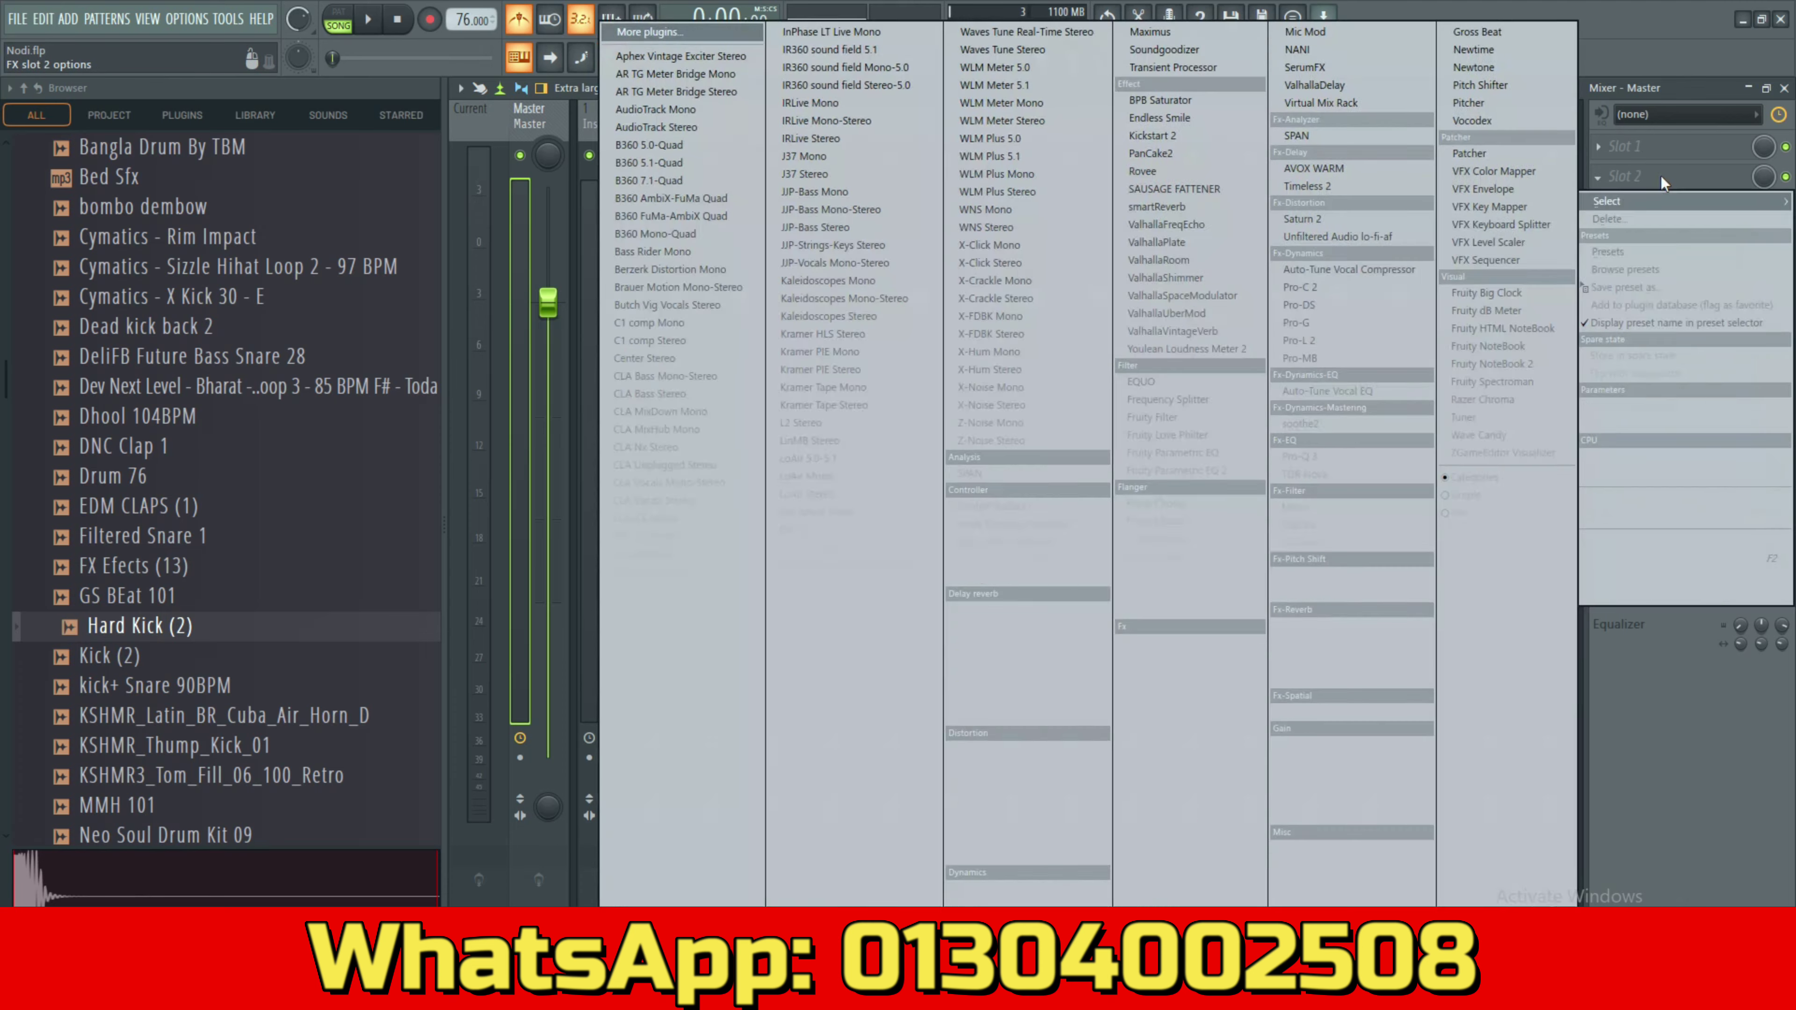
pyautogui.click(1200, 642)
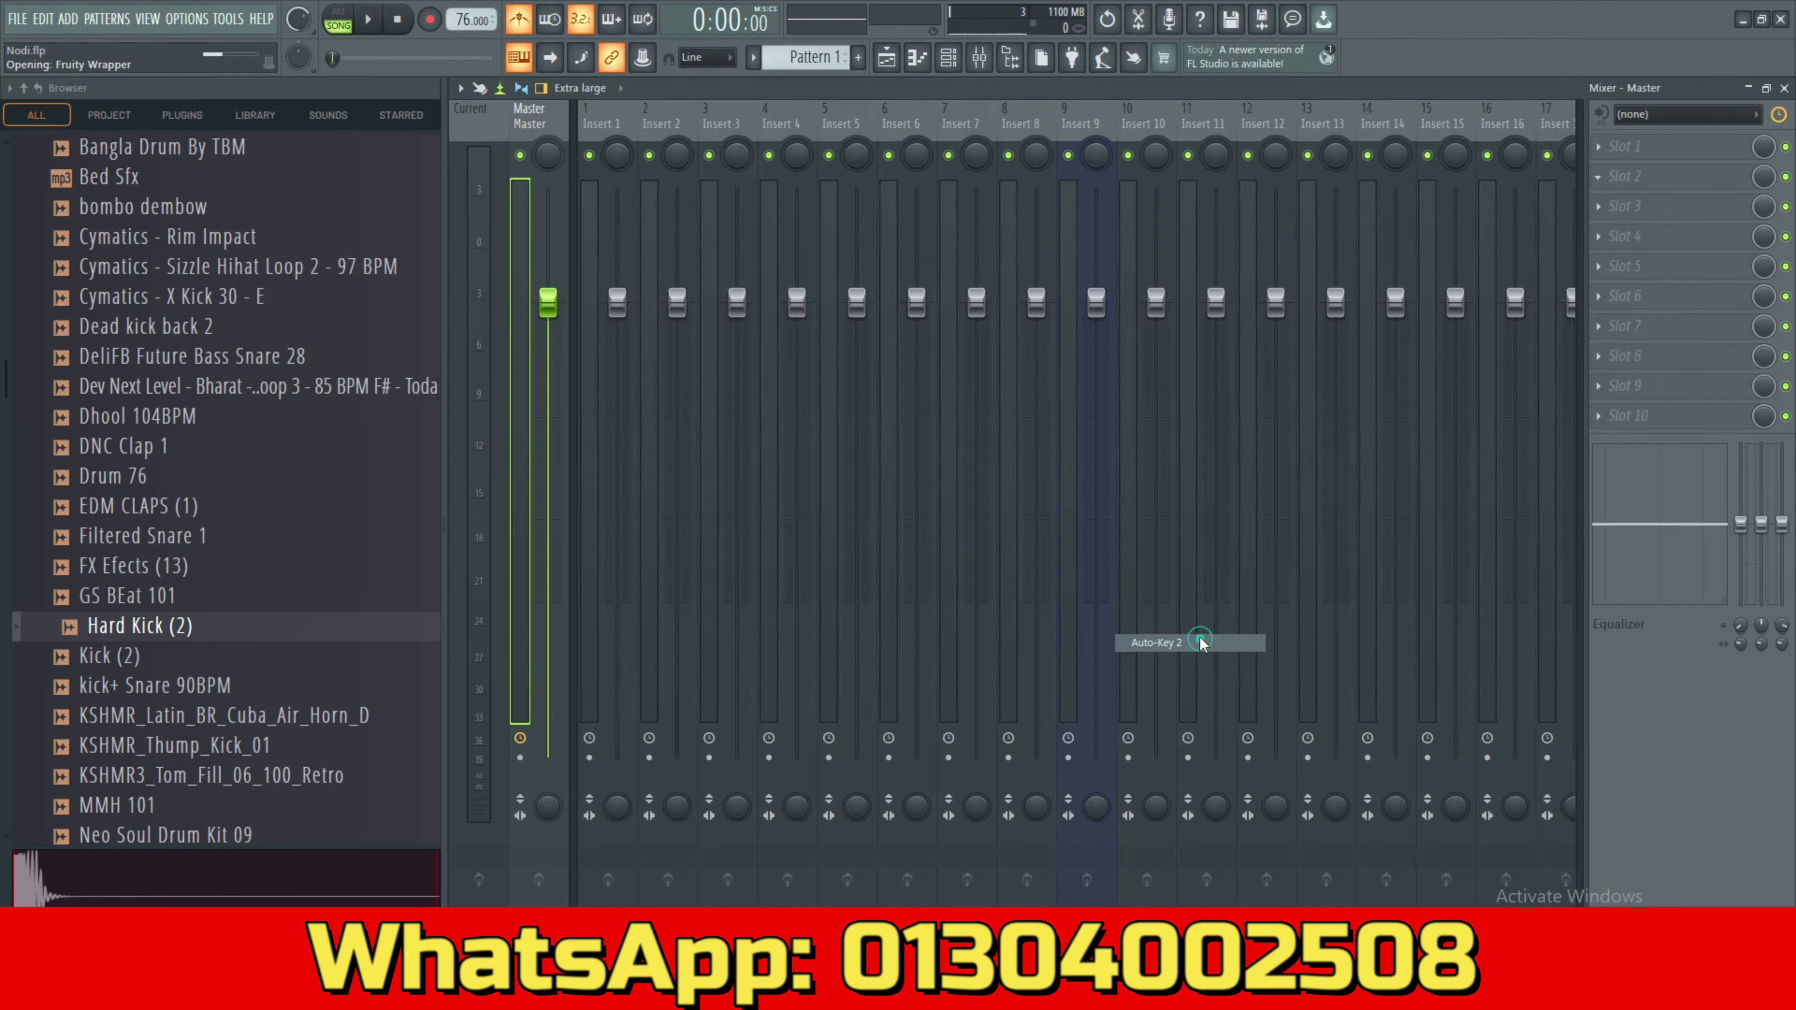
# Open the Auto-Key 2 plugin window from the Master track and close the mixer, leaving the plugin over the playlist.
pyautogui.click(886, 56)
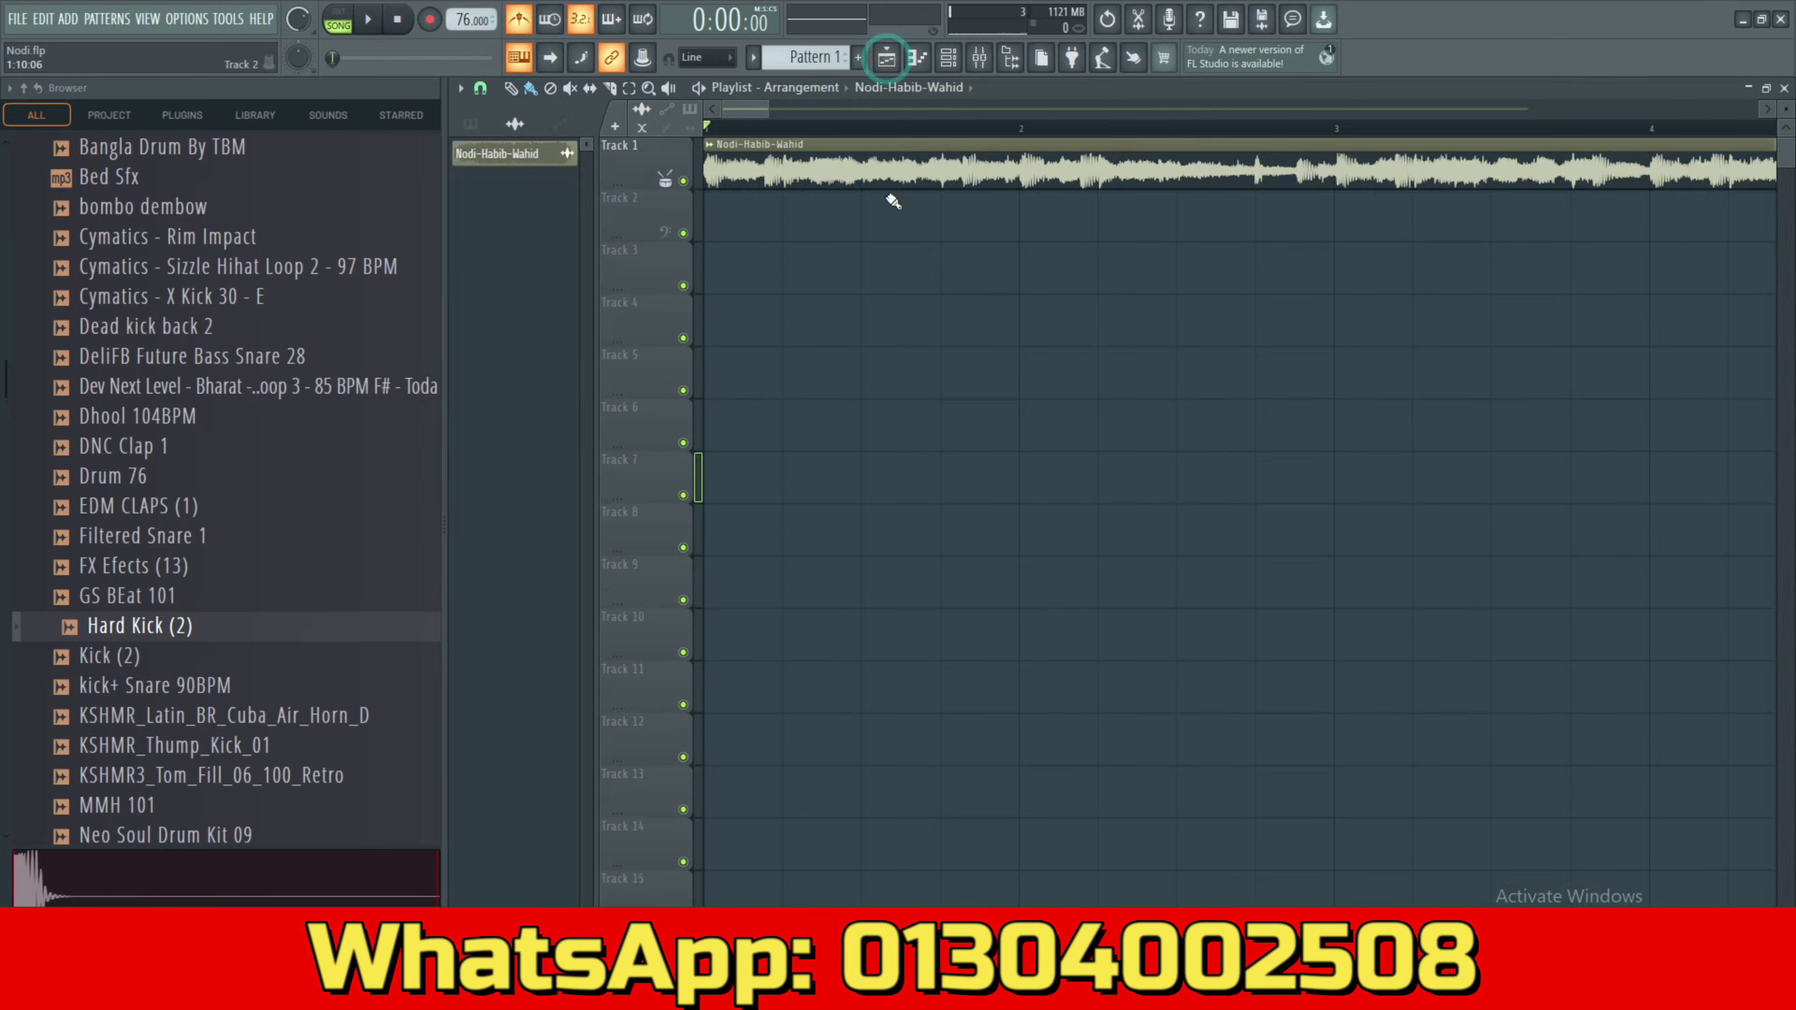
pyautogui.click(979, 56)
pyautogui.click(1642, 178)
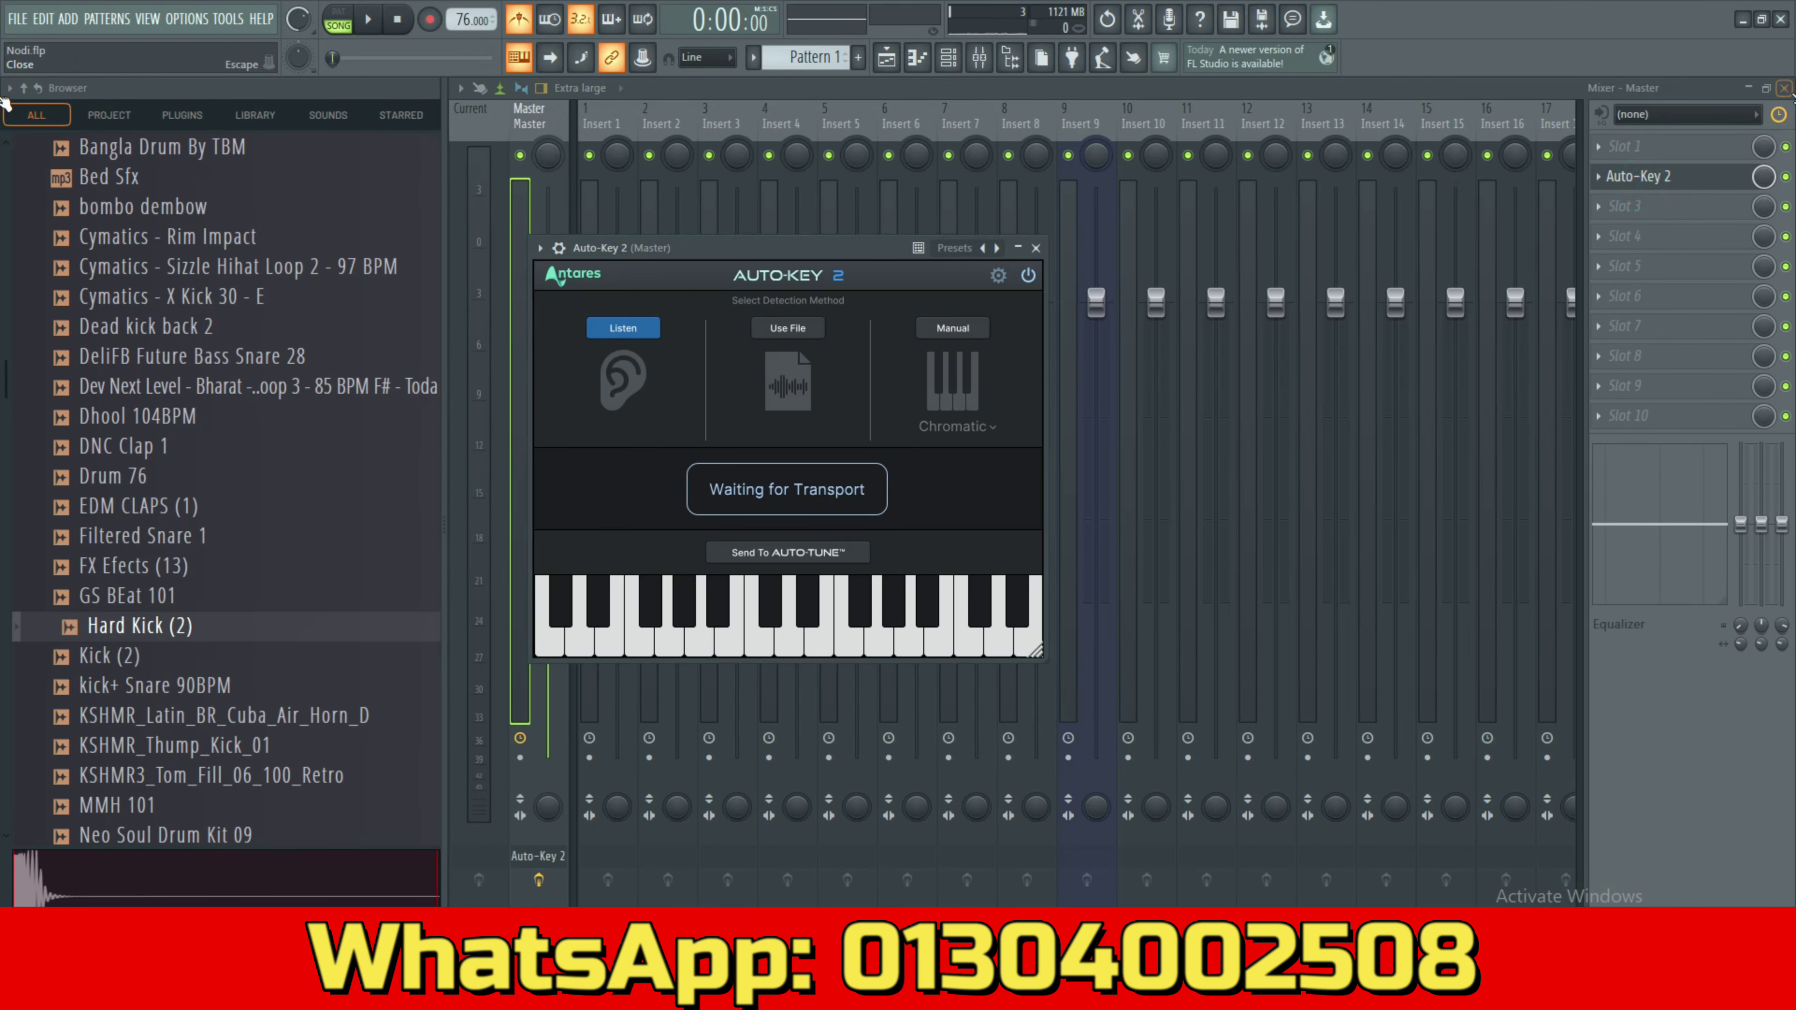
pyautogui.click(1788, 91)
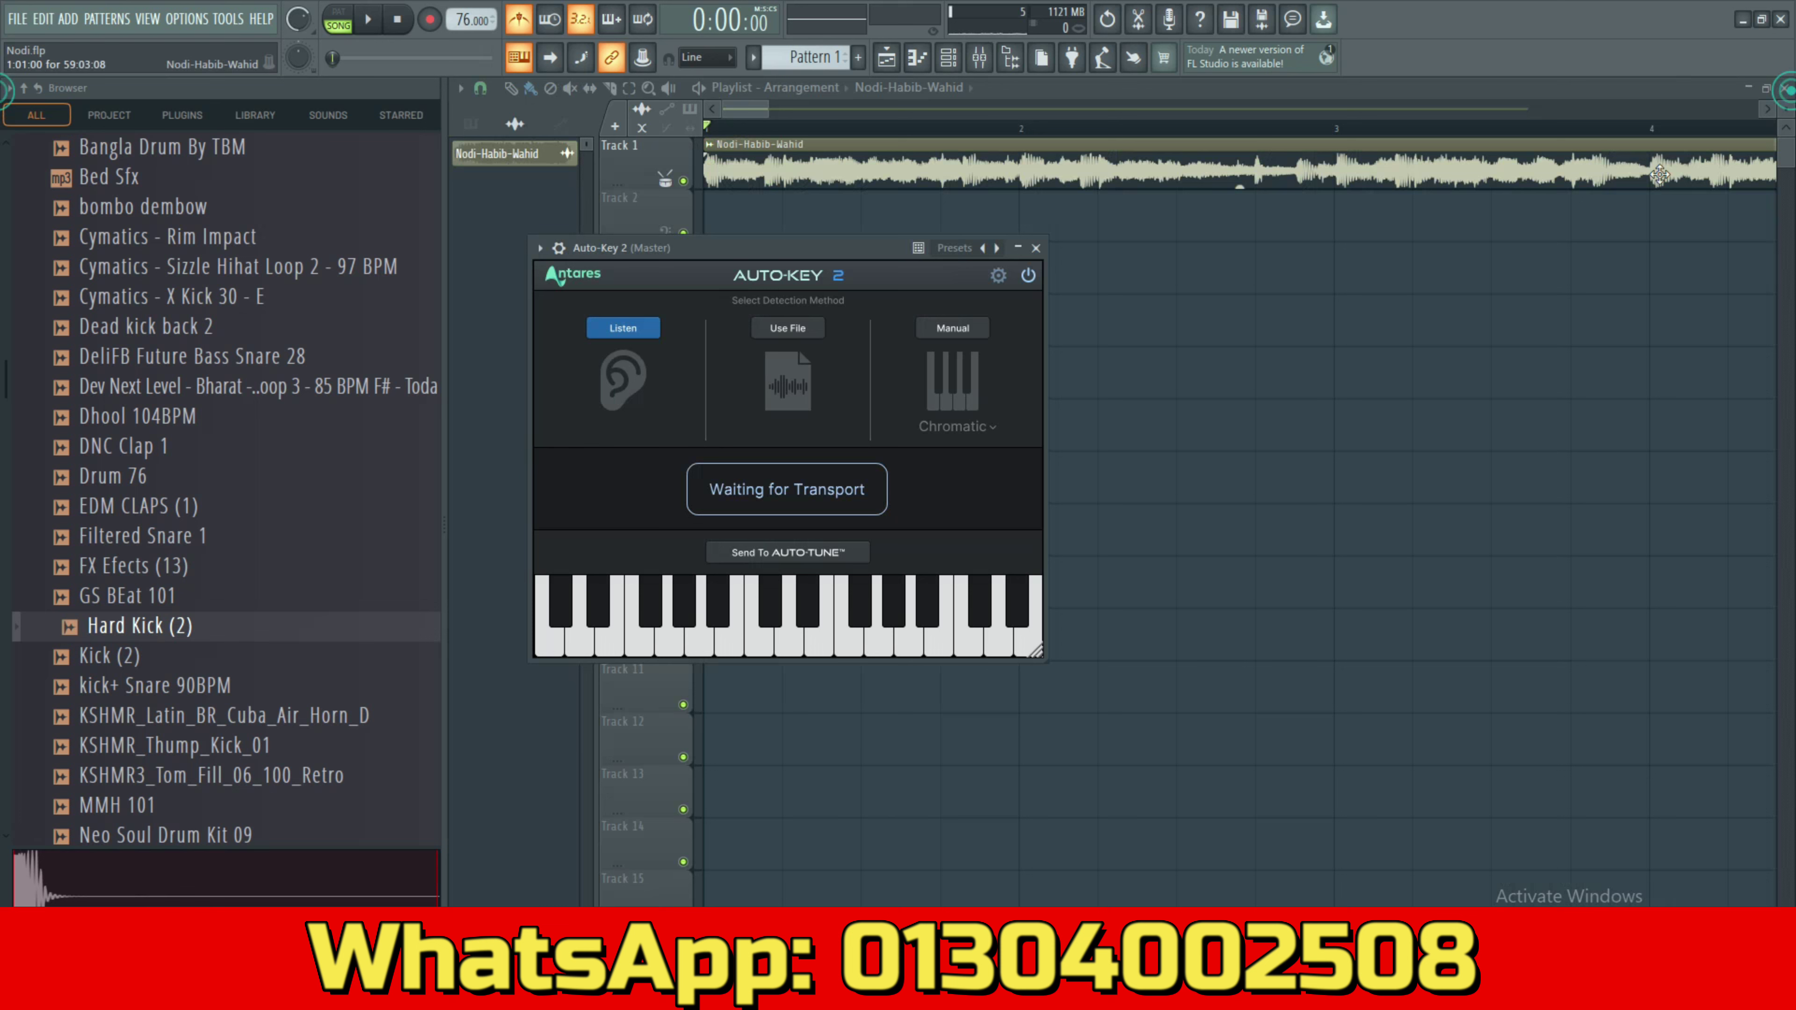
# Move the Auto-Key 2 window over the empty playlist tracks, clear of the song clip.
pyautogui.click(551, 249)
pyautogui.click(592, 643)
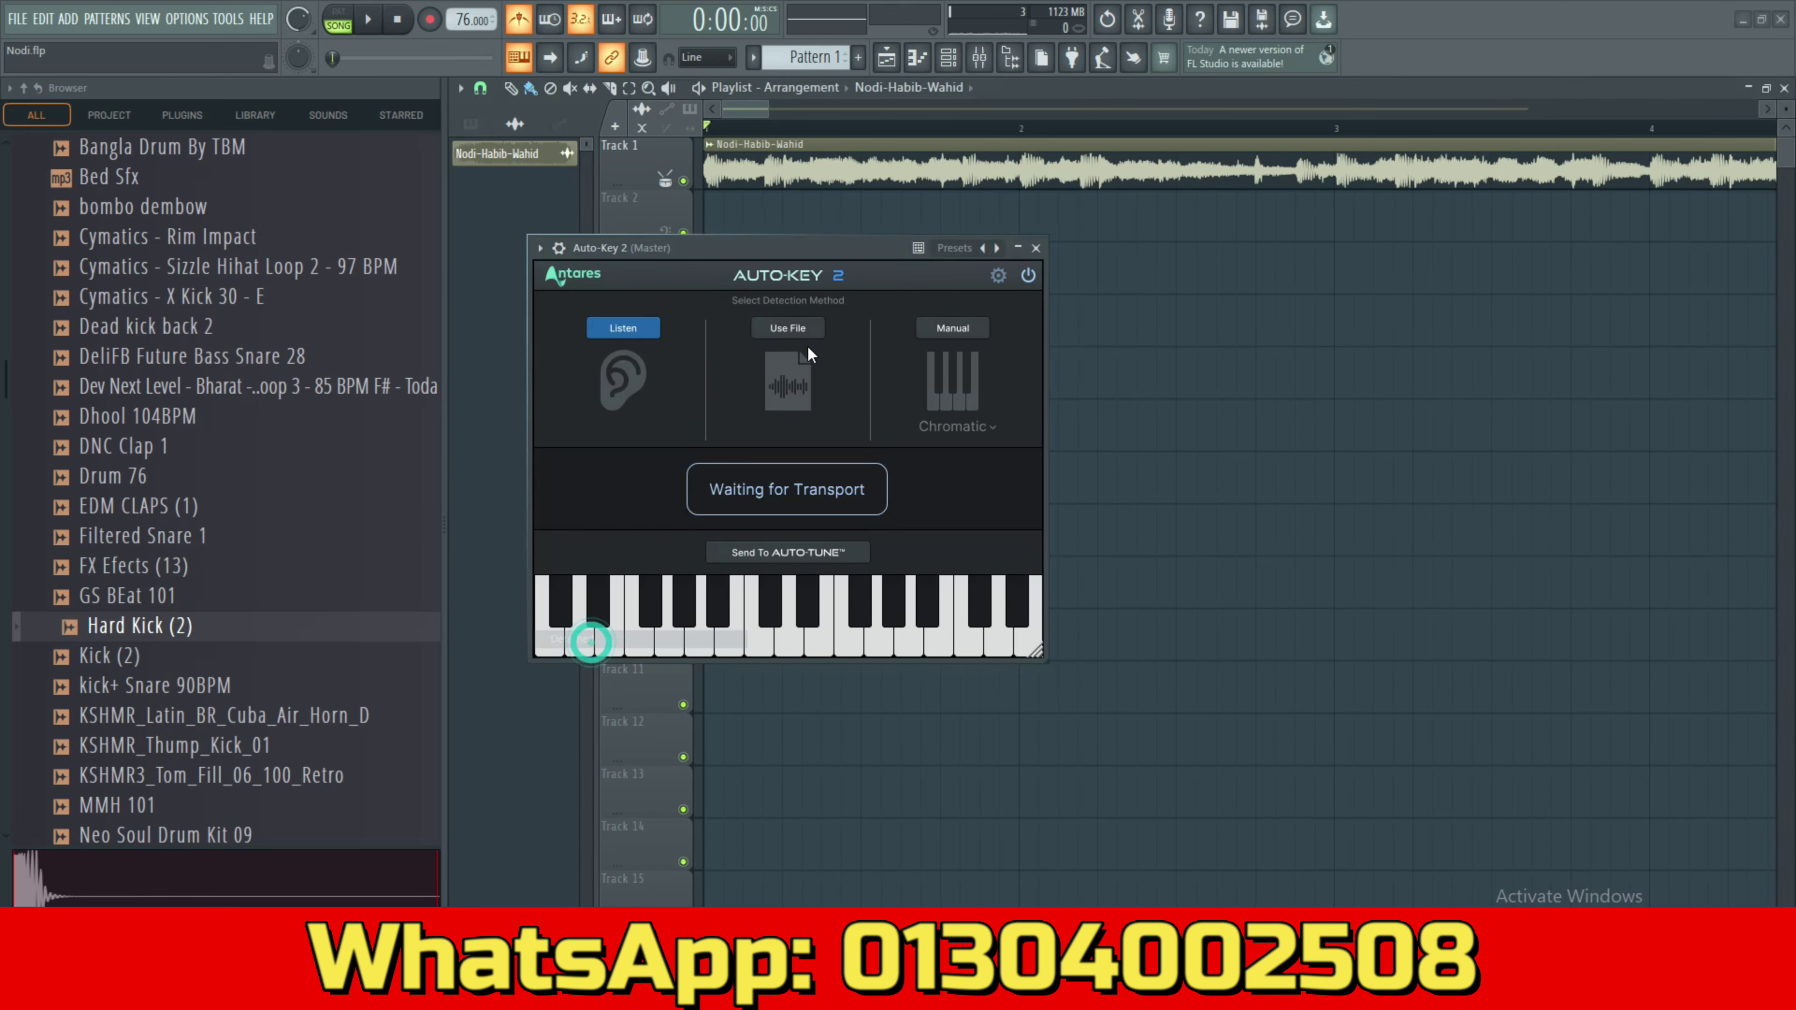
pyautogui.moveTo(824, 250); pyautogui.dragTo(1320, 347)
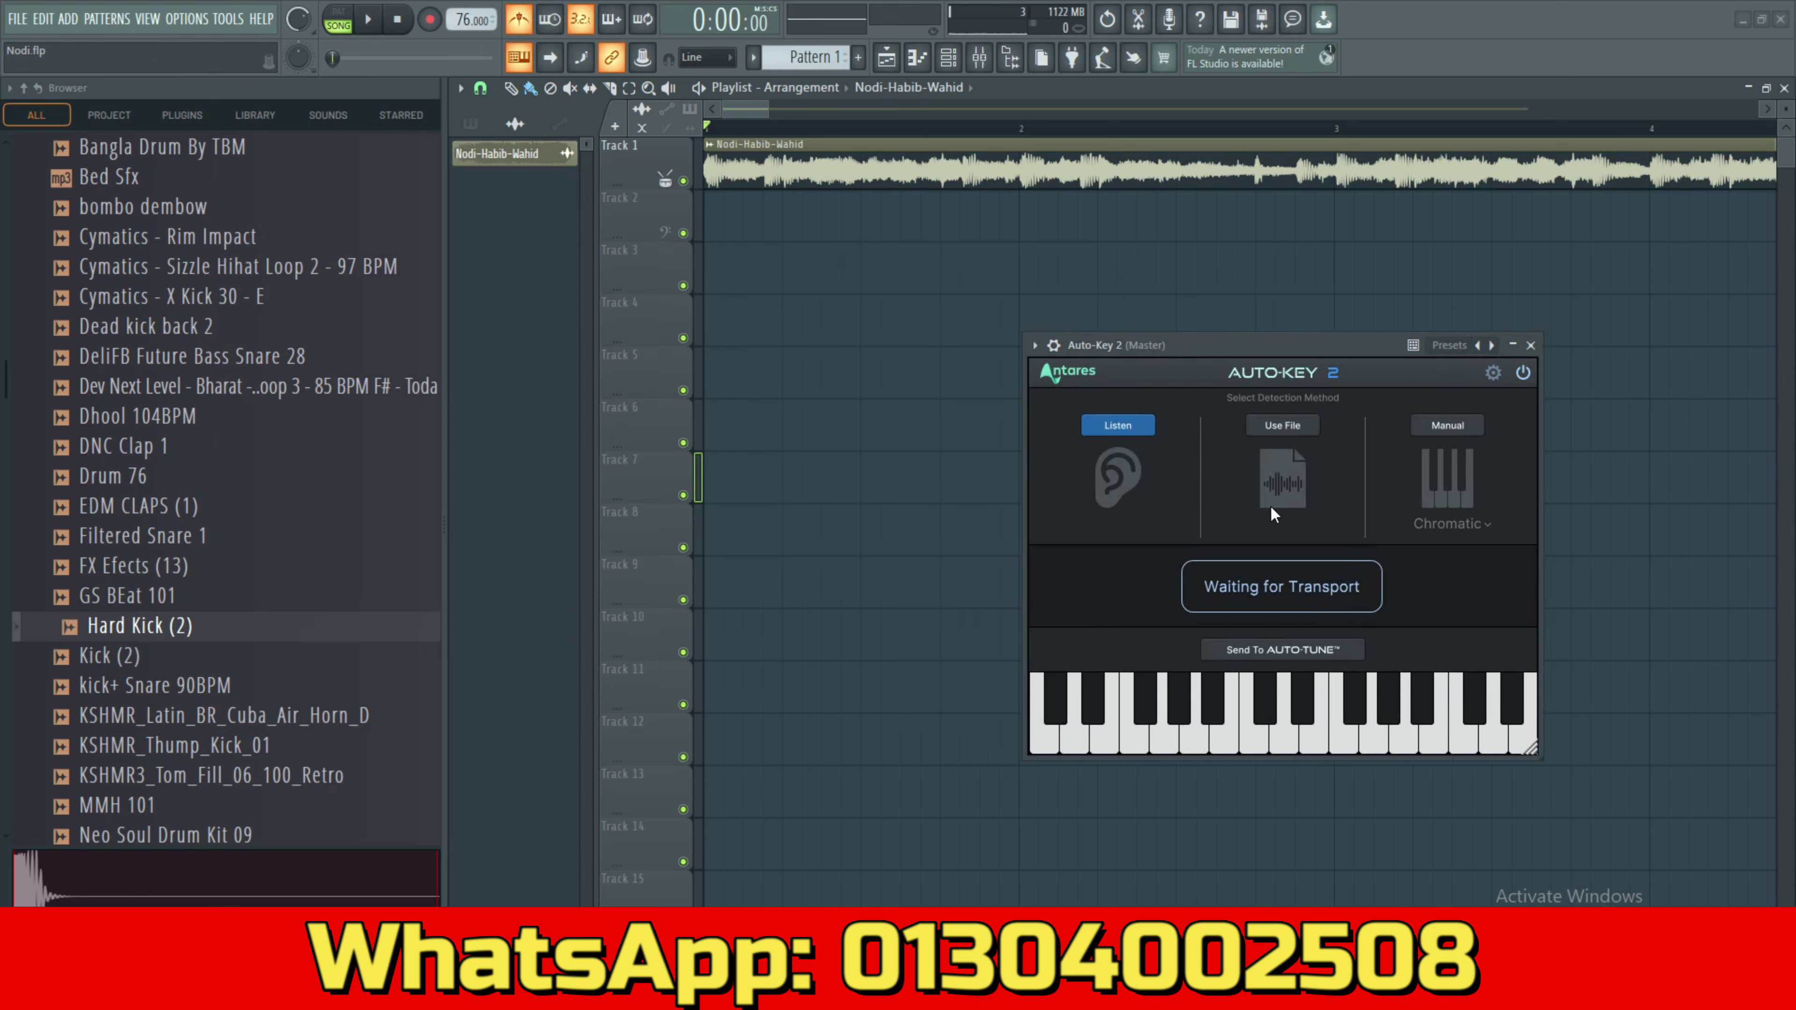
pyautogui.moveTo(1242, 345); pyautogui.dragTo(1217, 347)
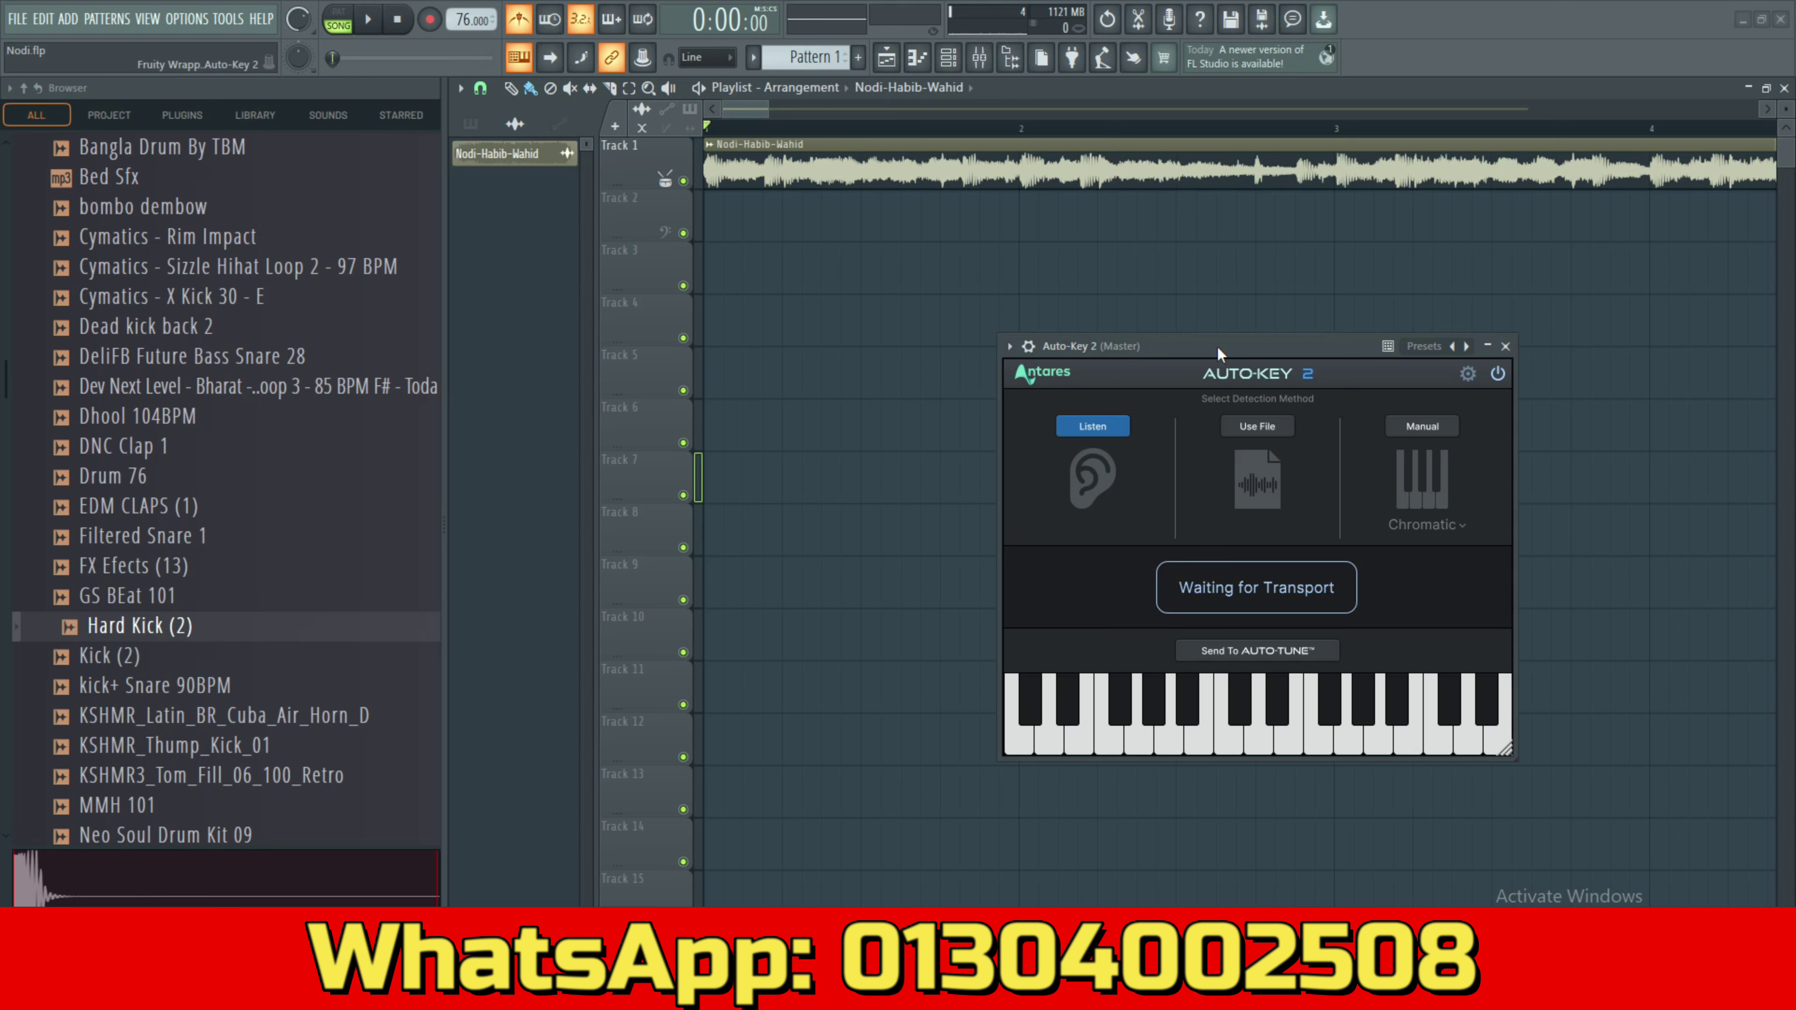
pyautogui.moveTo(1216, 346); pyautogui.dragTo(1169, 345)
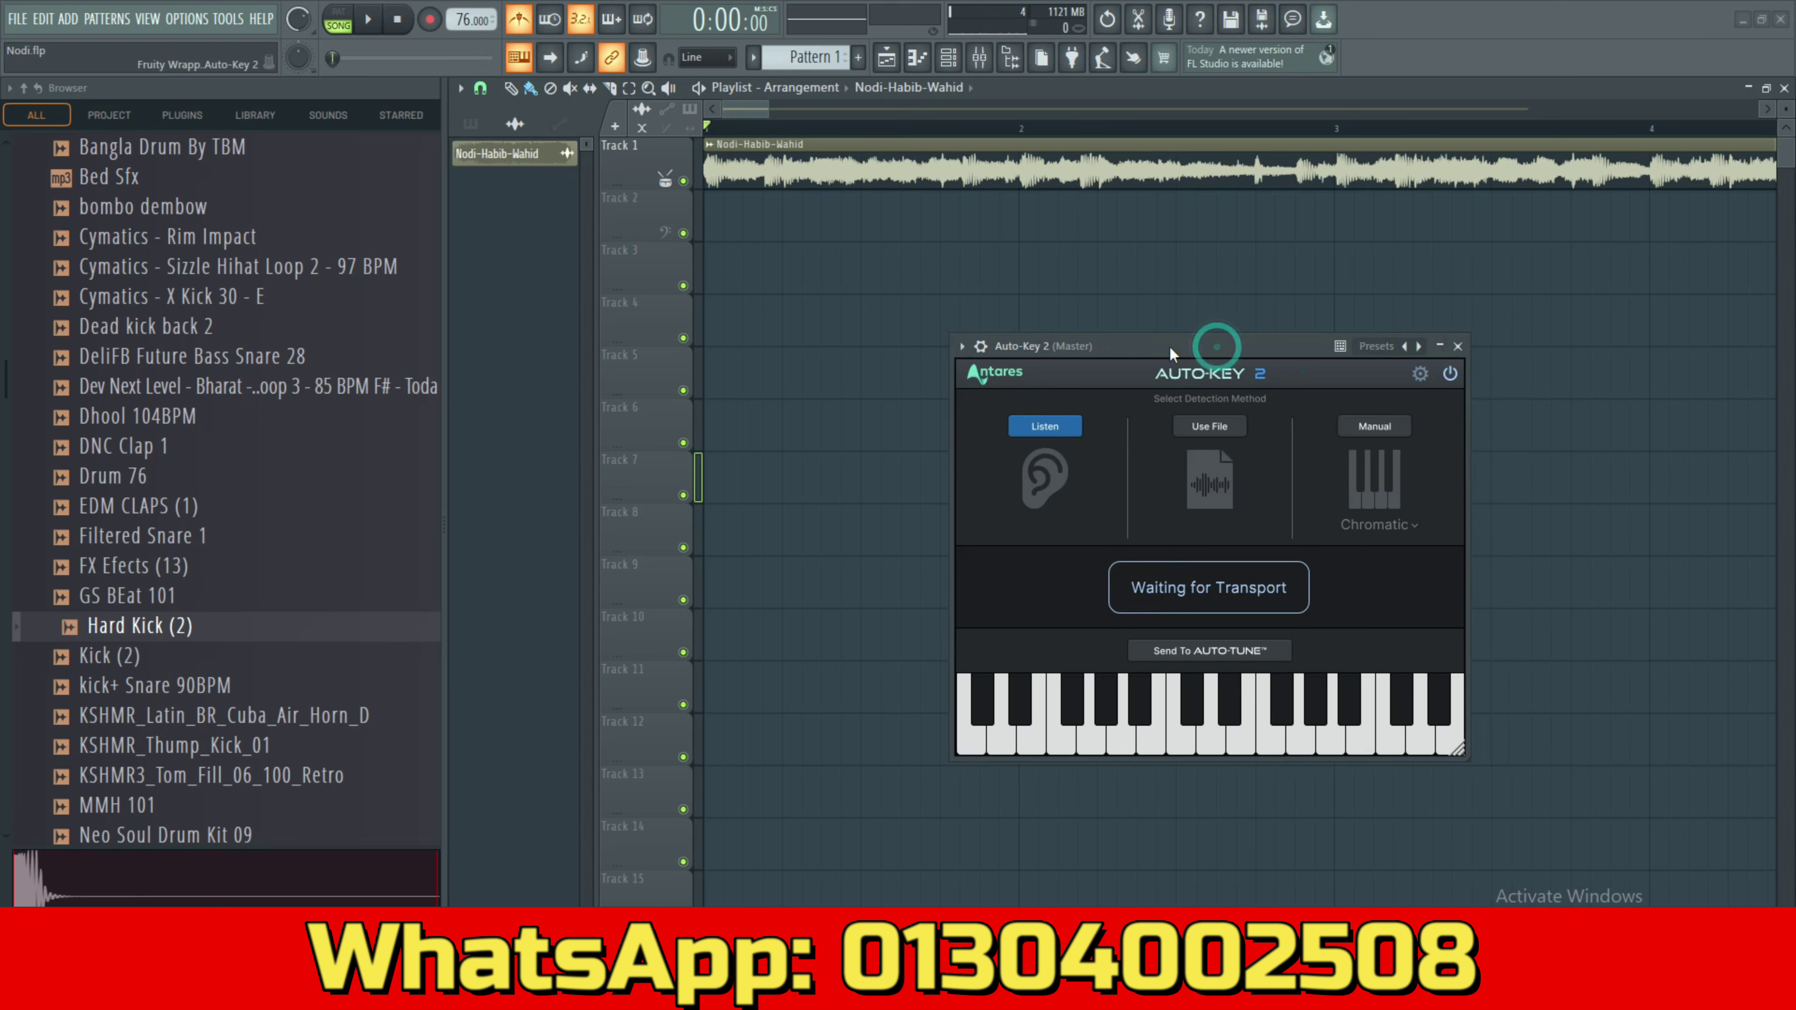
# Detect the song's key with Auto-Key 2's Listen method while playing the playlist, then stop playback and close the plugin.
pyautogui.click(1058, 422)
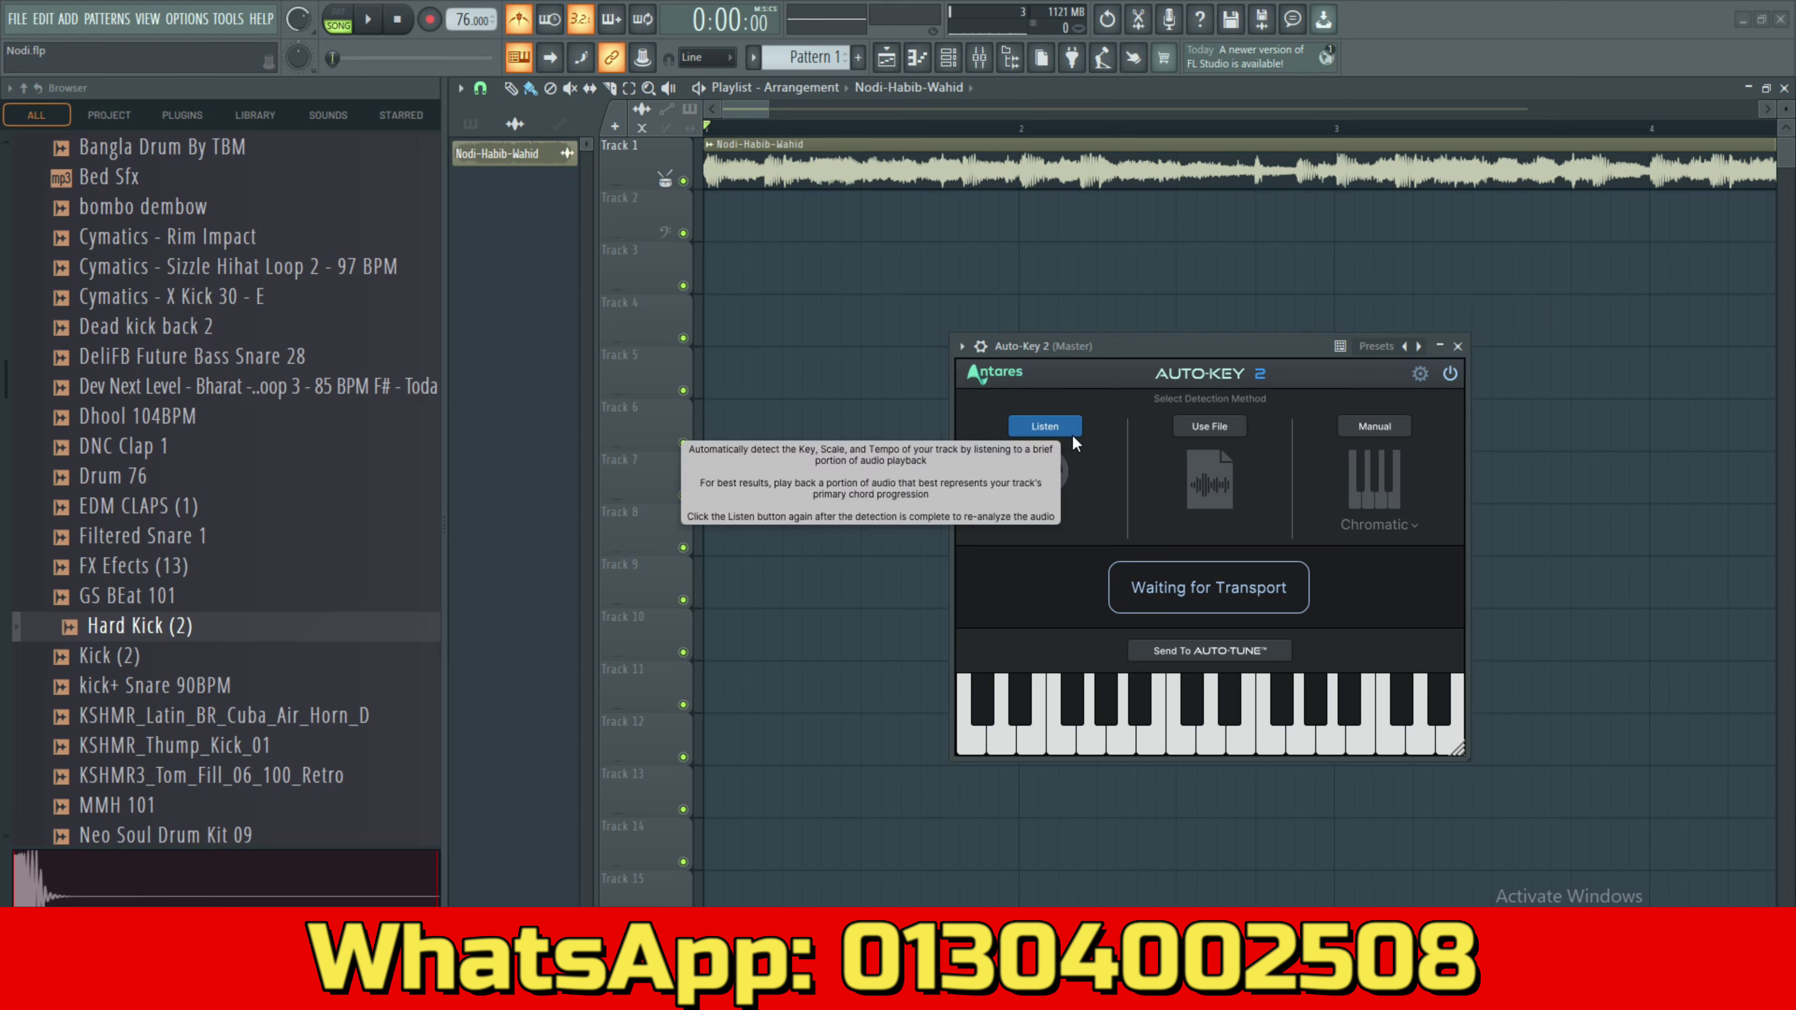
pyautogui.press('space')
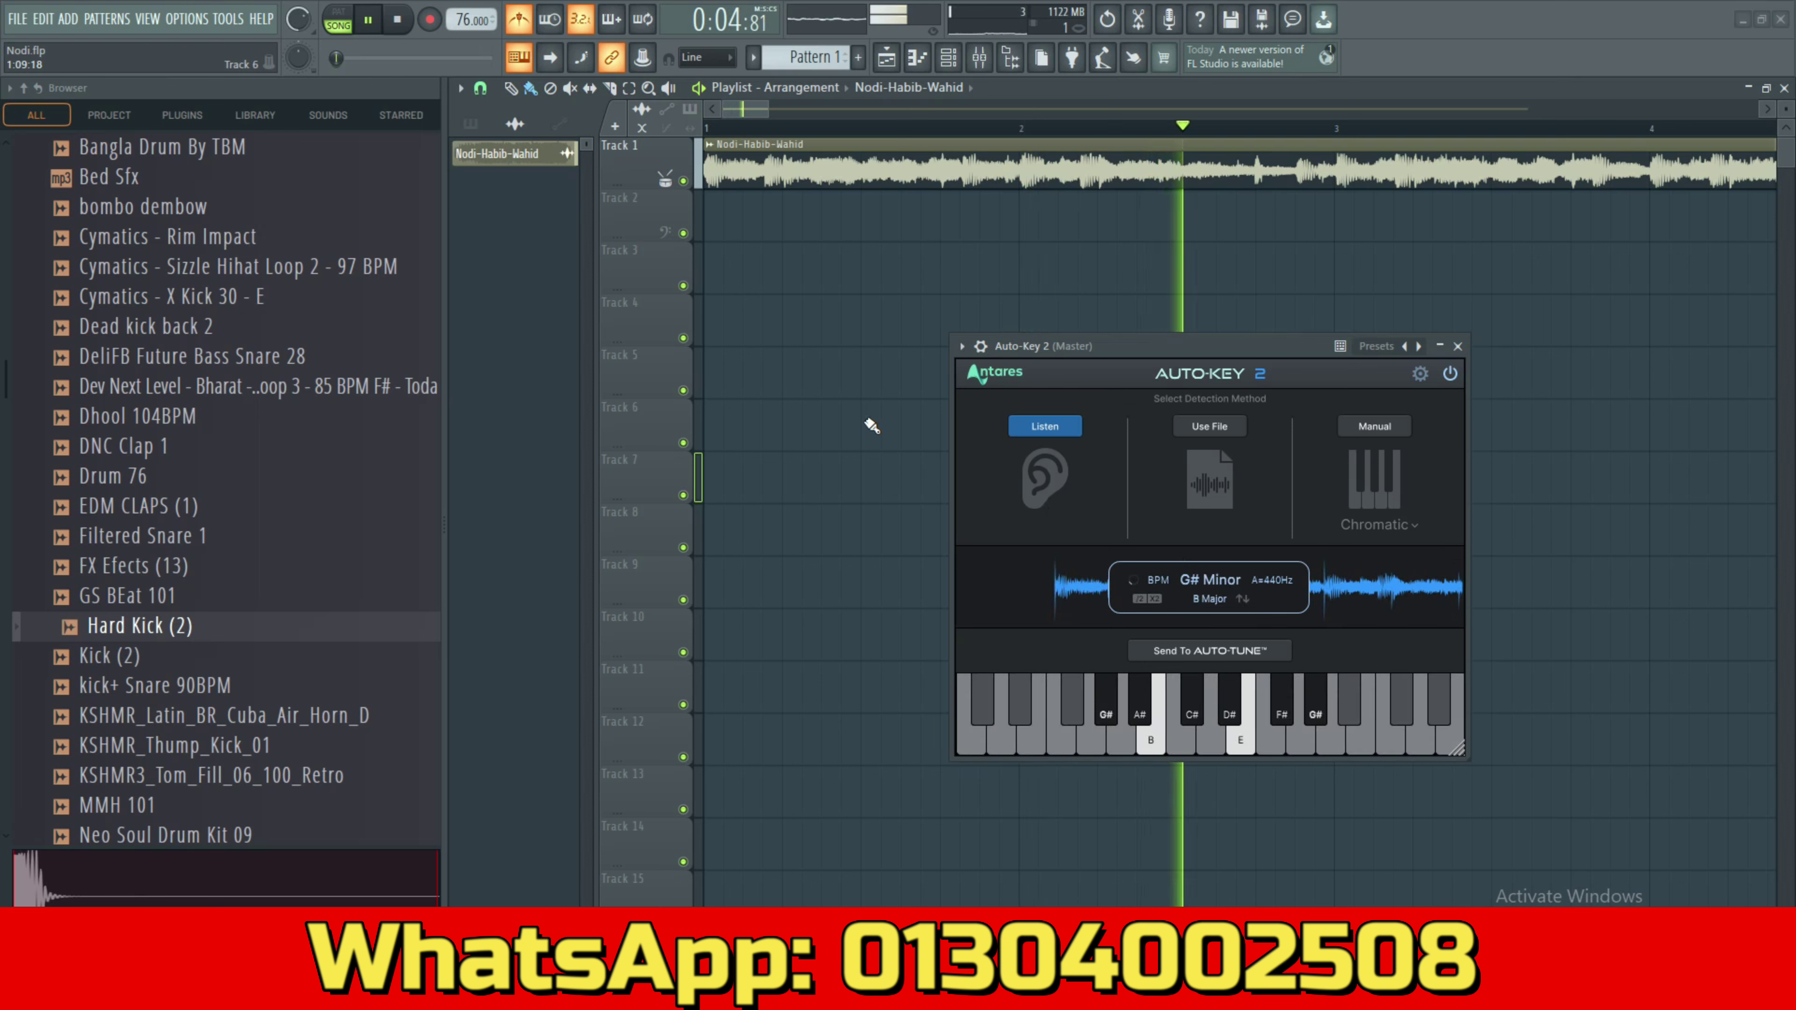
pyautogui.press('space')
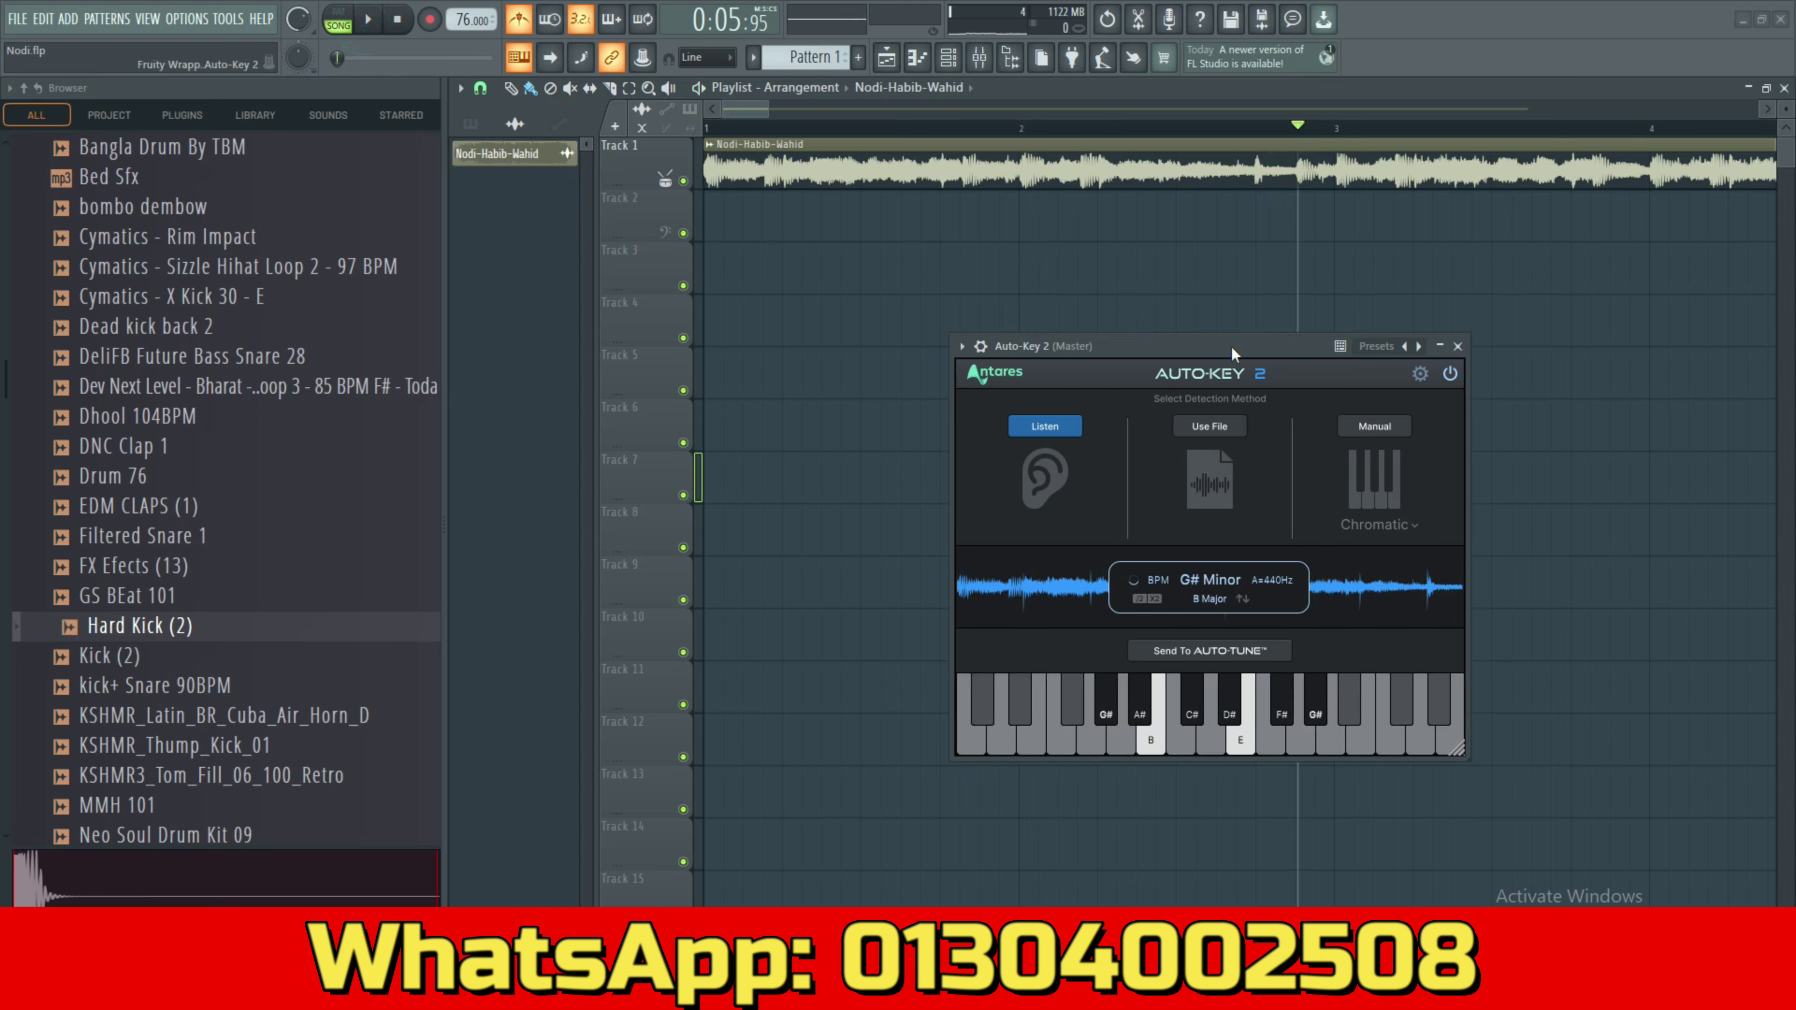
pyautogui.moveTo(1232, 349); pyautogui.dragTo(1179, 287)
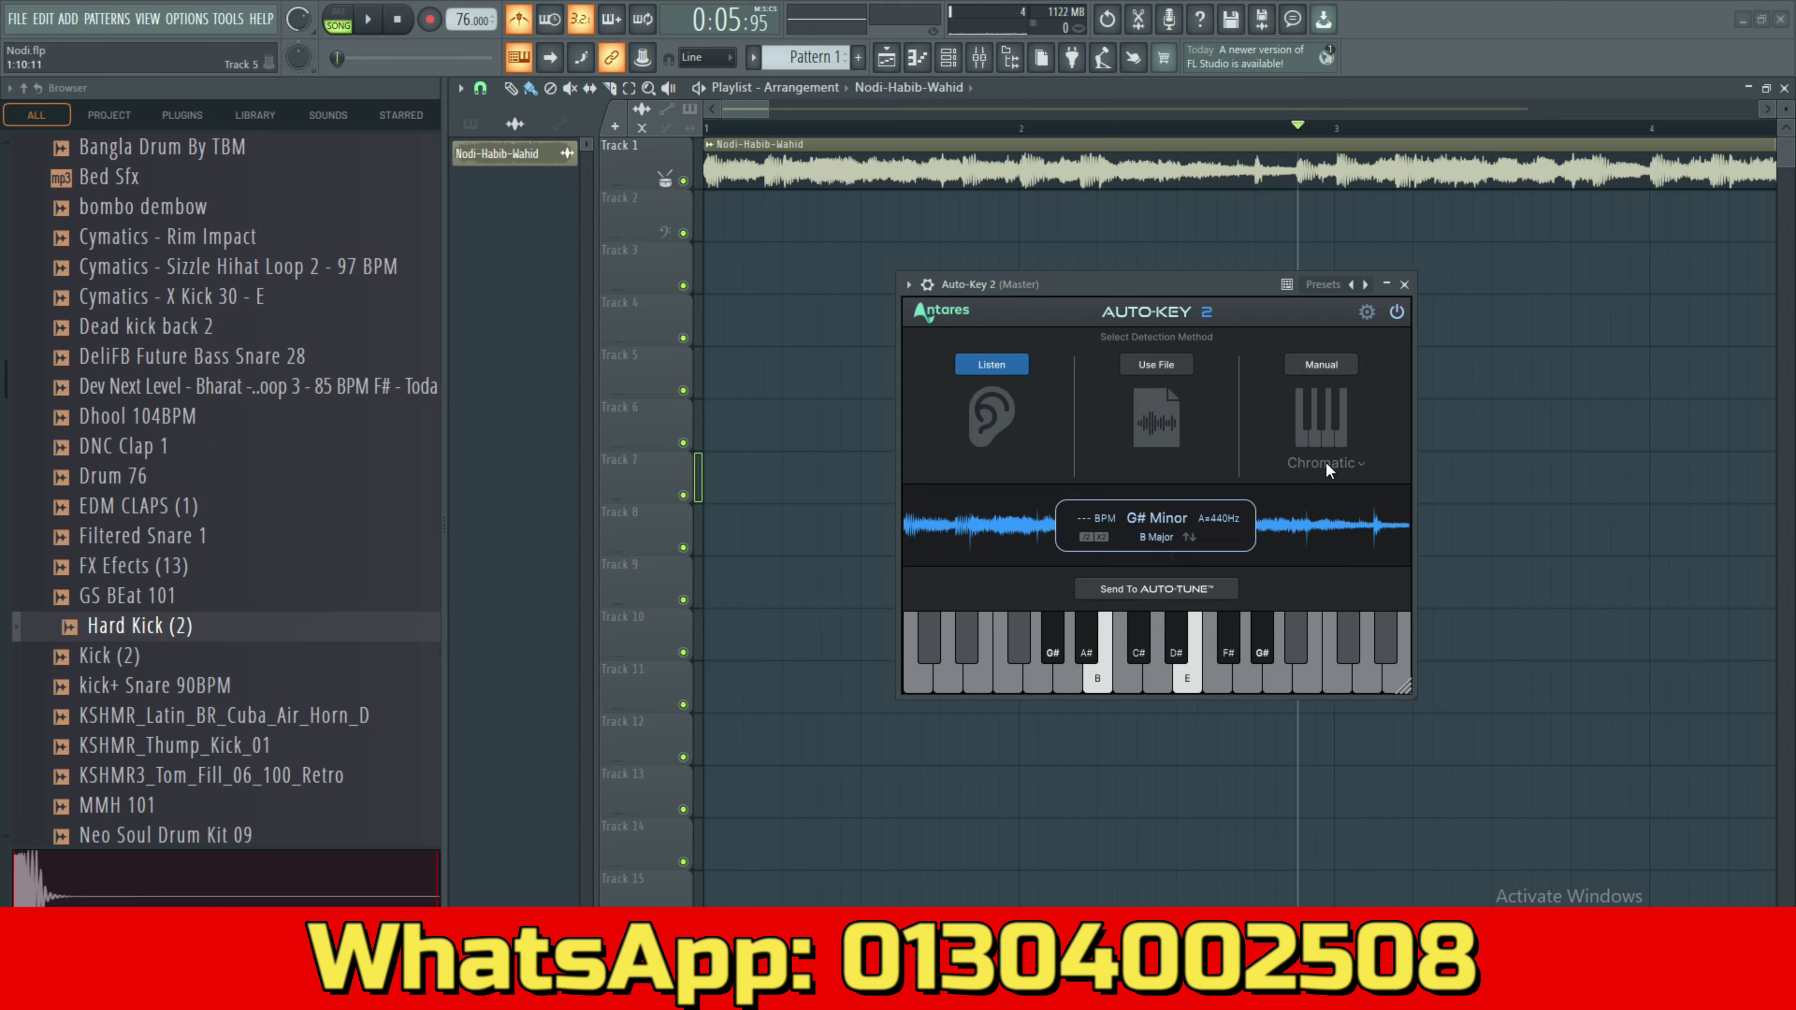
pyautogui.click(1404, 286)
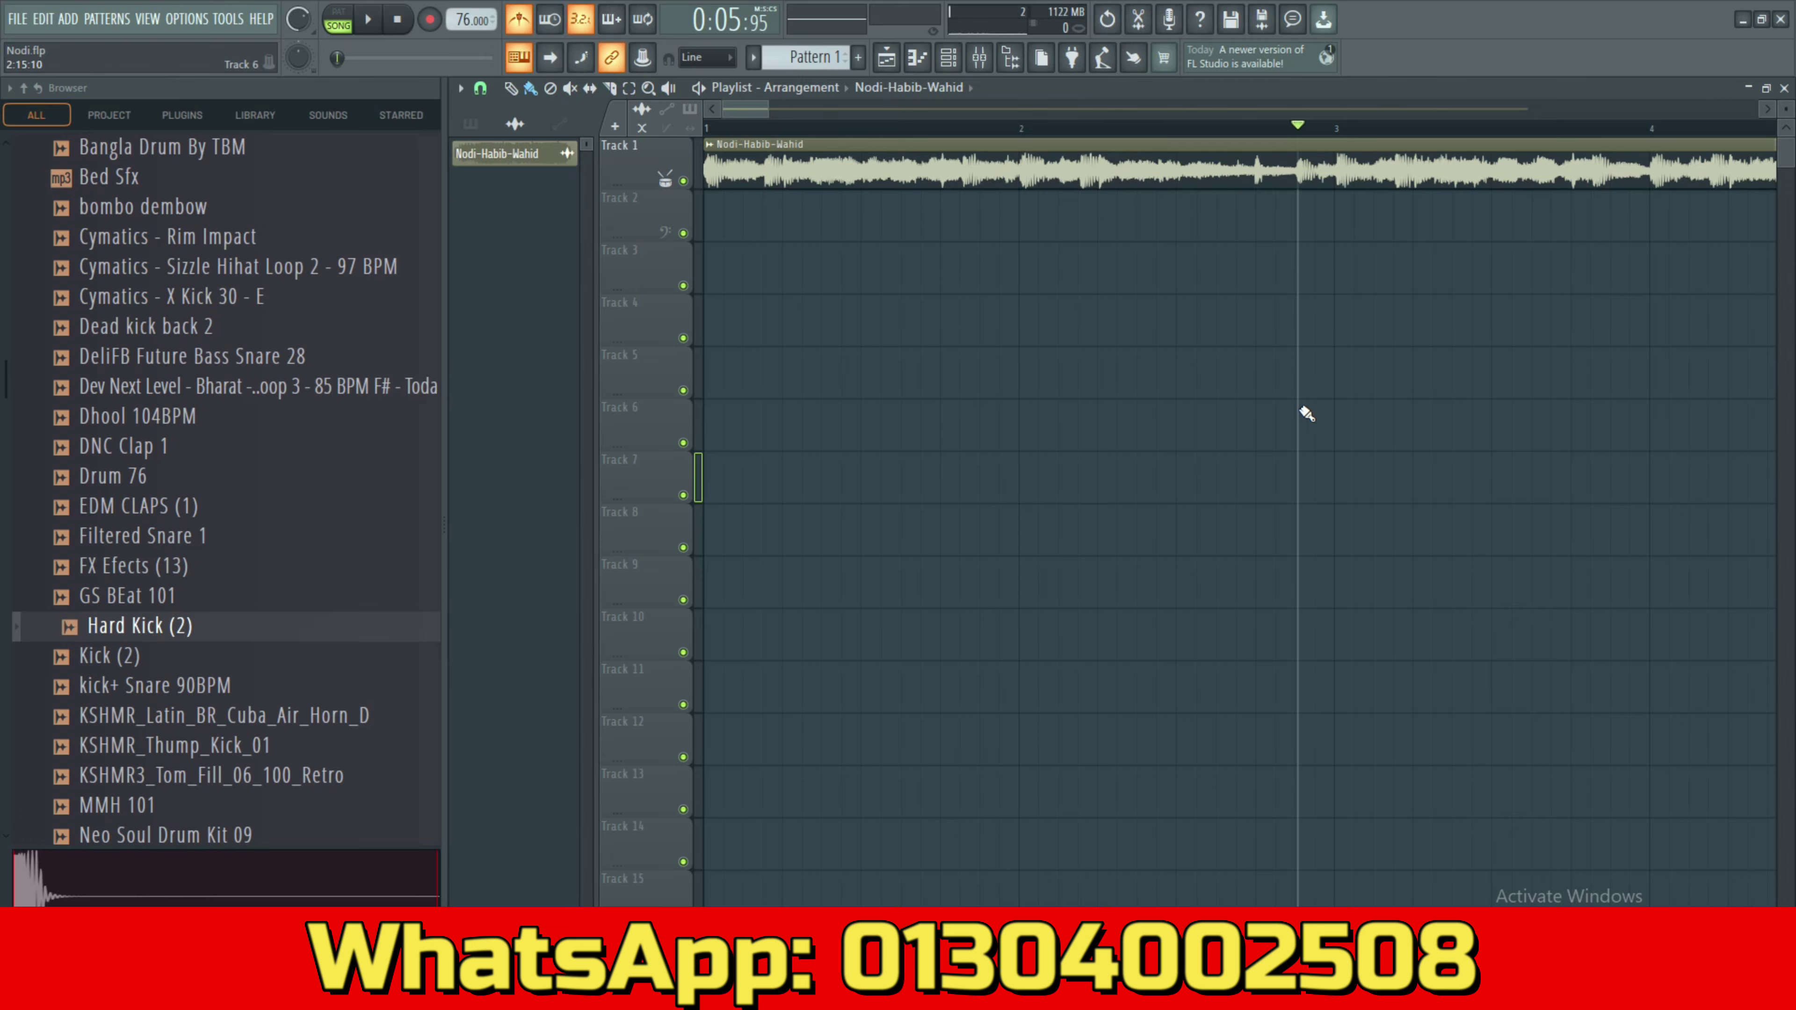
# Switch to Chrome and search Google for "Habib Wahid - Nodi song scale".
pyautogui.click(575, 909)
pyautogui.click(266, 25)
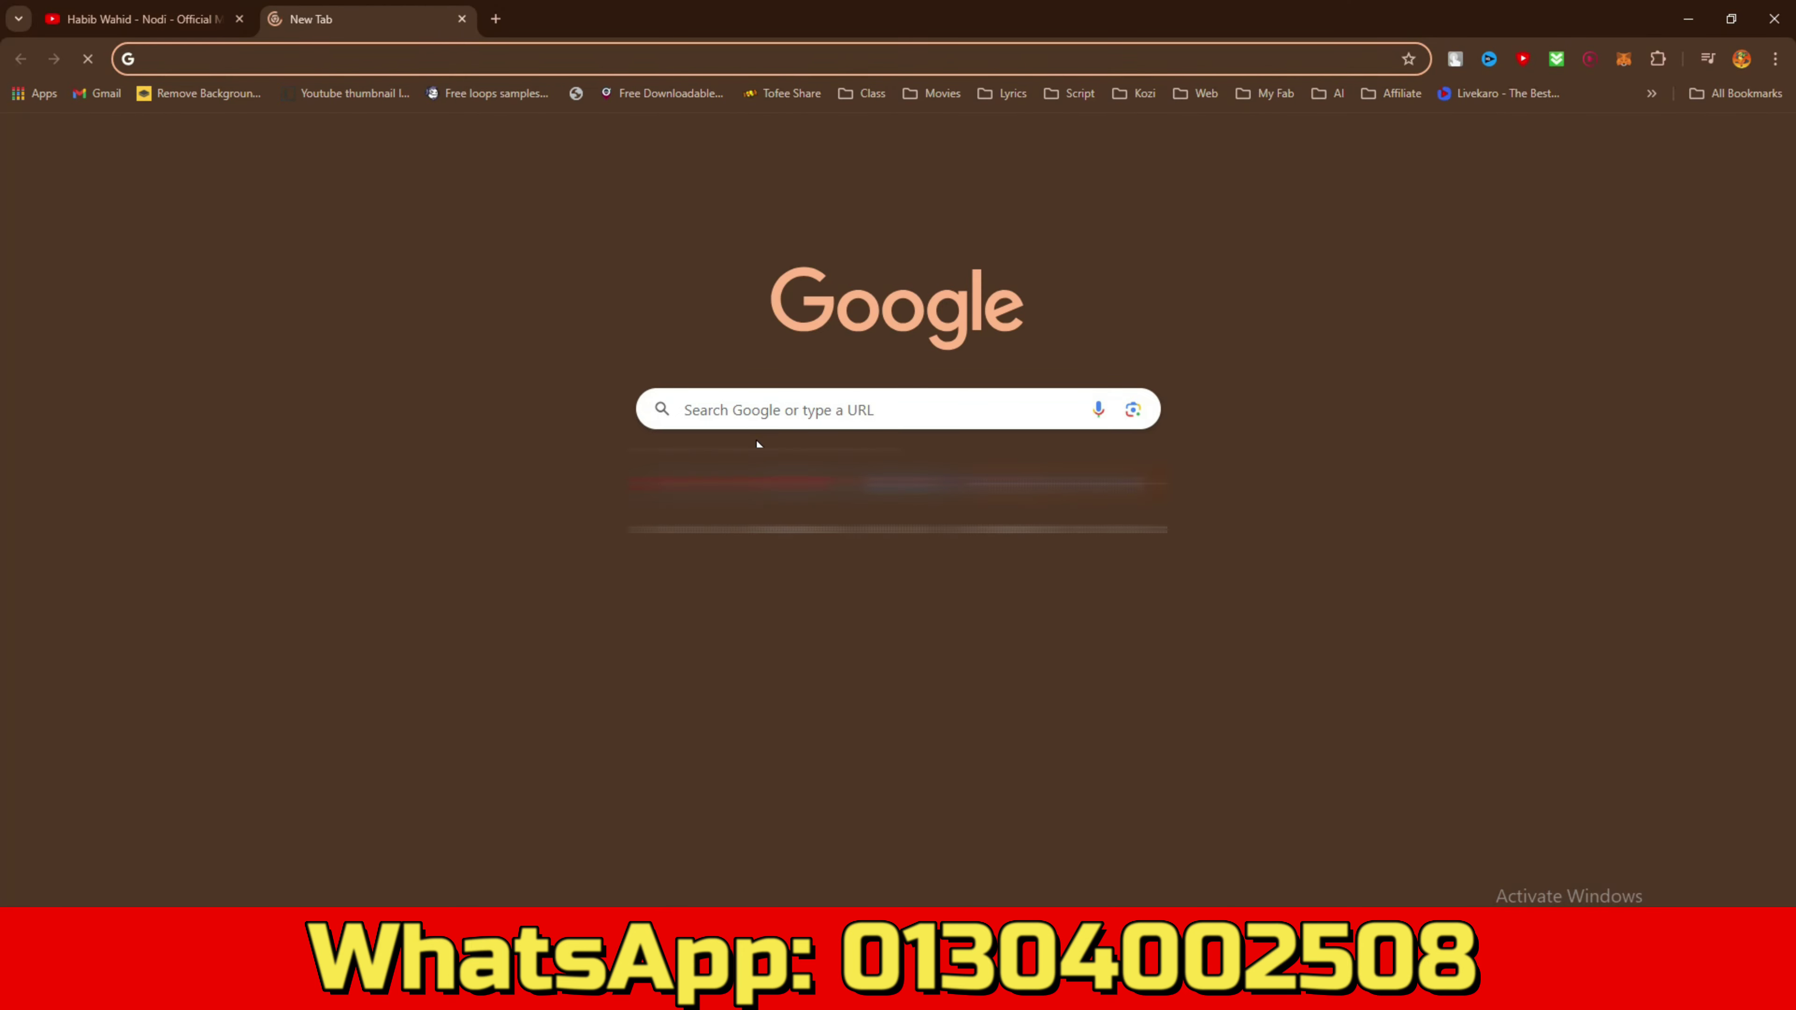
pyautogui.click(757, 419)
pyautogui.click(757, 420)
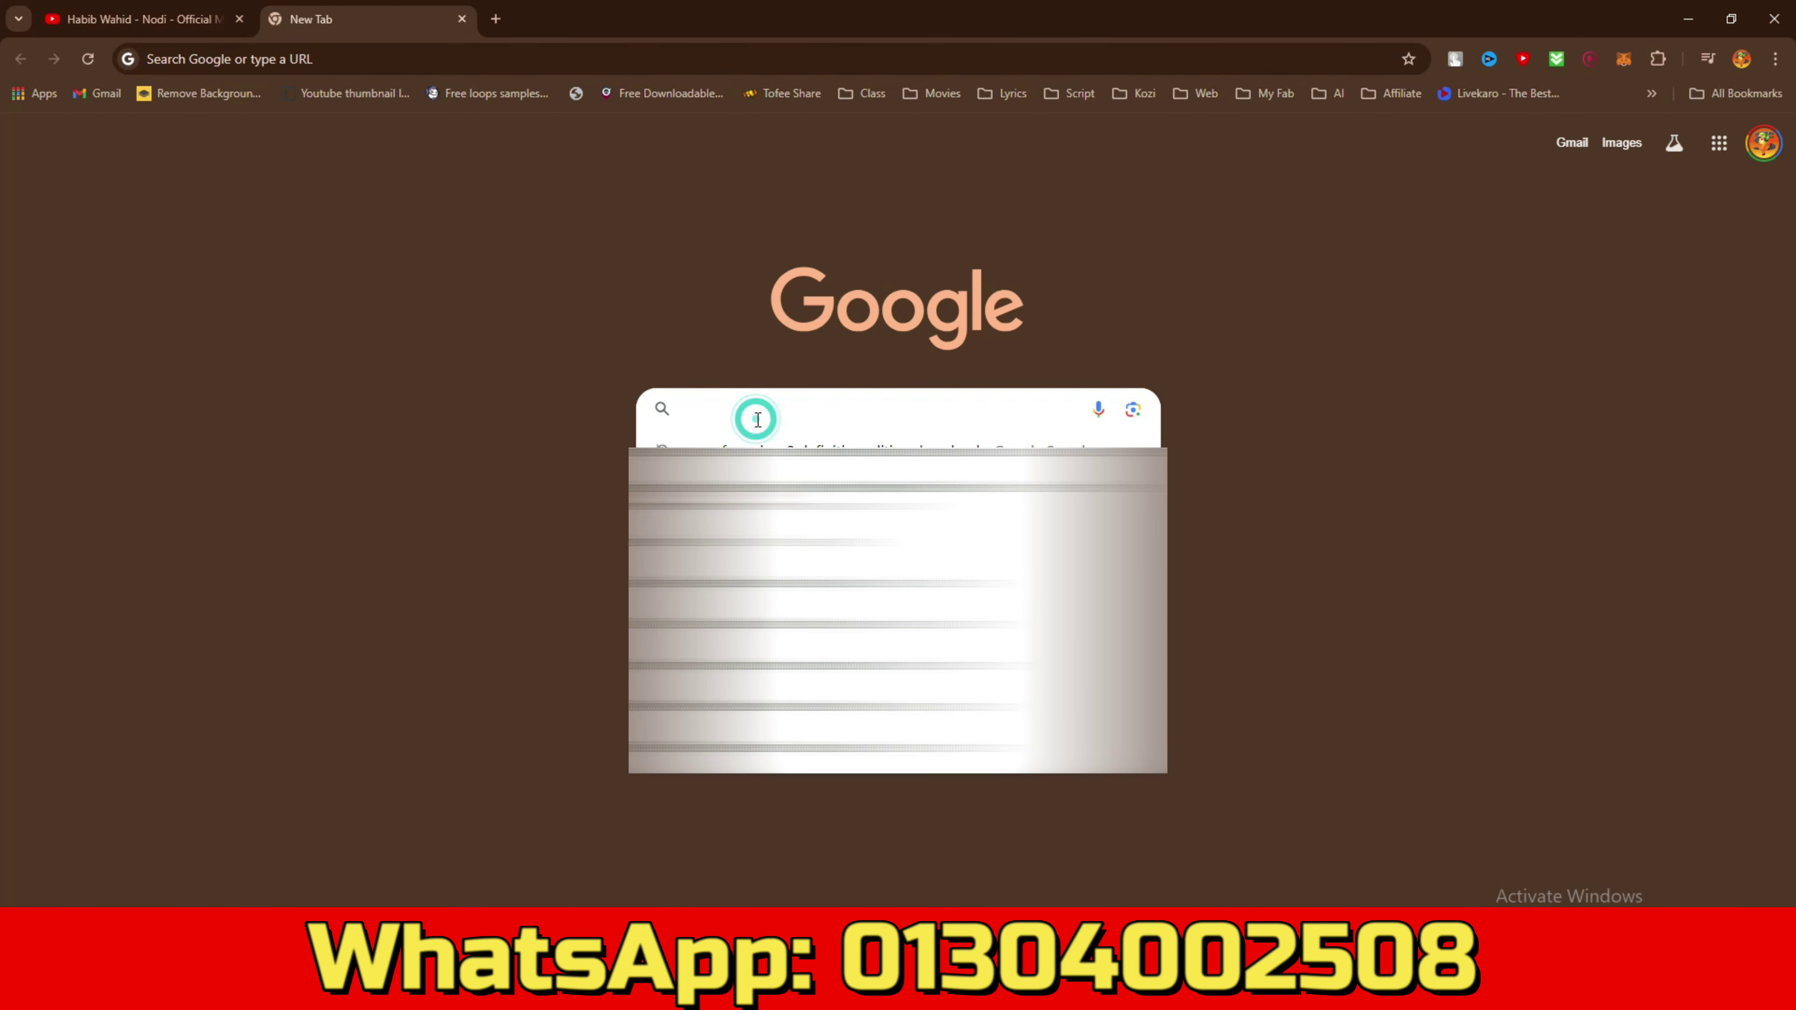
pyautogui.write('Habib Wahid - Nodi')
pyautogui.write('so')
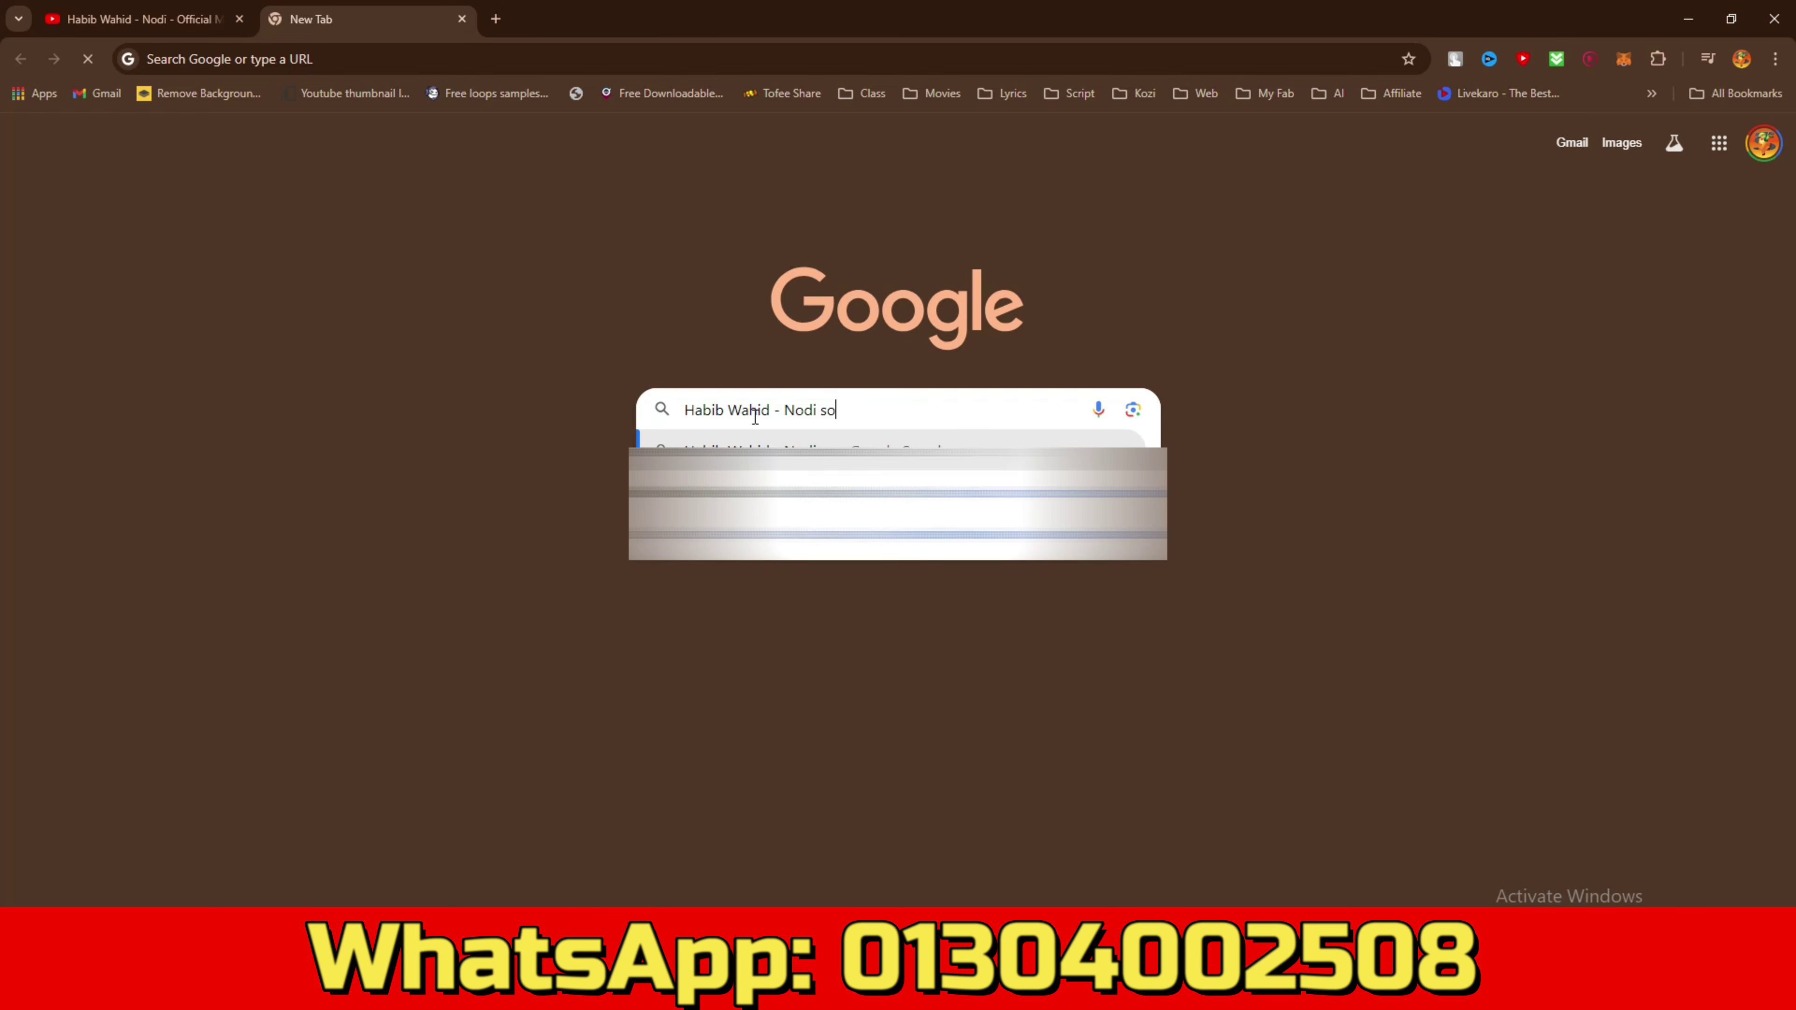
pyautogui.write('ng scale')
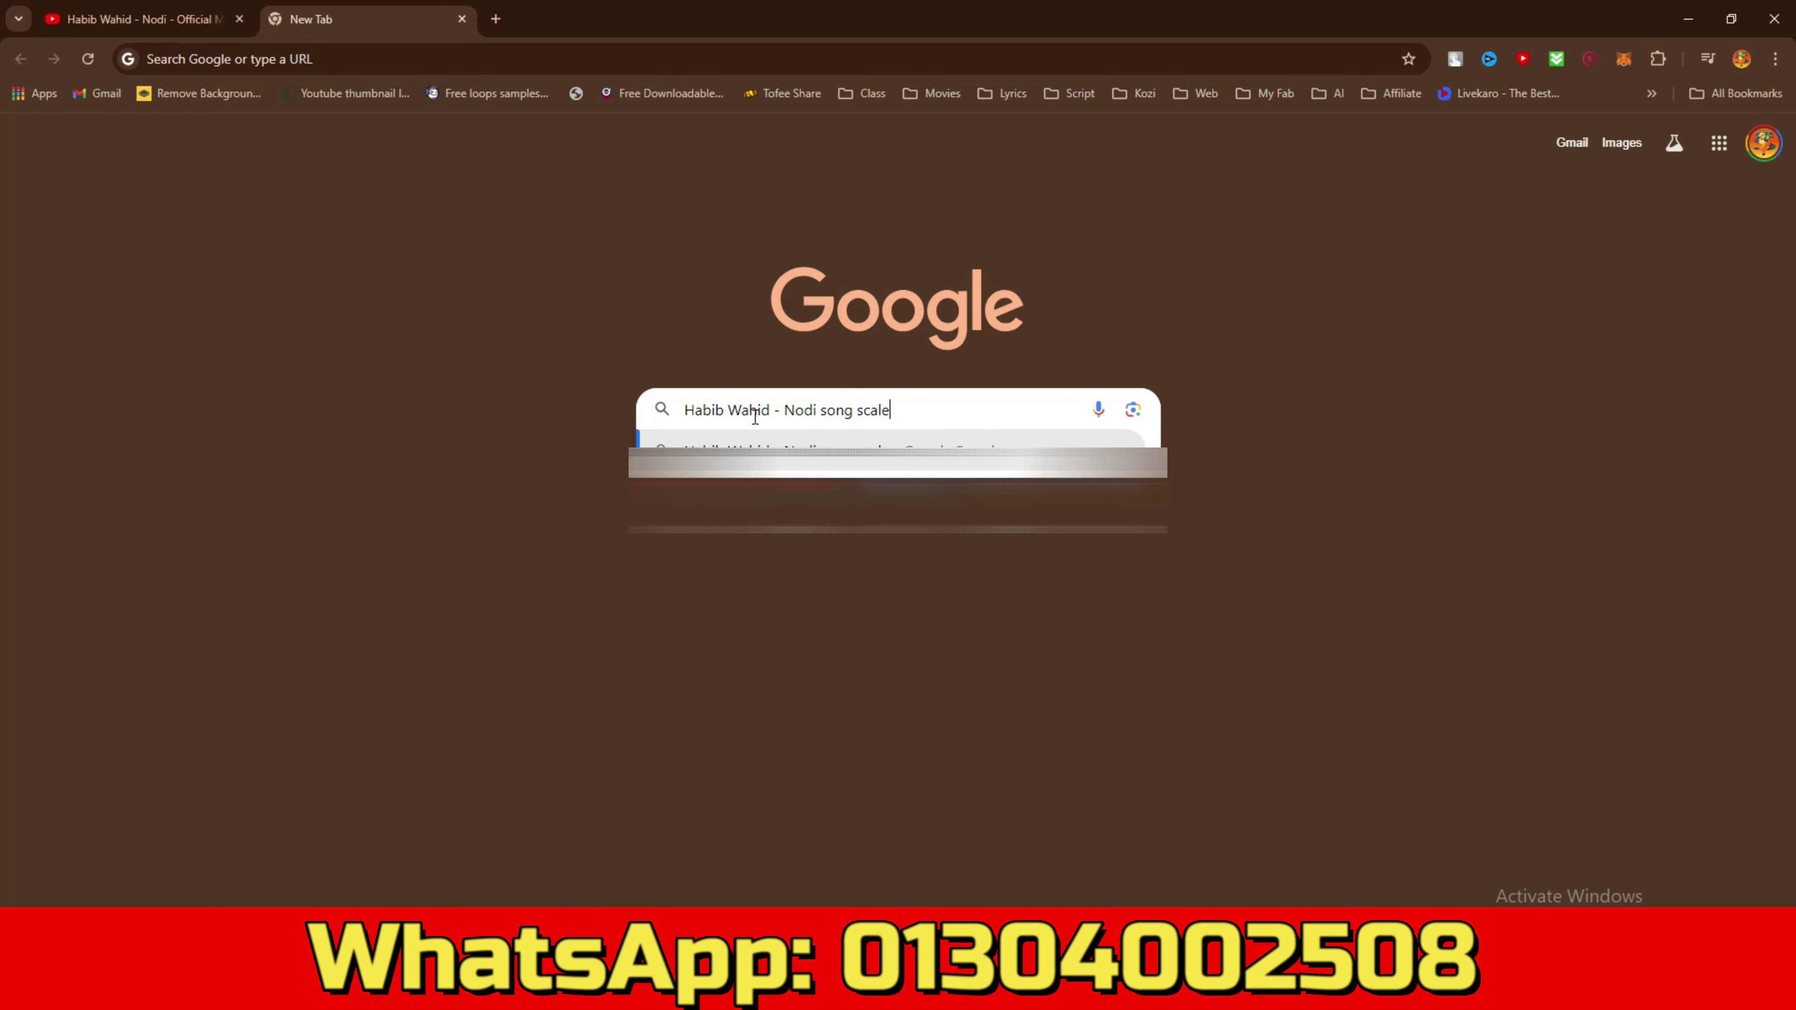
pyautogui.press('Return')
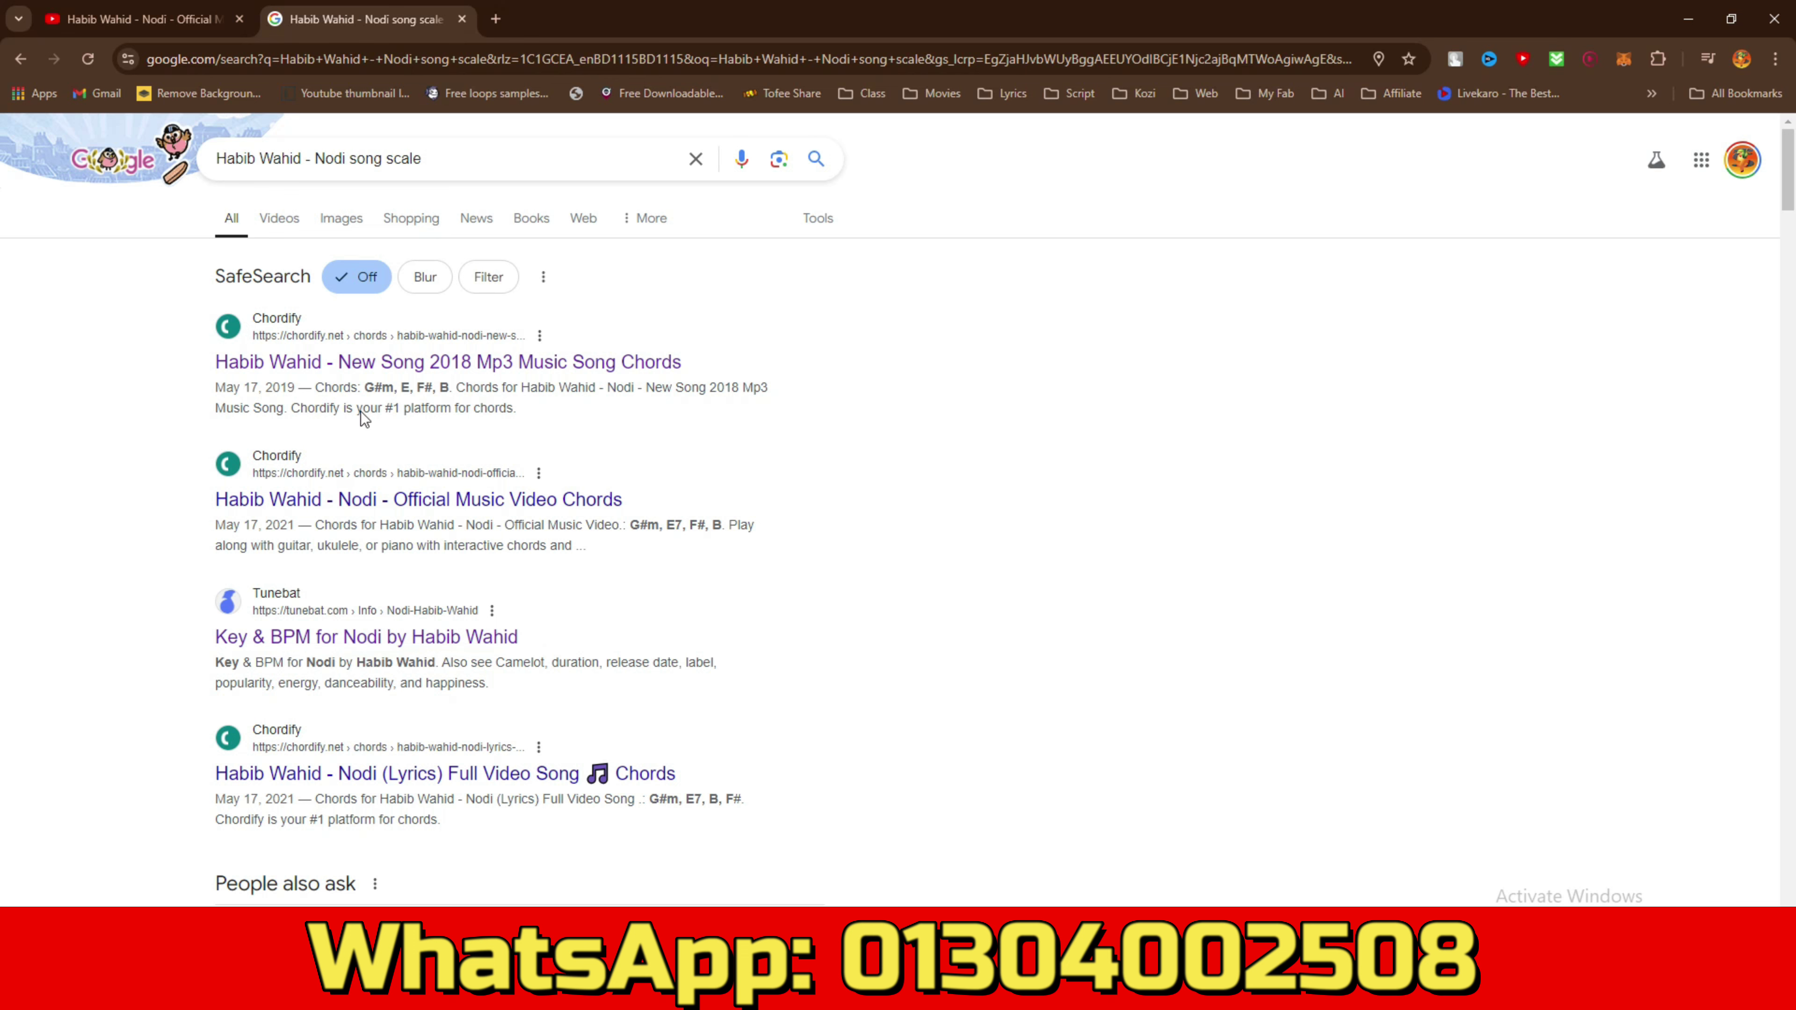
# Open the first Chordify result and check the song's key and BPM in Song Details, dismissing the pop-ups.
pyautogui.click(376, 359)
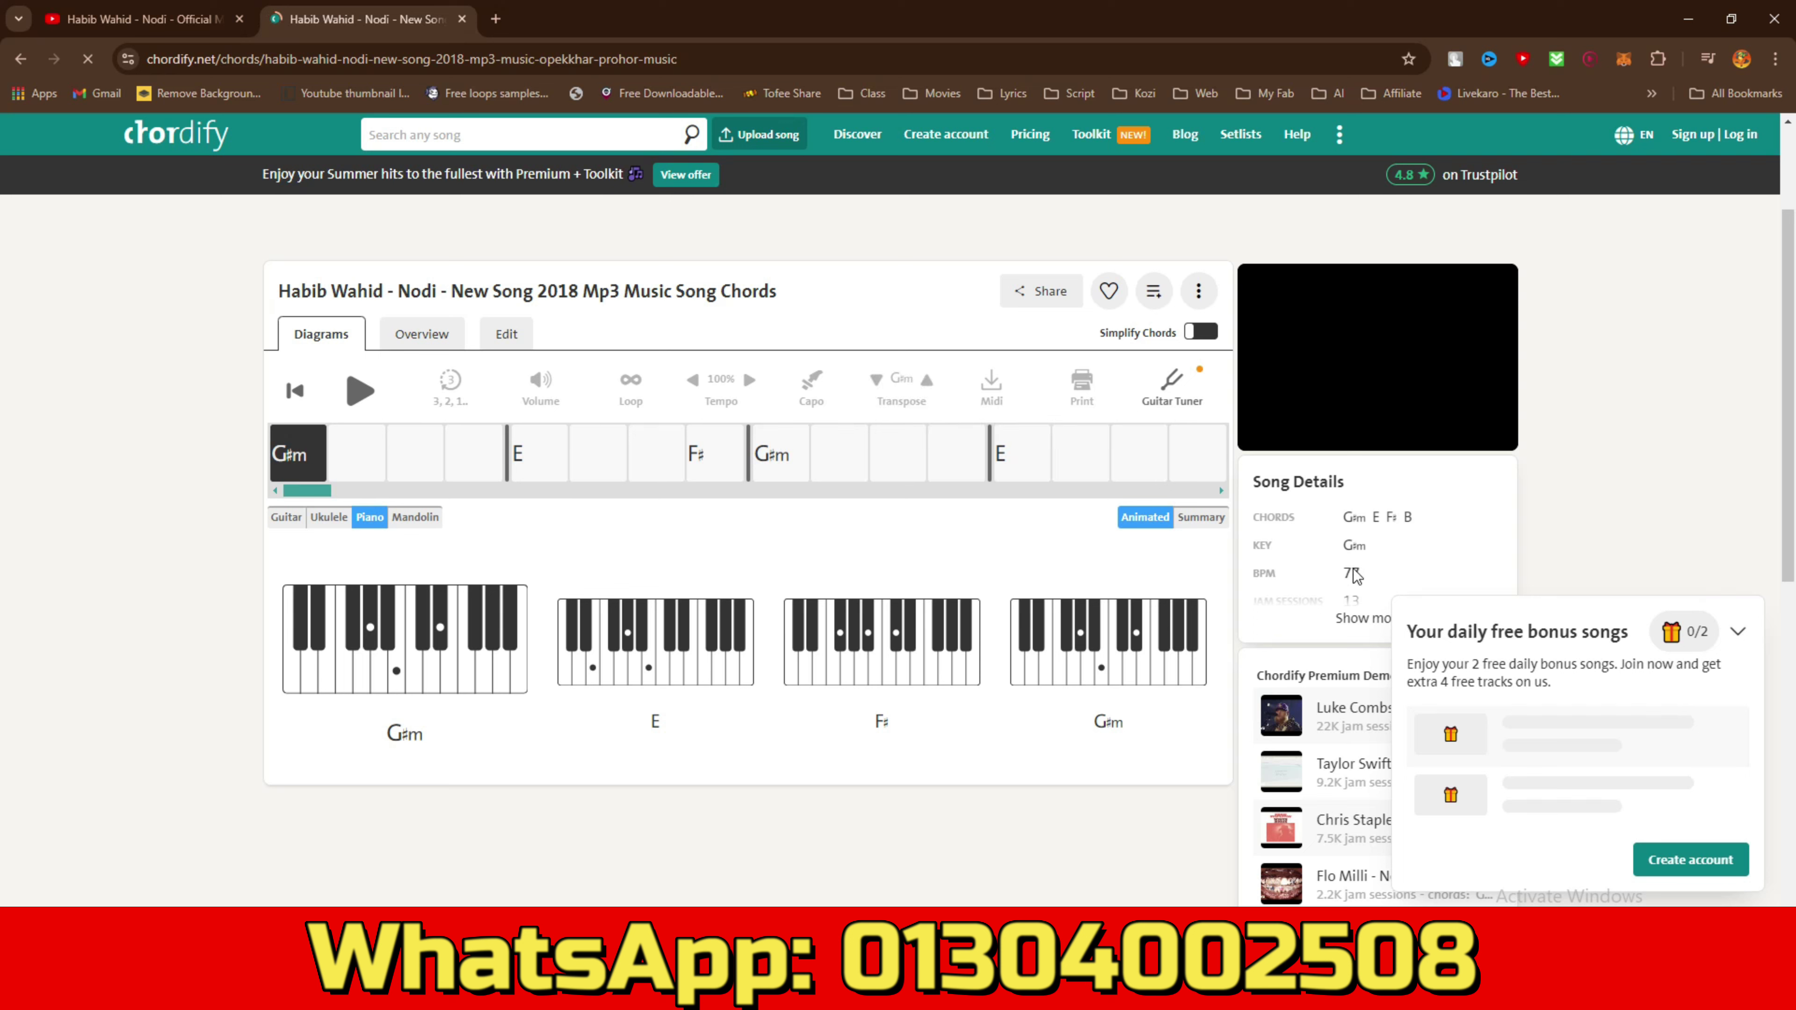
pyautogui.click(1737, 632)
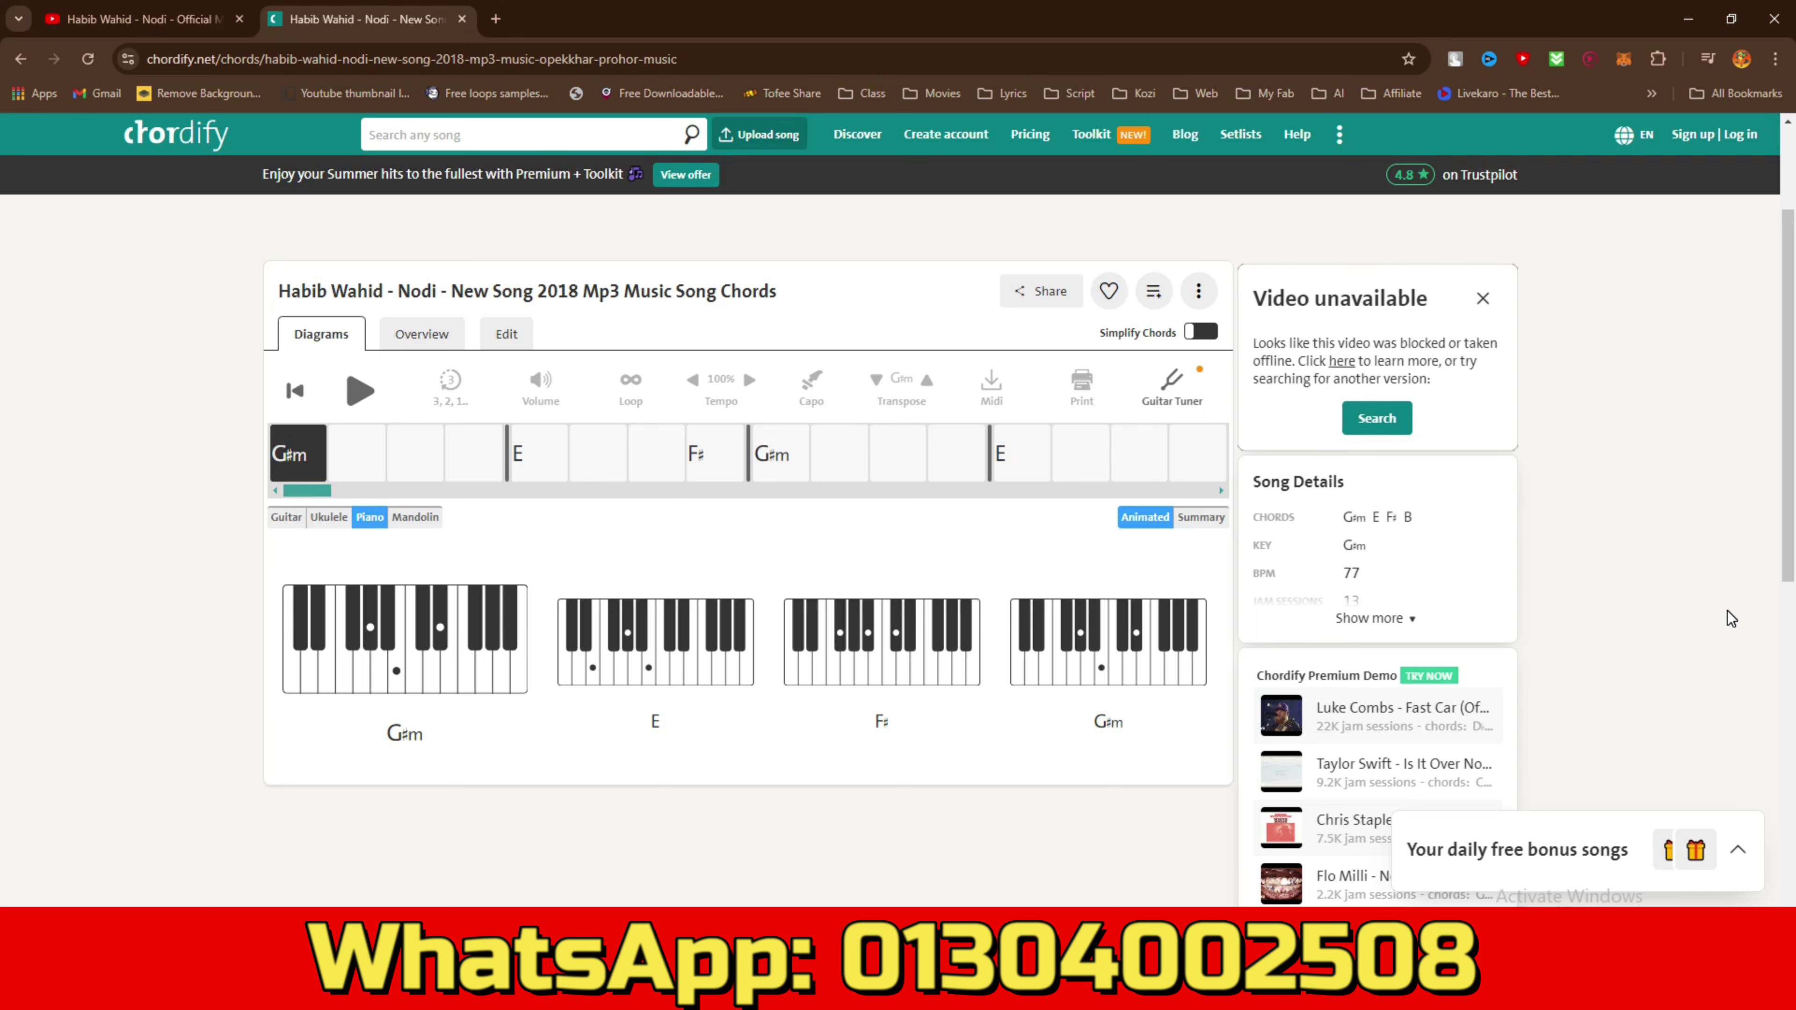
pyautogui.doubleClick(1346, 575)
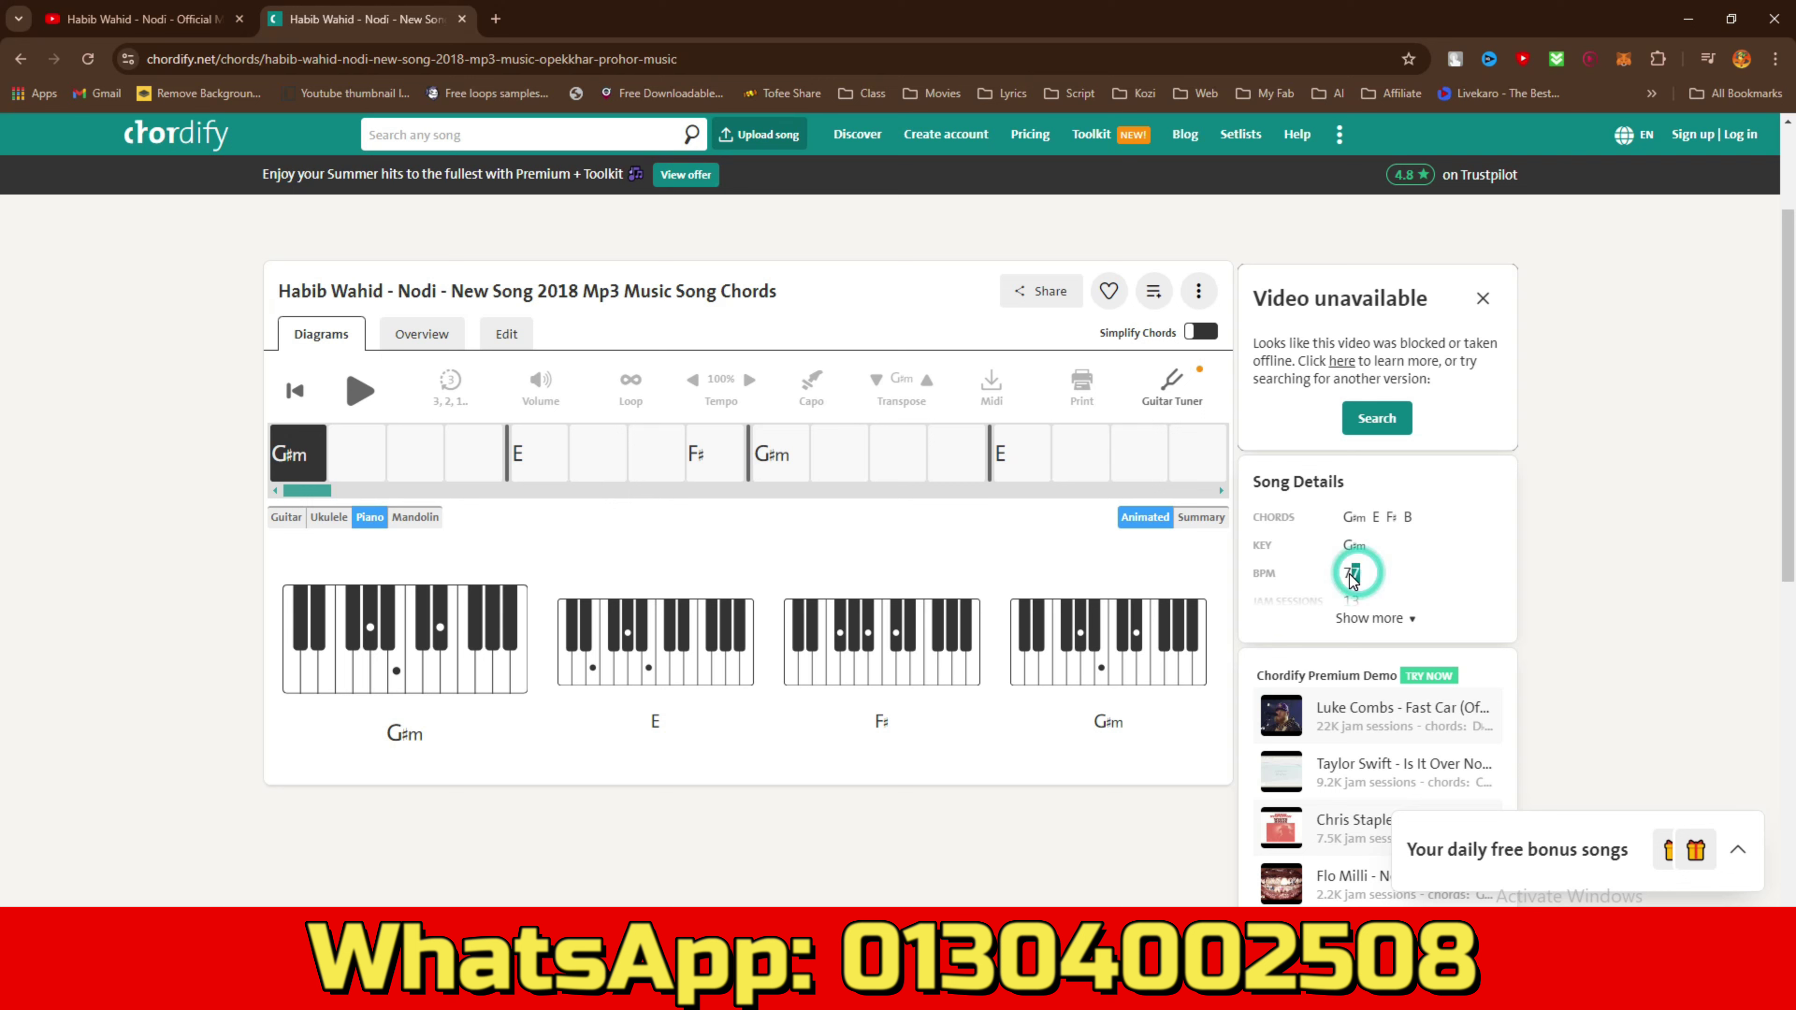
pyautogui.click(1373, 574)
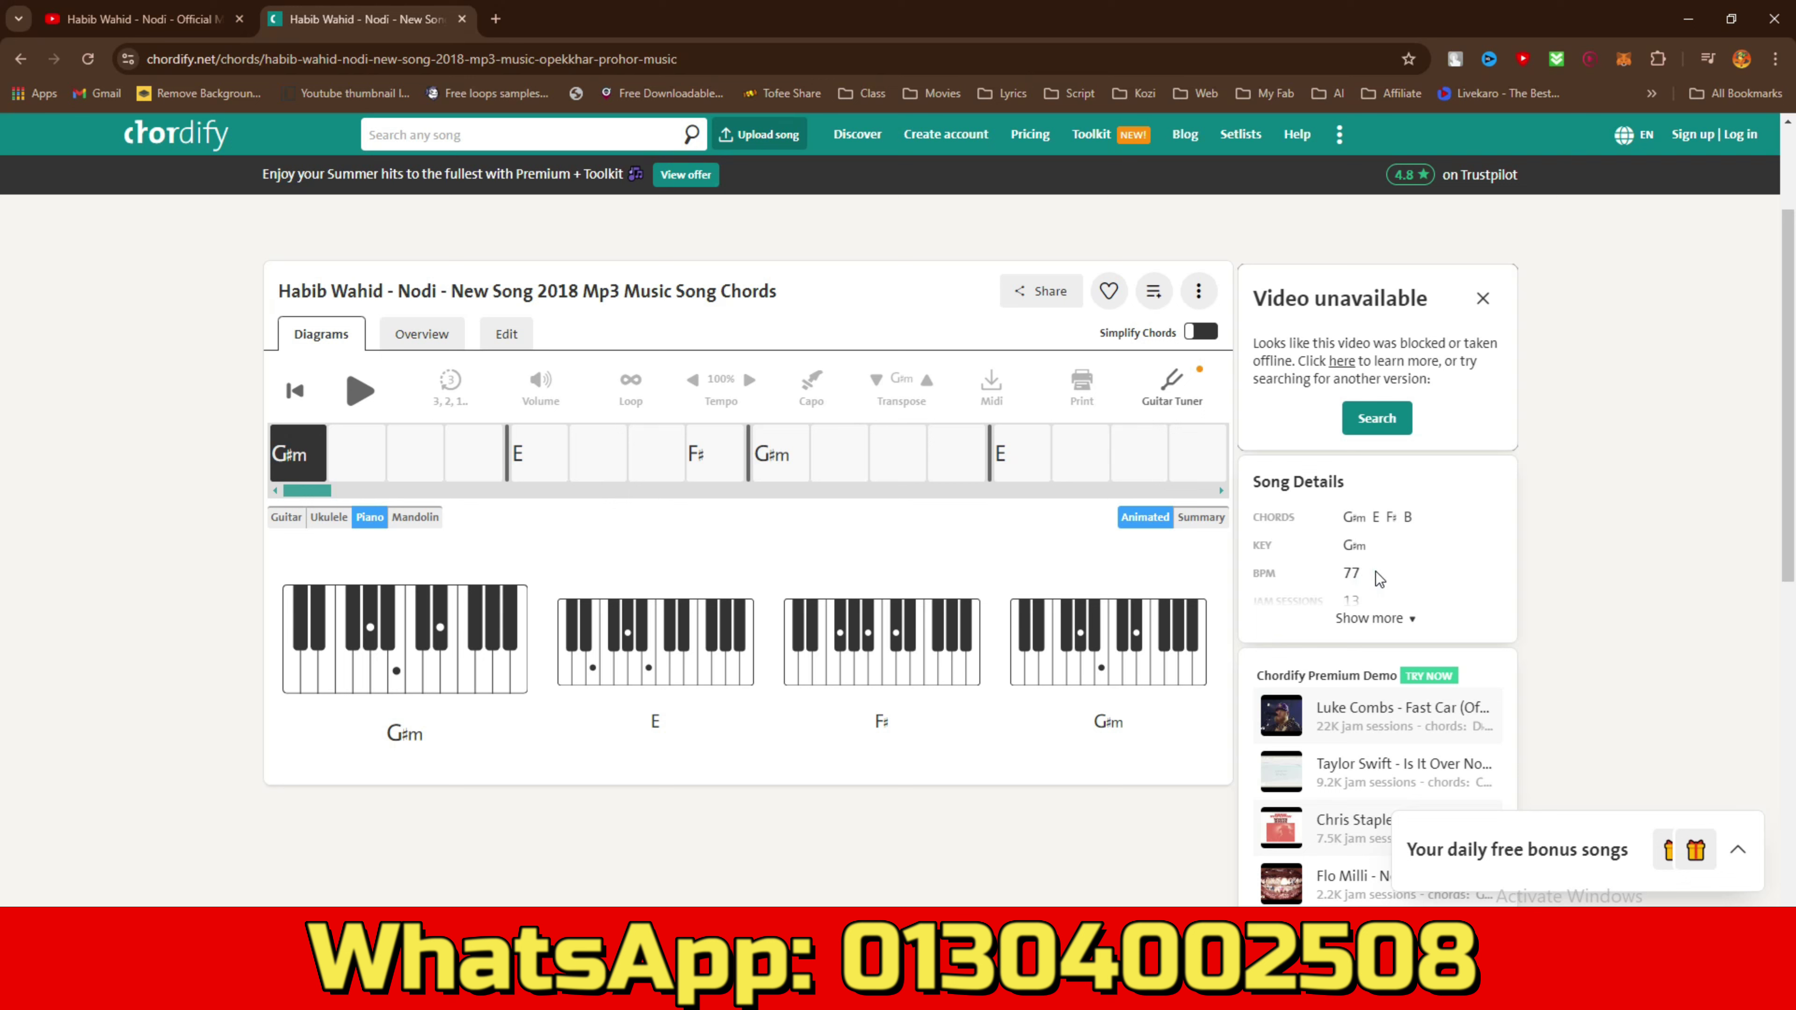
pyautogui.click(1483, 298)
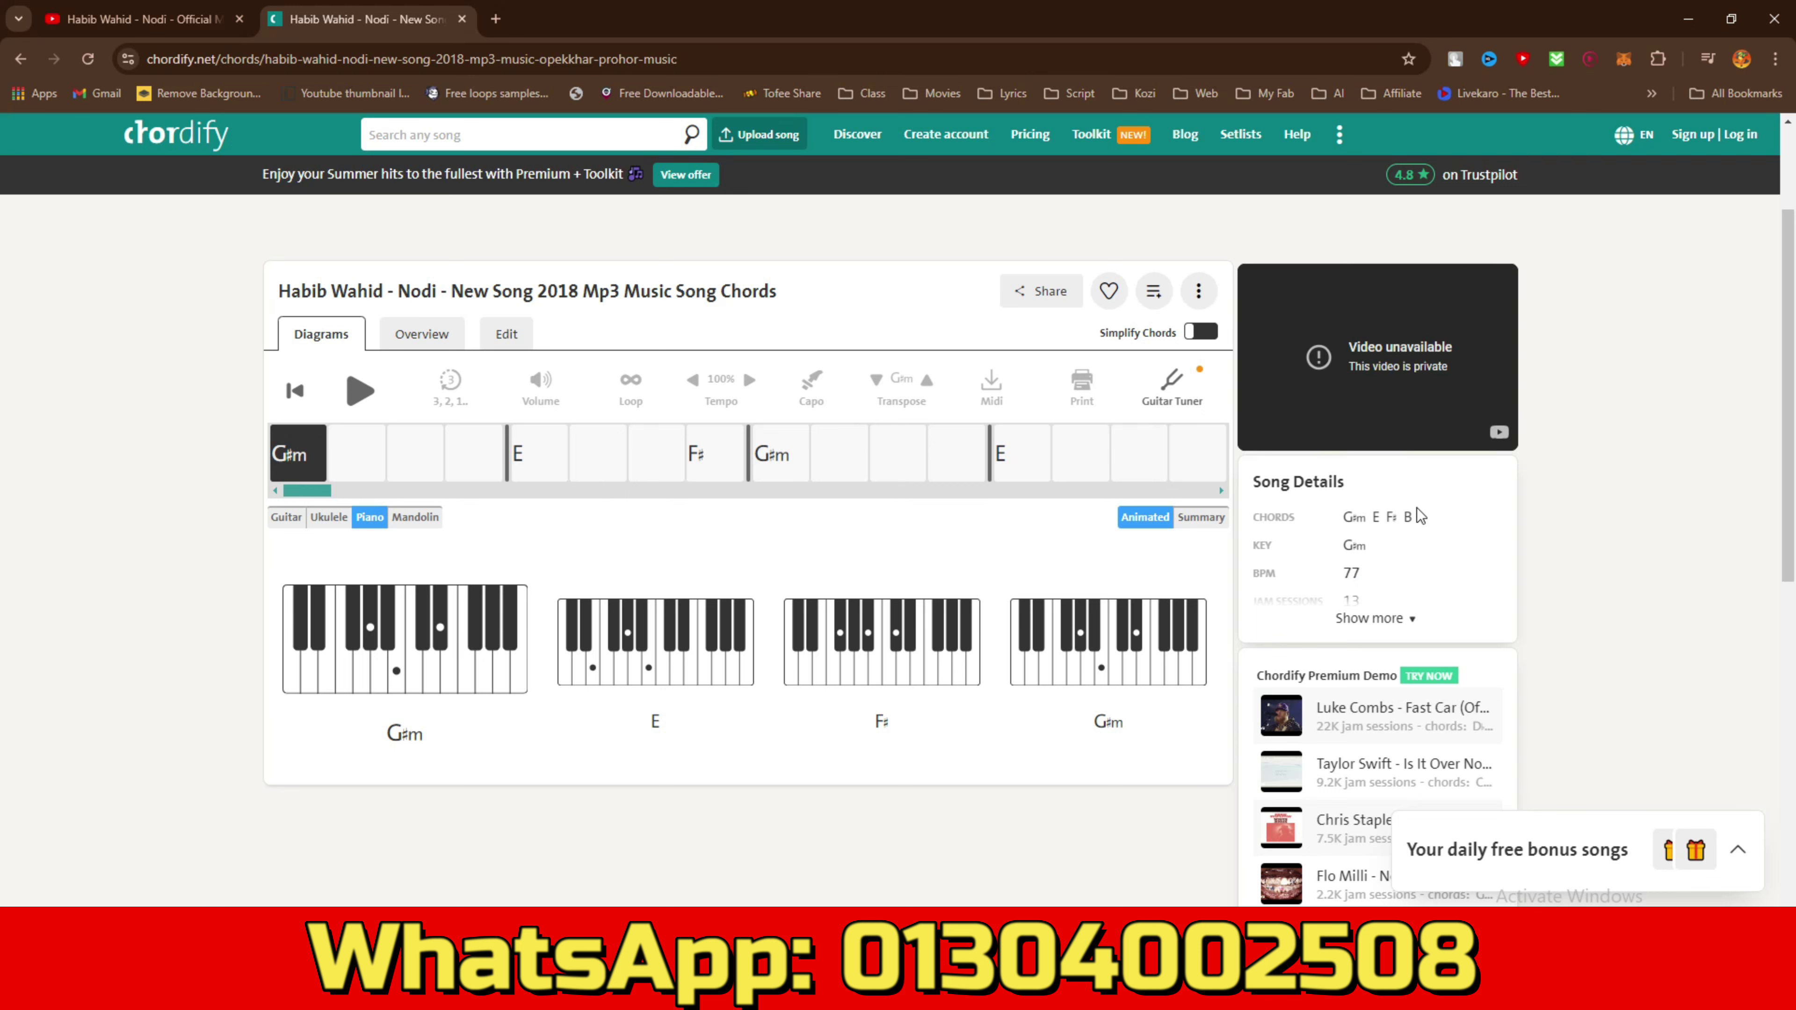
pyautogui.click(1372, 566)
pyautogui.click(1336, 565)
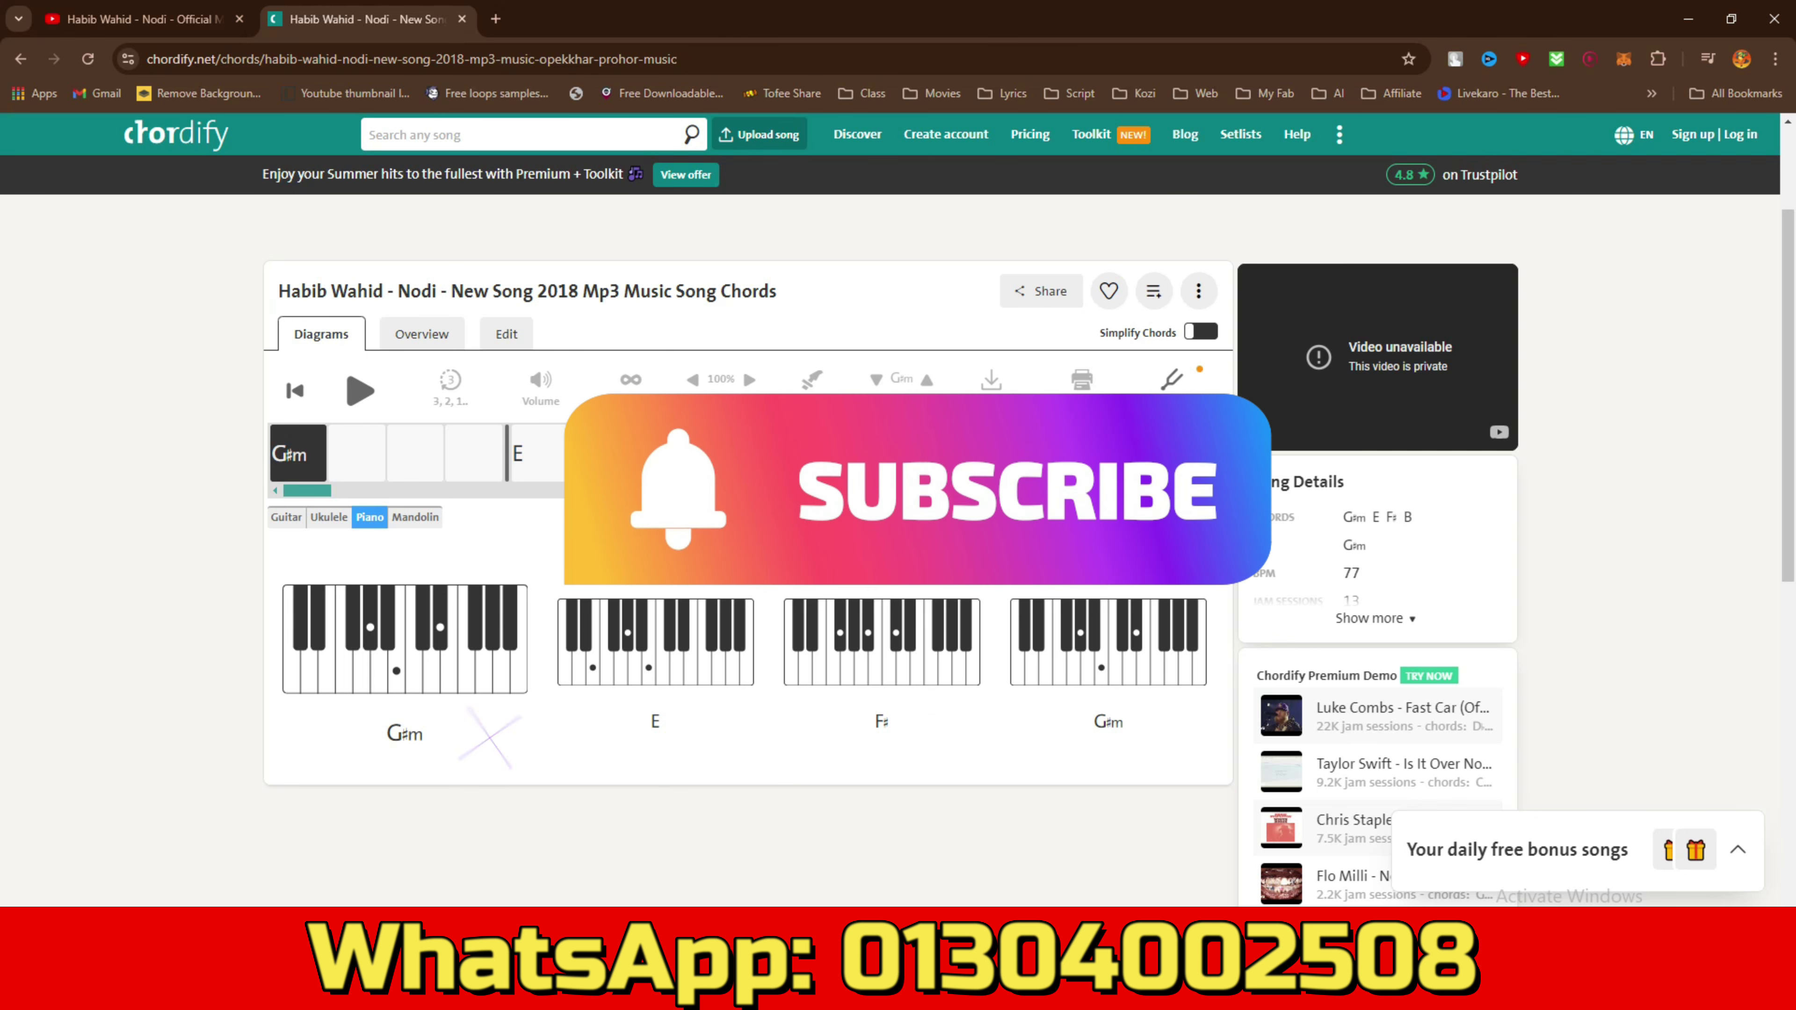
# Switch back to FL Studio and extract only the Vocals stem from the song clip, leaving out drums, bass and instruments.
pyautogui.moveTo(803, 992)
pyautogui.click(696, 913)
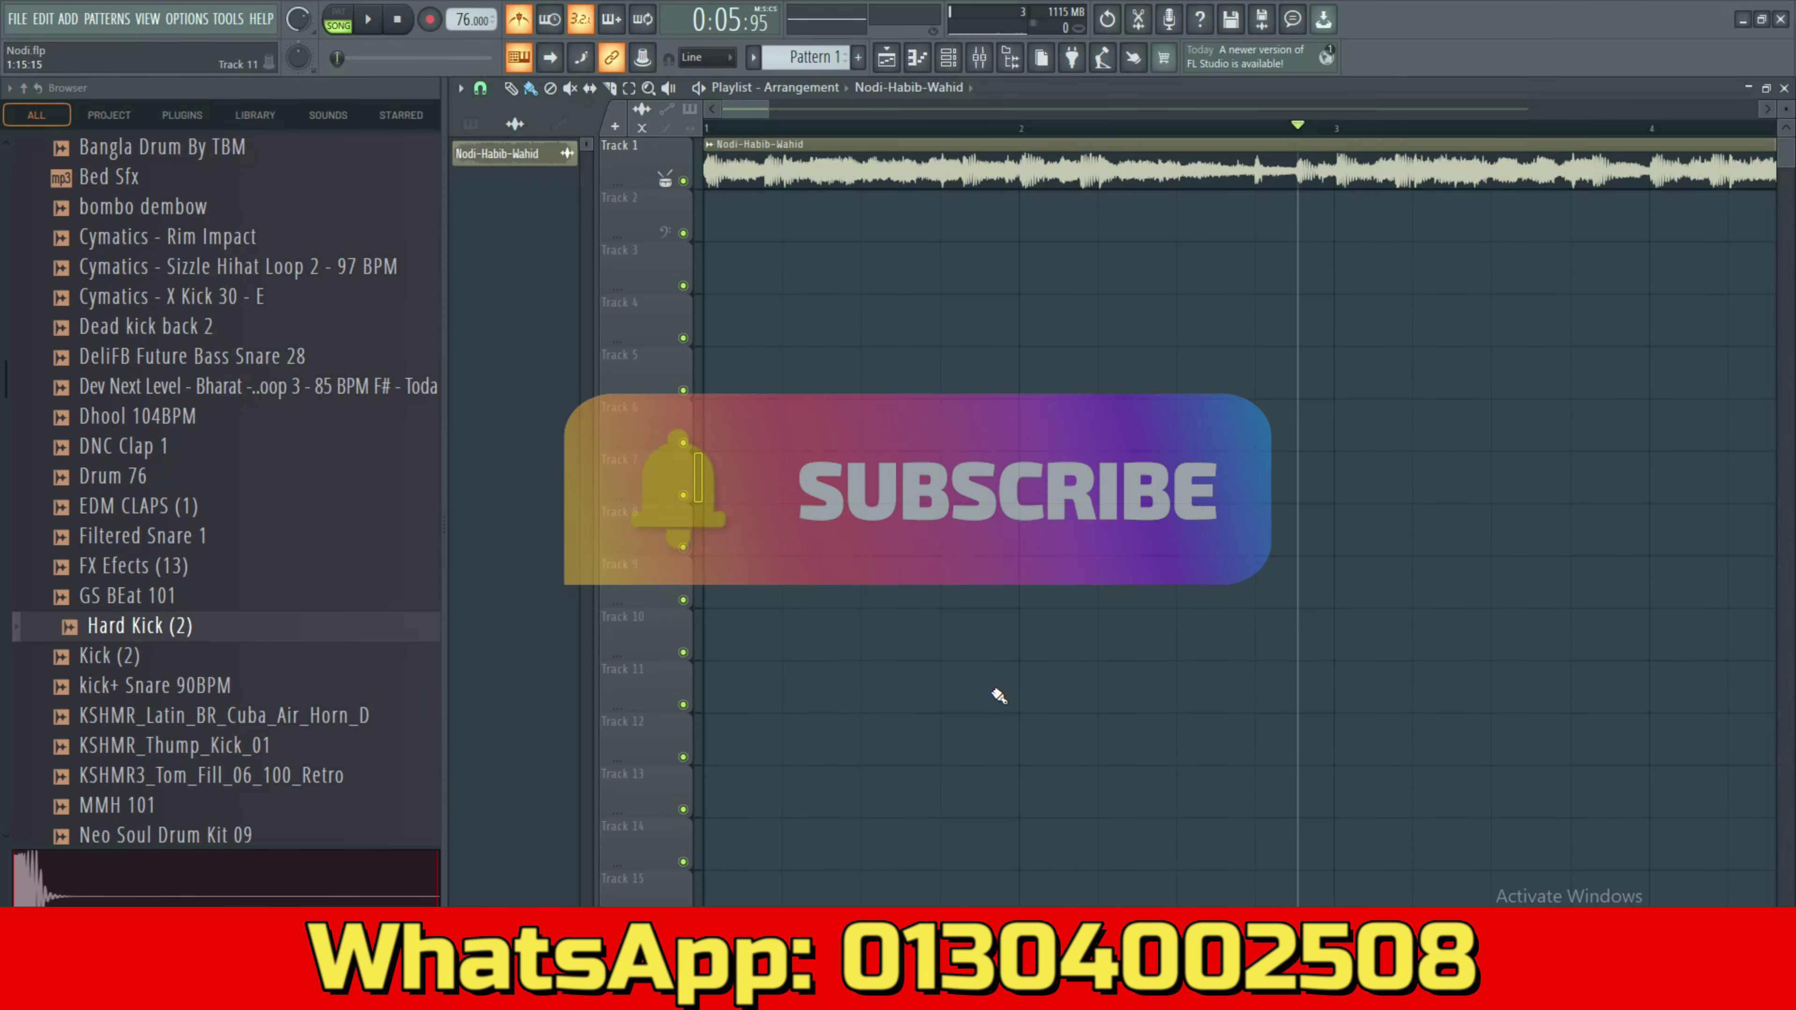
pyautogui.scroll(-3, 999, 696)
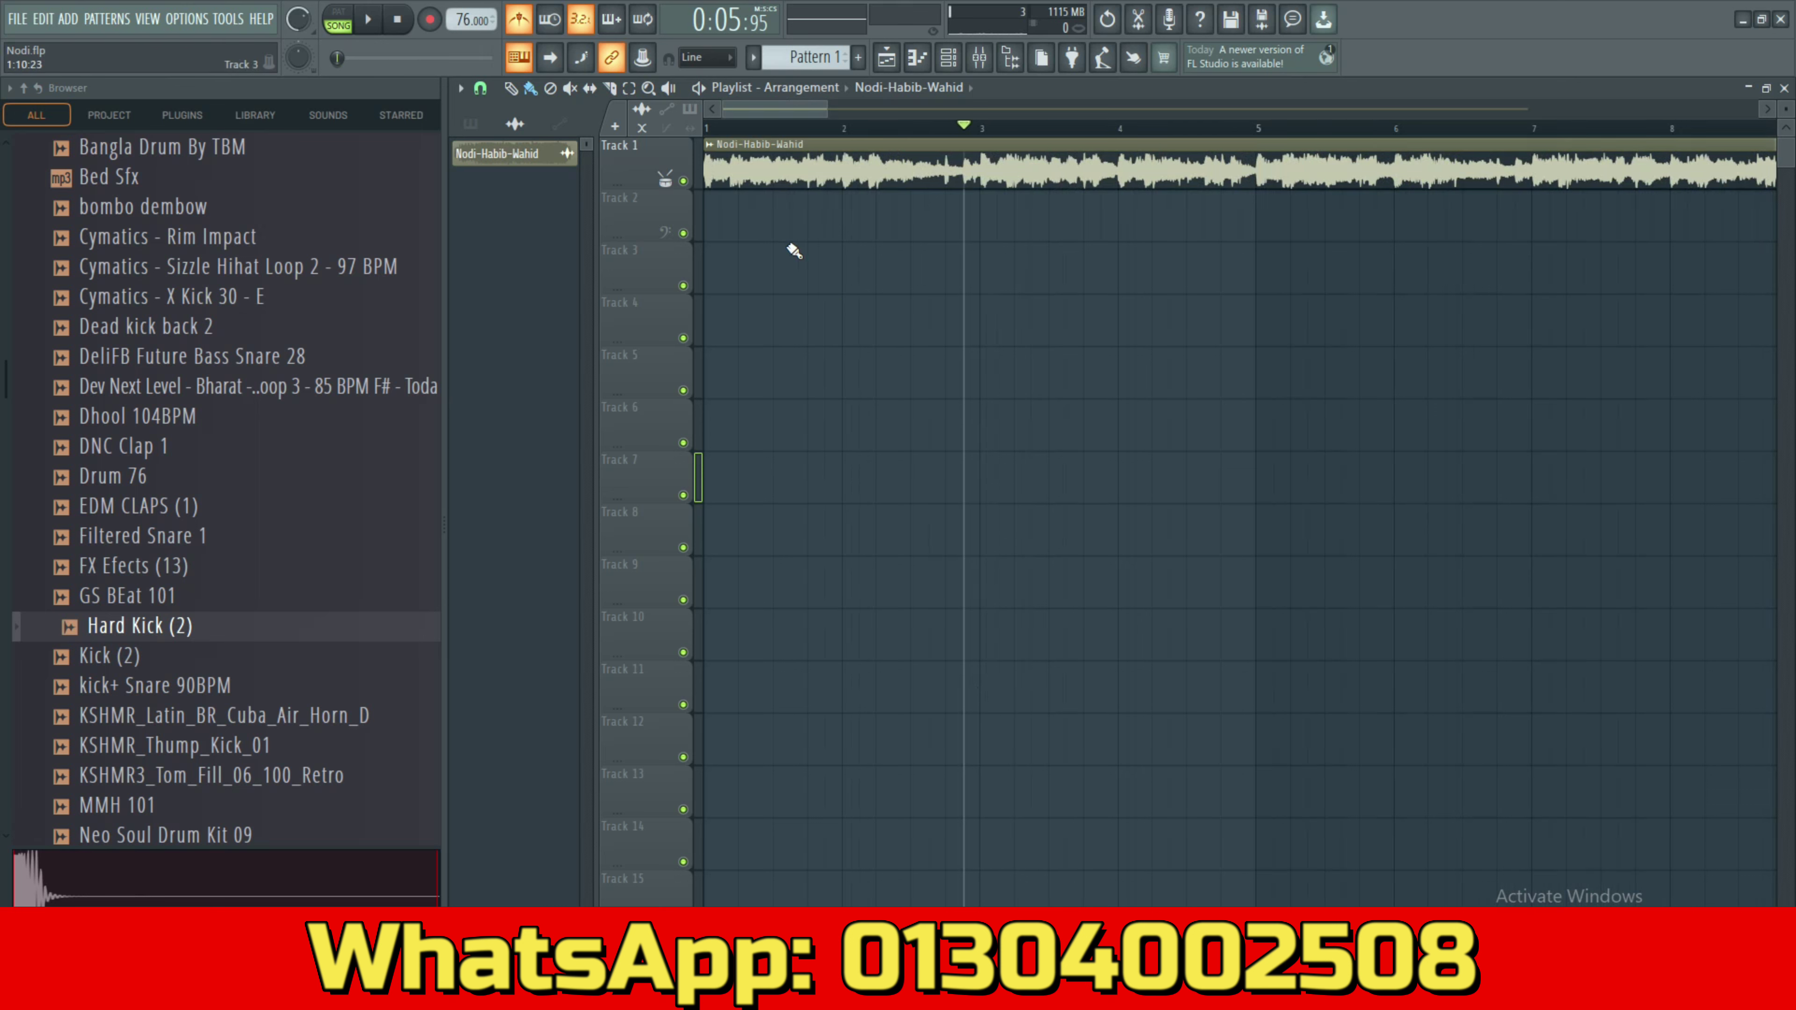
pyautogui.rightClick(711, 151)
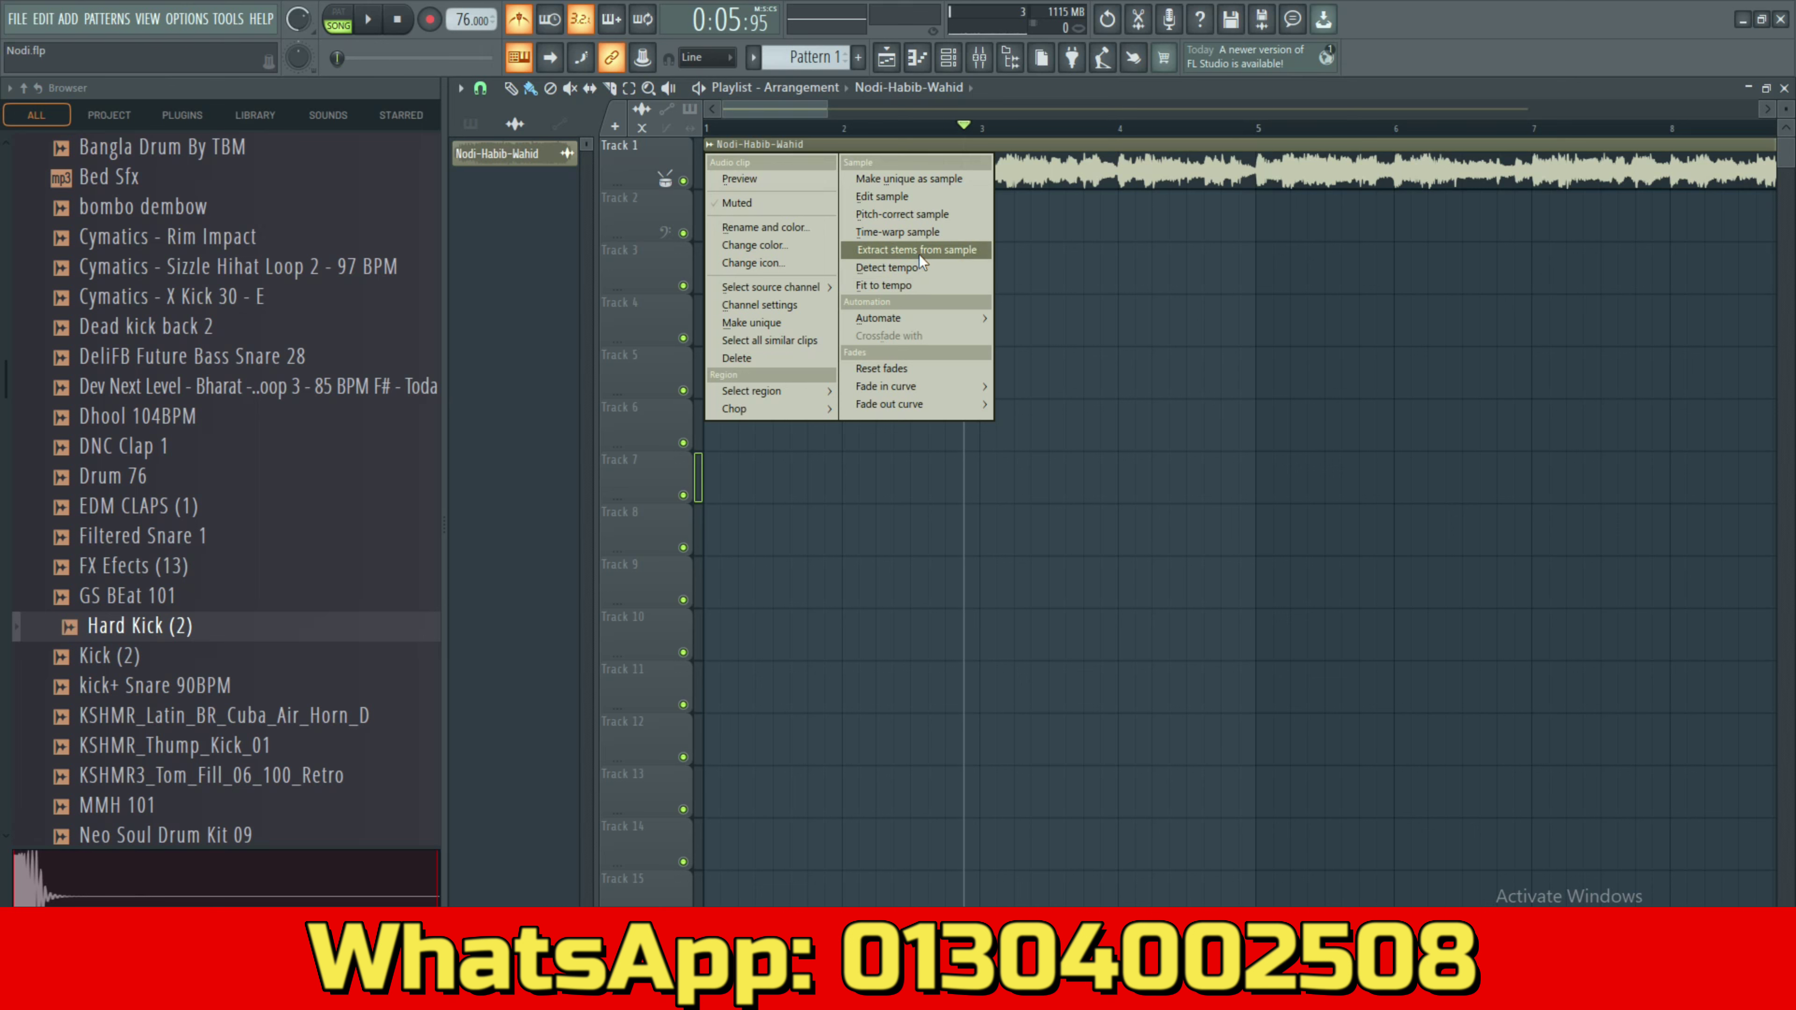
pyautogui.click(947, 257)
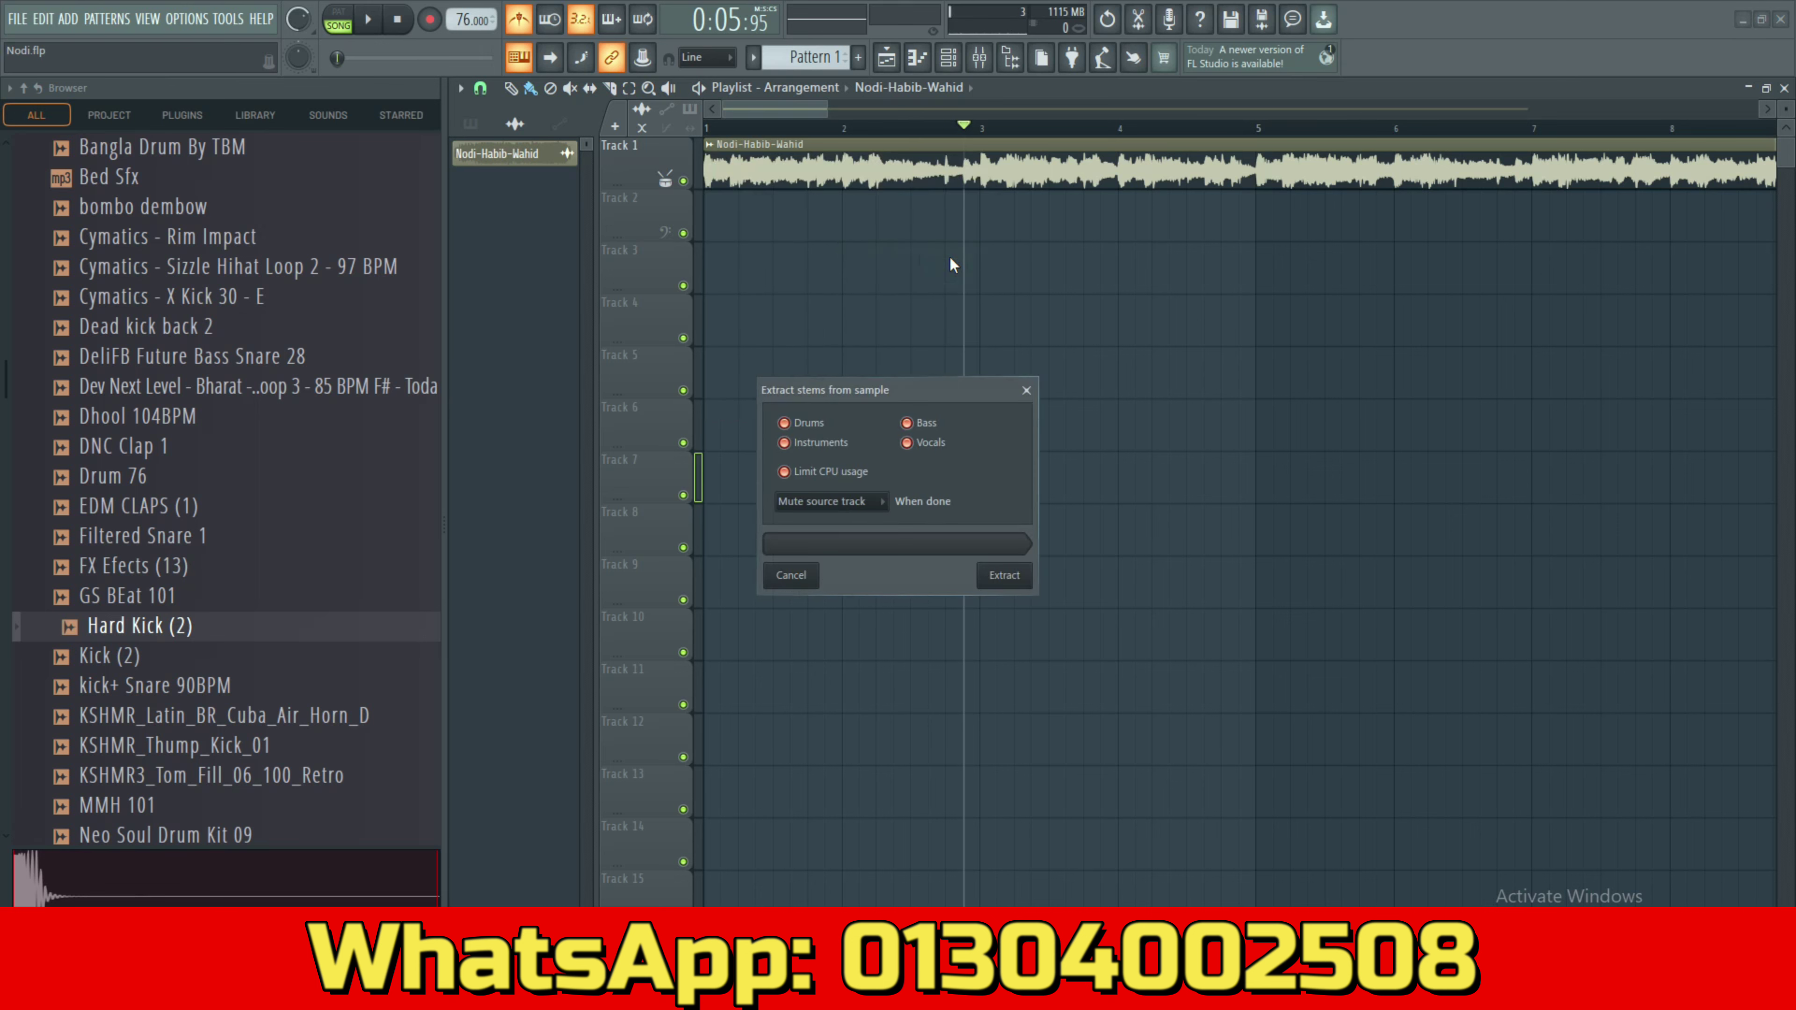
pyautogui.click(923, 442)
pyautogui.click(813, 443)
pyautogui.click(814, 424)
pyautogui.click(909, 423)
pyautogui.click(920, 443)
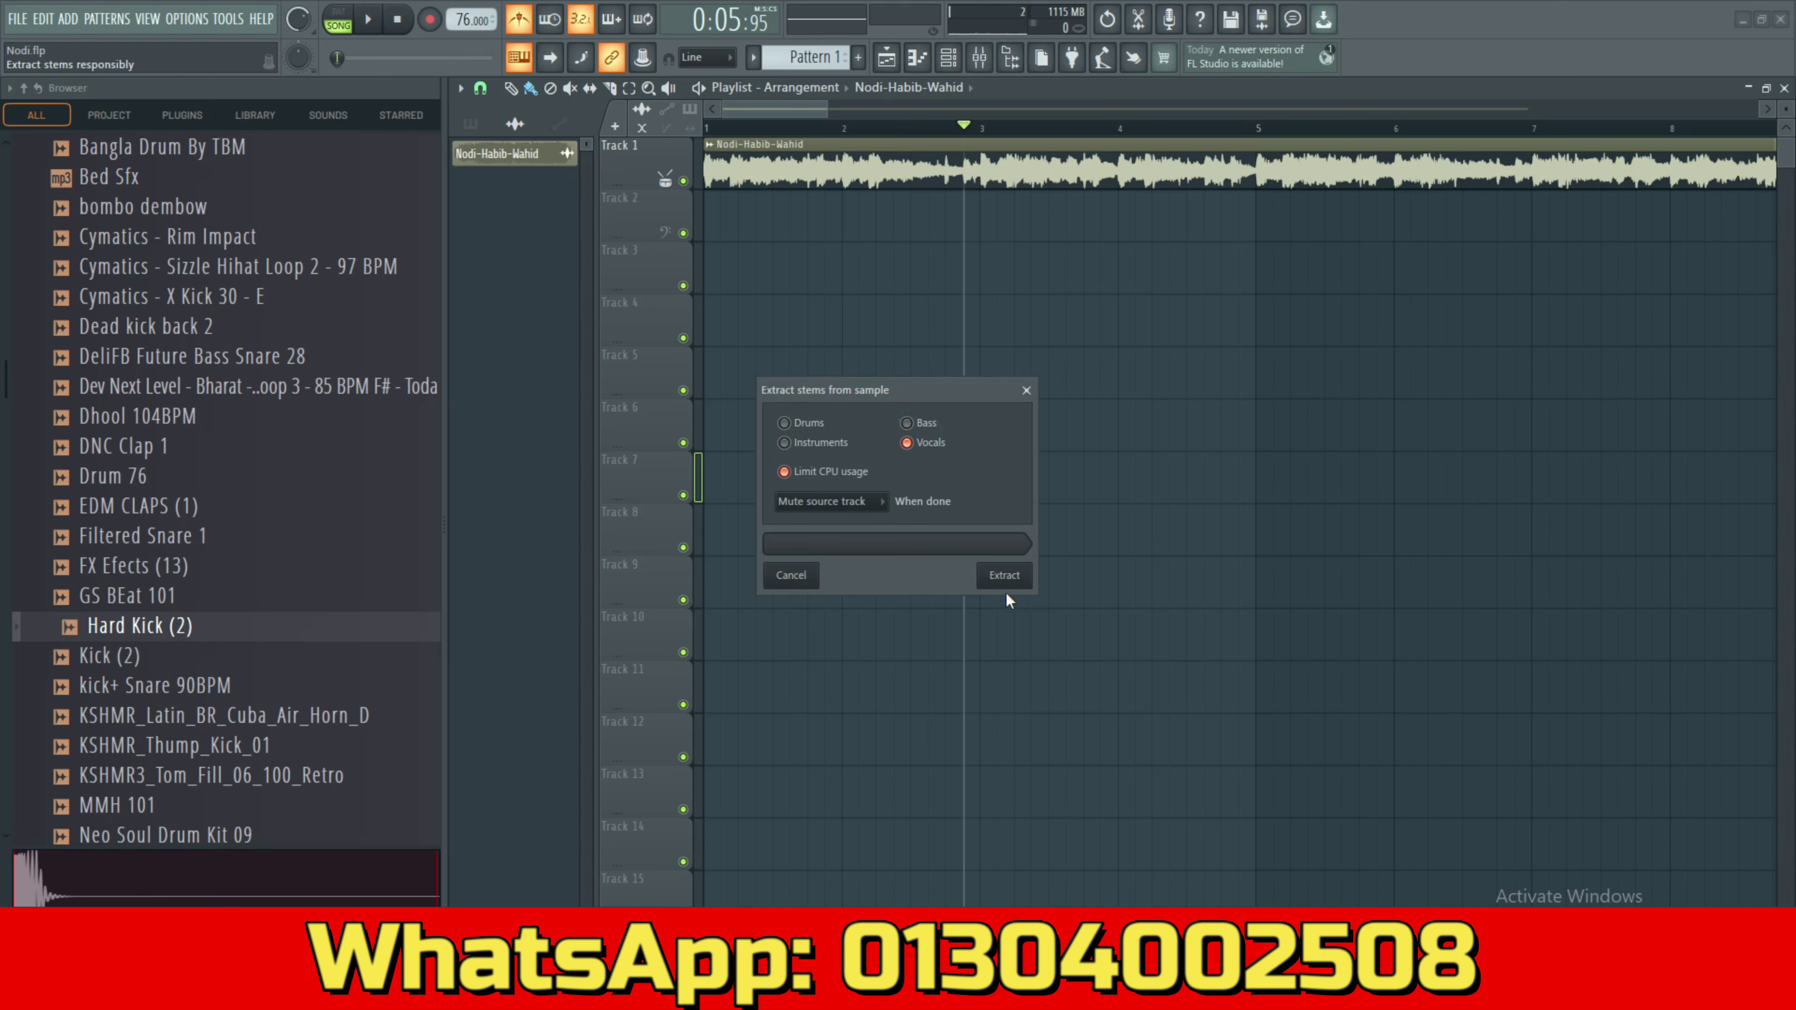
pyautogui.click(1012, 578)
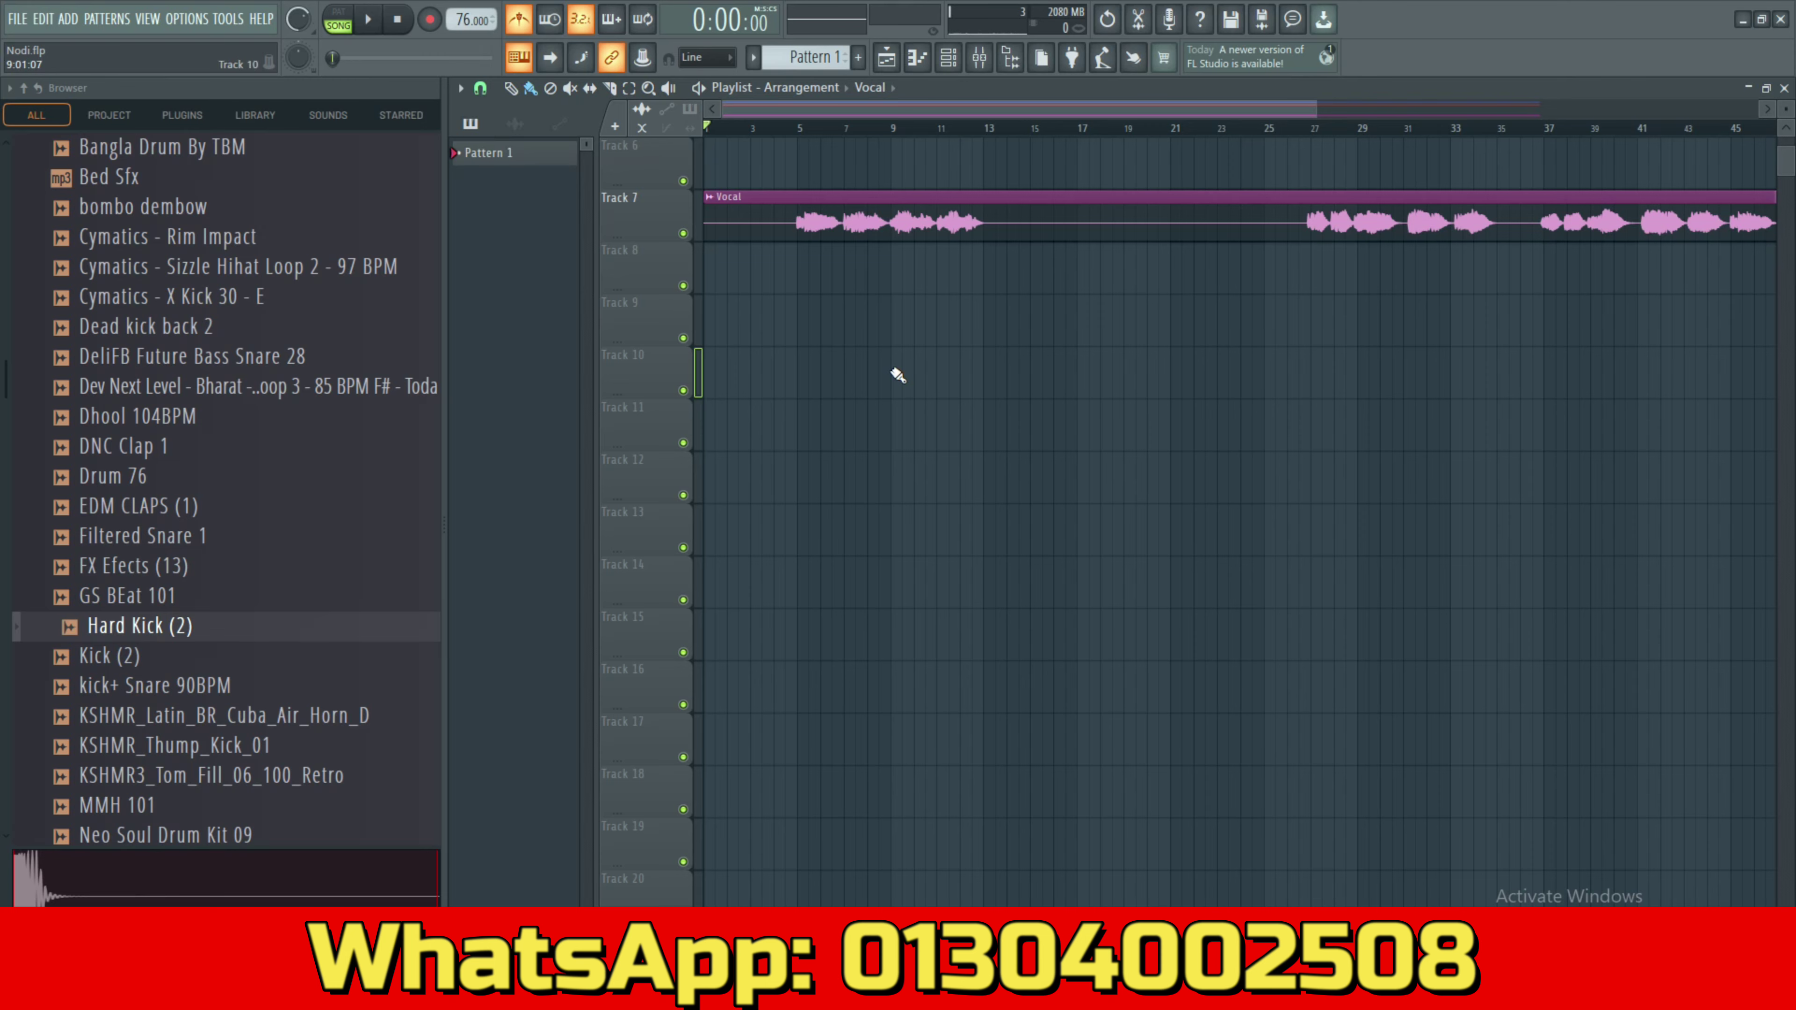
# Auto-name playlist track 7 after the extracted vocal clip.
pyautogui.scroll(-1, 899, 376)
pyautogui.rightClick(649, 169)
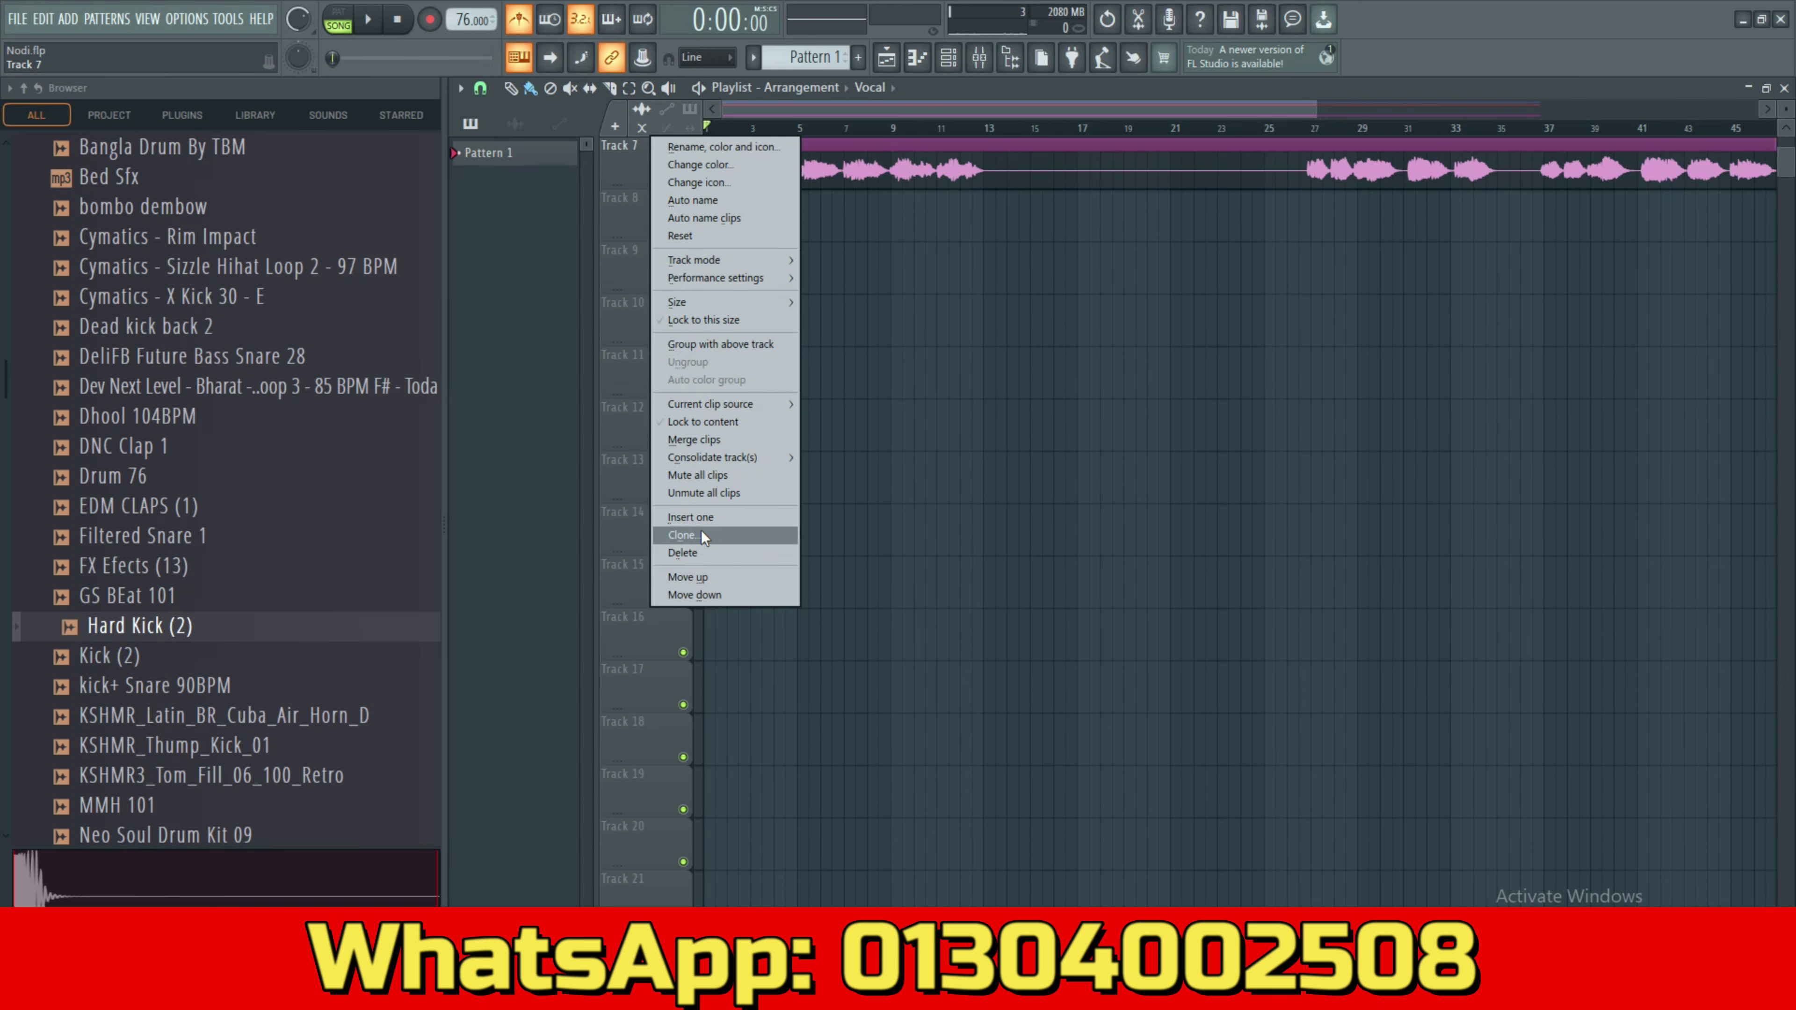
pyautogui.click(706, 198)
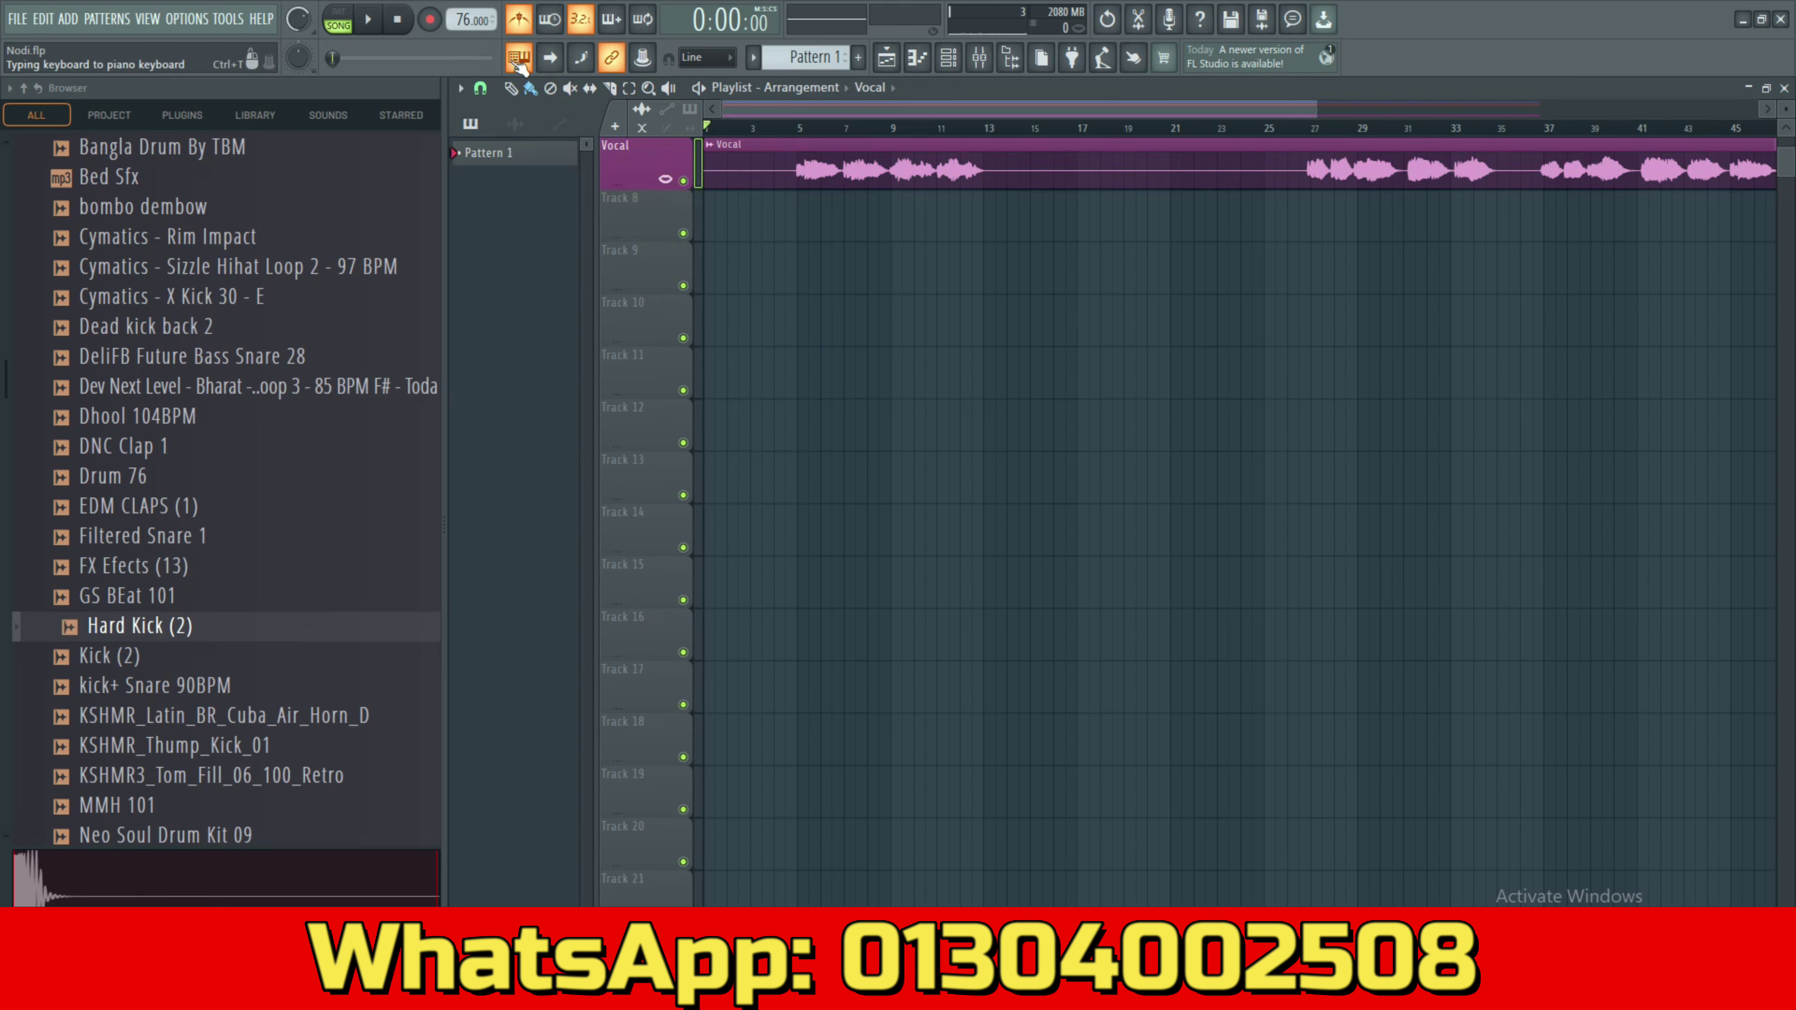
# Solo the Vocal track and listen to the extracted vocals with the metronome off, then stop playback.
pyautogui.rightClick(683, 181)
pyautogui.press('space')
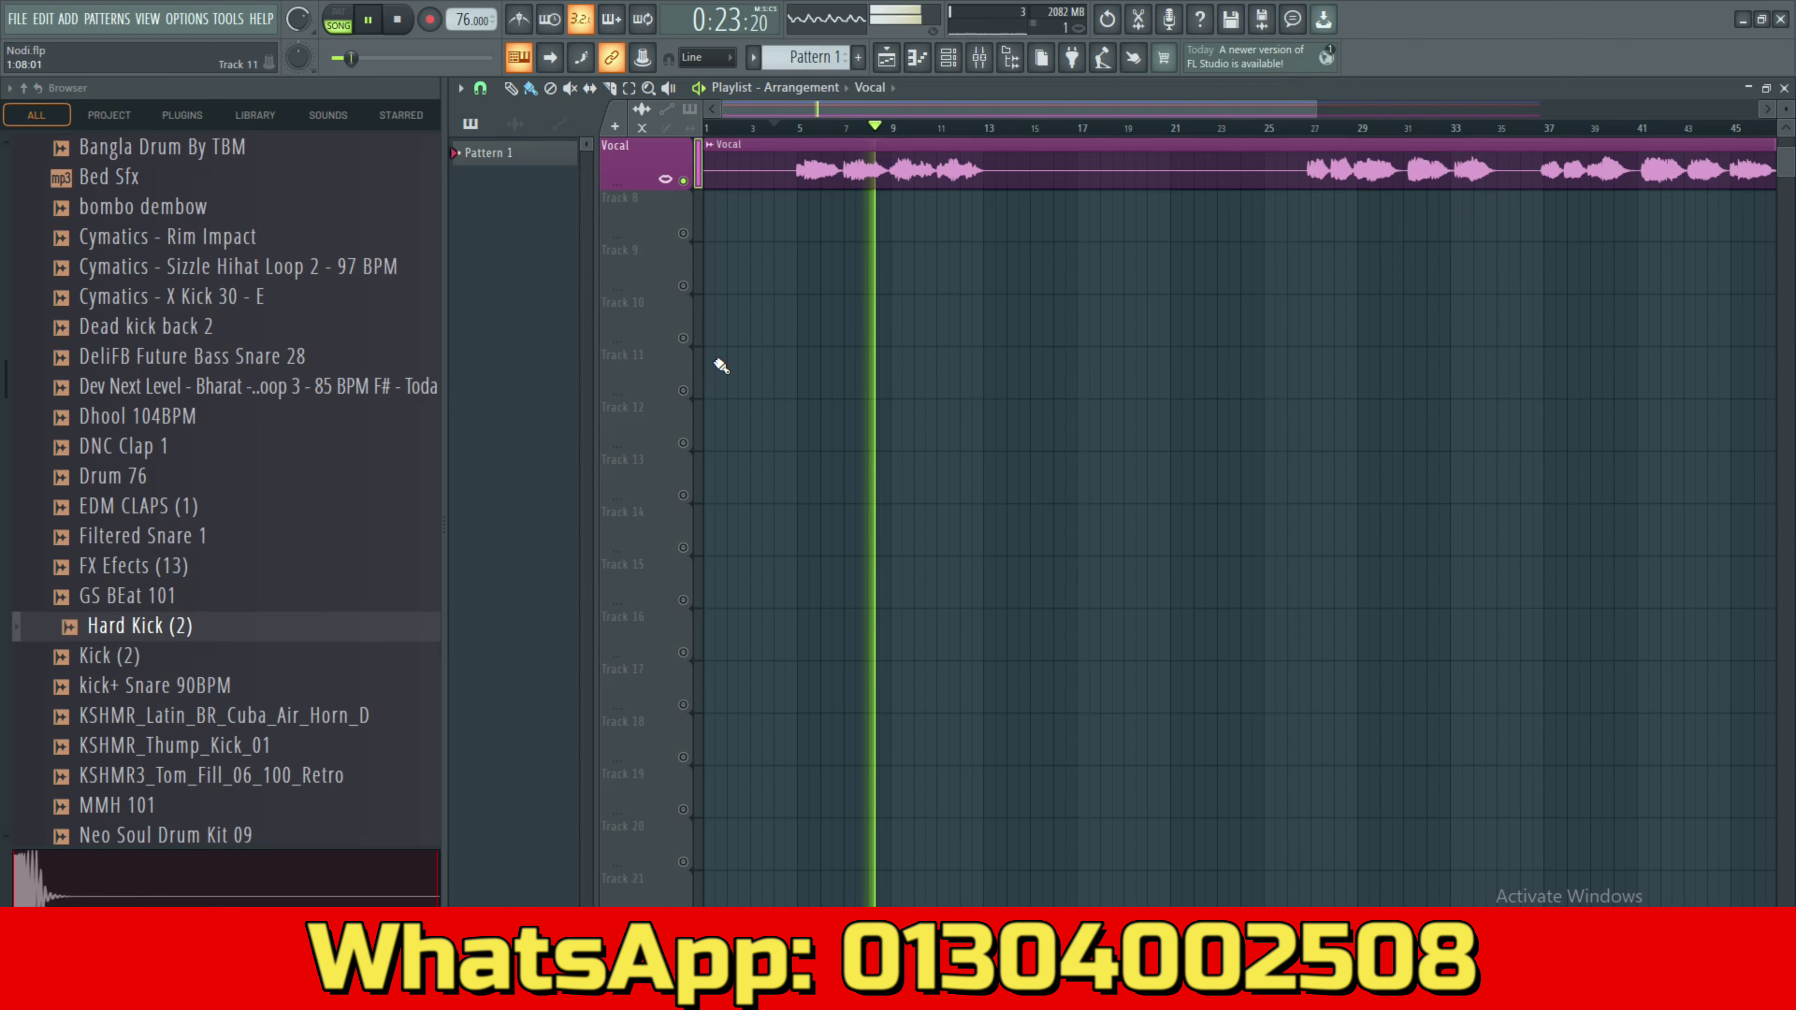
pyautogui.press('space')
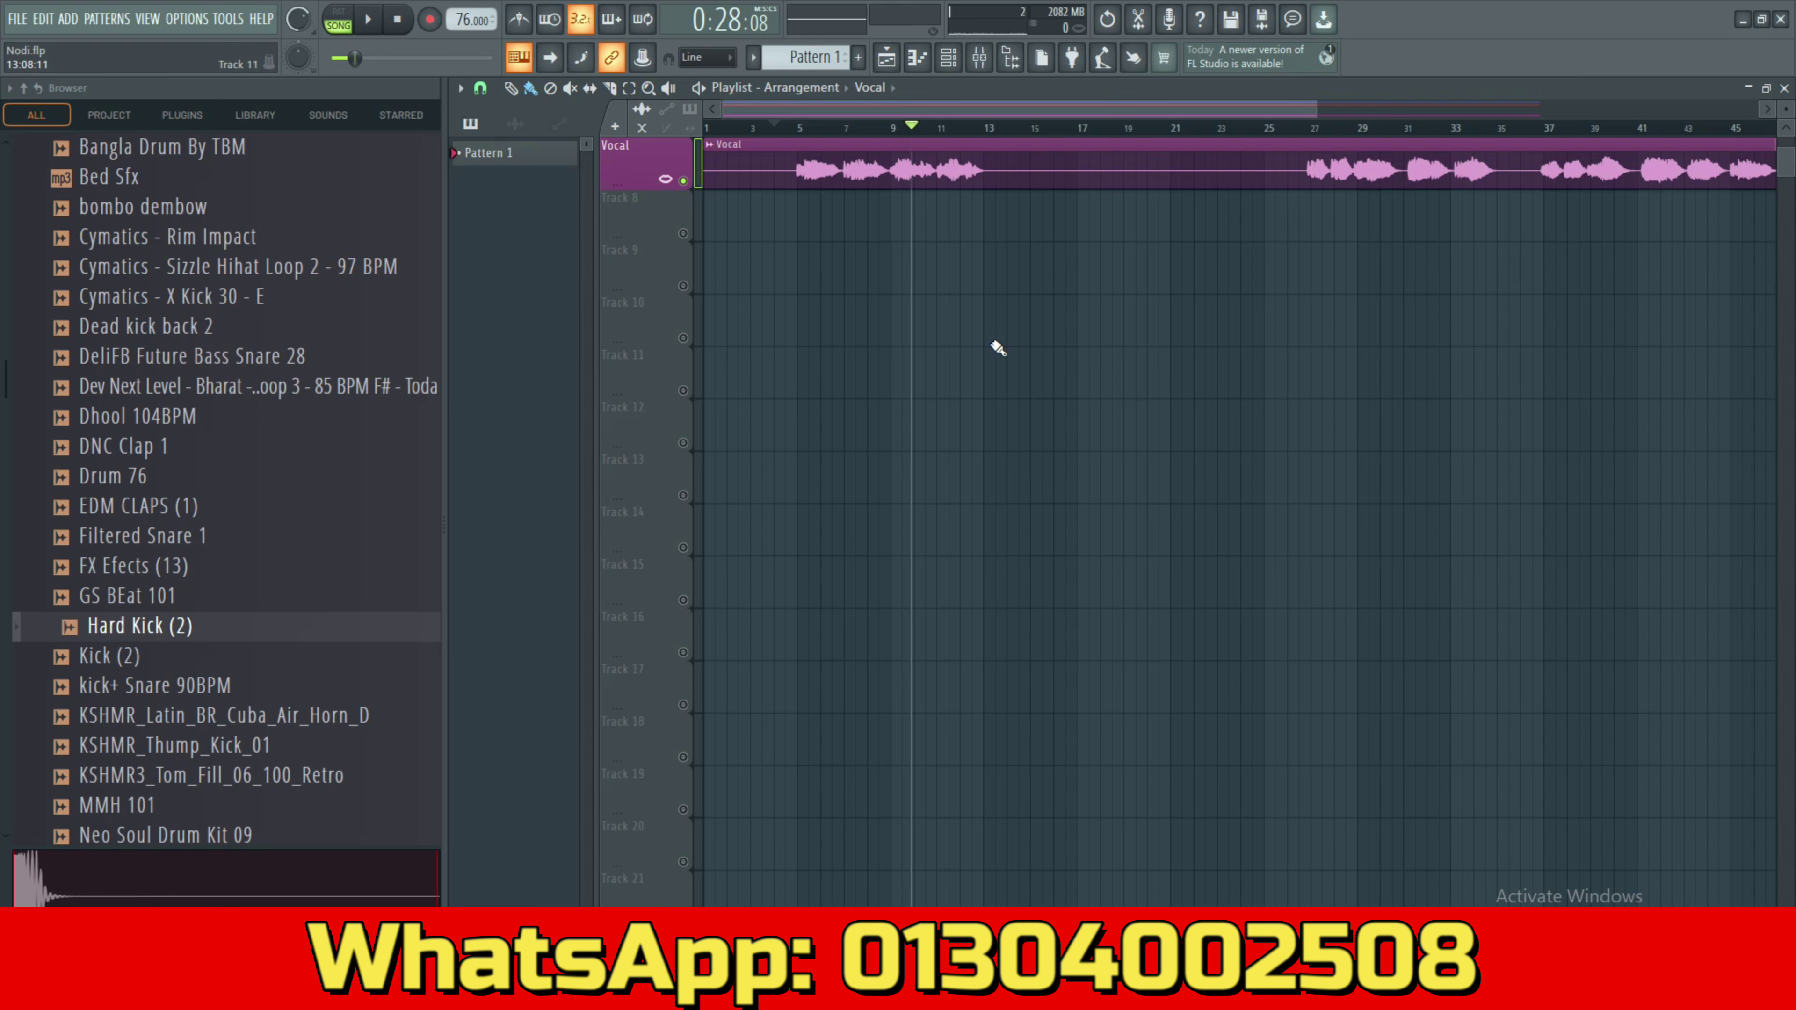
# Name Pattern 1 Chords and add a reFX Nexus instrument channel to the channel rack.
pyautogui.click(859, 58)
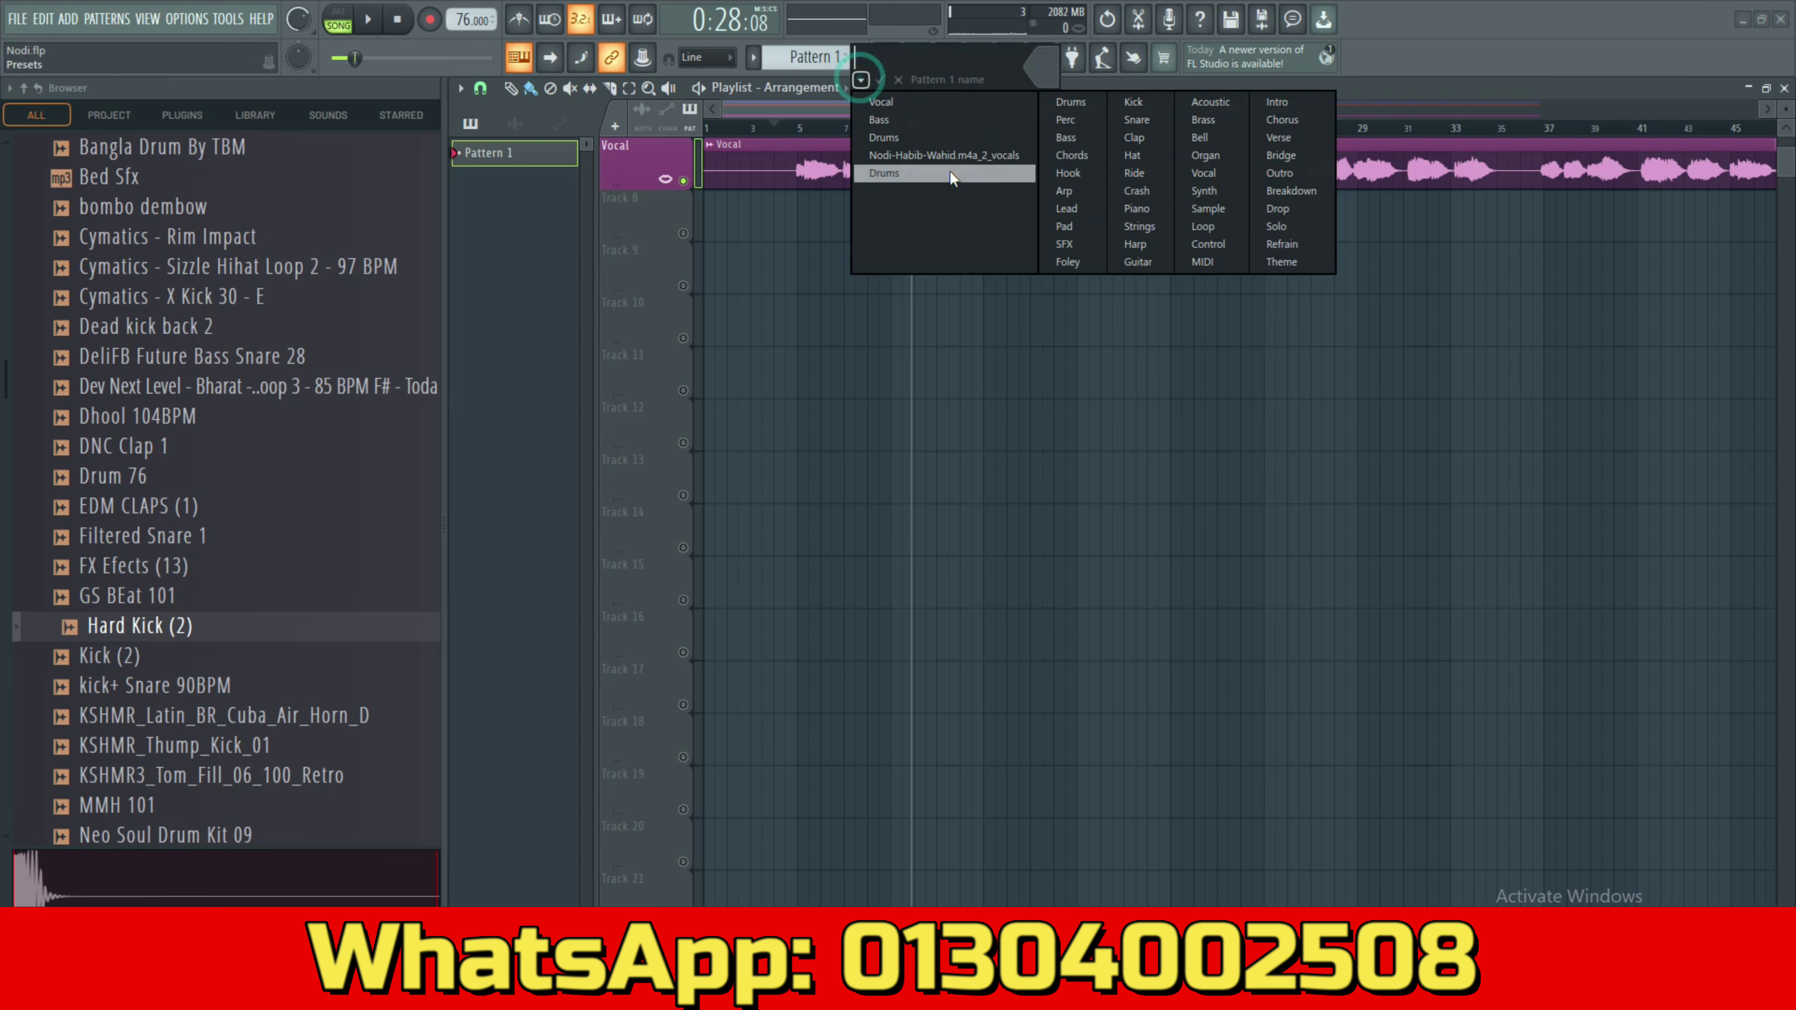
pyautogui.click(1081, 157)
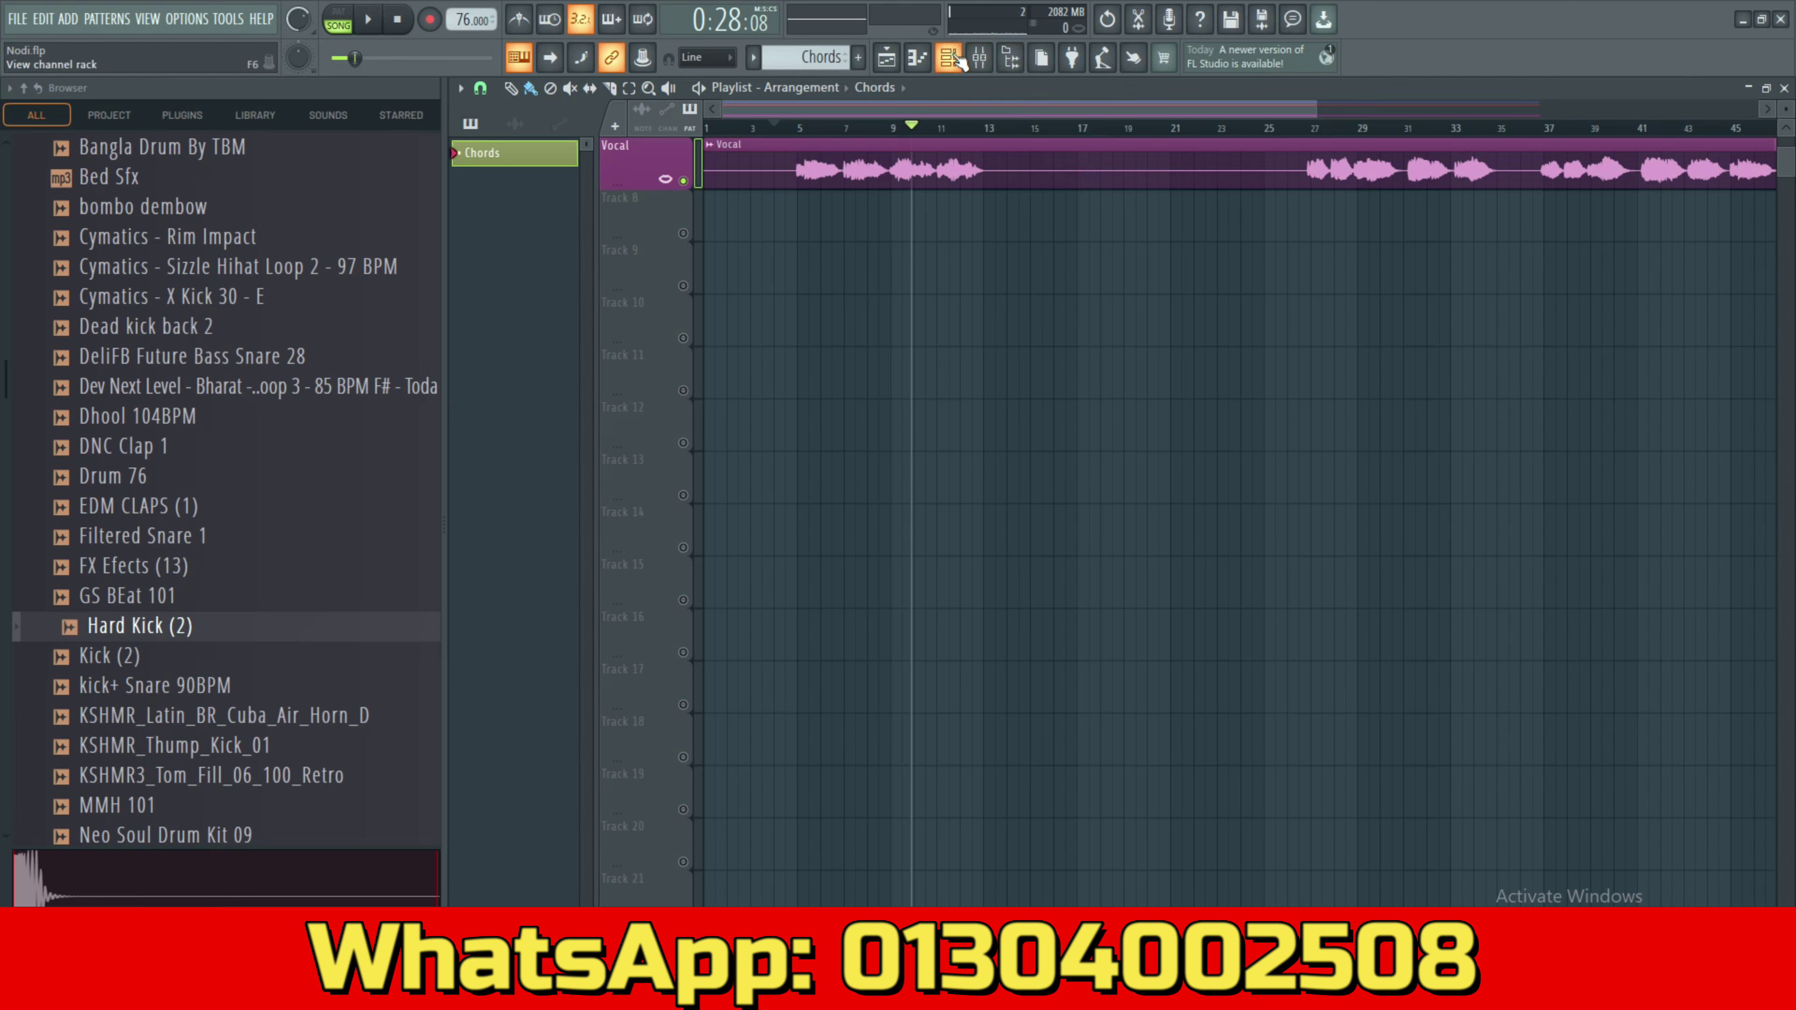
pyautogui.click(1010, 58)
pyautogui.click(689, 803)
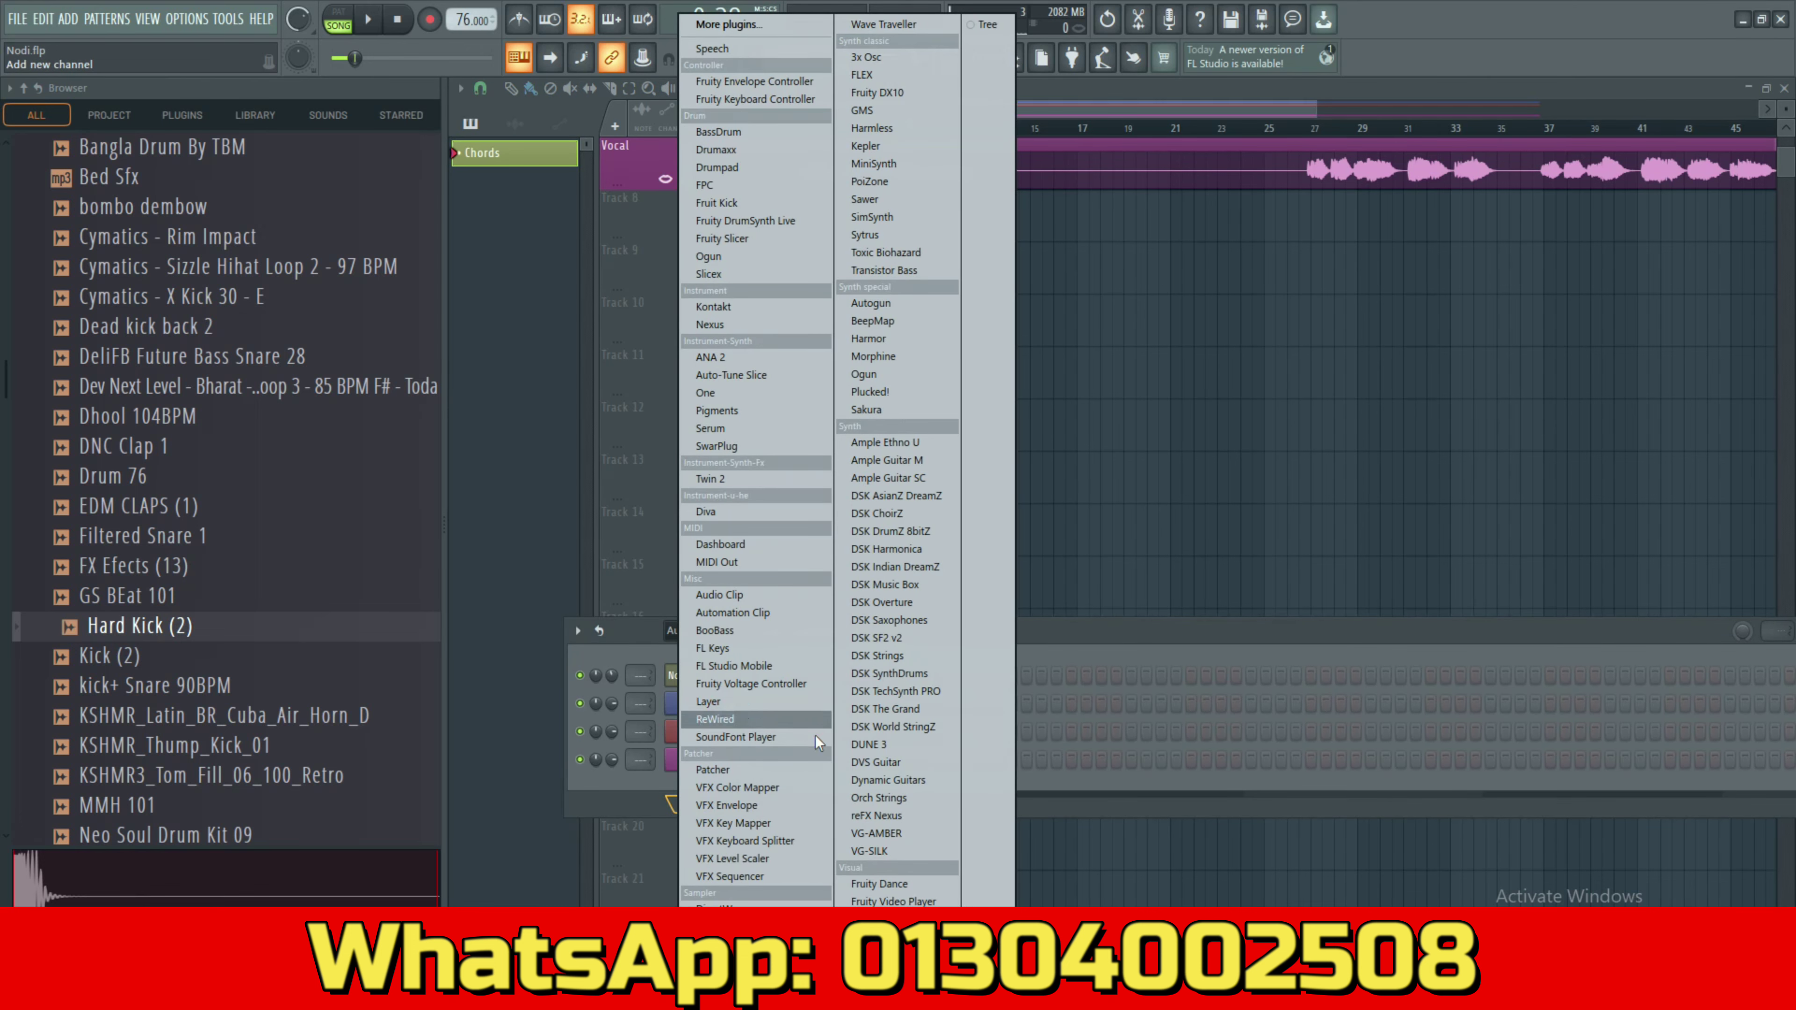
pyautogui.click(852, 815)
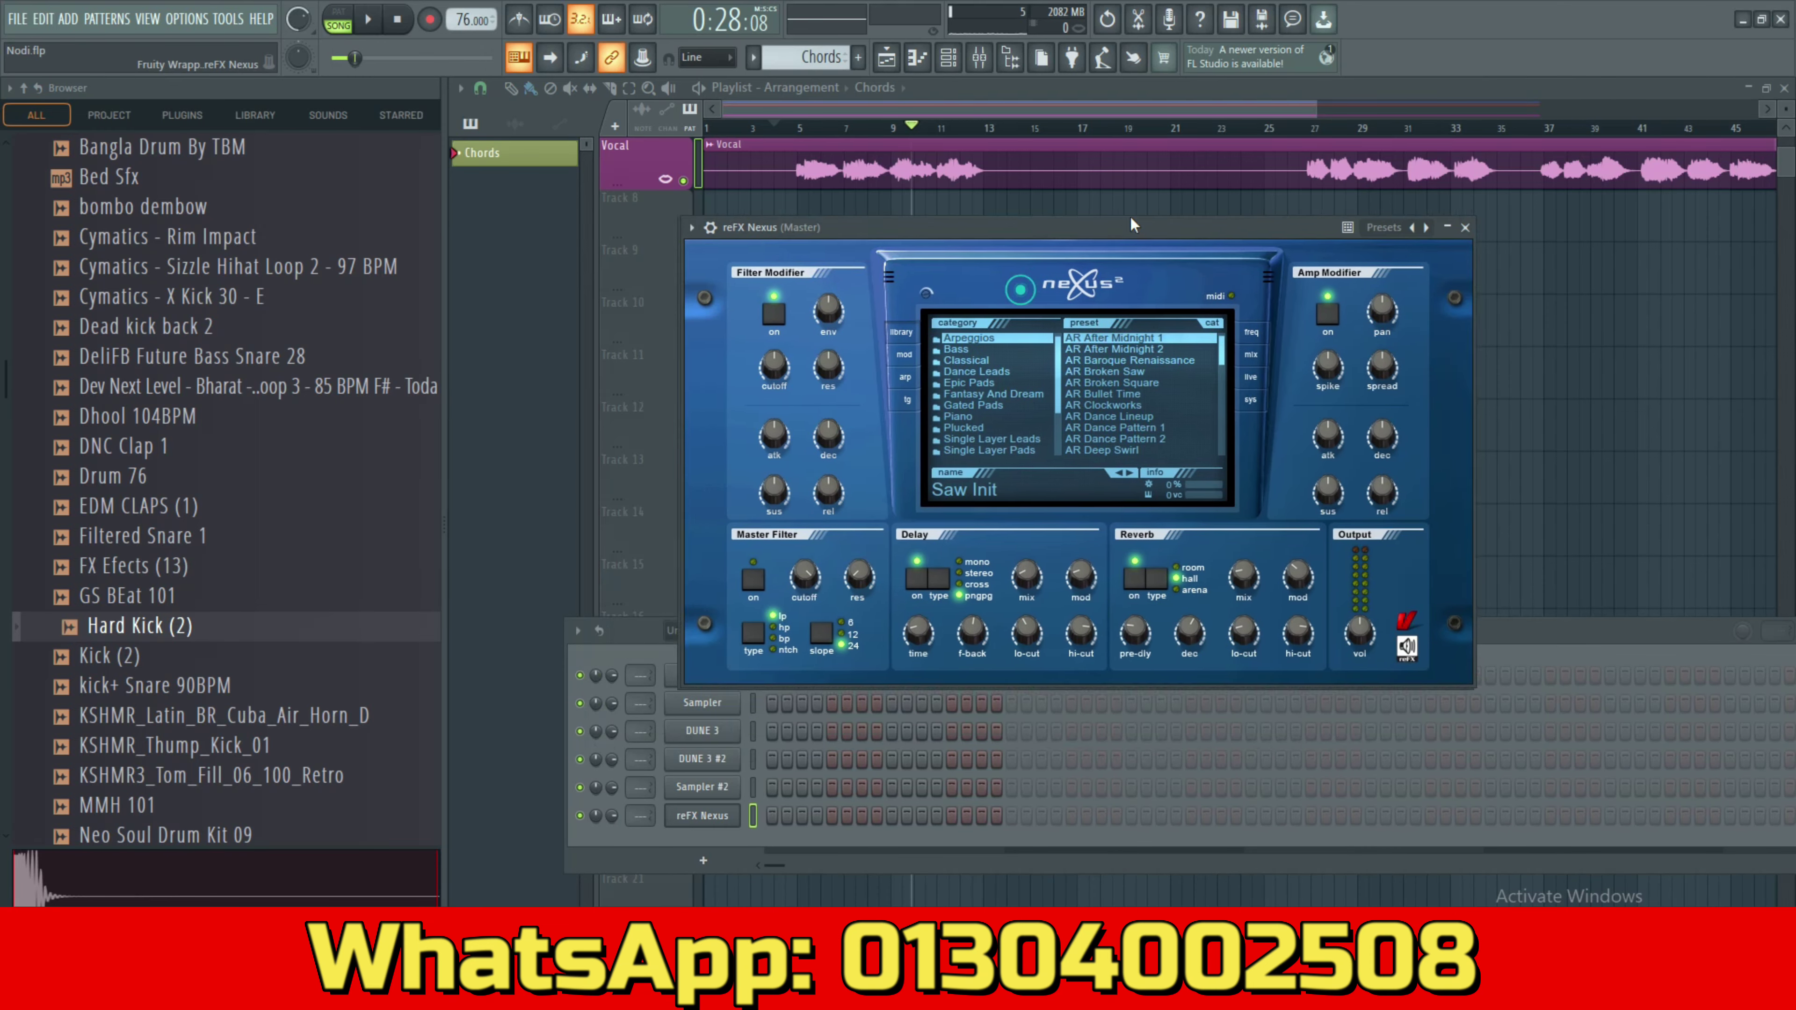
# Replace the reFX Nexus channel's plugin with Nexus and move its window clear for browsing presets.
pyautogui.rightClick(711, 817)
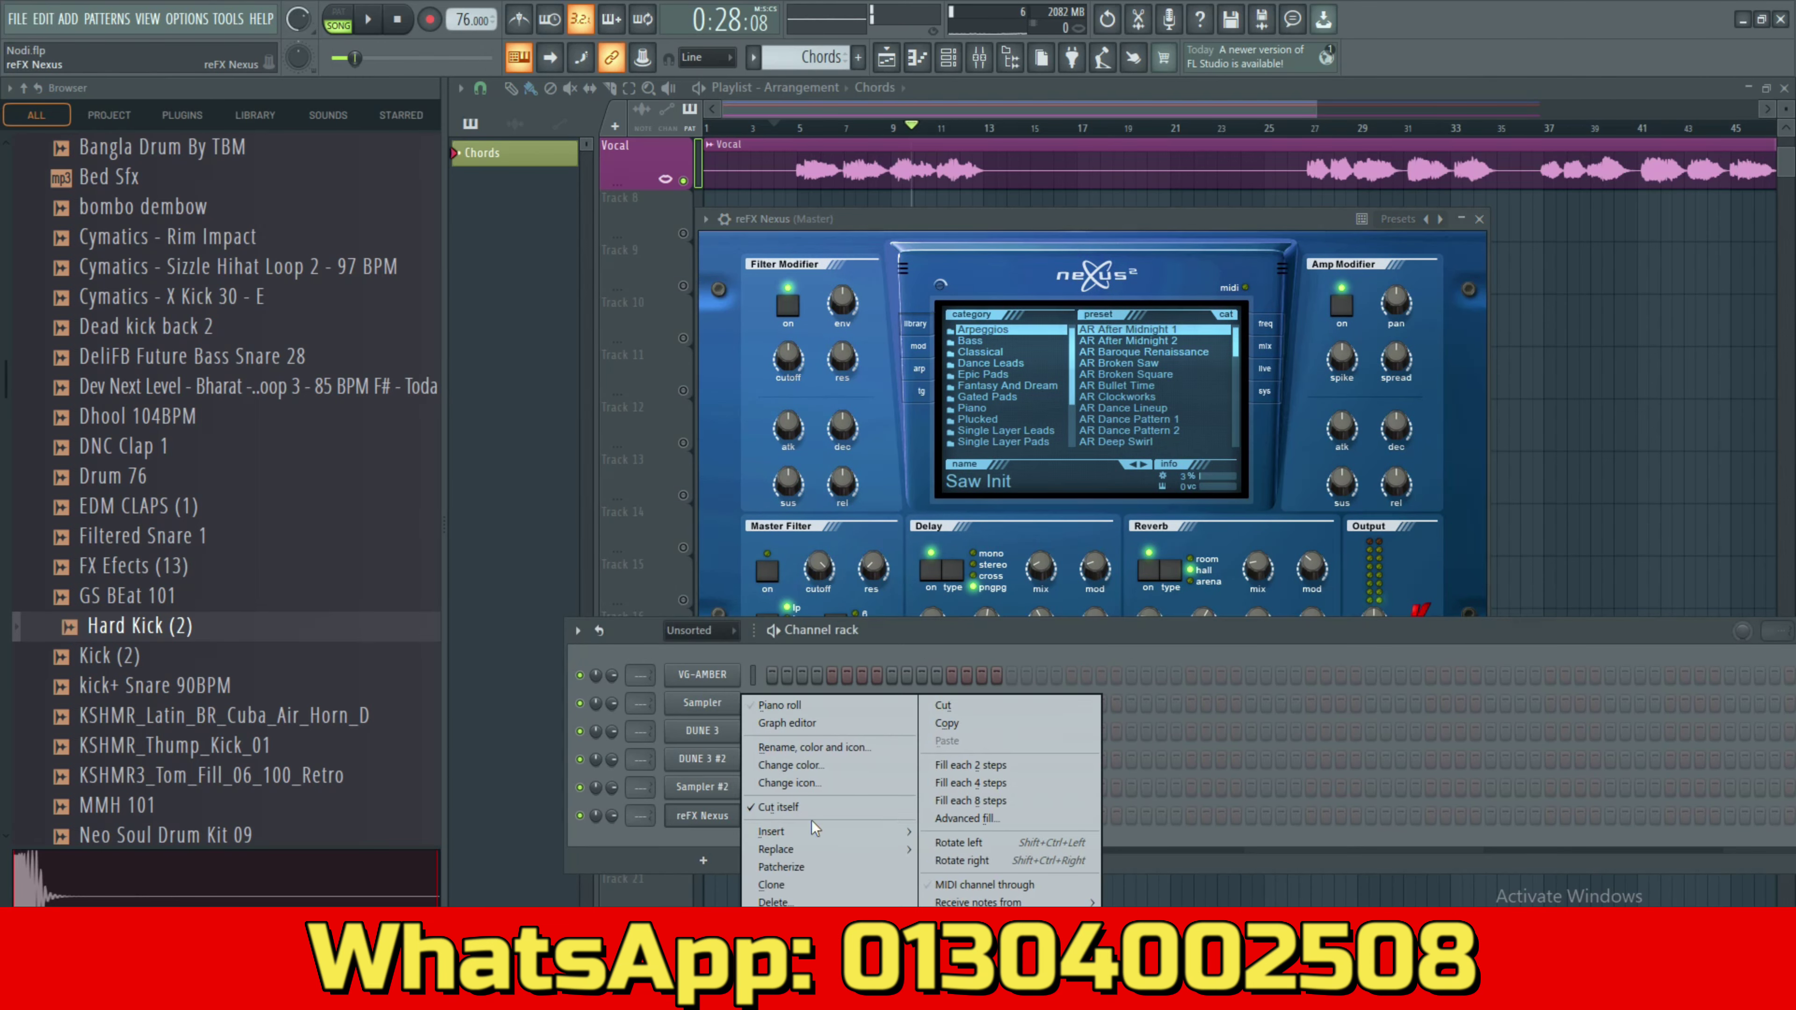
pyautogui.moveTo(838, 855)
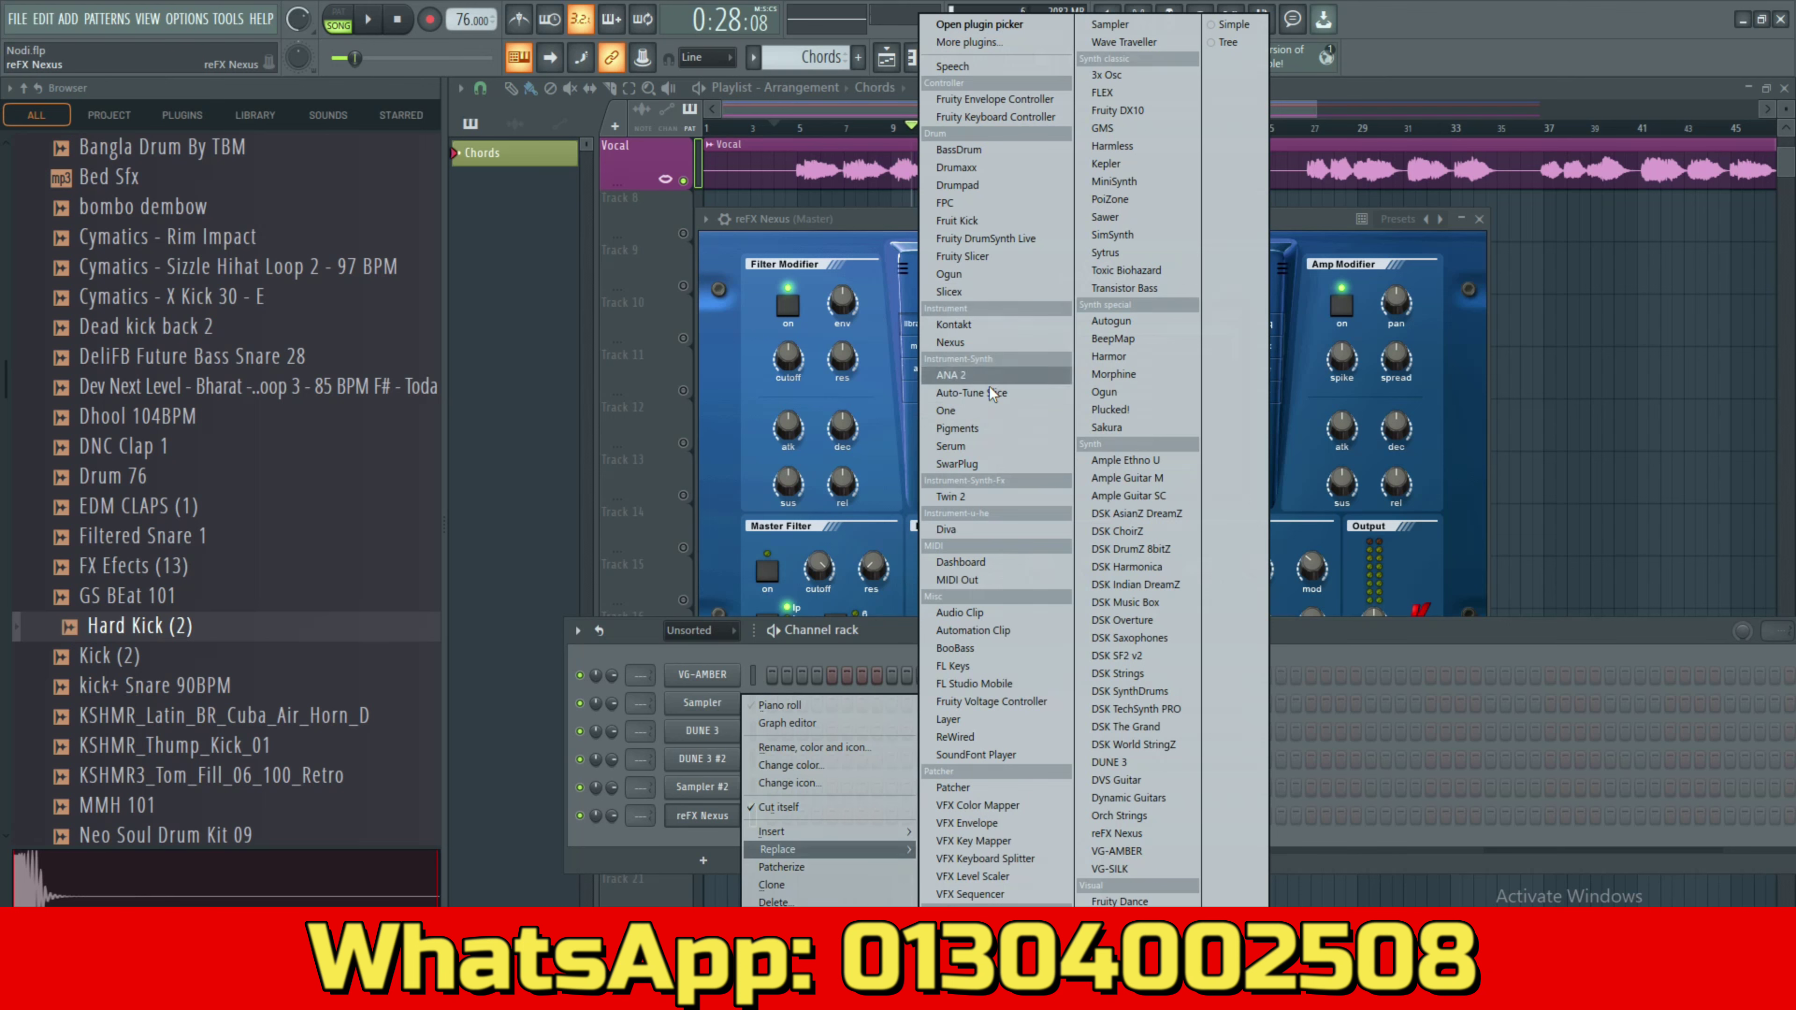
pyautogui.click(978, 342)
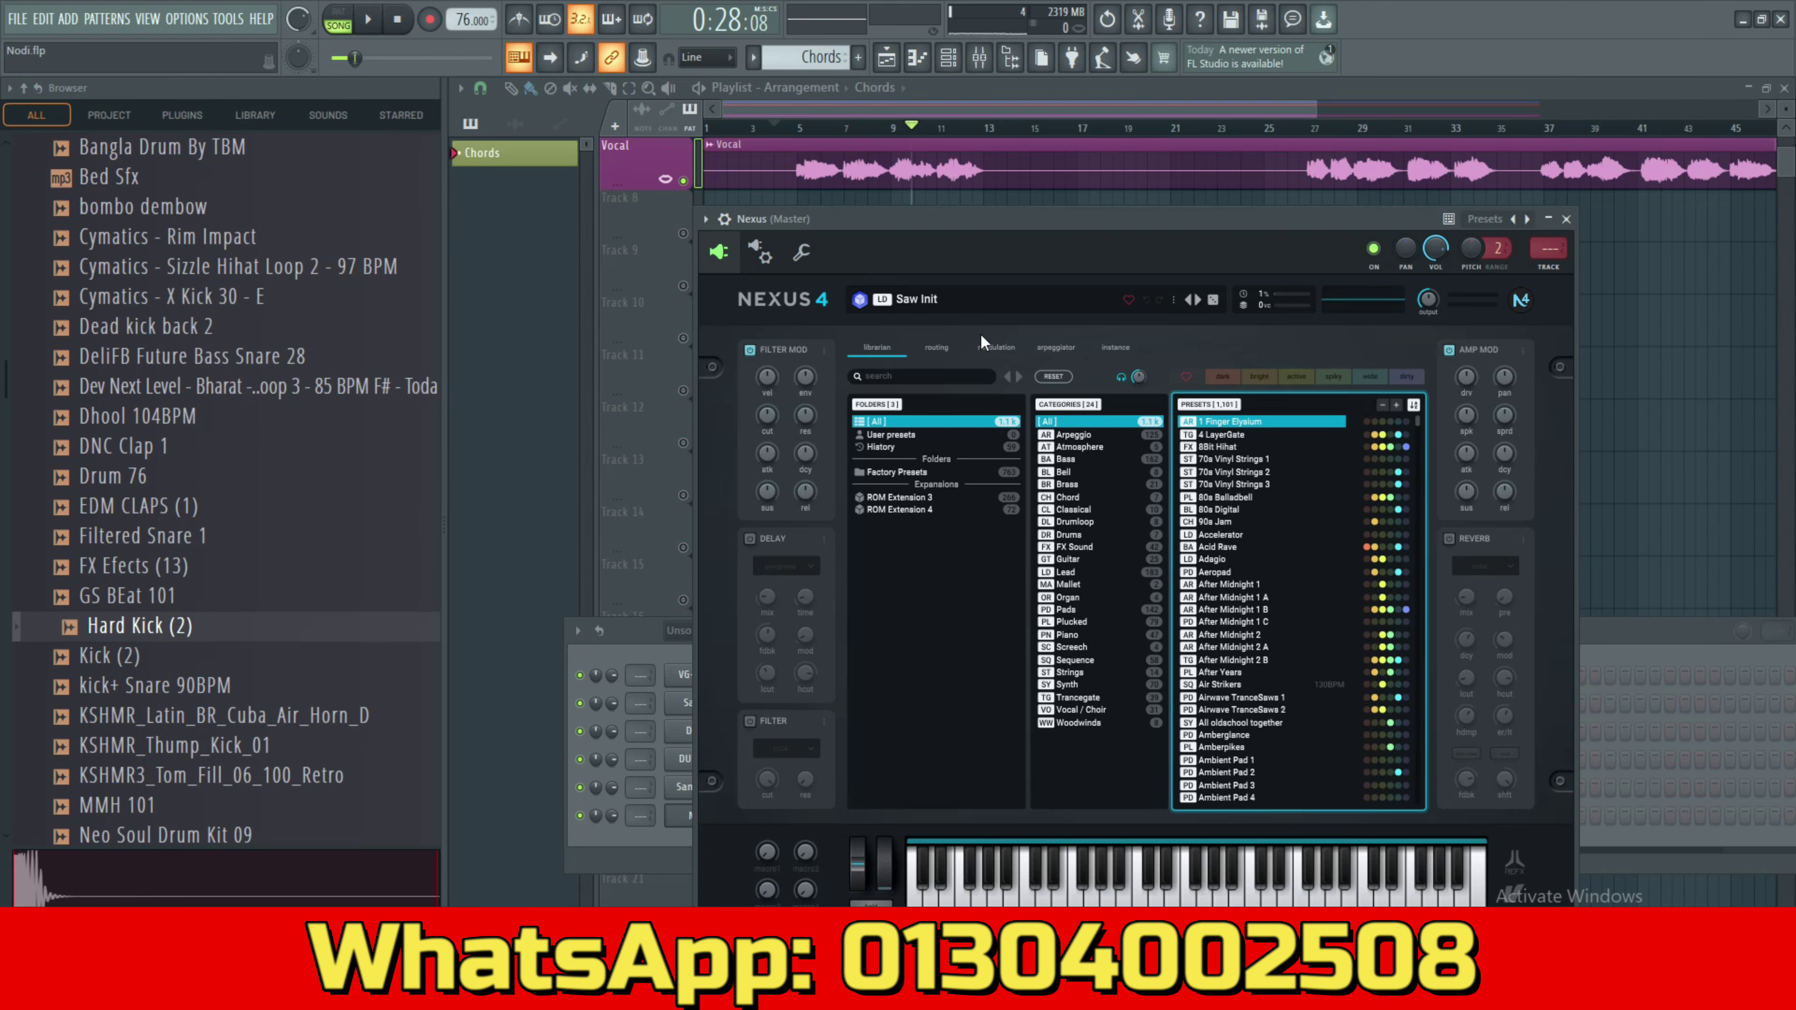
pyautogui.moveTo(975, 217); pyautogui.dragTo(915, 184)
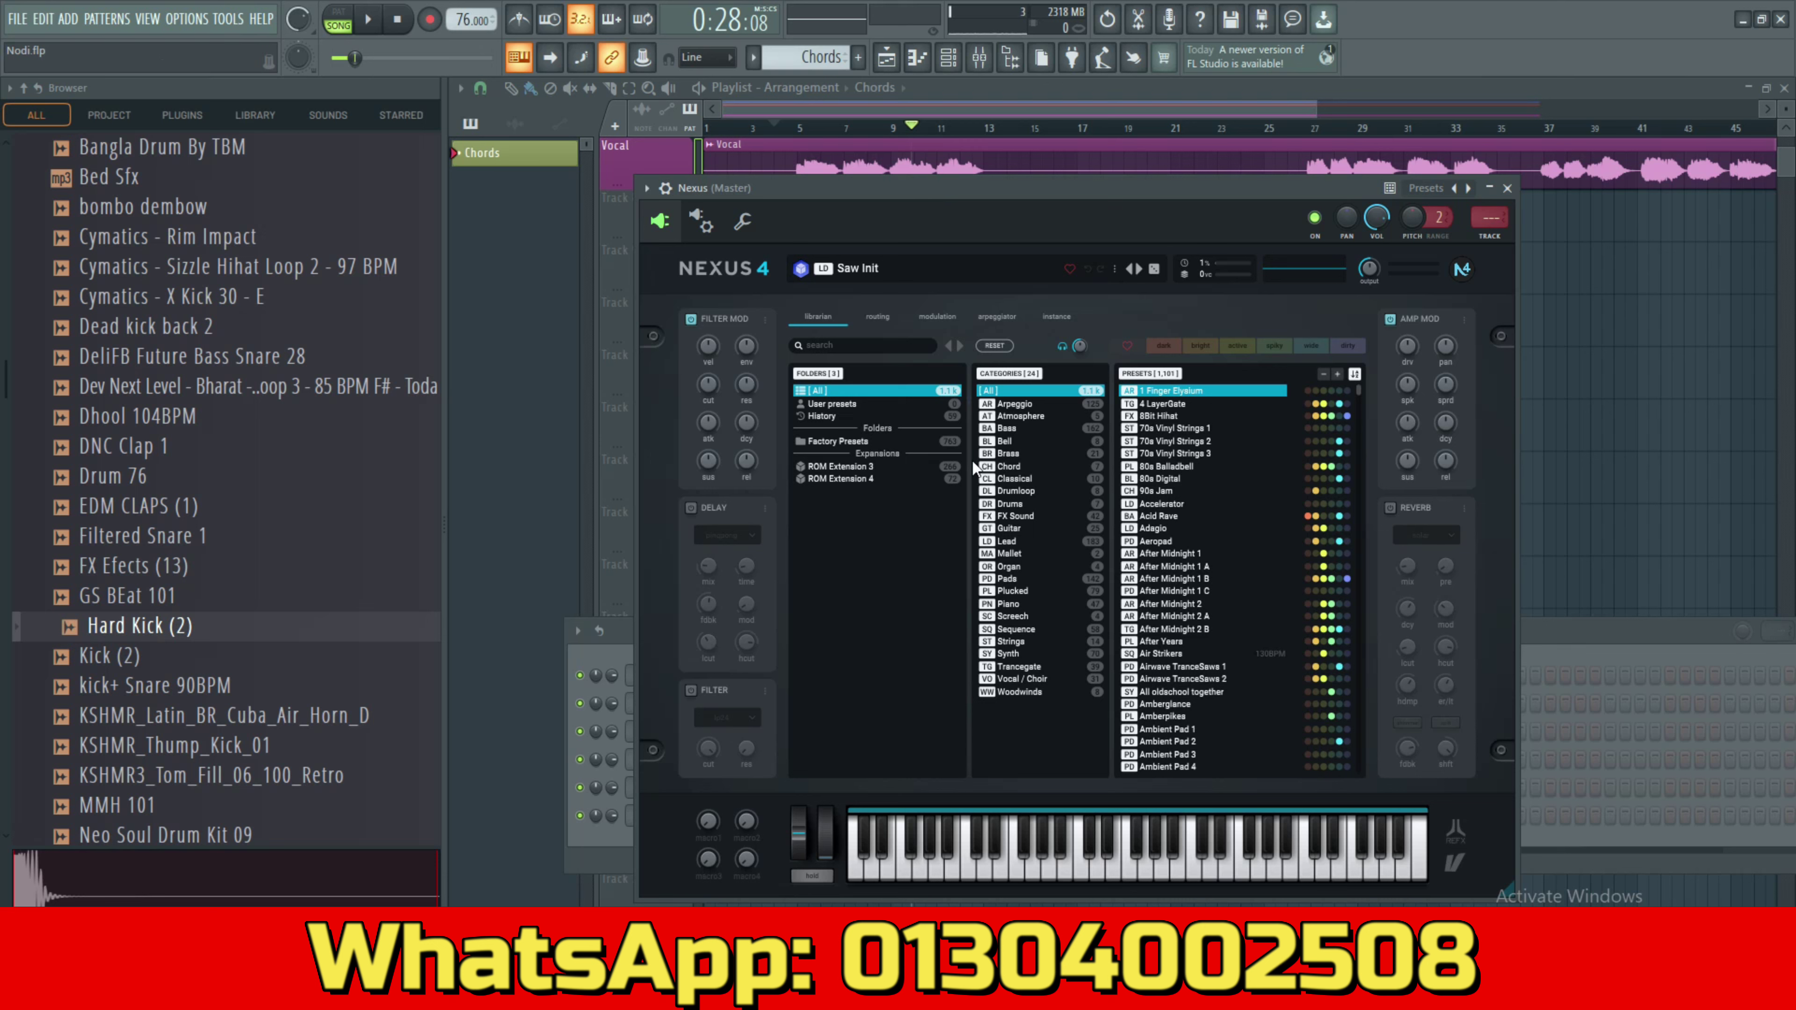
# Audition presets in the Nexus Piano category, load Soulful Piano, and close the plugin window.
pyautogui.click(1016, 603)
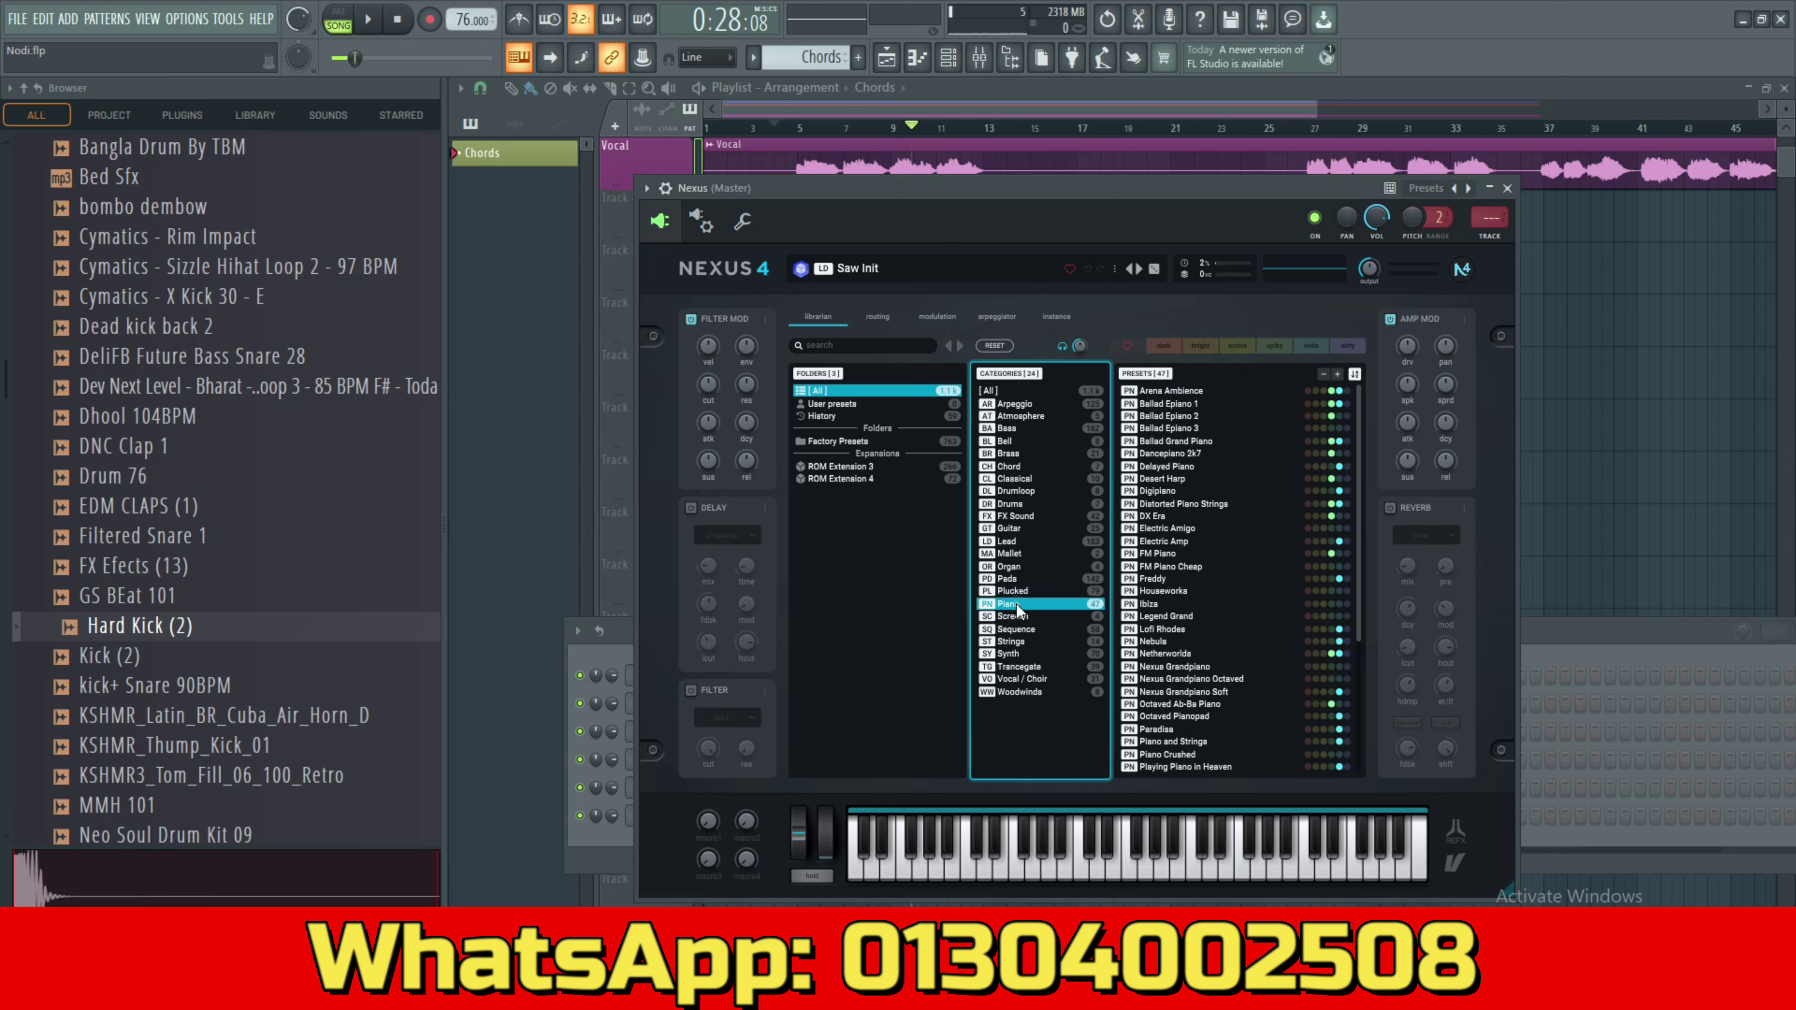
pyautogui.click(1174, 595)
pyautogui.click(1172, 618)
pyautogui.click(1174, 638)
pyautogui.click(1177, 655)
pyautogui.click(1178, 680)
pyautogui.click(1173, 717)
pyautogui.click(1185, 679)
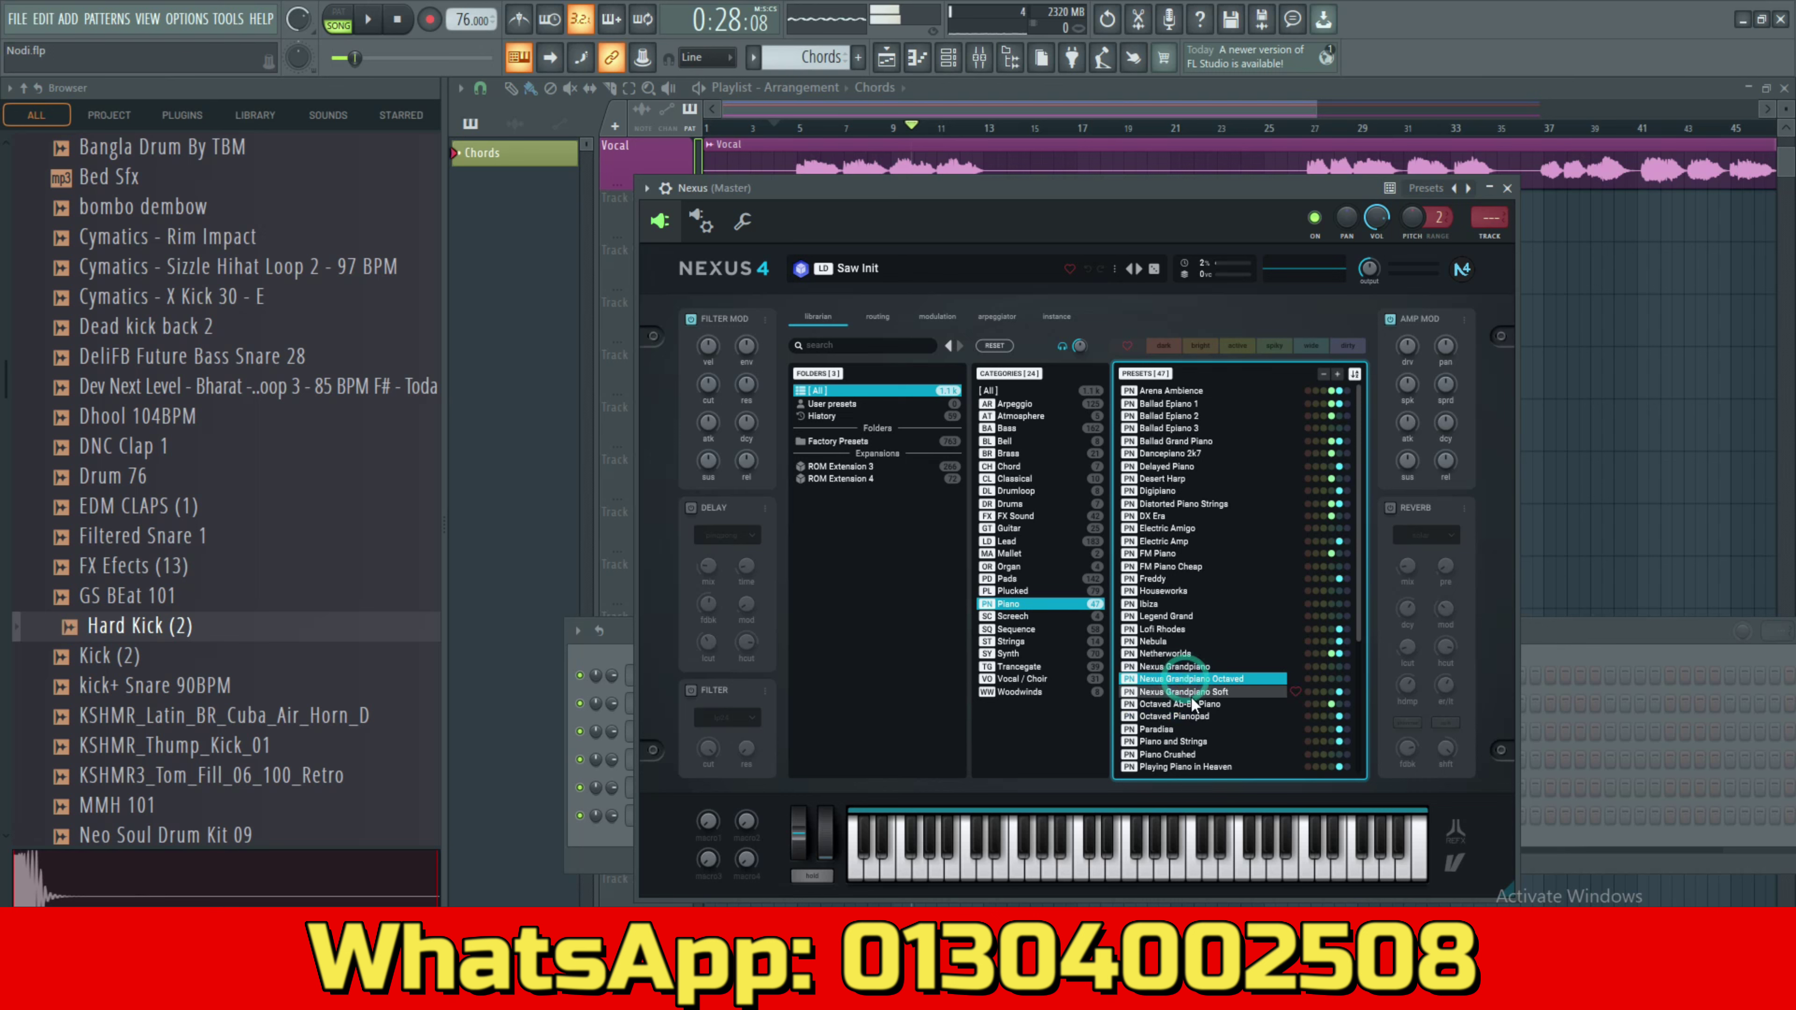
pyautogui.click(1191, 693)
pyautogui.scroll(-3, 1192, 697)
pyautogui.click(1192, 700)
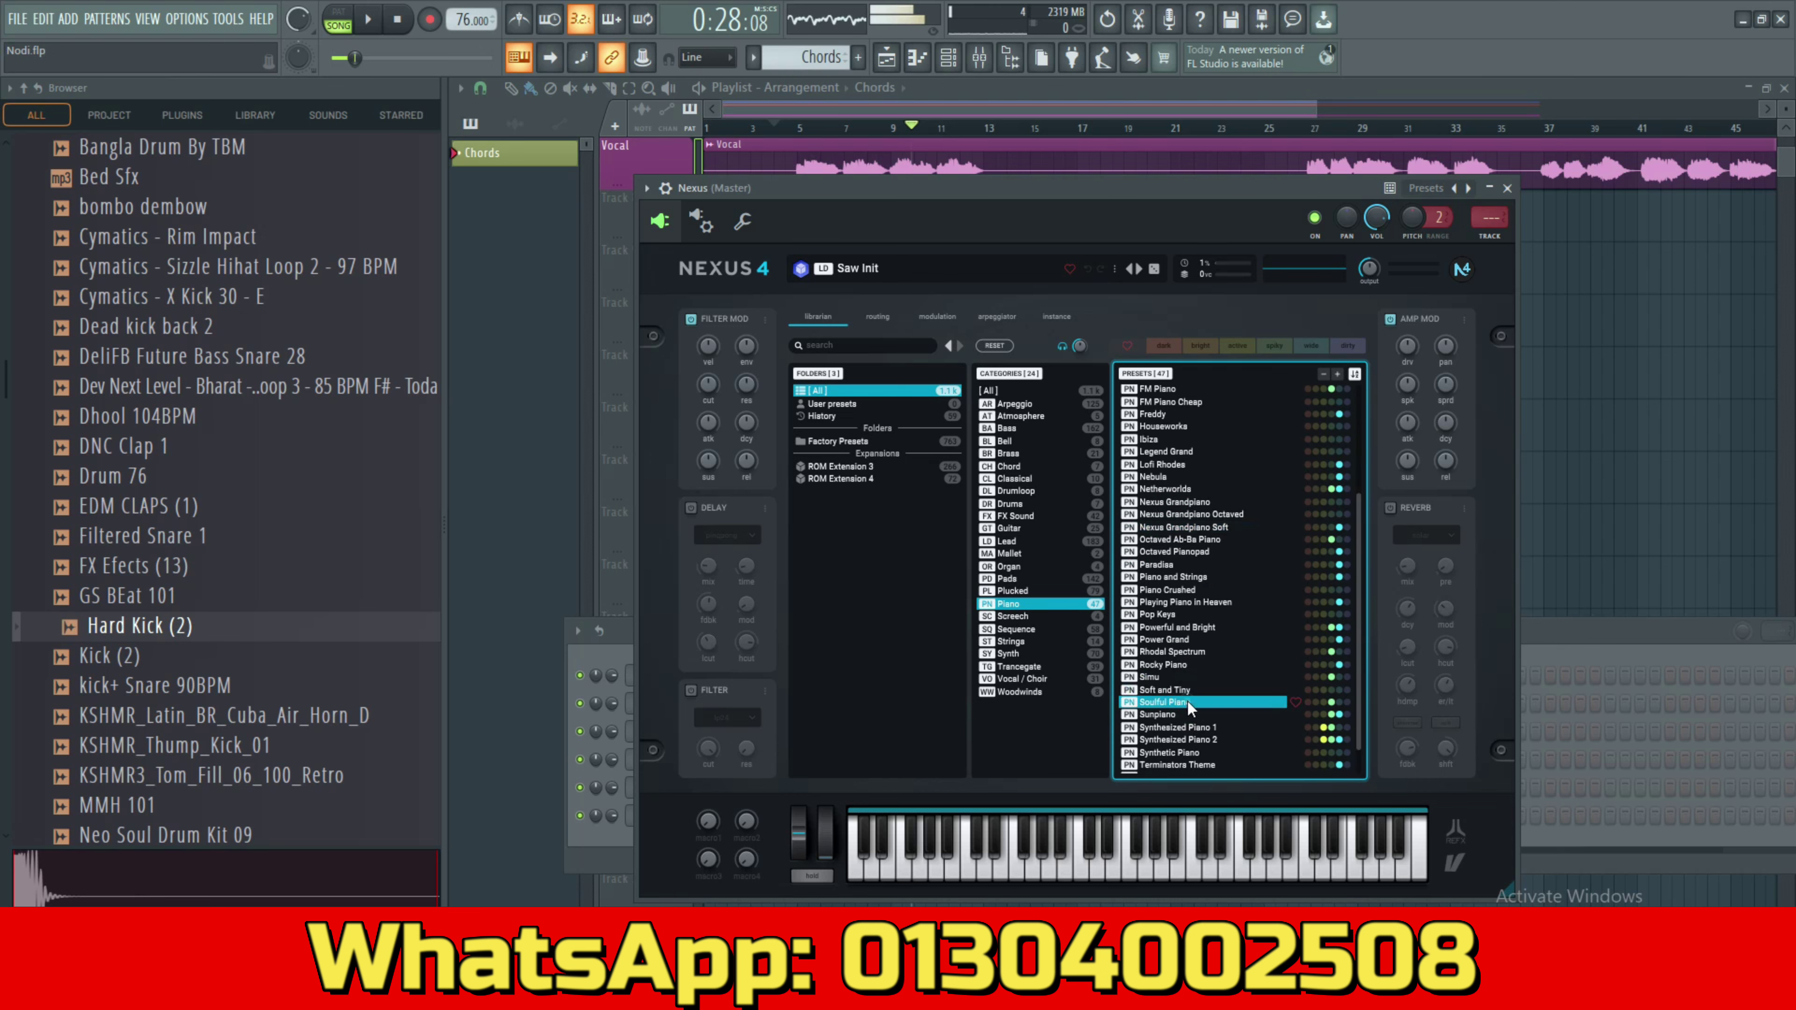
pyautogui.moveTo(1119, 190); pyautogui.dragTo(1069, 212)
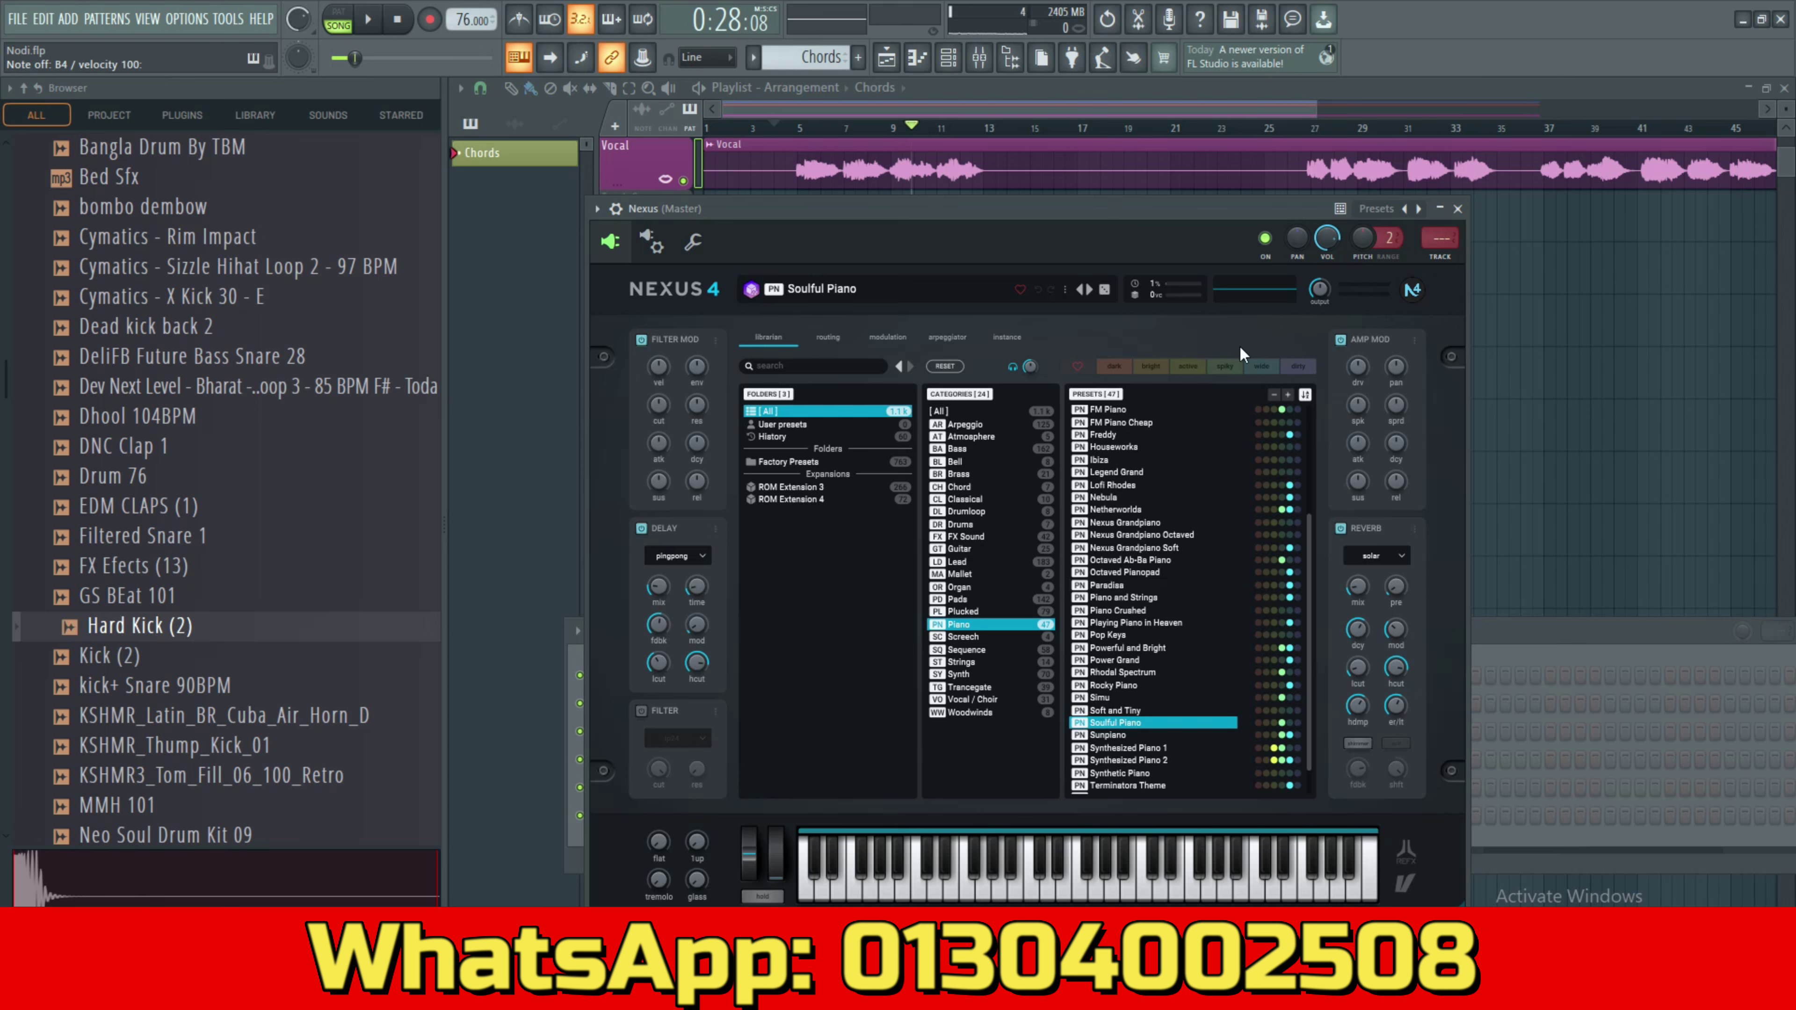
pyautogui.click(1465, 210)
pyautogui.press('c')
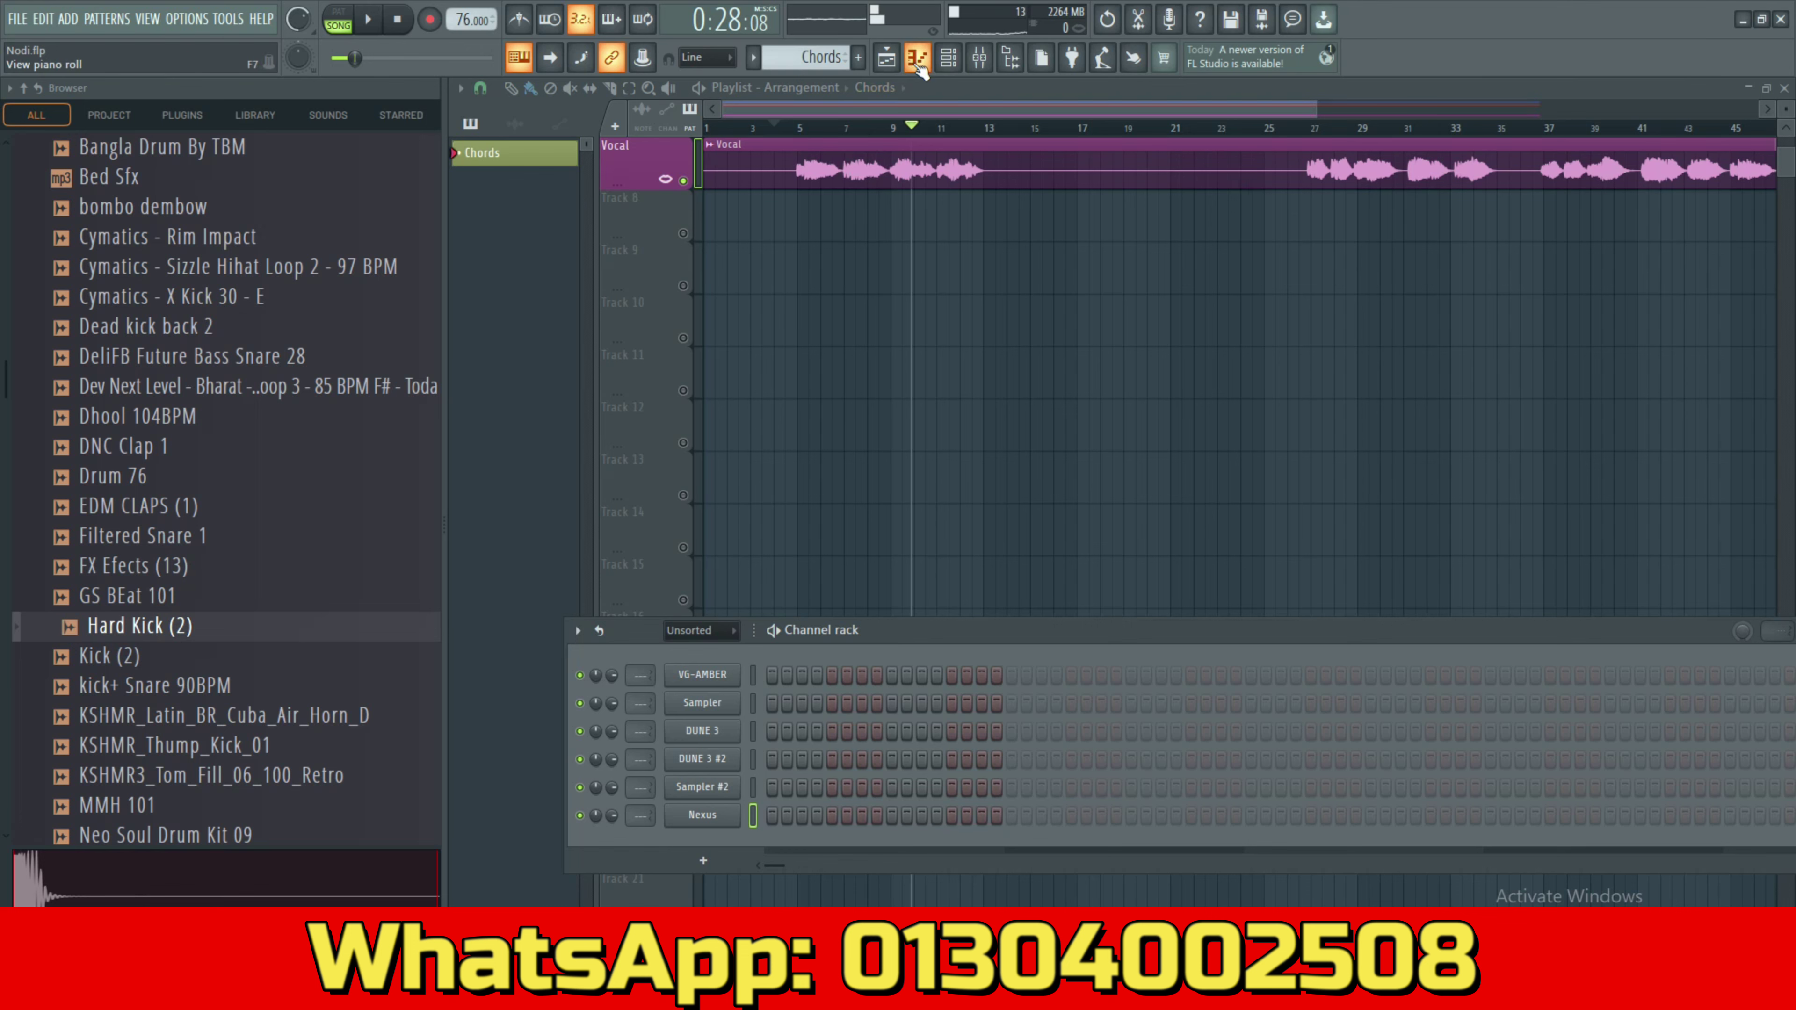
# Open the Nexus piano roll and draw a one-bar chord of G#5, B5 and D#6 in bar 1.
pyautogui.click(918, 59)
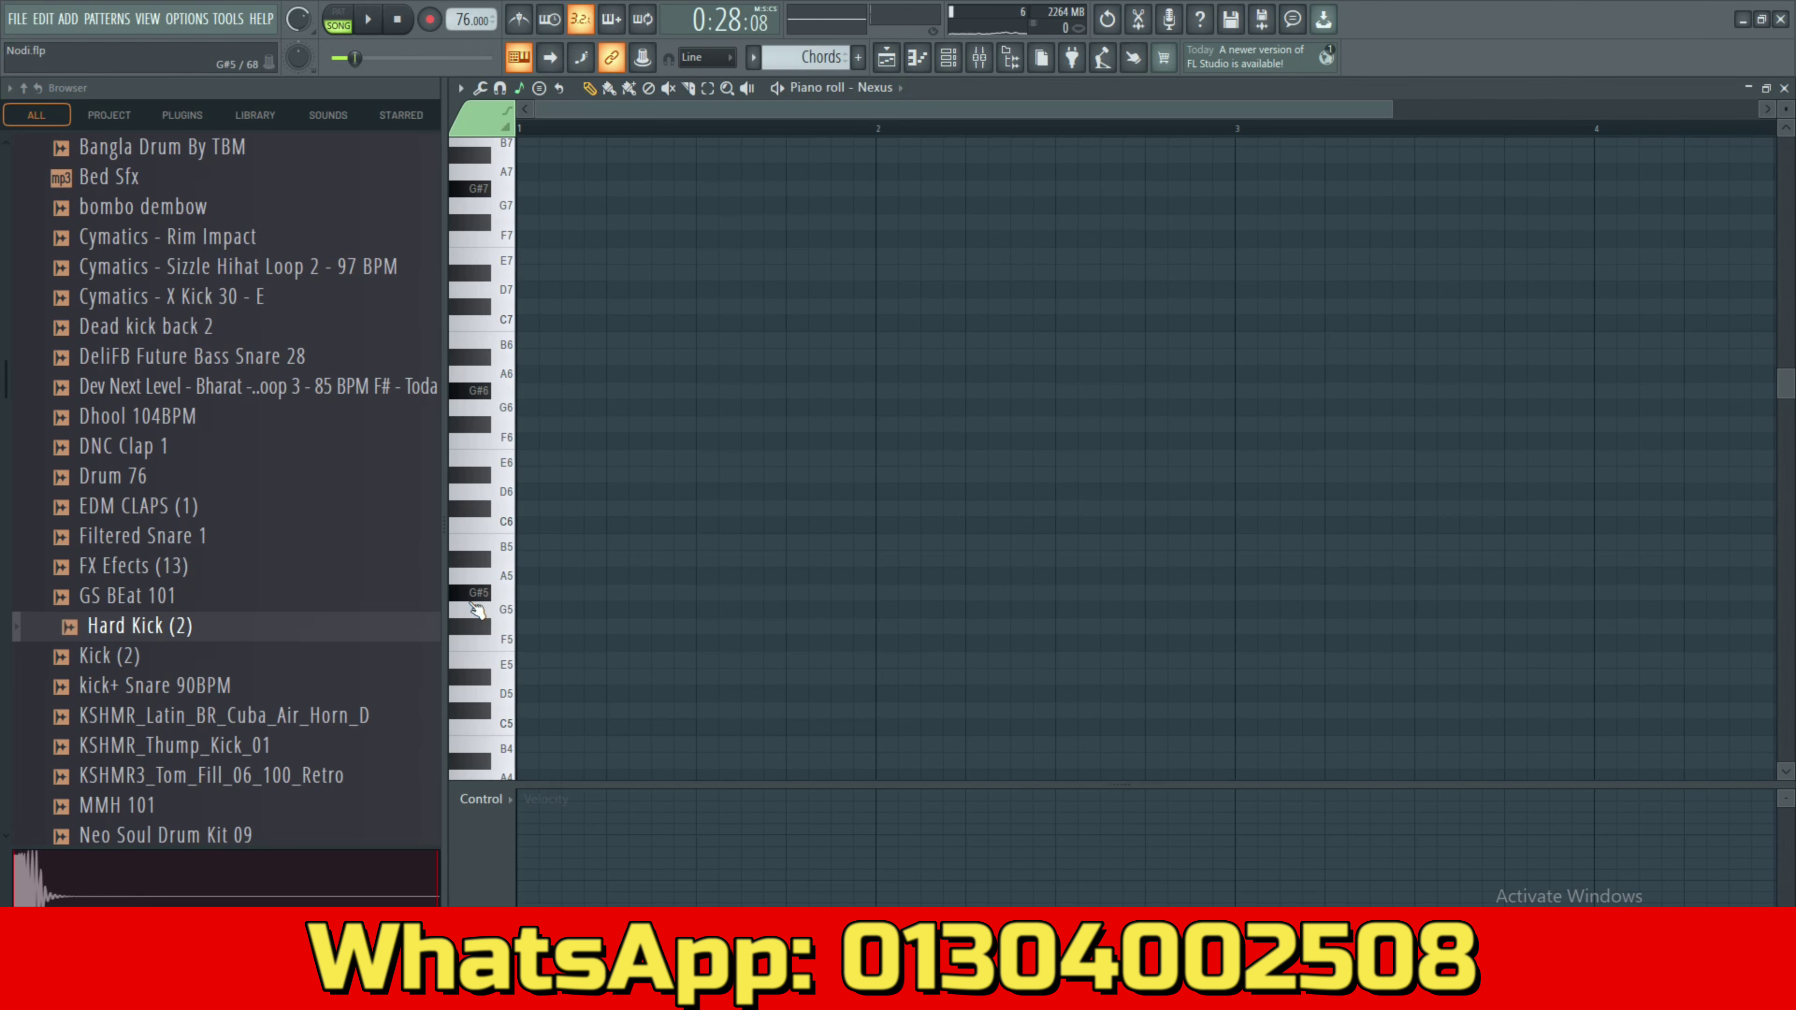
pyautogui.click(539, 593)
pyautogui.moveTo(559, 586); pyautogui.dragTo(860, 587)
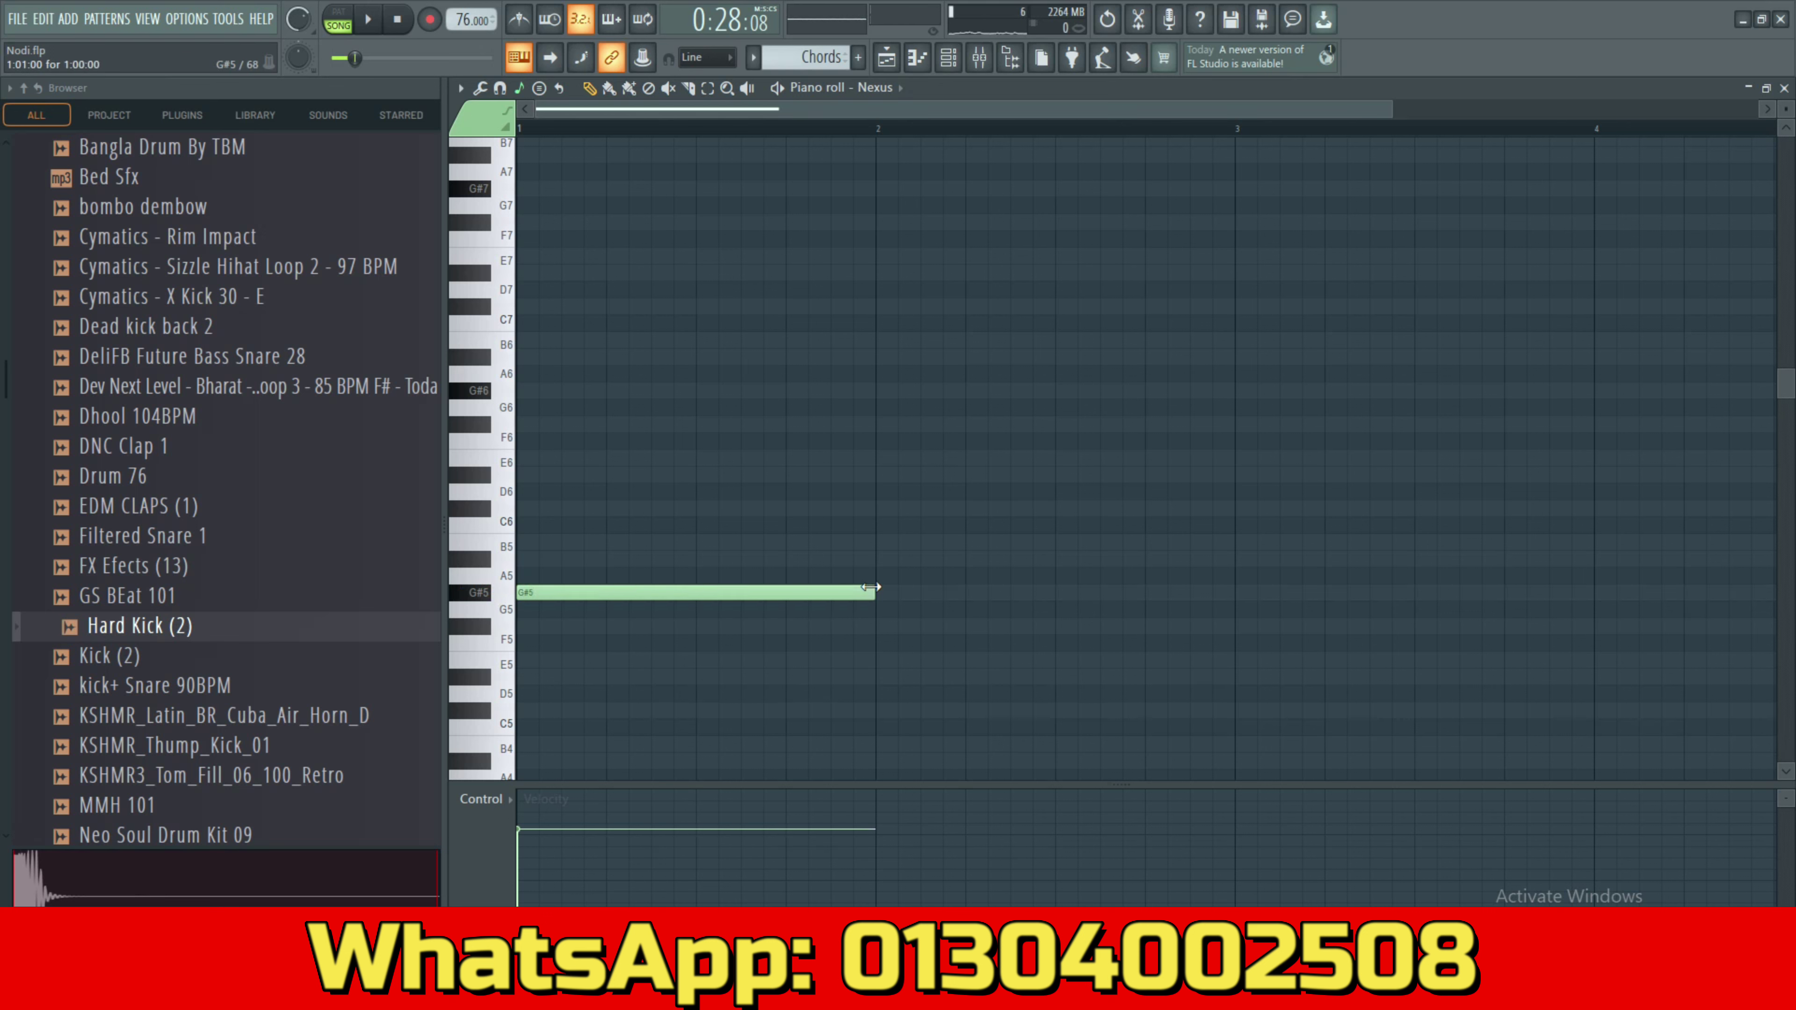
pyautogui.moveTo(557, 543); pyautogui.dragTo(526, 543)
pyautogui.click(542, 475)
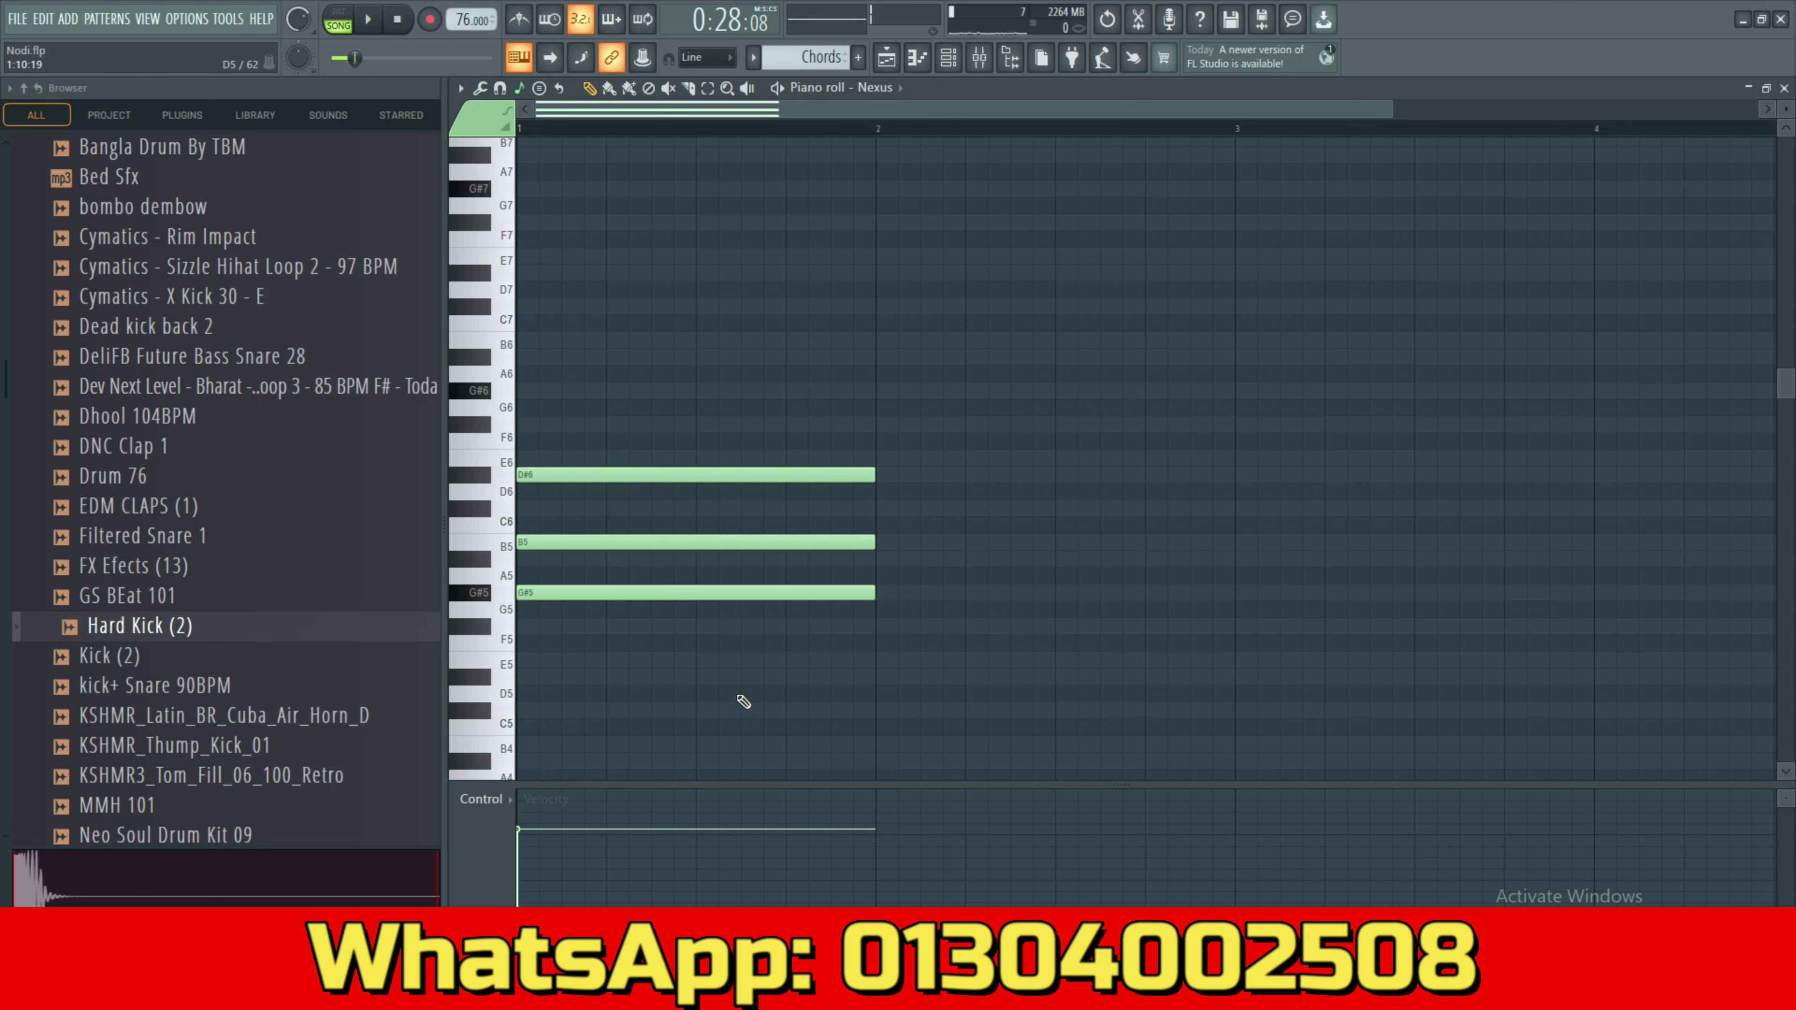
# Draw a one-bar chord of E5, G#5 and B5 in bar 2, aligning the B5 note with the bar's start.
pyautogui.click(884, 660)
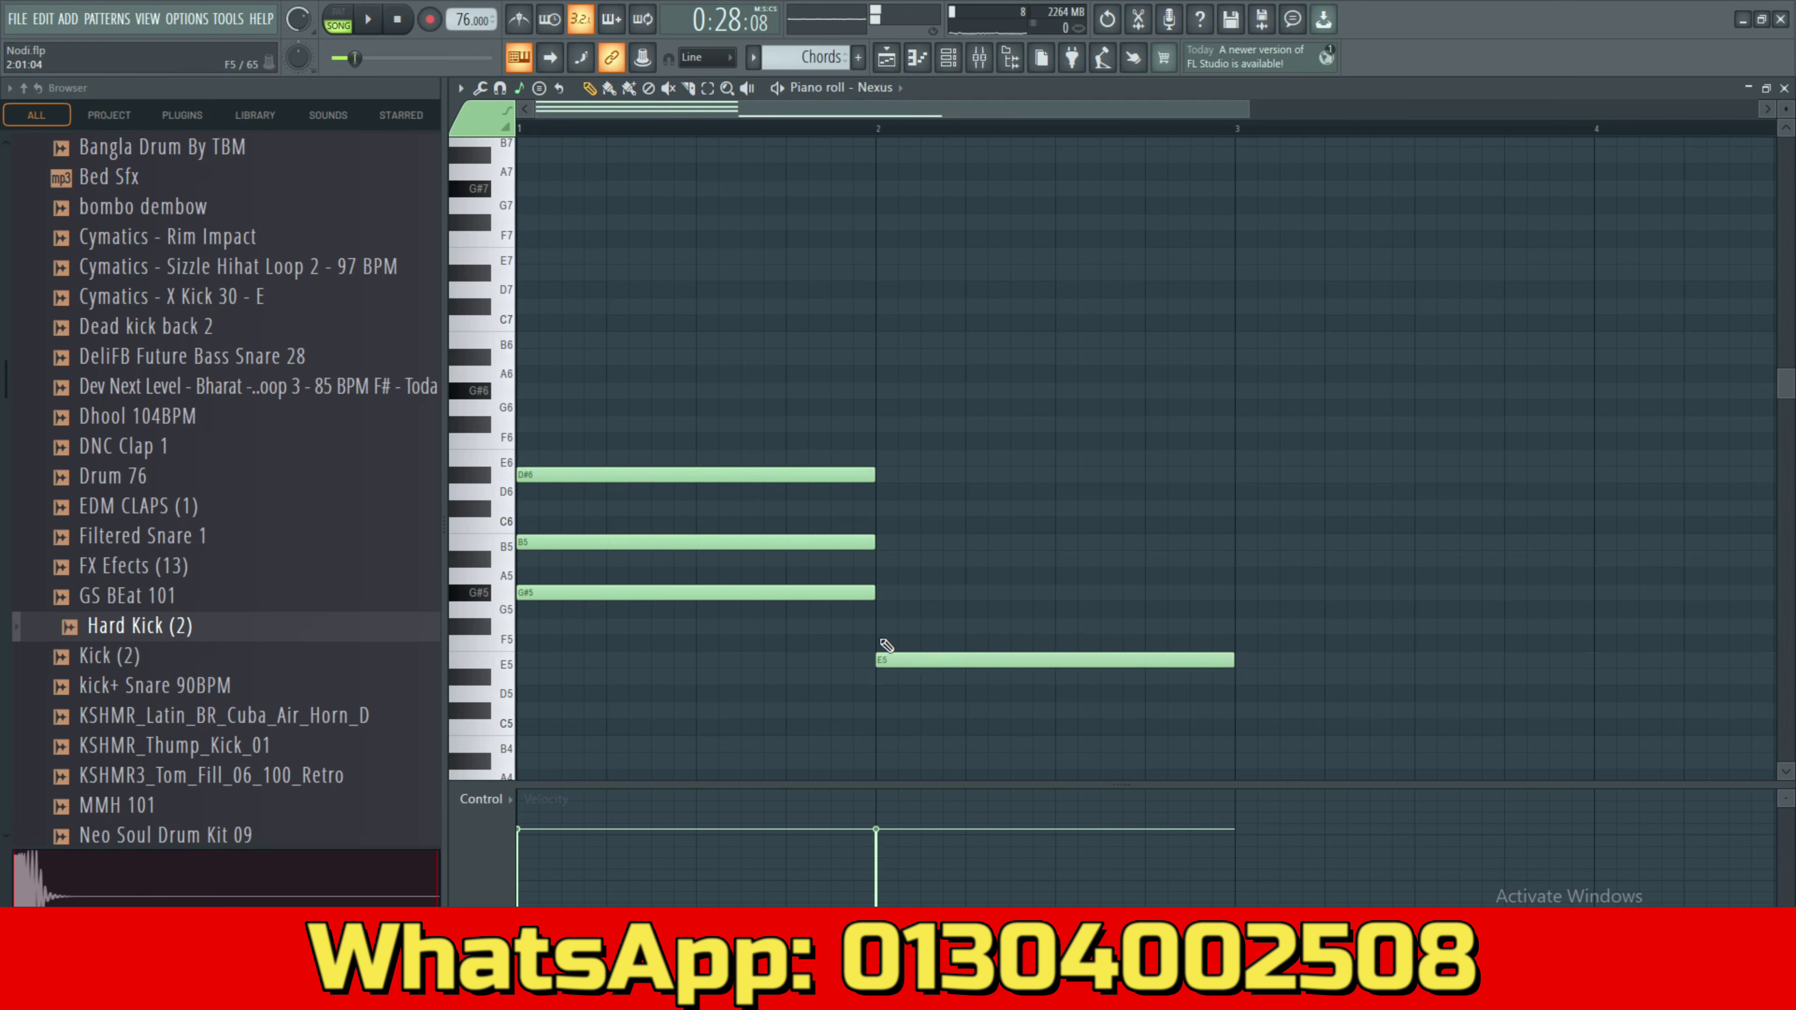
pyautogui.click(893, 592)
pyautogui.click(906, 542)
pyautogui.click(951, 542)
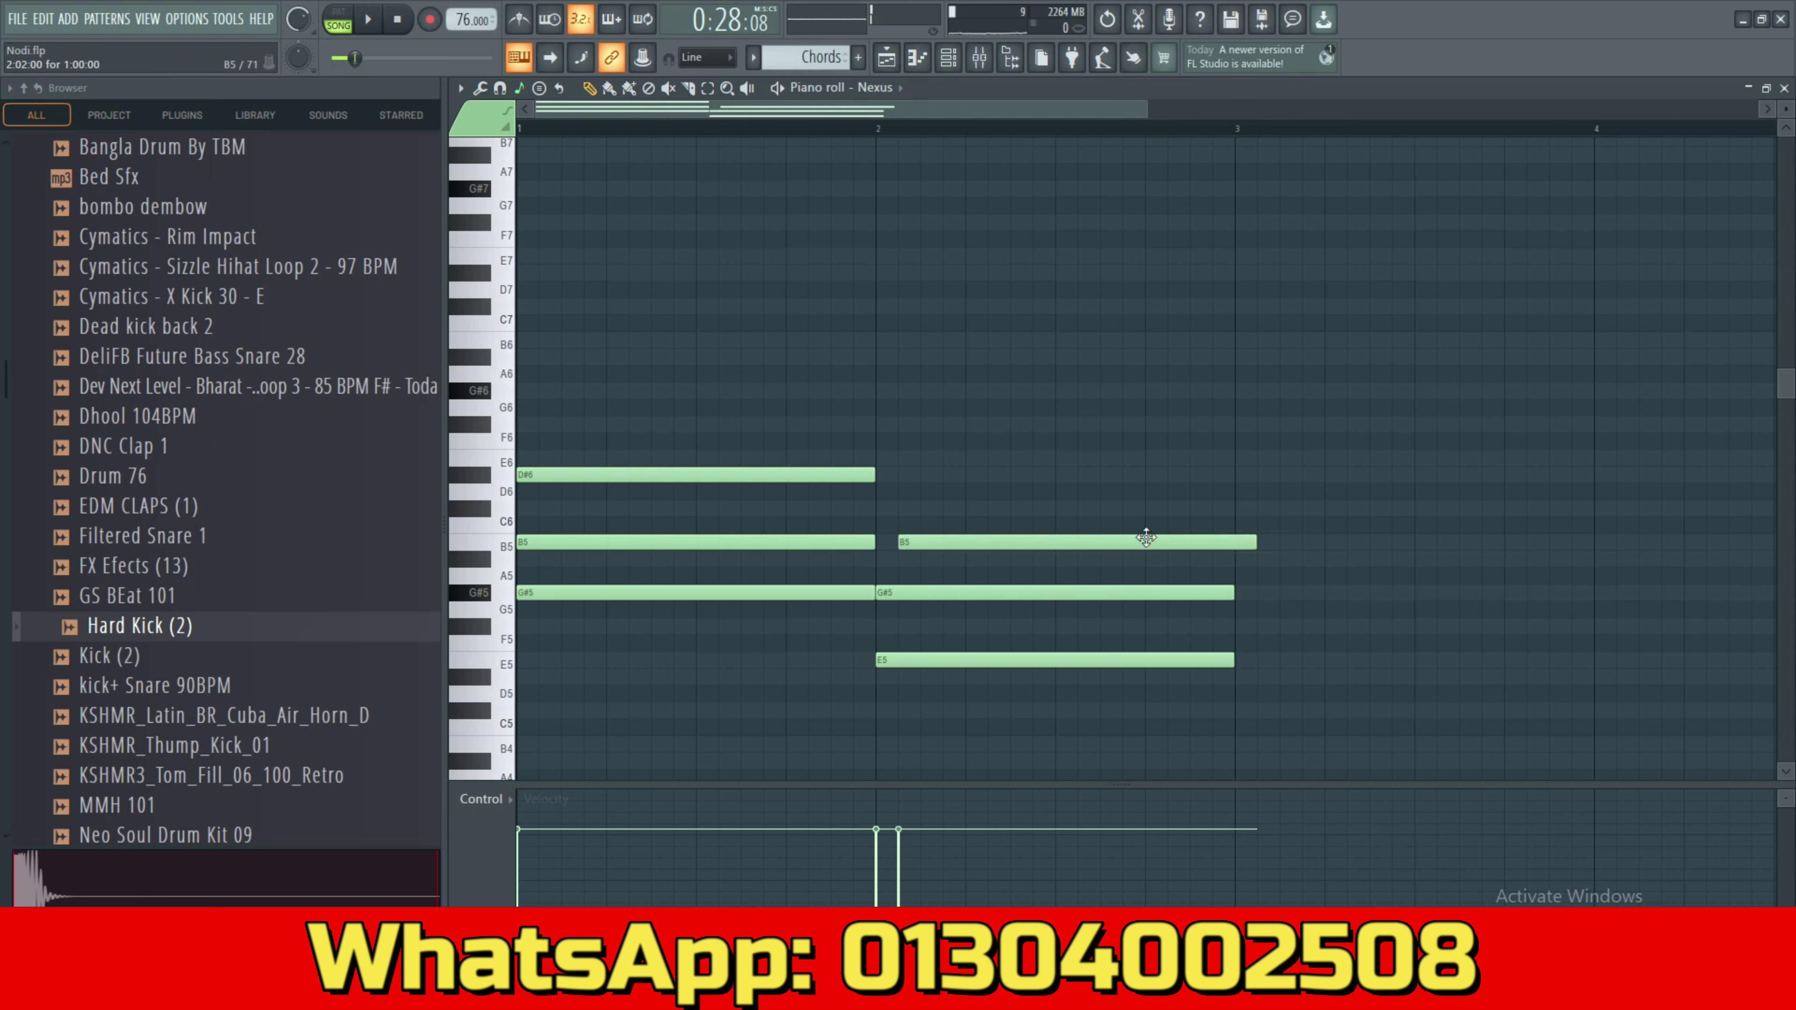
pyautogui.moveTo(1148, 537); pyautogui.dragTo(1328, 542)
pyautogui.rightClick(1470, 543)
pyautogui.moveTo(1138, 541); pyautogui.dragTo(1116, 540)
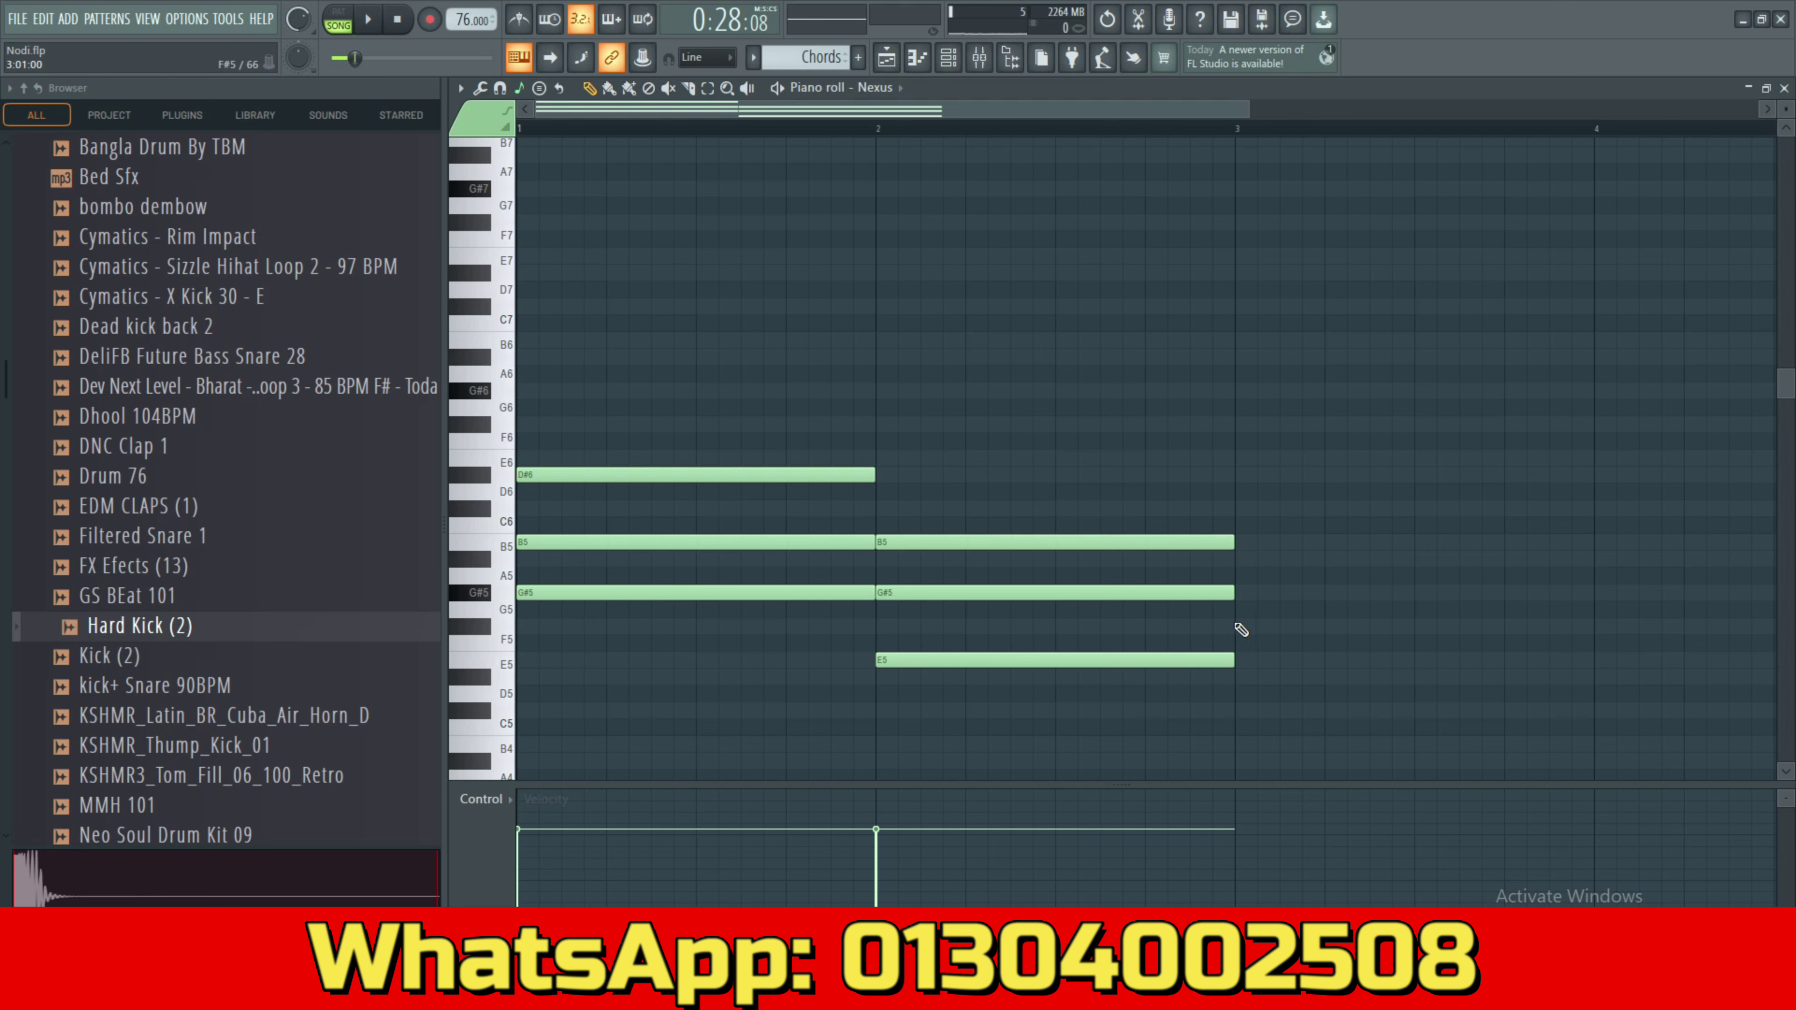
# Draw a one-bar chord of F#5, A#5 and D#6 in bar 3, then lower its highest note to C#6.
pyautogui.click(1241, 627)
pyautogui.click(1243, 560)
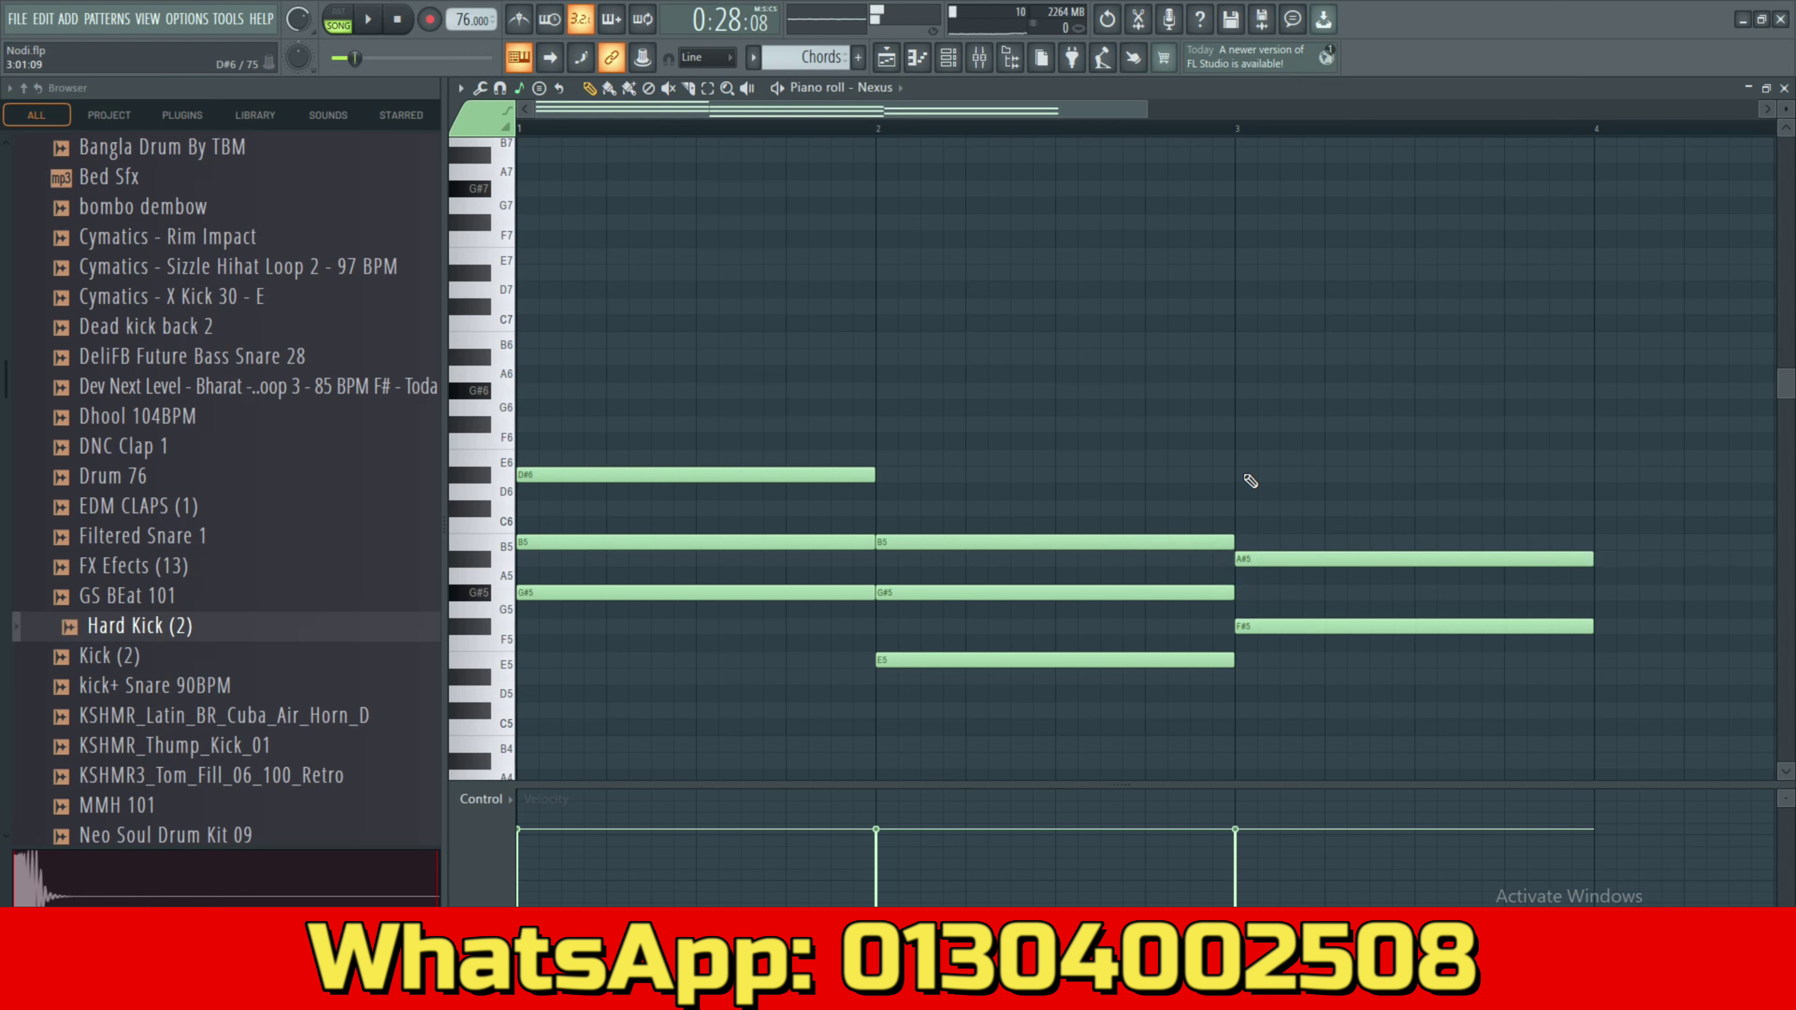
pyautogui.click(1249, 478)
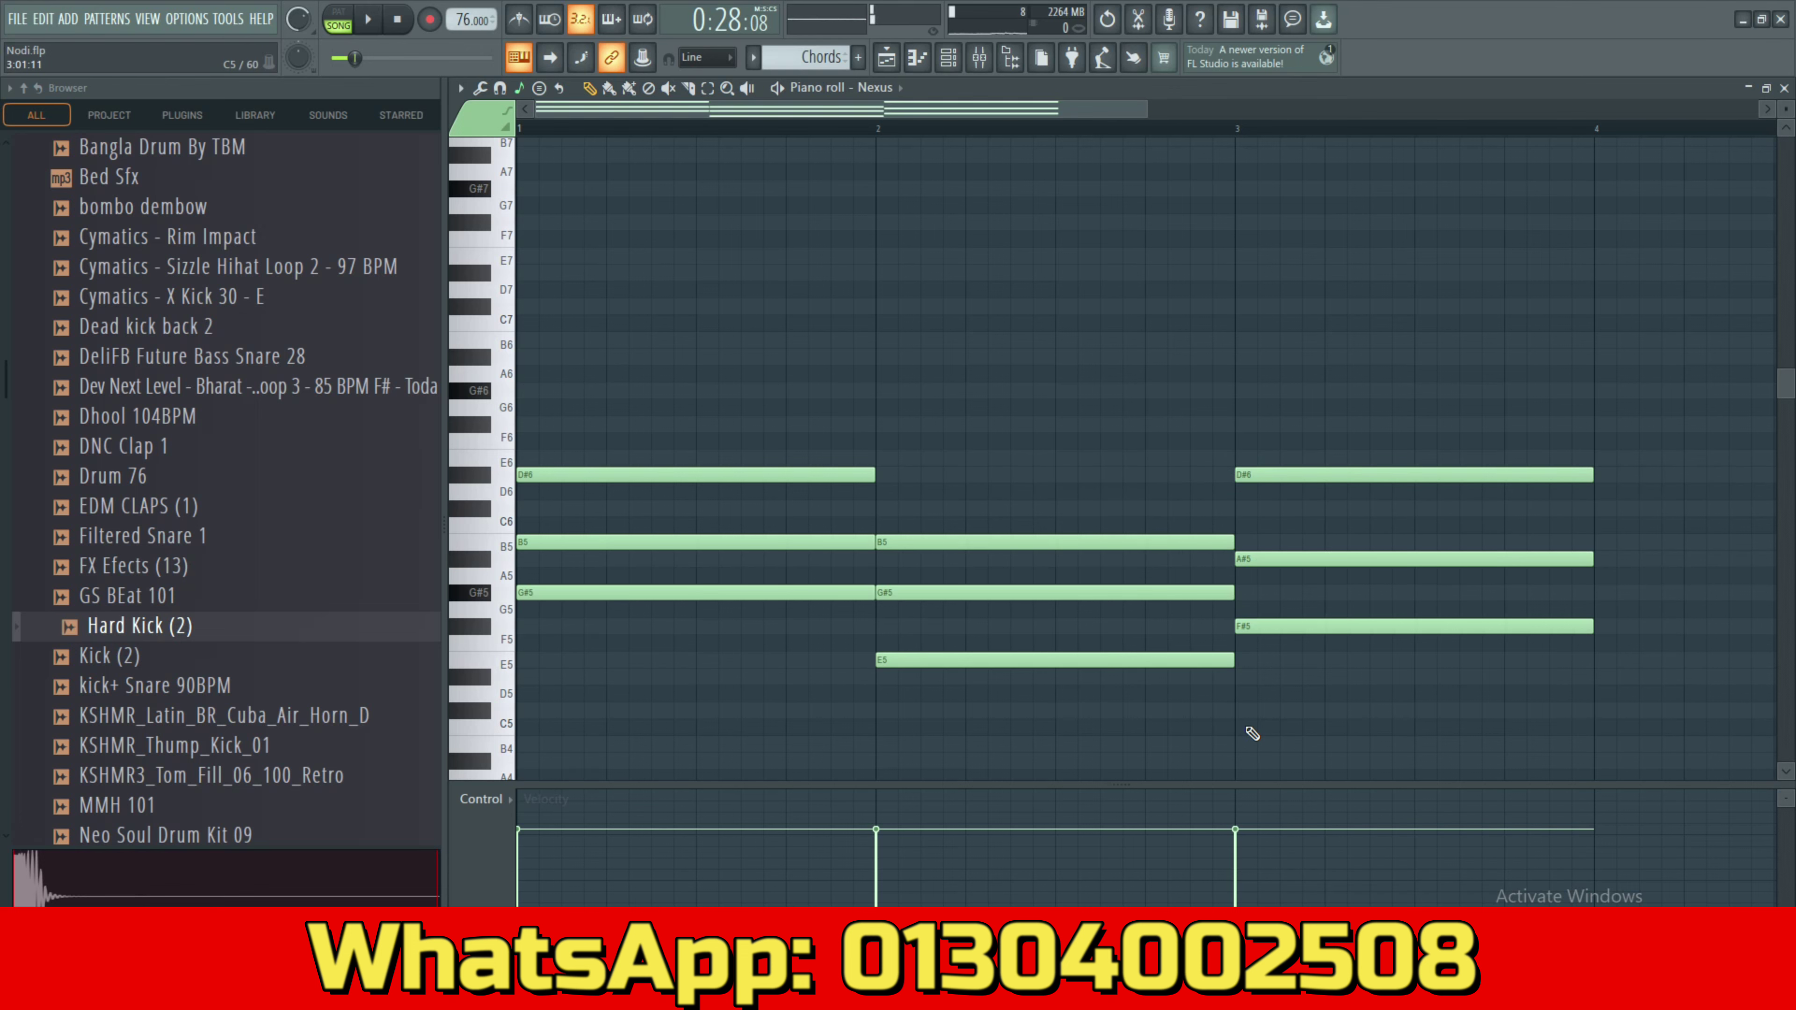
pyautogui.keyDown('ctrl'); pyautogui.scroll(-2, 1252, 735); pyautogui.keyUp('ctrl')
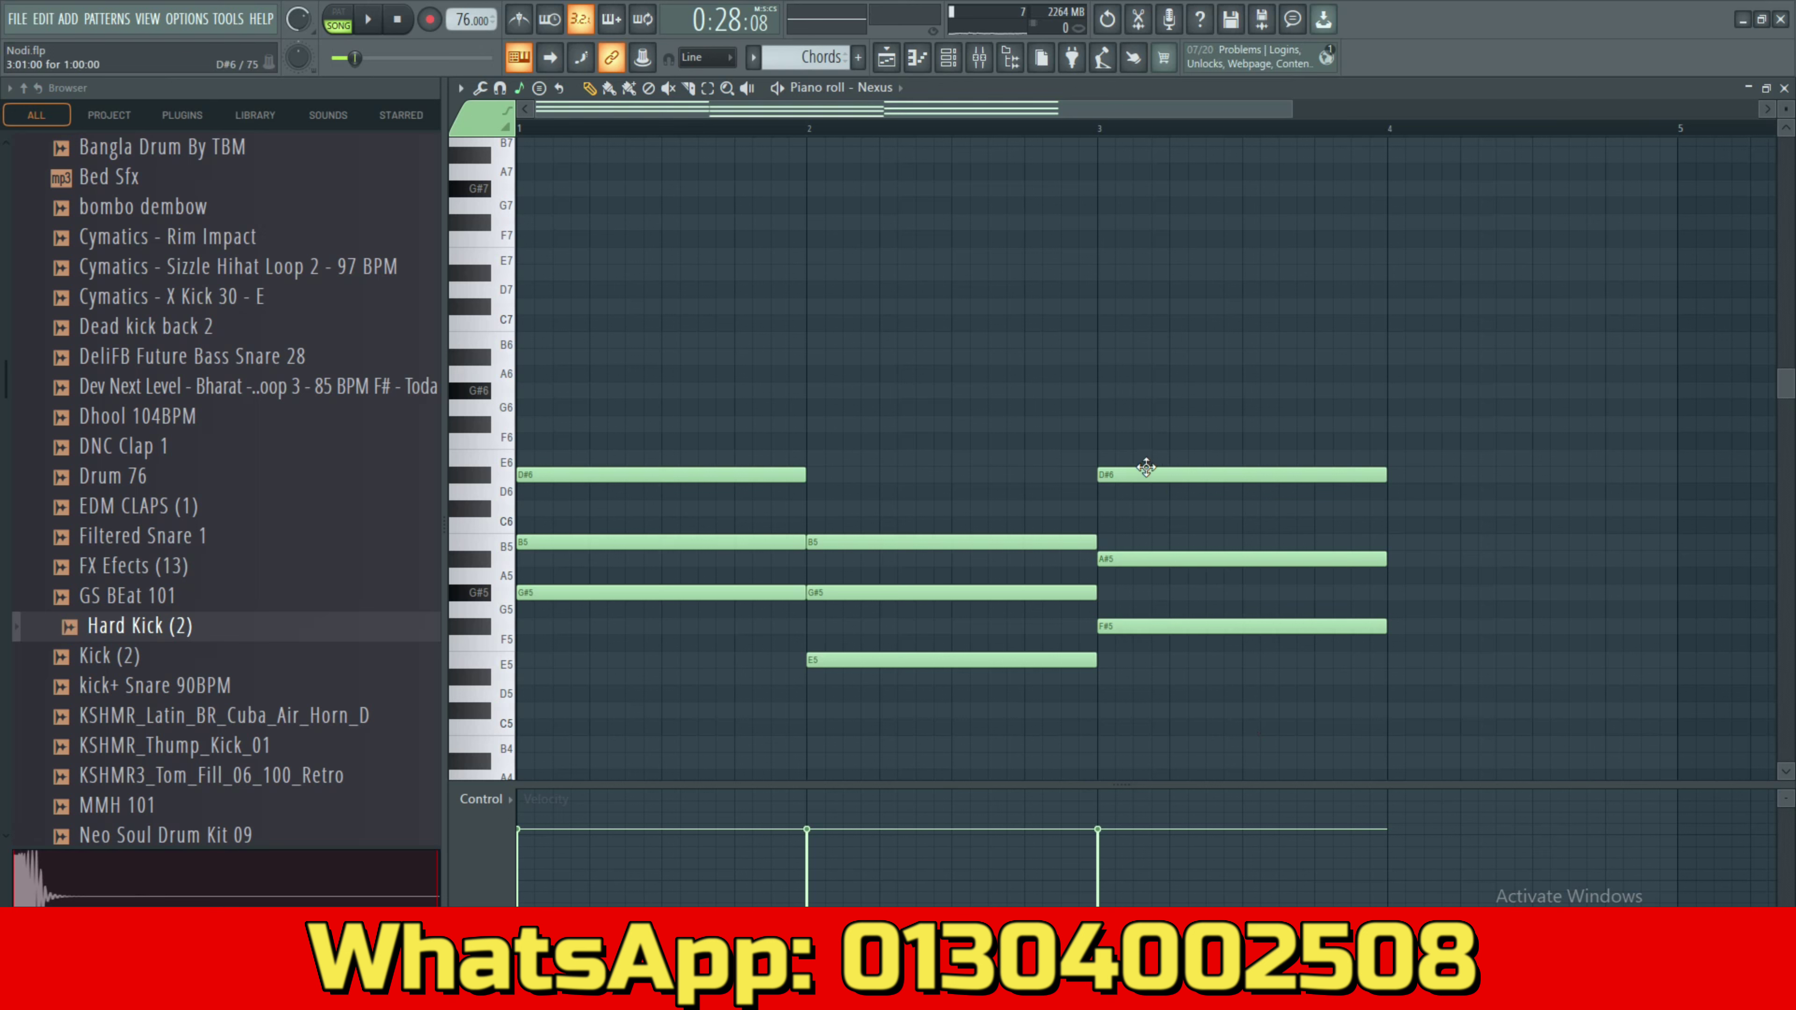
pyautogui.moveTo(1146, 468); pyautogui.dragTo(1147, 501)
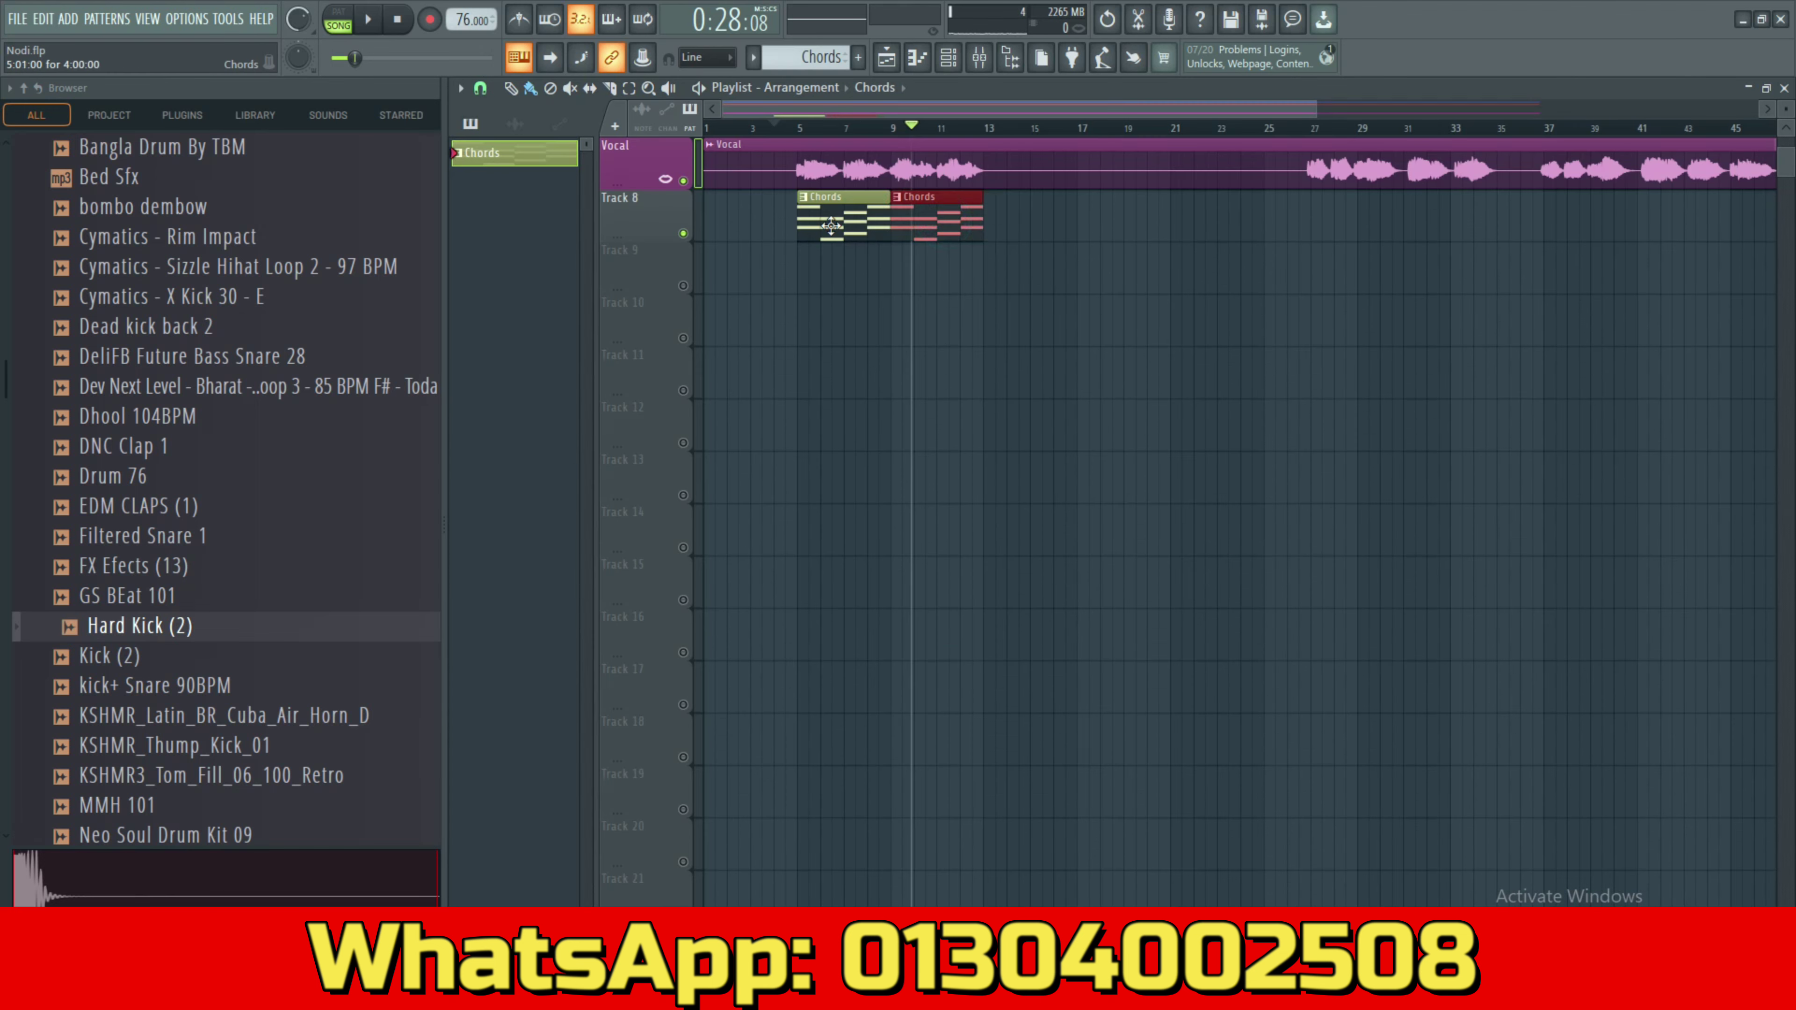
# Delete the Chords clip at bar 5 on Track 8 and put a copy of the bar 9 clip in its place.
pyautogui.rightClick(821, 224)
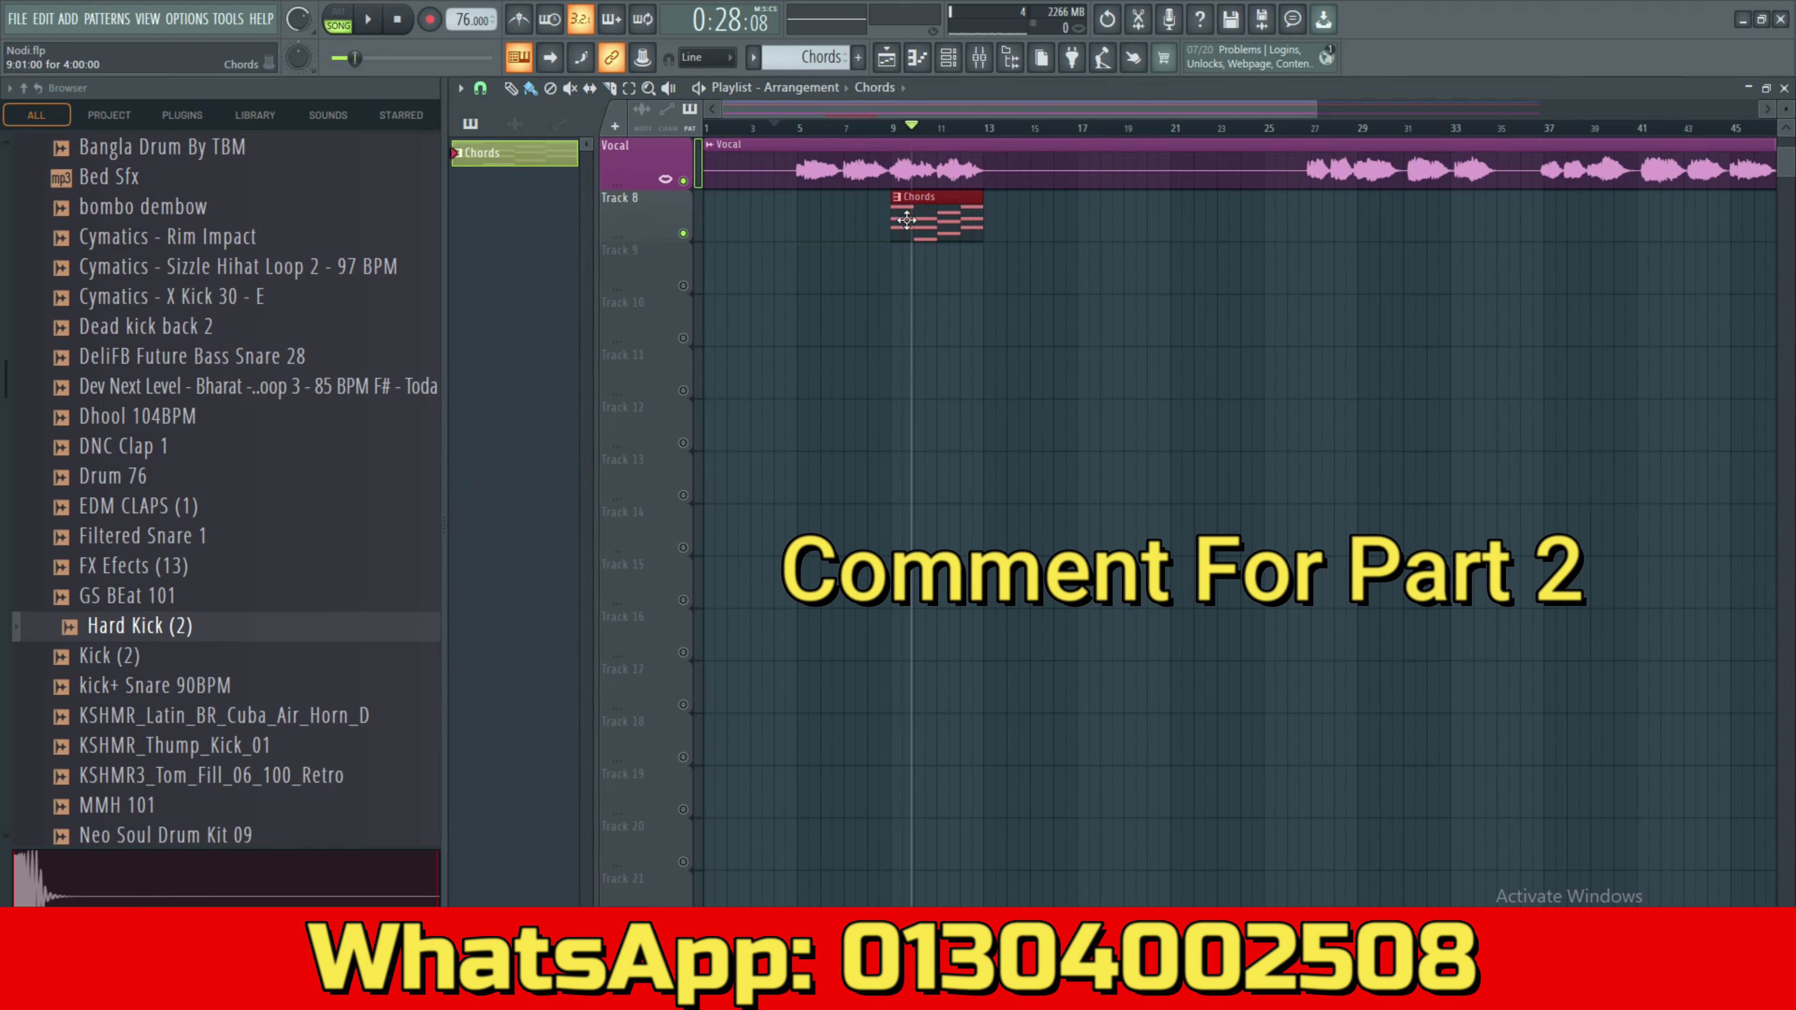
pyautogui.doubleClick(906, 221)
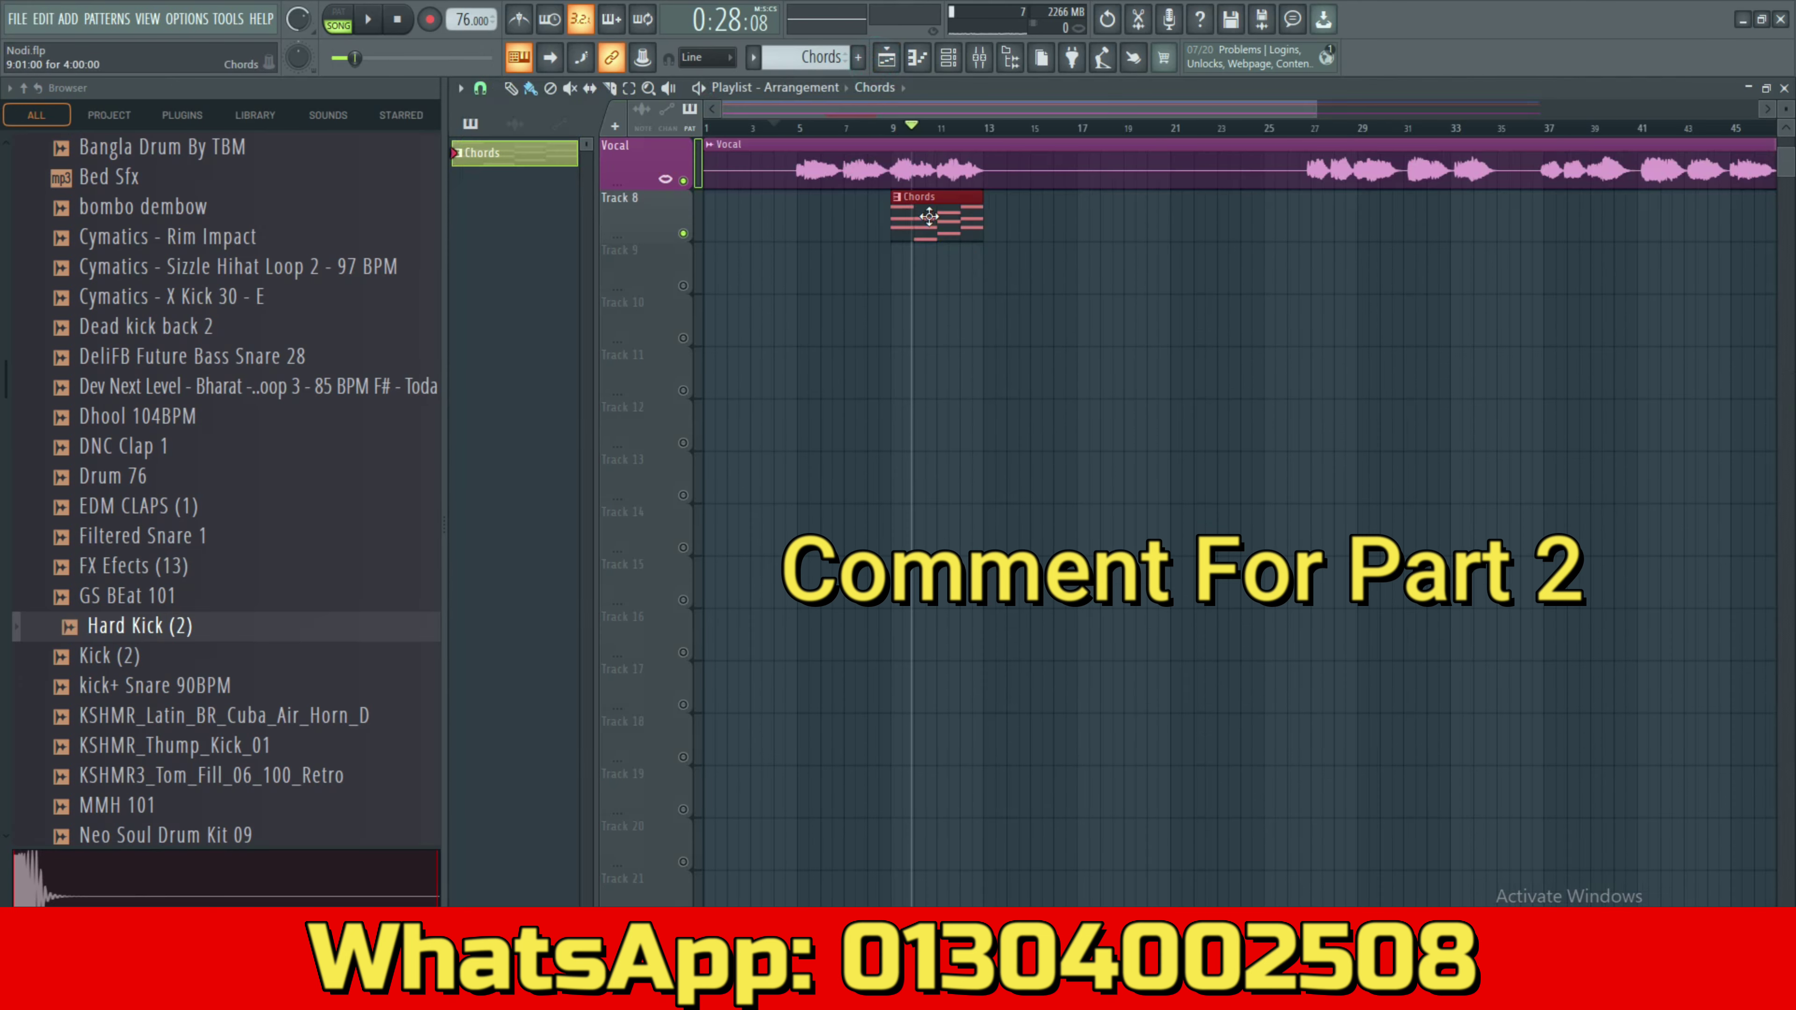
pyautogui.moveTo(935, 220); pyautogui.dragTo(835, 222)
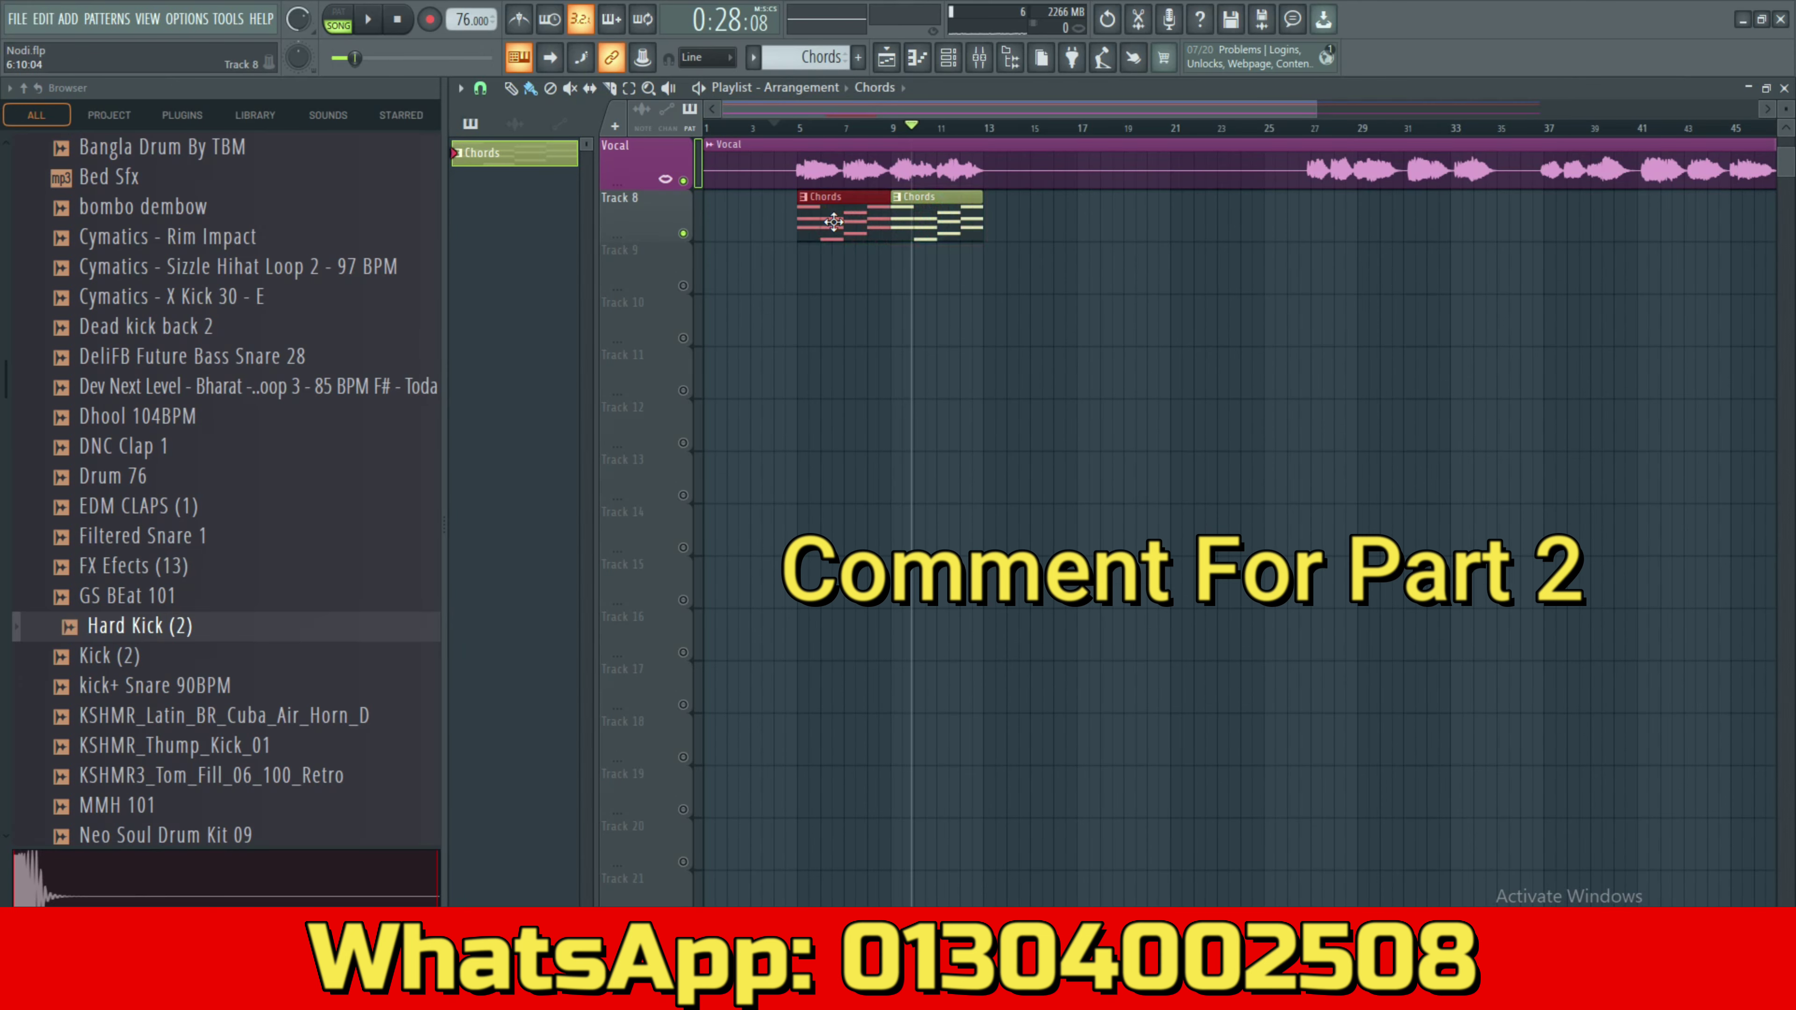
# Play the arrangement from bar 5 to hear the chords with the vocals, then stop playback.
pyautogui.click(797, 128)
pyautogui.scroll(3, 814, 415)
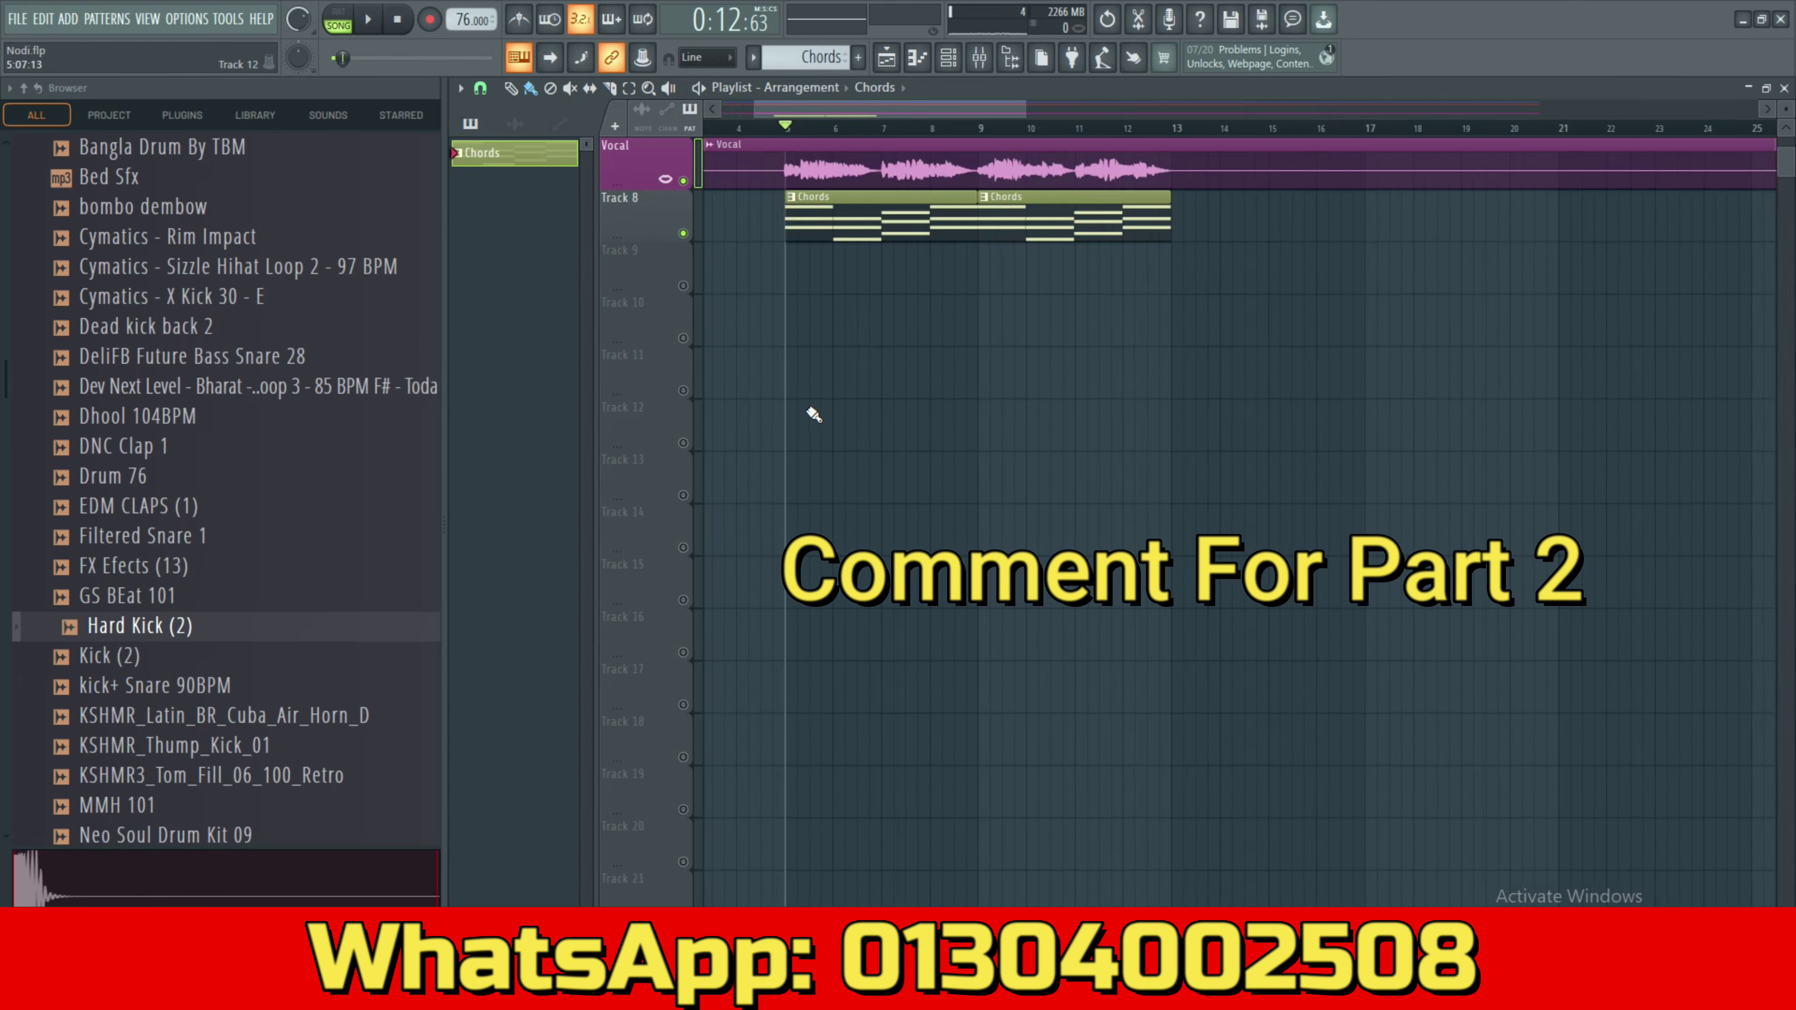
pyautogui.press('space')
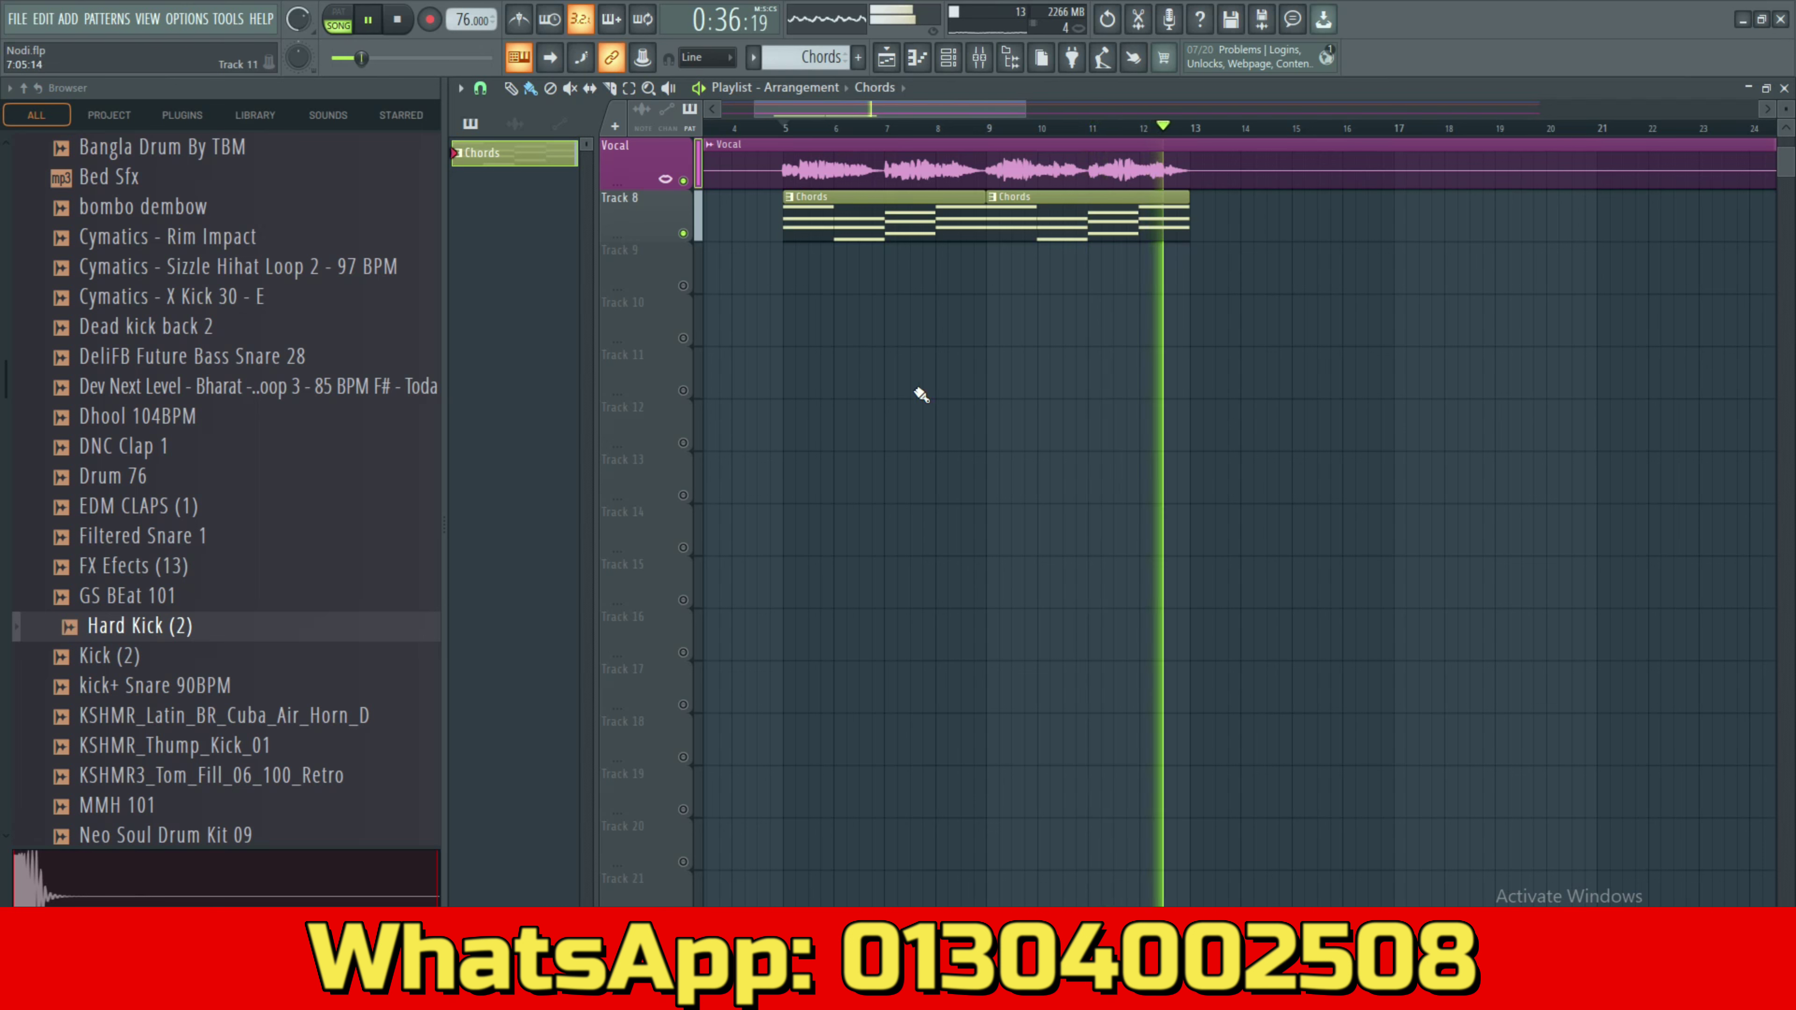
pyautogui.press('space')
# Add another Chords clip at bar 1 on Track 8, ahead of the clips at bars 5 and 9.
pyautogui.scroll(4, 987, 389)
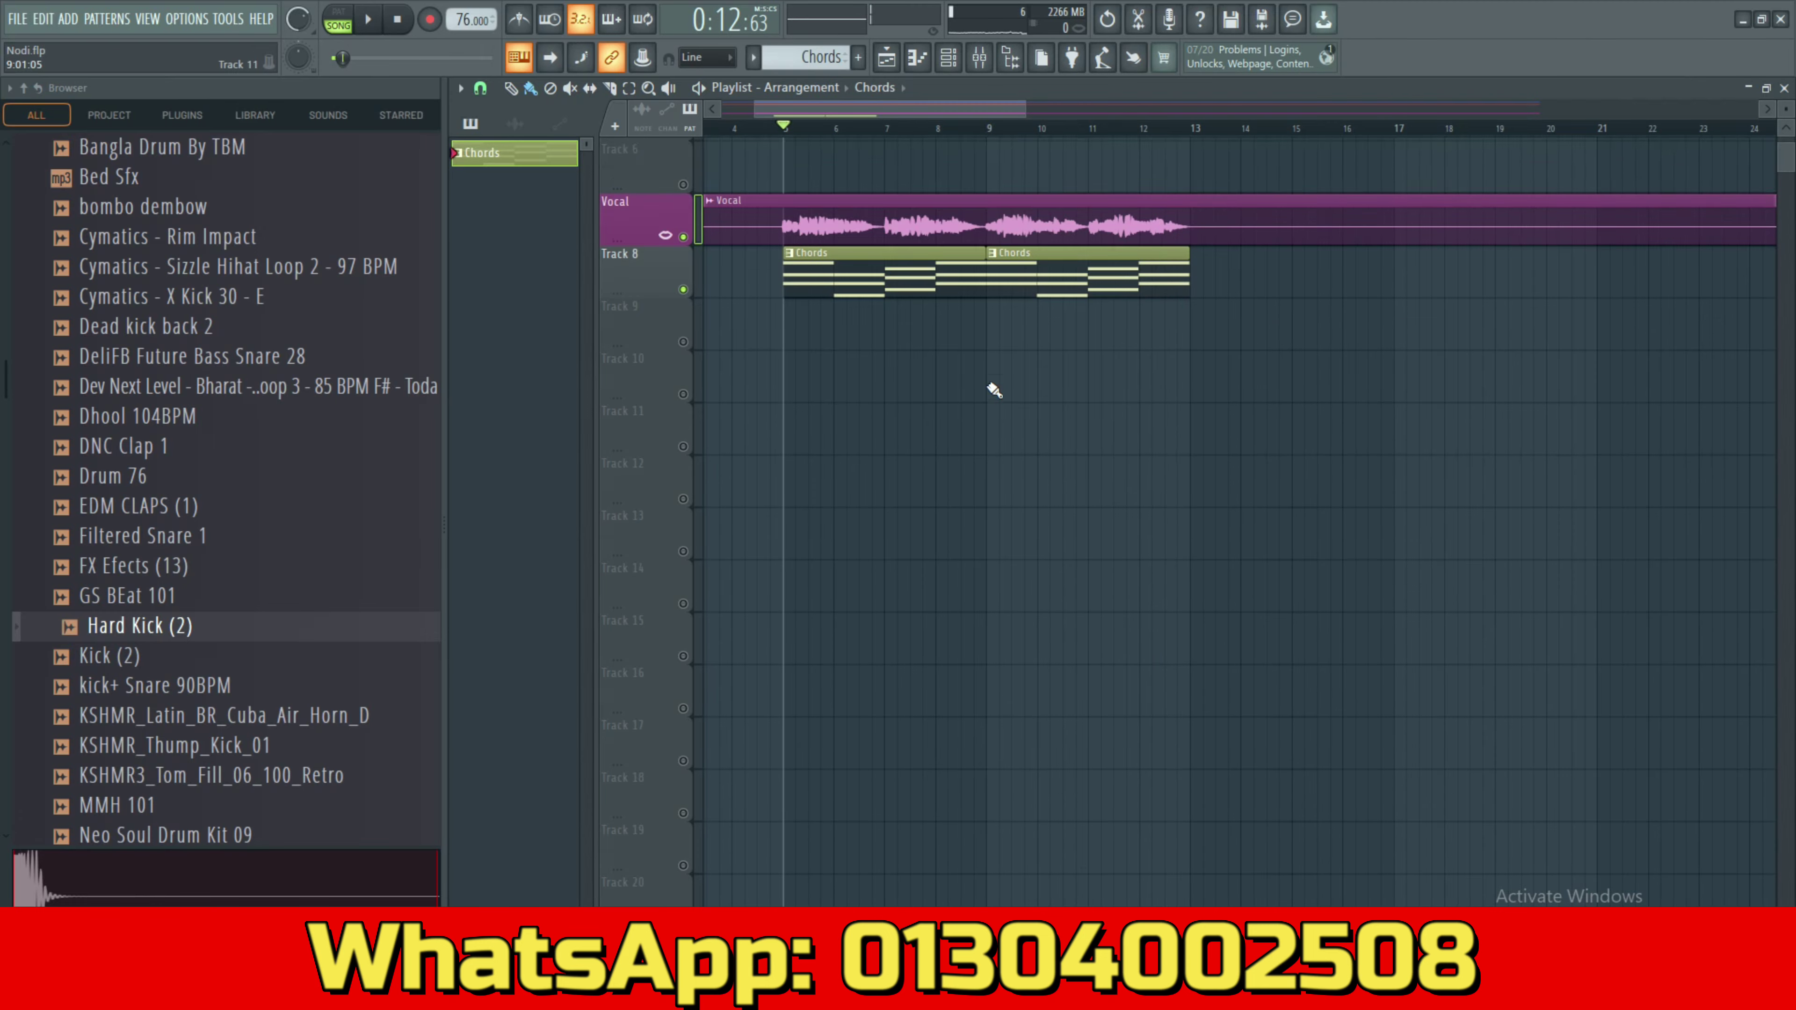
pyautogui.scroll(-3, 978, 468)
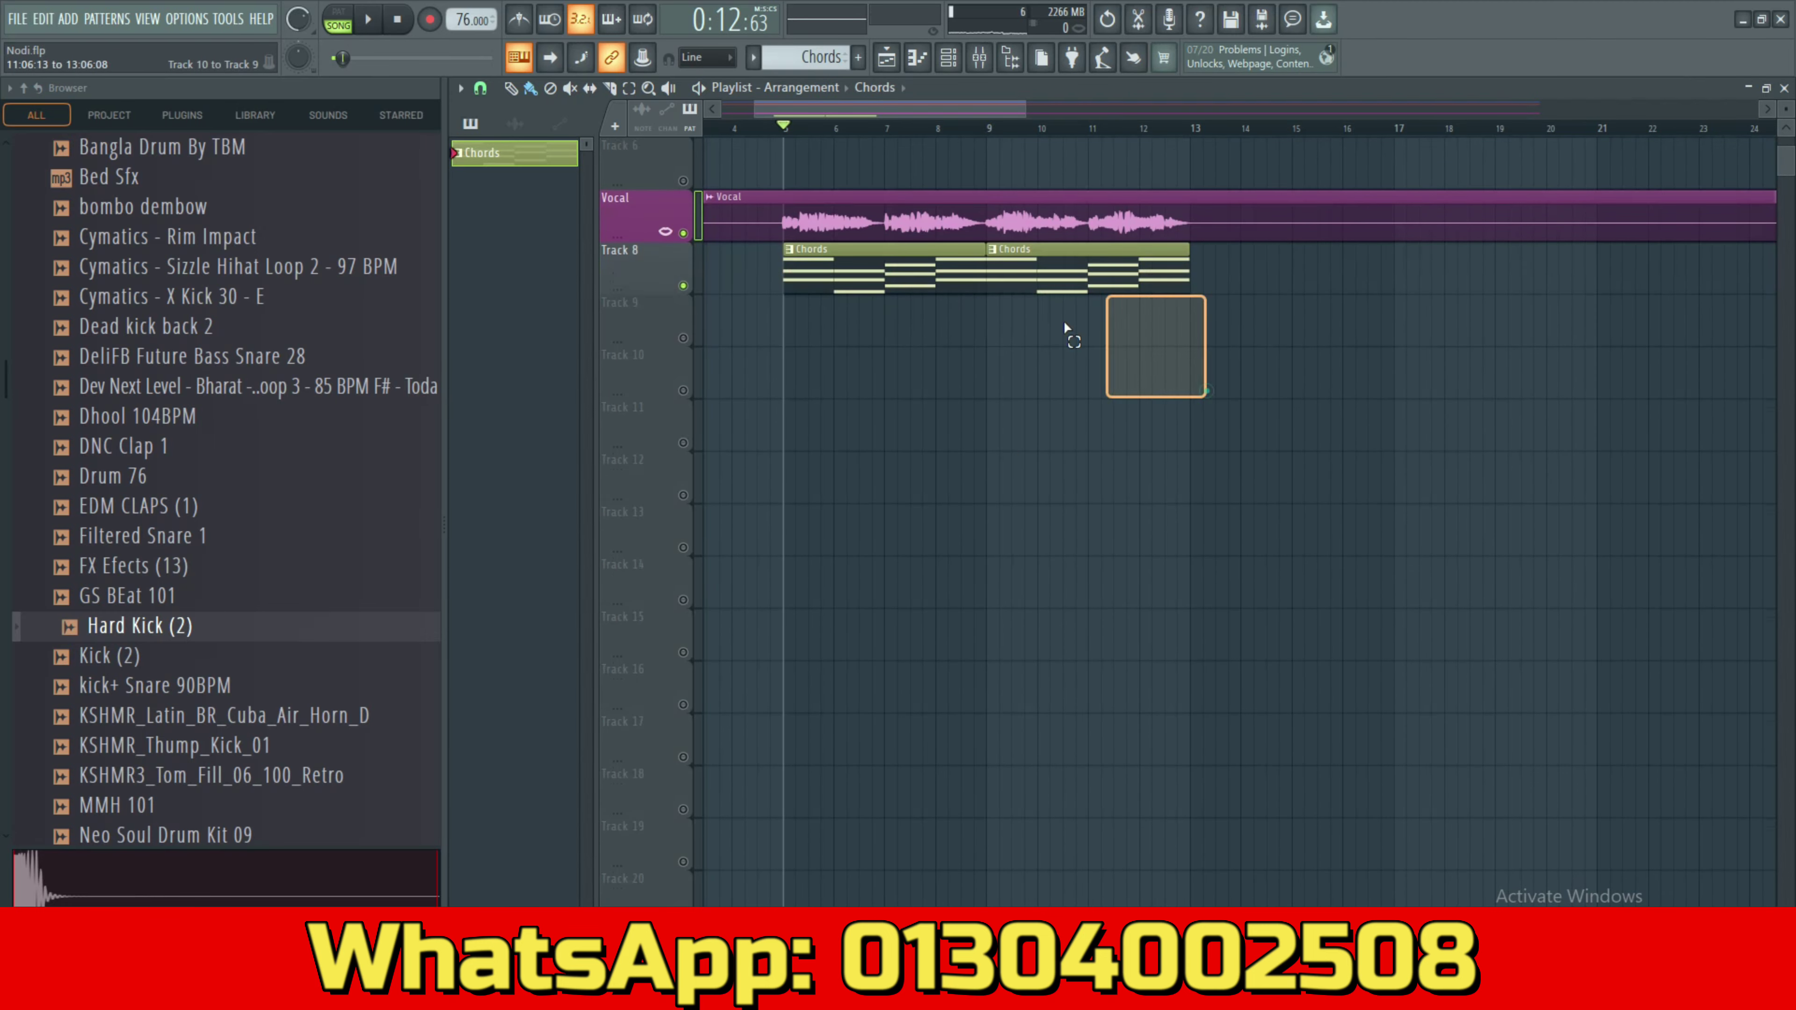
pyautogui.moveTo(1211, 384); pyautogui.dragTo(582, 269)
pyautogui.click(937, 429)
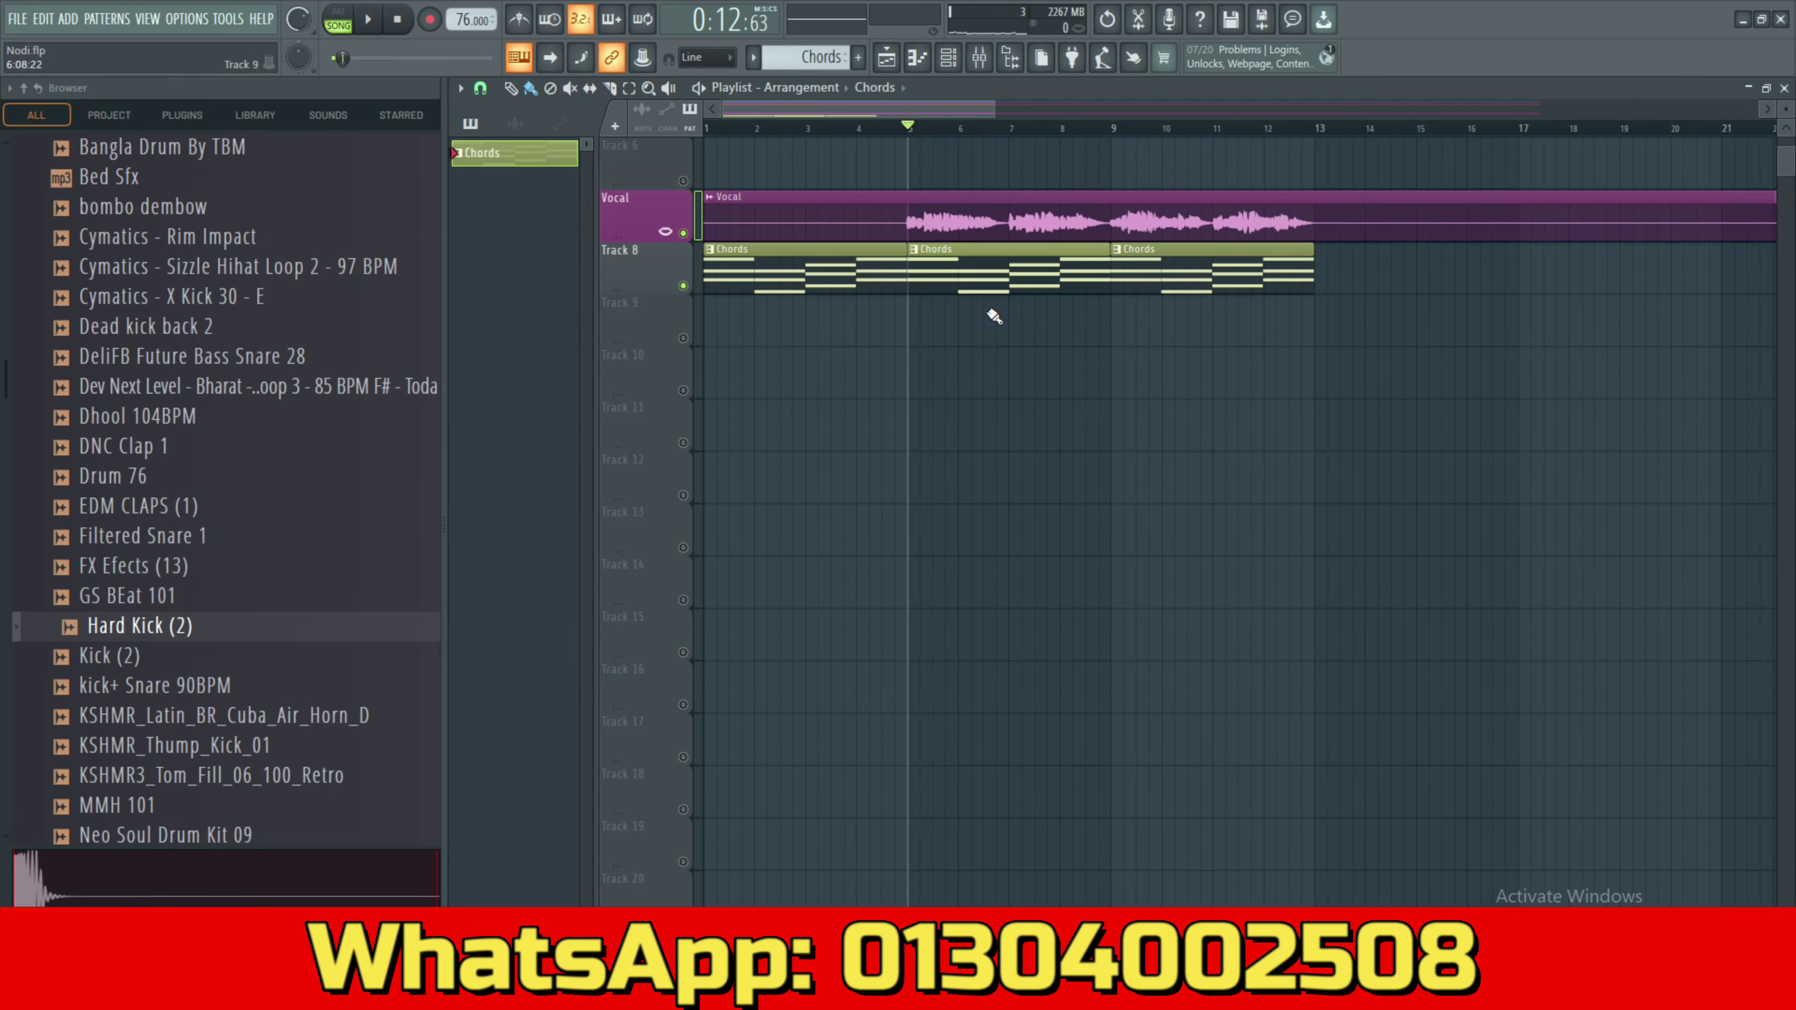
pyautogui.scroll(3, 1002, 401)
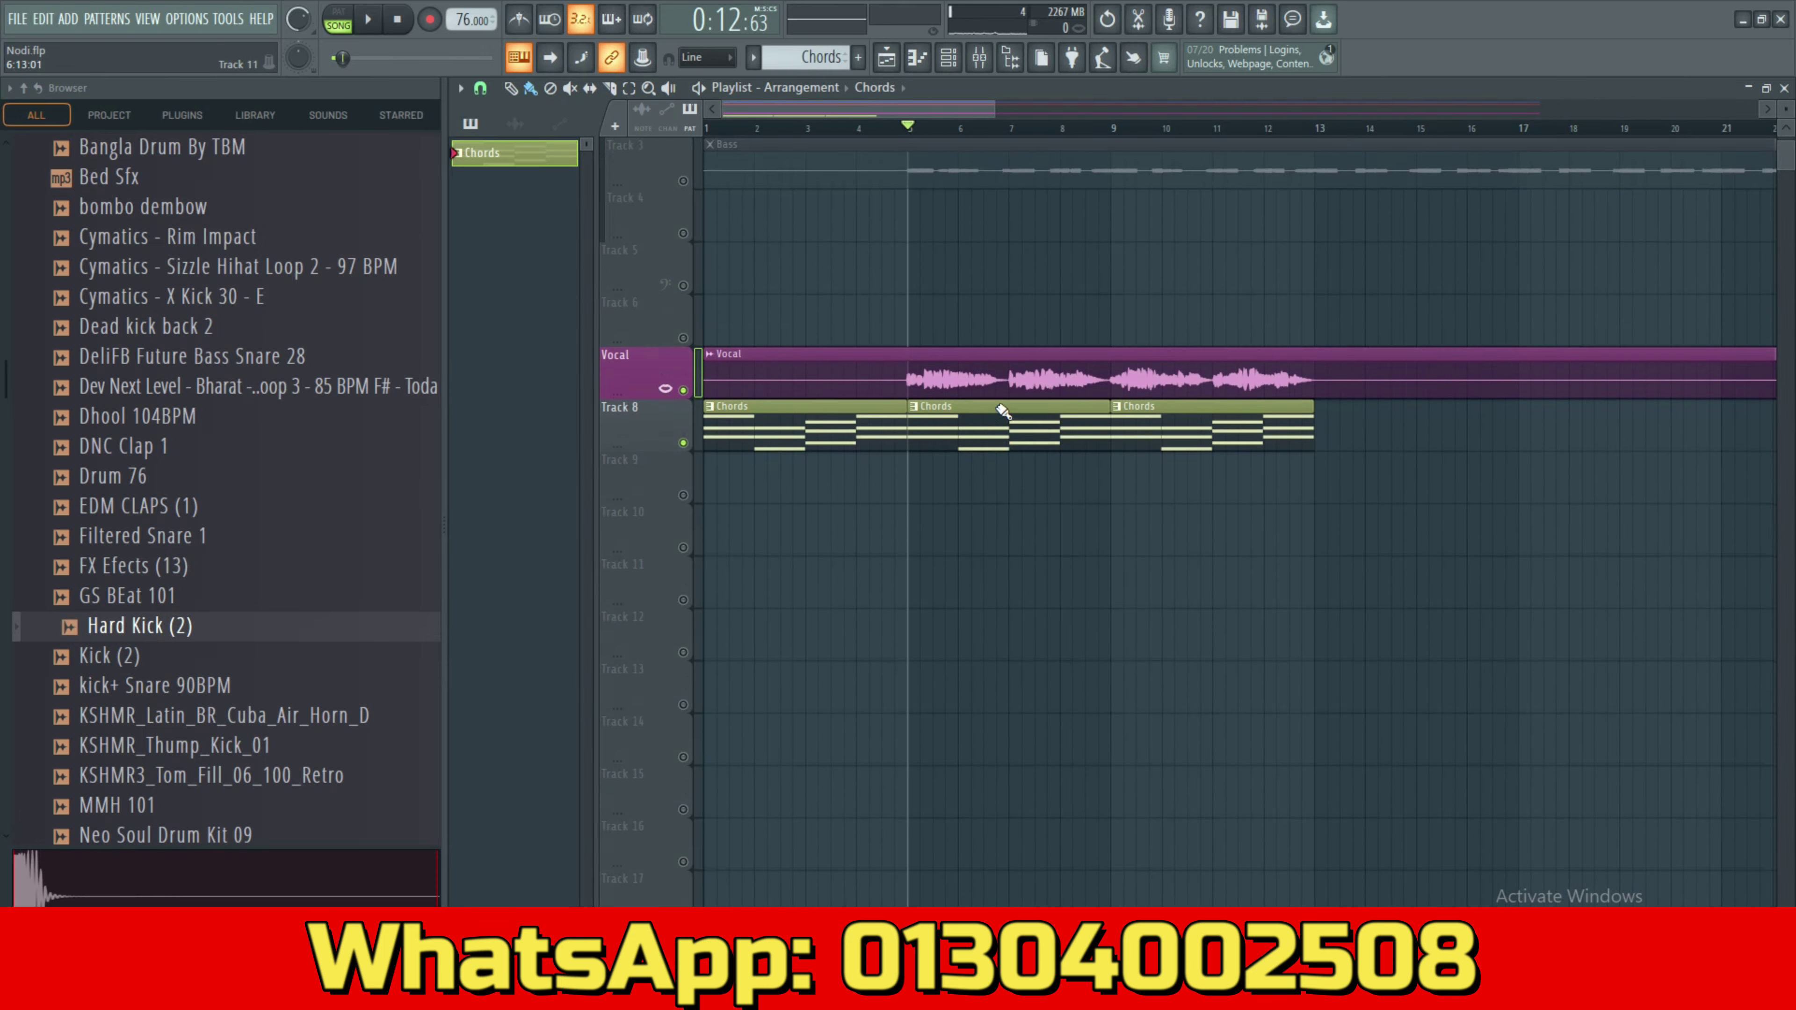
pyautogui.scroll(-2, 999, 514)
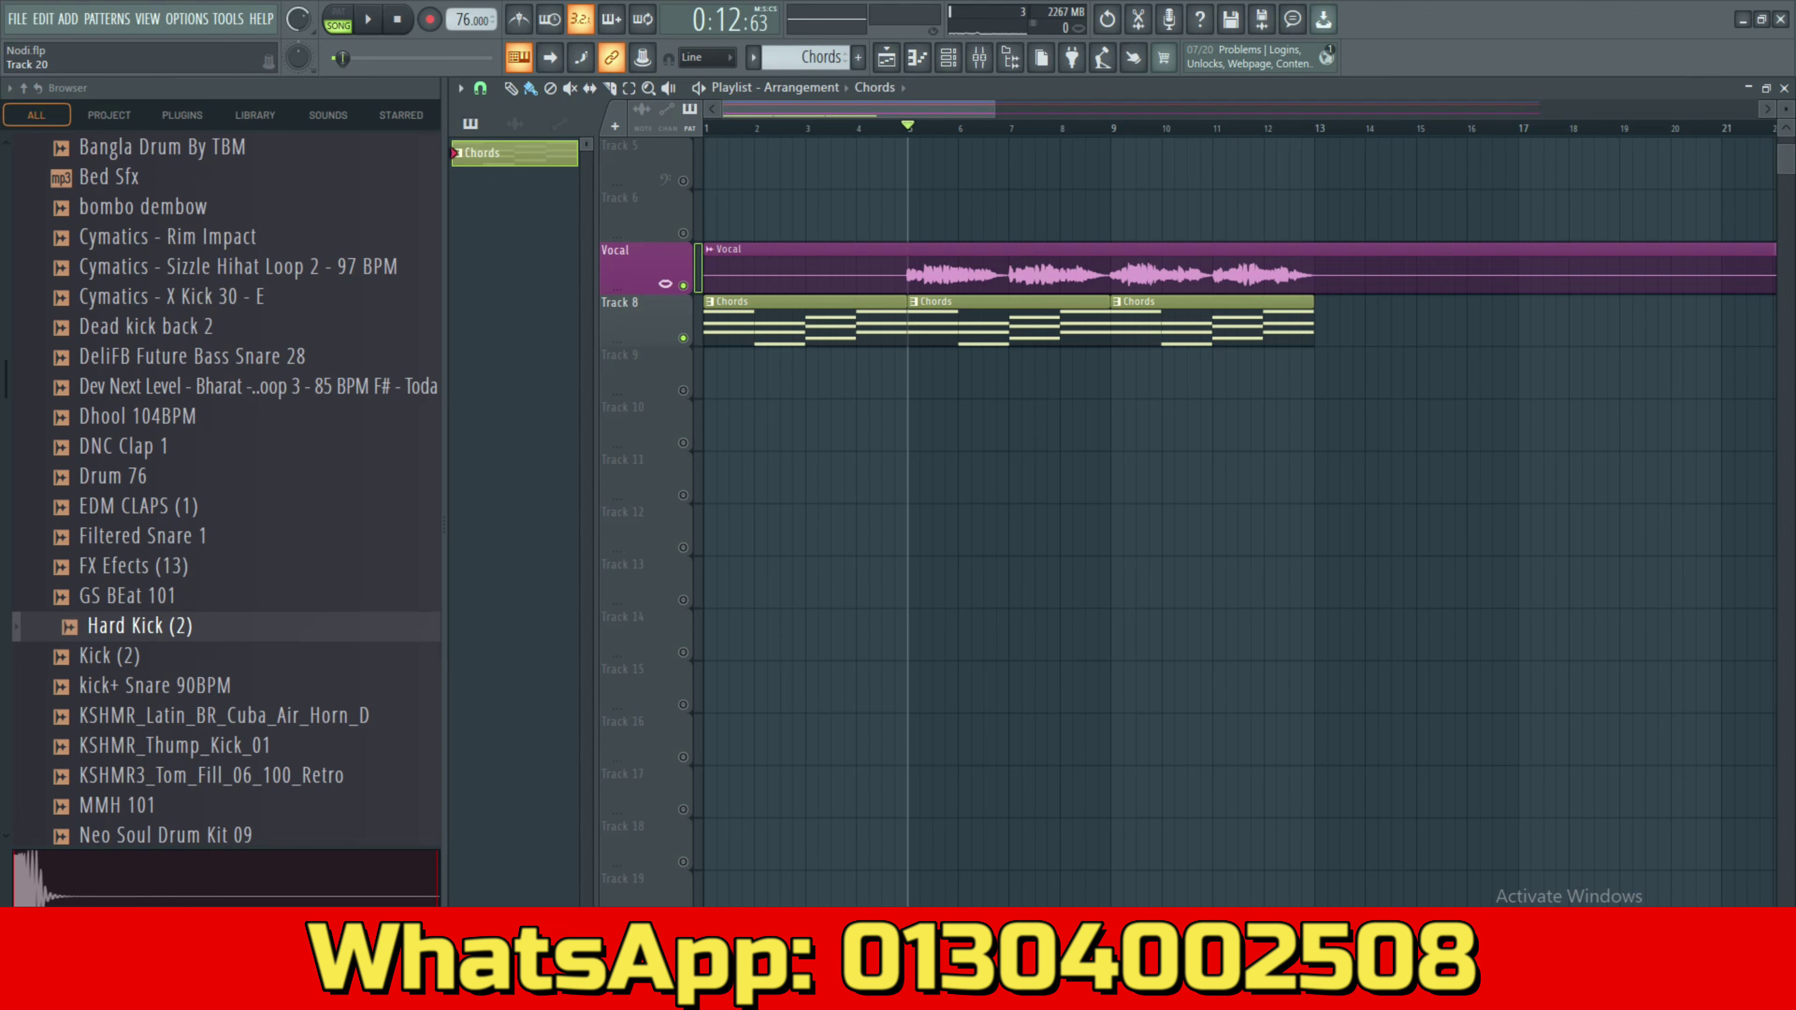
# Switch to the YouTube tab in the browser, listen to the Nodi video from 0:38 and from about one minute, and pause it.
pyautogui.moveTo(568, 993)
pyautogui.click(568, 912)
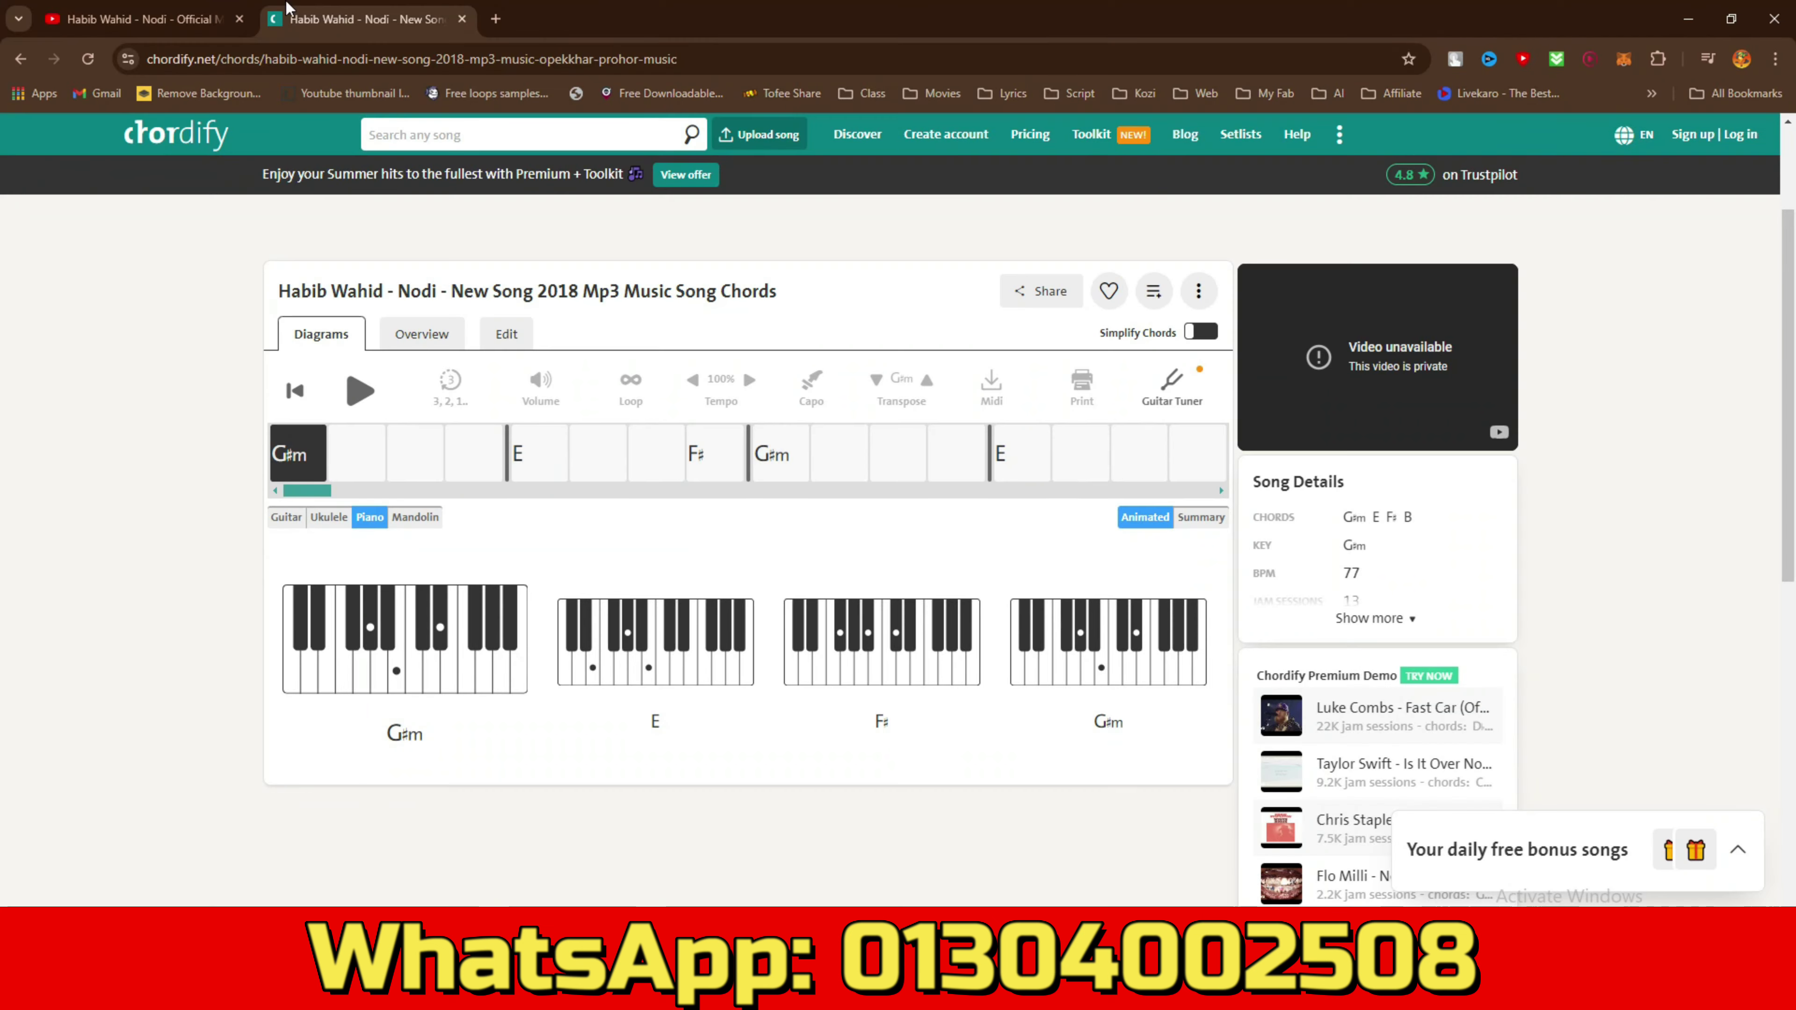
pyautogui.click(205, 25)
pyautogui.click(333, 341)
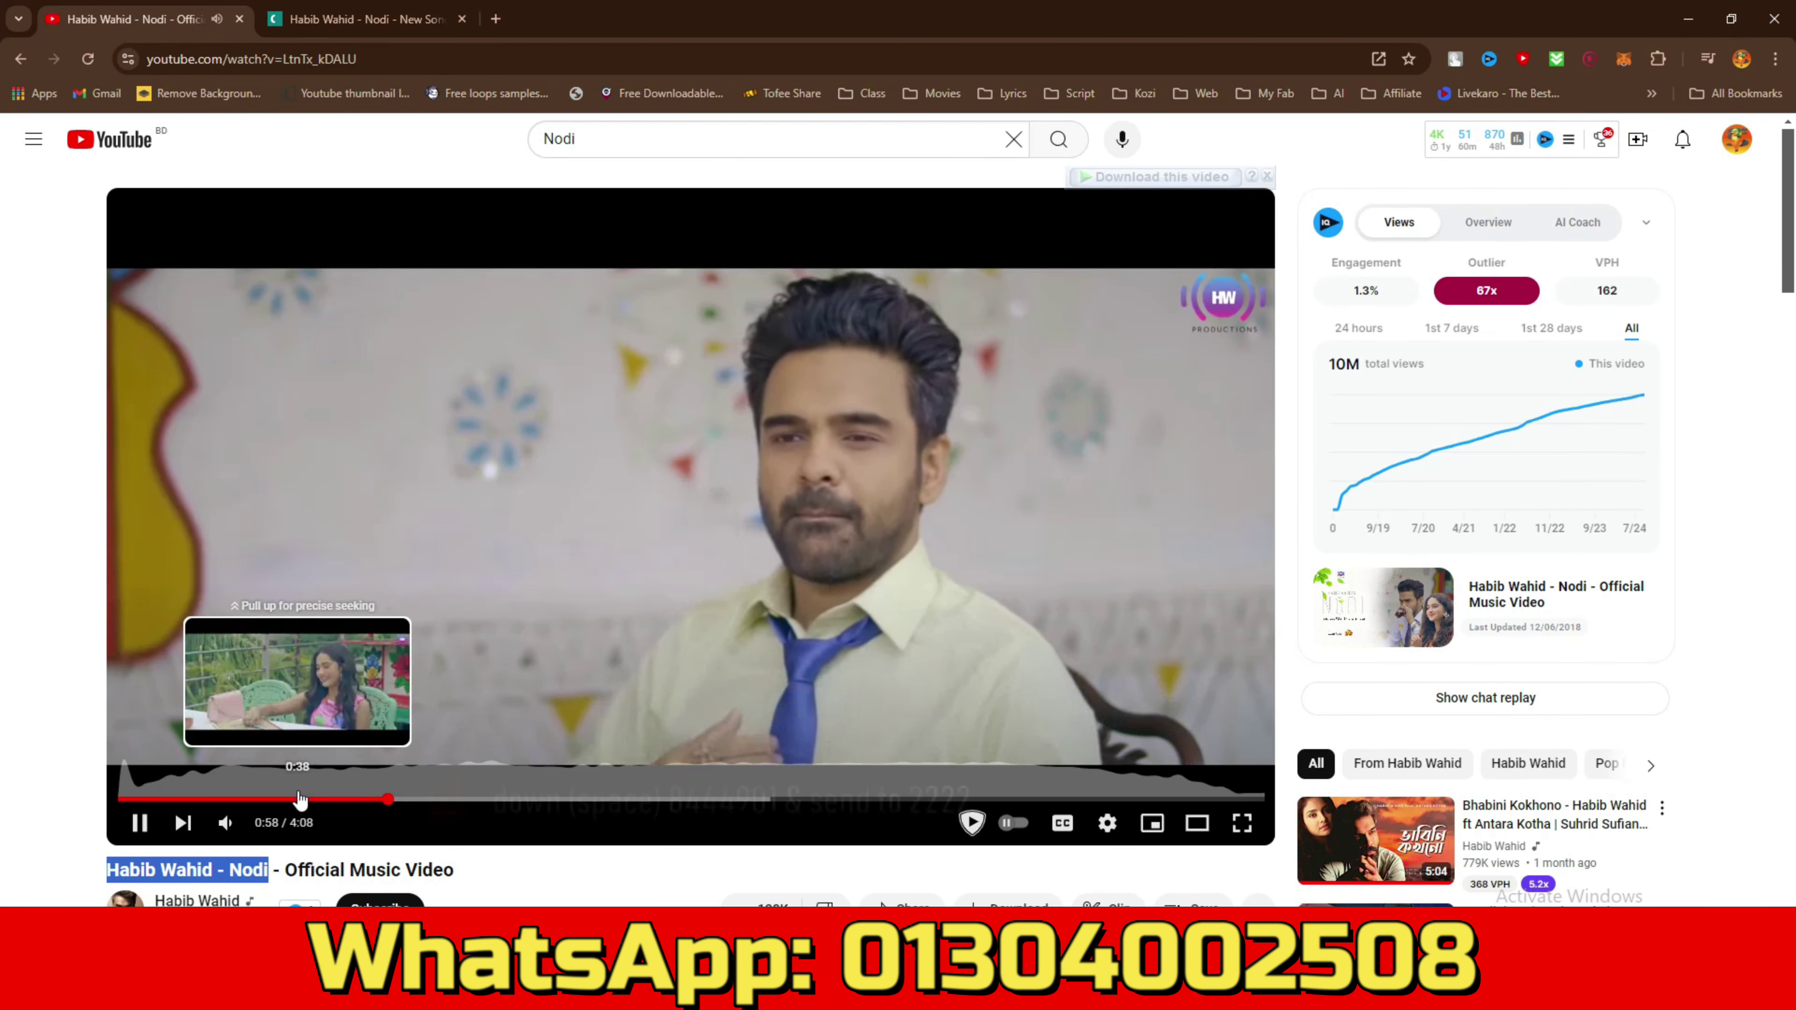
pyautogui.click(300, 798)
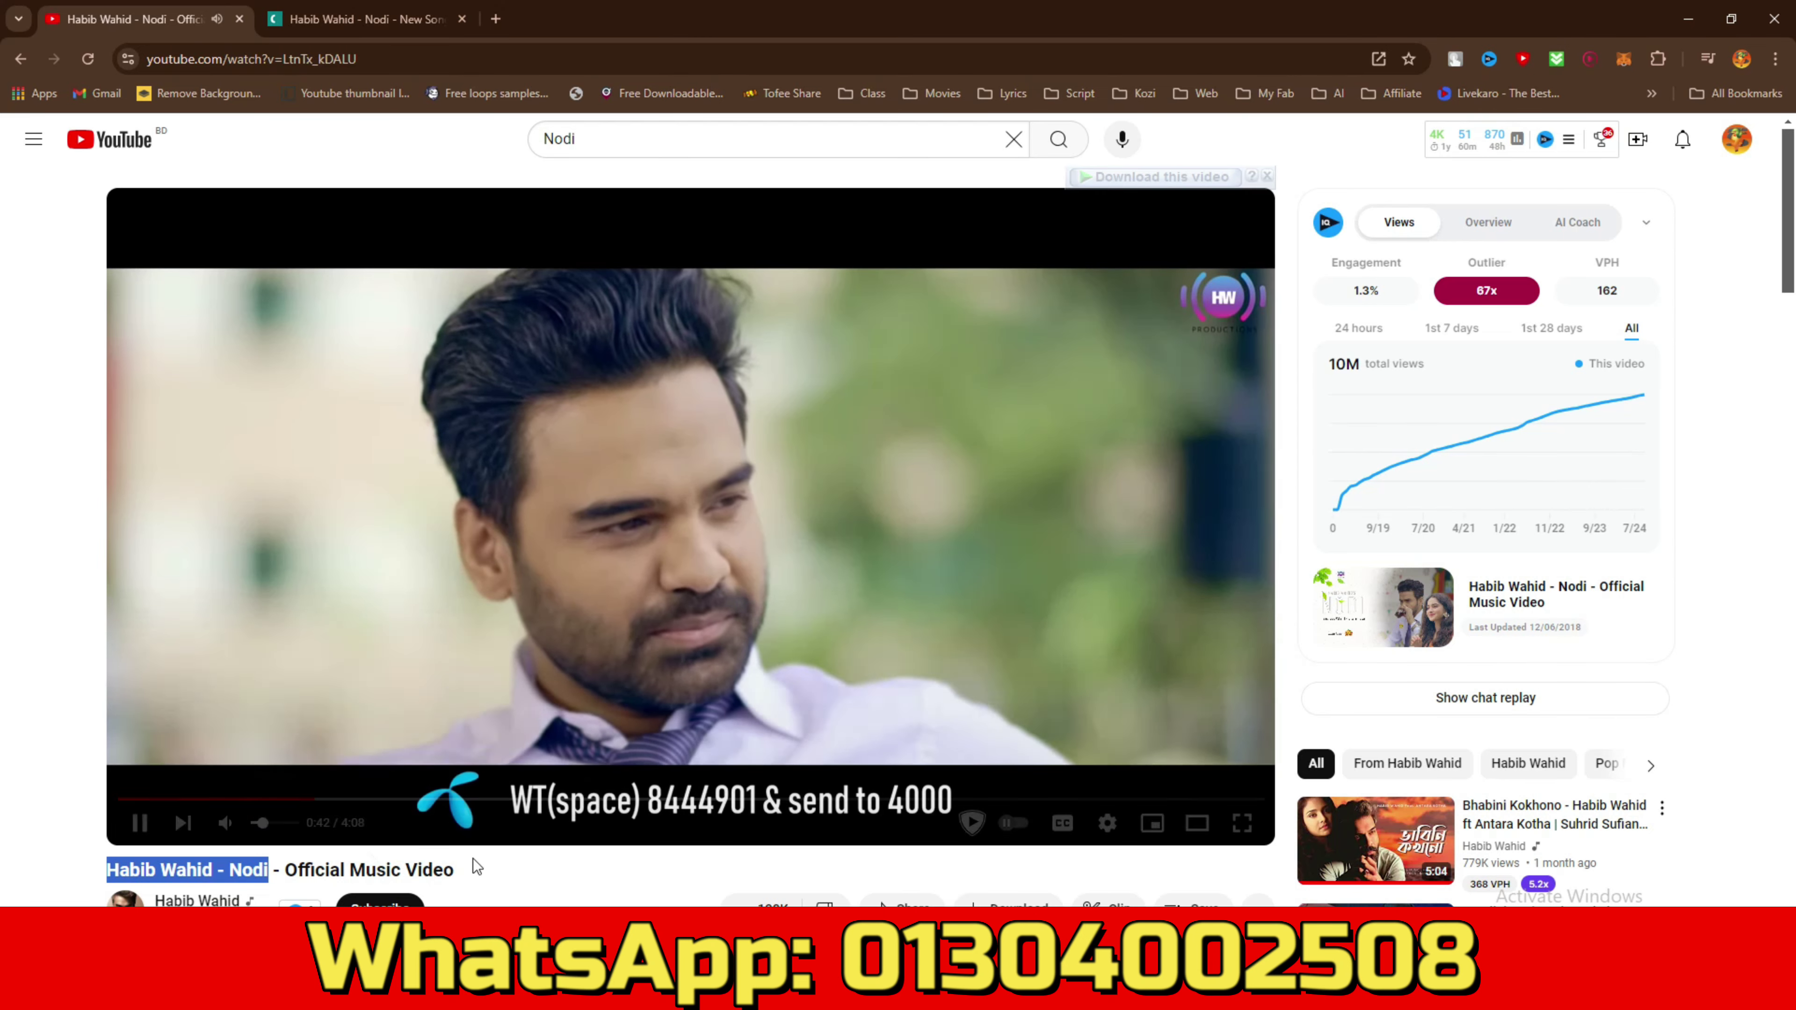
pyautogui.click(515, 866)
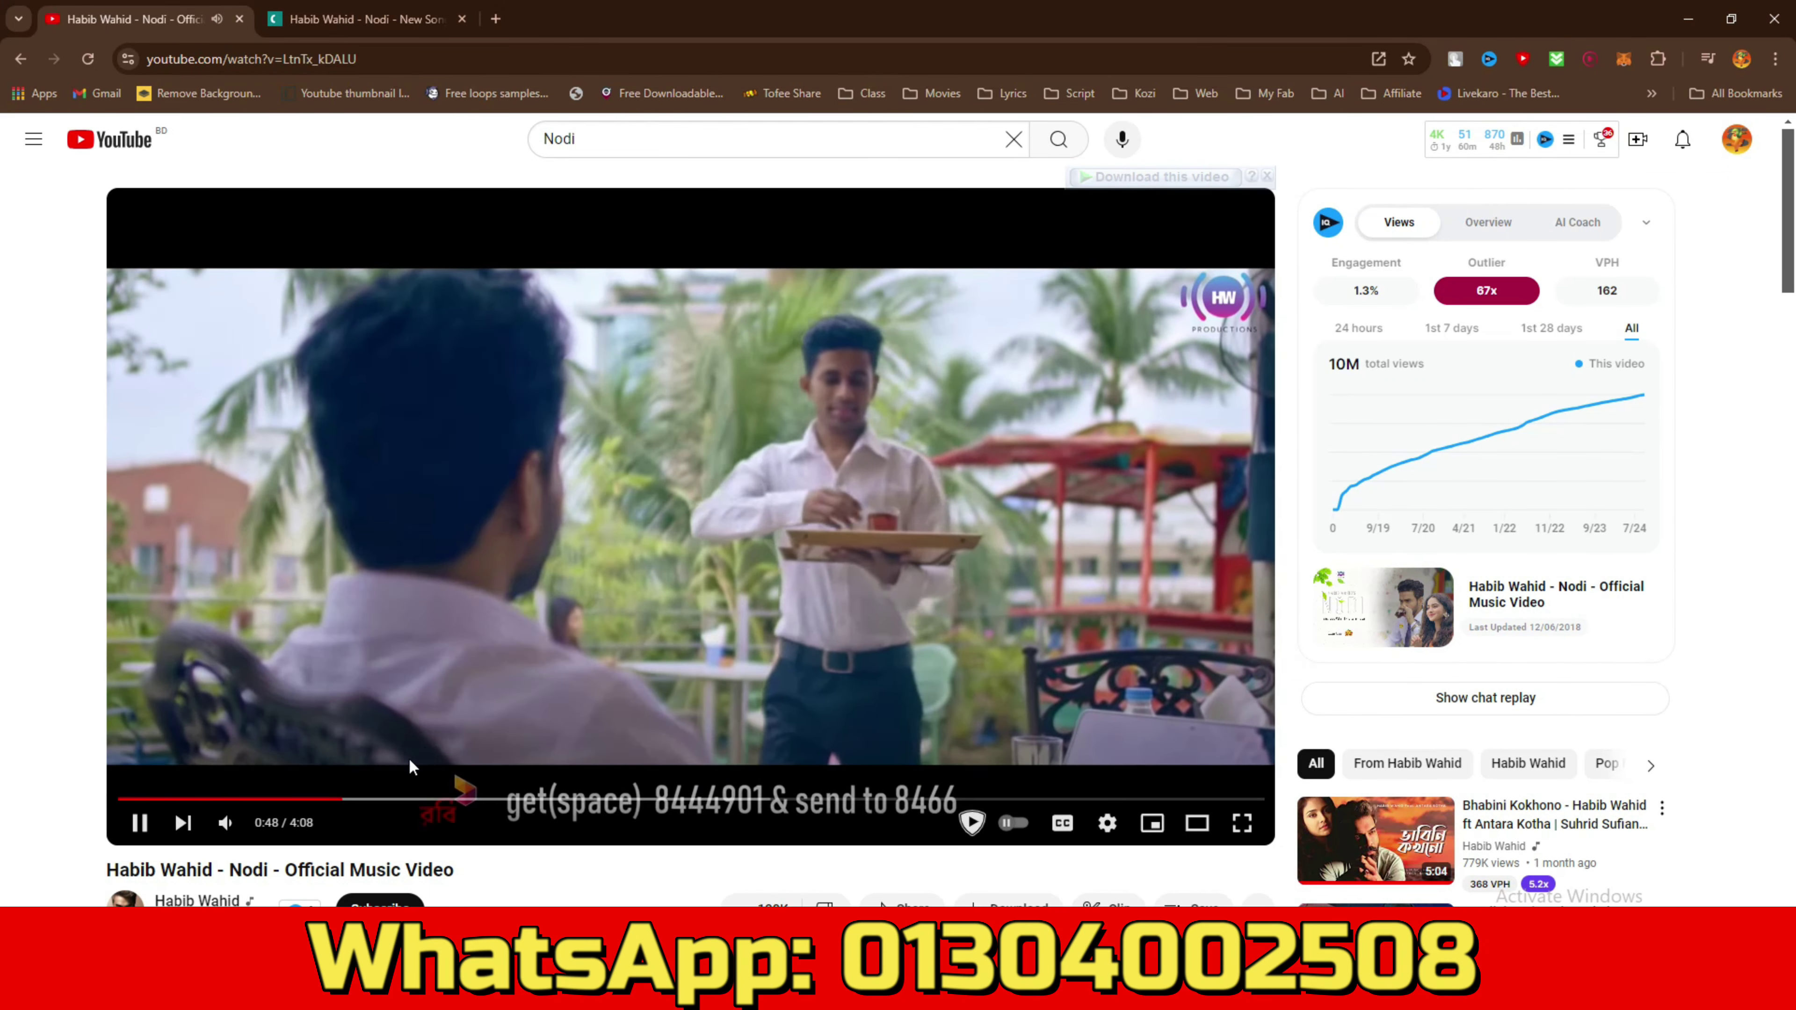
pyautogui.click(405, 798)
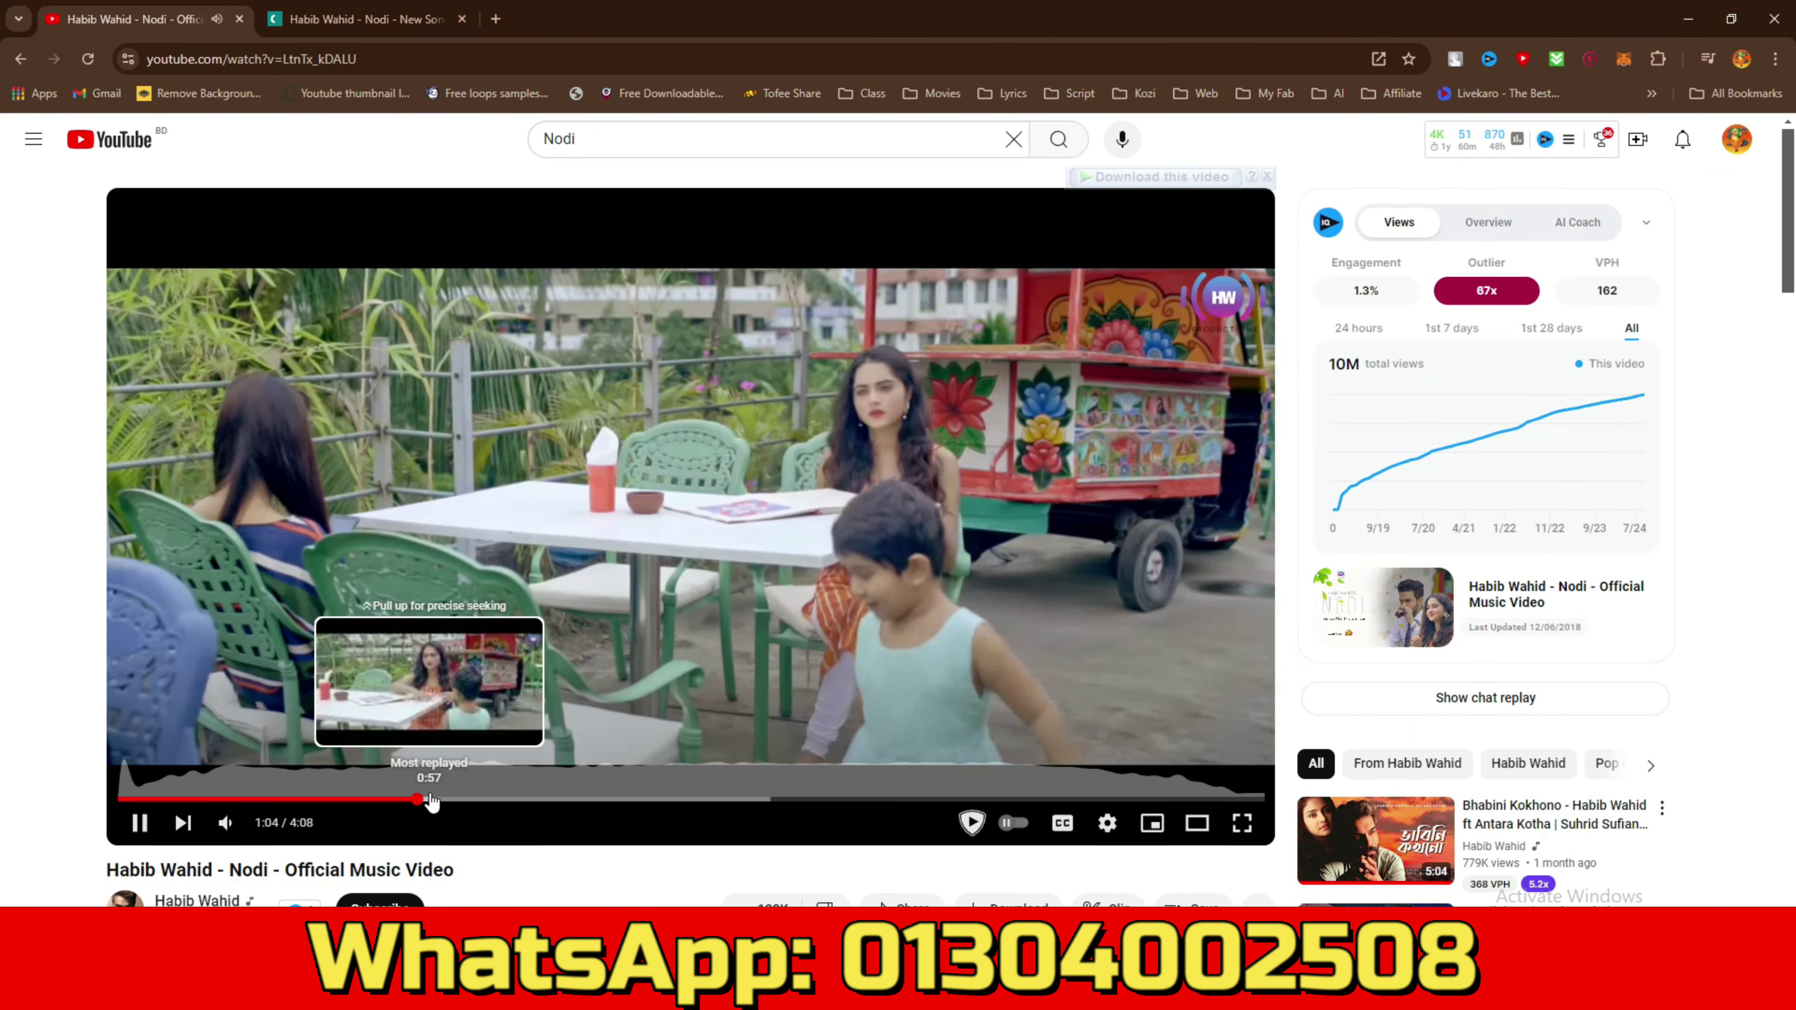
pyautogui.click(139, 824)
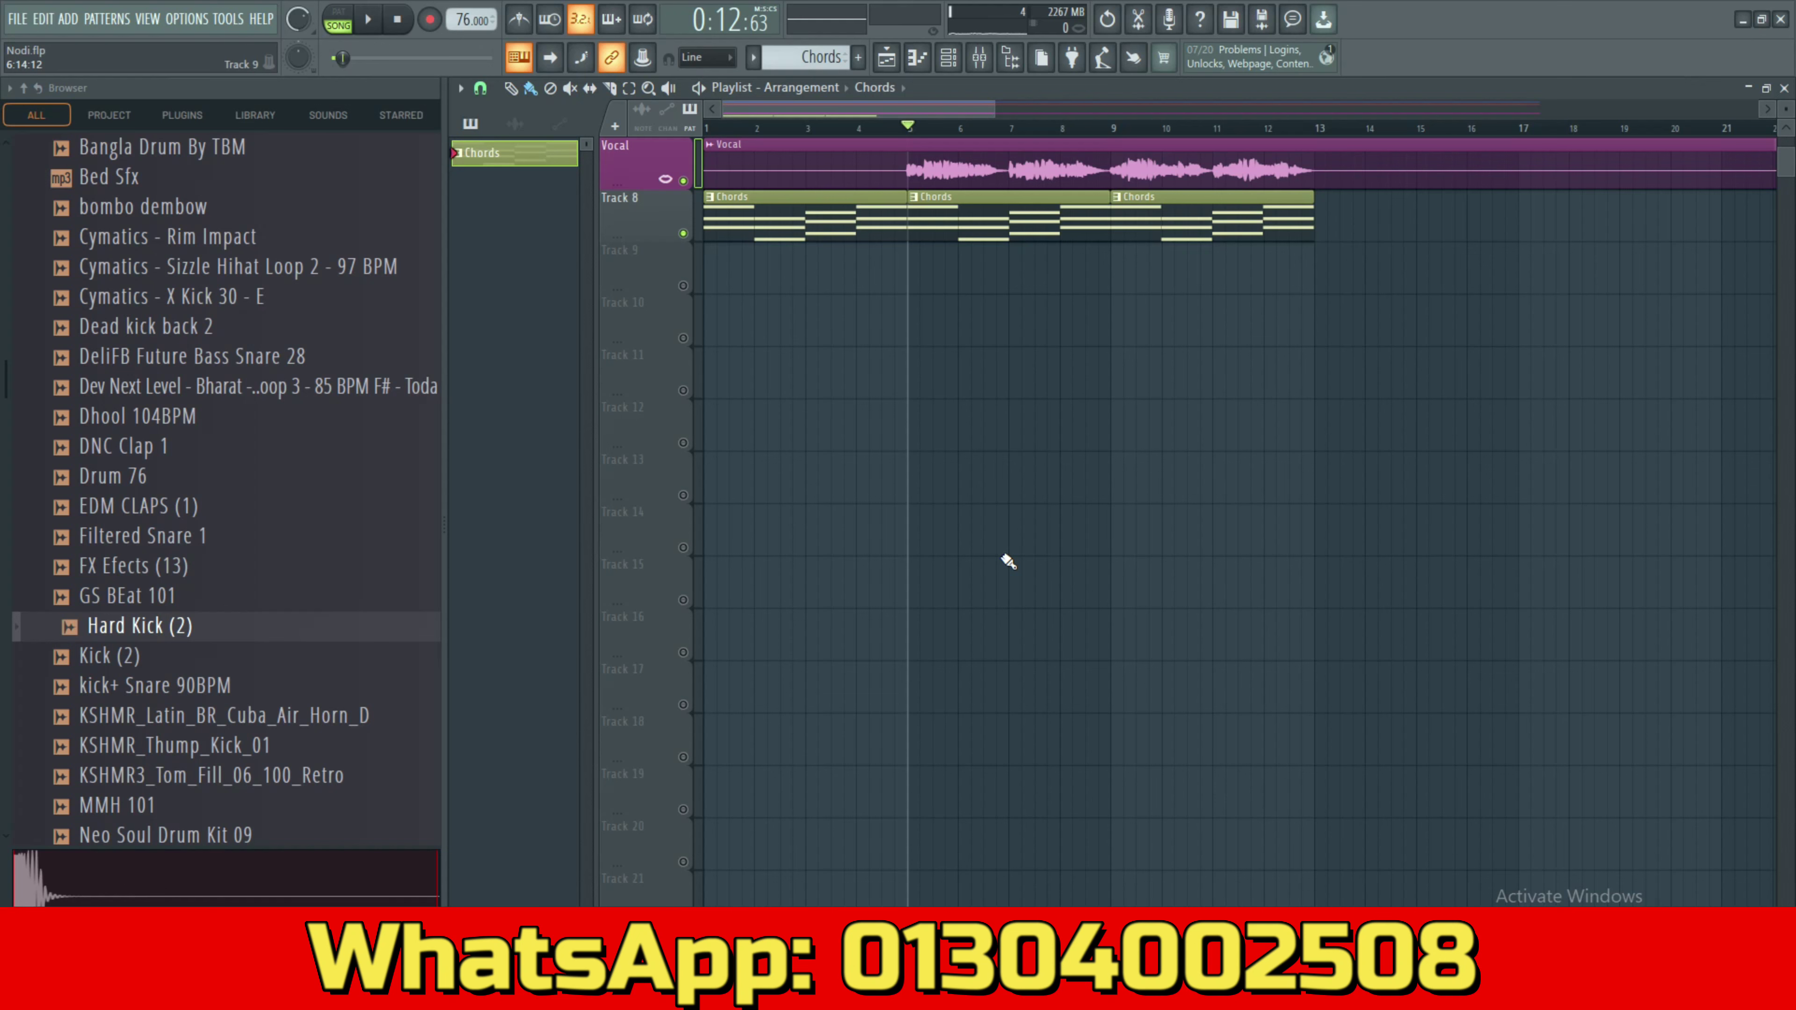
# Audition the 9000 kik and 80snare samples in the Favourite Drums kit folder and place 9000 kik on Track 10 at bar 5.
pyautogui.scroll(3, 194, 587)
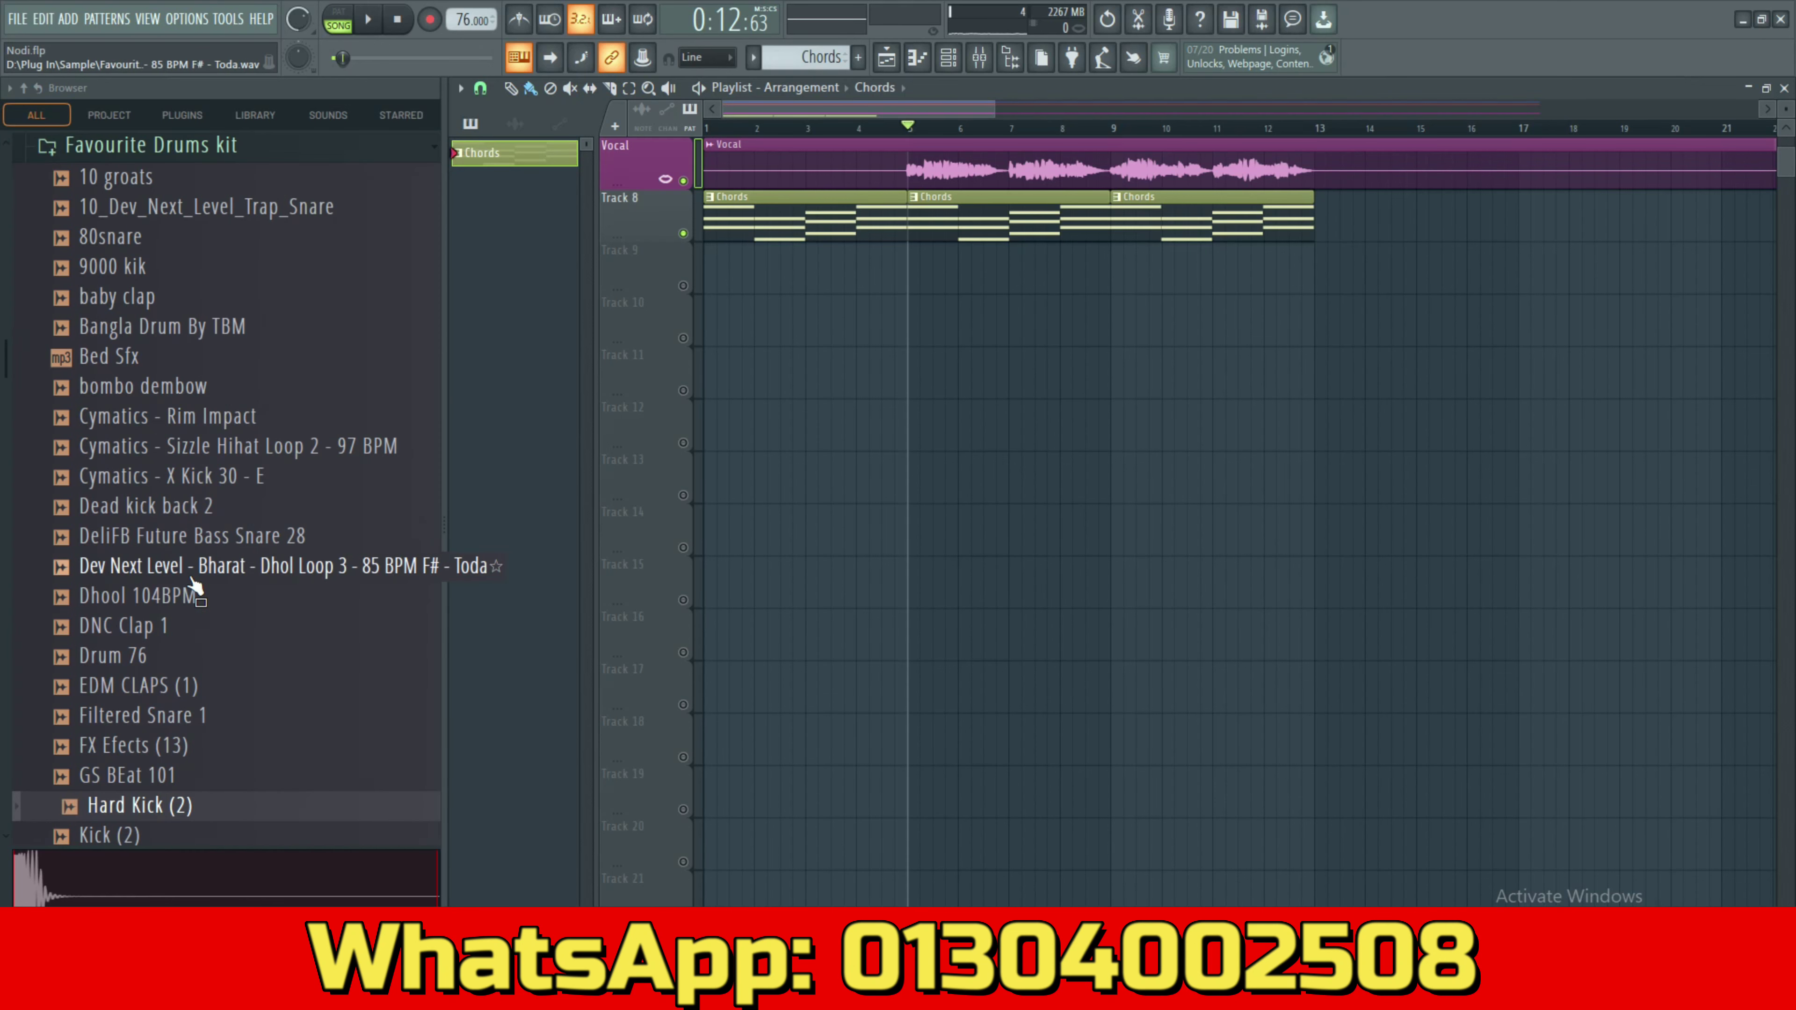
pyautogui.click(124, 265)
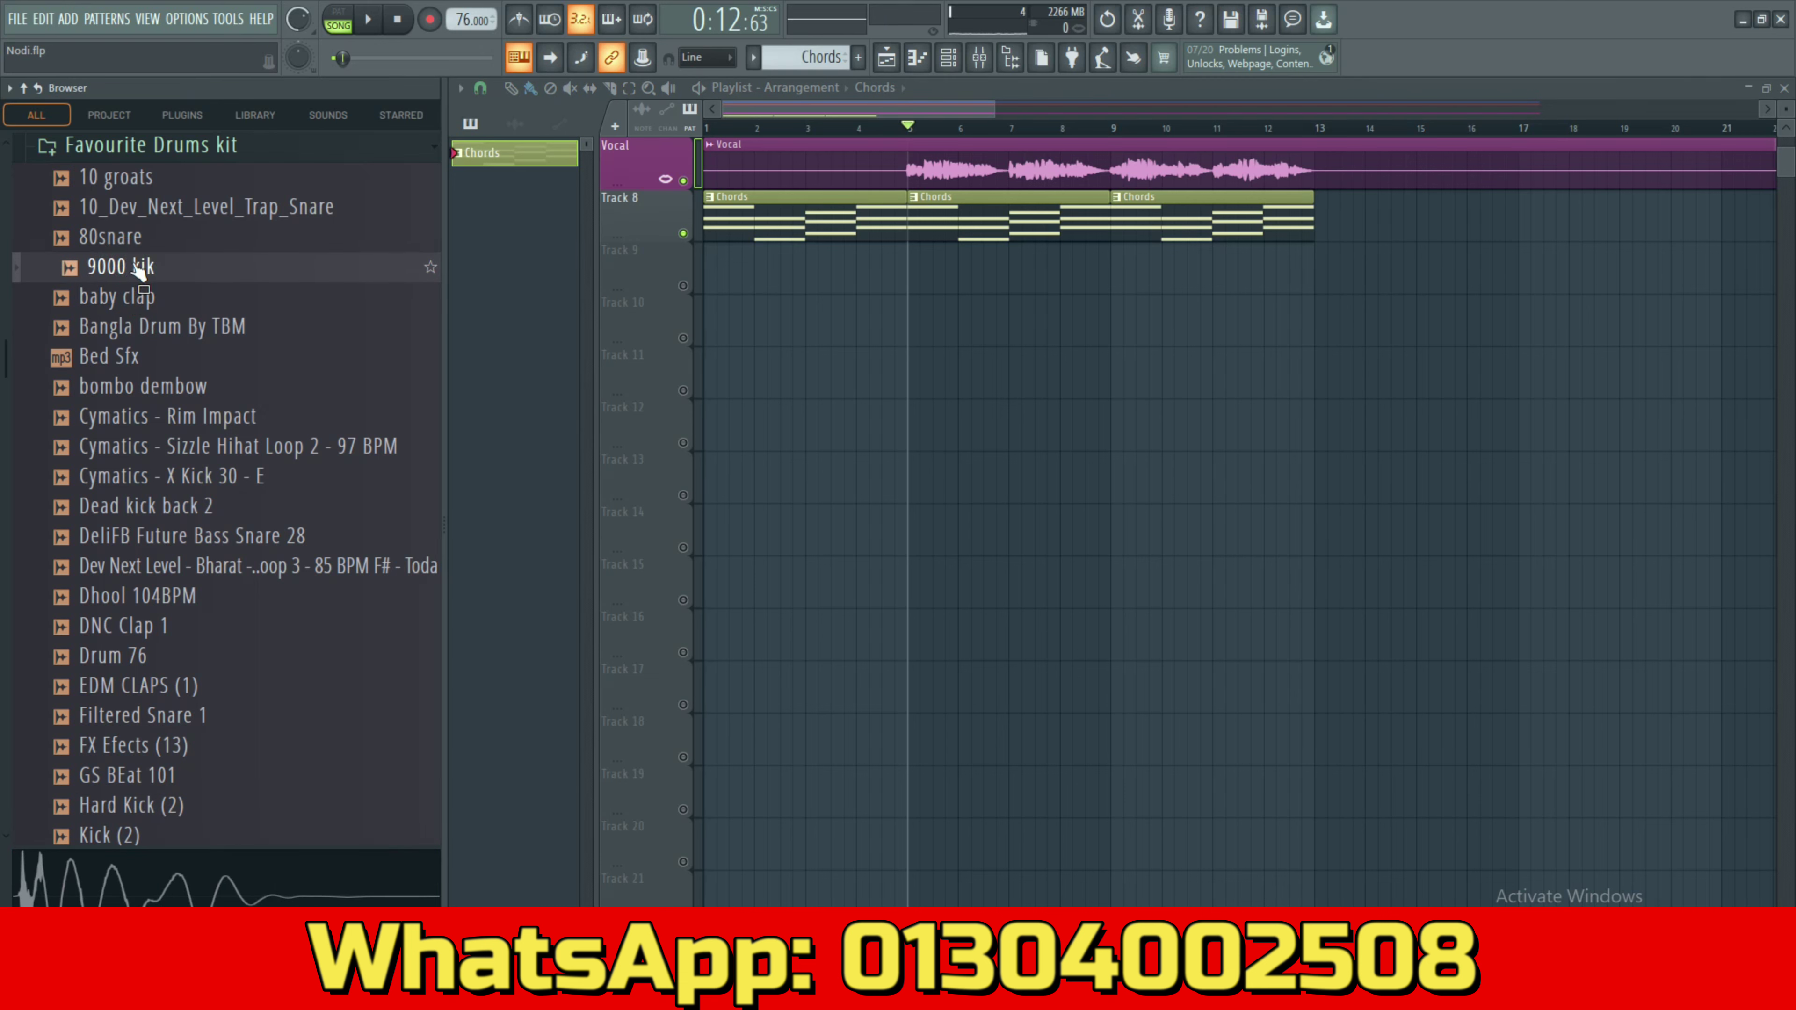
pyautogui.click(139, 238)
pyautogui.click(156, 265)
pyautogui.click(155, 272)
pyautogui.click(135, 244)
pyautogui.click(140, 267)
pyautogui.click(135, 246)
pyautogui.moveTo(141, 268); pyautogui.dragTo(908, 333)
pyautogui.scroll(3, 933, 429)
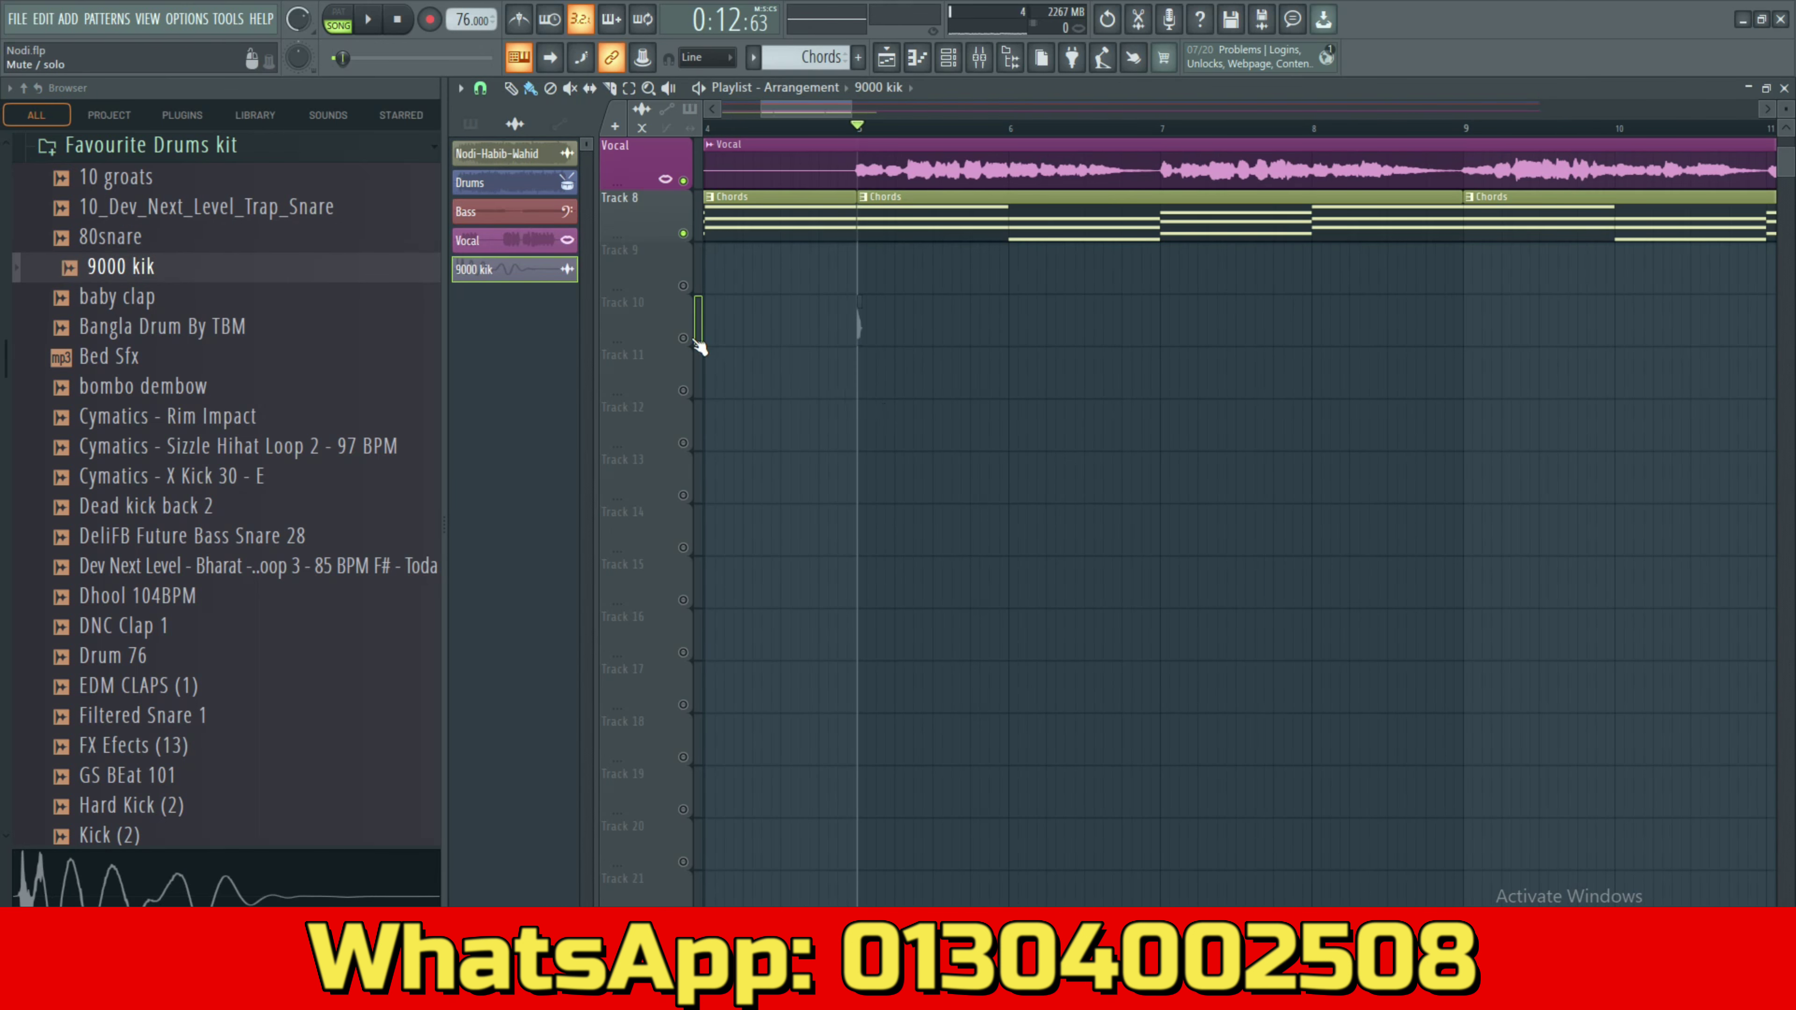
# Place the 80snare sample on Track 11 and the 10 groats sample on Track 13, both at the second beat of bar 5.
pyautogui.click(176, 246)
pyautogui.moveTo(177, 255); pyautogui.dragTo(891, 371)
pyautogui.scroll(2, 887, 467)
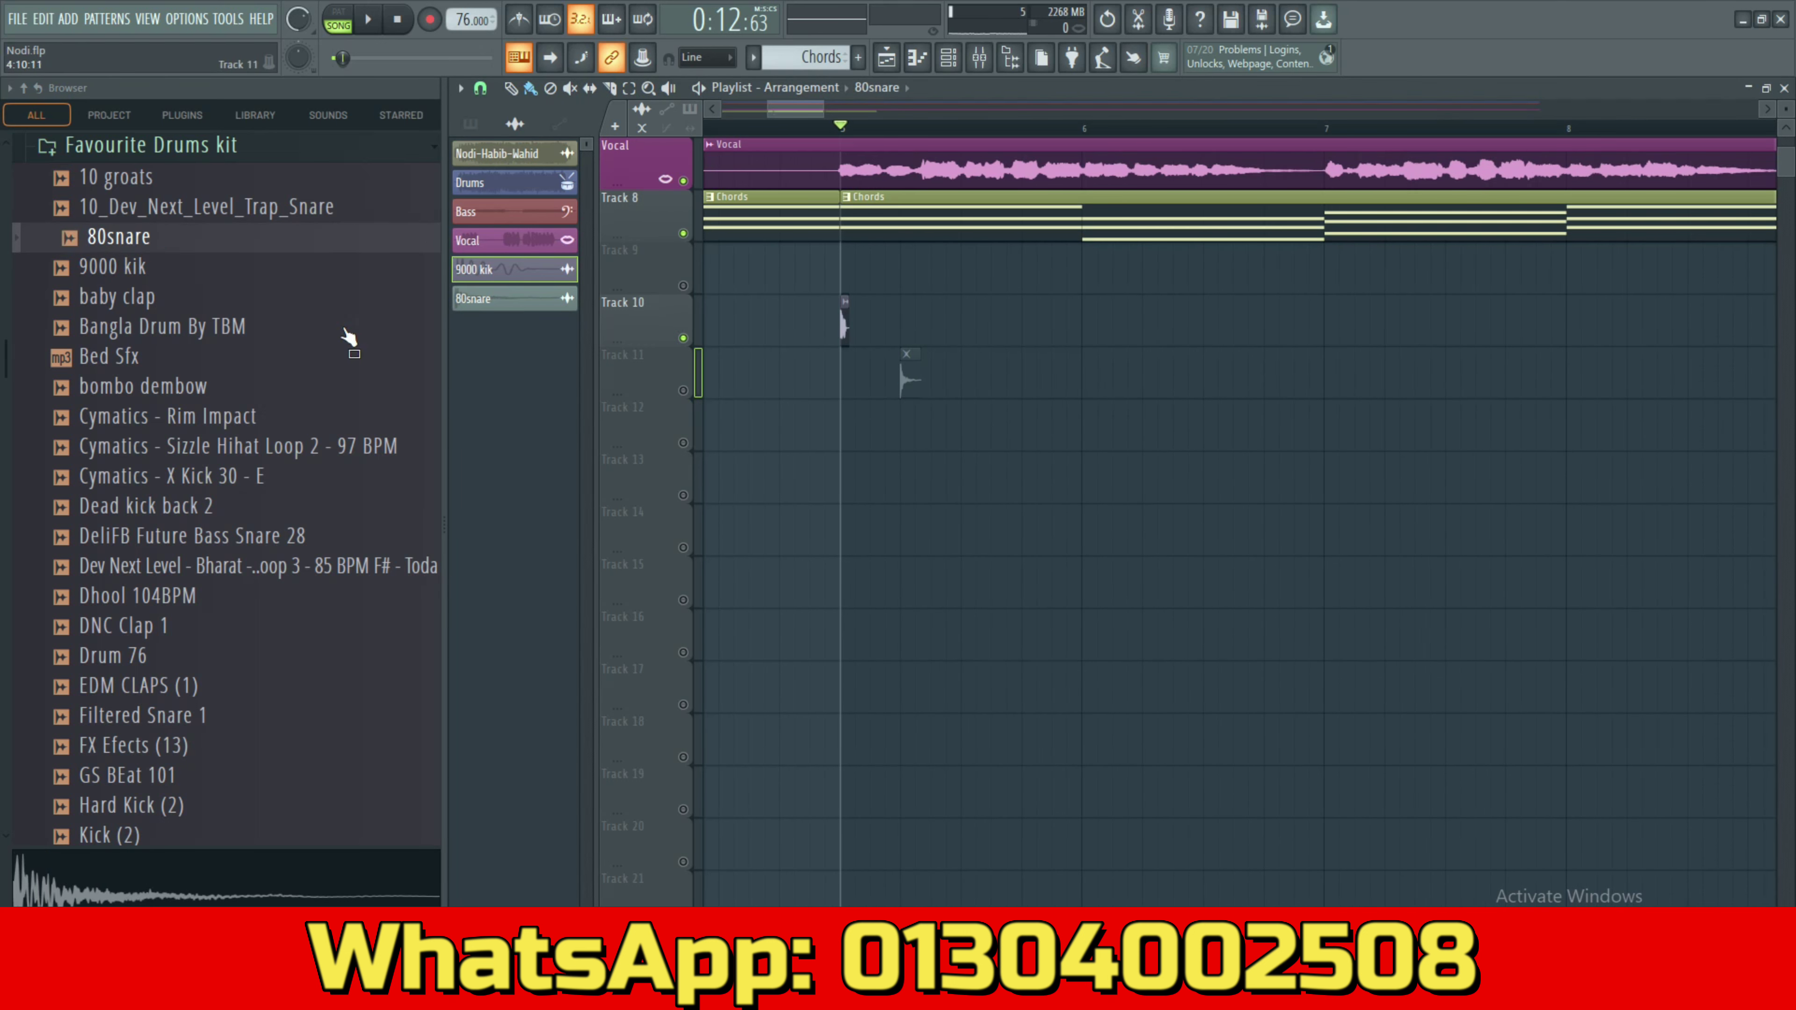
pyautogui.click(119, 178)
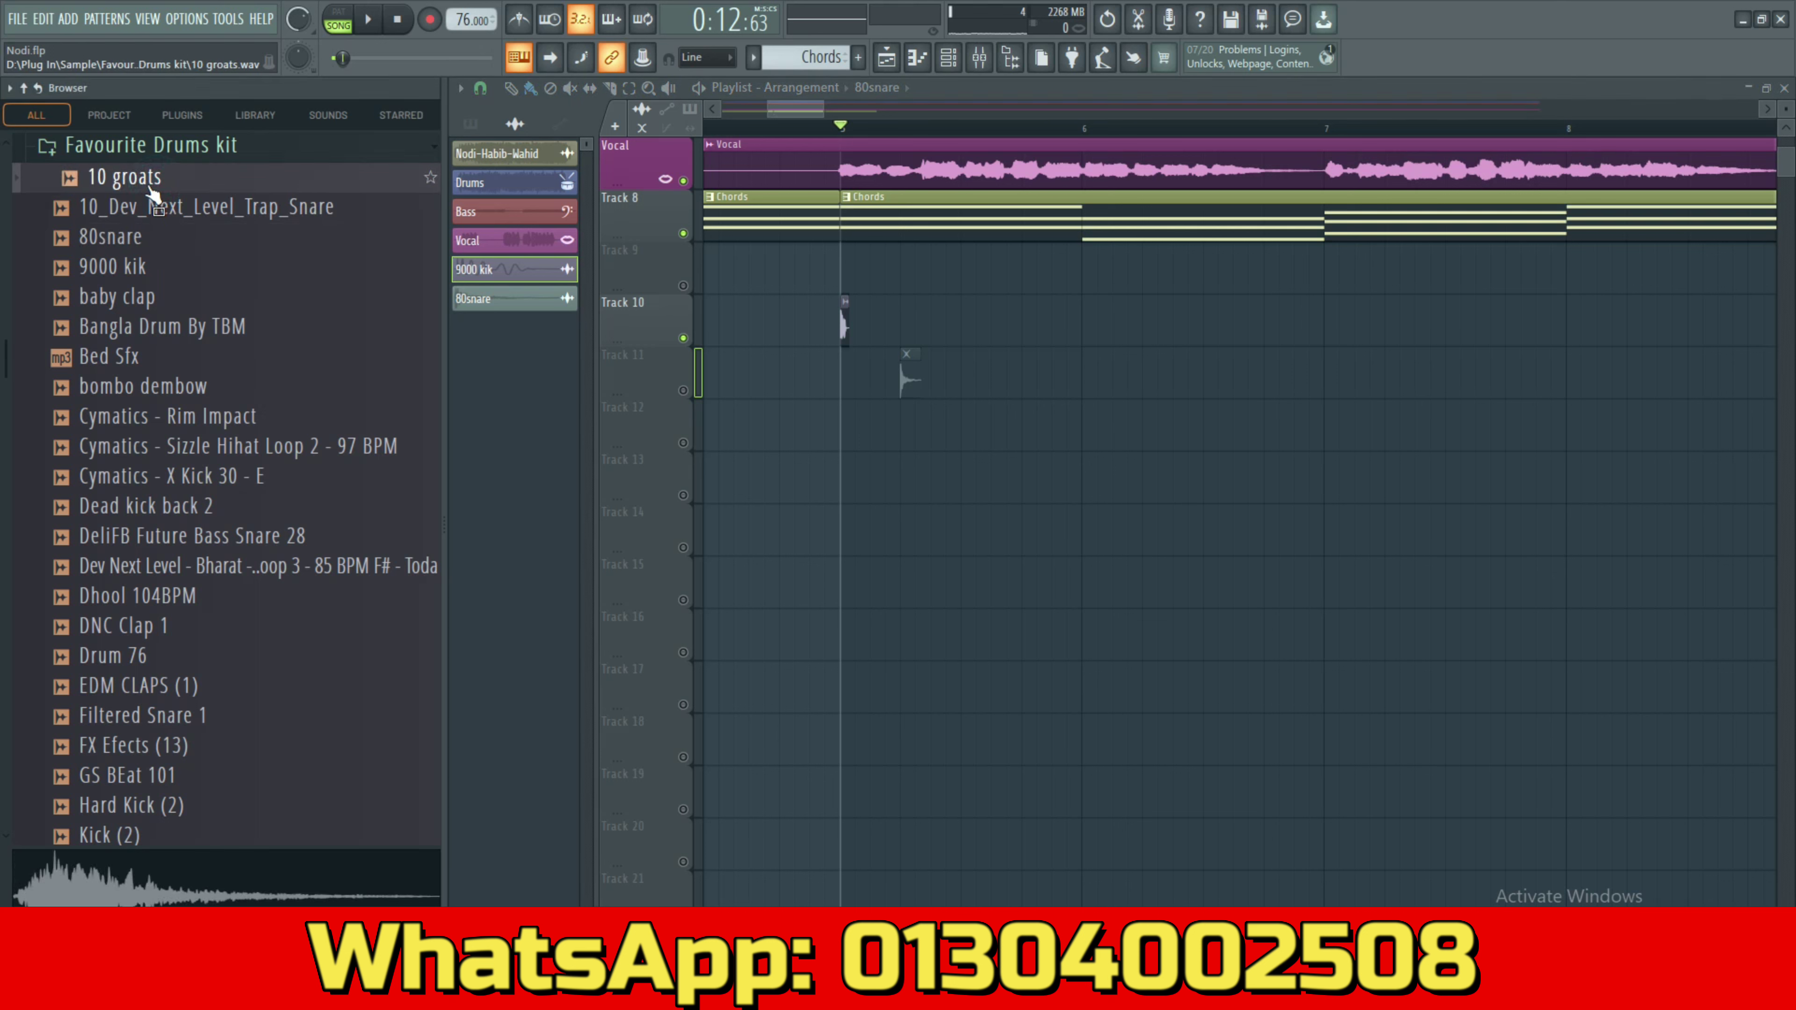
pyautogui.moveTo(152, 197); pyautogui.dragTo(904, 487)
# Audition bombo dembow against 9000 kik, and replace the sample of the Track 10 kick clip with bombo dembow.
pyautogui.click(185, 402)
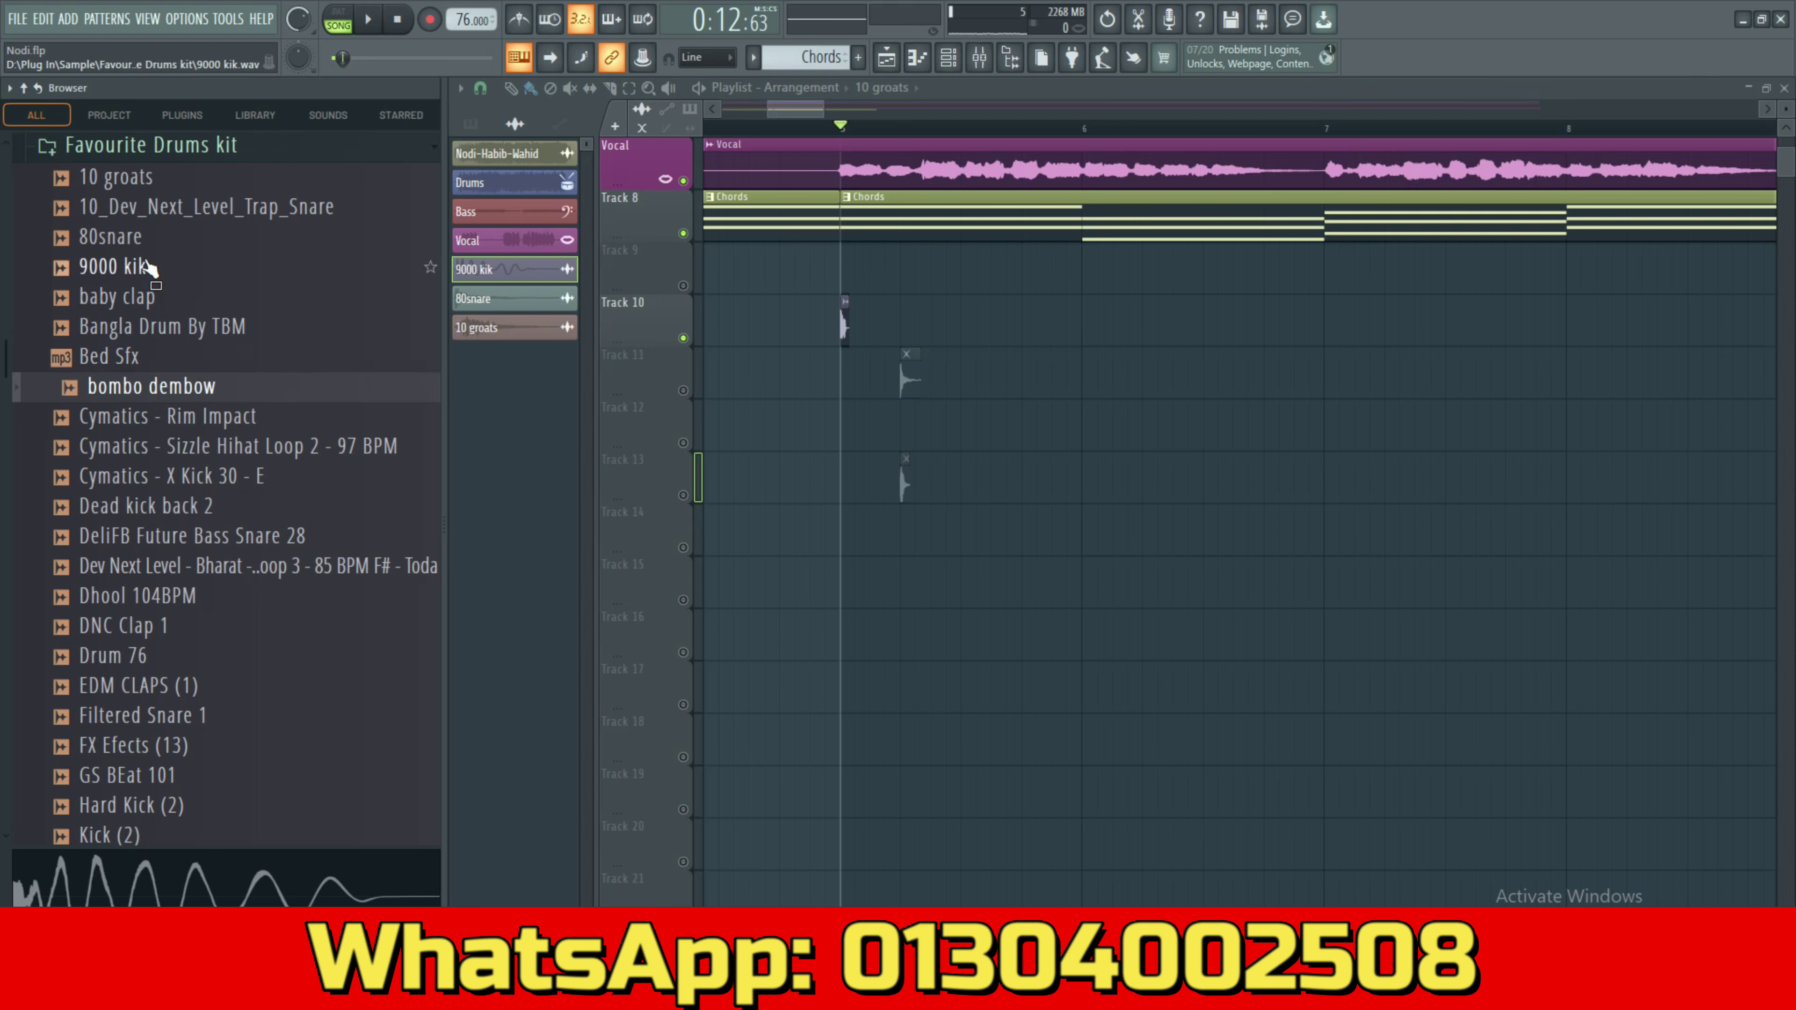
pyautogui.click(148, 268)
pyautogui.click(145, 387)
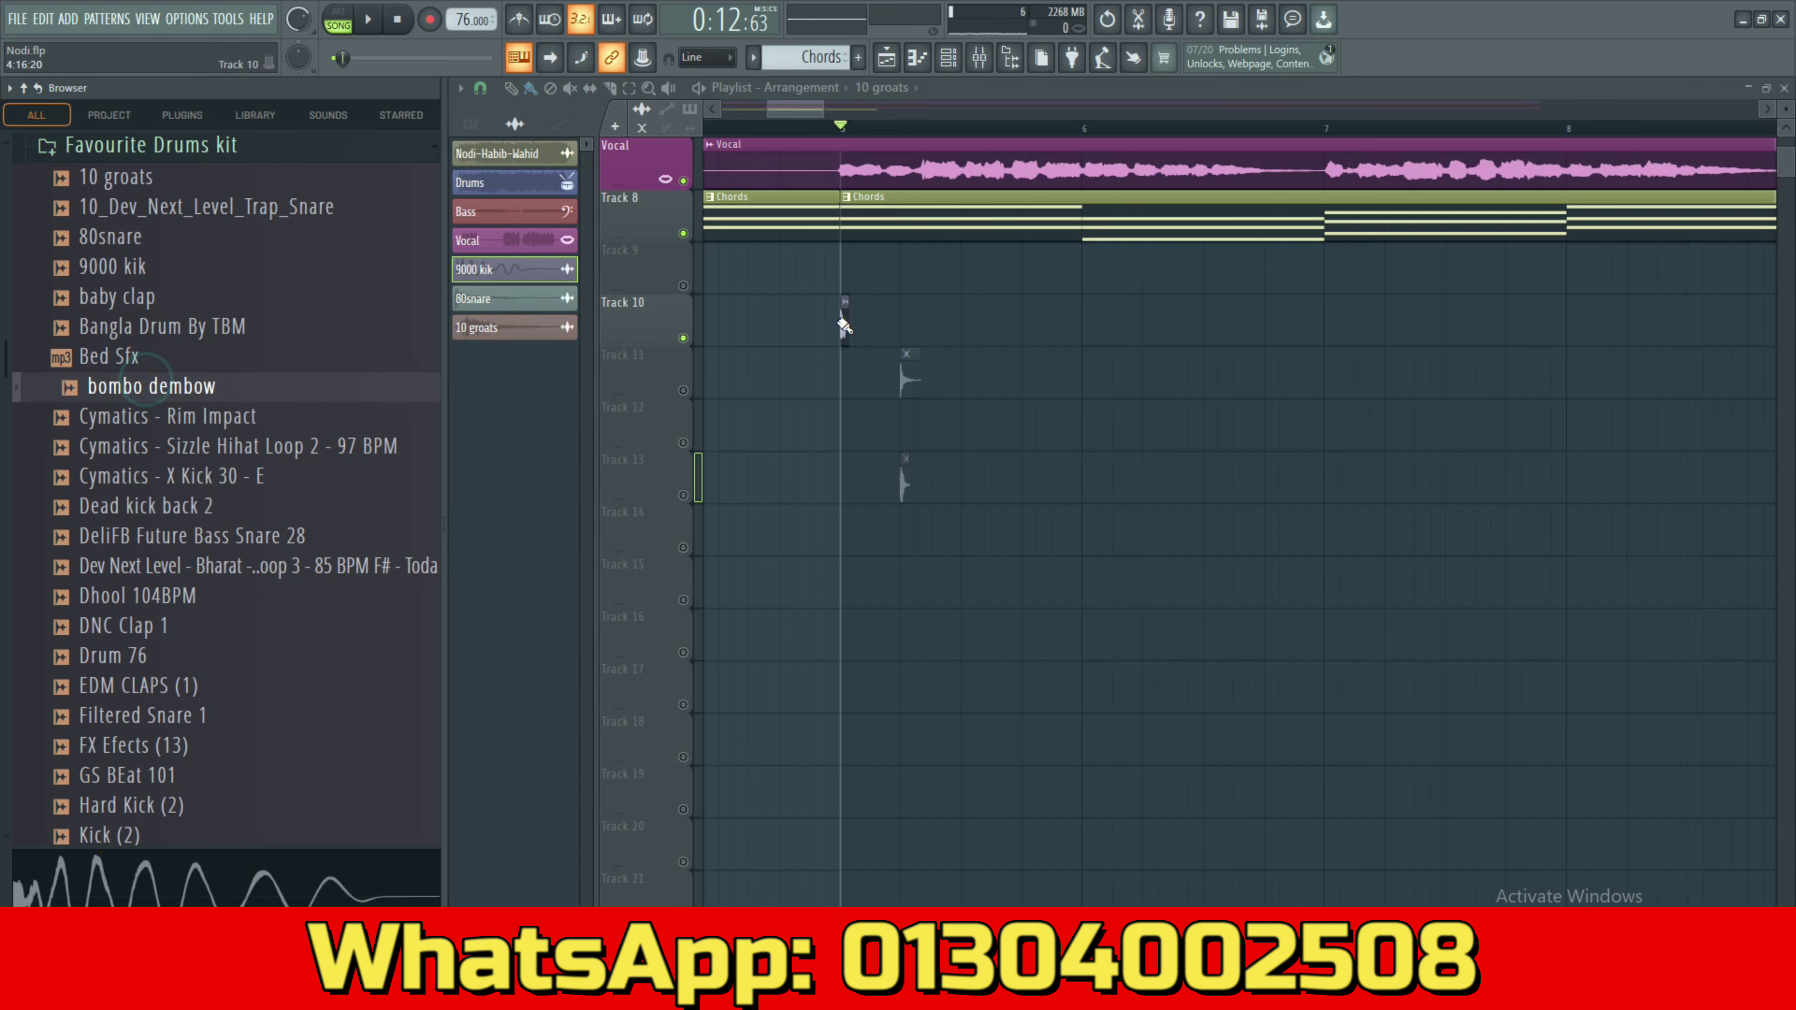
pyautogui.doubleClick(843, 333)
pyautogui.moveTo(145, 386); pyautogui.dragTo(785, 654)
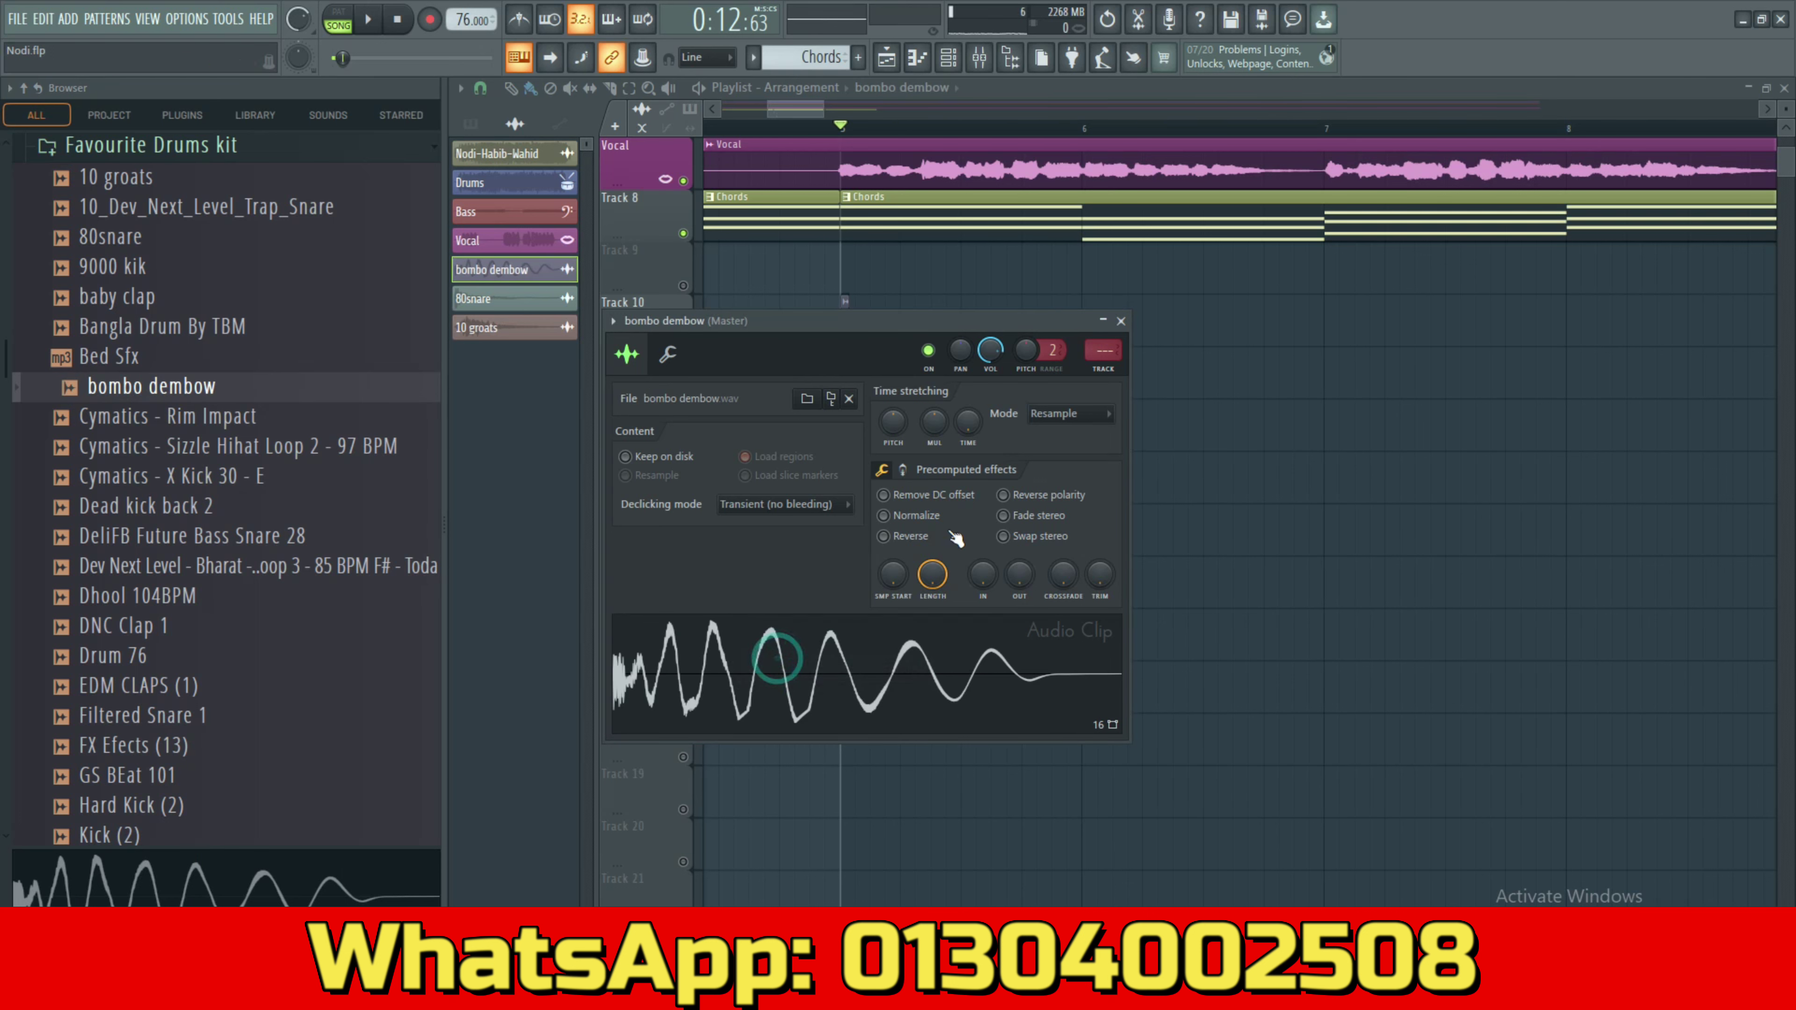
pyautogui.click(1121, 322)
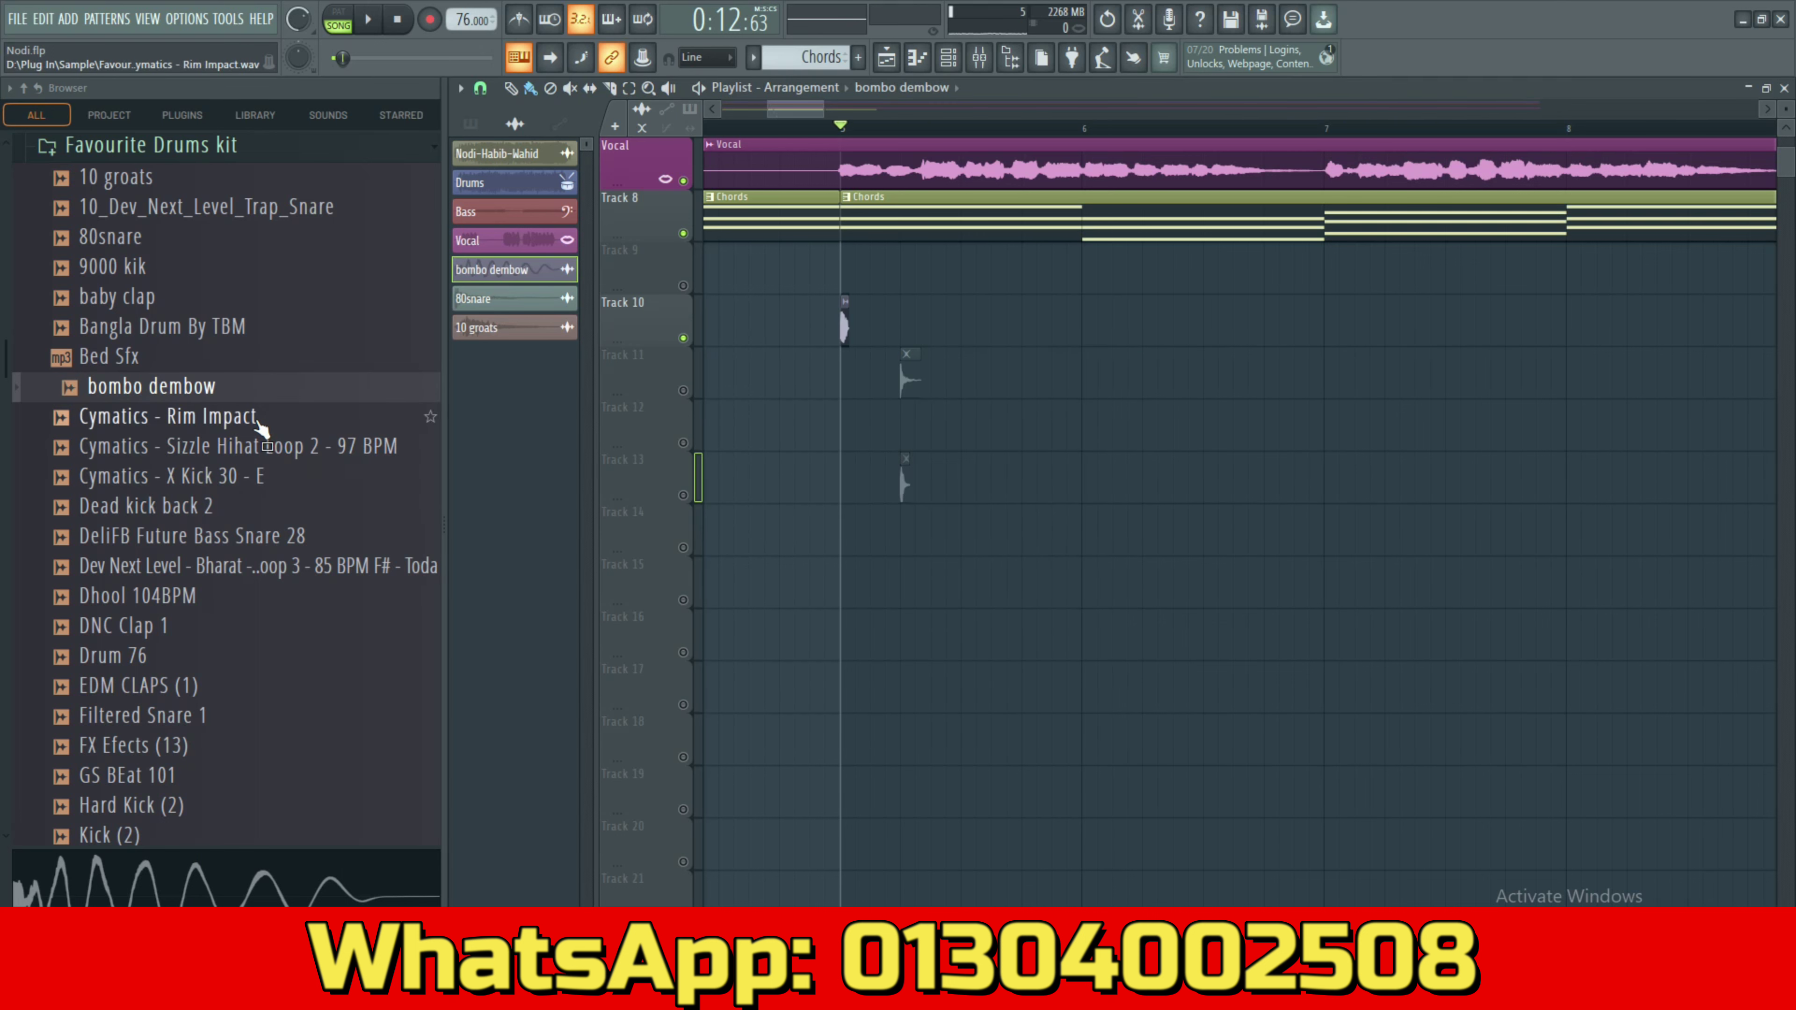
# Audition Cymatics - Rim Impact and open the TBM HiHats folder inside TBM Studio Drum Kit Vol.2.
pyautogui.click(259, 424)
pyautogui.scroll(-4, 259, 624)
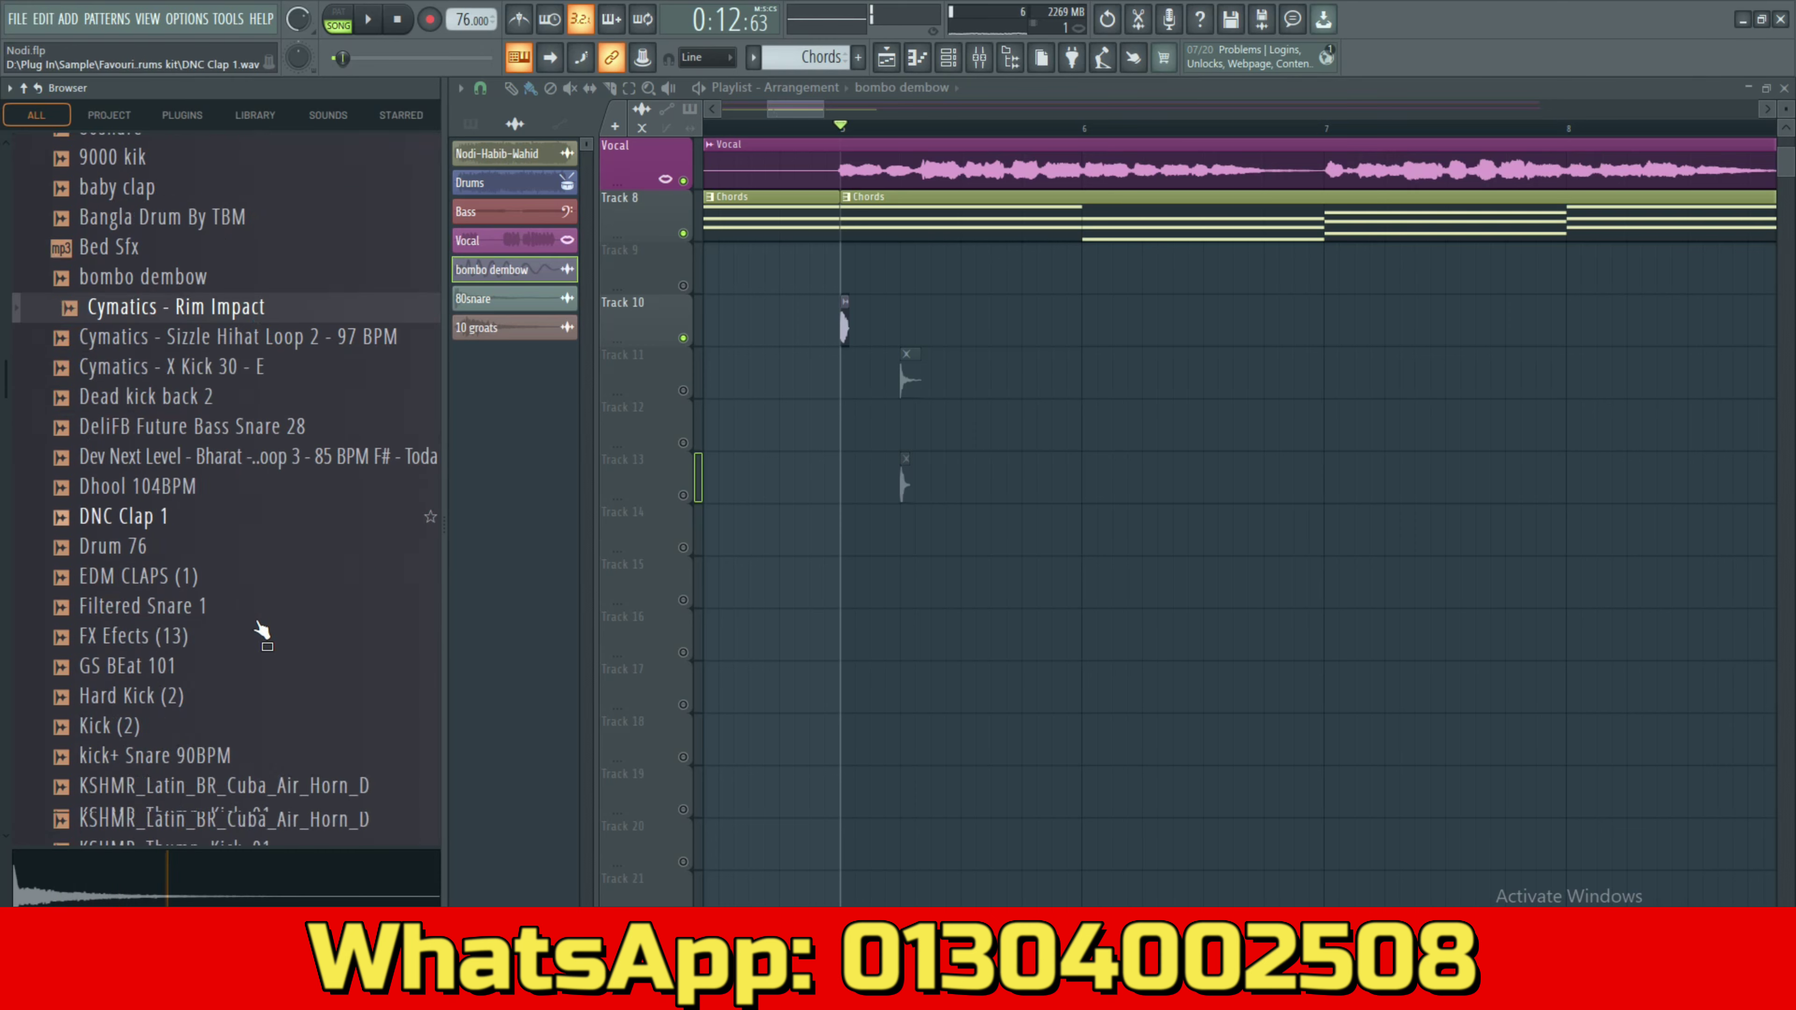
pyautogui.scroll(-4, 259, 628)
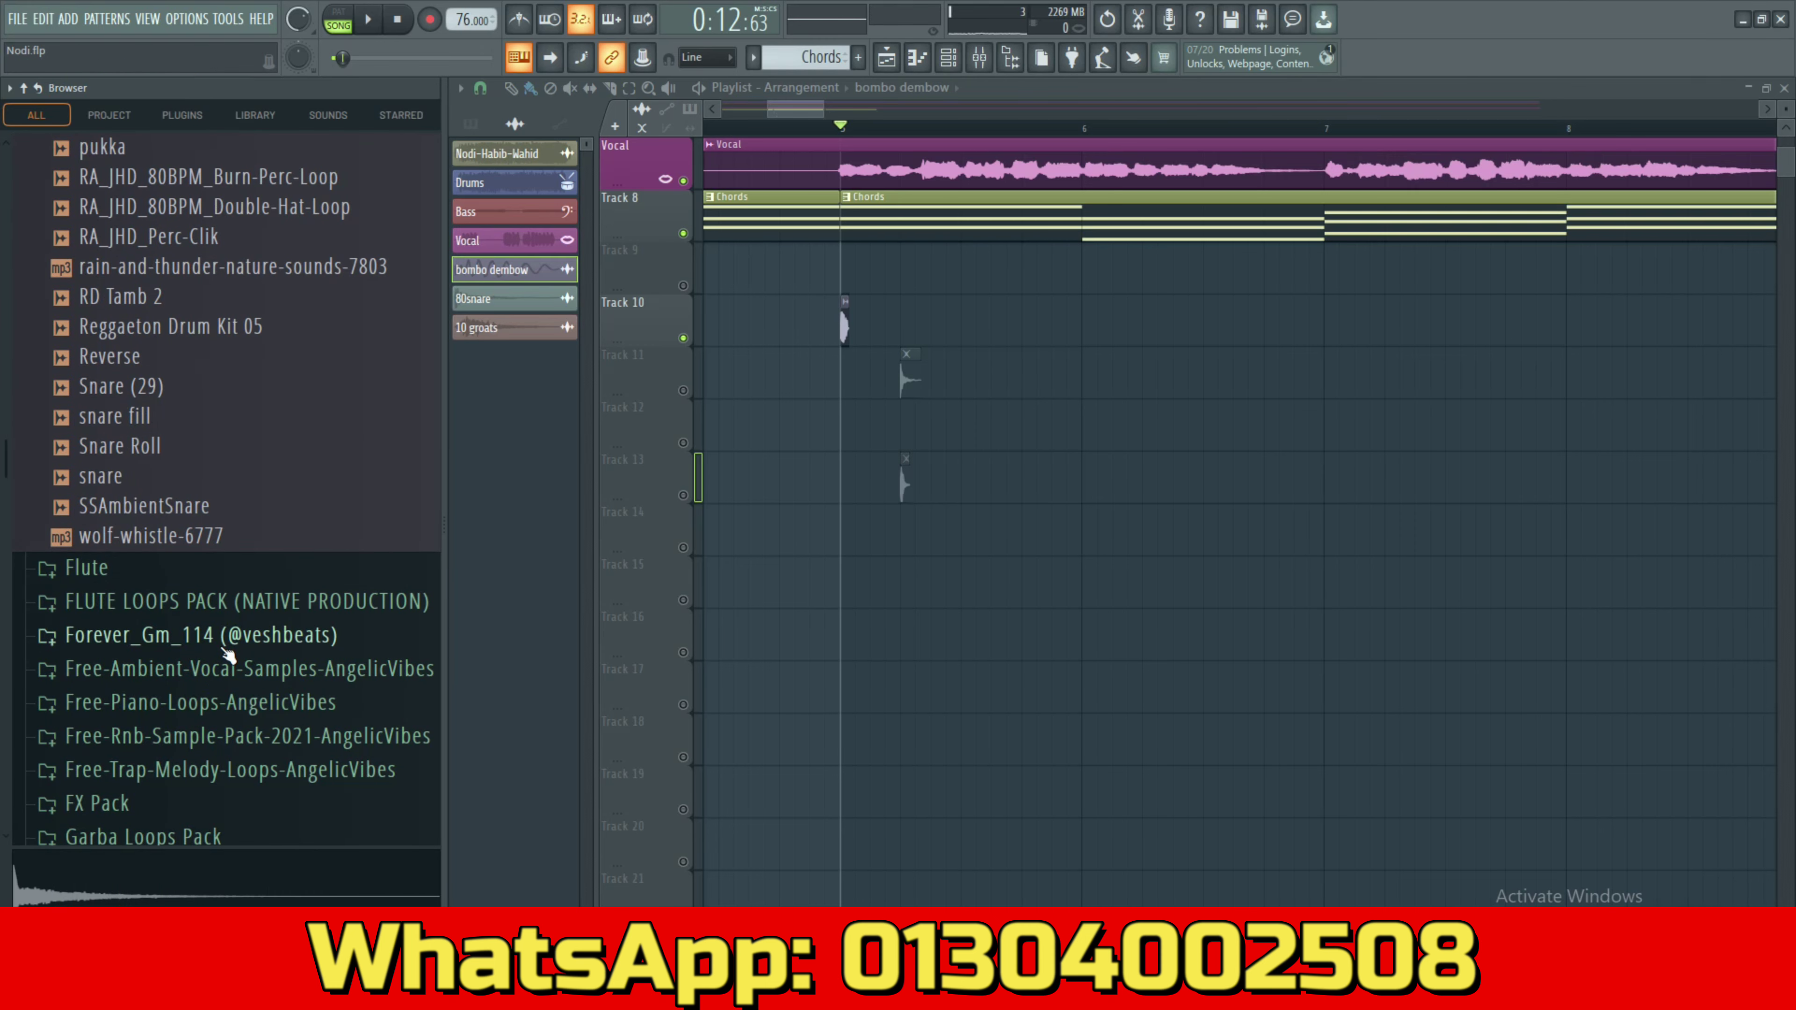
pyautogui.scroll(-12, 225, 651)
pyautogui.click(272, 471)
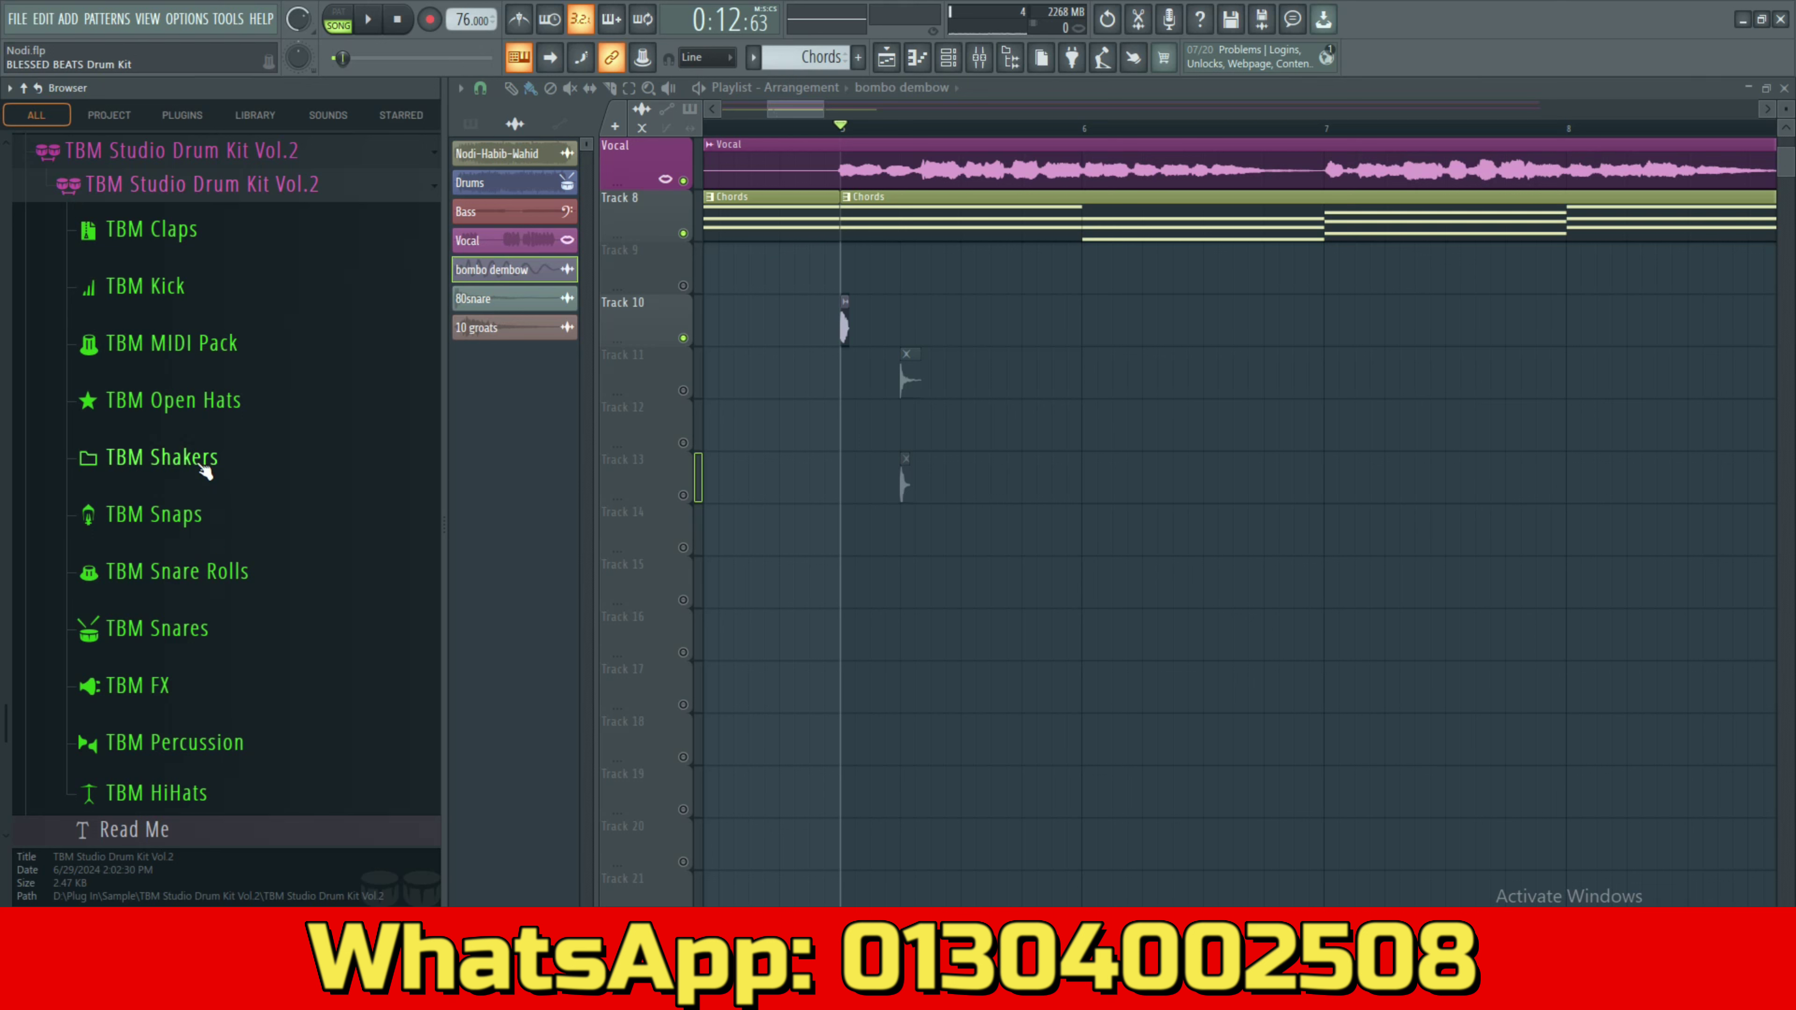
pyautogui.click(190, 789)
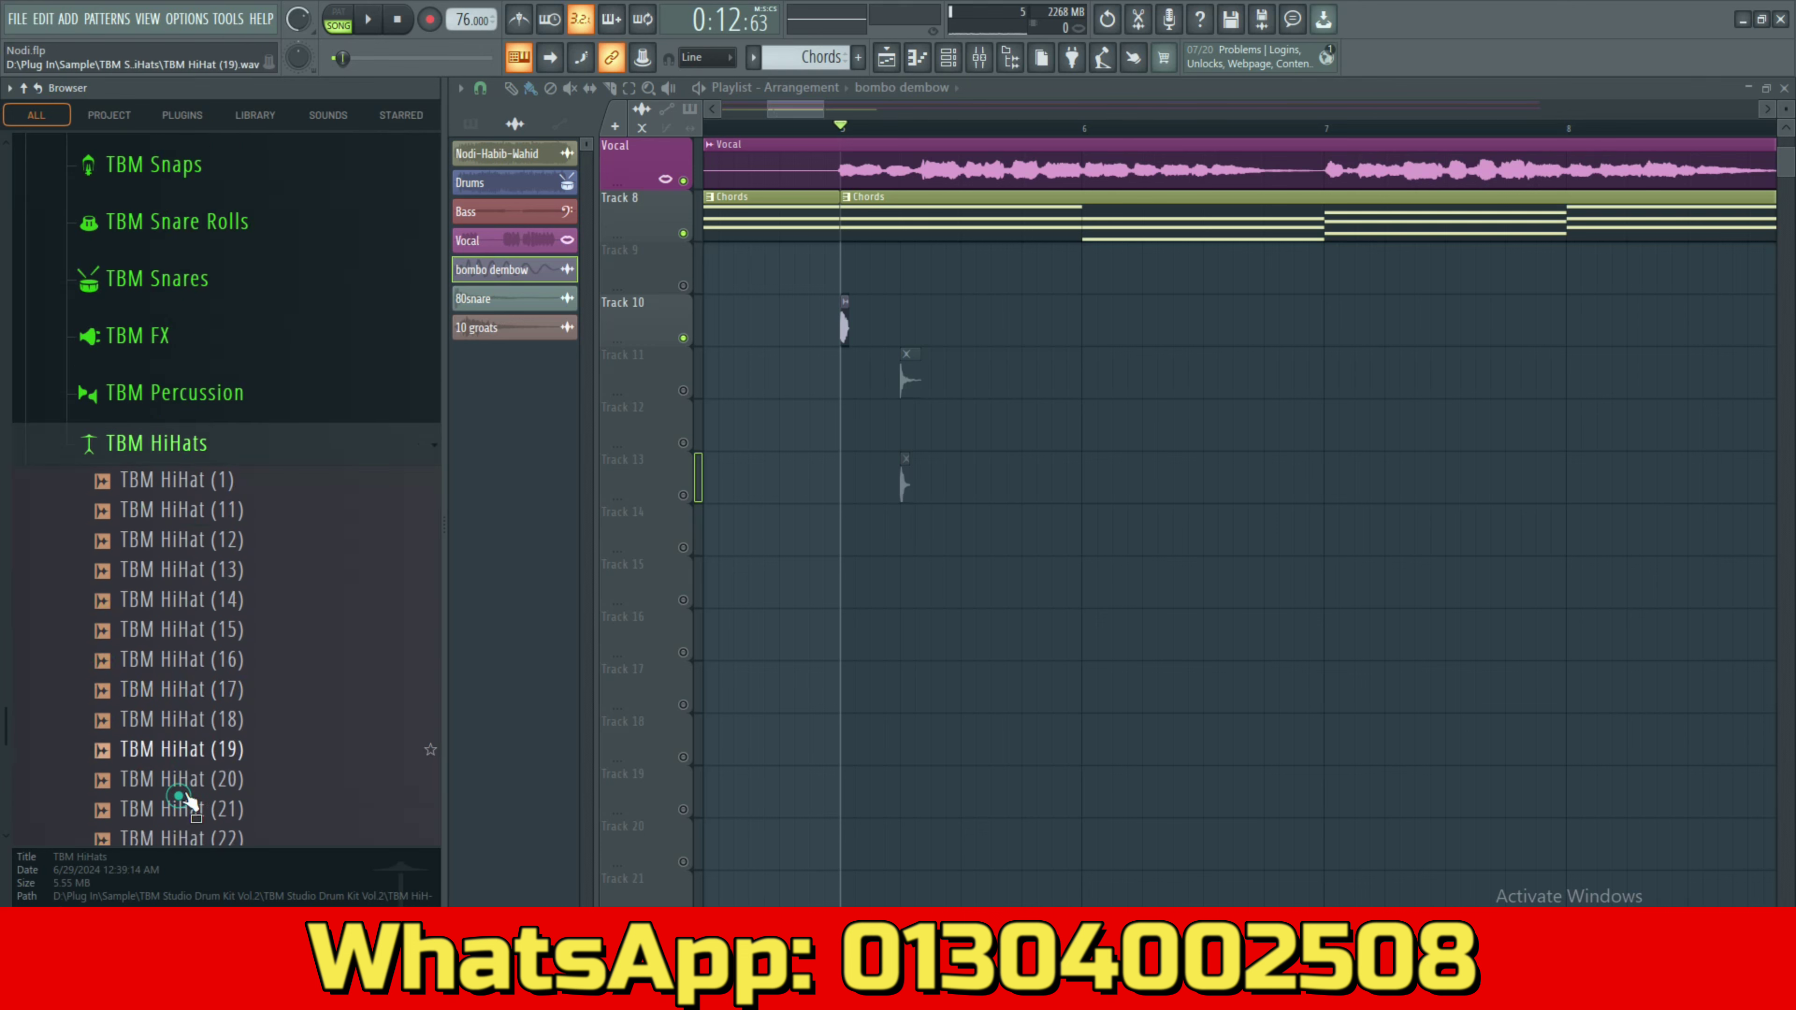
# Audition the TBM hi-hat samples and place TBM HiHat (23) on Track 12 just after the start of bar 5.
pyautogui.click(246, 235)
pyautogui.click(246, 264)
pyautogui.click(246, 293)
pyautogui.click(245, 322)
pyautogui.click(244, 352)
pyautogui.click(242, 386)
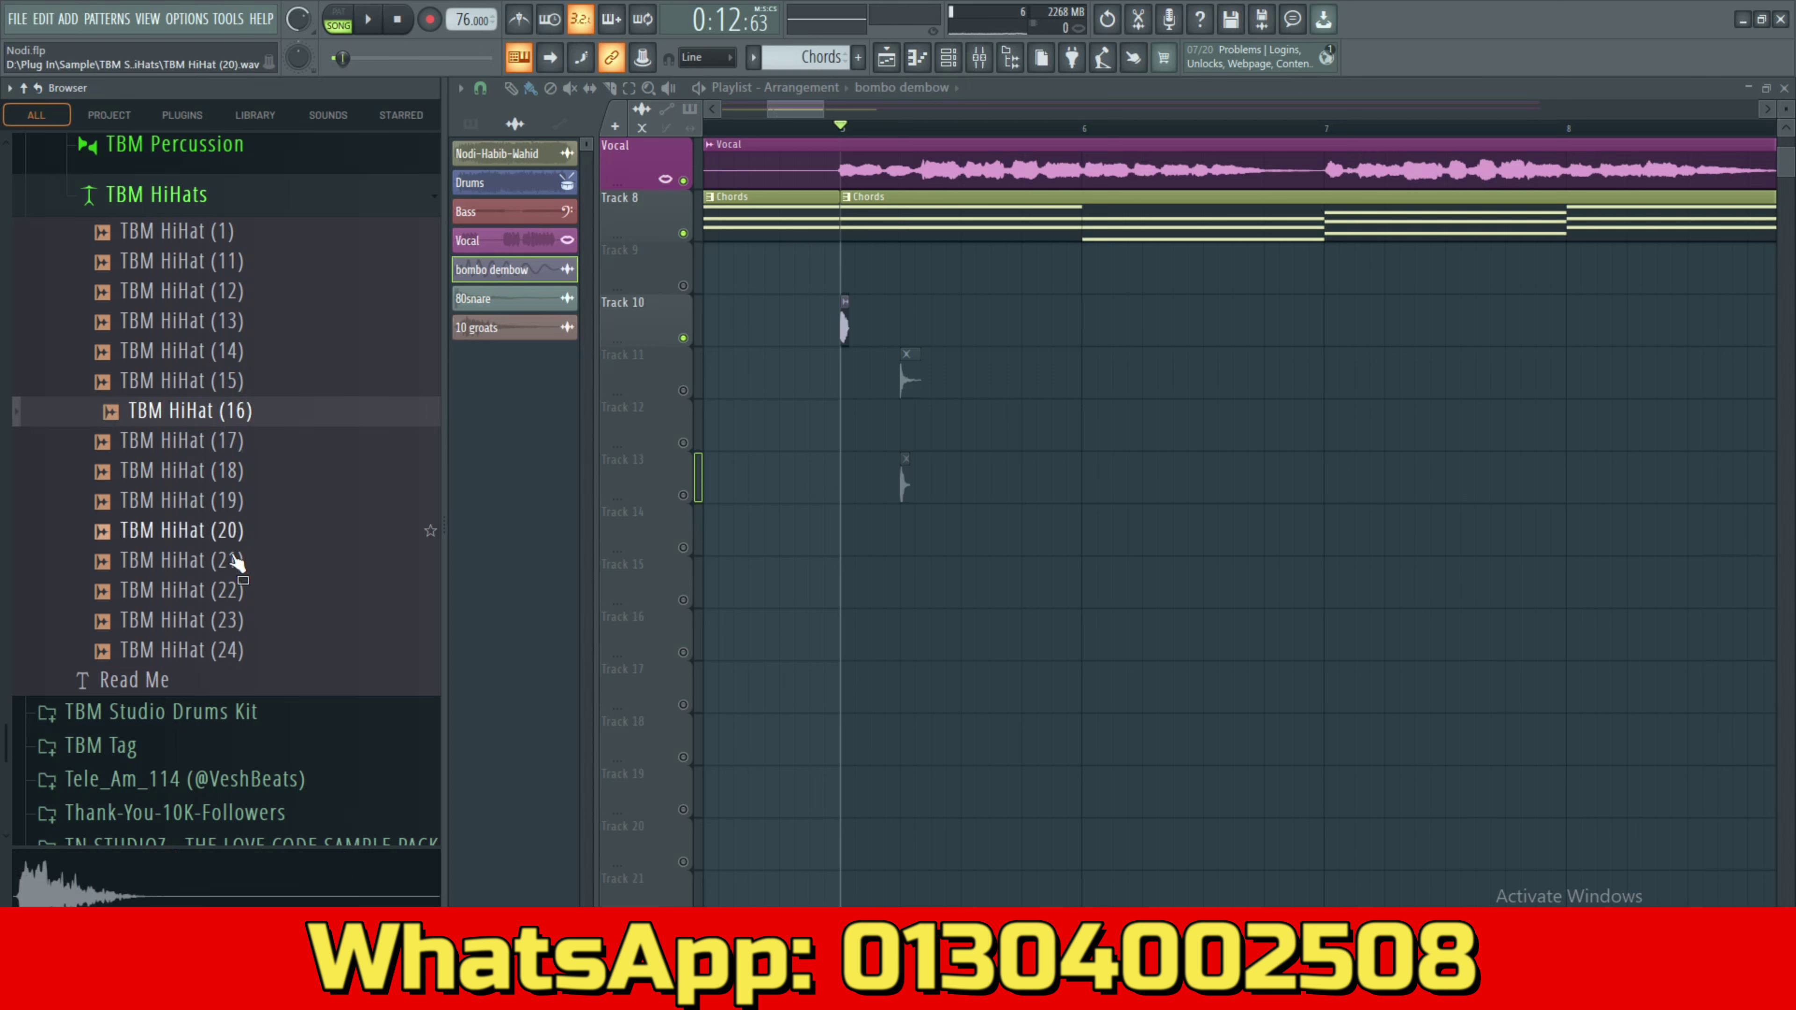
pyautogui.click(222, 640)
pyautogui.click(222, 649)
pyautogui.moveTo(220, 620); pyautogui.dragTo(857, 430)
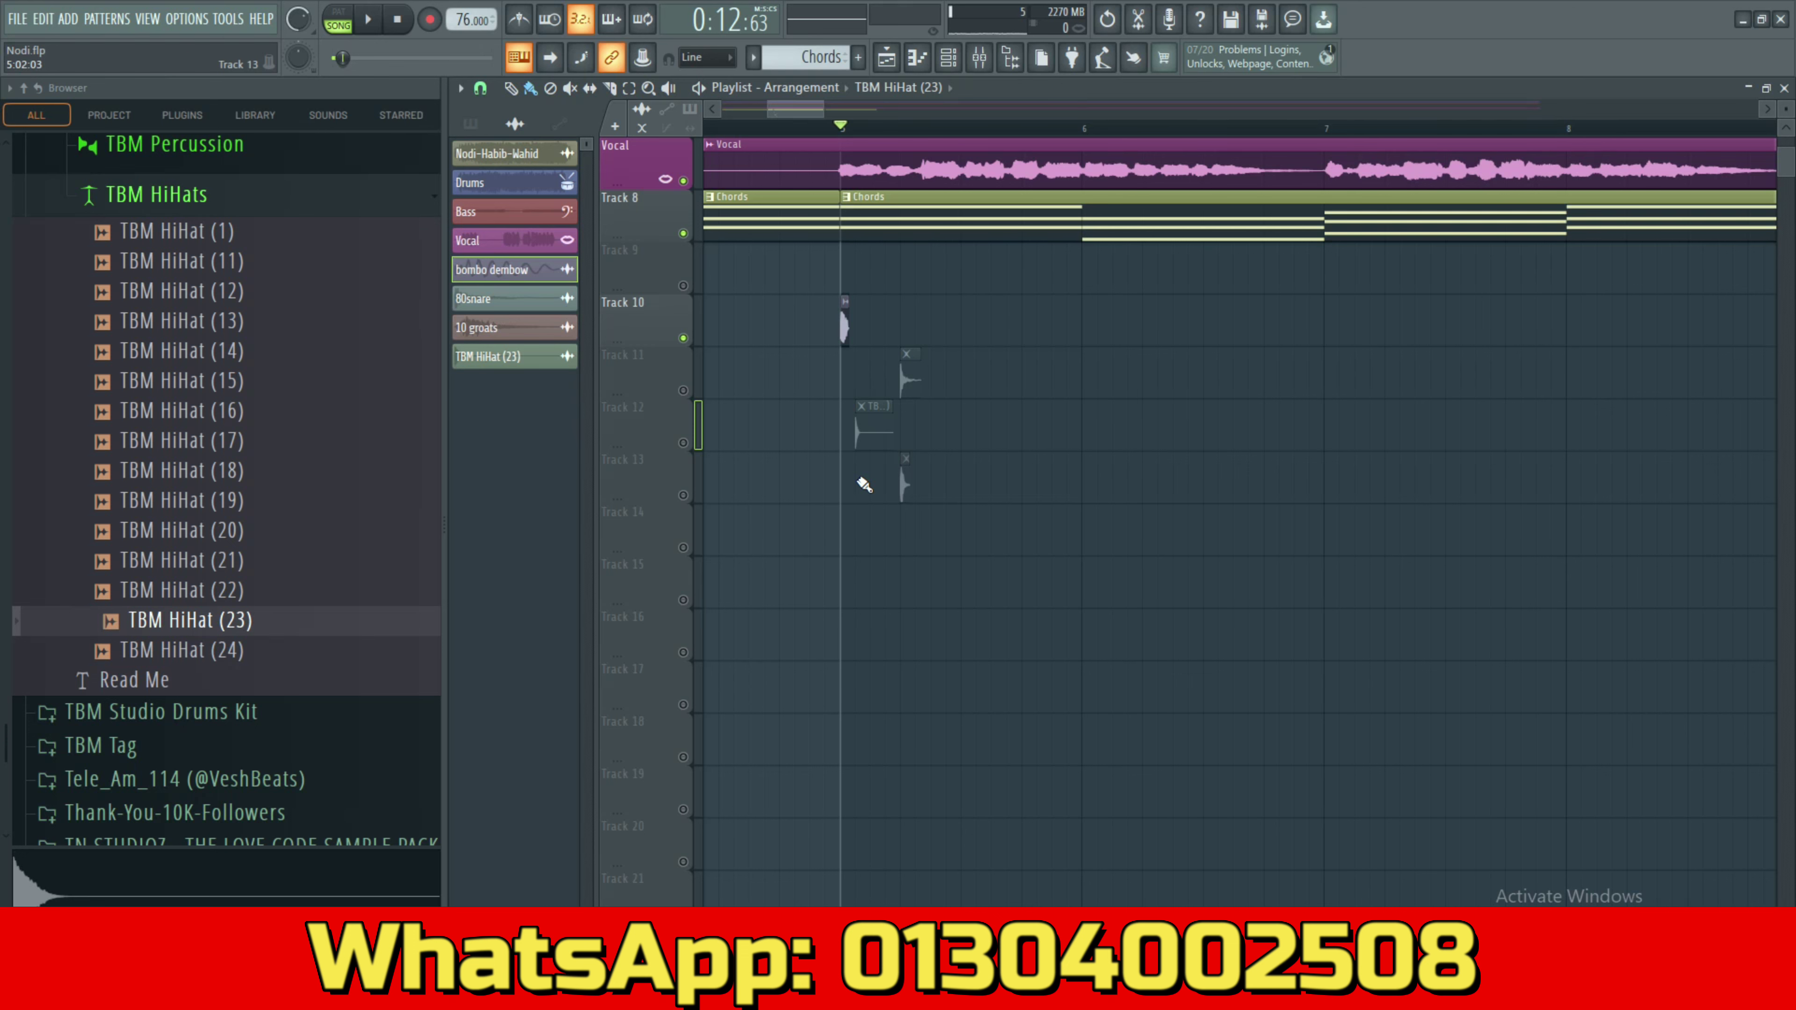
# Open the bombo dembow kick clip's channel settings on Track 10 and route the channel to mixer insert 1.
pyautogui.scroll(6, 860, 502)
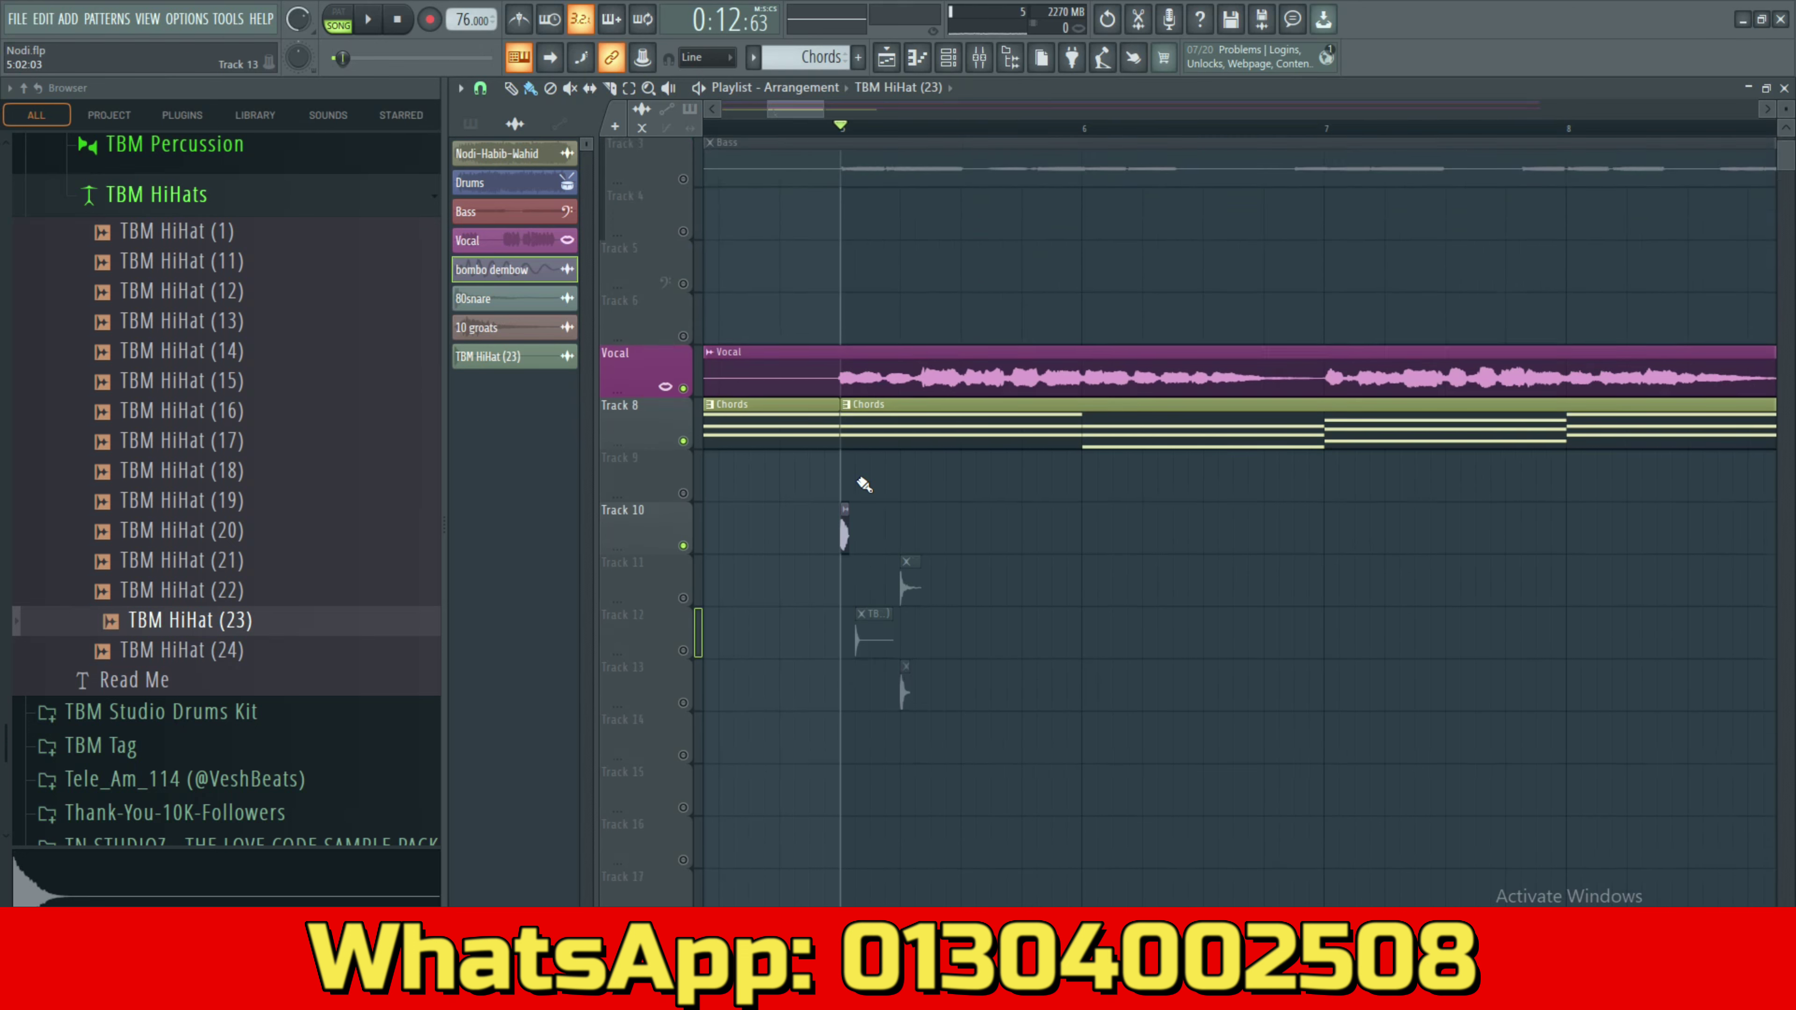
pyautogui.scroll(-5, 1002, 534)
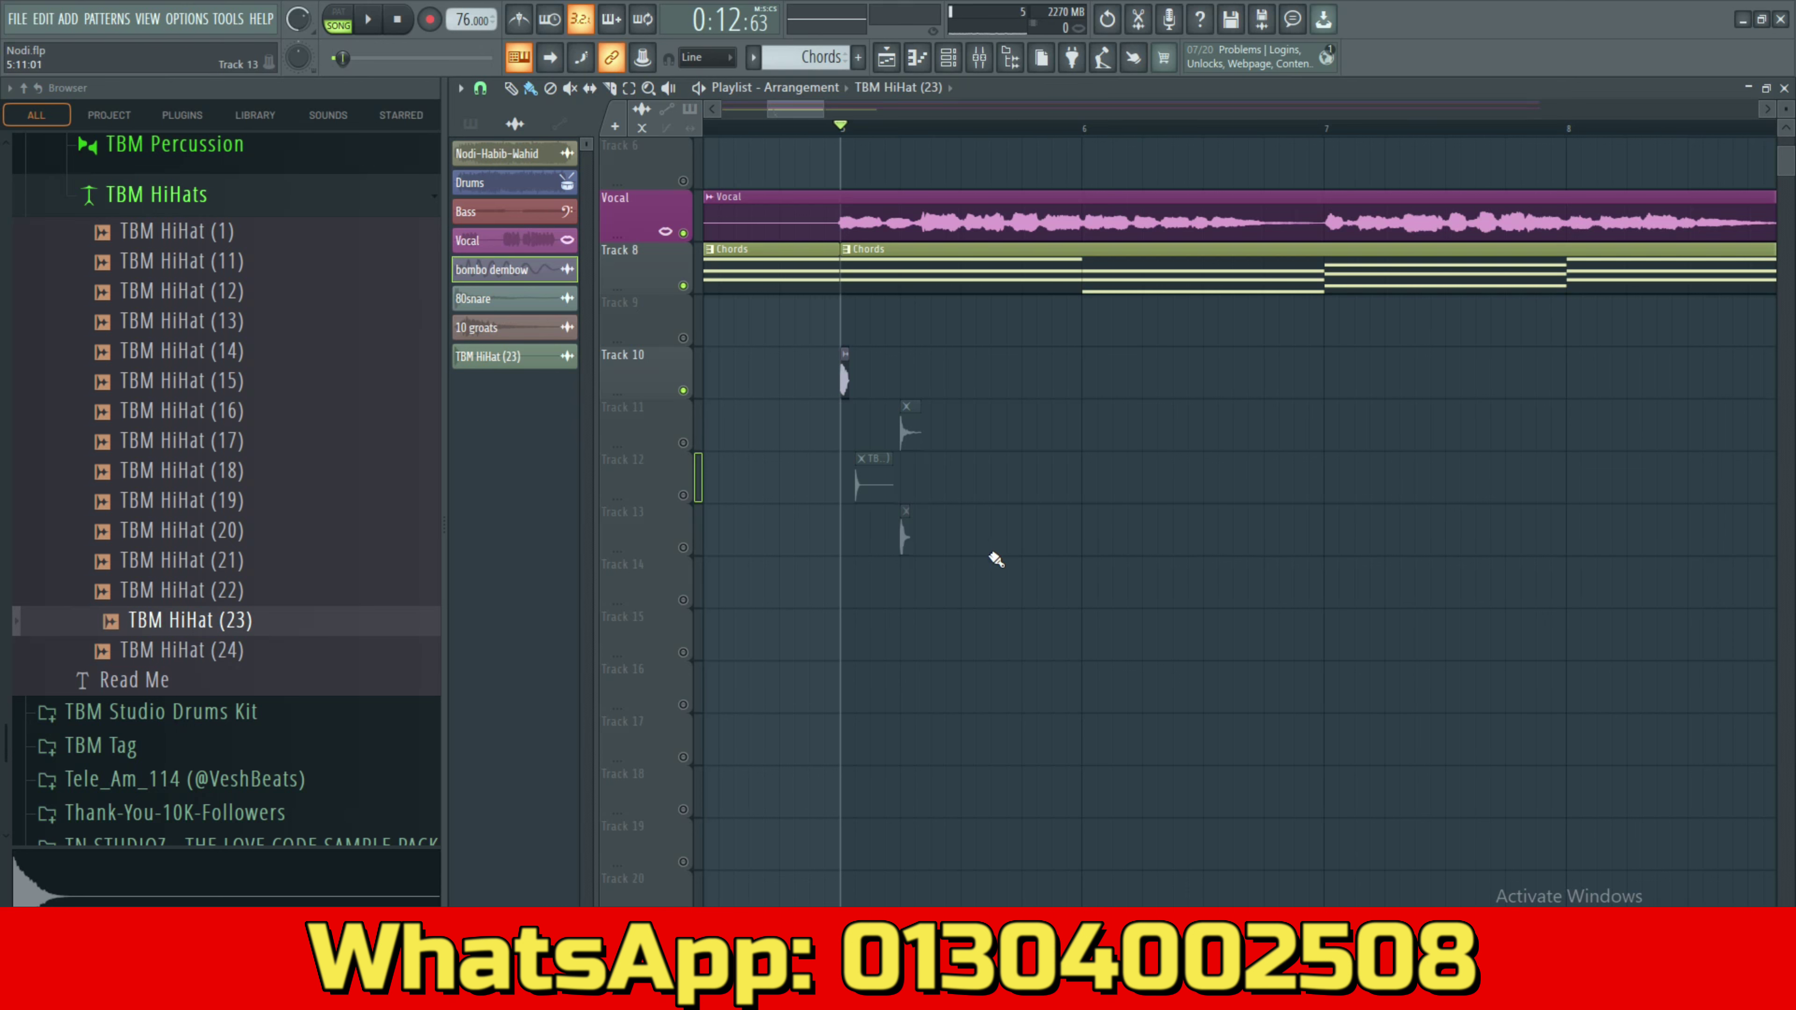
pyautogui.scroll(3, 916, 382)
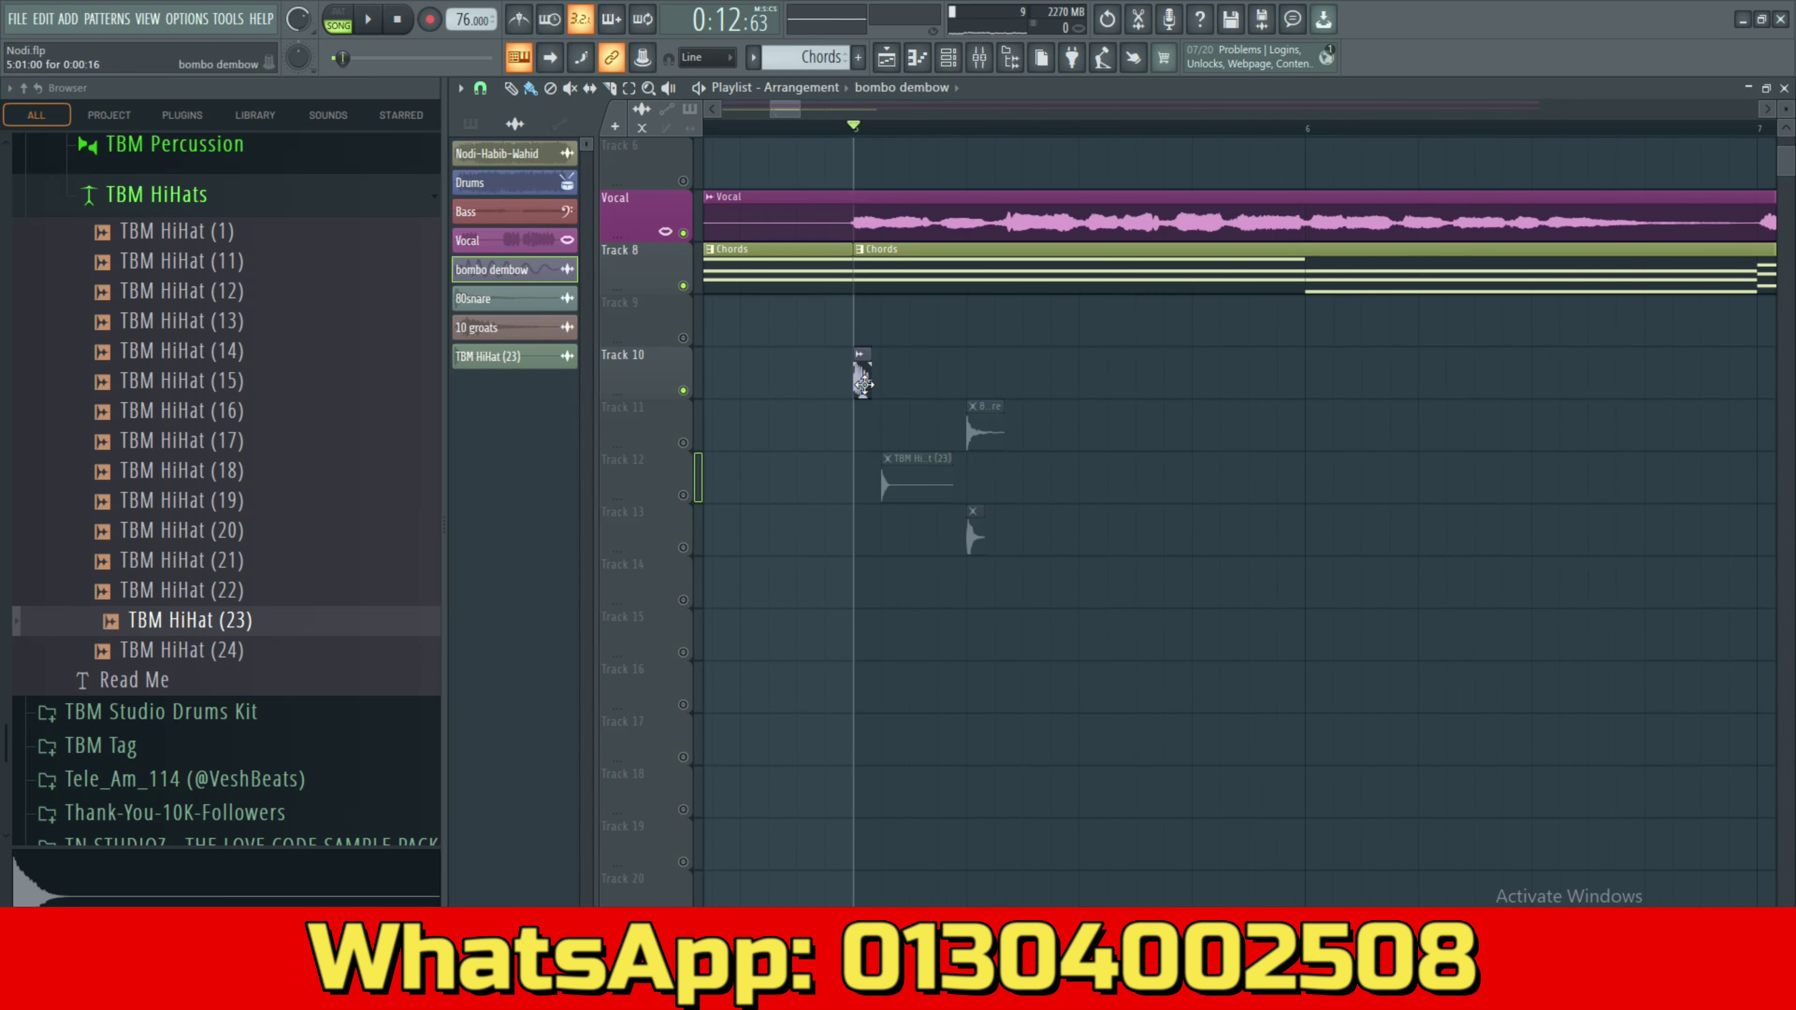
pyautogui.doubleClick(858, 372)
pyautogui.hotkey('ctrl', 'l')
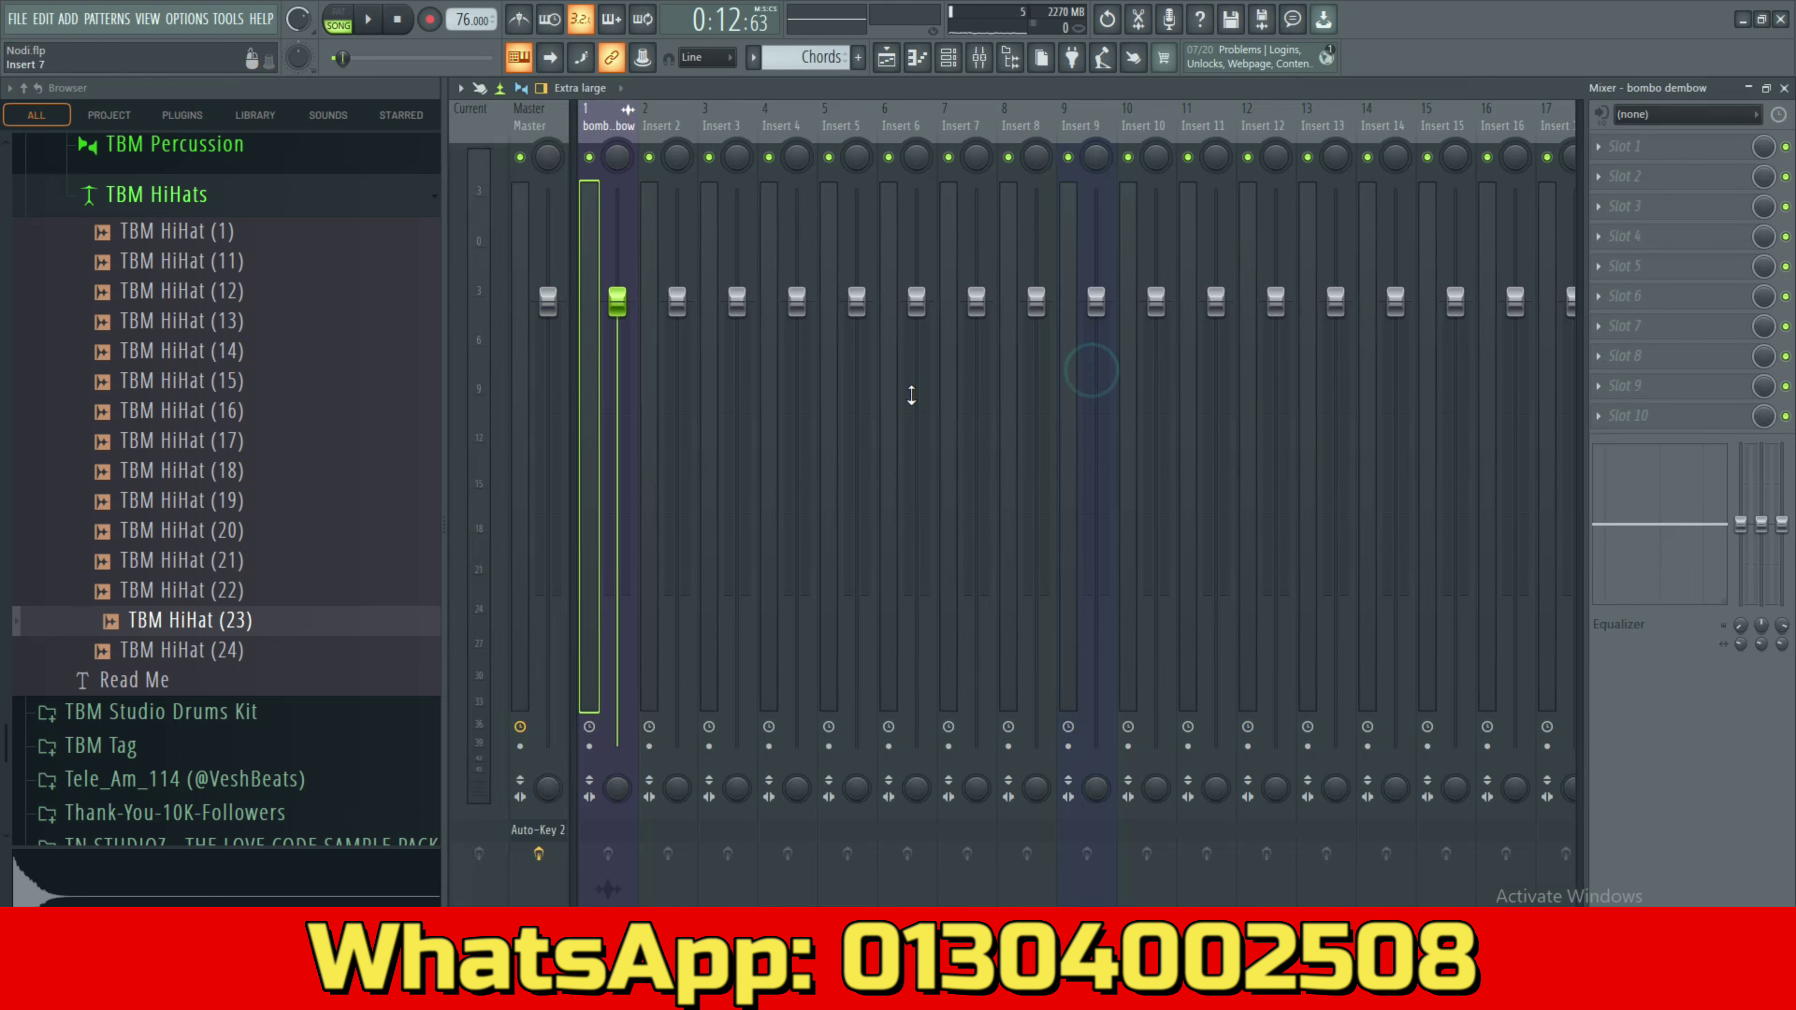
# Play the kick briefly, lower the bombo dembow fader on mixer insert 1, and close the mixer.
pyautogui.press('space')
pyautogui.press('space')
pyautogui.moveTo(617, 301); pyautogui.dragTo(618, 386)
pyautogui.press('F9')
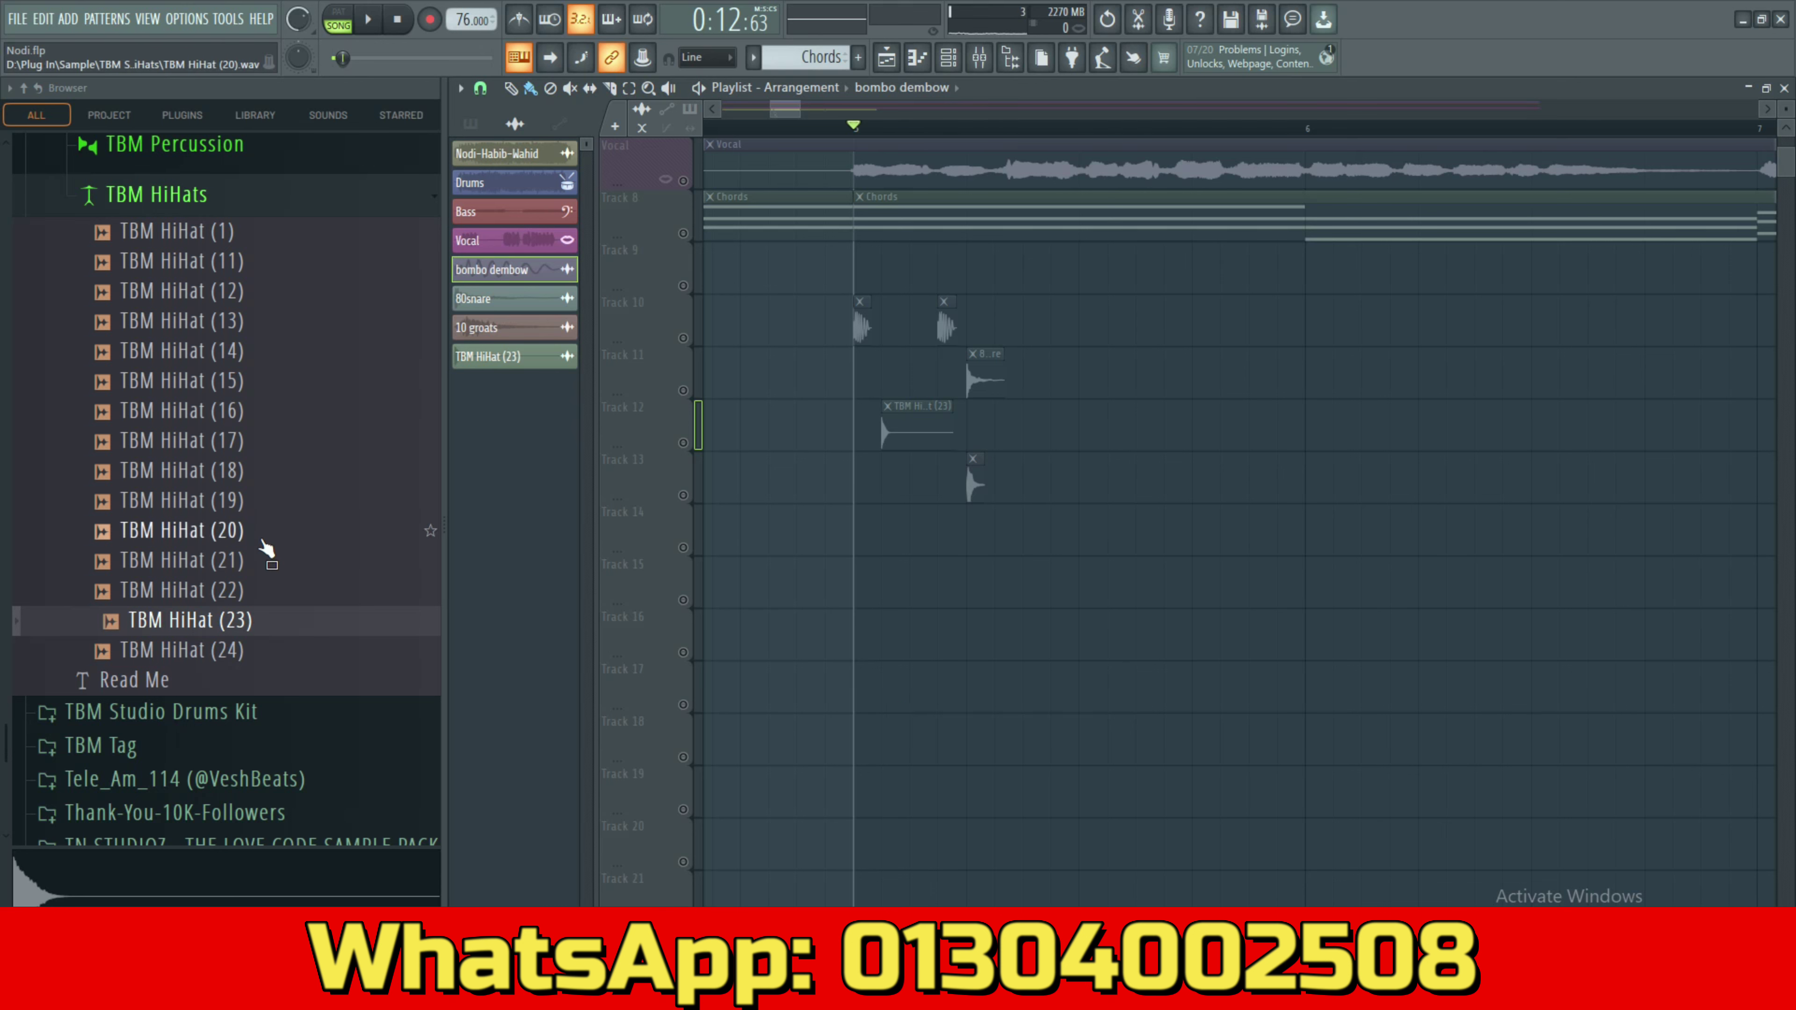
# Open the TBM Snaps folder and audition the samples from TBM Snap (1) to TBM Snap (10).
pyautogui.scroll(5, 269, 550)
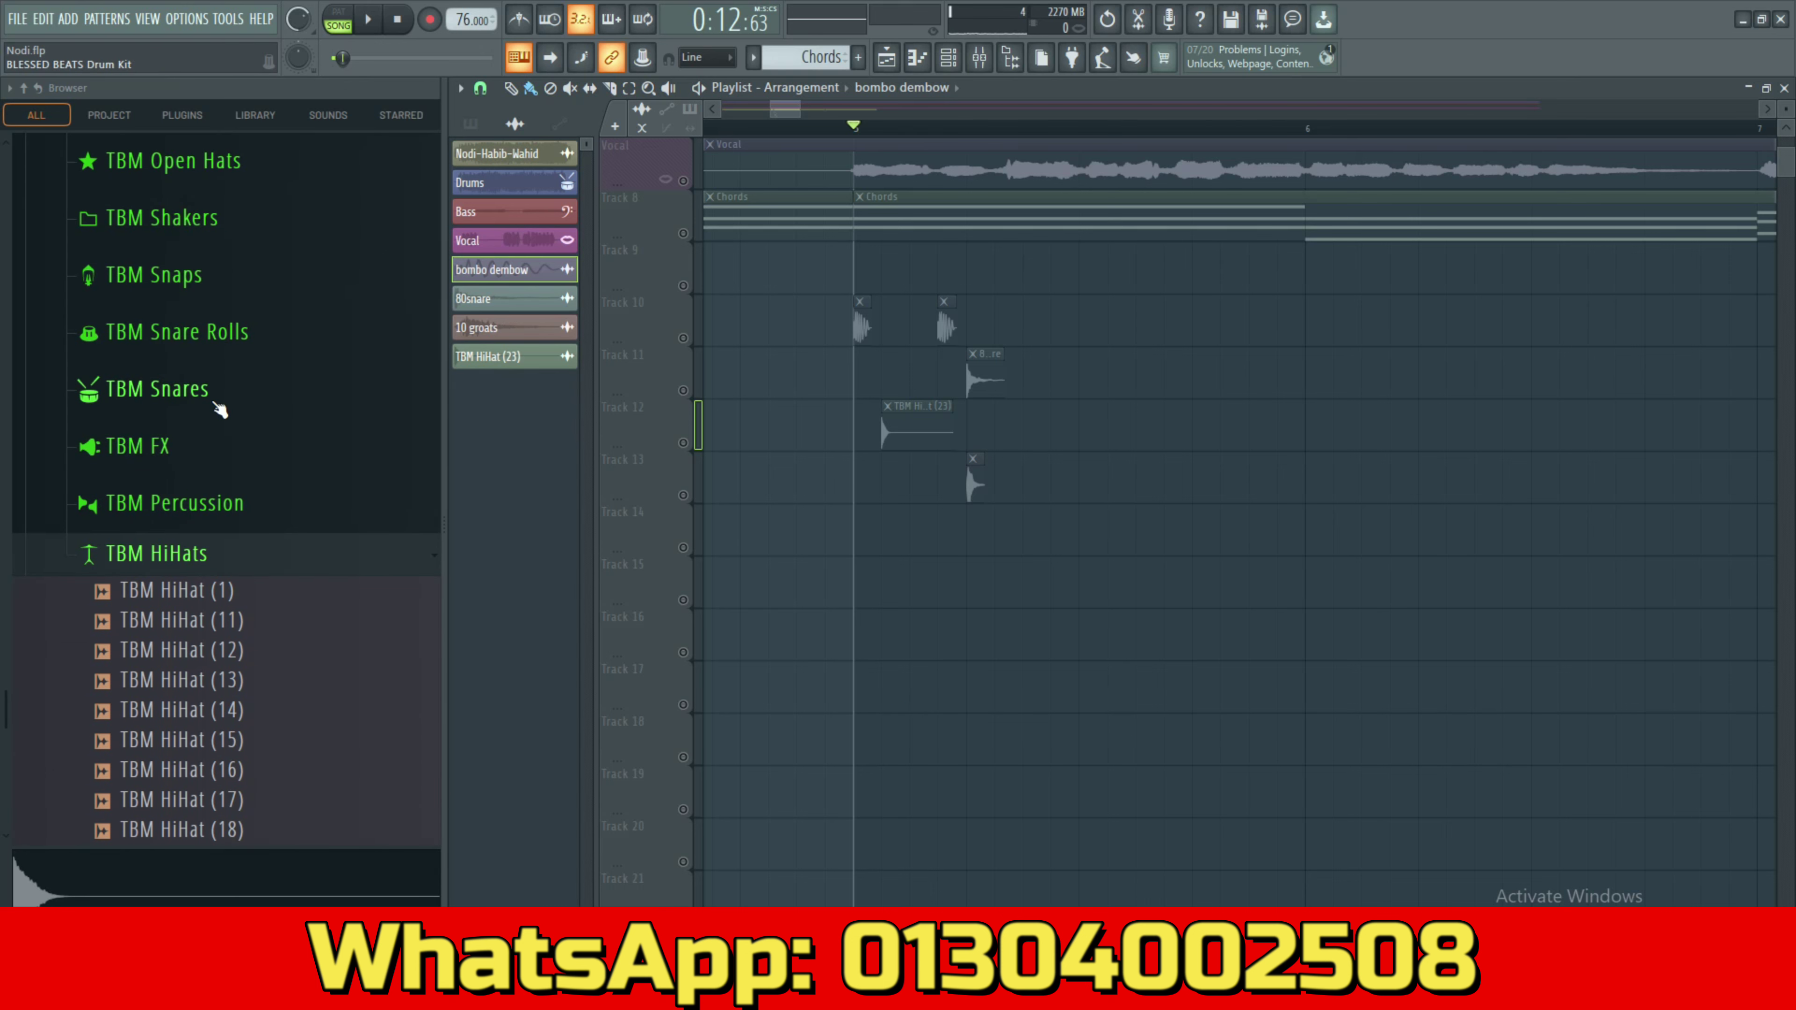
pyautogui.click(195, 291)
pyautogui.click(193, 318)
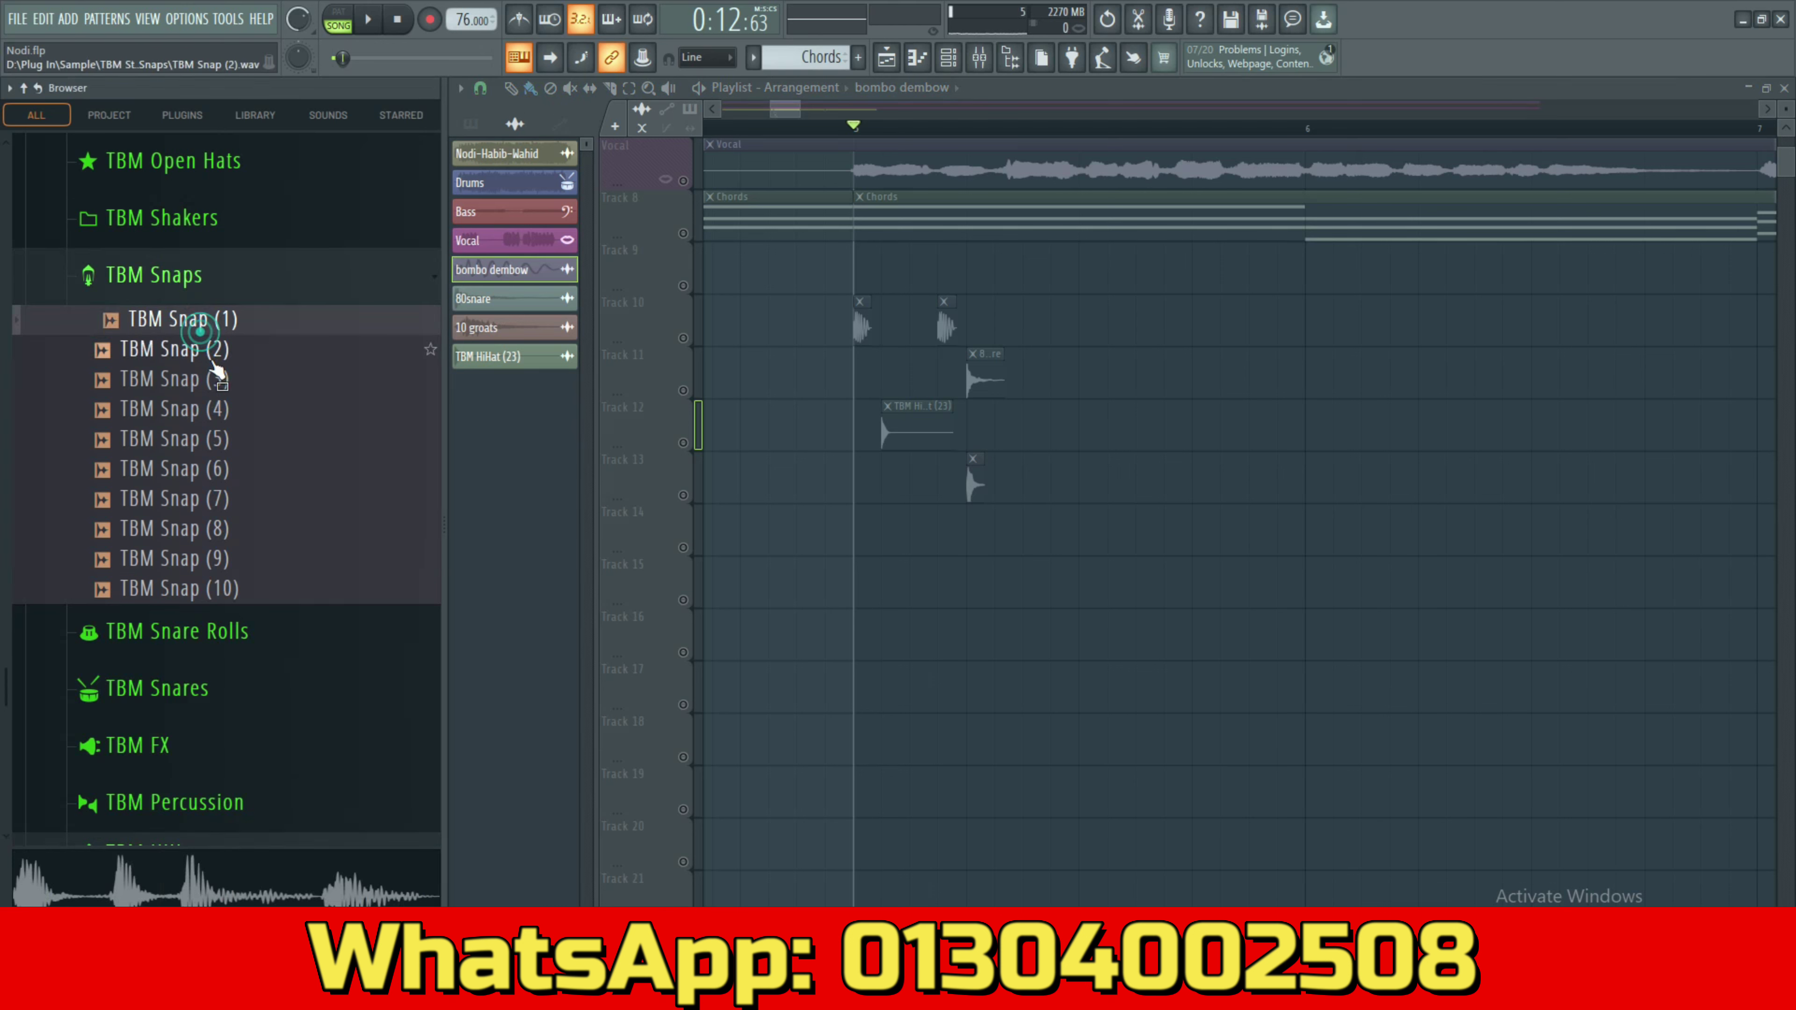
pyautogui.click(224, 351)
pyautogui.moveTo(219, 377); pyautogui.dragTo(214, 369)
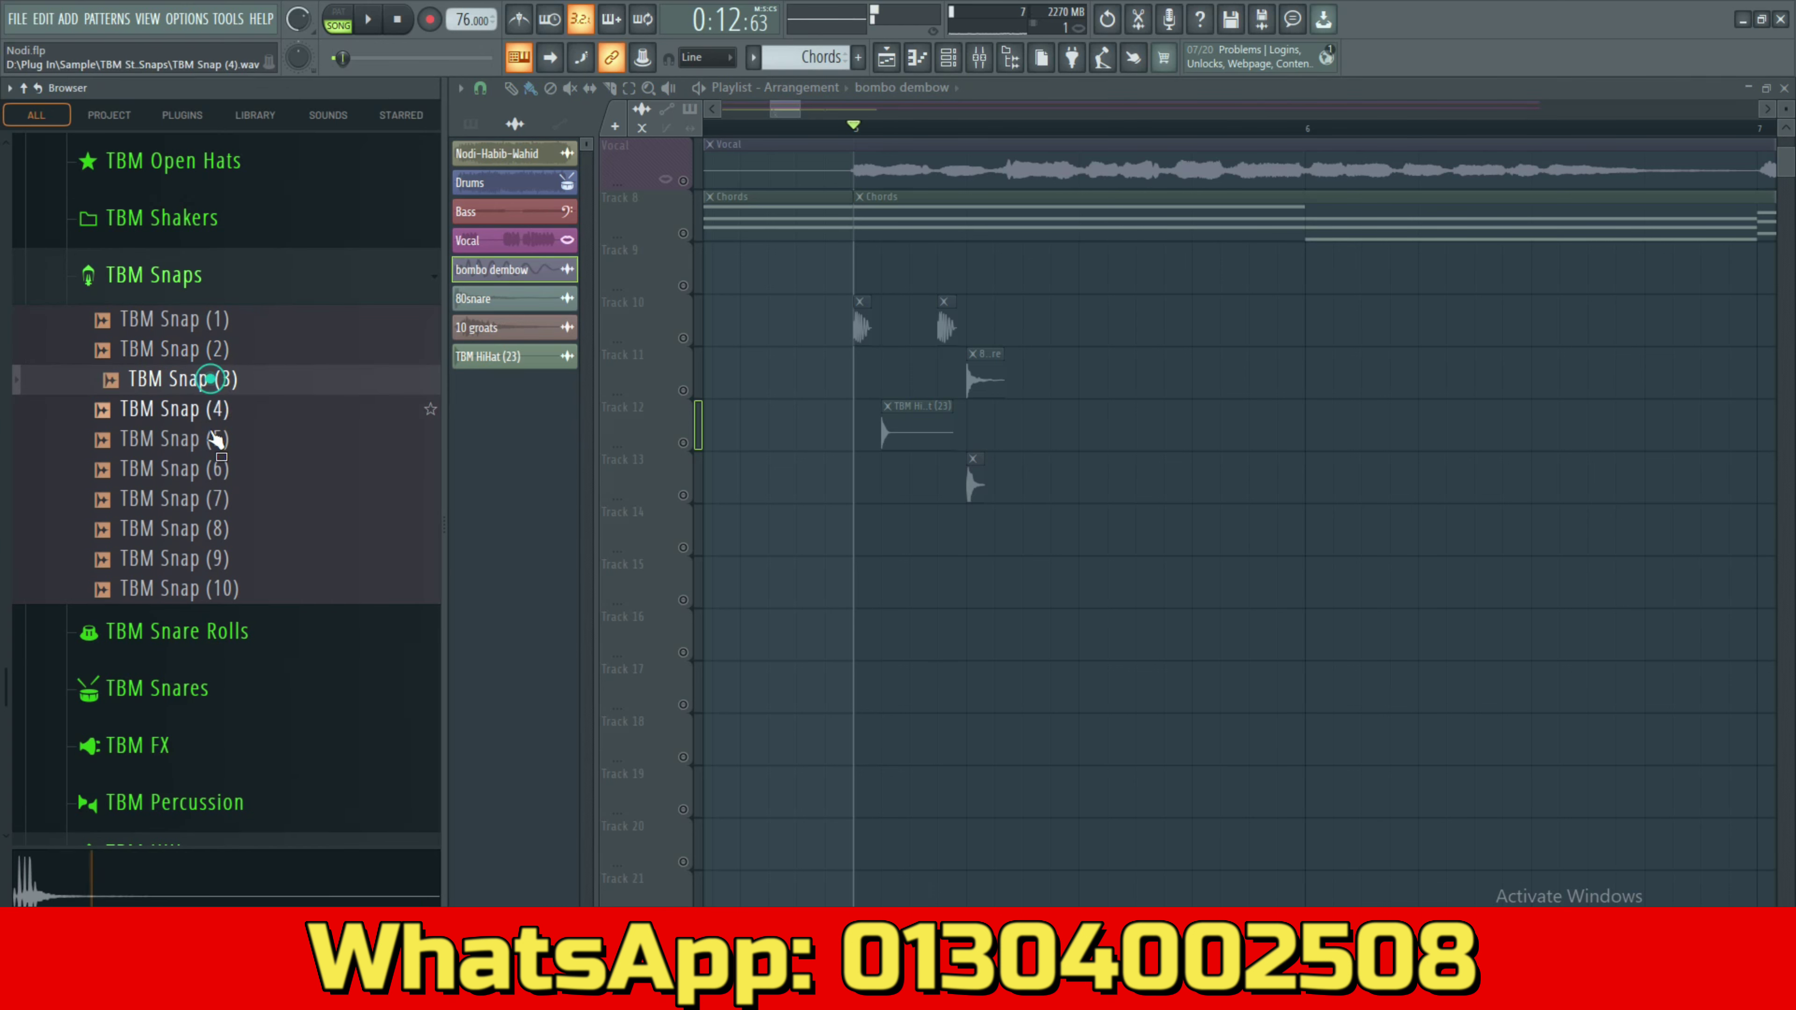
pyautogui.click(221, 412)
pyautogui.click(222, 441)
pyautogui.click(223, 468)
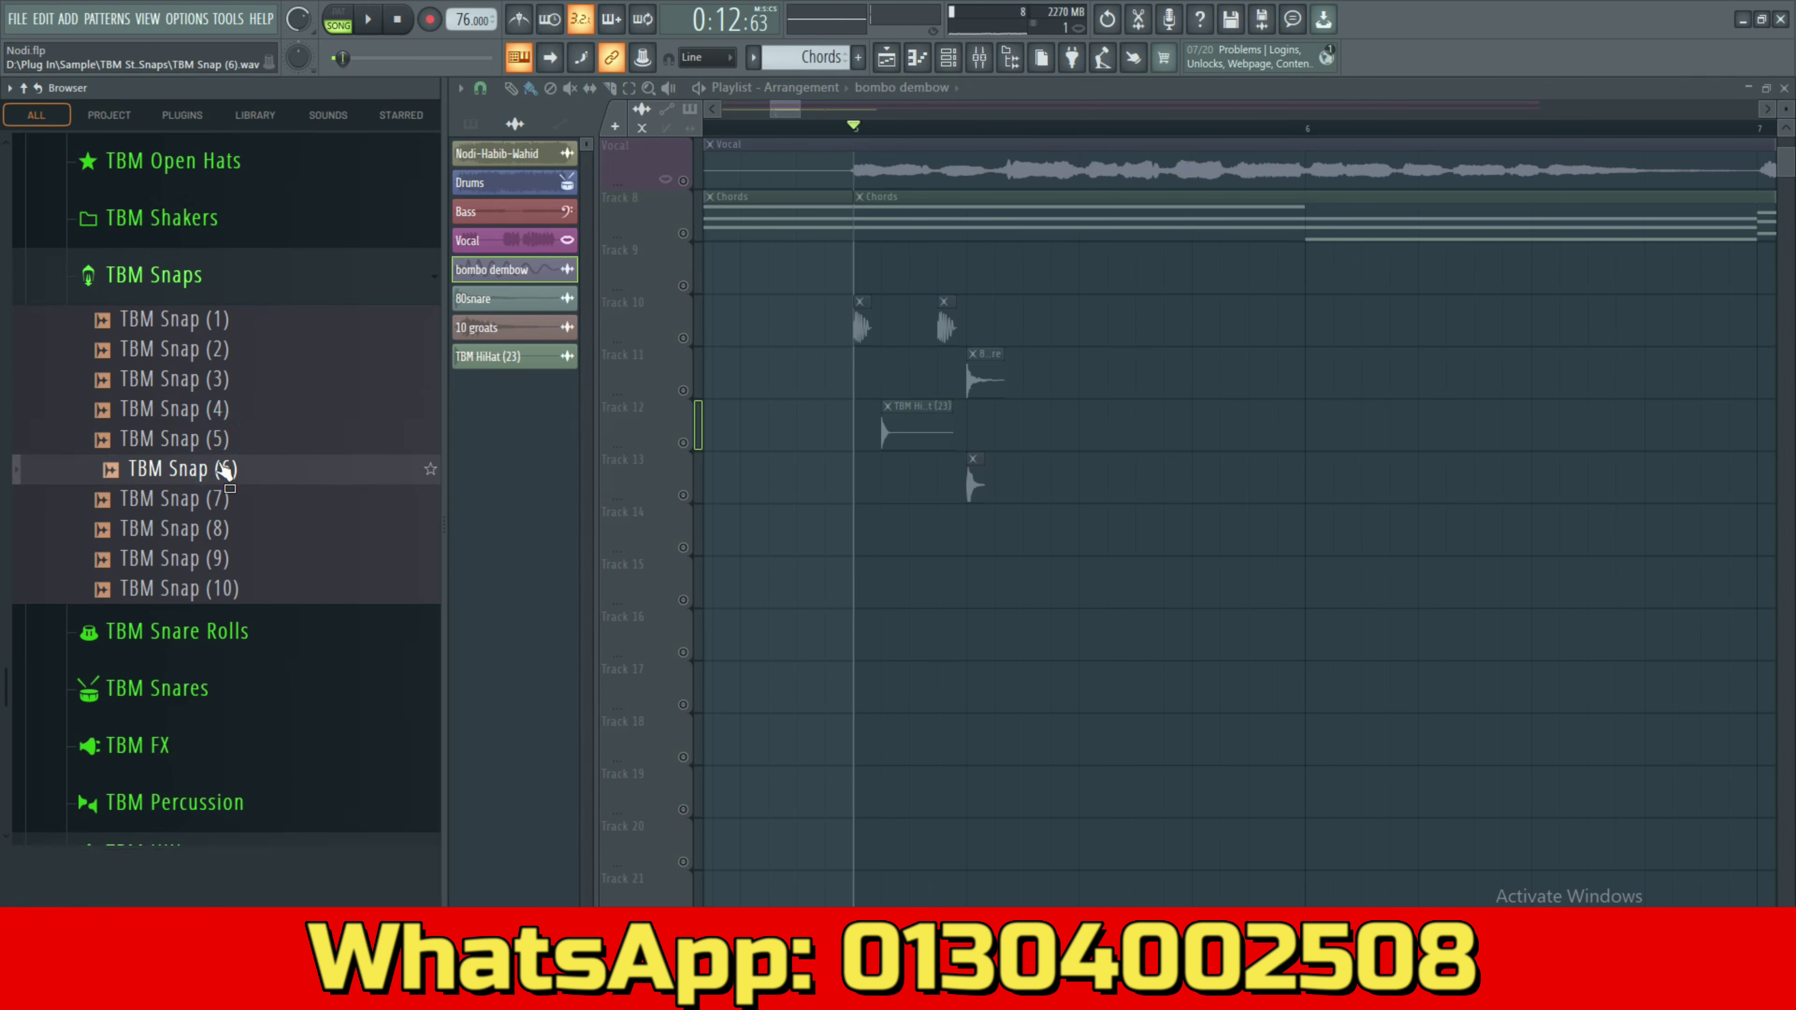
pyautogui.click(225, 498)
pyautogui.click(230, 529)
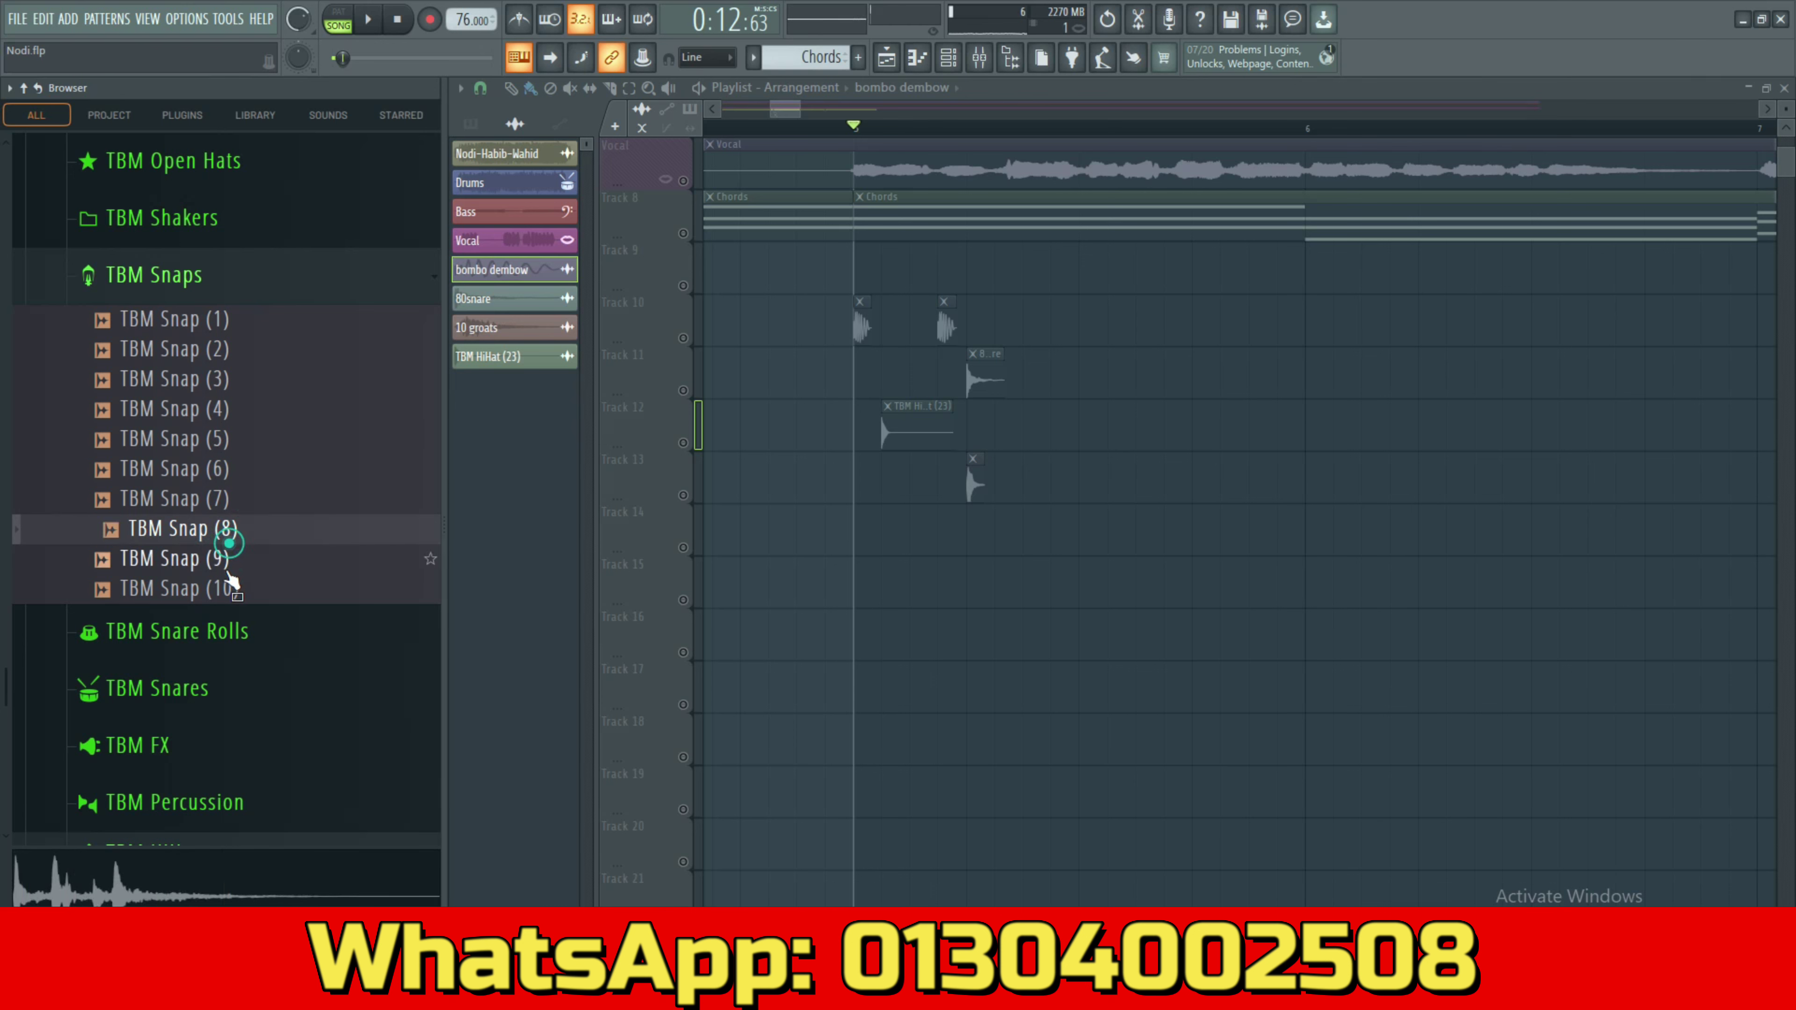
pyautogui.click(225, 561)
pyautogui.click(227, 588)
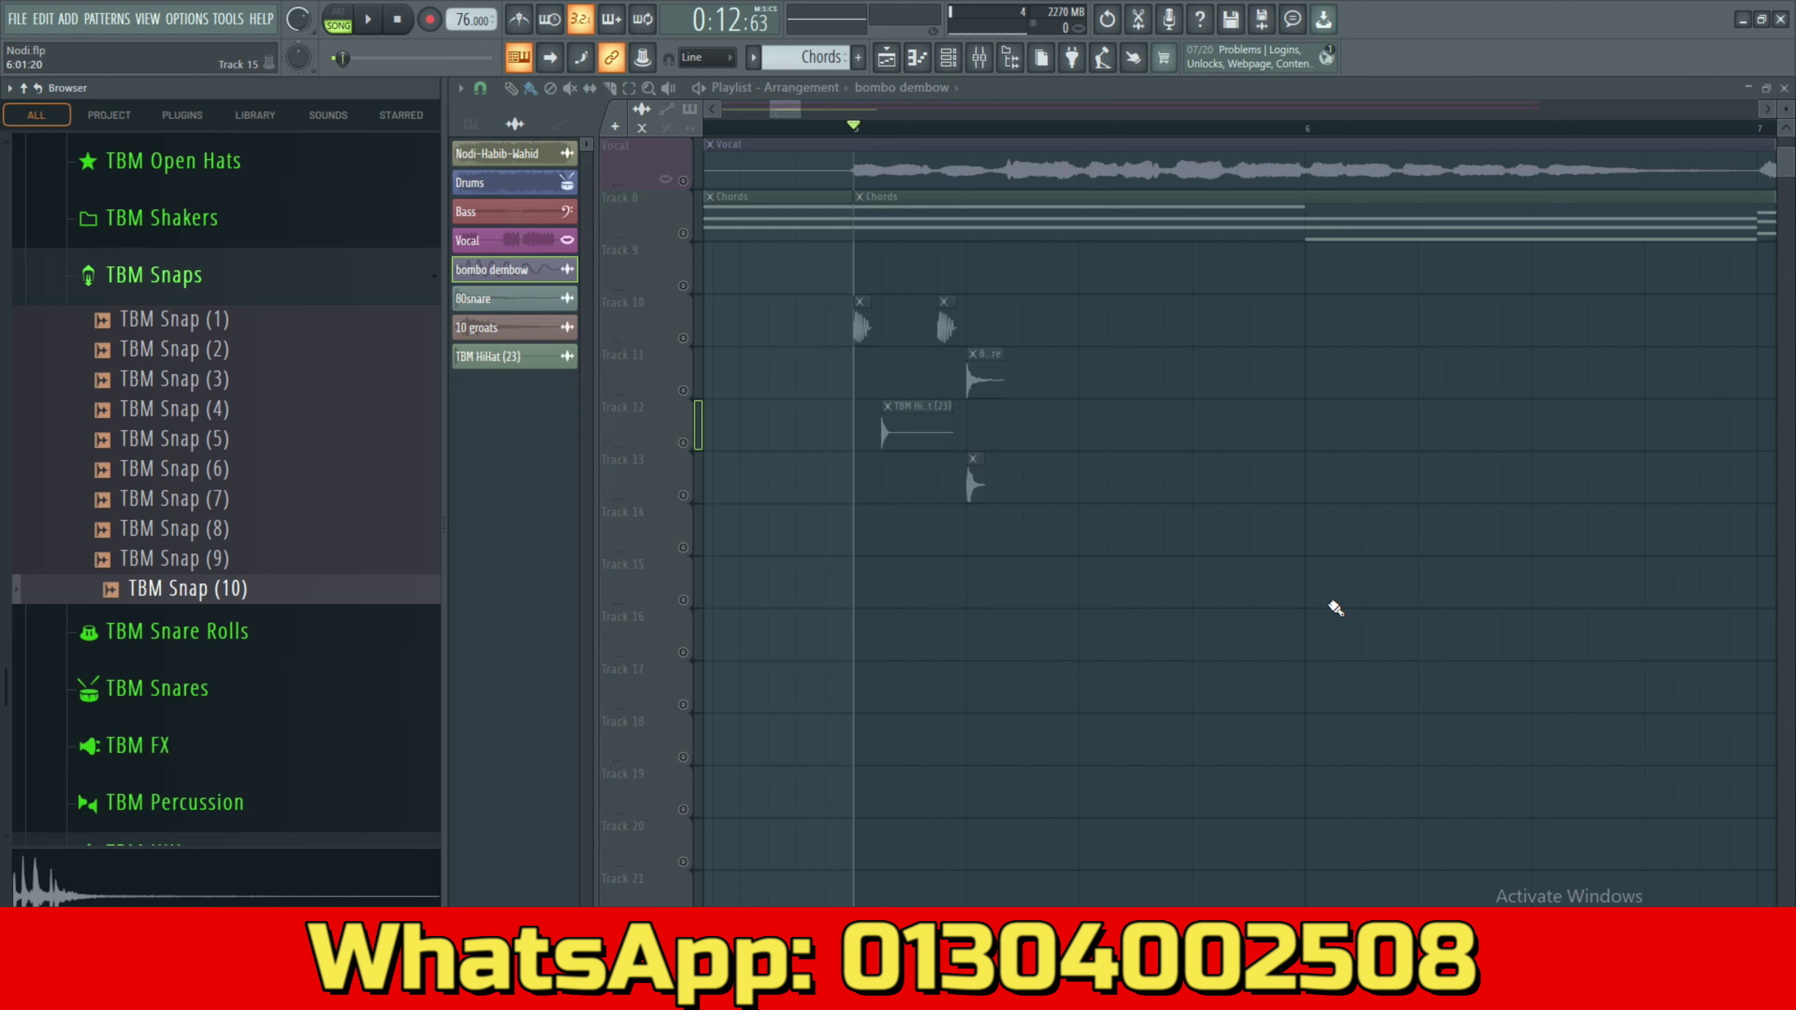
# Audition the snaps again from TBM Snap (10) back to TBM Snap (5), and place TBM Snap (5) on Track 15 in bar 5.
pyautogui.click(272, 594)
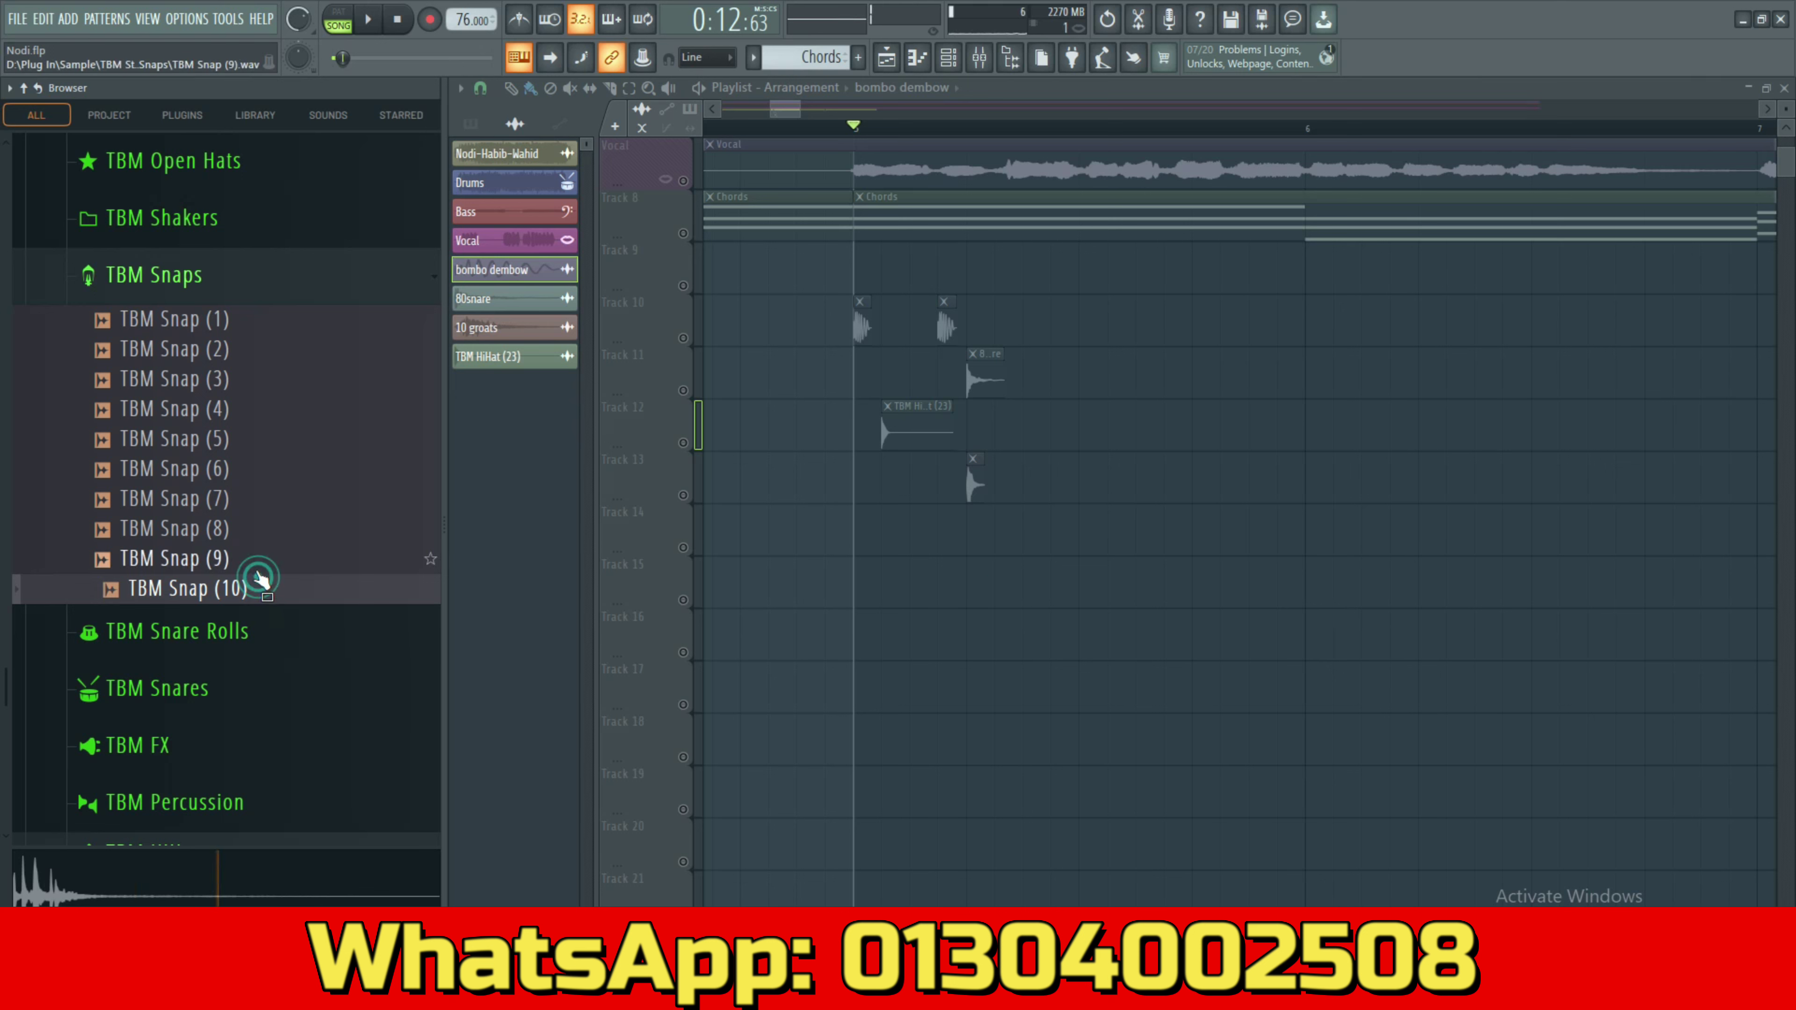
pyautogui.click(253, 559)
pyautogui.click(230, 527)
pyautogui.click(228, 497)
pyautogui.click(222, 467)
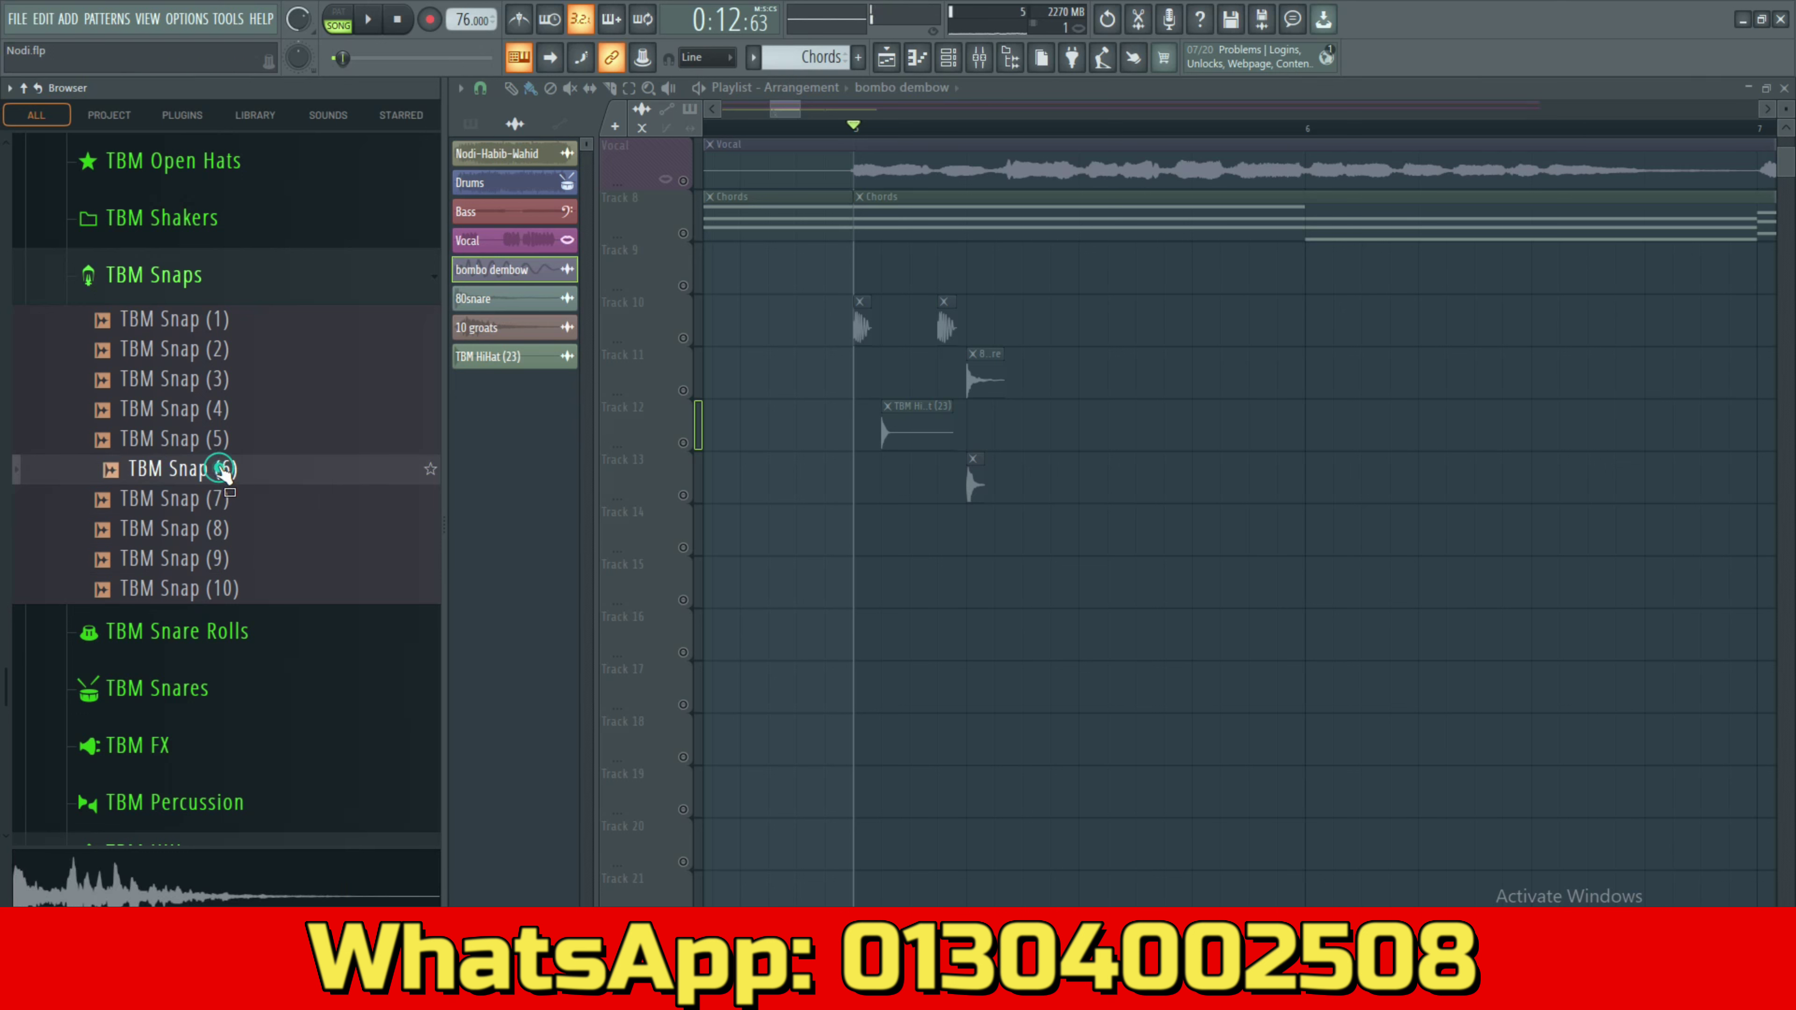
pyautogui.click(218, 437)
pyautogui.moveTo(218, 437); pyautogui.dragTo(932, 601)
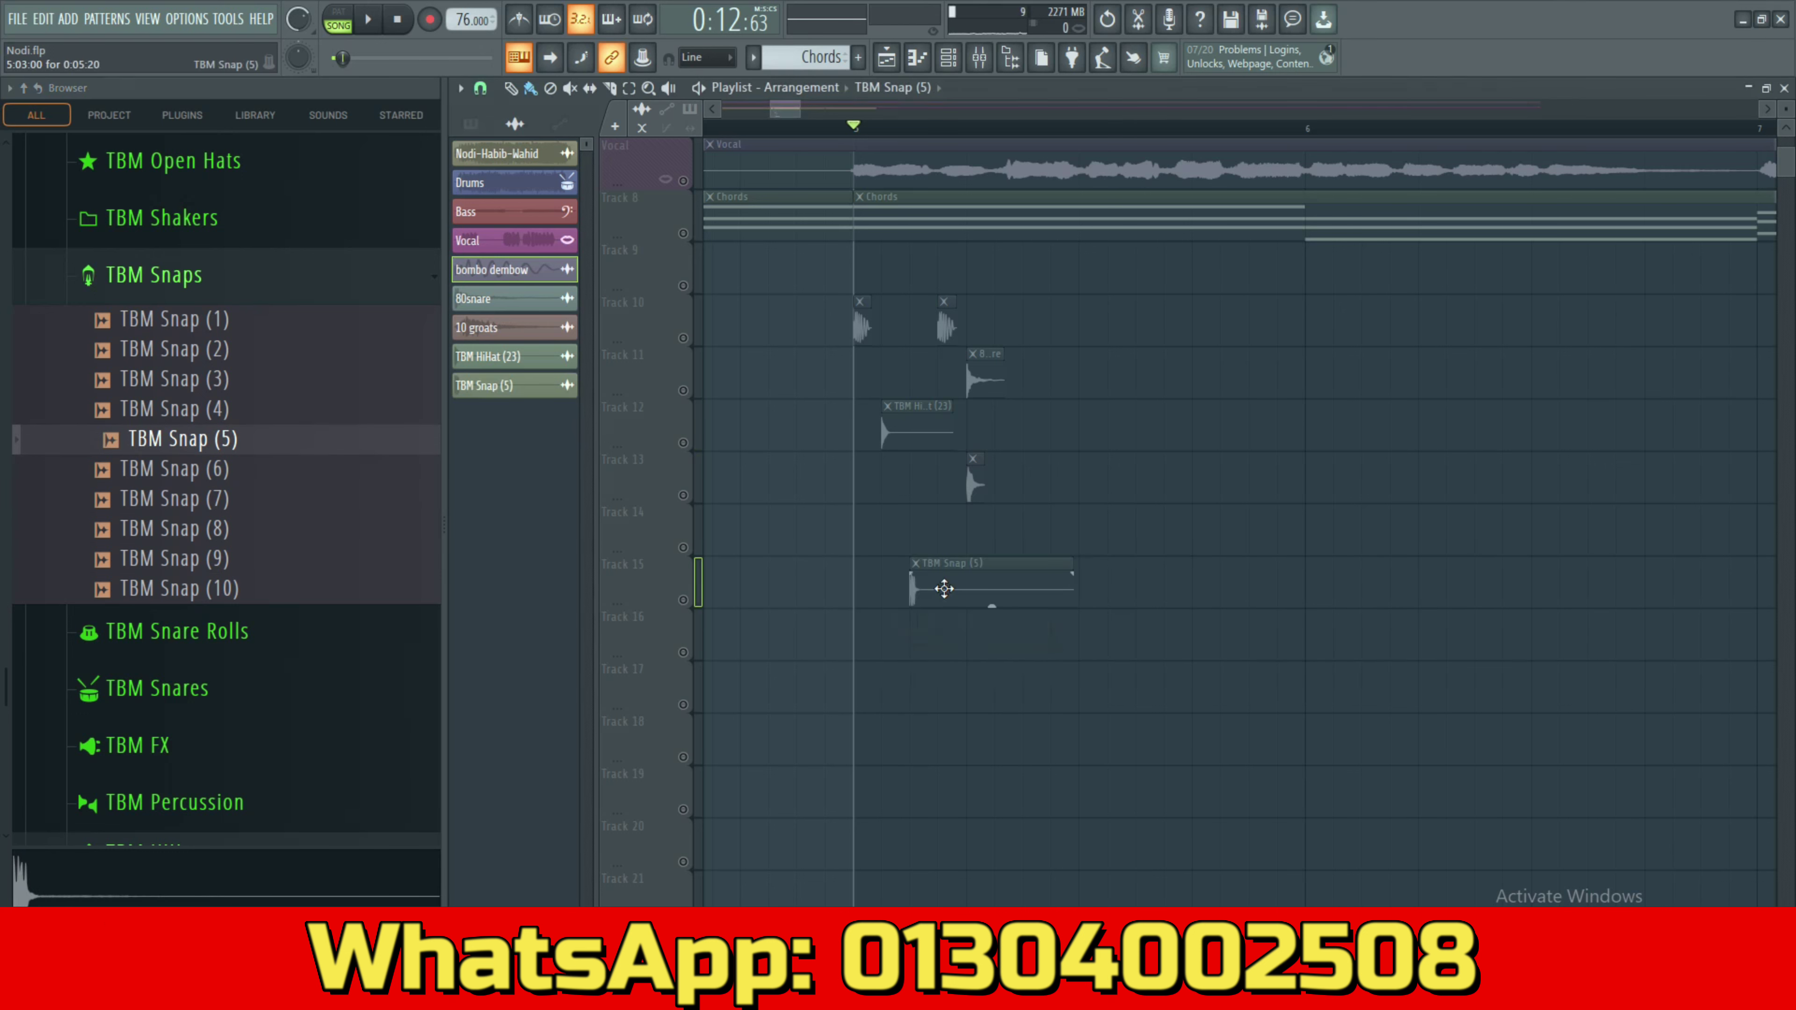
# Insert an empty track above the 80snare track and move the TBM Snap (5) clip onto it, aligned with the snare hit.
pyautogui.rightClick(647, 391)
pyautogui.click(685, 726)
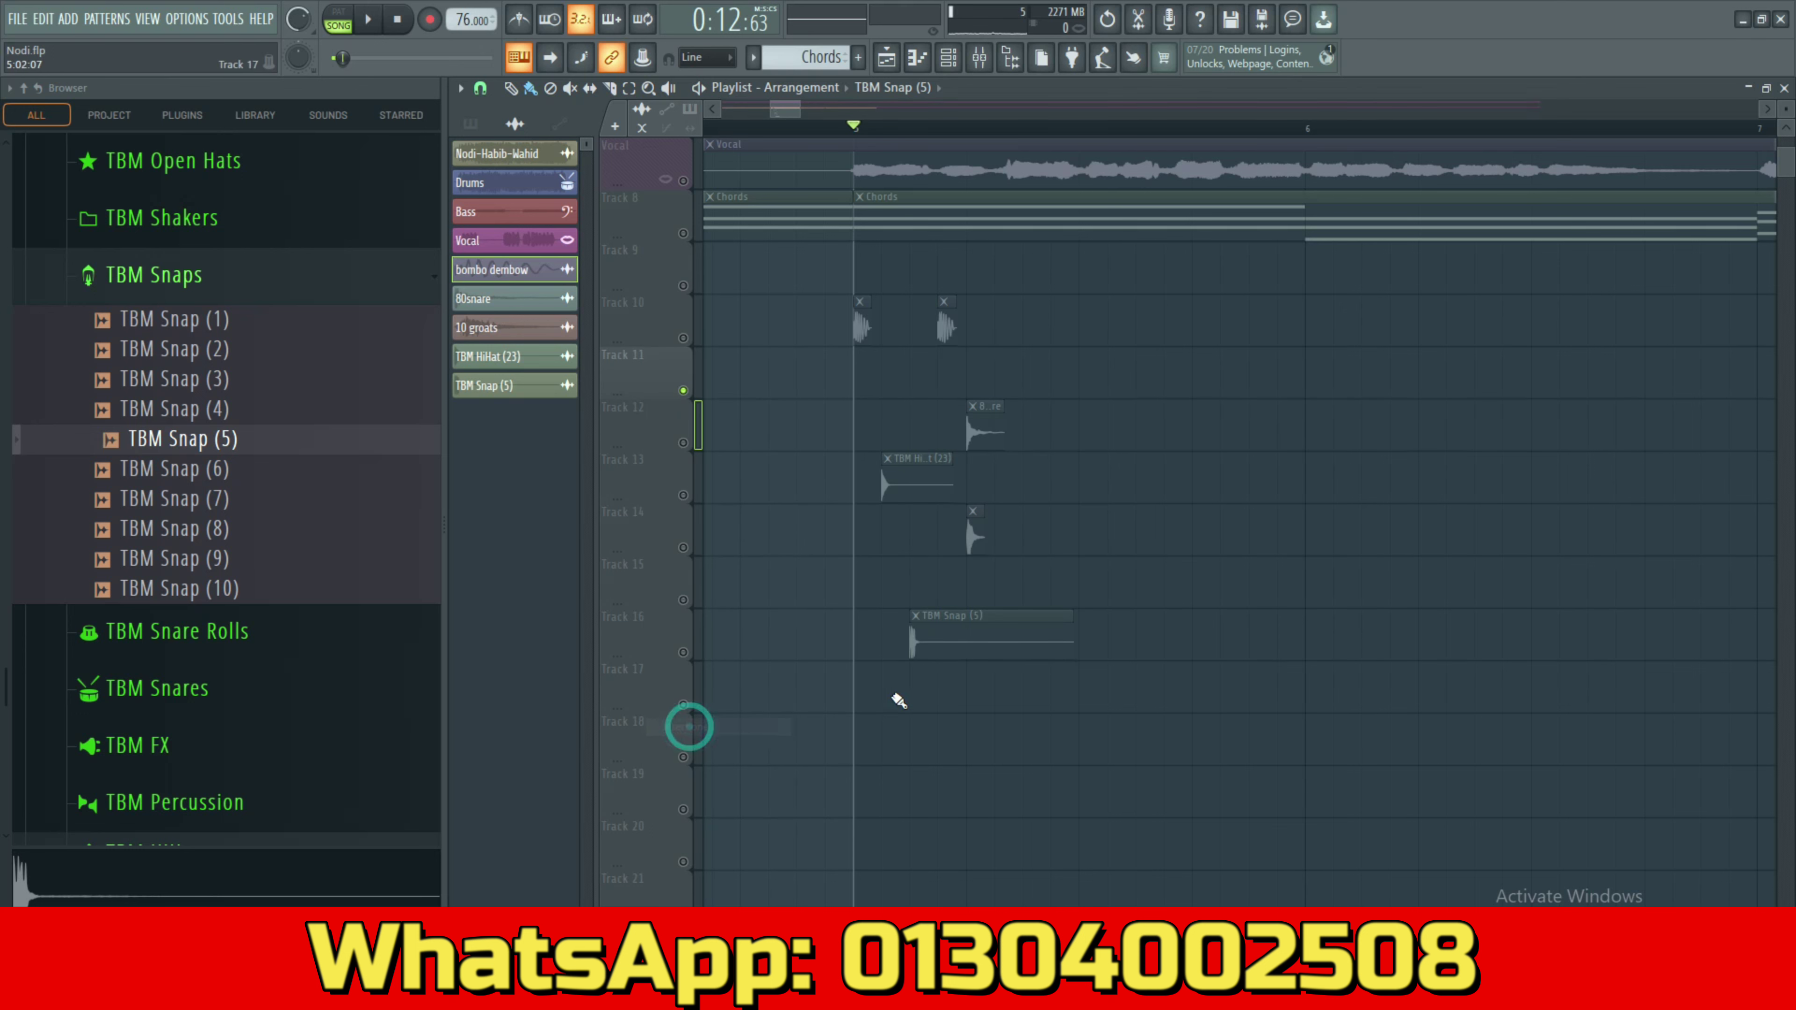
pyautogui.moveTo(970, 626); pyautogui.dragTo(1018, 352)
# Unmute the kick on Track 10 and play the kick, snap and snare pattern from bar 5 before stopping playback.
pyautogui.click(684, 338)
pyautogui.press('space')
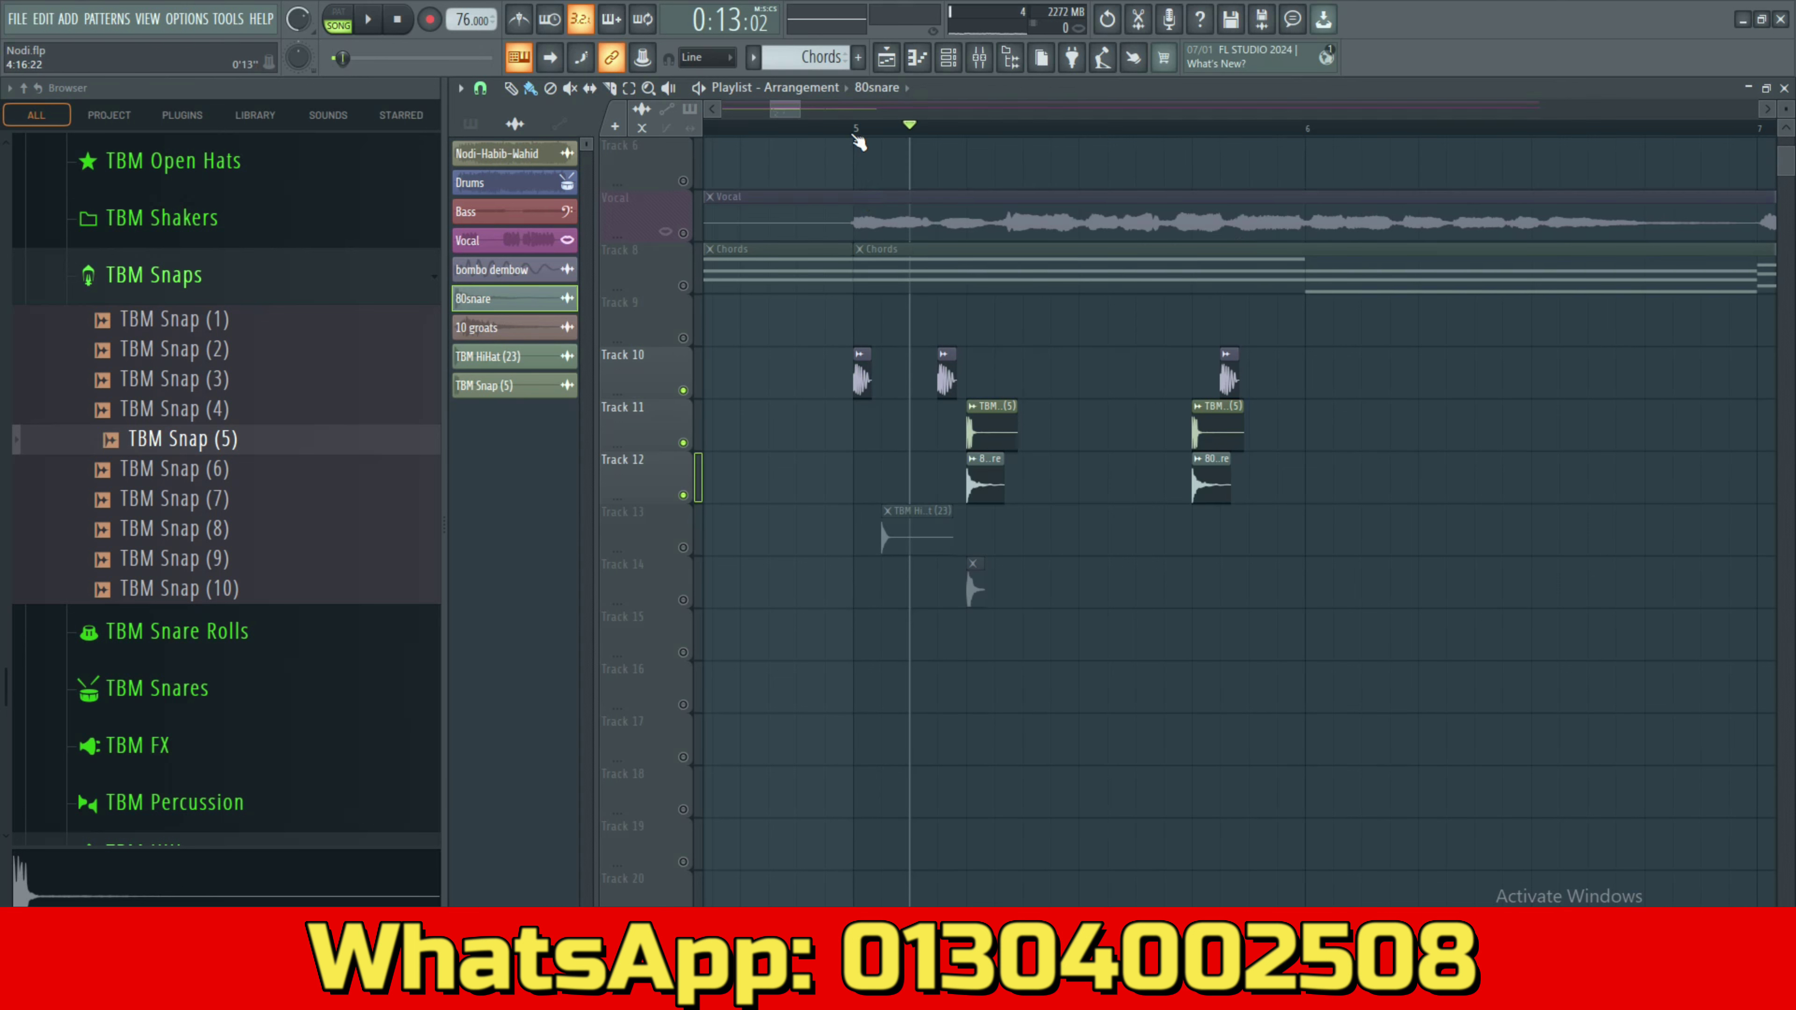
pyautogui.press('space')
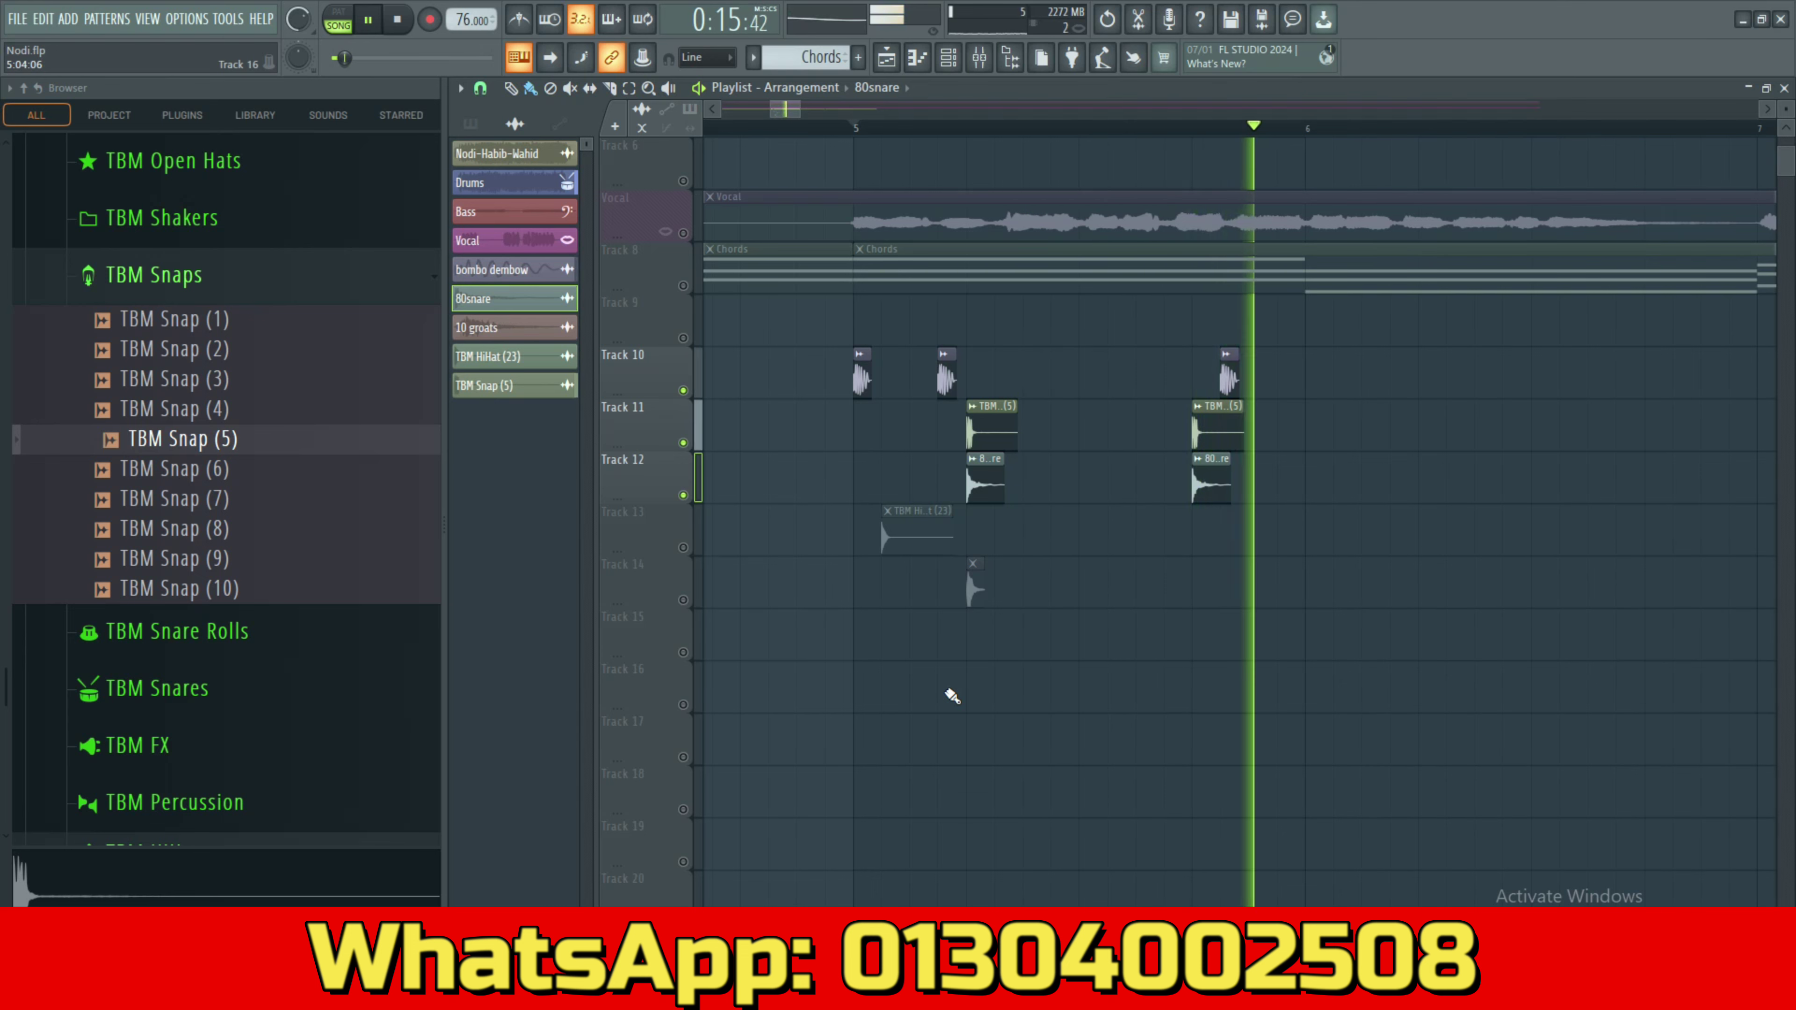
pyautogui.press('space')
# Mute the 80snare layer on Track 12.
pyautogui.keyDown('ctrl'); pyautogui.scroll(2, 937, 647); pyautogui.keyUp('ctrl')
pyautogui.keyDown('ctrl'); pyautogui.scroll(2, 934, 645); pyautogui.keyUp('ctrl')
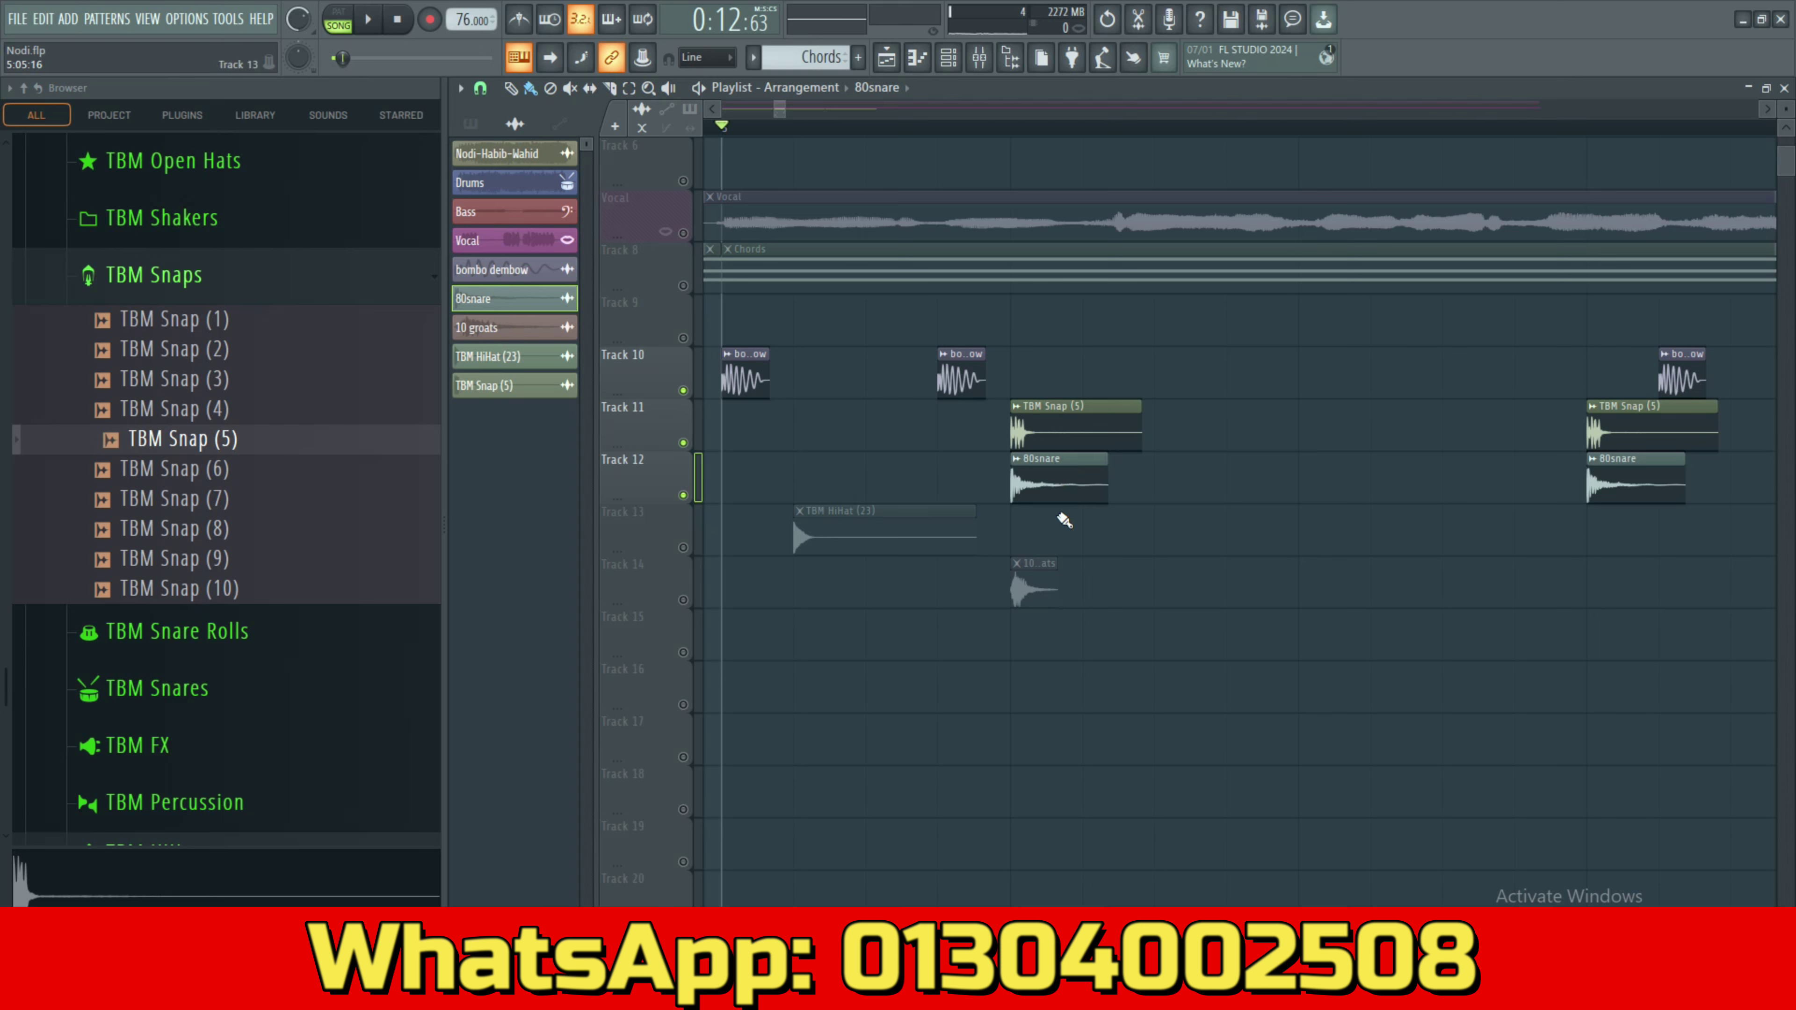
pyautogui.keyDown('ctrl'); pyautogui.scroll(-2, 1064, 521); pyautogui.keyUp('ctrl')
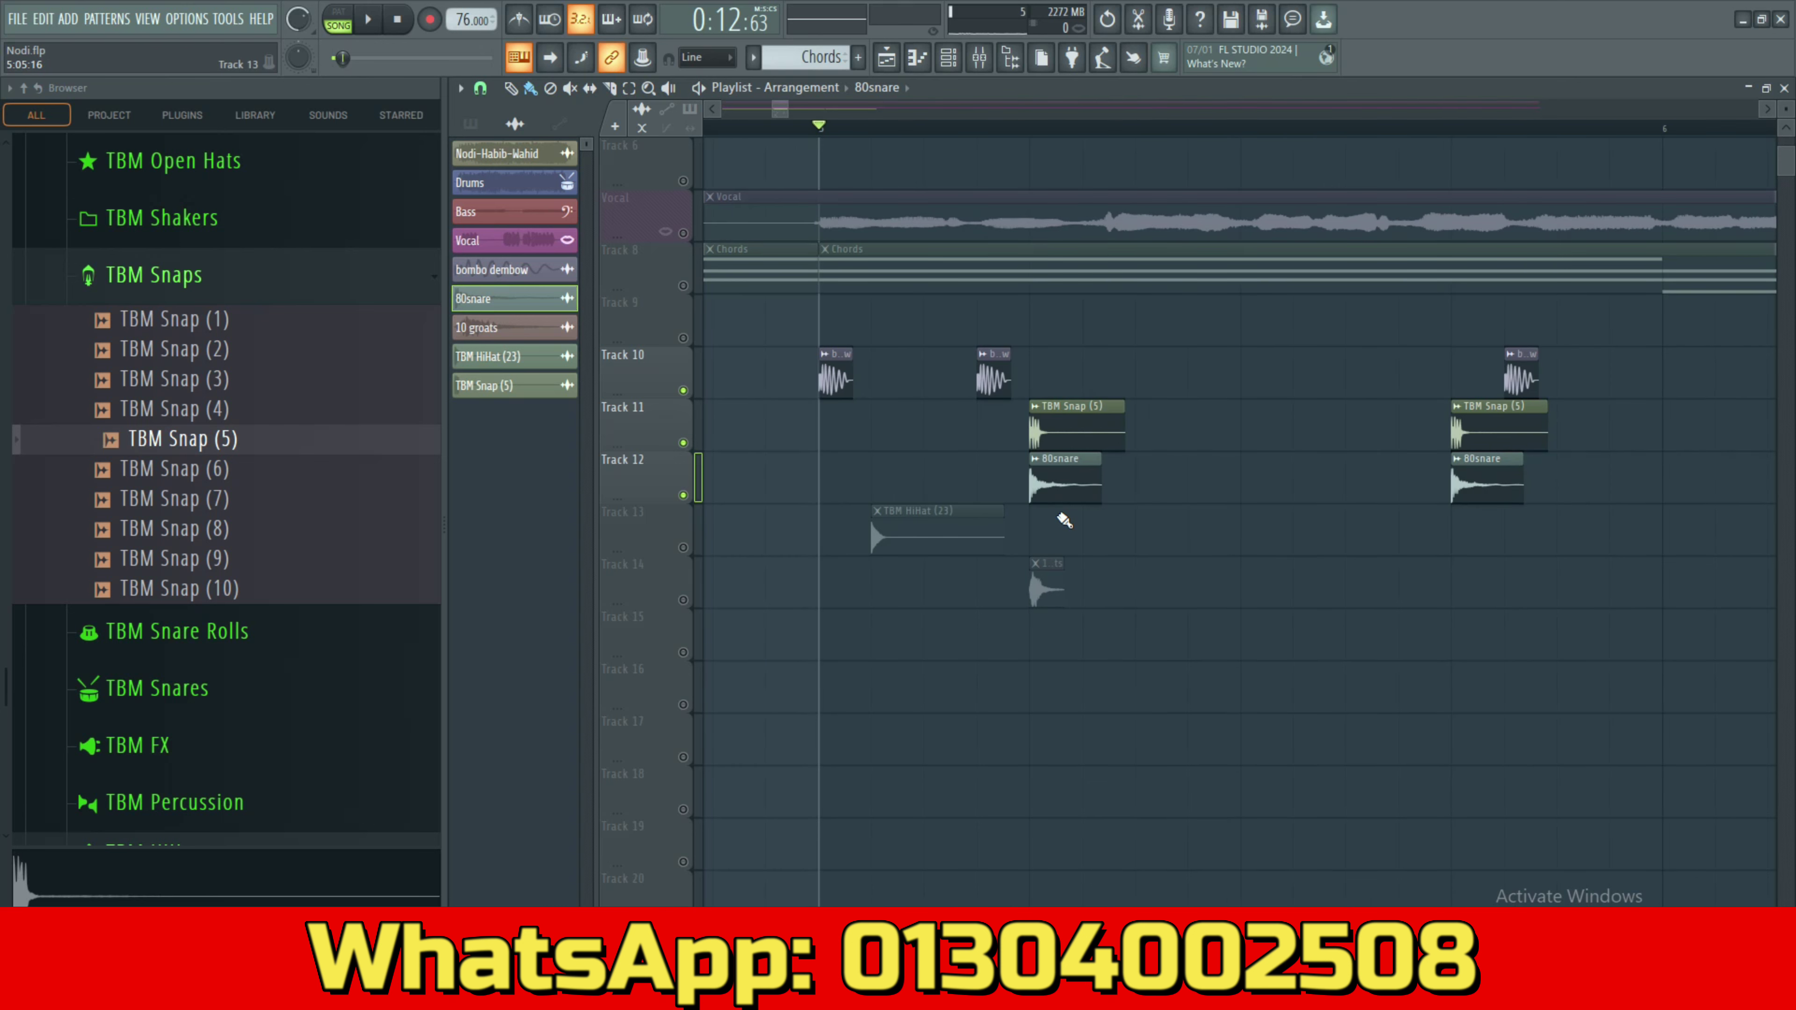
pyautogui.click(683, 495)
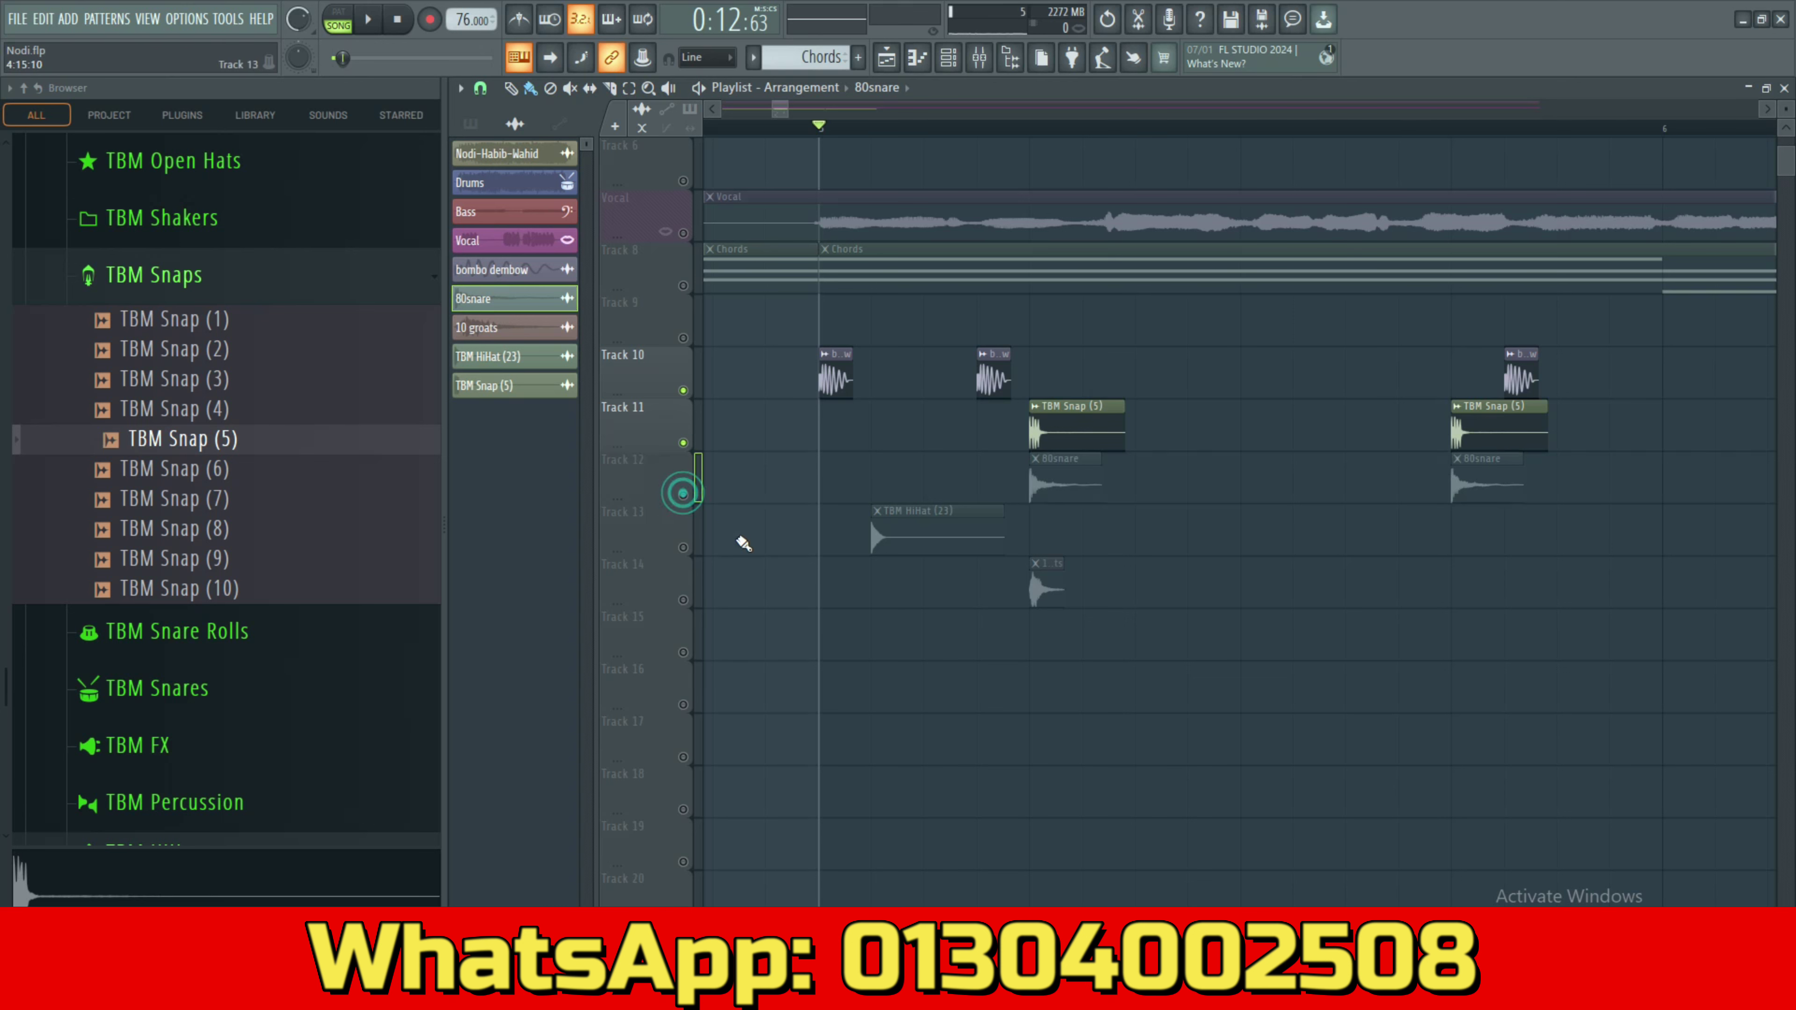
# Play the bar 5 pattern without the 80snare layer, unmute the layer on Track 12 and play the pattern with it.
pyautogui.press('space')
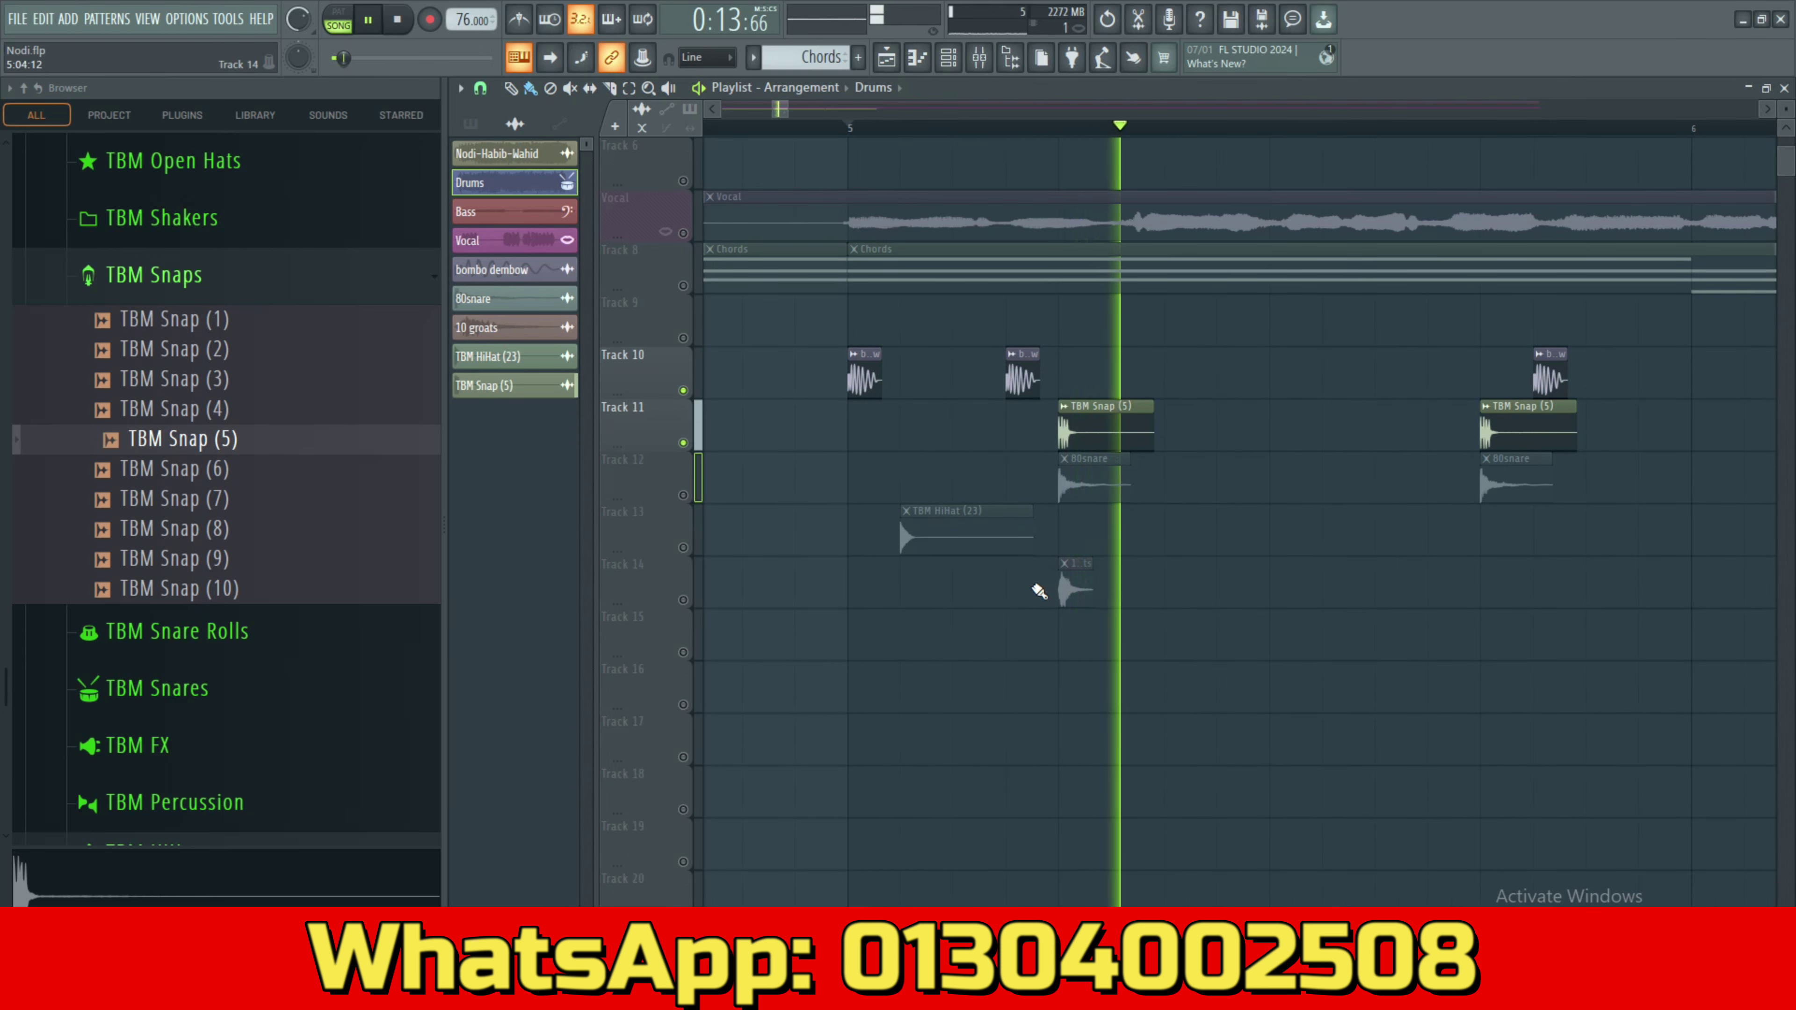
pyautogui.press('space')
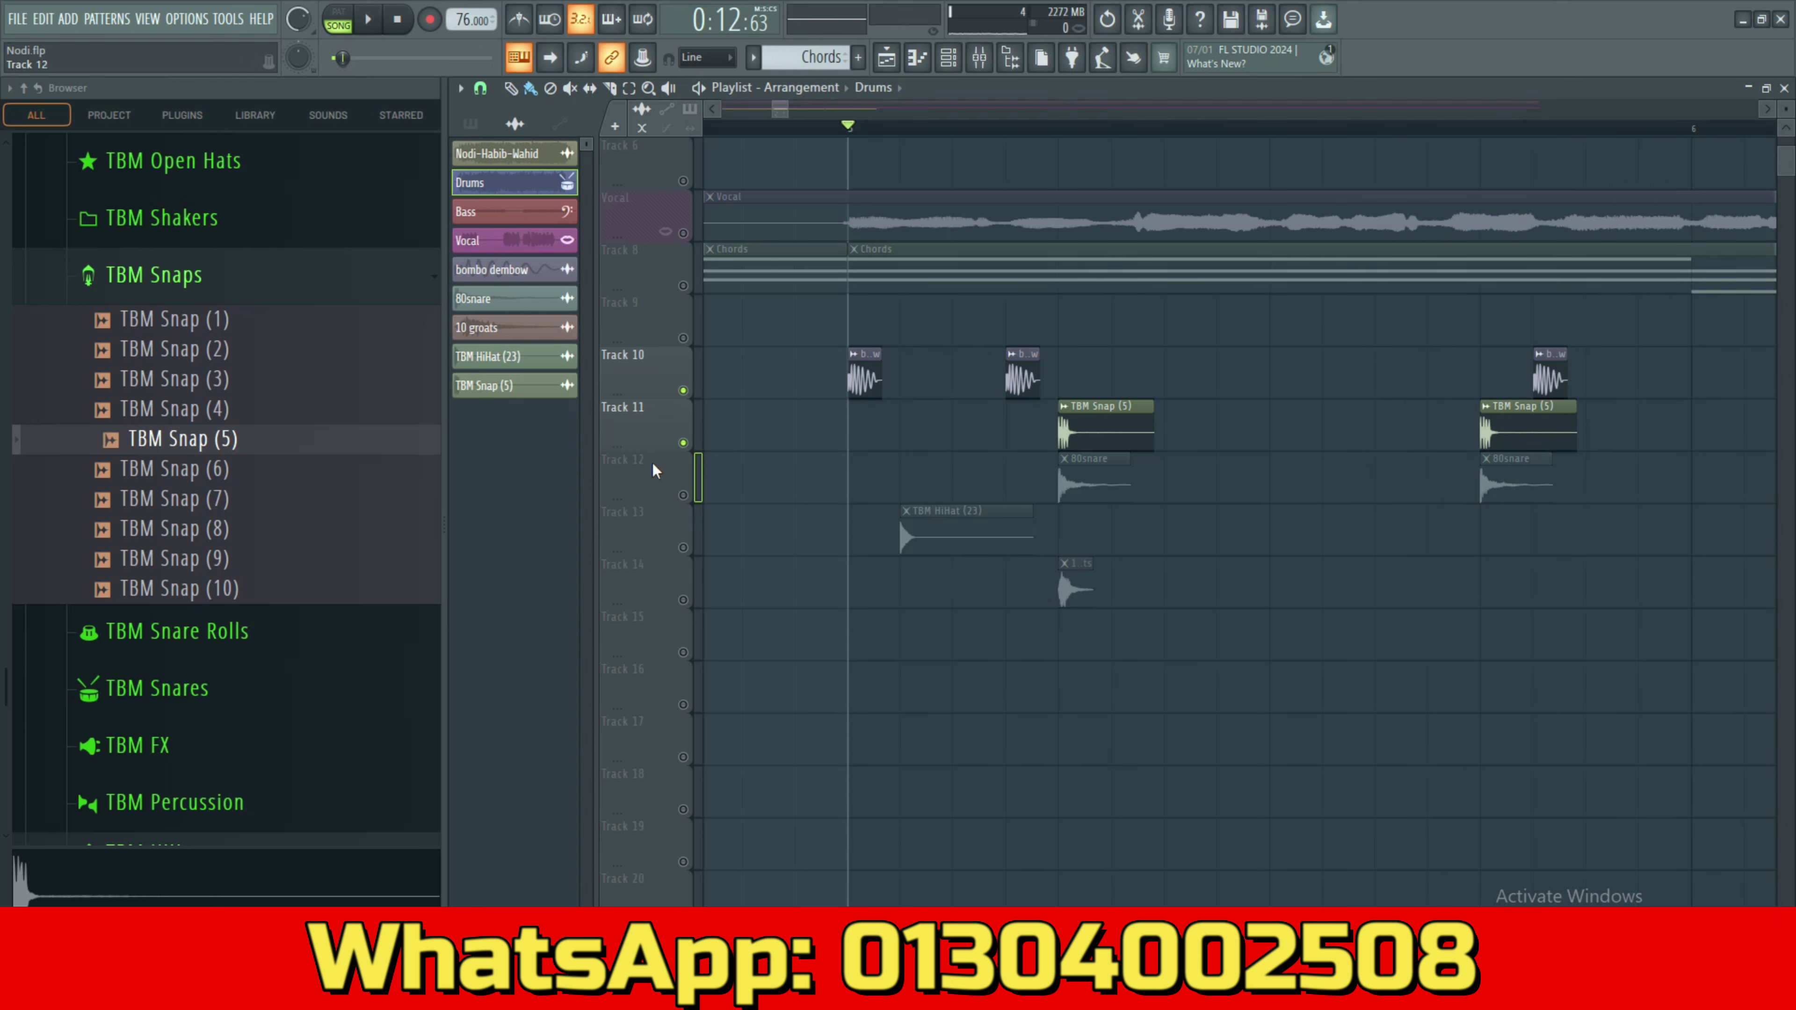
pyautogui.click(683, 494)
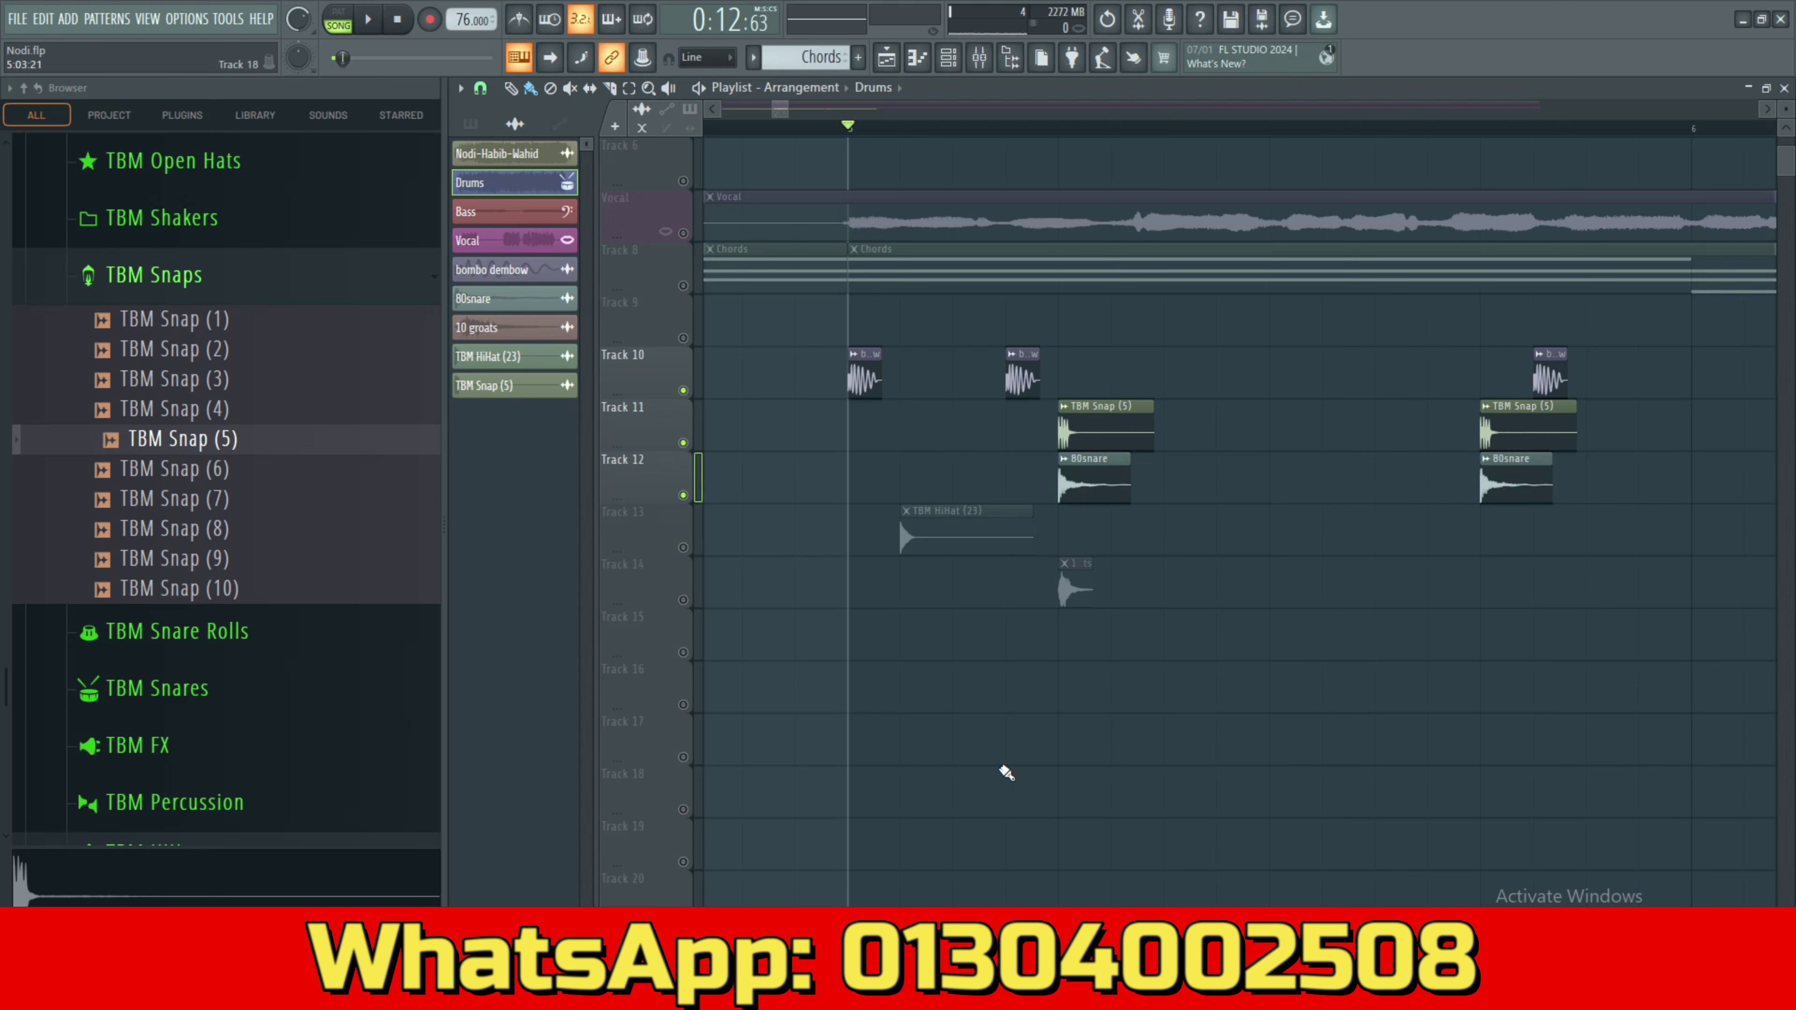
pyautogui.press('space')
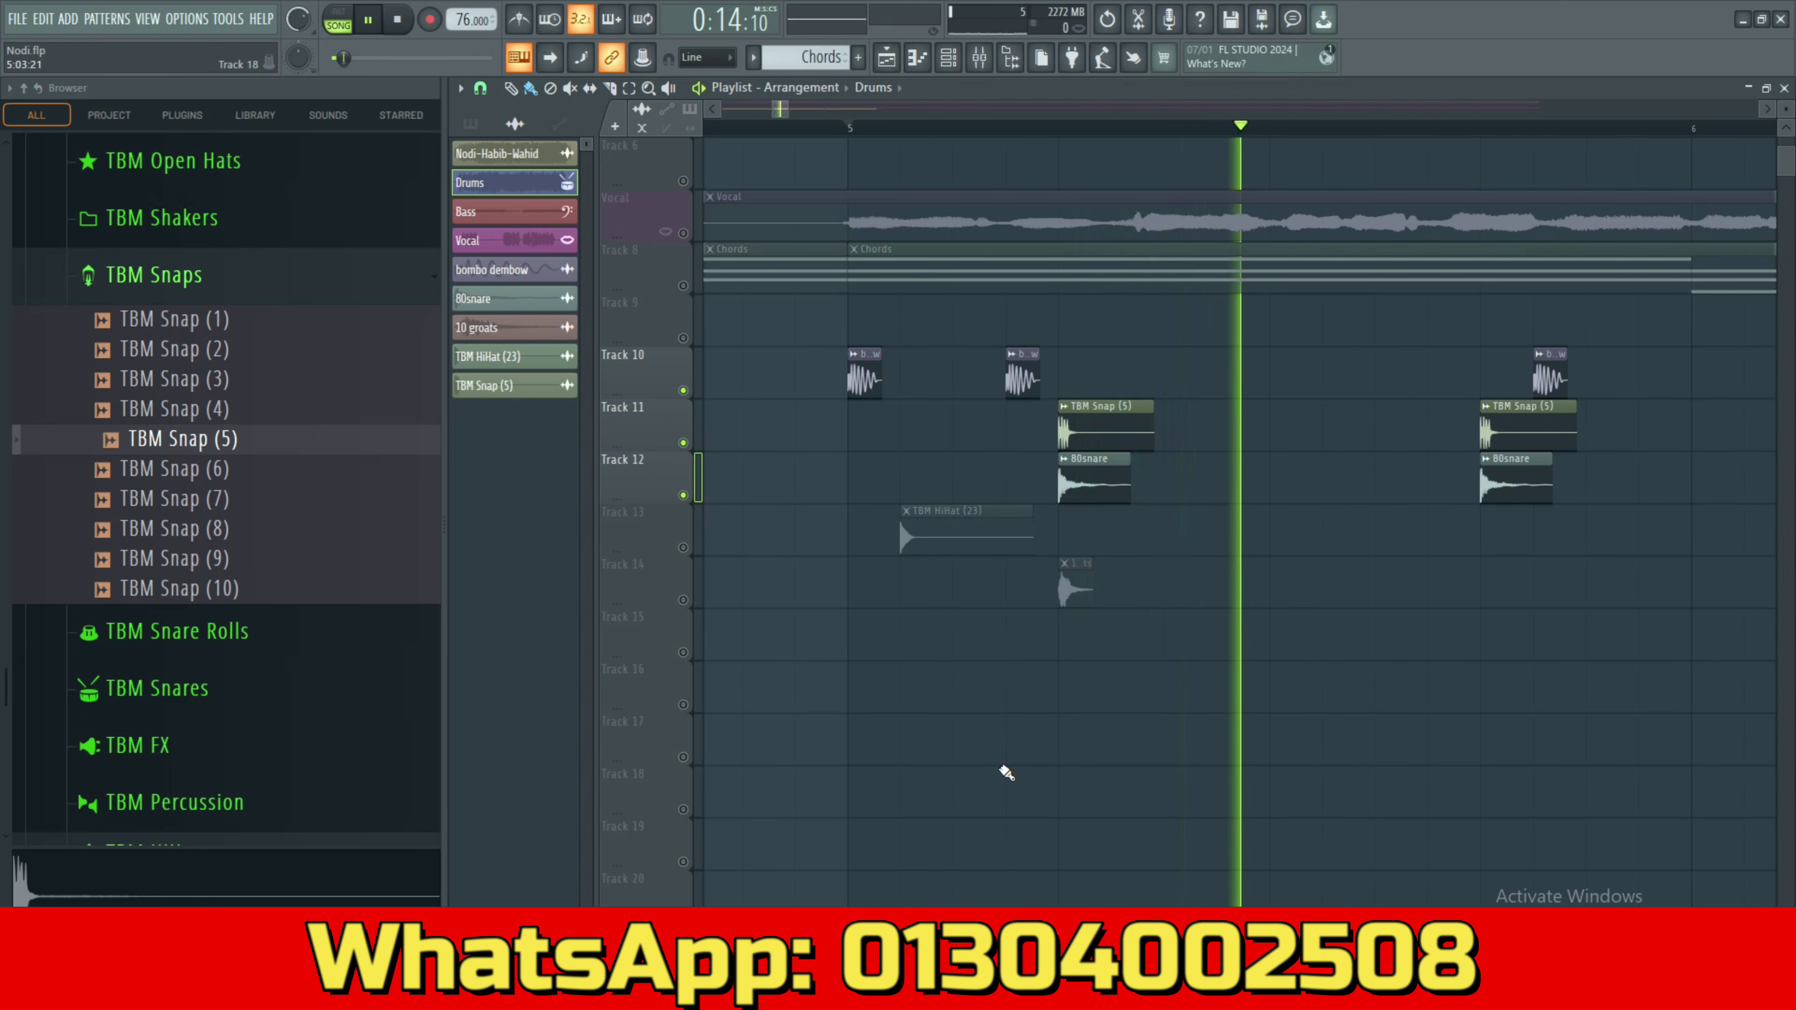
pyautogui.press('space')
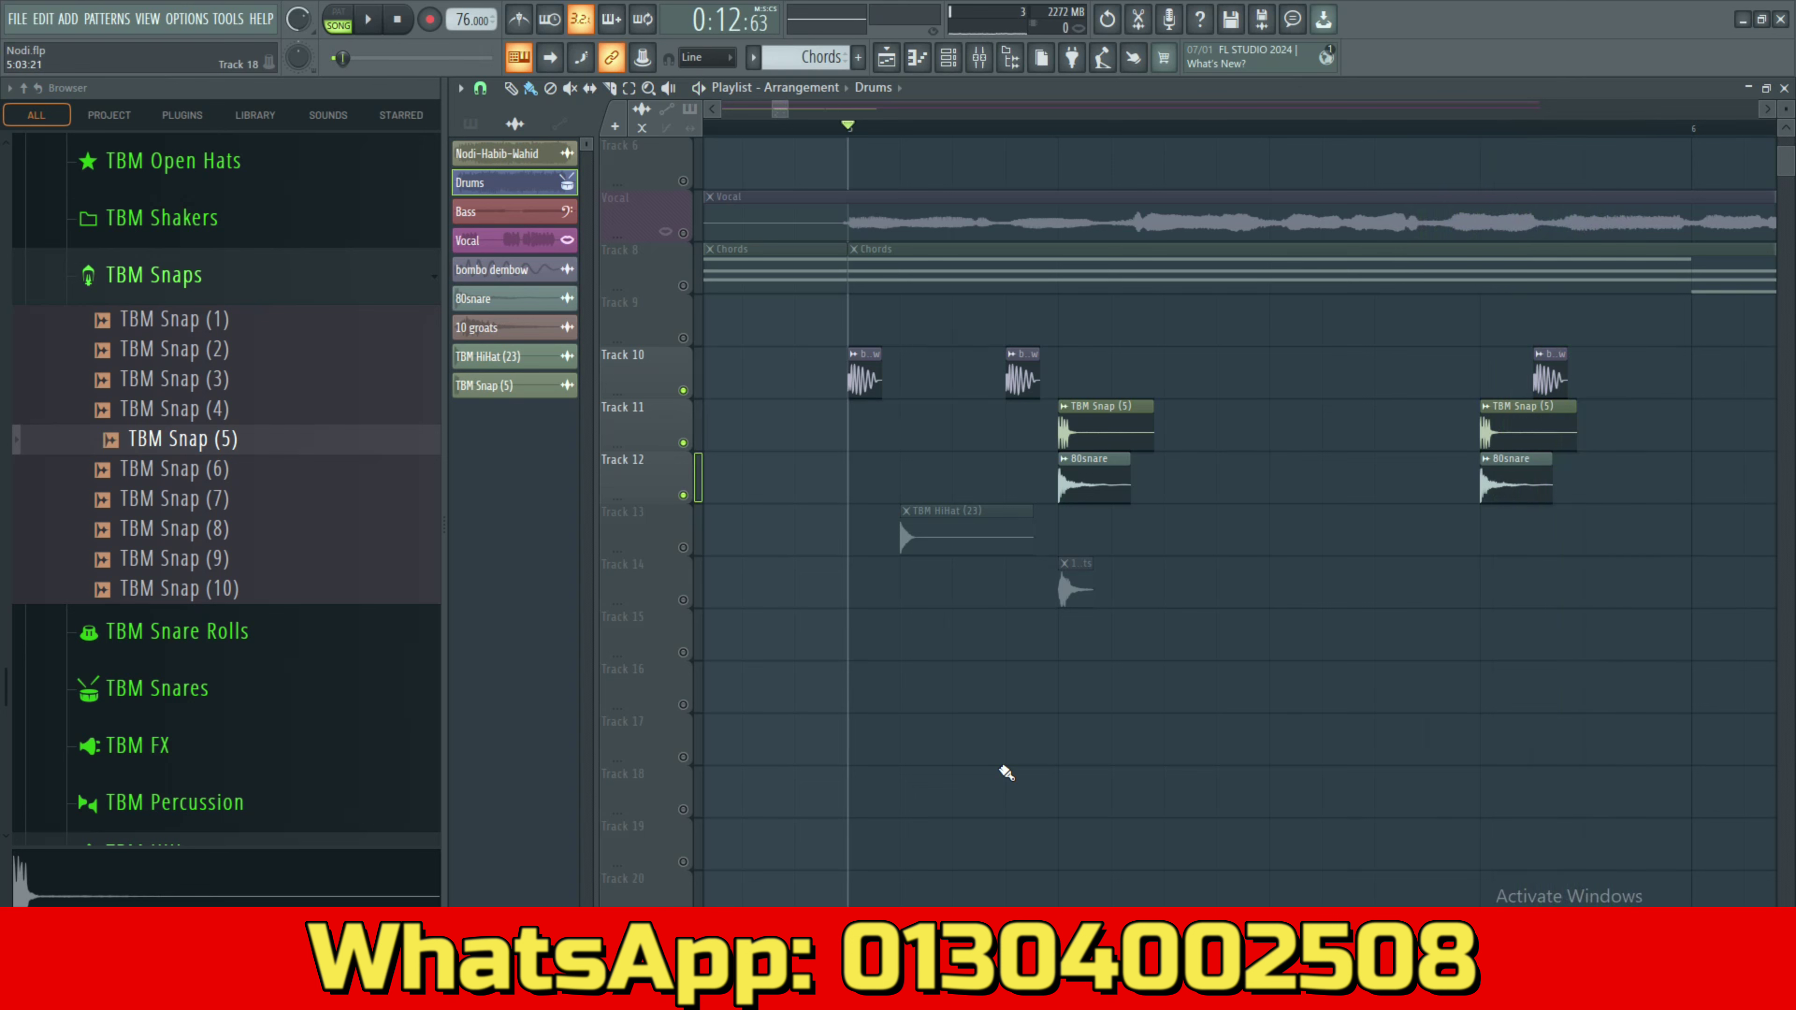
pyautogui.press('space')
pyautogui.press('space')
# Shorten the TBM HiHat (23) clip, move it to the start of bar 5 and repeat it on every step of the bar.
pyautogui.moveTo(932, 528); pyautogui.dragTo(890, 521)
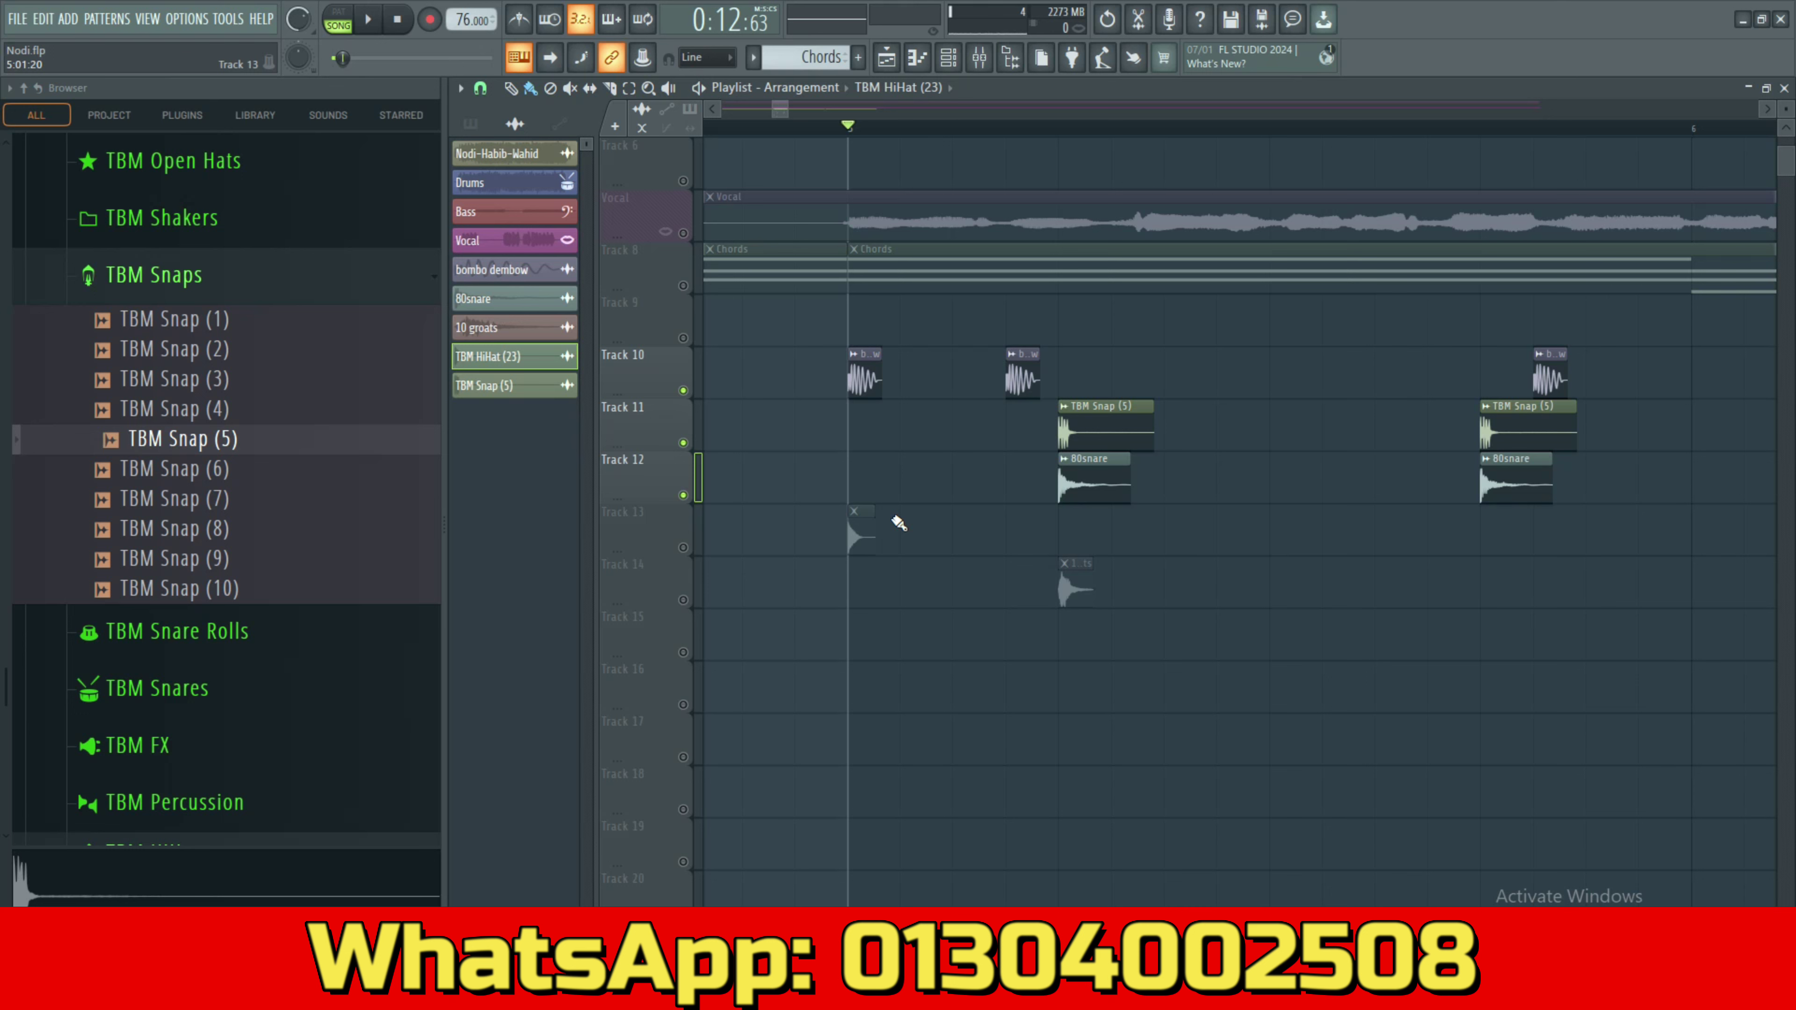
pyautogui.hotkey('ctrl', 's')
pyautogui.moveTo(866, 537); pyautogui.dragTo(1231, 529)
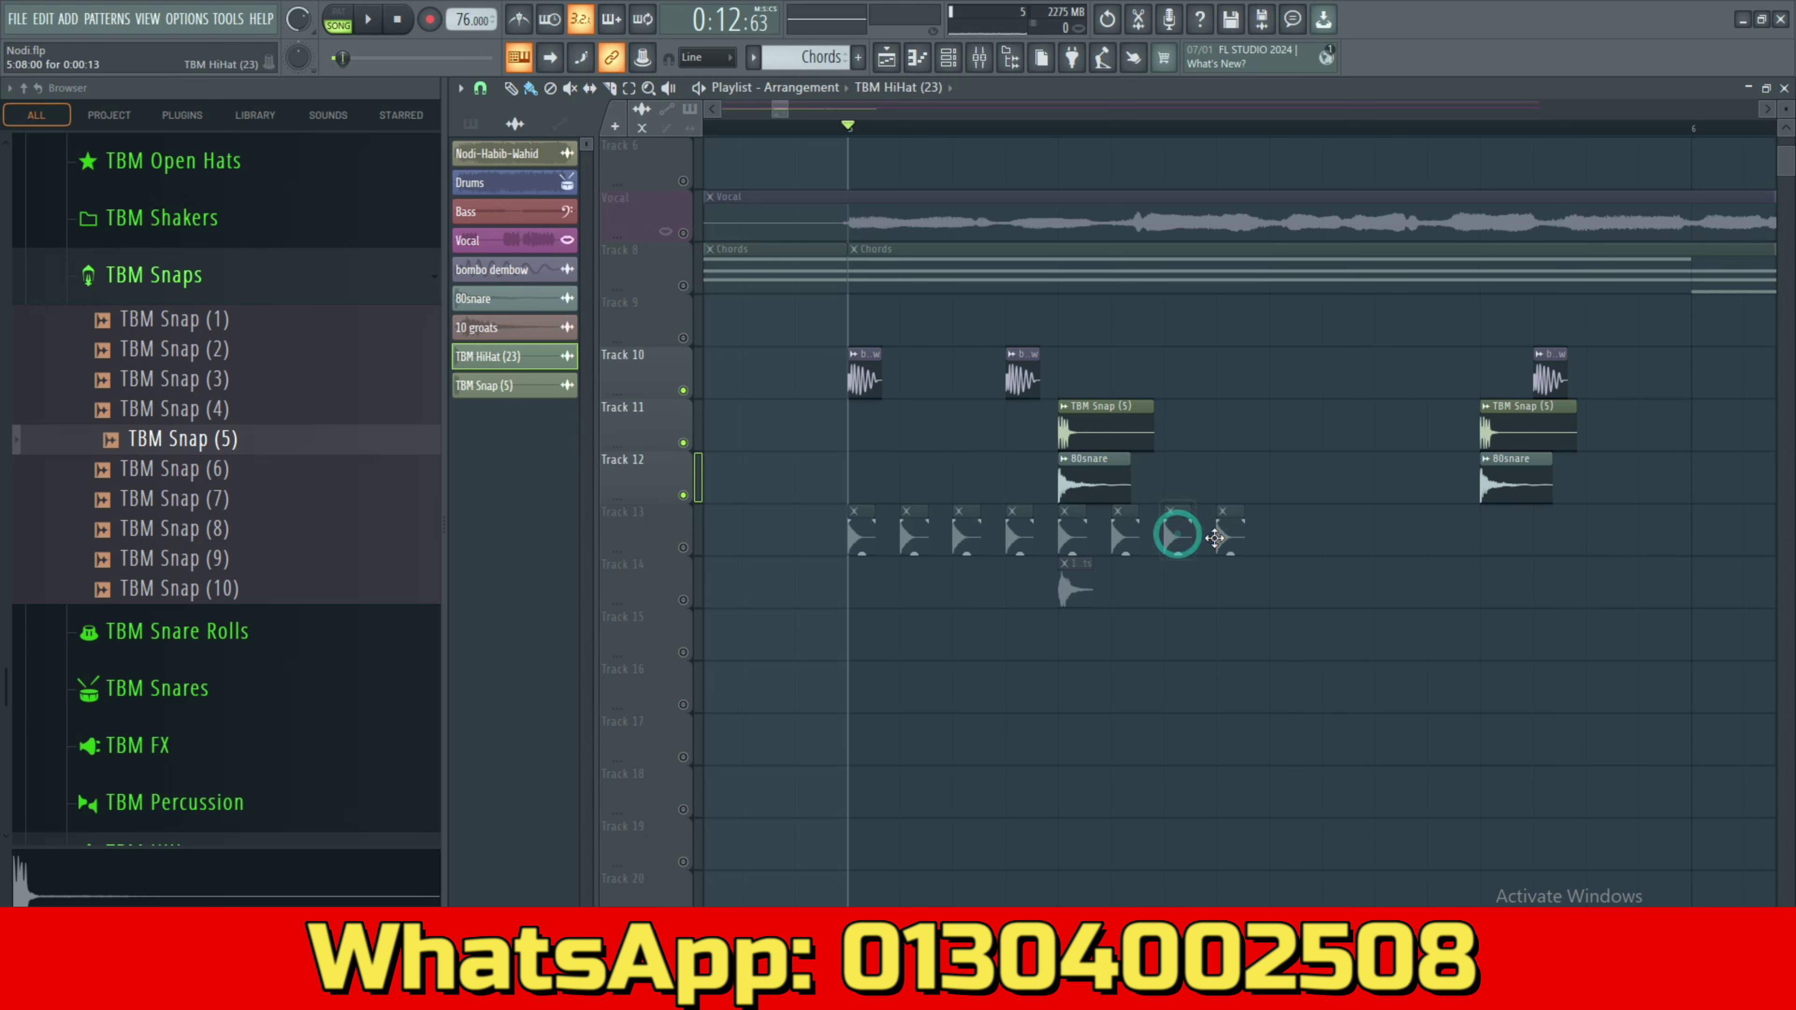
pyautogui.moveTo(1369, 555); pyautogui.dragTo(846, 501)
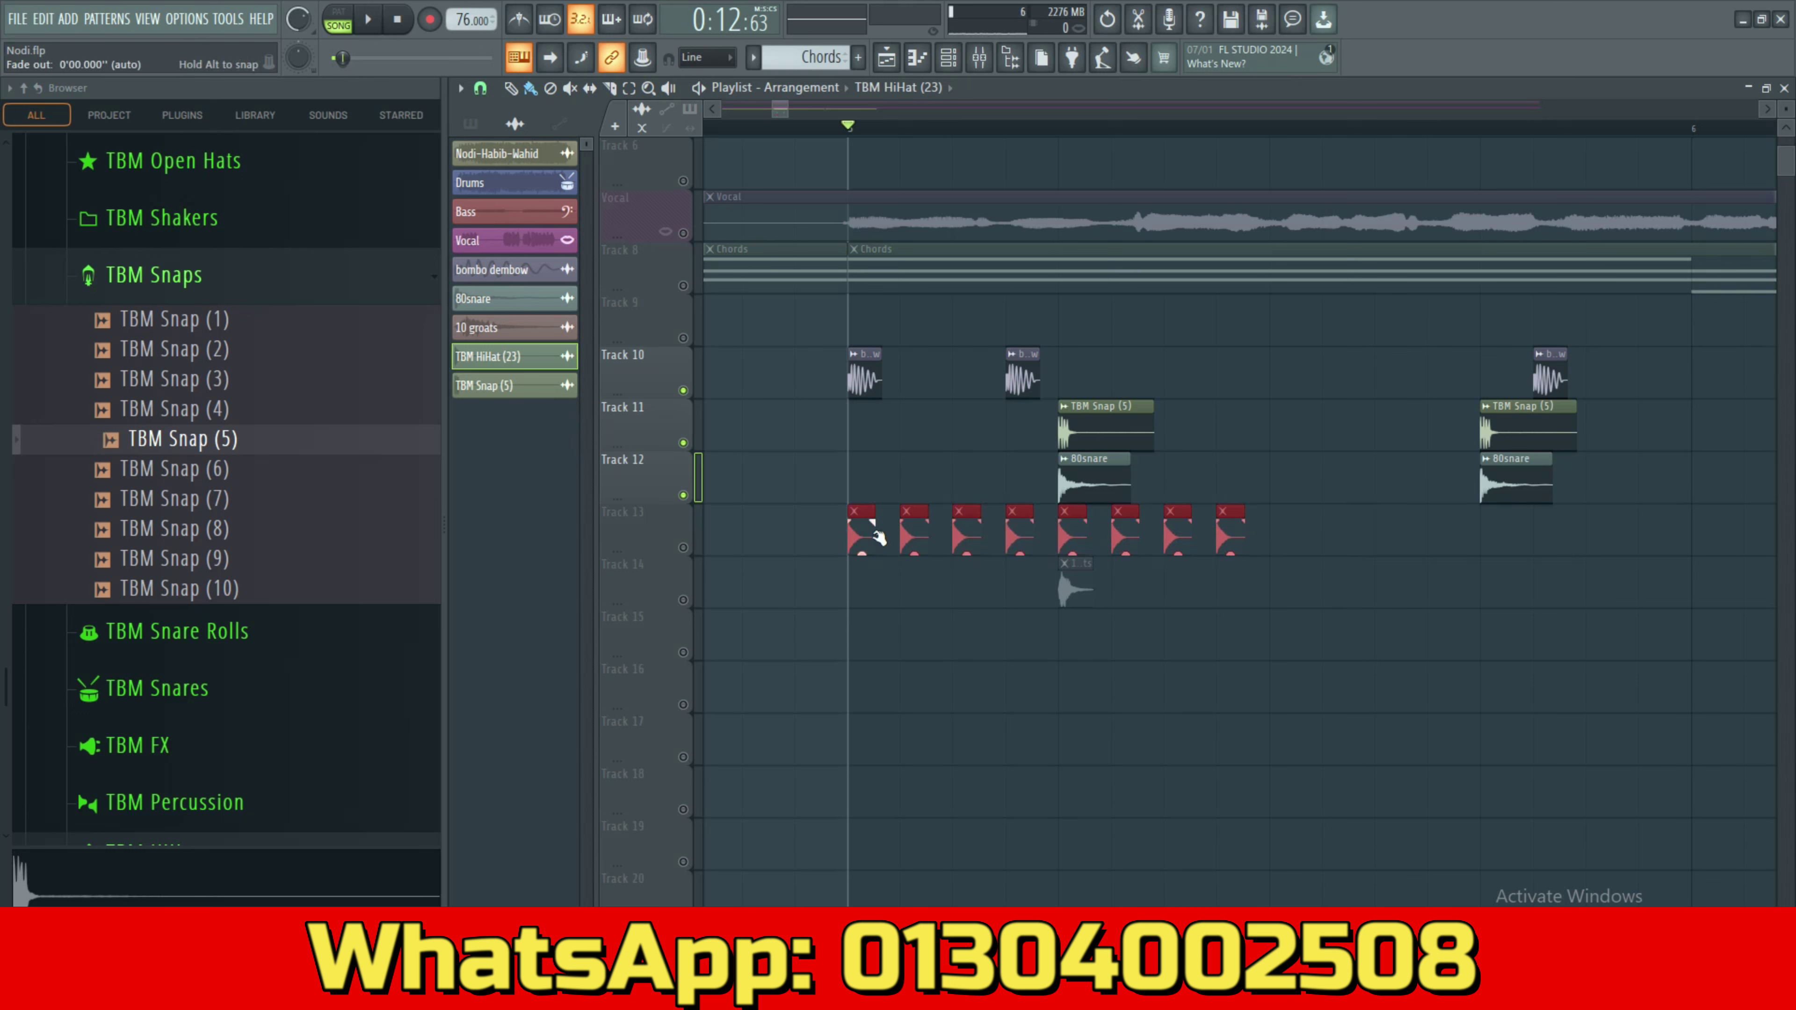
pyautogui.hotkey('ctrl', 'b')
# Unmute the hi-hats on Track 13 and play the full drum pattern from bar 5.
pyautogui.press('space')
pyautogui.press('space')
pyautogui.click(684, 548)
pyautogui.press('space')
pyautogui.press('space')
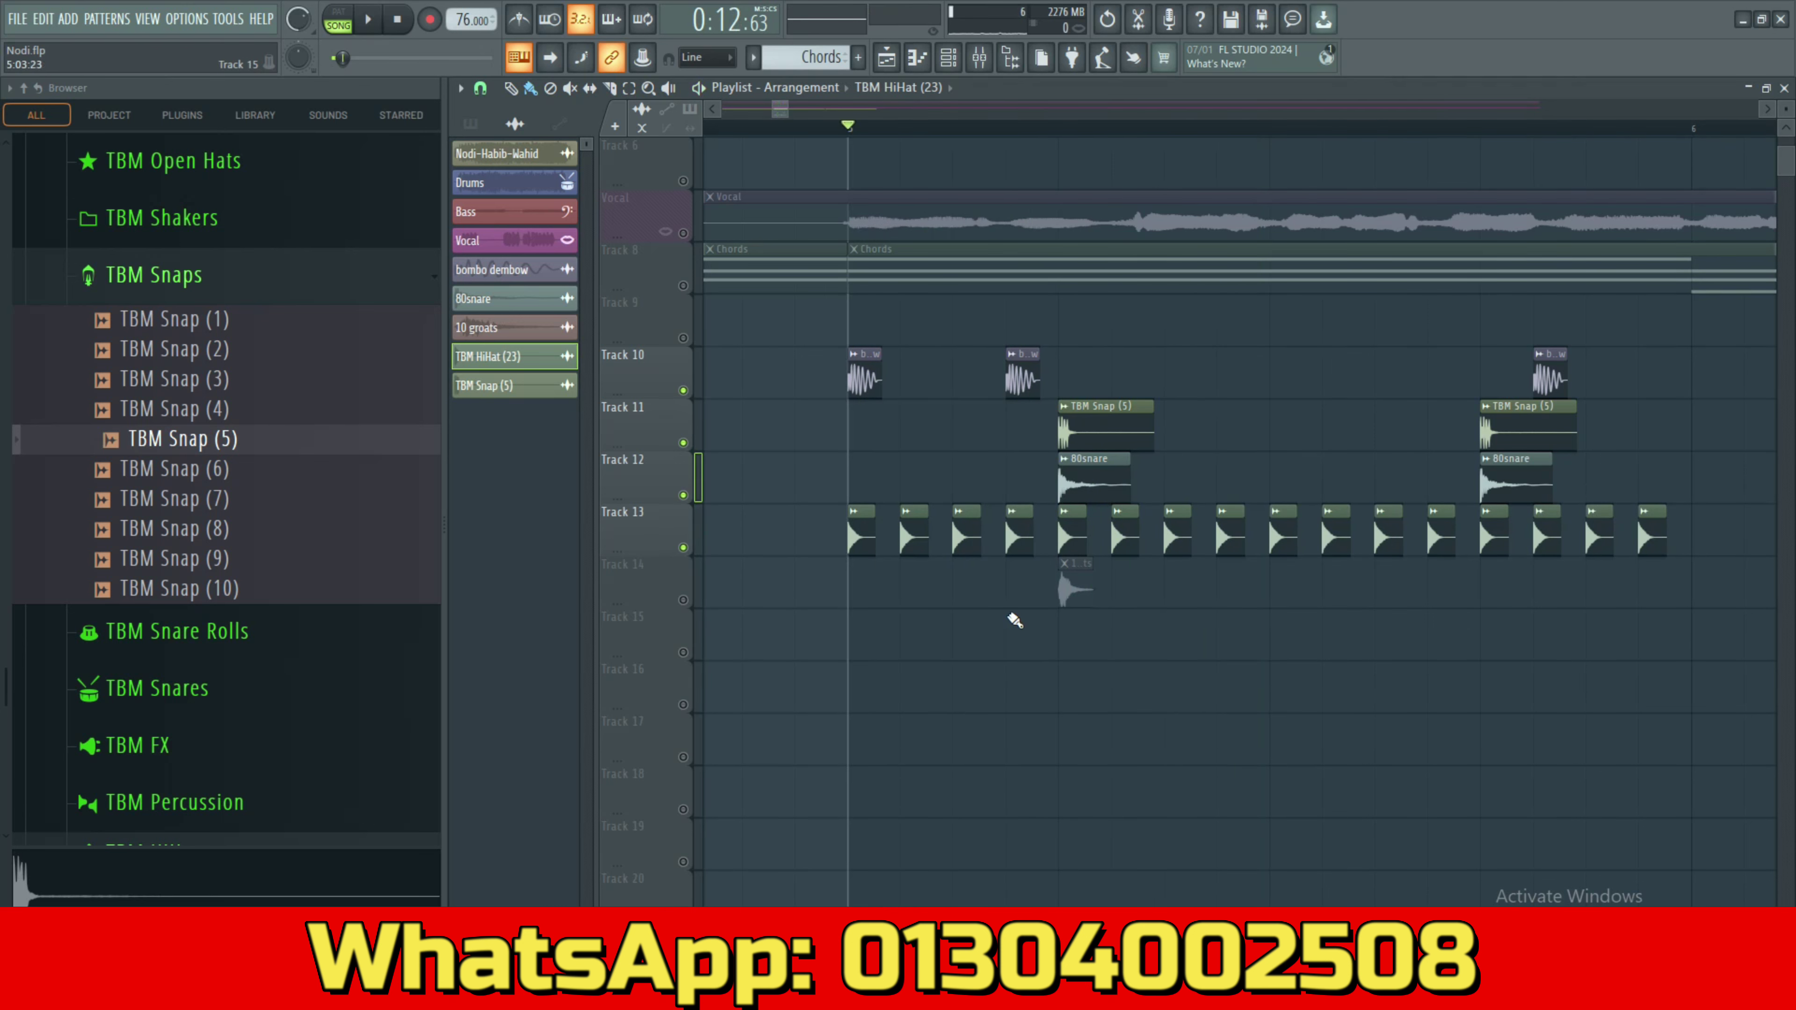
# Delete the eighth hi-hat hit in bar 5, just before beat 3, and play the pattern.
pyautogui.rightClick(1230, 538)
pyautogui.press('space')
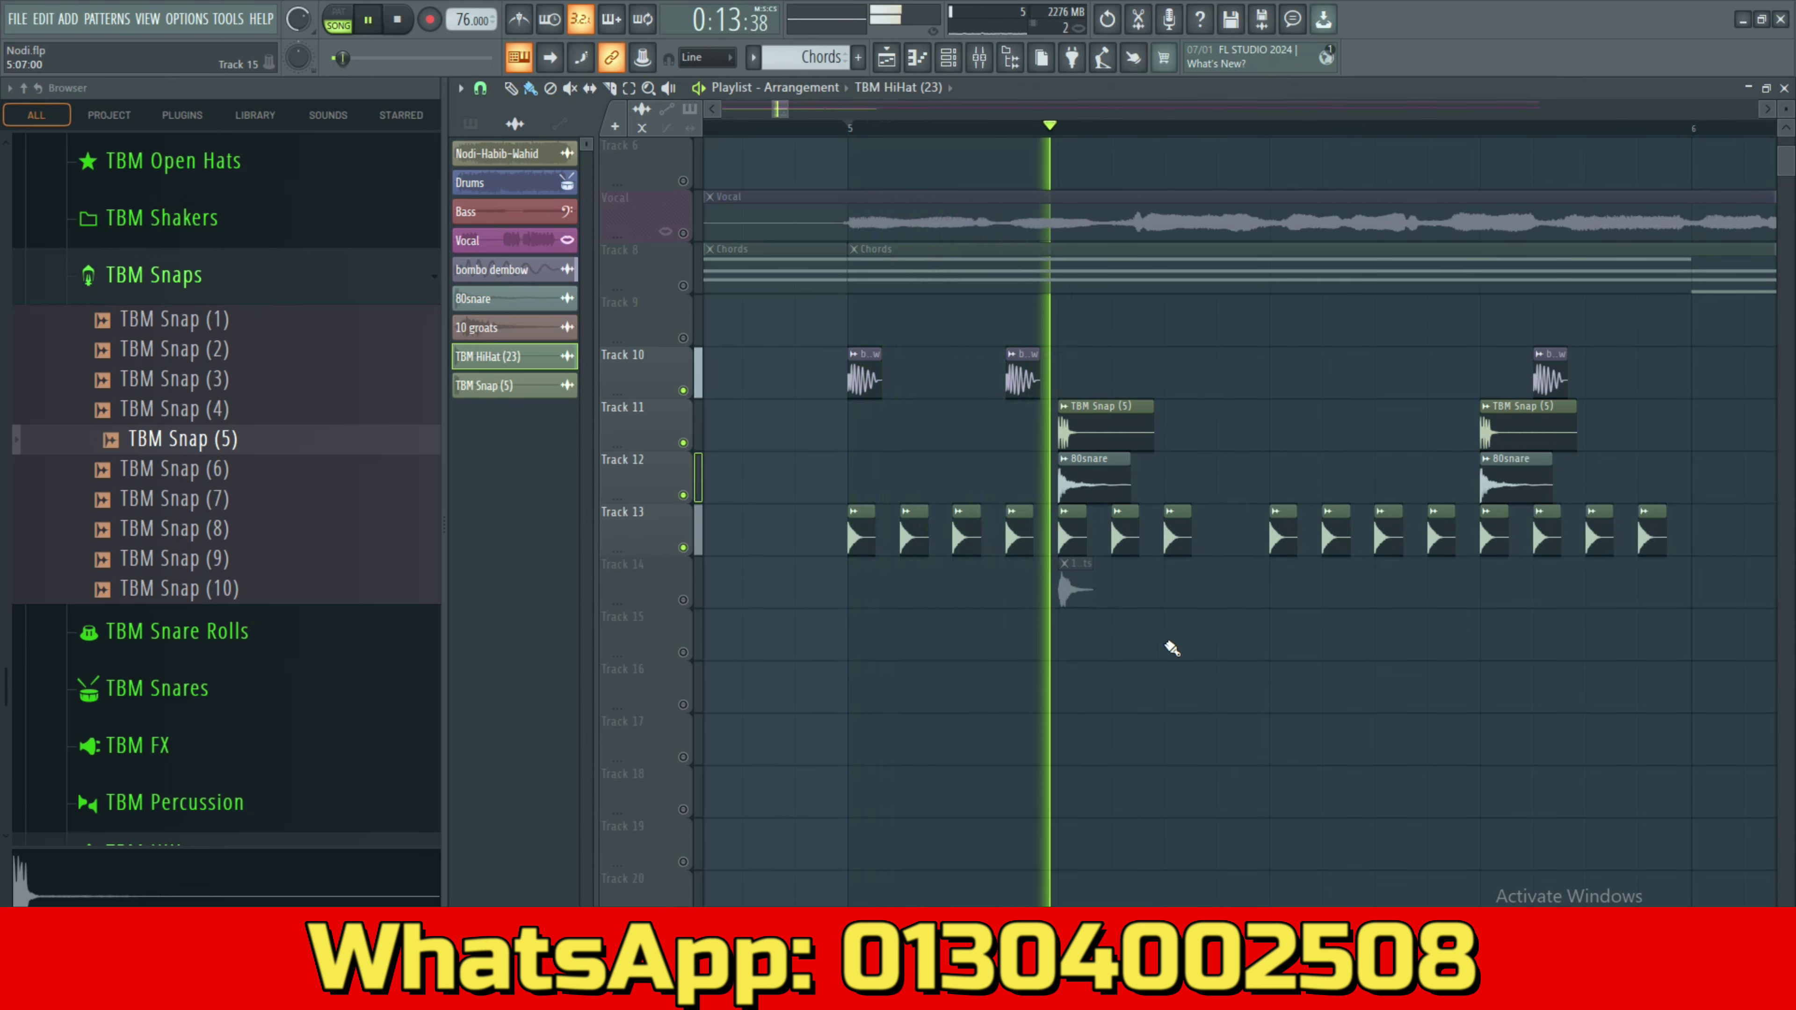
pyautogui.press('space')
# Set the playlist snap to 1/4 step, add two half-step hi-hat hits for a roll at the end of bar 5, and play it.
pyautogui.click(480, 88)
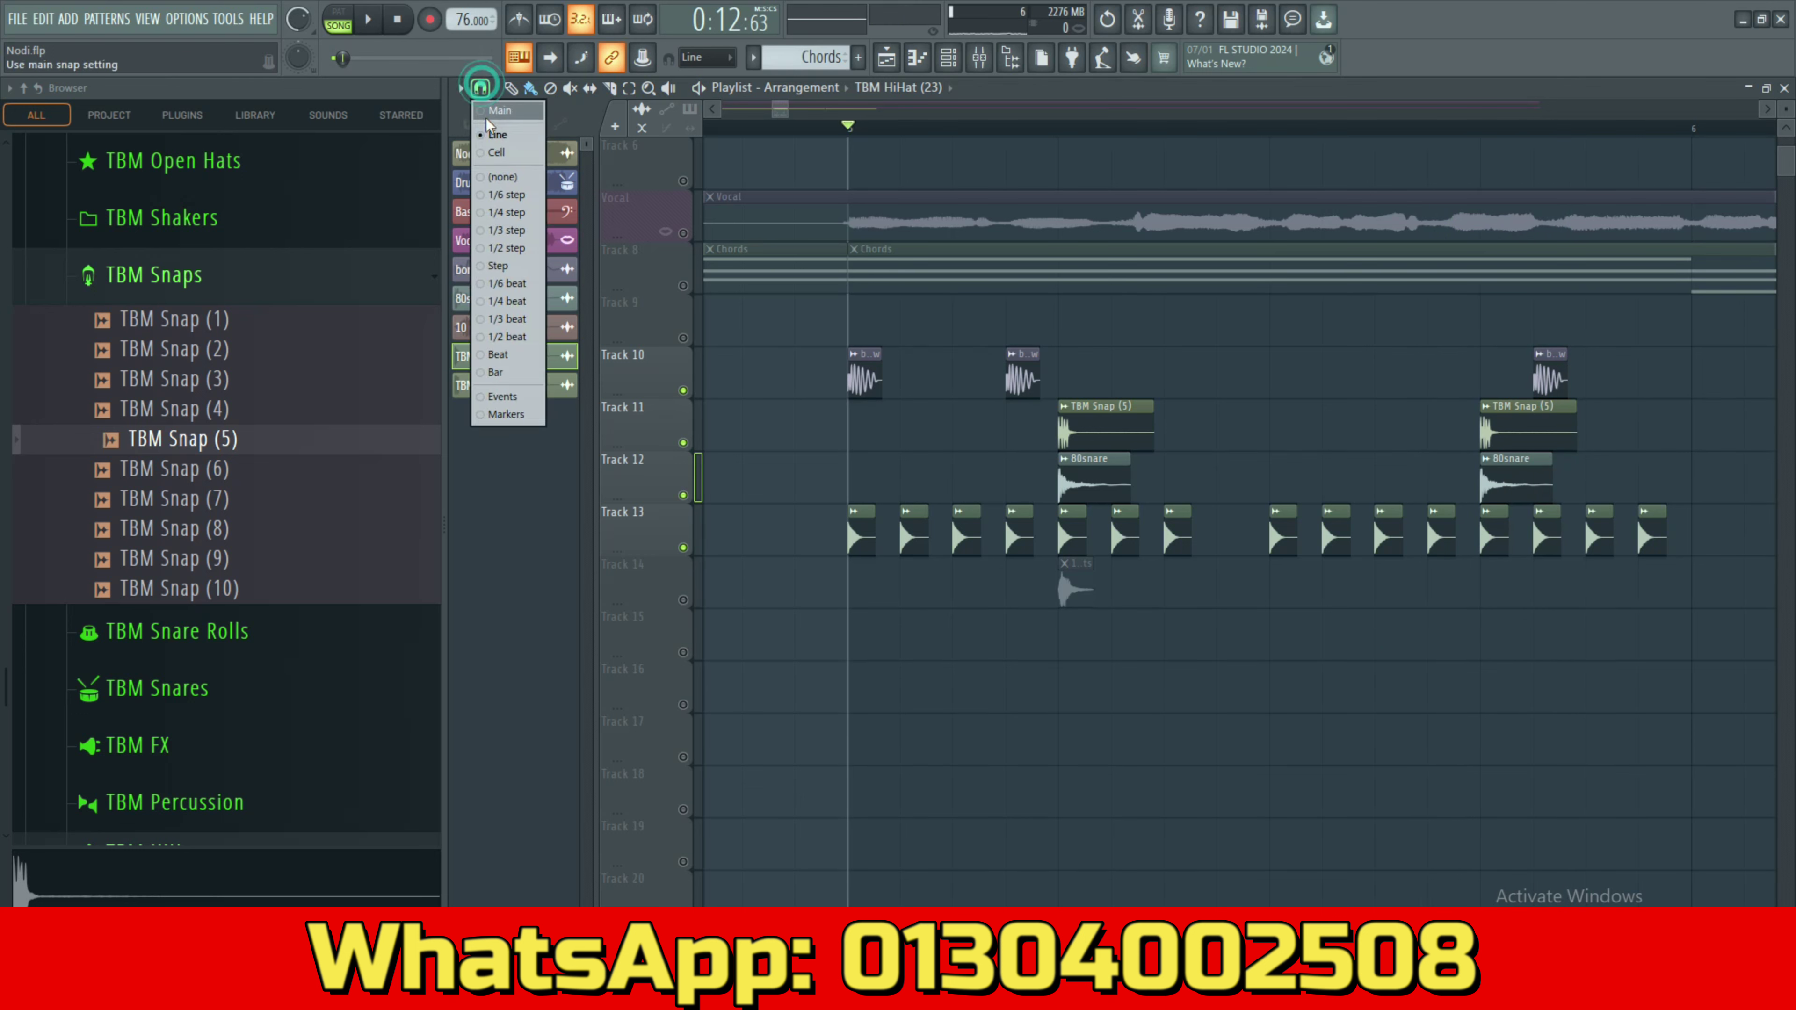
pyautogui.click(514, 215)
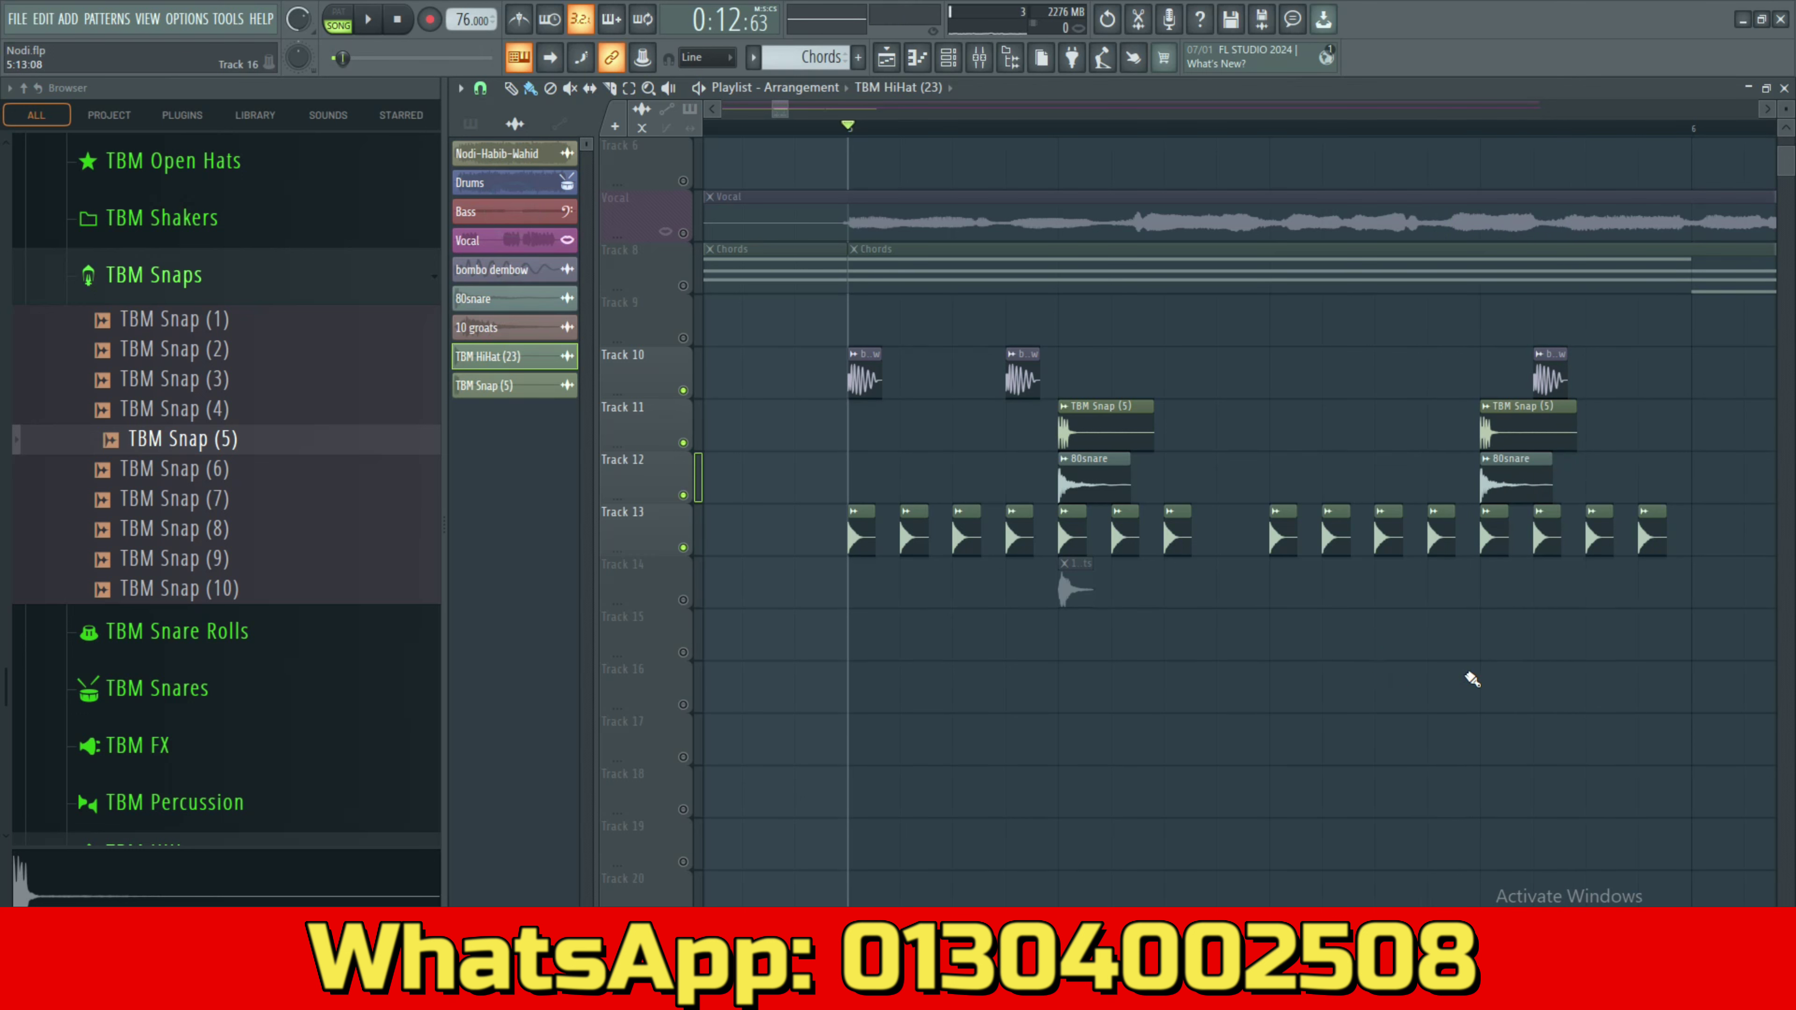
pyautogui.press('space')
pyautogui.press('space')
pyautogui.click(1628, 534)
pyautogui.click(1687, 544)
pyautogui.press('space')
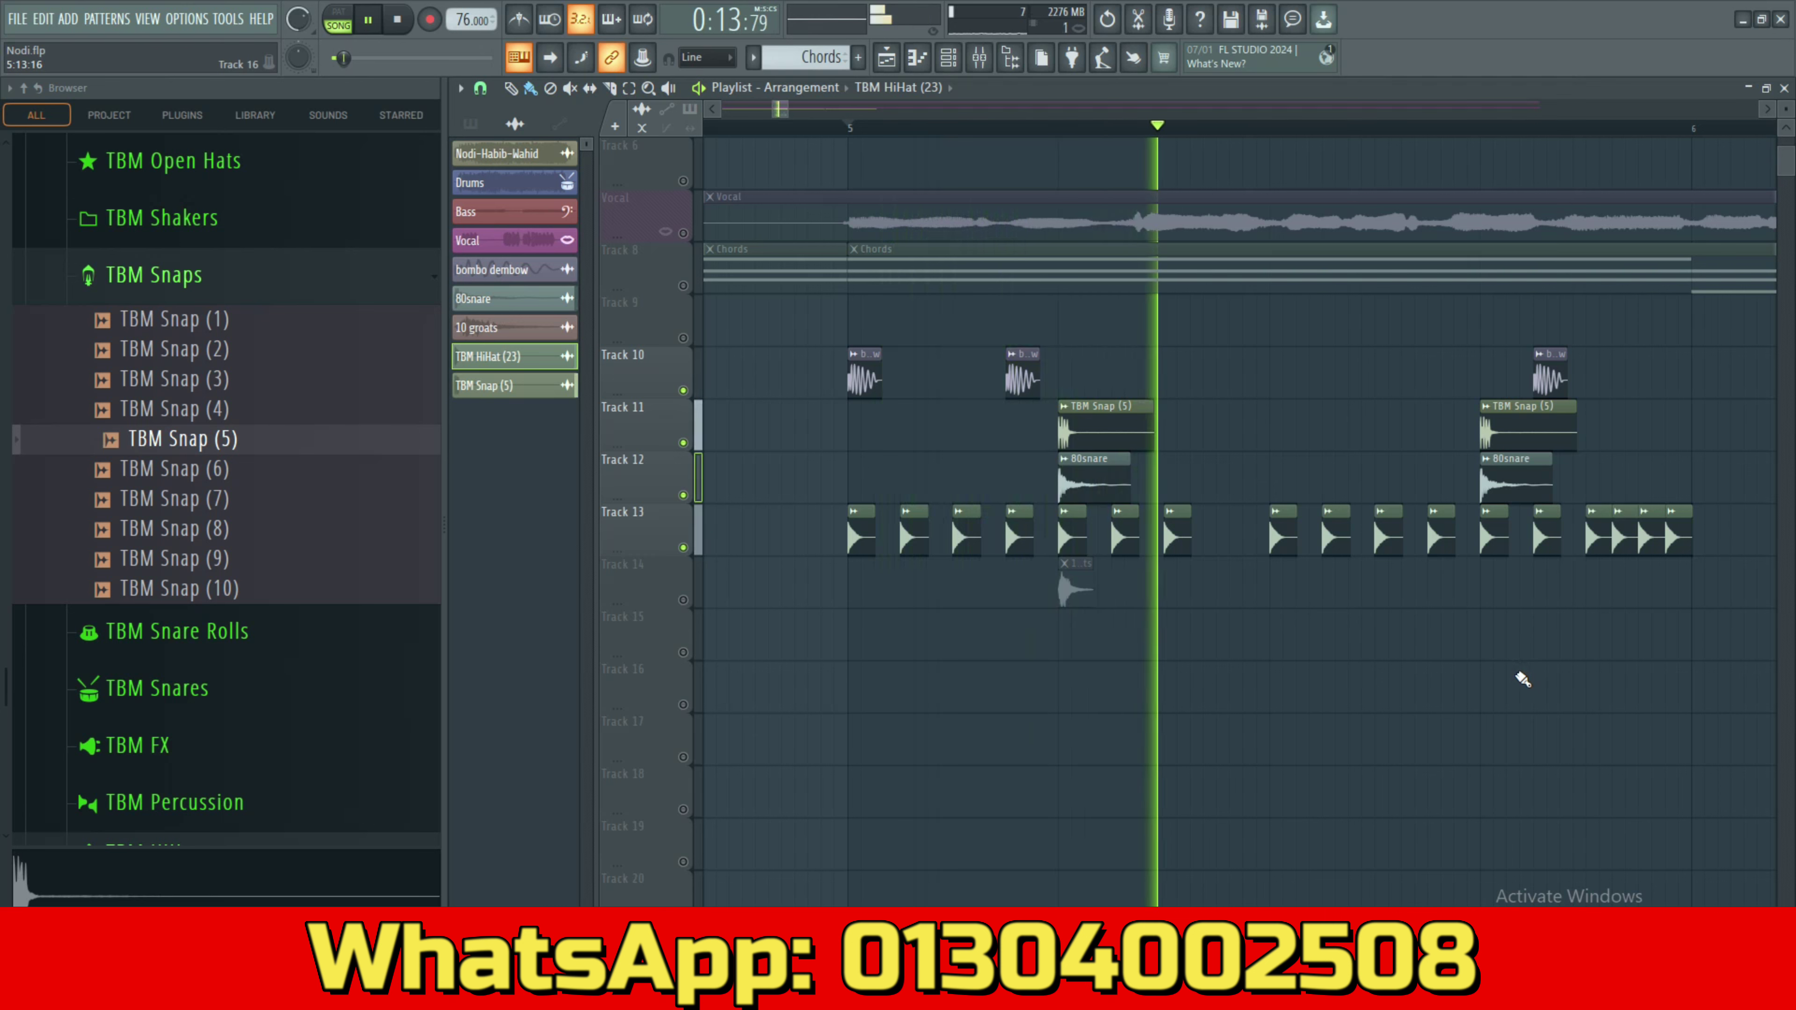
pyautogui.press('space')
# Add a hi-hat hit halfway between the first two hits of bar 5 and play the pattern.
pyautogui.click(885, 537)
pyautogui.press('space')
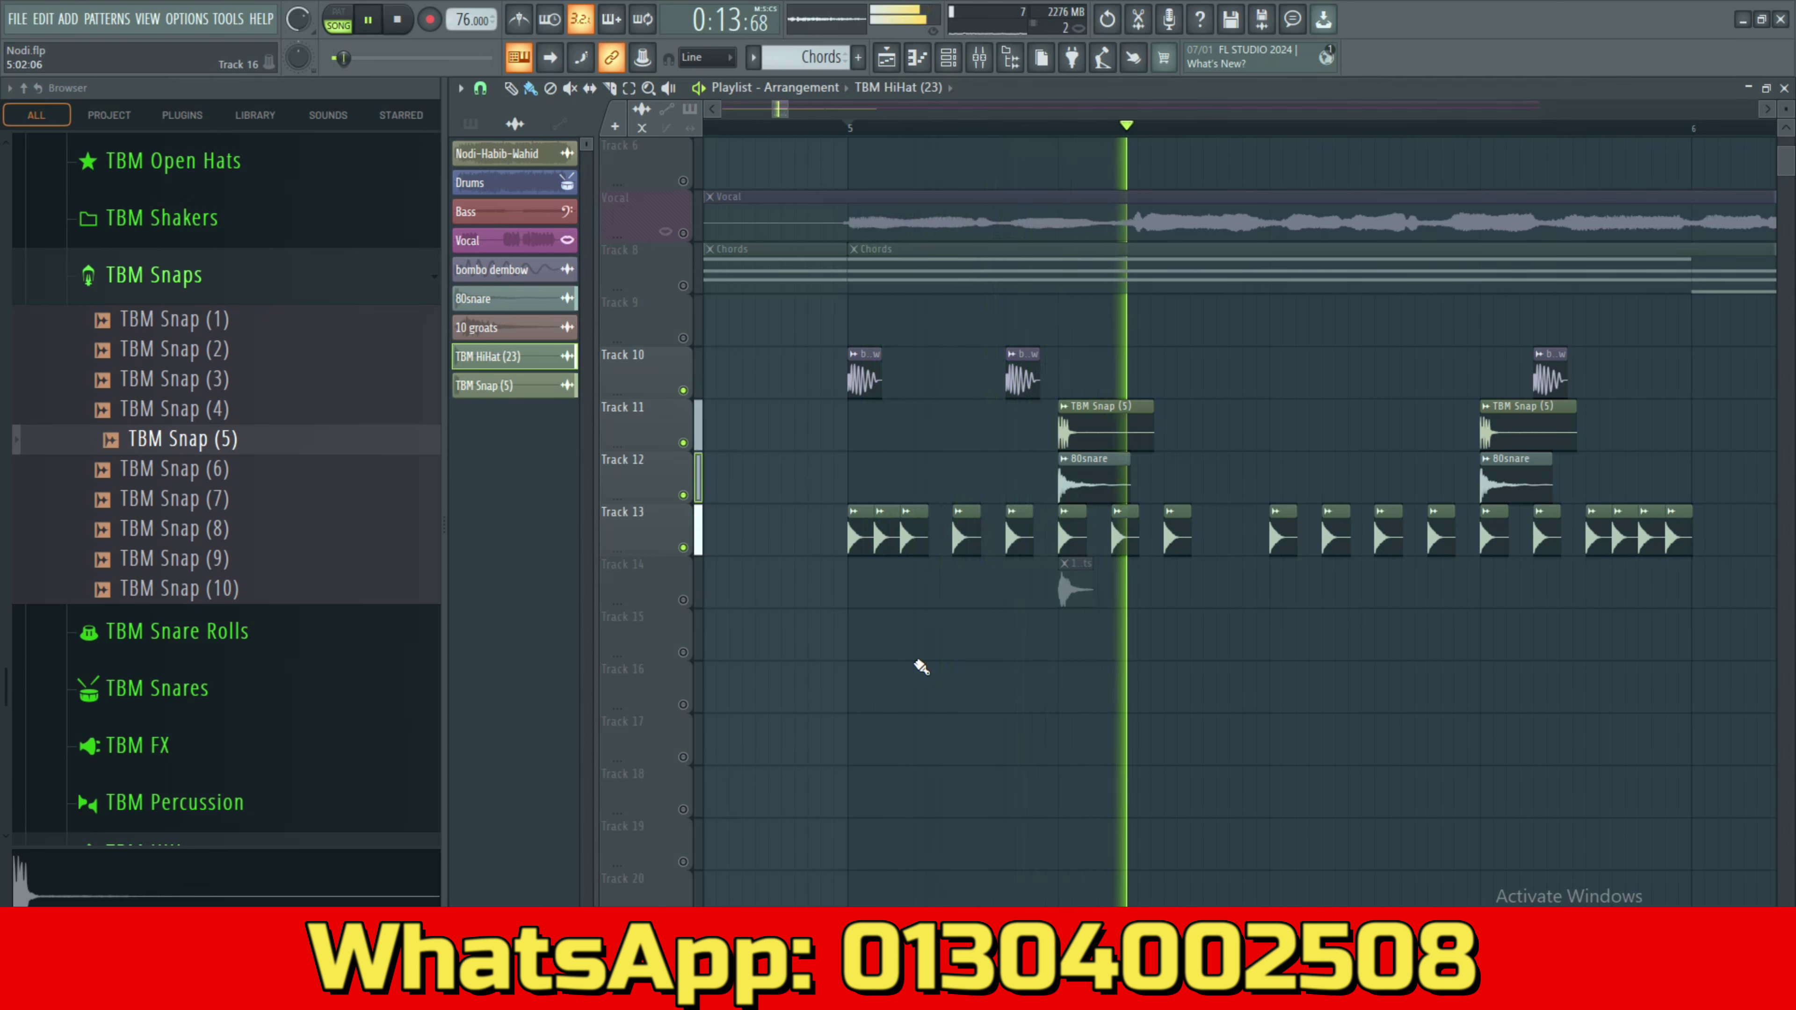
pyautogui.press('space')
# Try an extra hi-hat hit half a step before beat 3 of bar 5 and play the pattern.
pyautogui.click(1253, 537)
pyautogui.press('space')
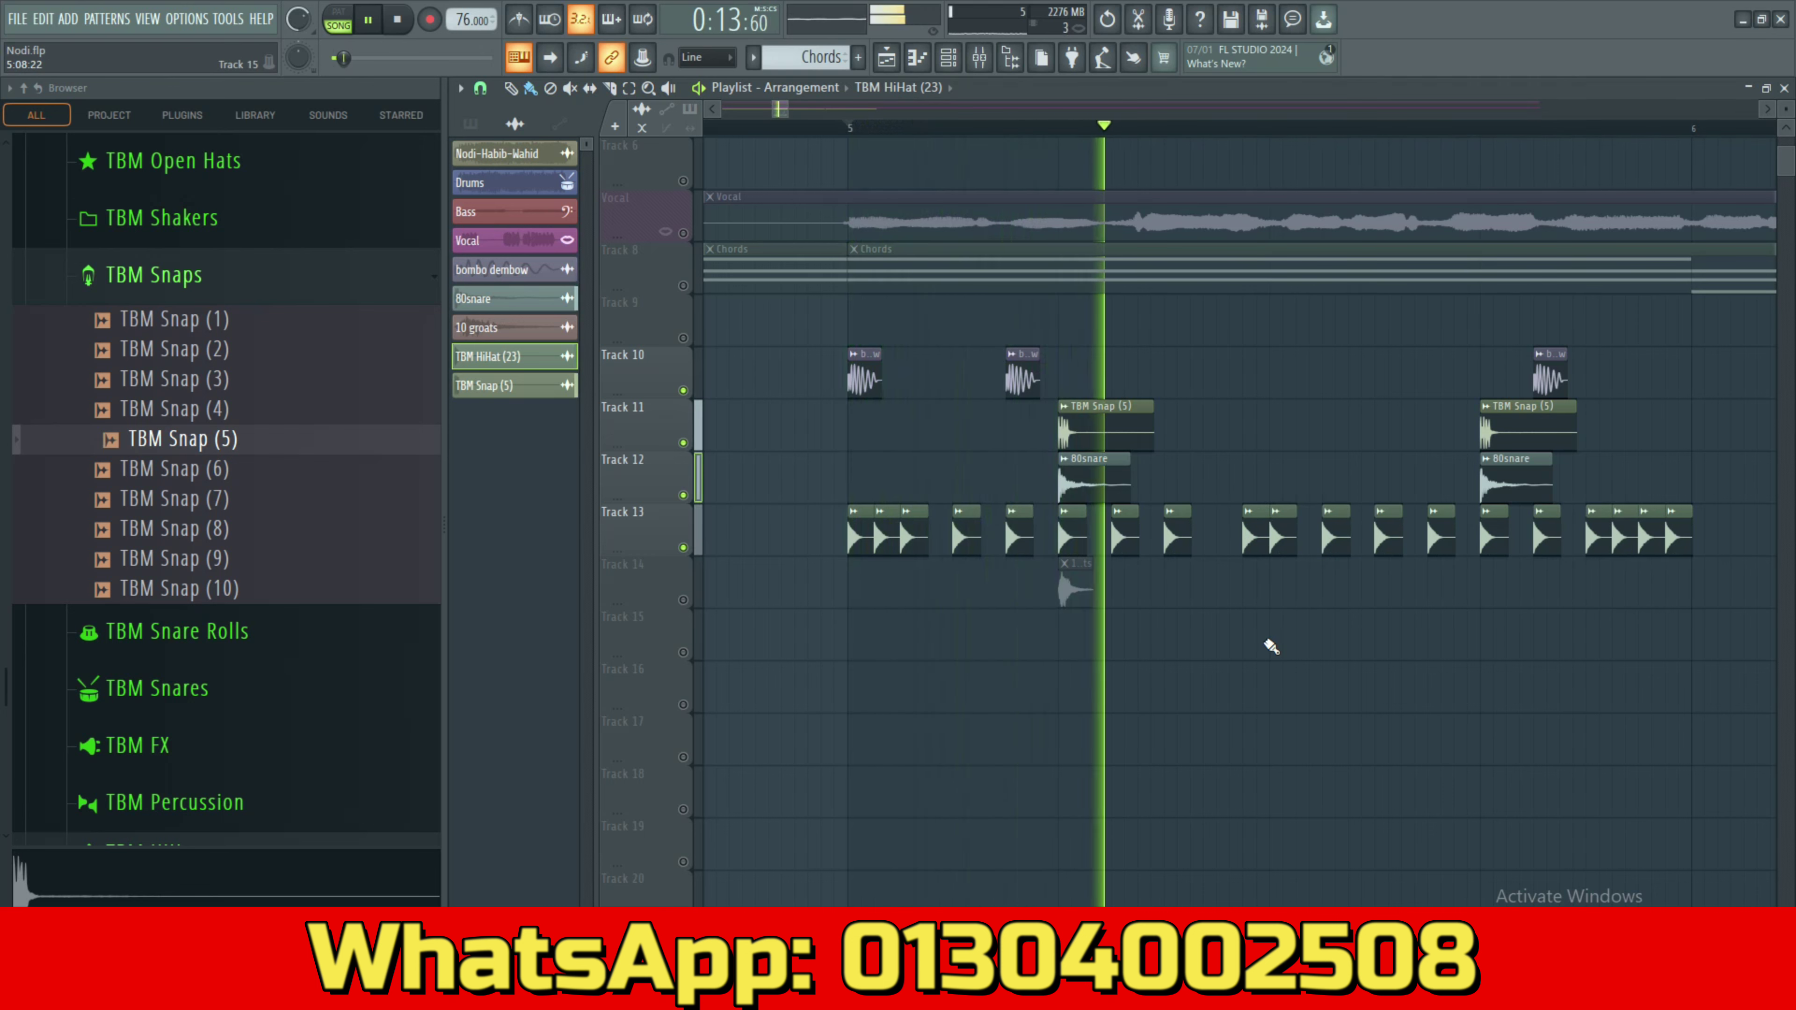
pyautogui.press('space')
pyautogui.rightClick(1258, 543)
# Add hi-hat hits half a step after and half a step before beat 3 of bar 5, playing the pattern after each.
pyautogui.click(1310, 545)
pyautogui.press('space')
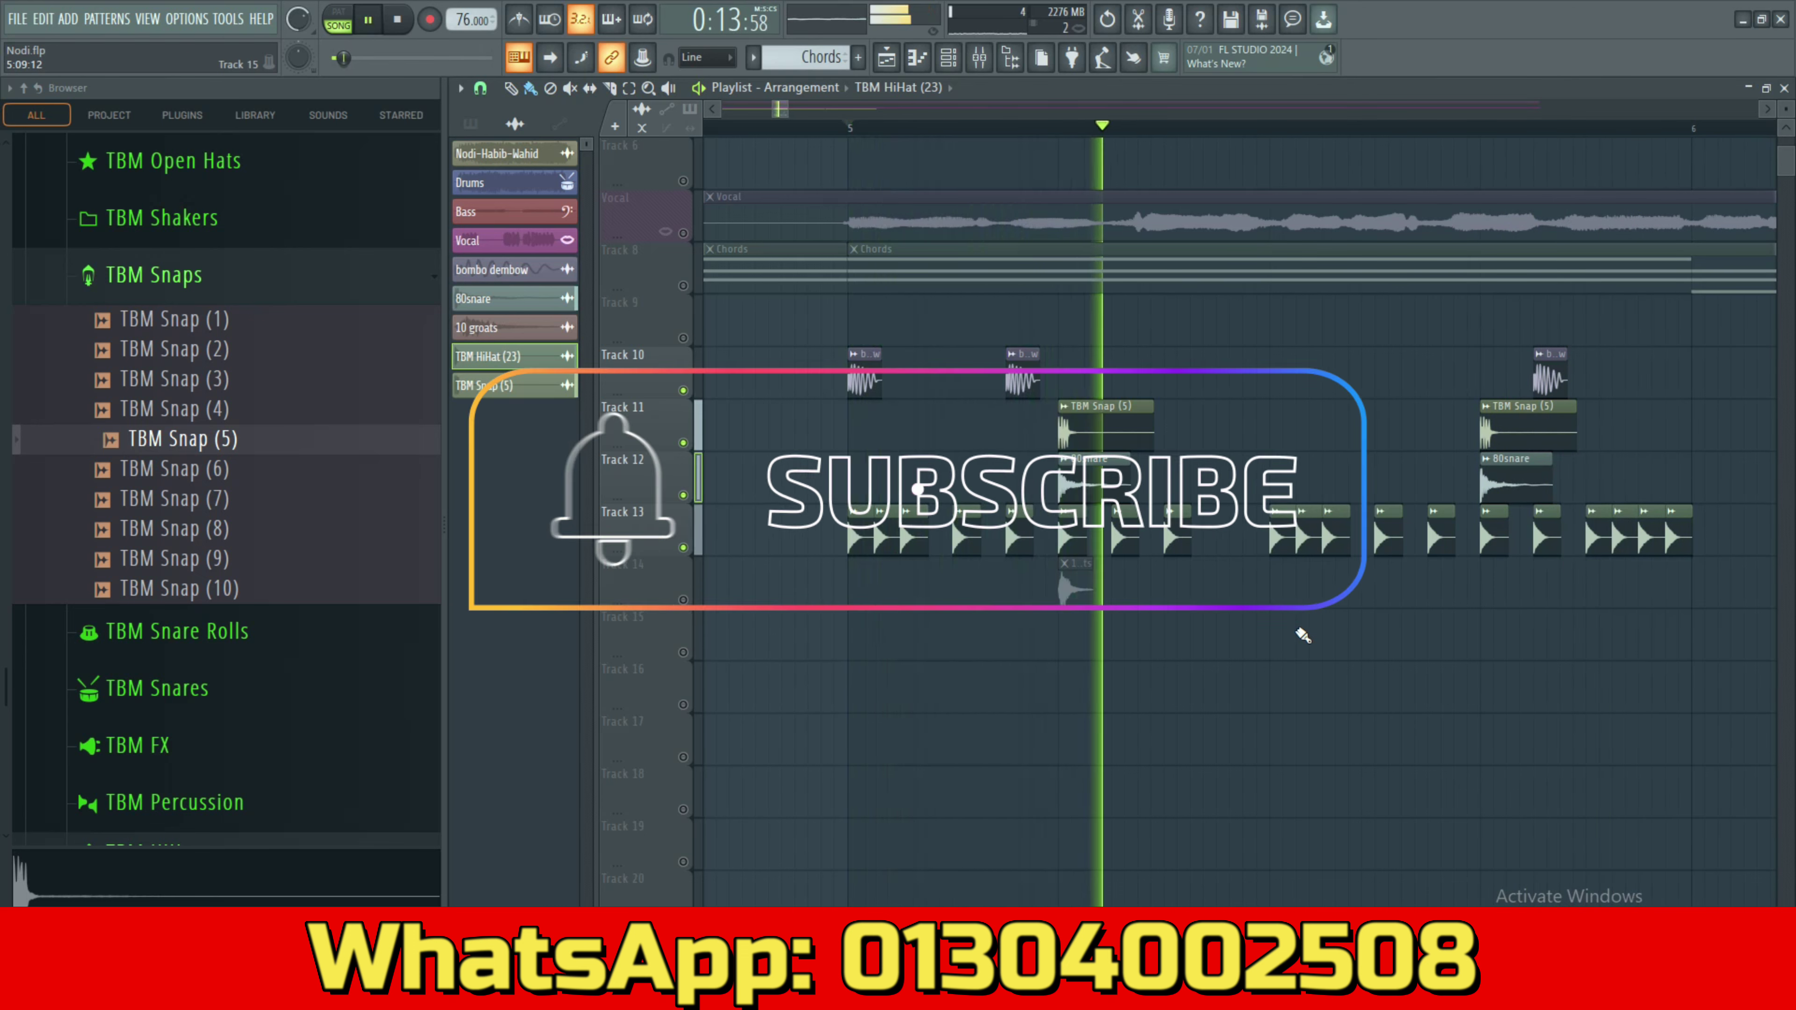
pyautogui.press('space')
pyautogui.click(1257, 542)
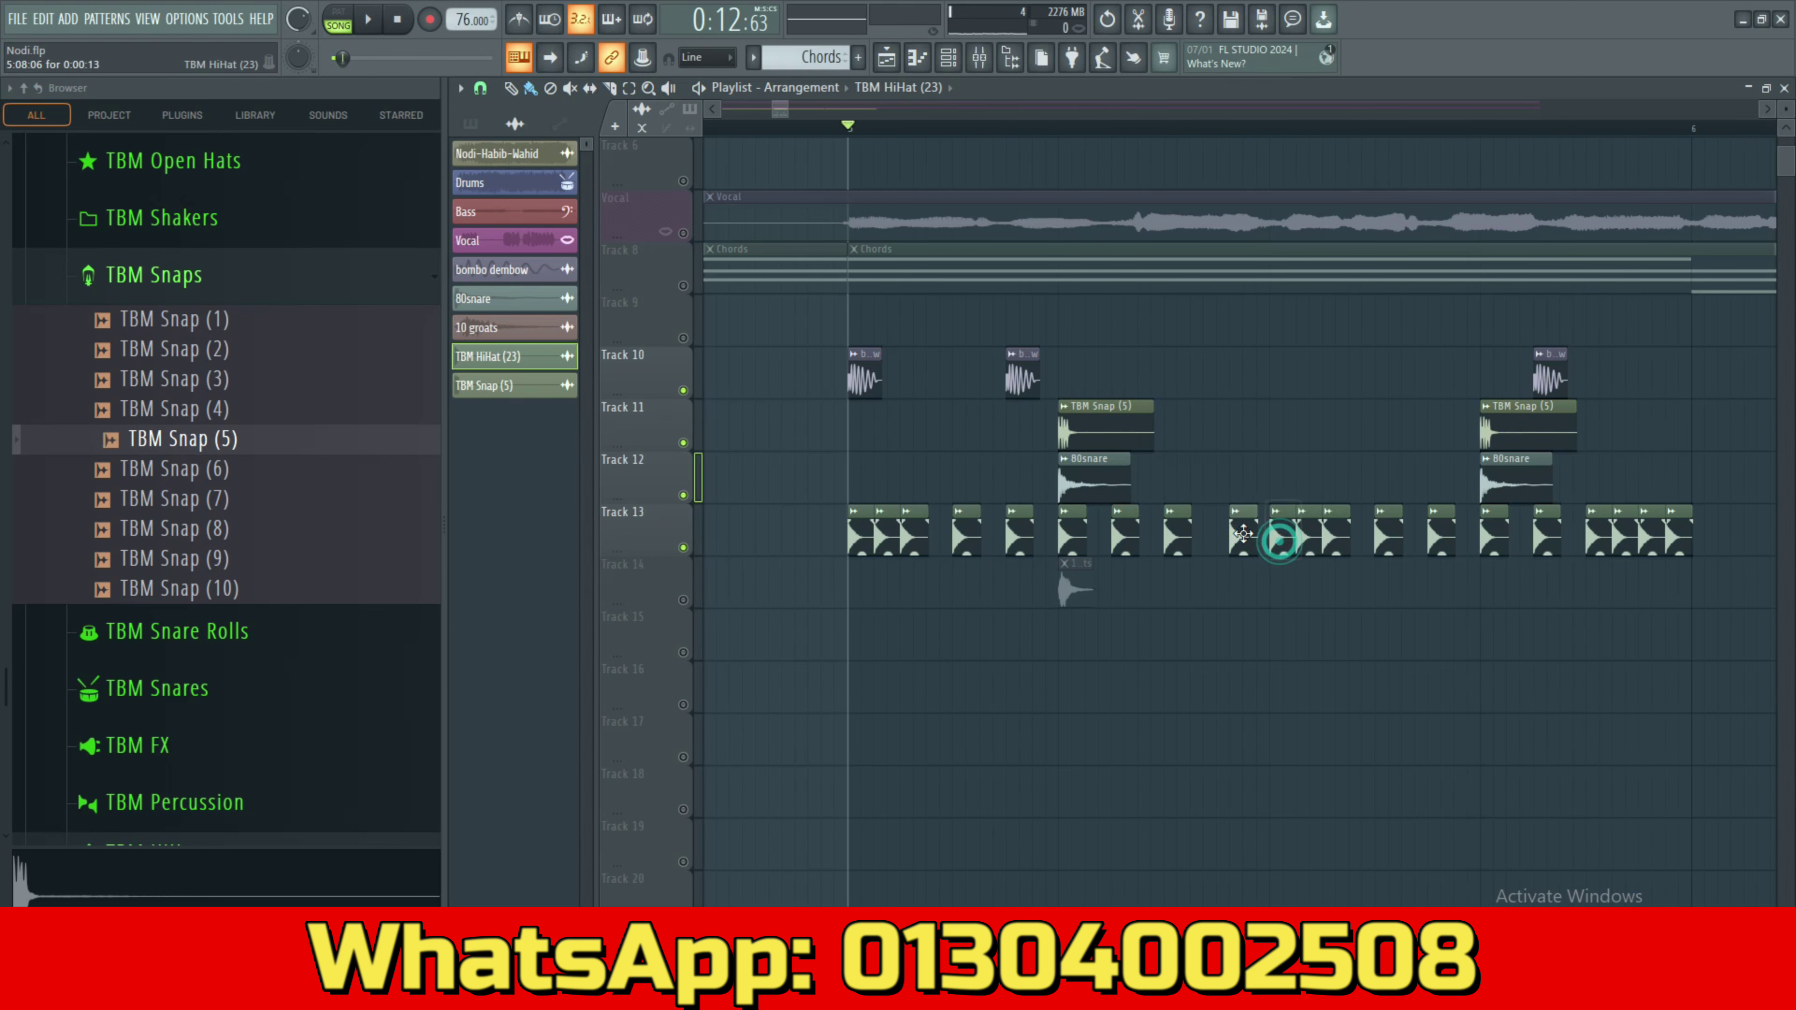
pyautogui.press('space')
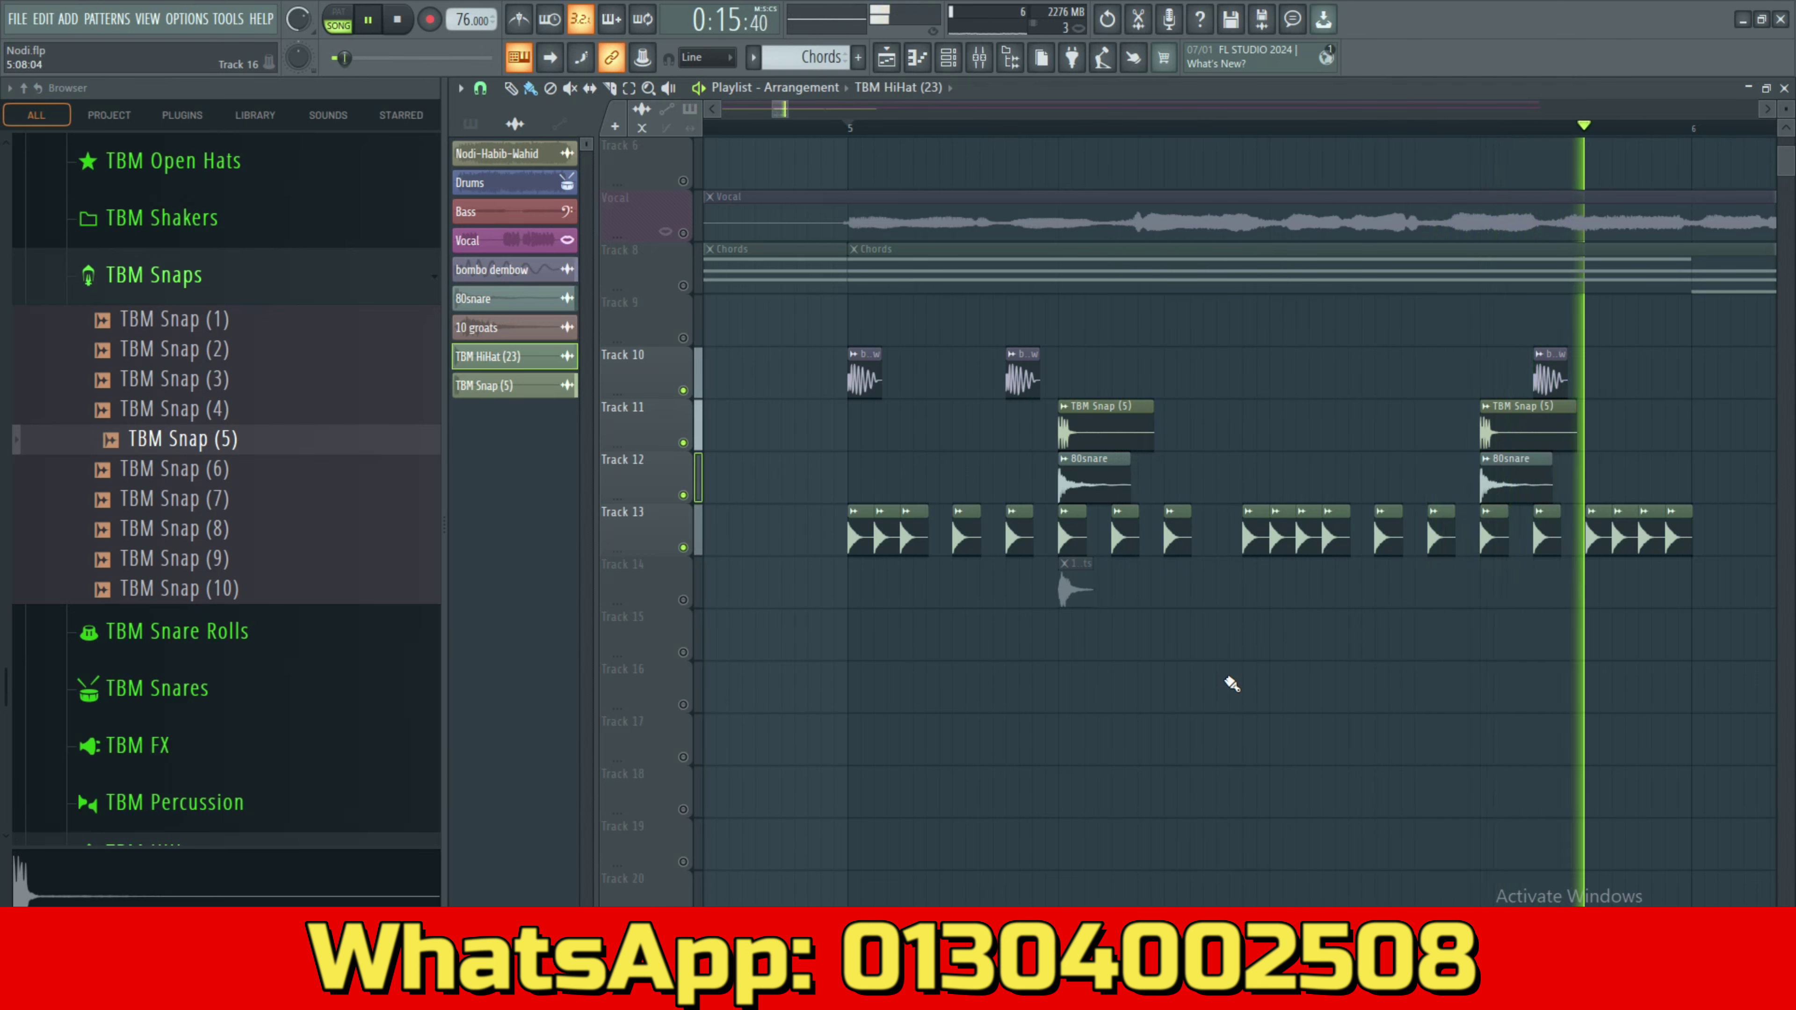
pyautogui.press('space')
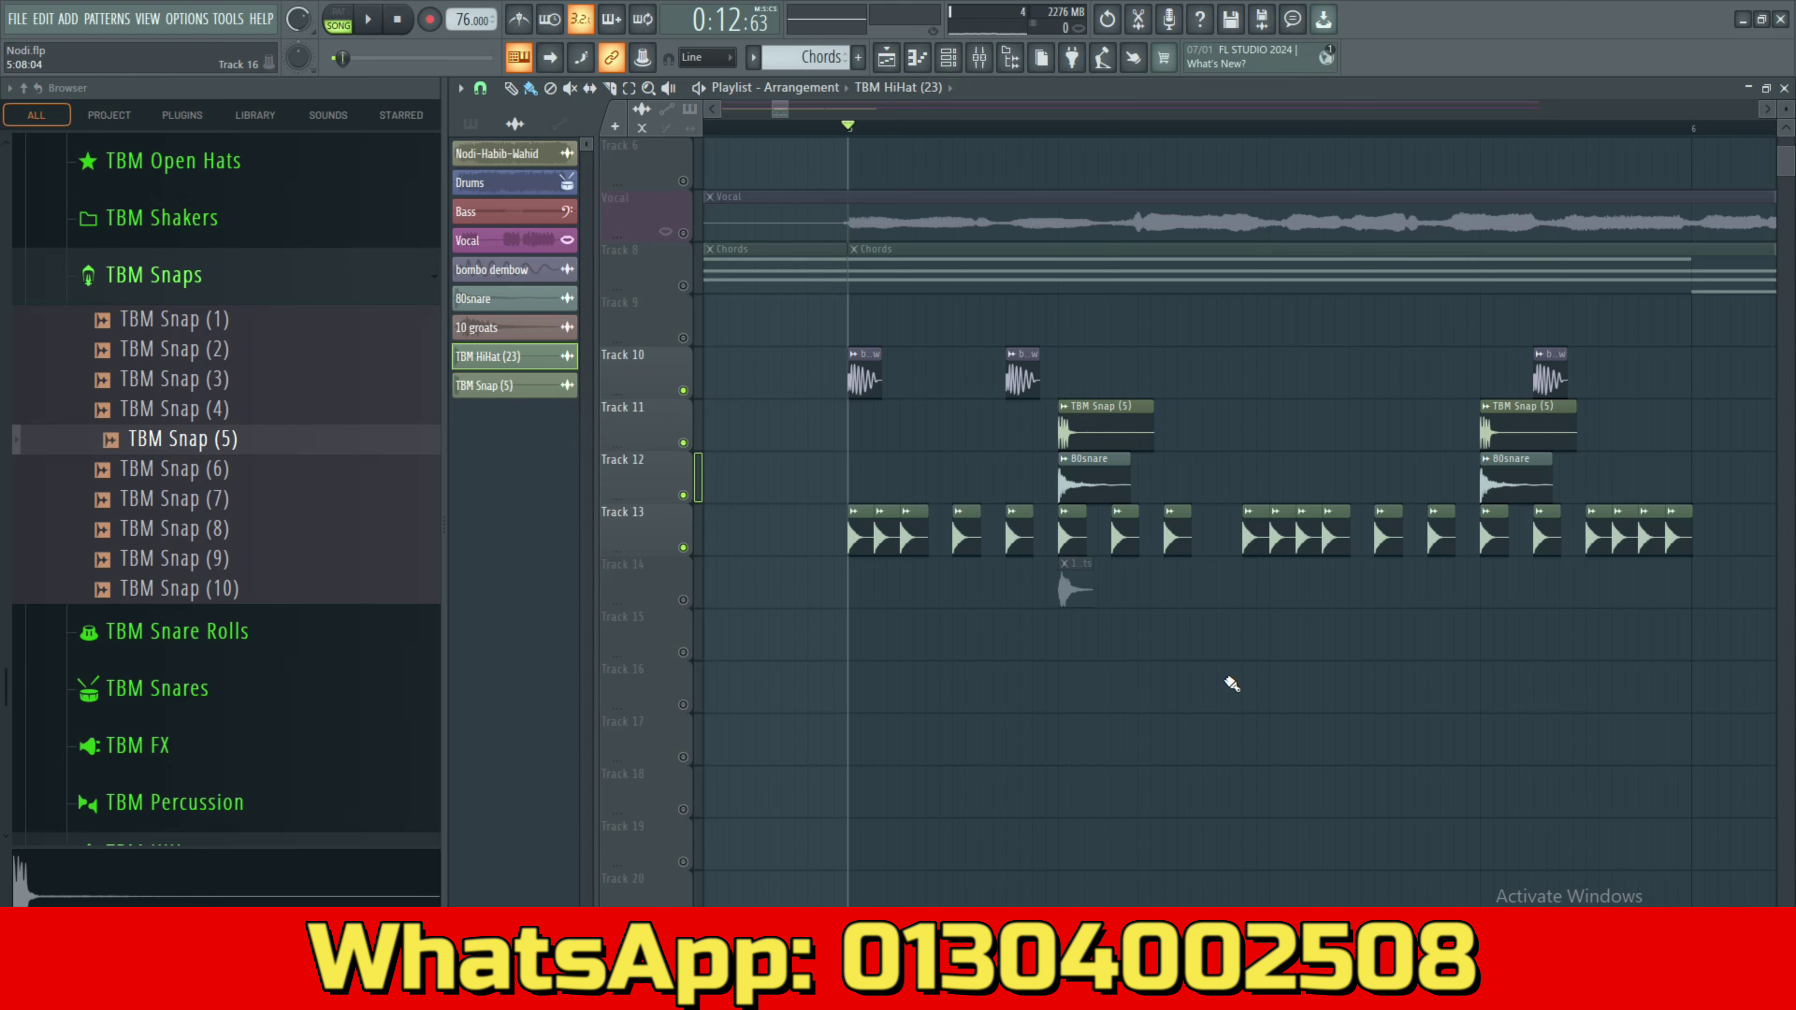
# Save the project, then automatically name and colour the kick, snap, snare and hi-hat tracks after their clips.
pyautogui.hotkey('ctrl', 's')
pyautogui.rightClick(668, 541)
pyautogui.click(806, 683)
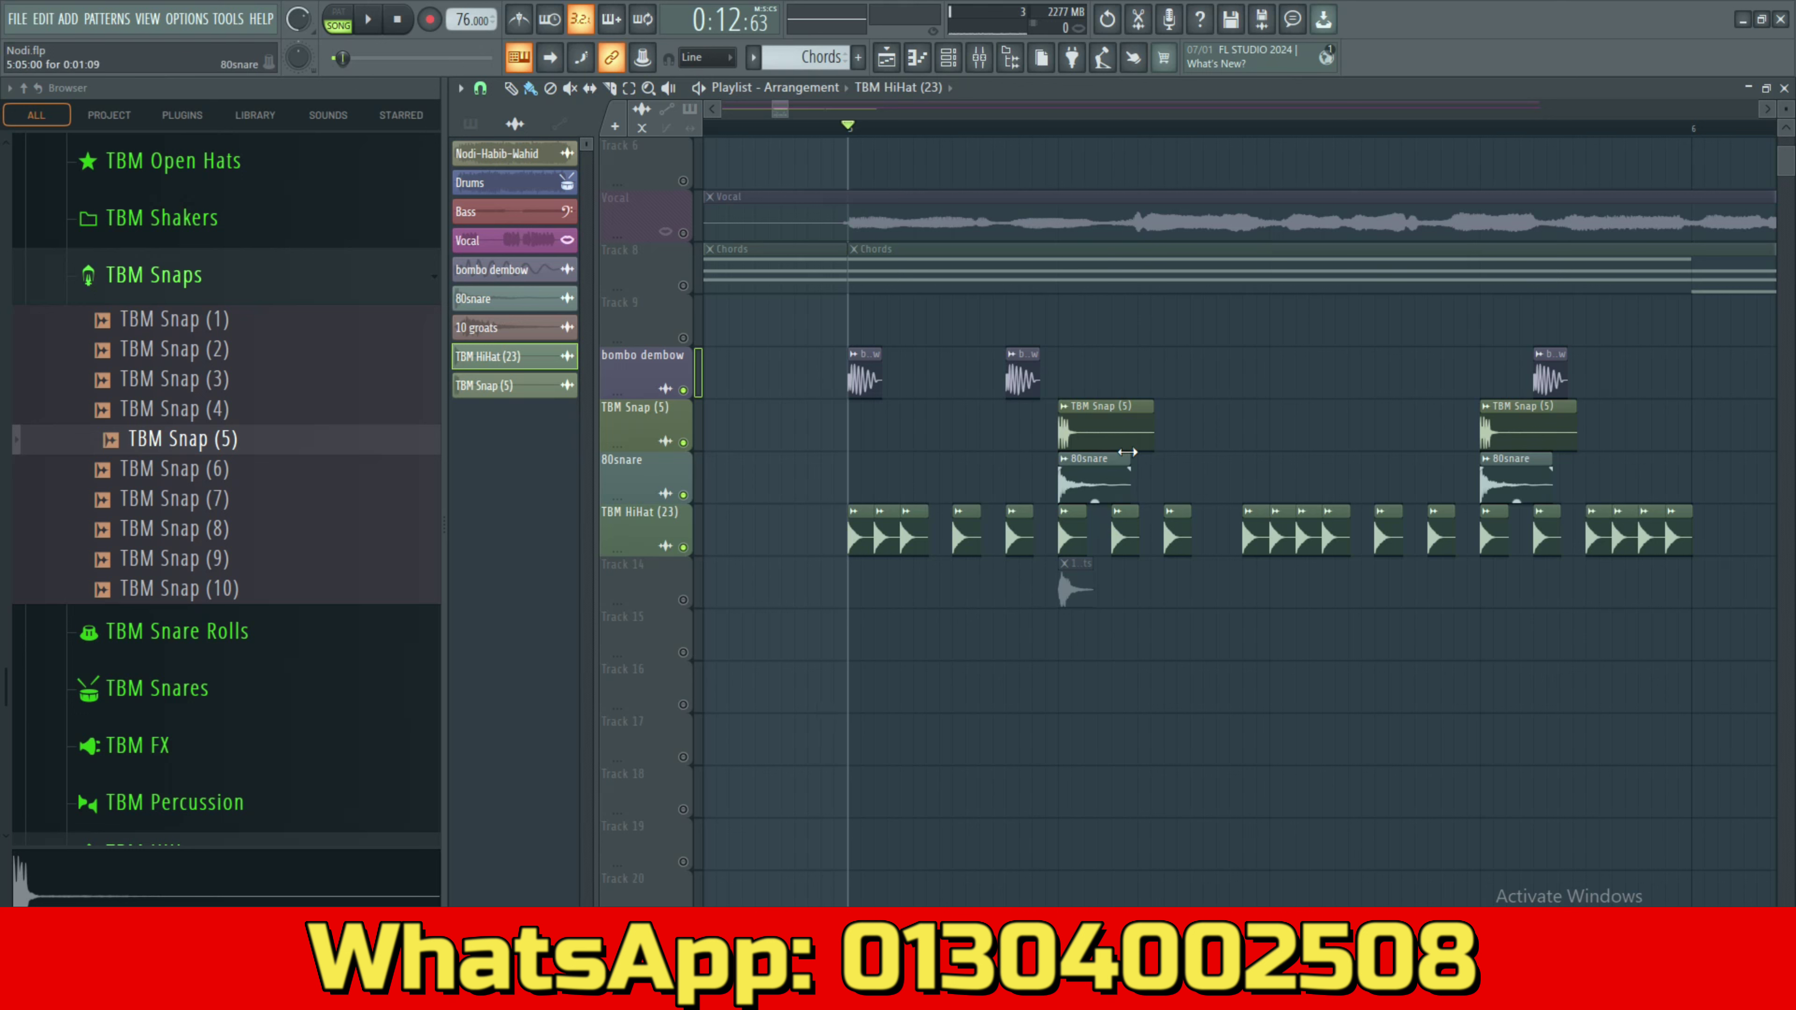
# Shorten both TBM Snap (5) clips in bar 5 from their ends.
pyautogui.moveTo(1147, 404); pyautogui.dragTo(1102, 405)
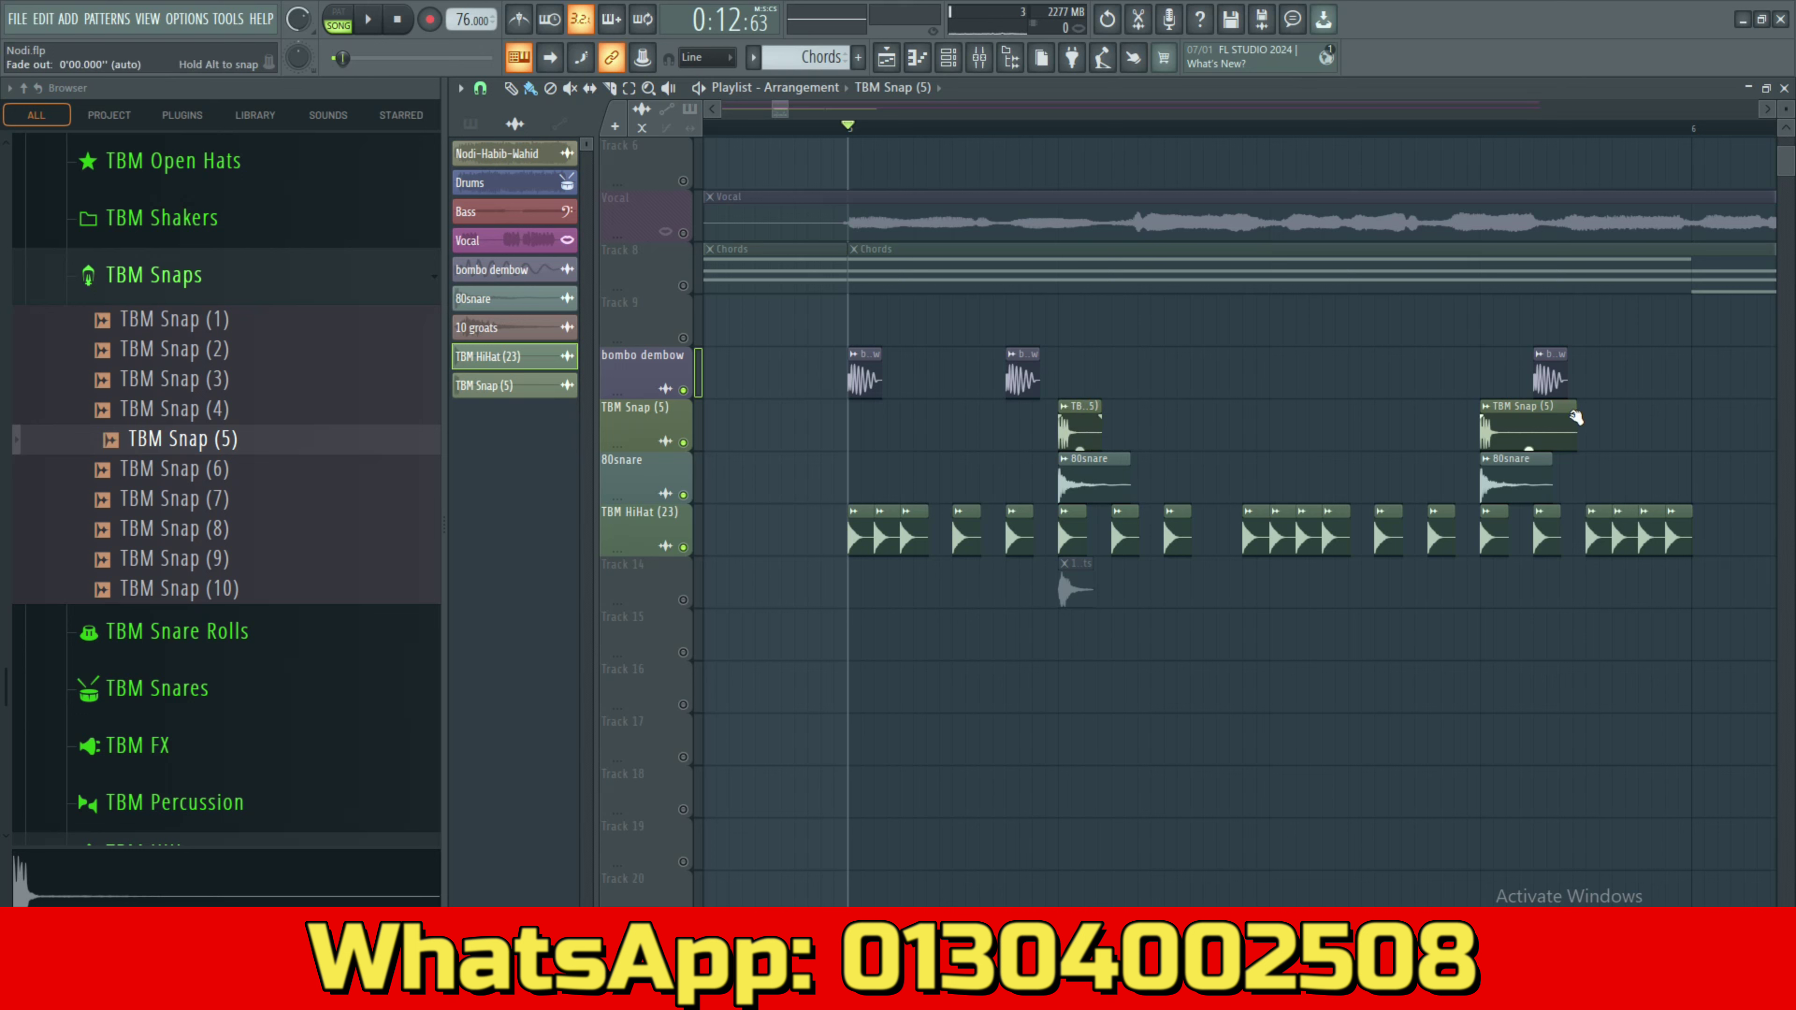
pyautogui.moveTo(1574, 407); pyautogui.dragTo(1549, 408)
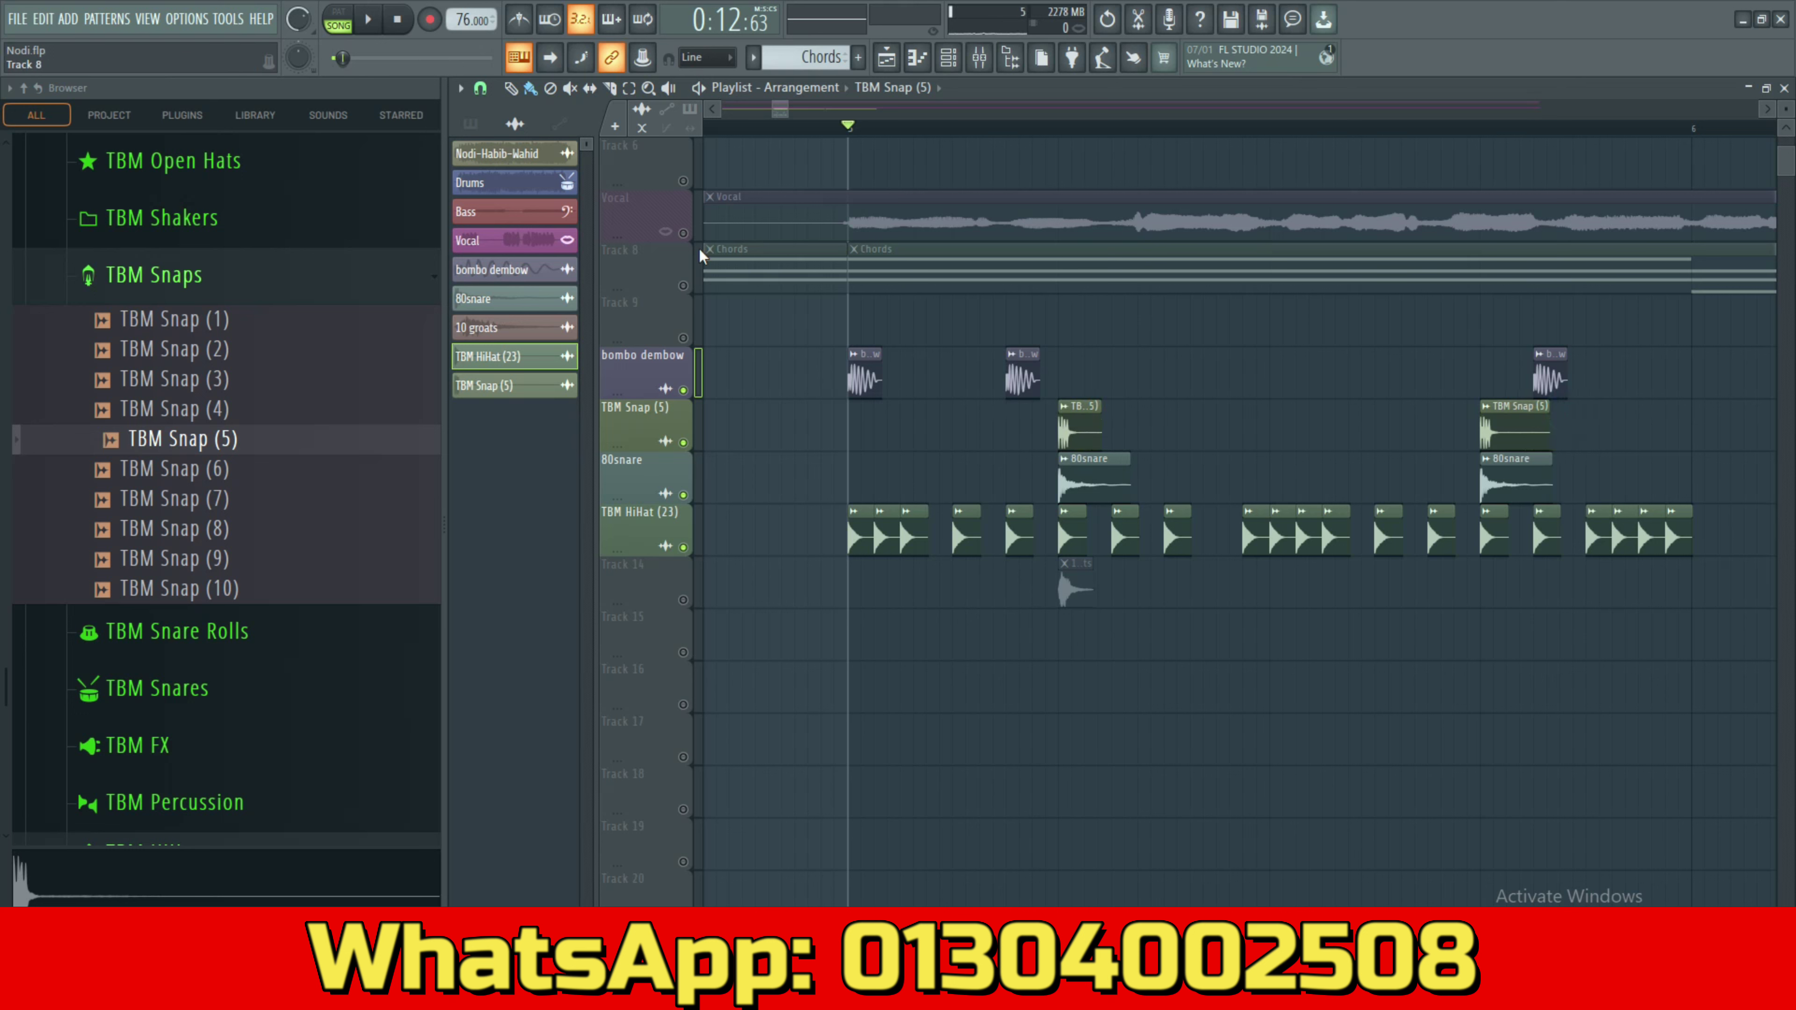
# Unmute the Vocal track and play the drum pattern together with the vocals from bar 5.
pyautogui.click(683, 233)
pyautogui.press('space')
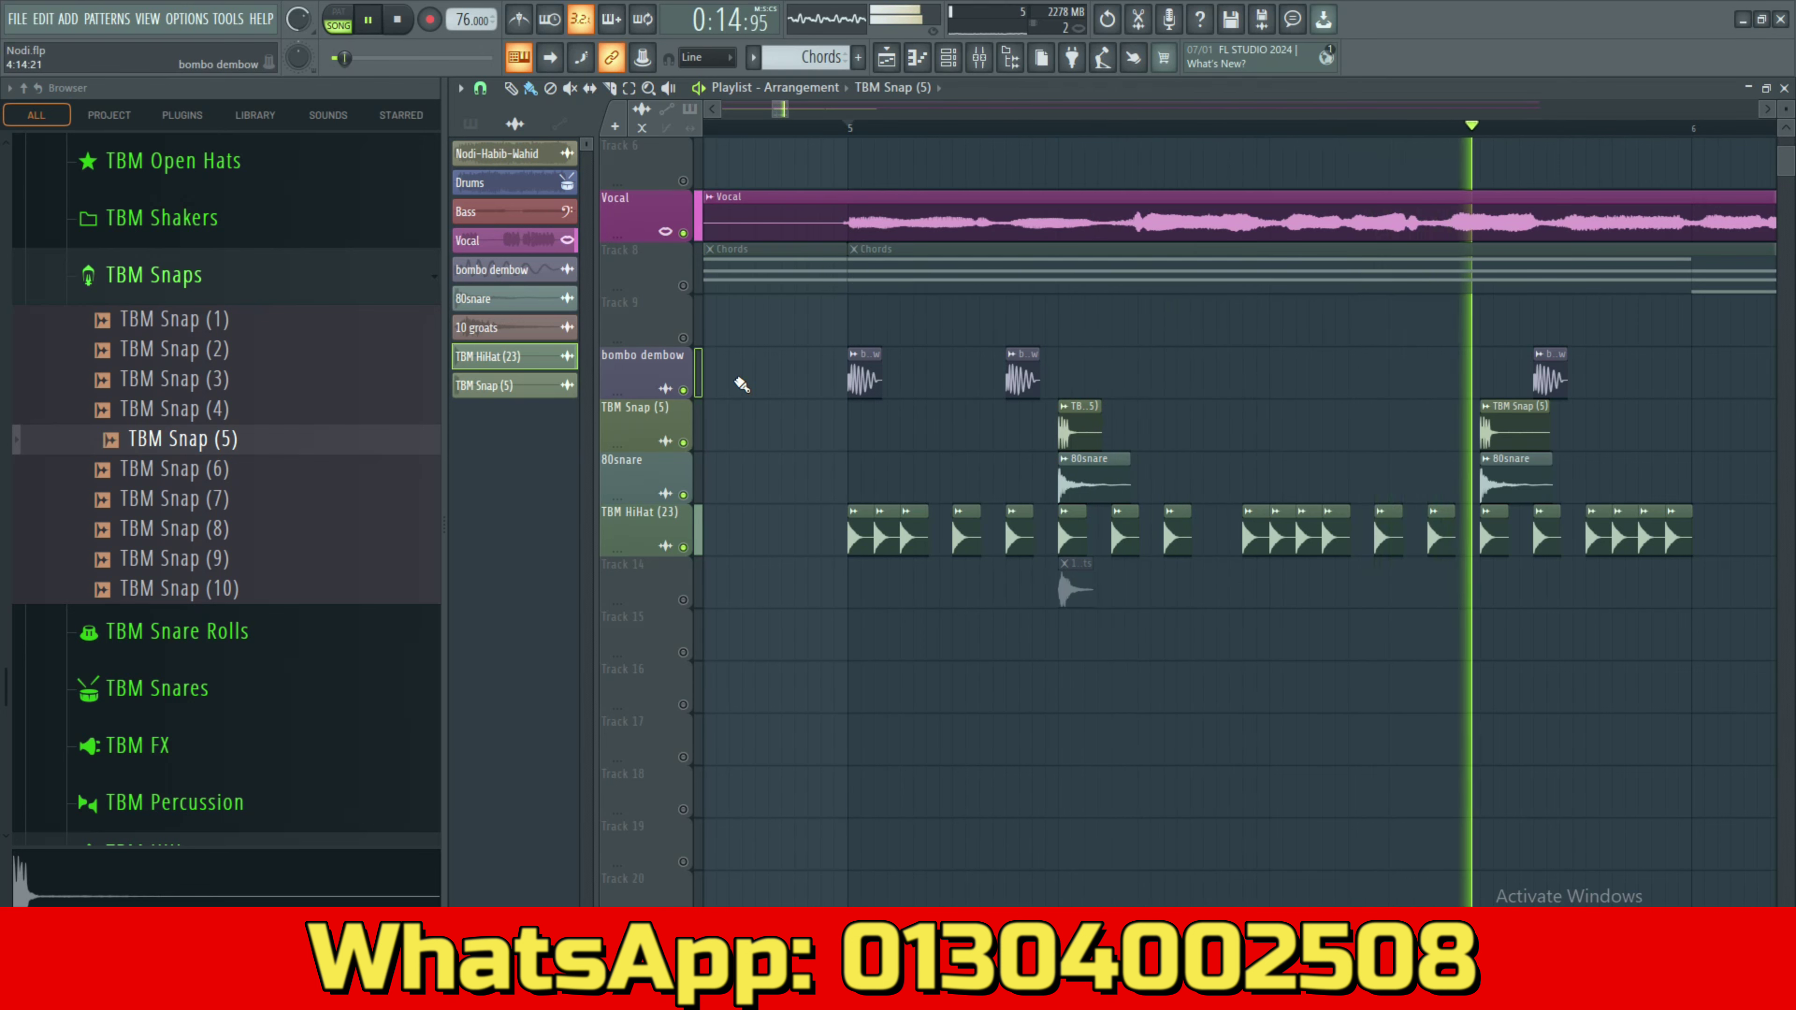
pyautogui.press('space')
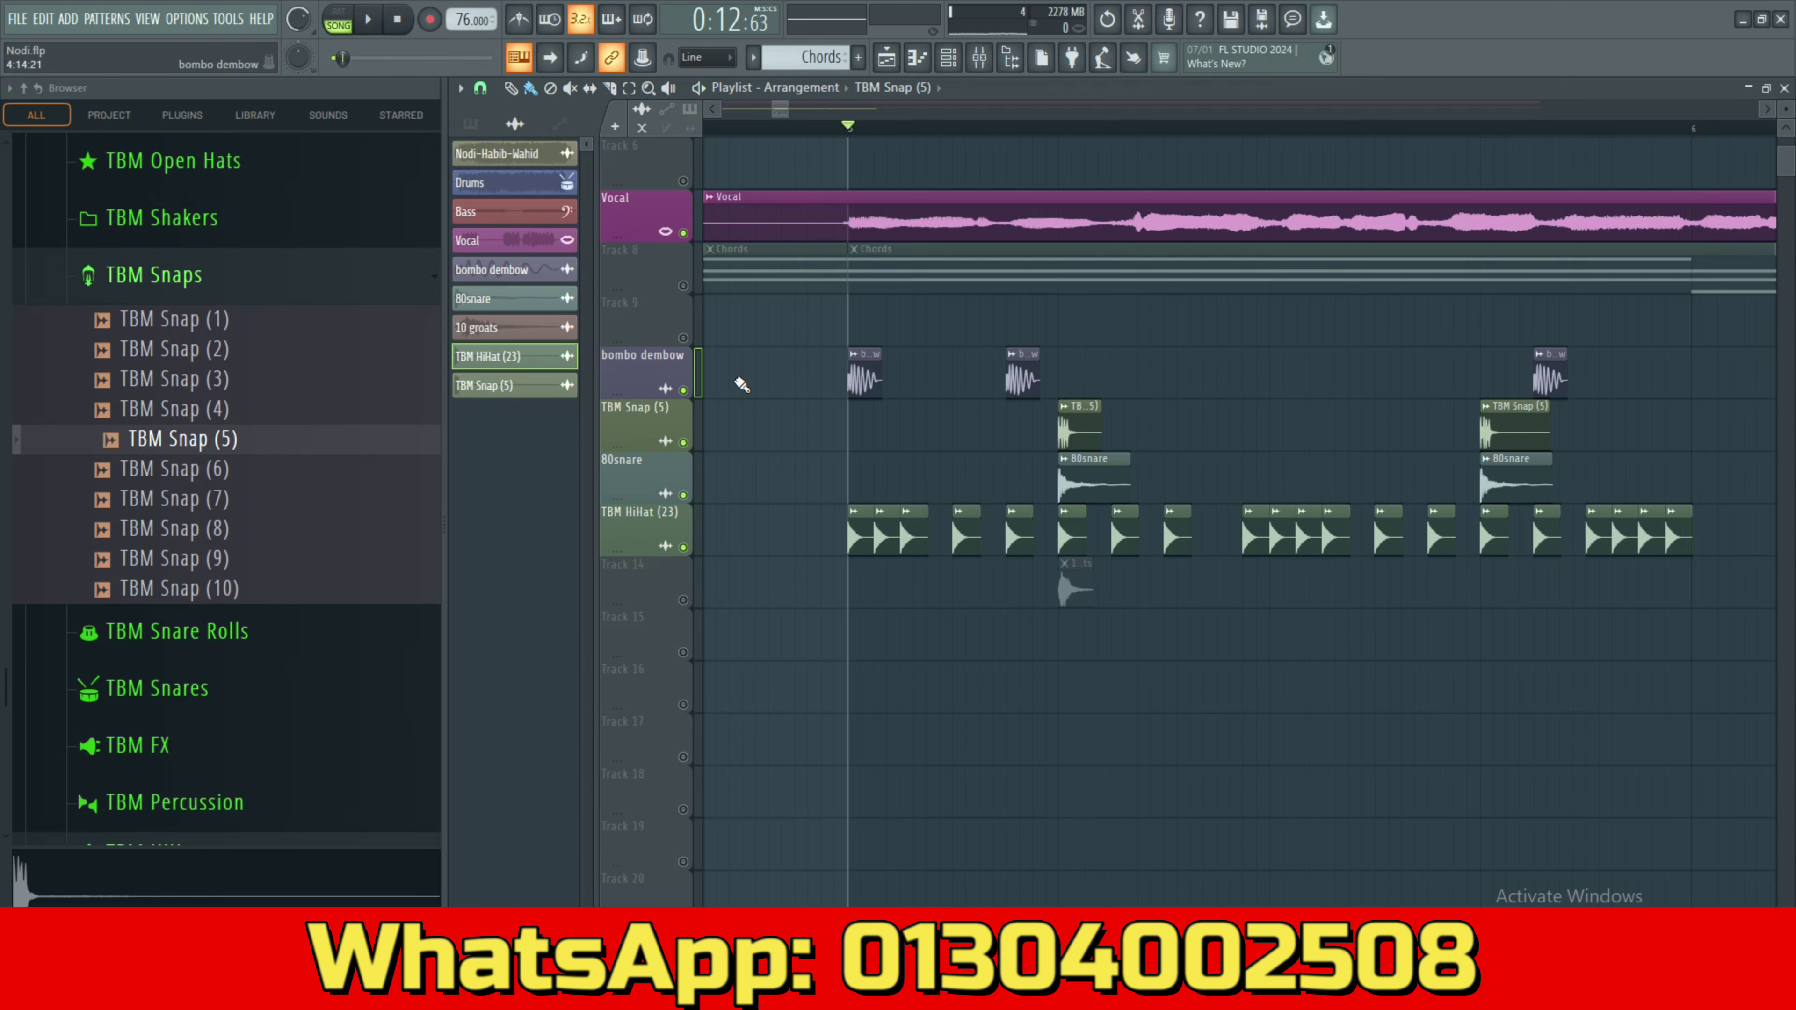
# Repeat bar 5's complete kick, snap, snare and hi-hat pattern in bar 6.
pyautogui.scroll(-3, 773, 522)
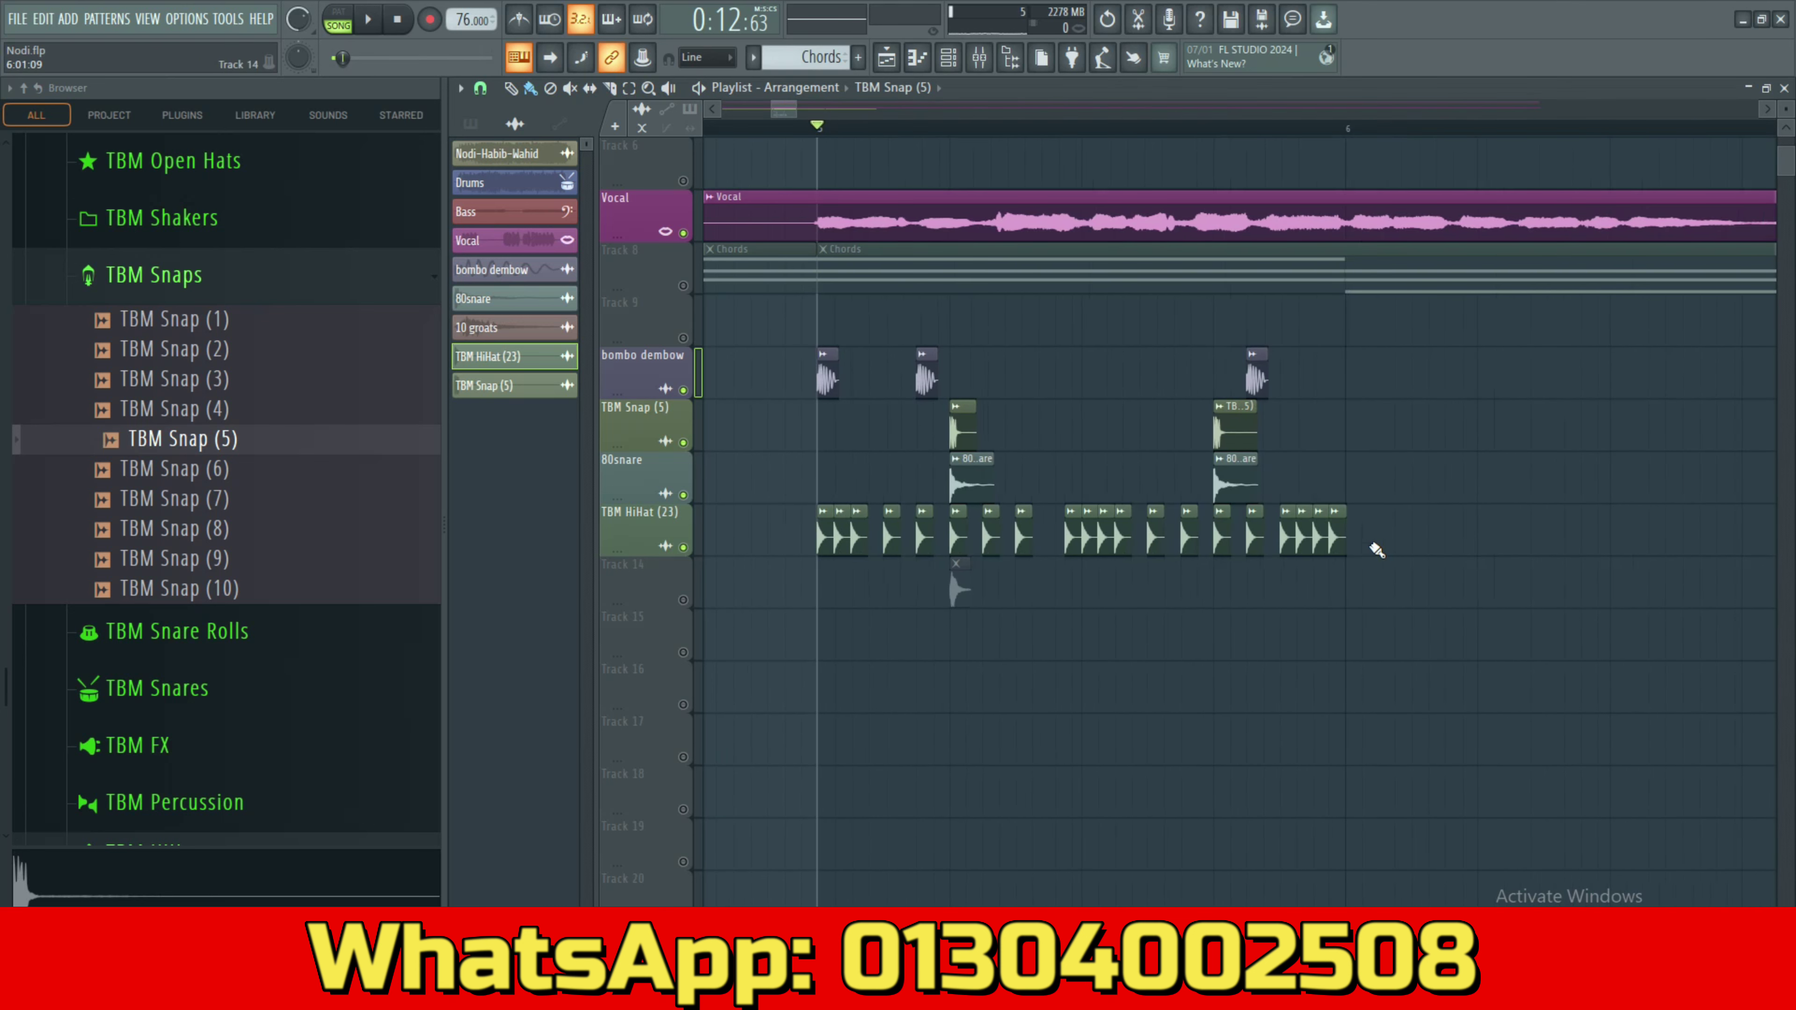
pyautogui.moveTo(1442, 555)
pyautogui.mouseDown()
pyautogui.moveTo(950, 349)
pyautogui.moveTo(822, 349)
pyautogui.moveTo(825, 380)
pyautogui.moveTo(1452, 384)
pyautogui.moveTo(1351, 384)
pyautogui.mouseUp()
pyautogui.click(1329, 707)
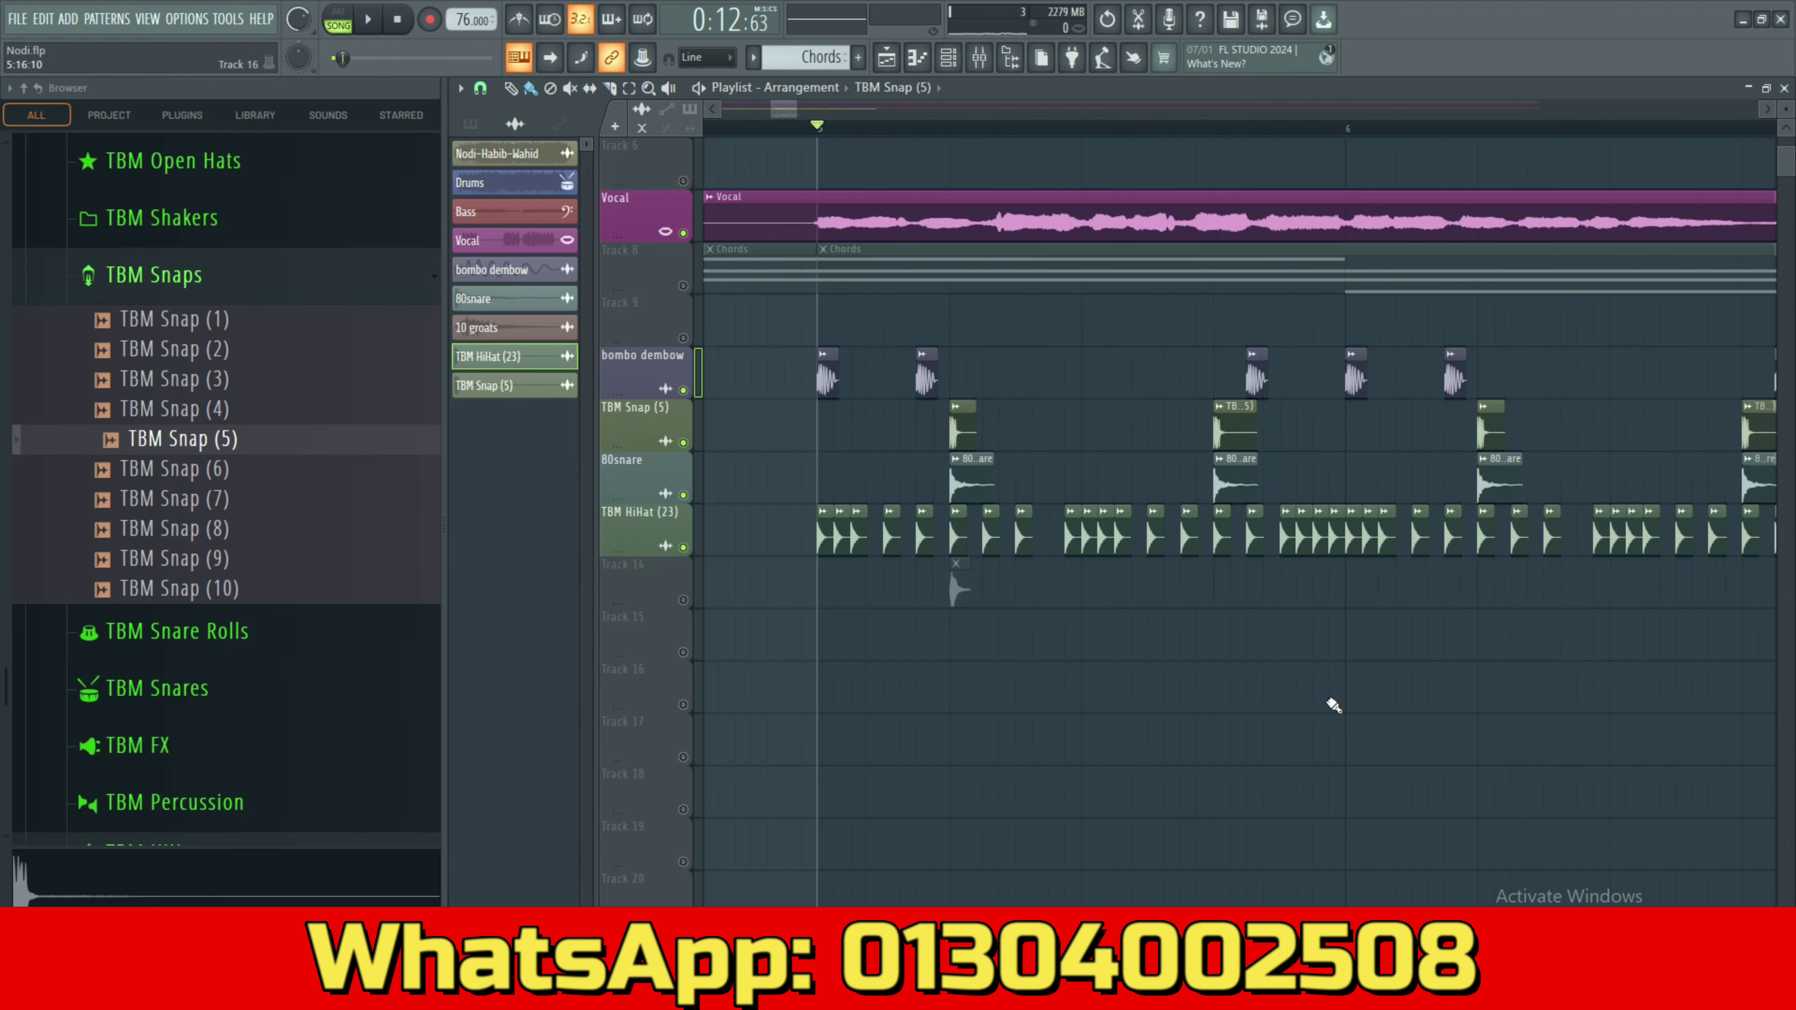
# Play the two-bar drum pattern with the vocals from bar 5 and follow playback into bar 8.
pyautogui.press('space')
pyautogui.scroll(-5, 1333, 706)
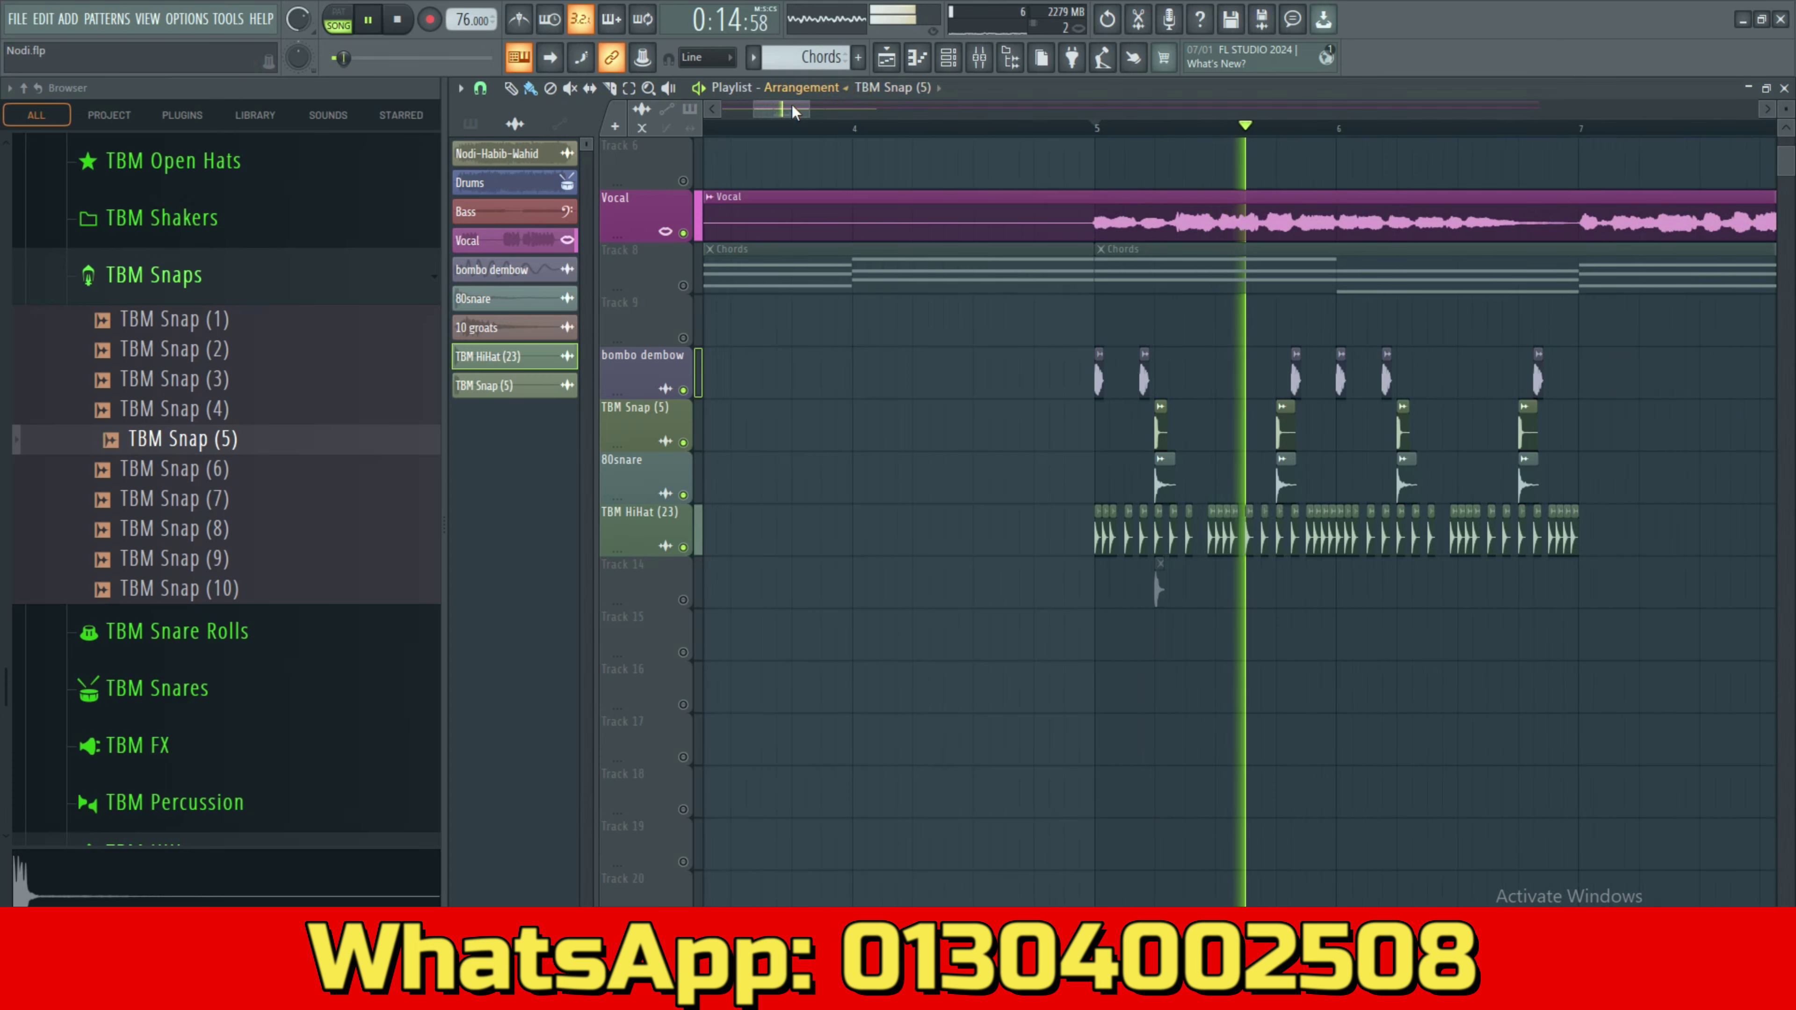
pyautogui.moveTo(794, 111); pyautogui.dragTo(815, 111)
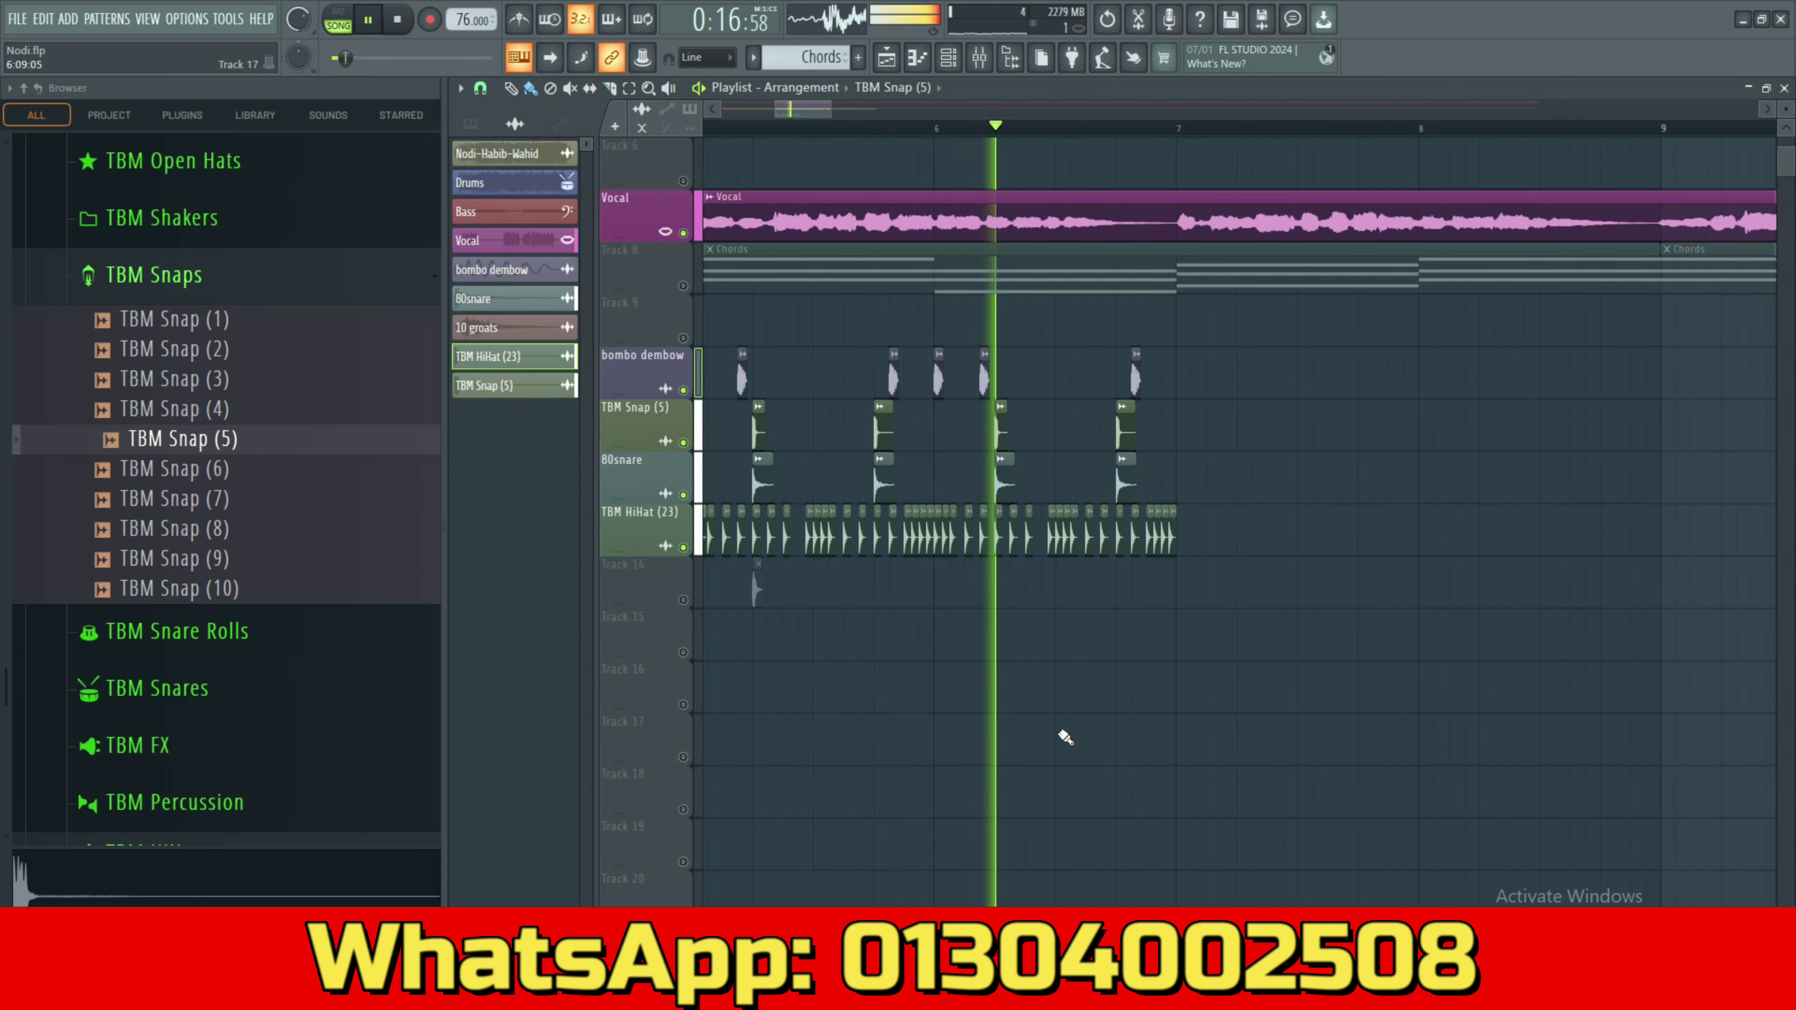
pyautogui.press('space')
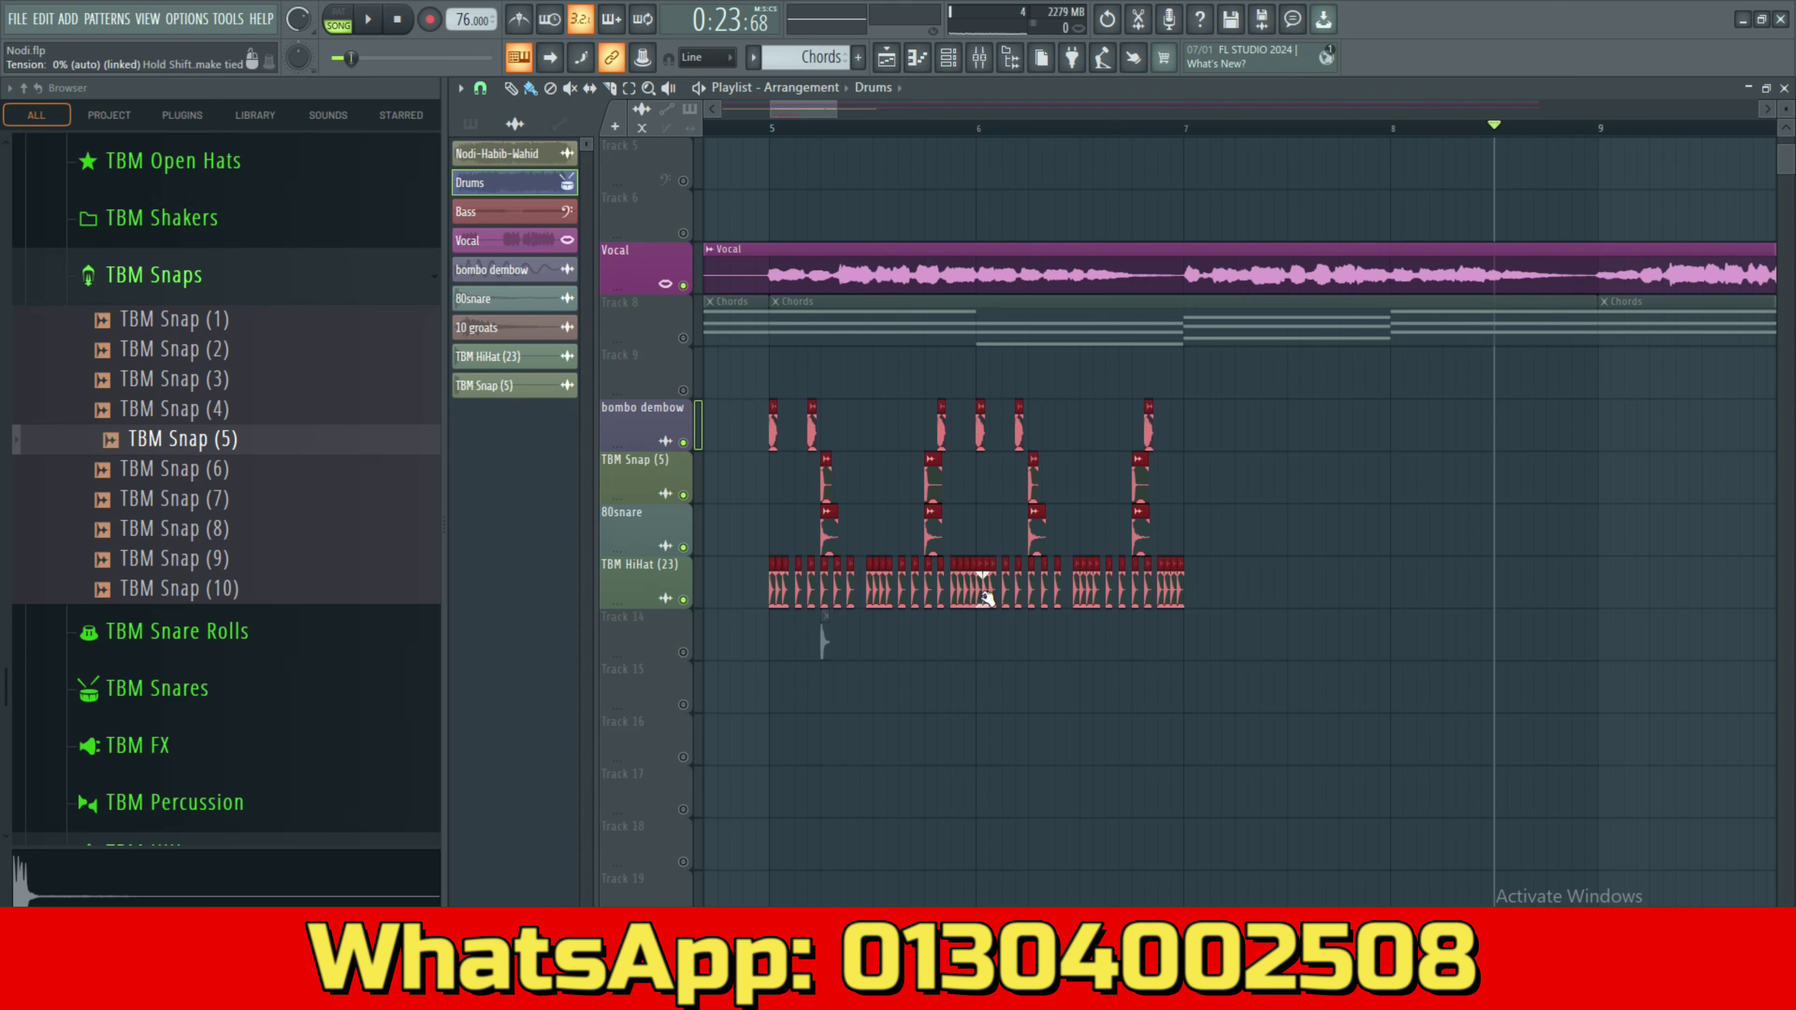
# Copy the drum clips of bars 5 and 6 into bars 7 and 8, and set the playlist snap to Main.
pyautogui.moveTo(986, 436); pyautogui.dragTo(1397, 434)
pyautogui.click(480, 88)
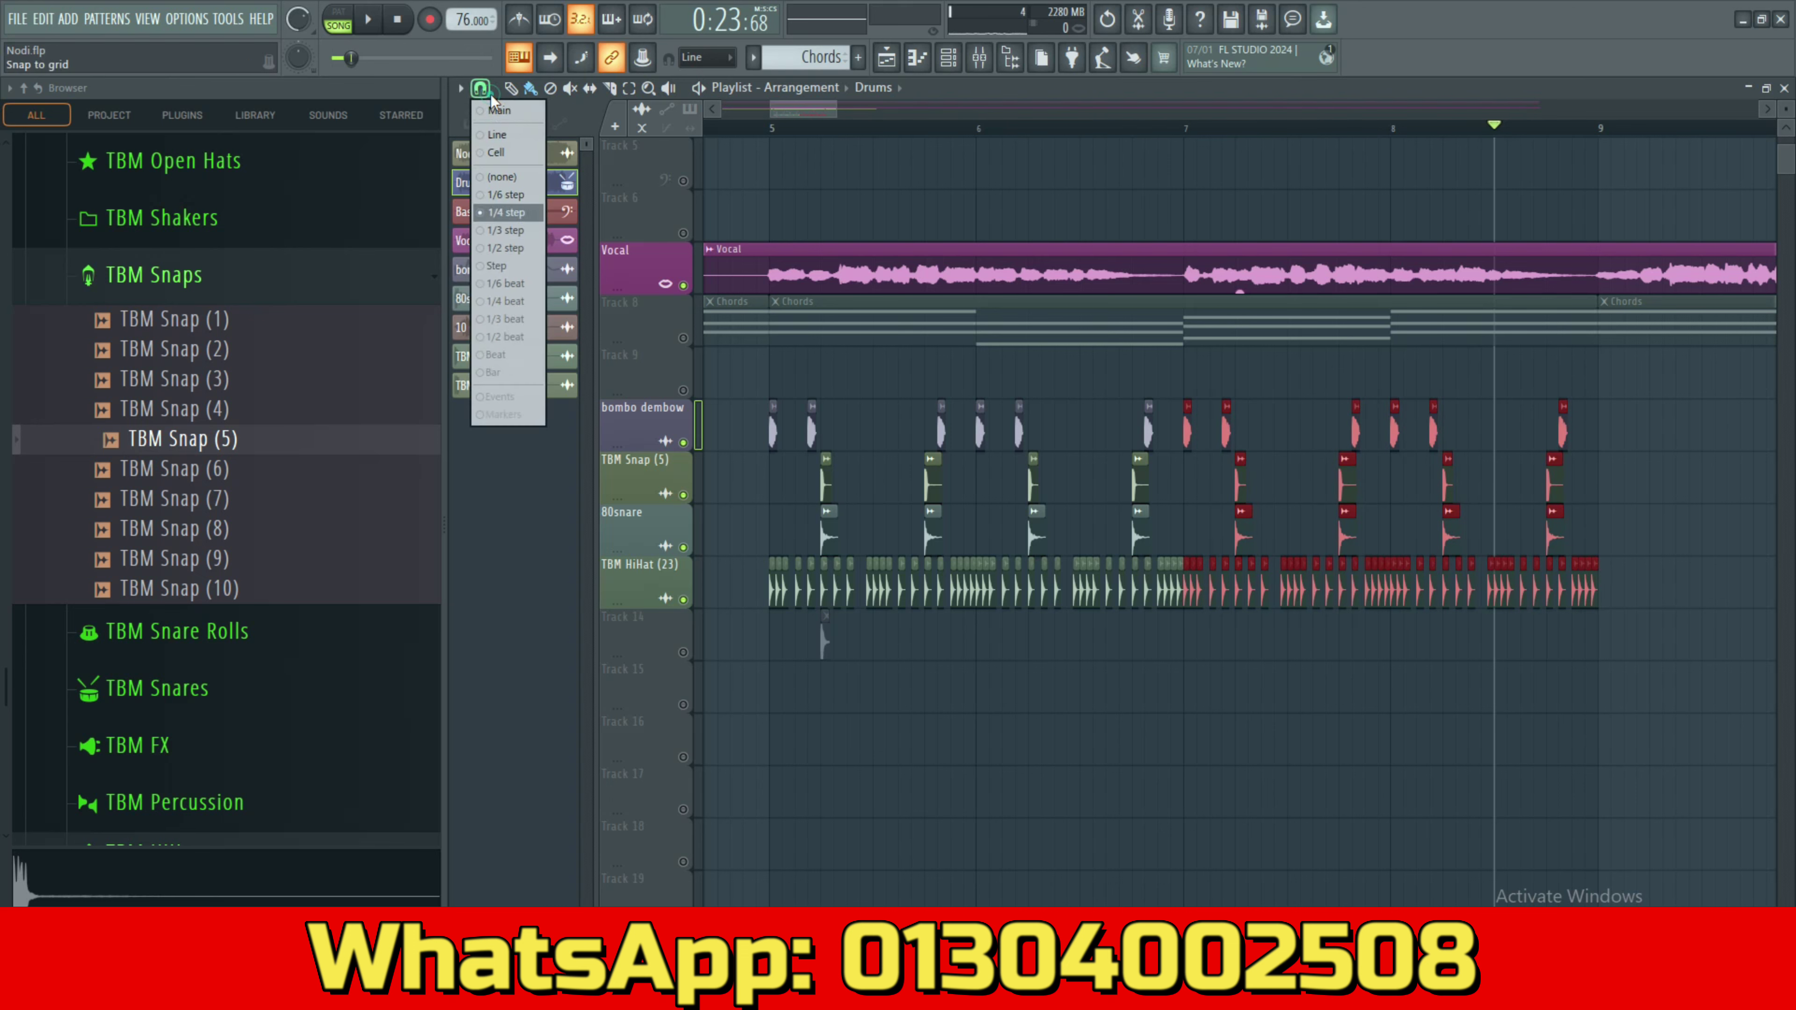
pyautogui.click(495, 113)
# Add two bombo dembow kicks on consecutive steps after beat 3 of bar 8 and play them with the vocals.
pyautogui.scroll(5, 1056, 489)
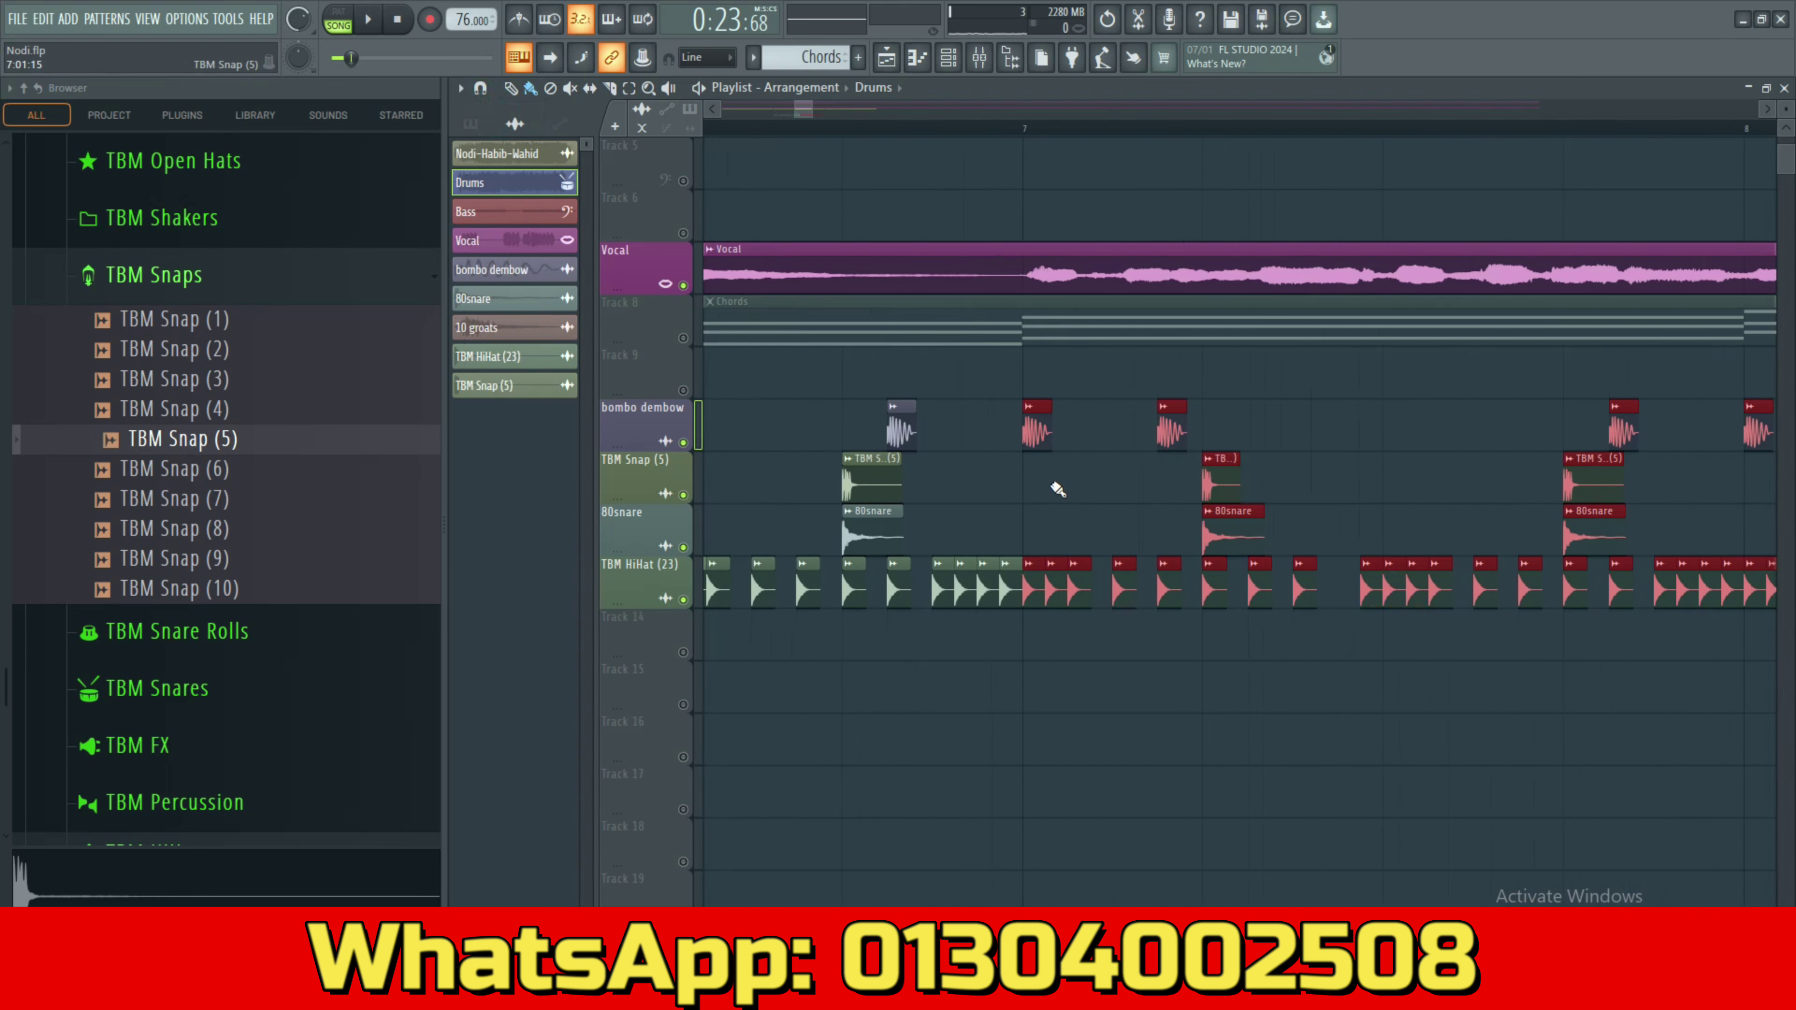
pyautogui.scroll(-6, 1056, 488)
pyautogui.press('space')
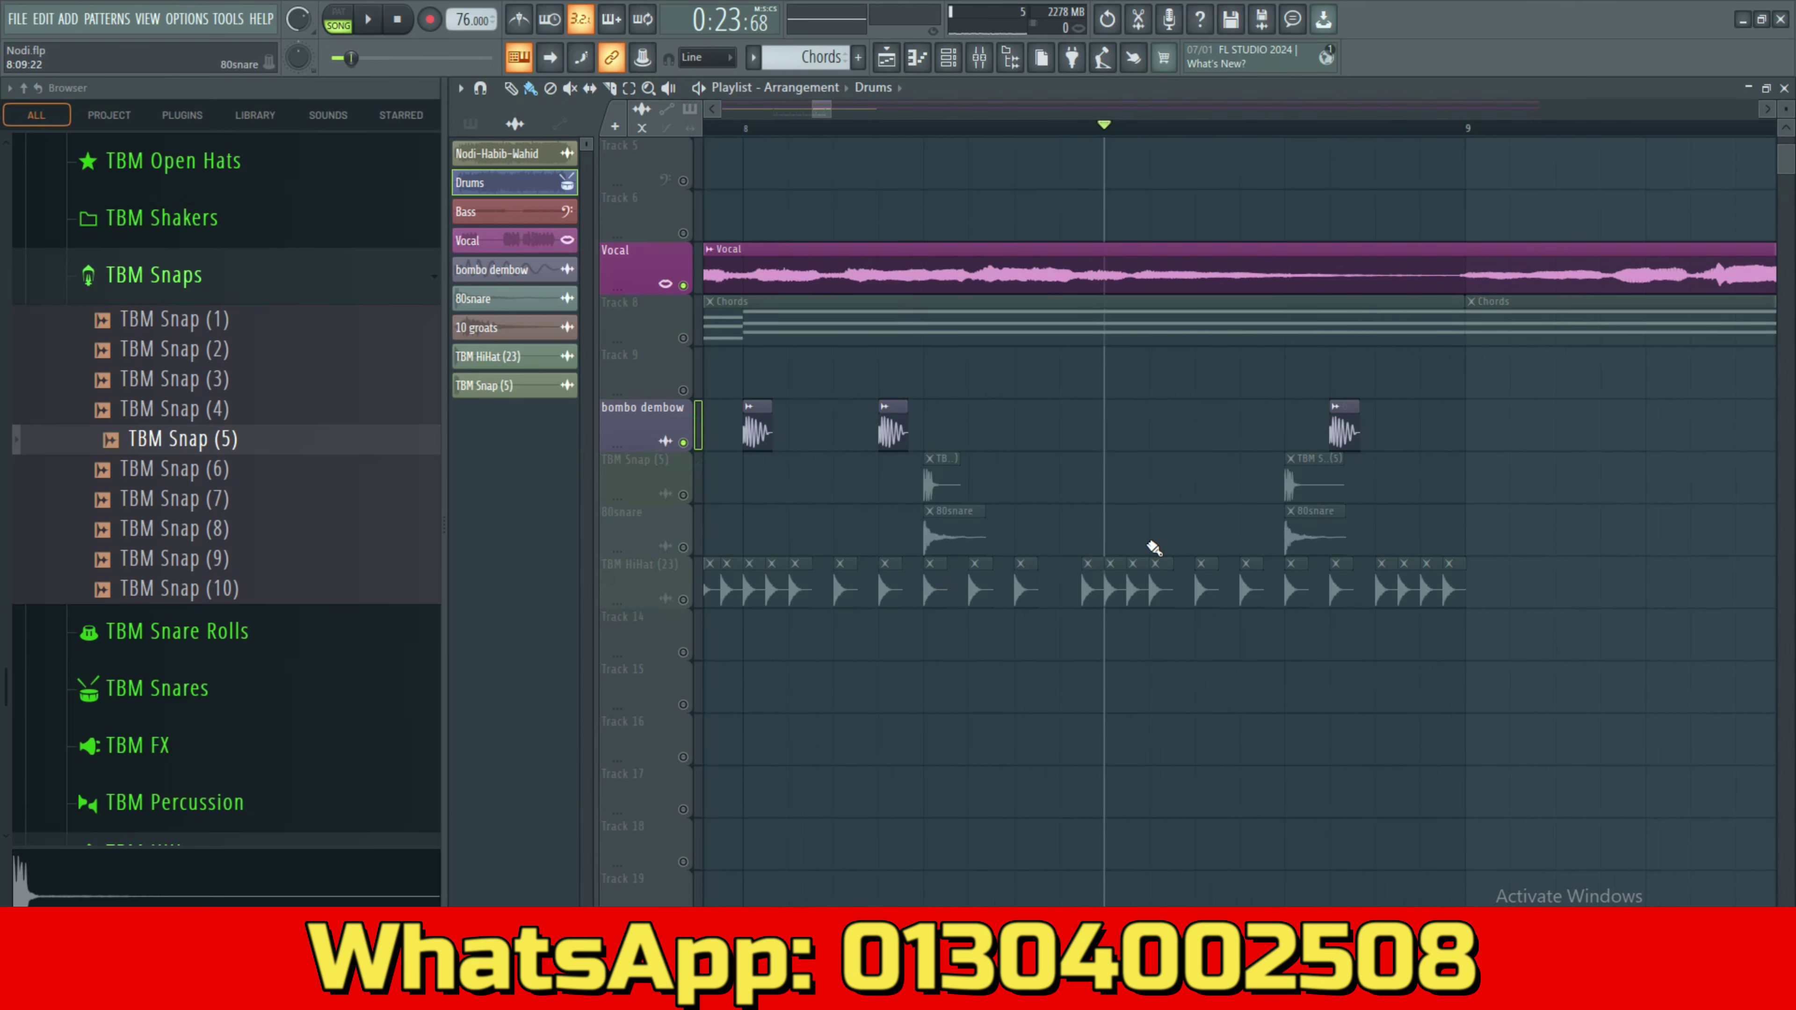
pyautogui.moveTo(1340, 434)
pyautogui.mouseDown()
pyautogui.moveTo(1157, 436)
pyautogui.moveTo(1206, 434)
pyautogui.mouseUp()
pyautogui.click(1159, 436)
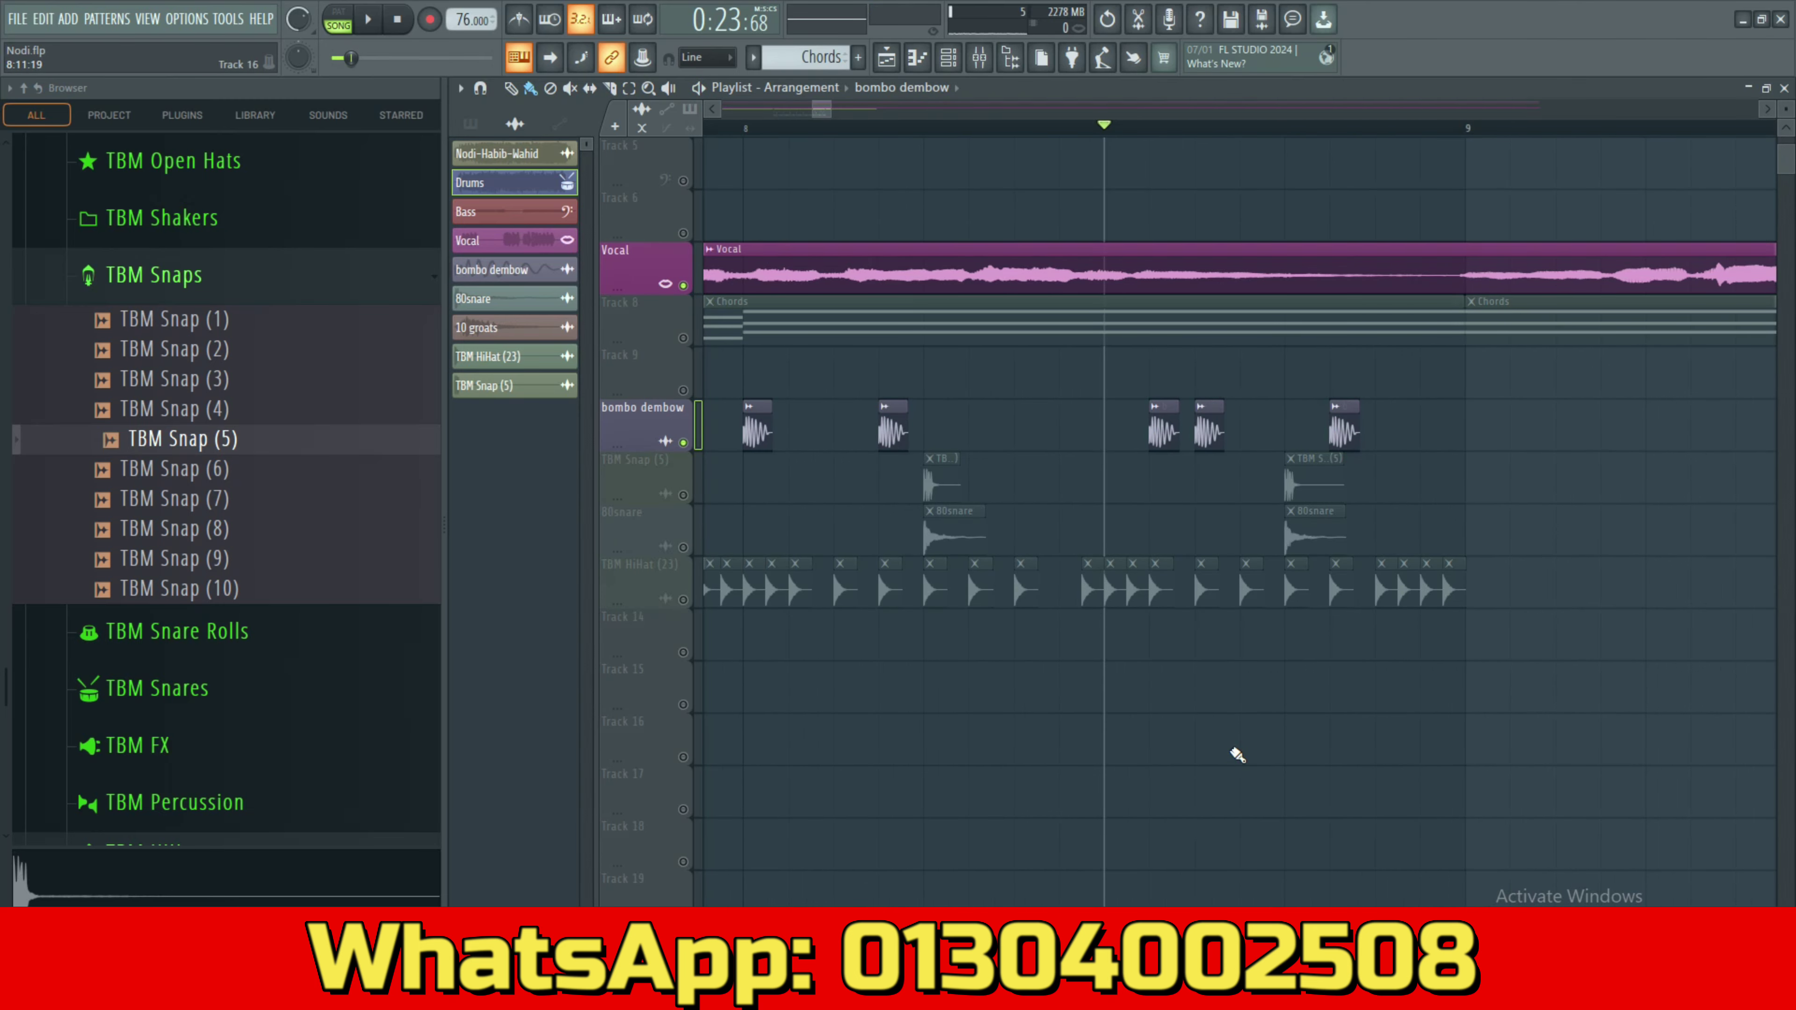
pyautogui.press('space')
pyautogui.press('space')
# Add a third bombo dembow kick one step after the two added kicks in bar 8.
pyautogui.click(1248, 431)
pyautogui.scroll(2, 1230, 506)
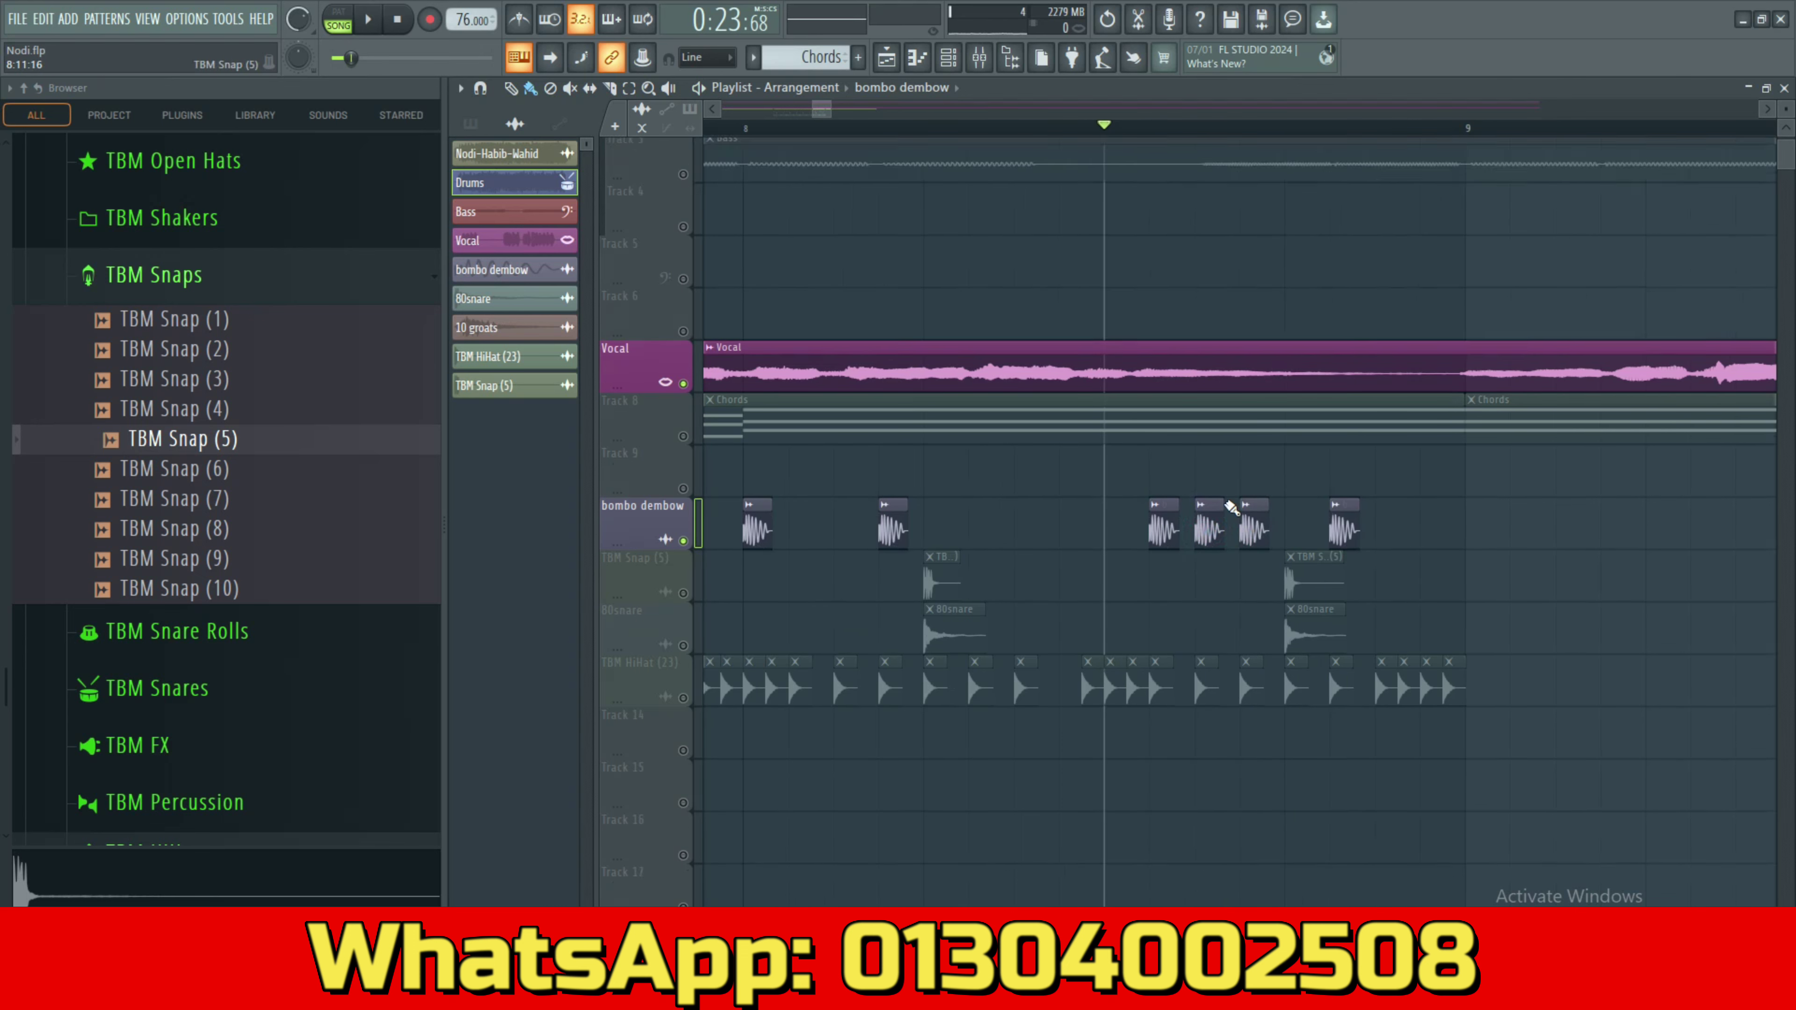
pyautogui.scroll(1, 1231, 506)
pyautogui.scroll(3, 1231, 506)
pyautogui.scroll(-2, 1231, 506)
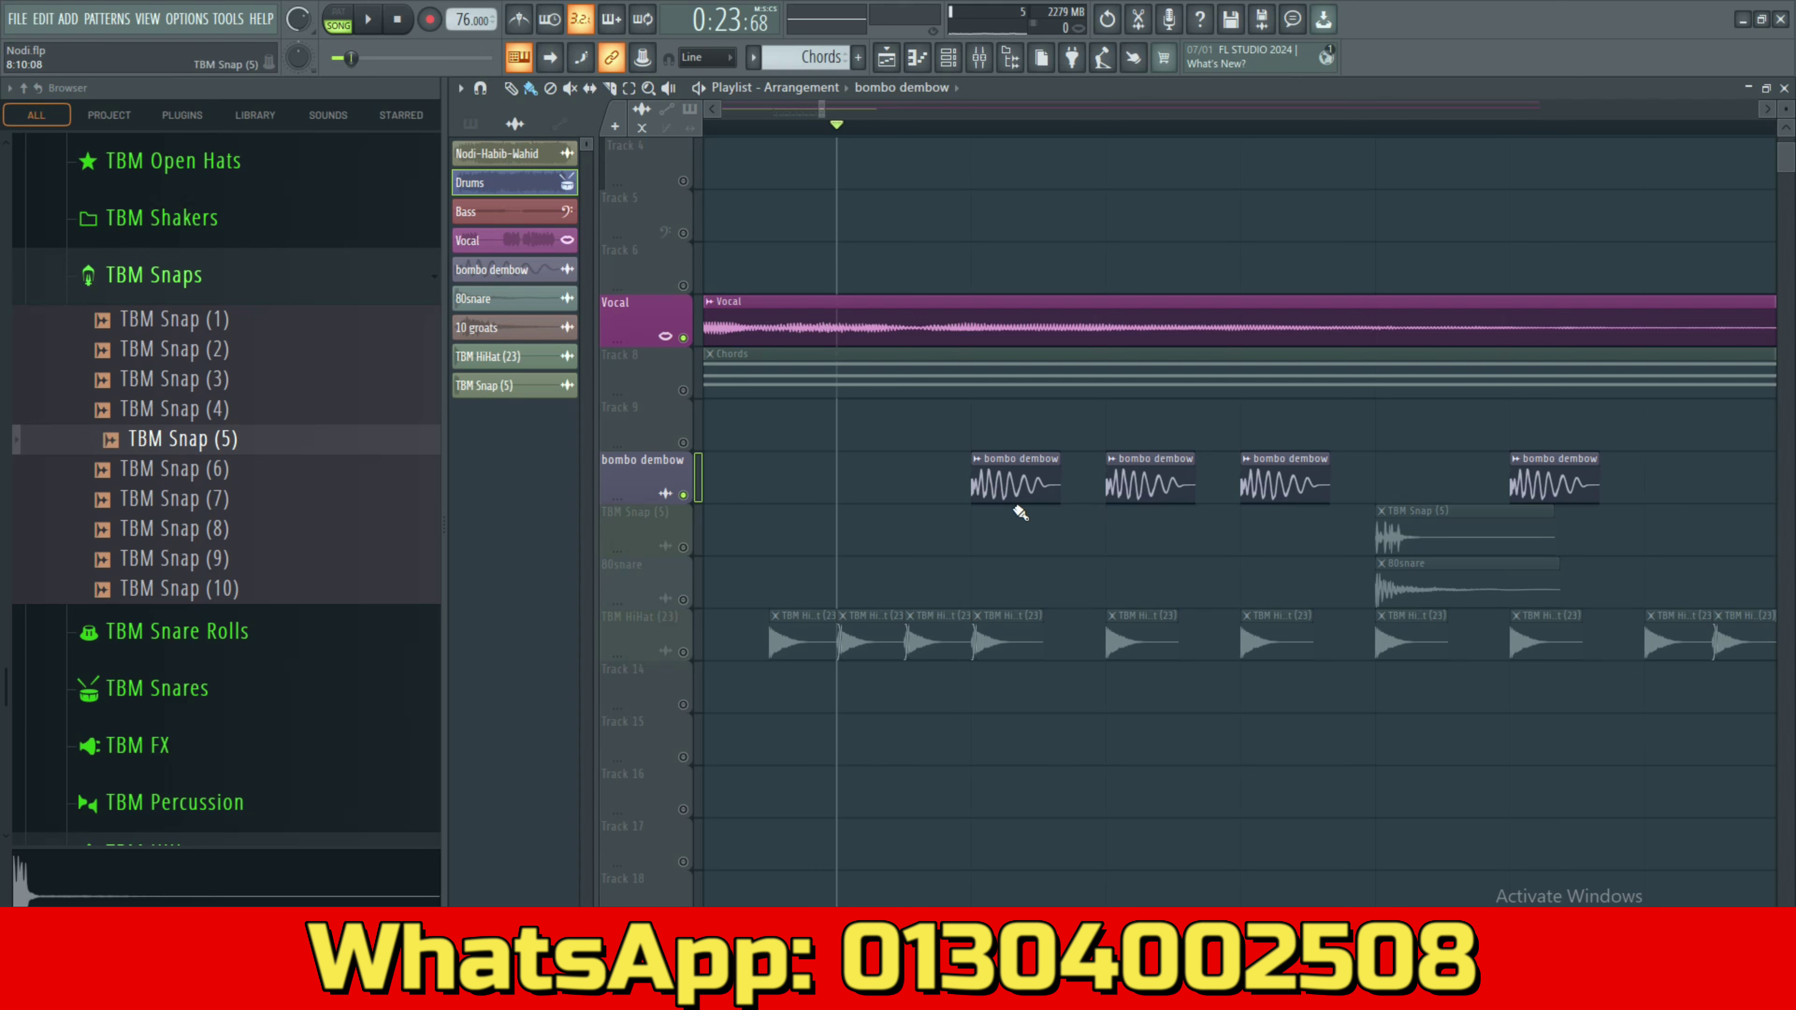
# Set the gain of the first two added bombo dembow kicks in bar 8 to -4.1 dB and -2.5 dB.
pyautogui.moveTo(1015, 491); pyautogui.dragTo(1014, 499)
pyautogui.moveTo(1151, 499); pyautogui.dragTo(1152, 504)
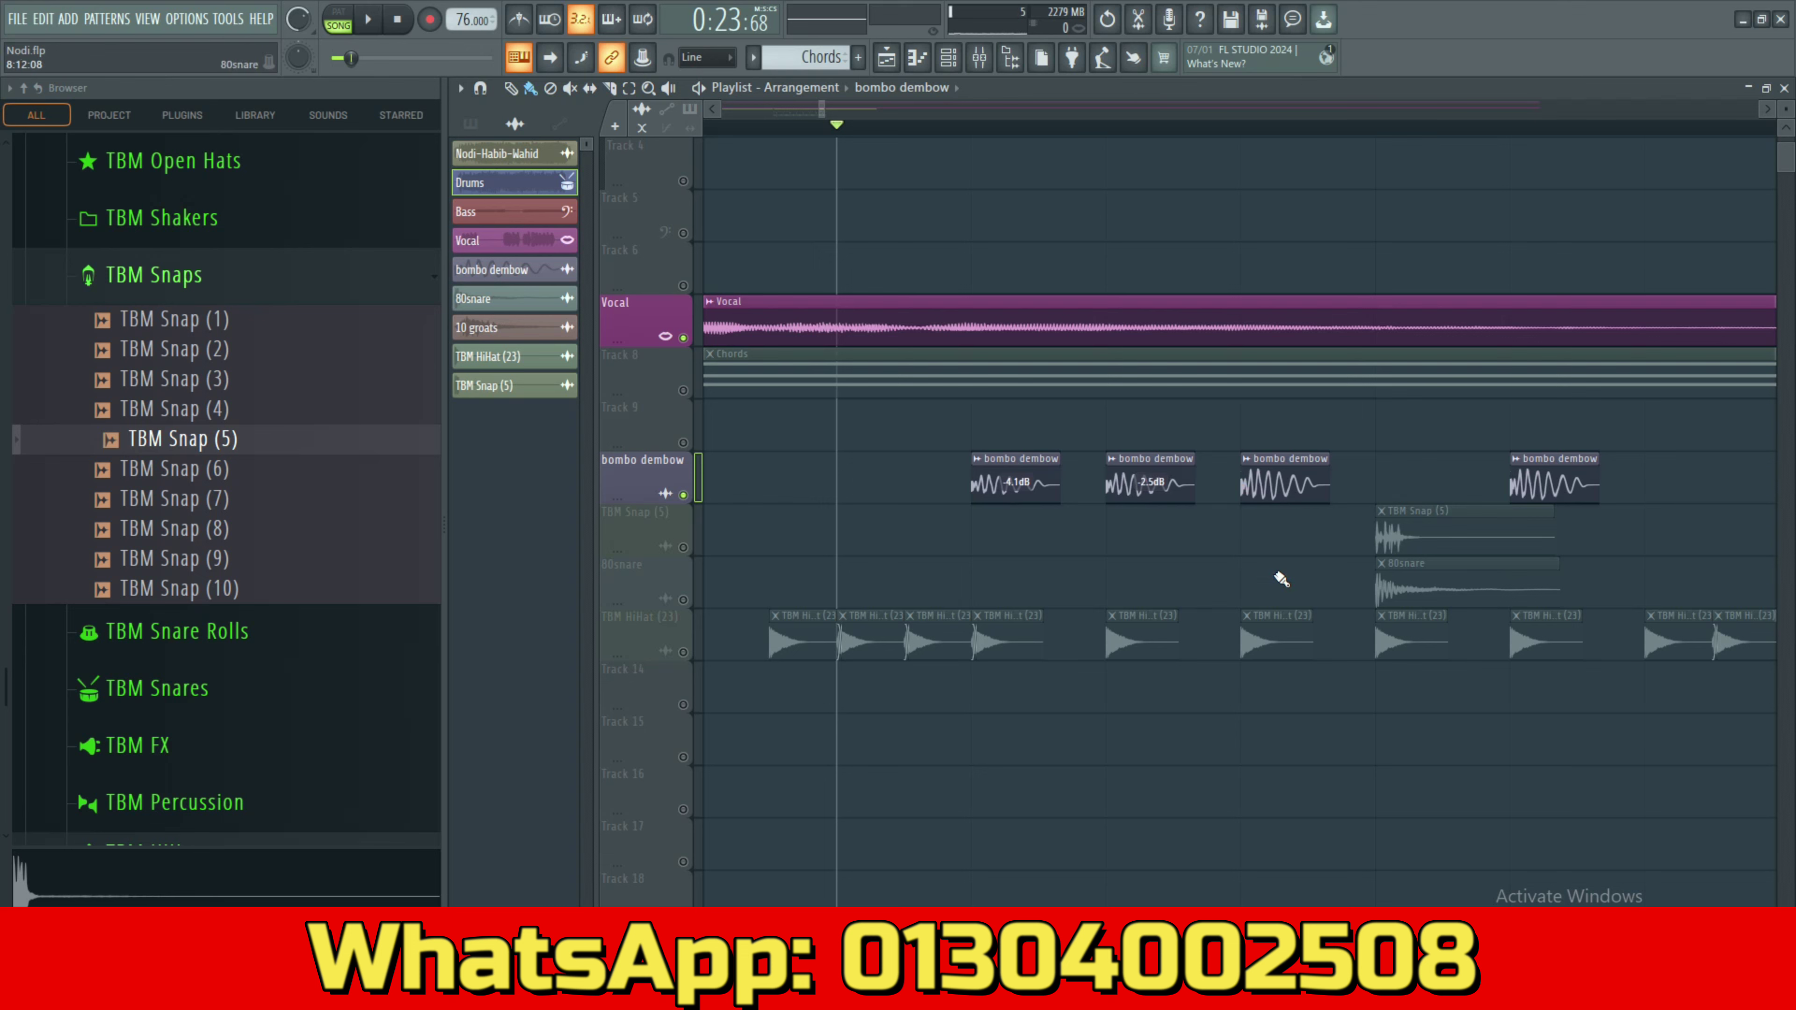
# Unmute the TBM Snap (5), 80snare and TBM HiHat (23) playlist tracks.
pyautogui.scroll(-2, 947, 682)
pyautogui.scroll(-2, 884, 677)
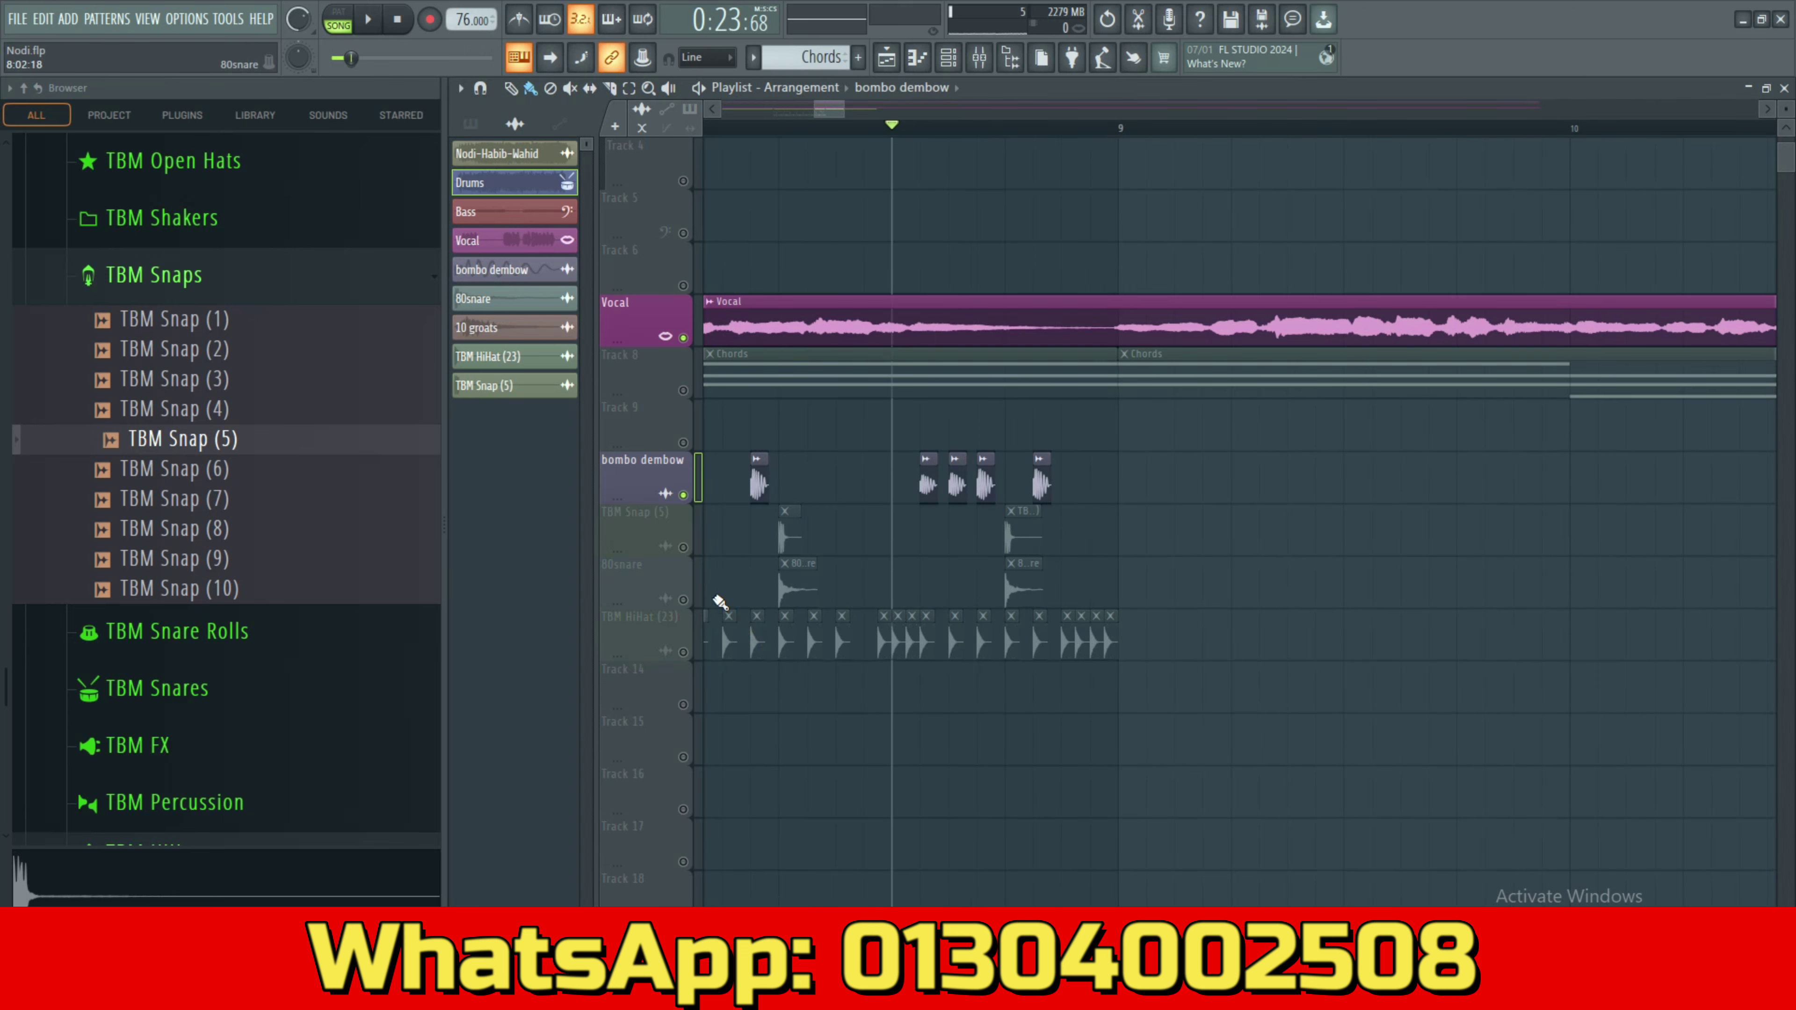
pyautogui.click(683, 547)
pyautogui.click(683, 599)
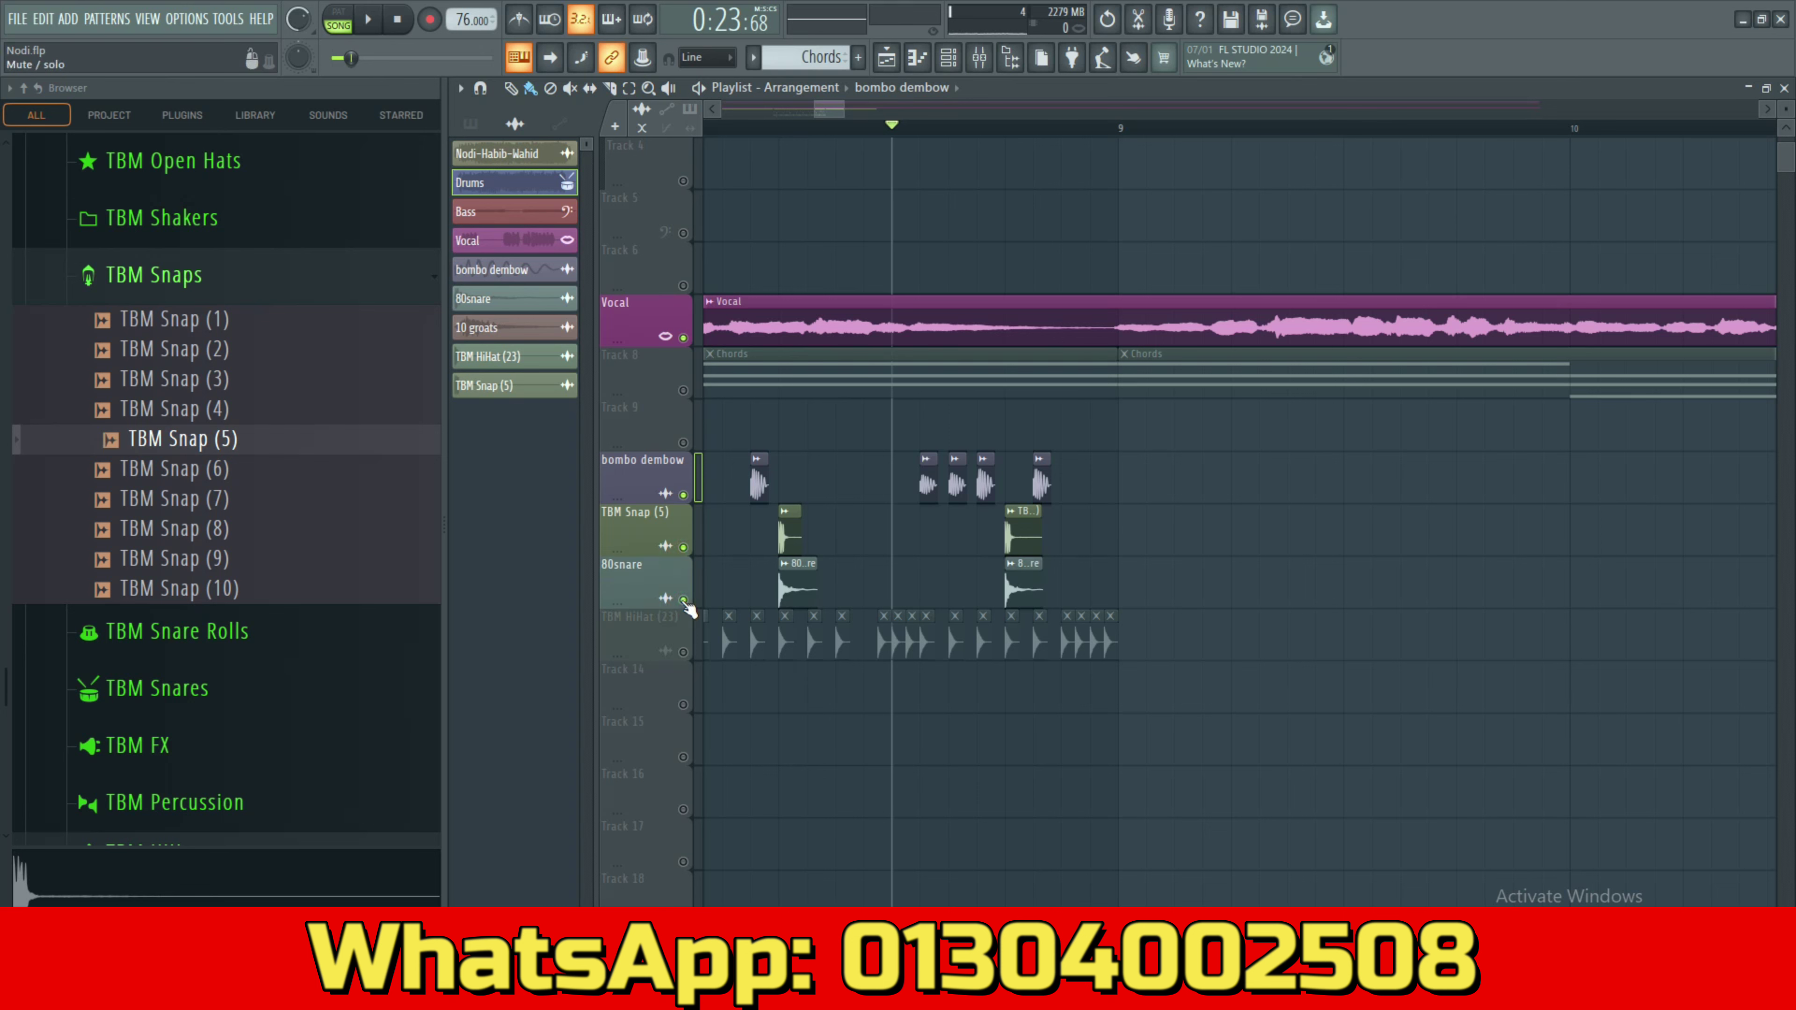
pyautogui.click(683, 652)
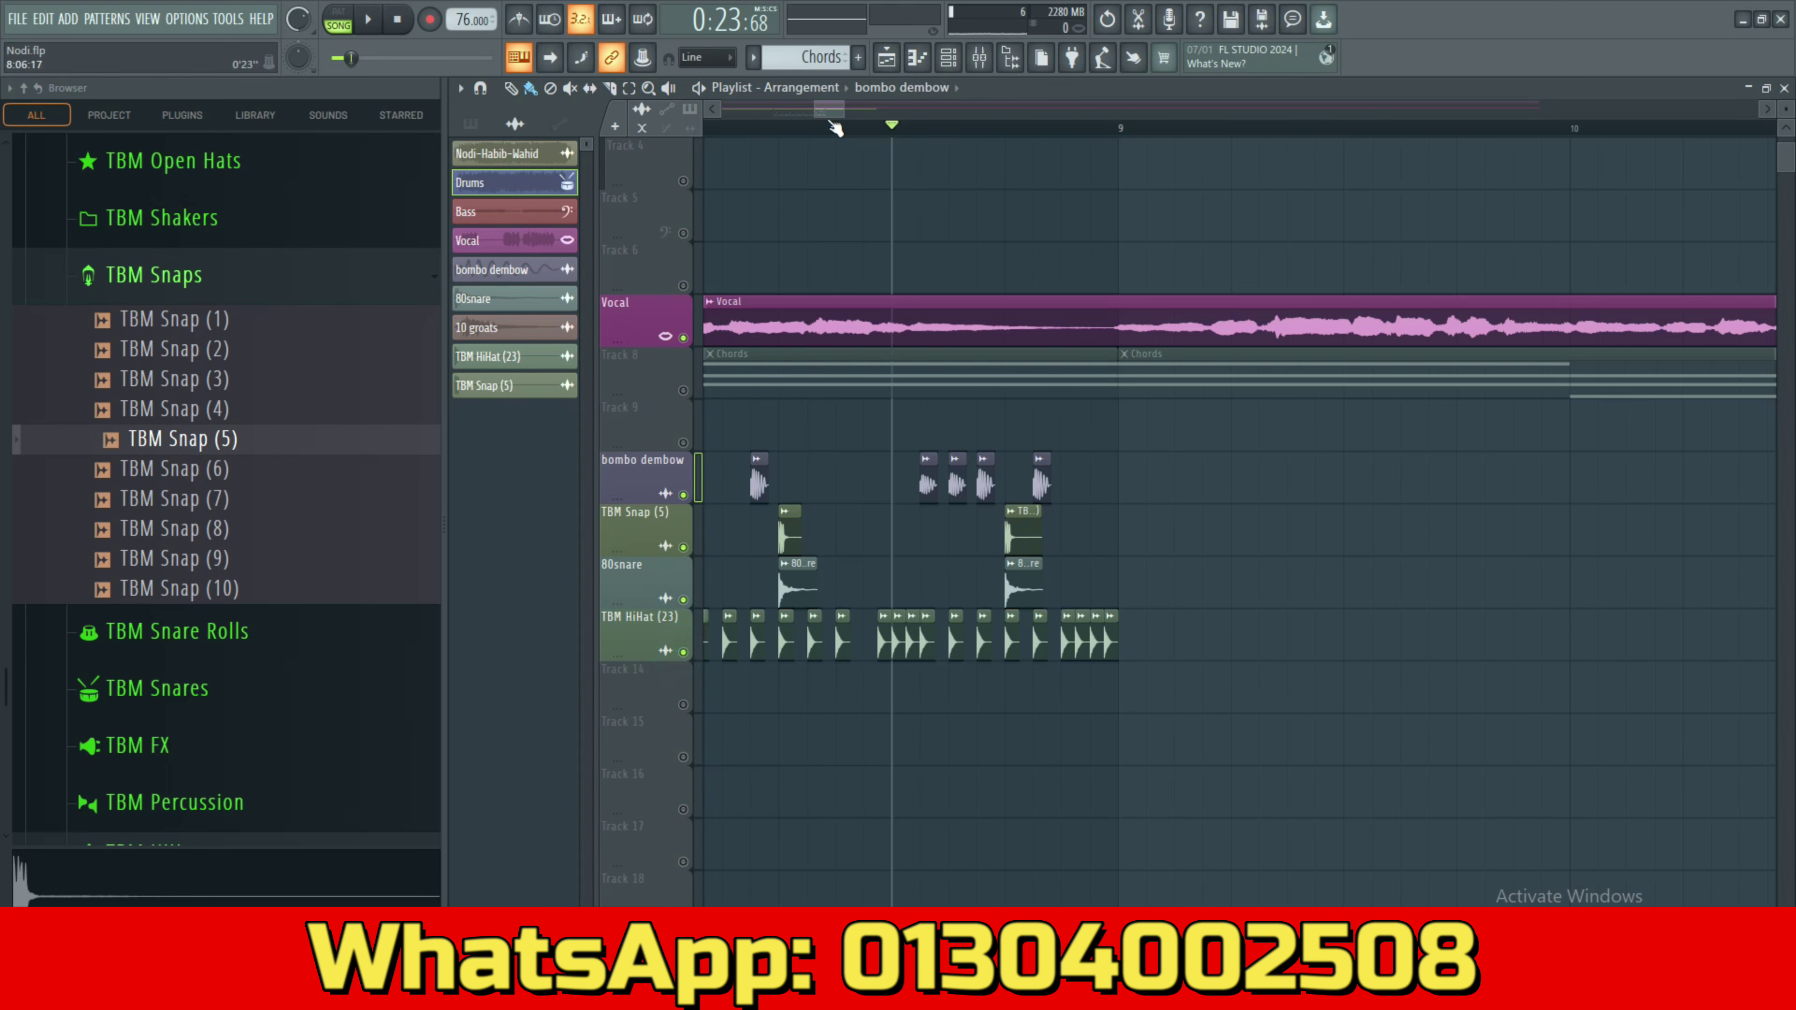
# Play the full drum pattern with the vocals from bar 5 and stop playback.
pyautogui.moveTo(828, 111); pyautogui.dragTo(784, 114)
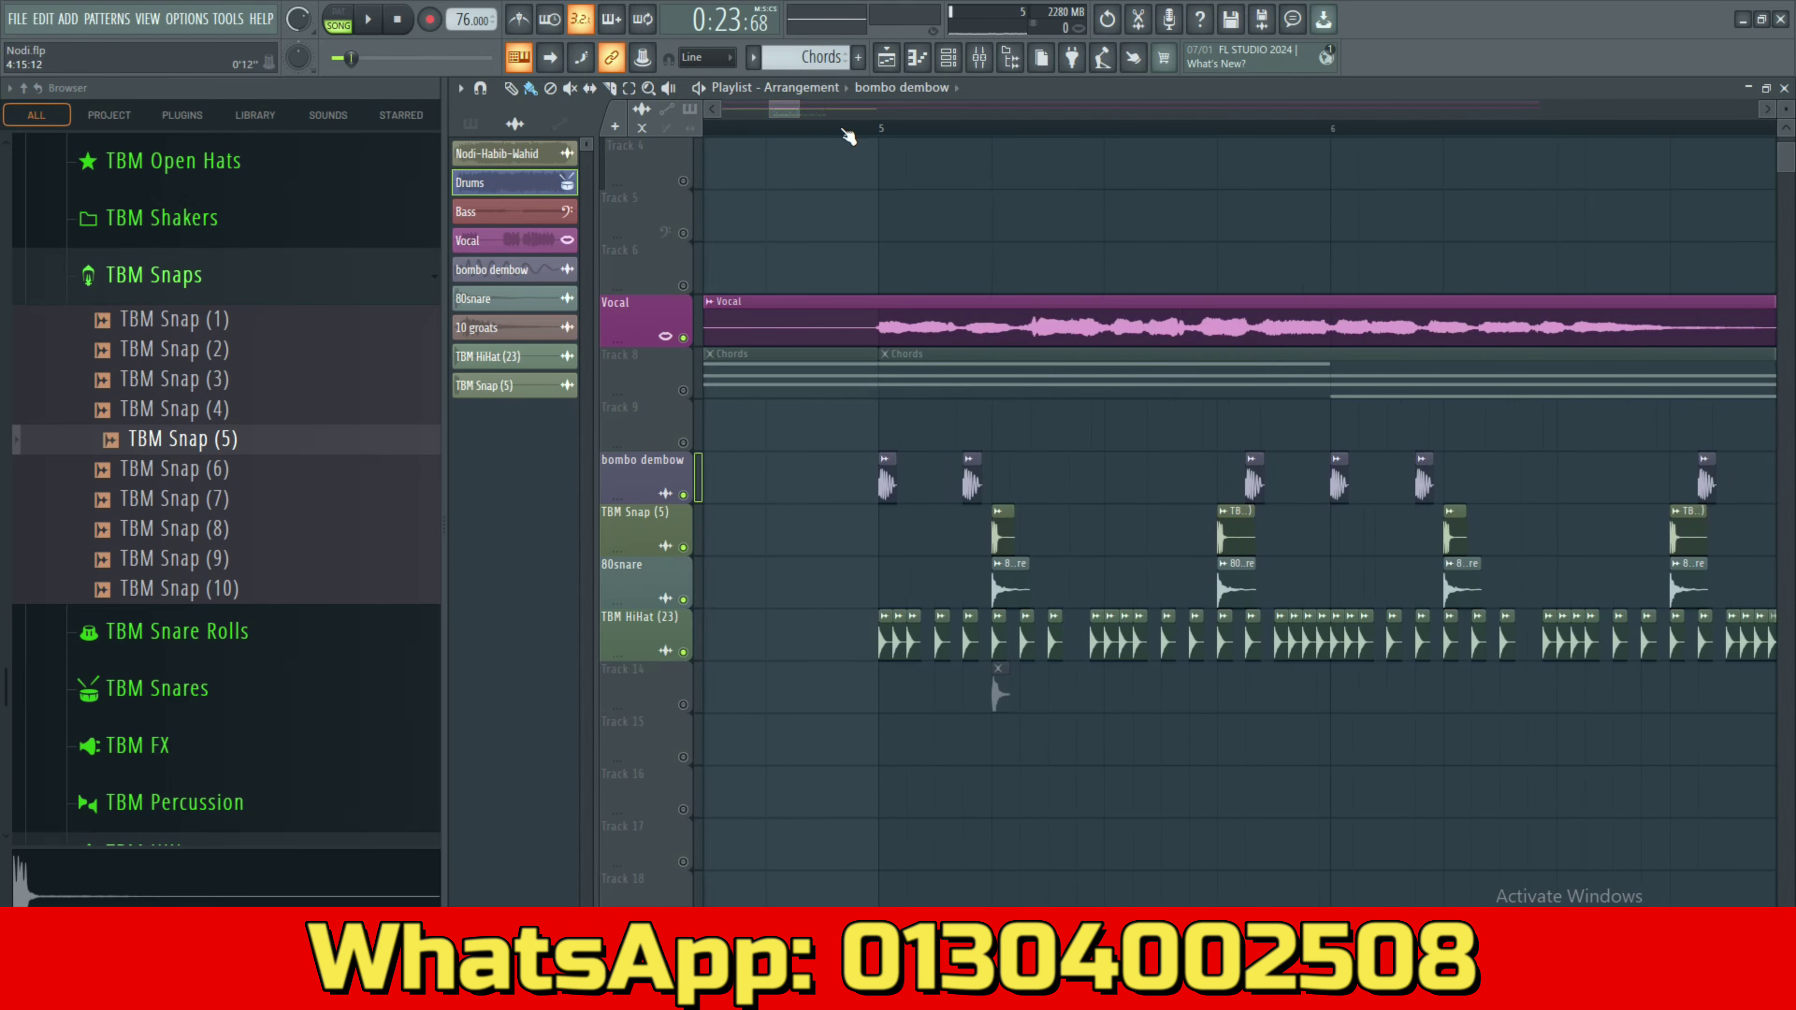
pyautogui.click(880, 129)
pyautogui.press('space')
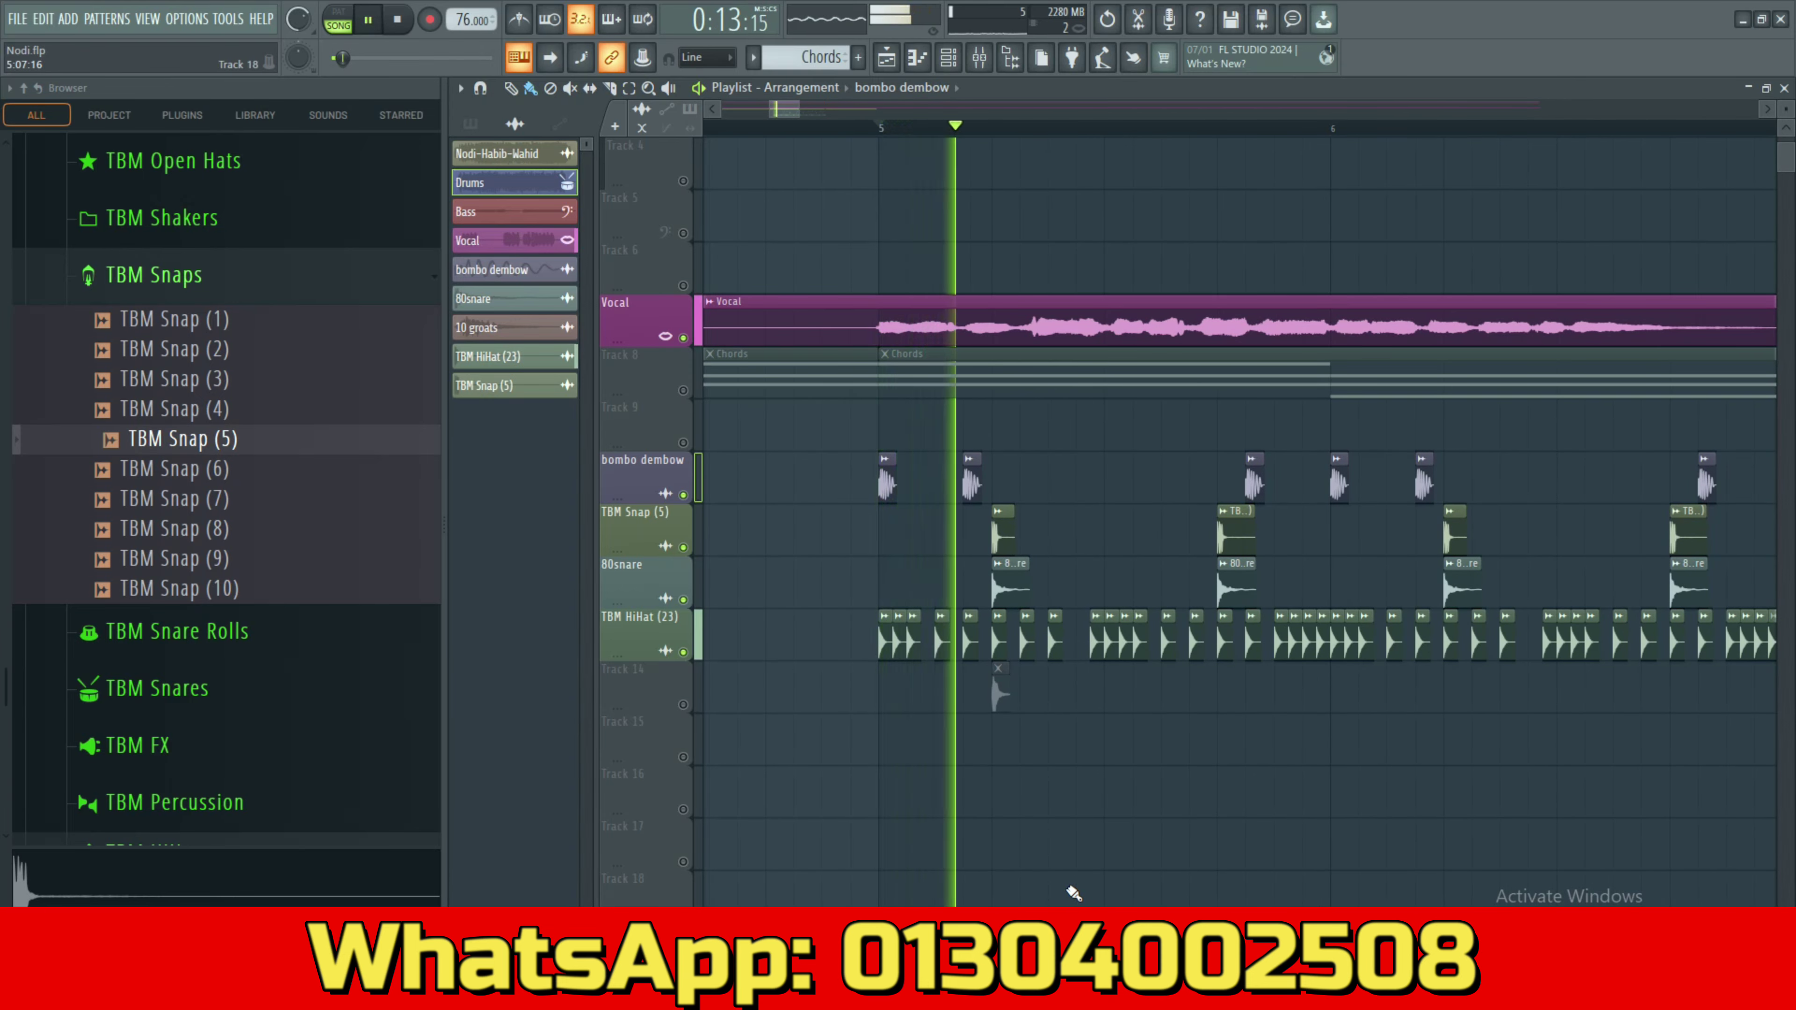
pyautogui.press('space')
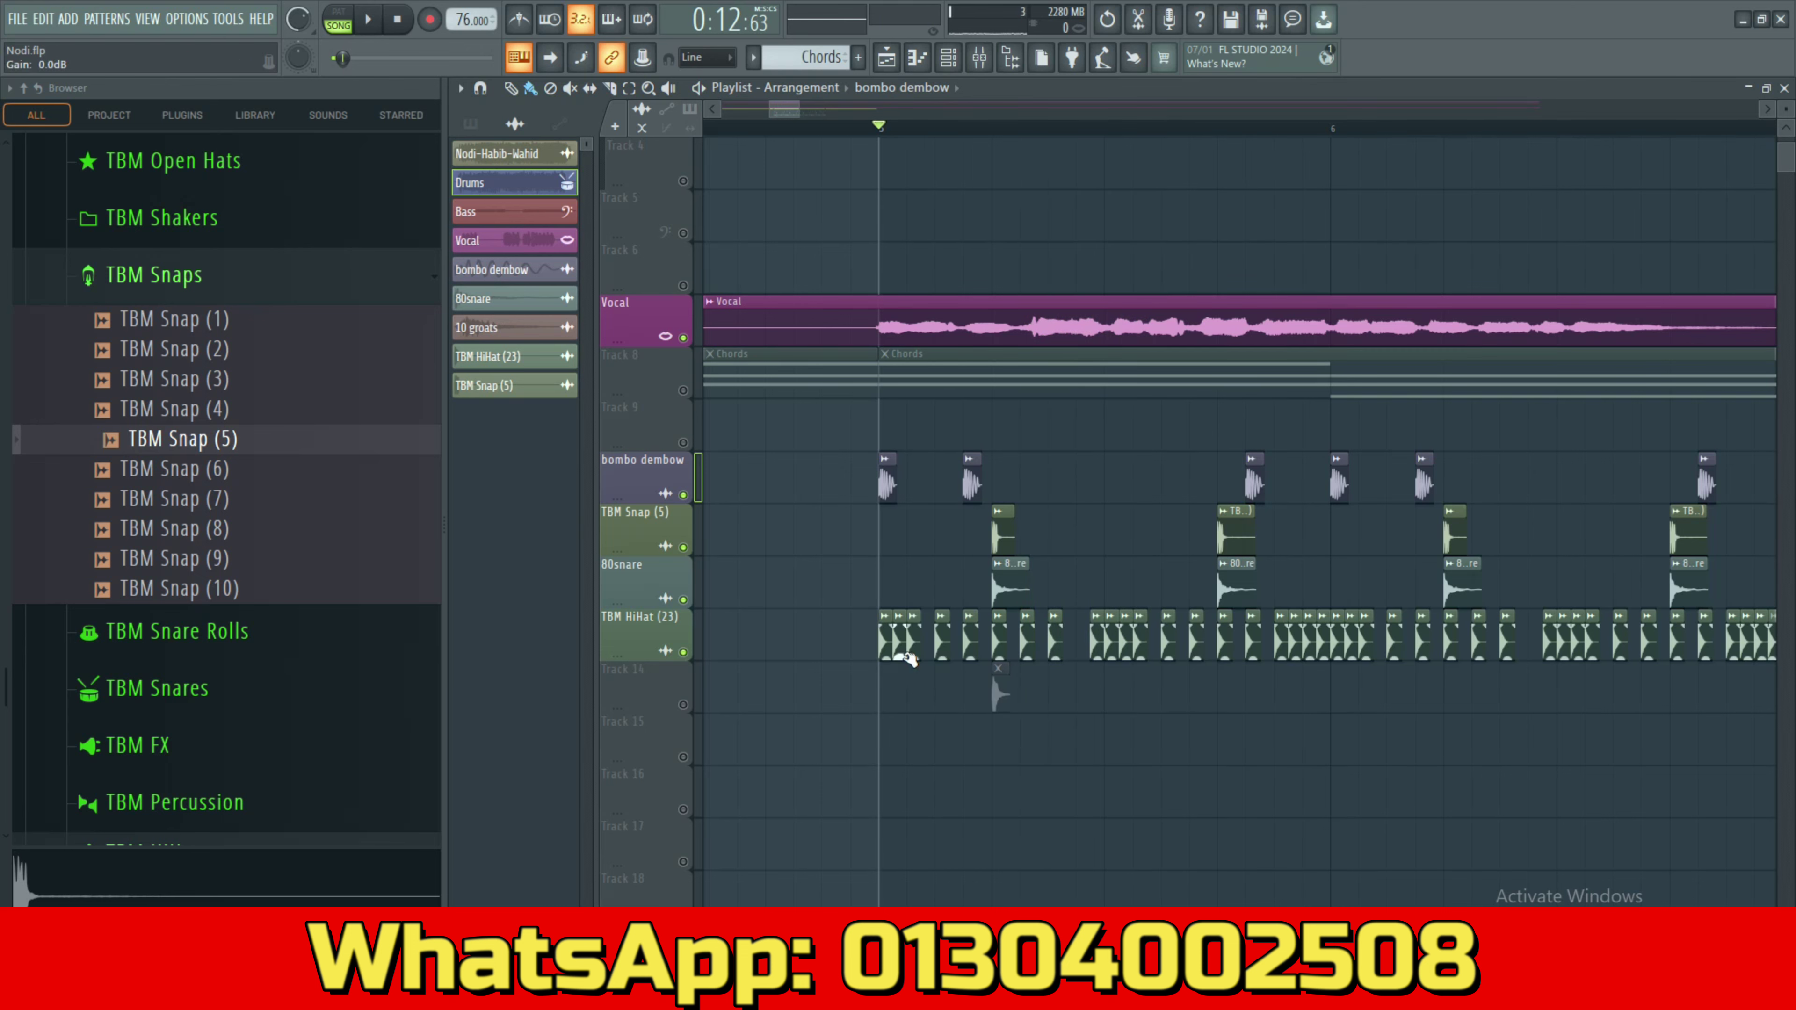
# Assign the TBM Snap (5) clip to mixer track 2 and the 80snare clip to mixer track 3.
pyautogui.doubleClick(999, 538)
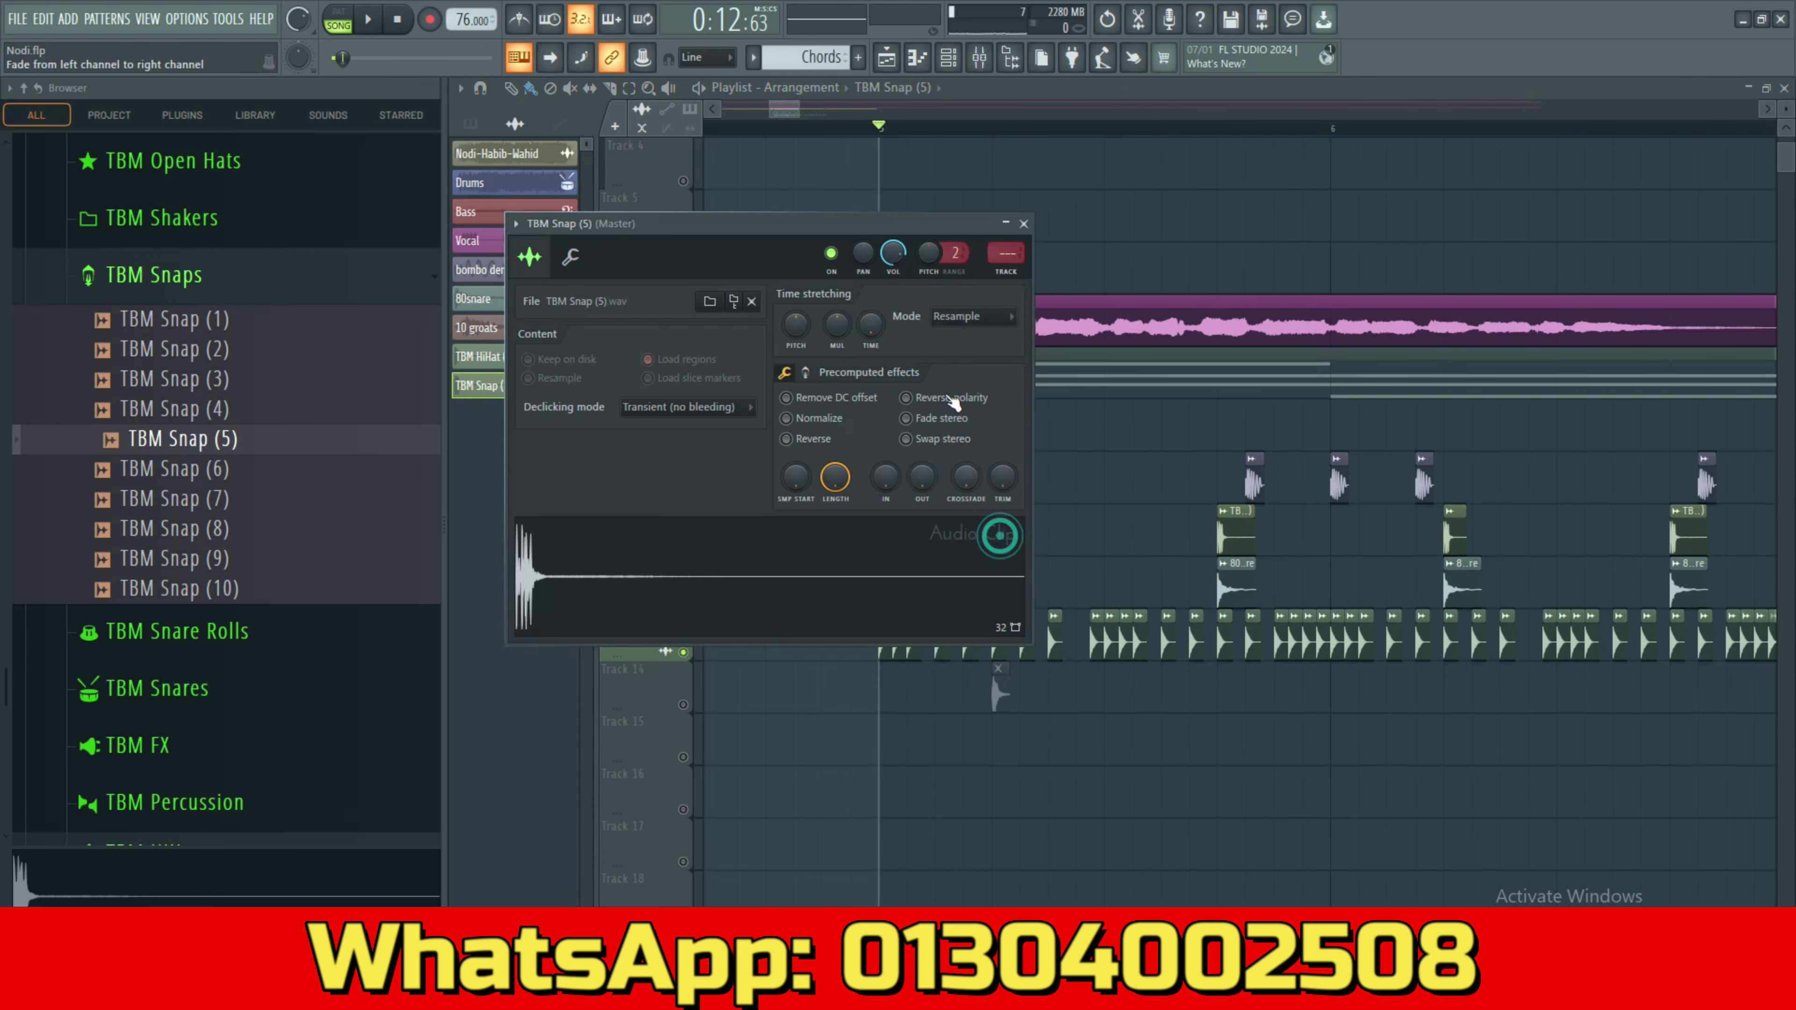
pyautogui.hotkey('ctrl', 'l')
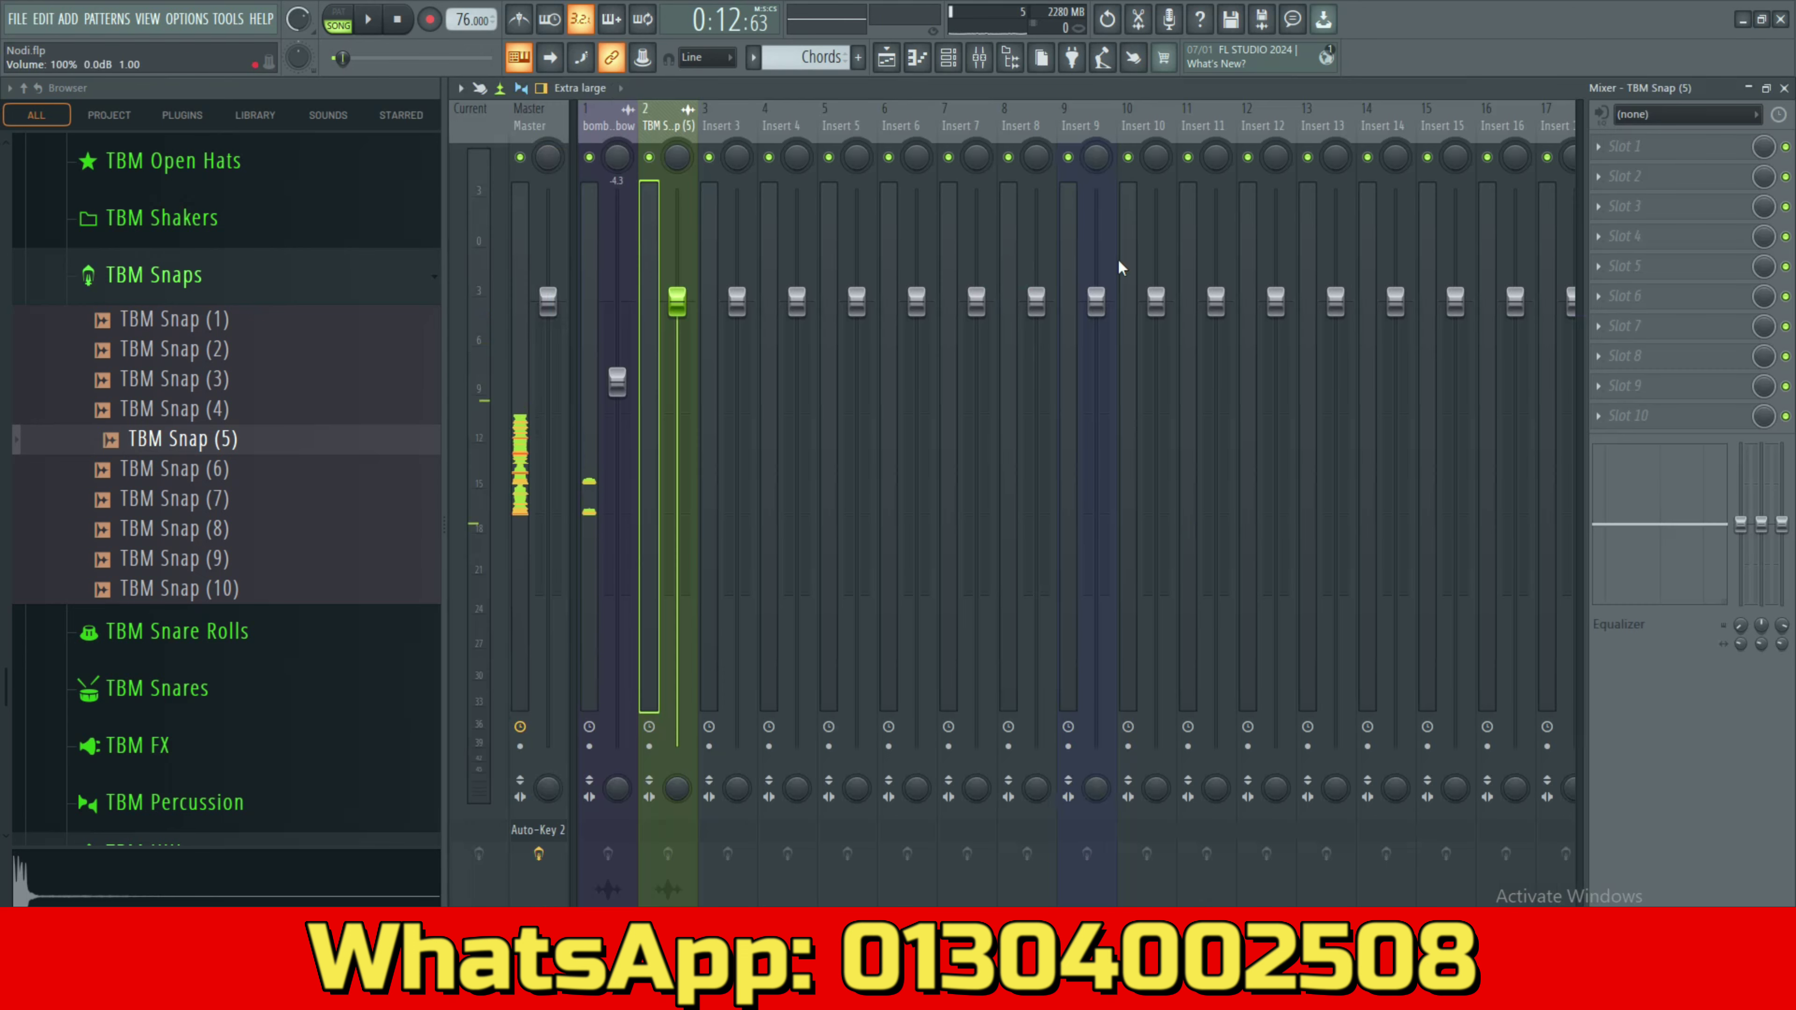
pyautogui.click(886, 56)
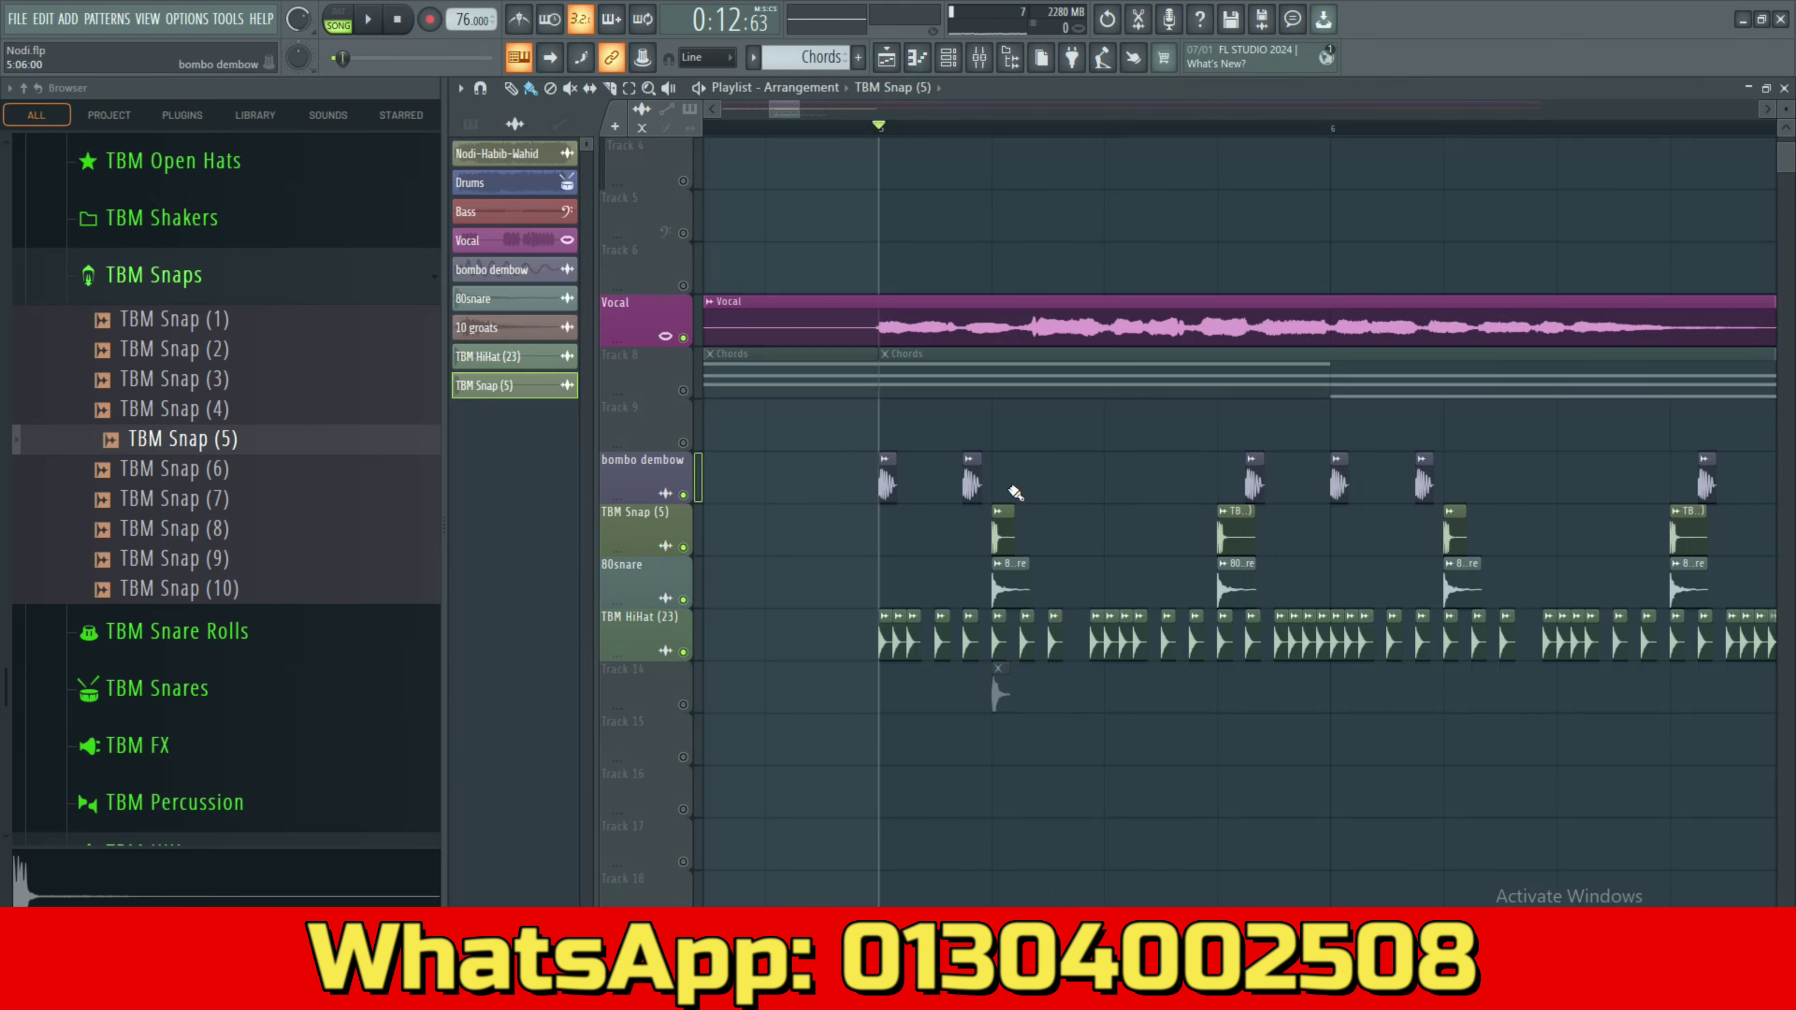
pyautogui.rightClick(999, 570)
pyautogui.click(1062, 510)
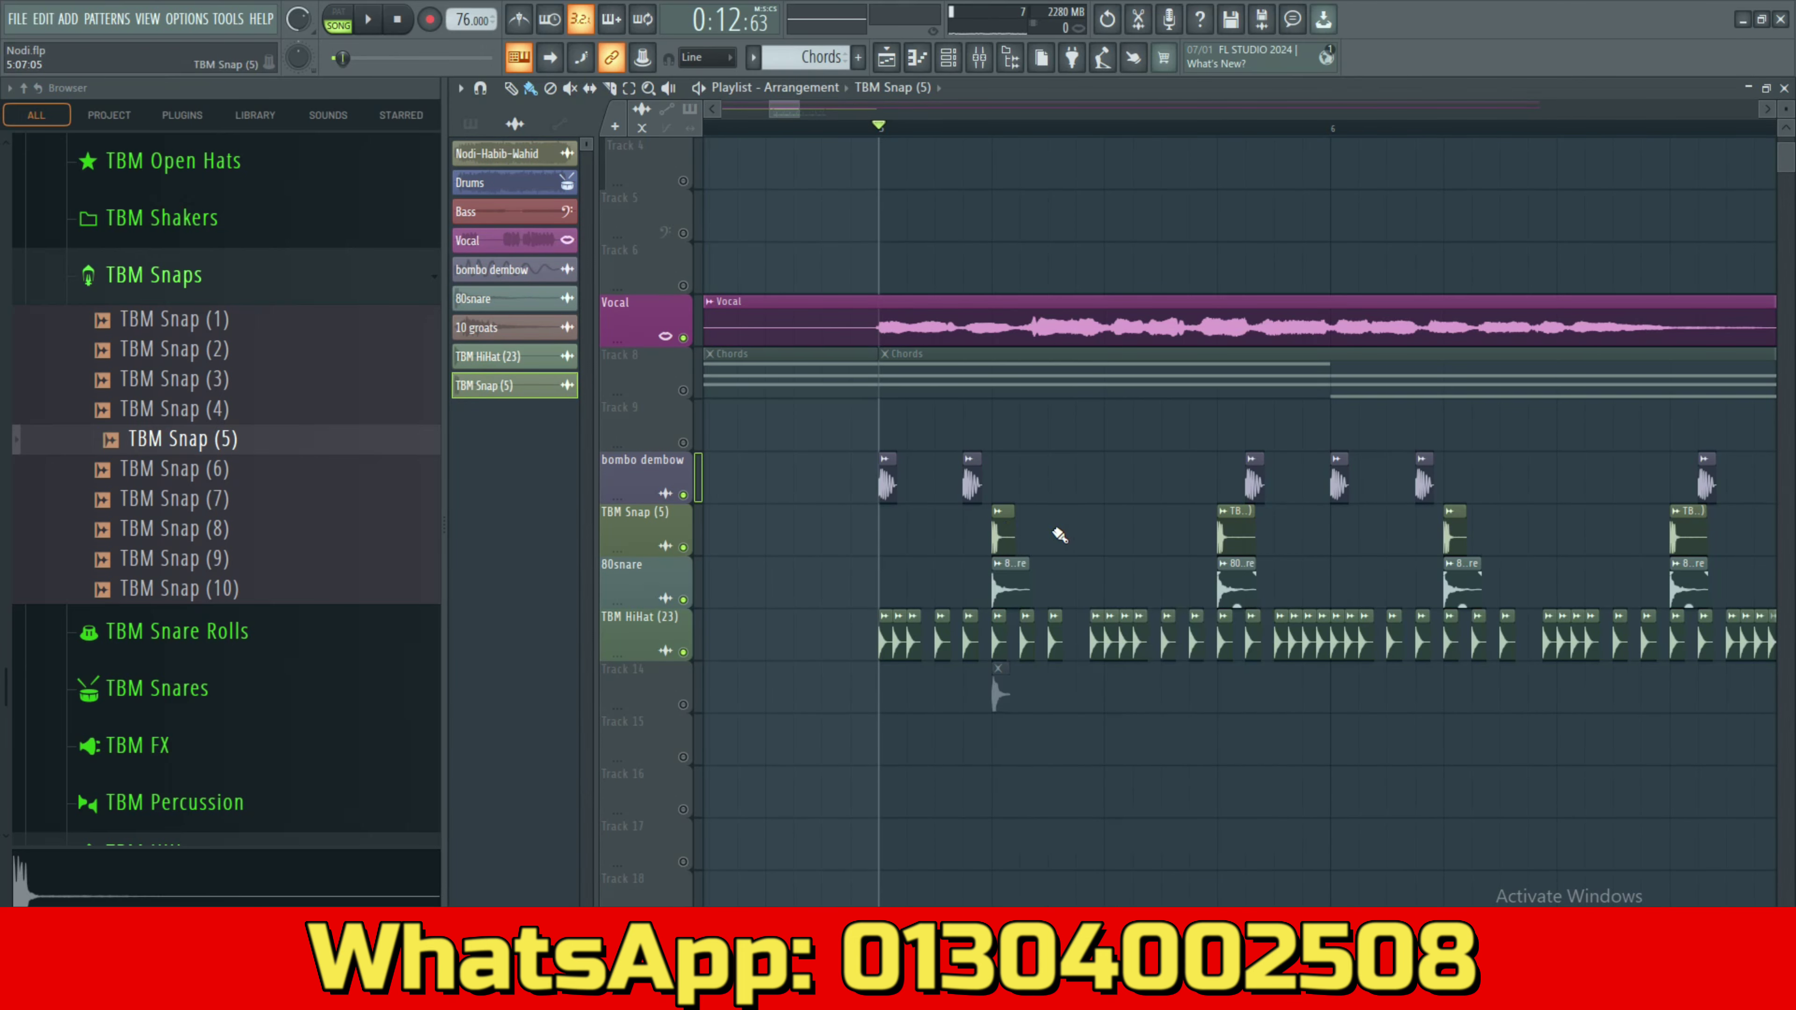
pyautogui.doubleClick(1017, 572)
pyautogui.click(1127, 375)
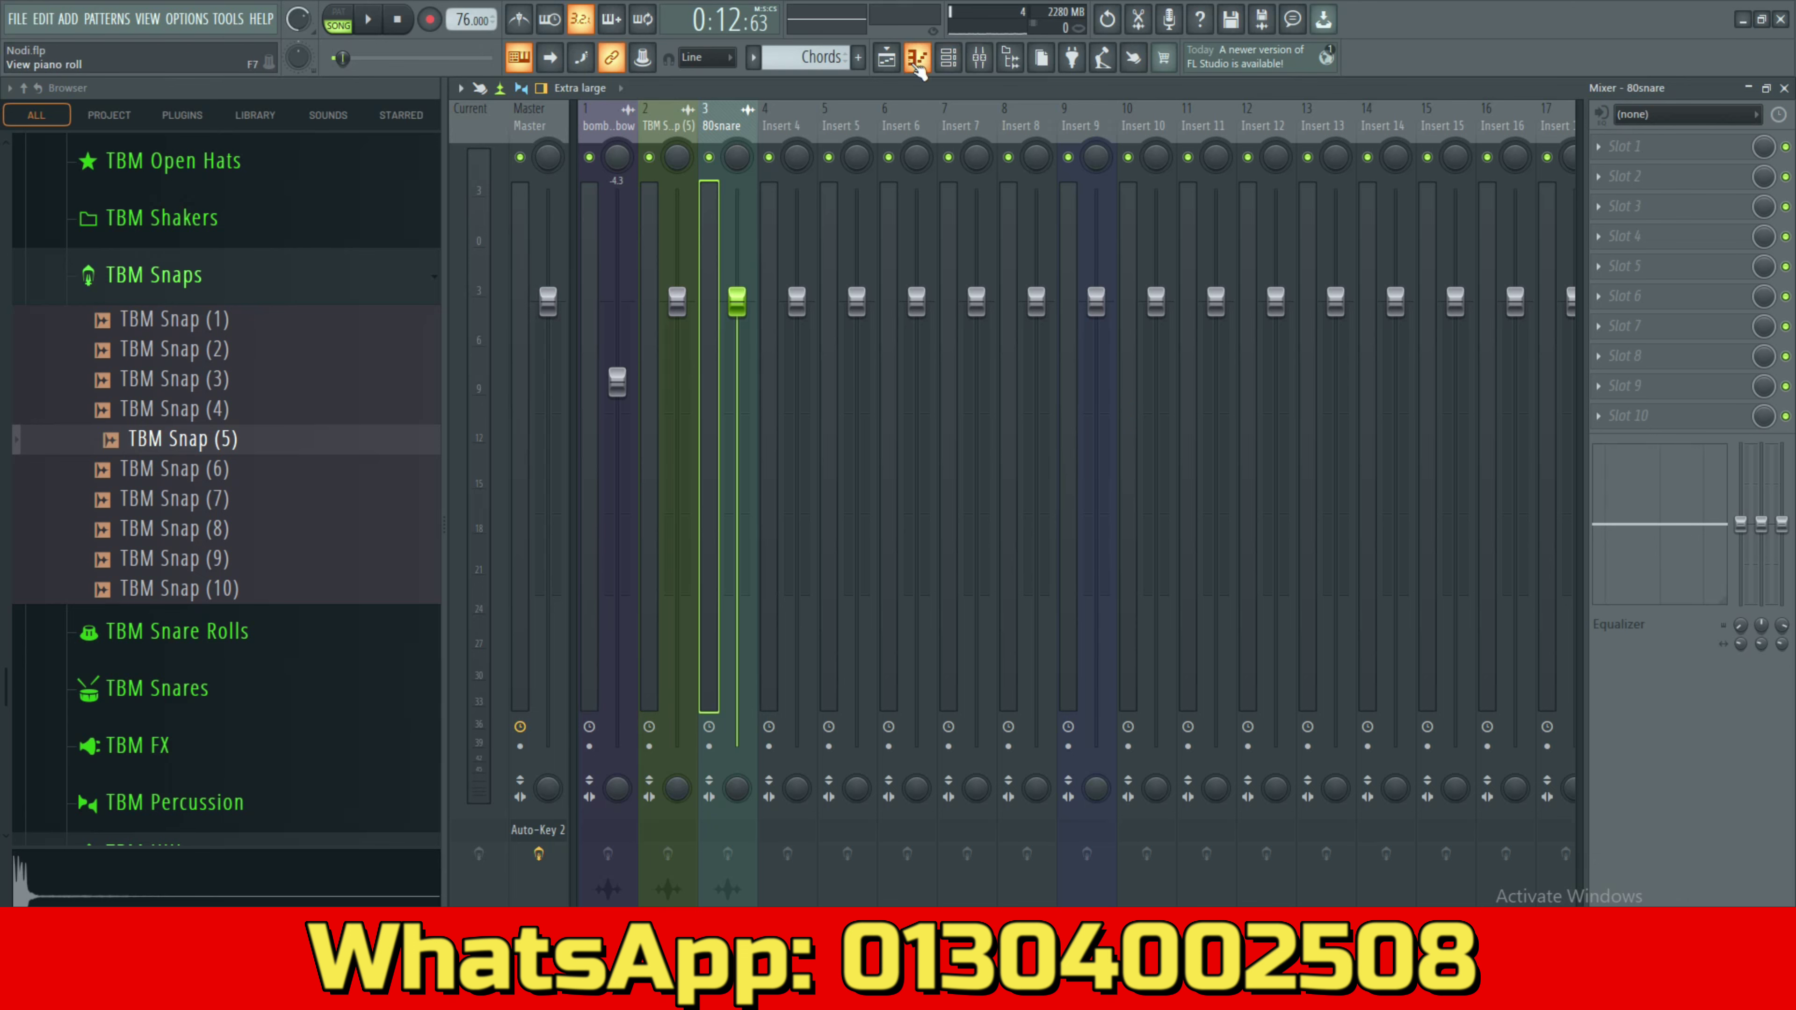
pyautogui.click(892, 56)
# Assign the TBM HiHat (23) clip to mixer track 4 and return to the playlist.
pyautogui.doubleClick(943, 645)
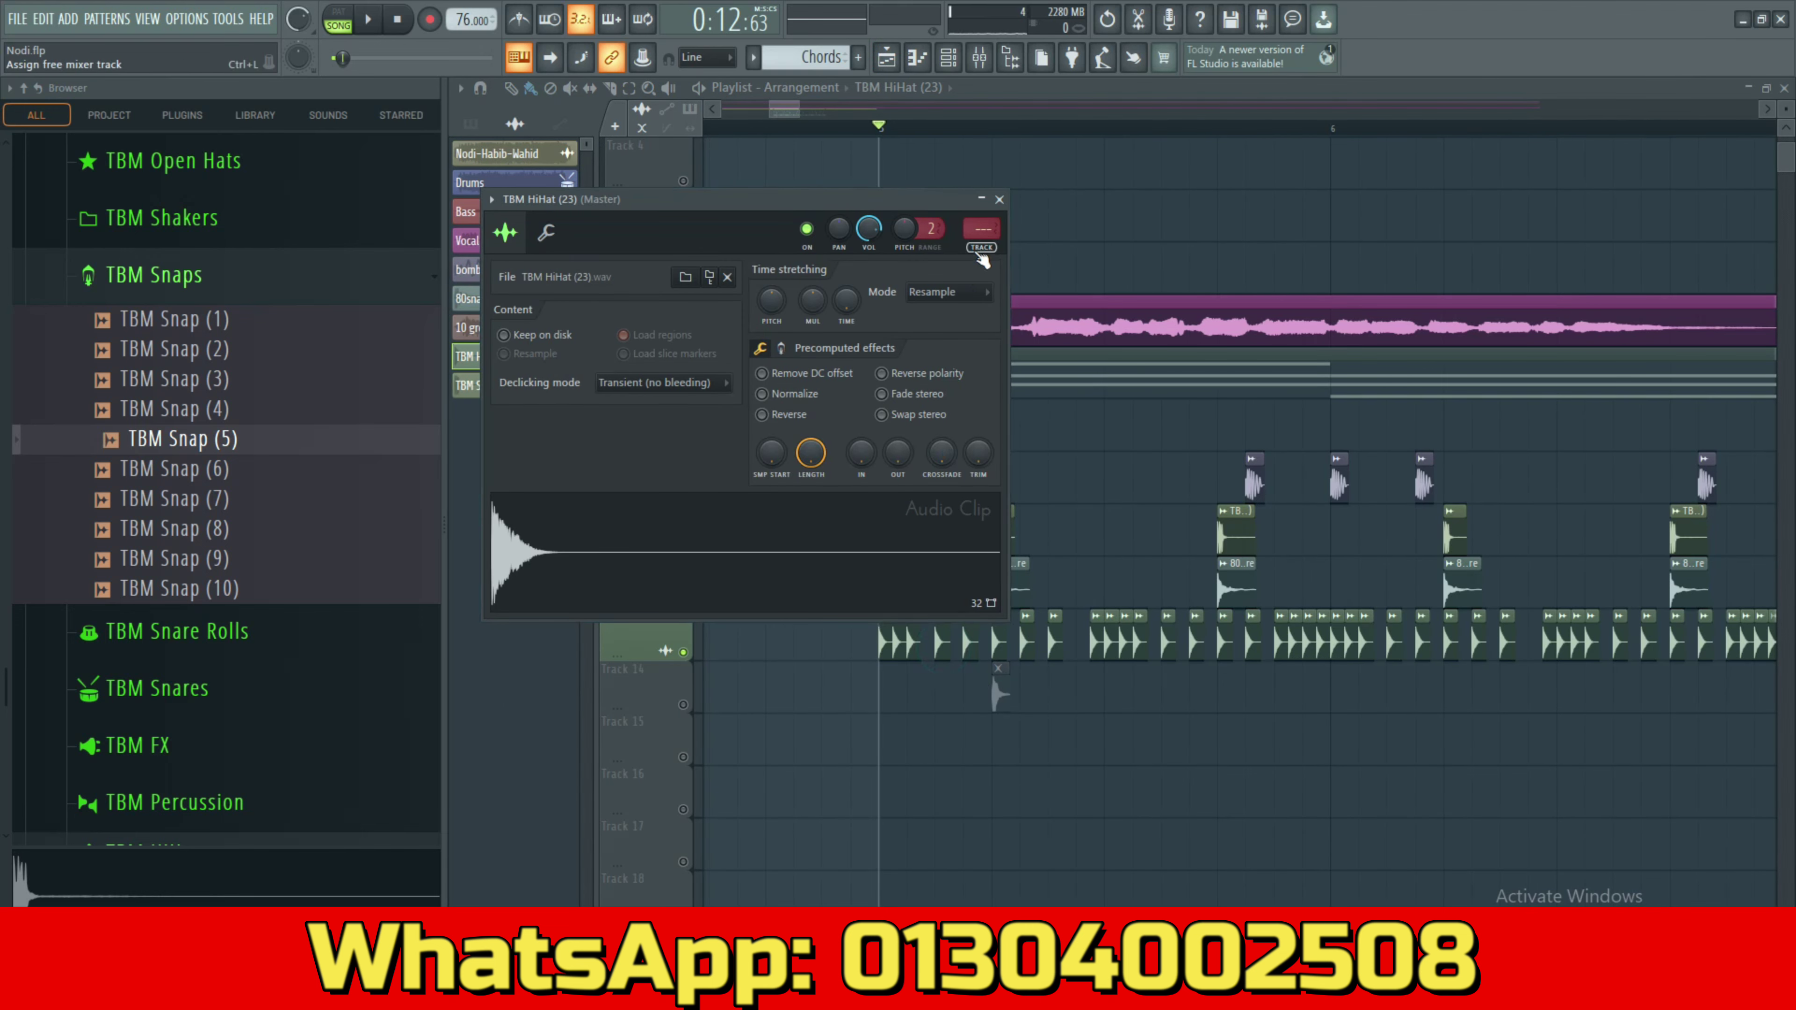
pyautogui.click(979, 57)
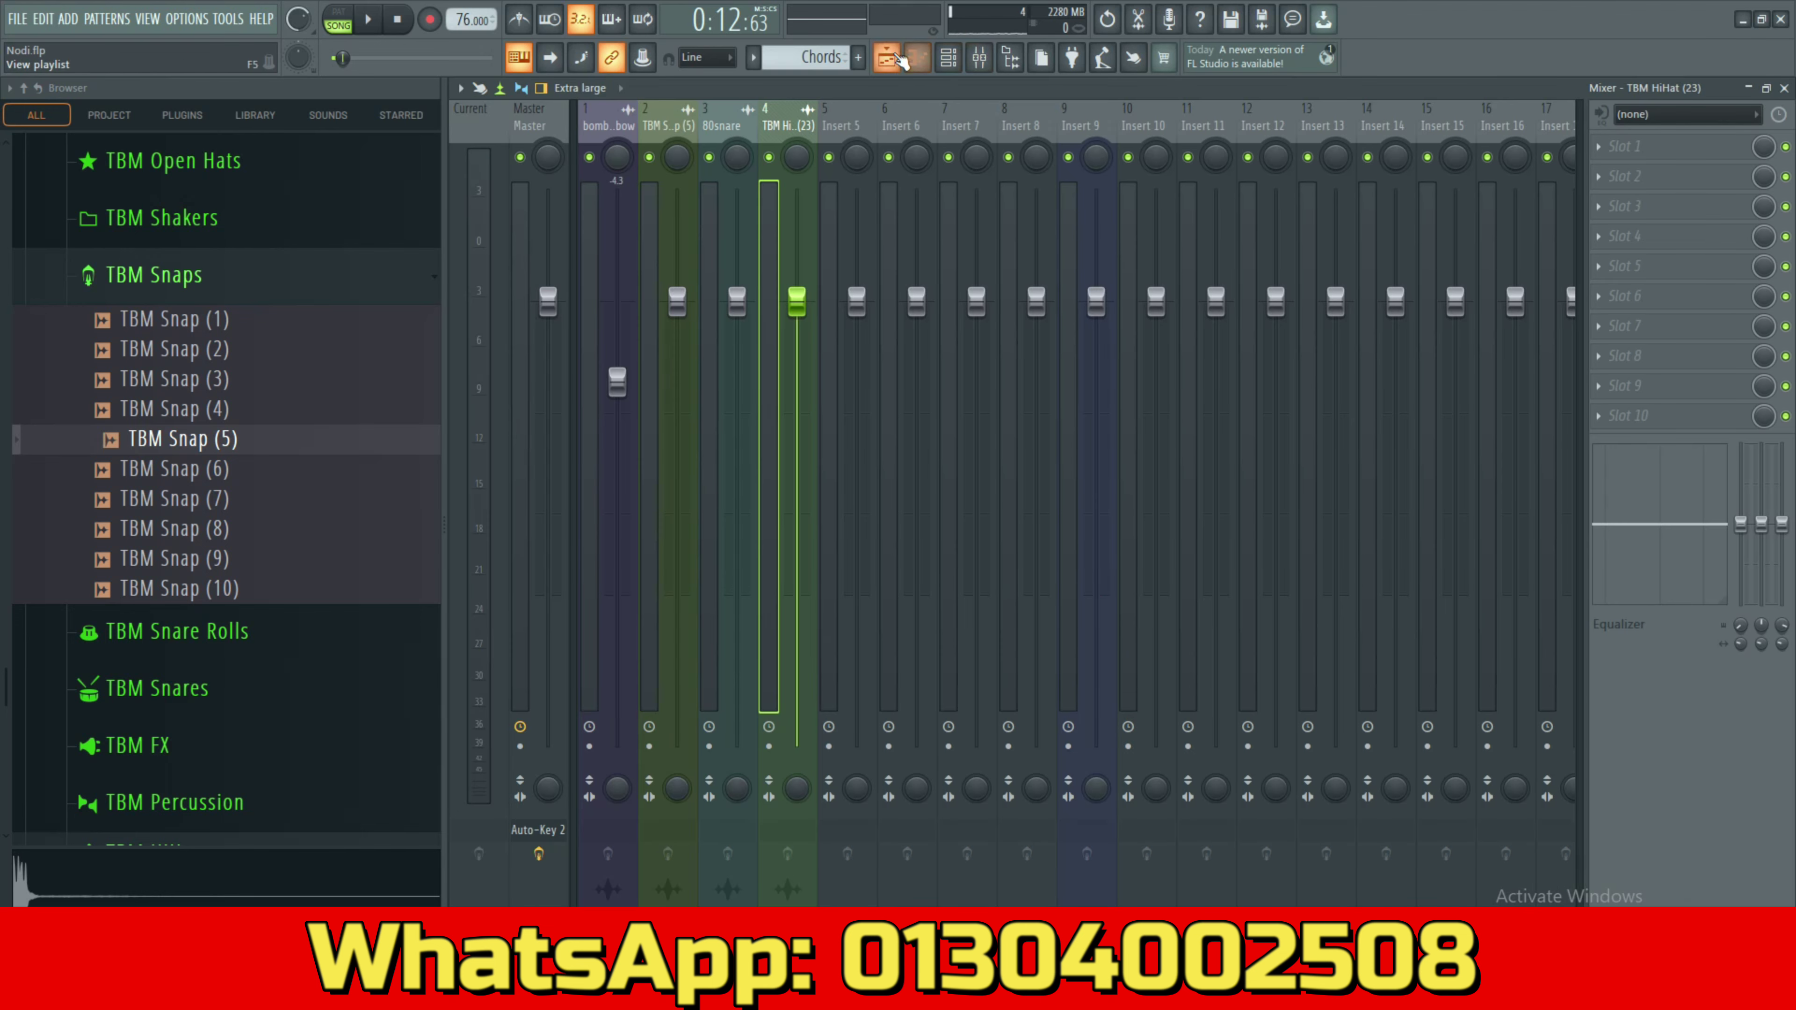
pyautogui.click(892, 57)
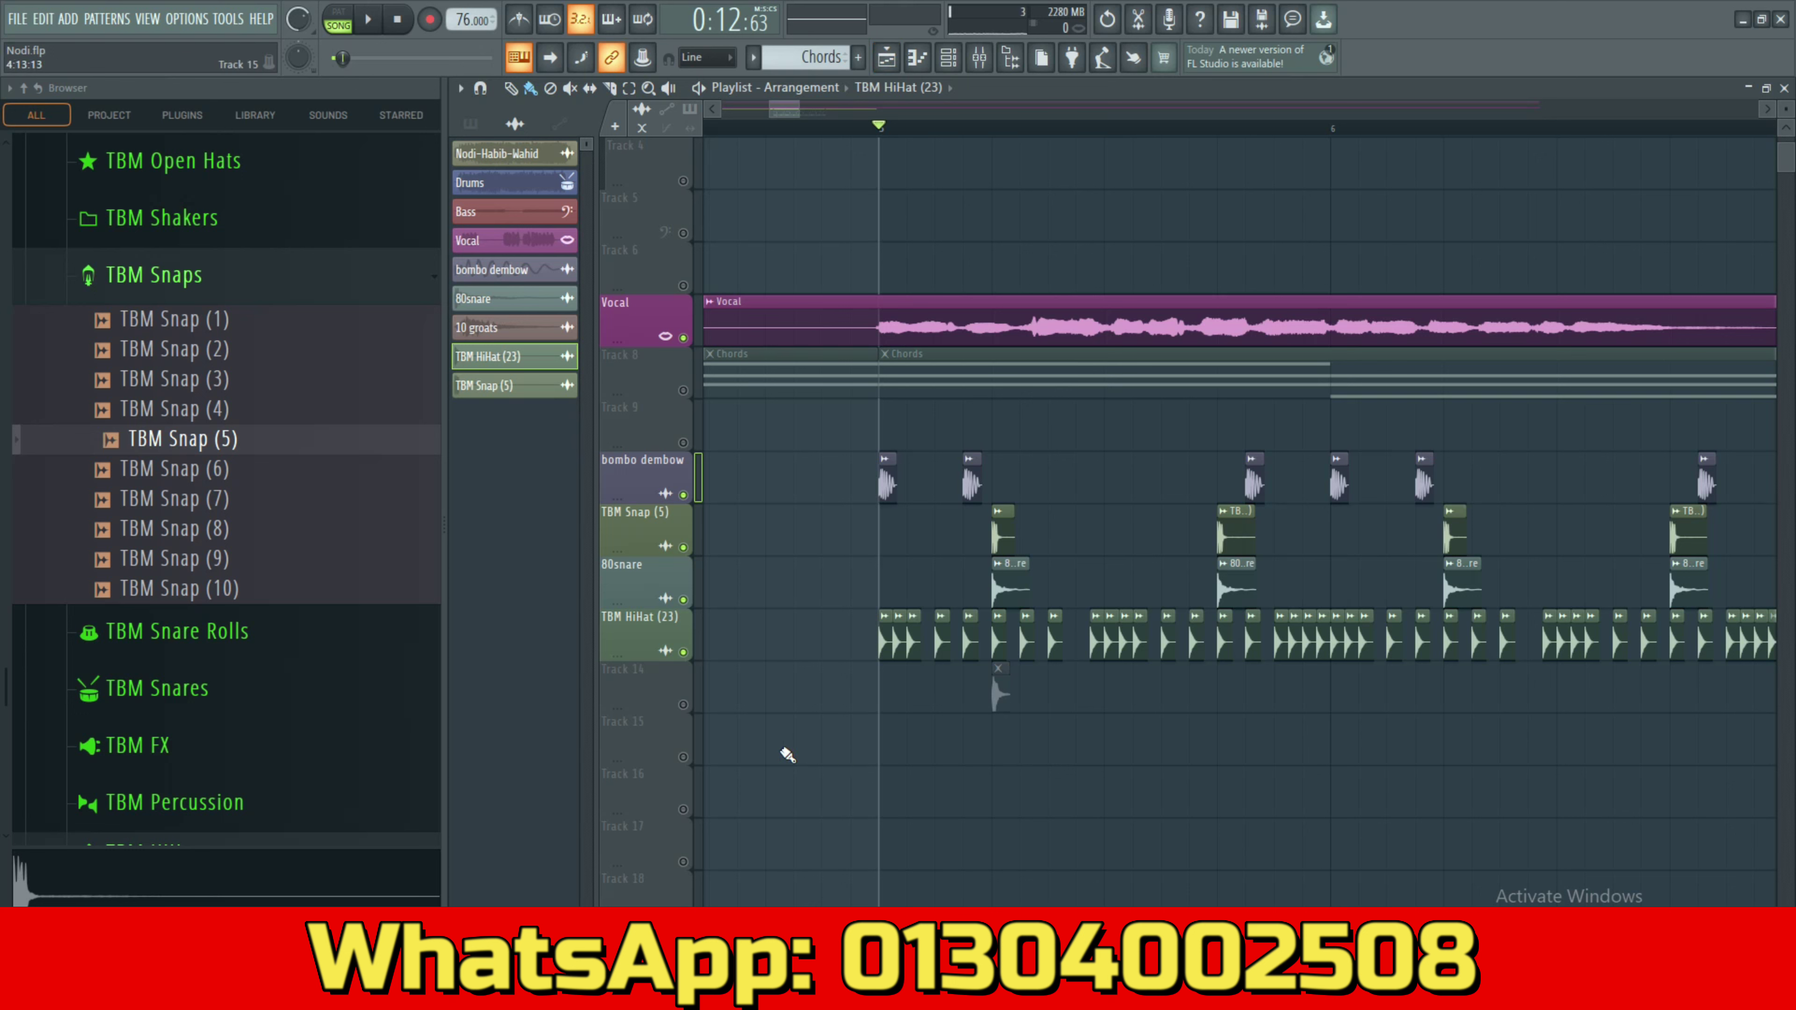
# Unmute playlist Track 14 and lower the hi-hat's mixer level to -13.9 dB during playback from bar 5.
pyautogui.click(683, 704)
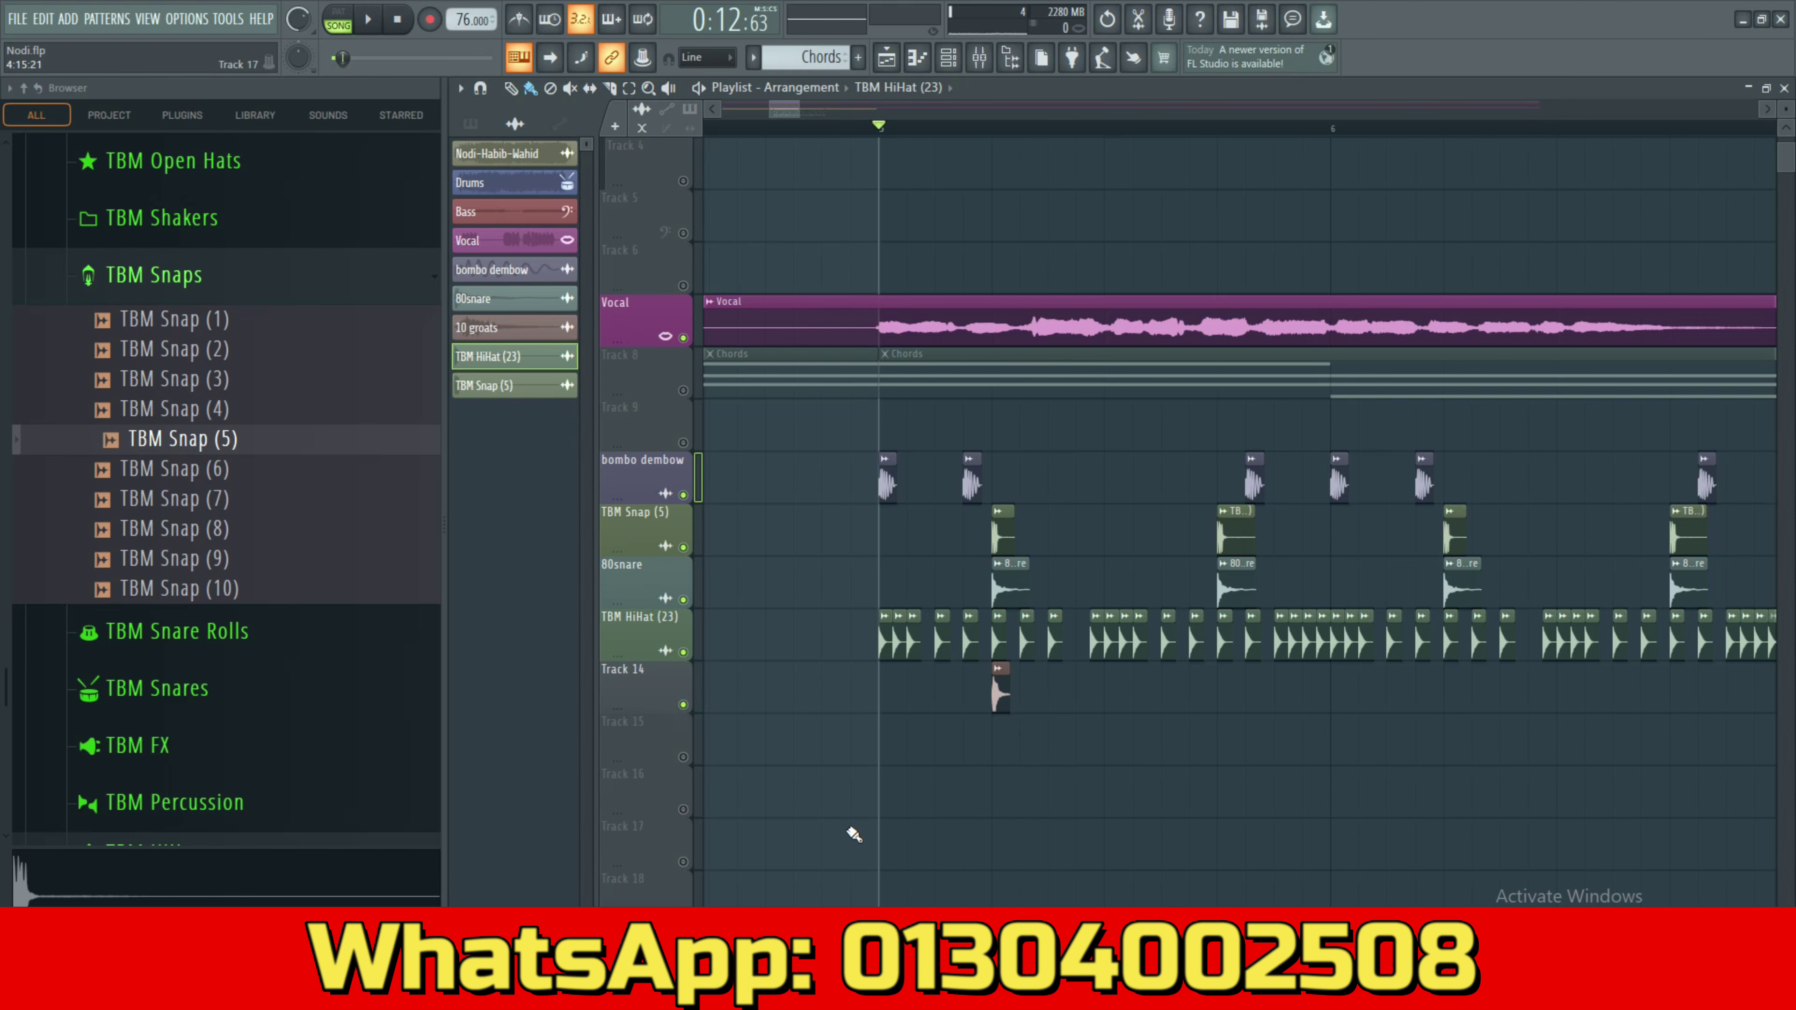
pyautogui.press('space')
pyautogui.press('F9')
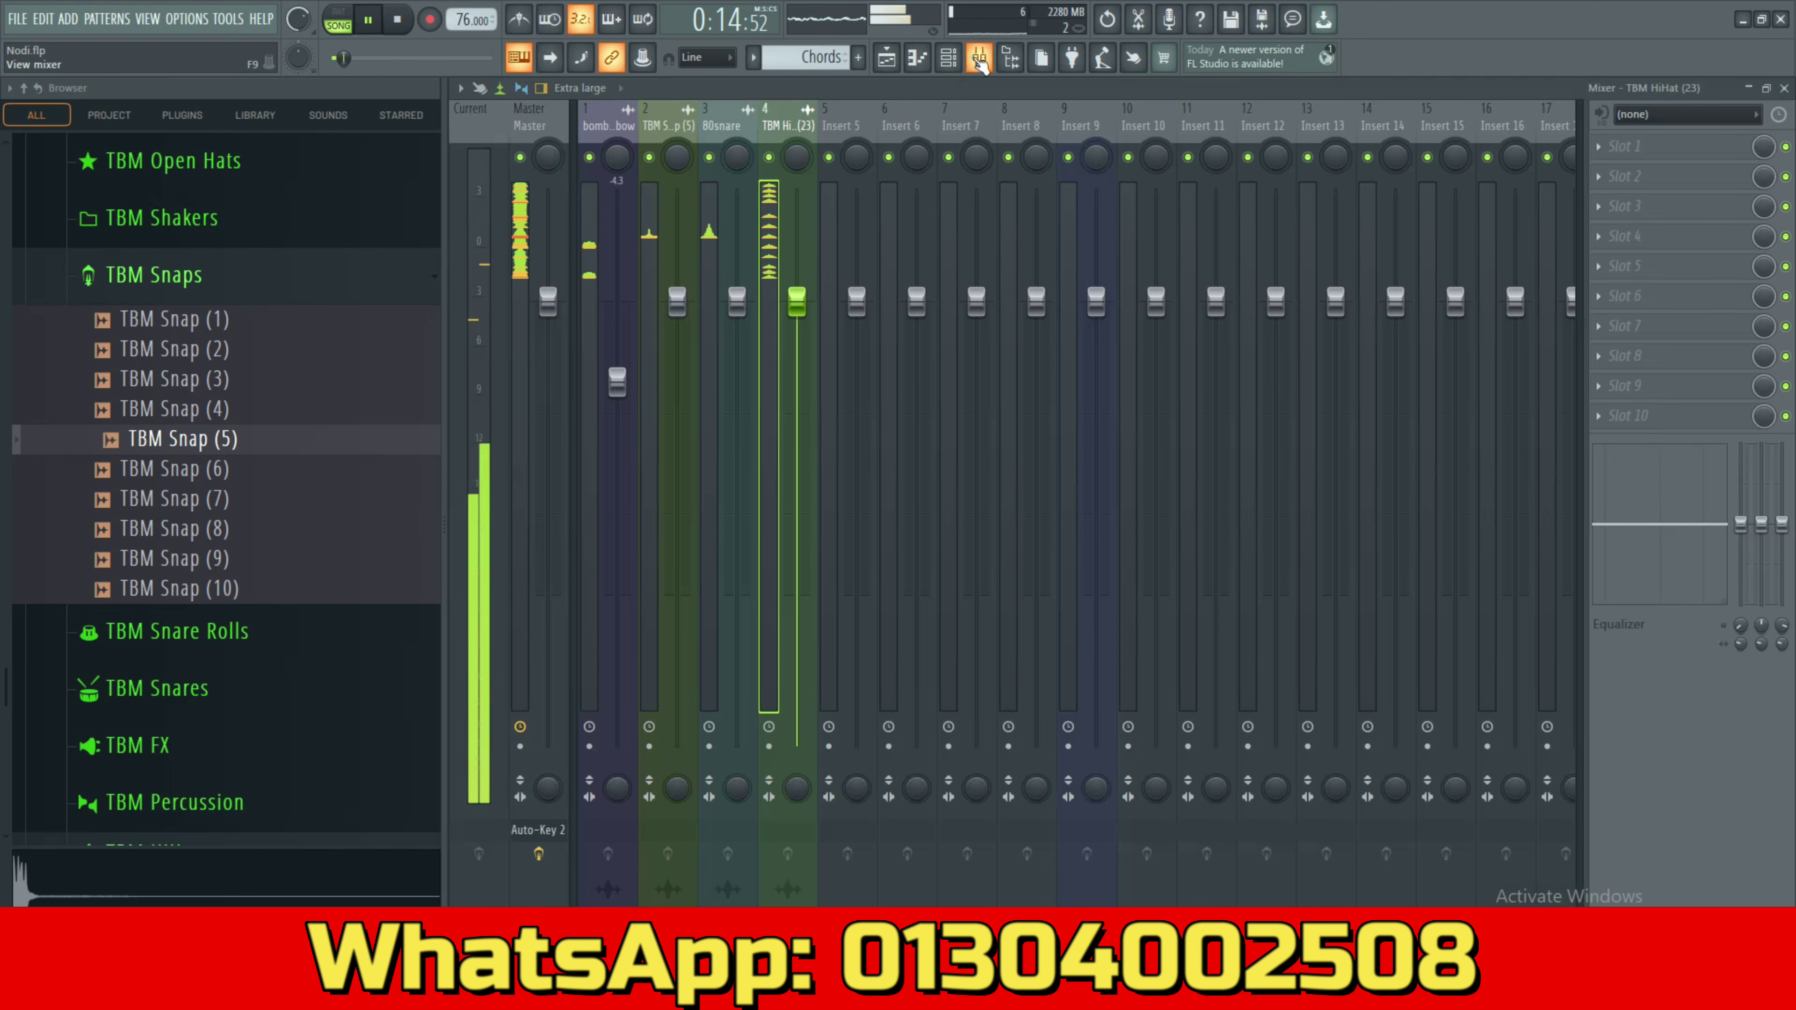
pyautogui.moveTo(806, 317); pyautogui.dragTo(806, 558)
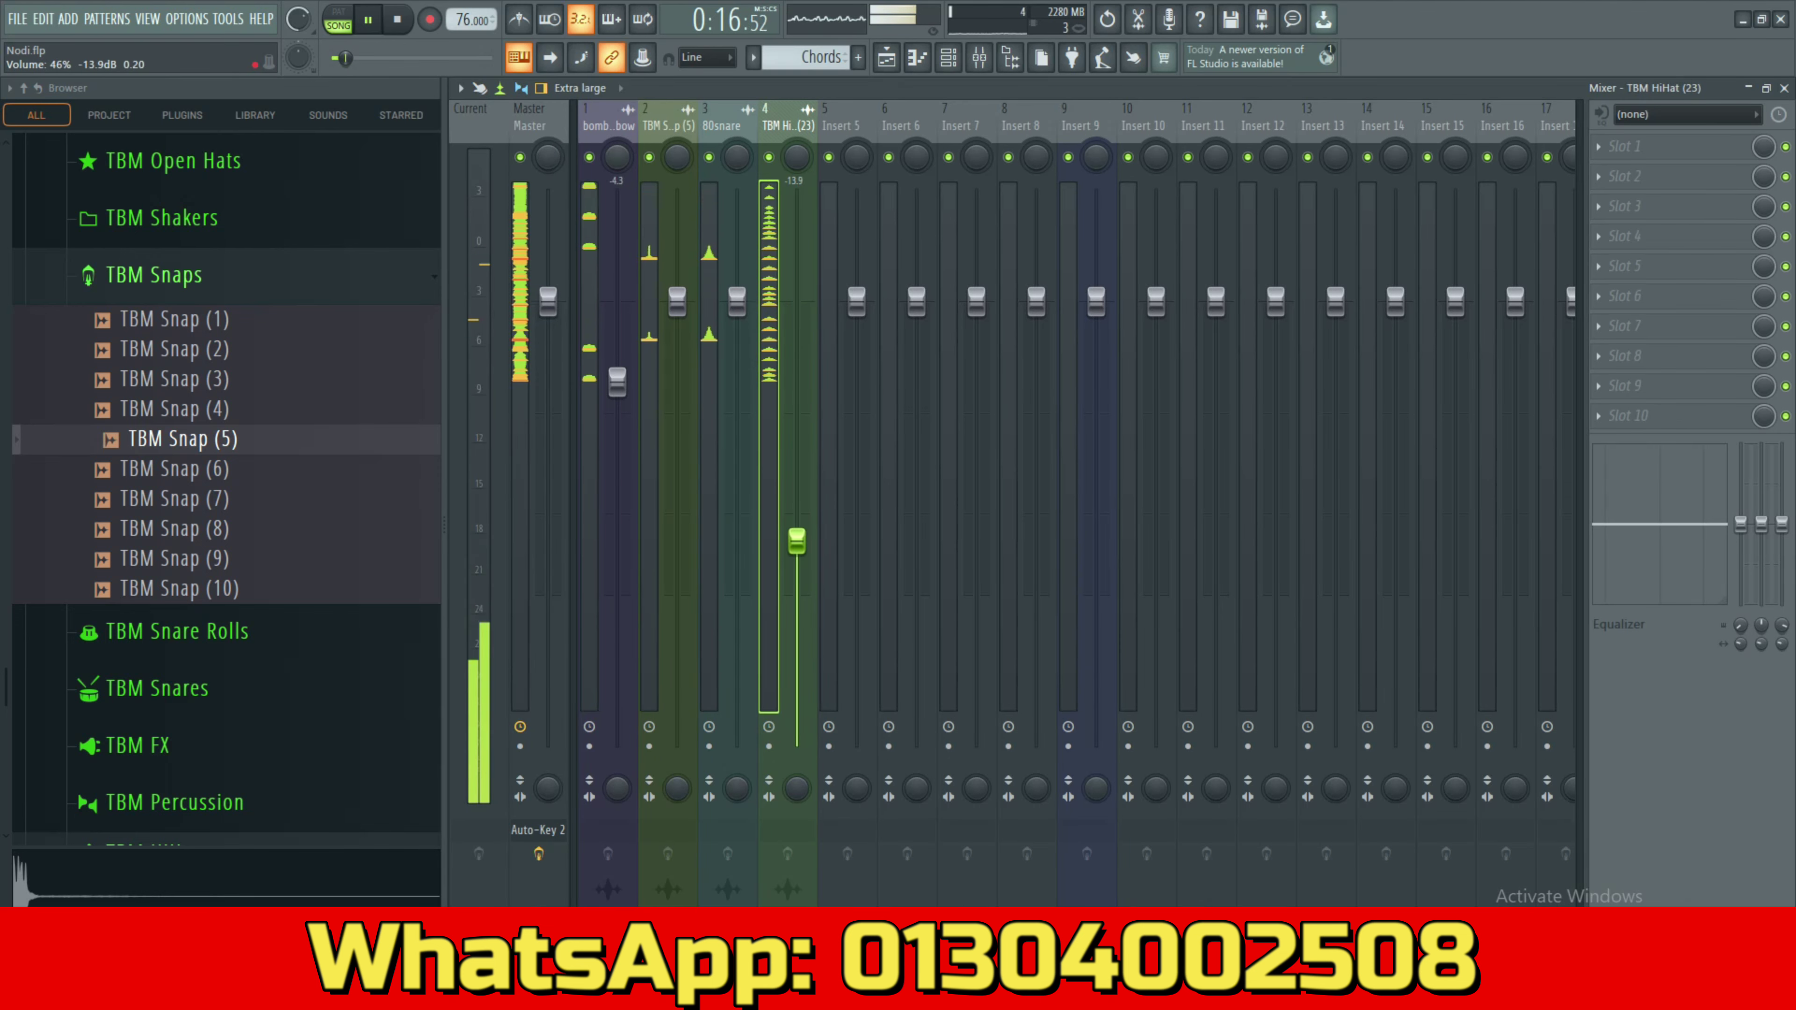
pyautogui.press('F9')
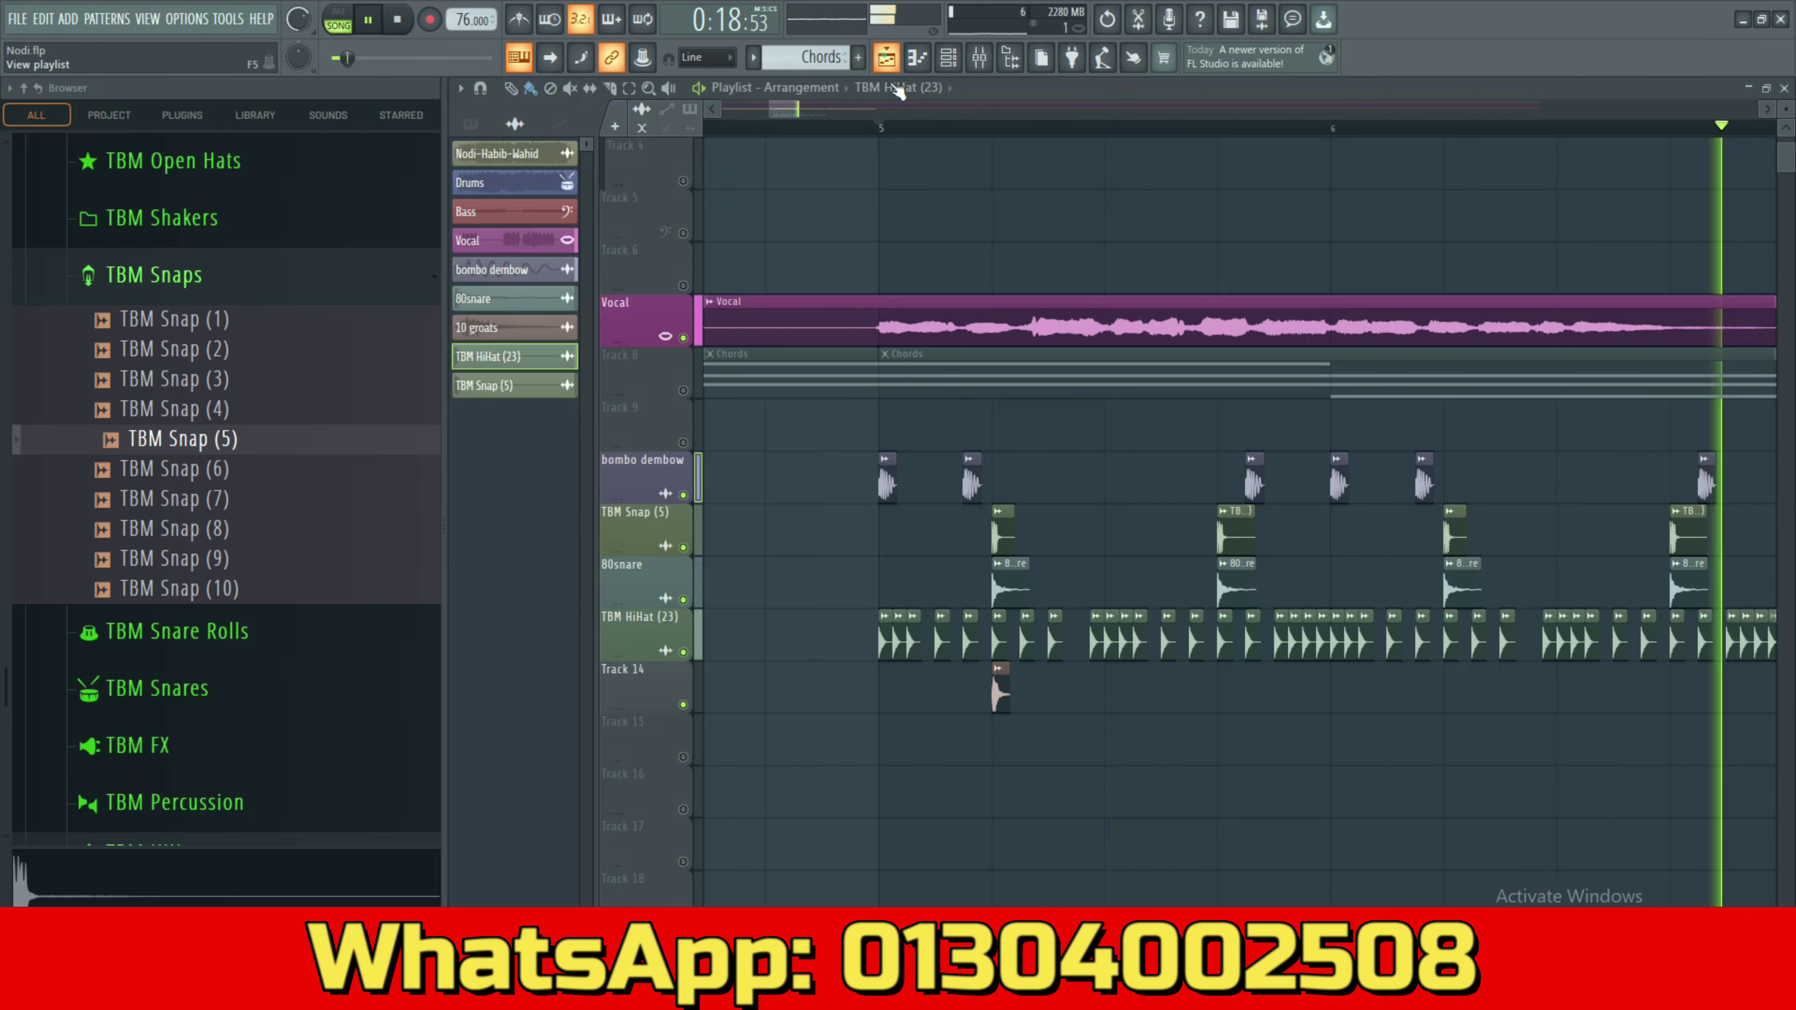
# Follow the drums and vocals through the kick fill in bar 8, stop playback and save the project.
pyautogui.scroll(-3, 1033, 714)
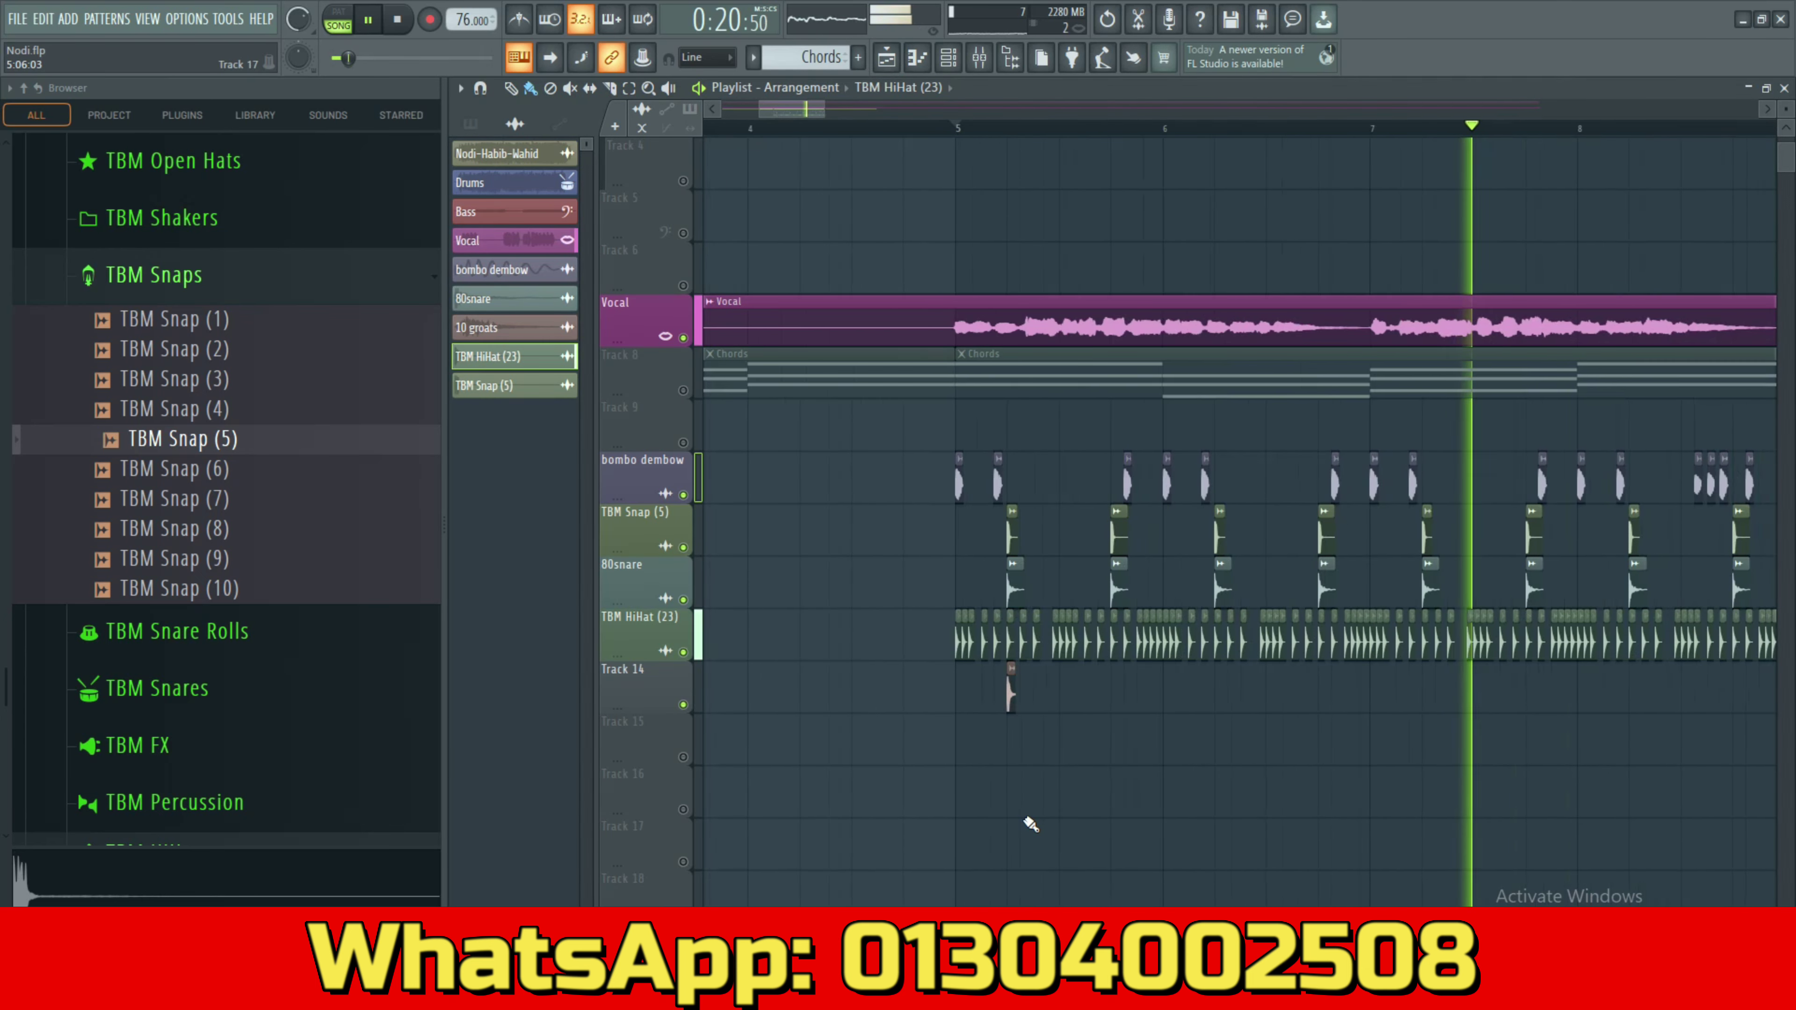
pyautogui.moveTo(795, 112); pyautogui.dragTo(828, 113)
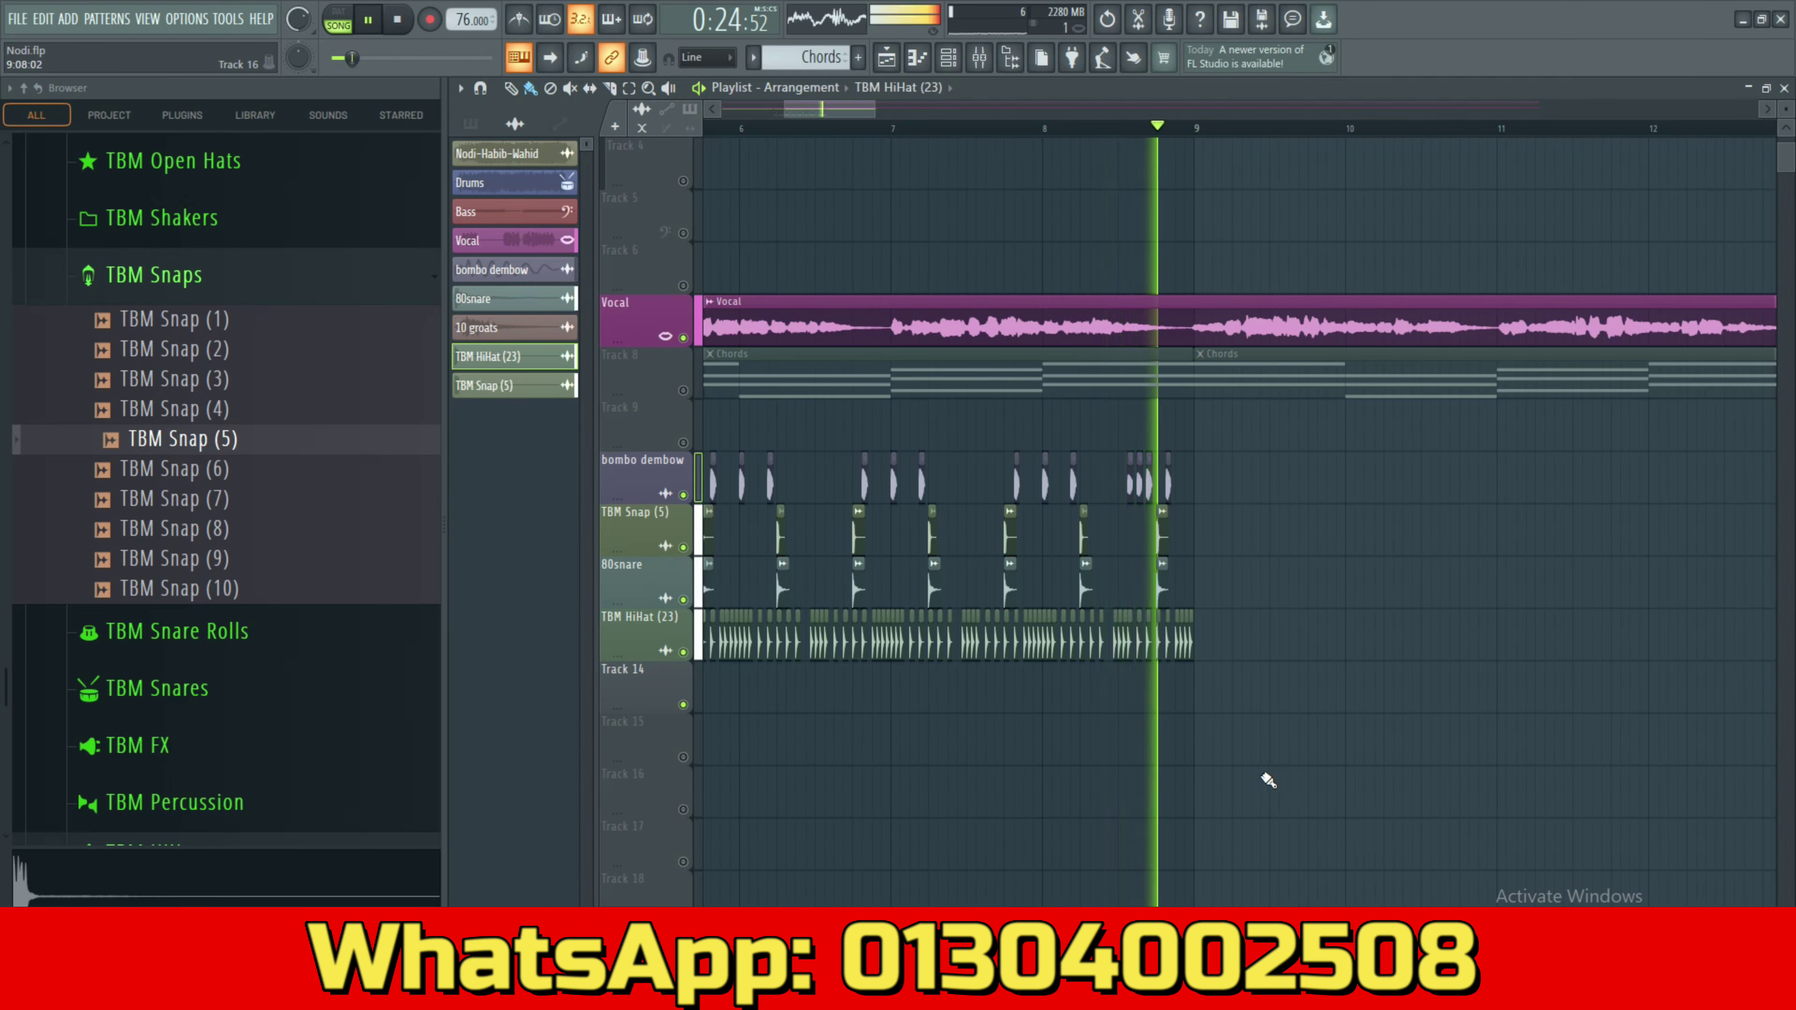
pyautogui.press('space')
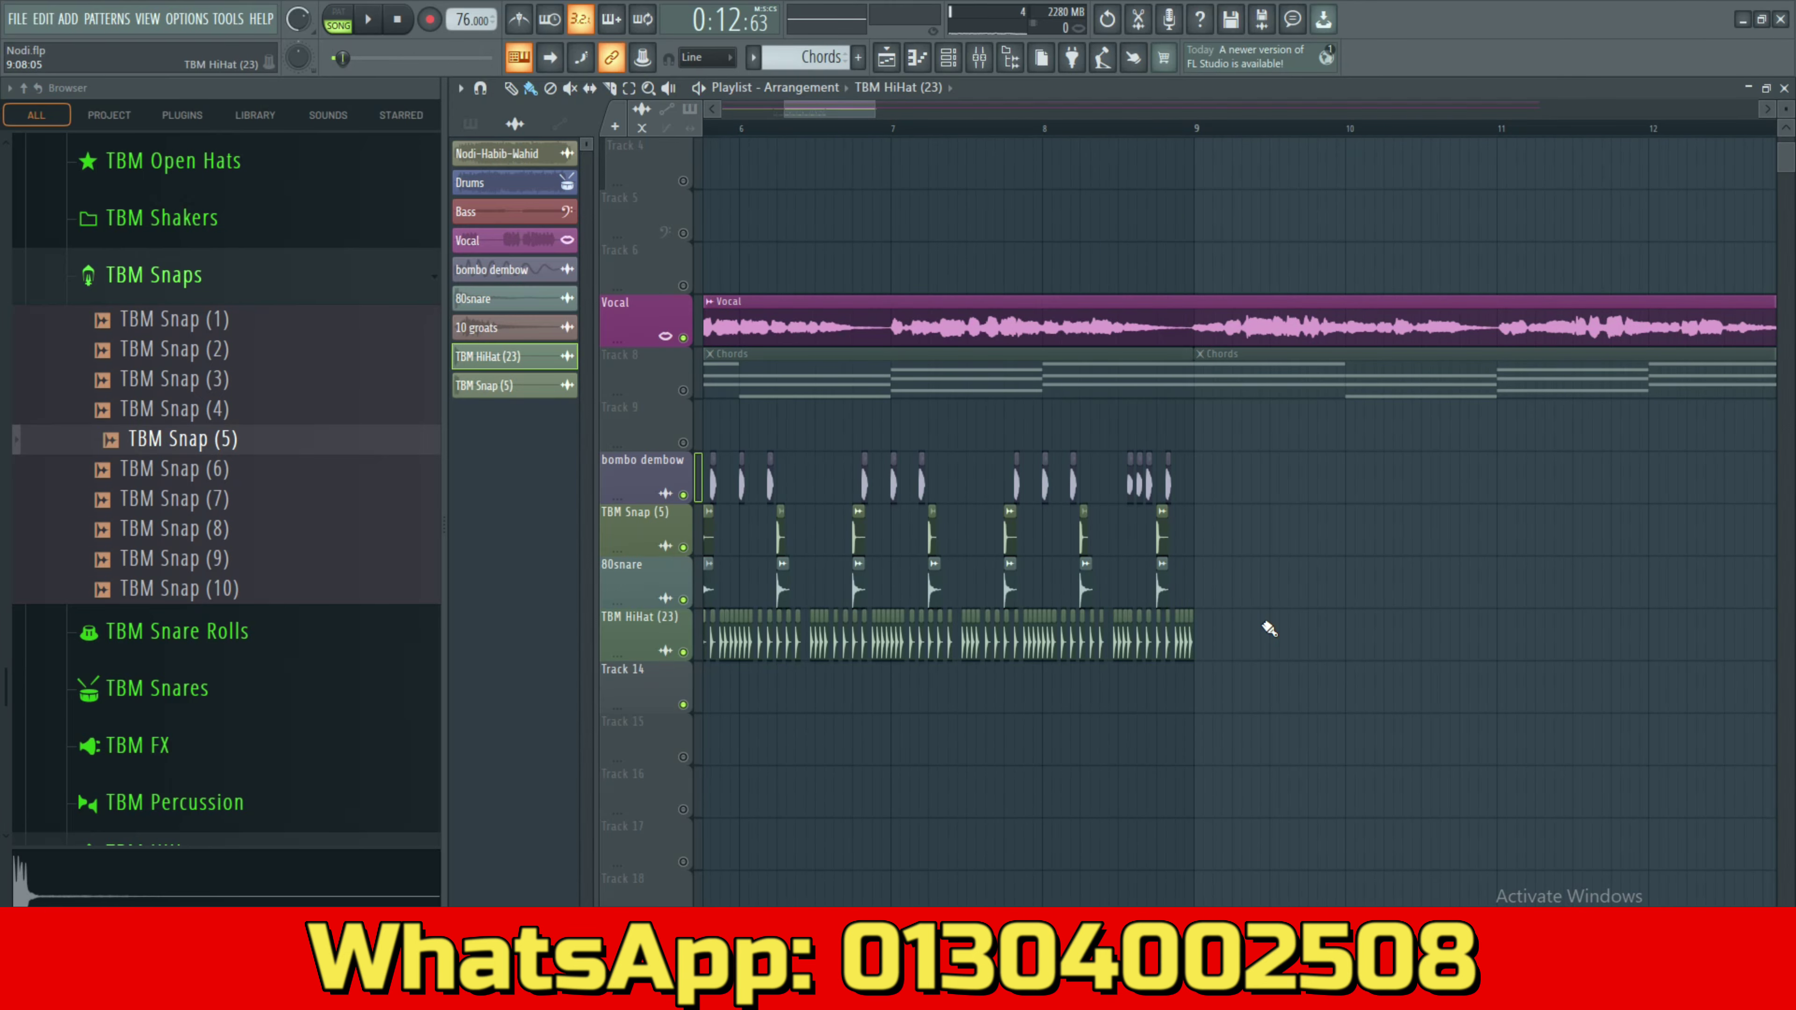
pyautogui.scroll(-3, 1269, 629)
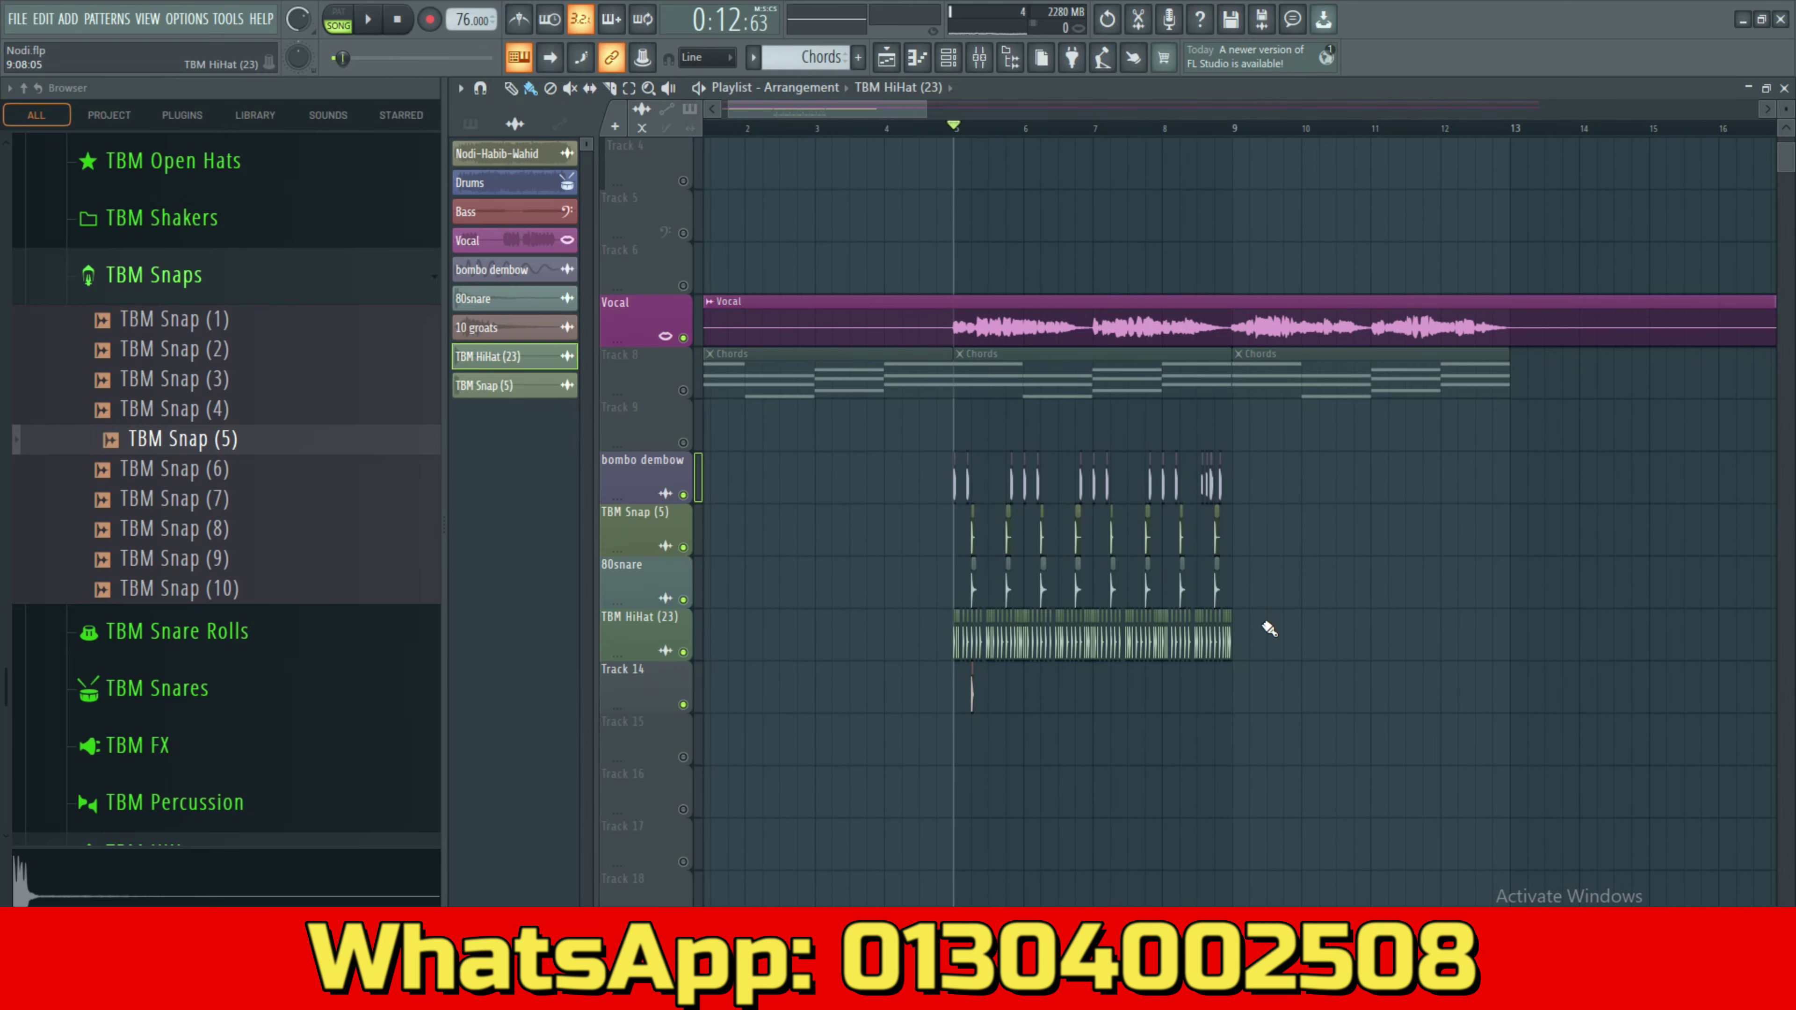
pyautogui.hotkey('ctrl', 's')
# Rename mixer track Insert 9 as Drum BUS and give it a purple colour.
pyautogui.click(980, 62)
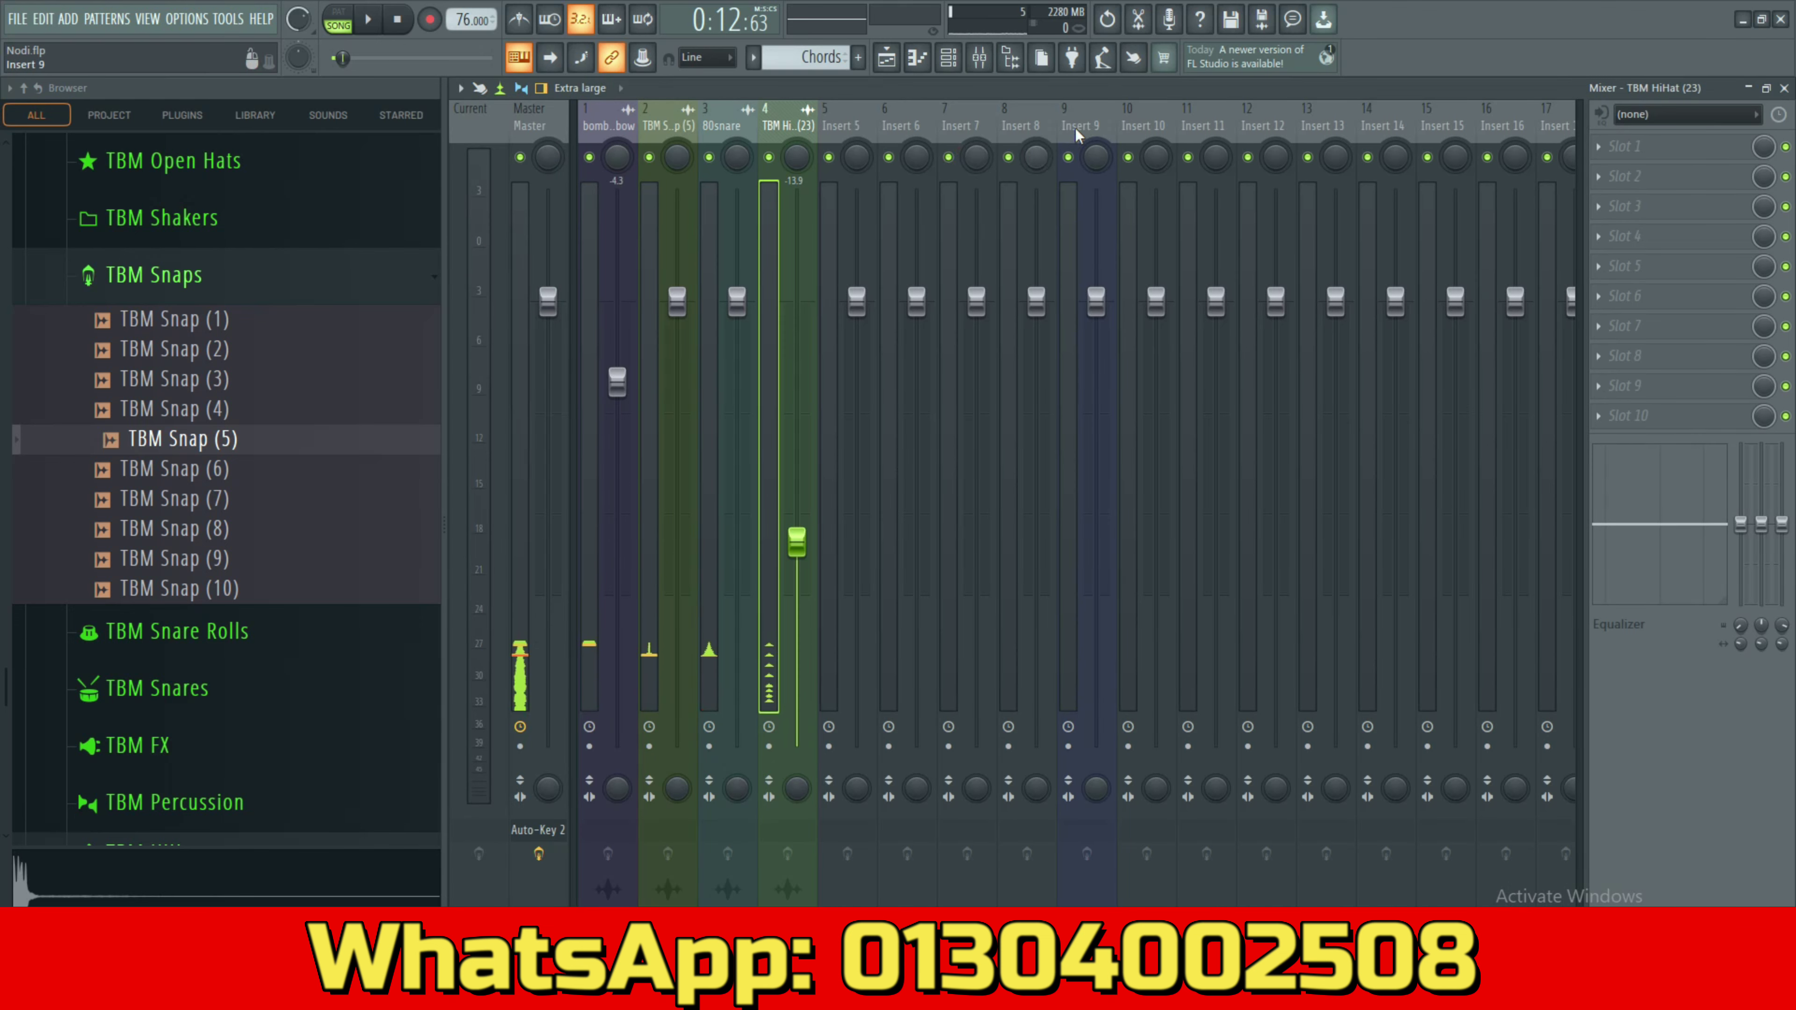
pyautogui.click(1105, 119)
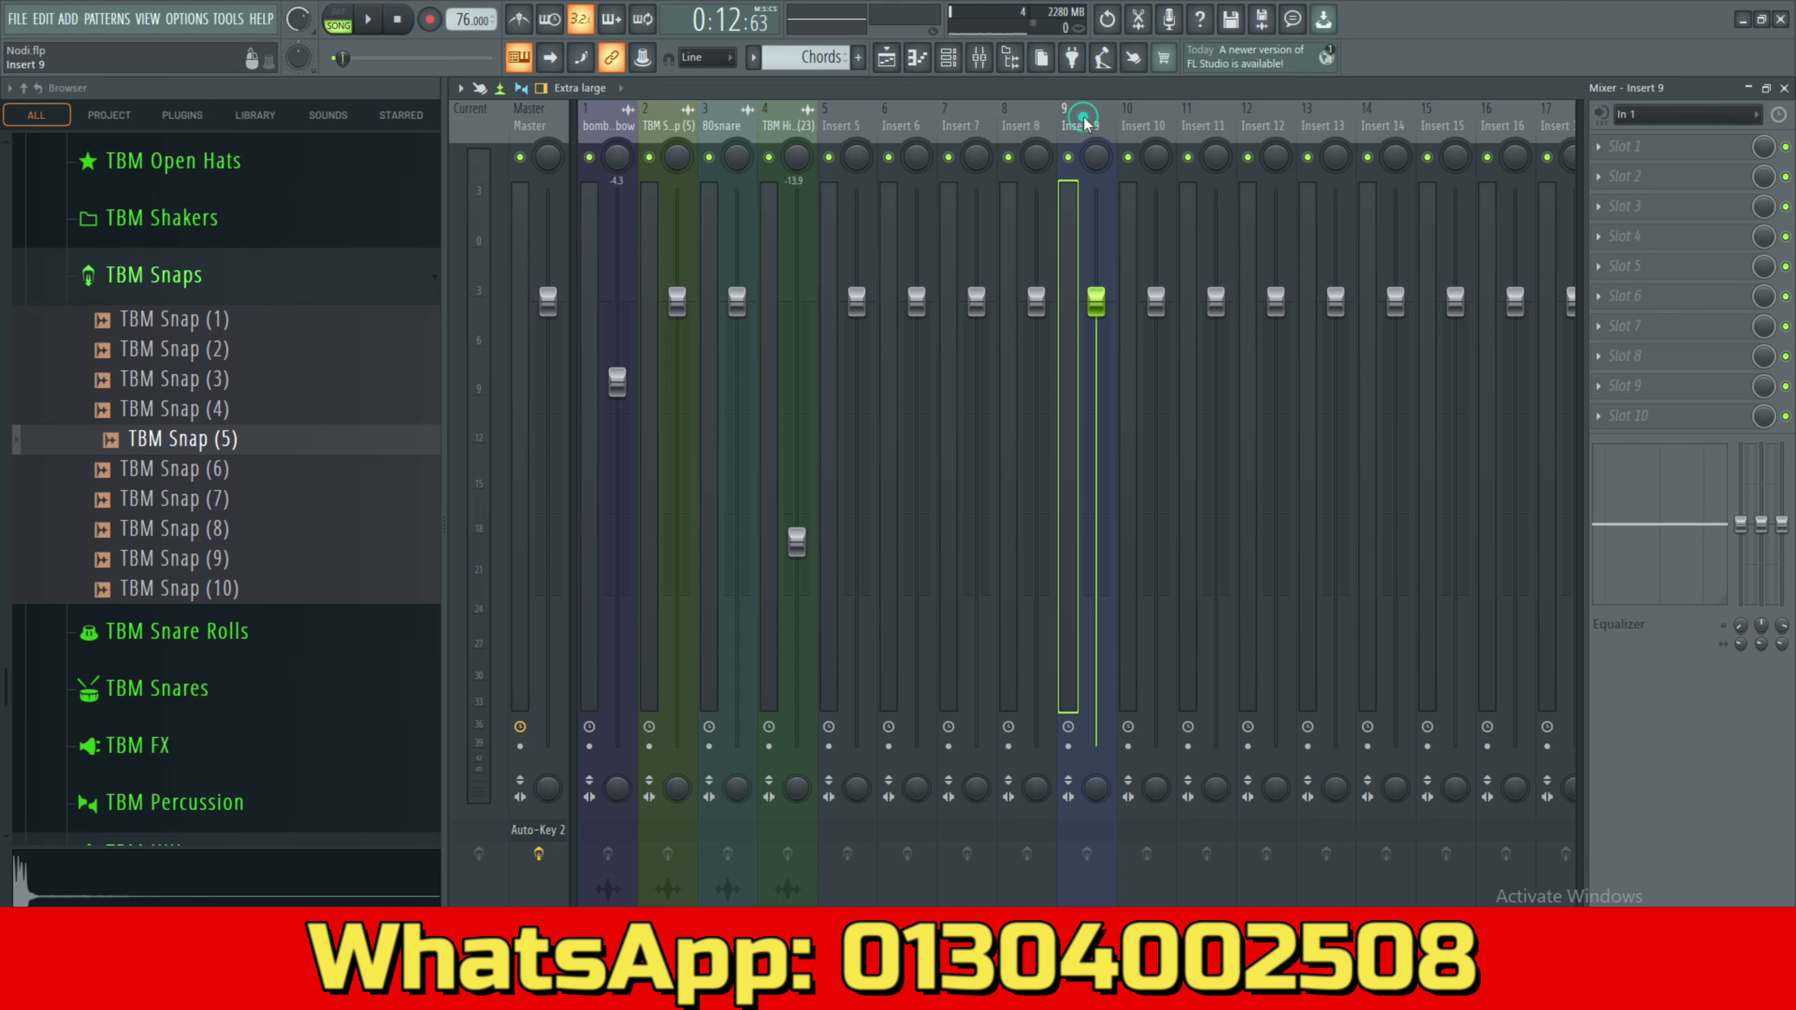
pyautogui.doubleClick(1086, 121)
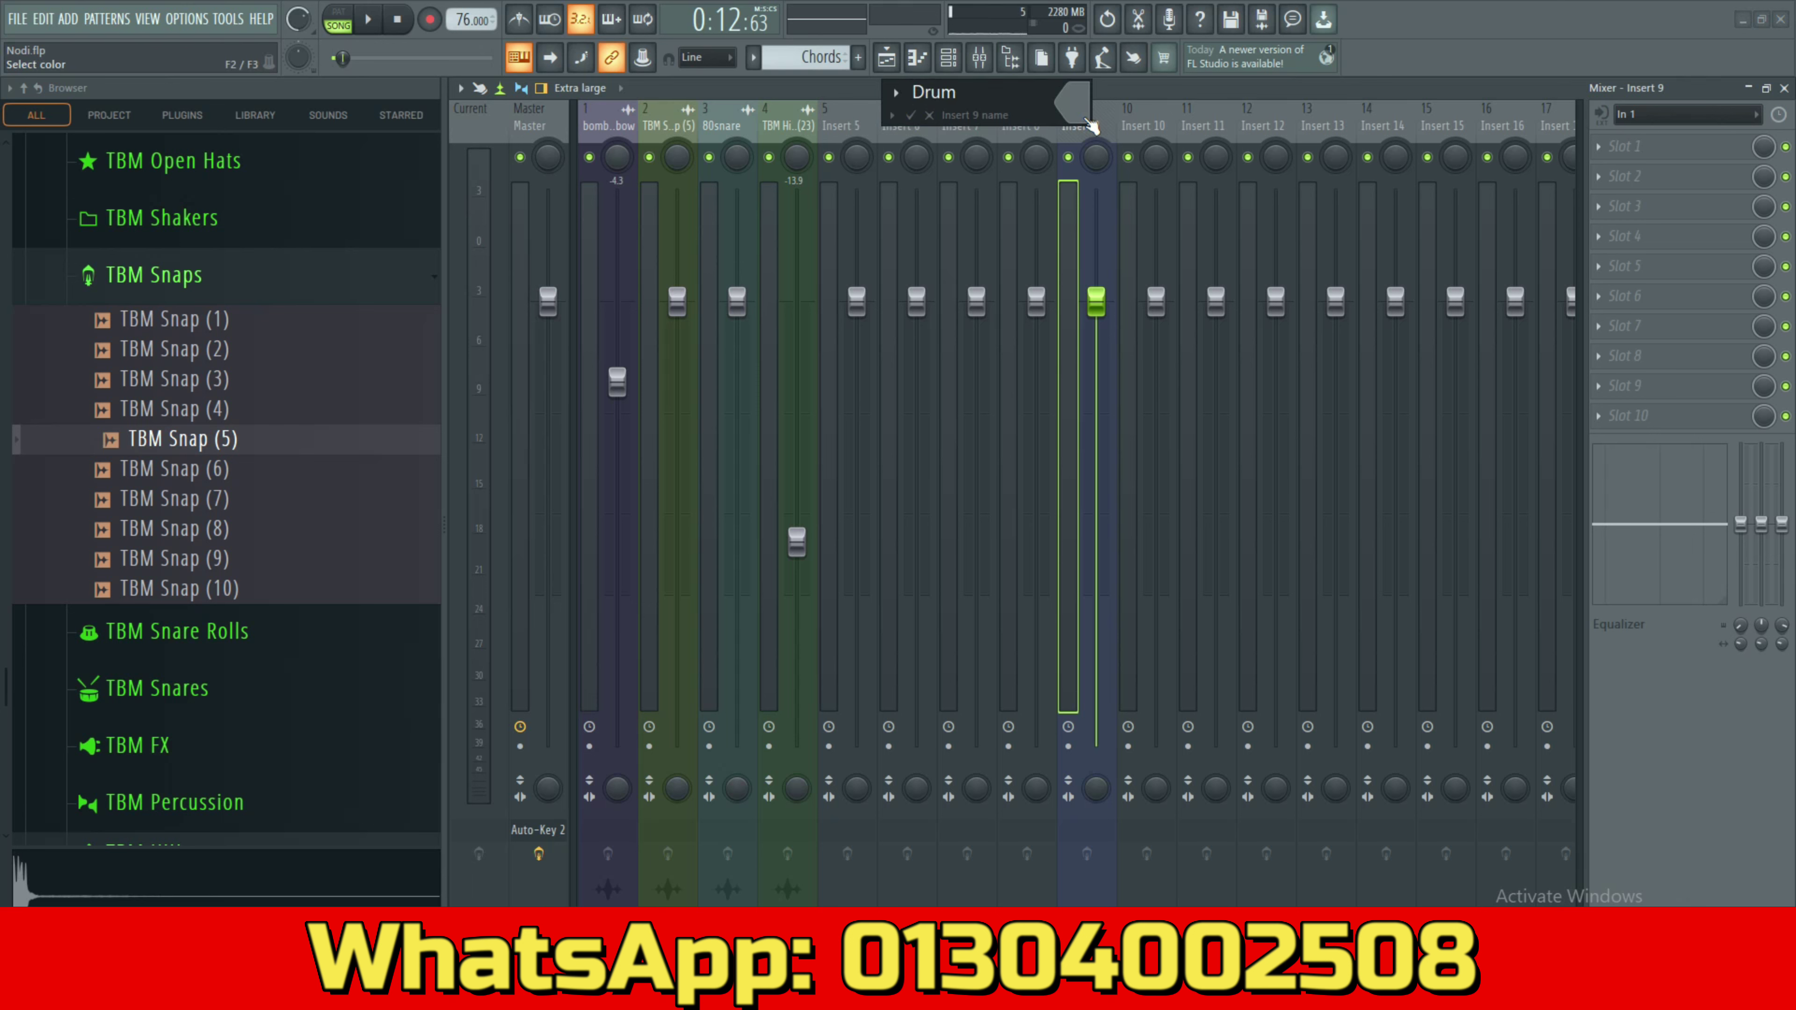
pyautogui.click(1083, 116)
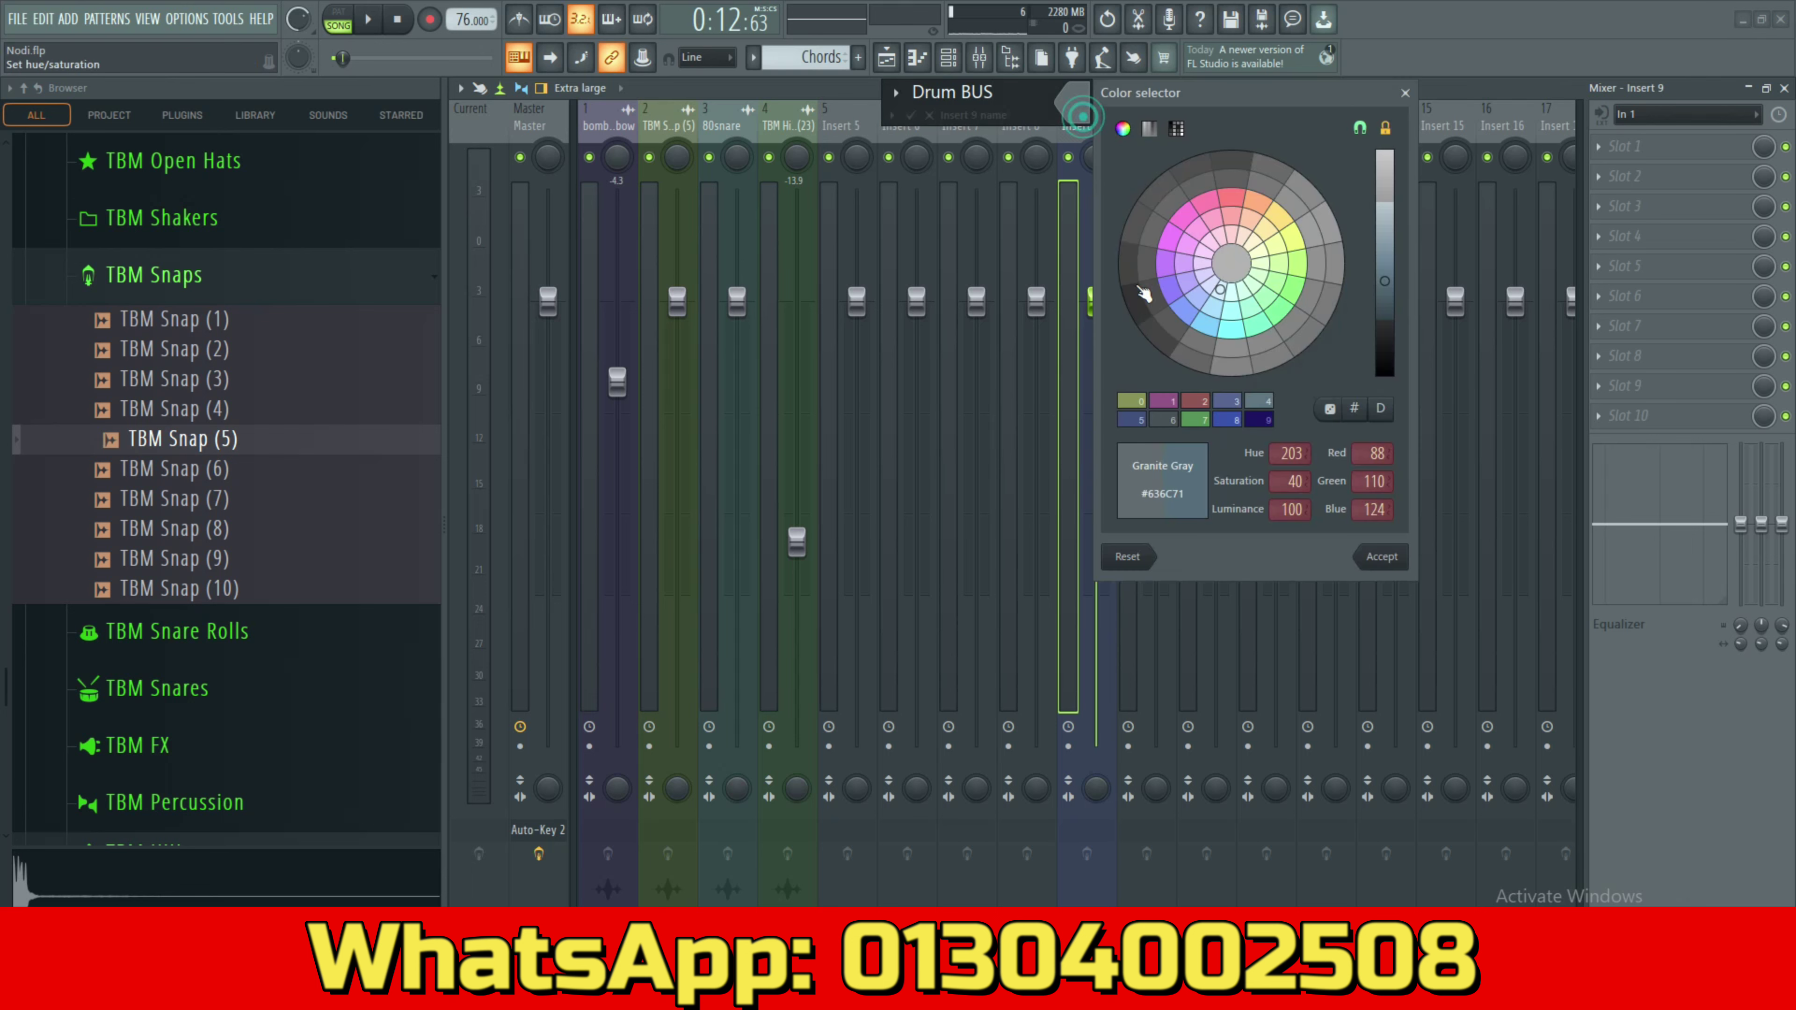
pyautogui.click(1175, 248)
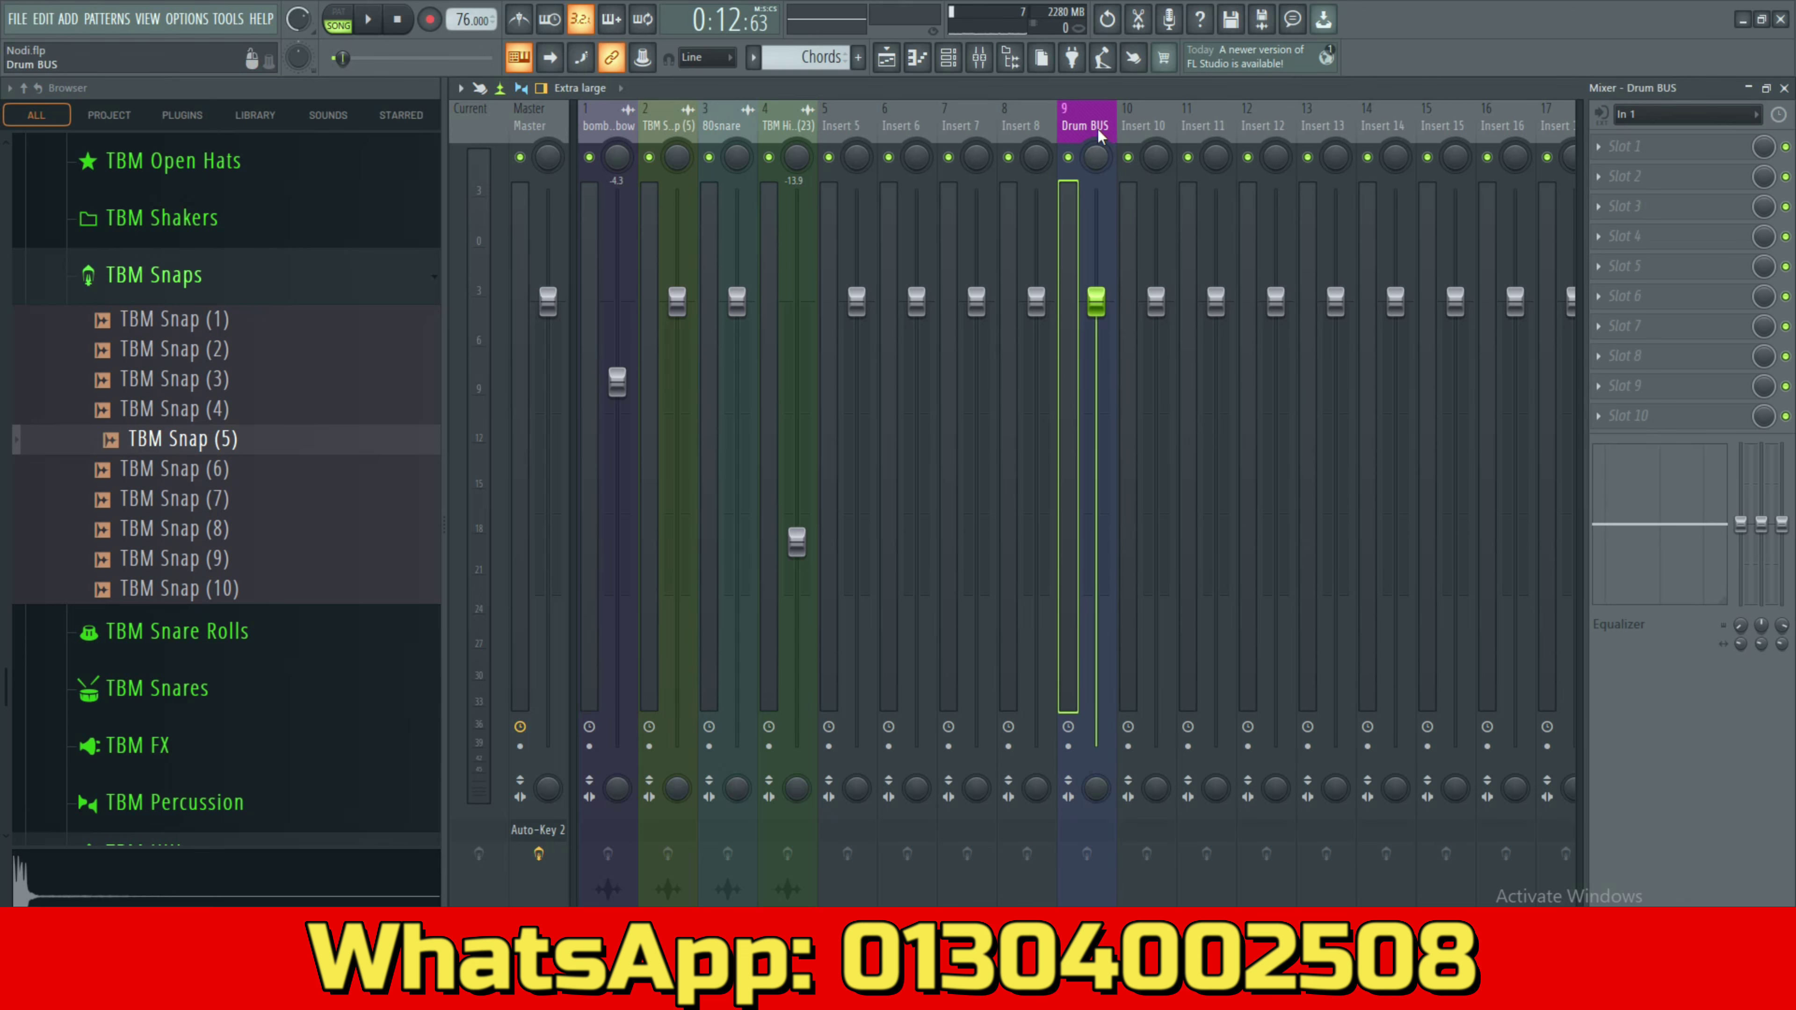
# Set the Drum BUS track's audio input to (none).
pyautogui.click(1633, 114)
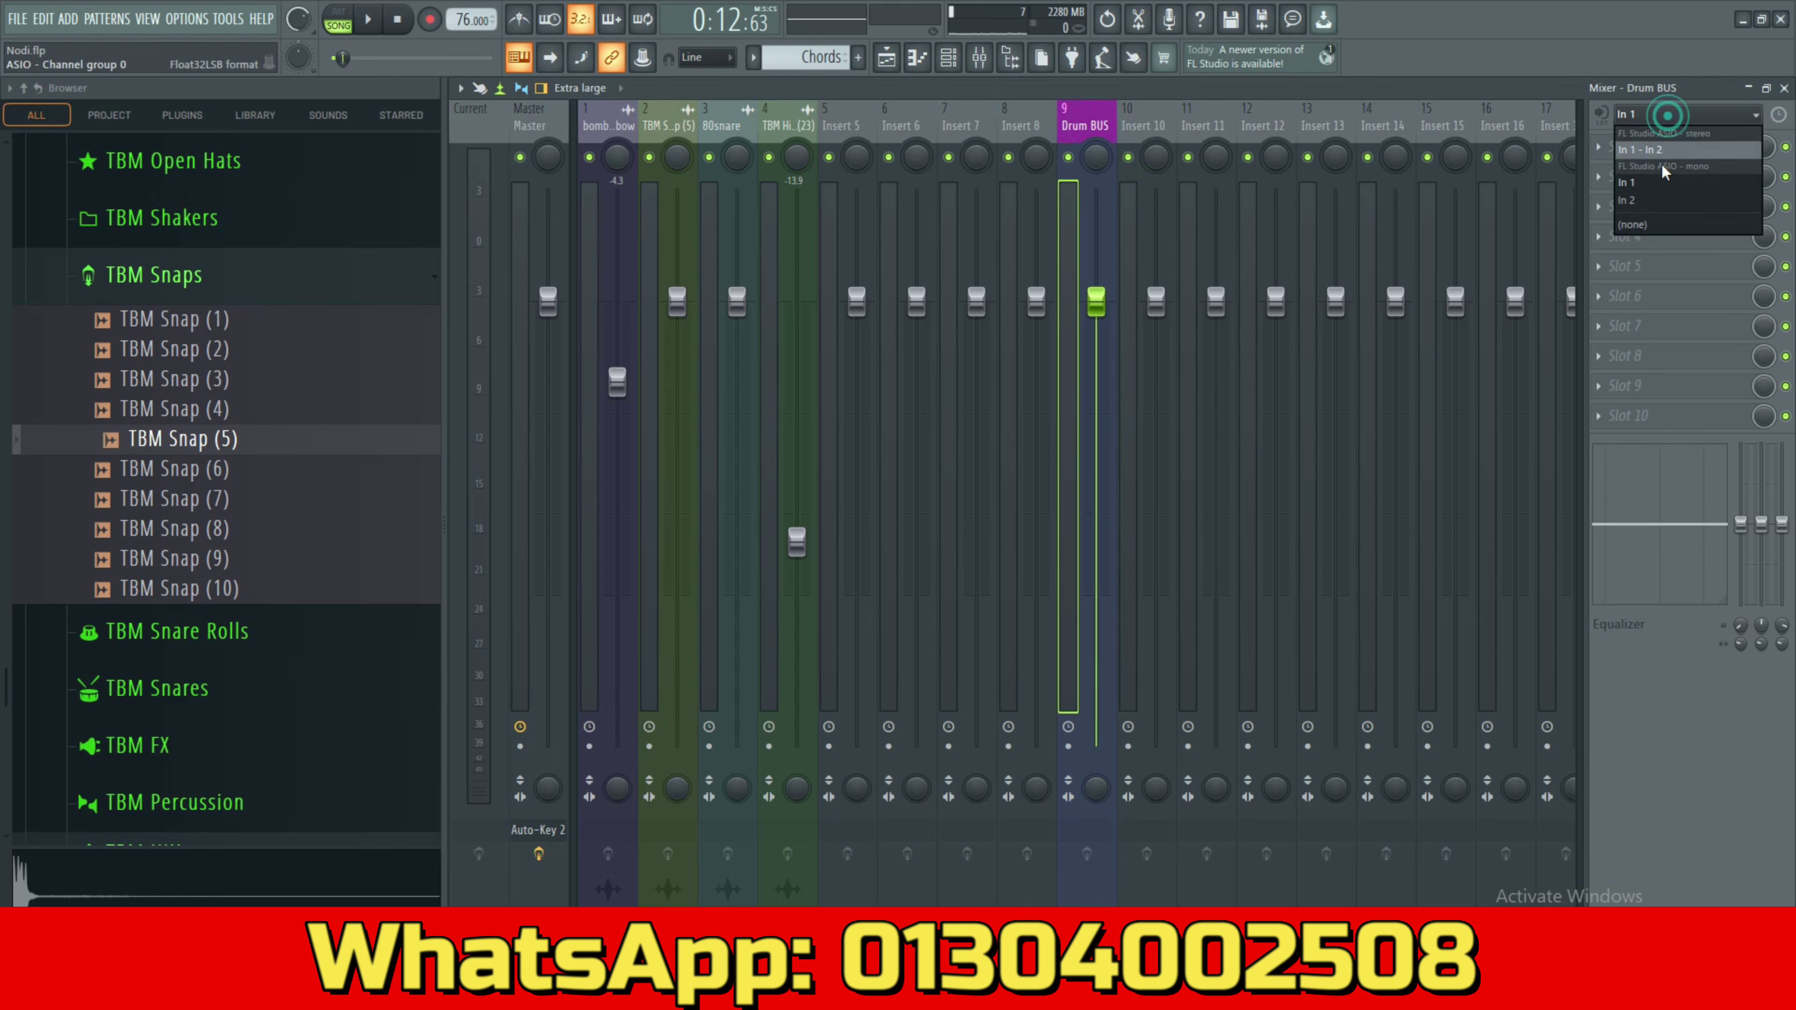
pyautogui.click(1651, 231)
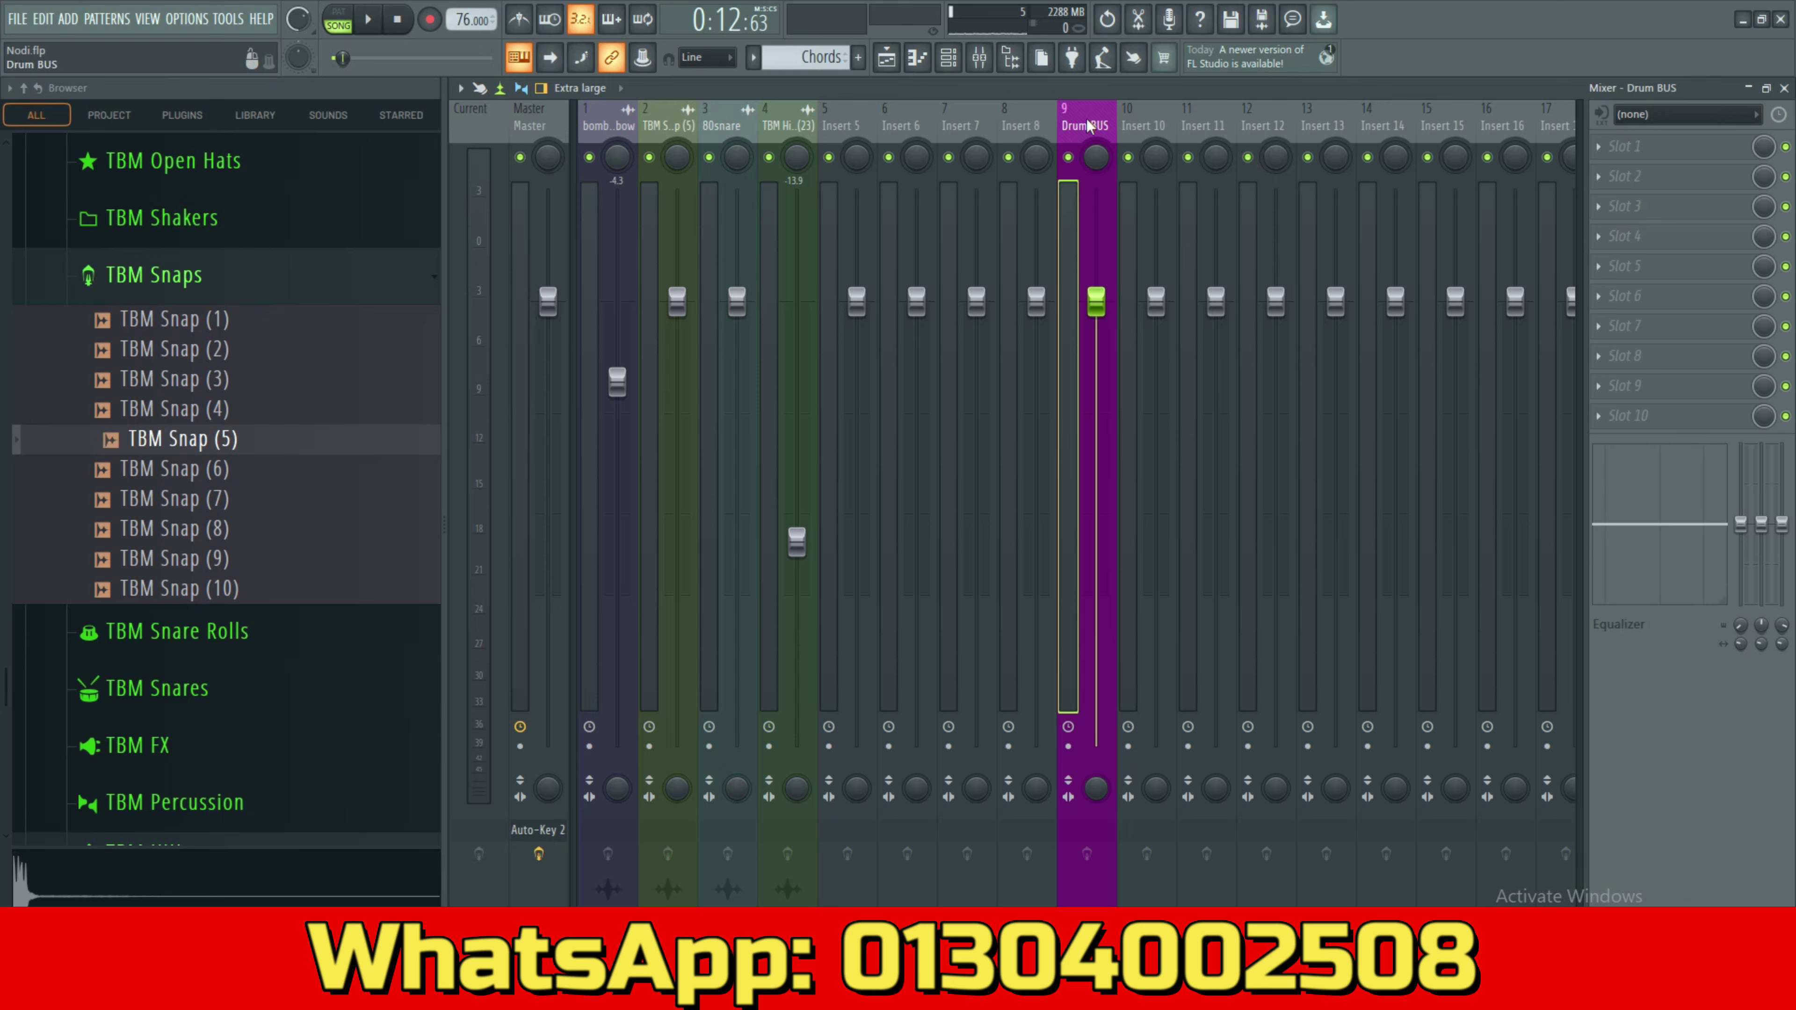
pyautogui.click(612, 116)
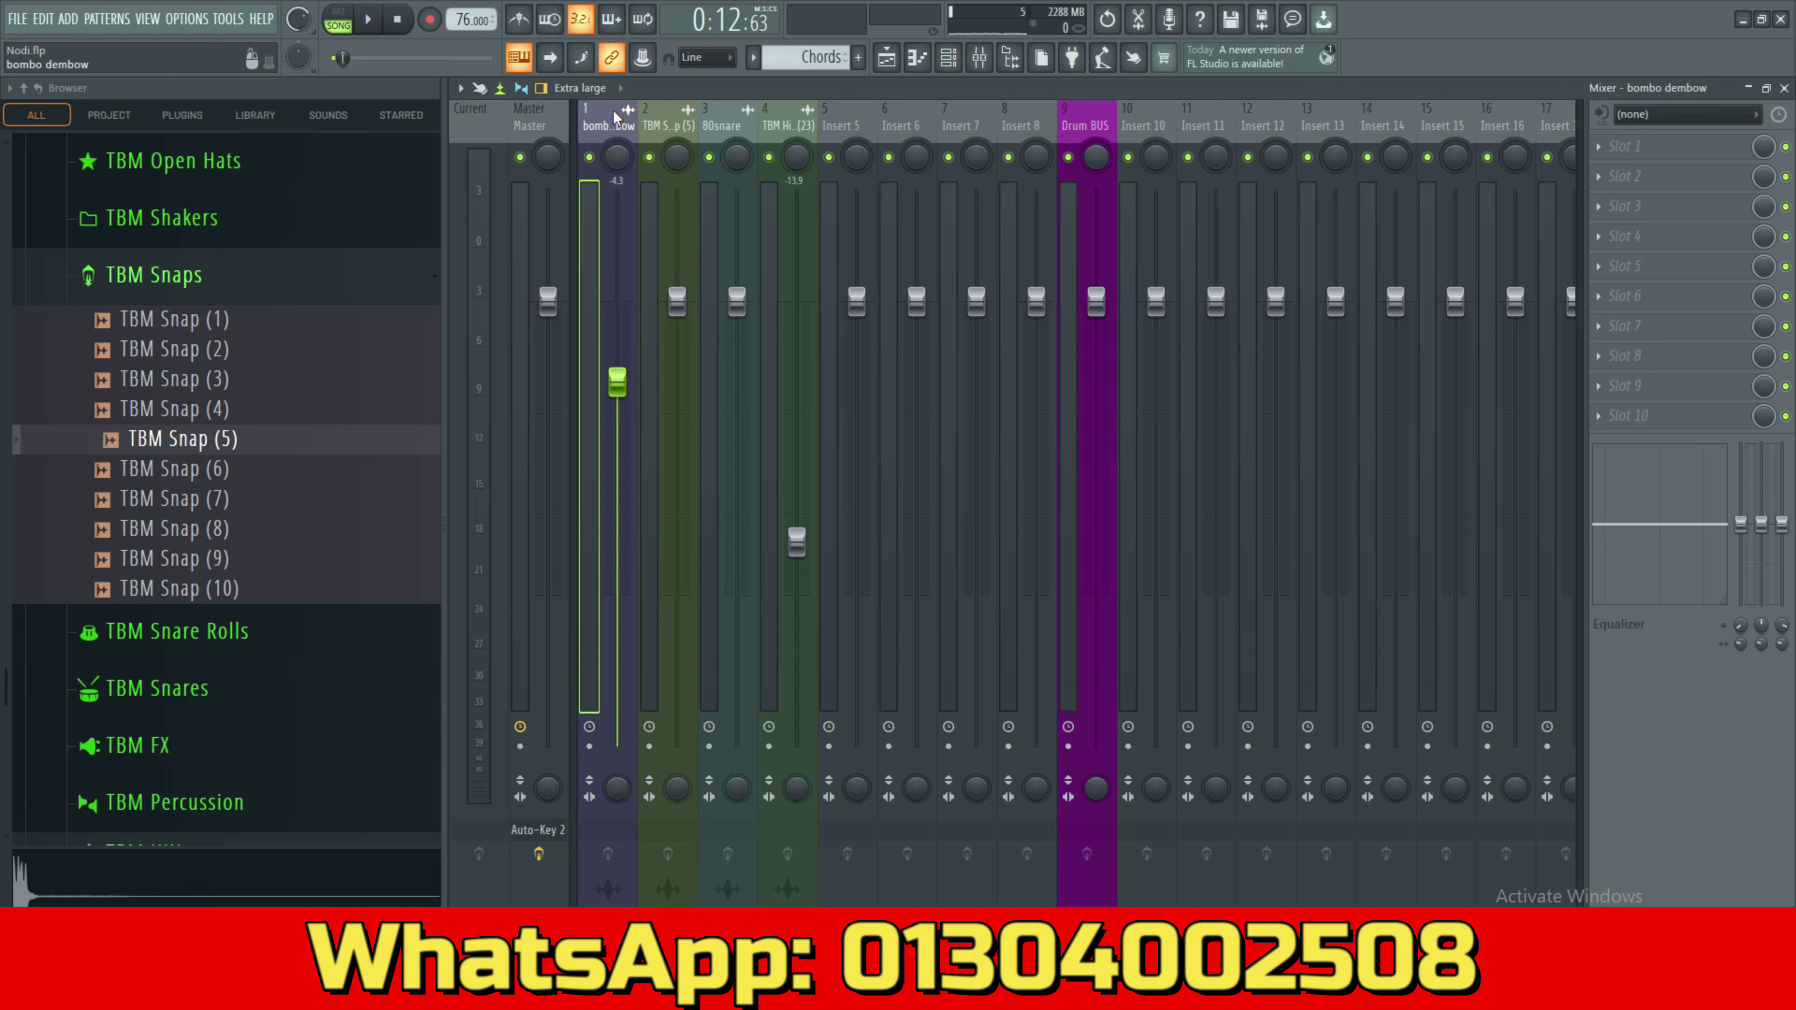
pyautogui.moveTo(614, 112); pyautogui.dragTo(773, 112)
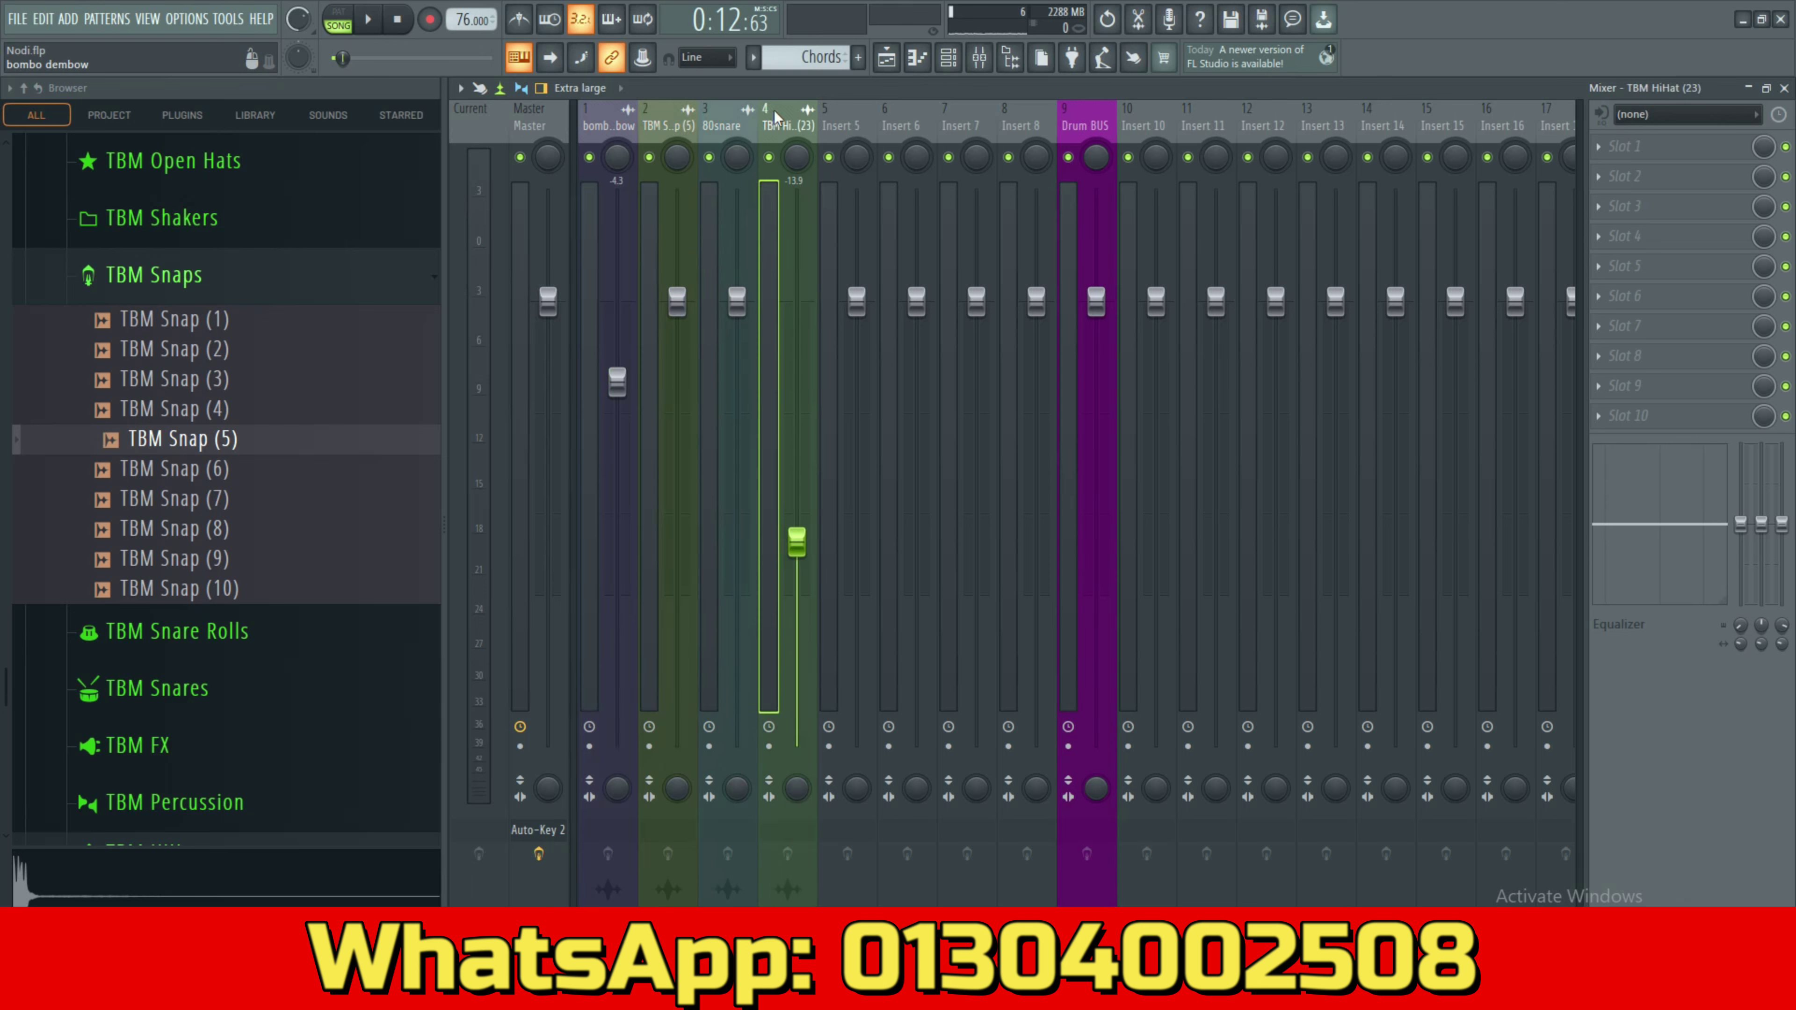
pyautogui.click(576, 114)
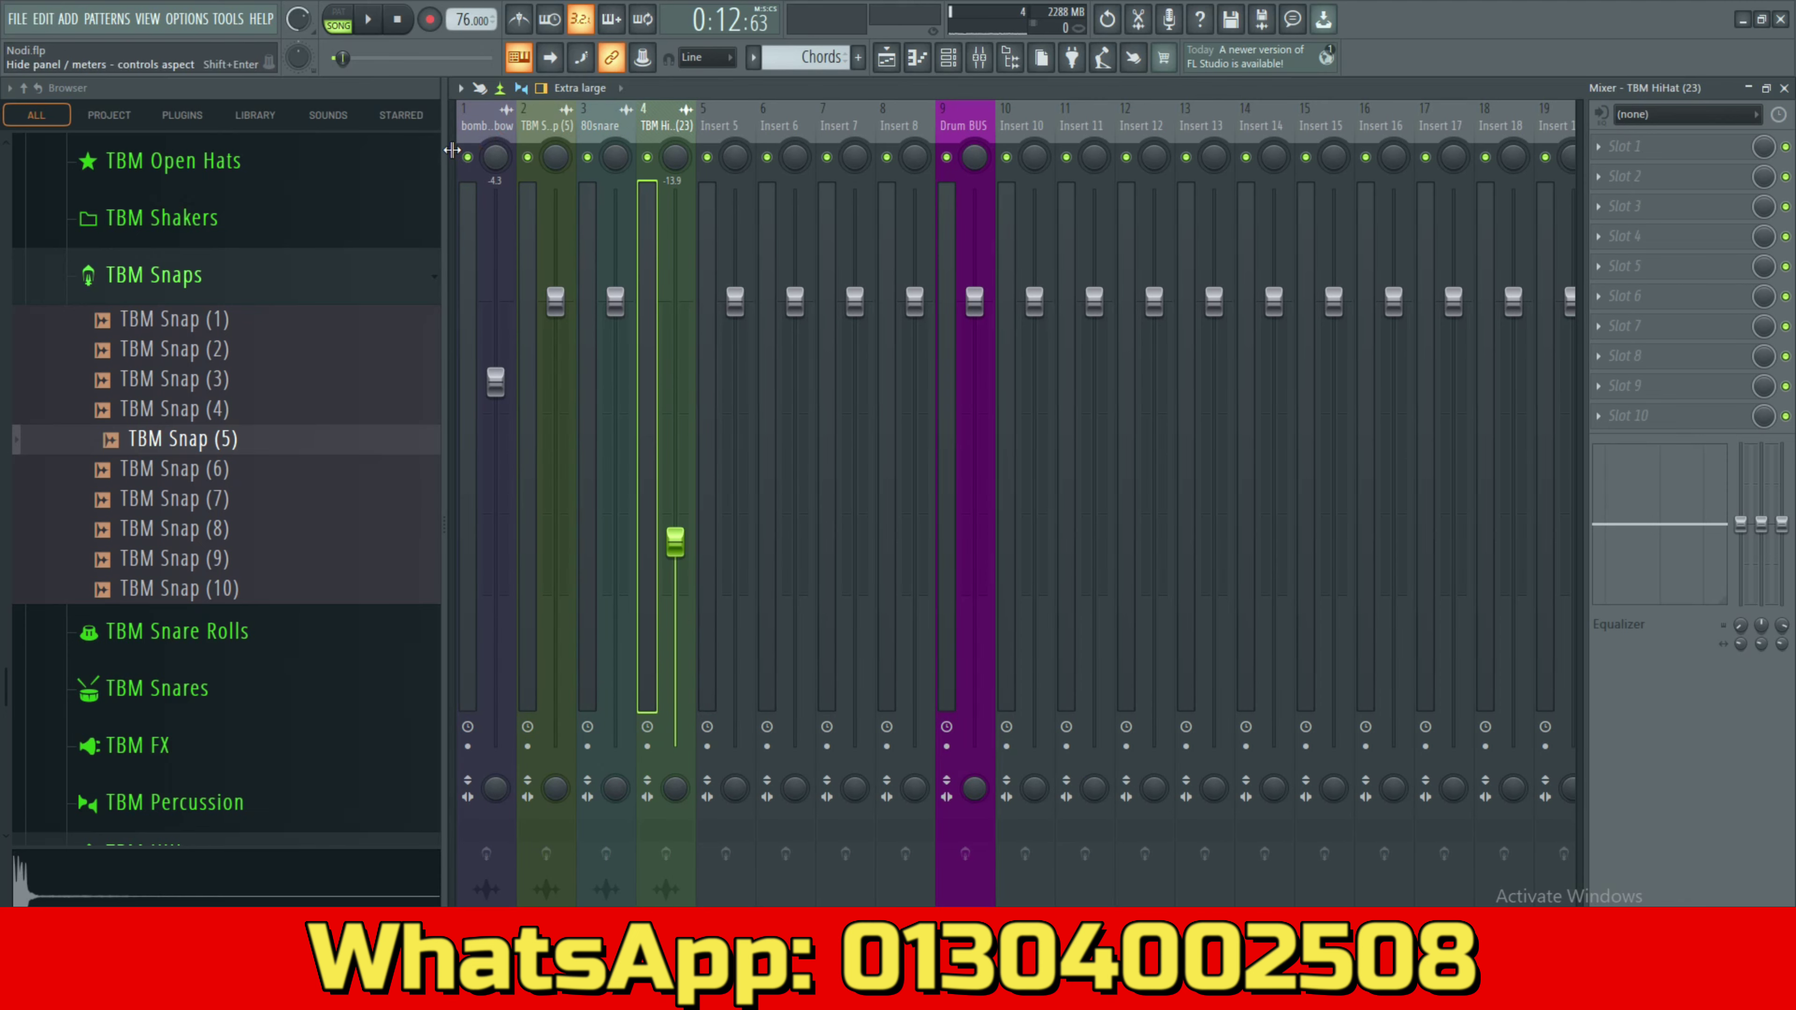
pyautogui.click(453, 150)
# Route mixer tracks 1 to 8 to the Drum BUS track only and return to the playlist.
pyautogui.click(615, 121)
pyautogui.moveTo(615, 122); pyautogui.dragTo(1010, 131)
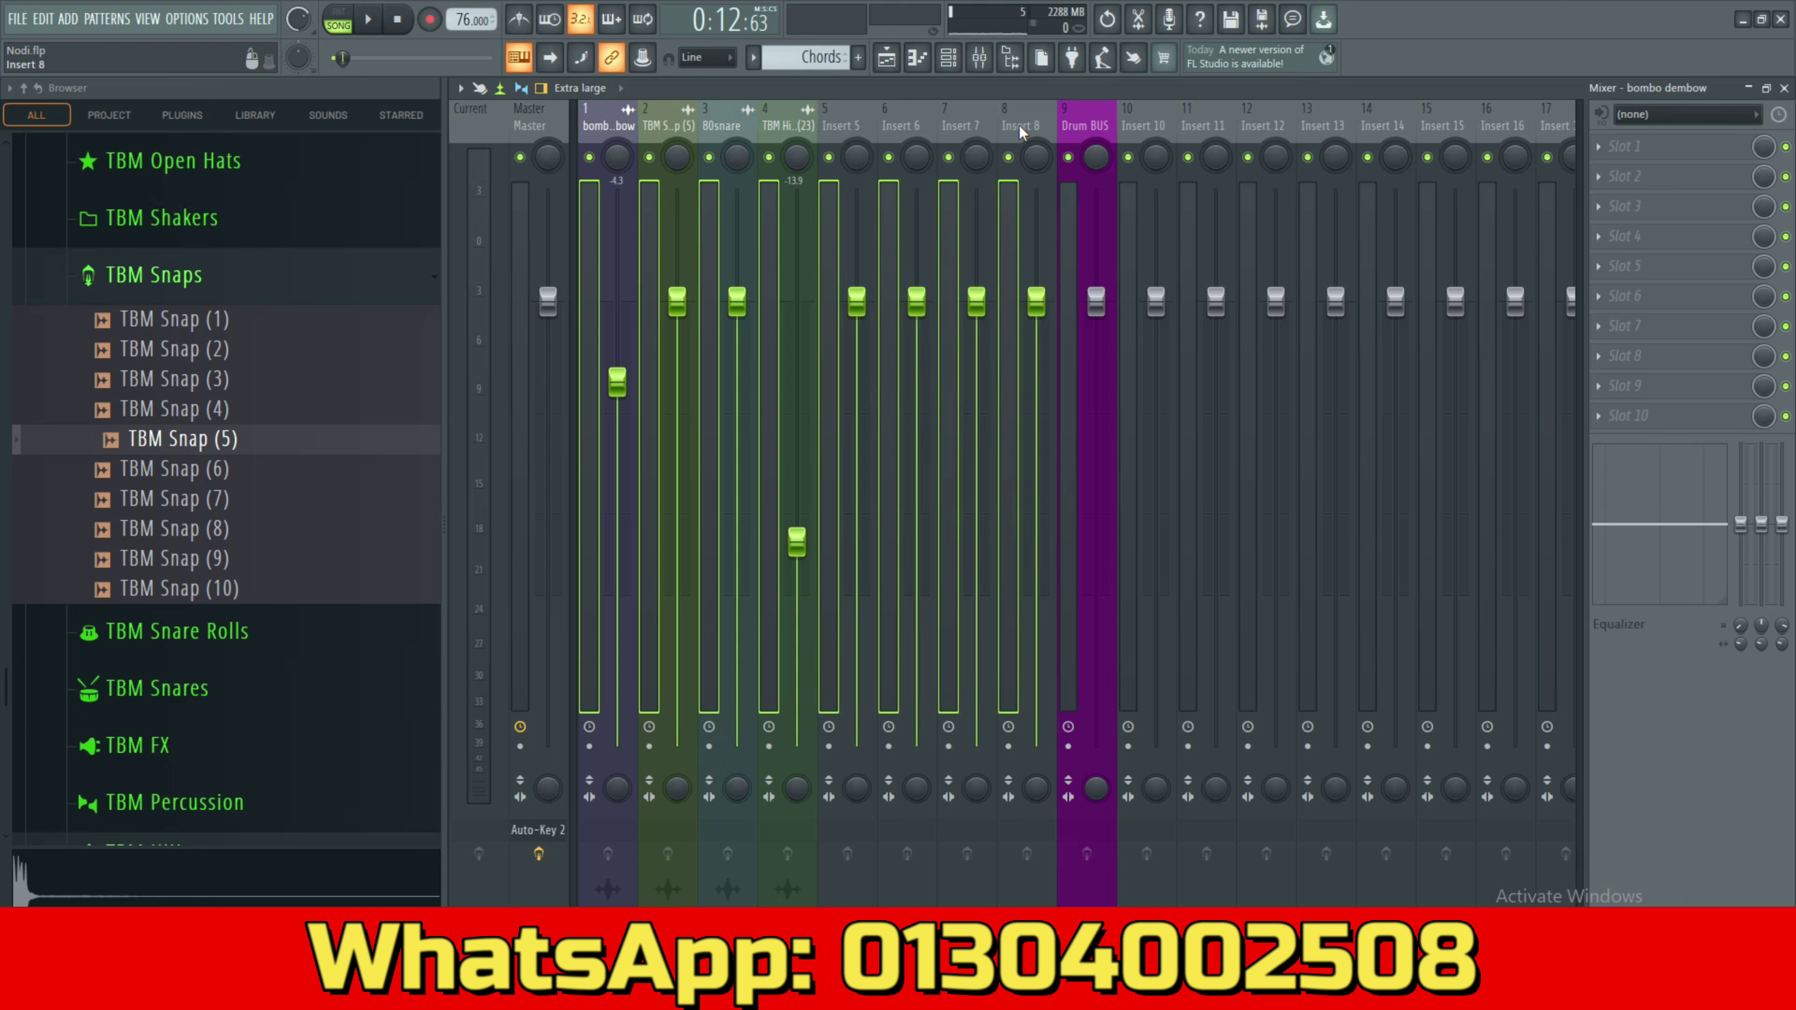
pyautogui.rightClick(1087, 854)
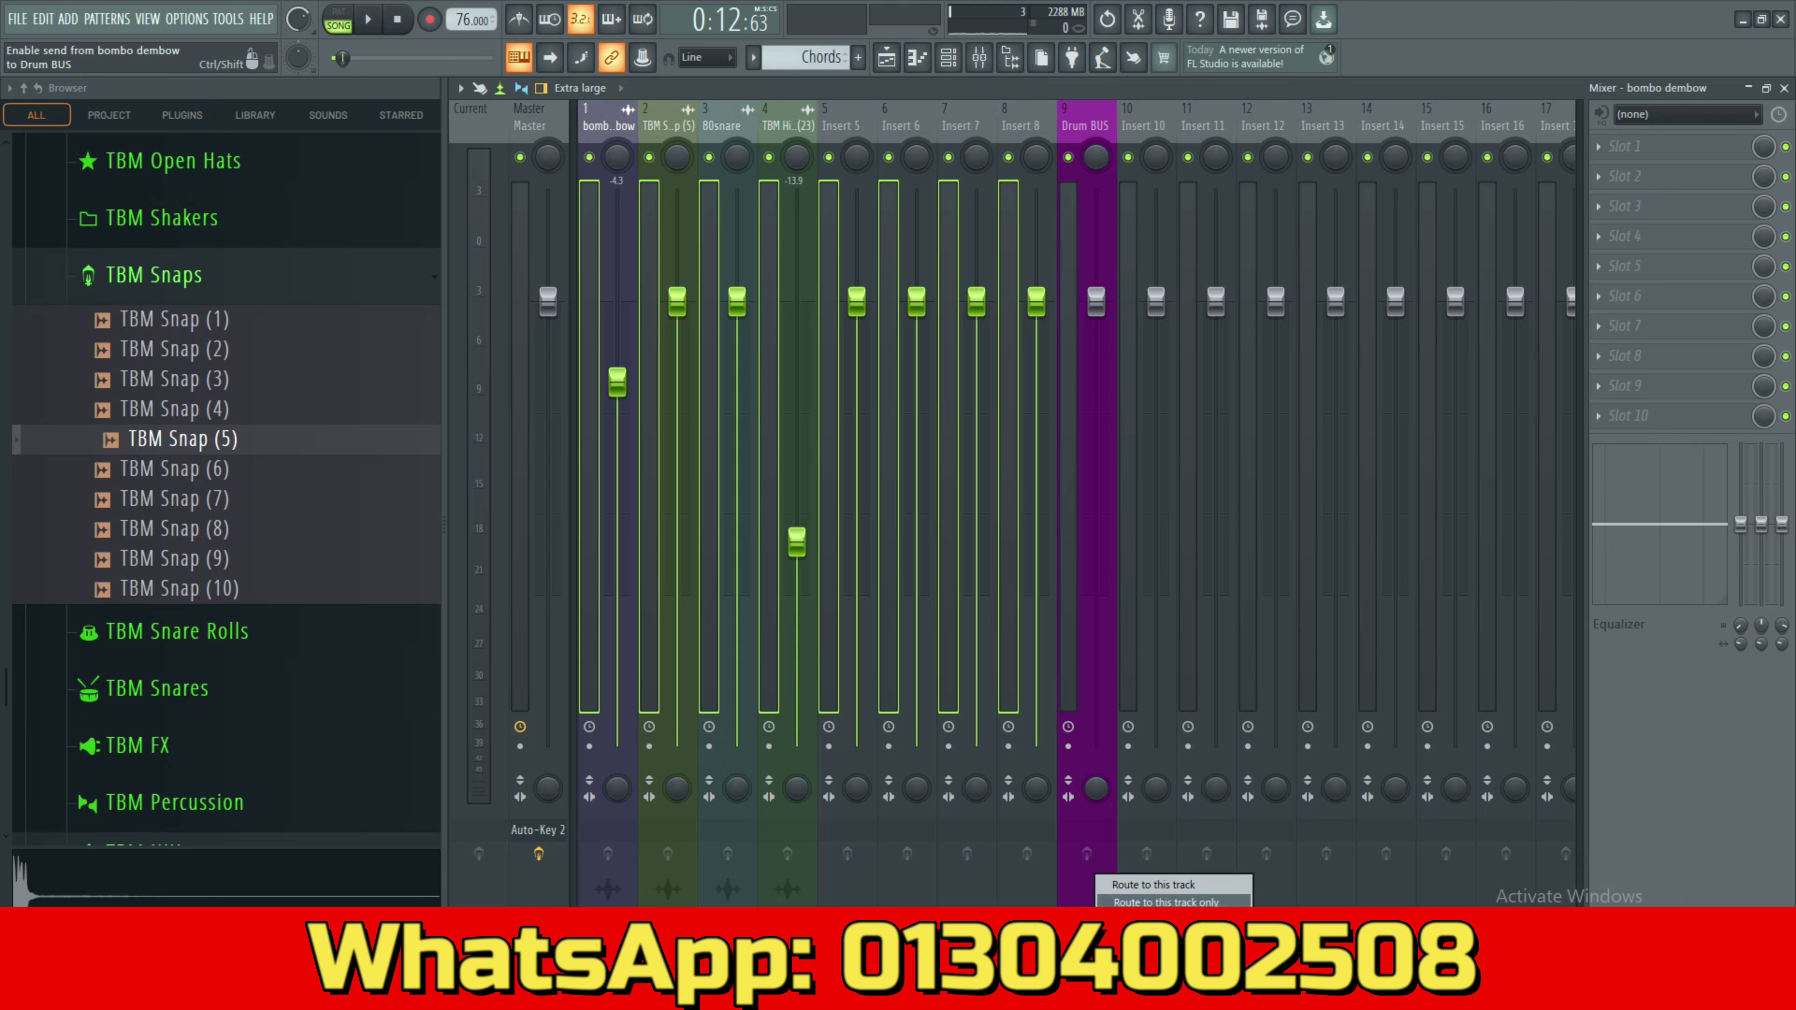
pyautogui.click(1167, 903)
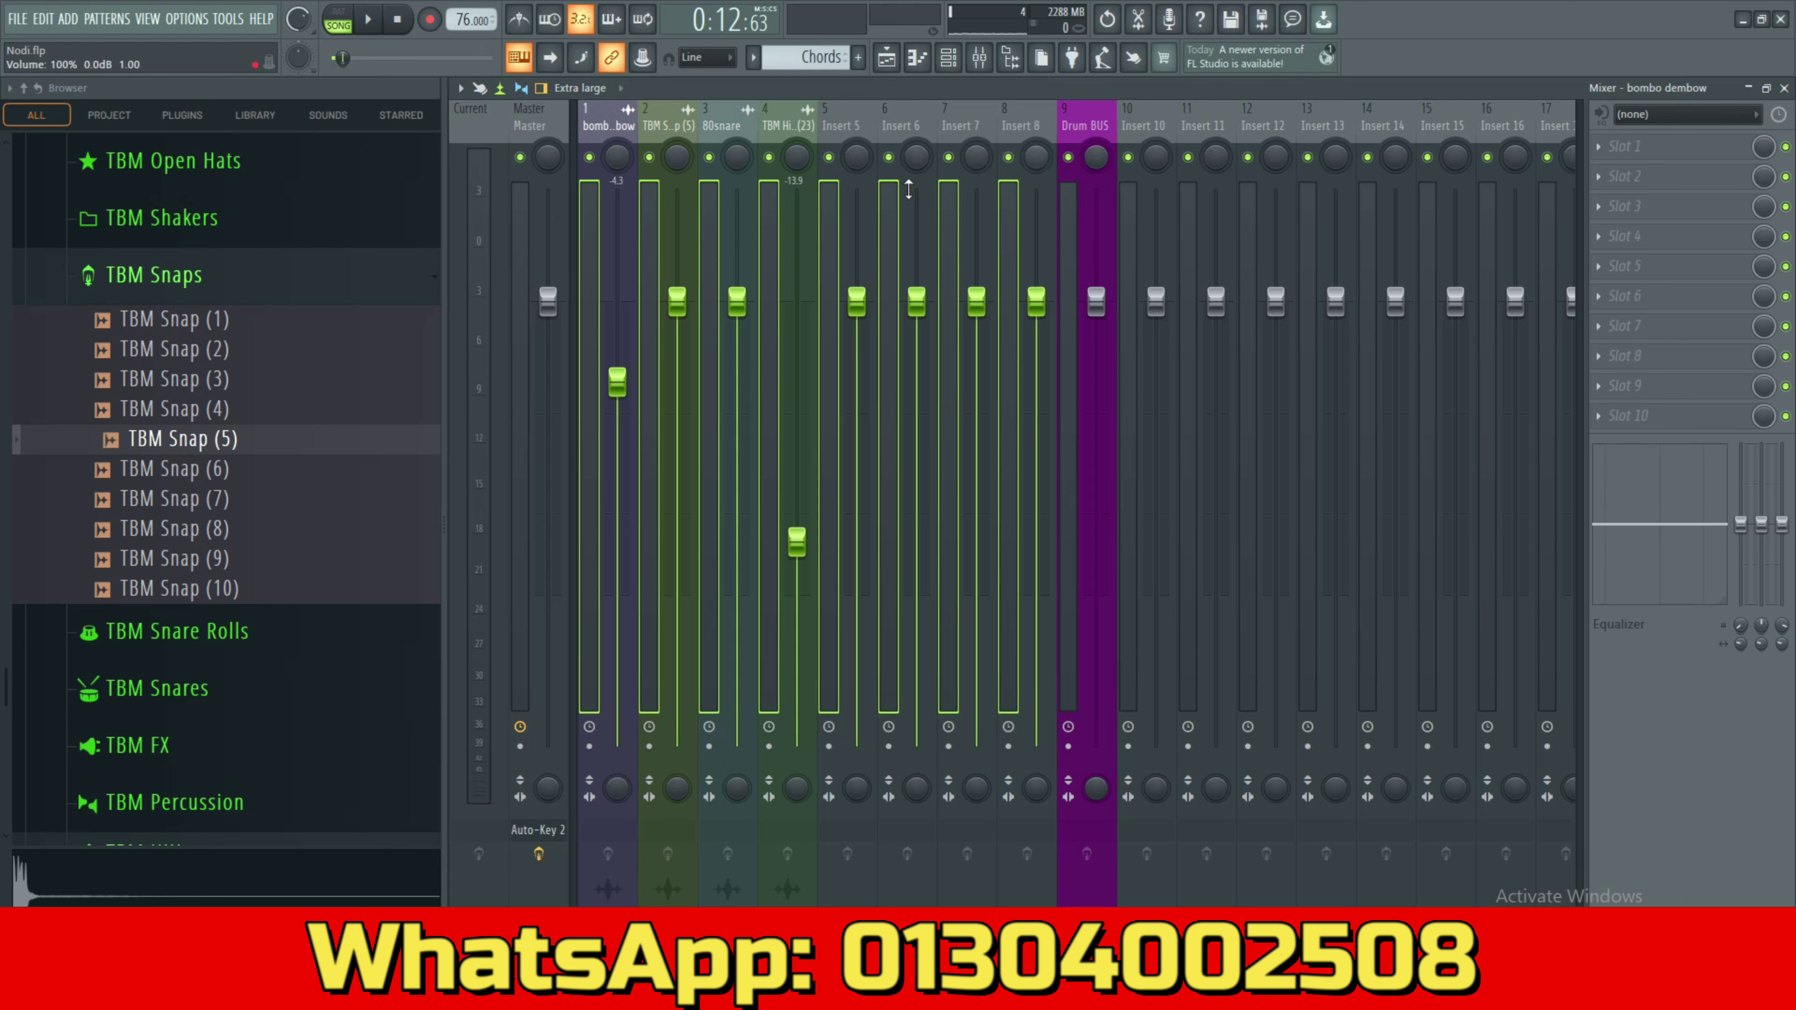
pyautogui.click(1095, 125)
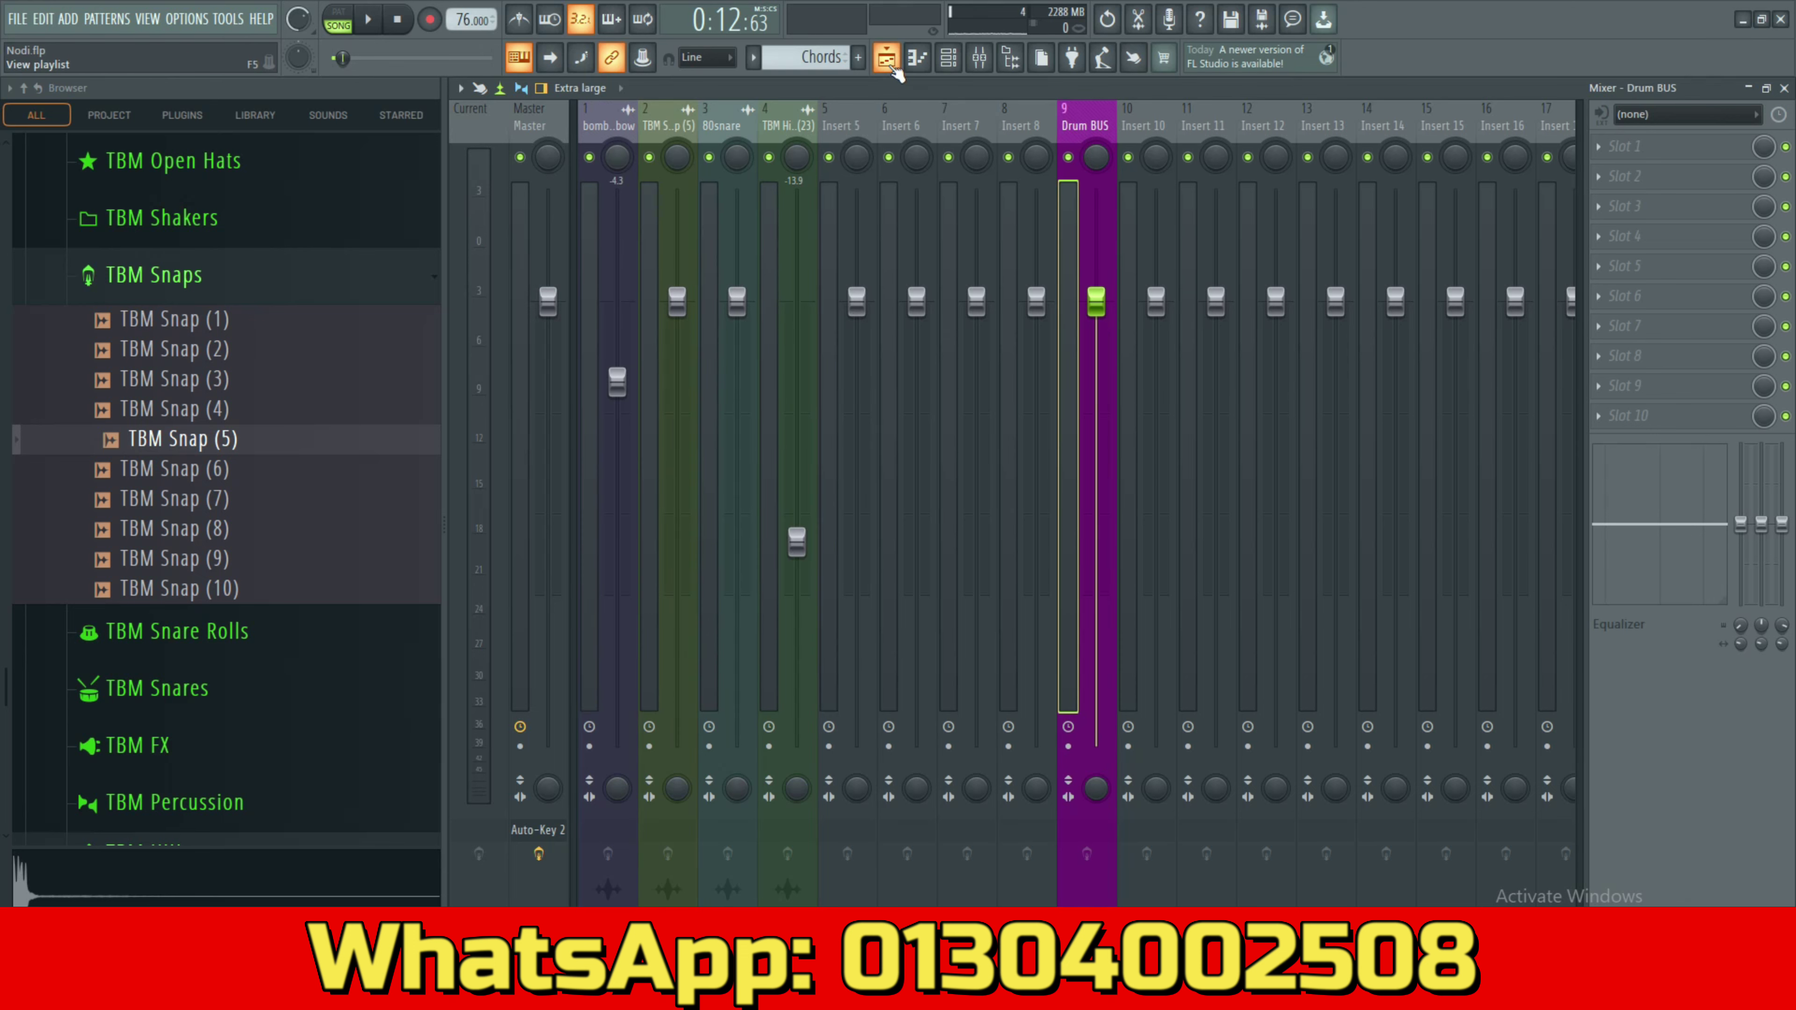
pyautogui.click(886, 58)
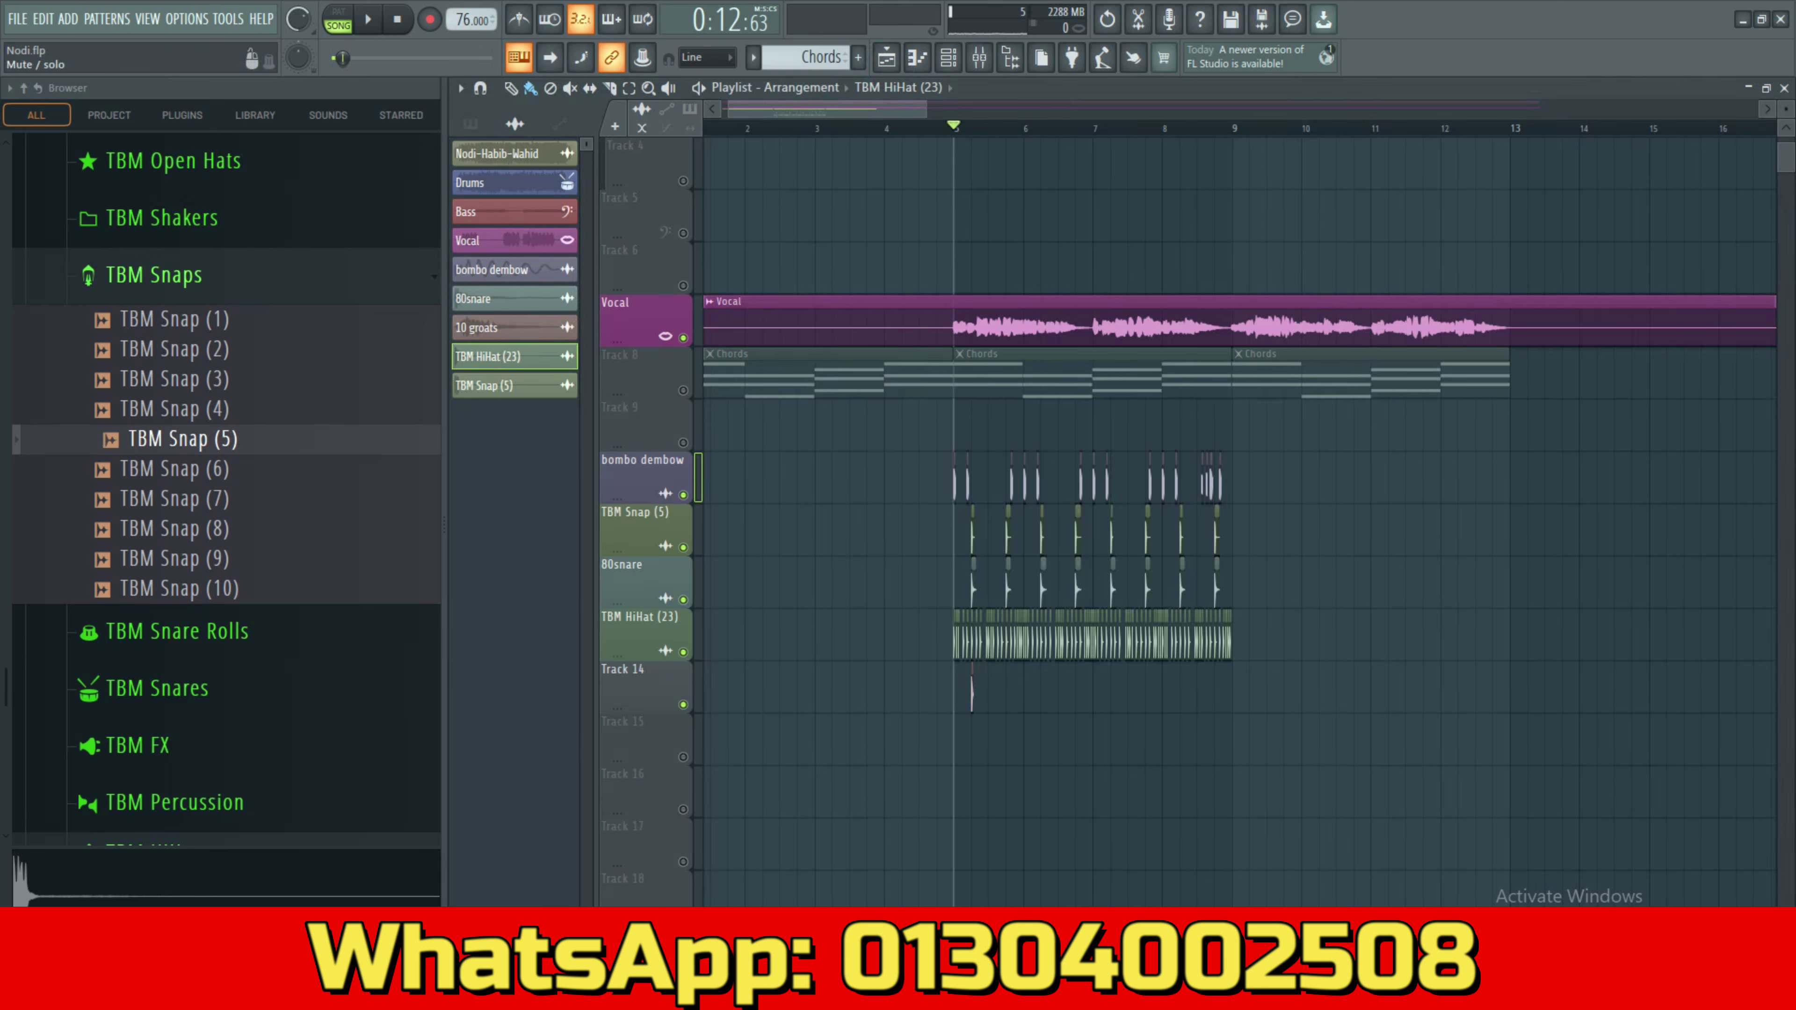
# Switch to YouTube in the browser and play the Habib Wahid Nodi music video from about 0:29.
pyautogui.moveTo(571, 992)
pyautogui.click(573, 908)
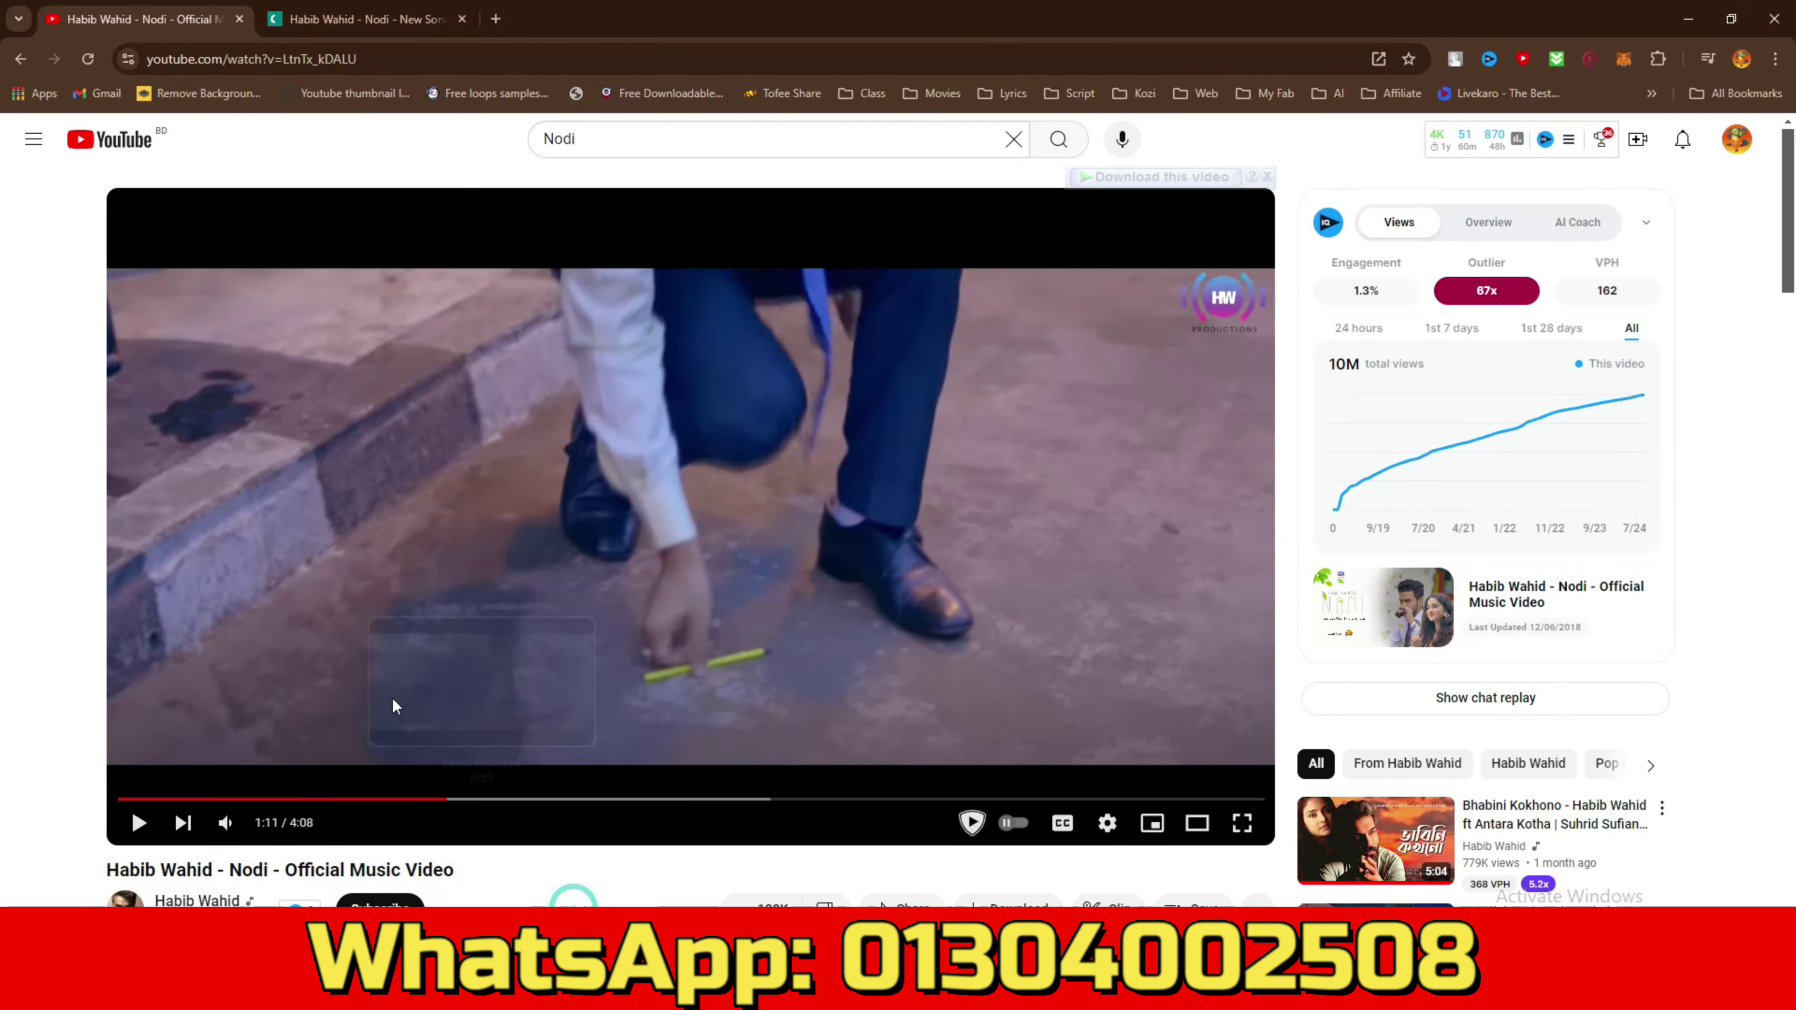
pyautogui.click(248, 798)
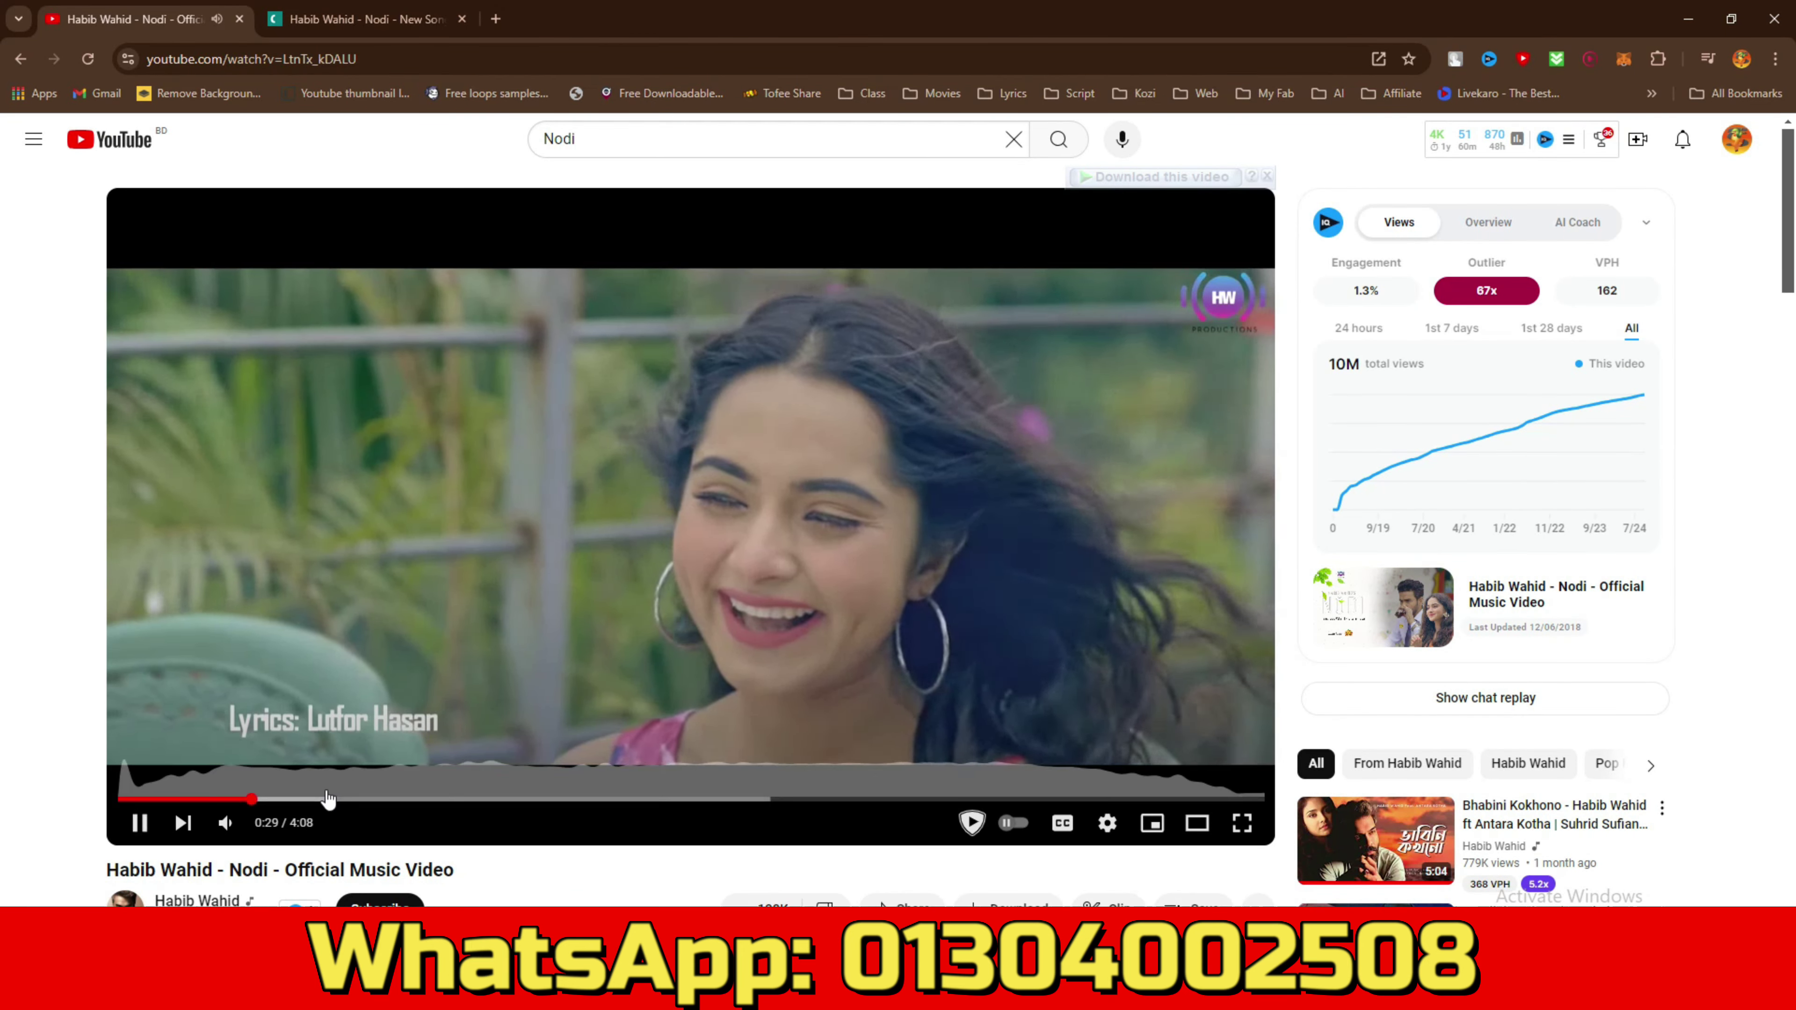
# Play the Nodi music video as a reference up to about 0:58, pause it and switch to FL Studio.
pyautogui.moveTo(244, 828)
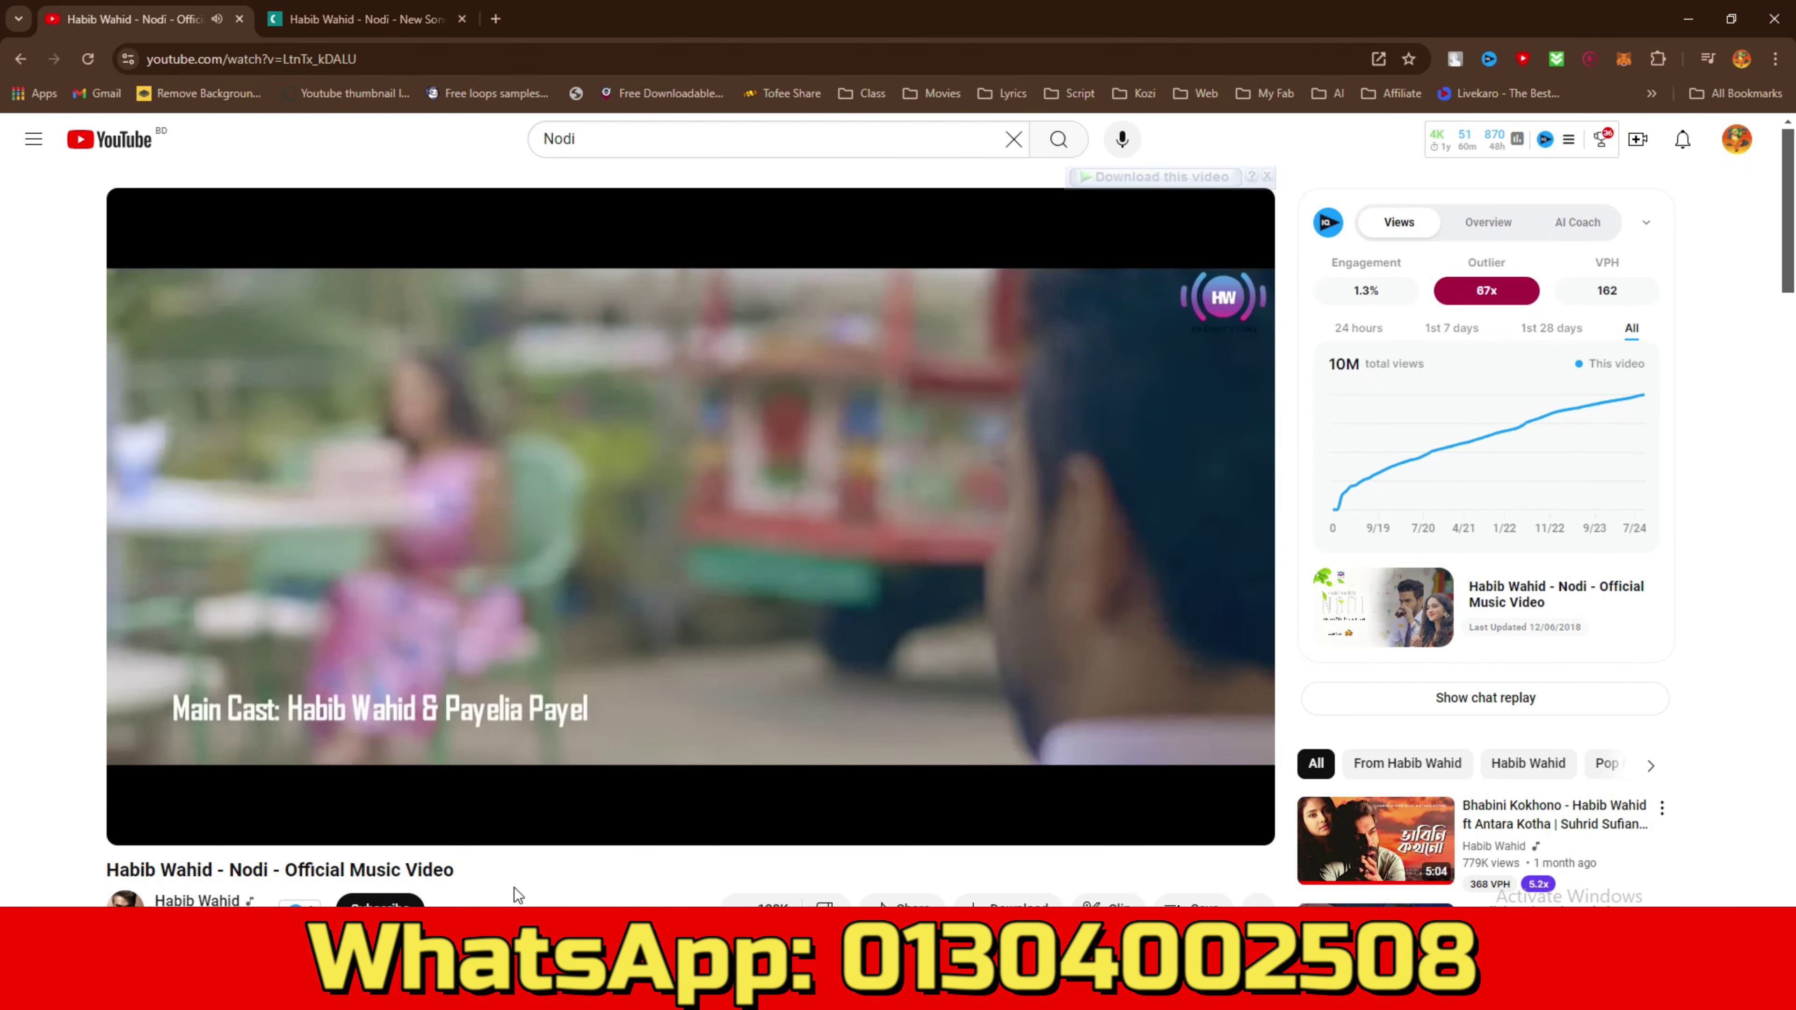
pyautogui.press('Right')
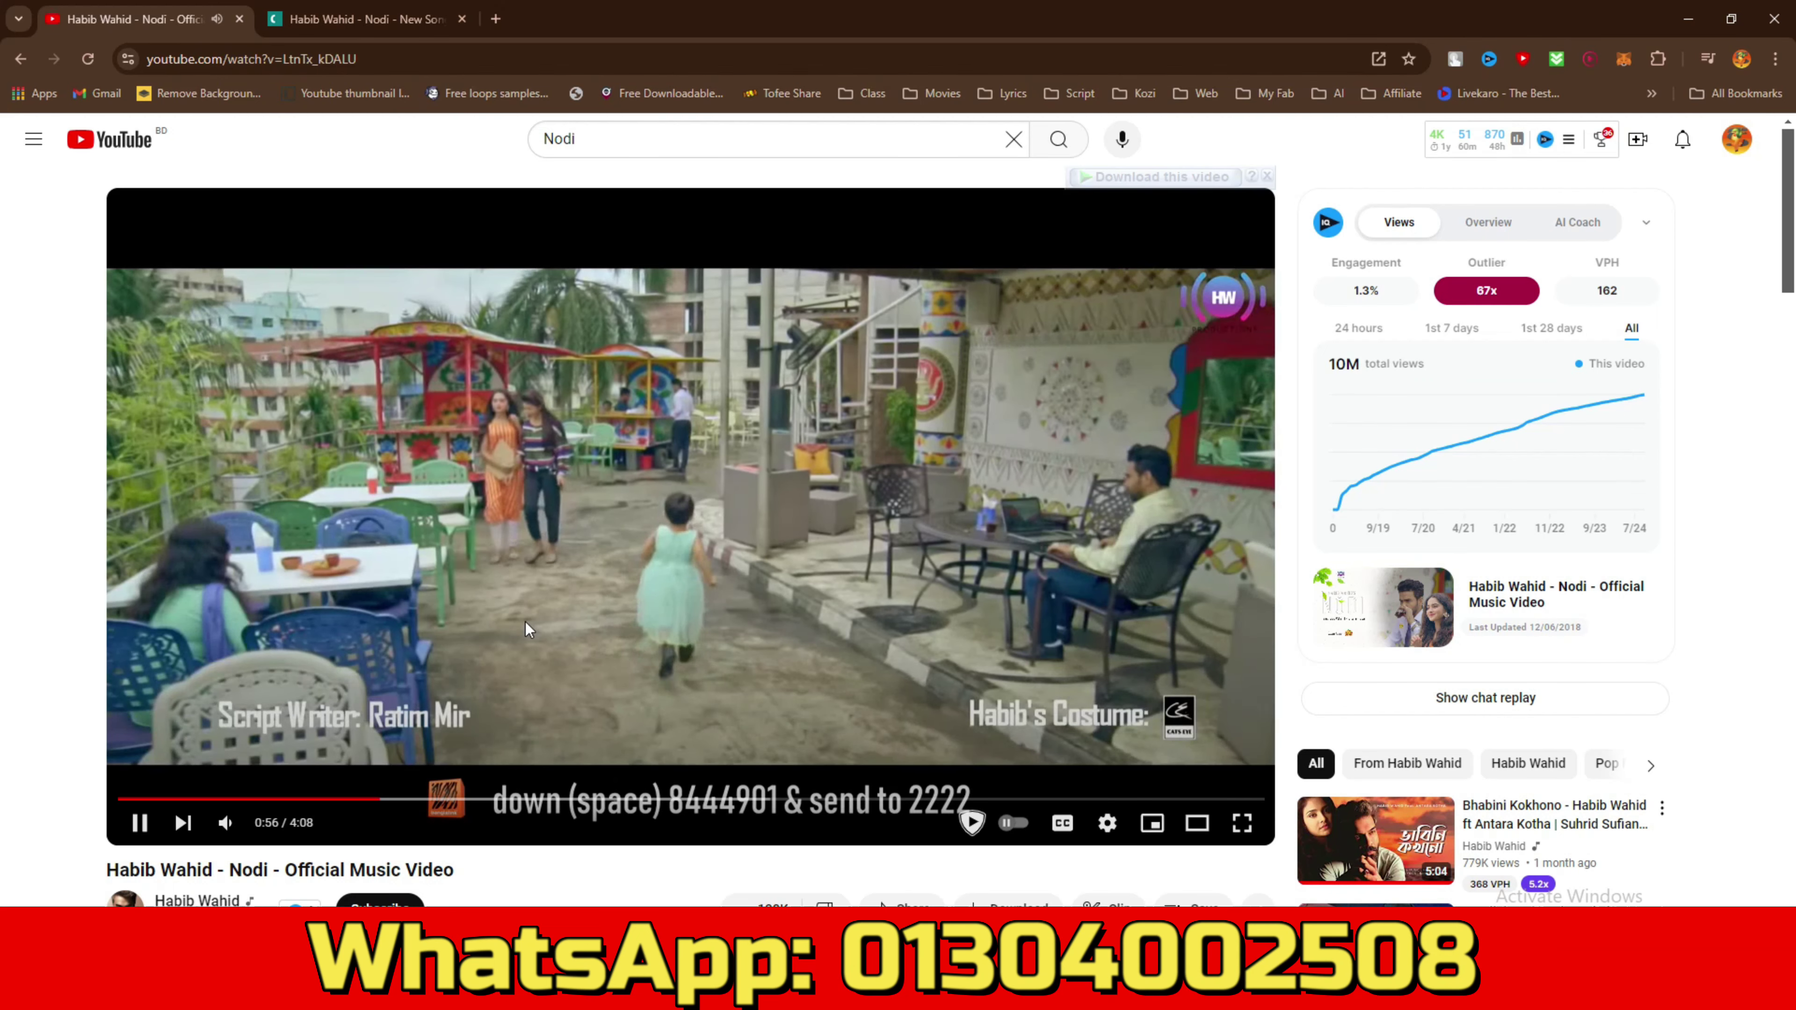
pyautogui.click(525, 622)
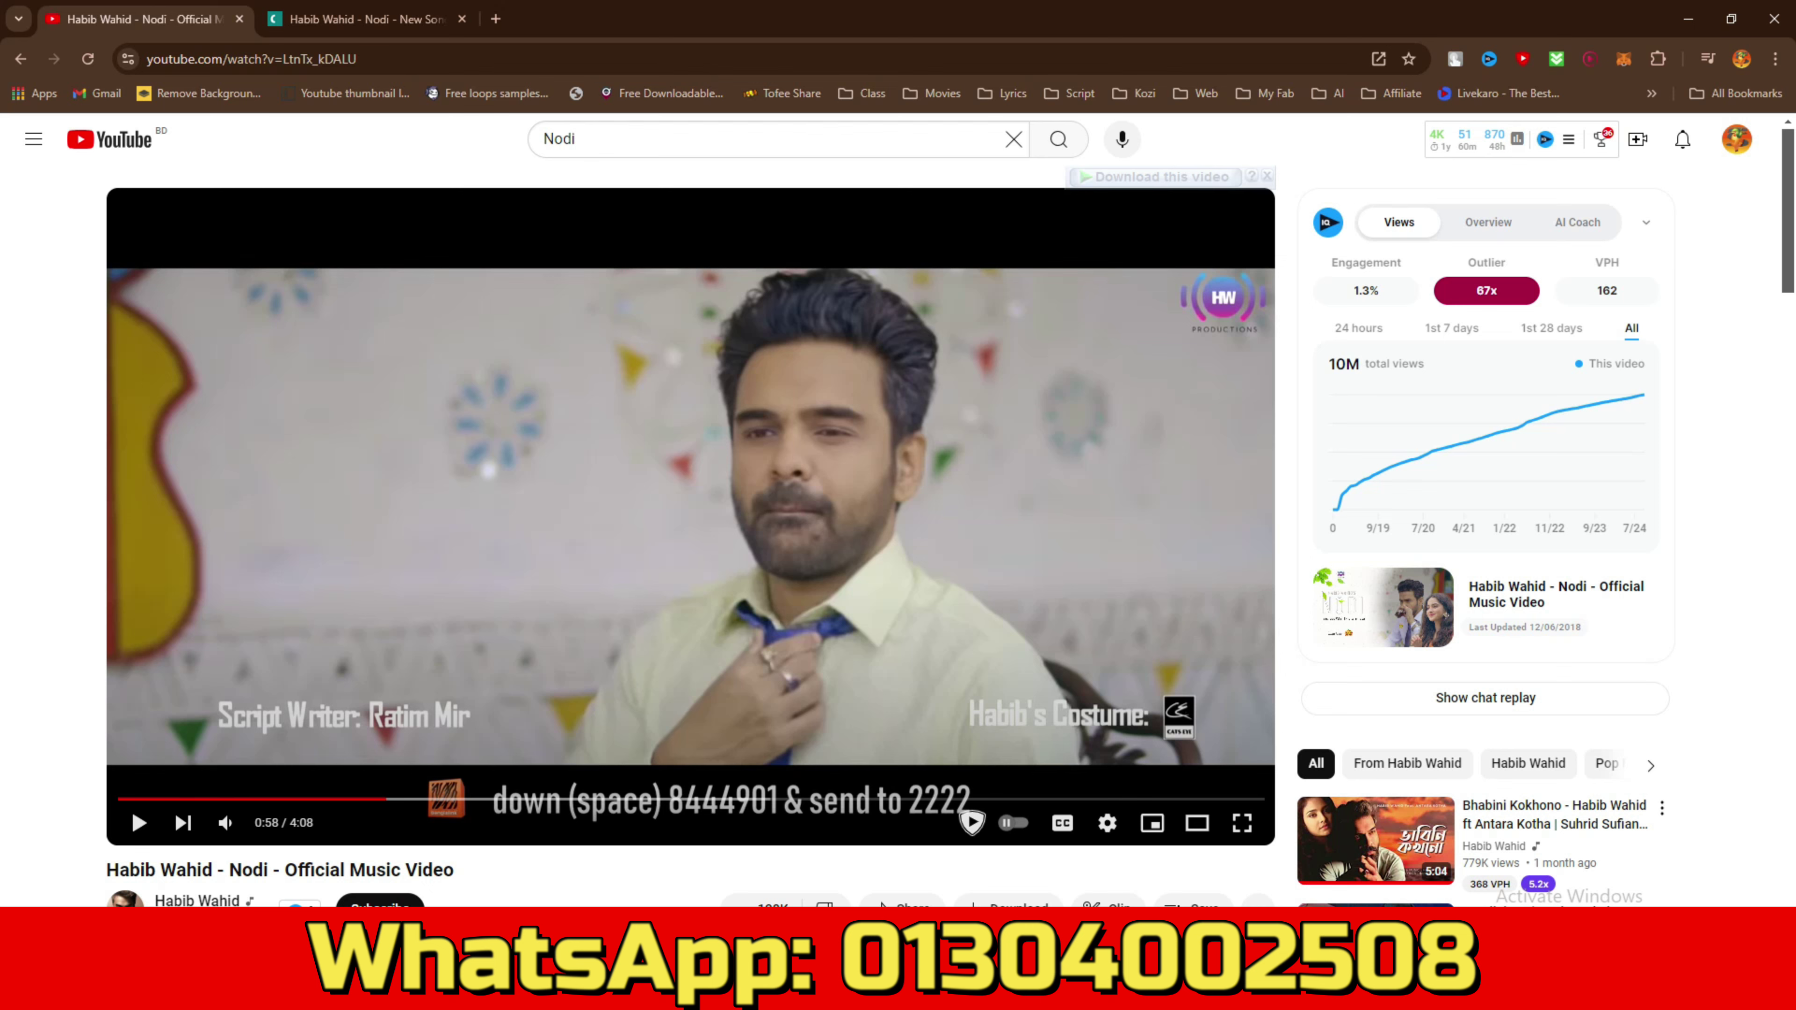
pyautogui.moveTo(799, 992)
pyautogui.click(722, 900)
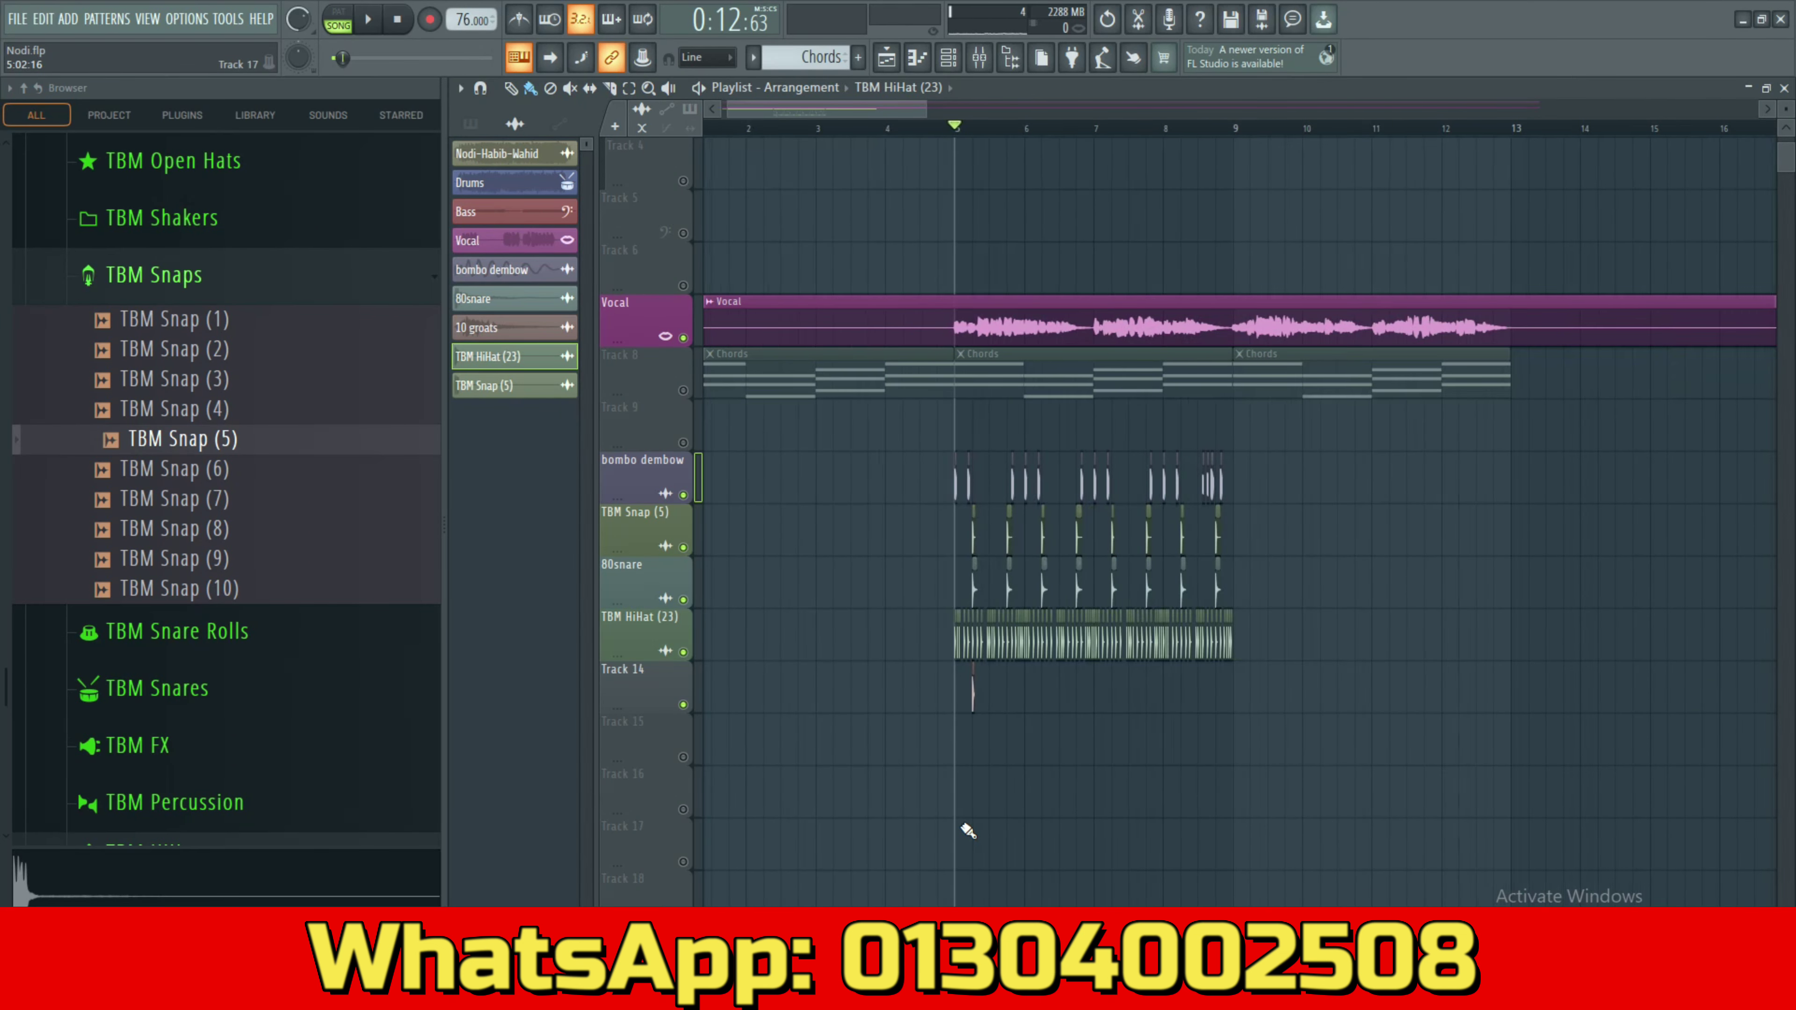
# Play the arrangement from bar 5 to hear the drums, then stop playback.
pyautogui.scroll(-1, 967, 831)
pyautogui.press('space')
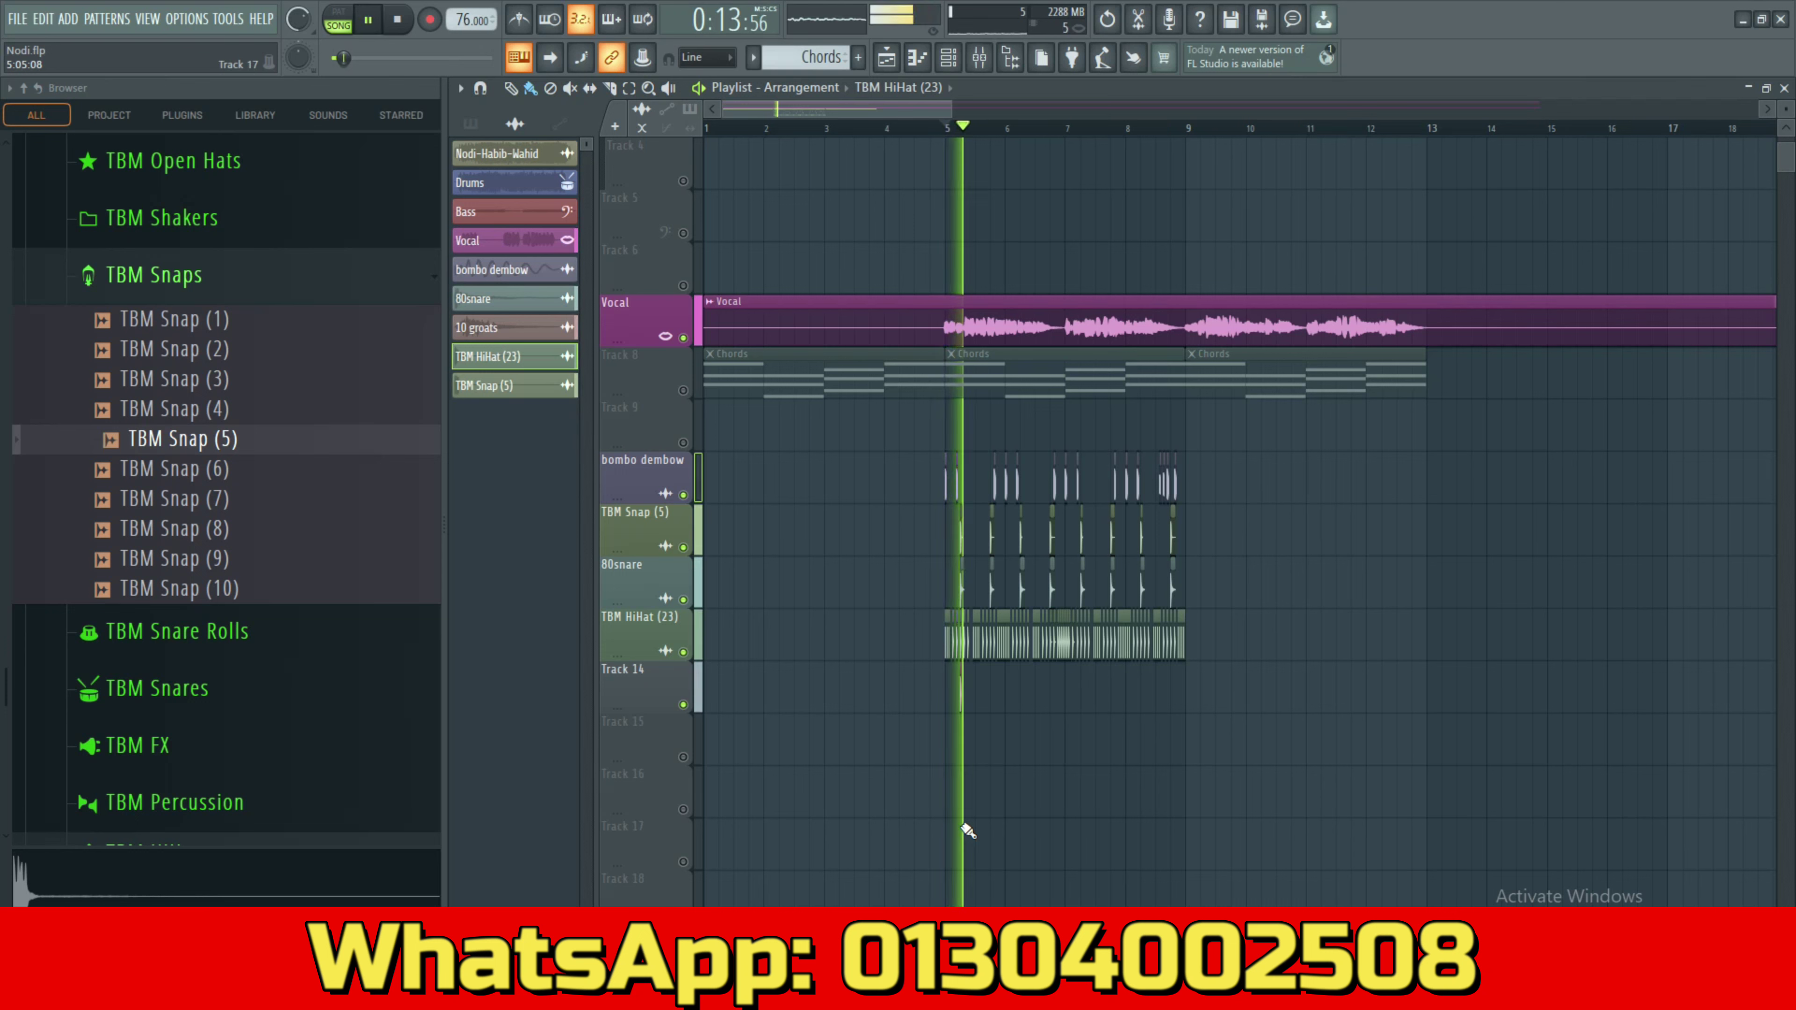
pyautogui.press('space')
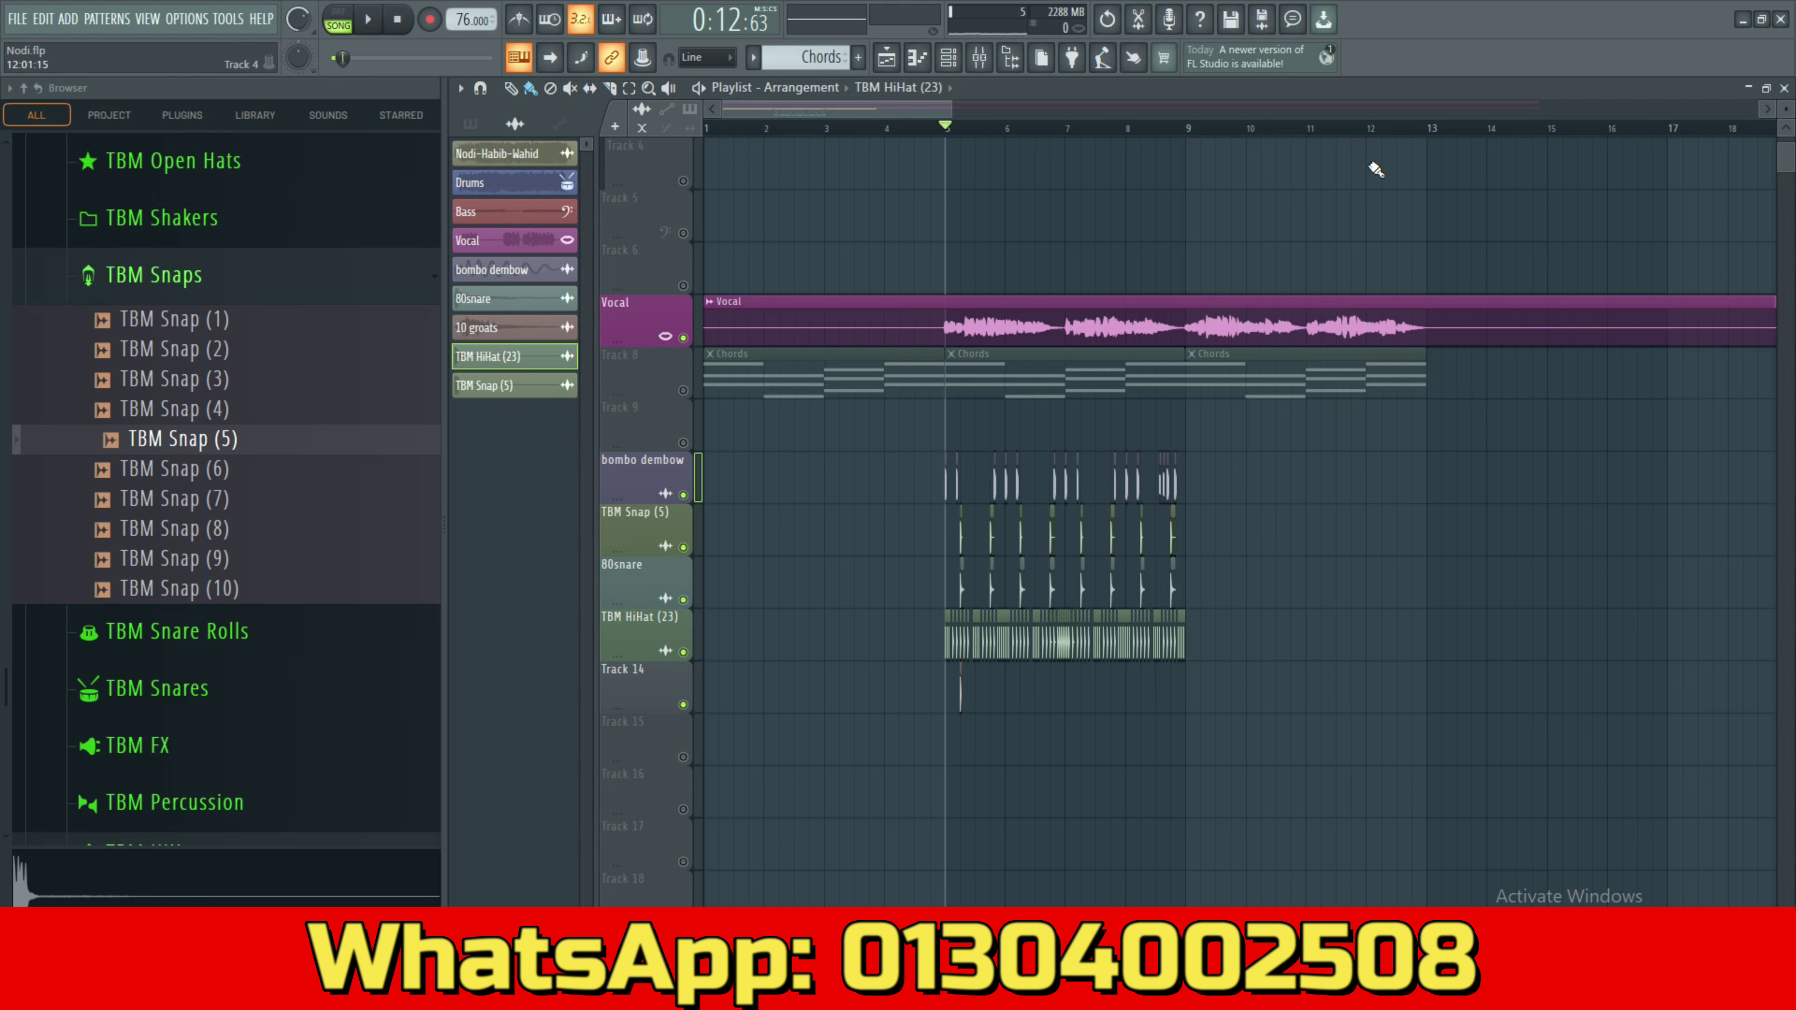
# Select all the drum clips that start at bar 5 and move them to start at bar 13.
pyautogui.click(1420, 136)
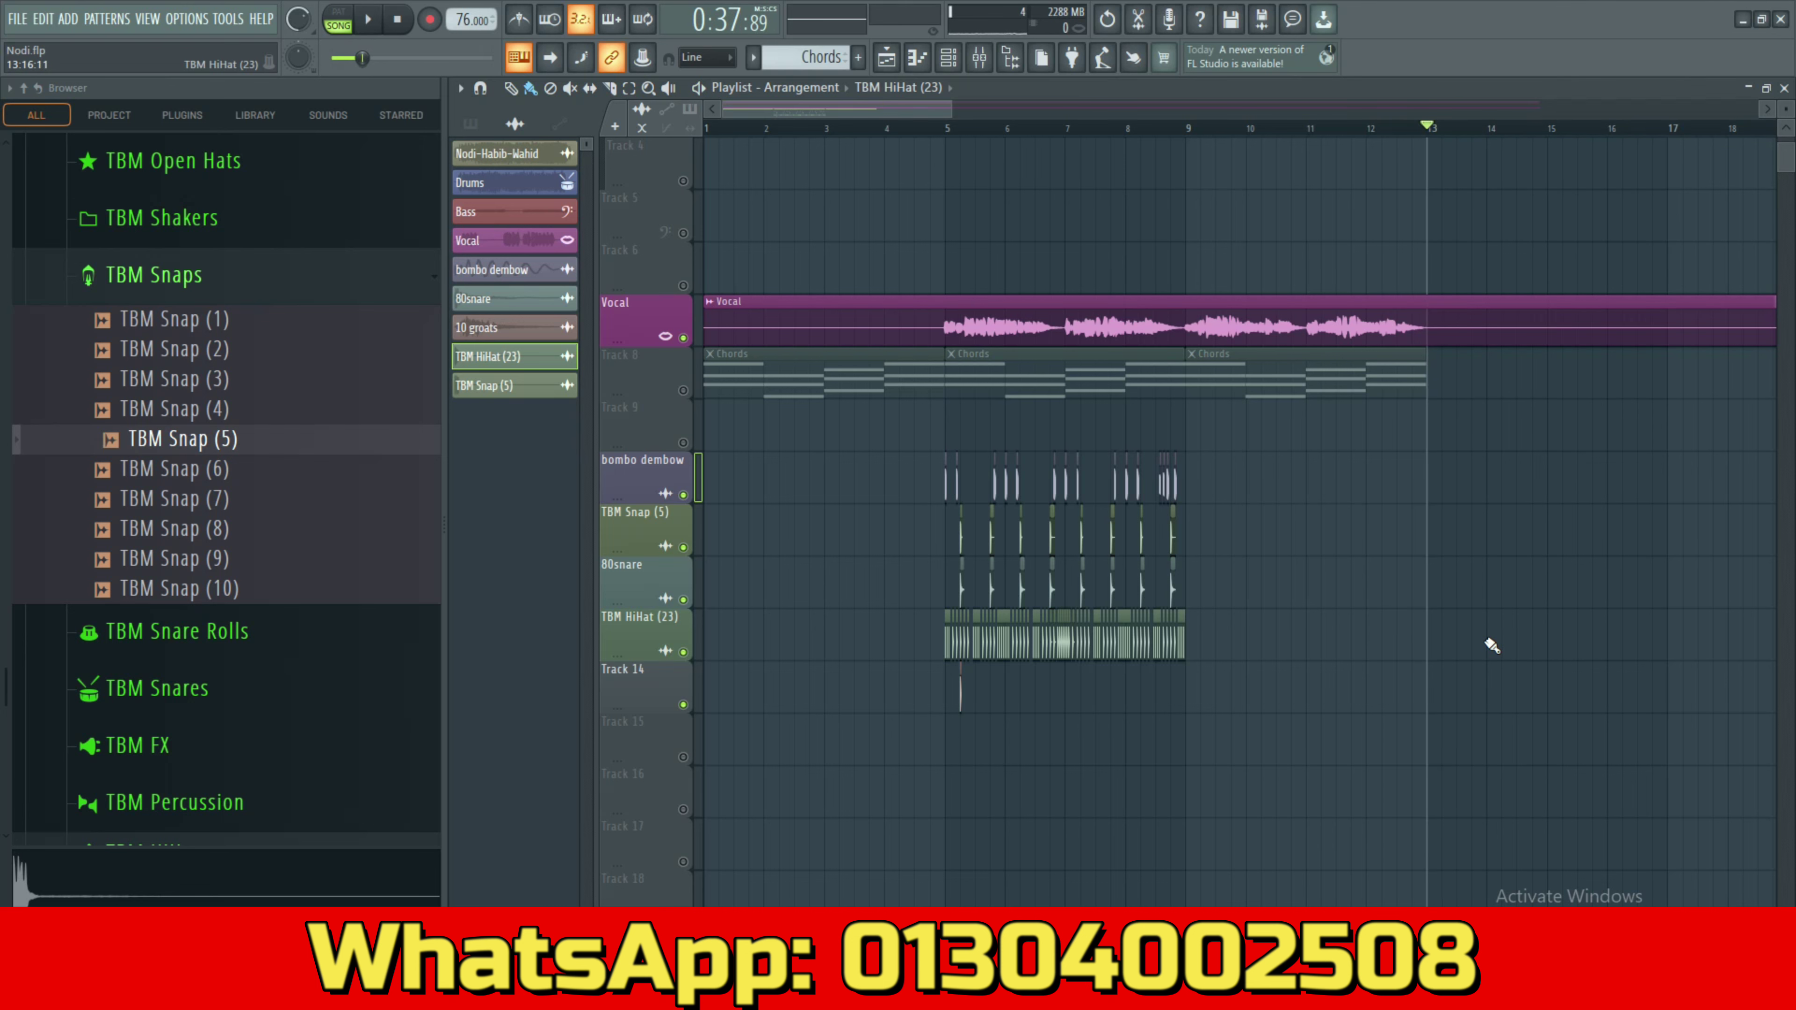
pyautogui.moveTo(1420, 817); pyautogui.dragTo(858, 454)
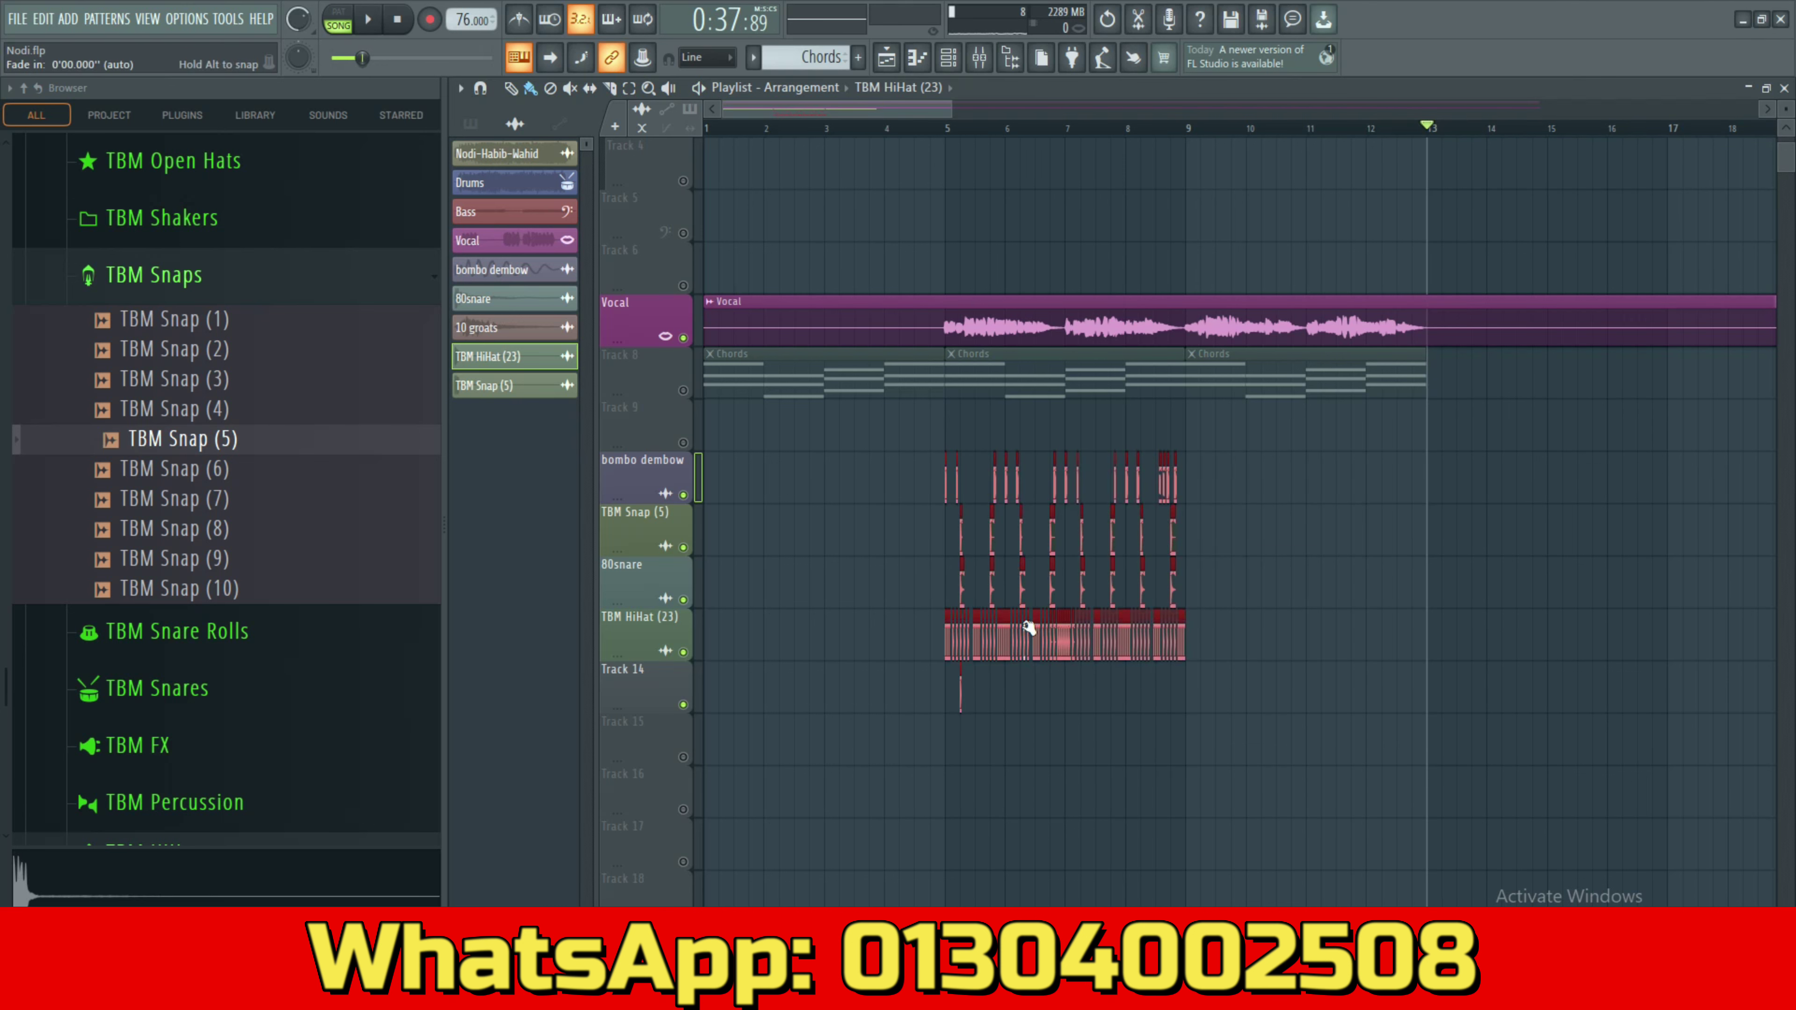
pyautogui.scroll(5, 1011, 630)
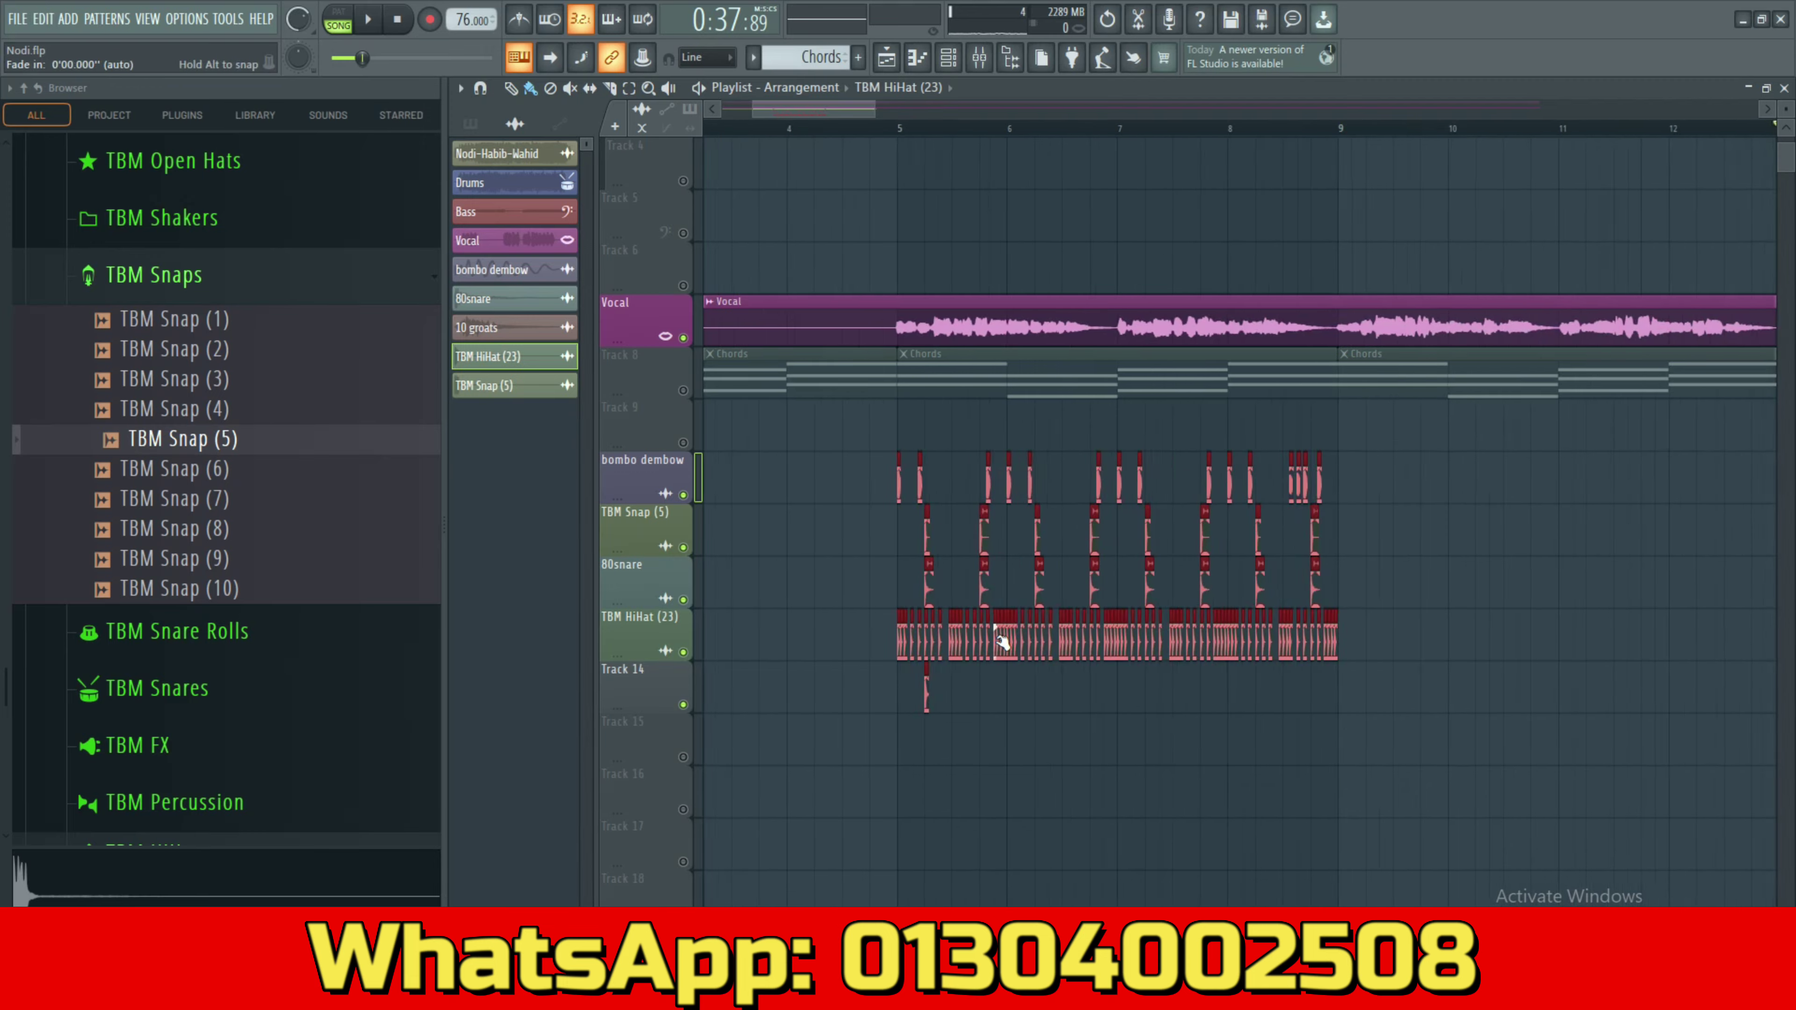
pyautogui.moveTo(980, 486); pyautogui.dragTo(1380, 480)
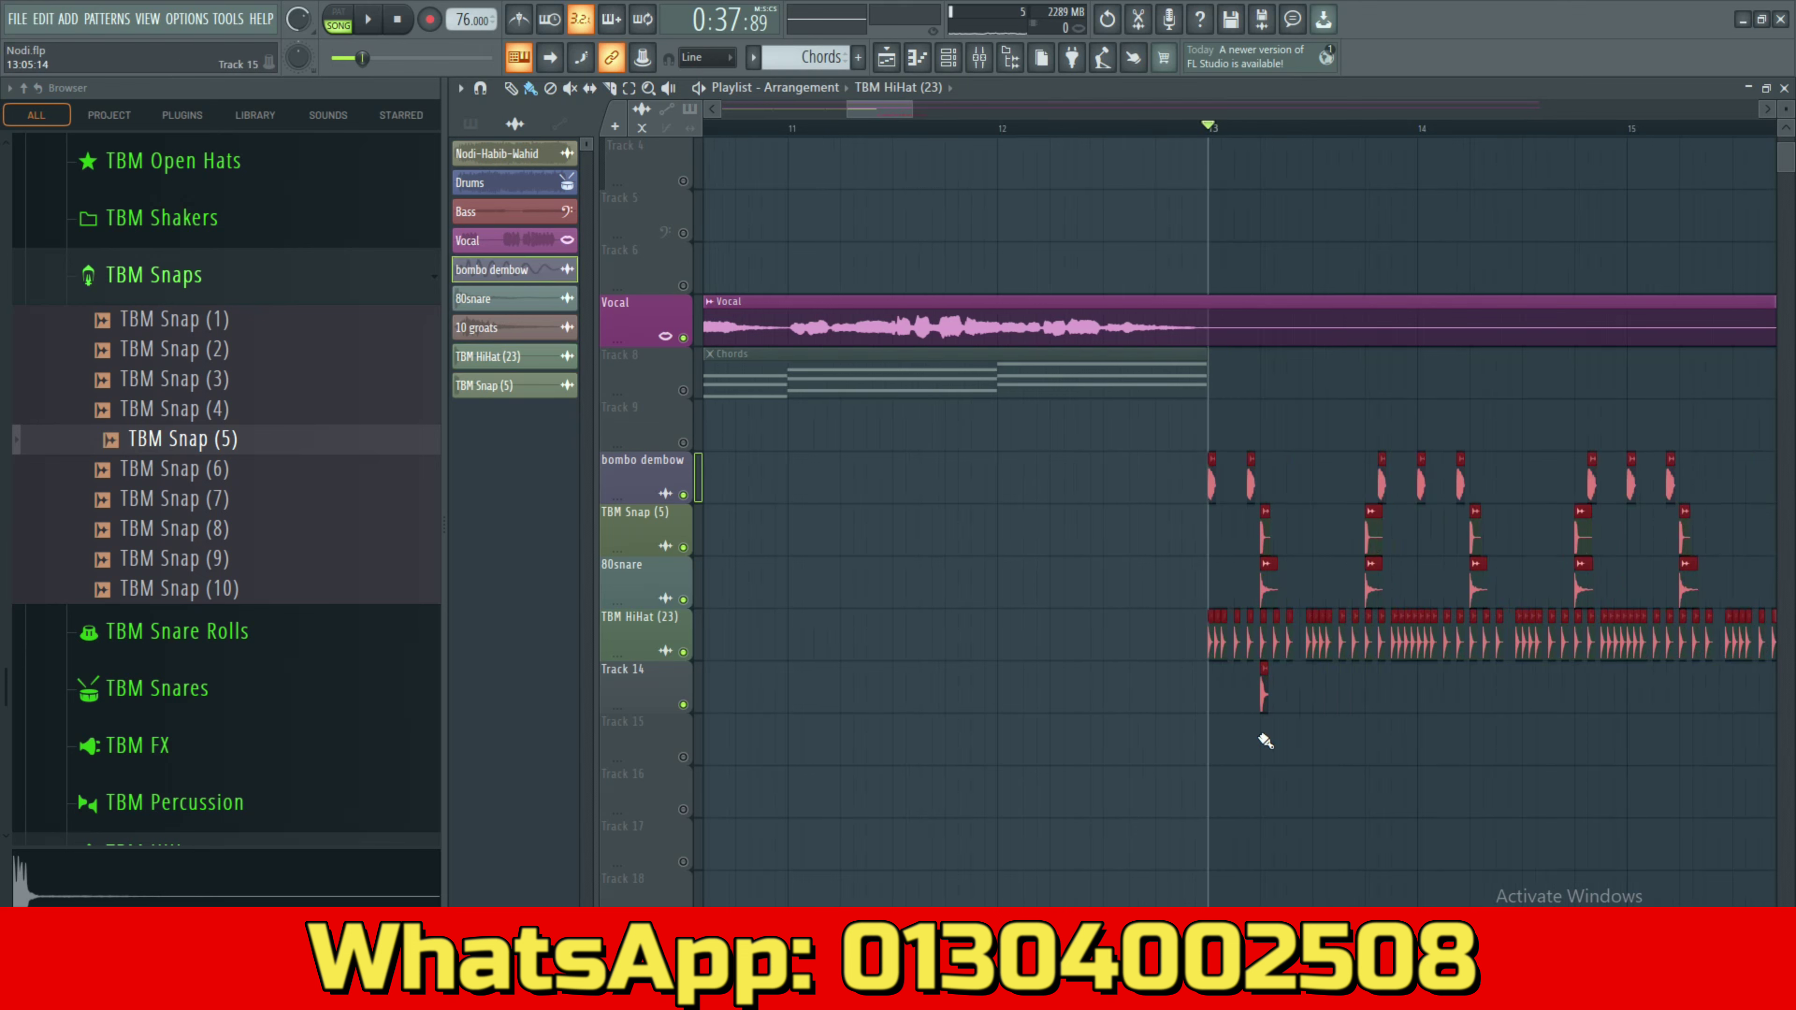
pyautogui.click(1254, 850)
# Play the moved drums, set the playhead just before bar 13 and stop playback.
pyautogui.press('space')
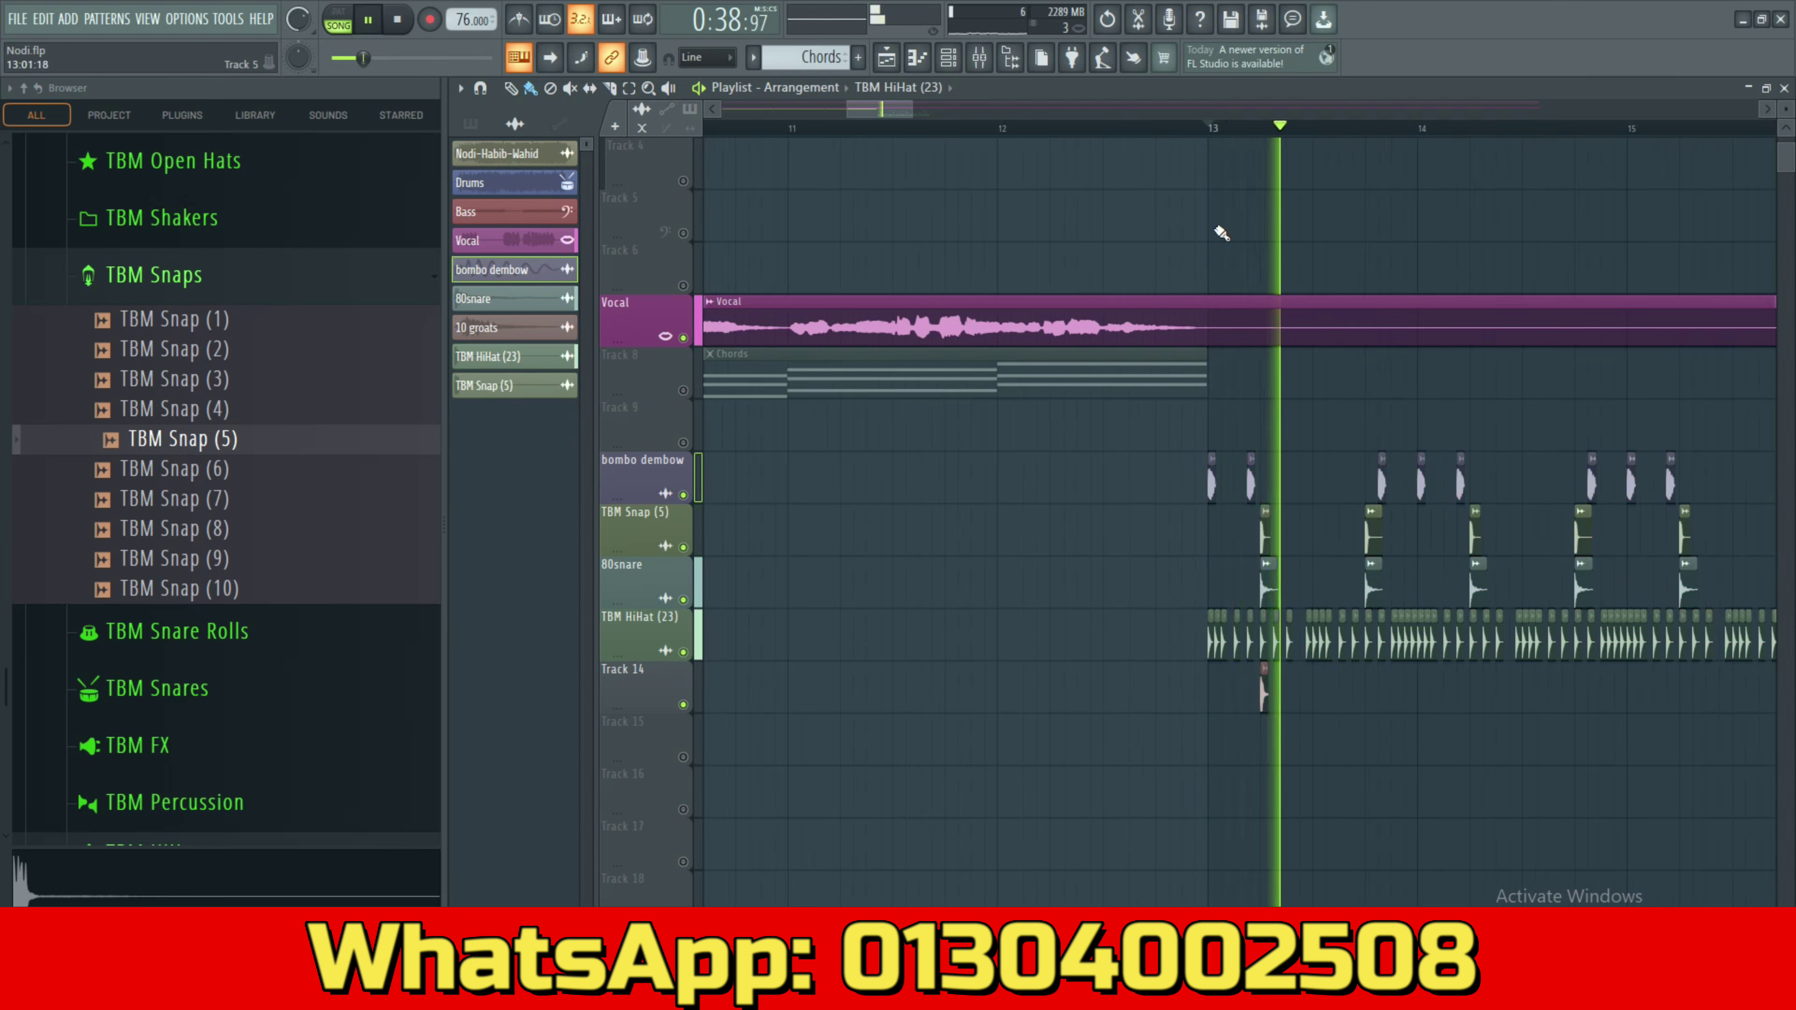
pyautogui.click(1165, 129)
pyautogui.press('space')
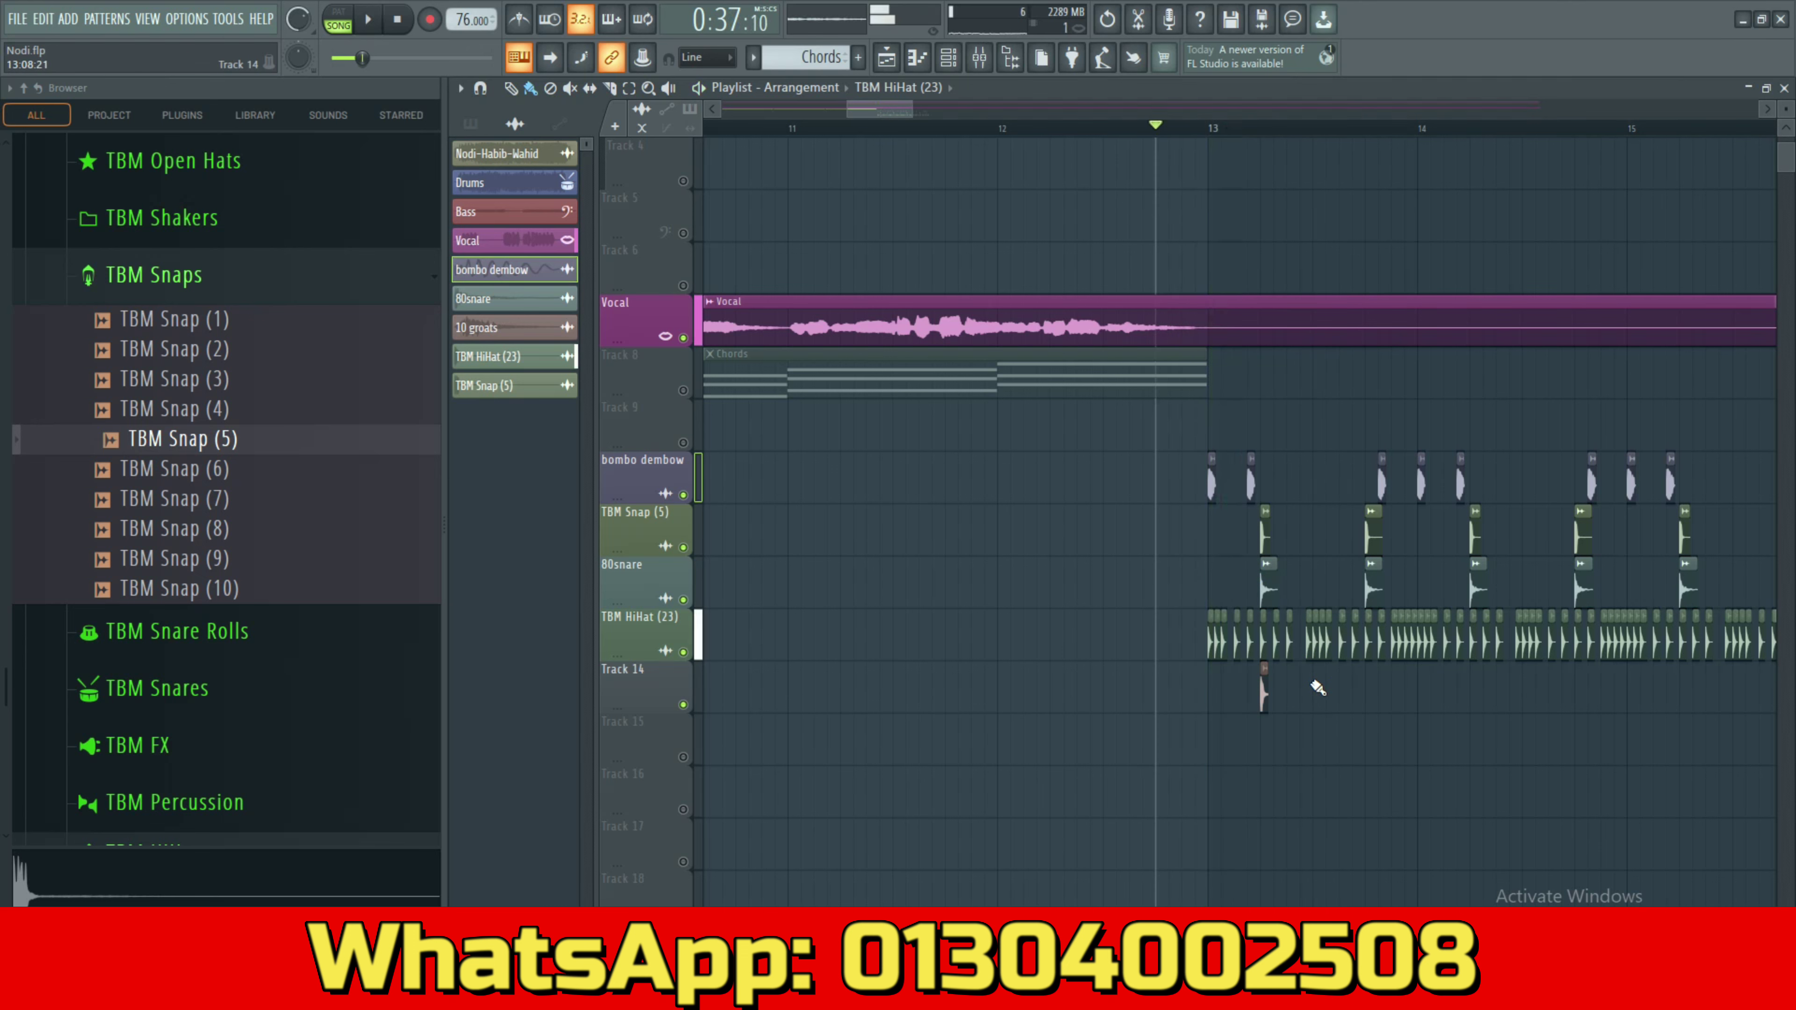
# Delete the TBM HiHat (23) clips in bar 13 and play the section back.
pyautogui.scroll(2, 1315, 687)
pyautogui.moveTo(1061, 638)
pyautogui.mouseDown()
pyautogui.moveTo(1377, 639)
pyautogui.moveTo(1442, 657)
pyautogui.mouseUp()
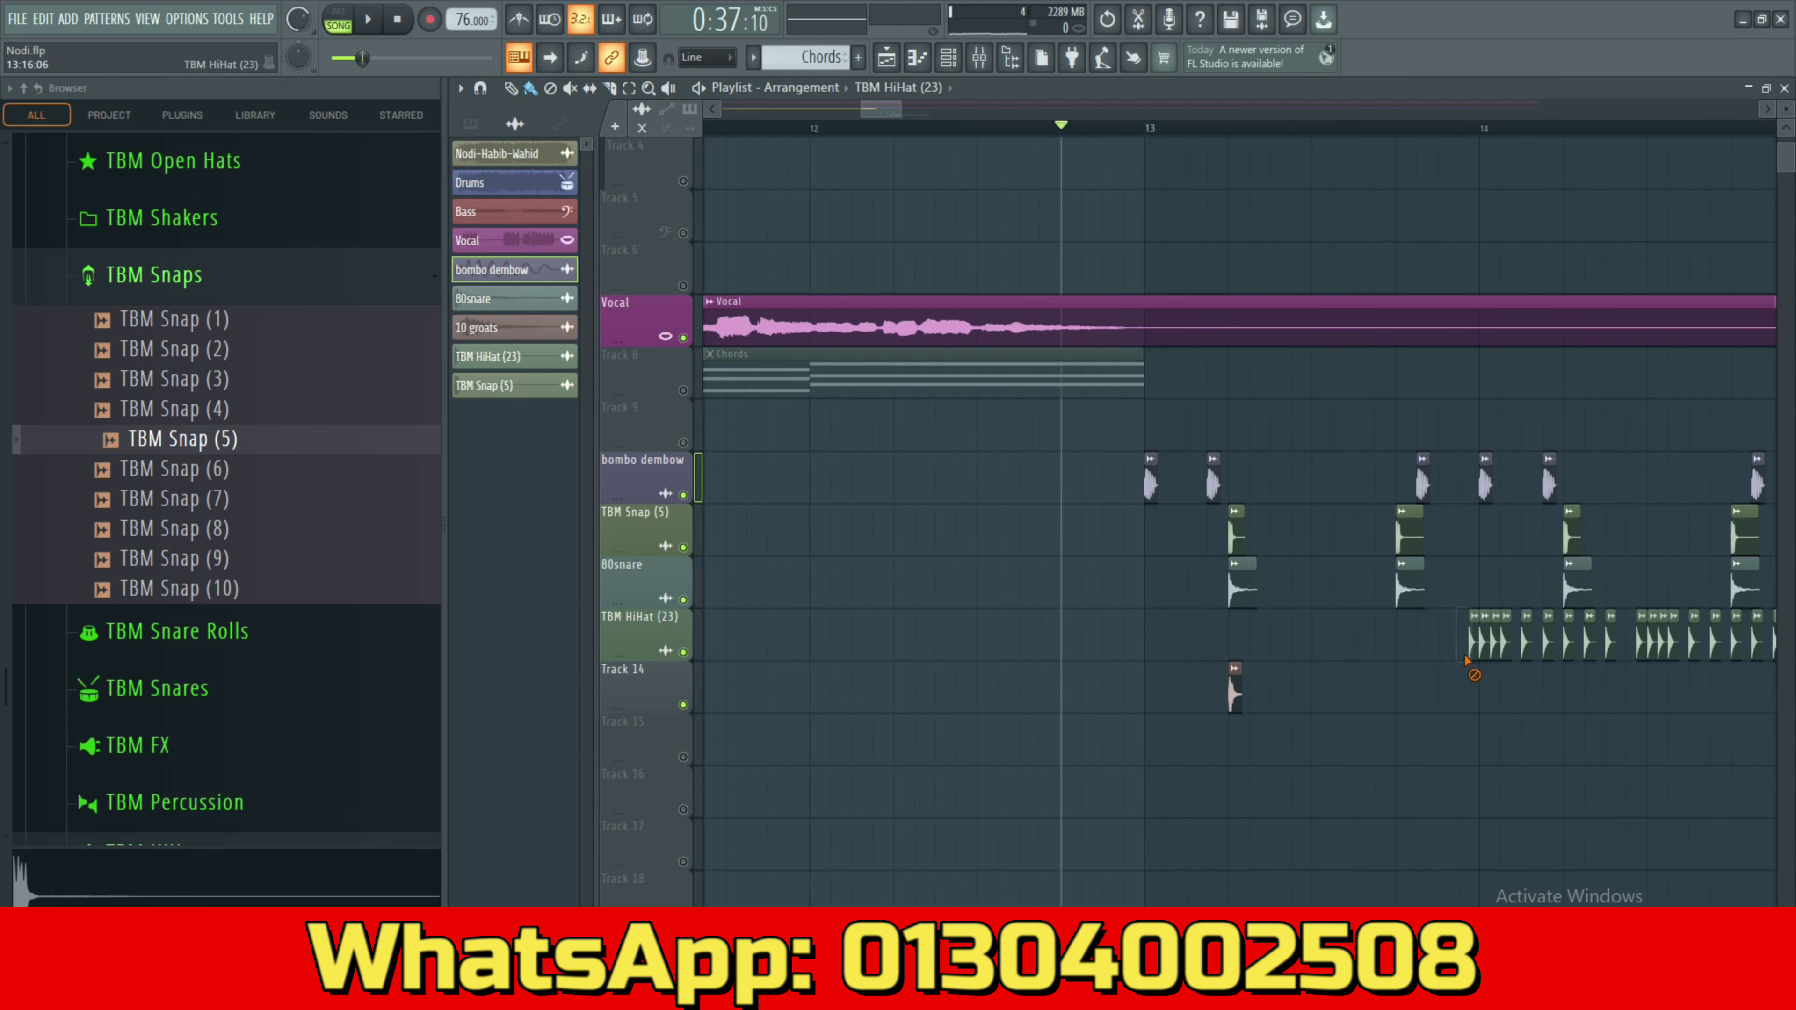
pyautogui.press('space')
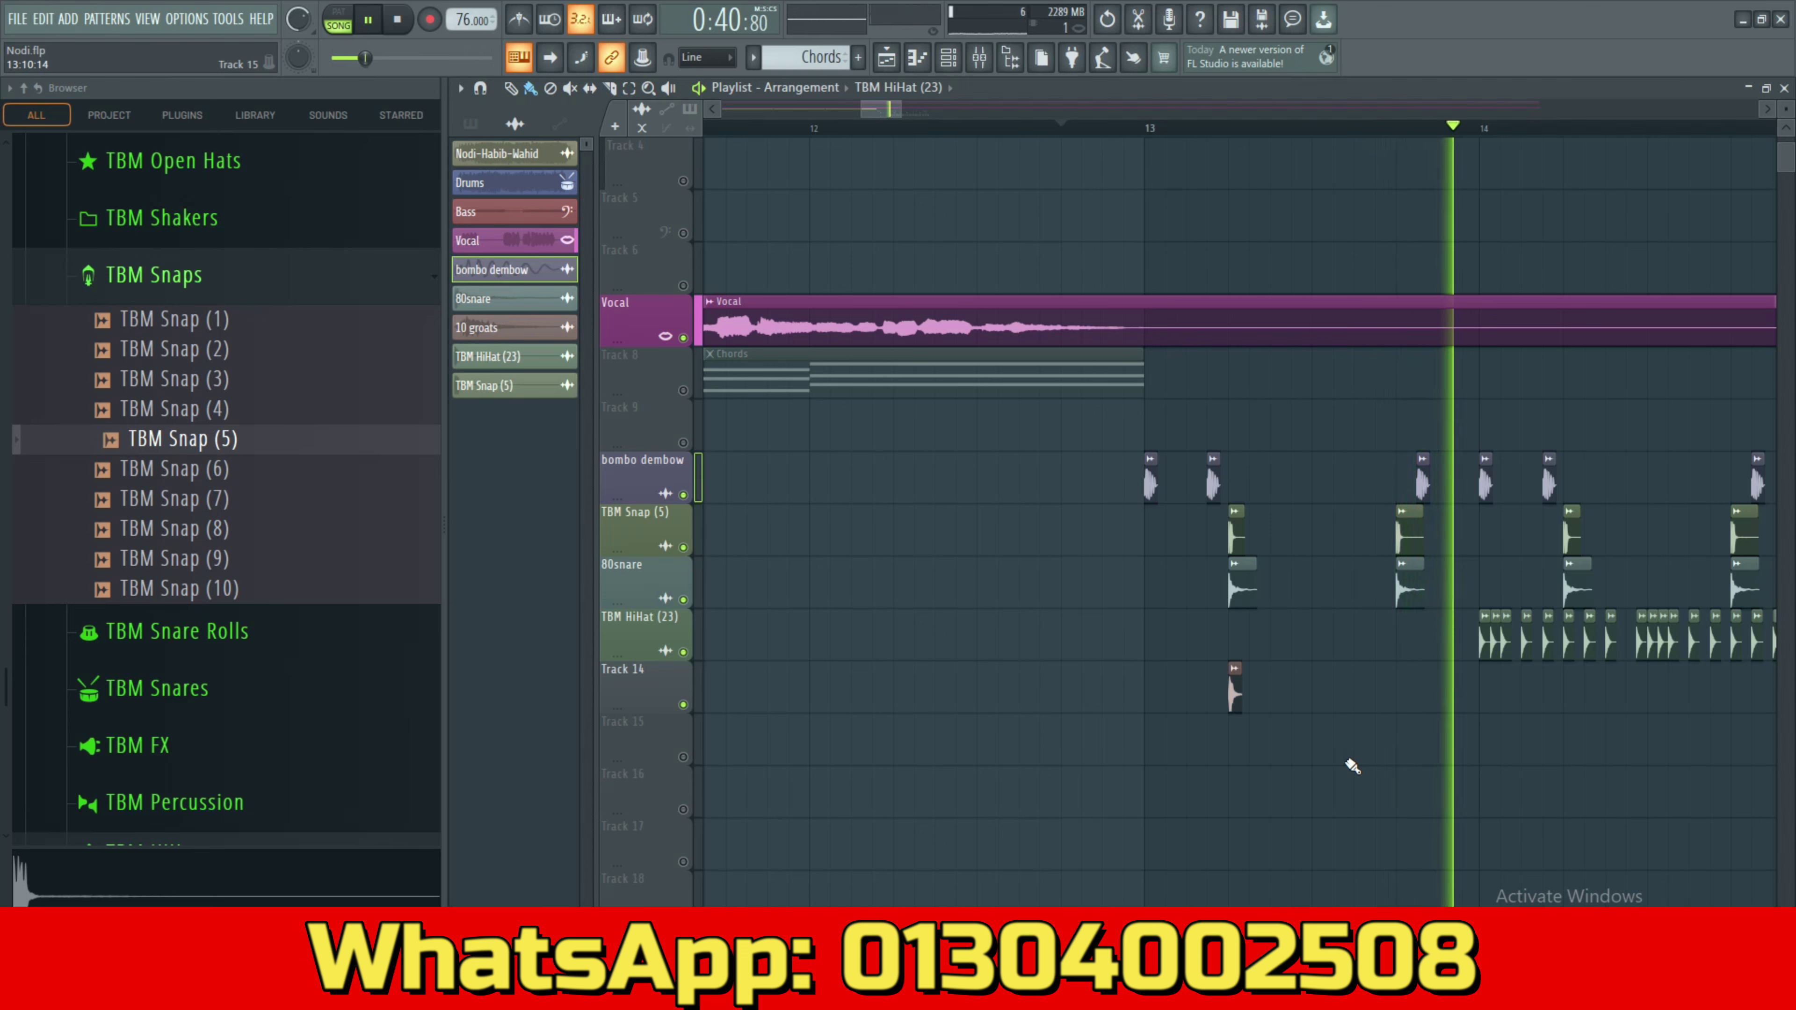
pyautogui.press('space')
# Delete the single clip on Track 14 and save the project during playback.
pyautogui.rightClick(1235, 694)
pyautogui.press('space')
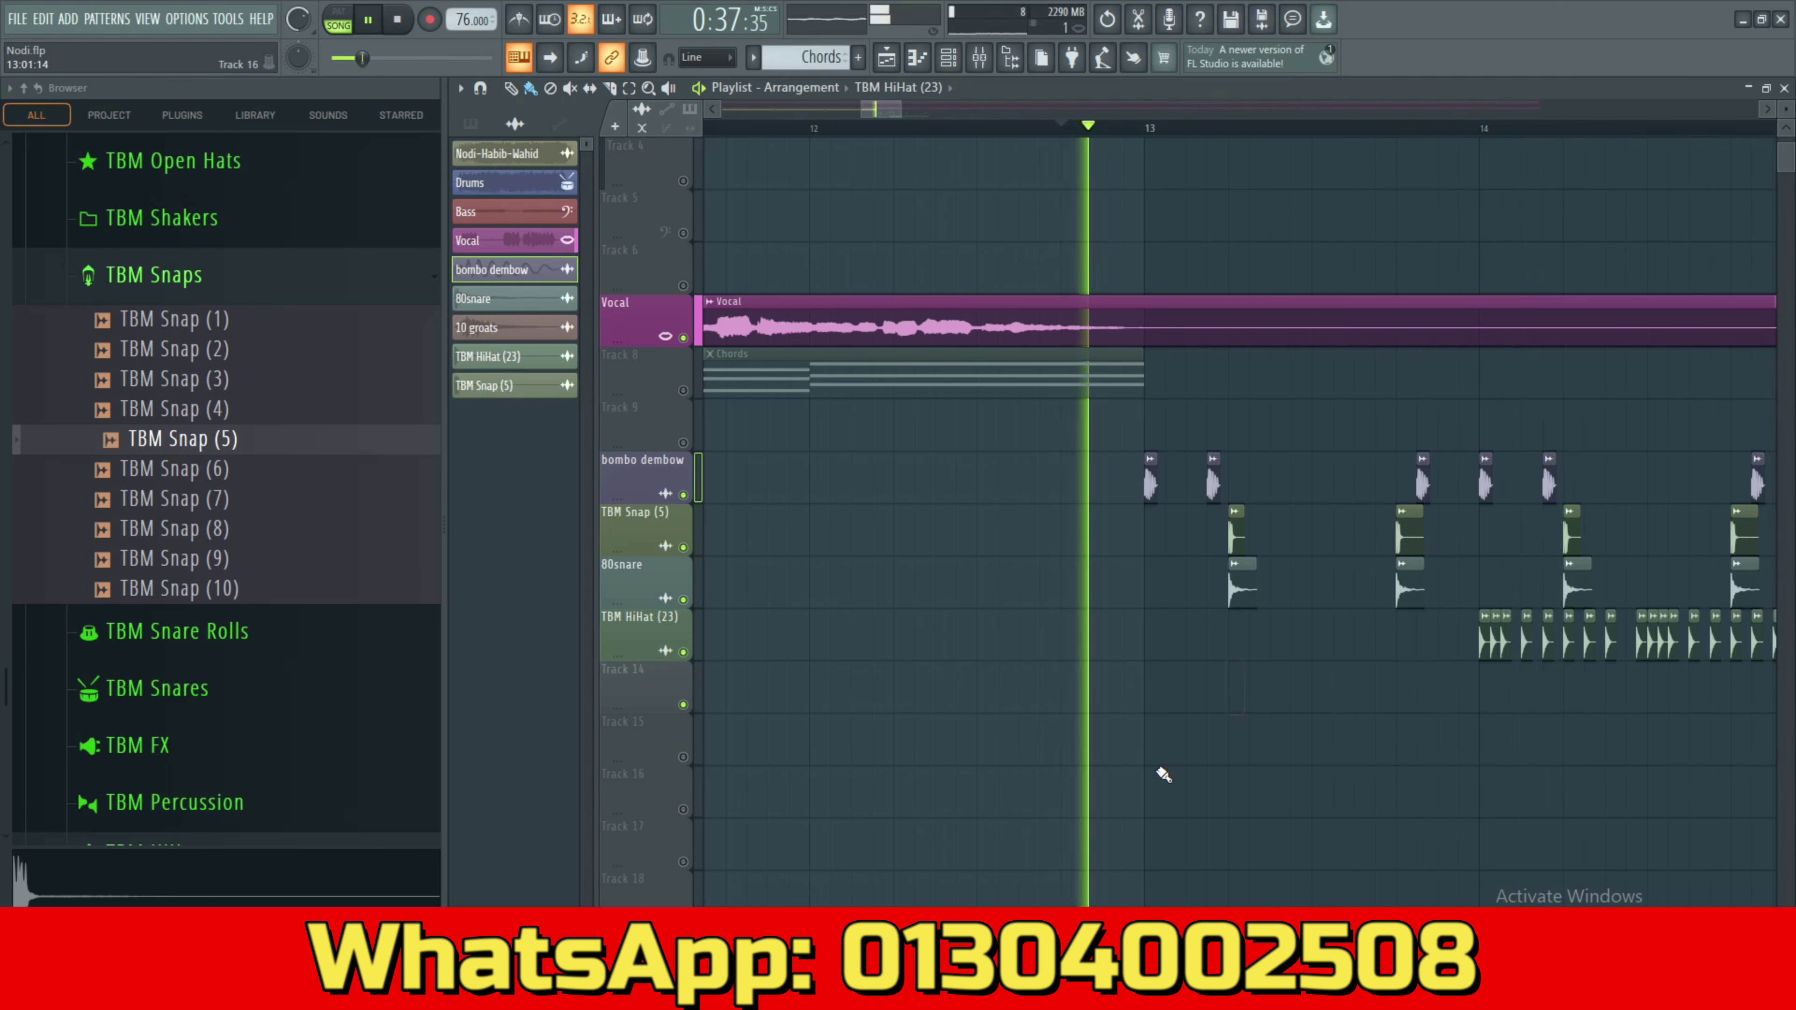
pyautogui.scroll(-2, 1164, 776)
pyautogui.hotkey('ctrl', 's')
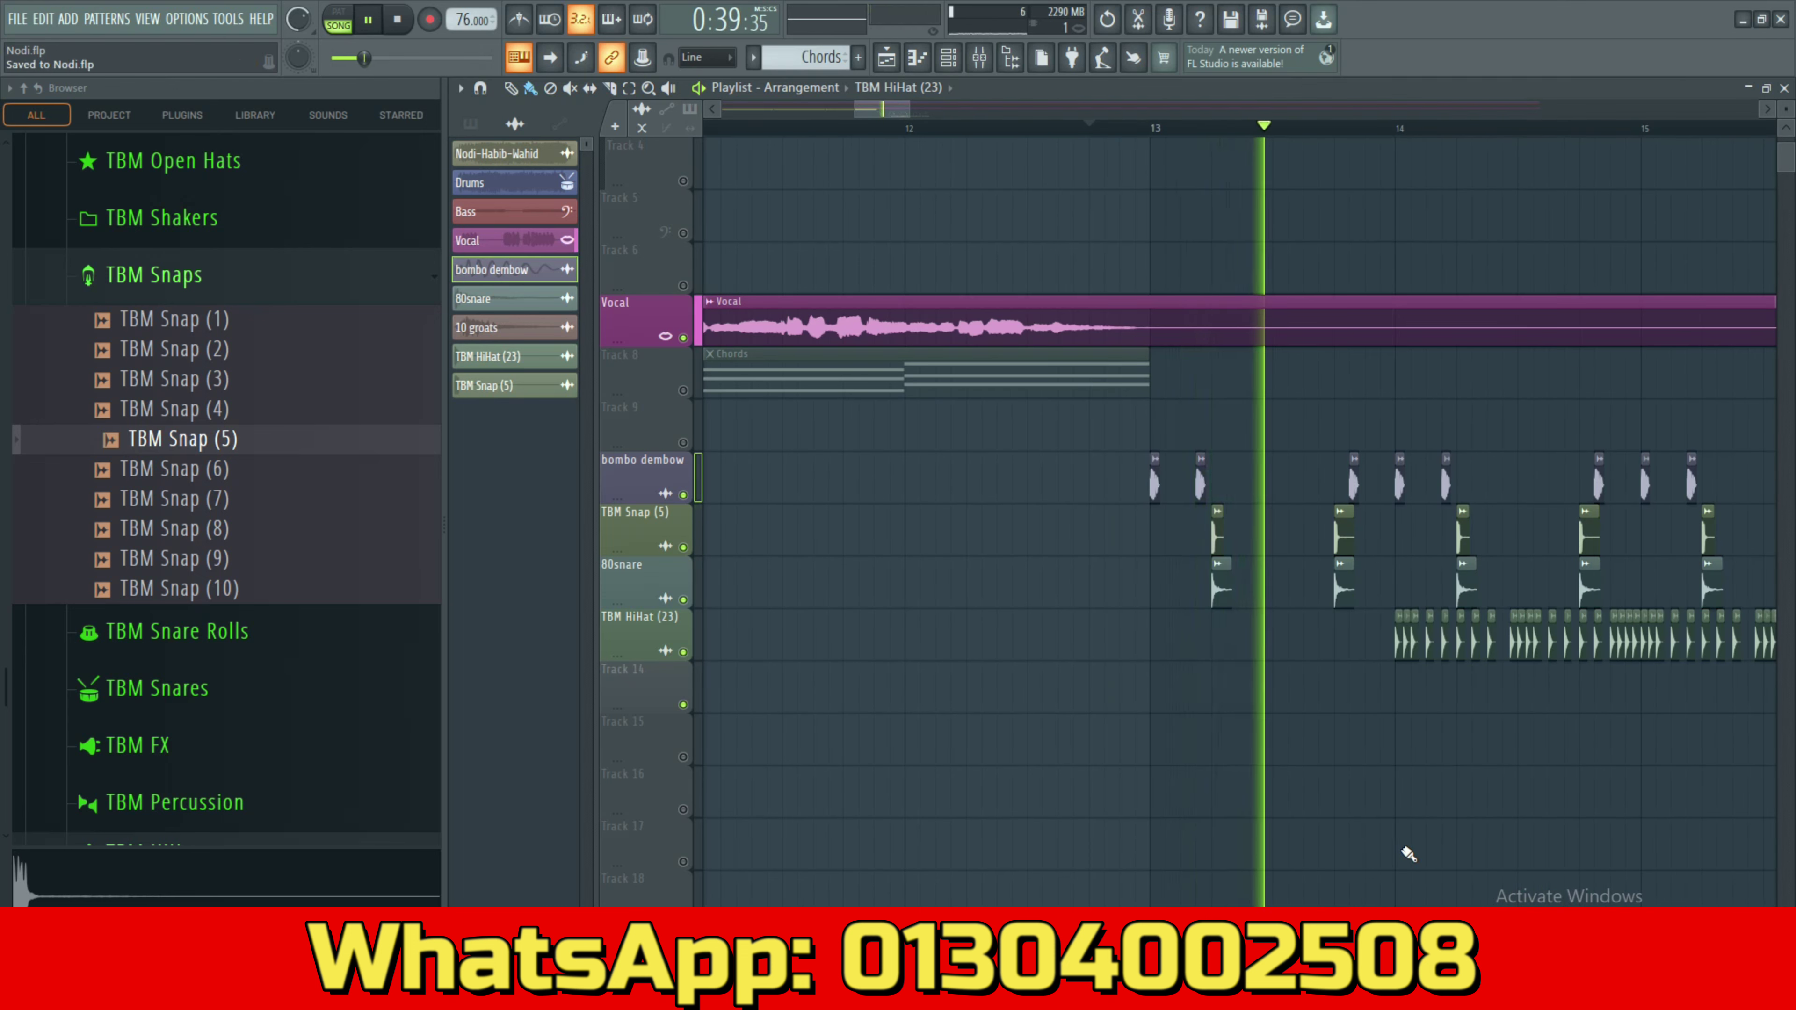
# Delete the TBM HiHat (23) clips in bar 14 and play the section back.
pyautogui.press('space')
pyautogui.moveTo(1363, 668)
pyautogui.mouseDown()
pyautogui.moveTo(1469, 653)
pyautogui.moveTo(1640, 673)
pyautogui.mouseUp()
pyautogui.press('space')
pyautogui.press('space')
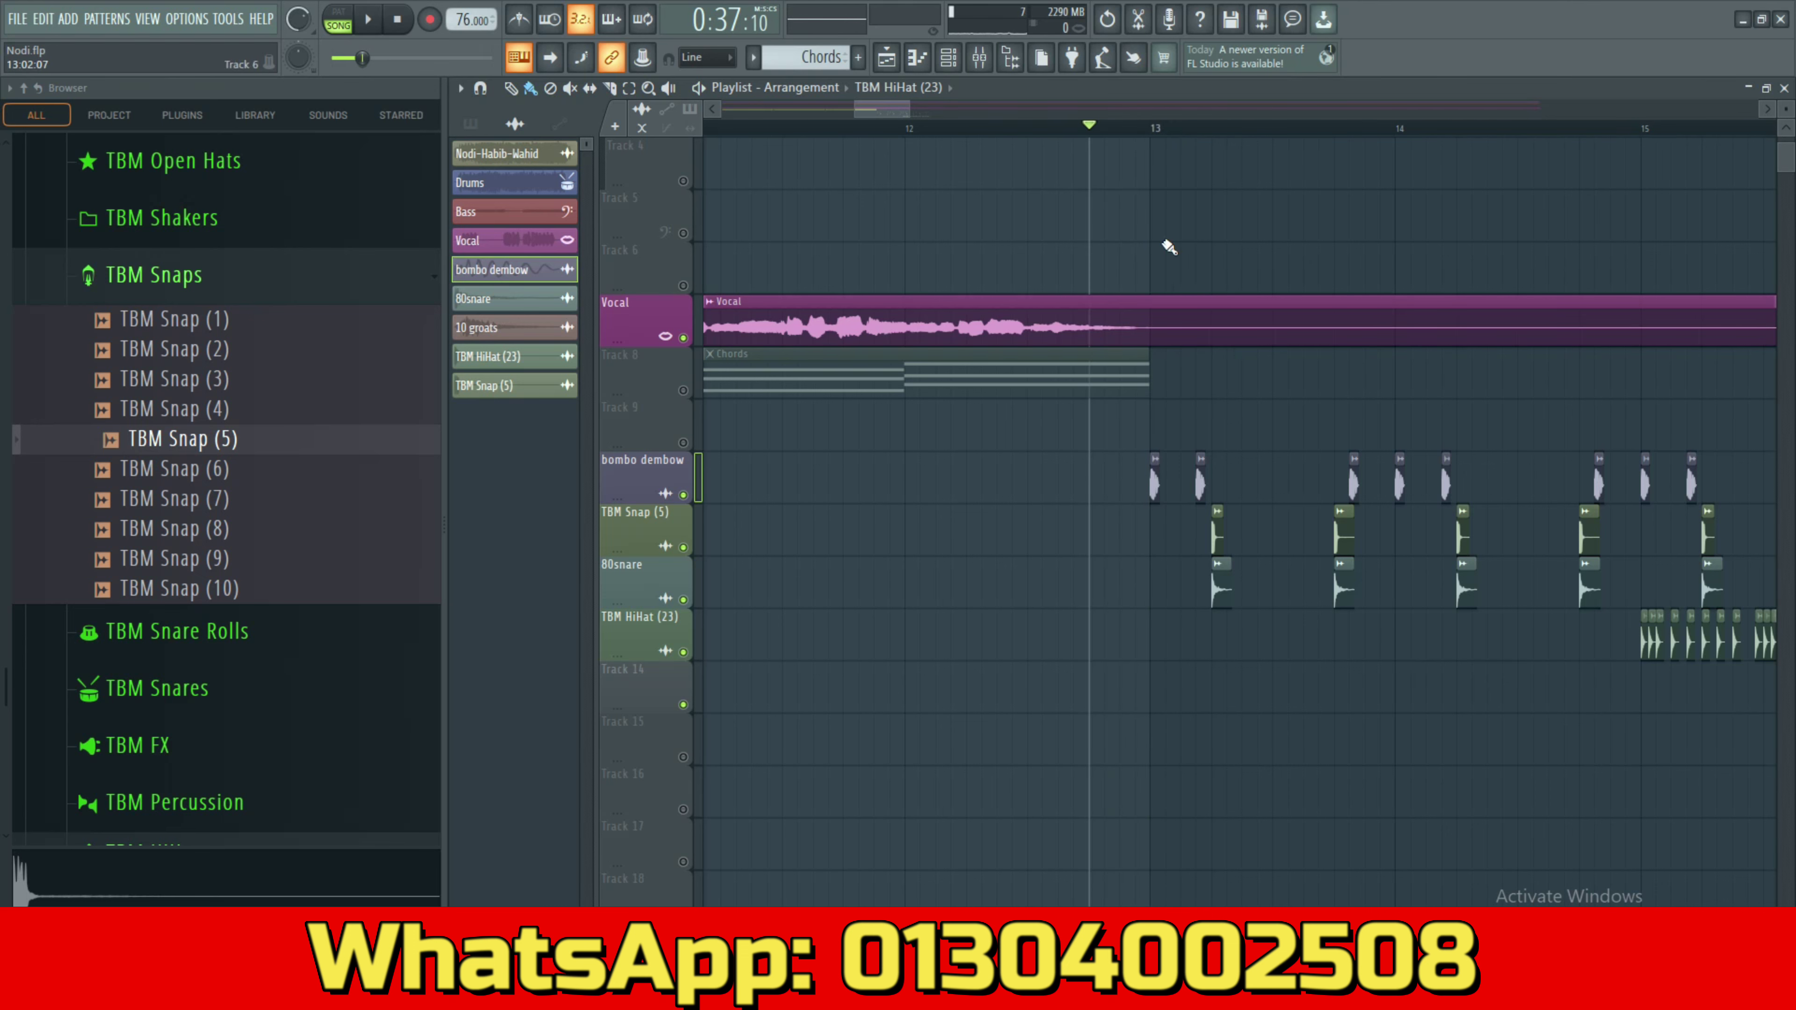
# Load Fruity Free Filter into effect slot 4 of the Drum BUS mixer track.
pyautogui.click(981, 55)
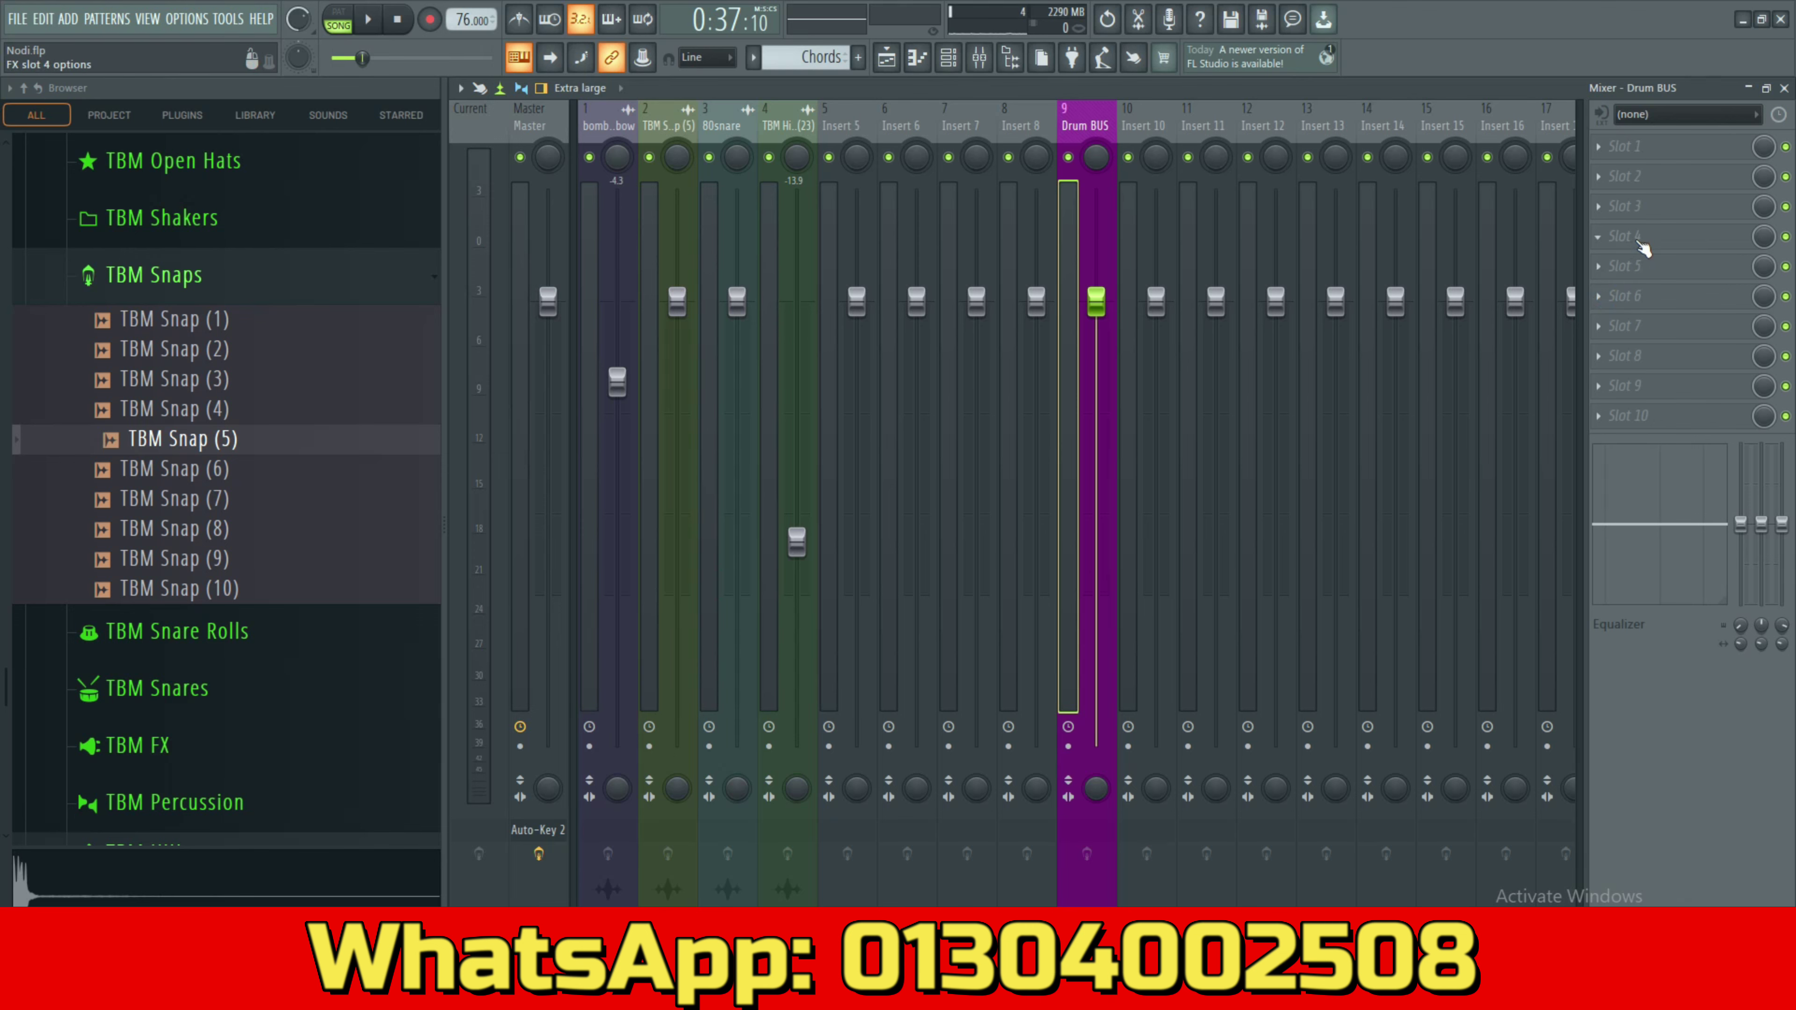
pyautogui.click(1632, 240)
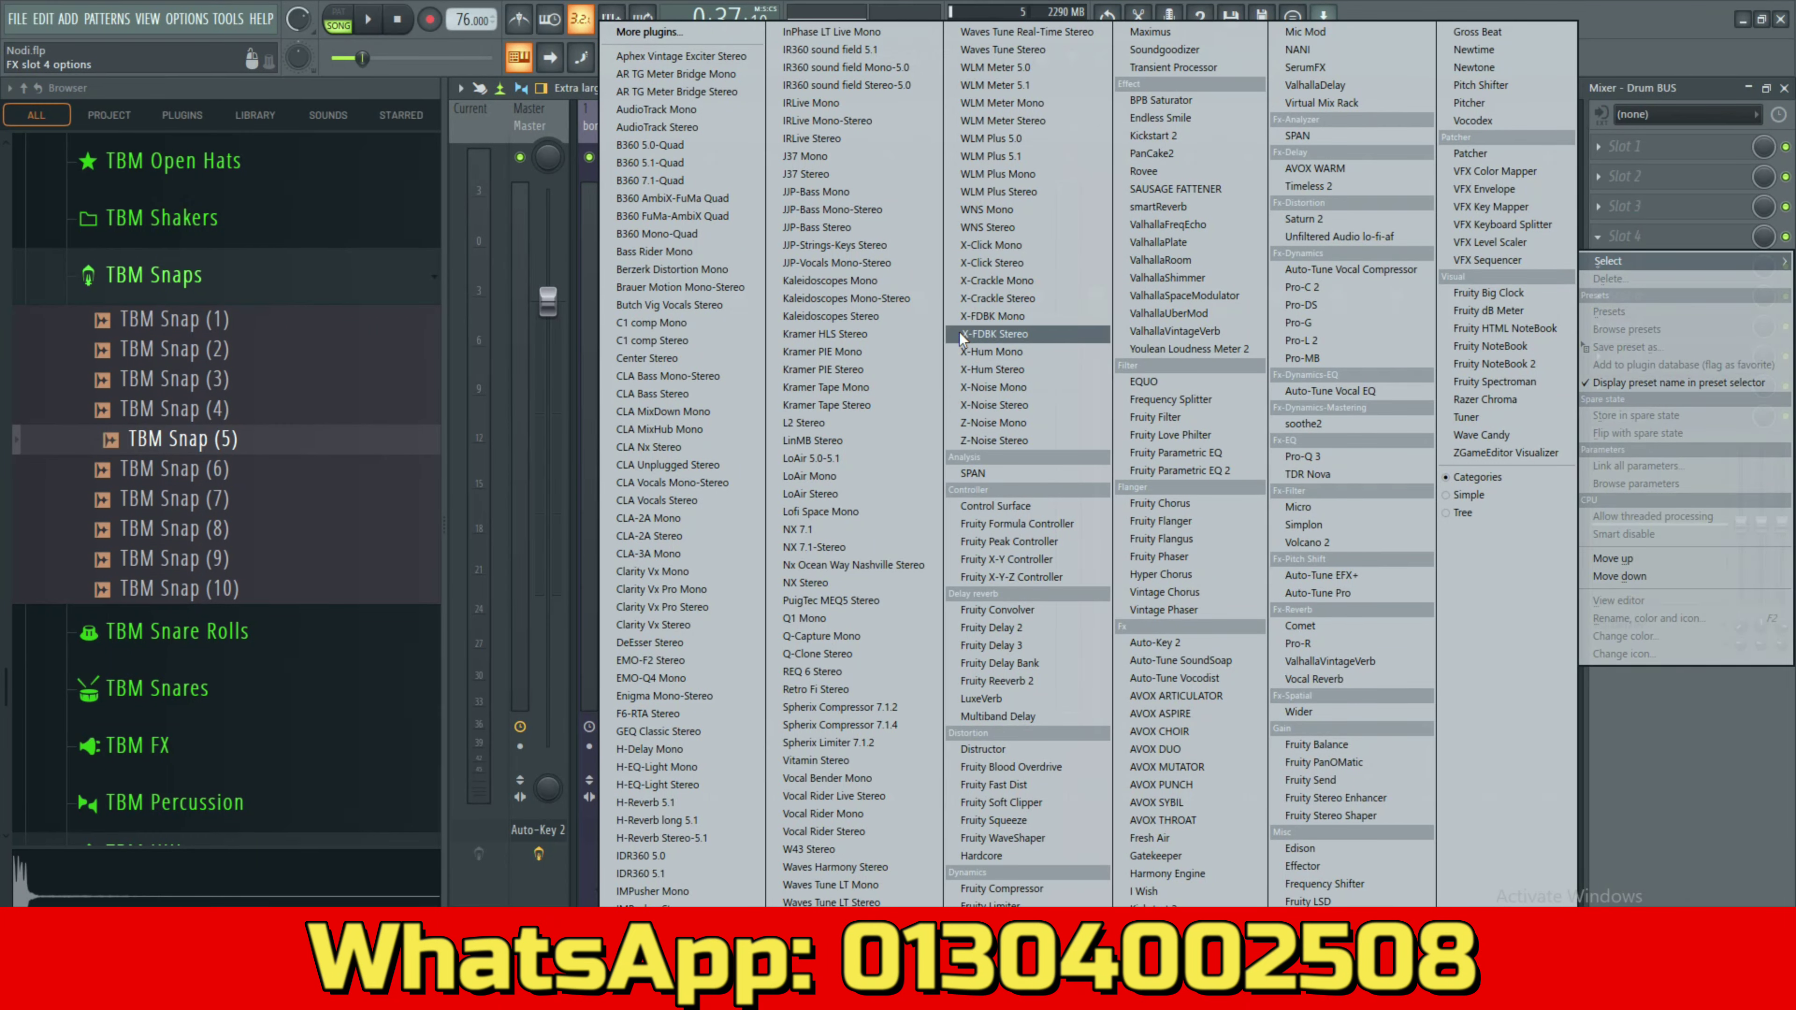
pyautogui.press('f')
pyautogui.press('f')
pyautogui.press('f')
pyautogui.press('f')
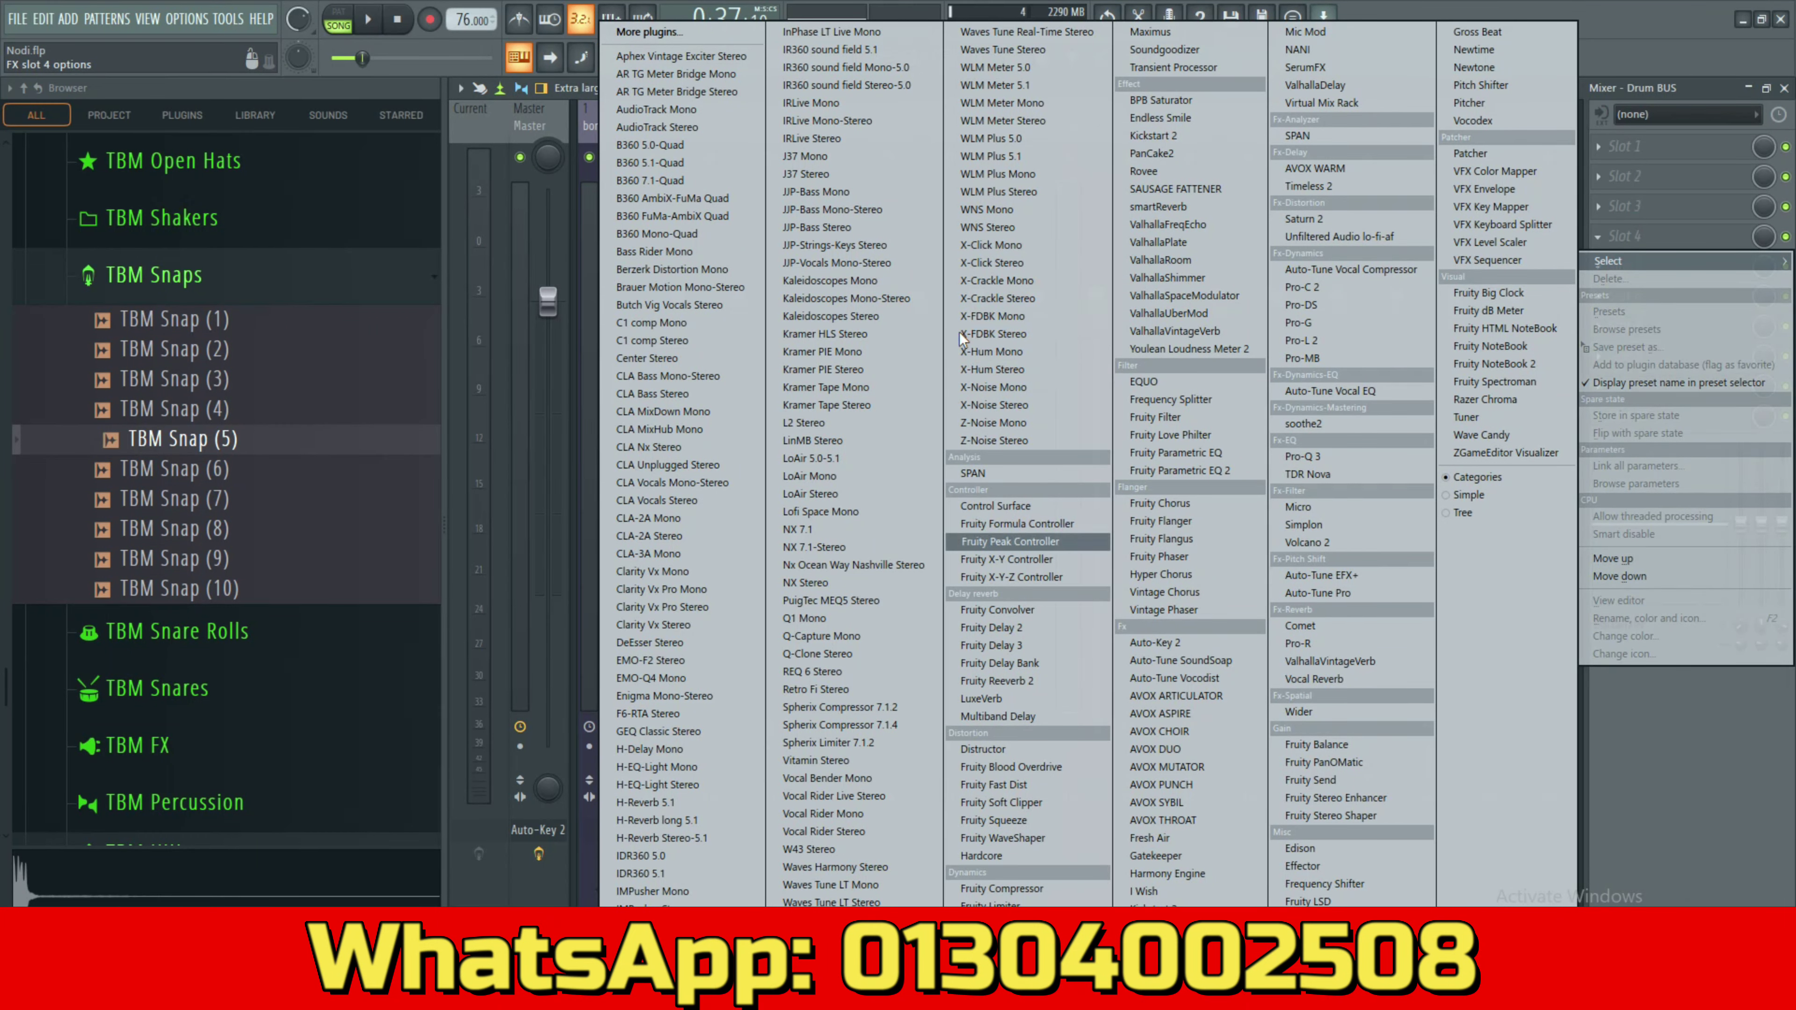
pyautogui.press('f')
pyautogui.press('f')
pyautogui.press('f')
pyautogui.press('f')
pyautogui.press('f')
pyautogui.press('f')
pyautogui.press('f')
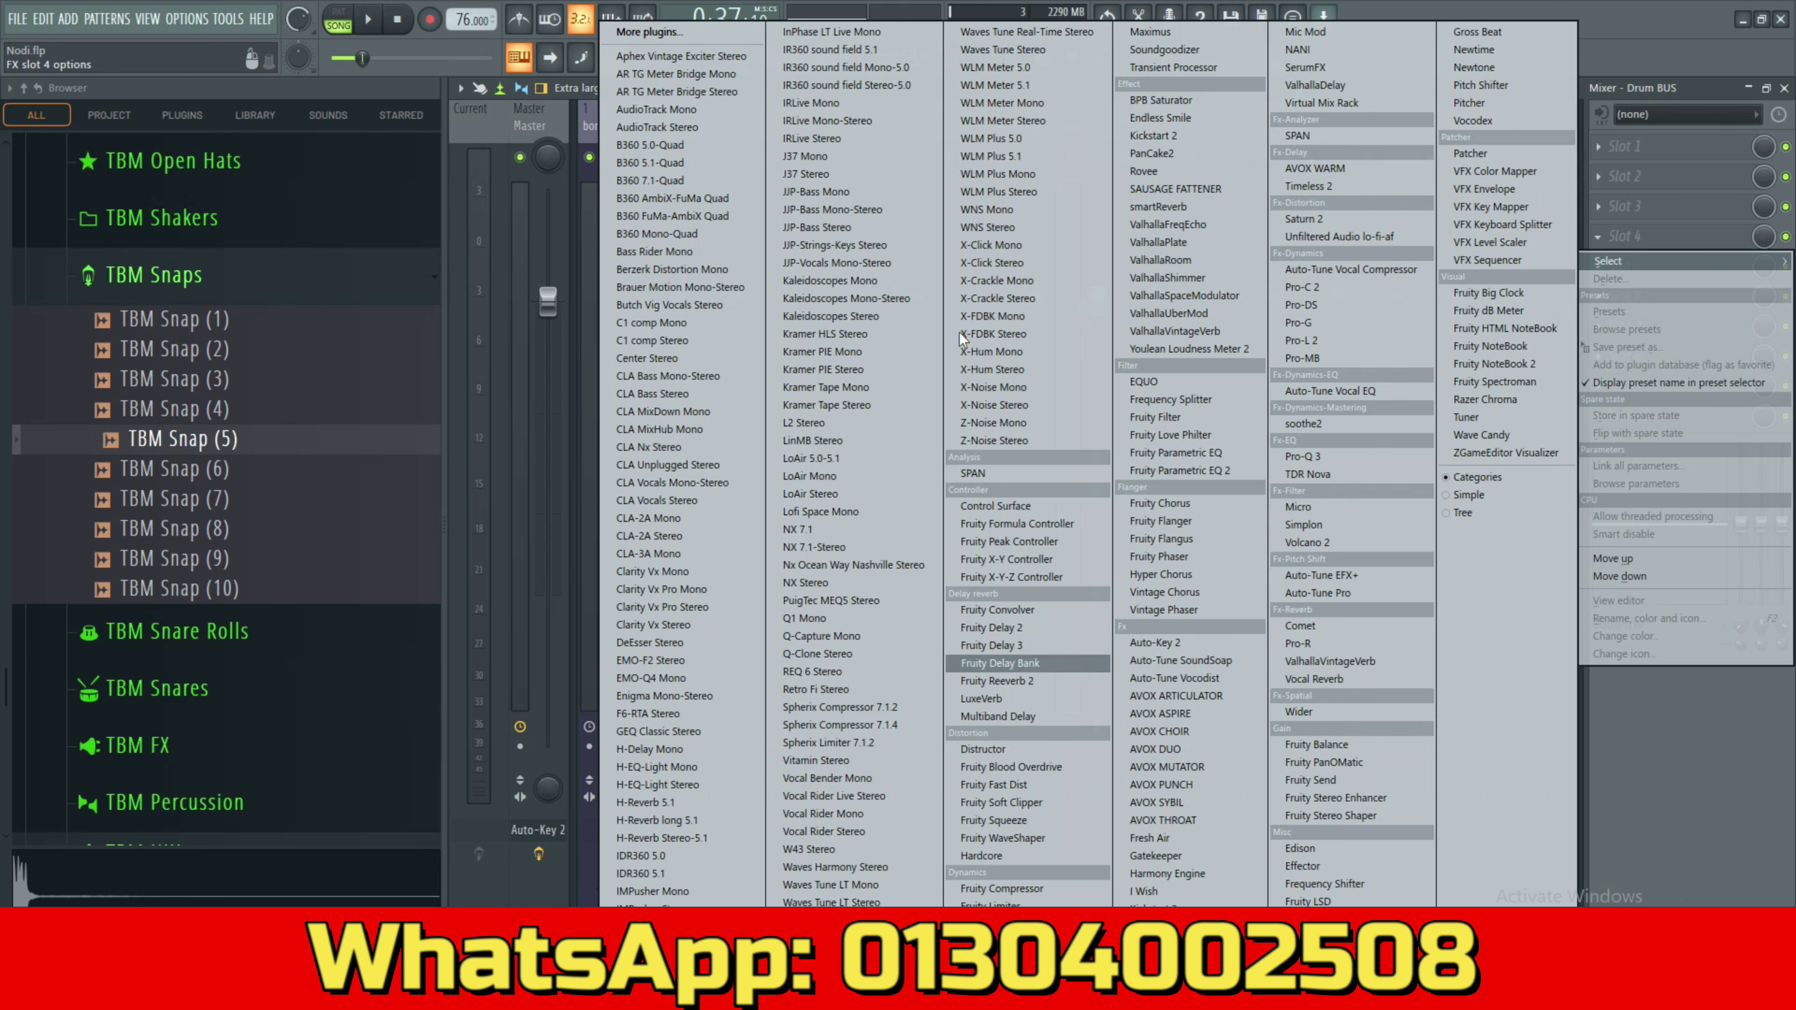
pyautogui.press('f')
pyautogui.press('f')
pyautogui.press('f')
pyautogui.press('f')
pyautogui.press('f')
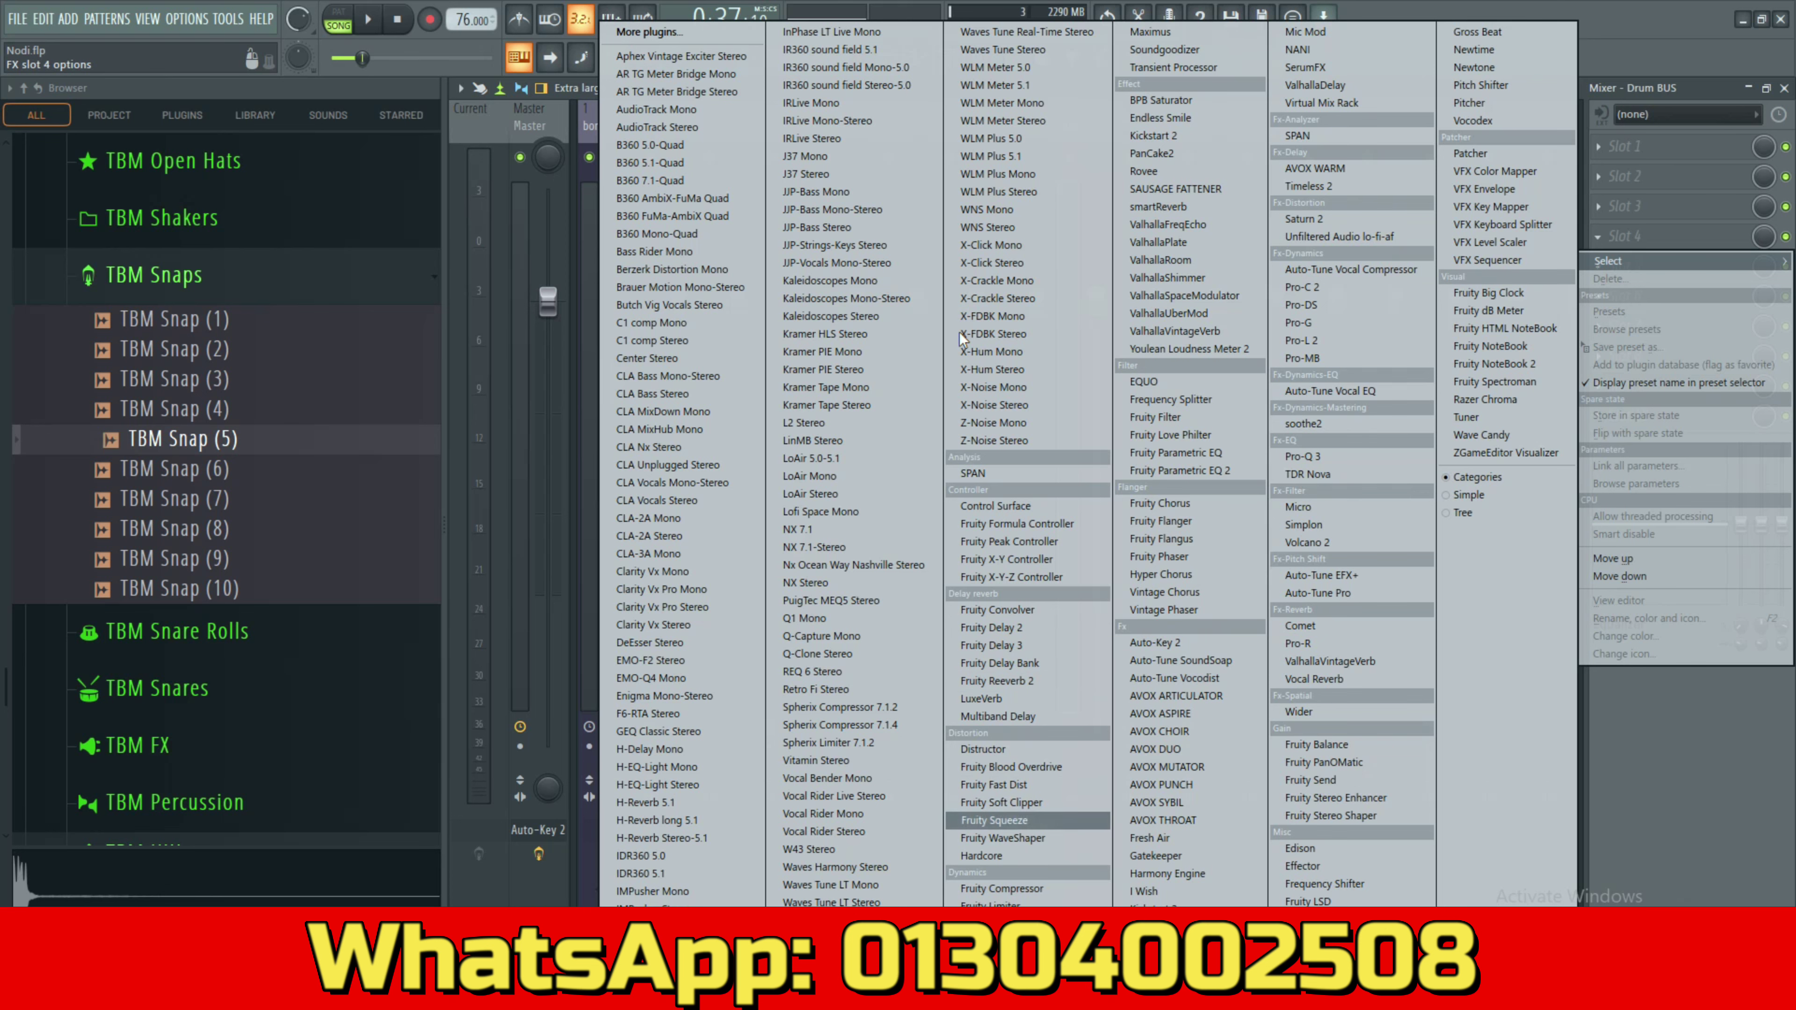
pyautogui.write('free')
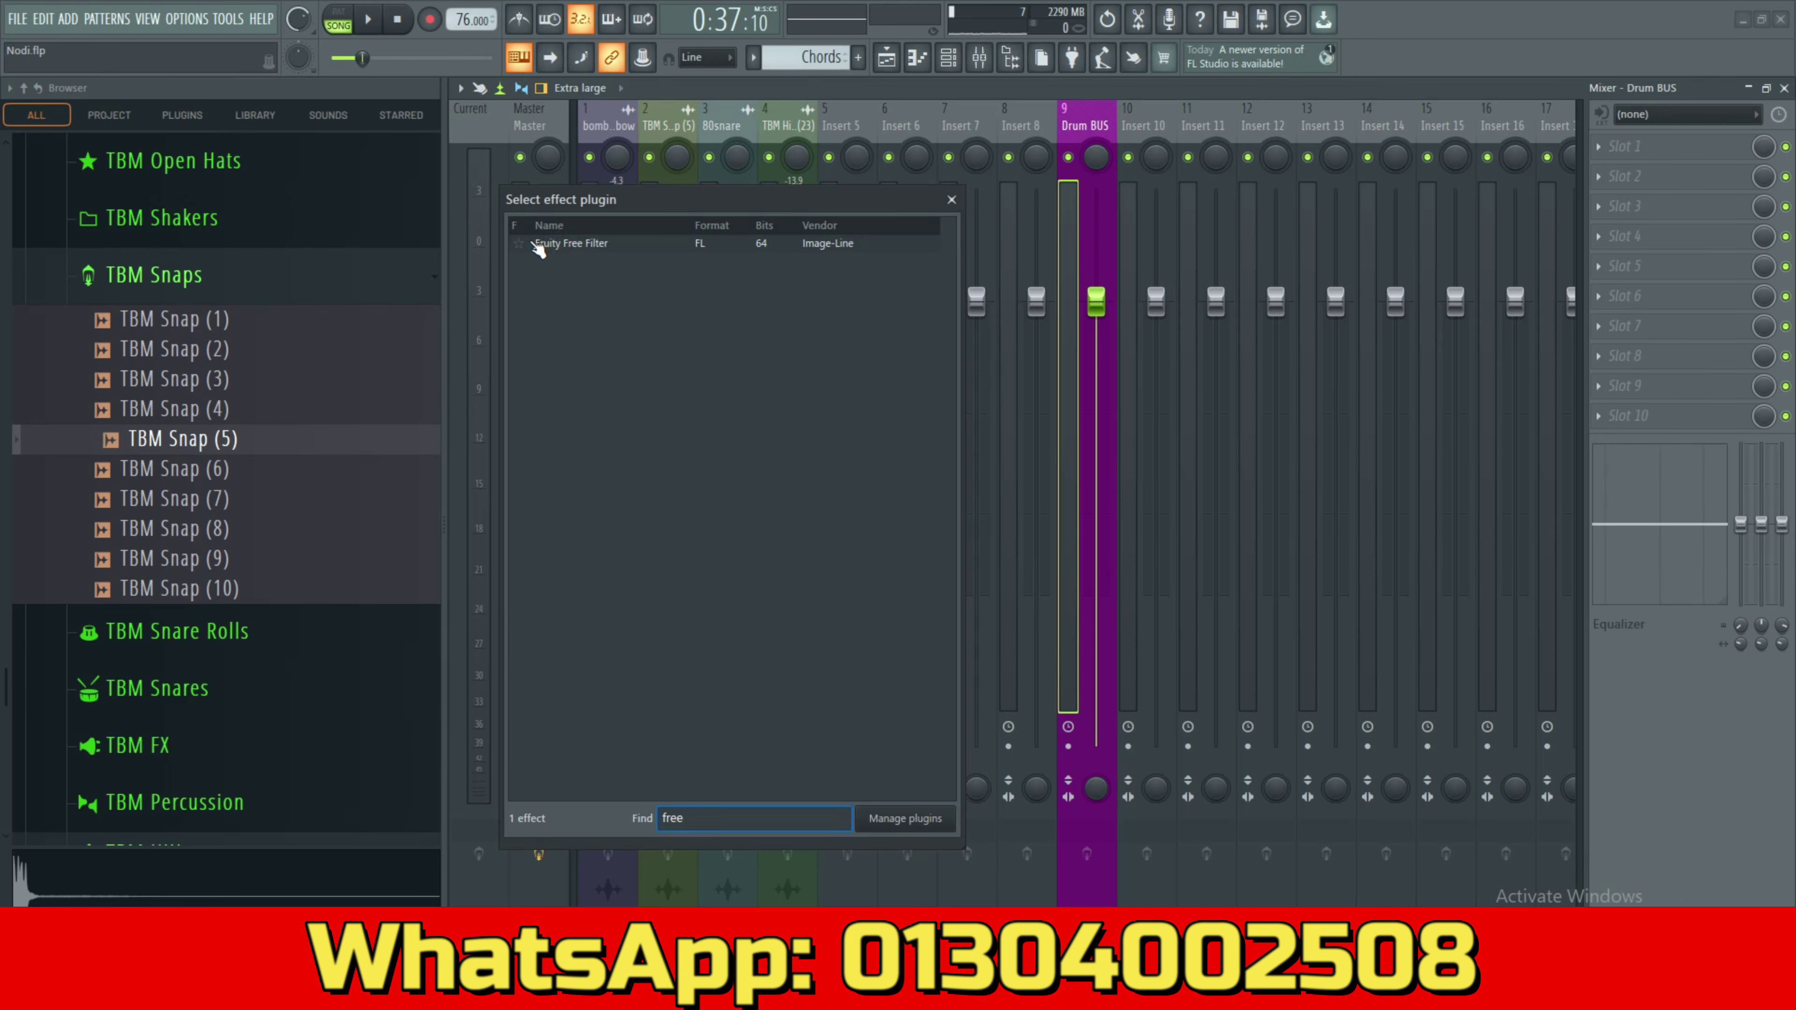
pyautogui.doubleClick(551, 247)
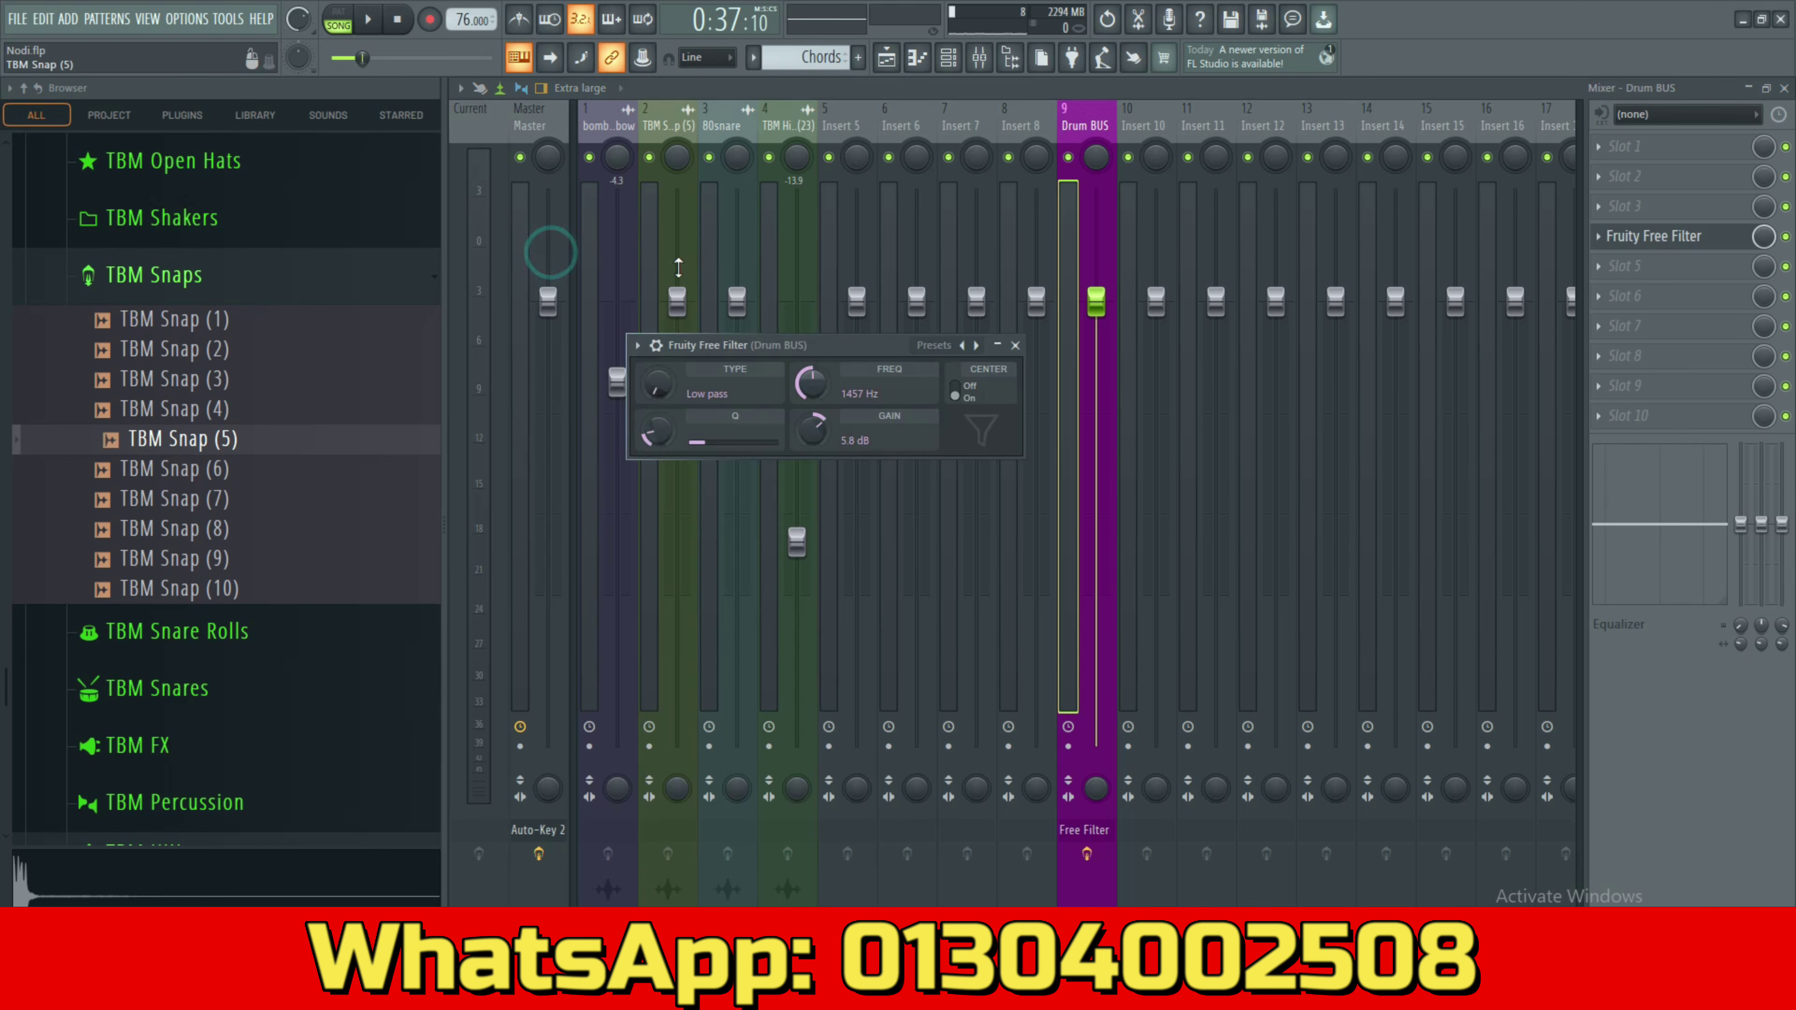
# Create an automation clip for the Free Filter's frequency on the Drum BUS.
pyautogui.moveTo(820, 345); pyautogui.dragTo(904, 309)
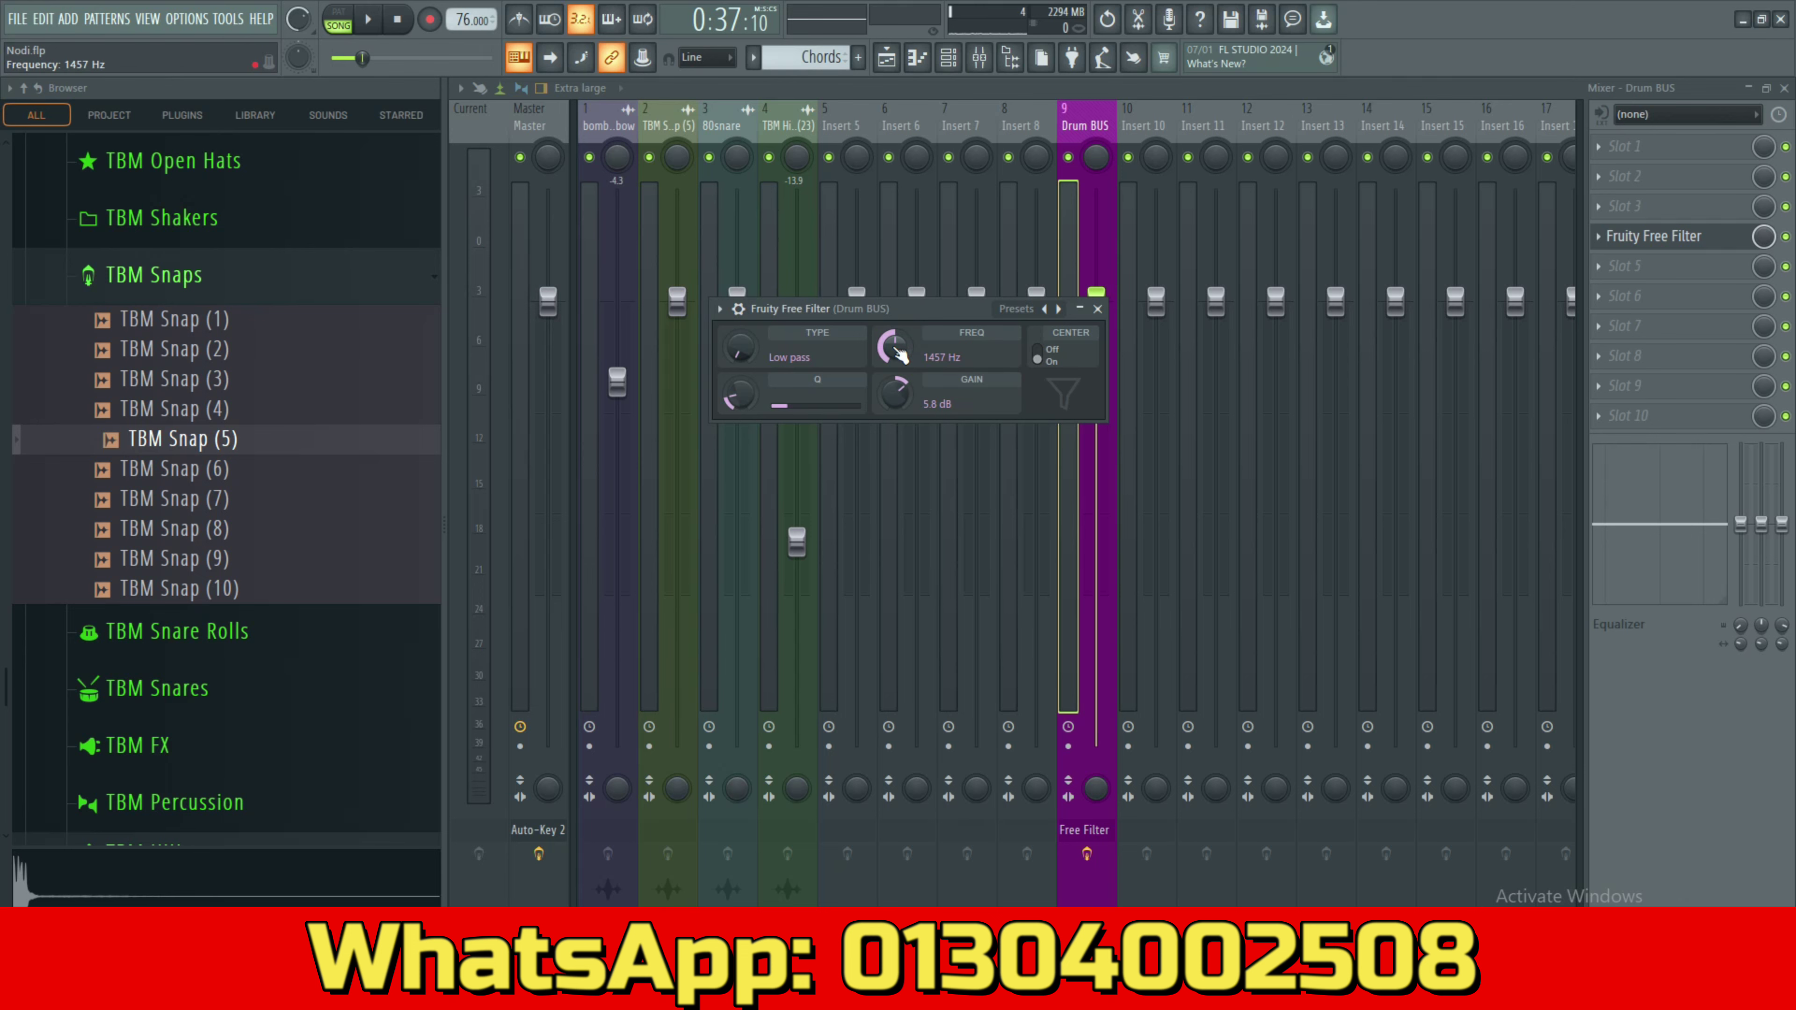
pyautogui.rightClick(895, 348)
pyautogui.click(990, 487)
# Move the Free Filter frequency automation clip to Track 14 starting at bar 1, and set the playhead to bar 13.
pyautogui.scroll(-3, 1154, 551)
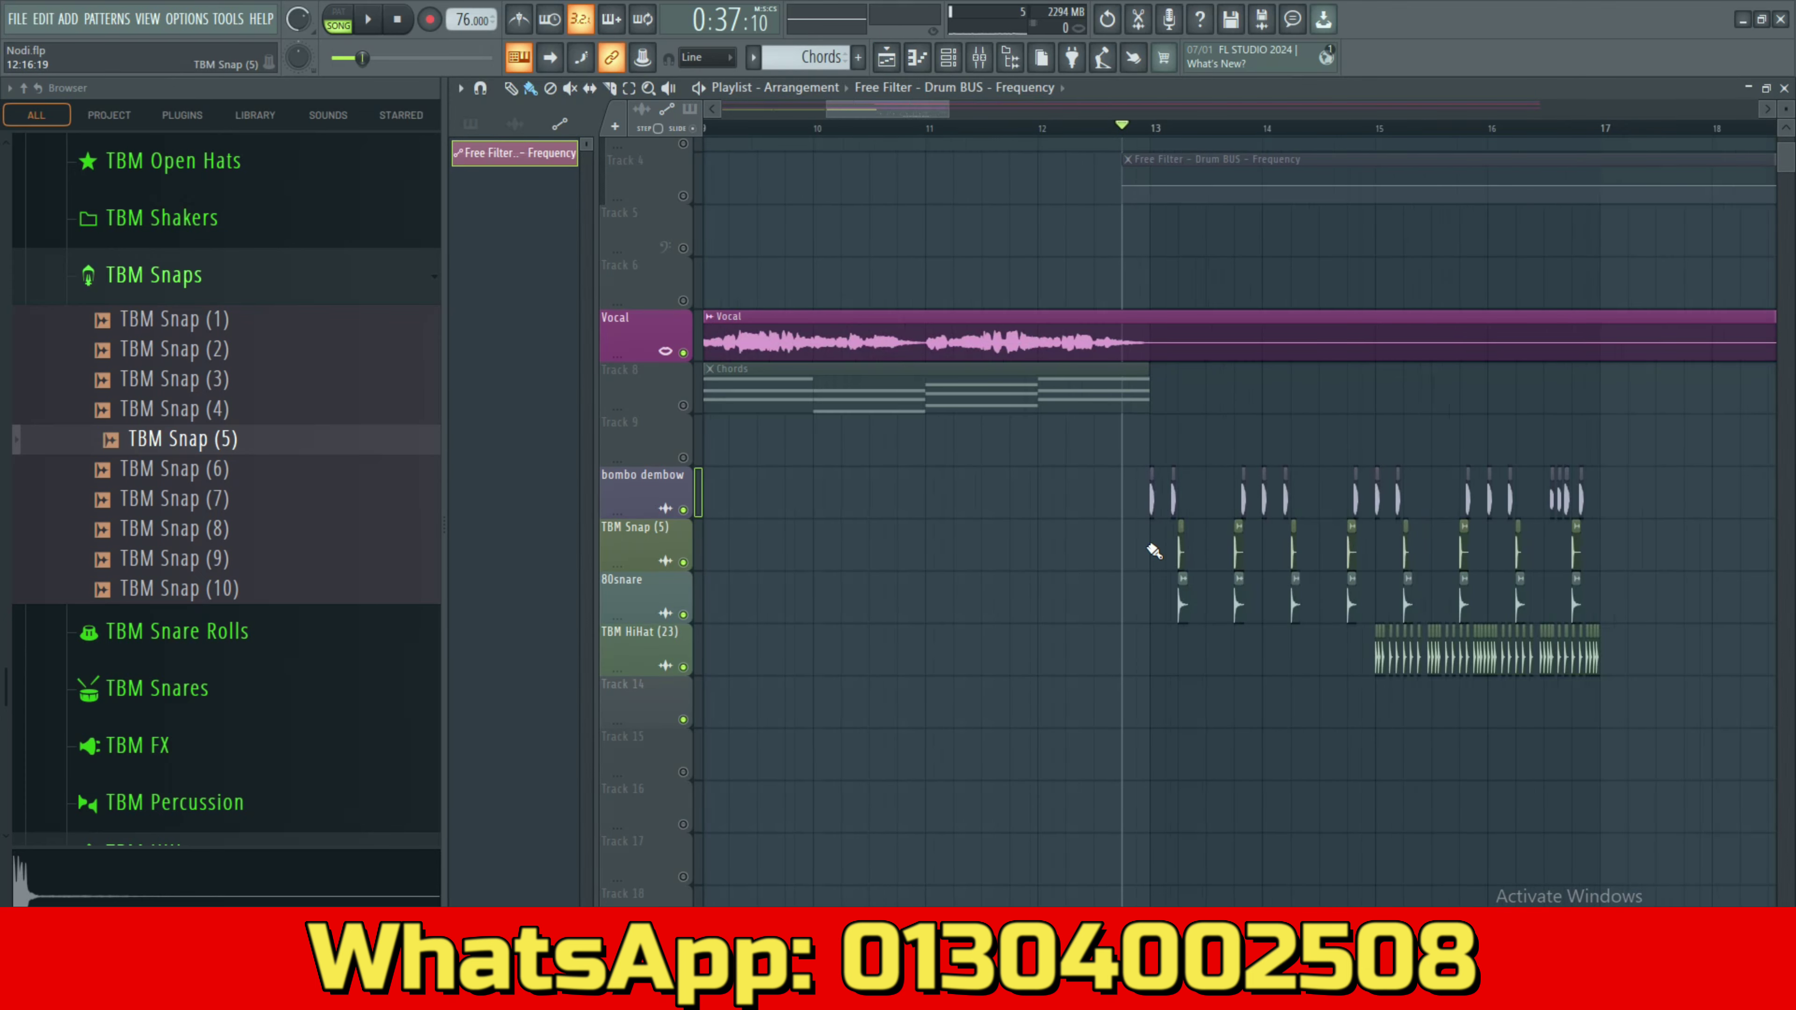
pyautogui.moveTo(1226, 159); pyautogui.dragTo(725, 700)
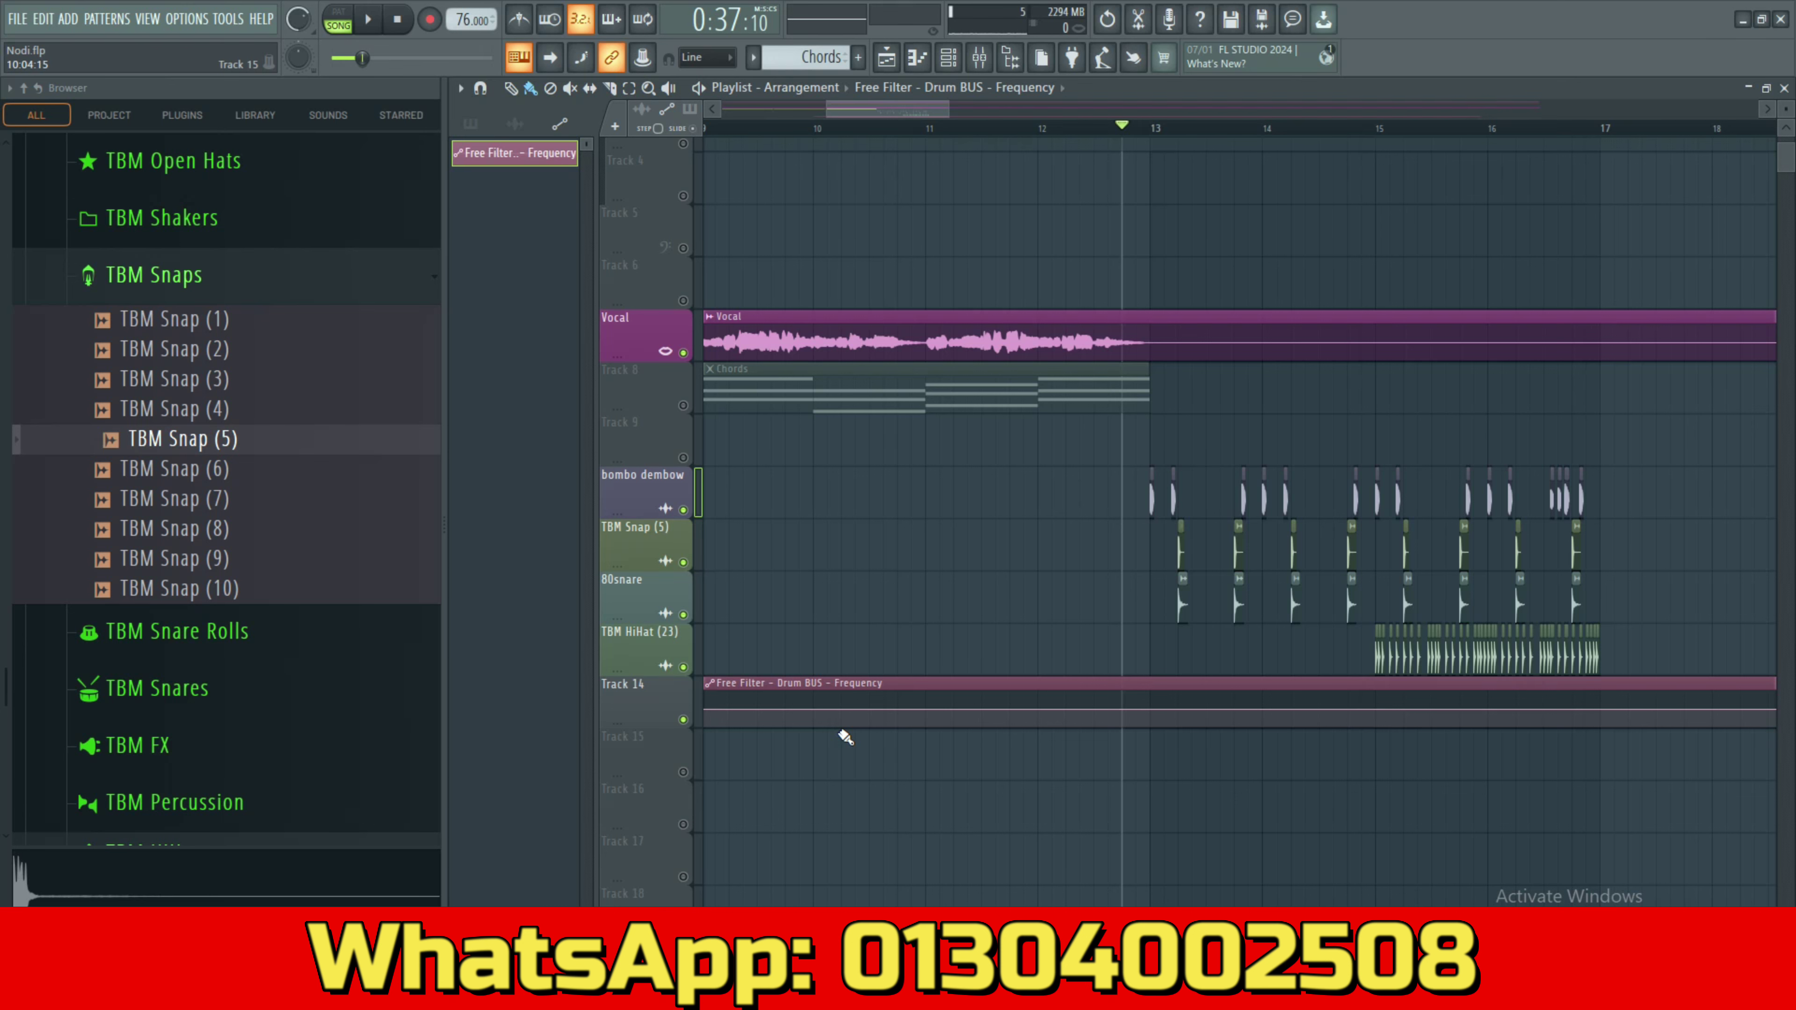
pyautogui.scroll(3, 983, 741)
pyautogui.click(1301, 138)
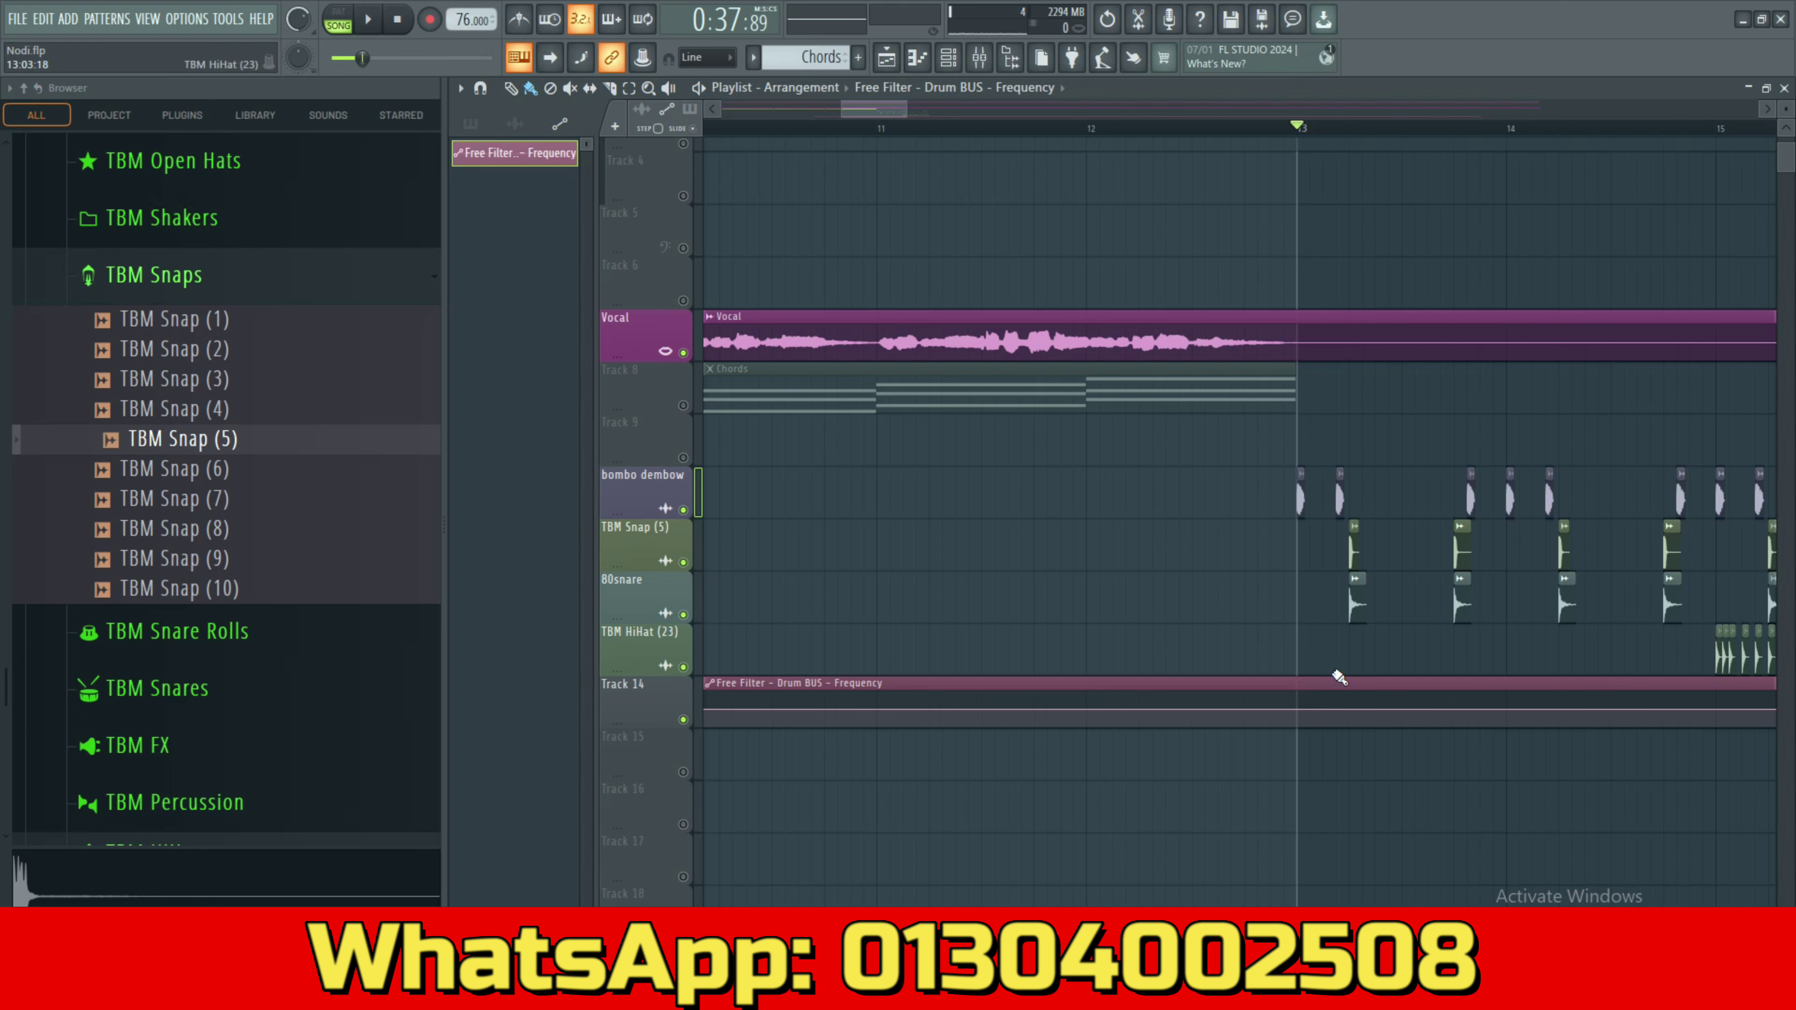
pyautogui.scroll(-5, 1340, 775)
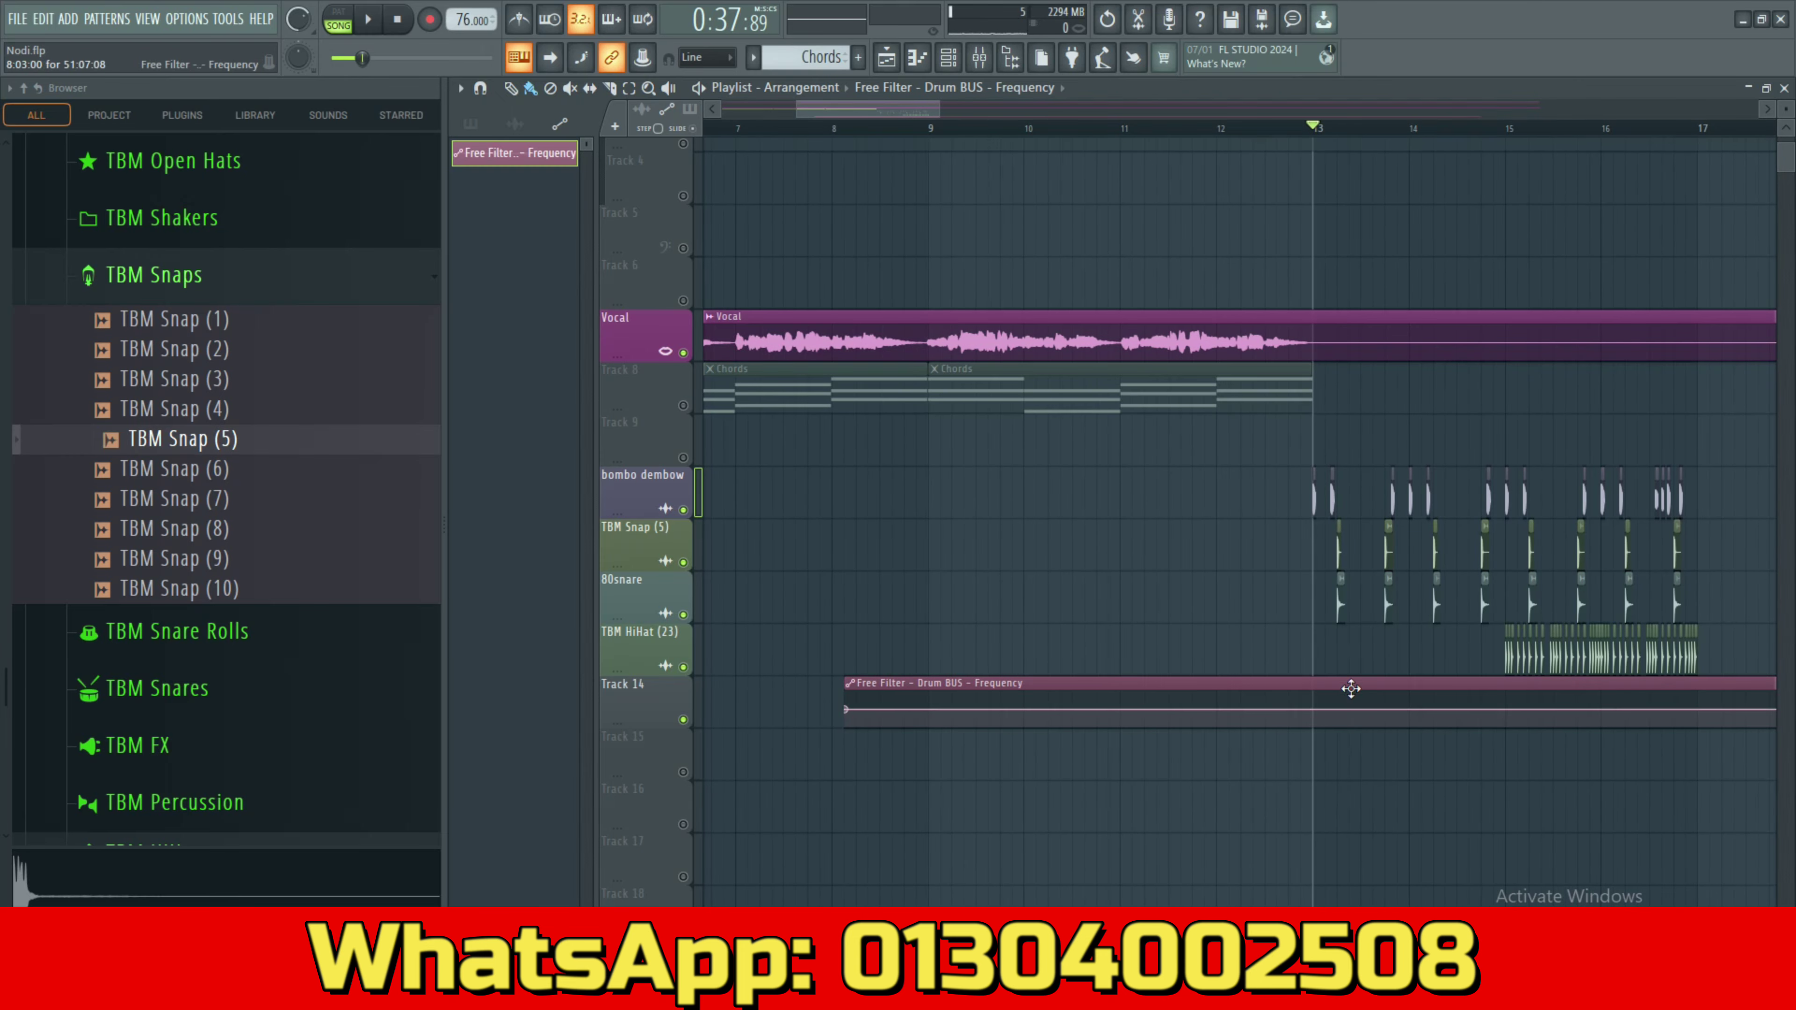
pyautogui.scroll(-6, 1347, 685)
pyautogui.moveTo(1292, 682); pyautogui.dragTo(964, 682)
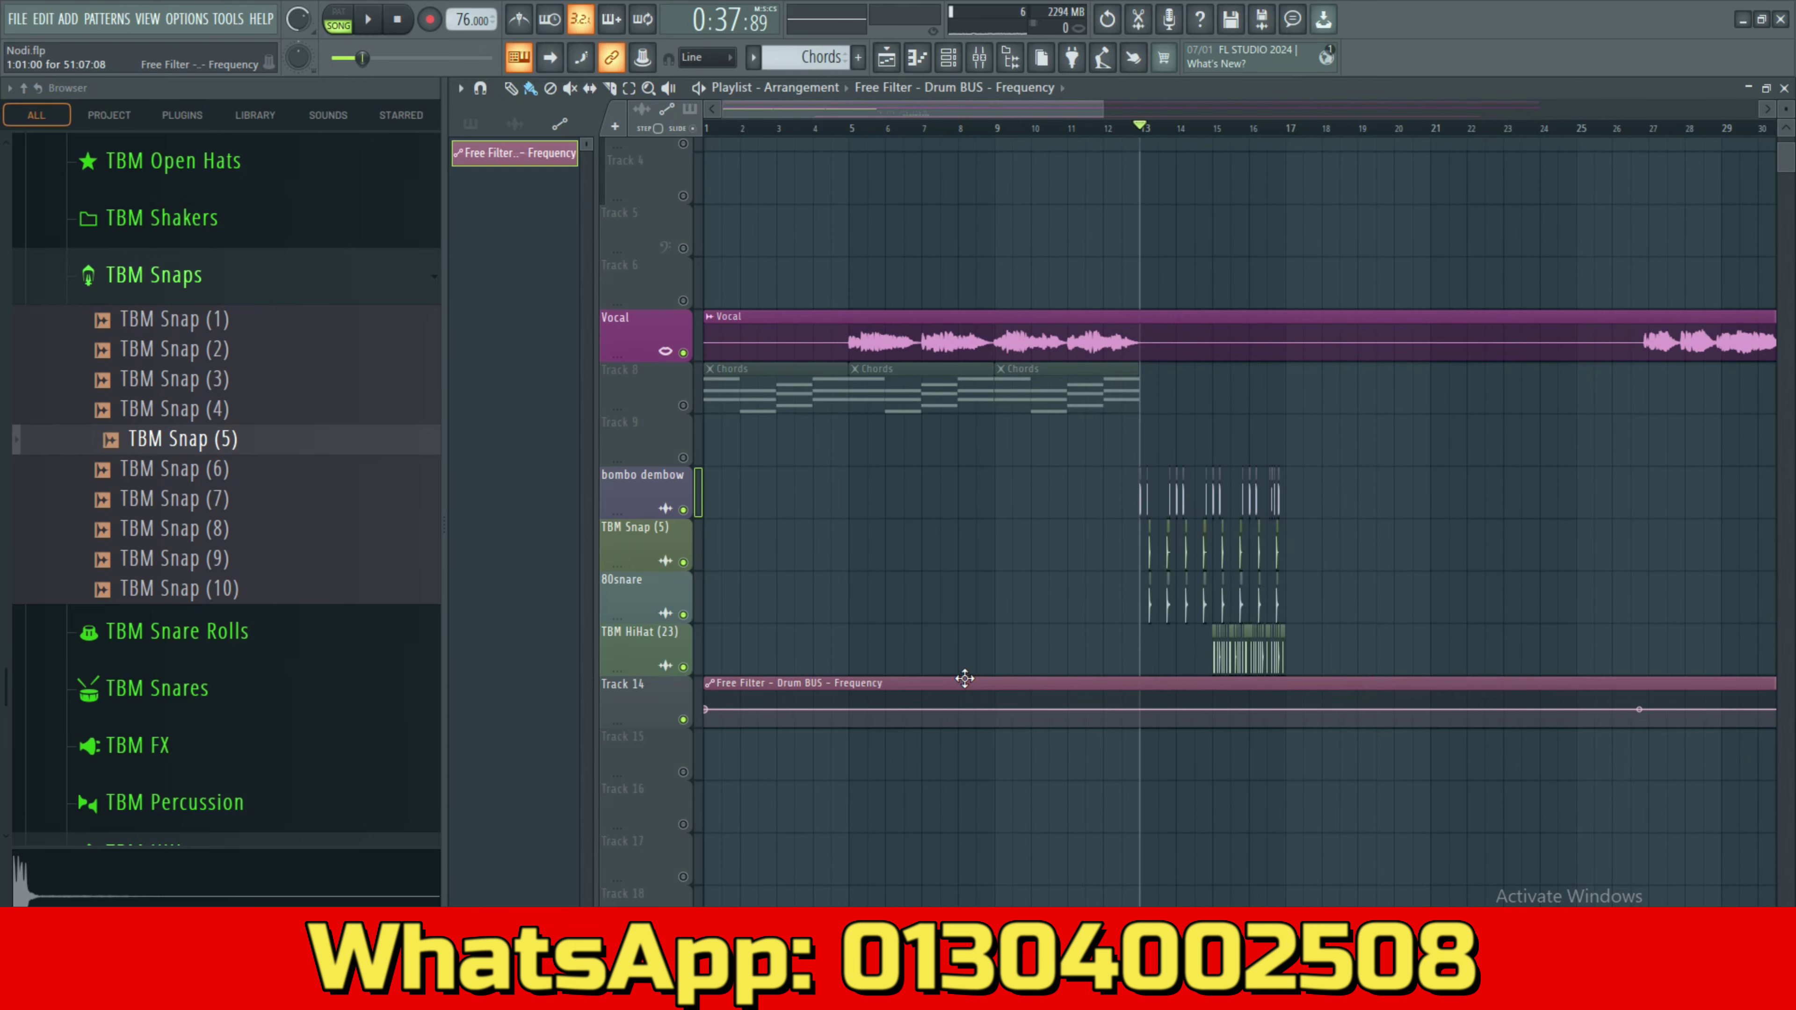
# Add automation points at bar 13 and shape the filter frequency to stay high before it and drop vertically to 0%.
pyautogui.scroll(6, 1093, 735)
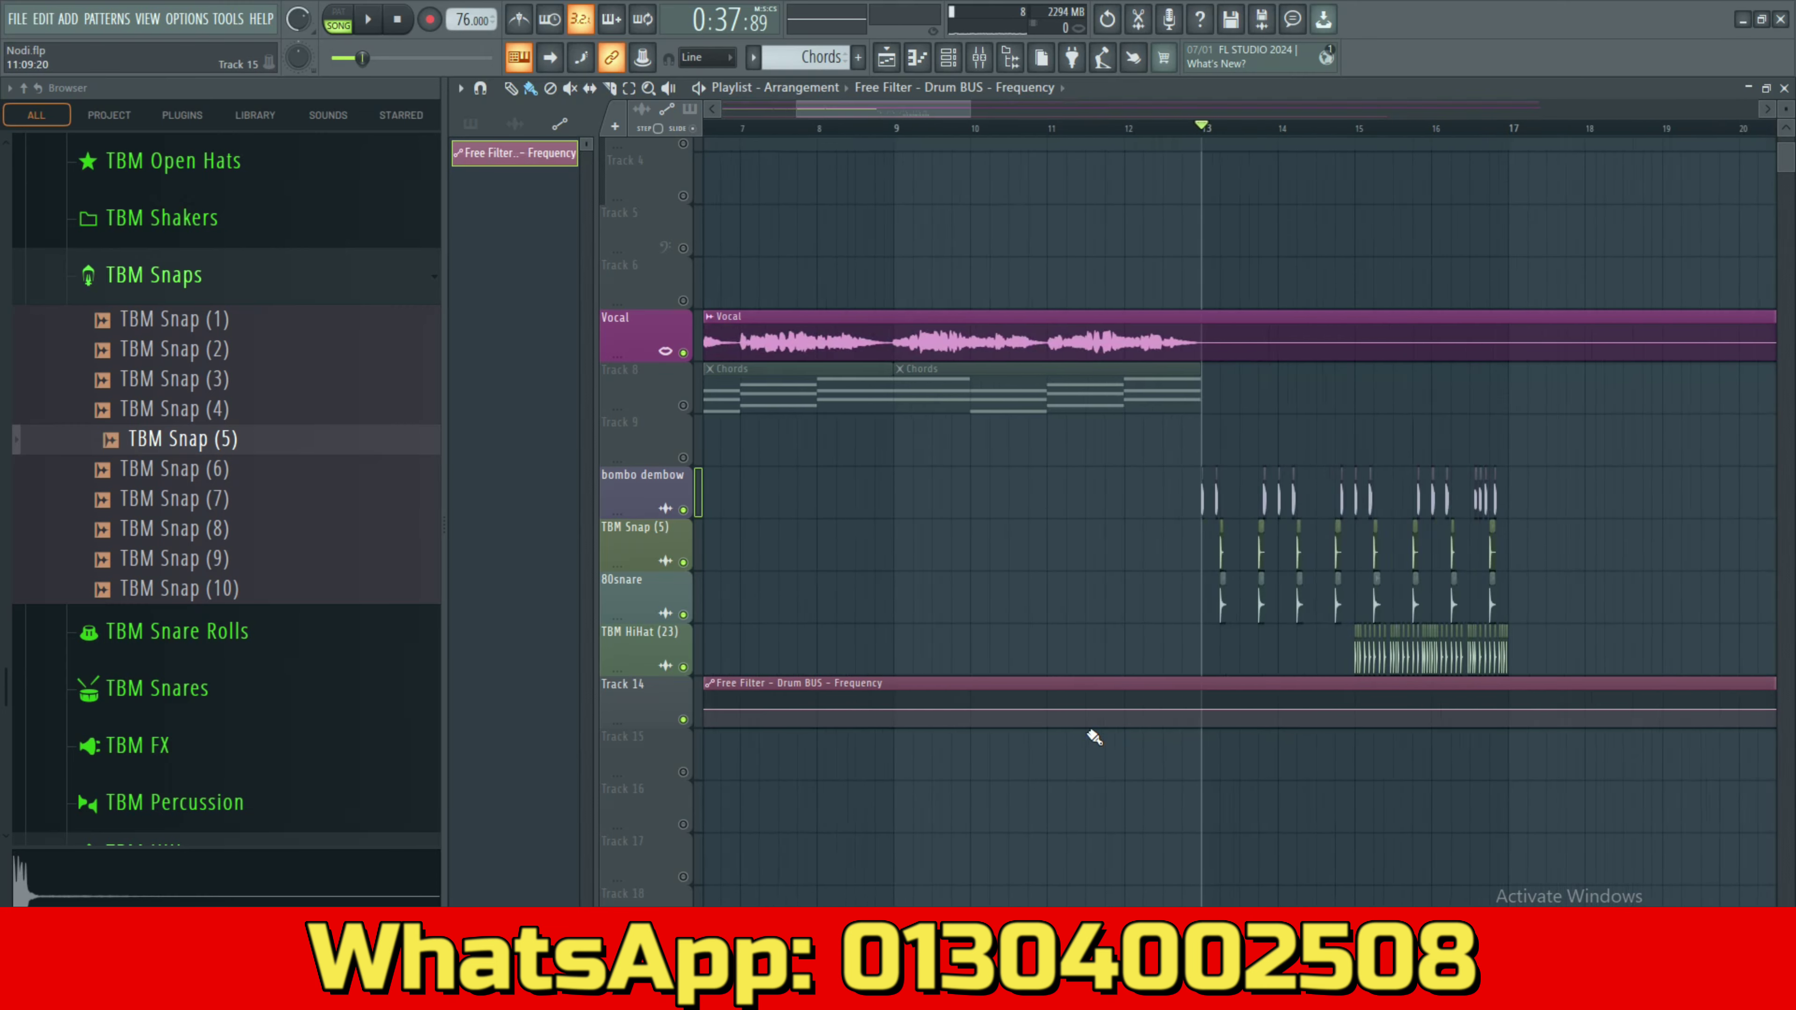
pyautogui.scroll(2, 1412, 759)
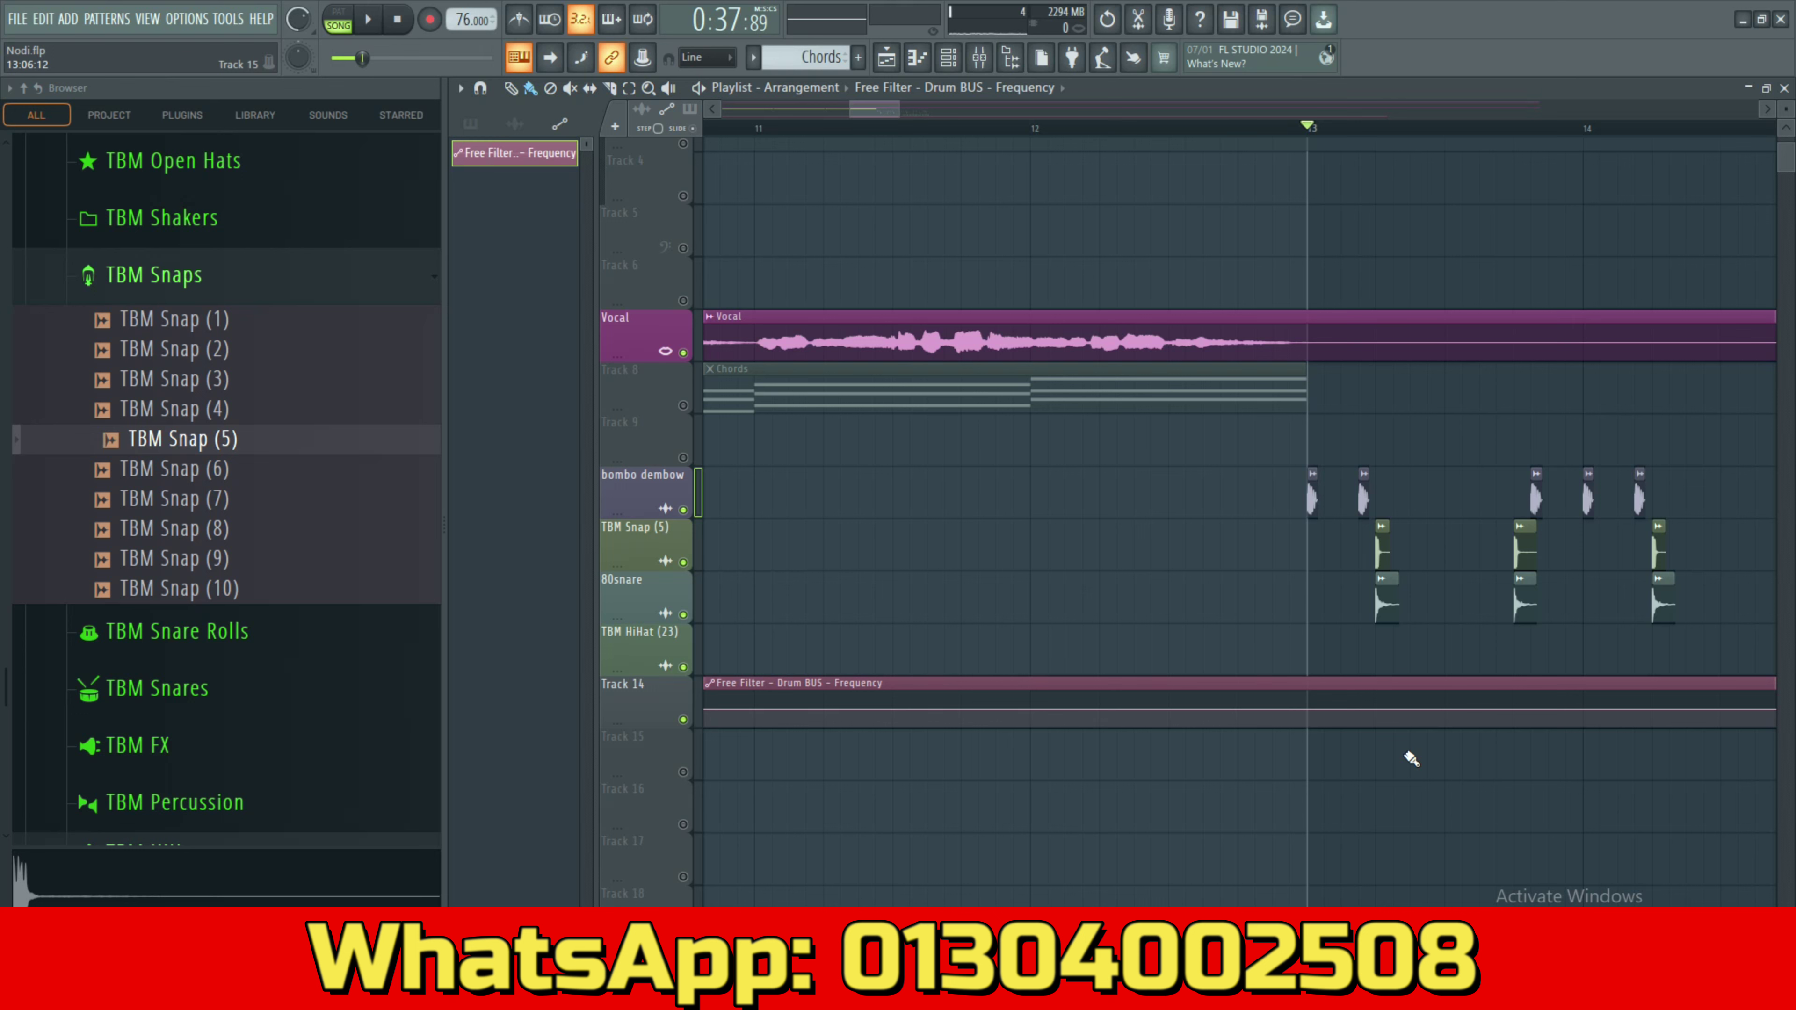
pyautogui.rightClick(1307, 710)
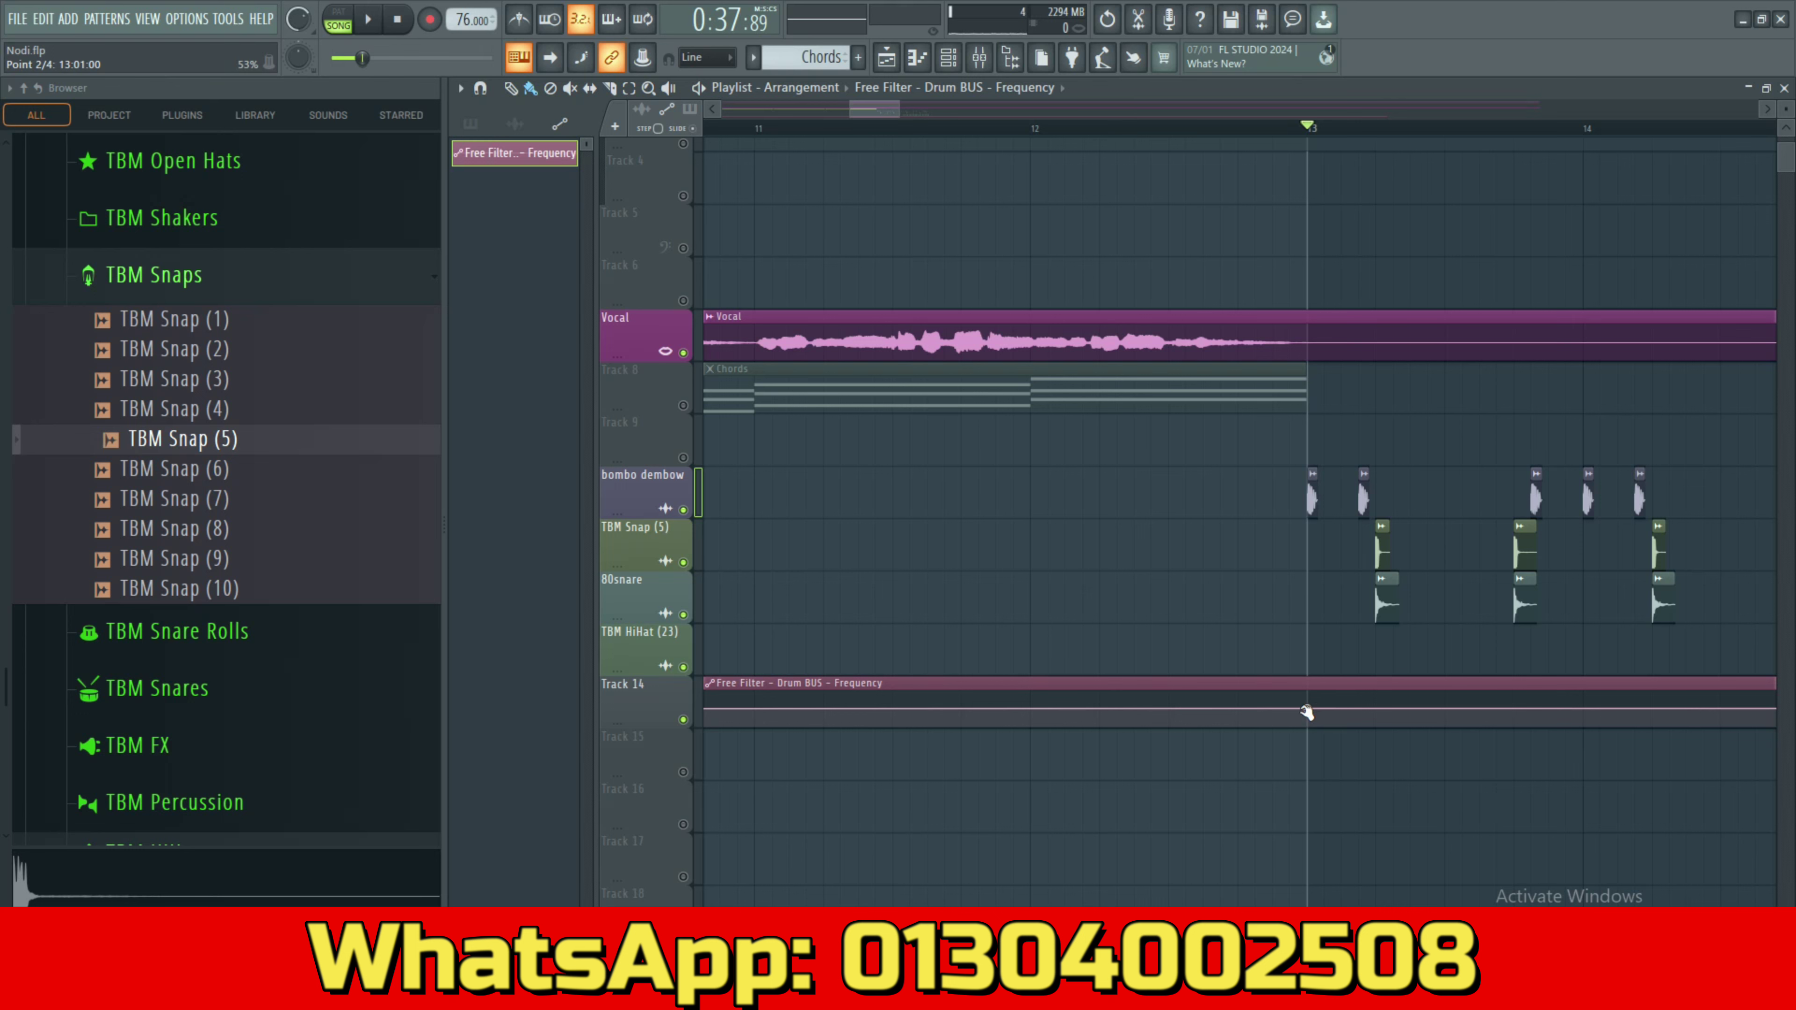
pyautogui.rightClick(1292, 703)
pyautogui.moveTo(1294, 700); pyautogui.dragTo(1464, 745)
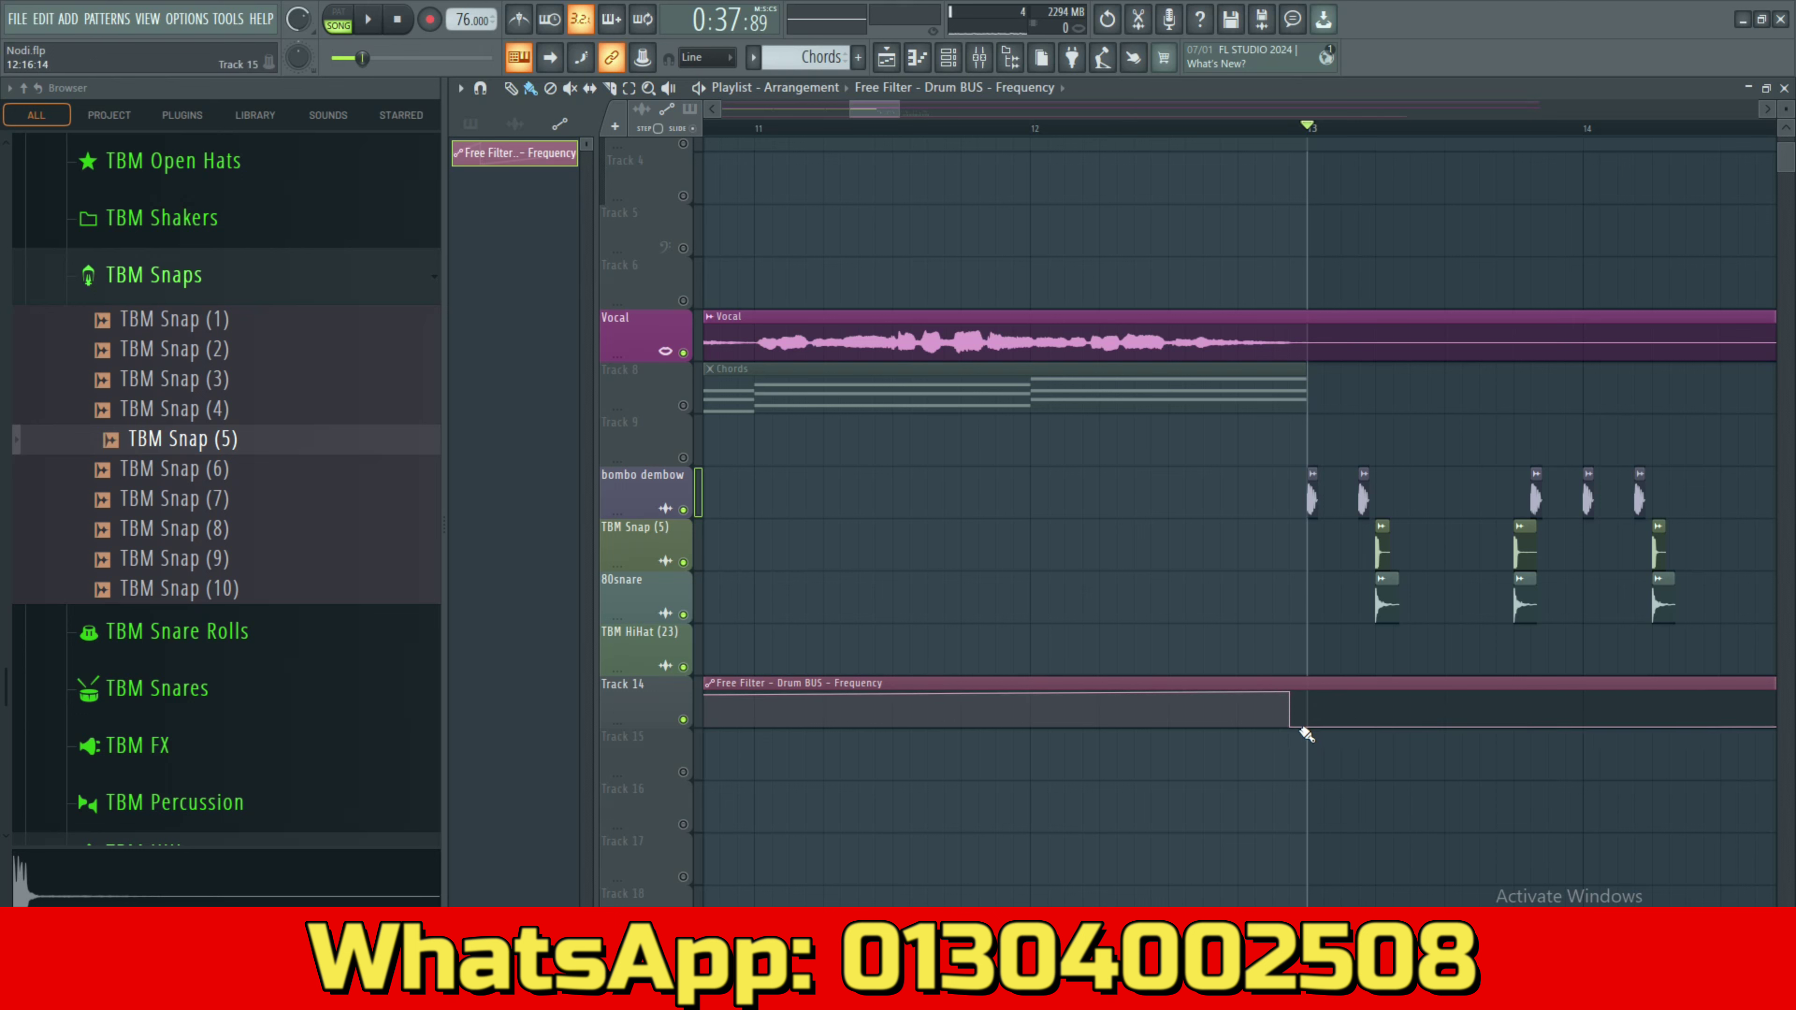
pyautogui.moveTo(1292, 728)
pyautogui.mouseDown()
pyautogui.moveTo(1307, 731)
pyautogui.moveTo(1302, 694)
pyautogui.moveTo(1308, 727)
pyautogui.mouseUp()
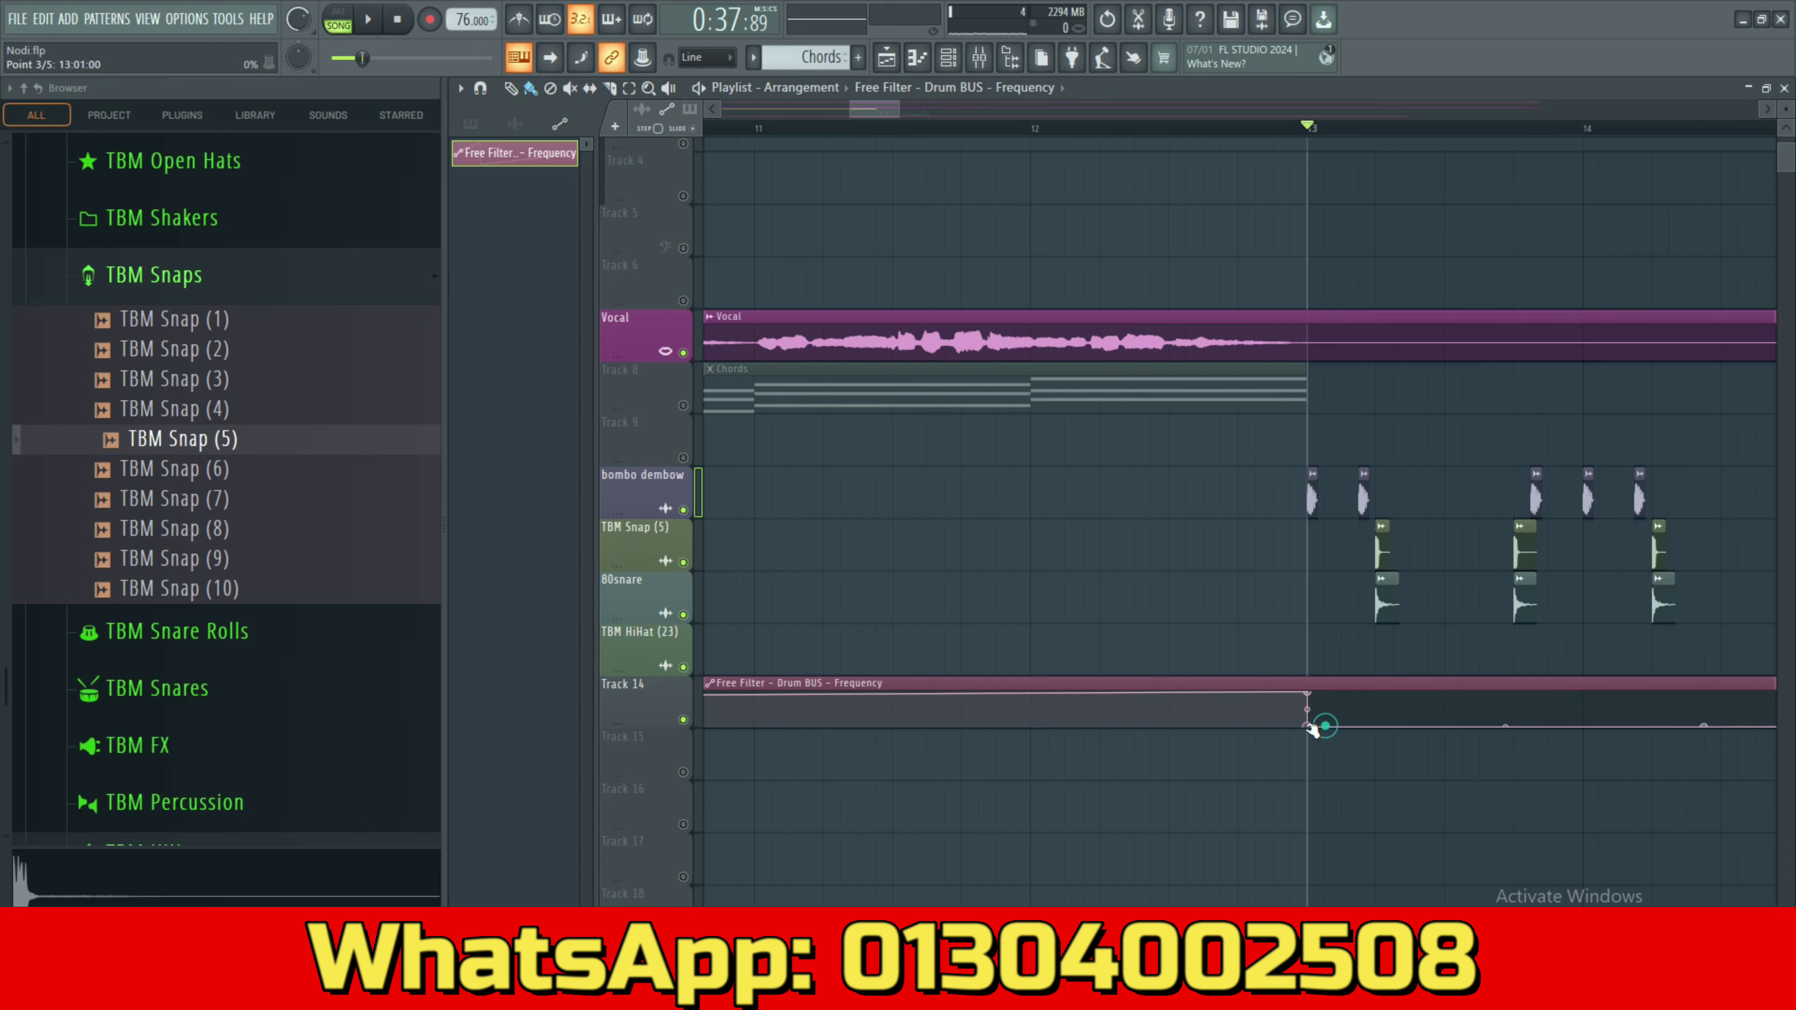
# Add automation points at bar 15 that raise the filter frequency vertically to 100%, and delete the stray point before them.
pyautogui.press('space')
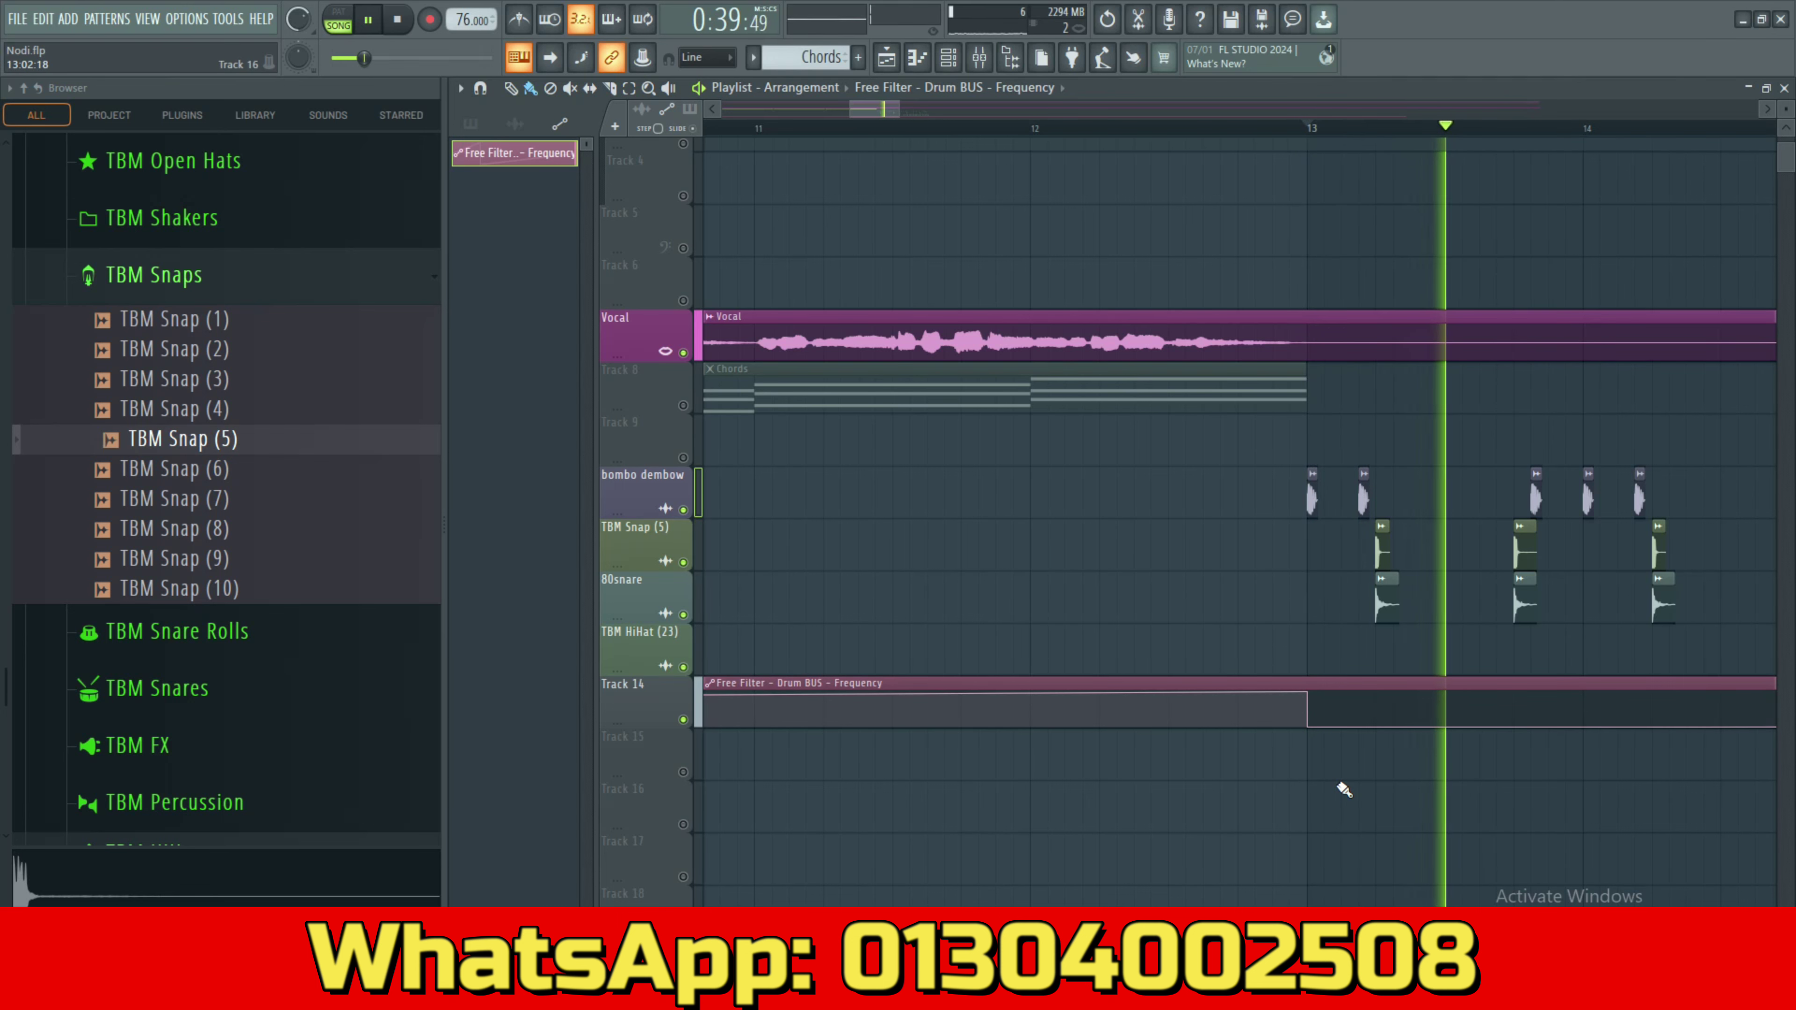
pyautogui.press('space')
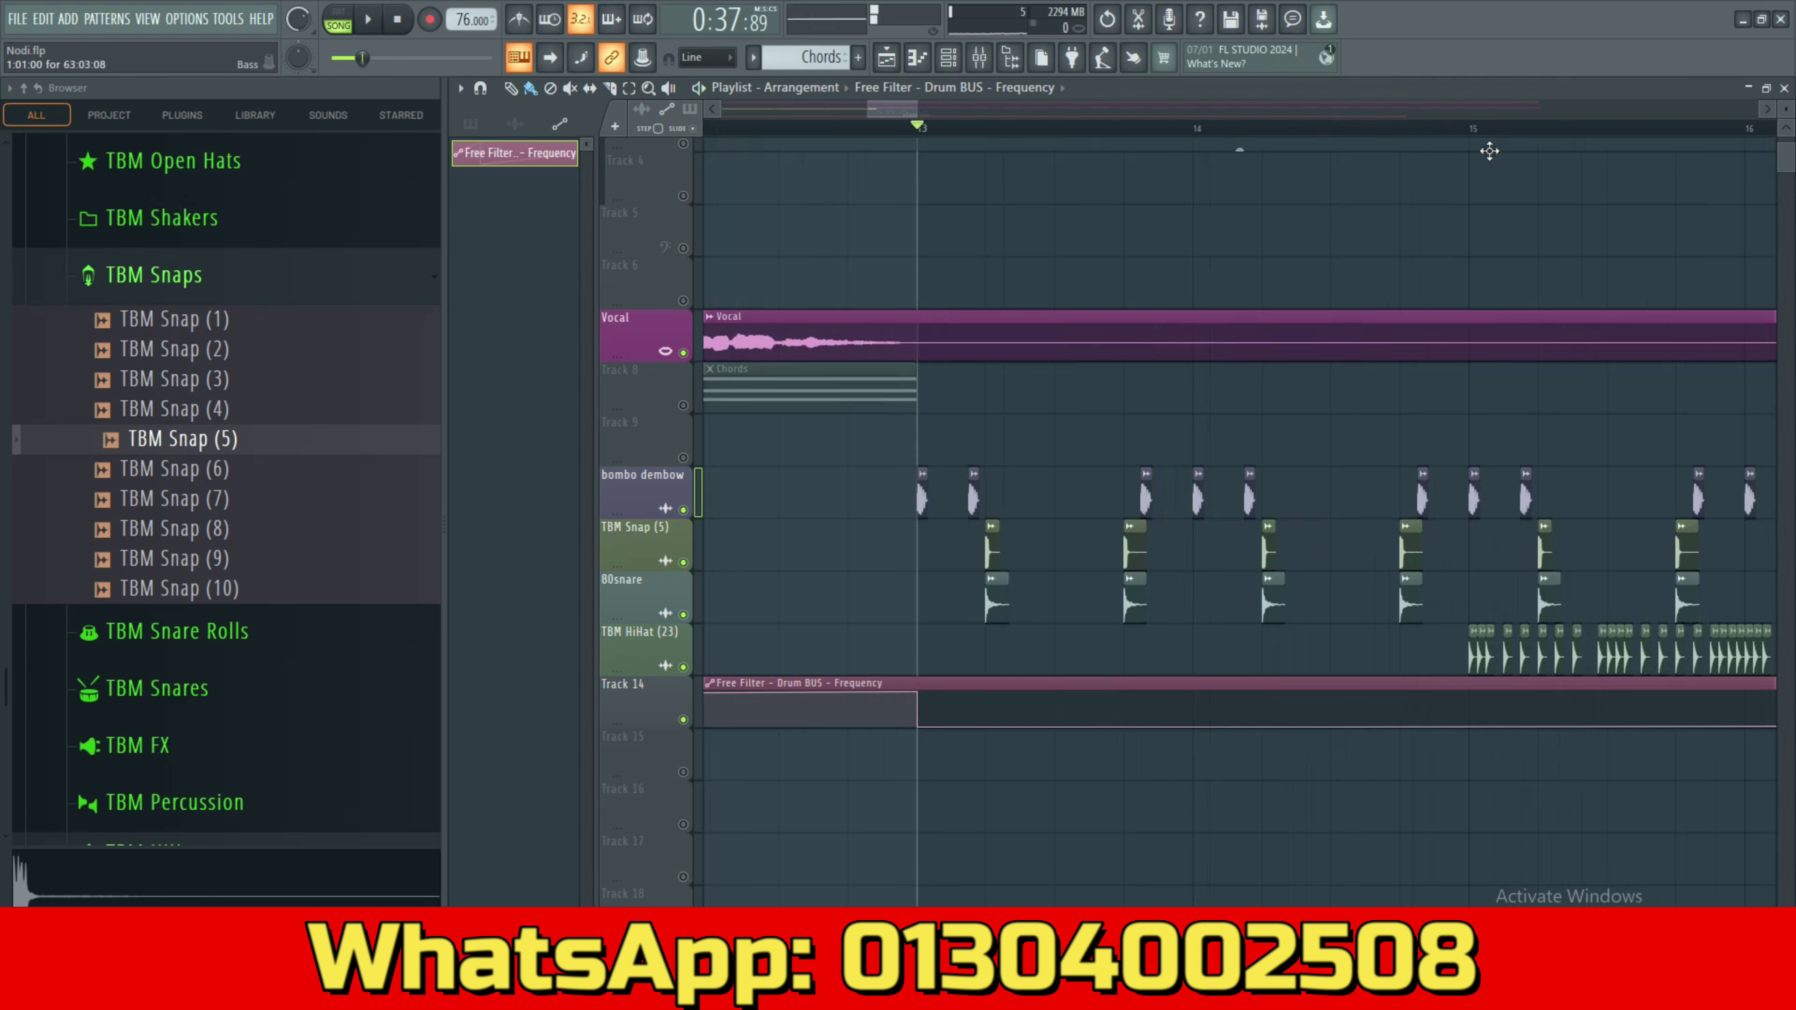
pyautogui.click(1472, 125)
pyautogui.click(1480, 729)
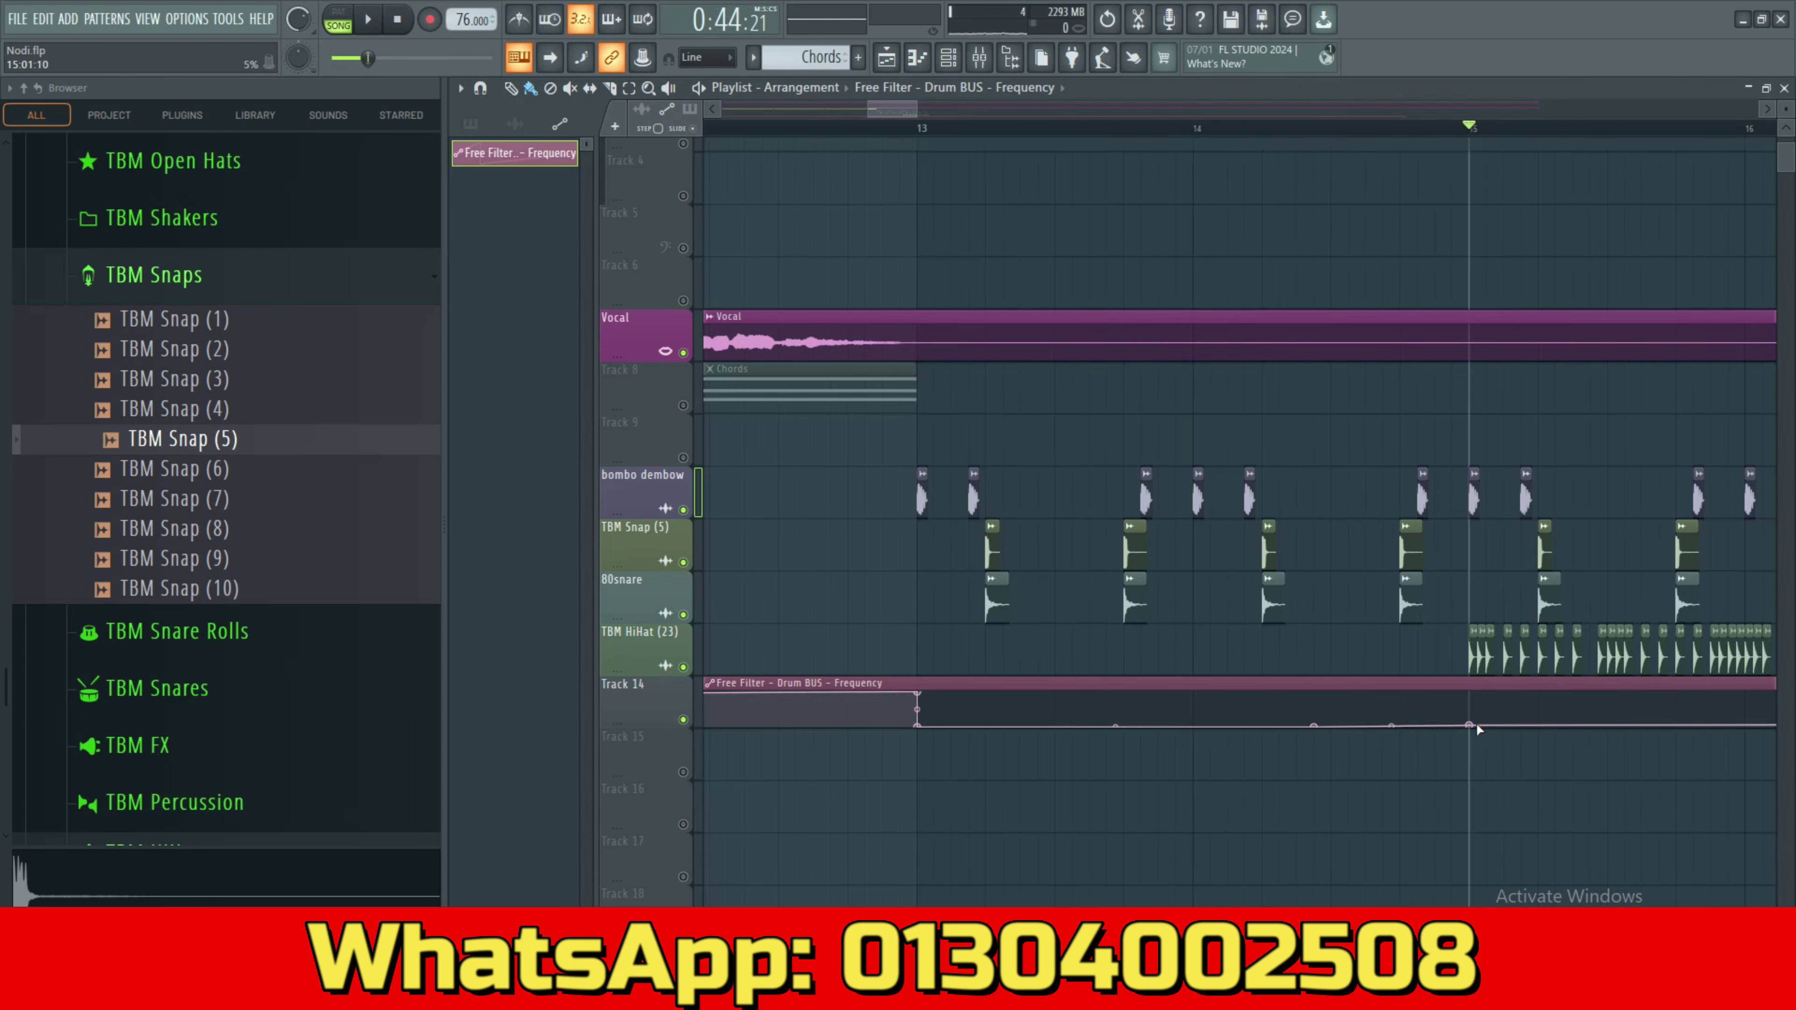
pyautogui.moveTo(1485, 727); pyautogui.dragTo(1474, 686)
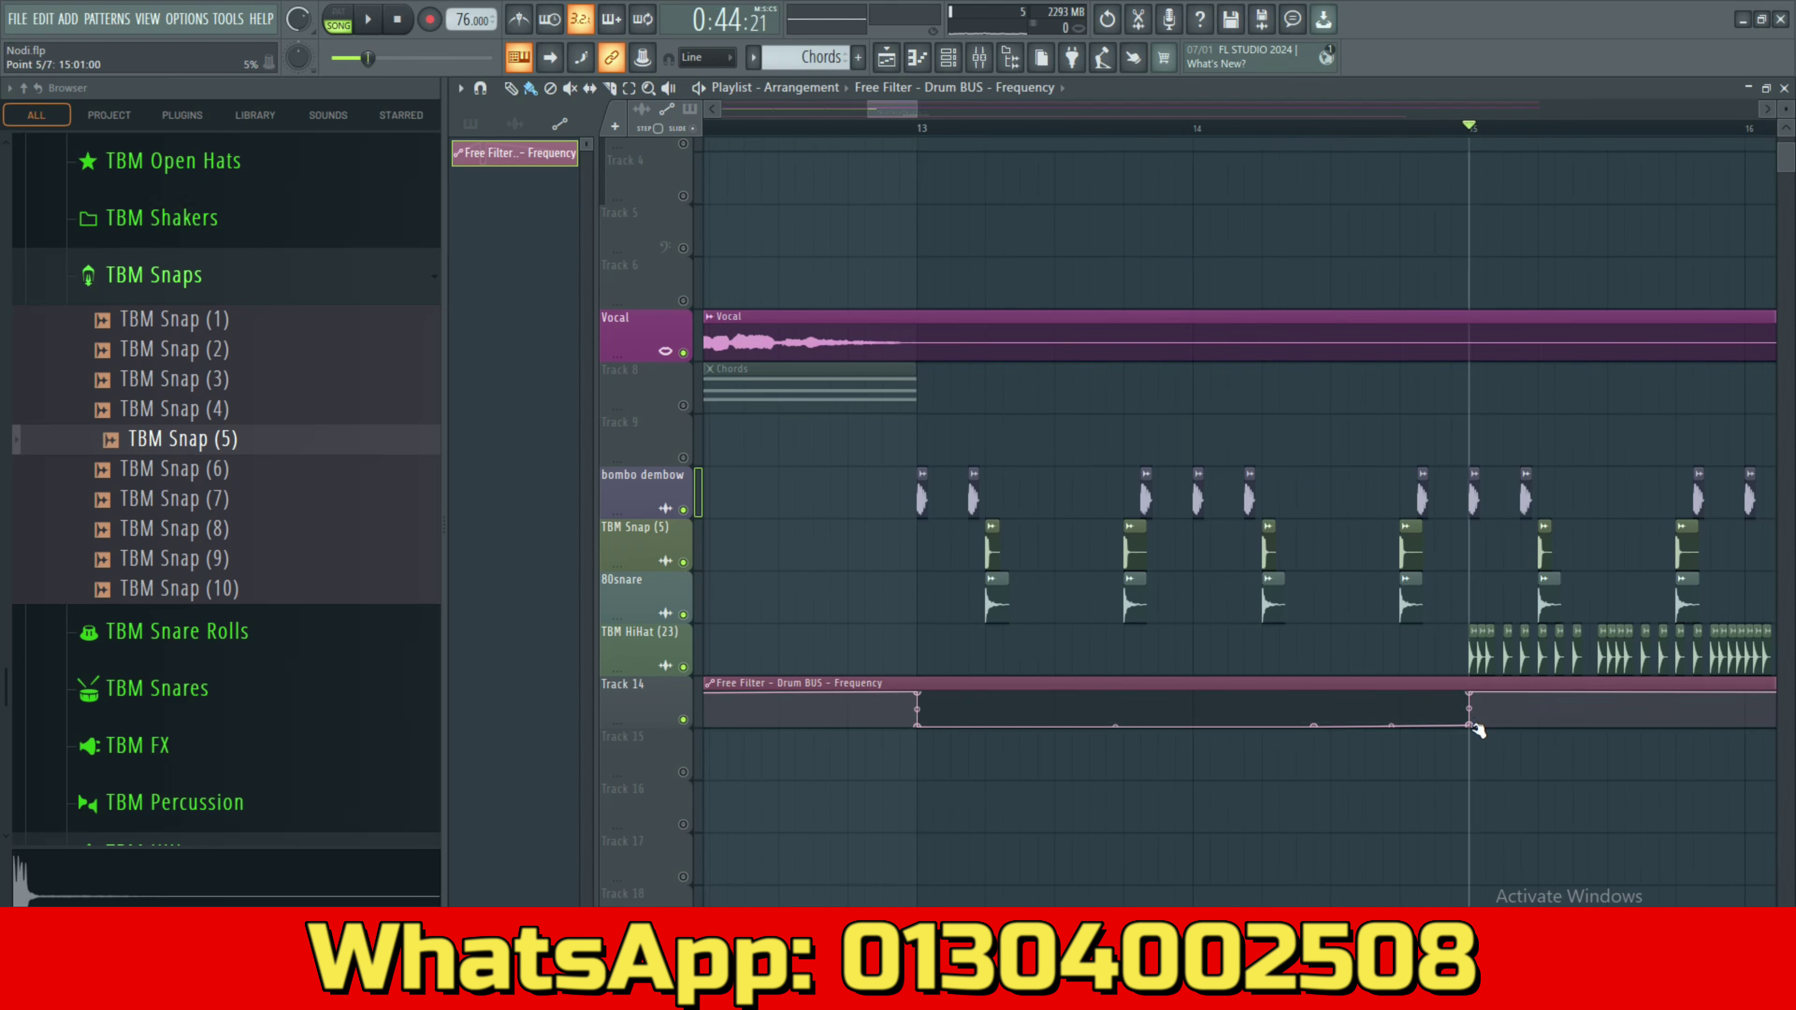
pyautogui.rightClick(1474, 727)
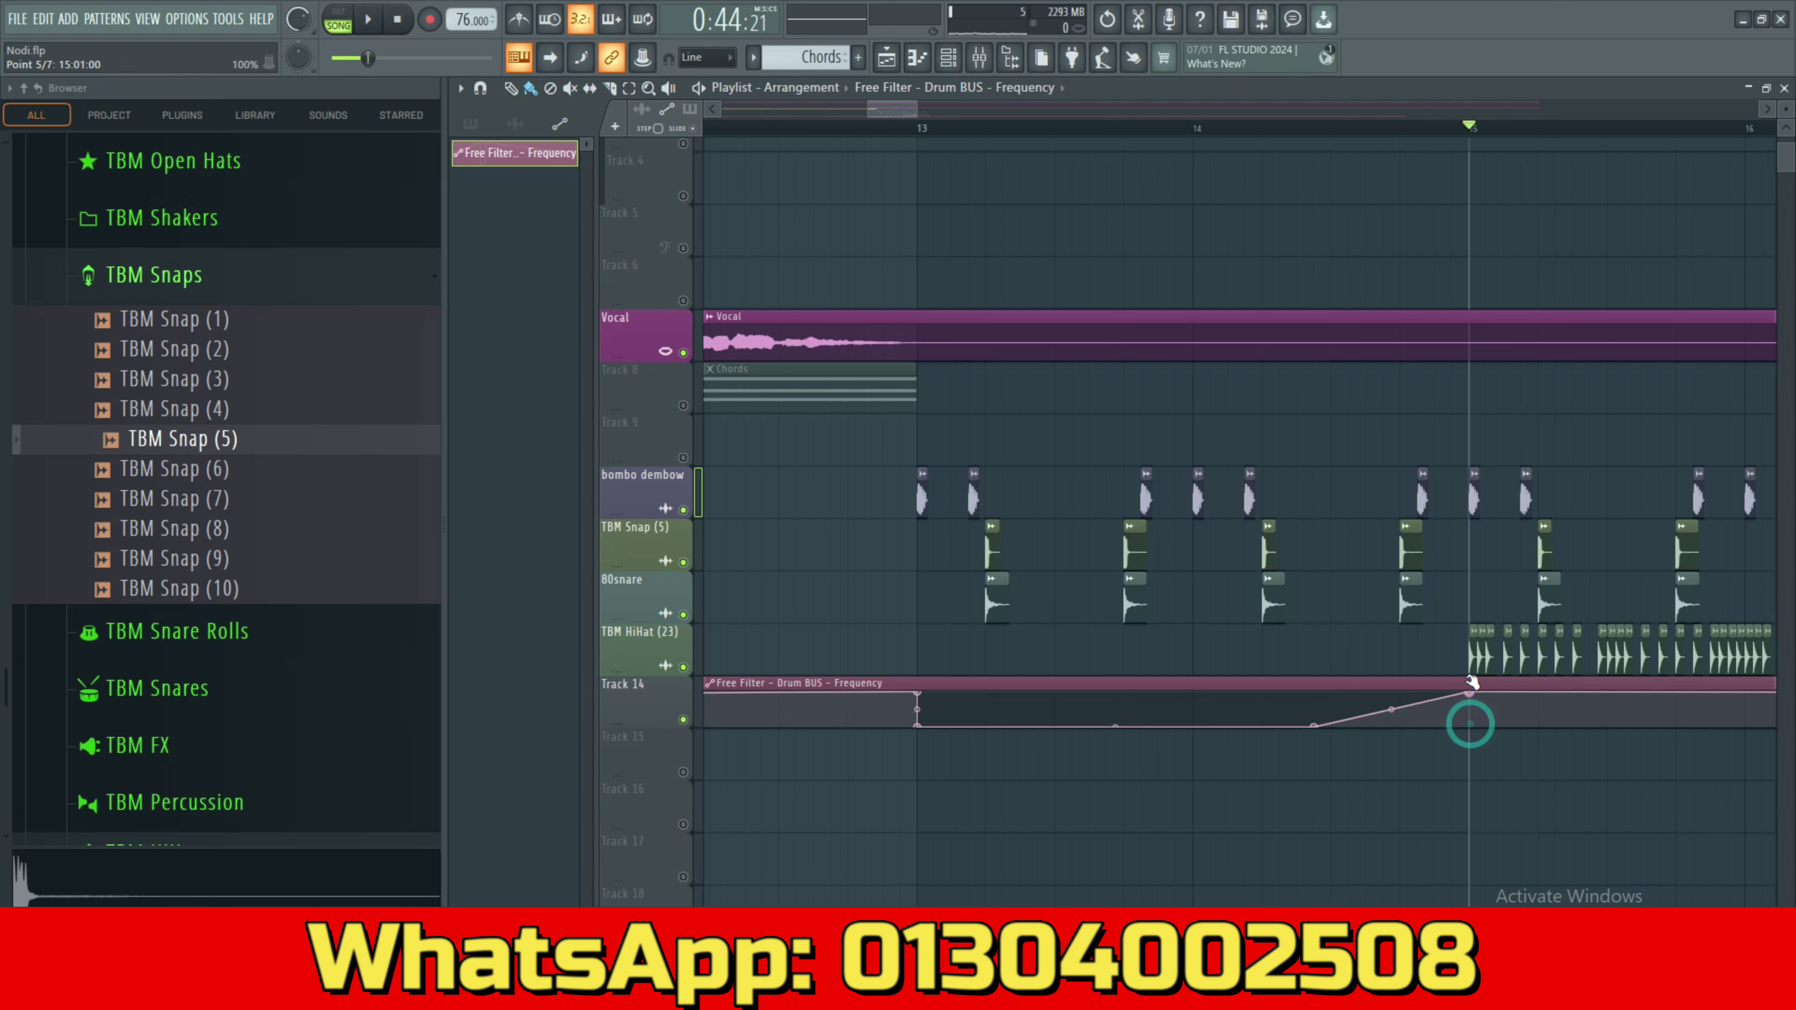
pyautogui.rightClick(1315, 726)
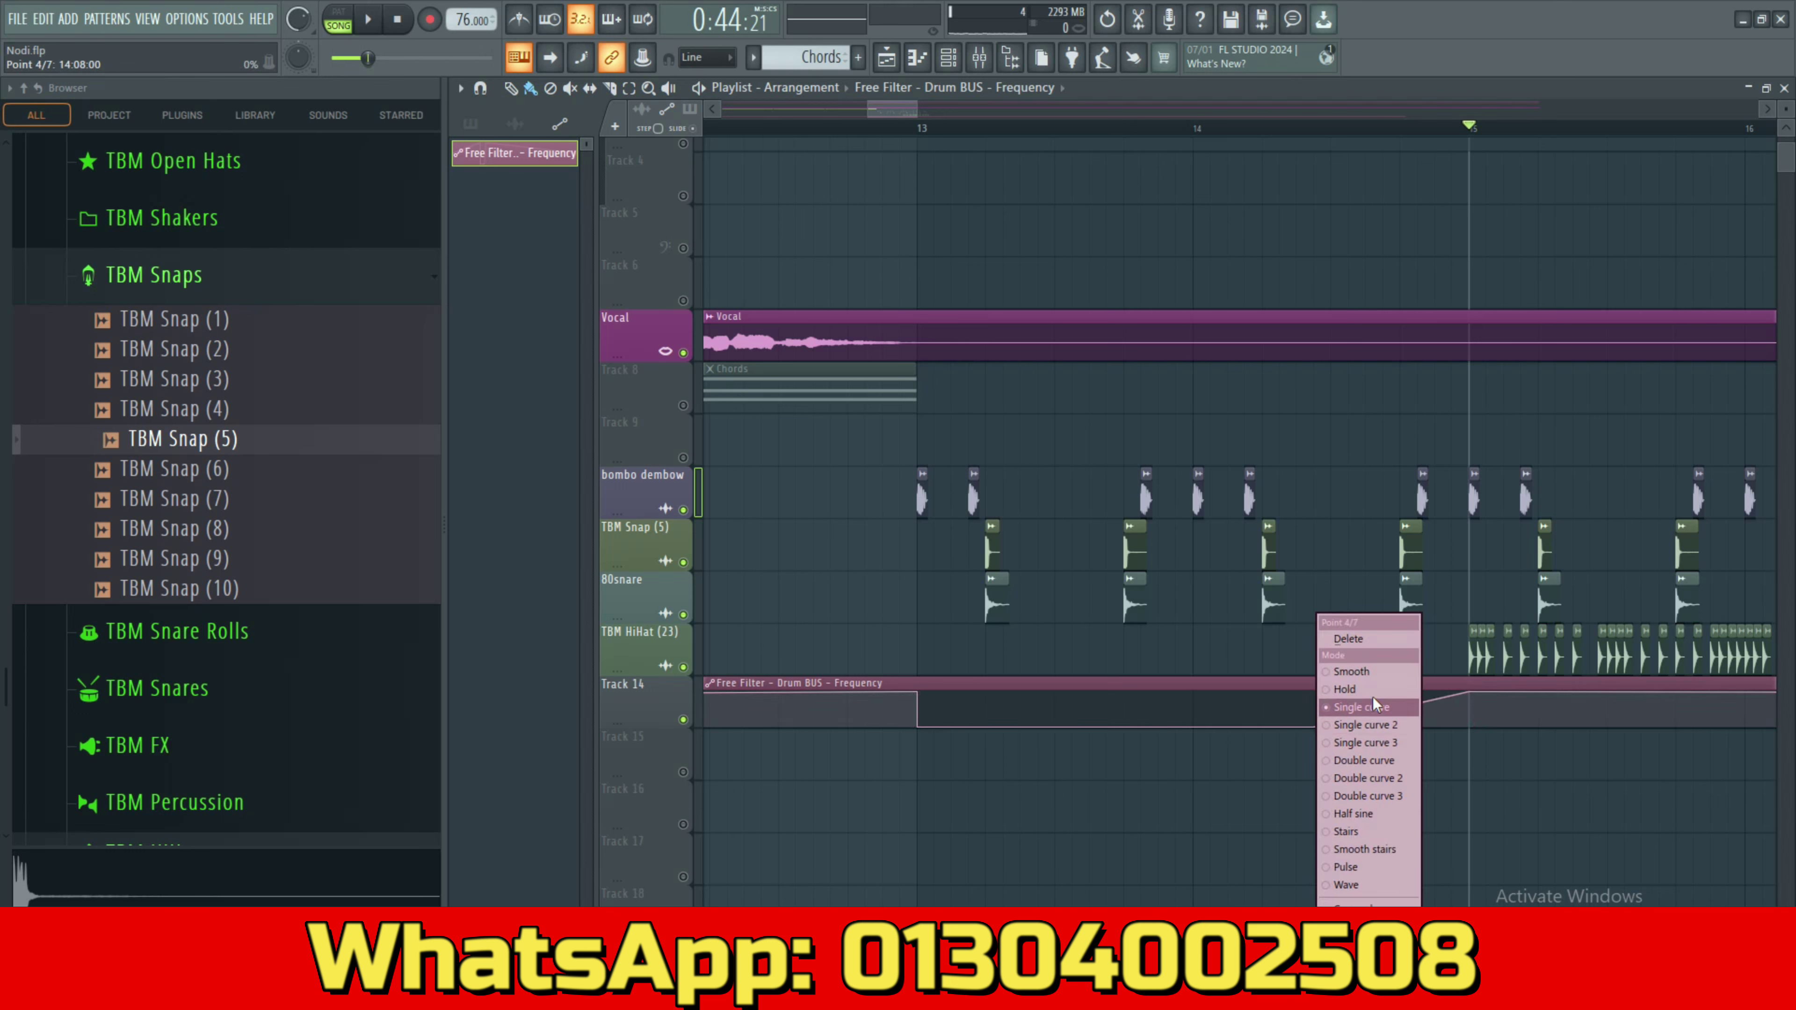
pyautogui.click(1370, 641)
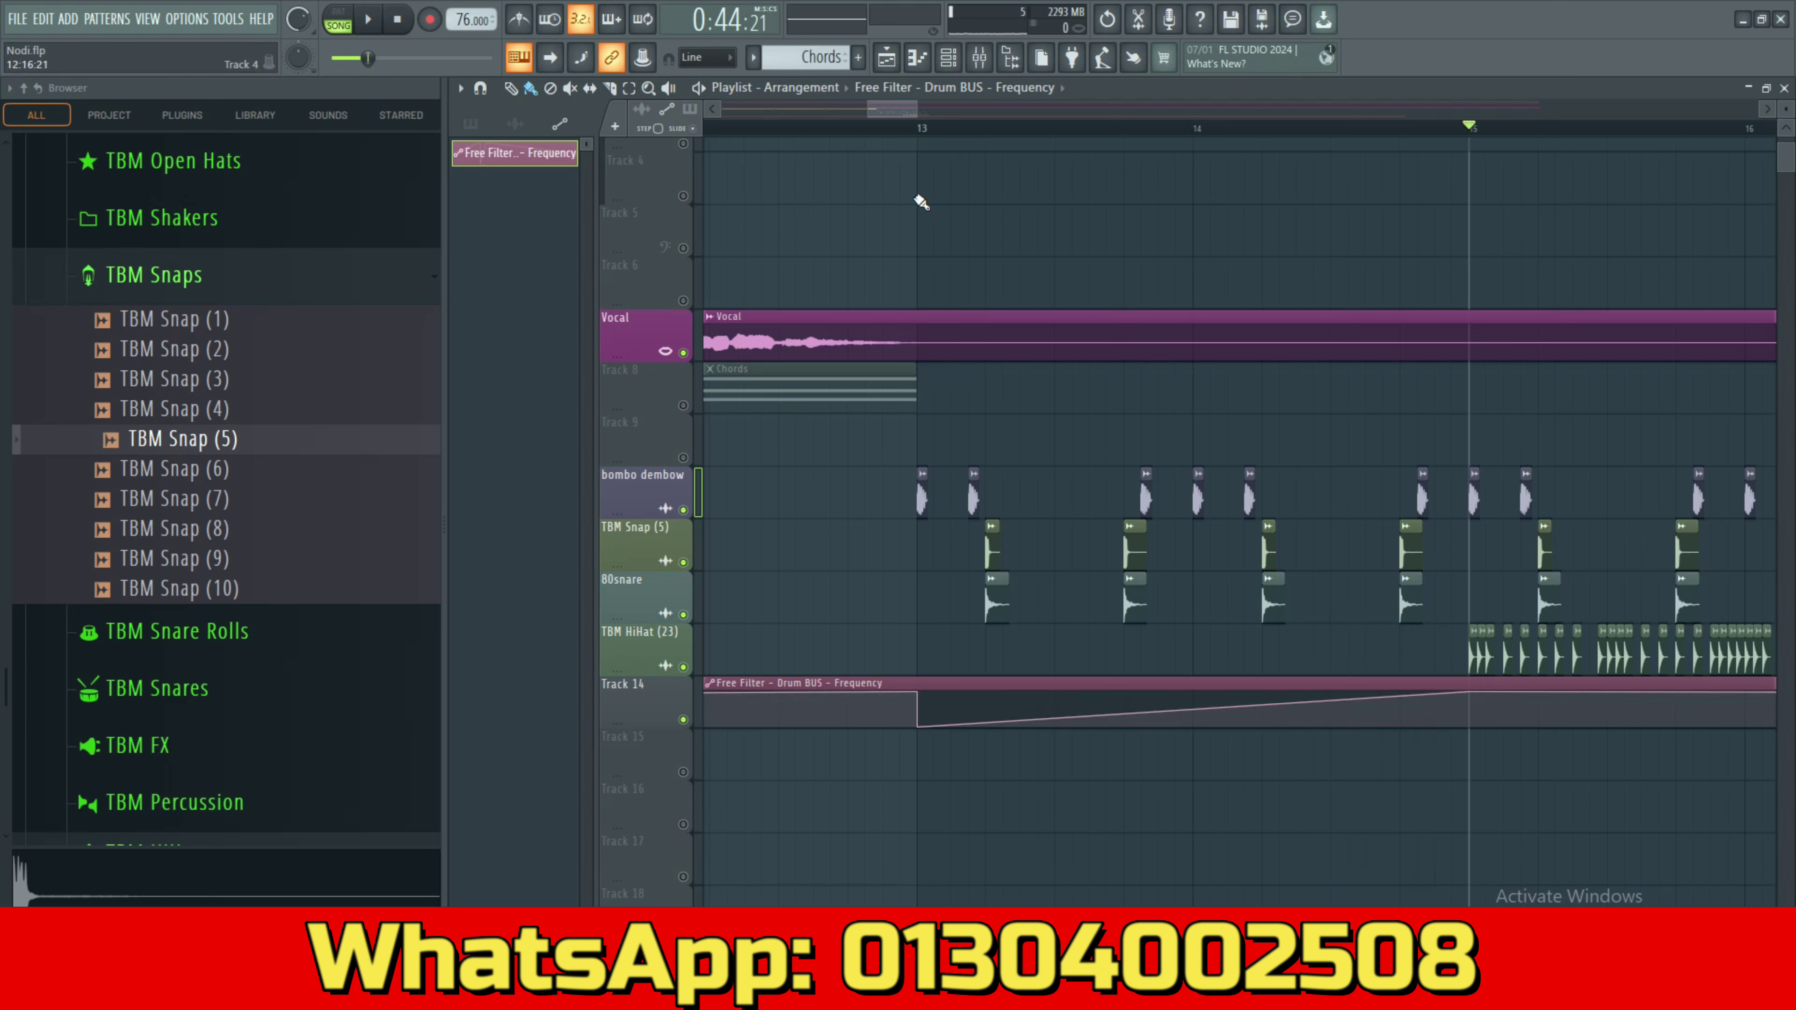
# Set the filter frequency between bars 13 and 15 to 47%, play the section back and save the project.
pyautogui.click(885, 132)
pyautogui.moveTo(1470, 692); pyautogui.dragTo(1472, 713)
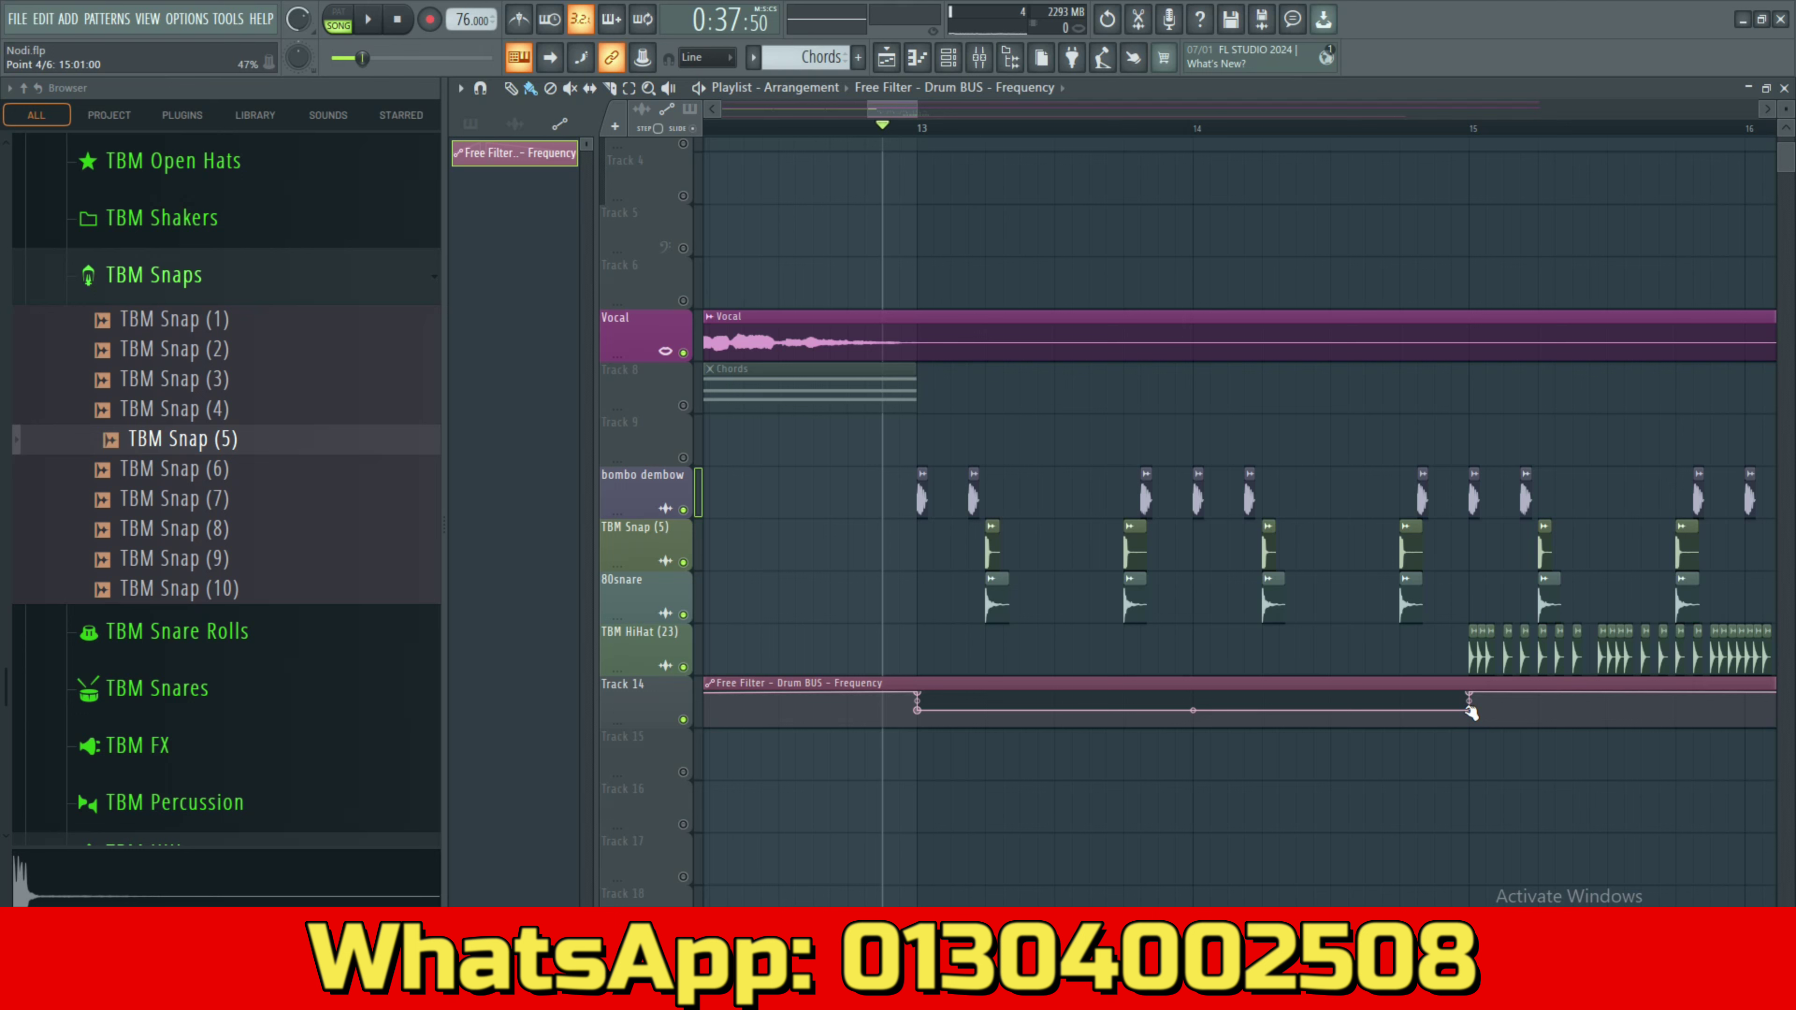
pyautogui.press('space')
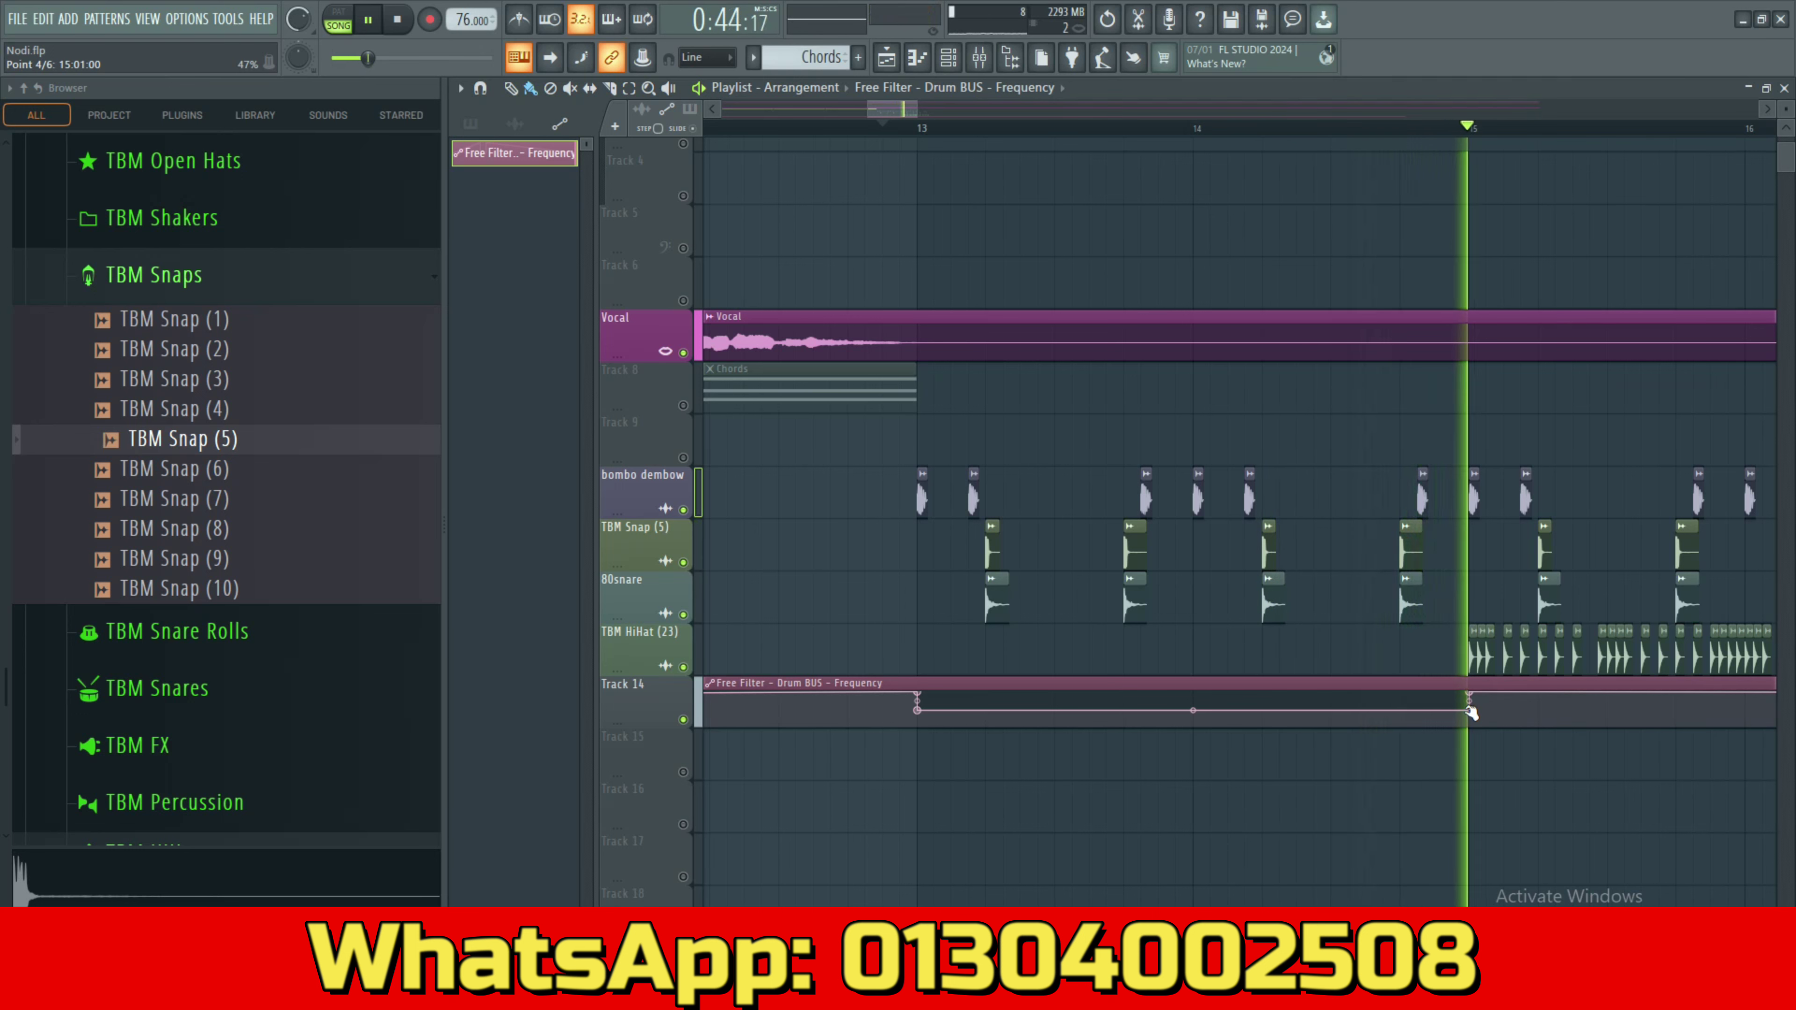
pyautogui.press('space')
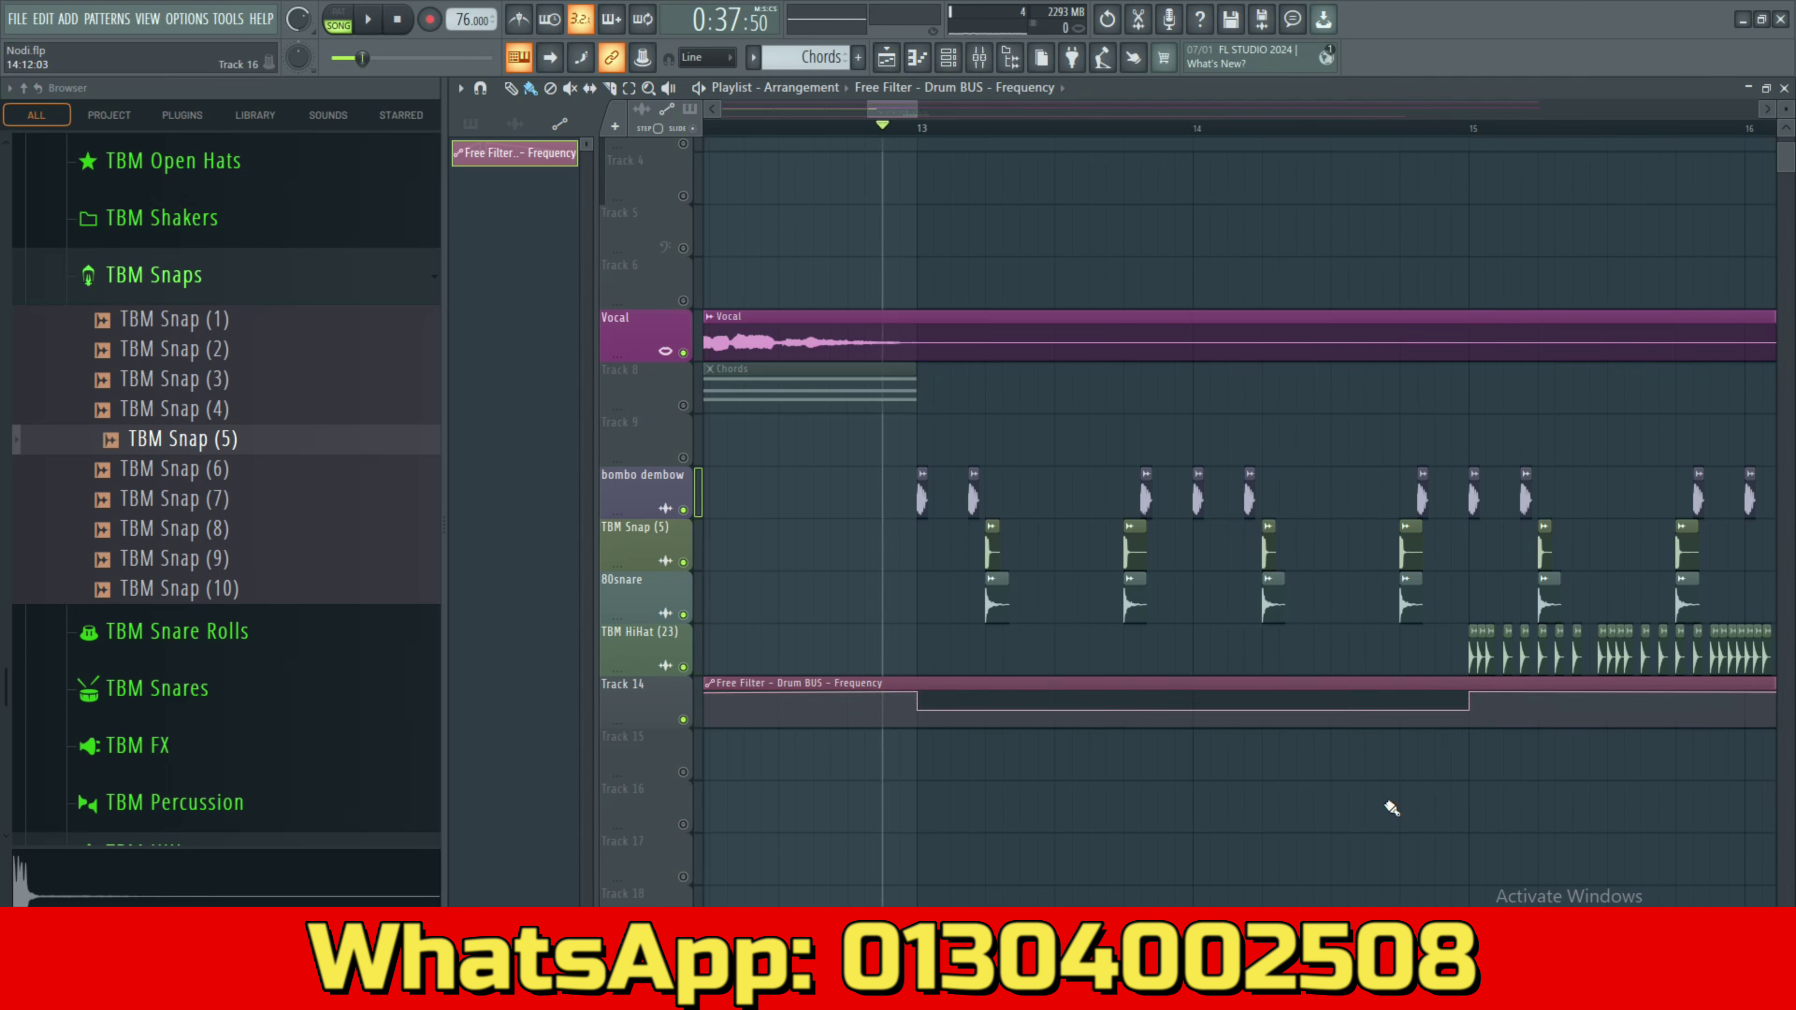
pyautogui.hotkey('ctrl', 's')
# Switch to the Nodi music video on YouTube, listen to it from 0:49, and return to the Nodi.flp project in FL Studio.
pyautogui.hotkey('alt', 'Tab')
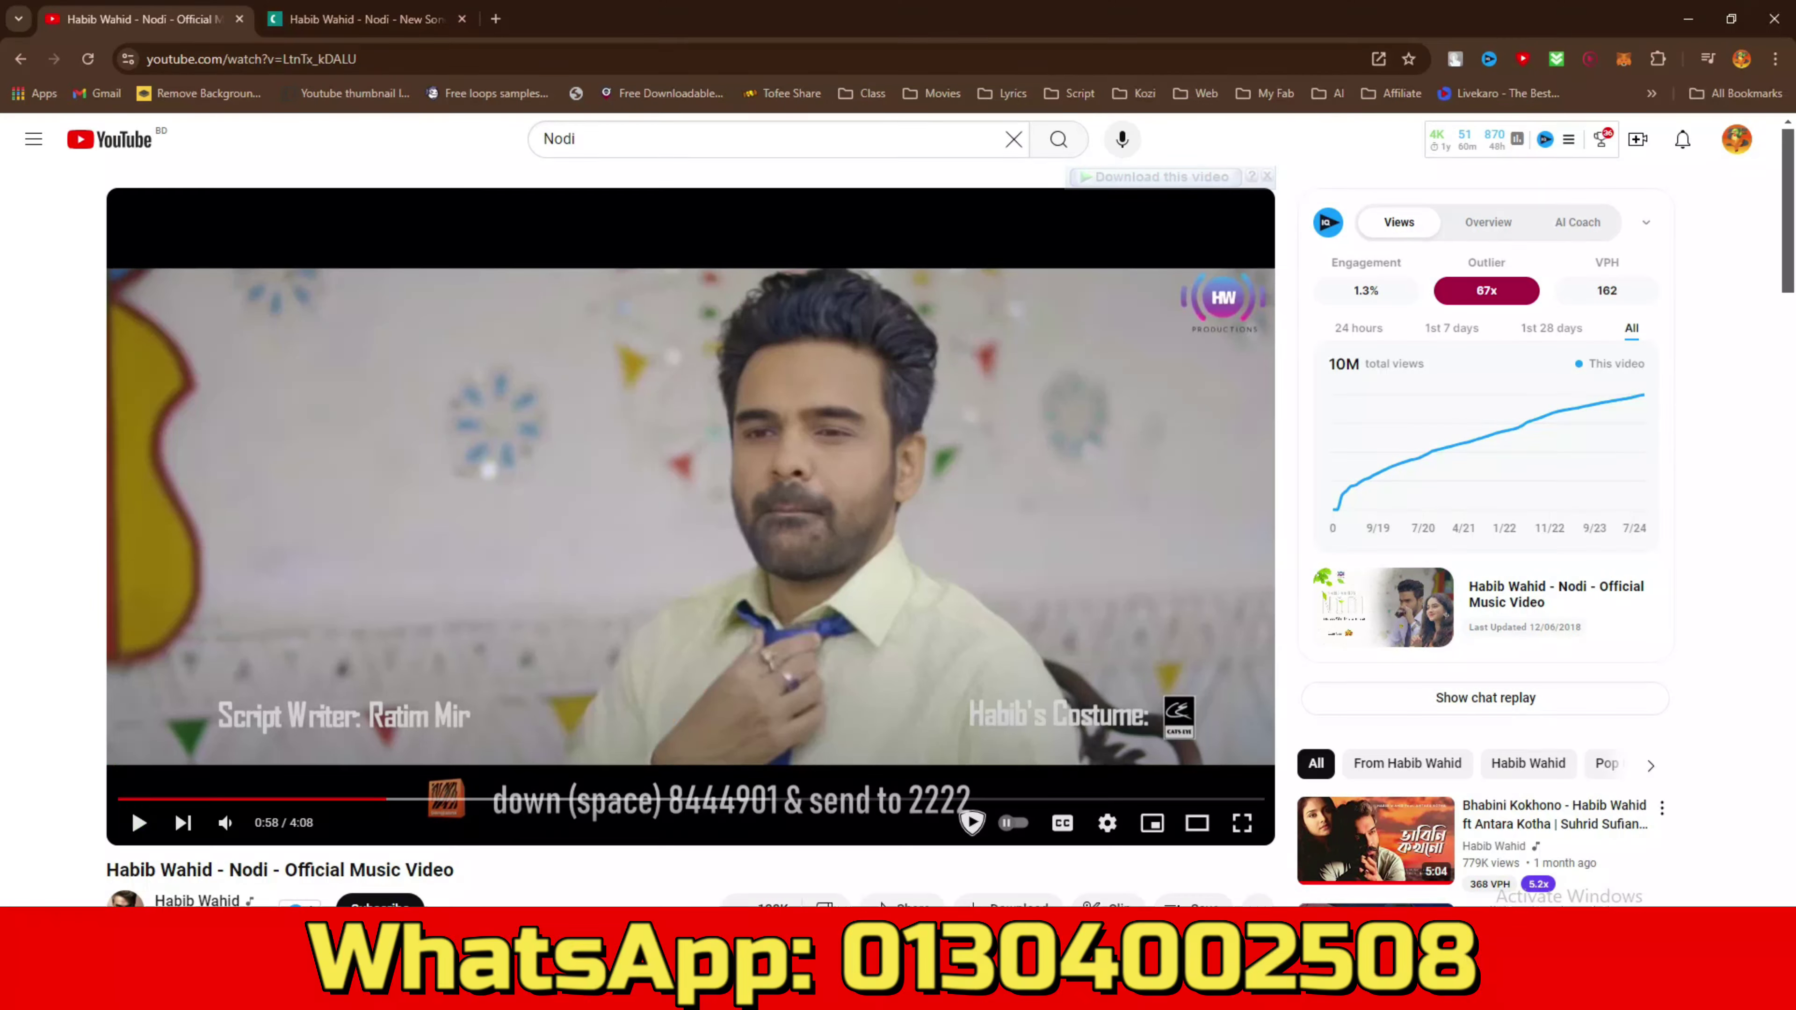
pyautogui.click(349, 800)
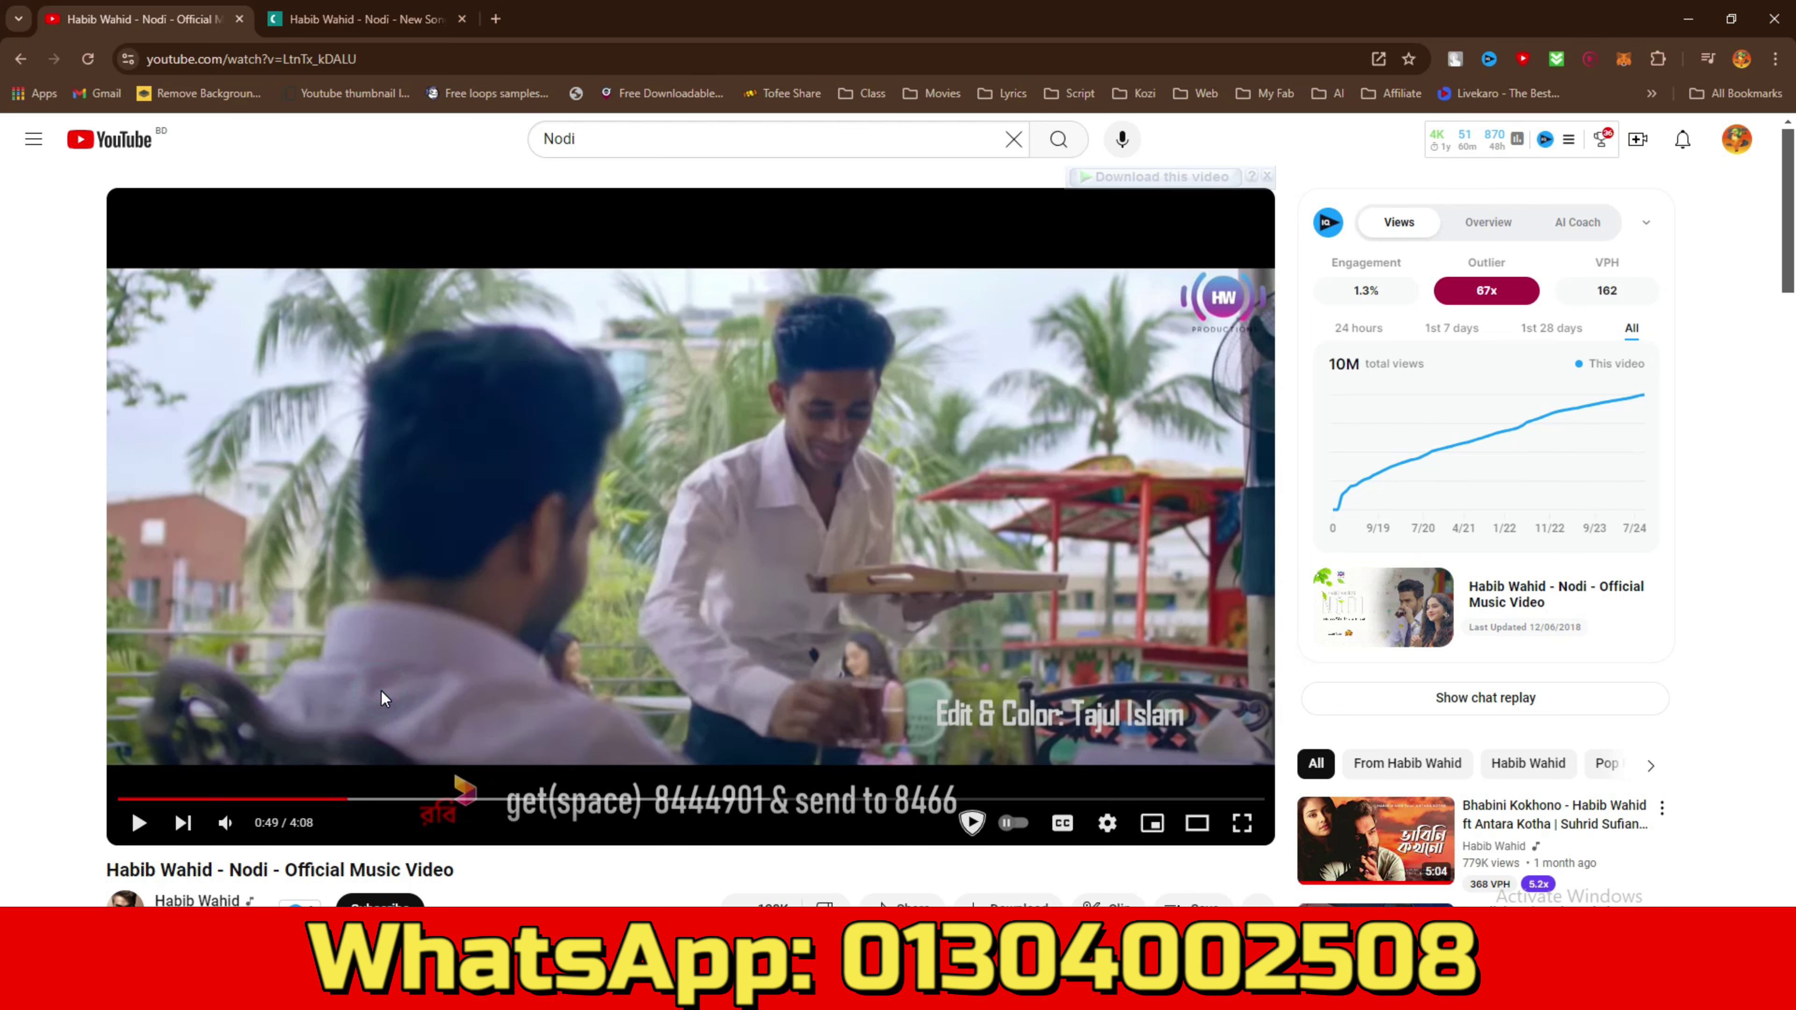
pyautogui.click(381, 690)
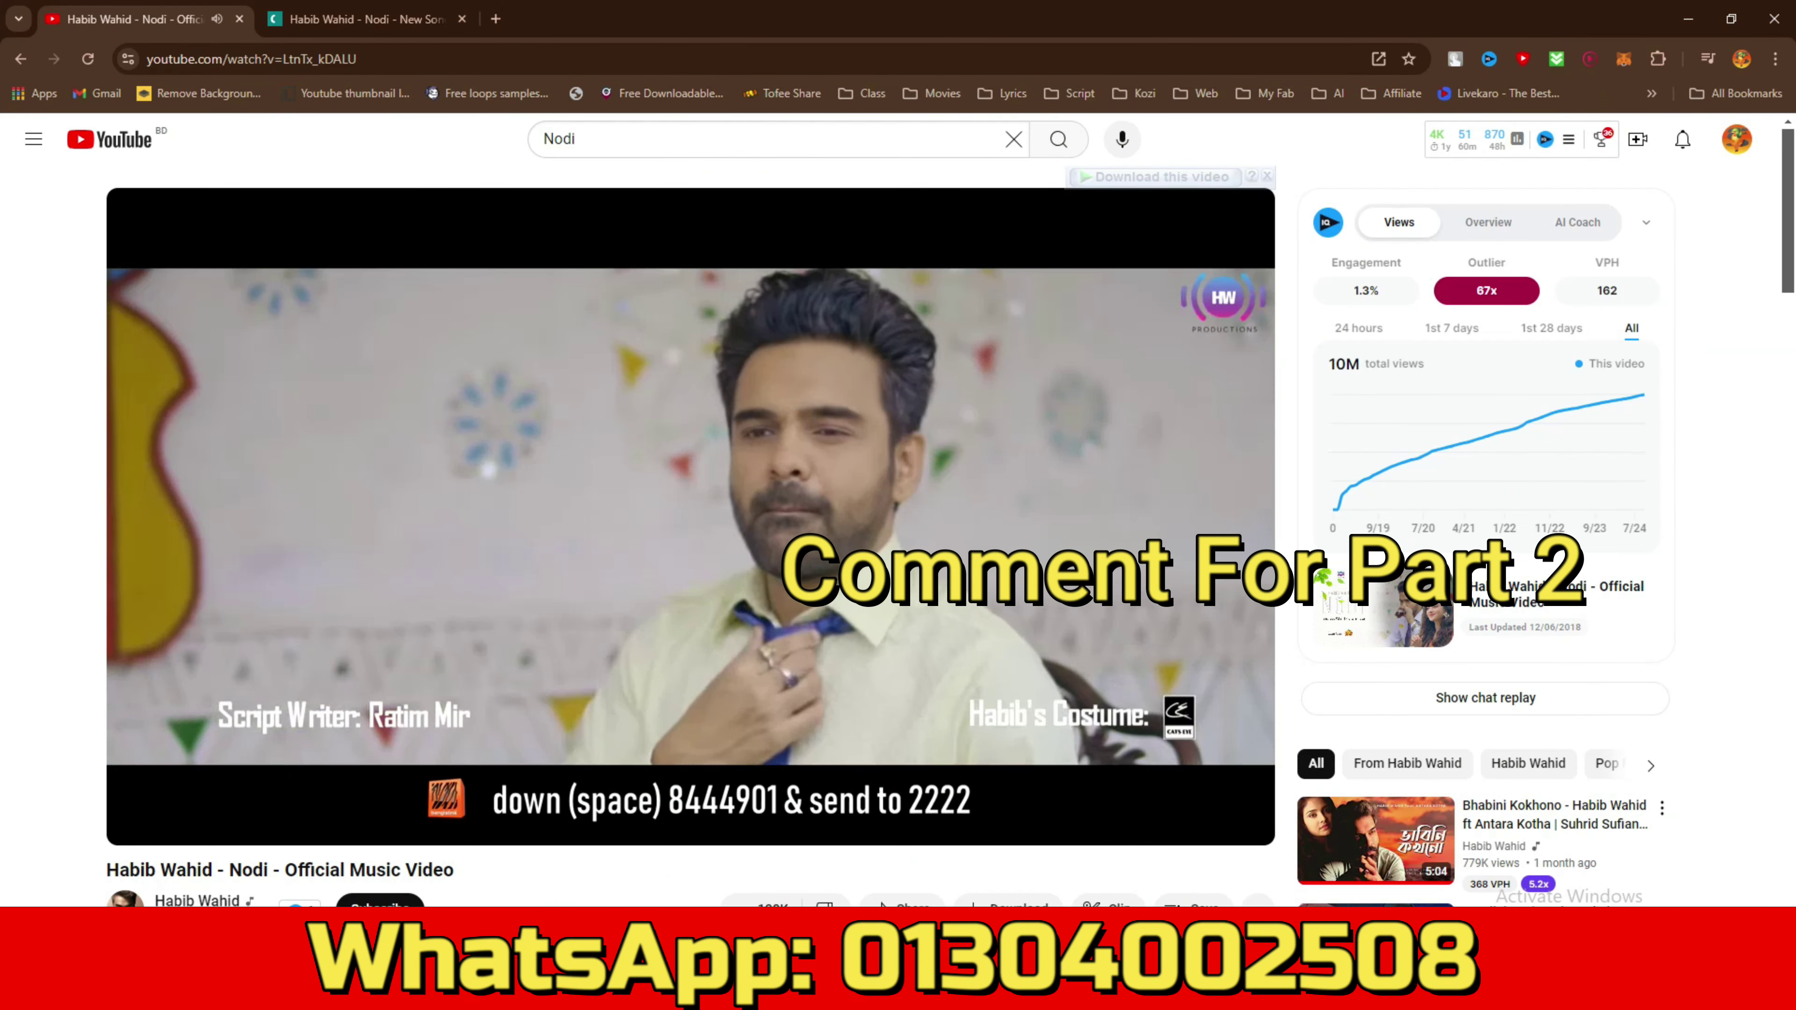
pyautogui.click(382, 691)
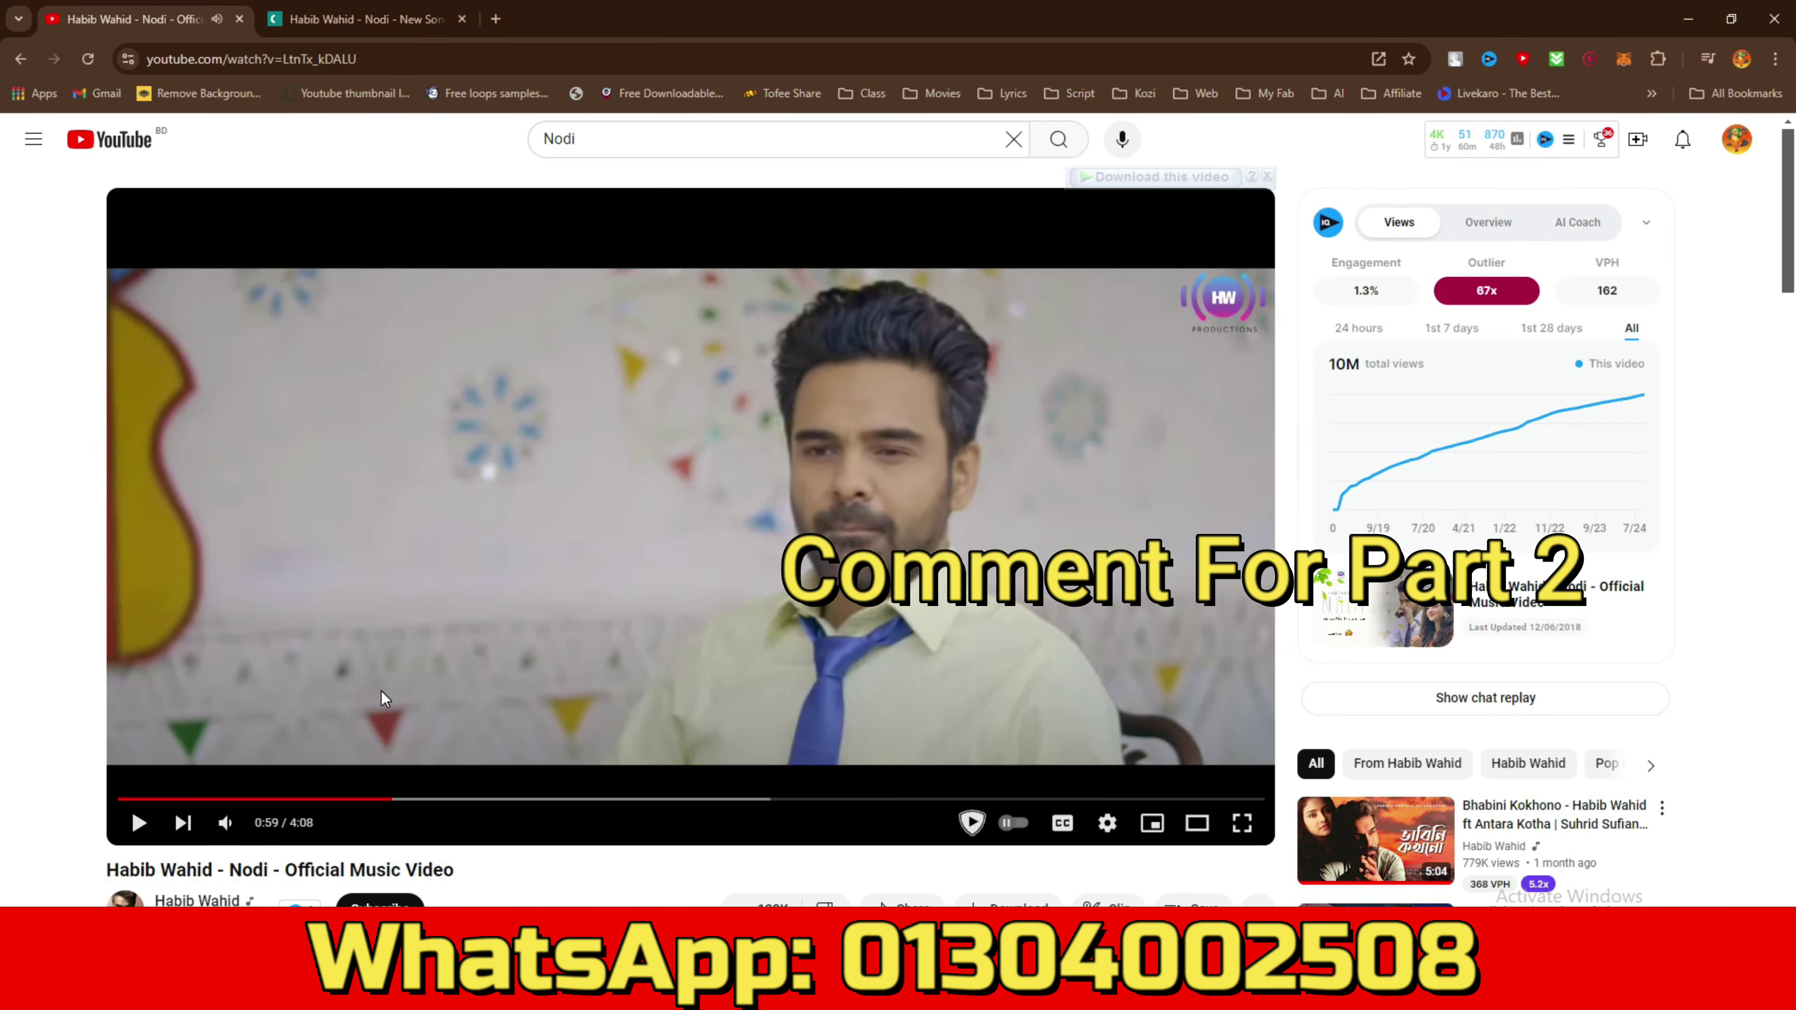
pyautogui.click(797, 992)
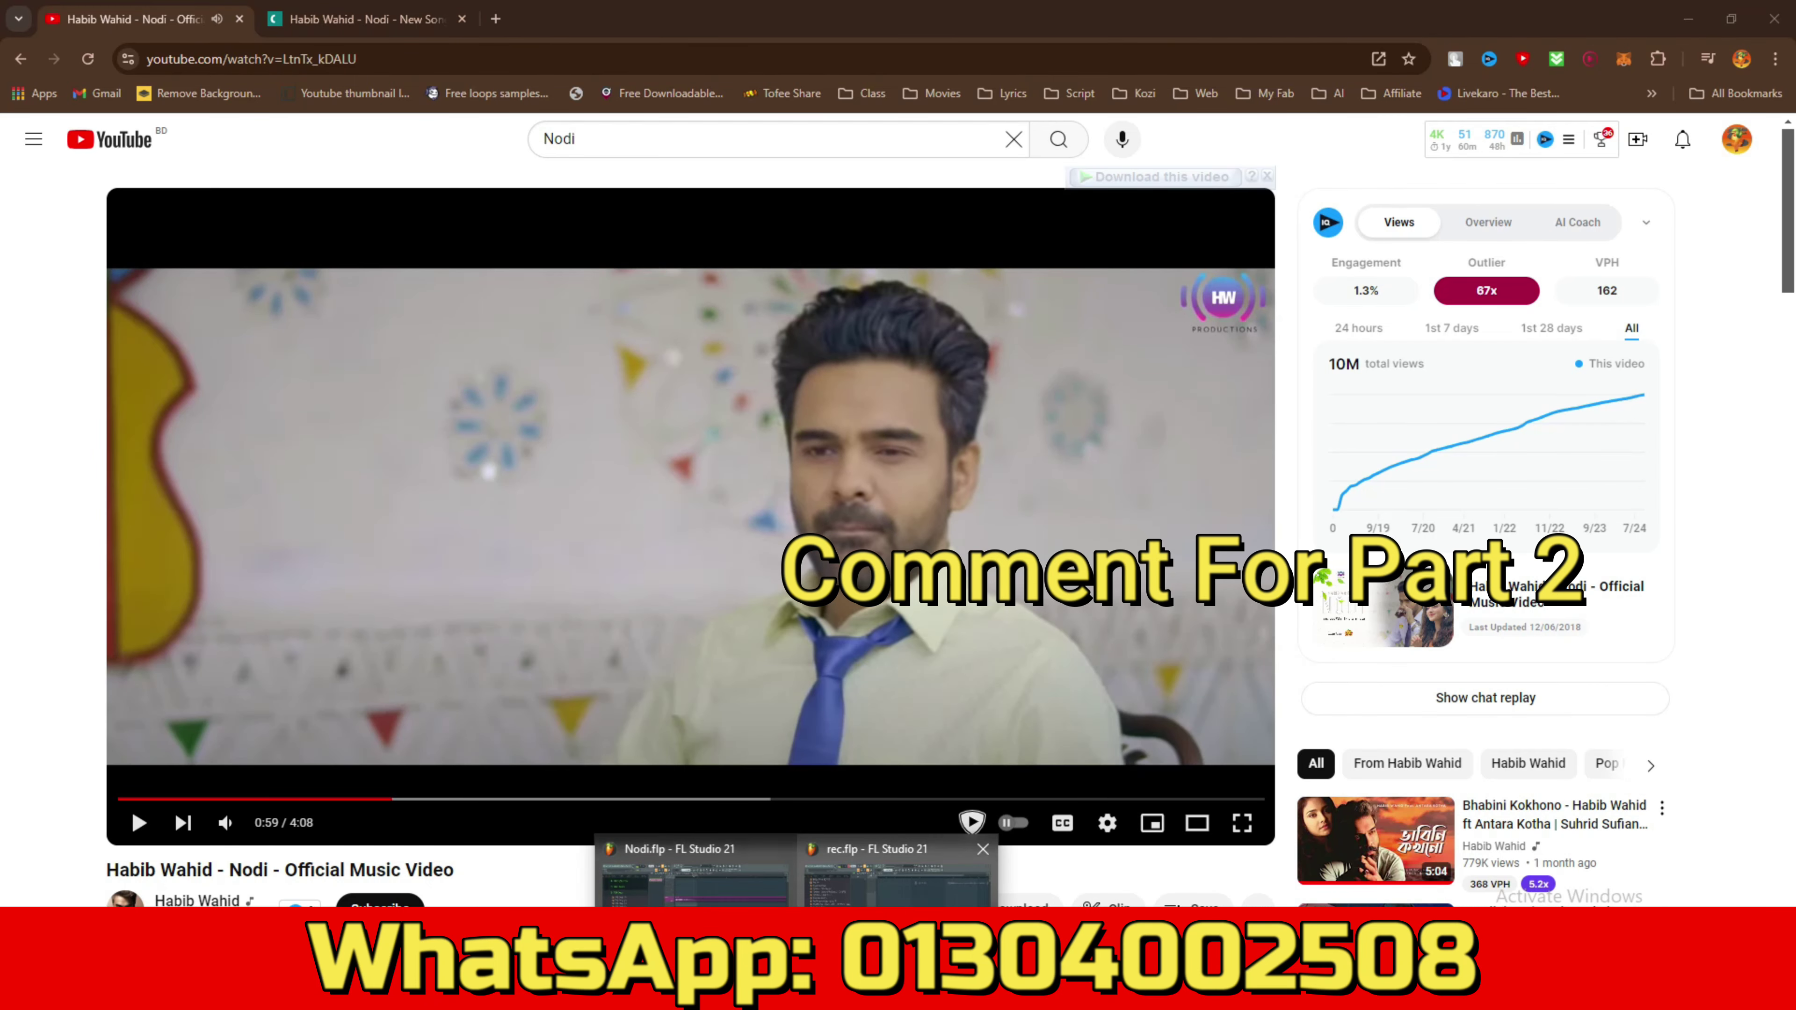
pyautogui.click(905, 917)
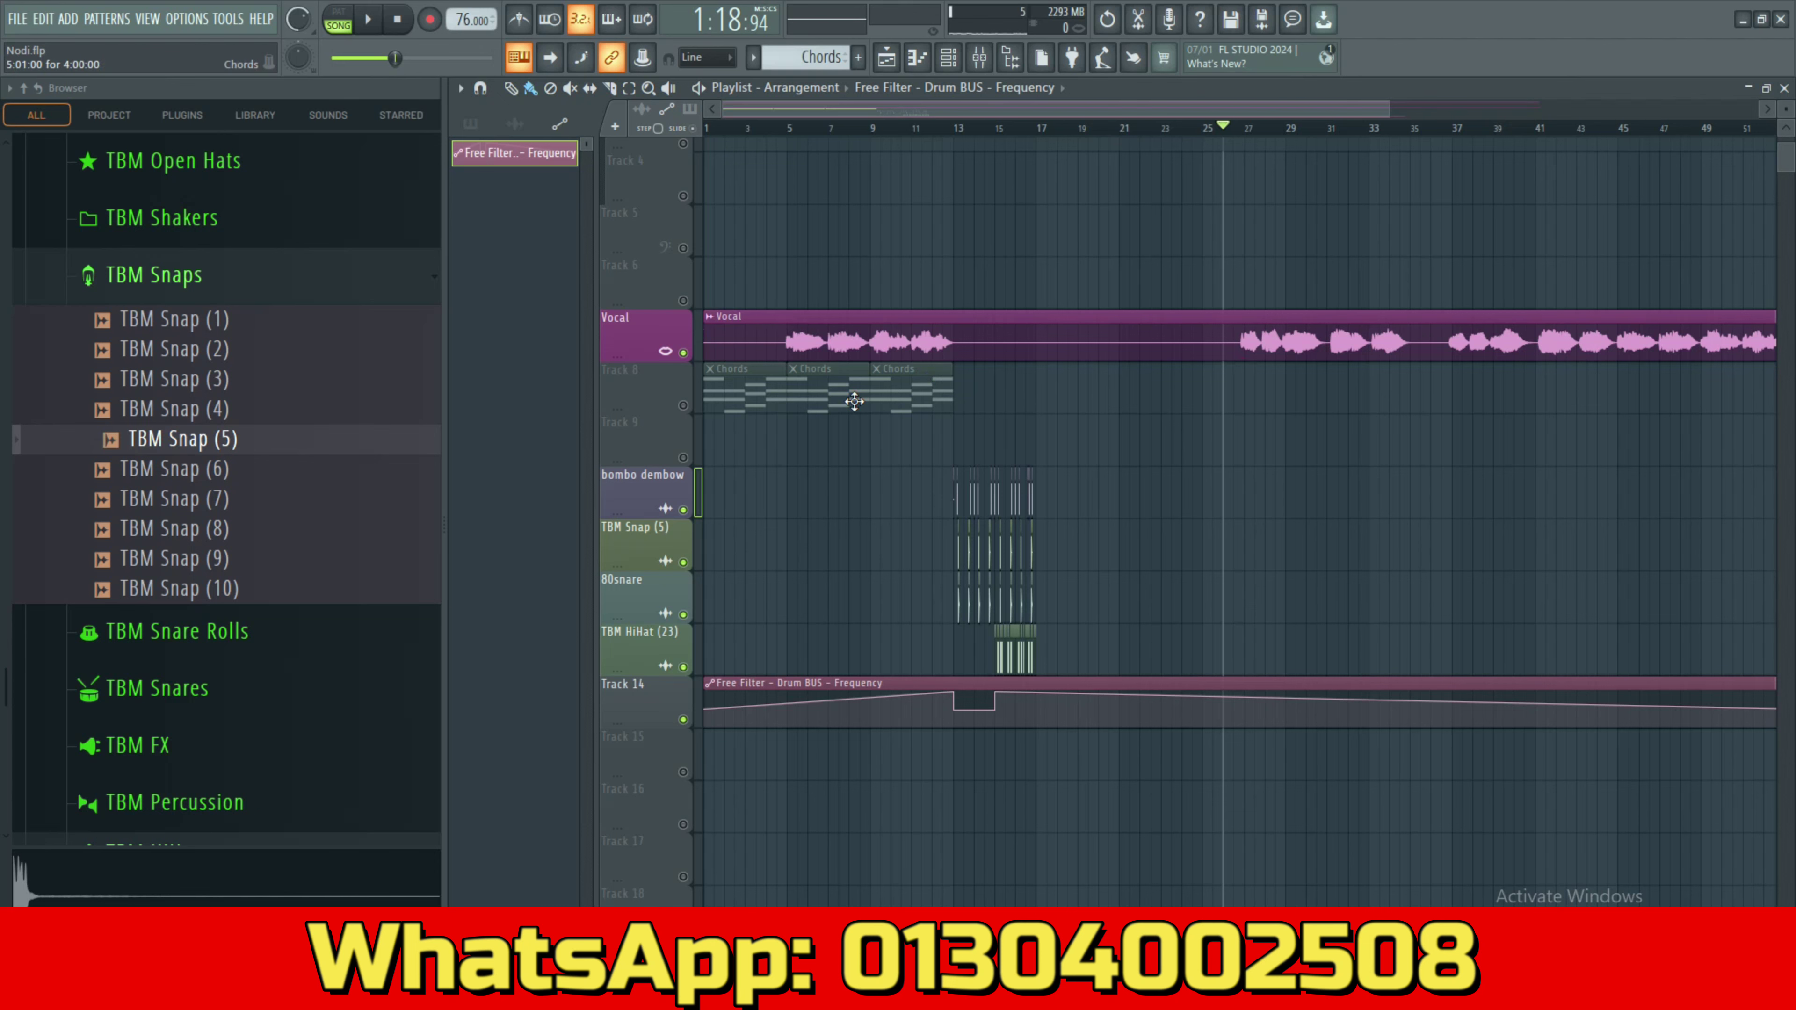
# Select all playlist clips and move the whole arrangement four bars later so it starts at bar 5.
pyautogui.hotkey('ctrl', 'a')
pyautogui.scroll(3, 854, 402)
pyautogui.scroll(-5, 854, 490)
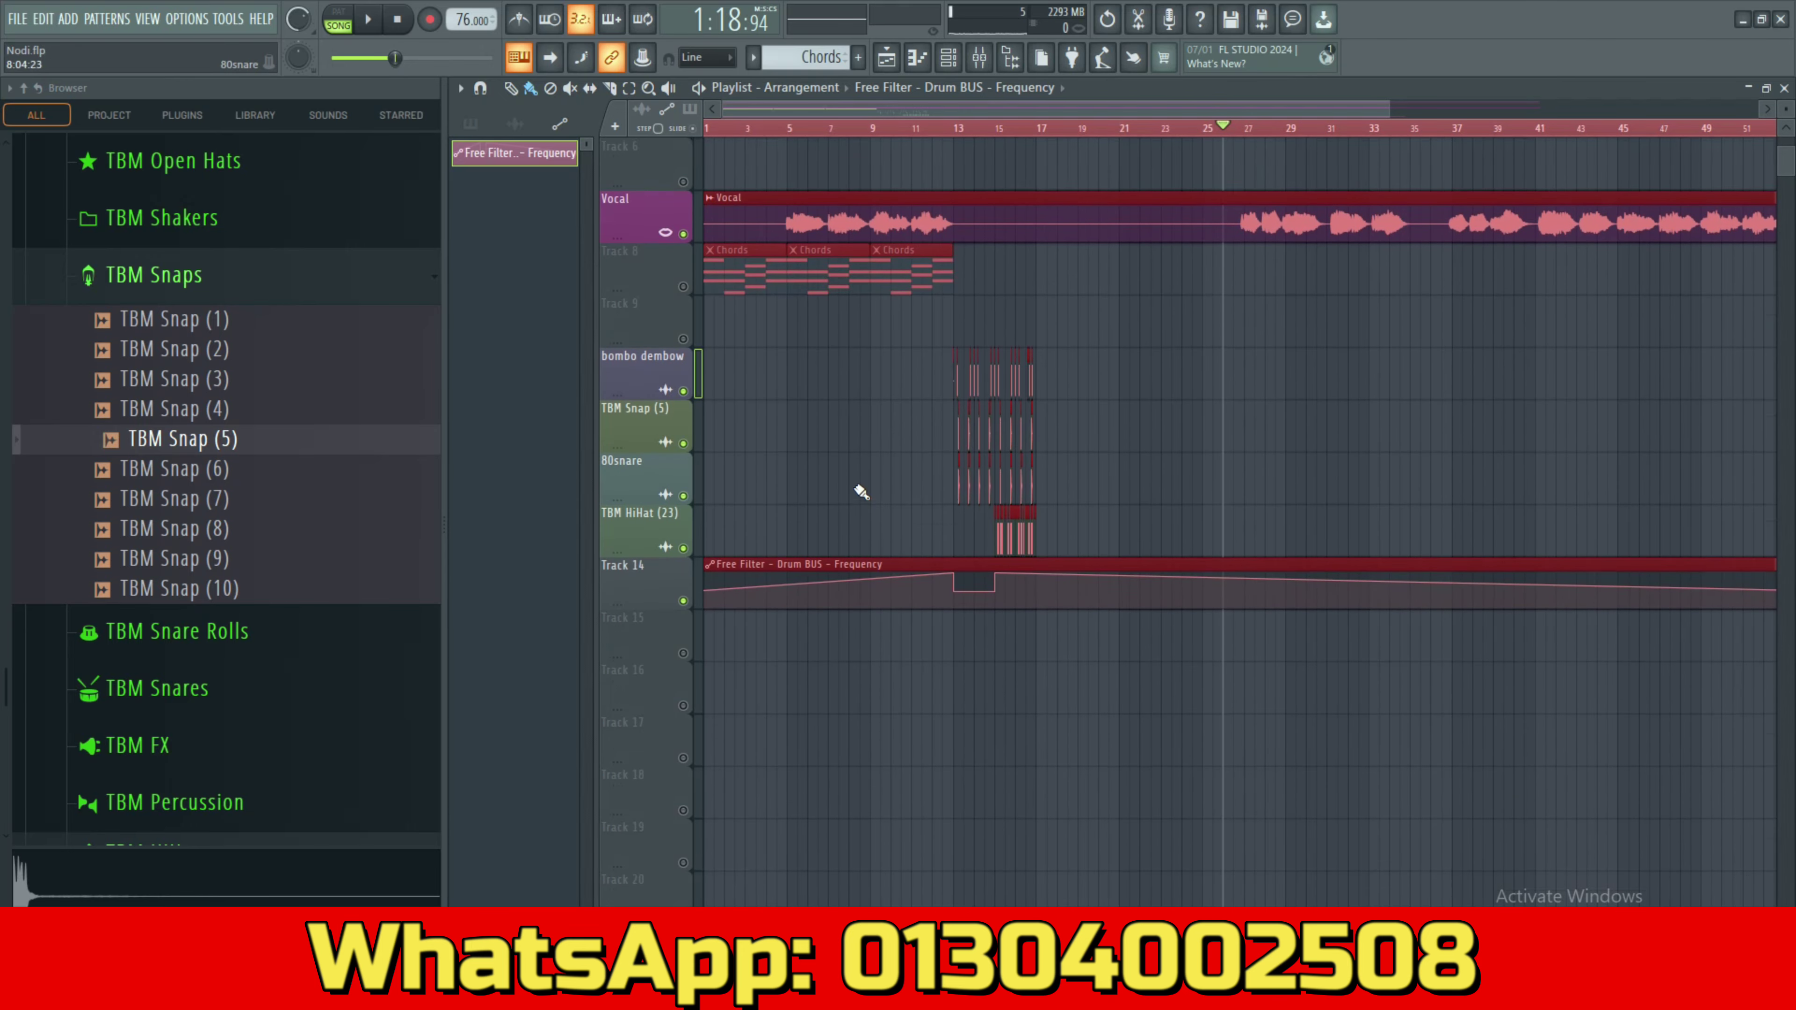
pyautogui.moveTo(817, 215); pyautogui.dragTo(899, 221)
pyautogui.rightClick(892, 414)
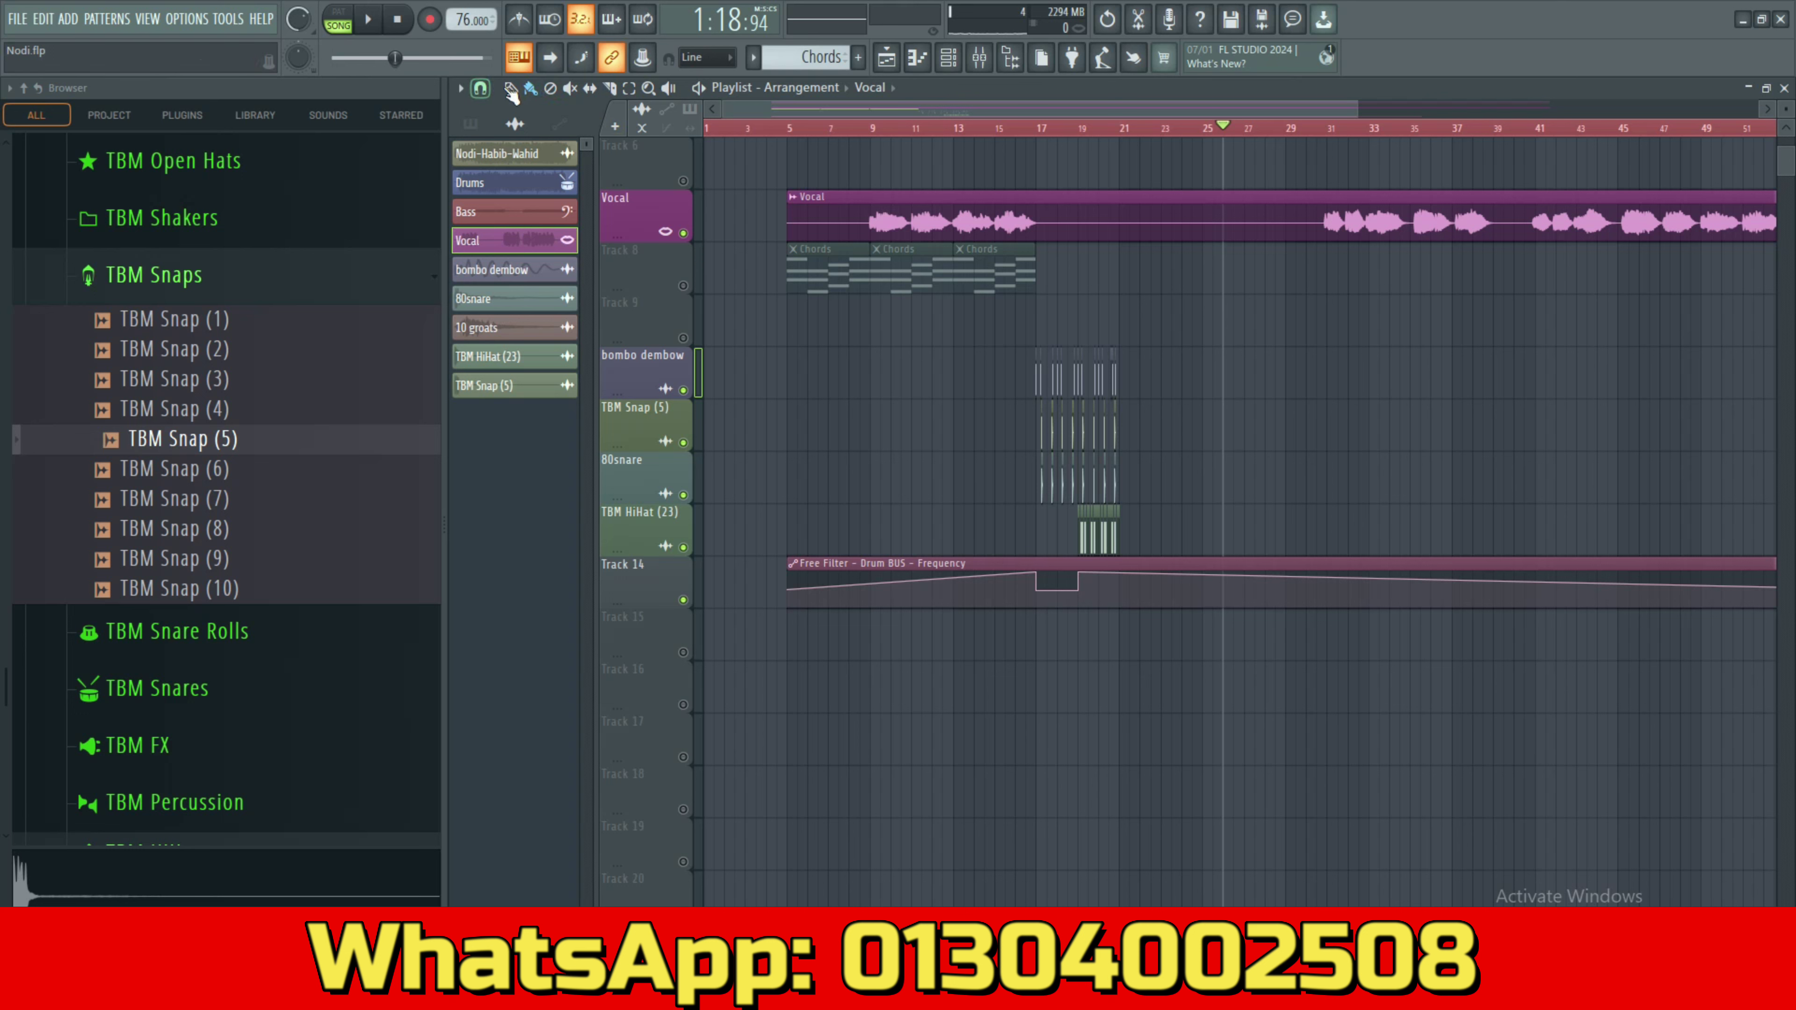
# Slice the Vocal clip at bars 9 and 17 and delete its silent section from bar 5 to bar 9.
pyautogui.click(609, 88)
pyautogui.click(875, 210)
pyautogui.click(1032, 215)
pyautogui.click(513, 87)
pyautogui.rightClick(832, 217)
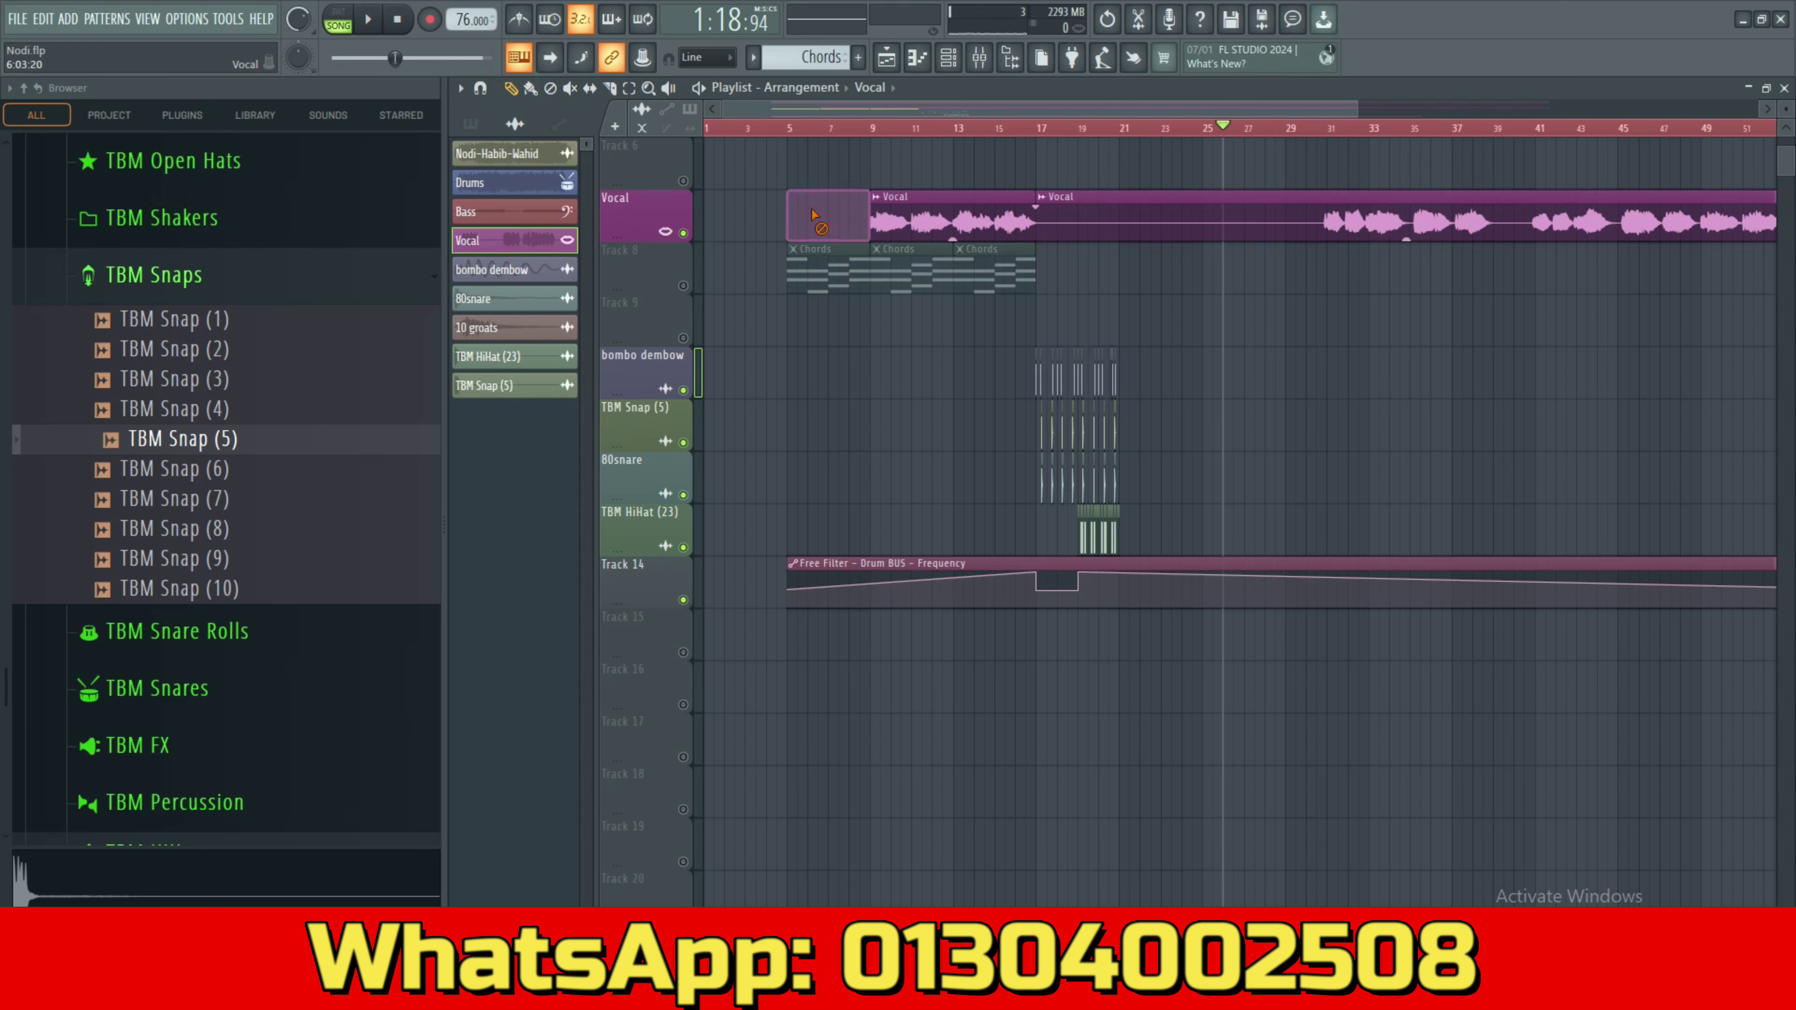
# Move all clips another four bars later so the chords start at bar 9, and clear the selection.
pyautogui.hotkey('ctrl', 'a')
pyautogui.moveTo(880, 221); pyautogui.dragTo(974, 203)
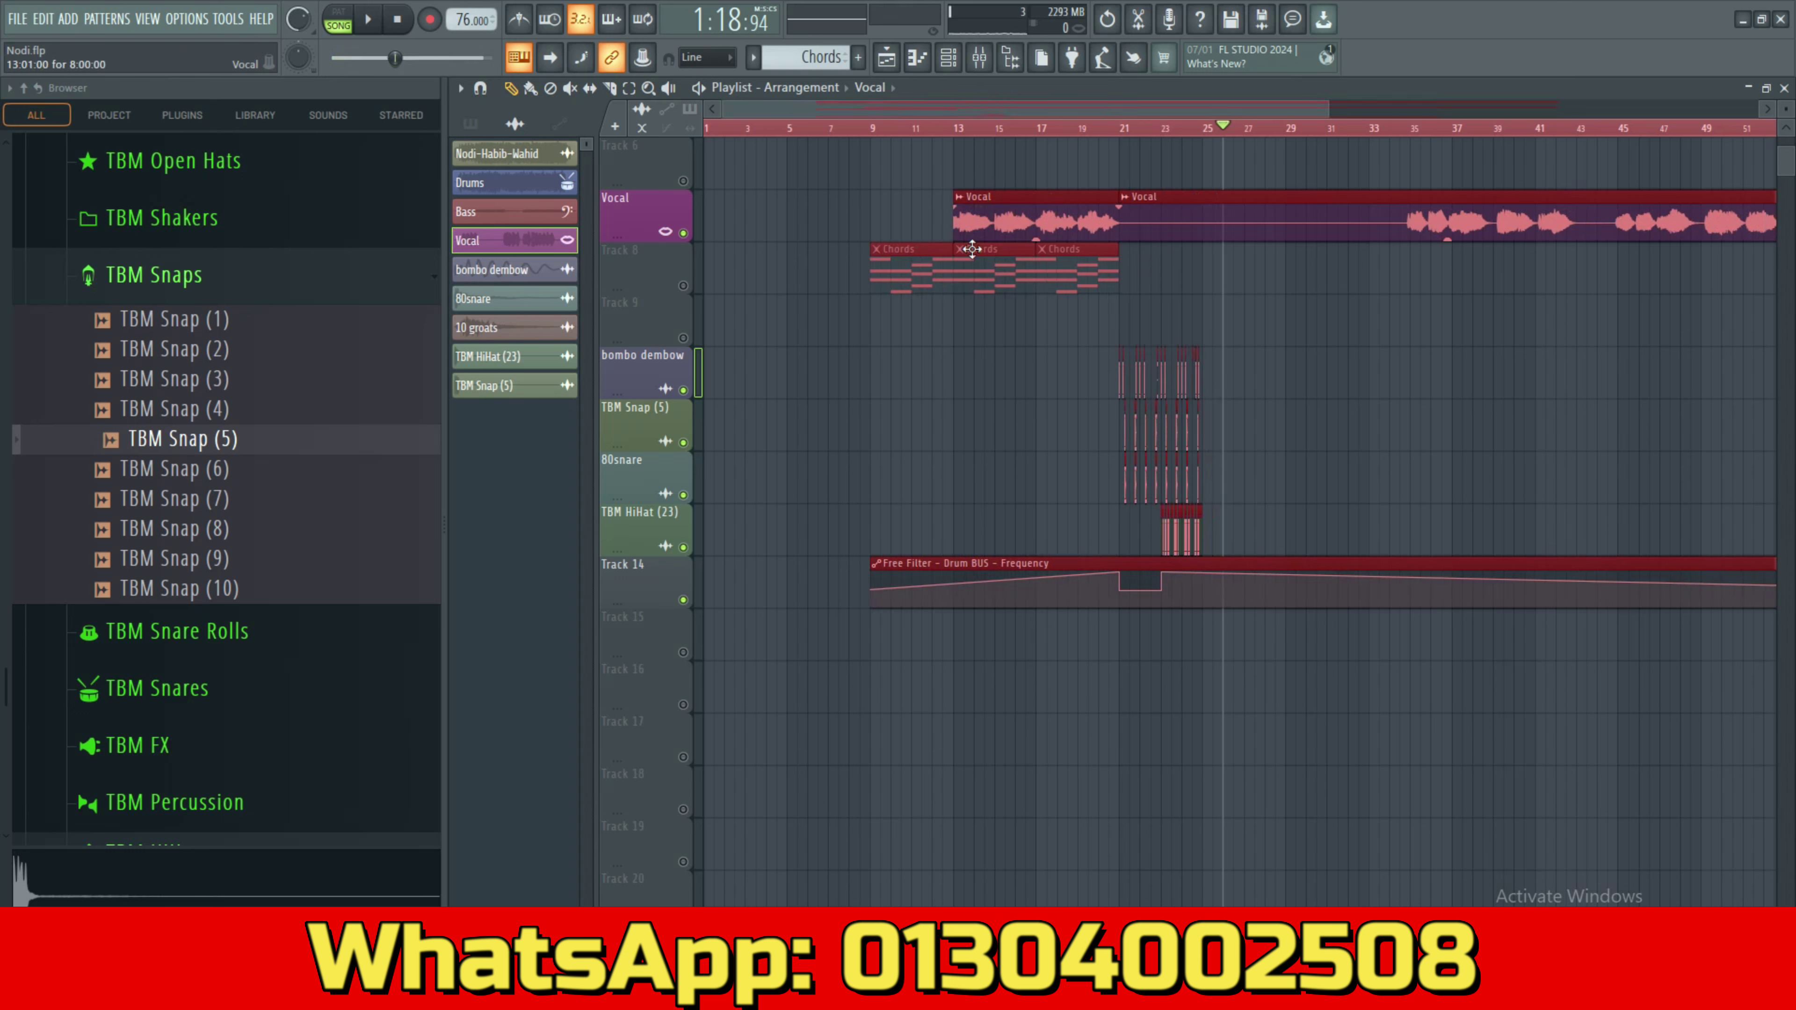
pyautogui.hotkey('ctrl', 'd')
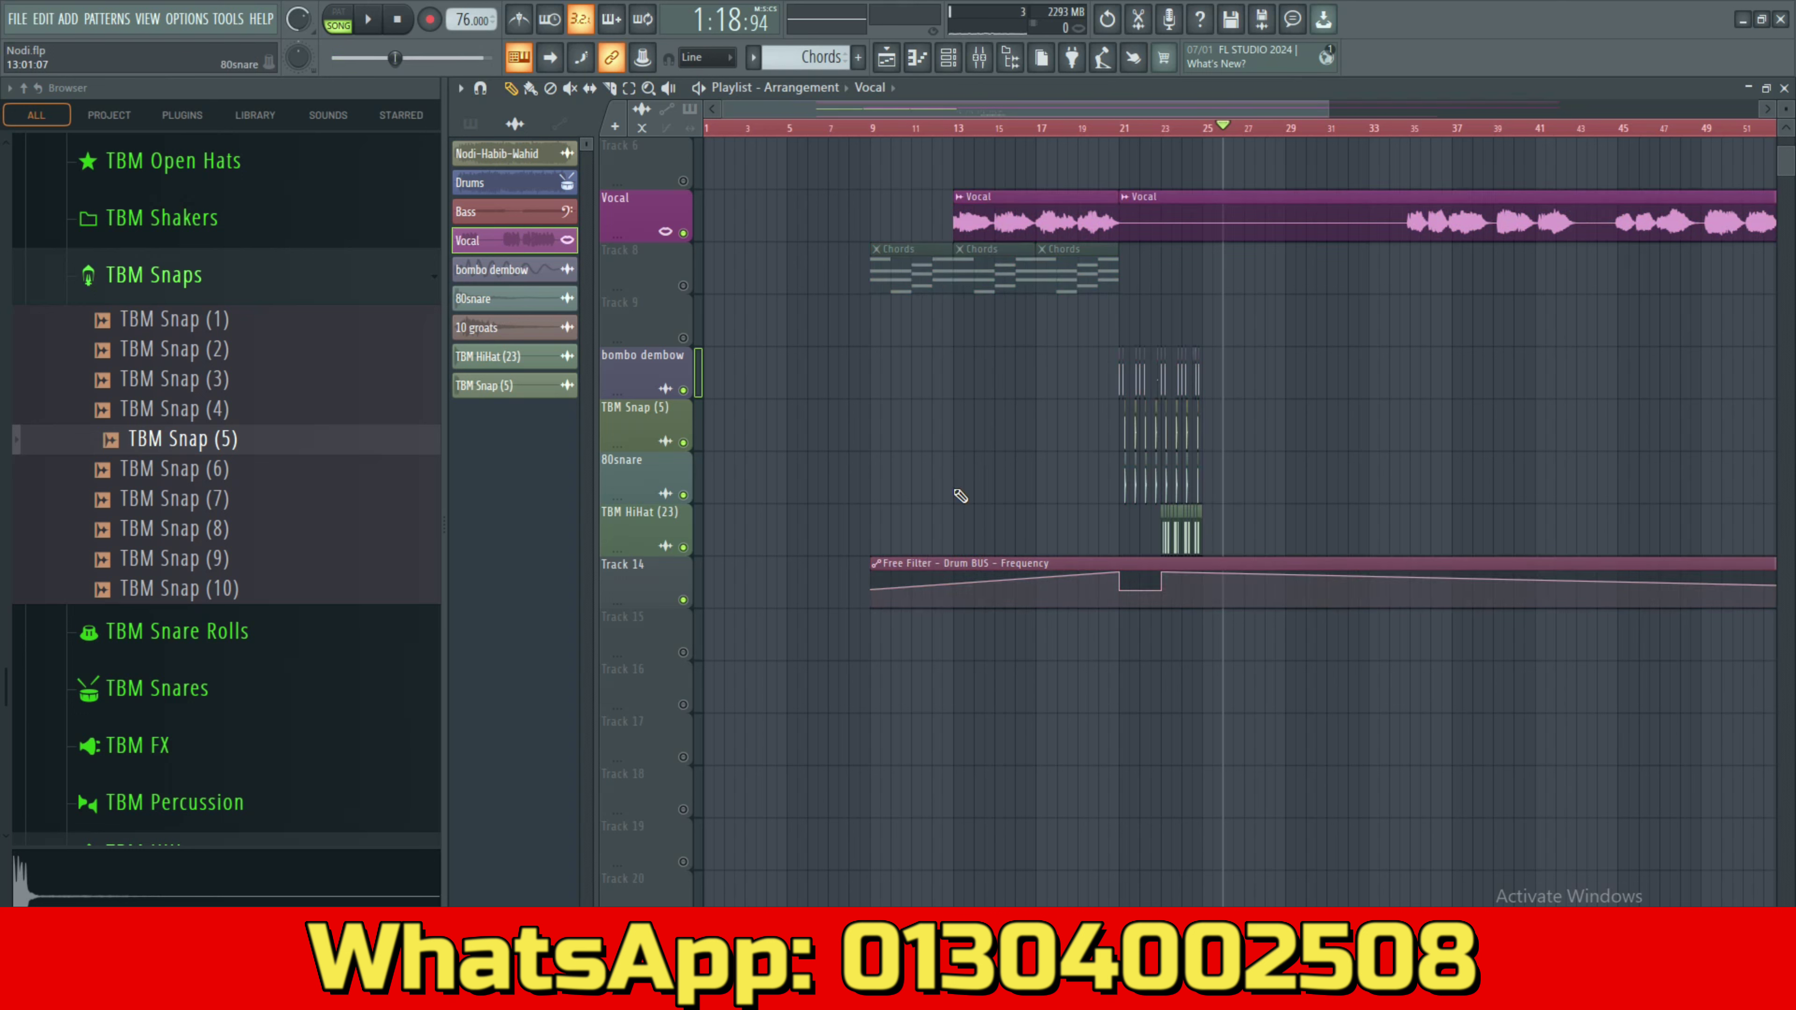
# Raise the first and last points of the filter frequency automation to 100% and trim the clip's start to bar 17.
pyautogui.moveTo(876, 591); pyautogui.dragTo(875, 559)
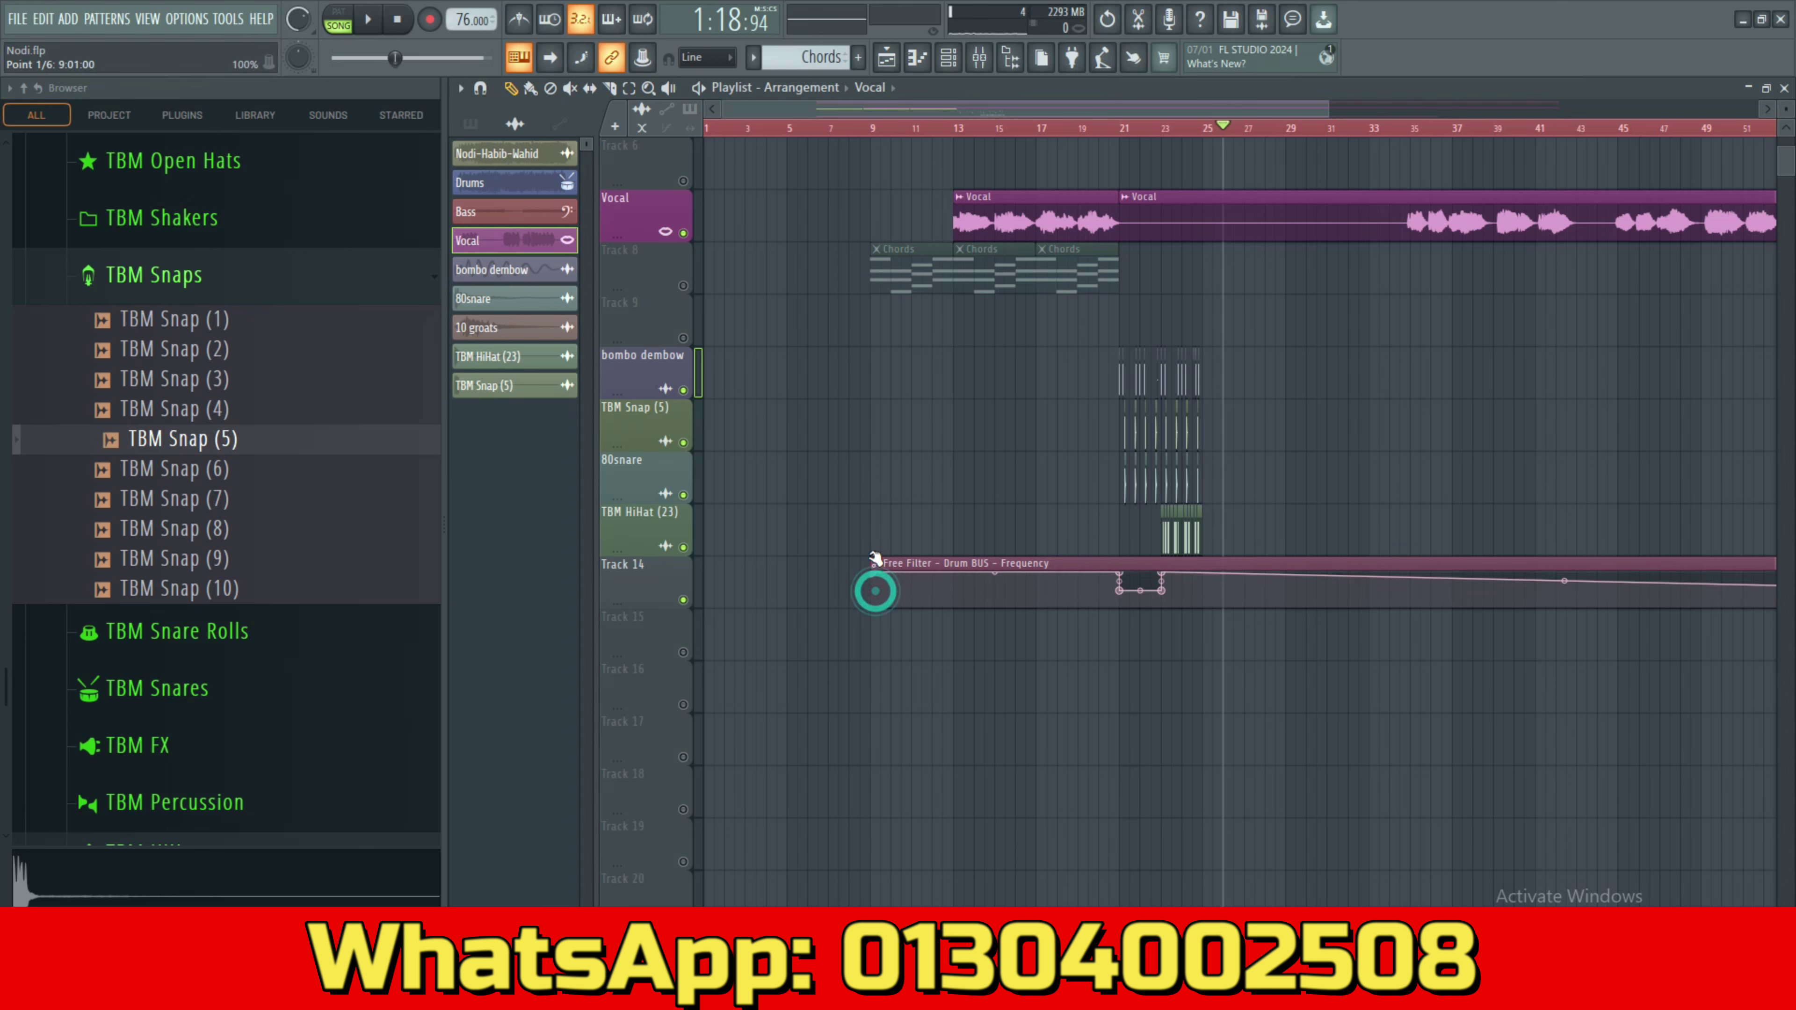
pyautogui.keyDown('ctrl'); pyautogui.scroll(-3, 966, 526); pyautogui.keyUp('ctrl')
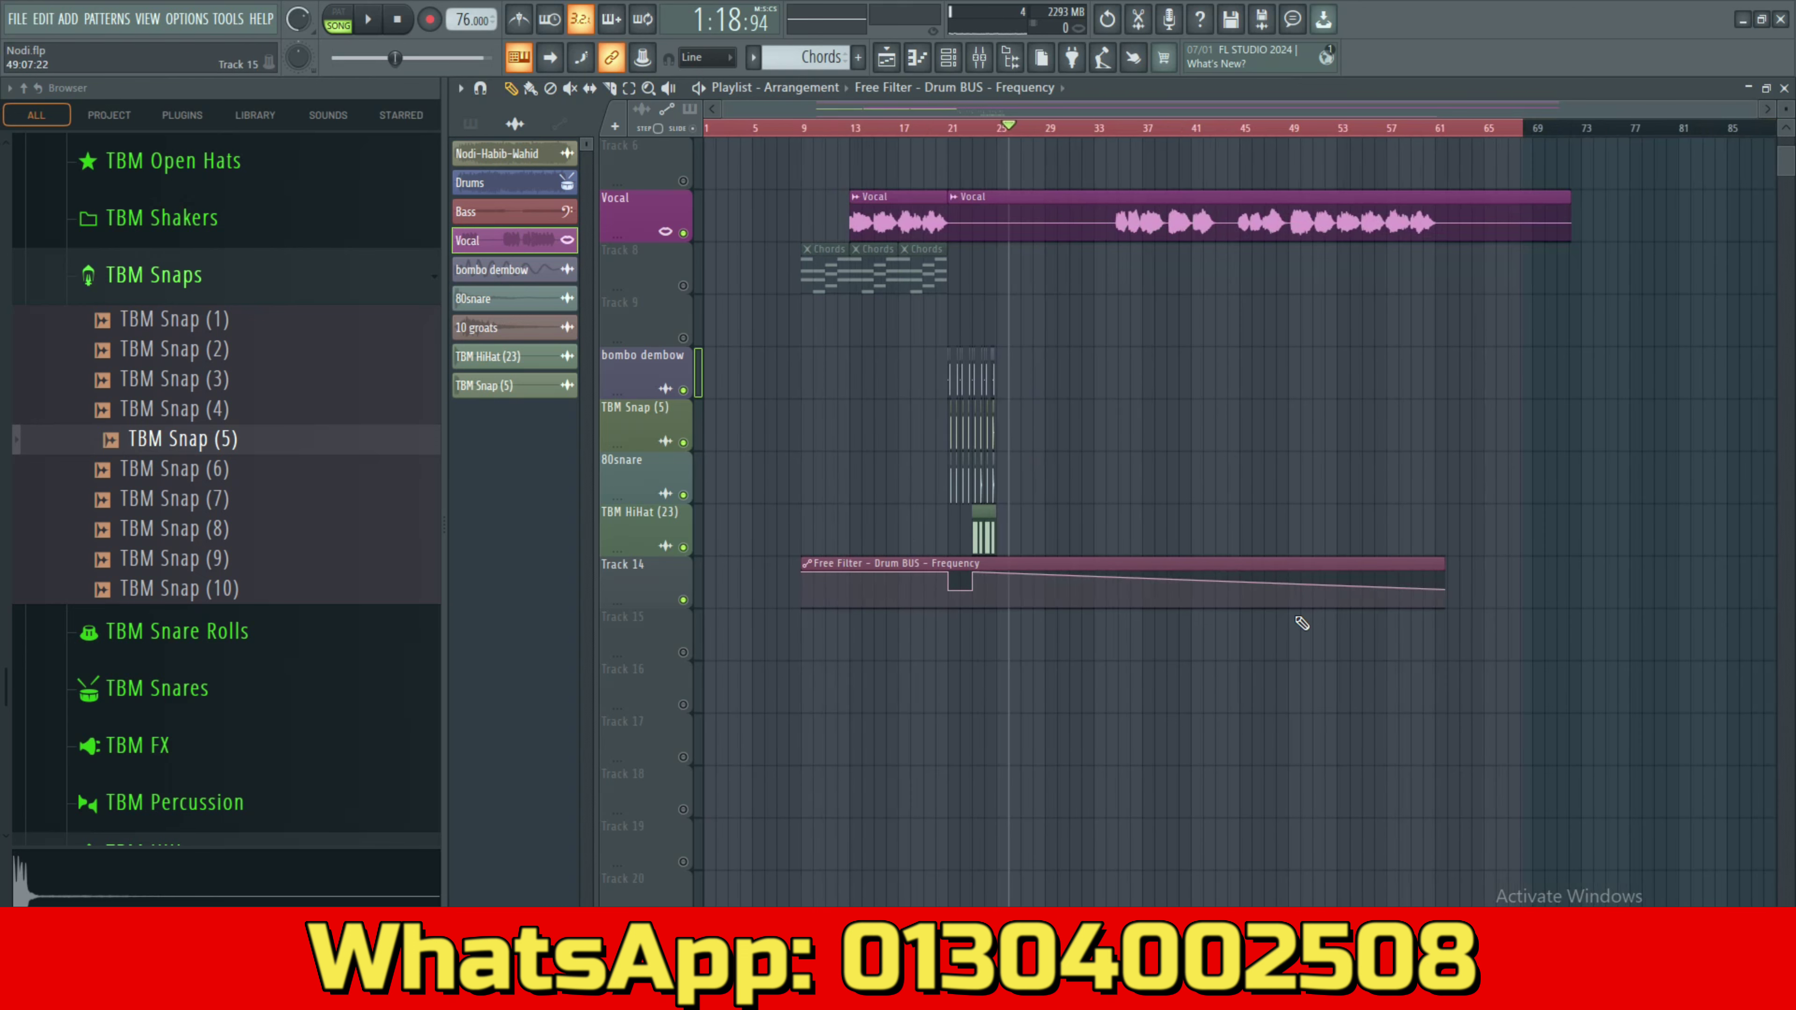
pyautogui.moveTo(1443, 591); pyautogui.dragTo(1448, 550)
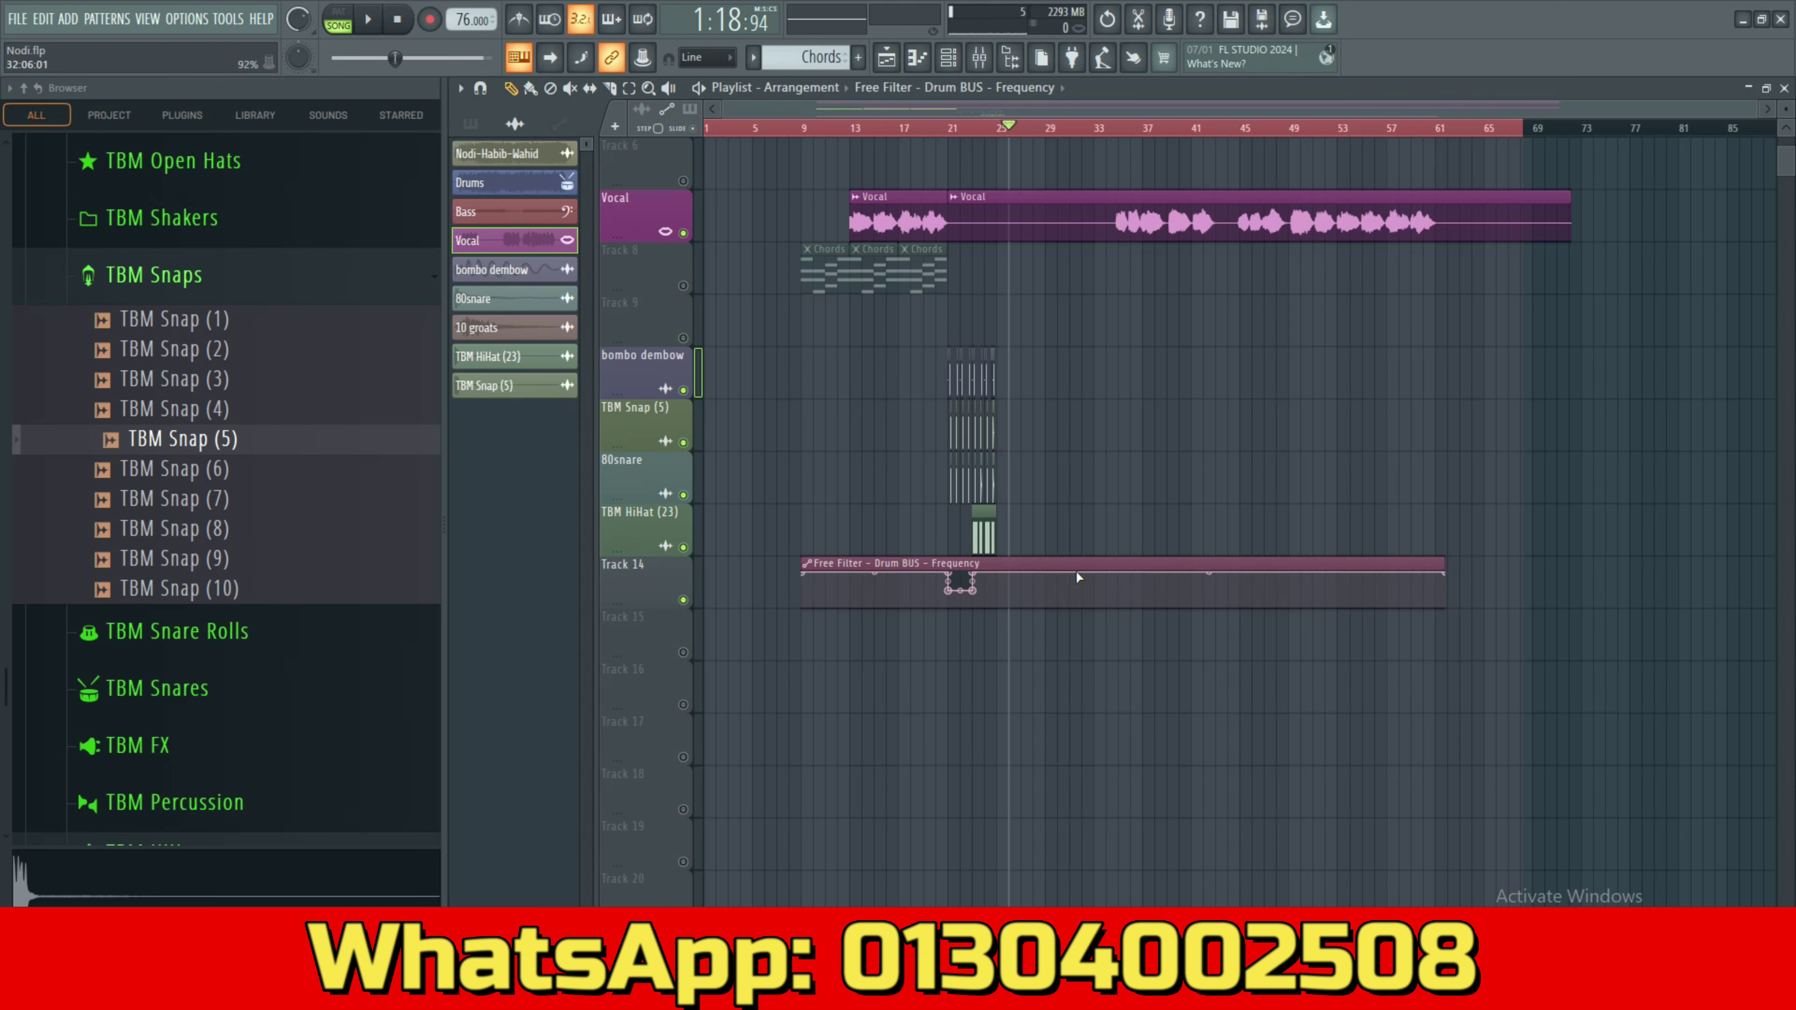
pyautogui.scroll(3, 1001, 573)
pyautogui.moveTo(963, 111); pyautogui.dragTo(898, 114)
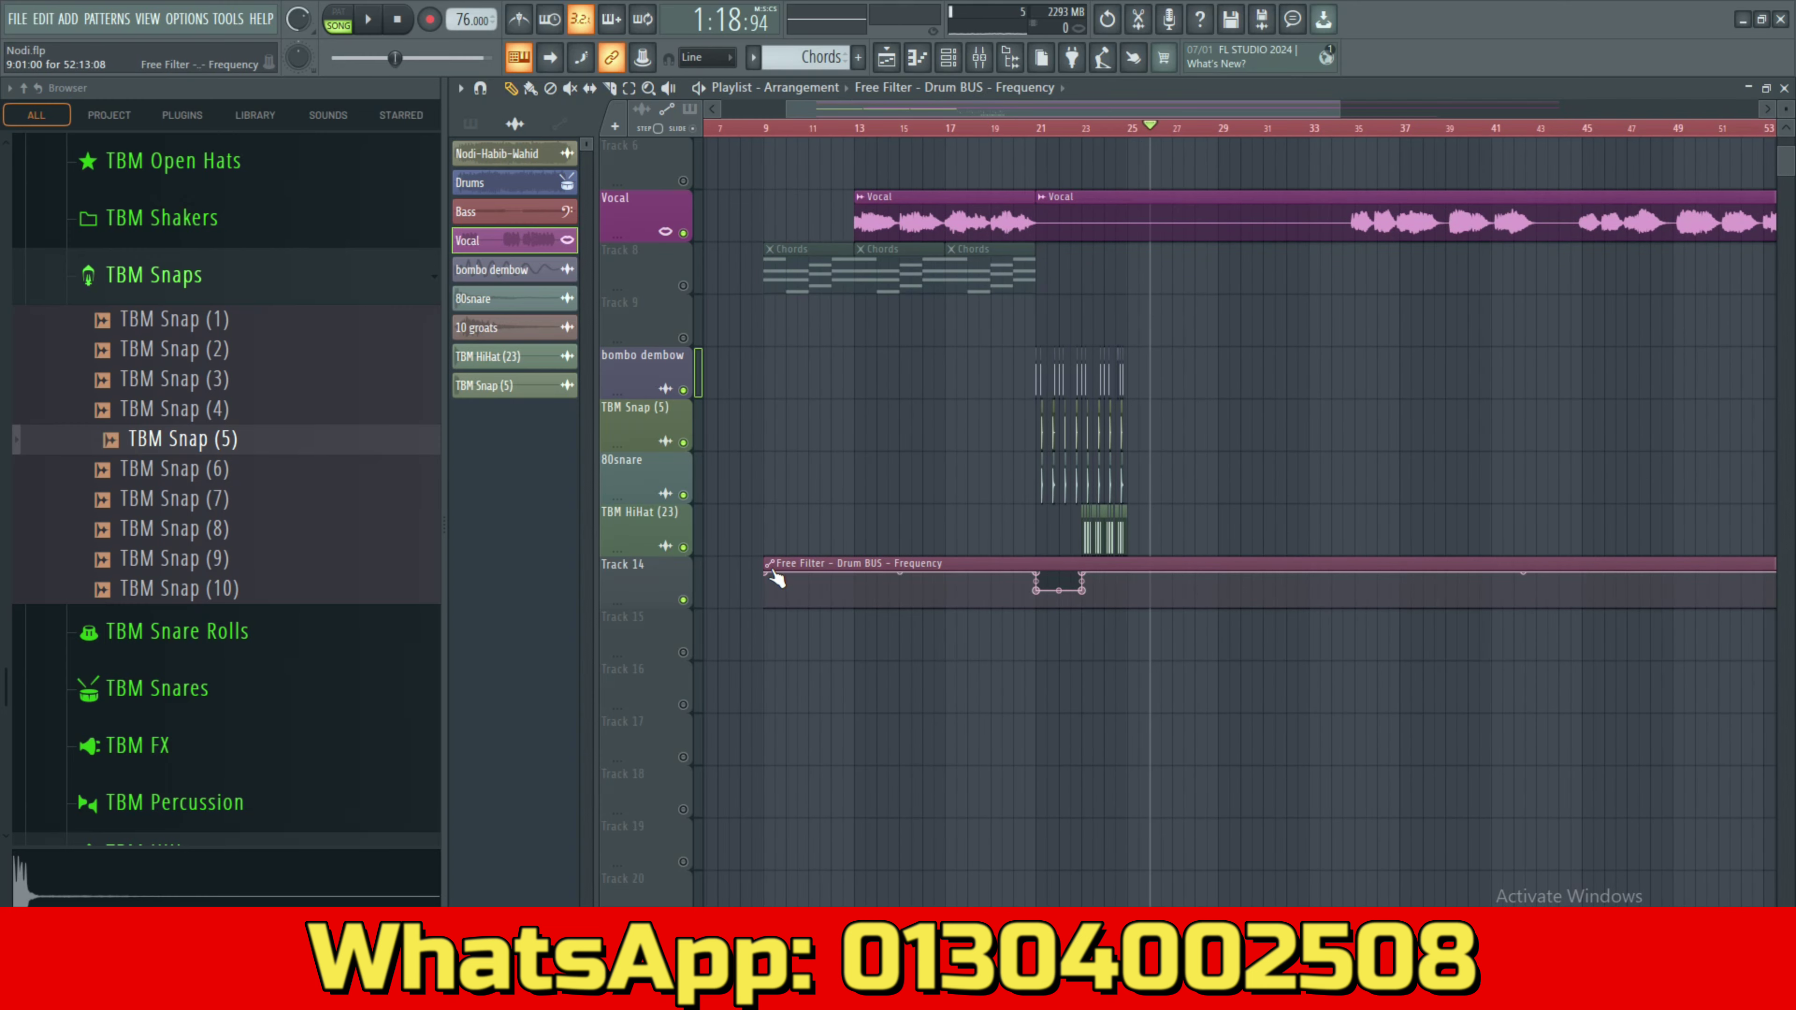
pyautogui.moveTo(765, 566); pyautogui.dragTo(947, 566)
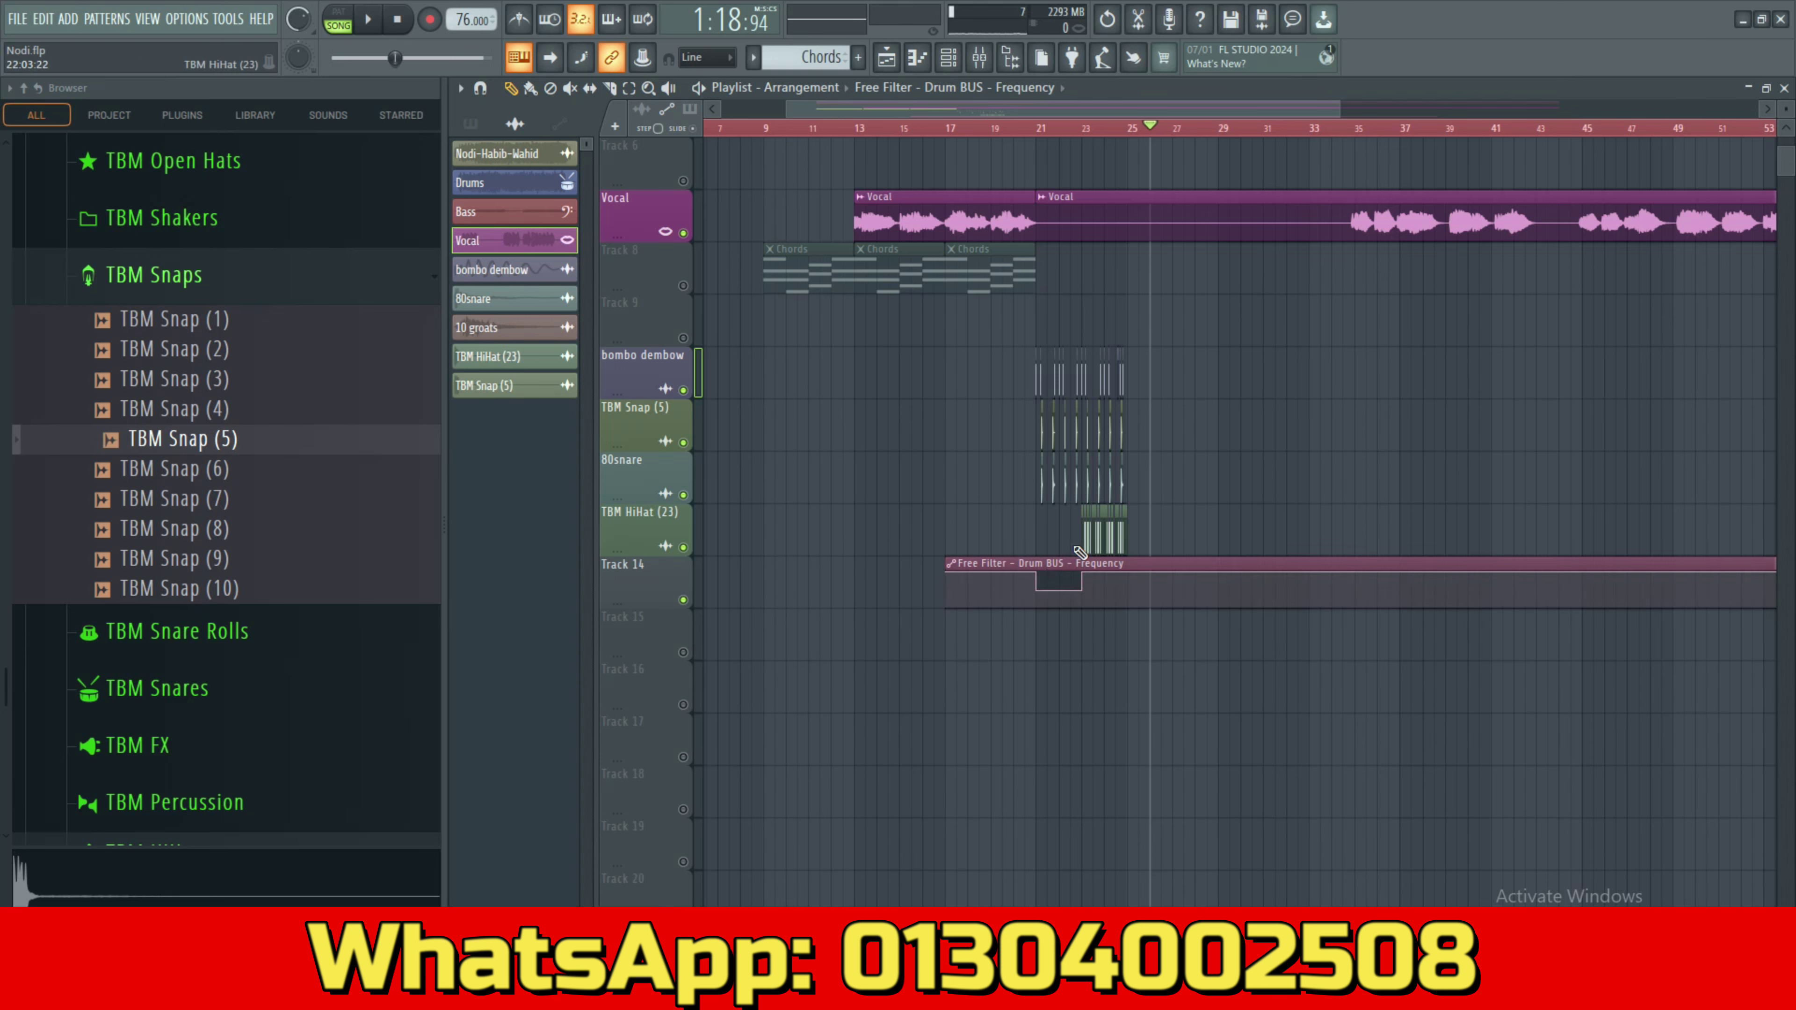
# Move the drum clips together with the filter automation earlier so the drums start at bar 11 and the hi-hats at bar 13.
pyautogui.keyDown('ctrl'); pyautogui.scroll(3, 1238, 660); pyautogui.keyUp('ctrl')
pyautogui.moveTo(1253, 674); pyautogui.dragTo(918, 347)
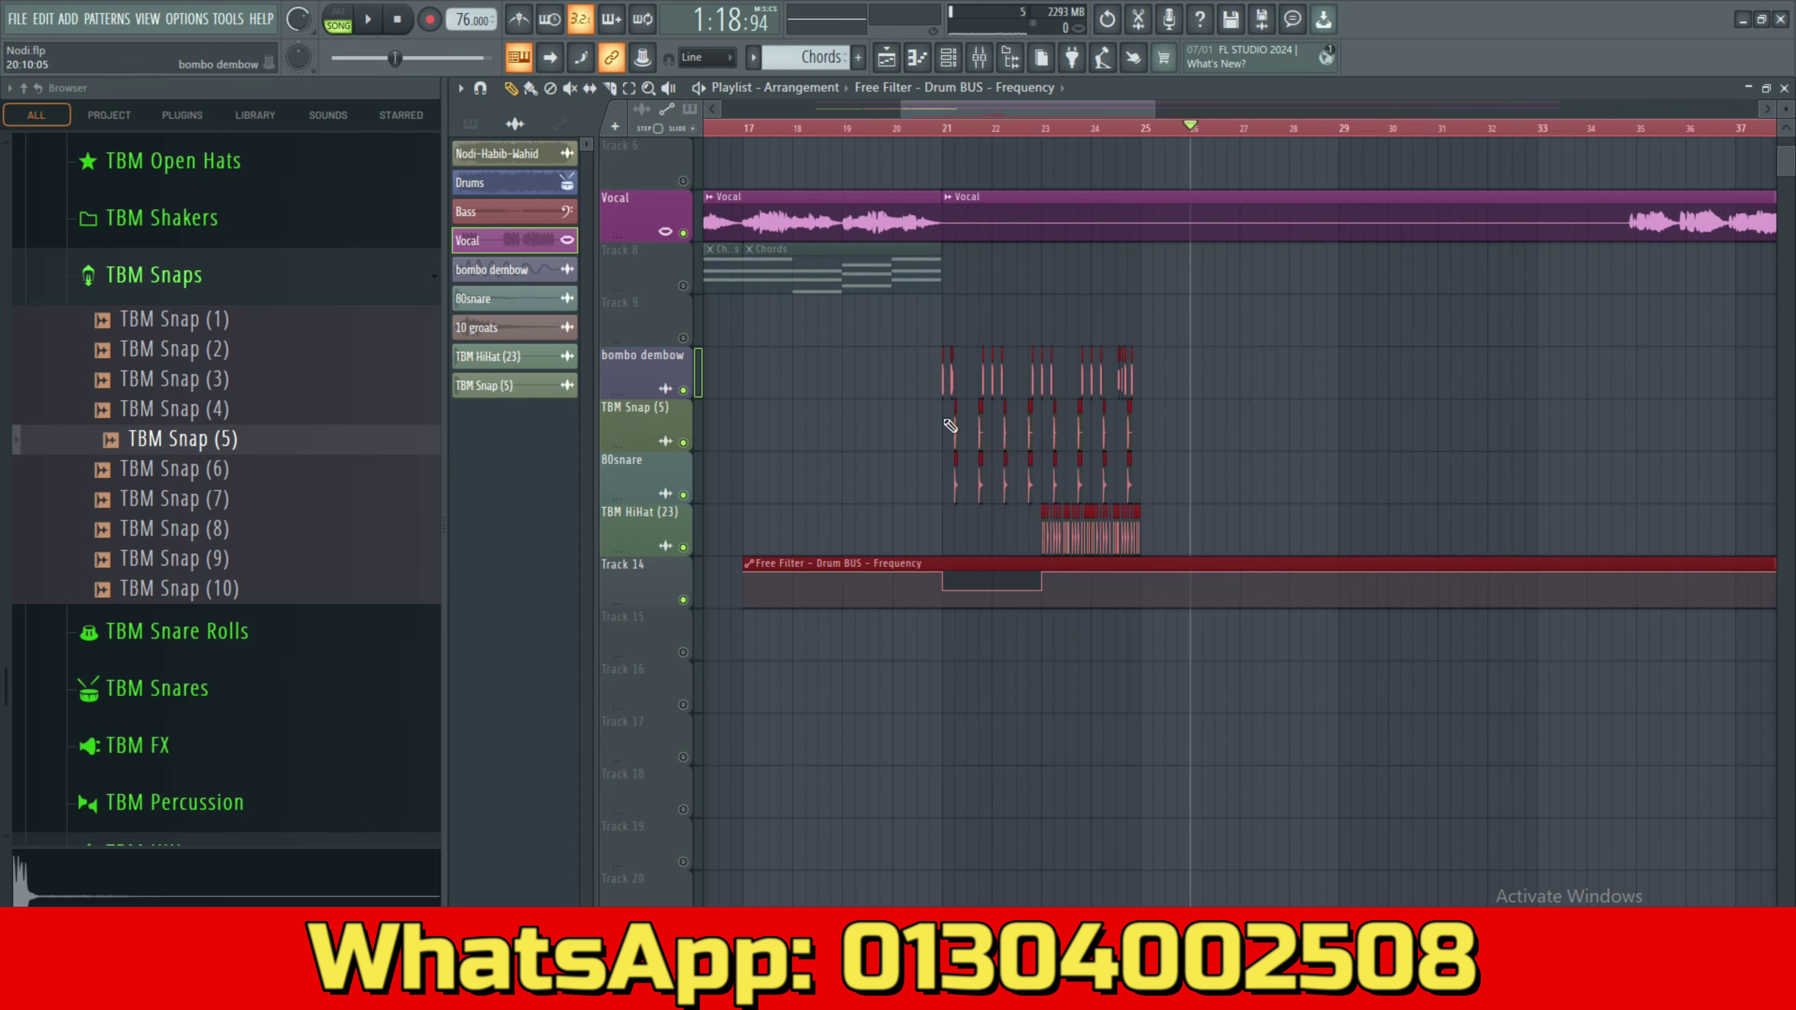
pyautogui.moveTo(1044, 563); pyautogui.dragTo(1208, 529)
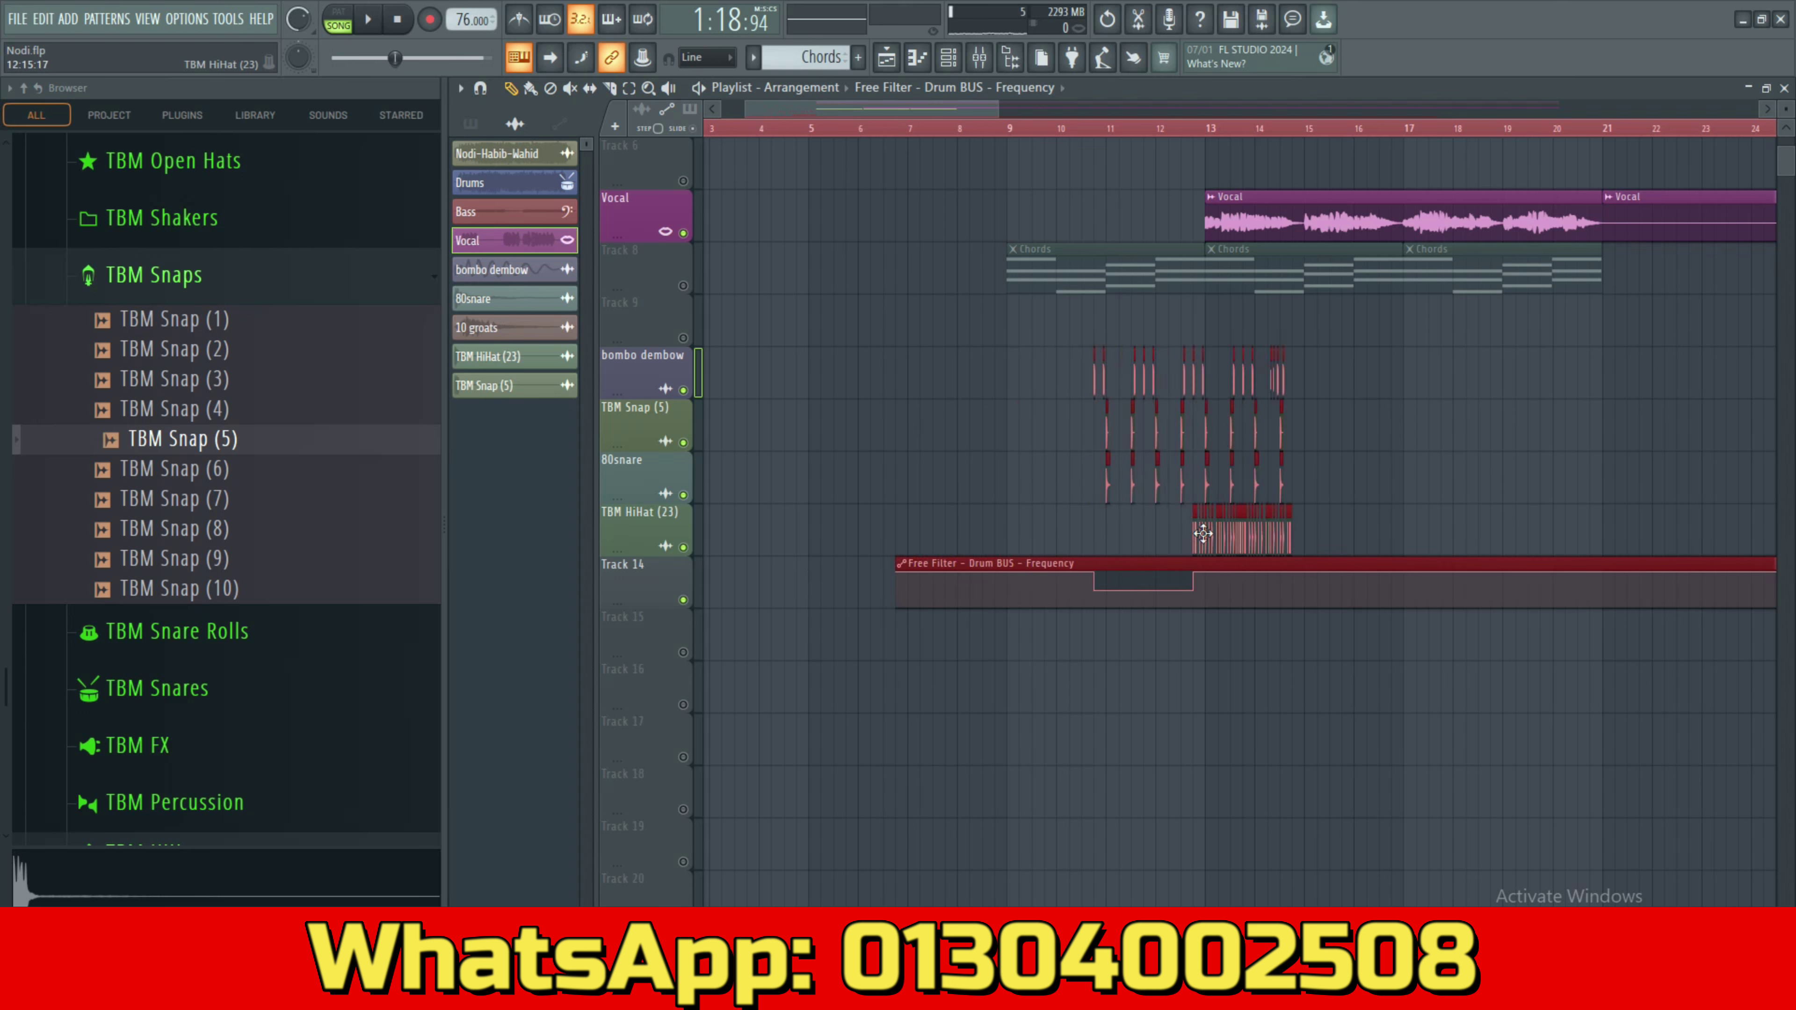
pyautogui.keyDown('ctrl'); pyautogui.click(1160, 709); pyautogui.keyUp('ctrl')
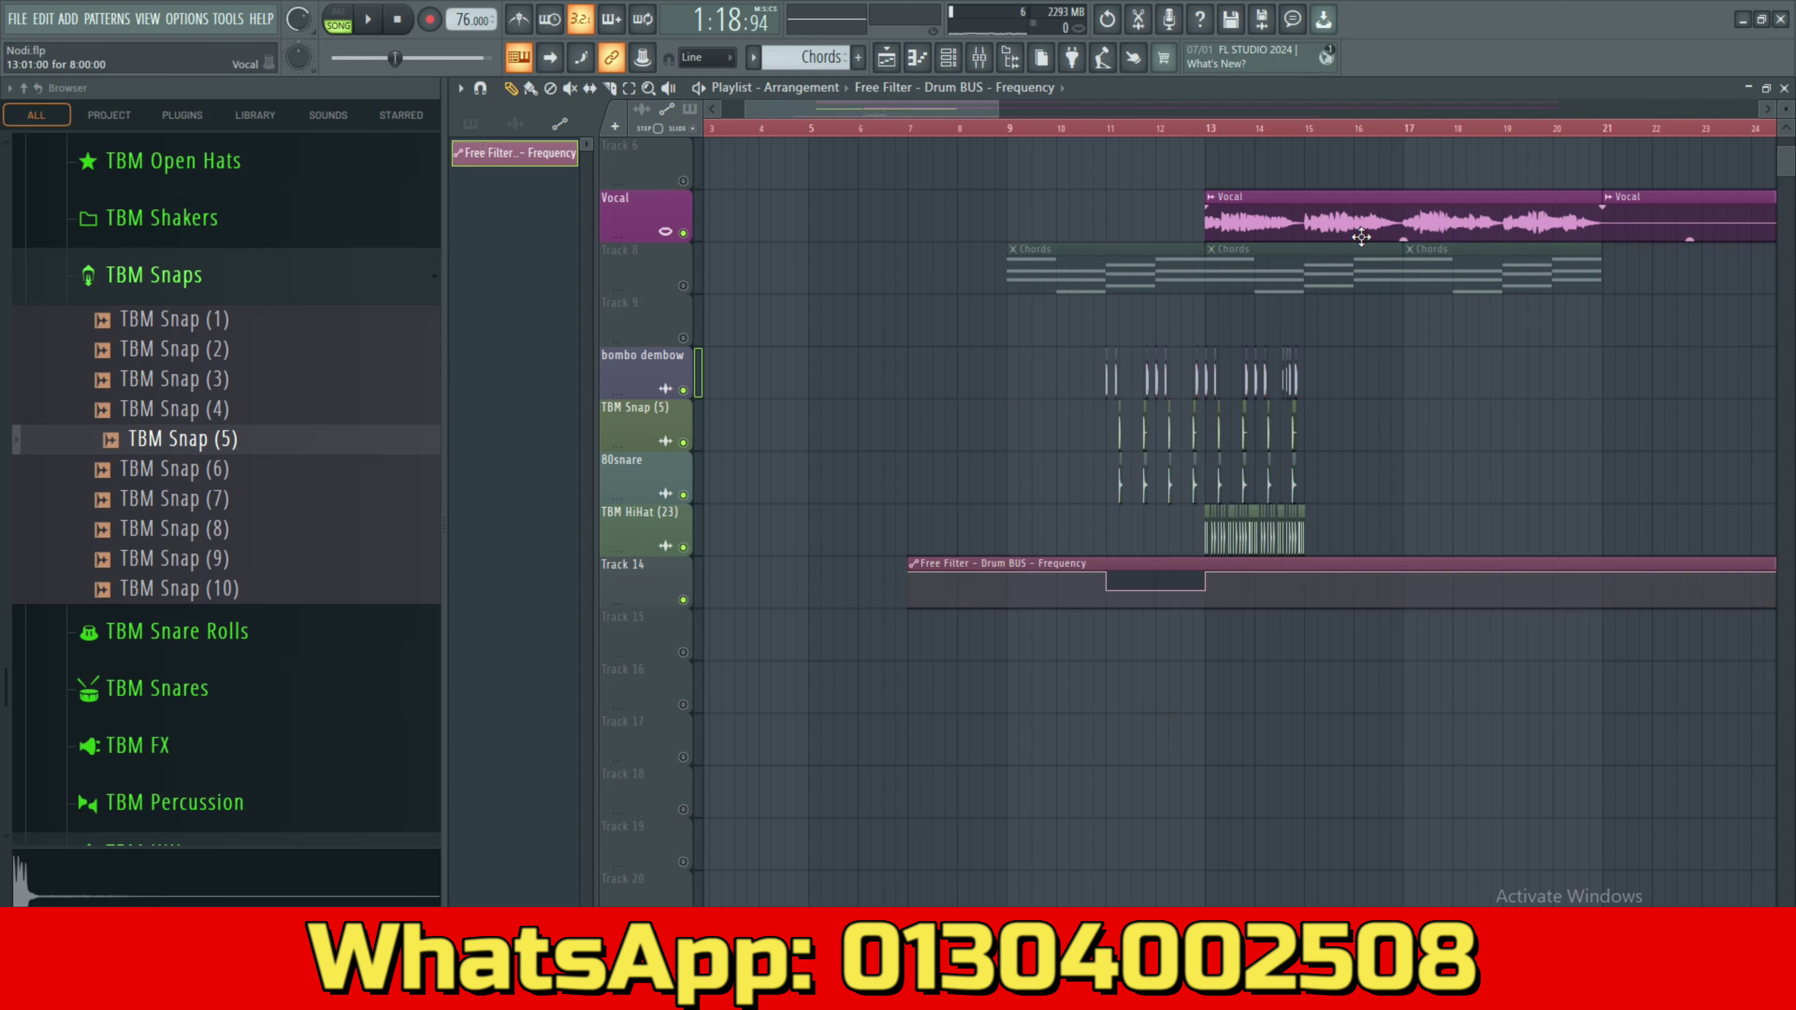
# Place a copy of the vocal phrase with chords at bars 3 to 11, leave chords under the vocal at bar 13, and play the intro.
pyautogui.moveTo(1378, 228); pyautogui.dragTo(841, 210)
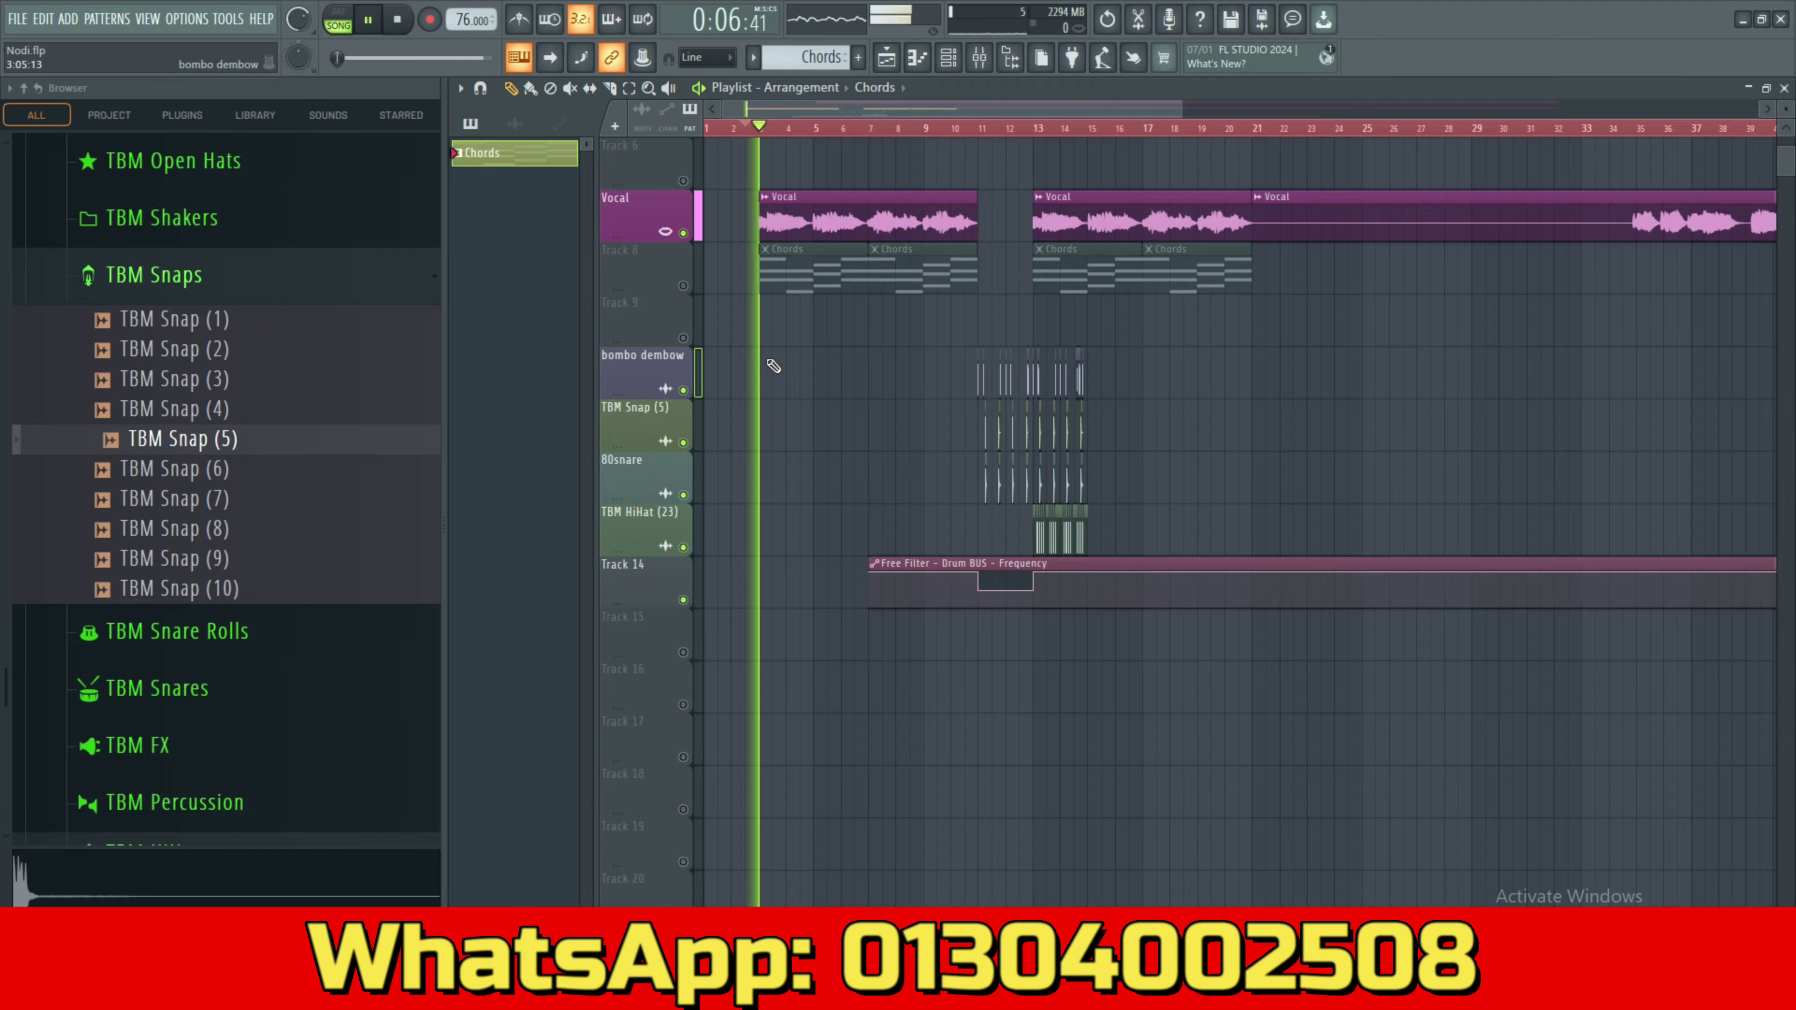
pyautogui.scroll(2, 774, 365)
pyautogui.scroll(1, 774, 365)
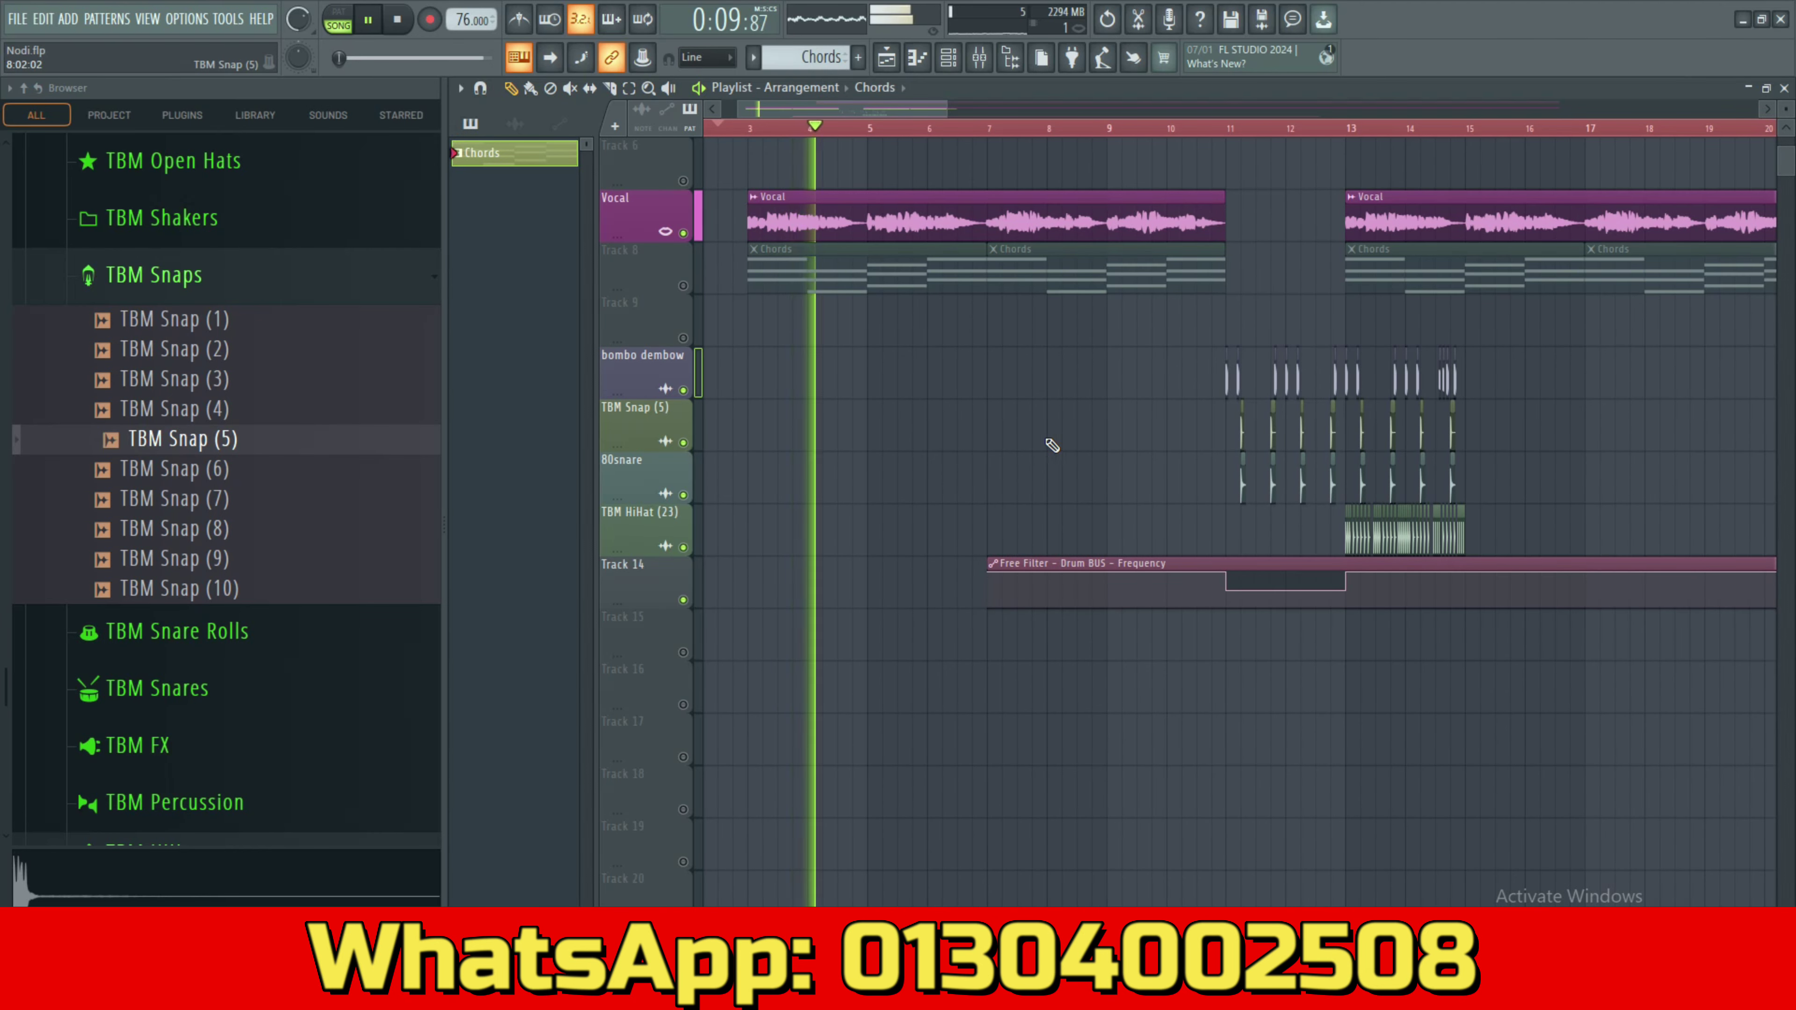
pyautogui.press('space')
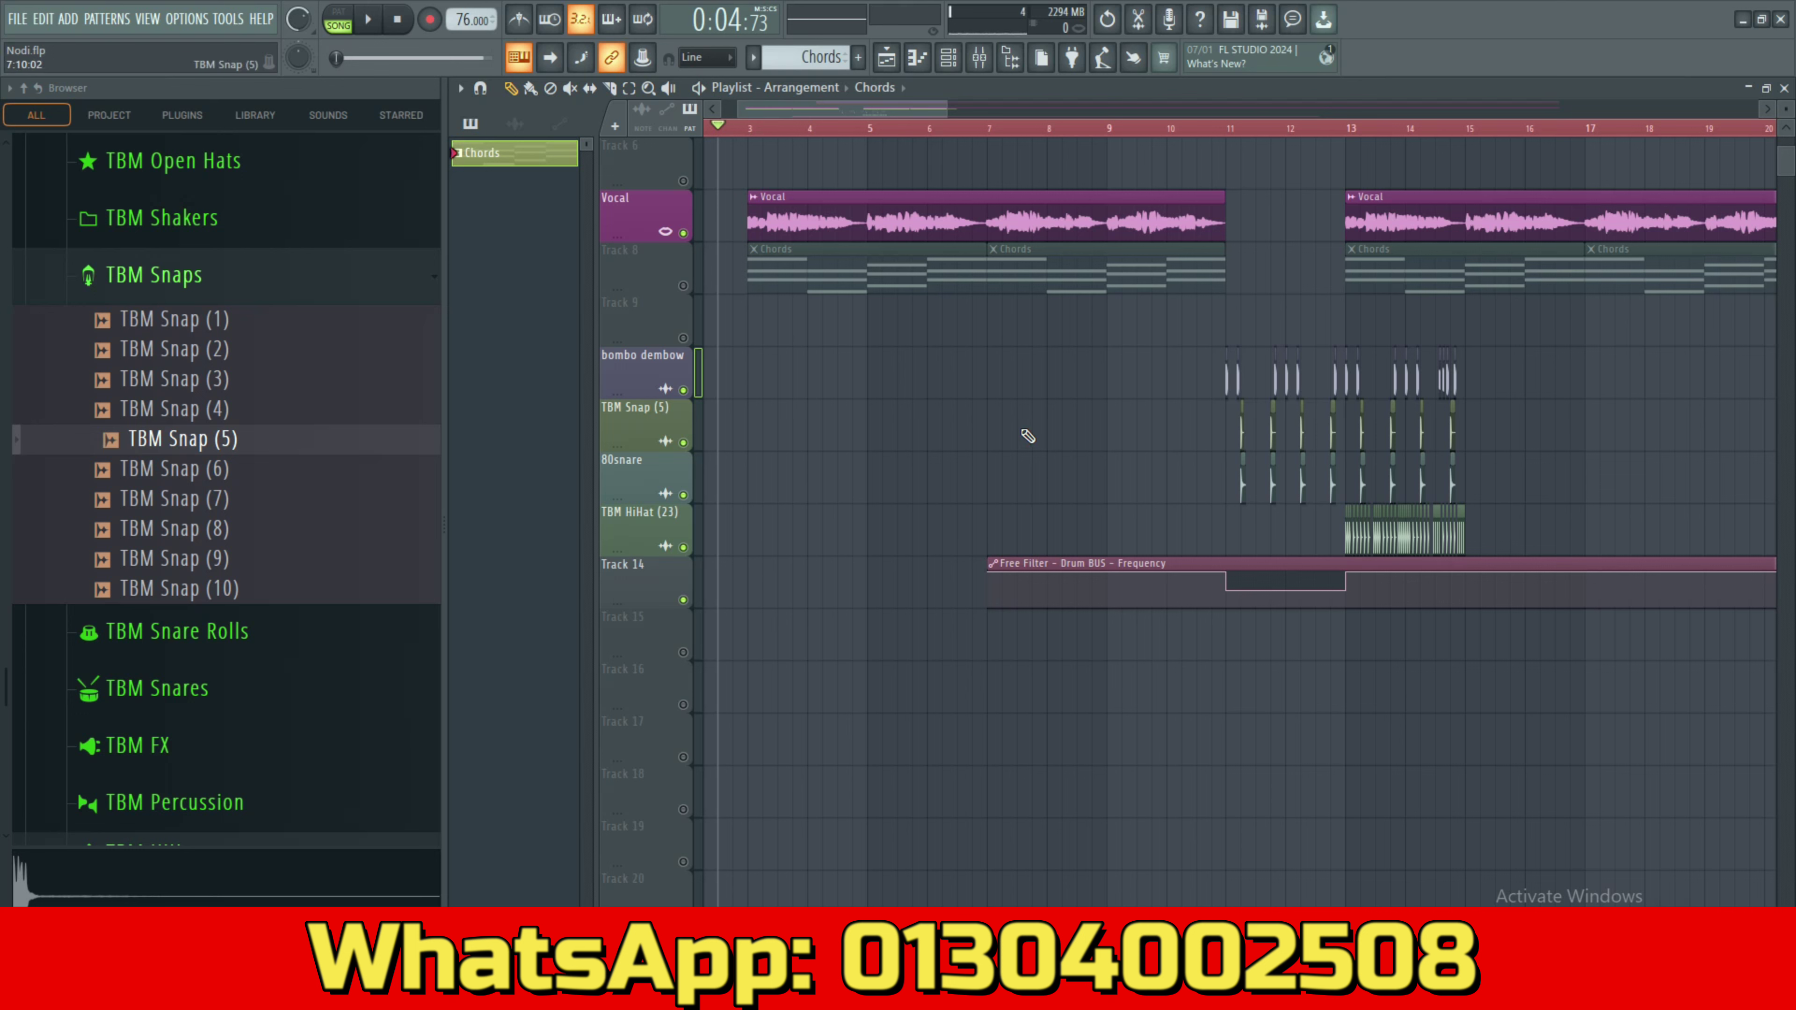
# Open the Chords pattern's notes in the piano roll and copy all of them.
pyautogui.doubleClick(890, 260)
pyautogui.hotkey('ctrl', 'a')
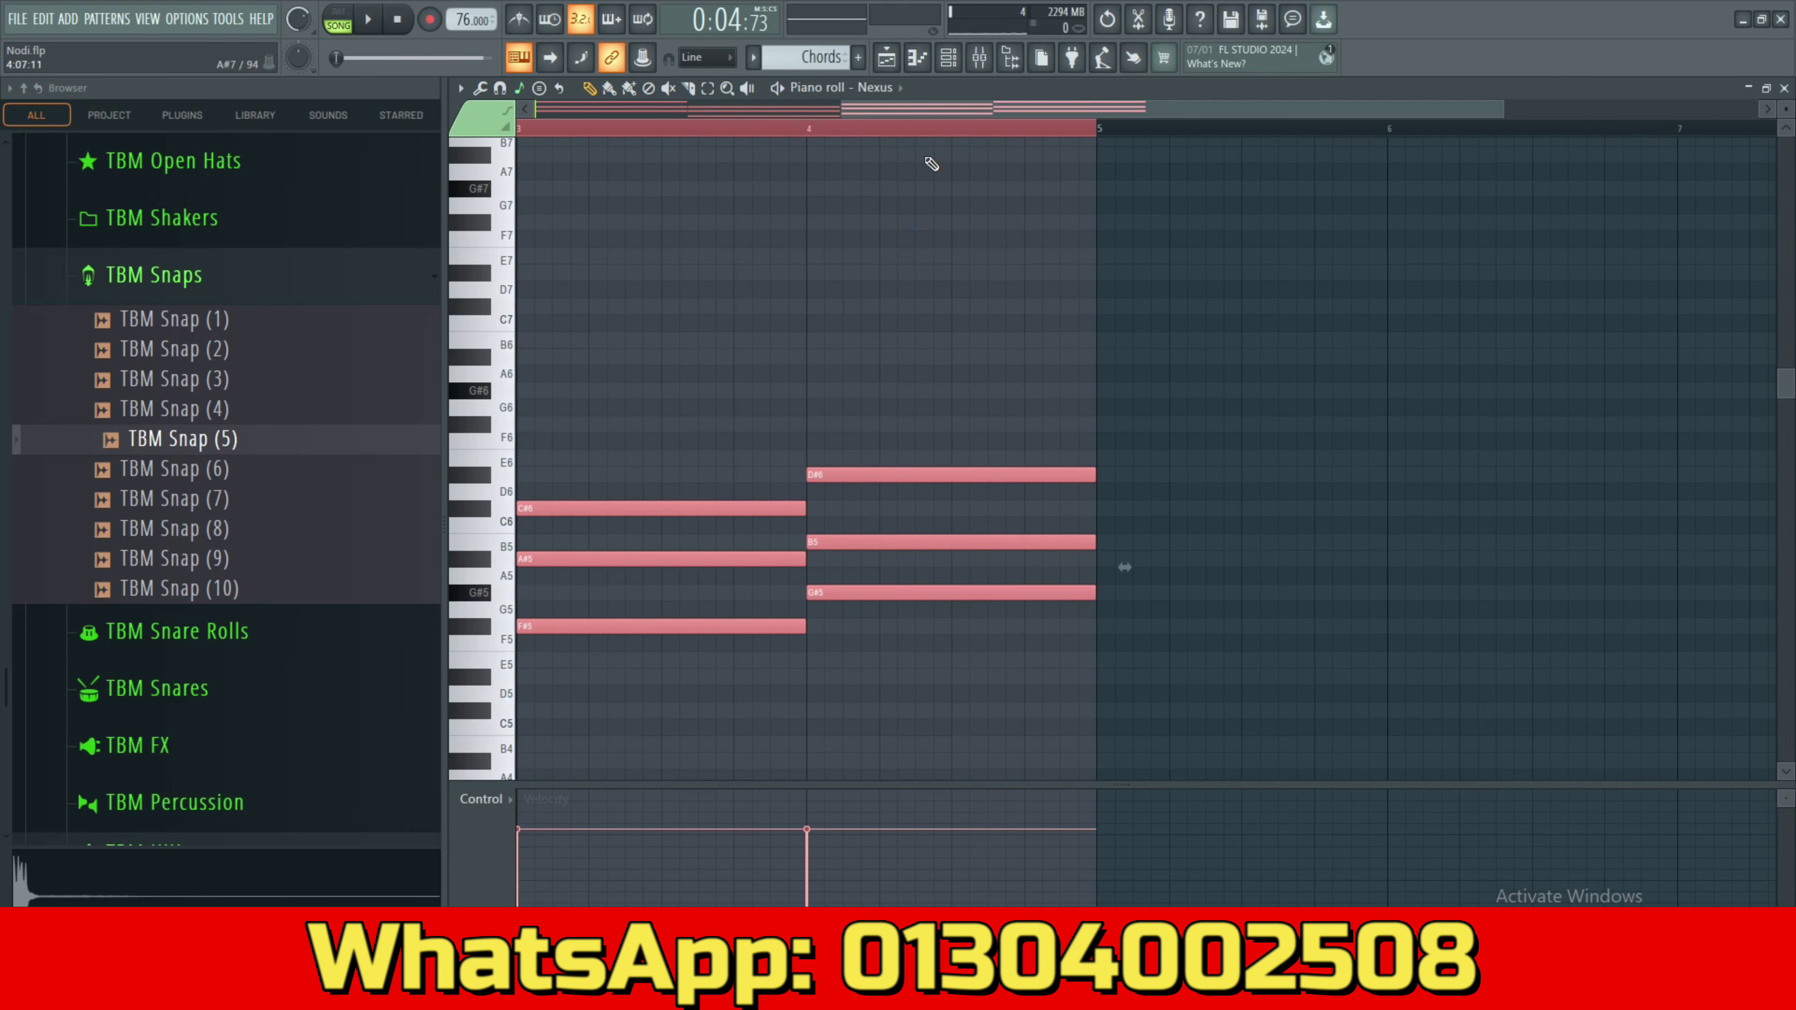
pyautogui.moveTo(957, 116); pyautogui.dragTo(896, 109)
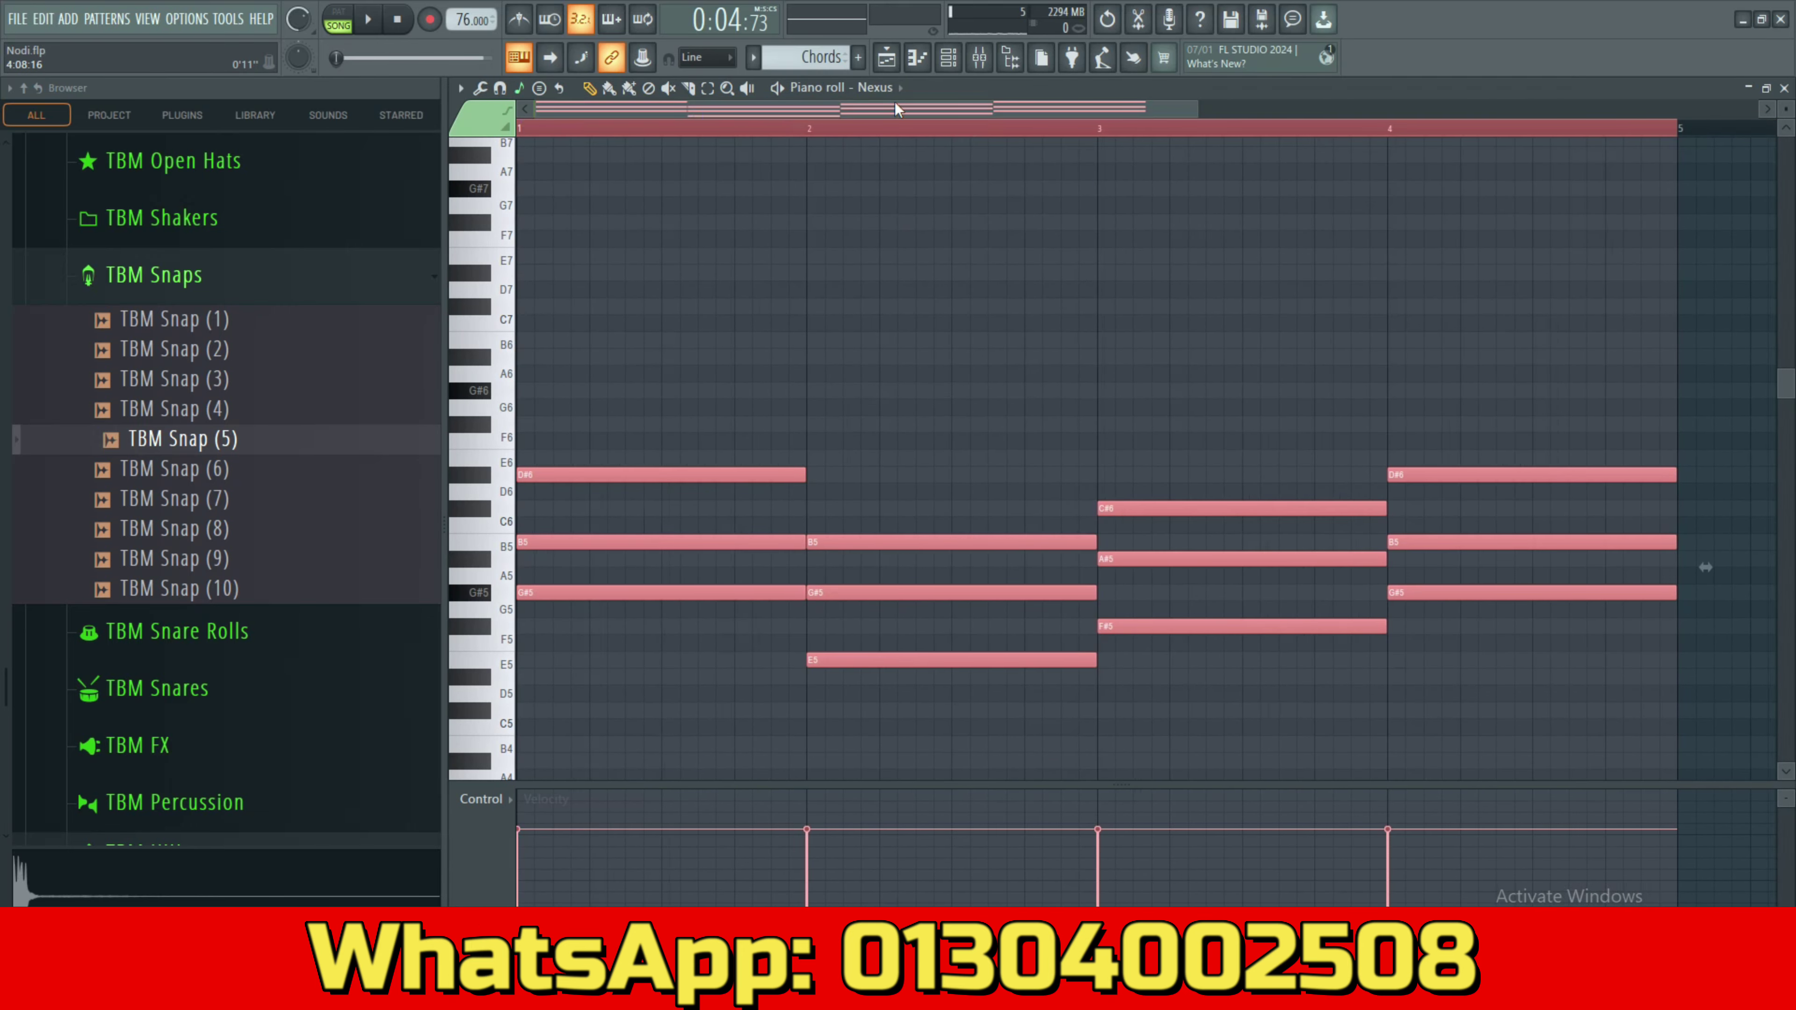
# Add a DUNE 3 instrument channel and close its plugin window.
pyautogui.click(948, 59)
pyautogui.click(693, 864)
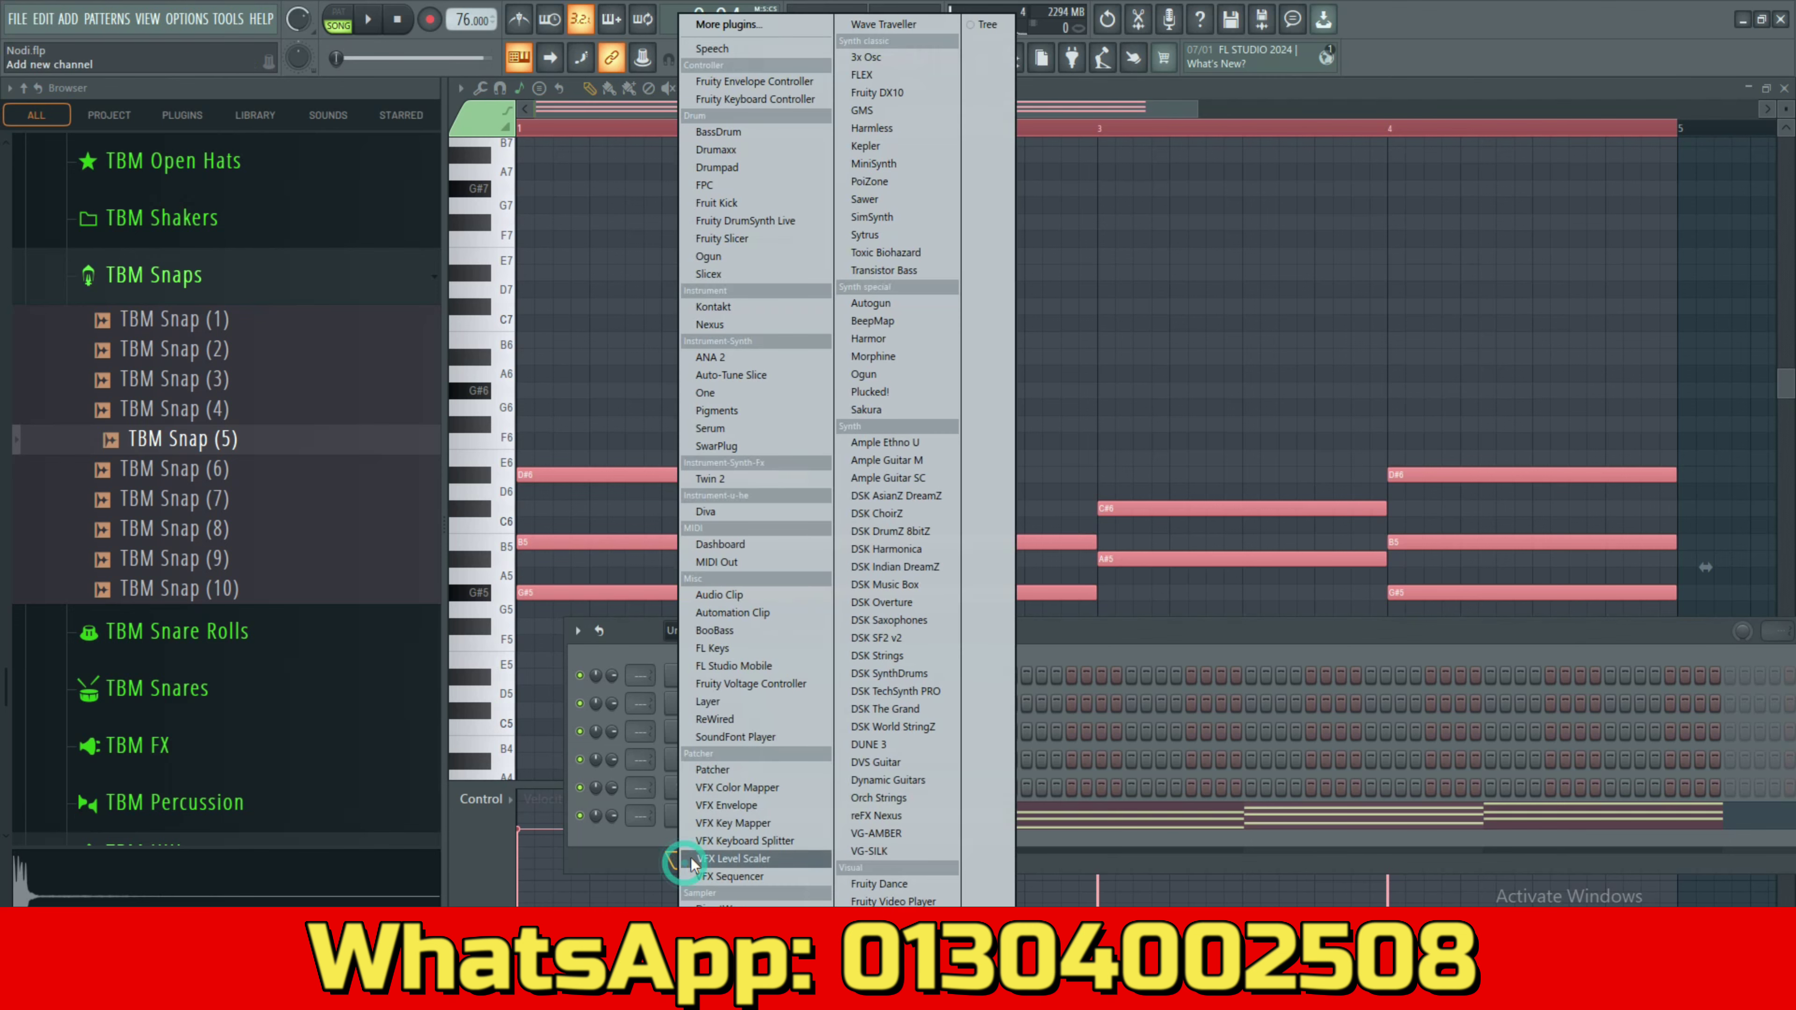
pyautogui.click(877, 746)
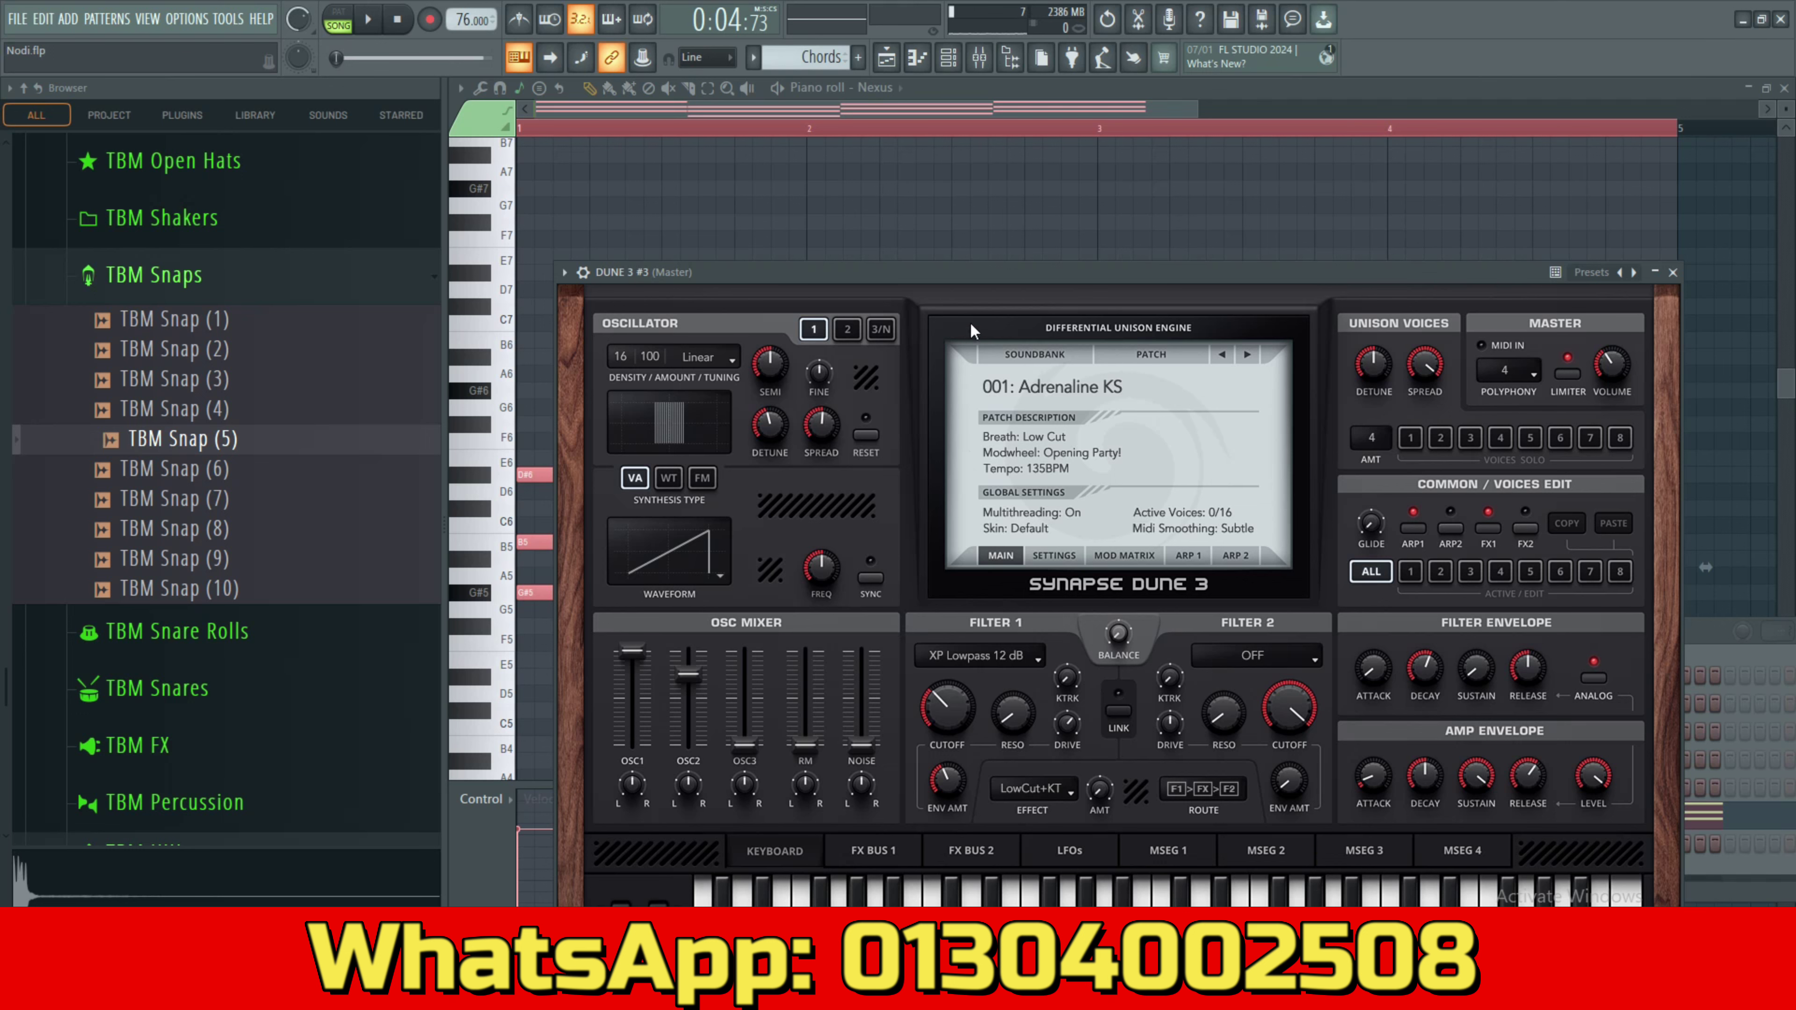
pyautogui.moveTo(990, 270); pyautogui.dragTo(894, 221)
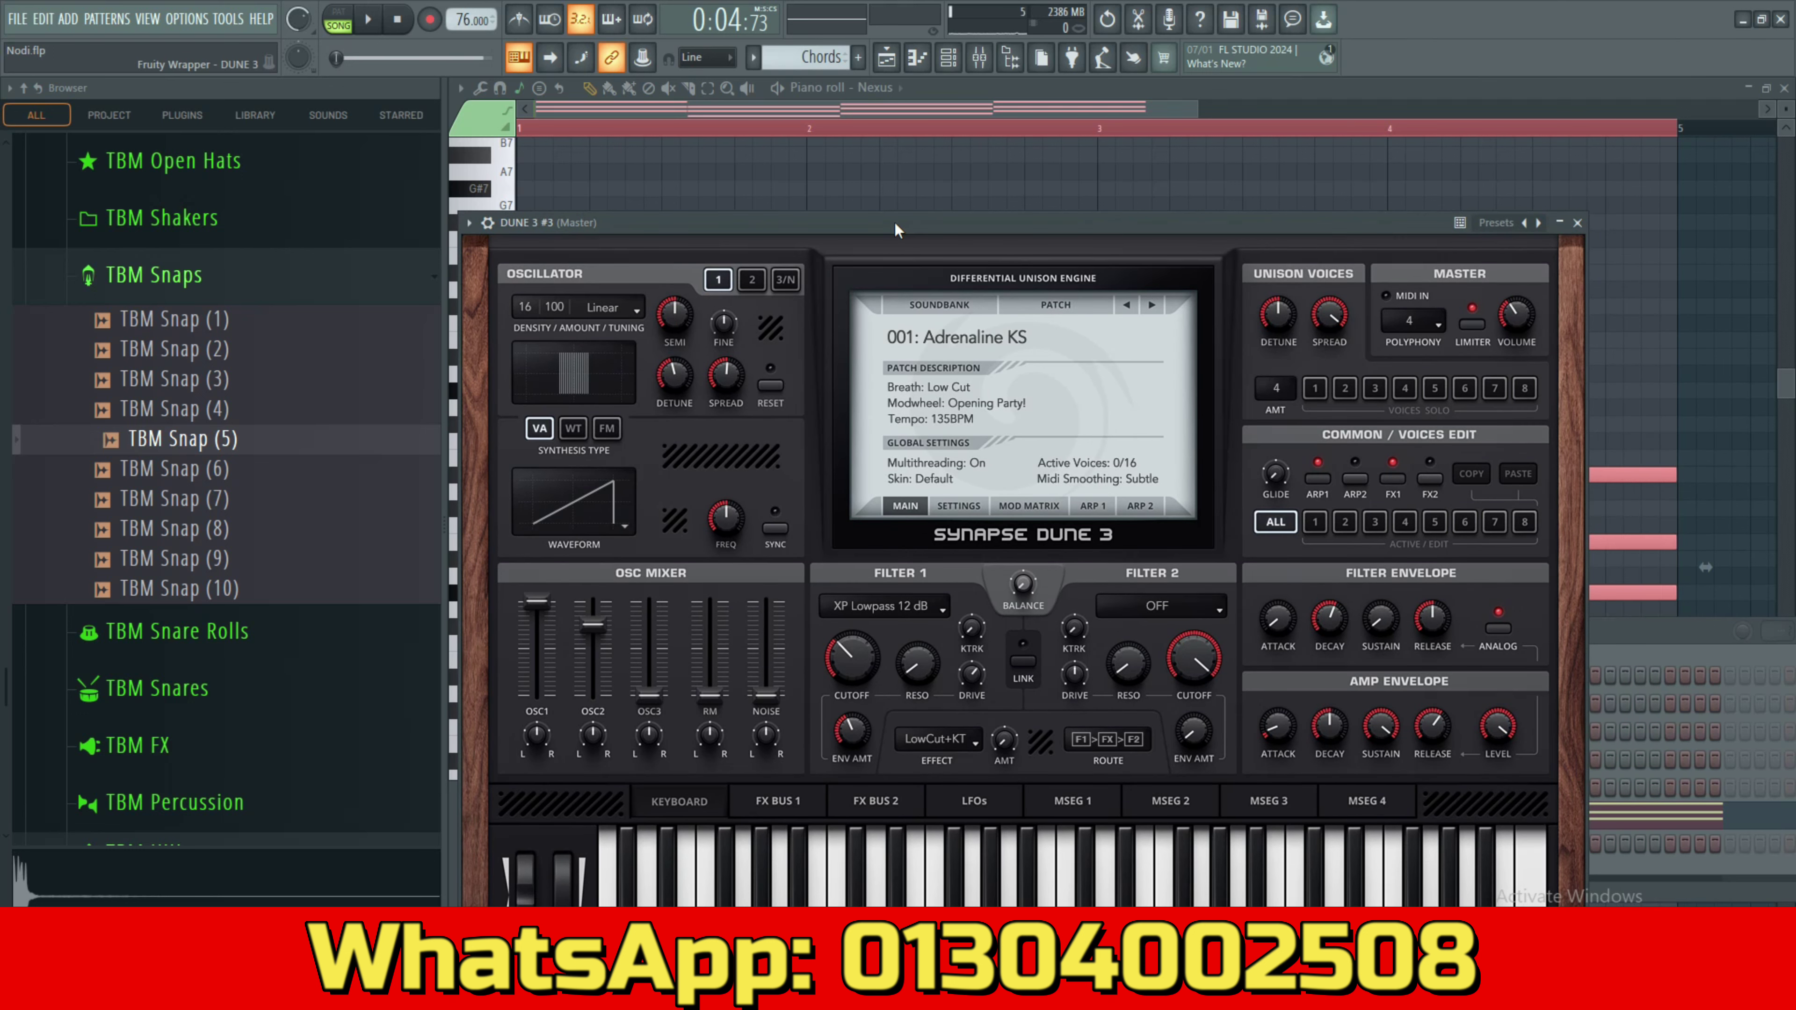
pyautogui.click(1578, 223)
# Create a new pattern named Arp.
pyautogui.click(861, 57)
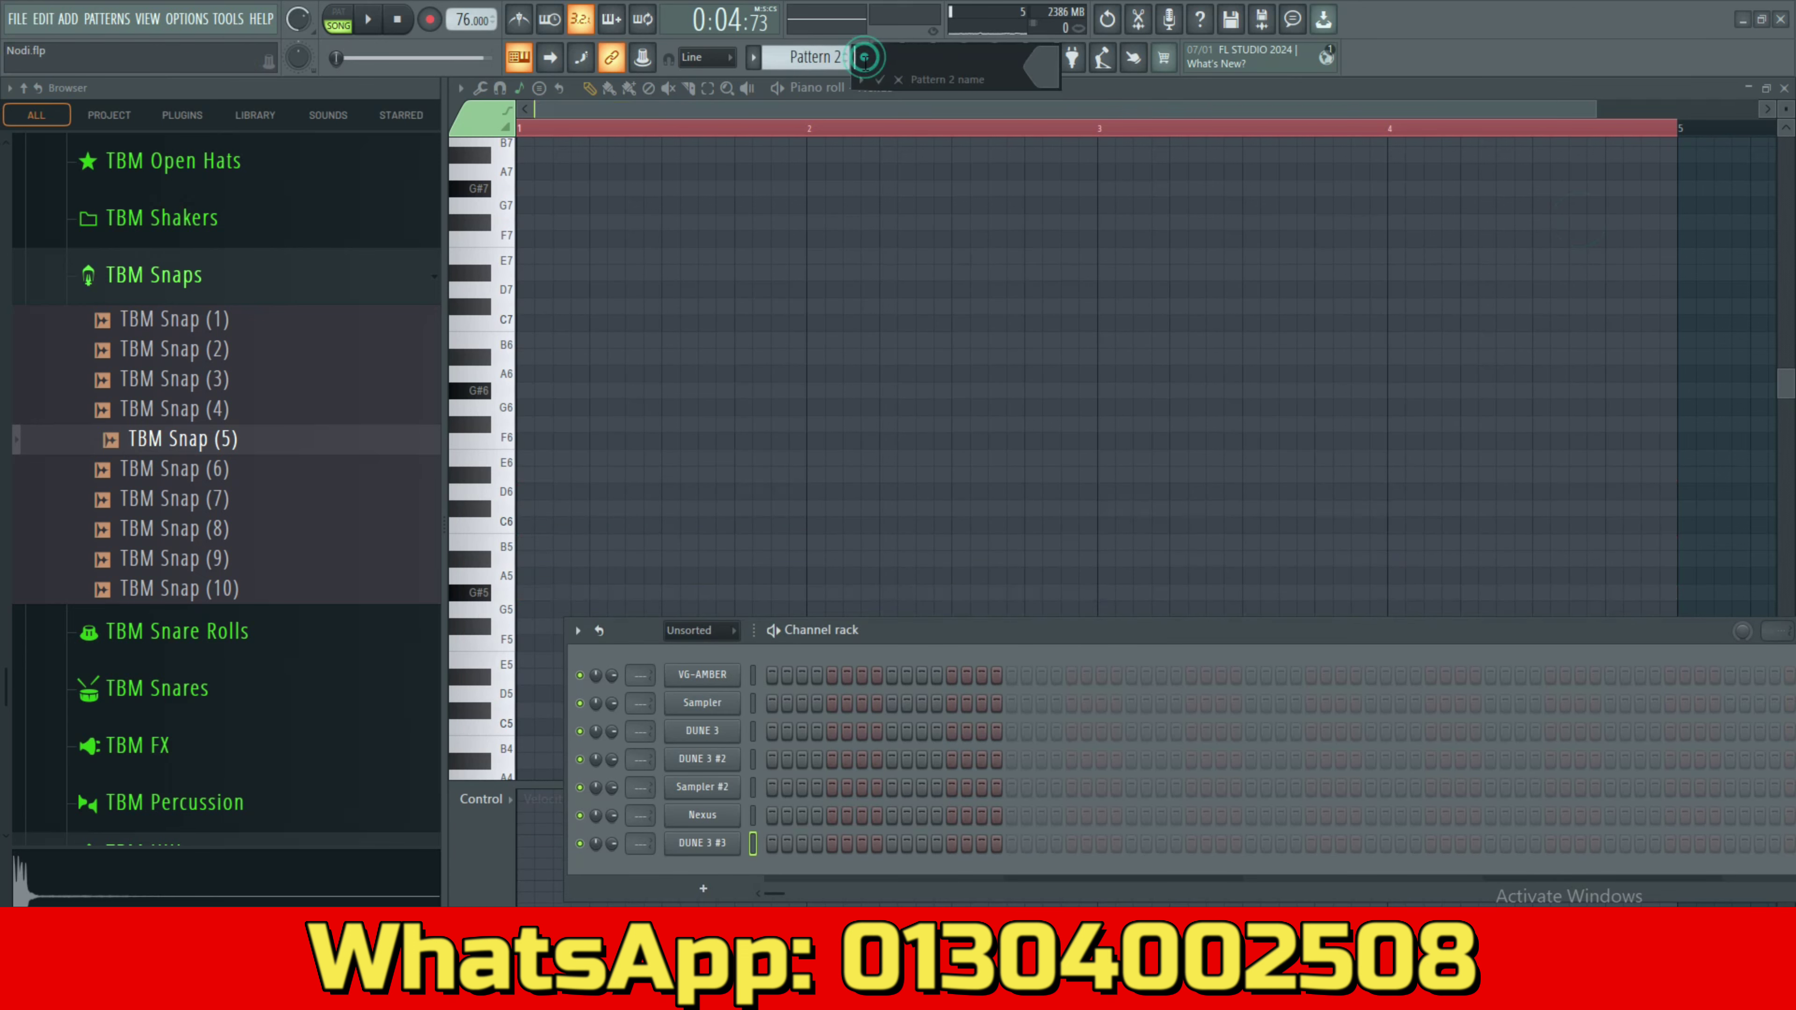
pyautogui.click(862, 82)
pyautogui.click(1075, 195)
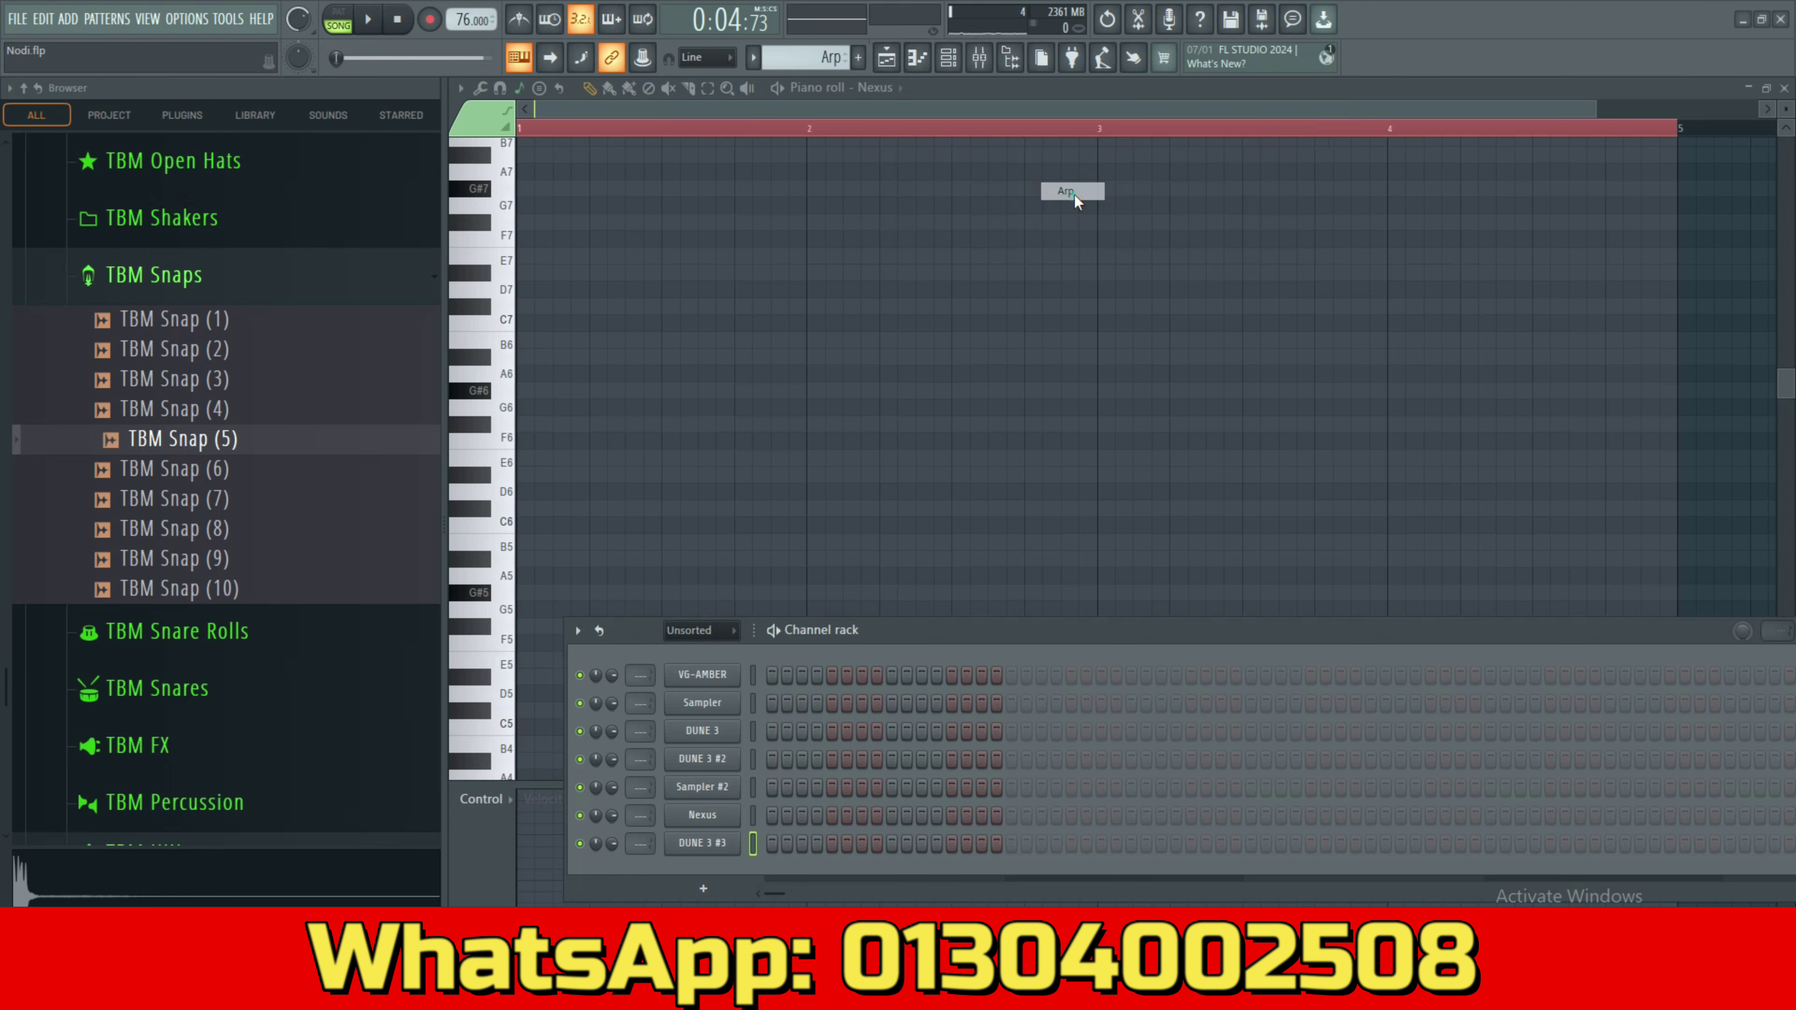
# Paste the copied chord notes into the DUNE 3 #3 channel of the Arp pattern, deselect them and play them.
pyautogui.click(877, 87)
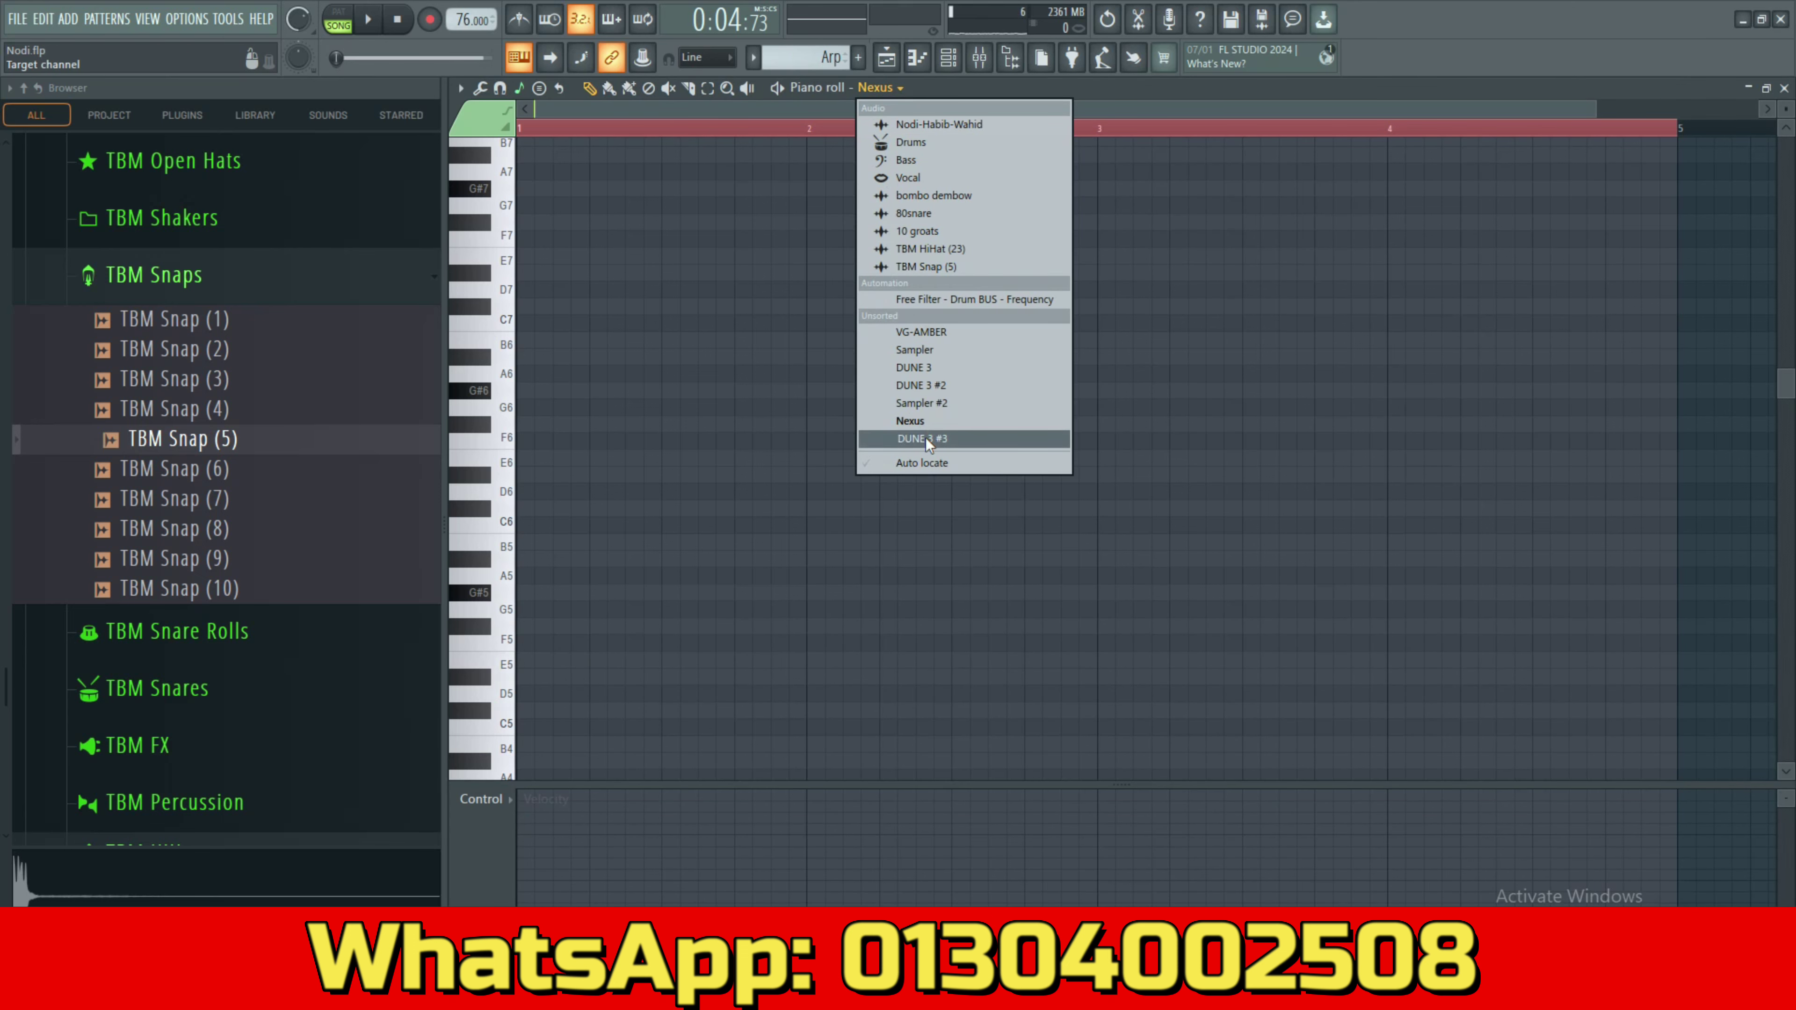
pyautogui.click(925, 439)
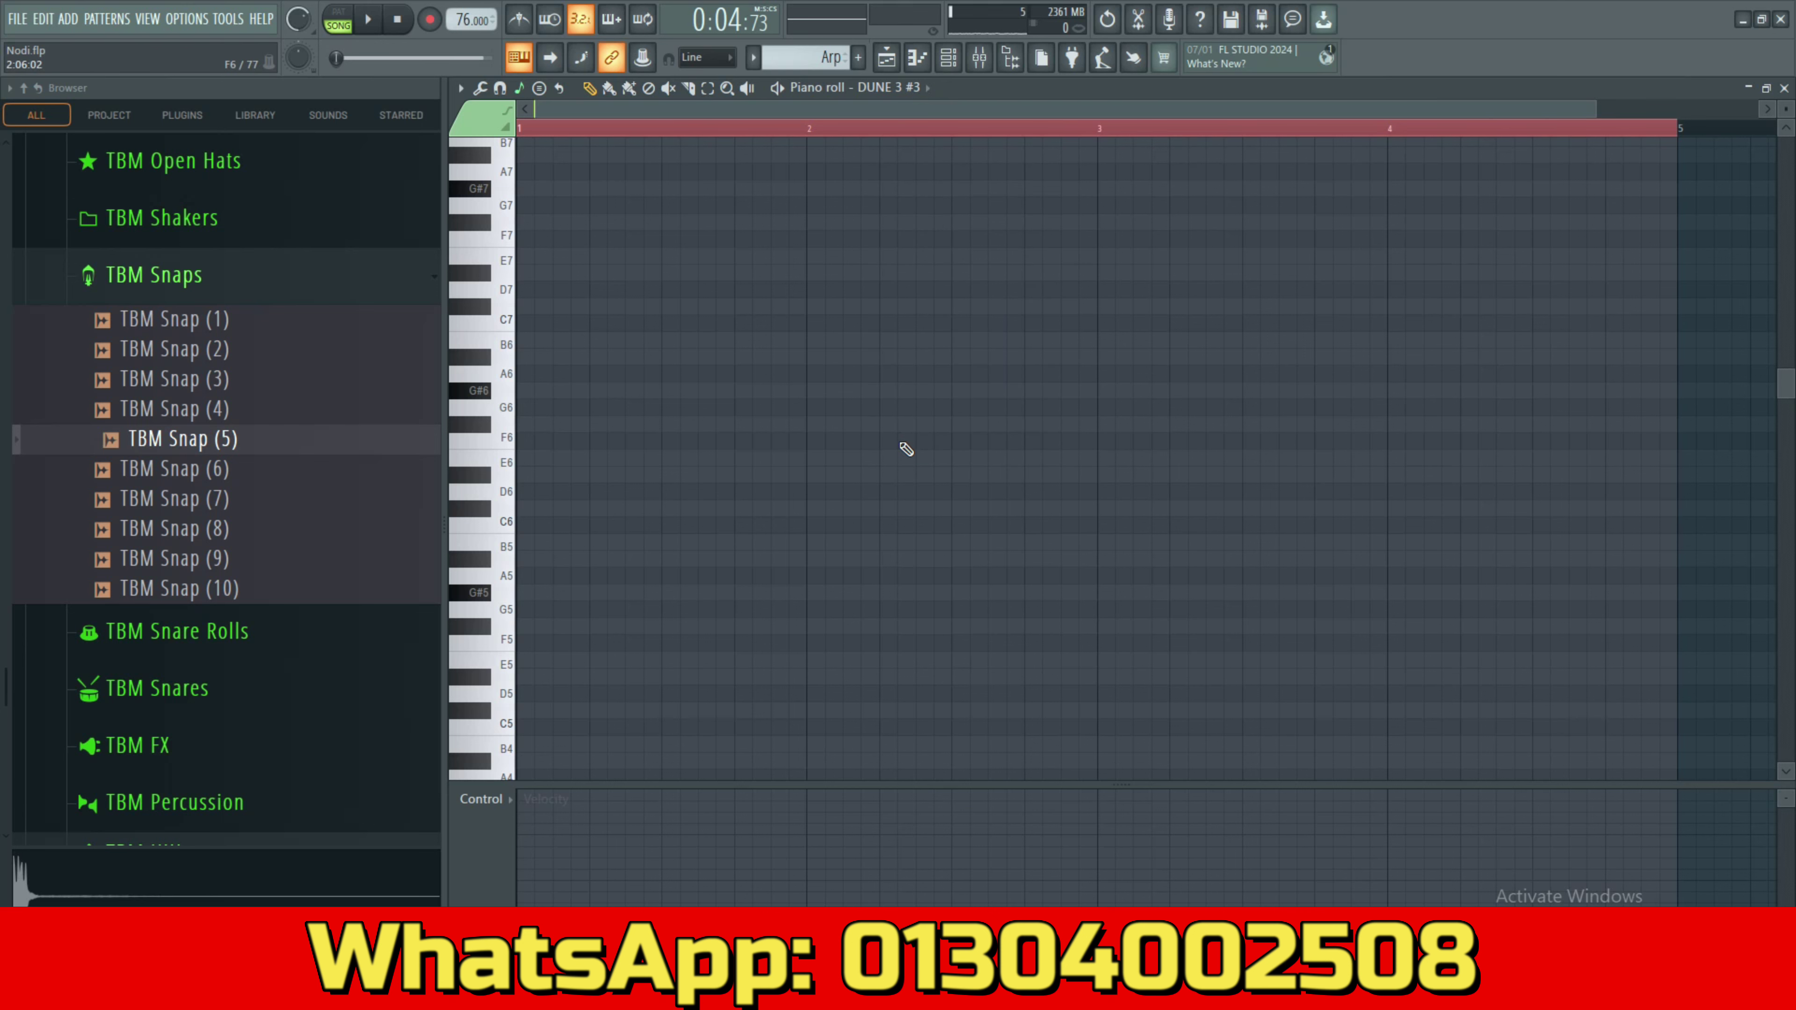
pyautogui.hotkey('ctrl', 'v')
pyautogui.rightClick(882, 360)
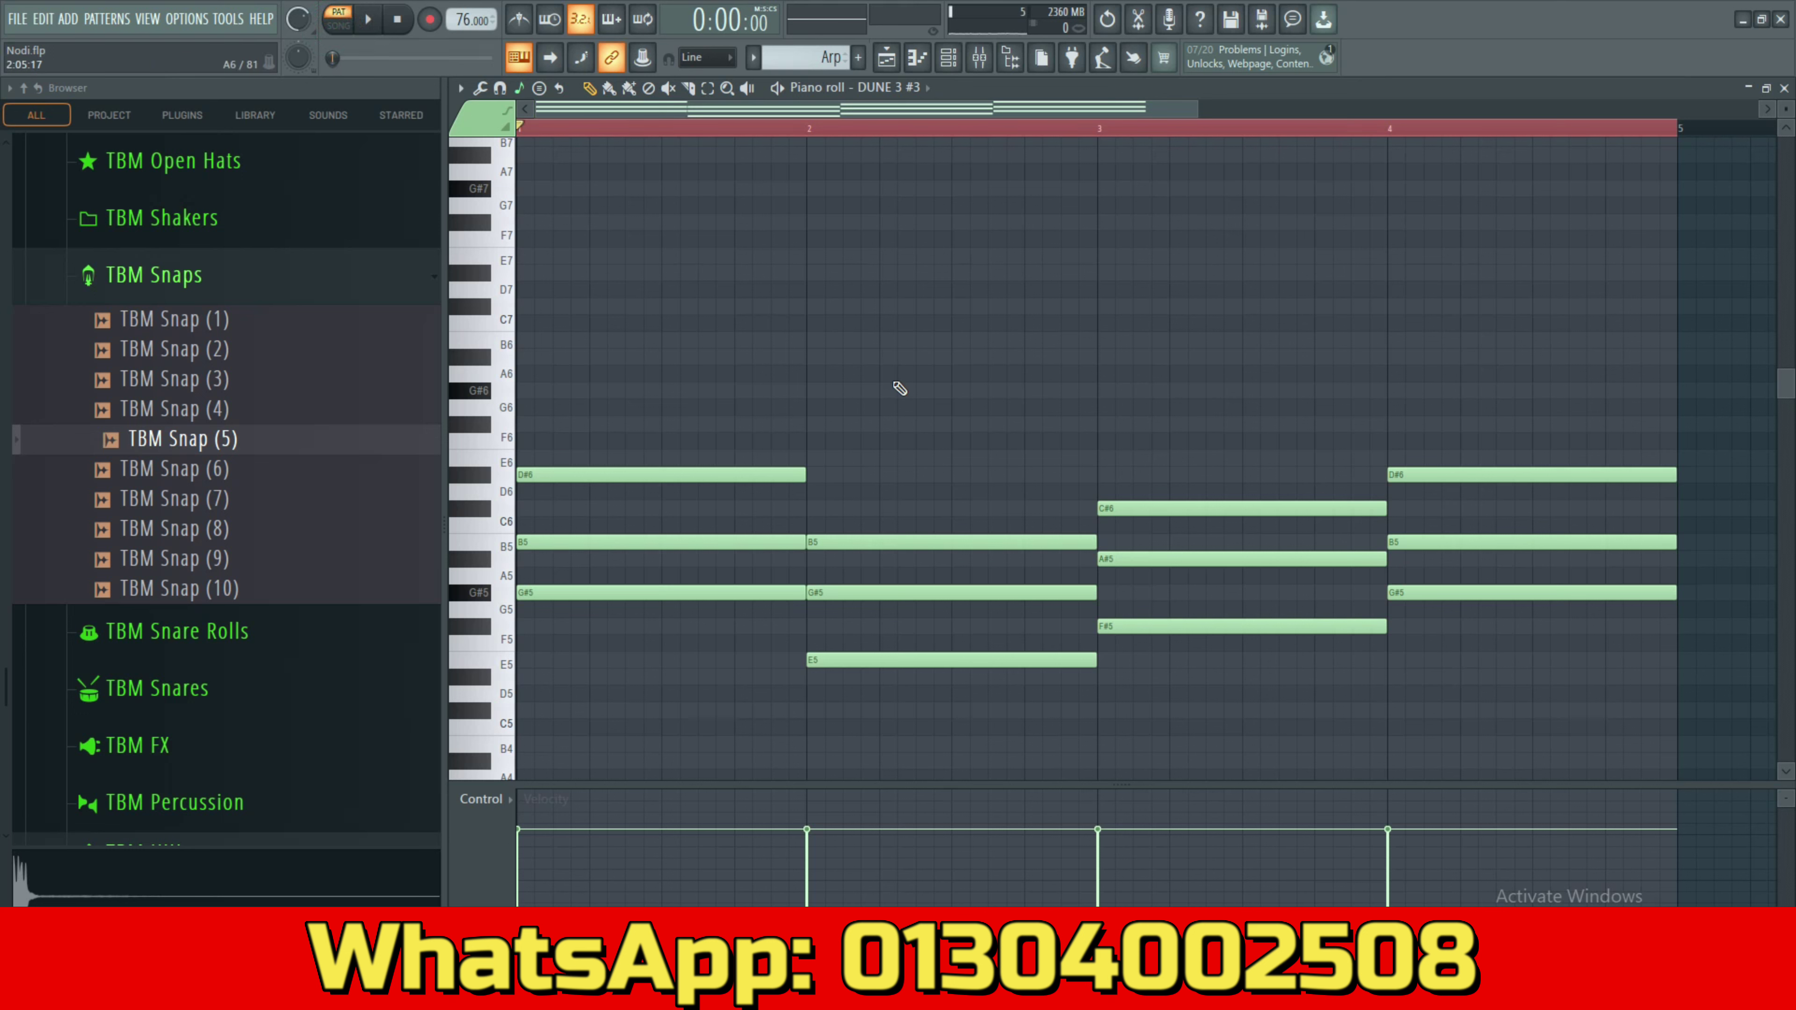
pyautogui.press('space')
# Load a Cuebrick Soundset soundbank into the DUNE 3 #3 instrument and play the Arp pattern.
pyautogui.click(948, 68)
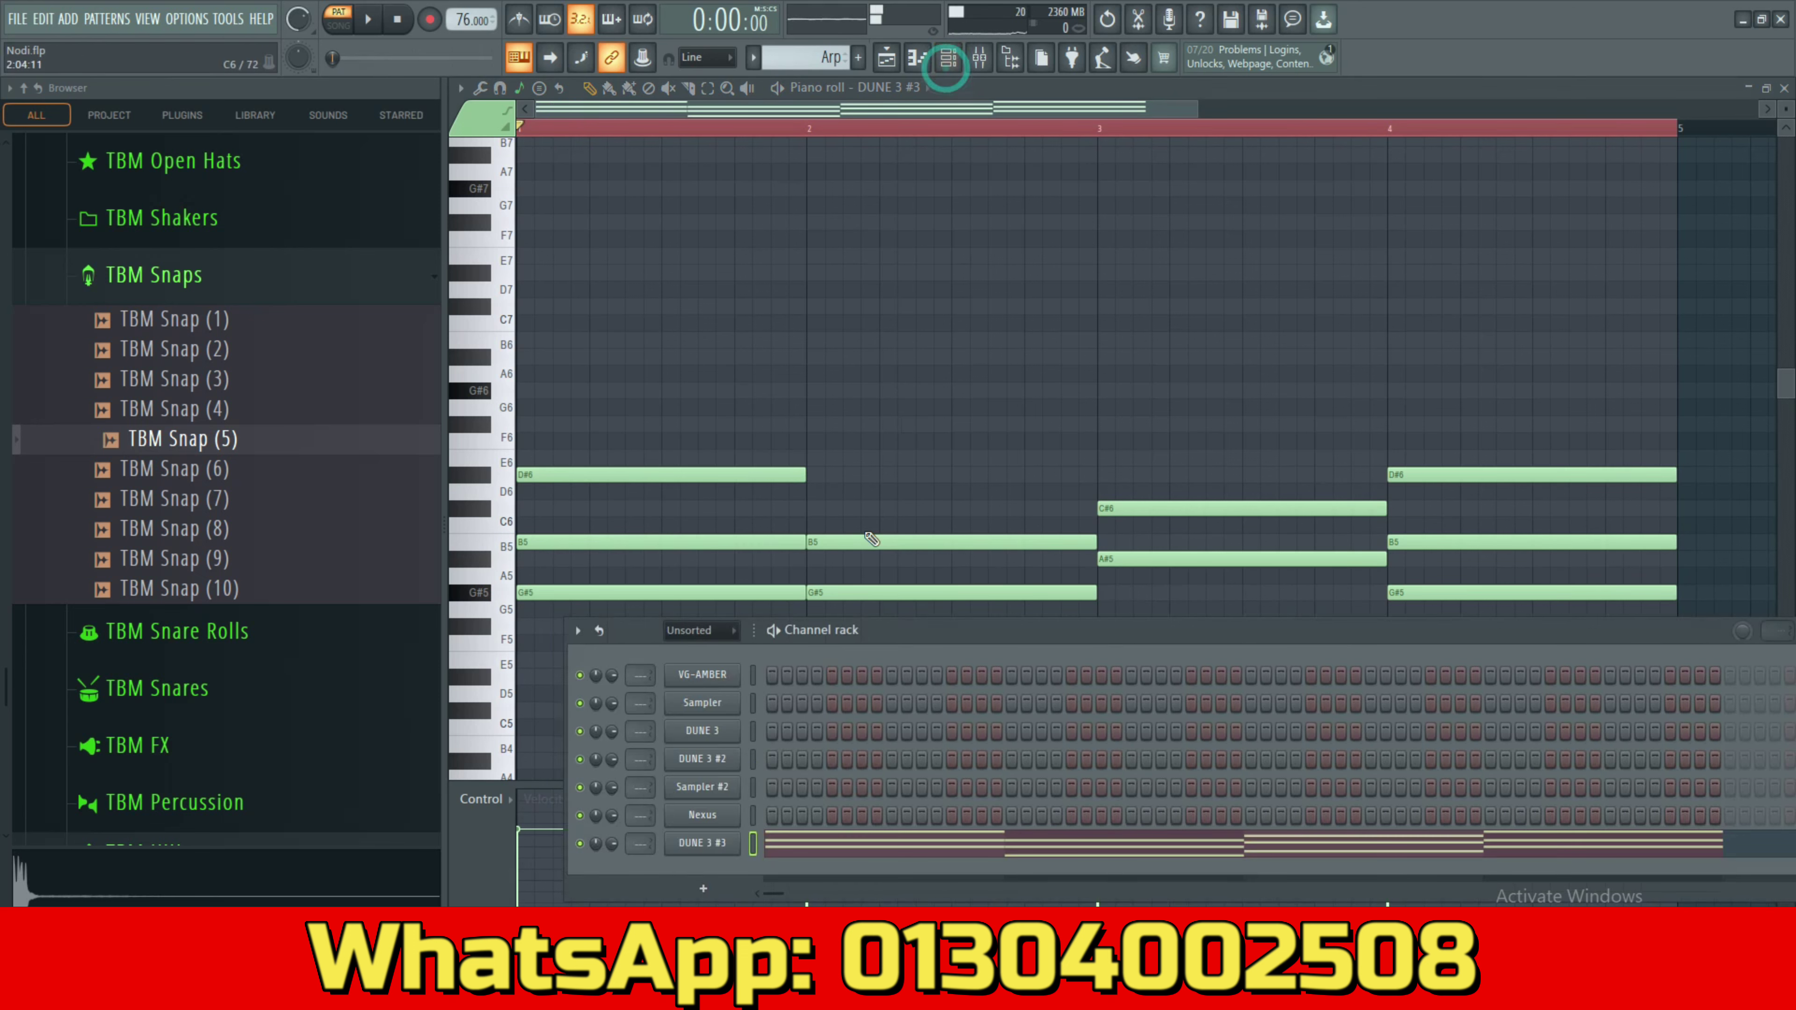
pyautogui.click(707, 846)
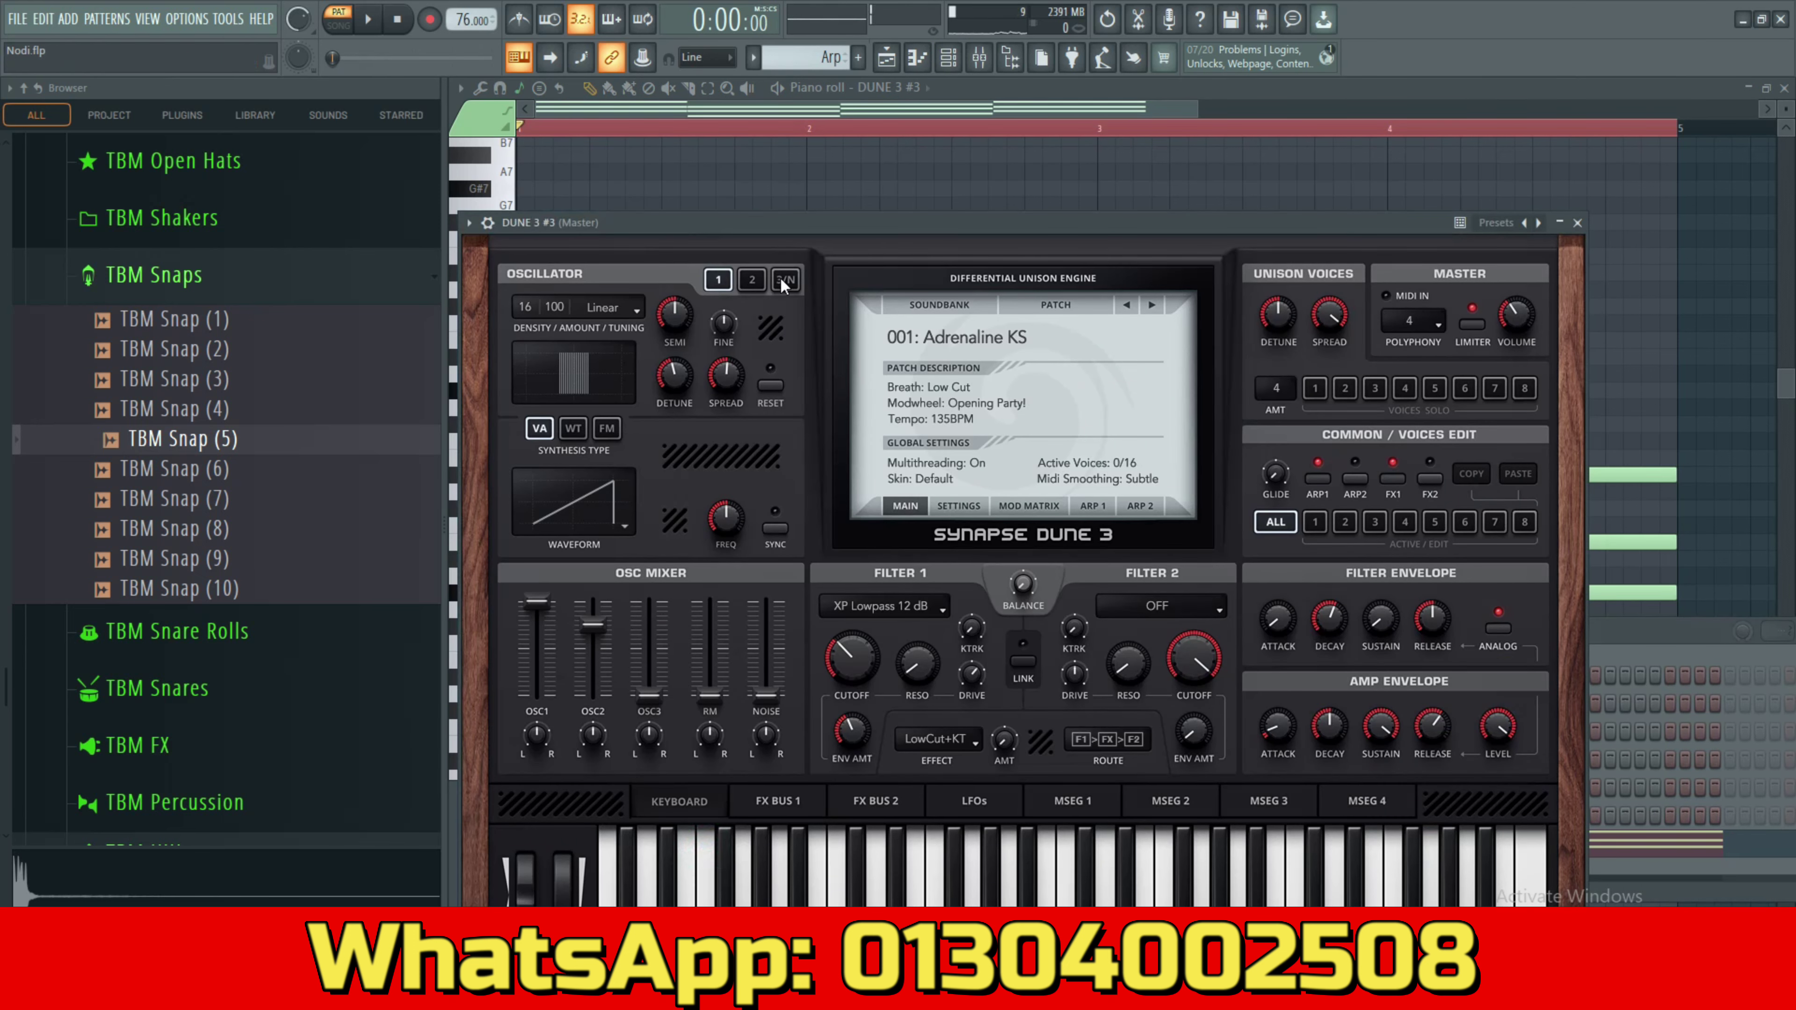
pyautogui.click(958, 309)
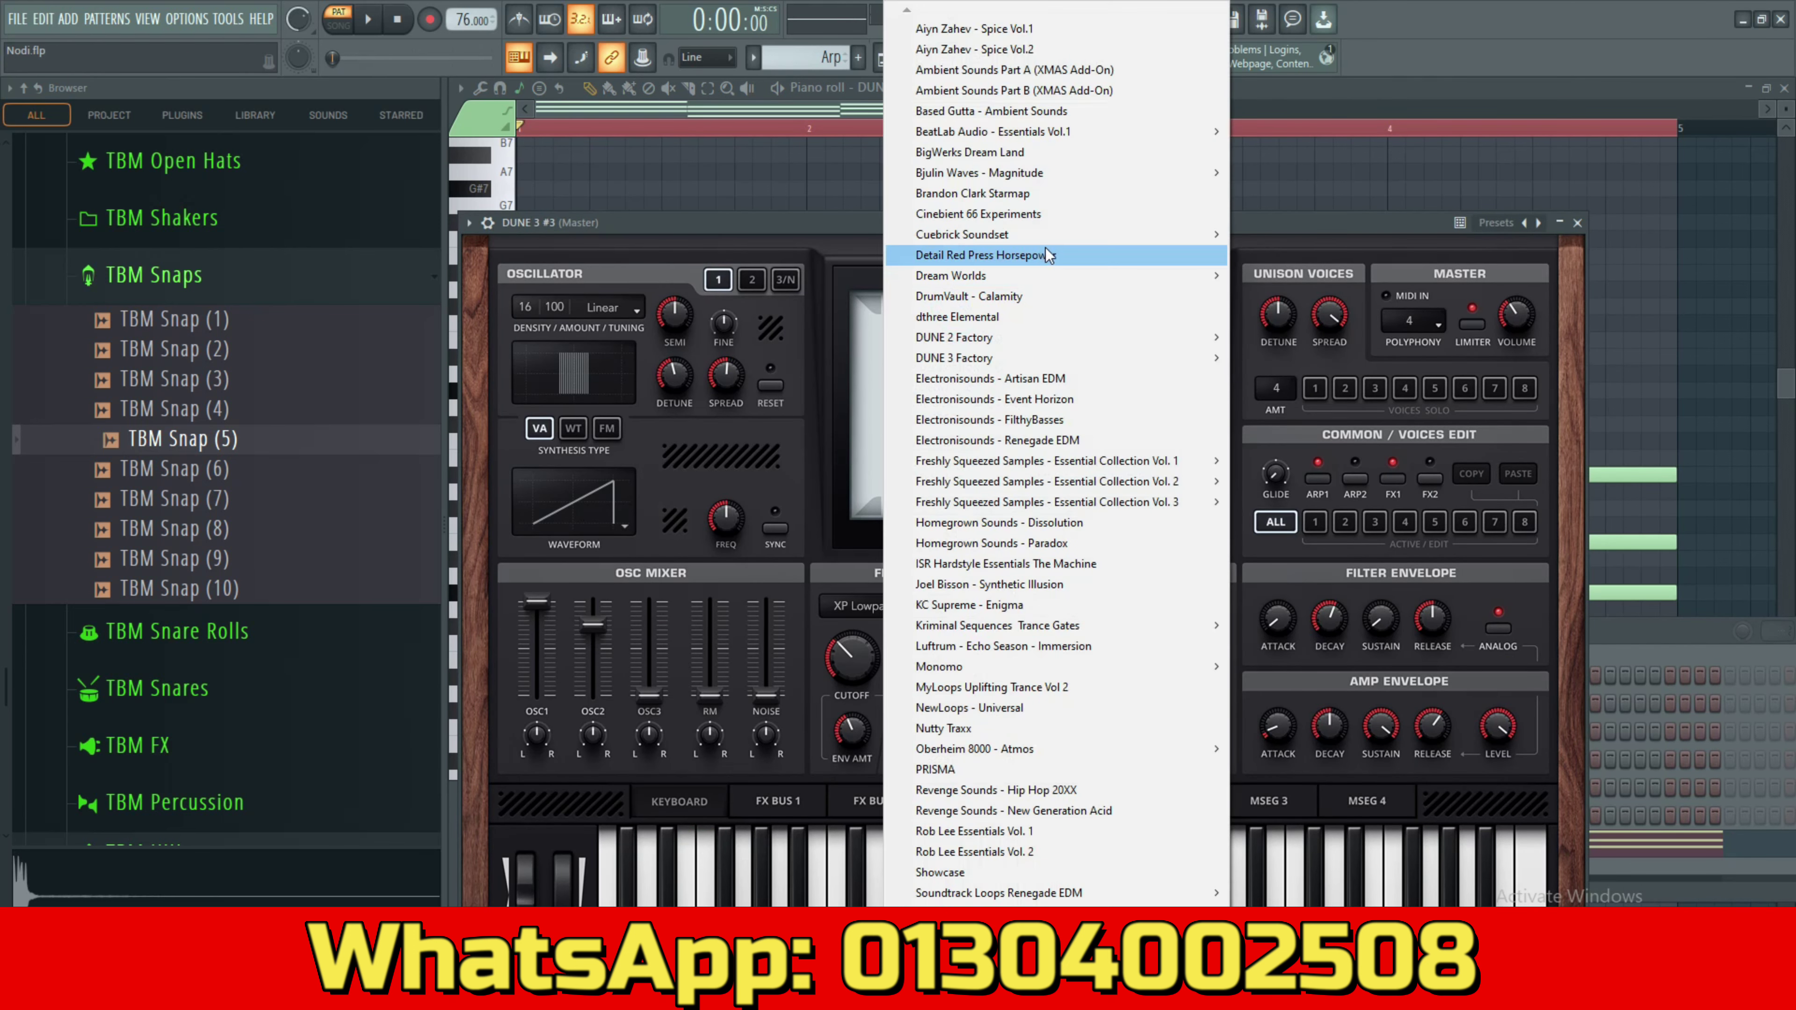
pyautogui.moveTo(1050, 242)
pyautogui.click(1251, 237)
pyautogui.press('space')
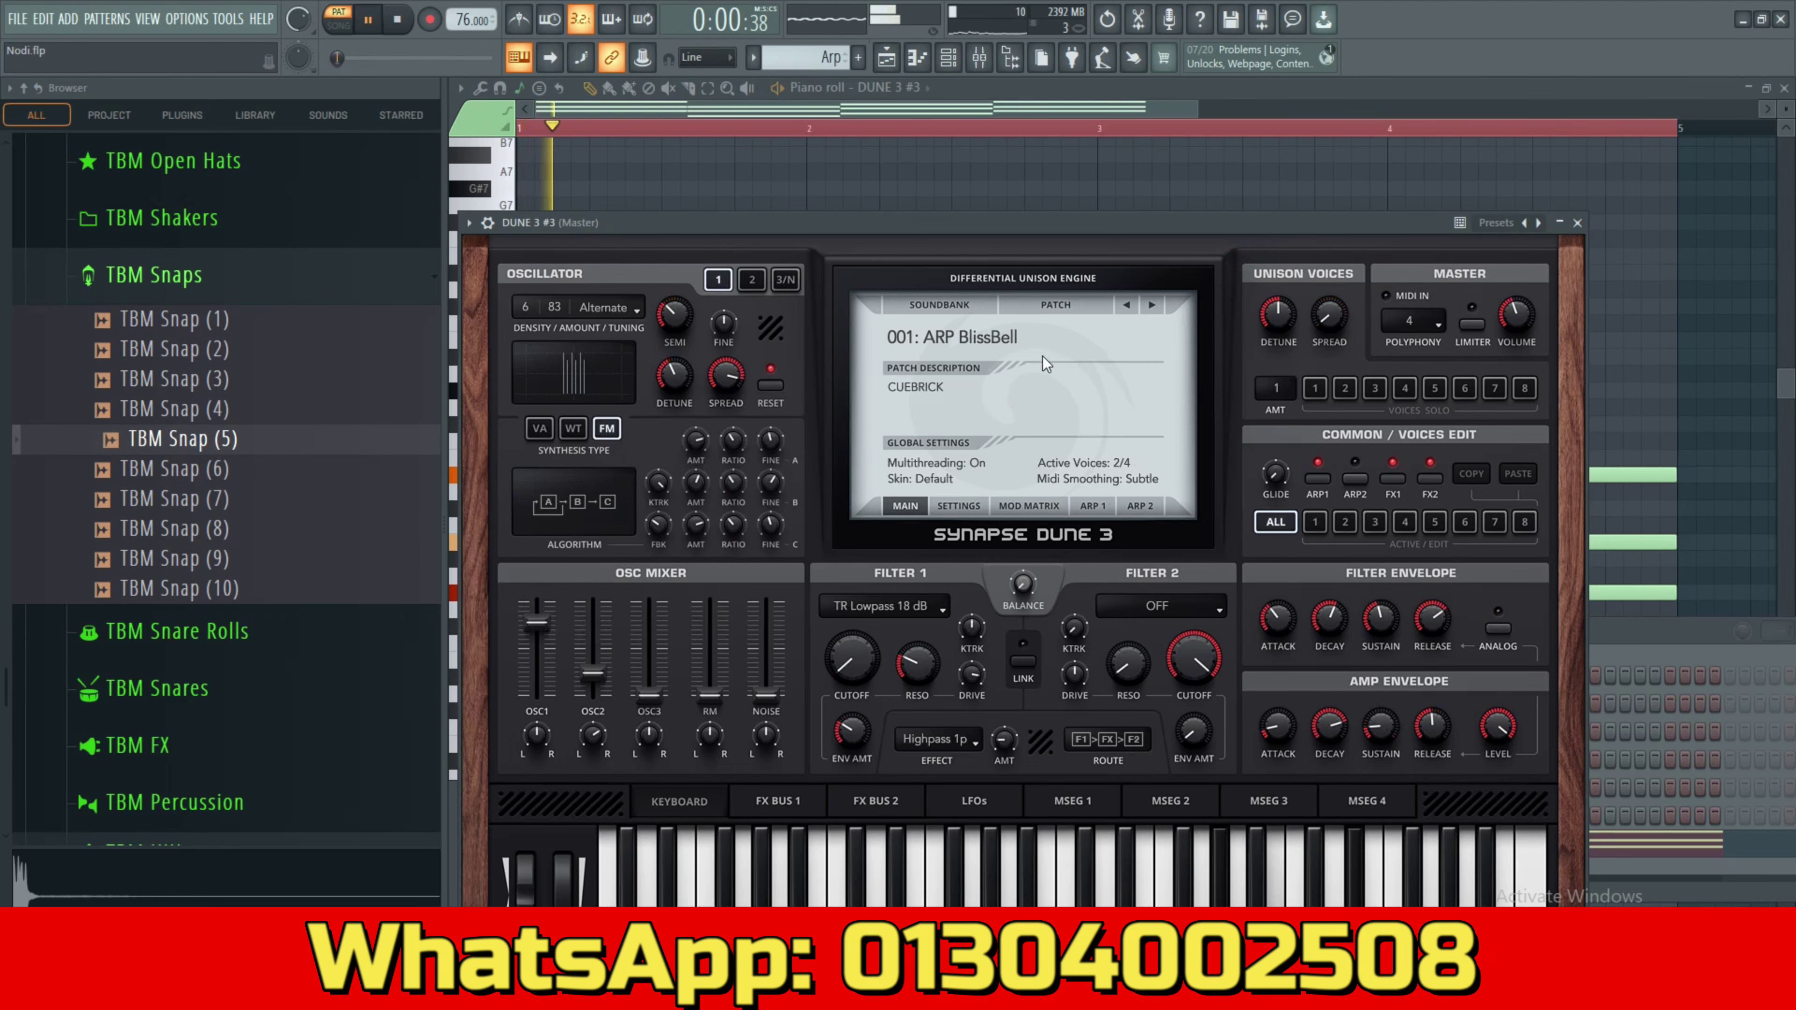
# Audition the ARP patches of the Cuebrick soundbank against the pasted chord notes.
pyautogui.click(1151, 306)
pyautogui.click(1152, 305)
pyautogui.click(1151, 305)
pyautogui.click(1152, 305)
pyautogui.press('space')
pyautogui.click(1151, 306)
pyautogui.press('space')
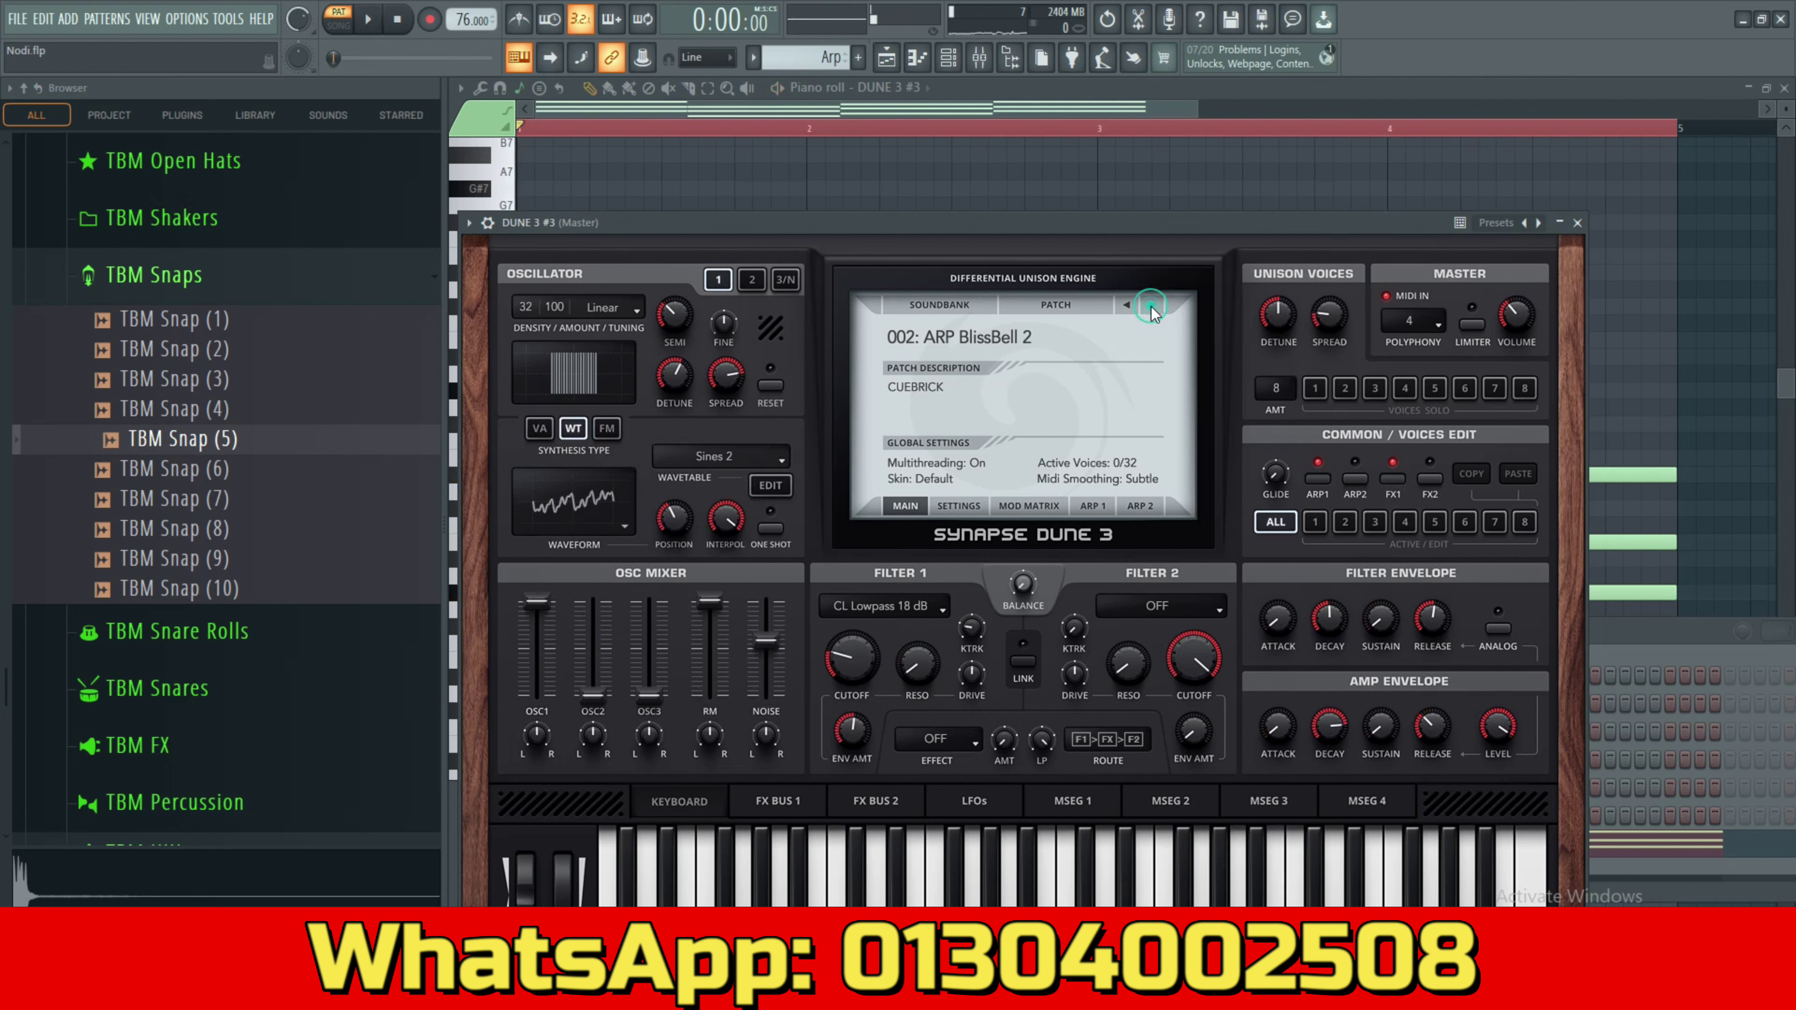
pyautogui.click(1151, 305)
pyautogui.press('space')
pyautogui.click(1151, 306)
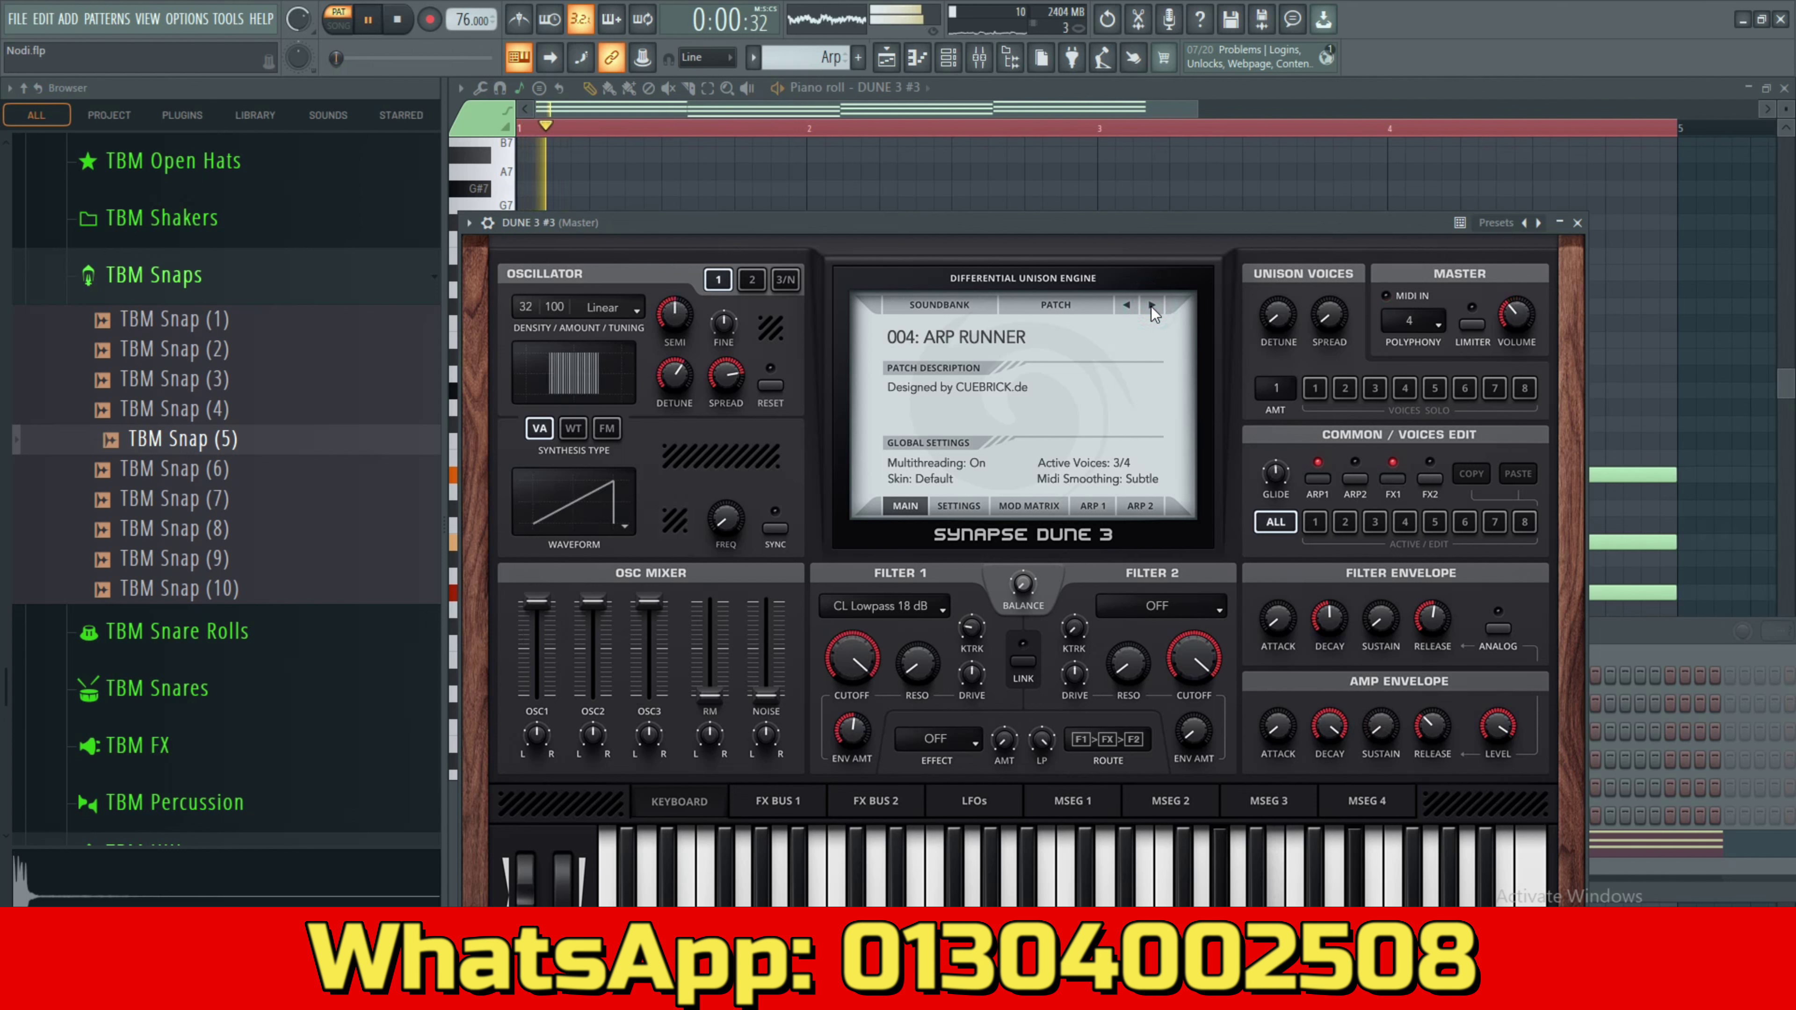
pyautogui.click(1152, 306)
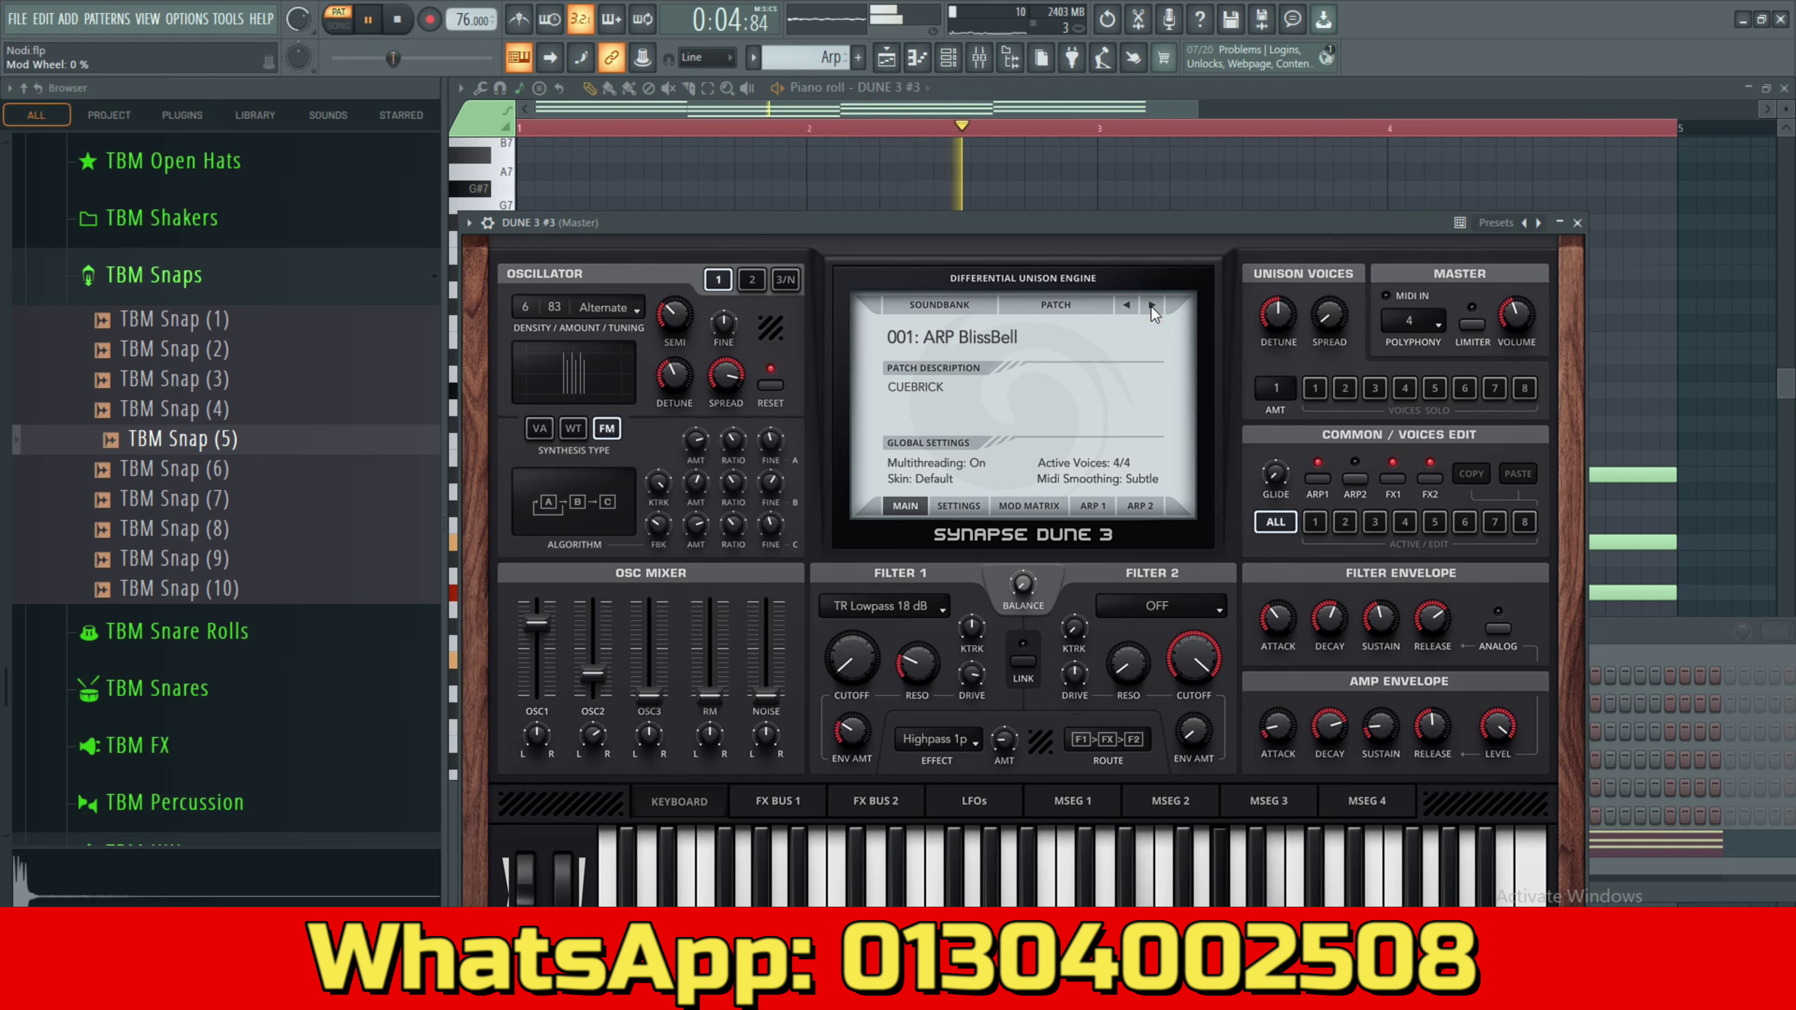
pyautogui.click(1151, 305)
pyautogui.click(1151, 305)
pyautogui.click(1151, 305)
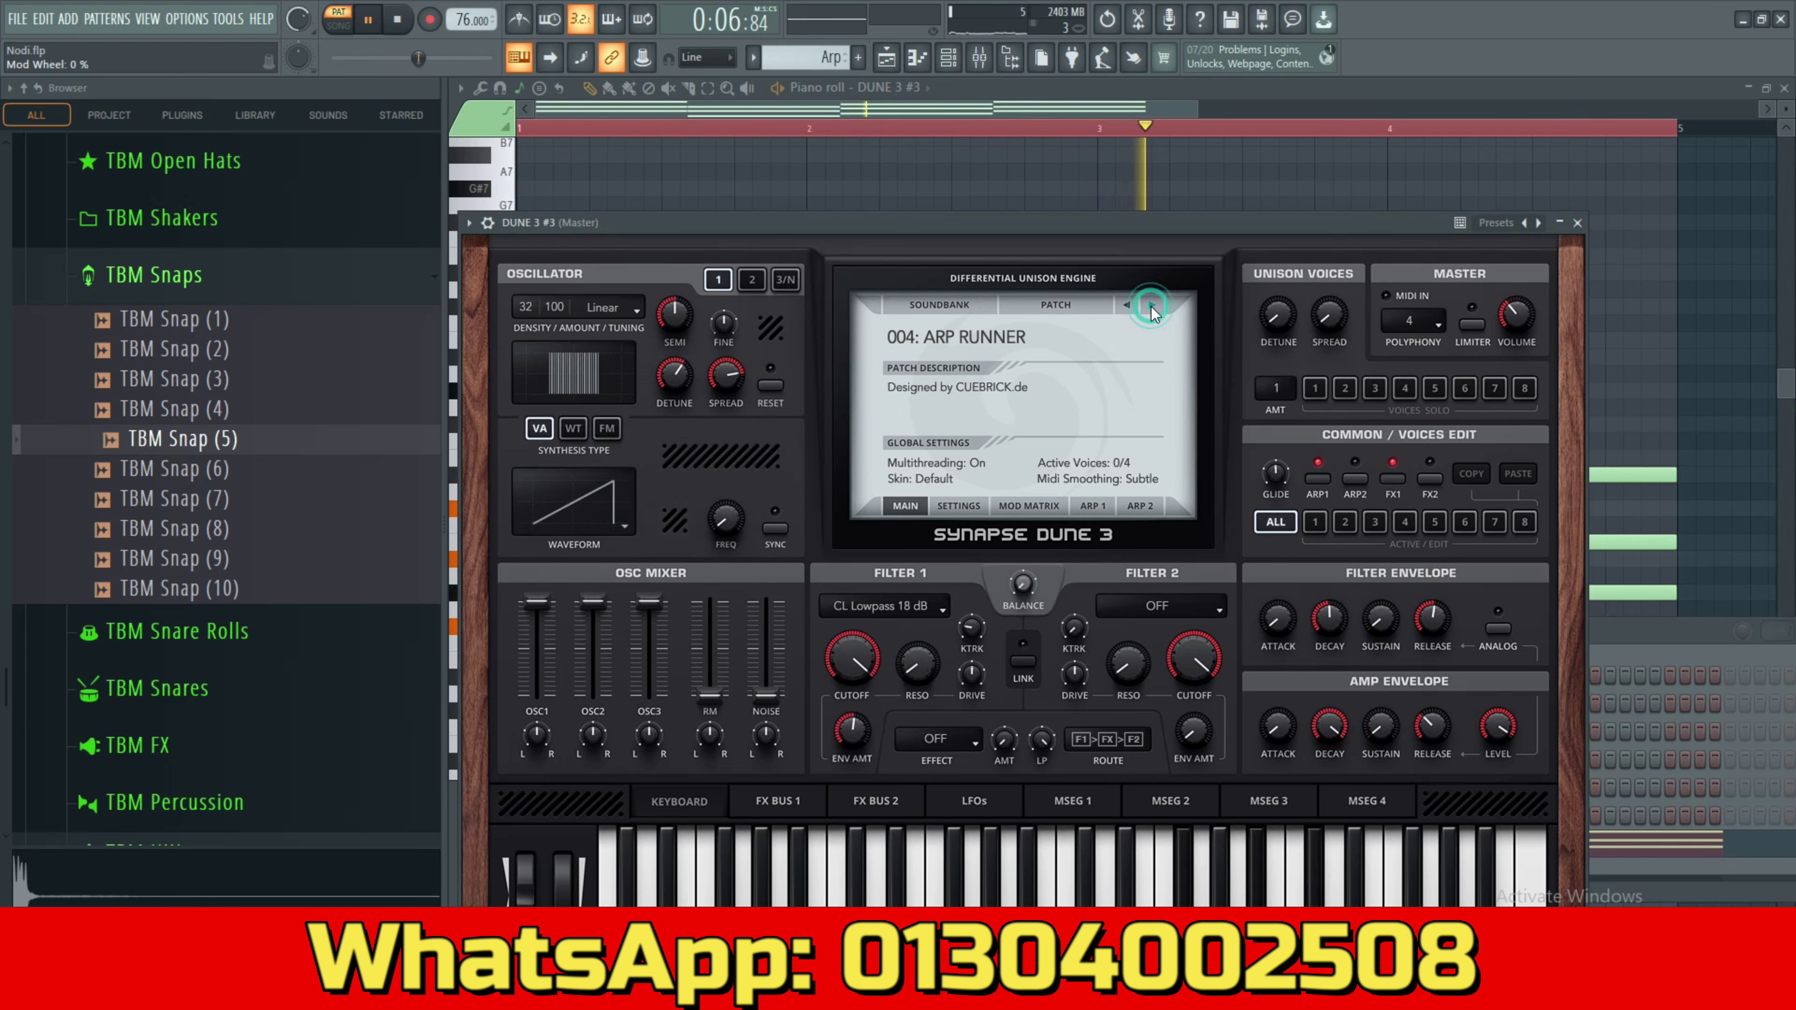
pyautogui.click(1151, 305)
pyautogui.click(1151, 305)
pyautogui.click(1151, 306)
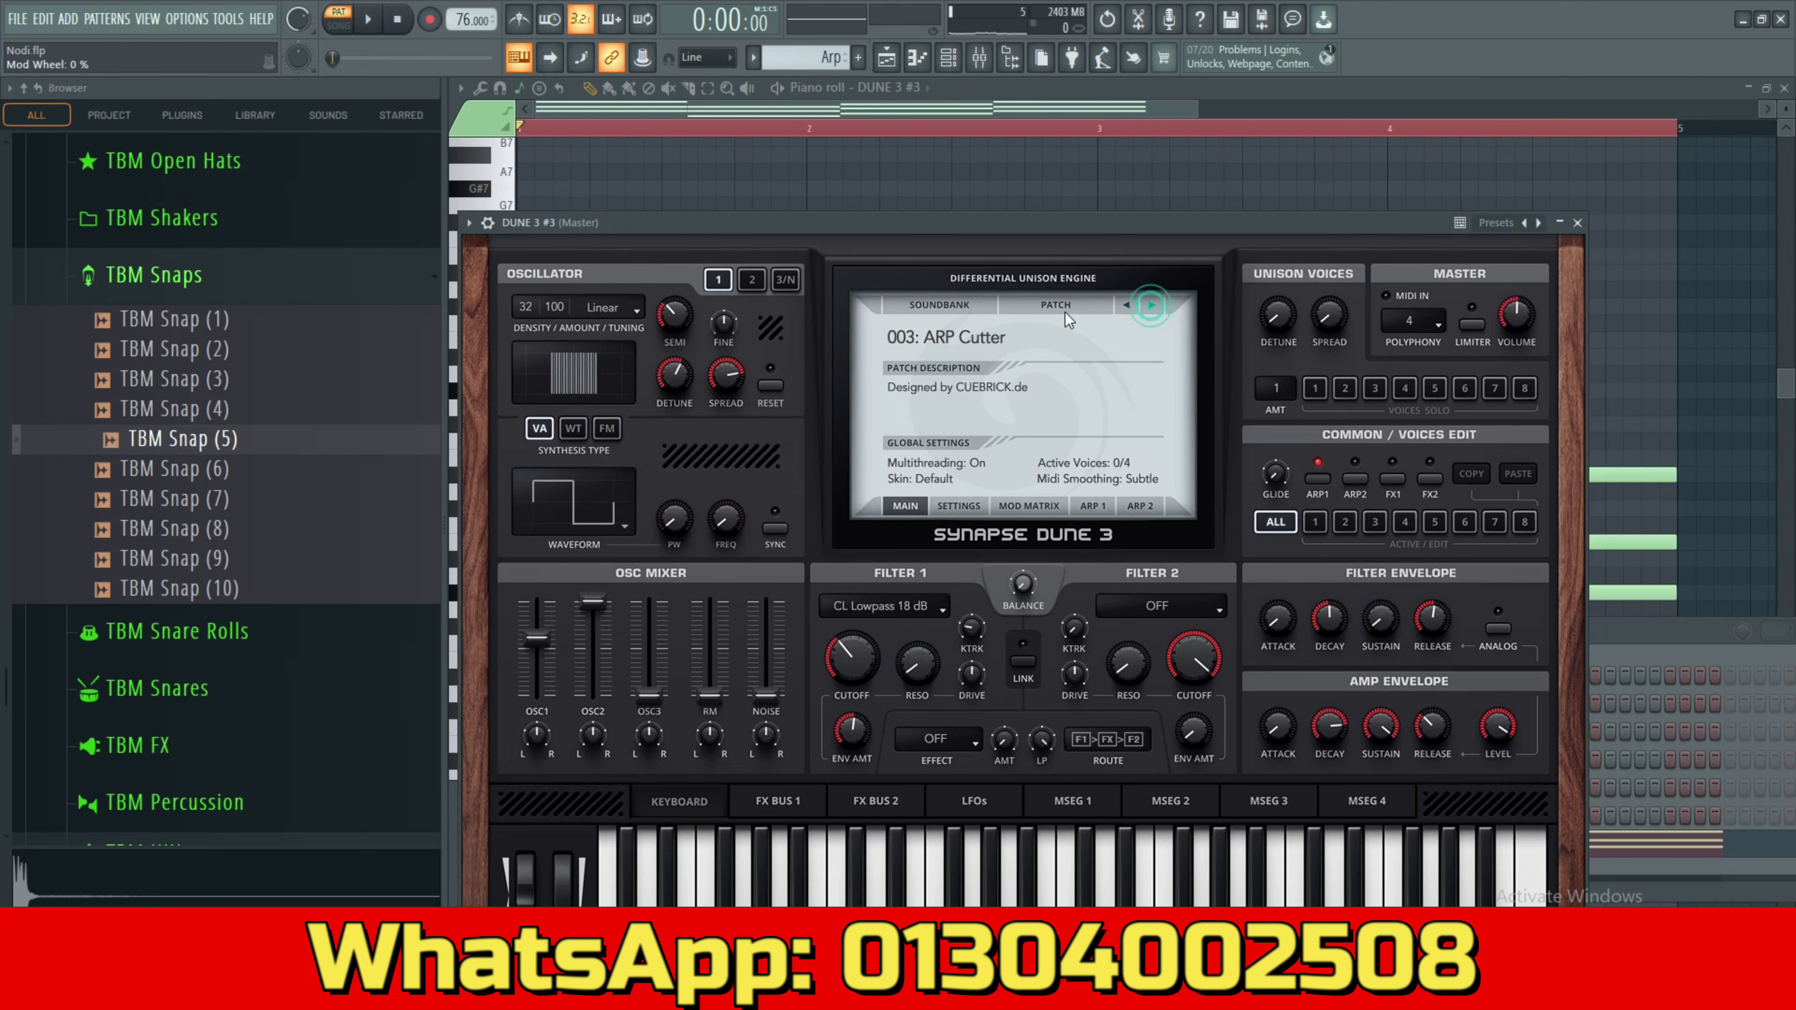
# Load a Dream Worlds soundbank into the DUNE 3 #3 instrument.
pyautogui.click(969, 313)
pyautogui.moveTo(1054, 275)
pyautogui.click(1277, 277)
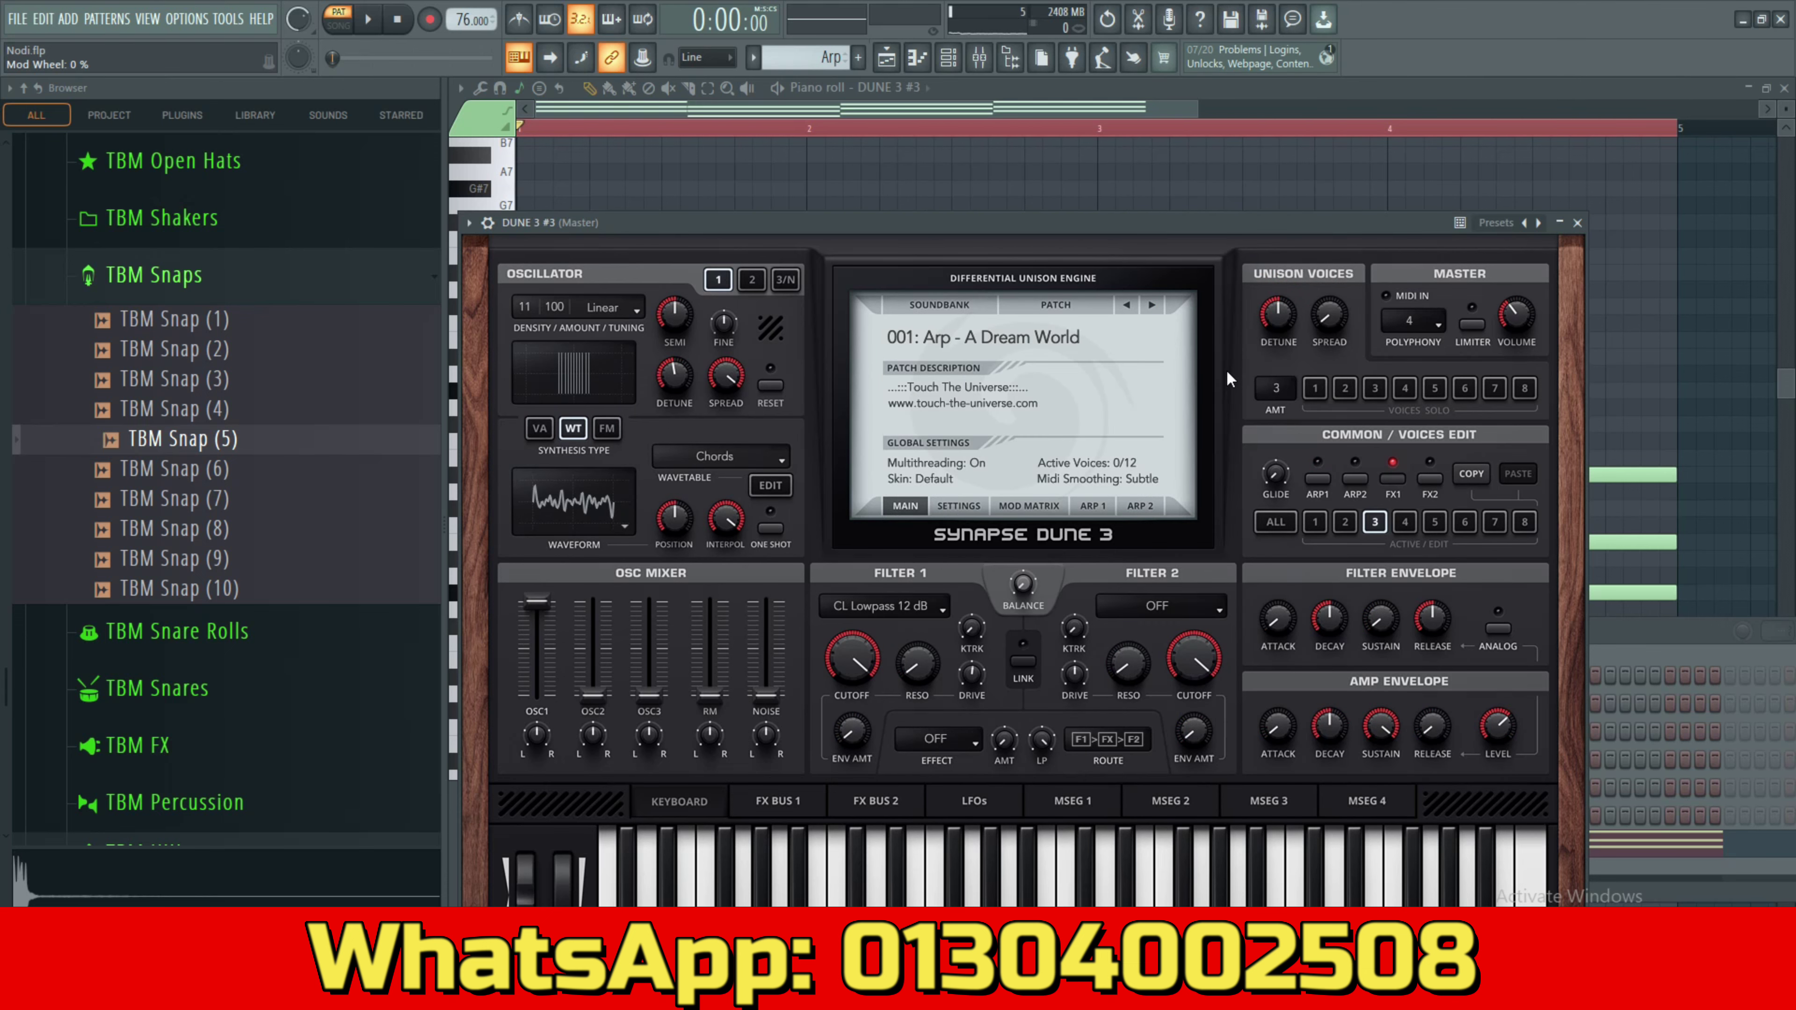
# Step through the Dream Worlds Arp patches to find a suitable arpeggio sound.
pyautogui.click(1155, 307)
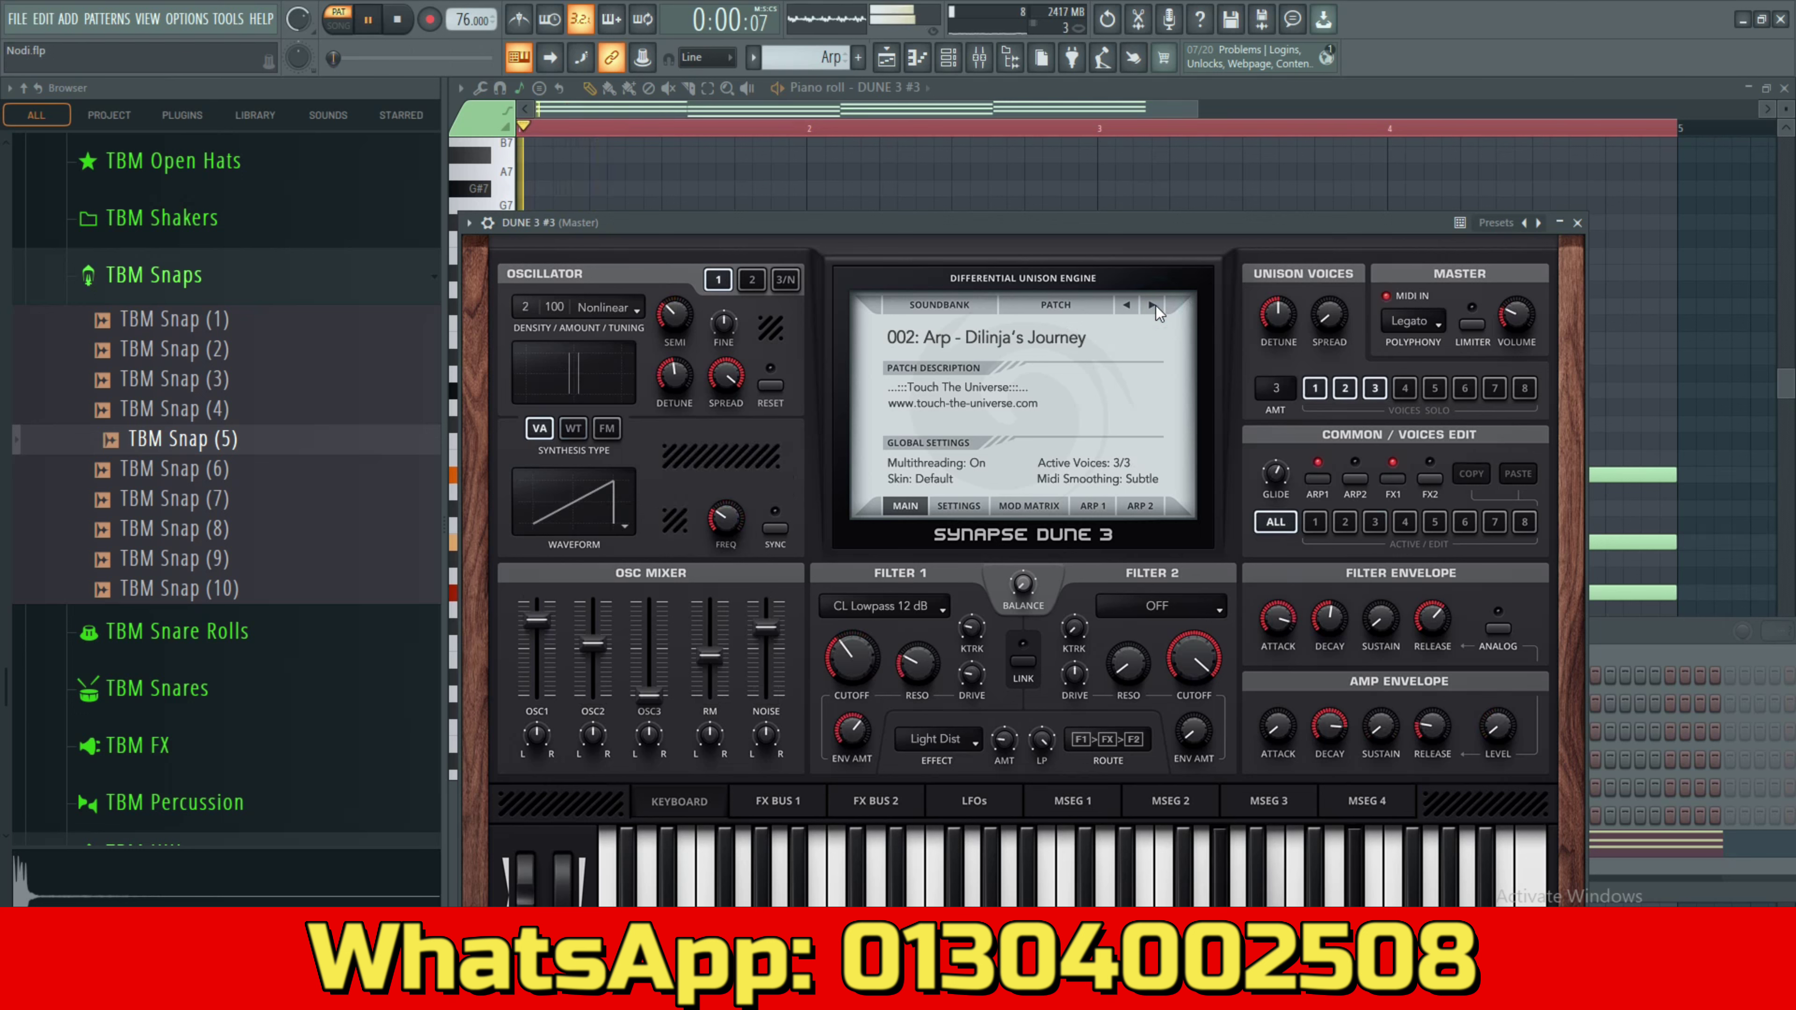
pyautogui.click(1155, 306)
pyautogui.click(1155, 307)
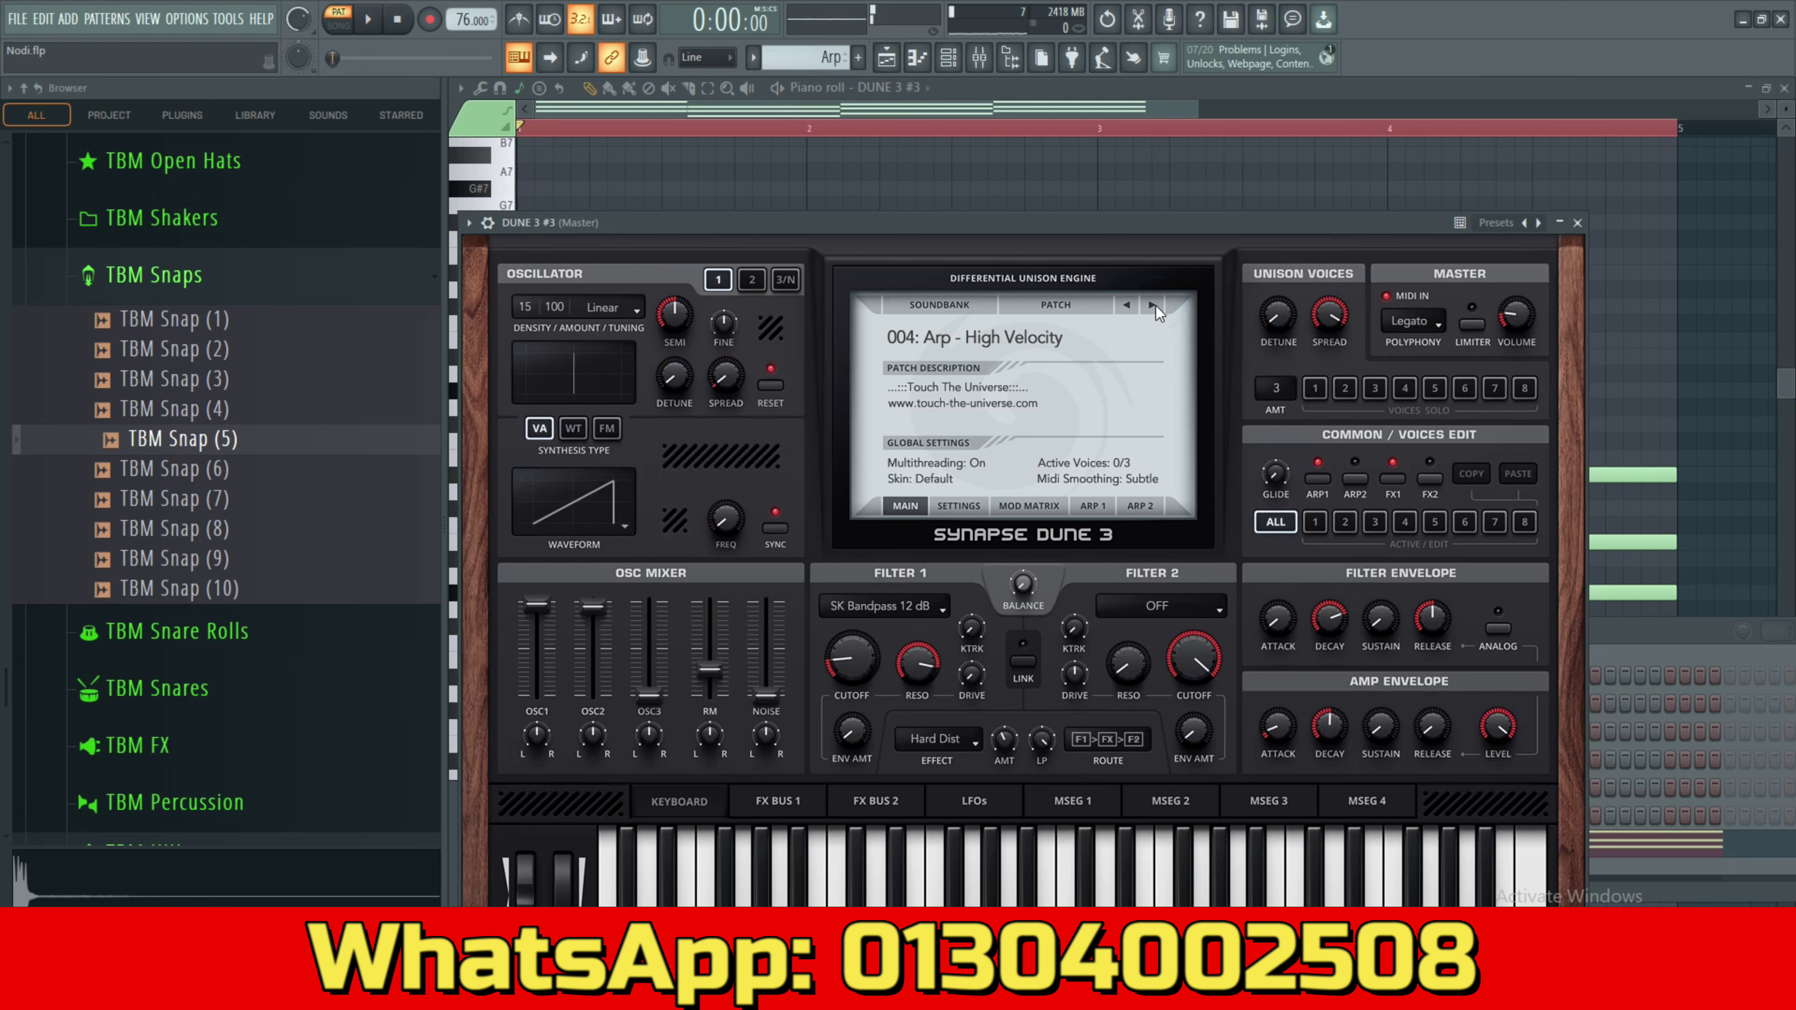
pyautogui.click(1157, 307)
pyautogui.click(1156, 306)
pyautogui.click(1156, 306)
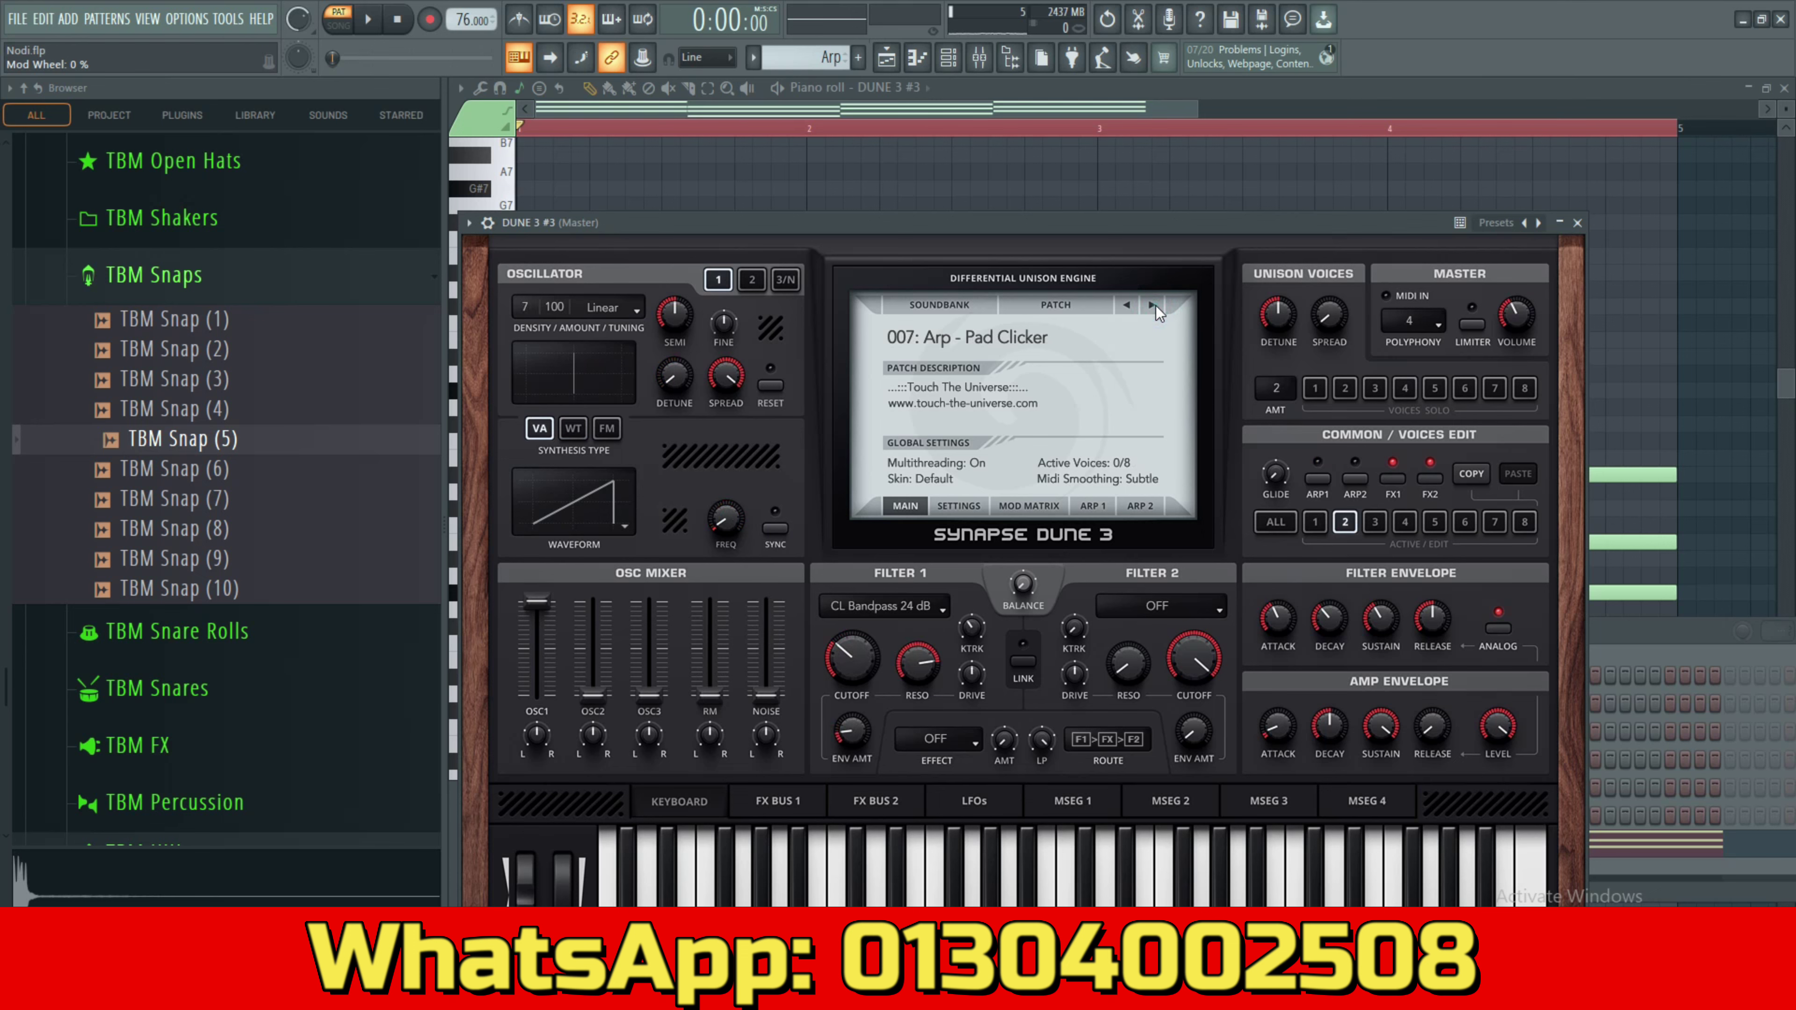
pyautogui.click(1157, 306)
pyautogui.click(1156, 306)
pyautogui.click(1156, 307)
pyautogui.click(1157, 307)
pyautogui.click(1156, 307)
pyautogui.click(1156, 307)
pyautogui.click(1157, 306)
pyautogui.click(1156, 307)
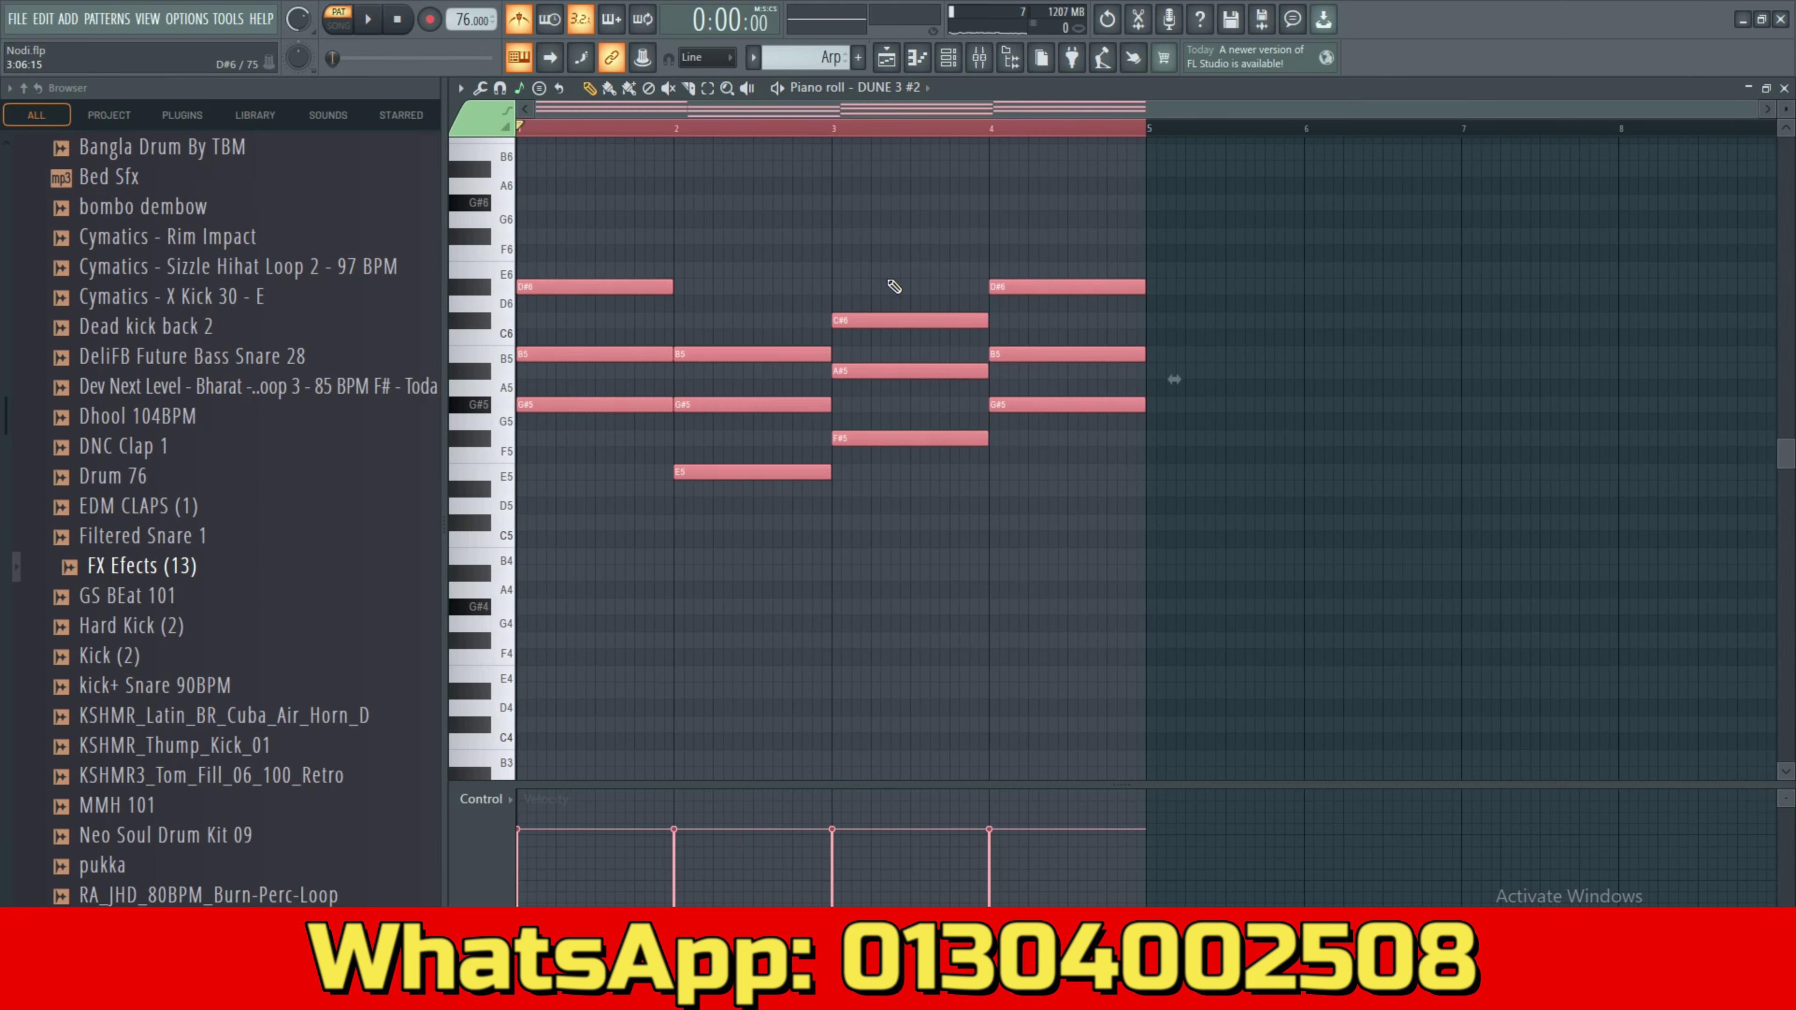
# Play the Arp pattern, then place its clip in the playlist on Track 9 at bar 3.
pyautogui.press('space')
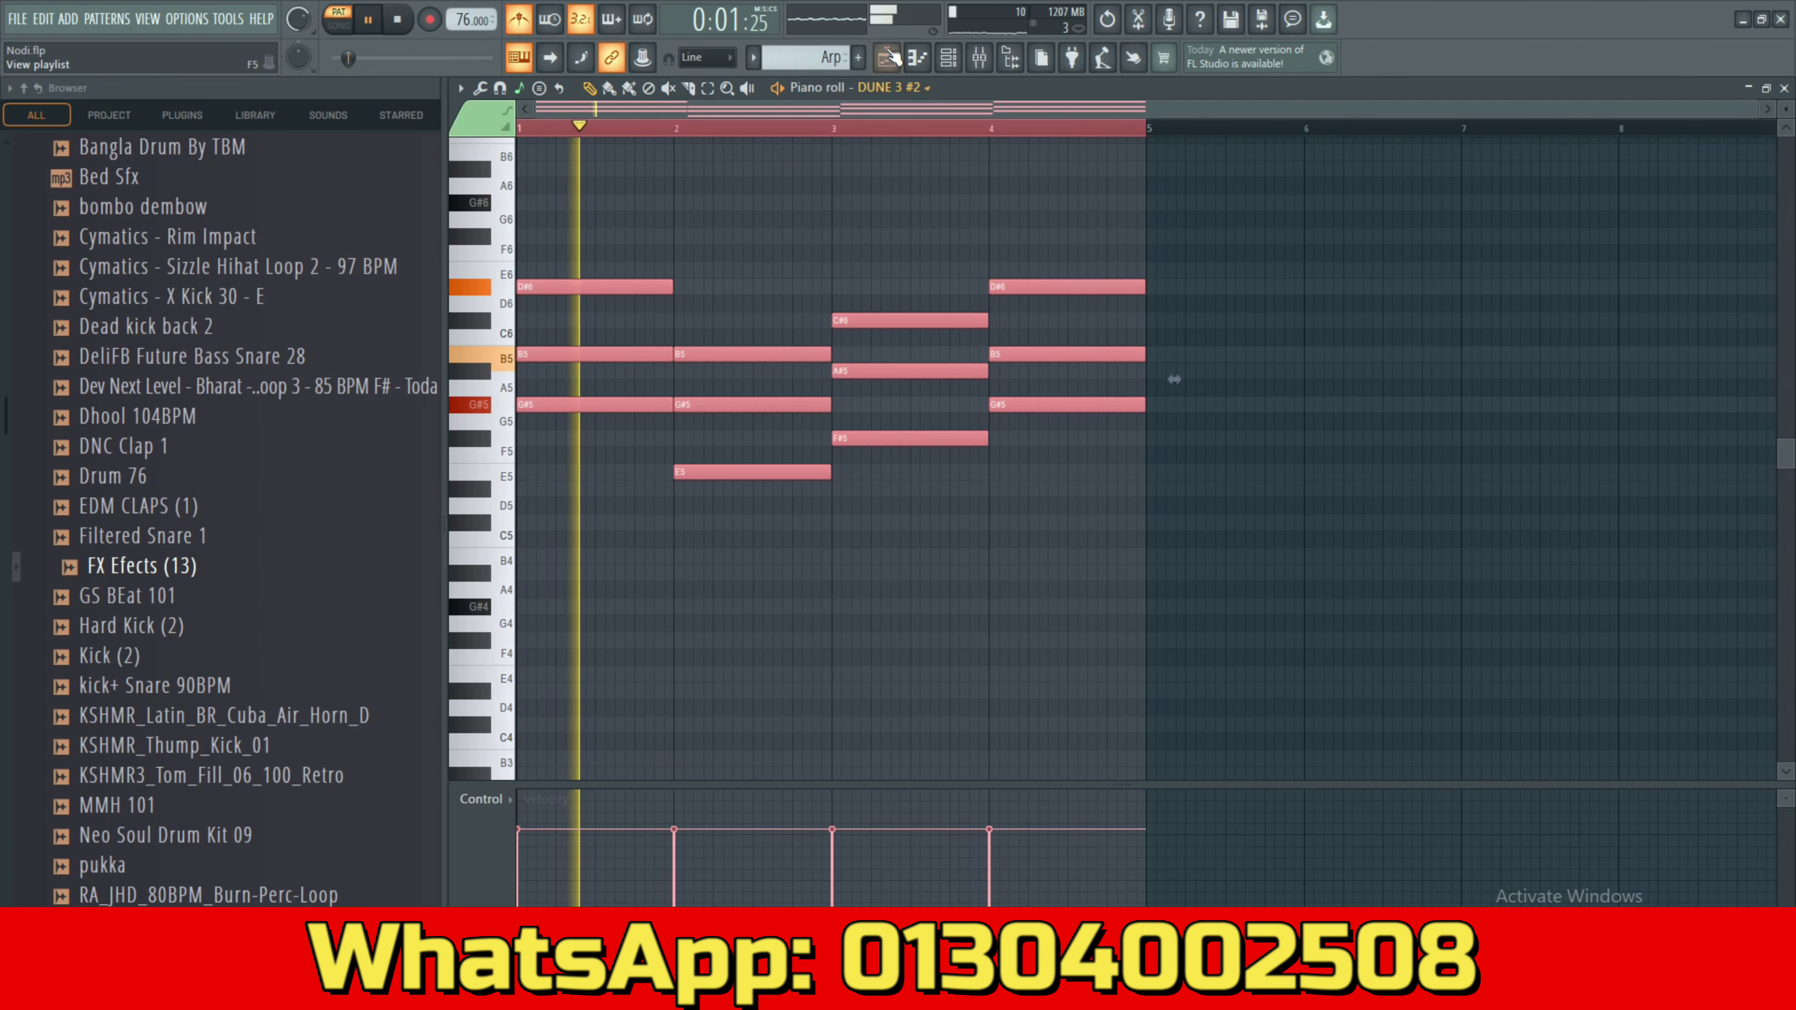
pyautogui.press('F5')
pyautogui.press('space')
pyautogui.click(892, 461)
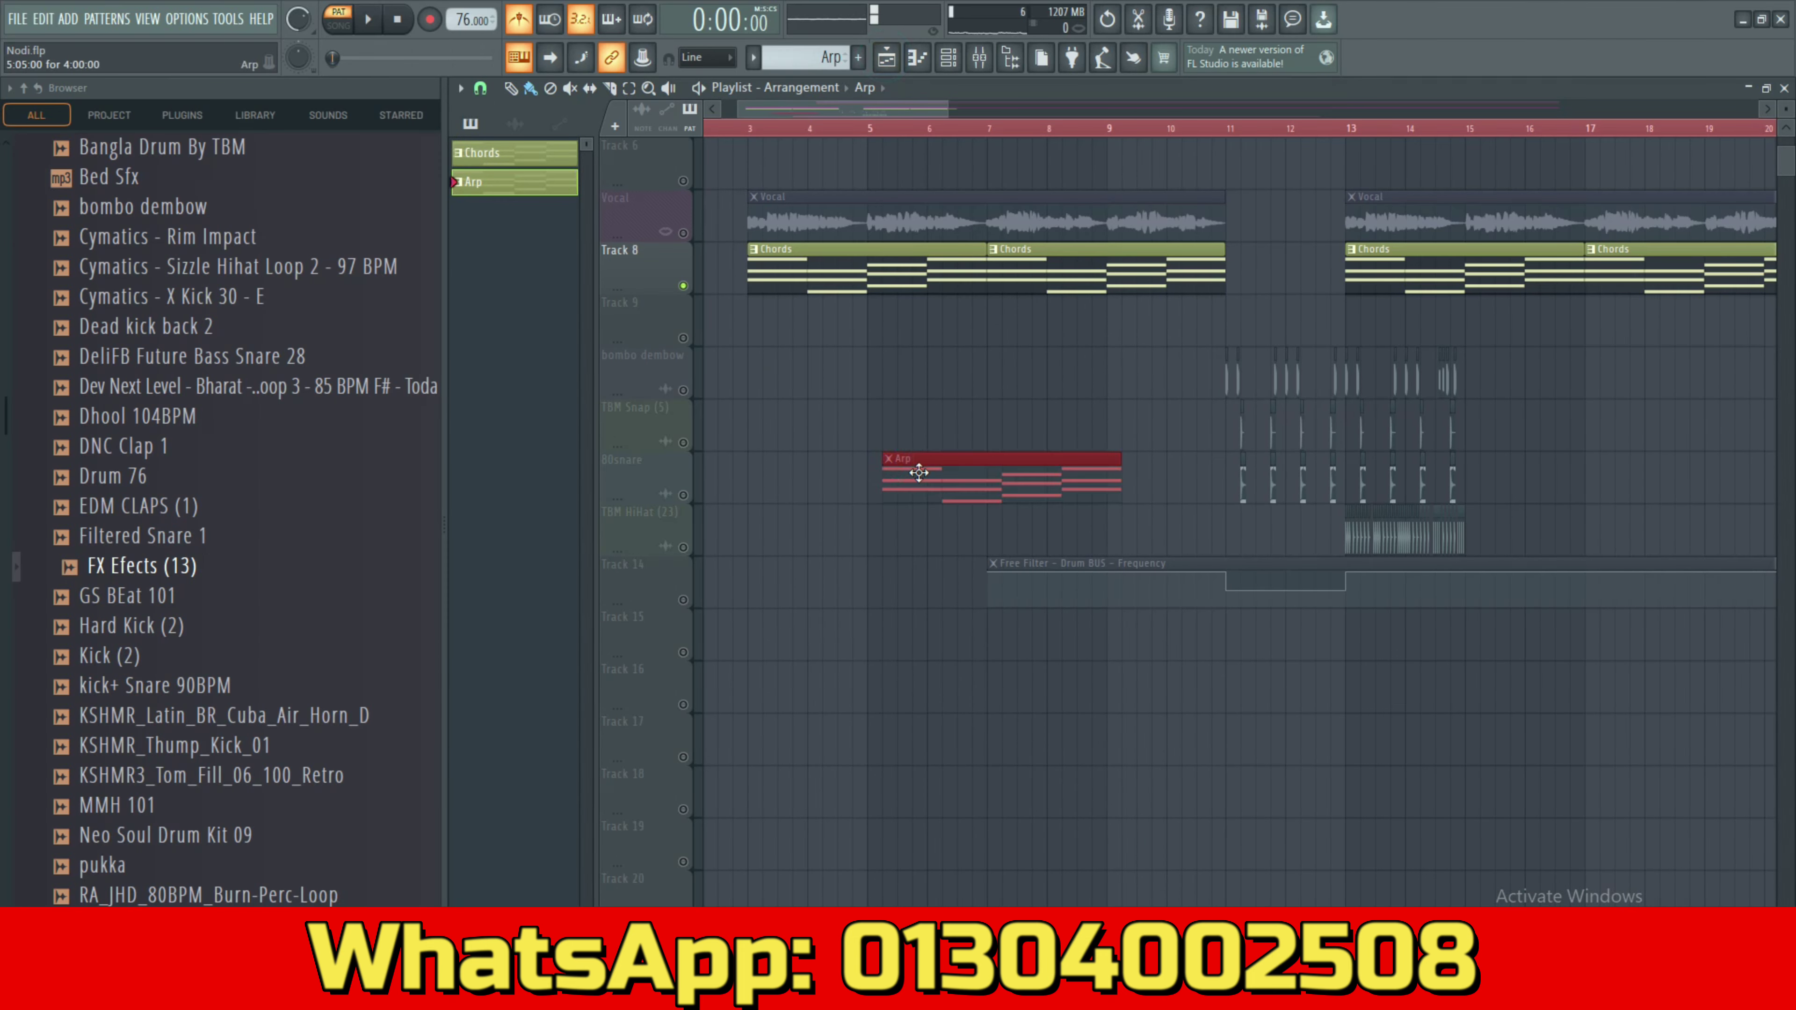
pyautogui.moveTo(919, 473); pyautogui.dragTo(783, 303)
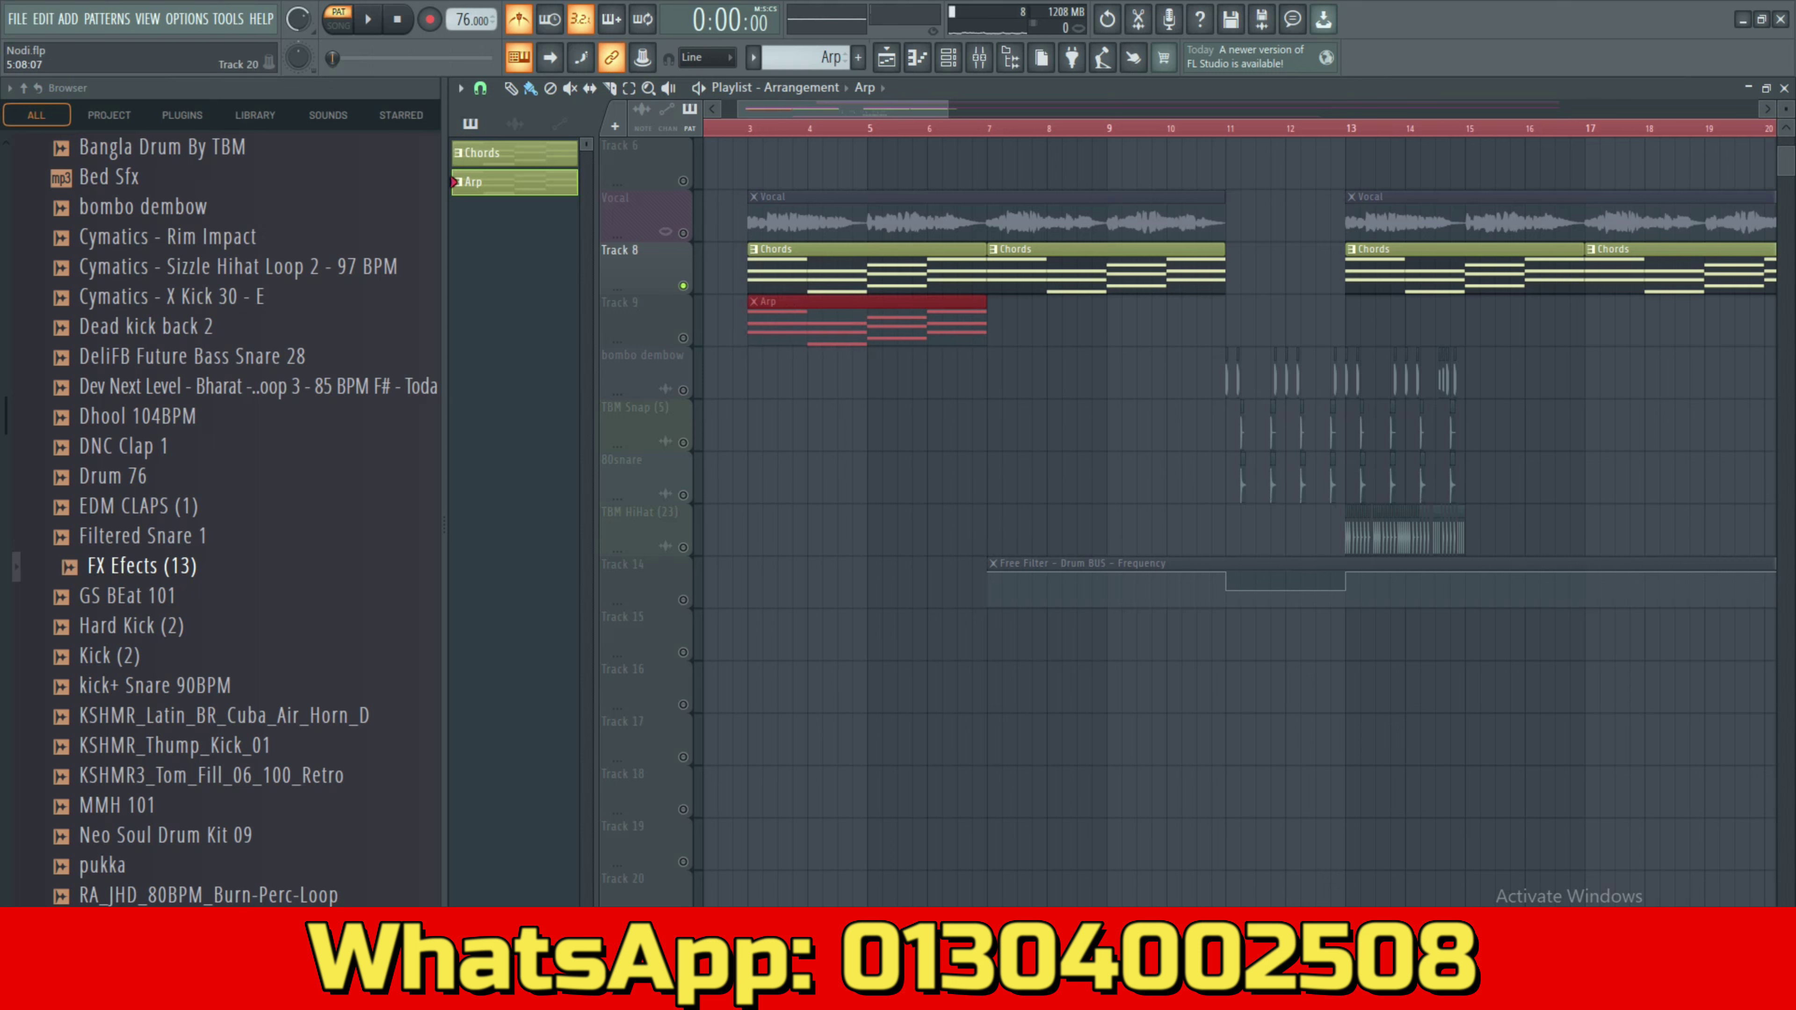
# Mute the chords track, unmute Track 9 and the Vocal track, and play the arrangement.
pyautogui.moveTo(797, 993)
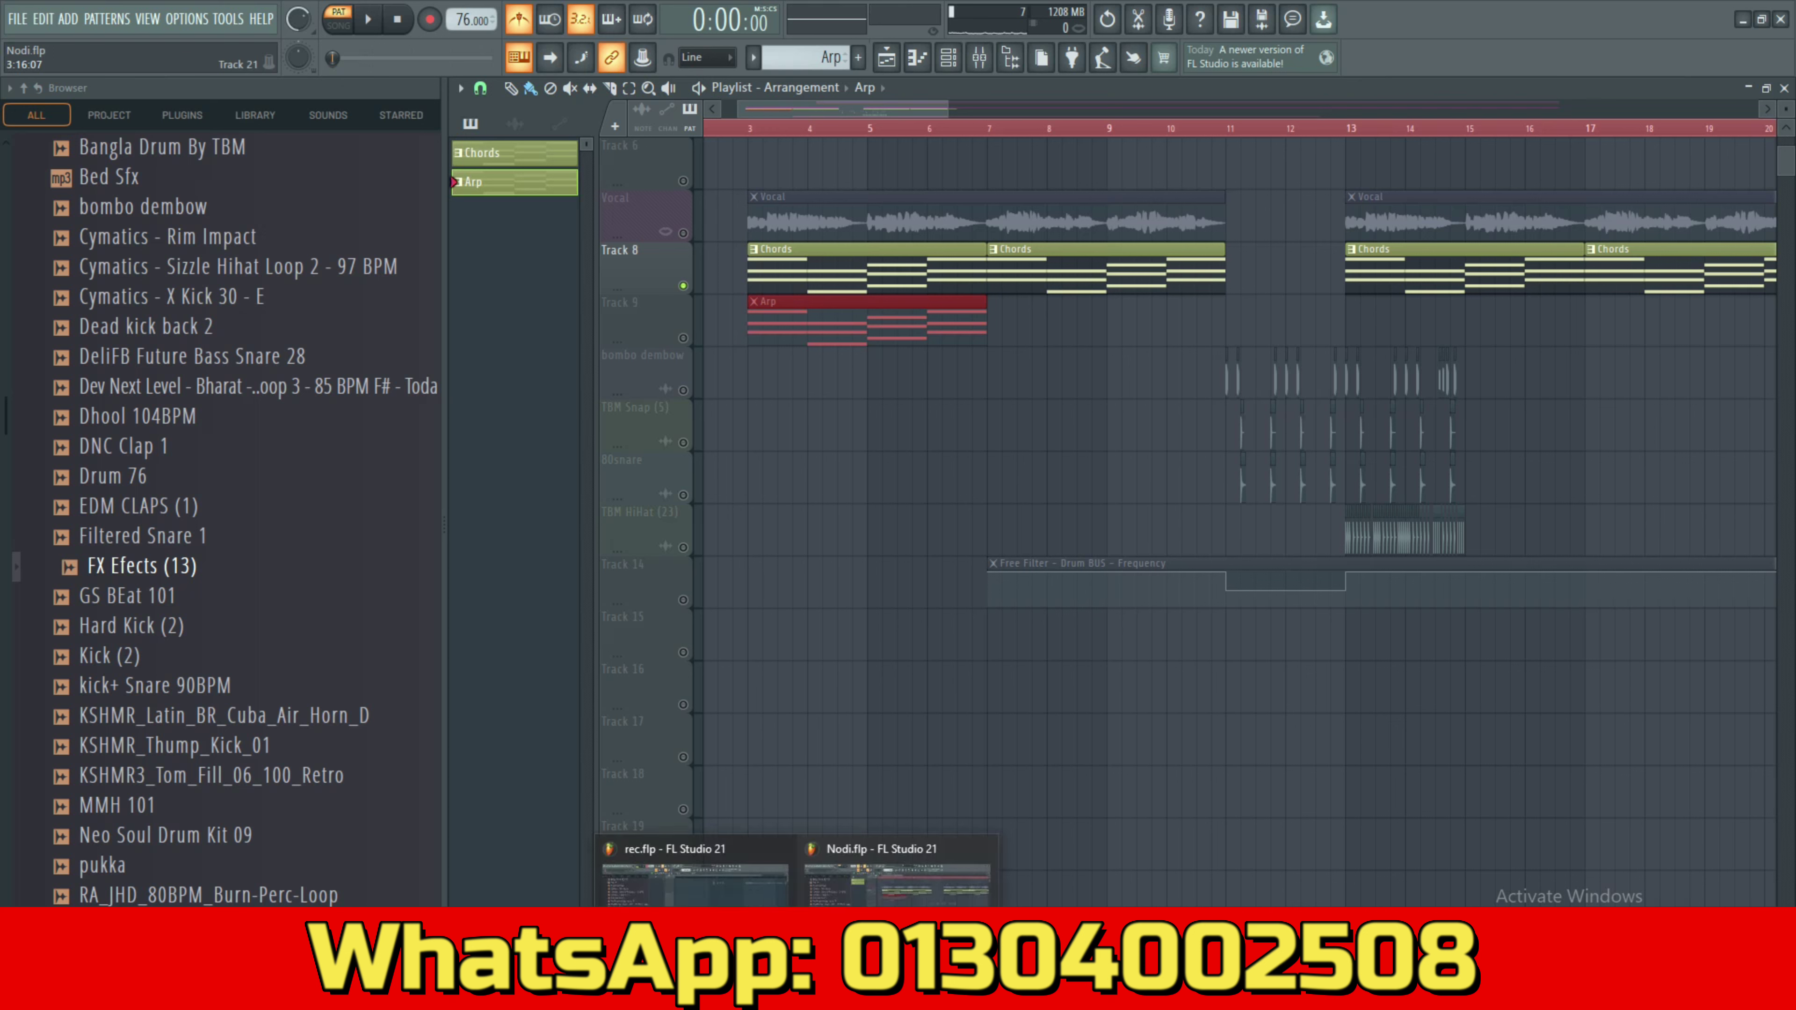
pyautogui.click(683, 338)
pyautogui.click(683, 286)
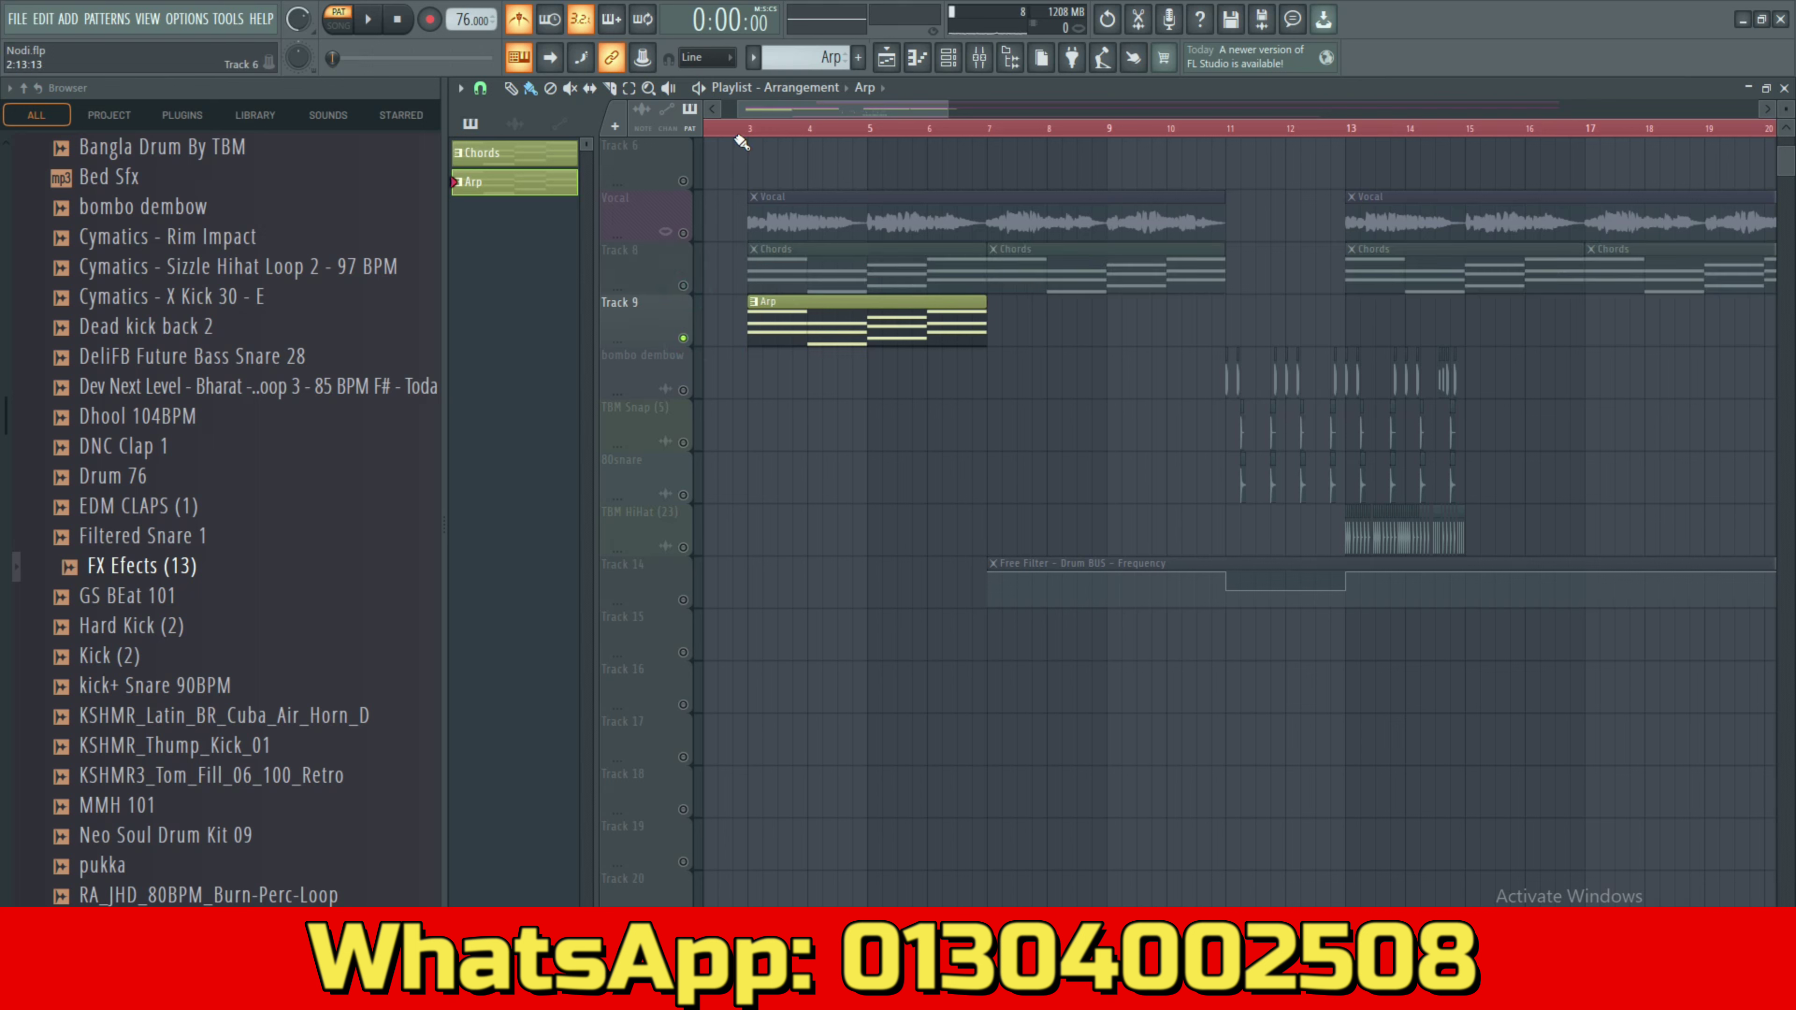
pyautogui.click(683, 234)
pyautogui.press('space')
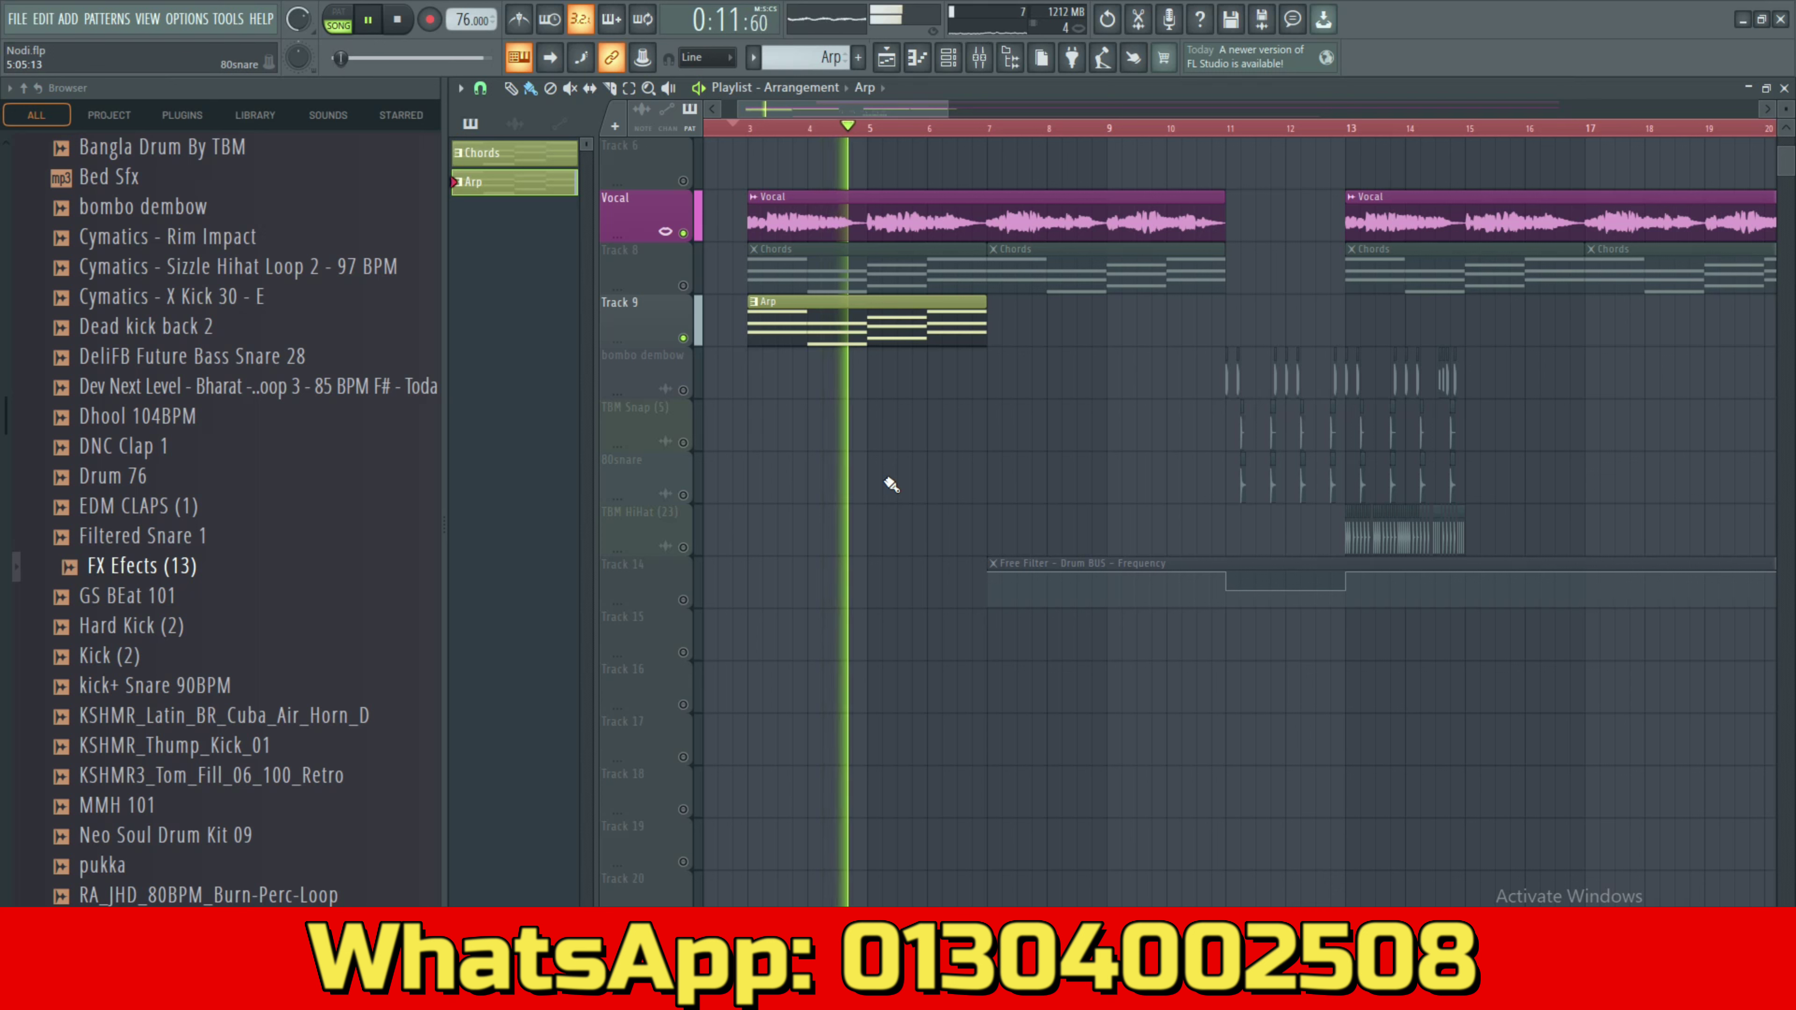
# Add a second Arp clip on Track 9 at bar 7 and unmute the bombo dembow, TBM Snap (5), 80snare and TBM HiHat (23) tracks.
pyautogui.click(990, 322)
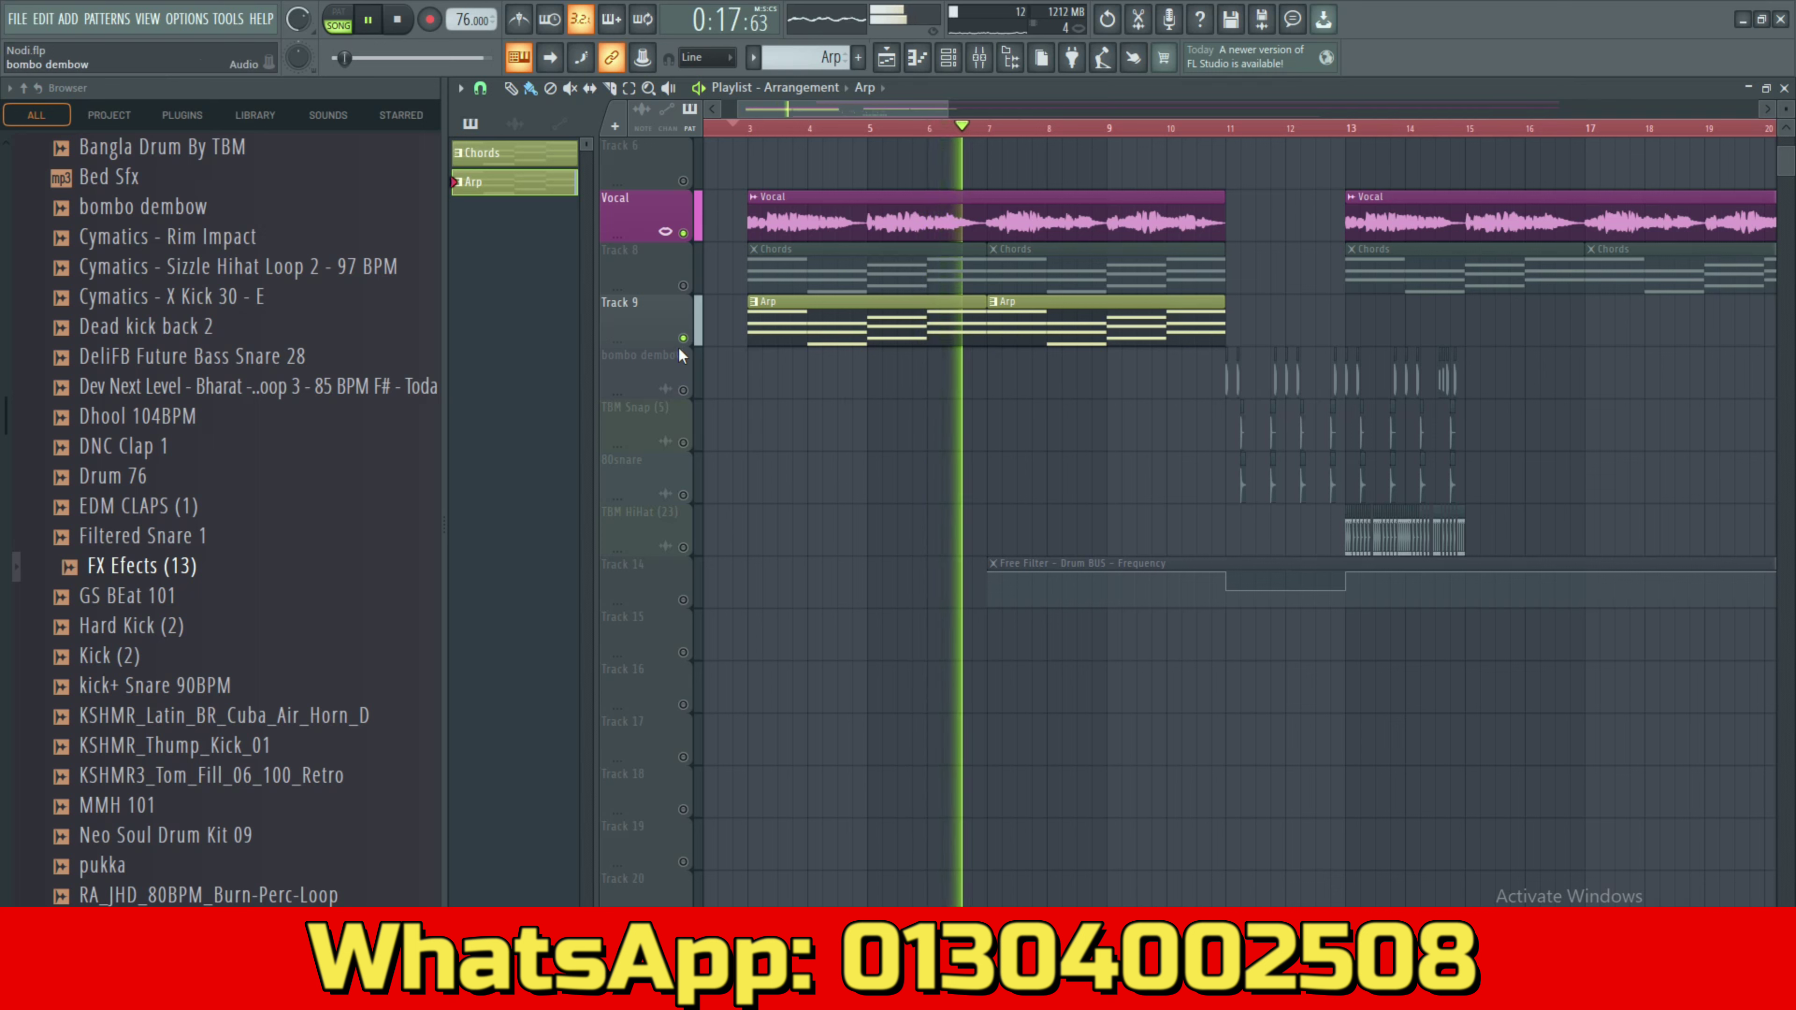
pyautogui.click(683, 389)
pyautogui.click(683, 442)
pyautogui.click(683, 494)
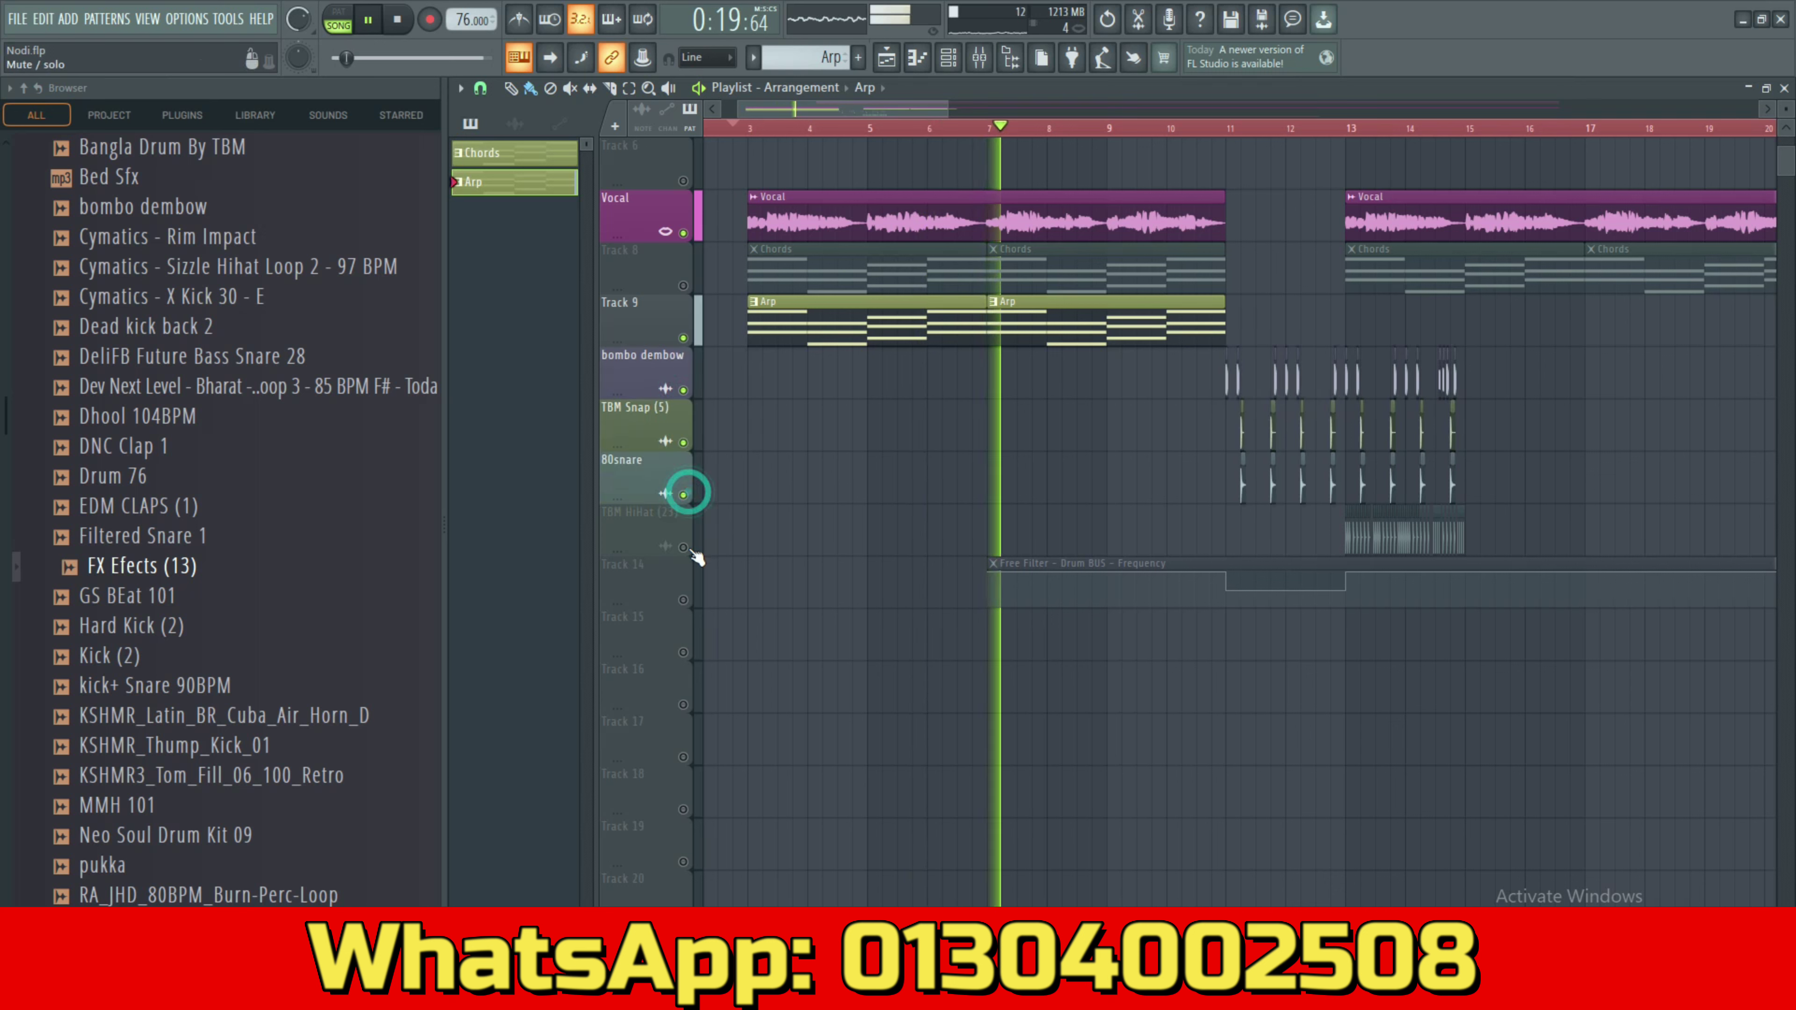
pyautogui.click(683, 546)
# Place further Arp clips on Track 9 at bar 13 and at bar 11.
pyautogui.moveTo(1073, 327); pyautogui.dragTo(1501, 325)
pyautogui.keyDown('ctrl'); pyautogui.click(1532, 371); pyautogui.keyUp('ctrl')
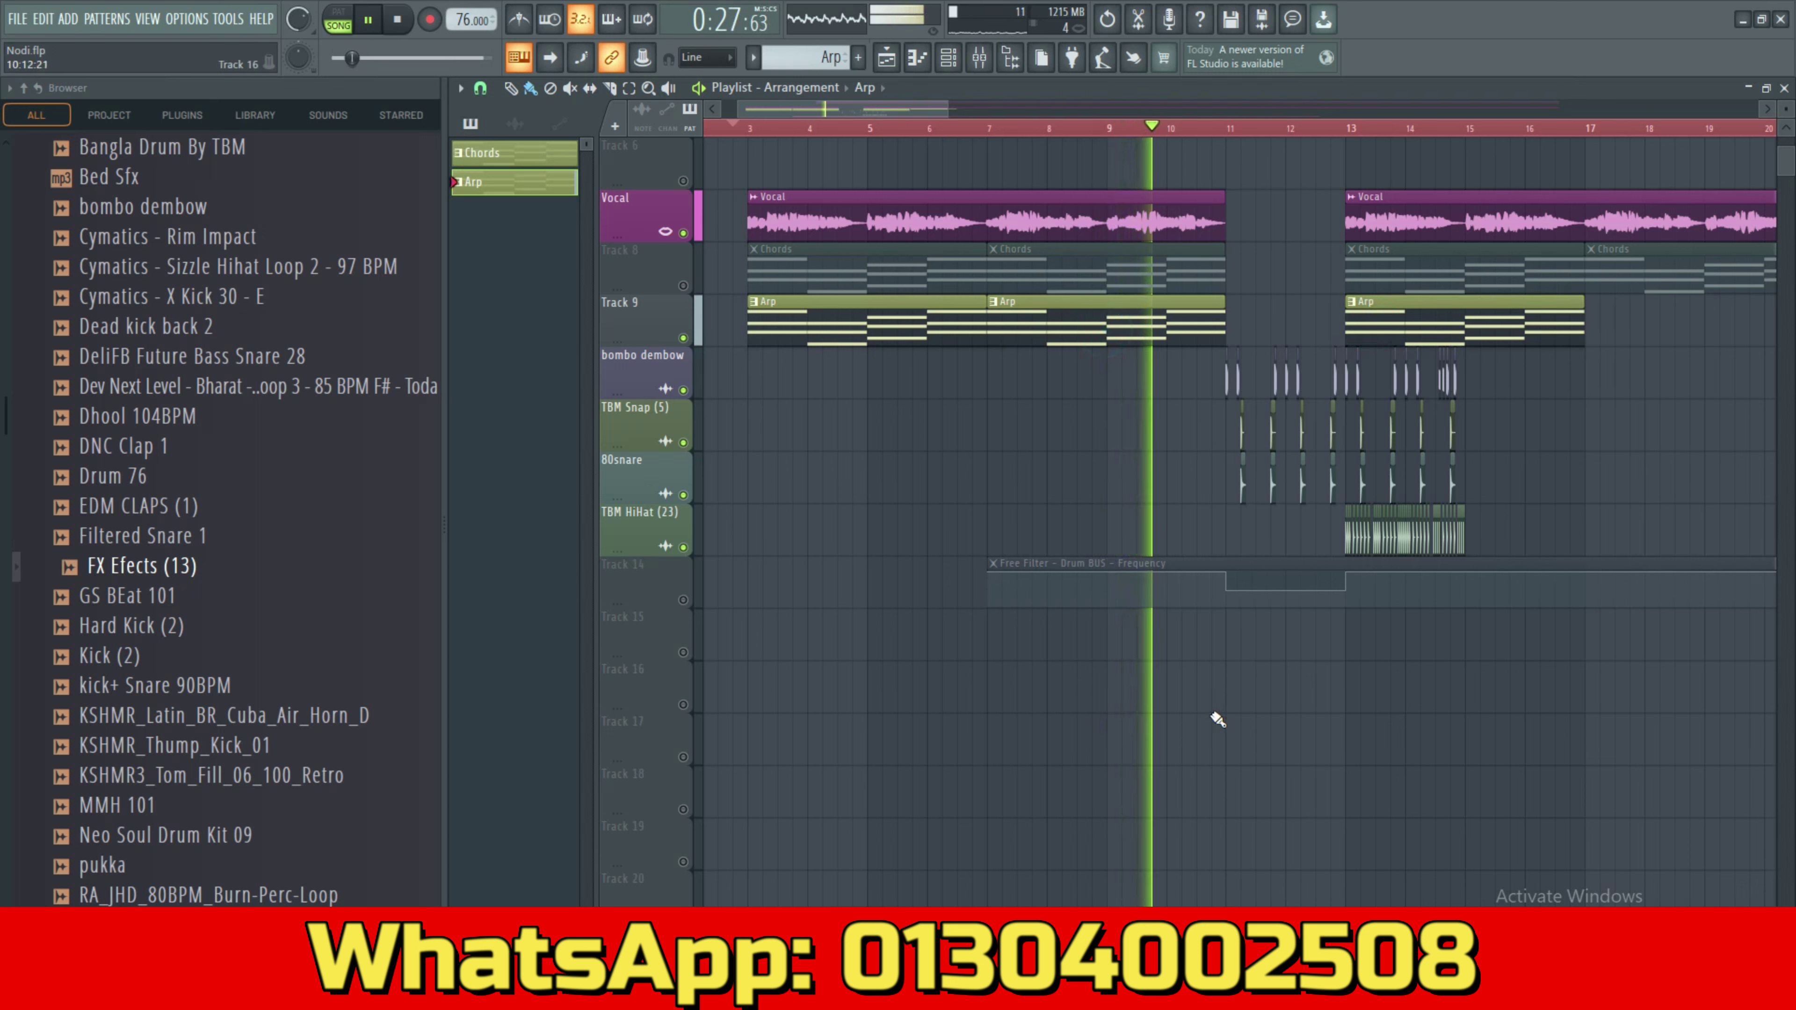
pyautogui.click(1231, 637)
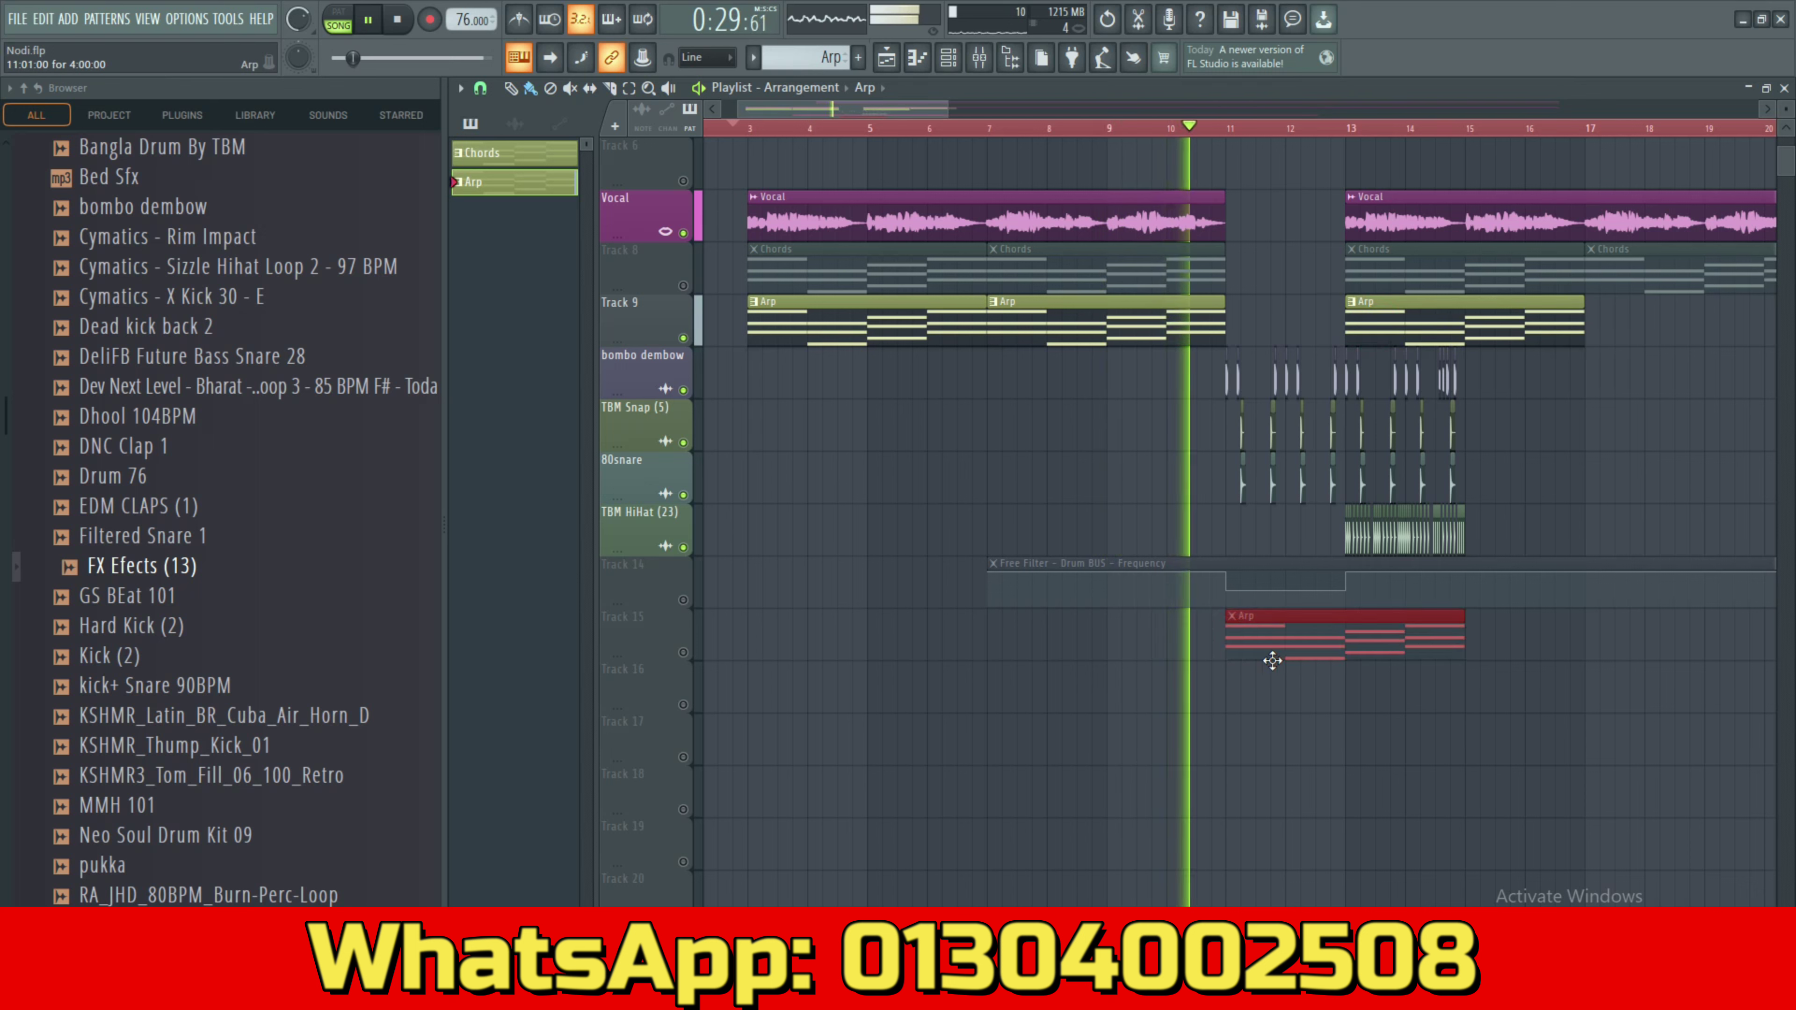
pyautogui.moveTo(1279, 630); pyautogui.dragTo(1279, 316)
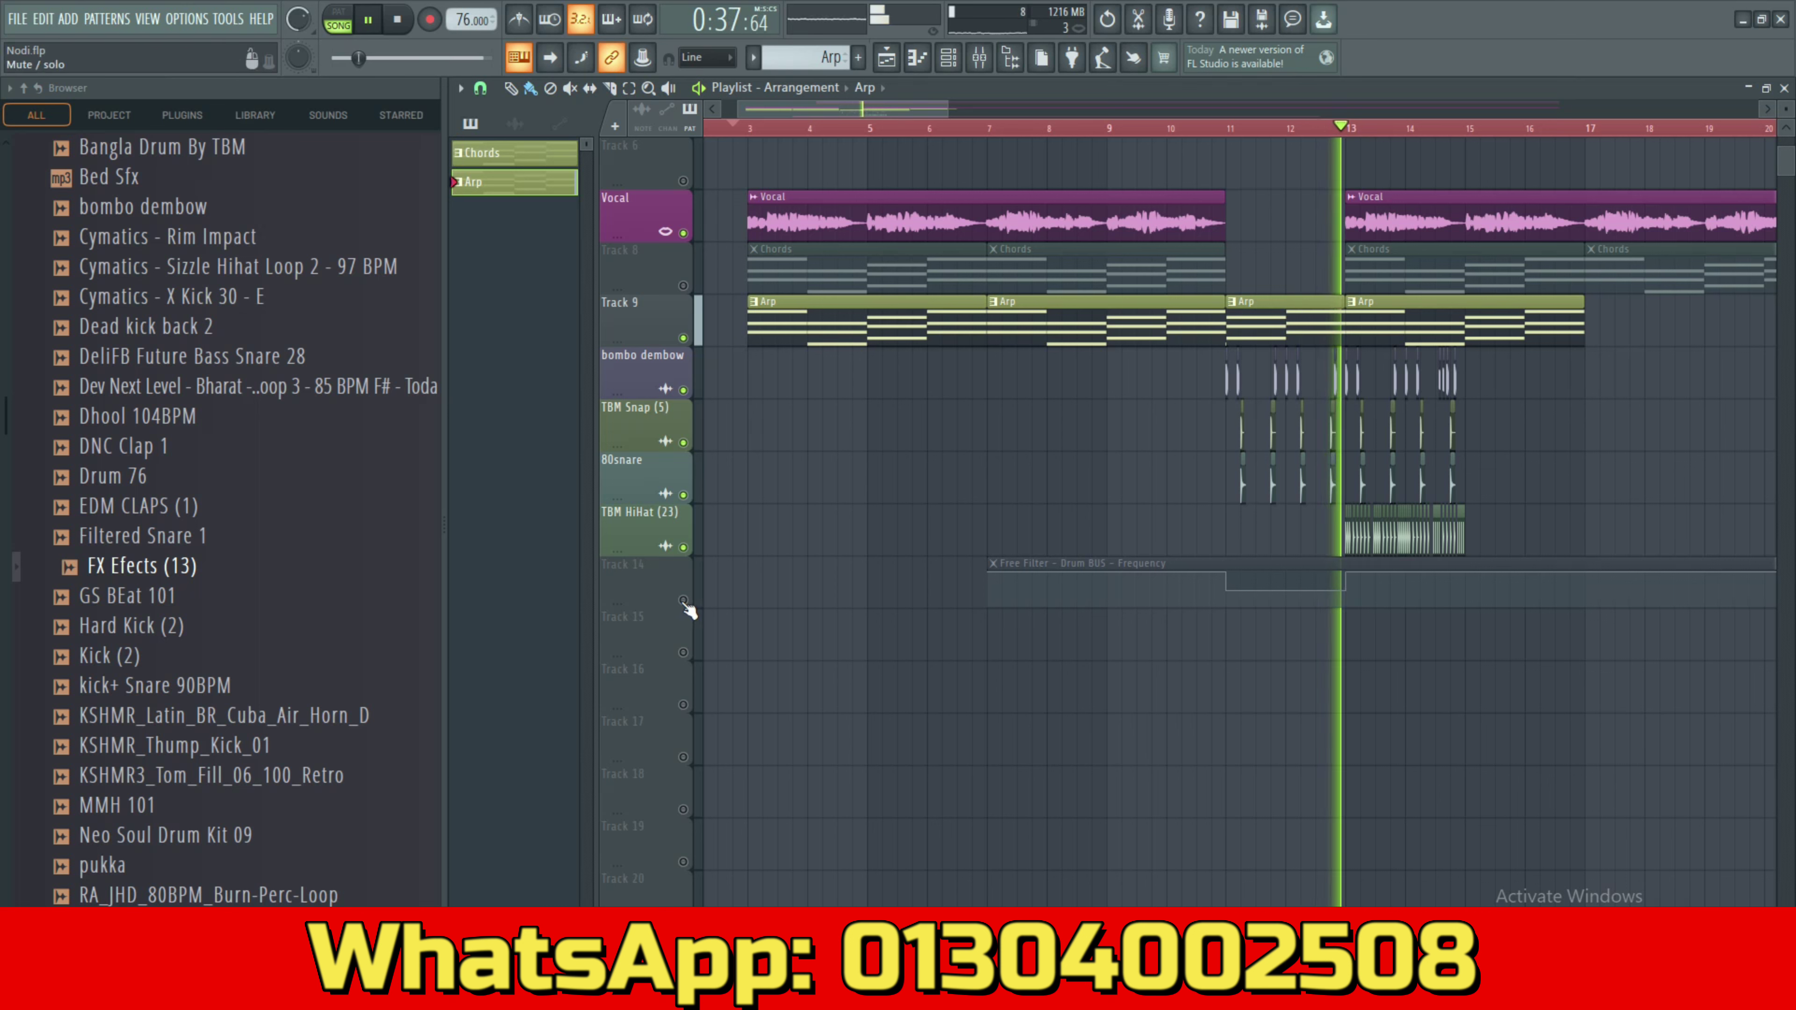
# Unmute Track 14's Free Filter automation and duplicate the four drum tracks' clips from bars 13–15 to bar 15.
pyautogui.click(683, 601)
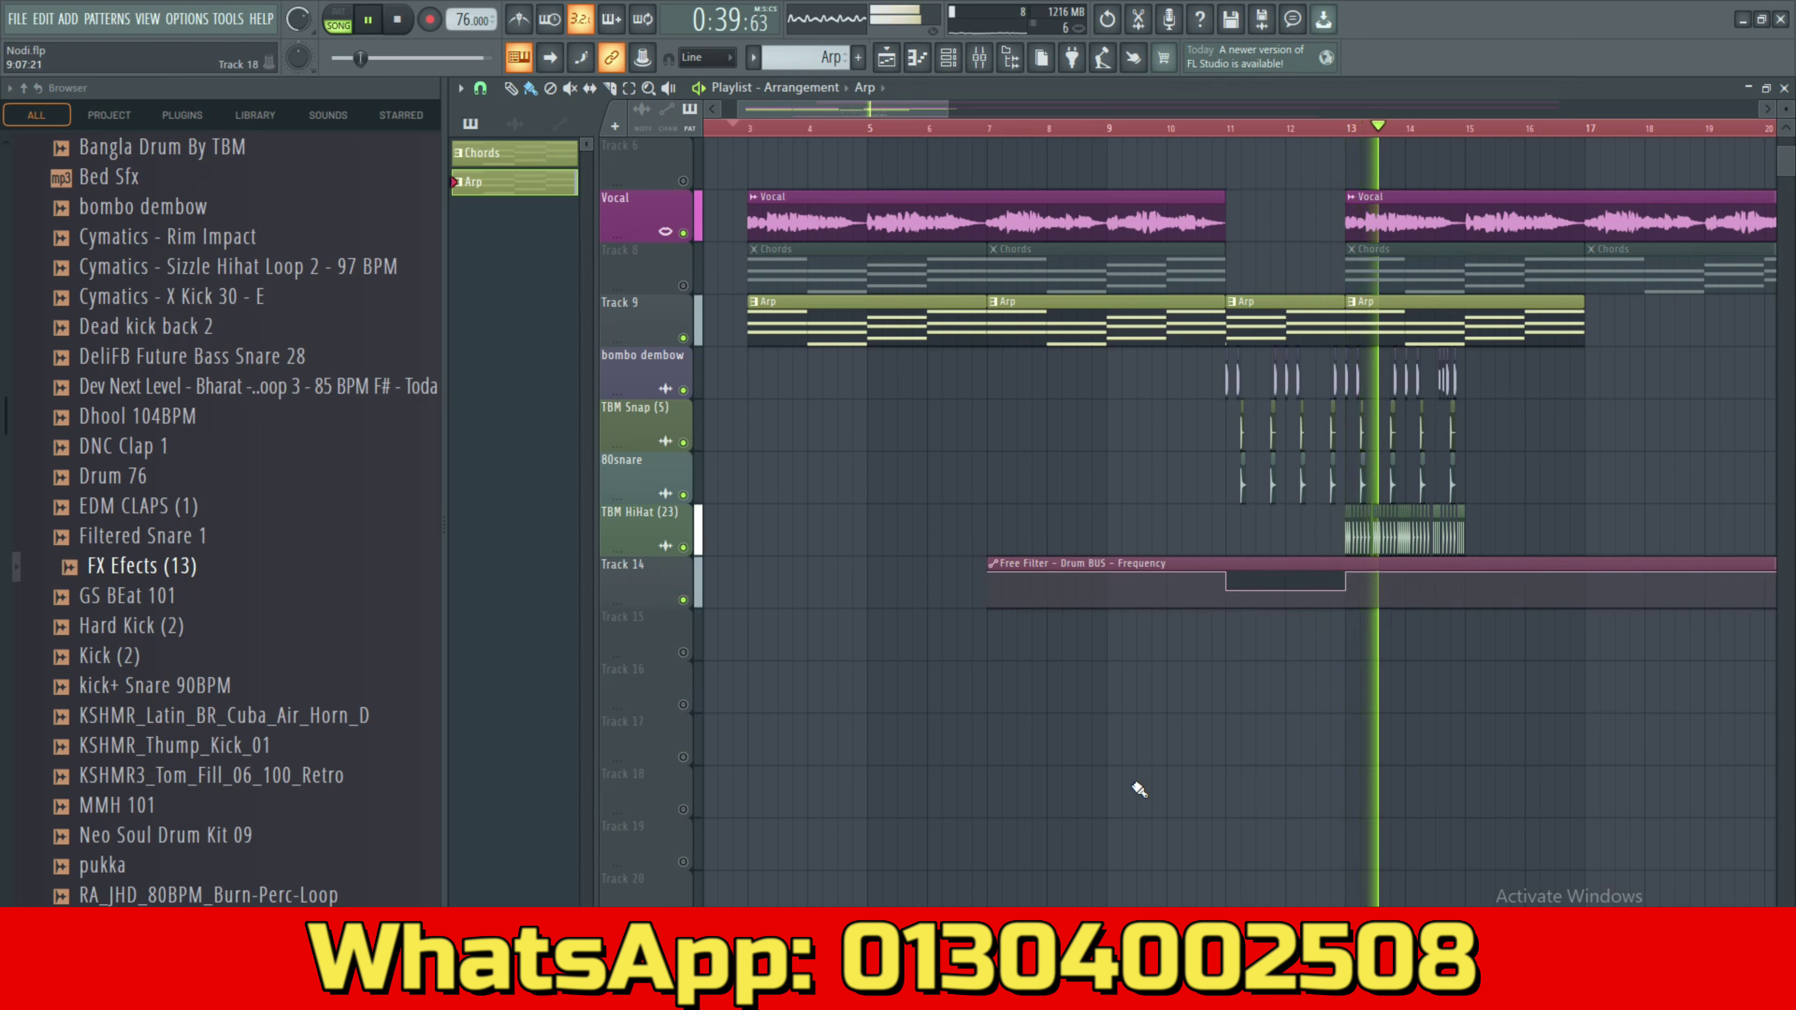
pyautogui.scroll(3, 1372, 787)
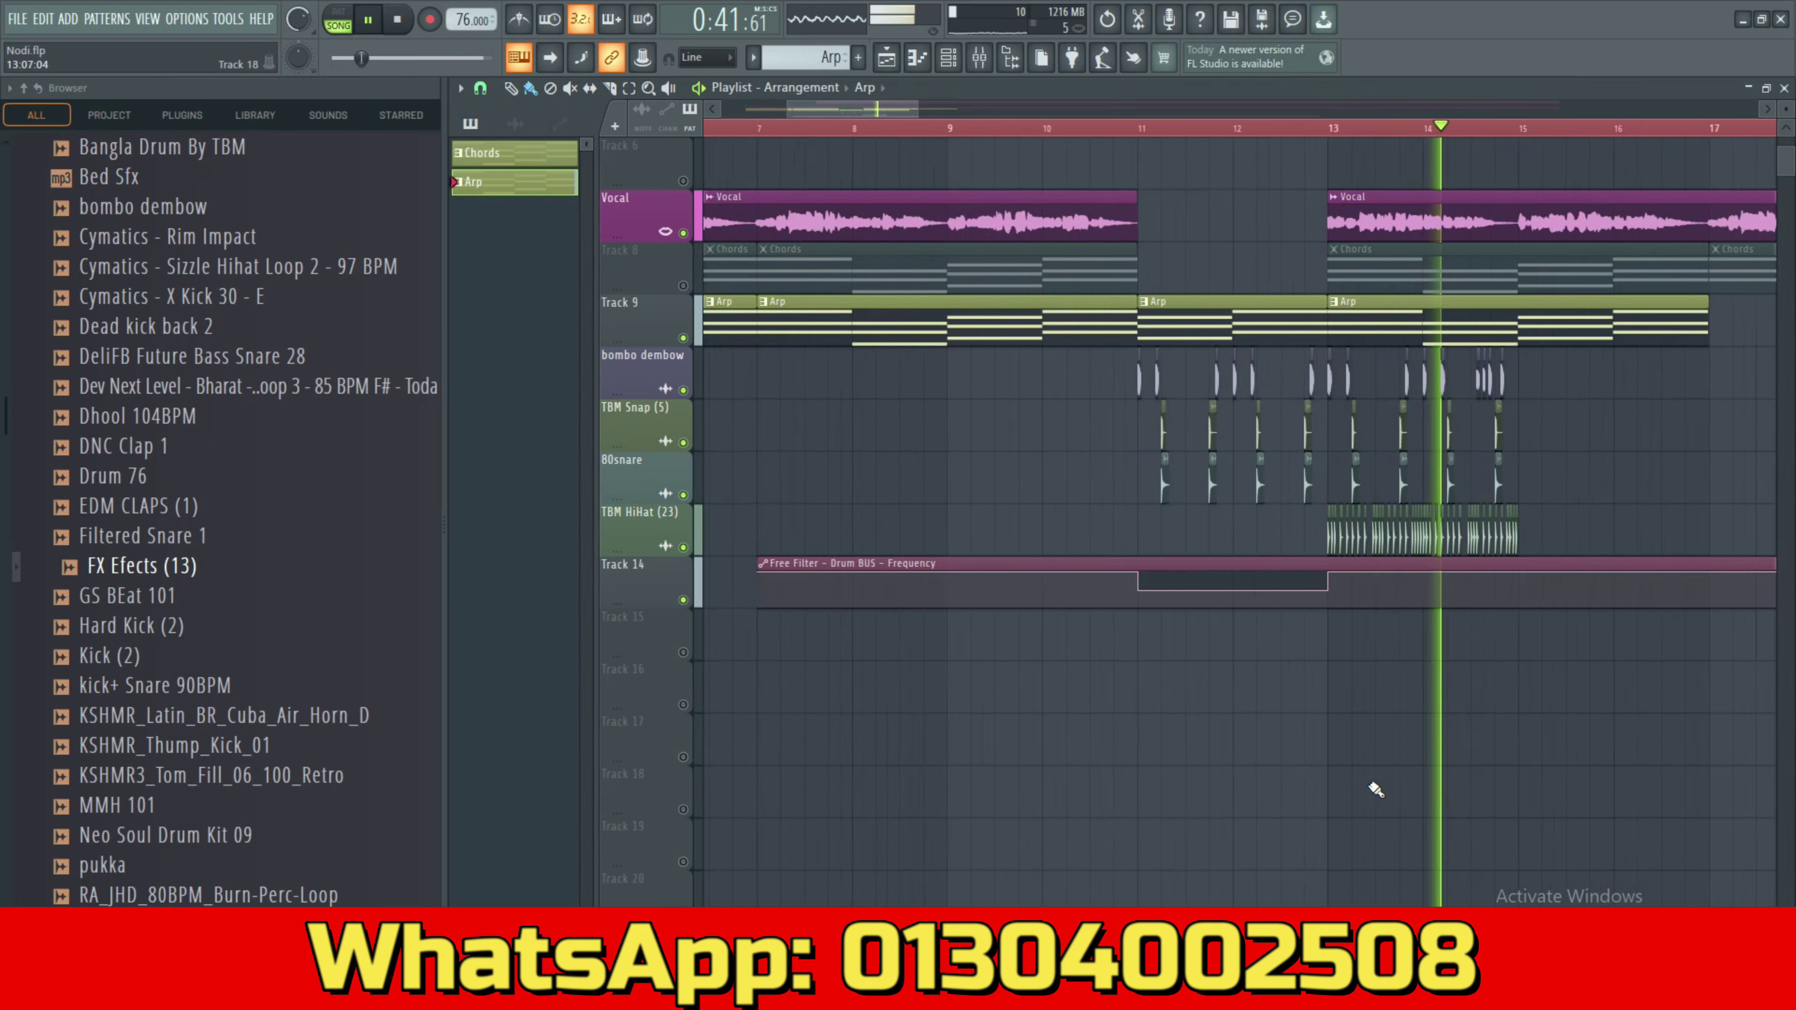
pyautogui.moveTo(862, 108); pyautogui.dragTo(925, 111)
pyautogui.scroll(-3, 956, 508)
pyautogui.moveTo(999, 548); pyautogui.dragTo(750, 381)
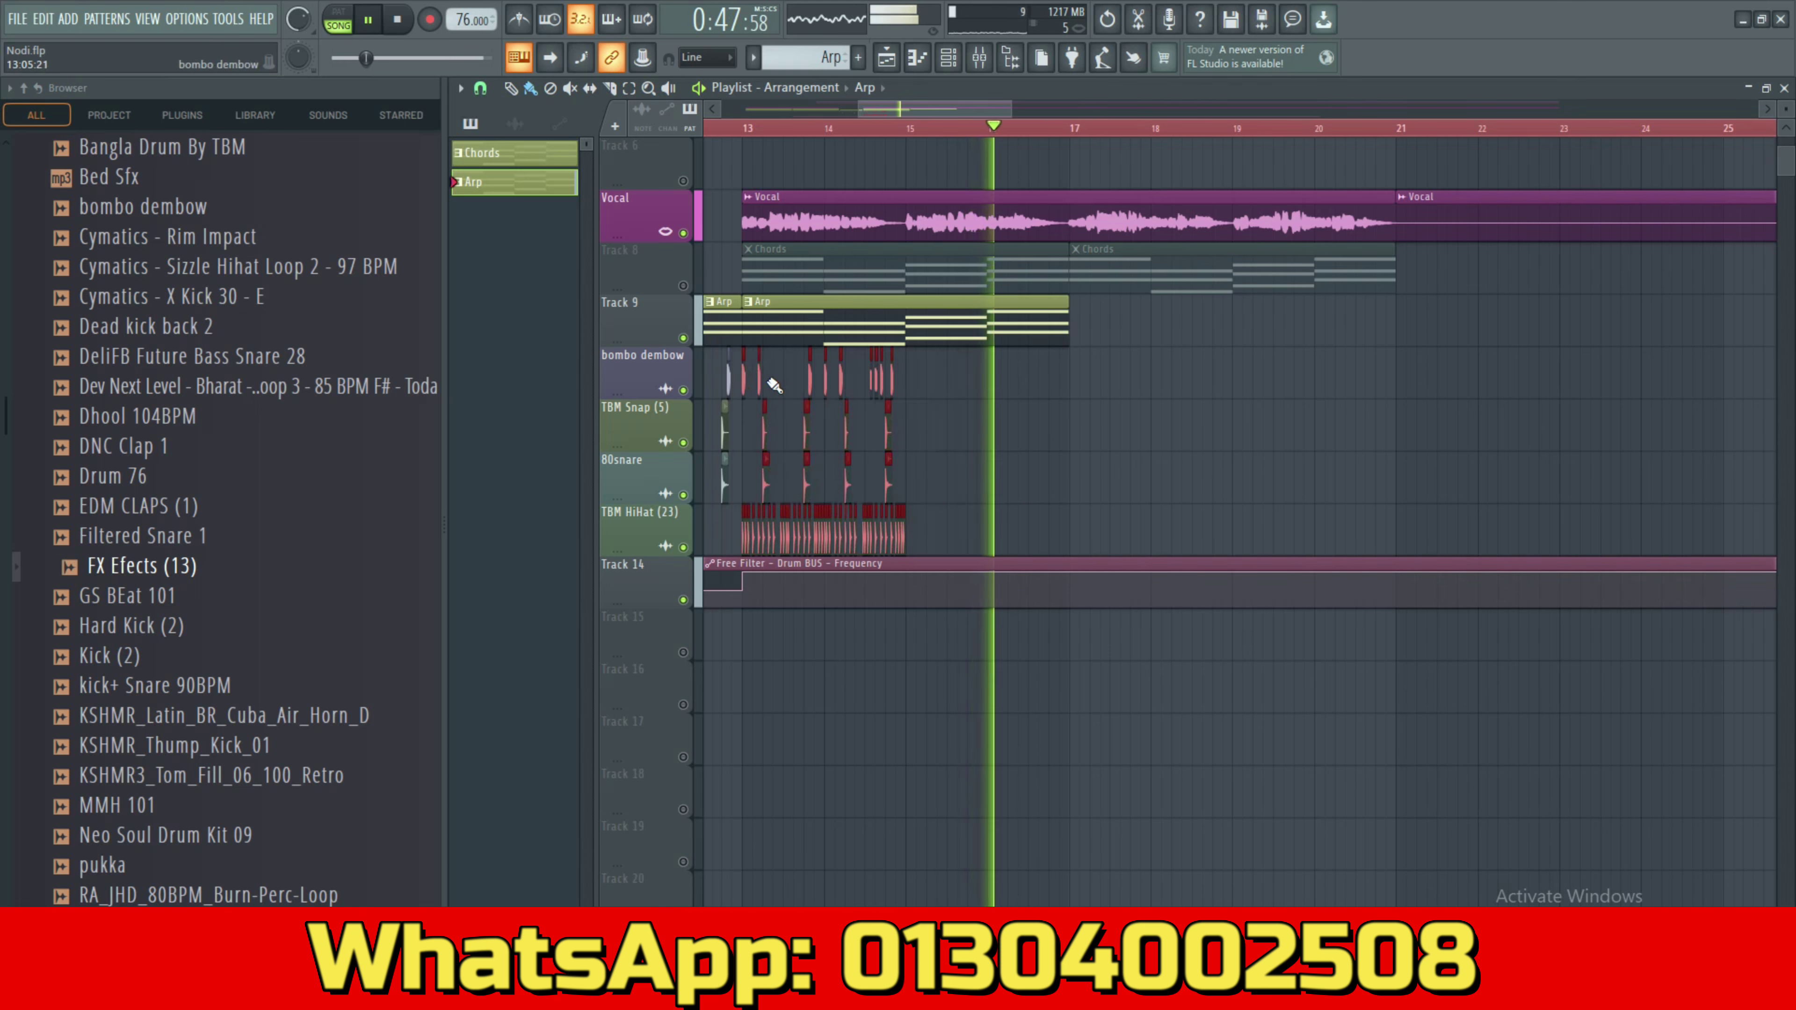
pyautogui.scroll(3, 771, 382)
pyautogui.hotkey('ctrl', 'b')
pyautogui.moveTo(1277, 380); pyautogui.dragTo(1243, 376)
pyautogui.scroll(-3, 1175, 682)
pyautogui.press('space')
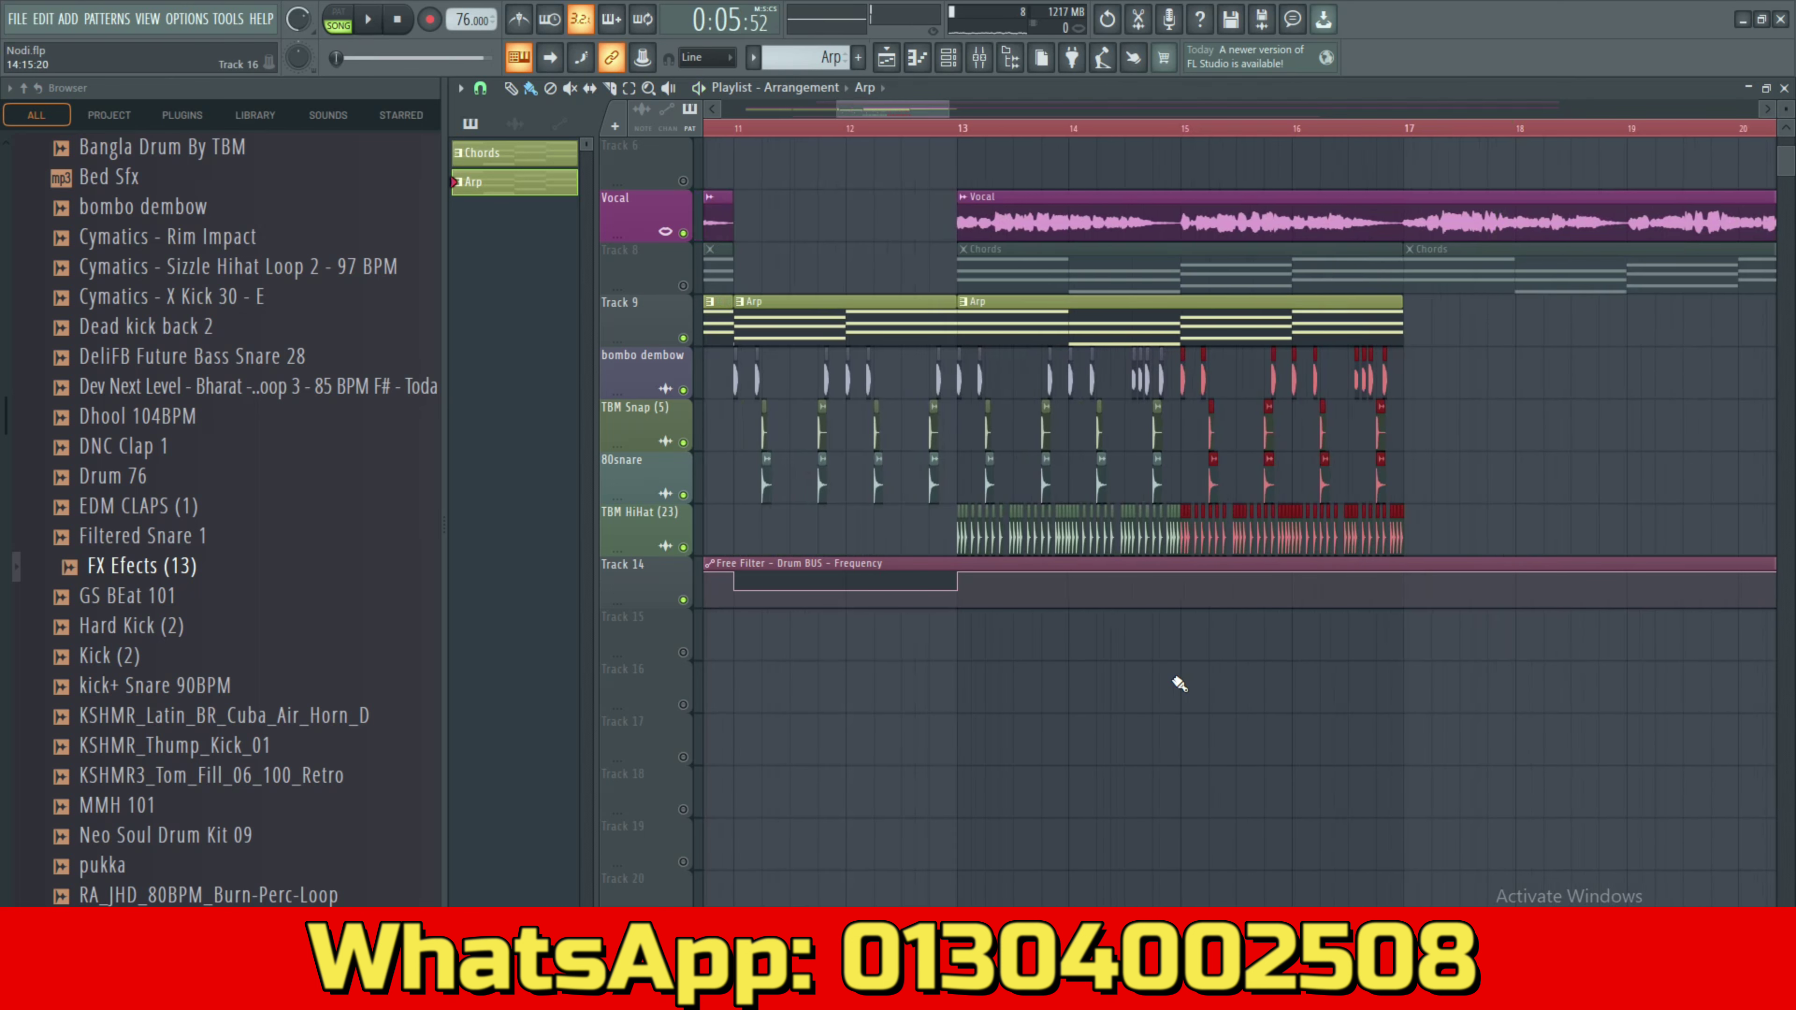
# Duplicate the four drum tracks' clips from bars 13–17 to bar 17 and play the arrangement from just before bar 11.
pyautogui.moveTo(1463, 527)
pyautogui.mouseDown()
pyautogui.moveTo(1010, 375)
pyautogui.moveTo(964, 379)
pyautogui.moveTo(1450, 376)
pyautogui.moveTo(1411, 369)
pyautogui.mouseUp()
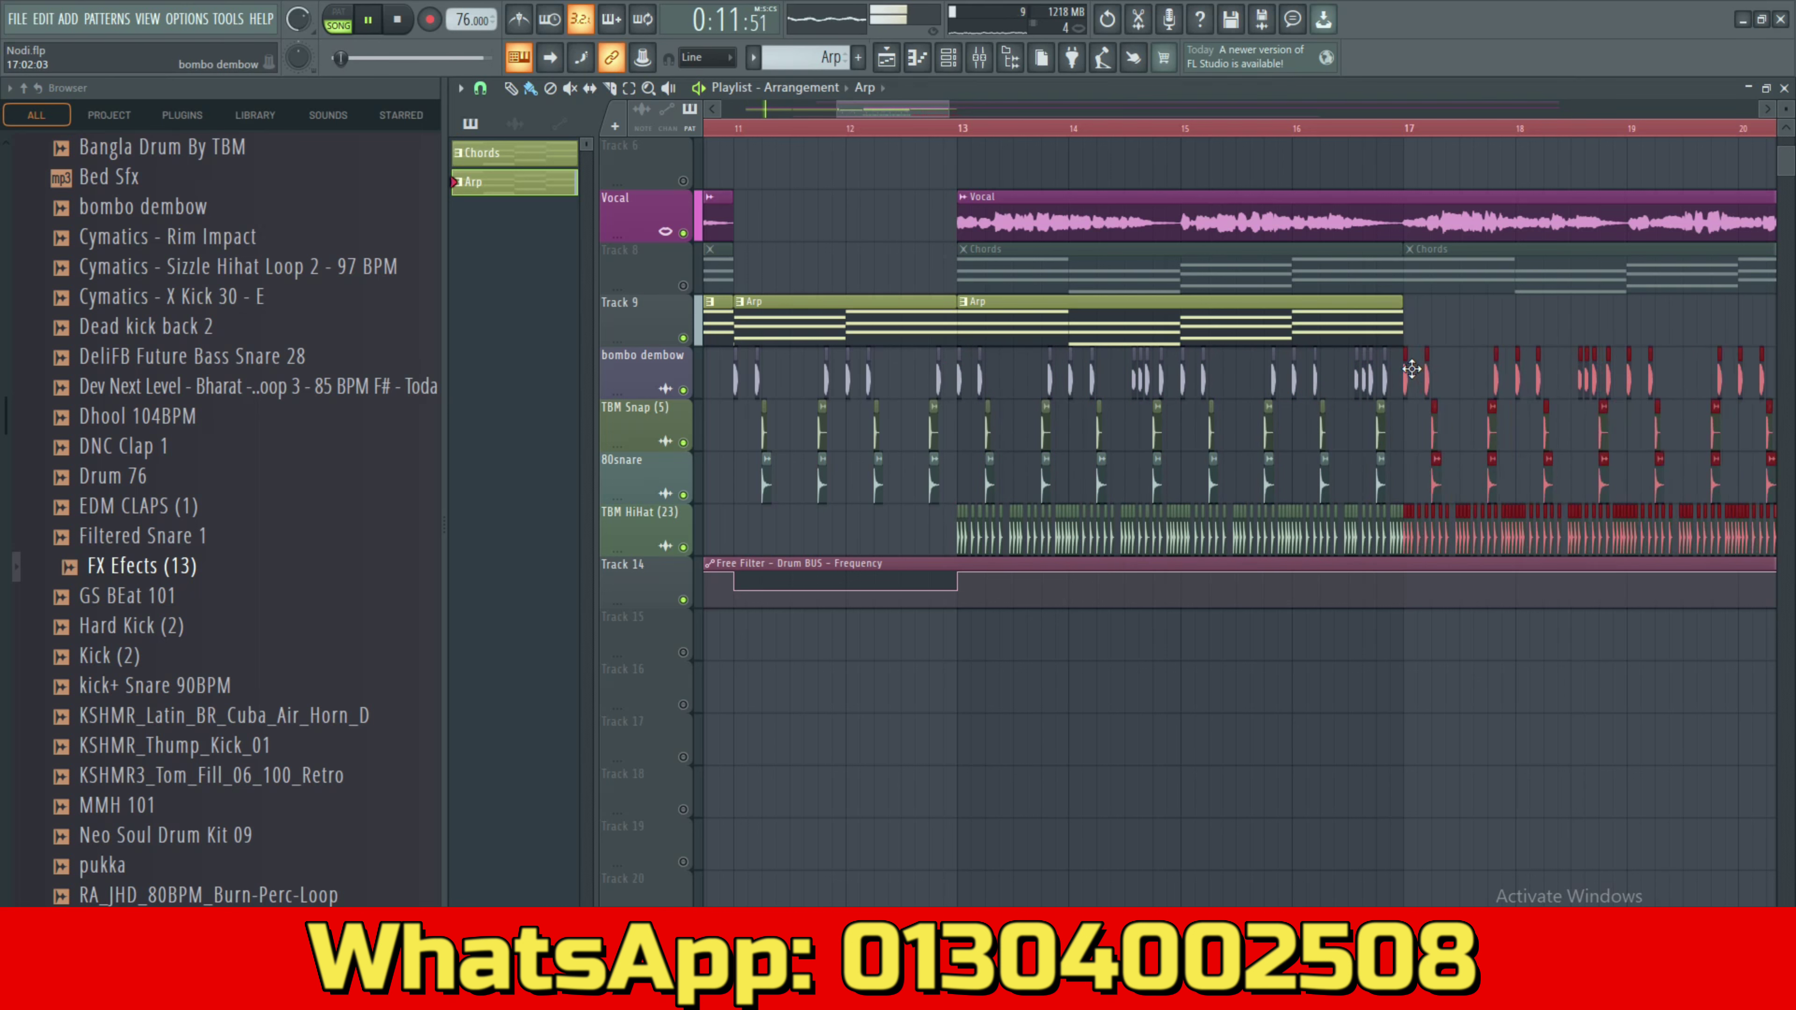
pyautogui.keyDown('ctrl'); pyautogui.scroll(-3, 1296, 711); pyautogui.keyUp('ctrl')
pyautogui.click(1064, 147)
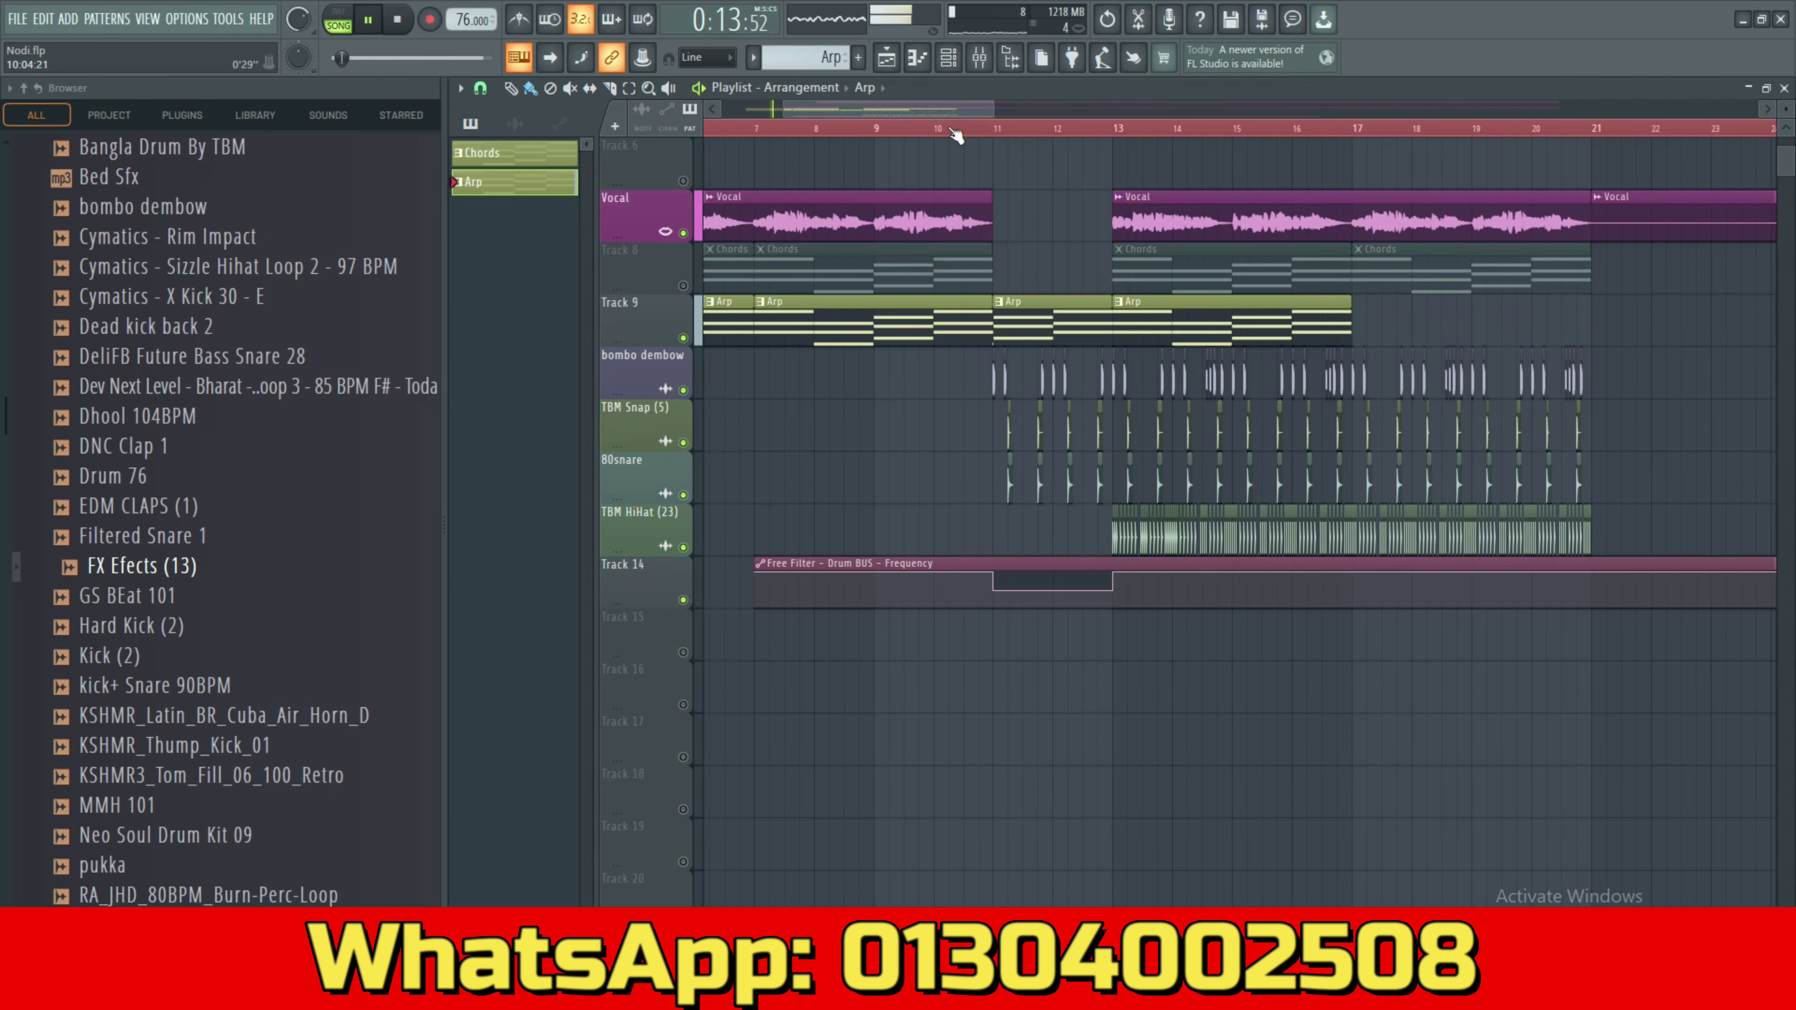
pyautogui.click(1276, 125)
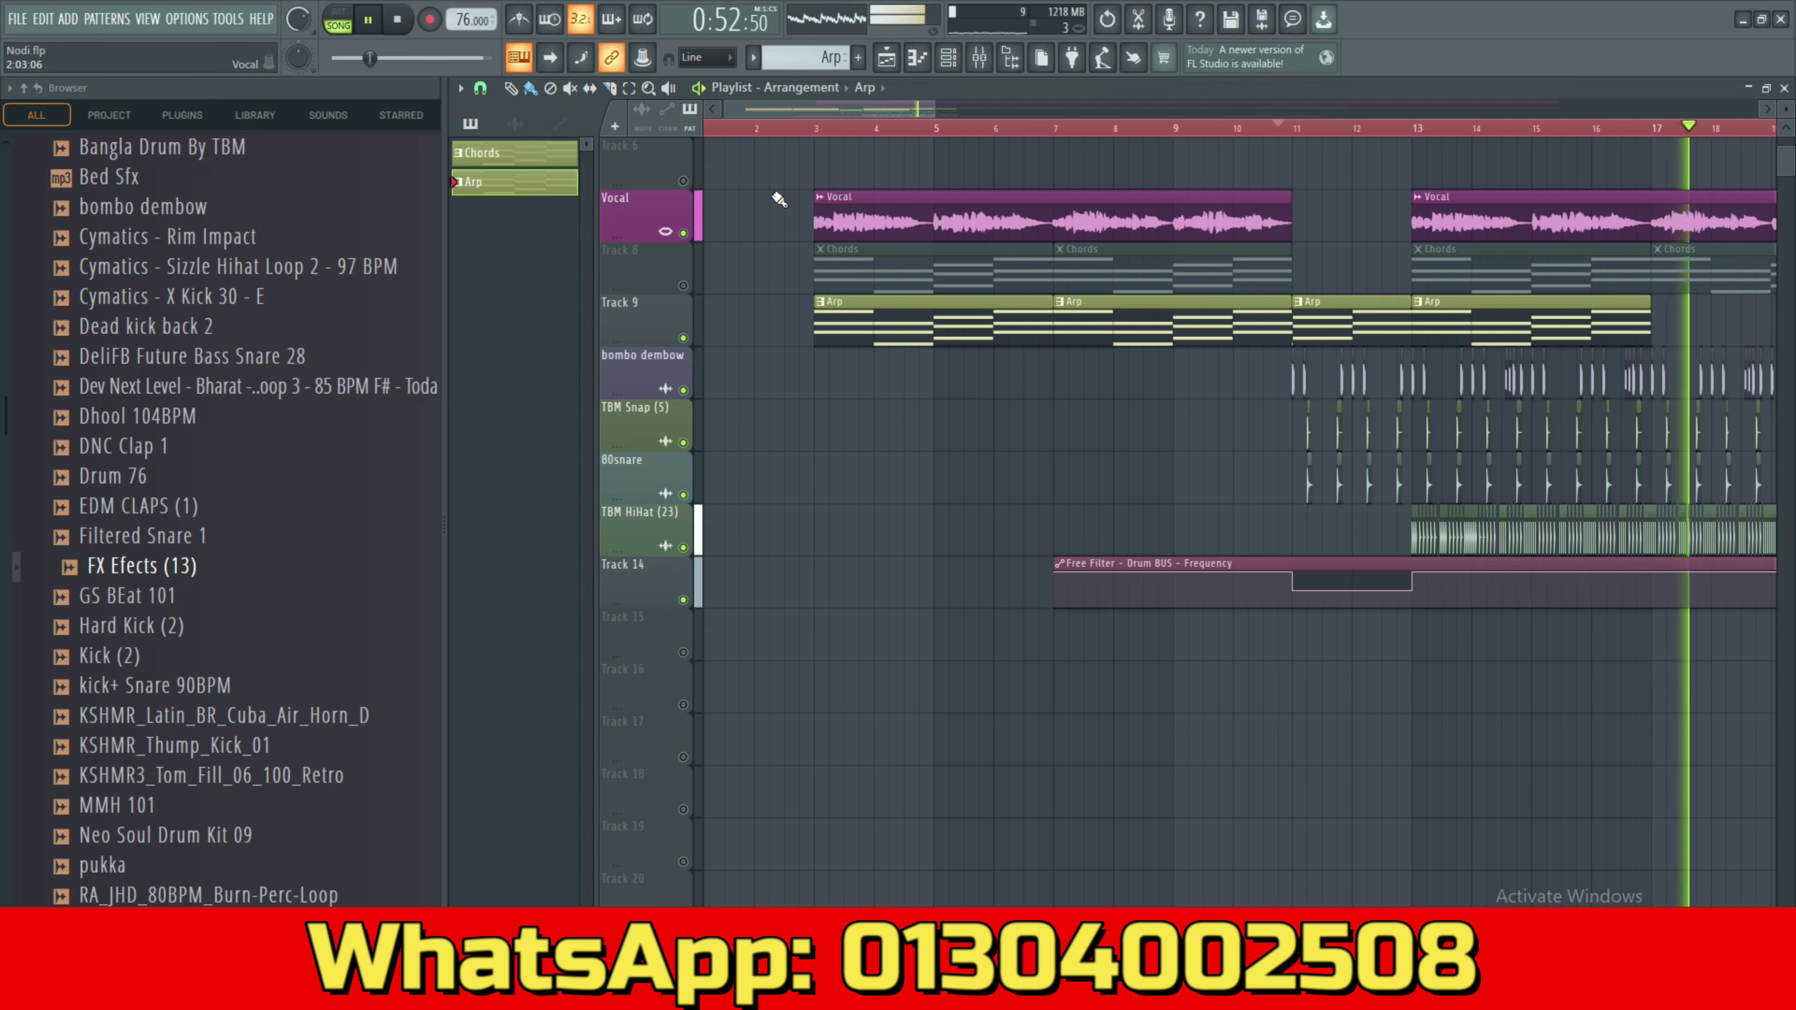
# Add another Arp clip on Track 9 at bar 17 and stop playback.
pyautogui.moveTo(833, 111); pyautogui.dragTo(903, 115)
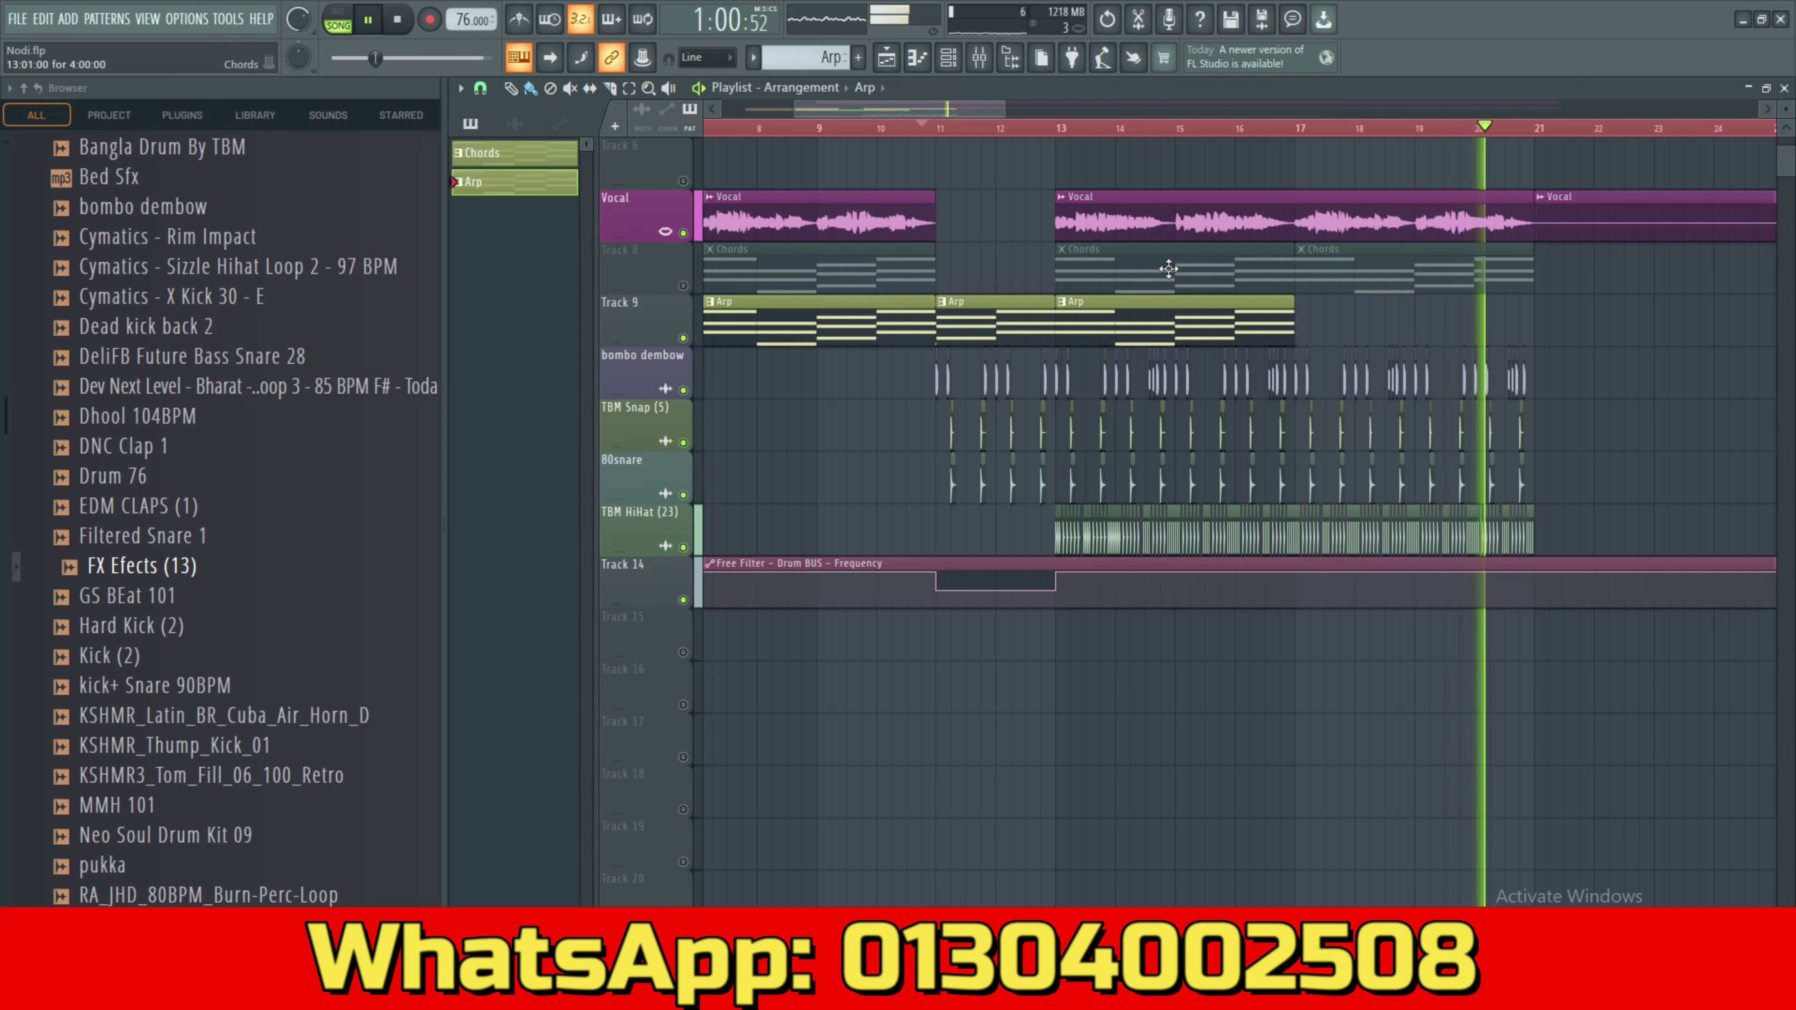
pyautogui.click(1309, 322)
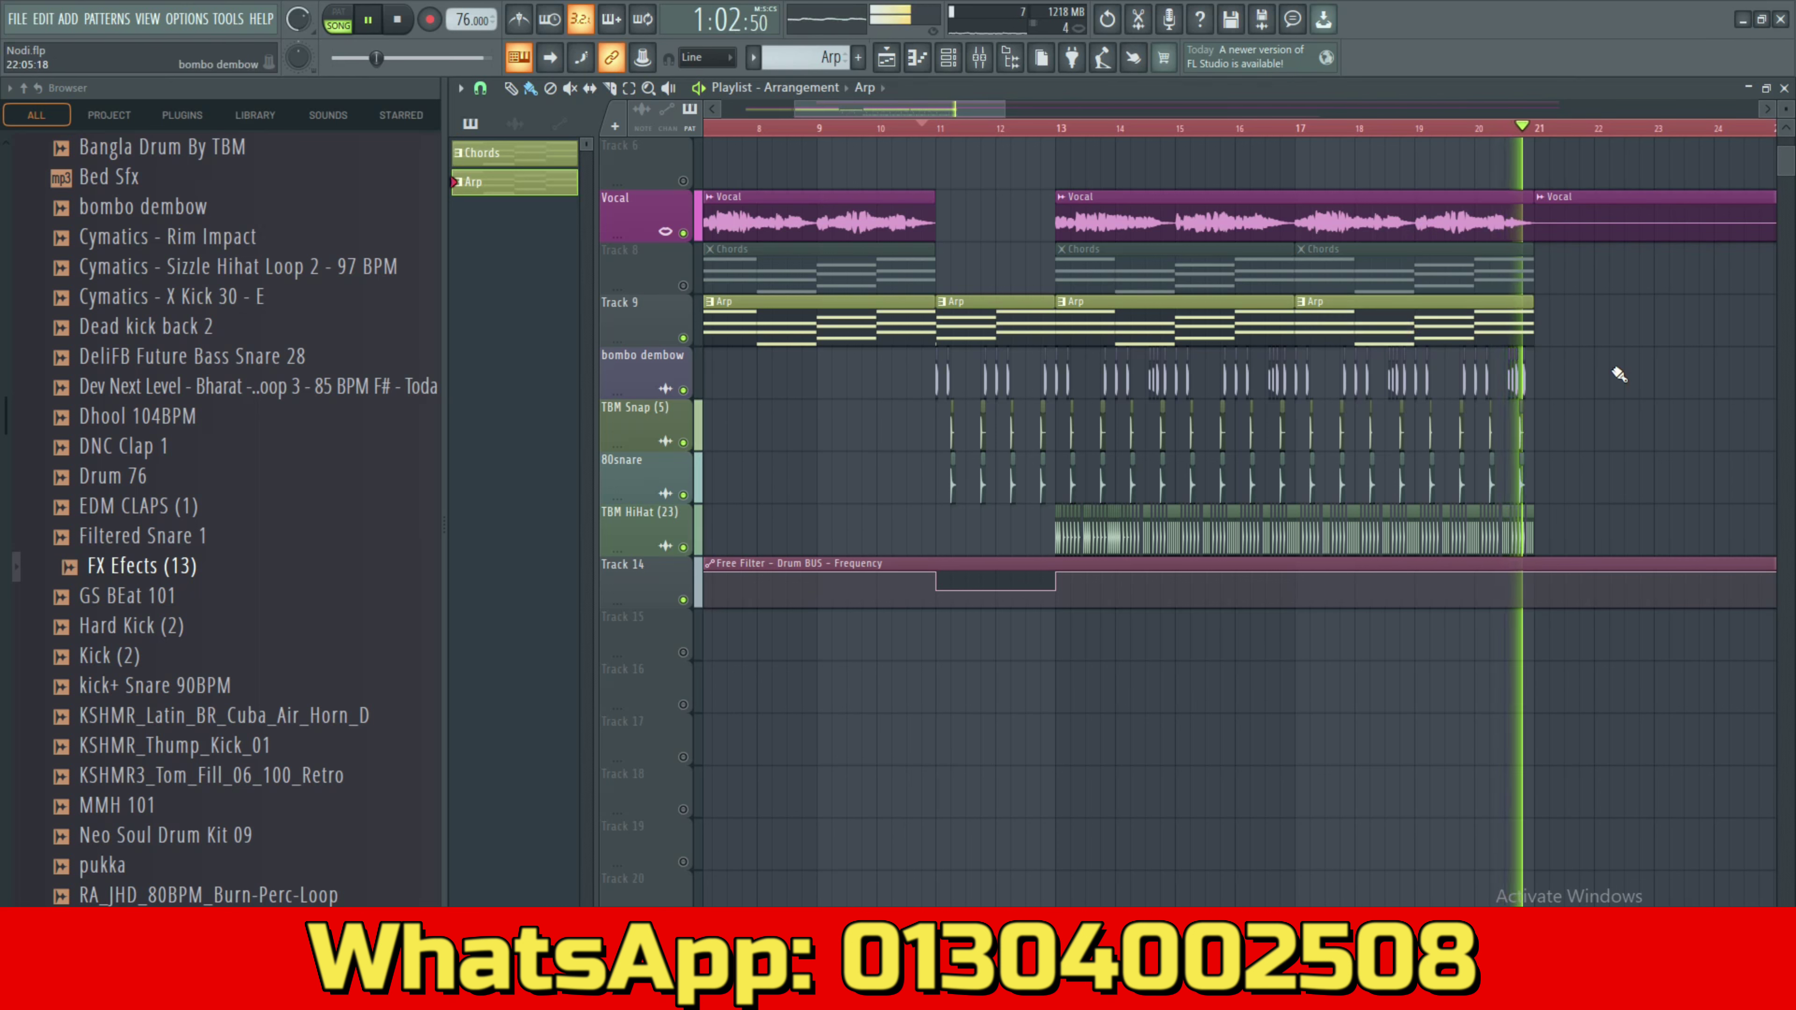
pyautogui.press('space')
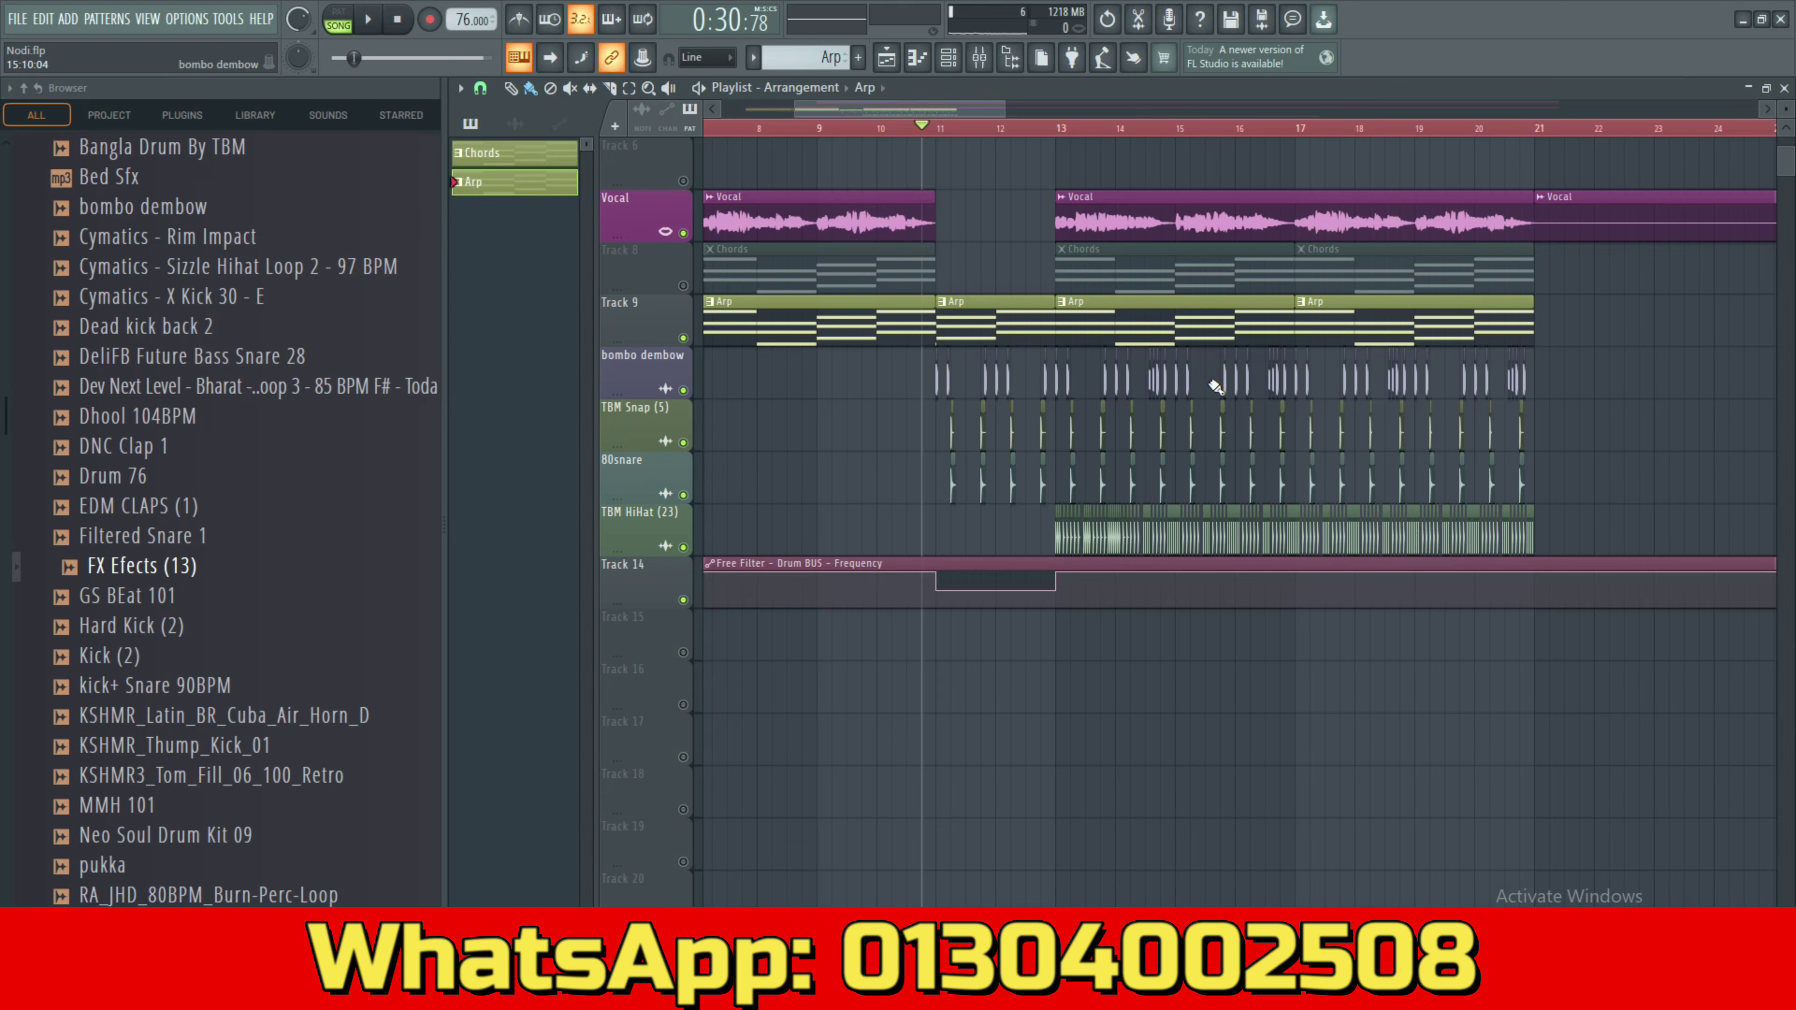
# Copy the Arp notes into a new pattern and insert two empty tracks above the bombo dembow track.
pyautogui.doubleClick(1207, 340)
pyautogui.moveTo(986, 117); pyautogui.dragTo(668, 112)
pyautogui.hotkey('ctrl', 'a')
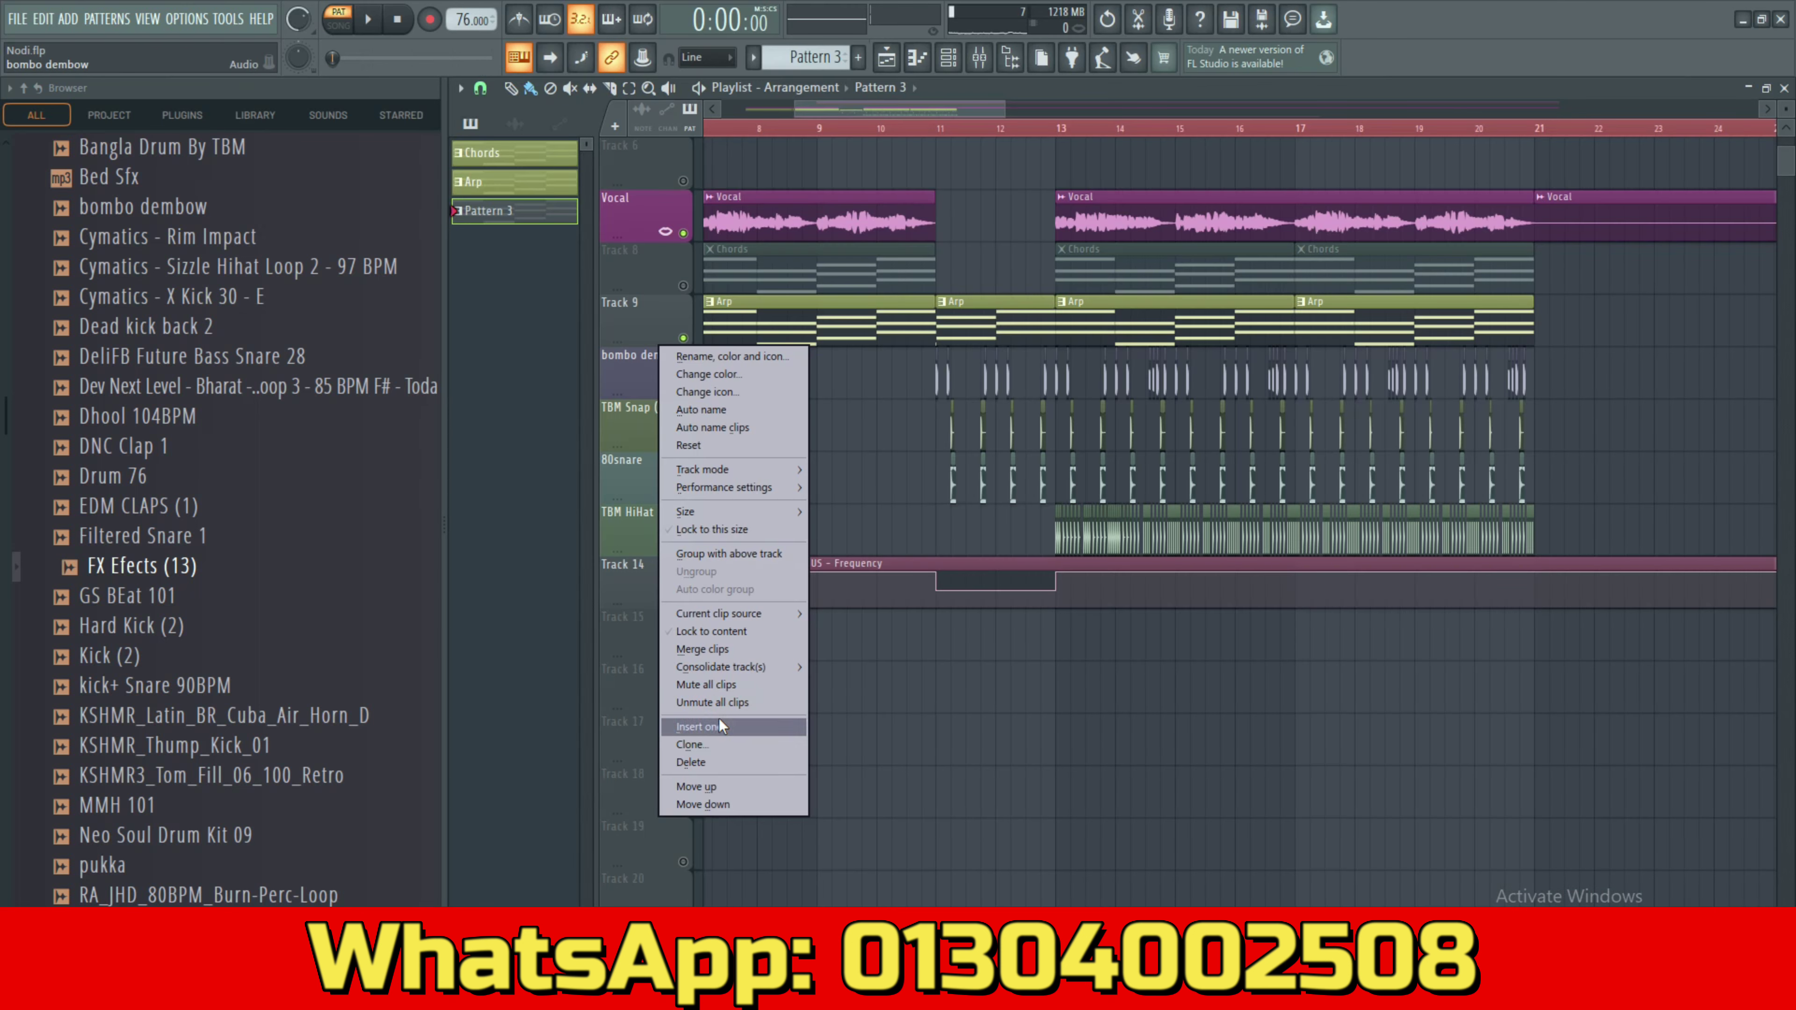
pyautogui.press('Escape')
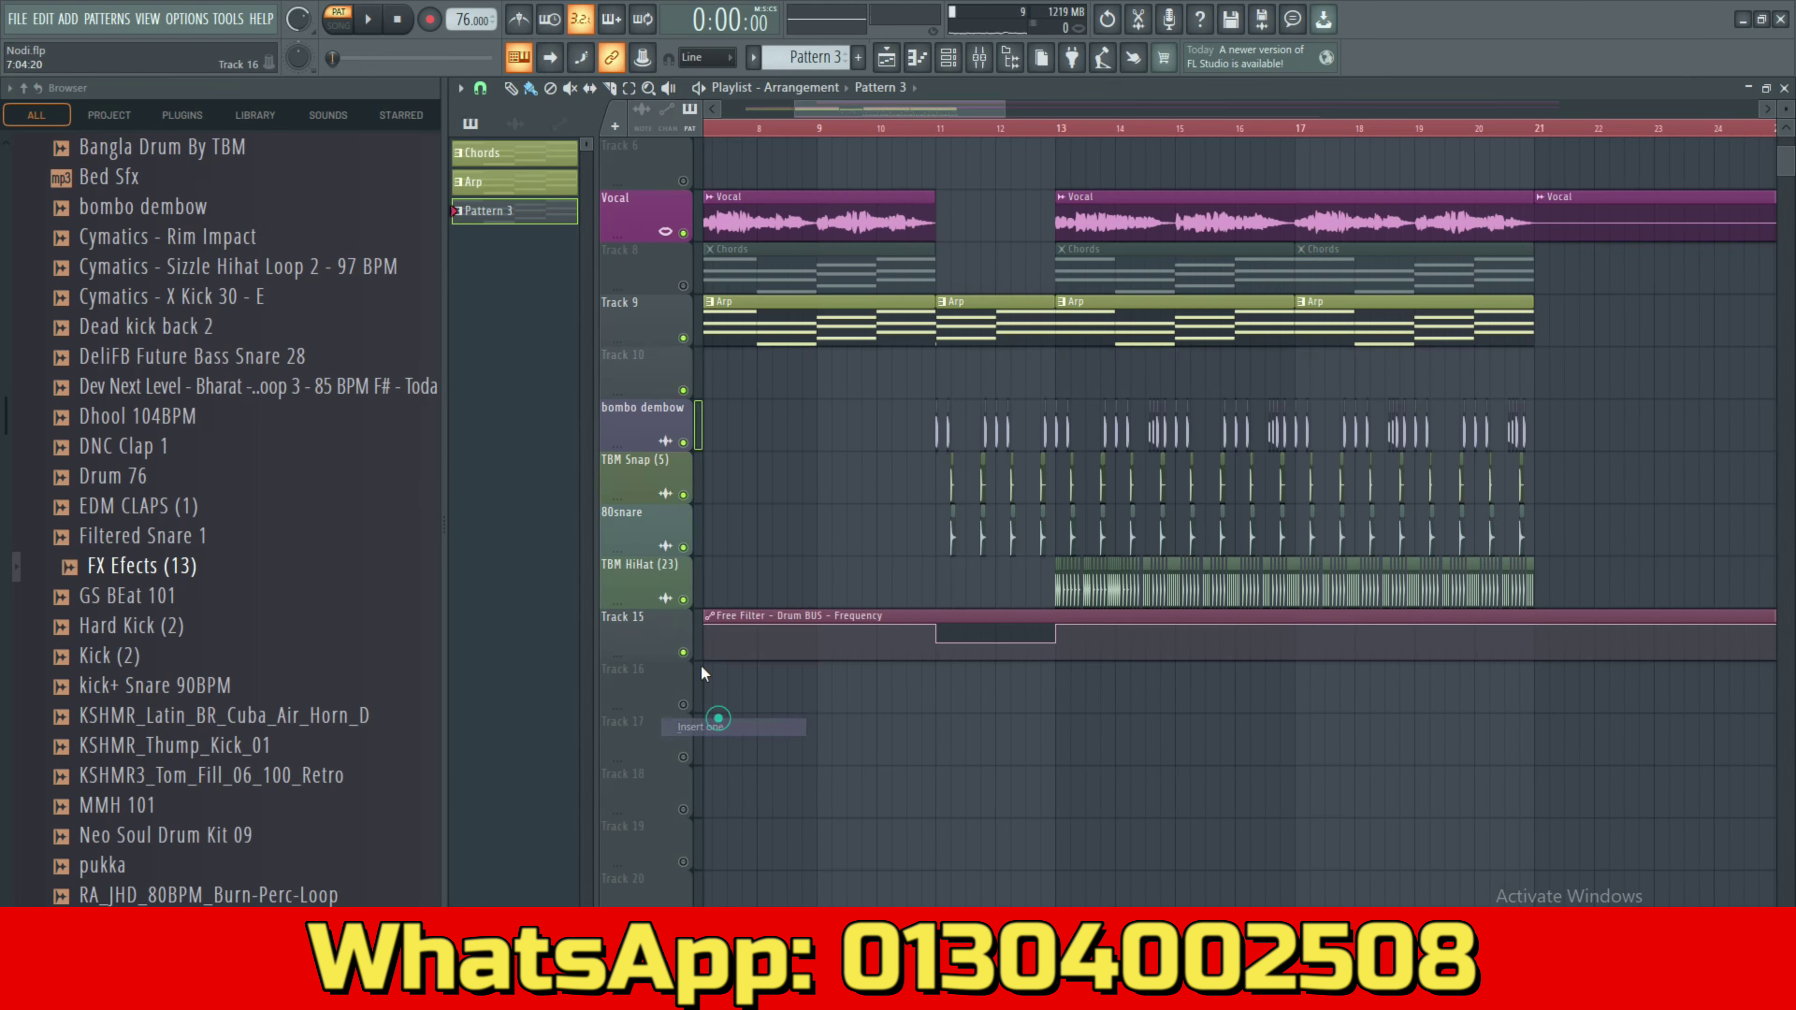
pyautogui.rightClick(666, 371)
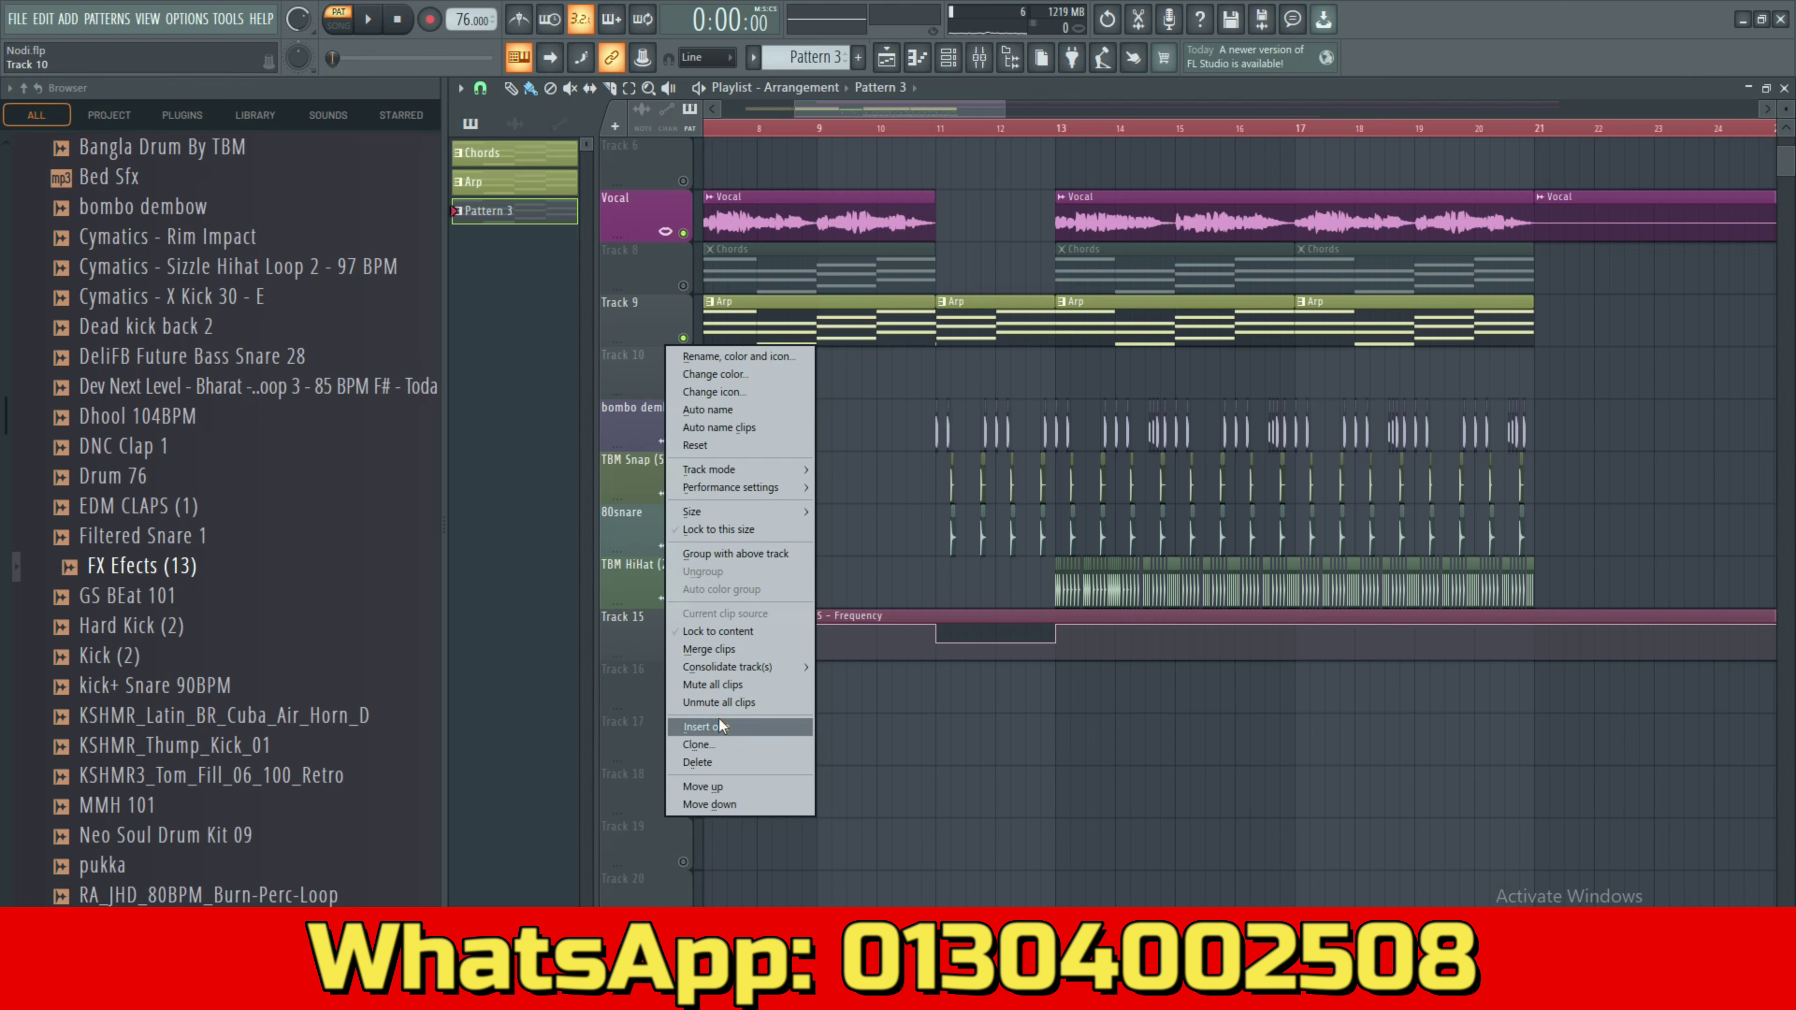
pyautogui.click(718, 725)
# Place a Pattern 3 clip on Track 10 at bar 13 and play the arrangement from just before it.
pyautogui.click(1058, 366)
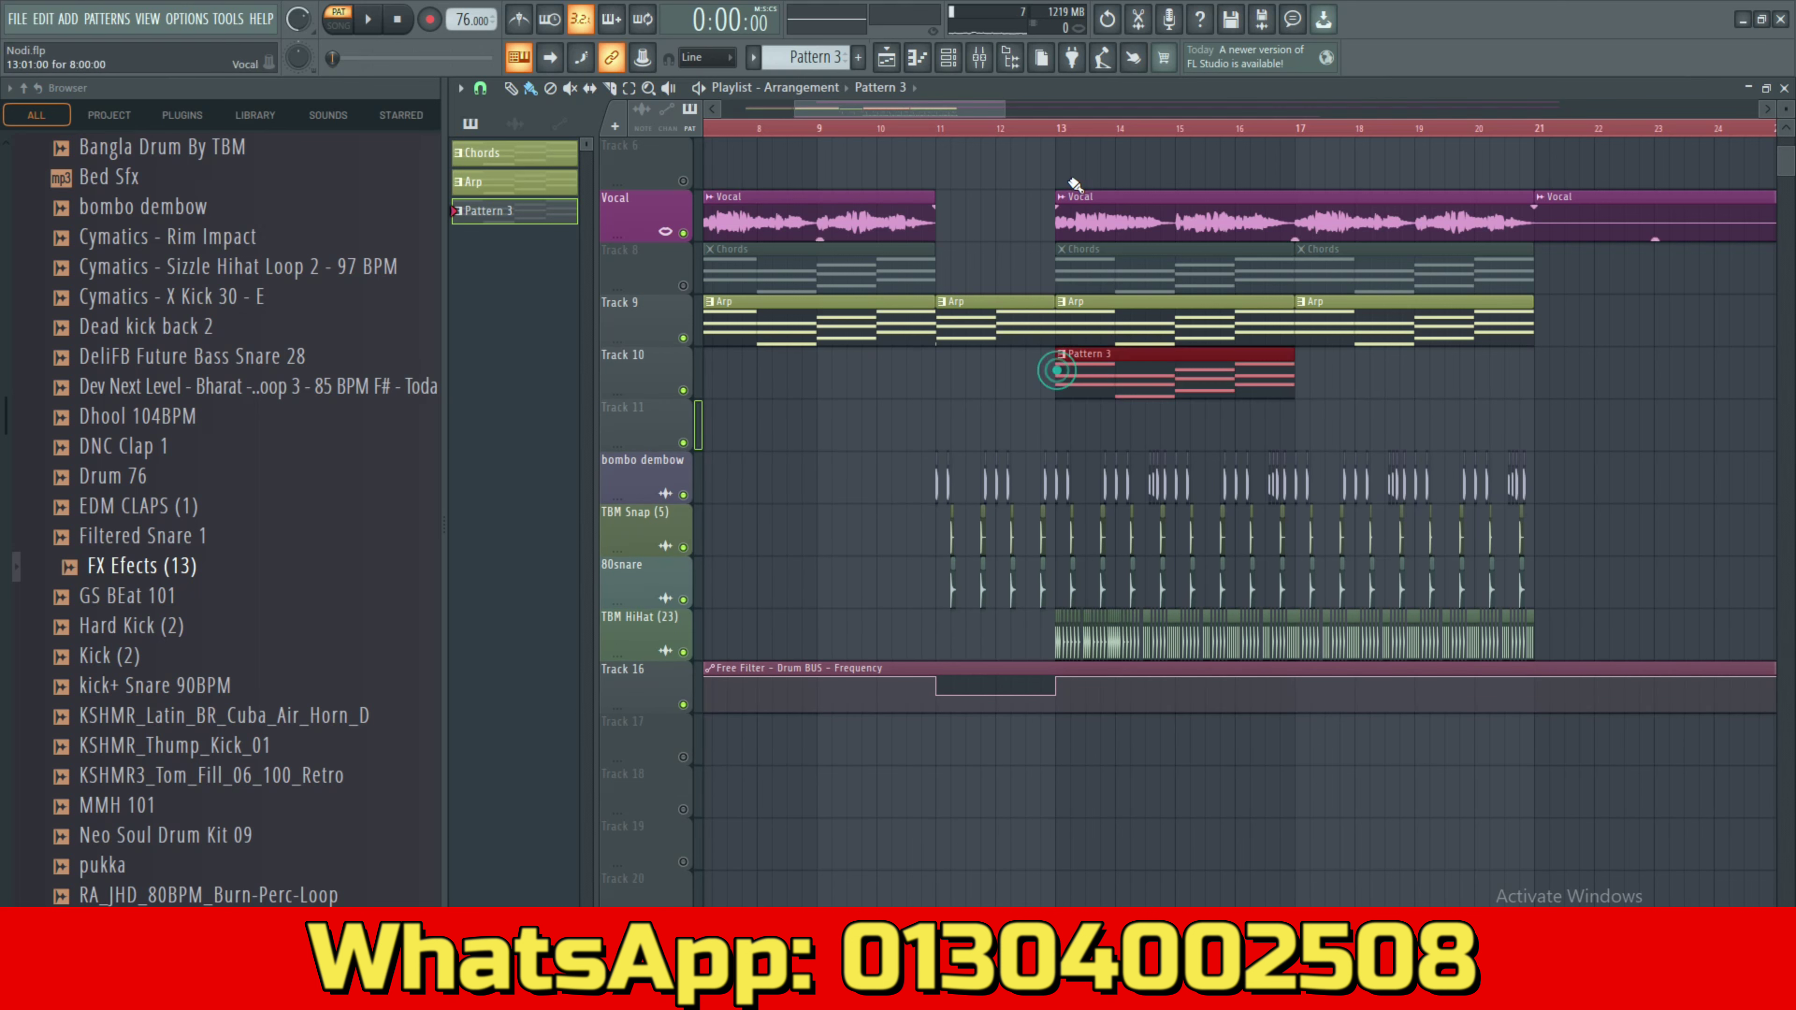
pyautogui.doubleClick(1041, 129)
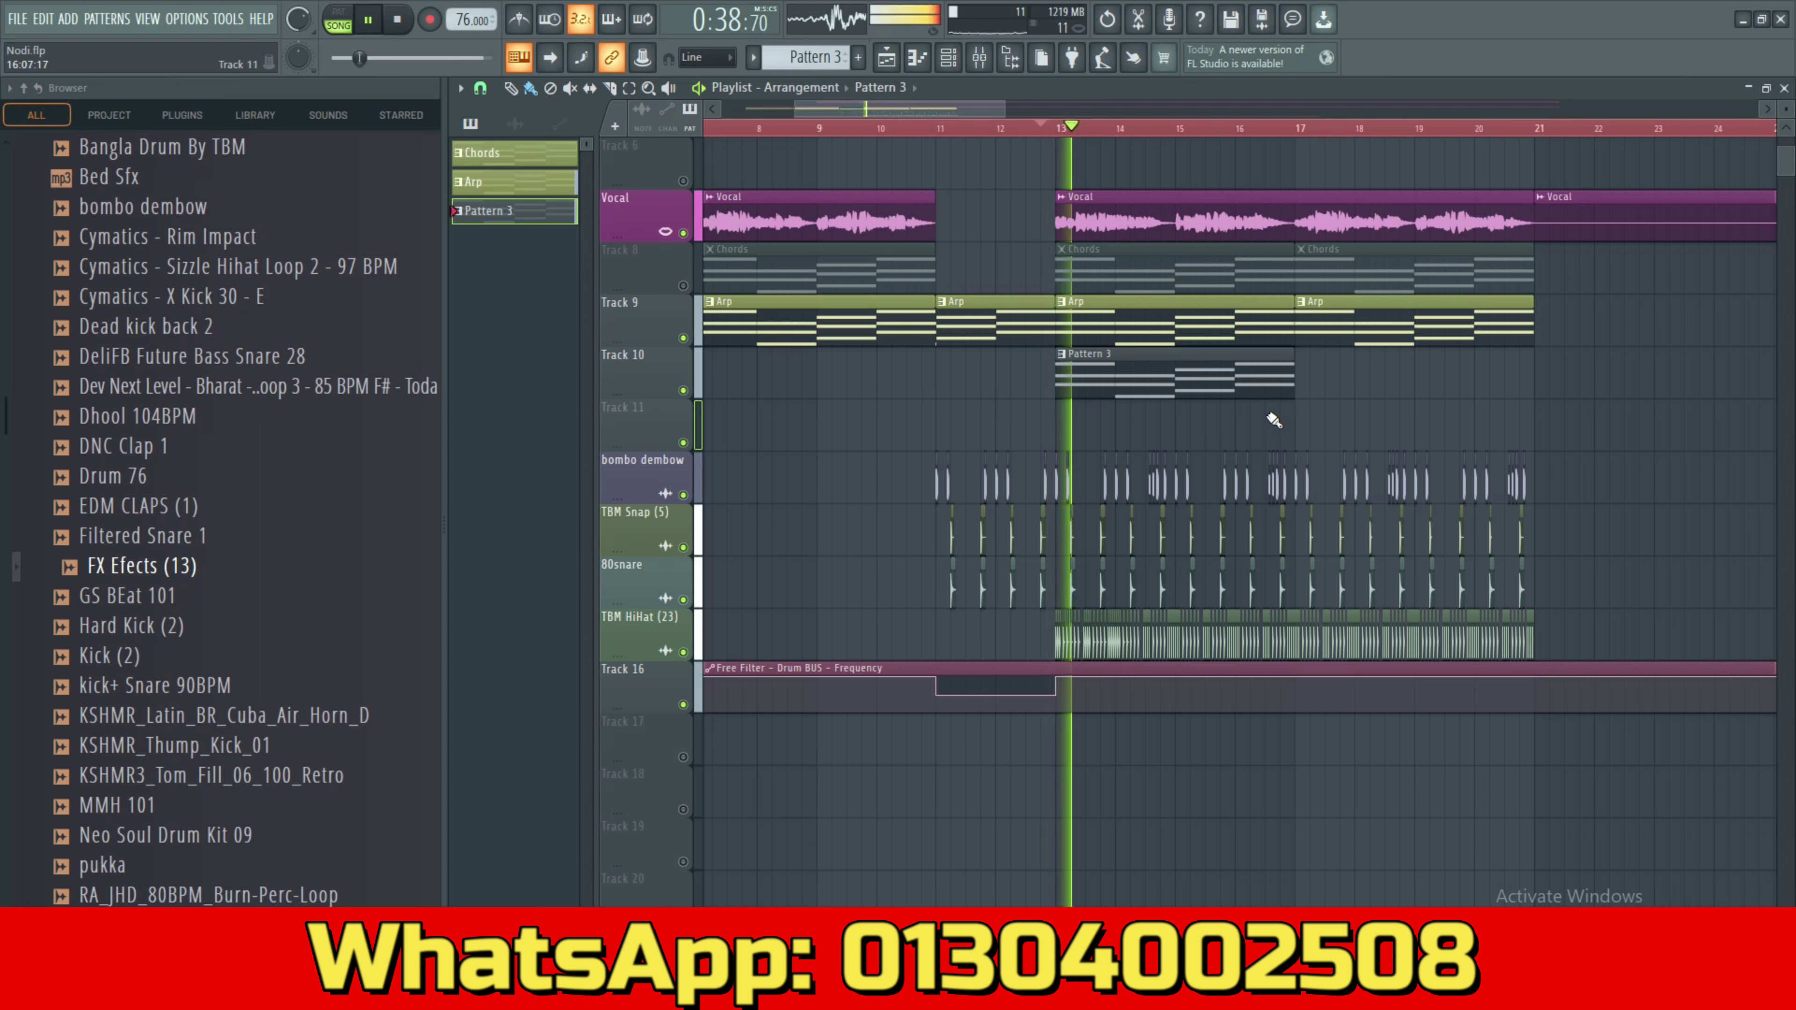
pyautogui.press('space')
# Open the DUNE 3 instrument, audition successive patches up to FM 303 ST while Pattern 3 plays, and close the instrument.
pyautogui.click(968, 58)
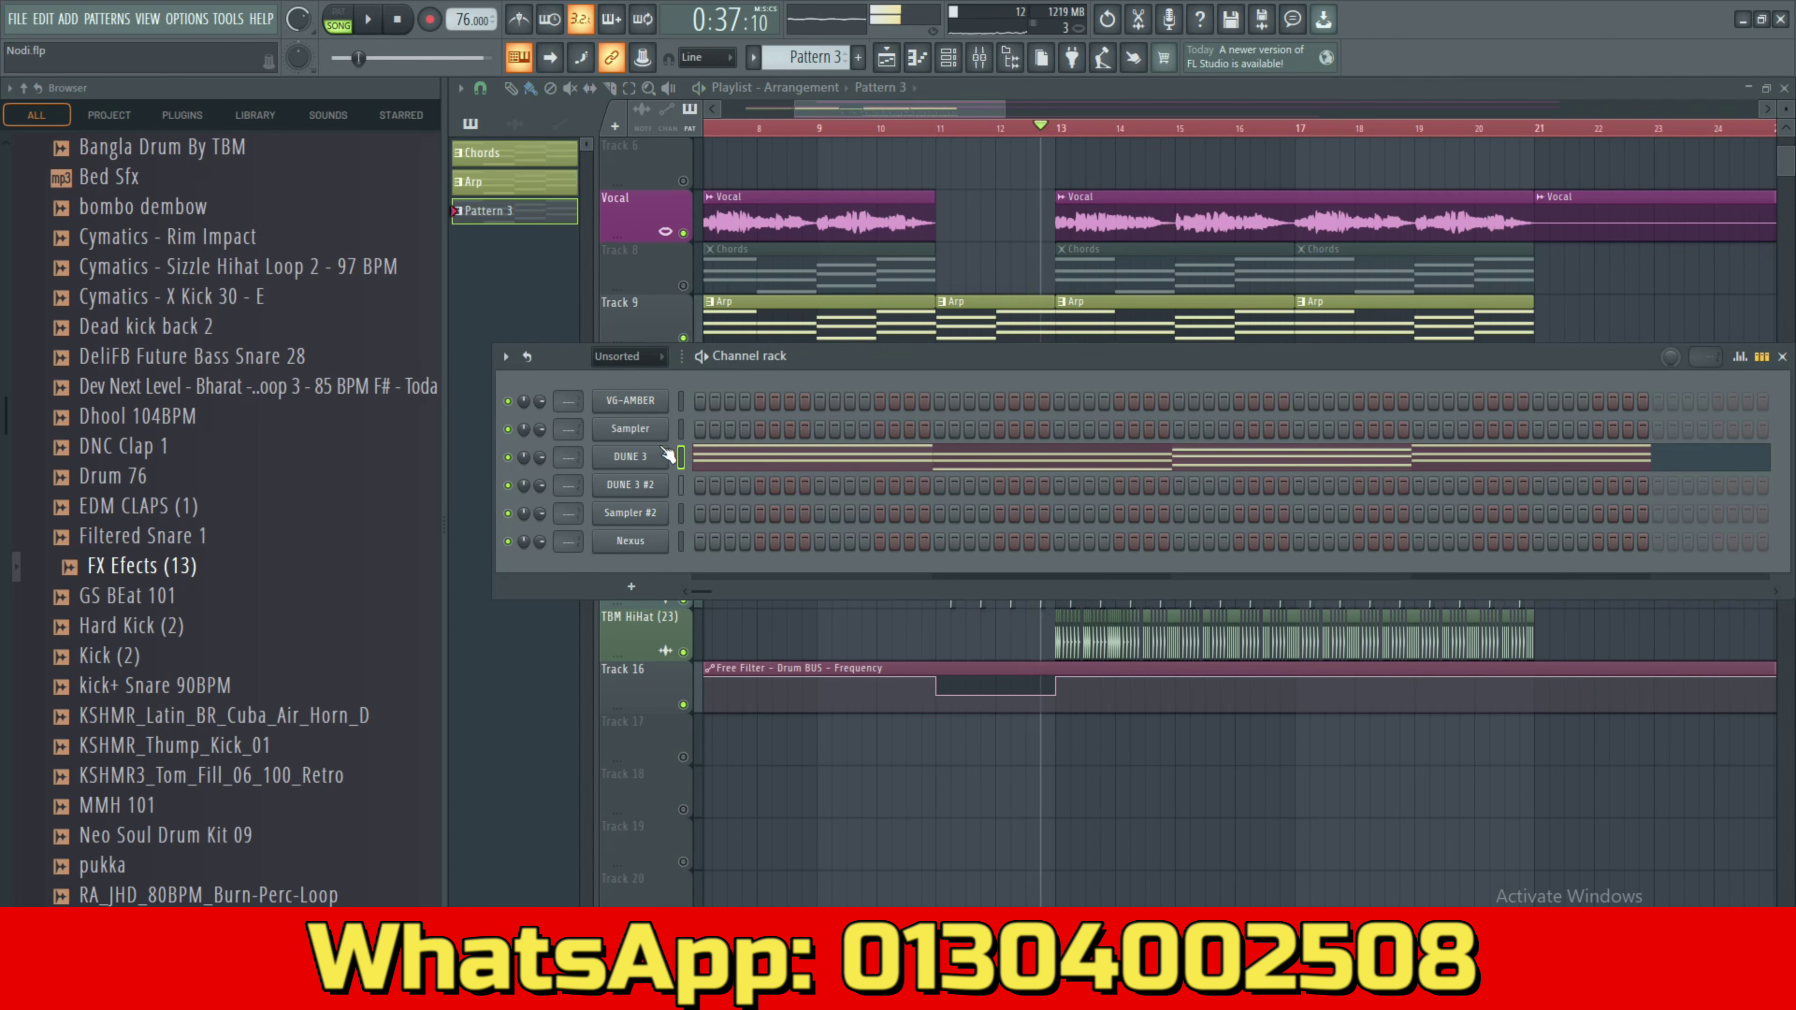
pyautogui.click(637, 437)
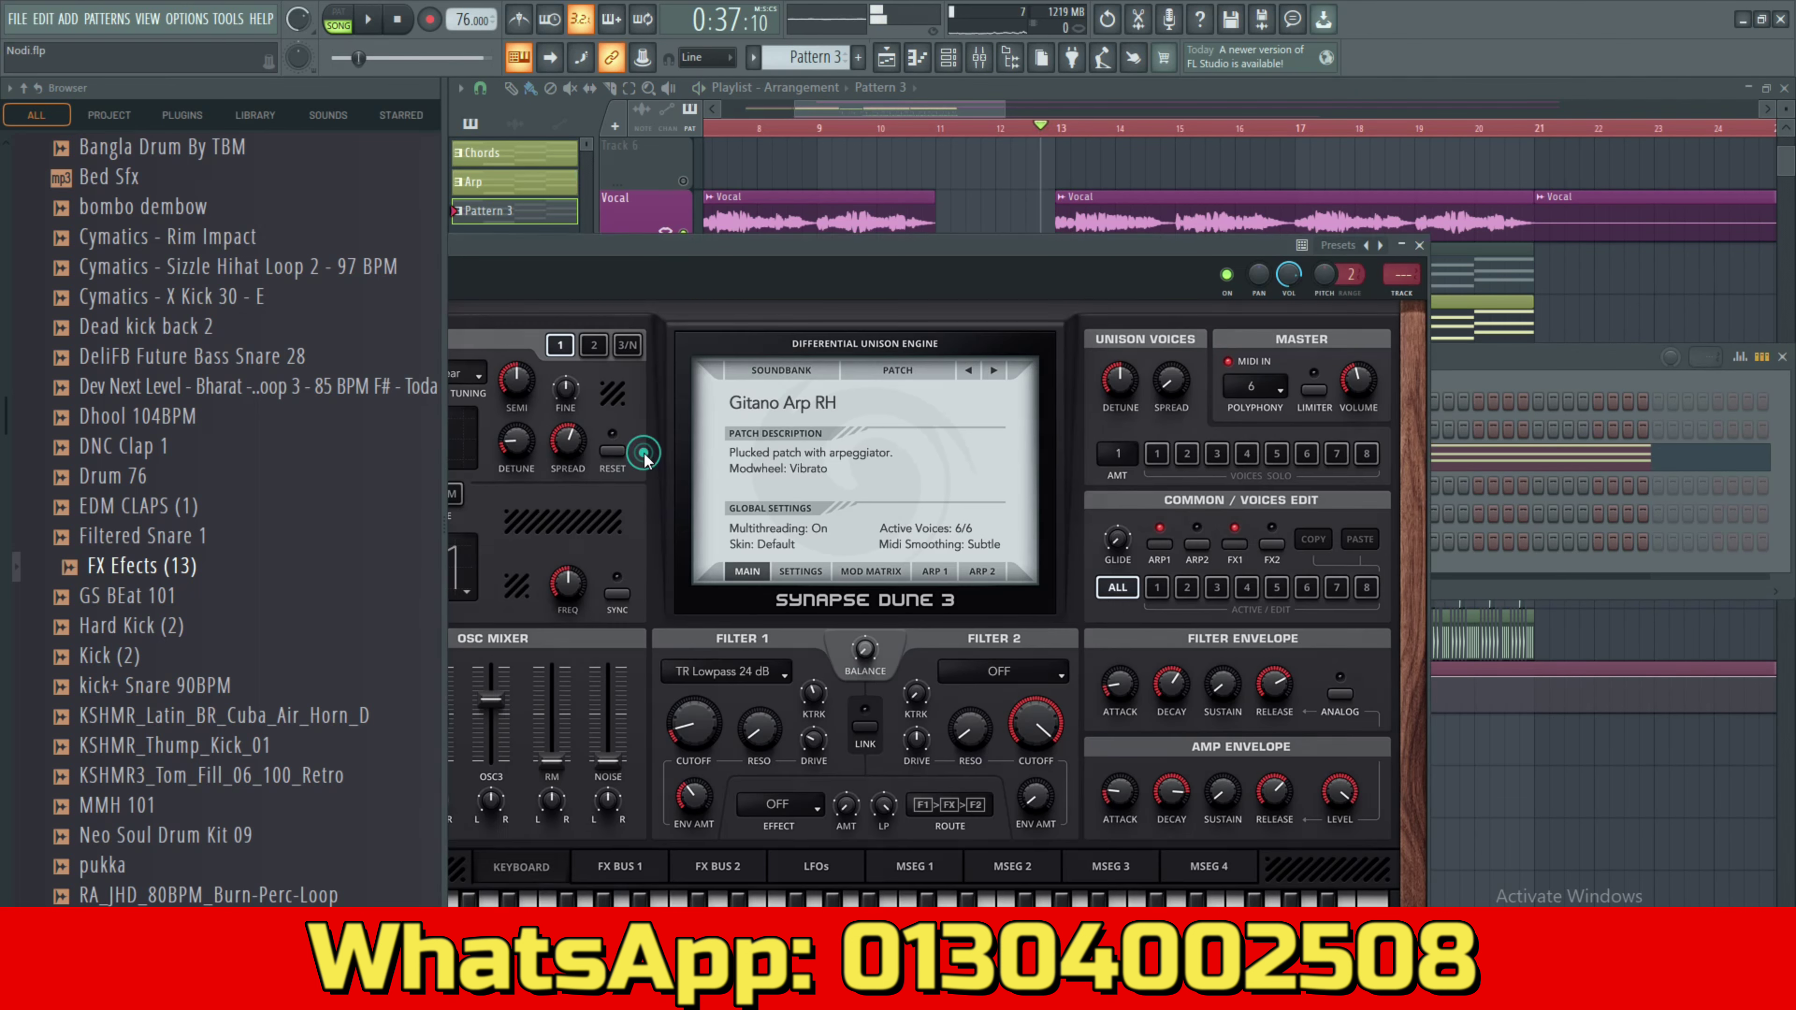
pyautogui.click(996, 378)
pyautogui.press('space')
pyautogui.press('l')
pyautogui.click(996, 371)
pyautogui.press('space')
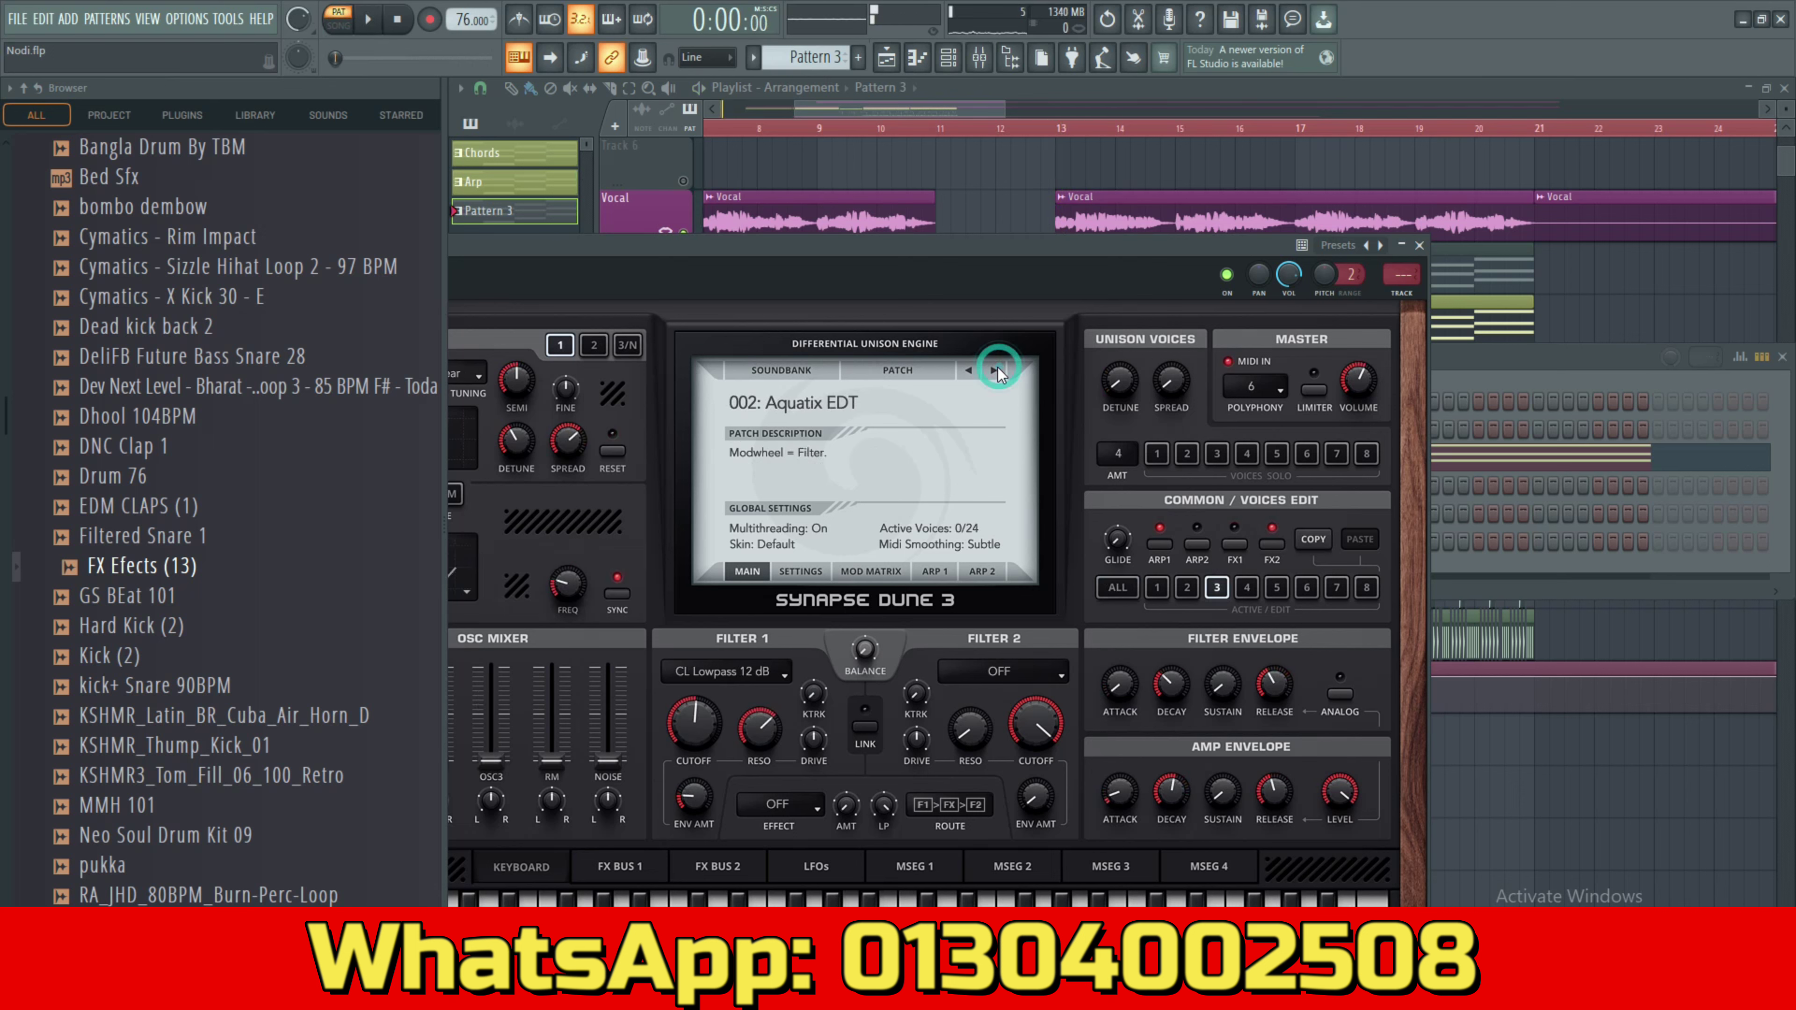
pyautogui.click(996, 371)
pyautogui.click(996, 370)
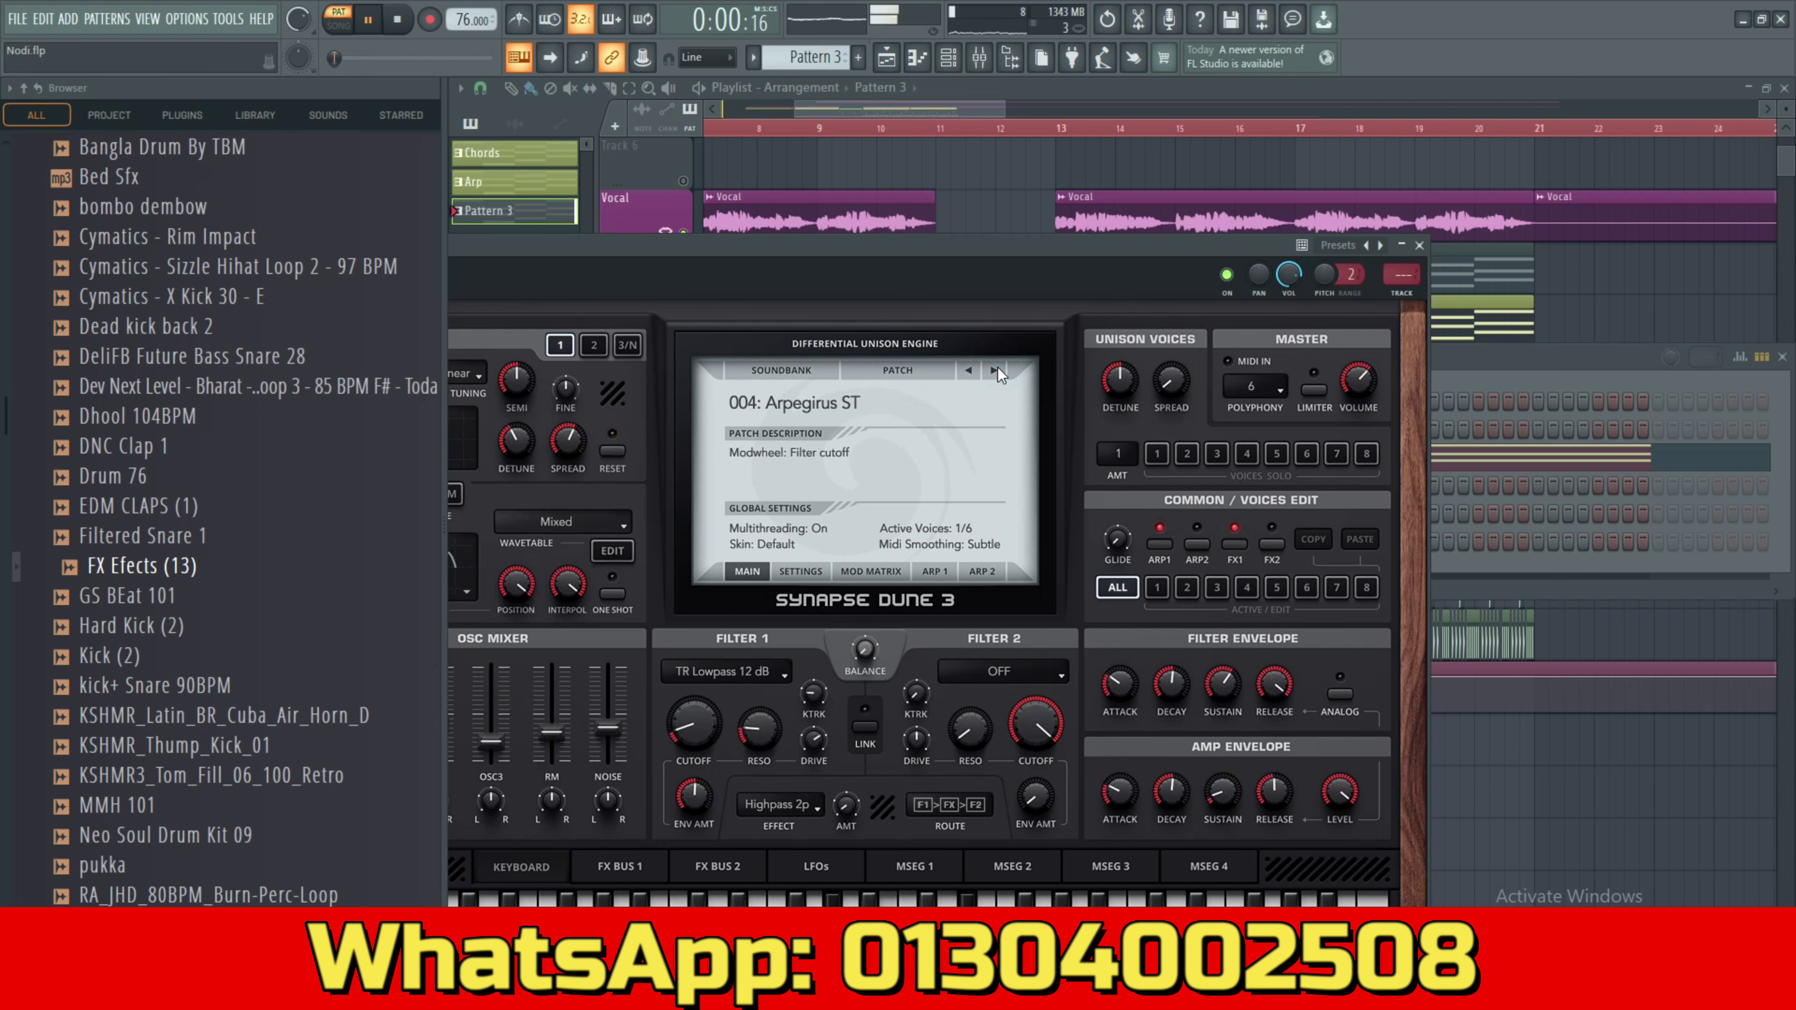
pyautogui.click(997, 371)
pyautogui.moveTo(923, 251); pyautogui.dragTo(1167, 223)
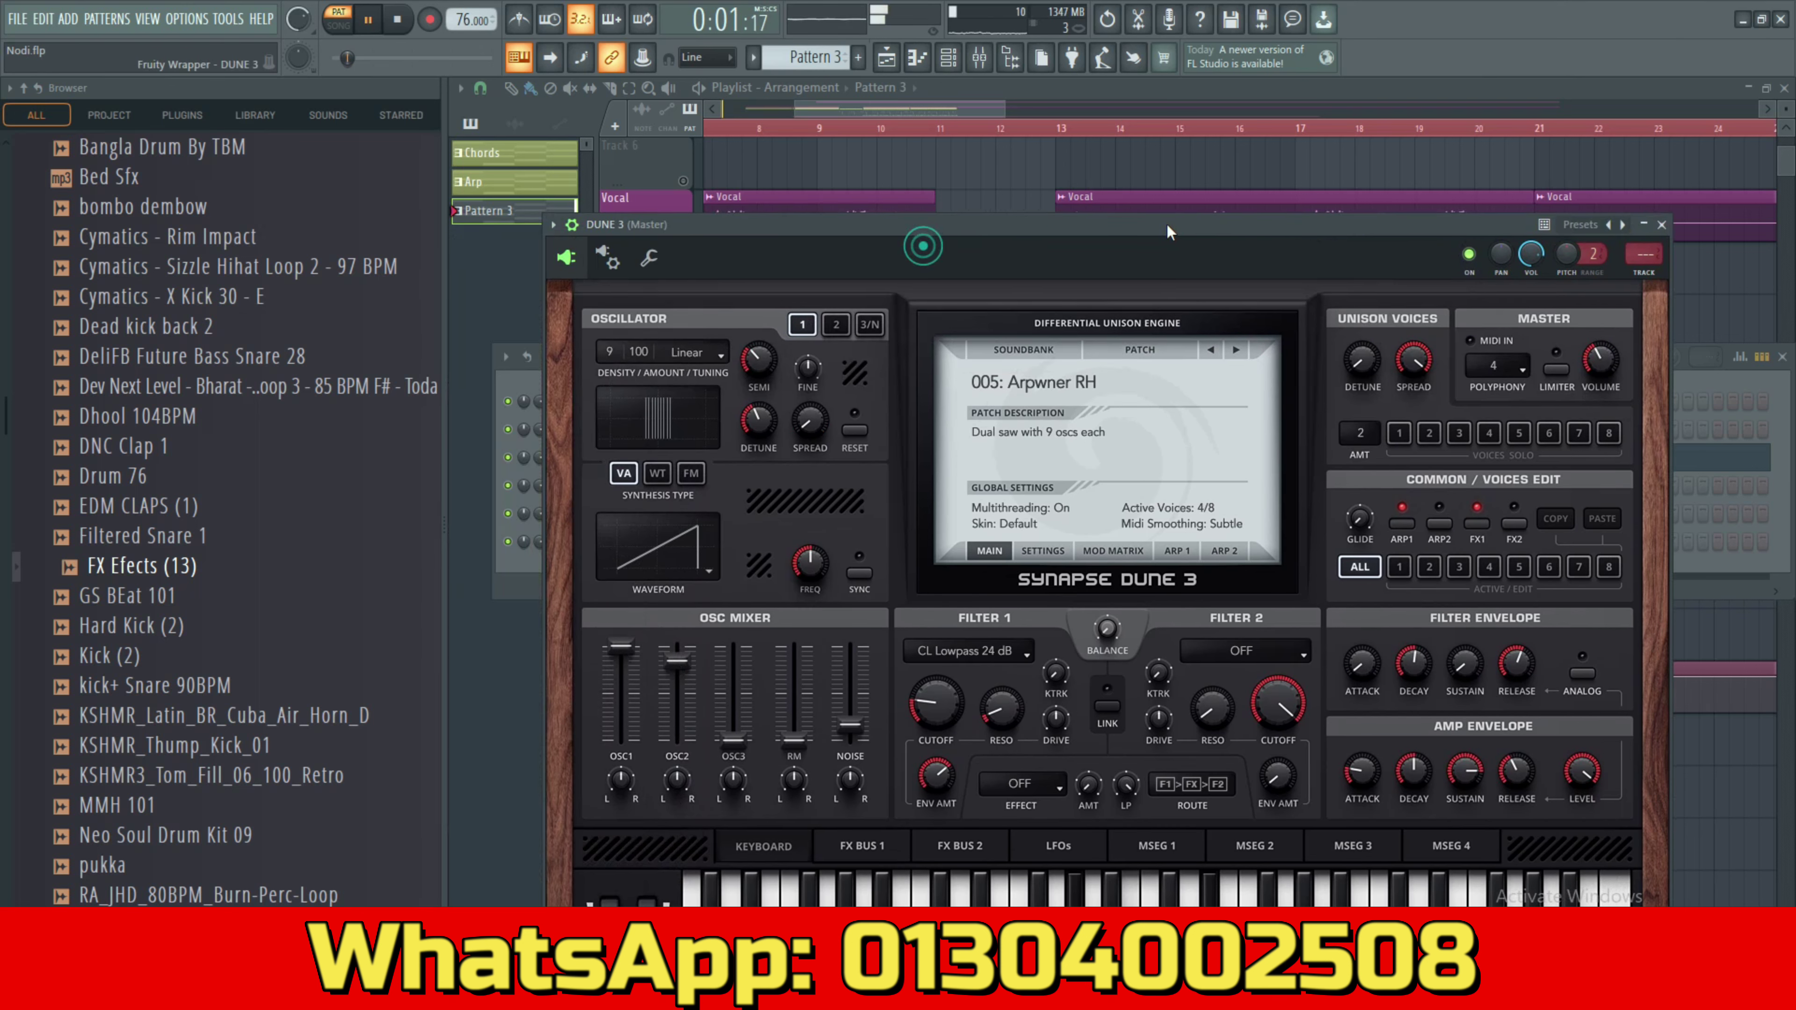
pyautogui.click(1236, 350)
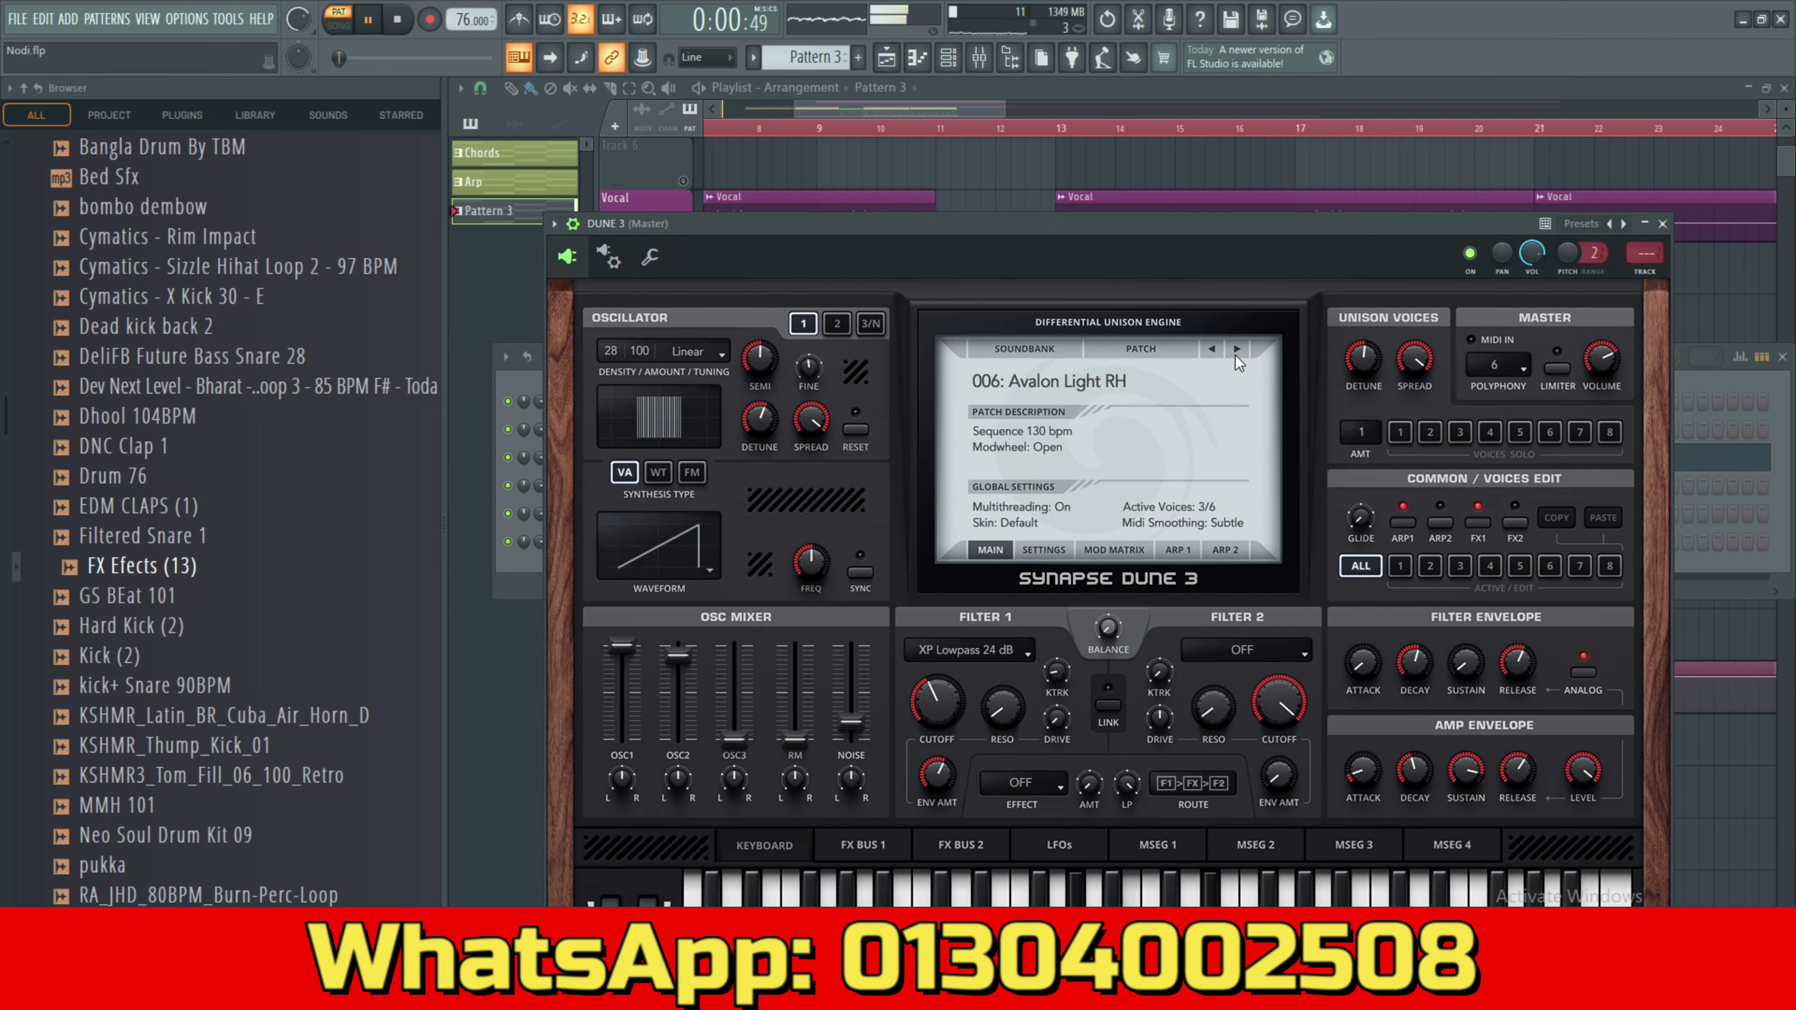
pyautogui.click(1235, 355)
pyautogui.click(1235, 355)
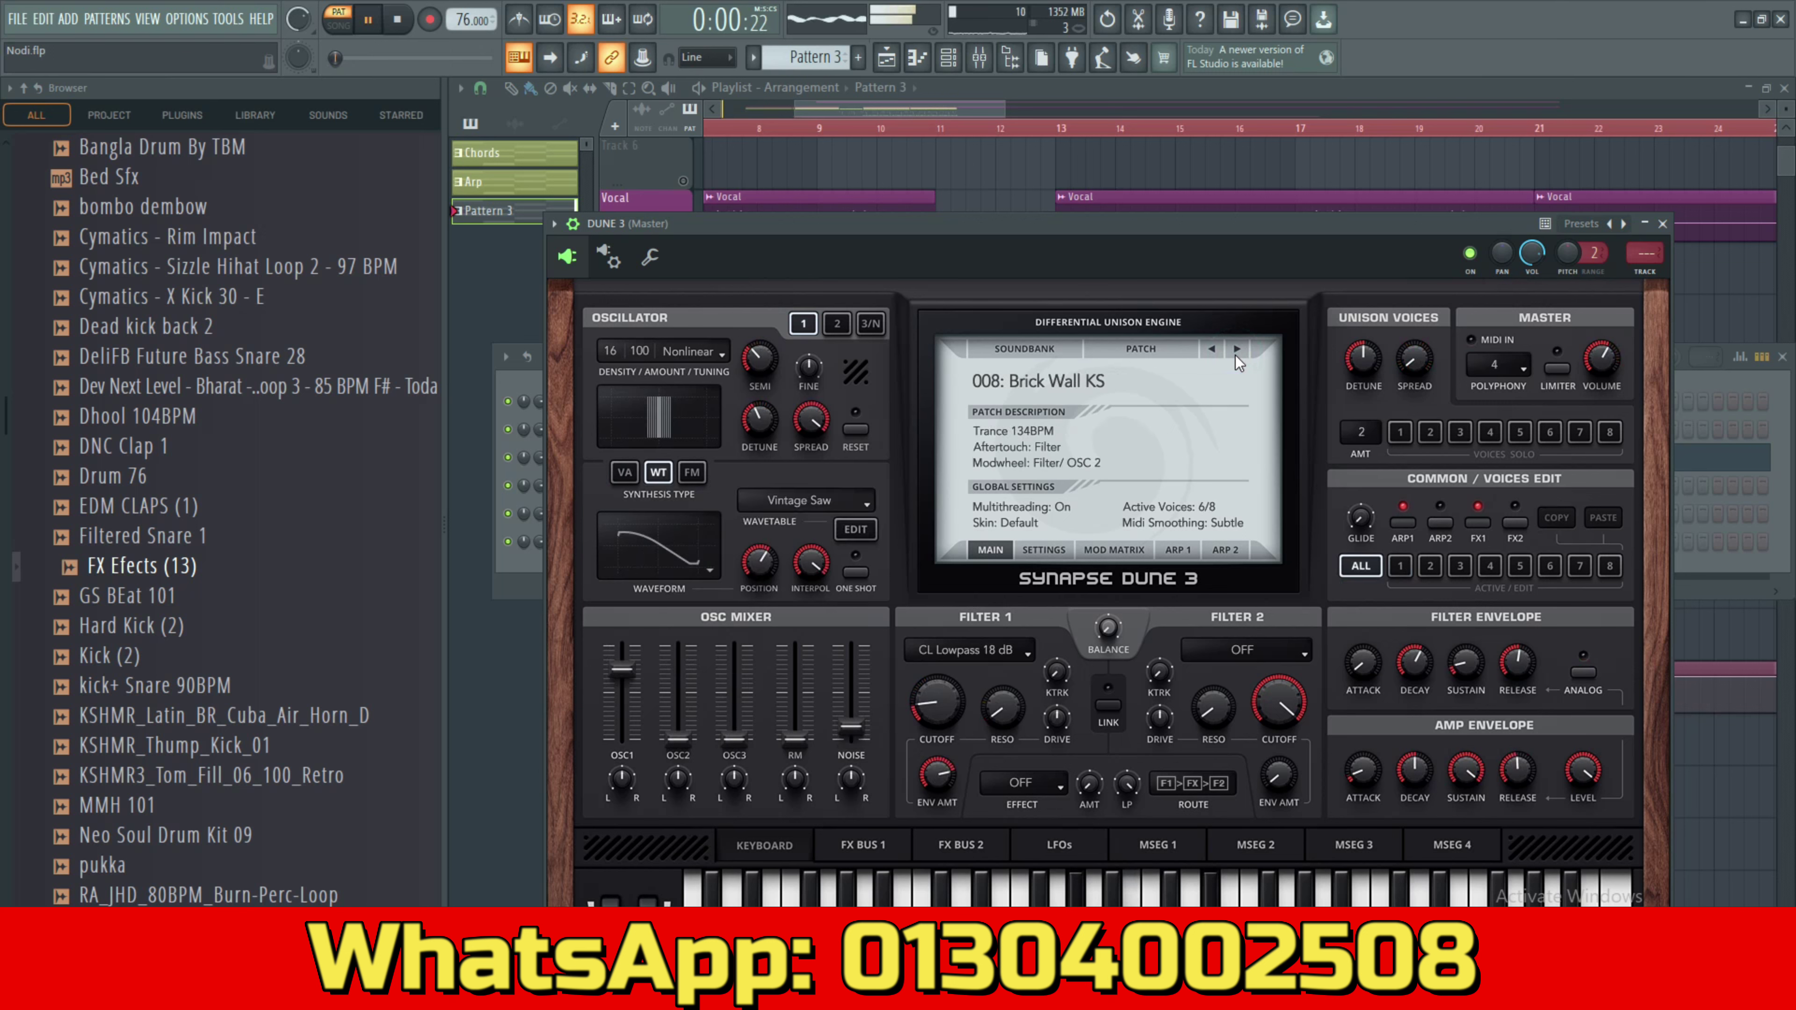
pyautogui.click(1235, 355)
pyautogui.click(1235, 355)
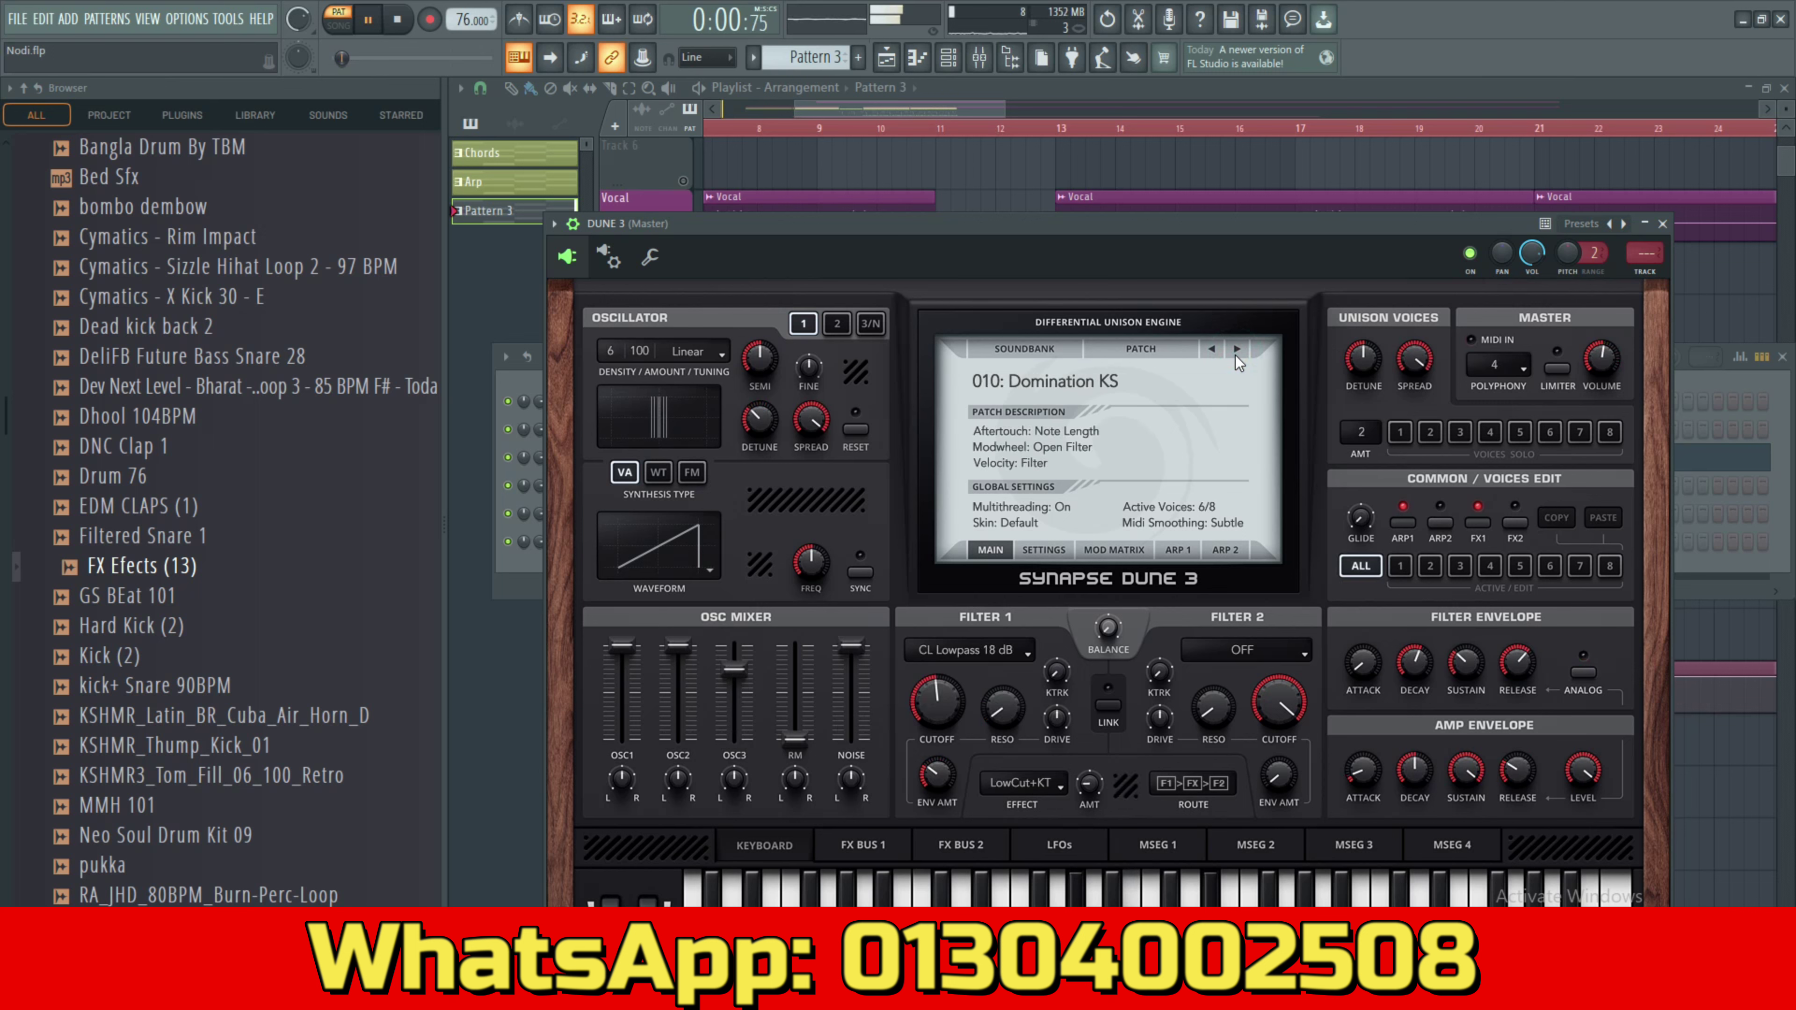
pyautogui.click(1235, 355)
pyautogui.click(1235, 355)
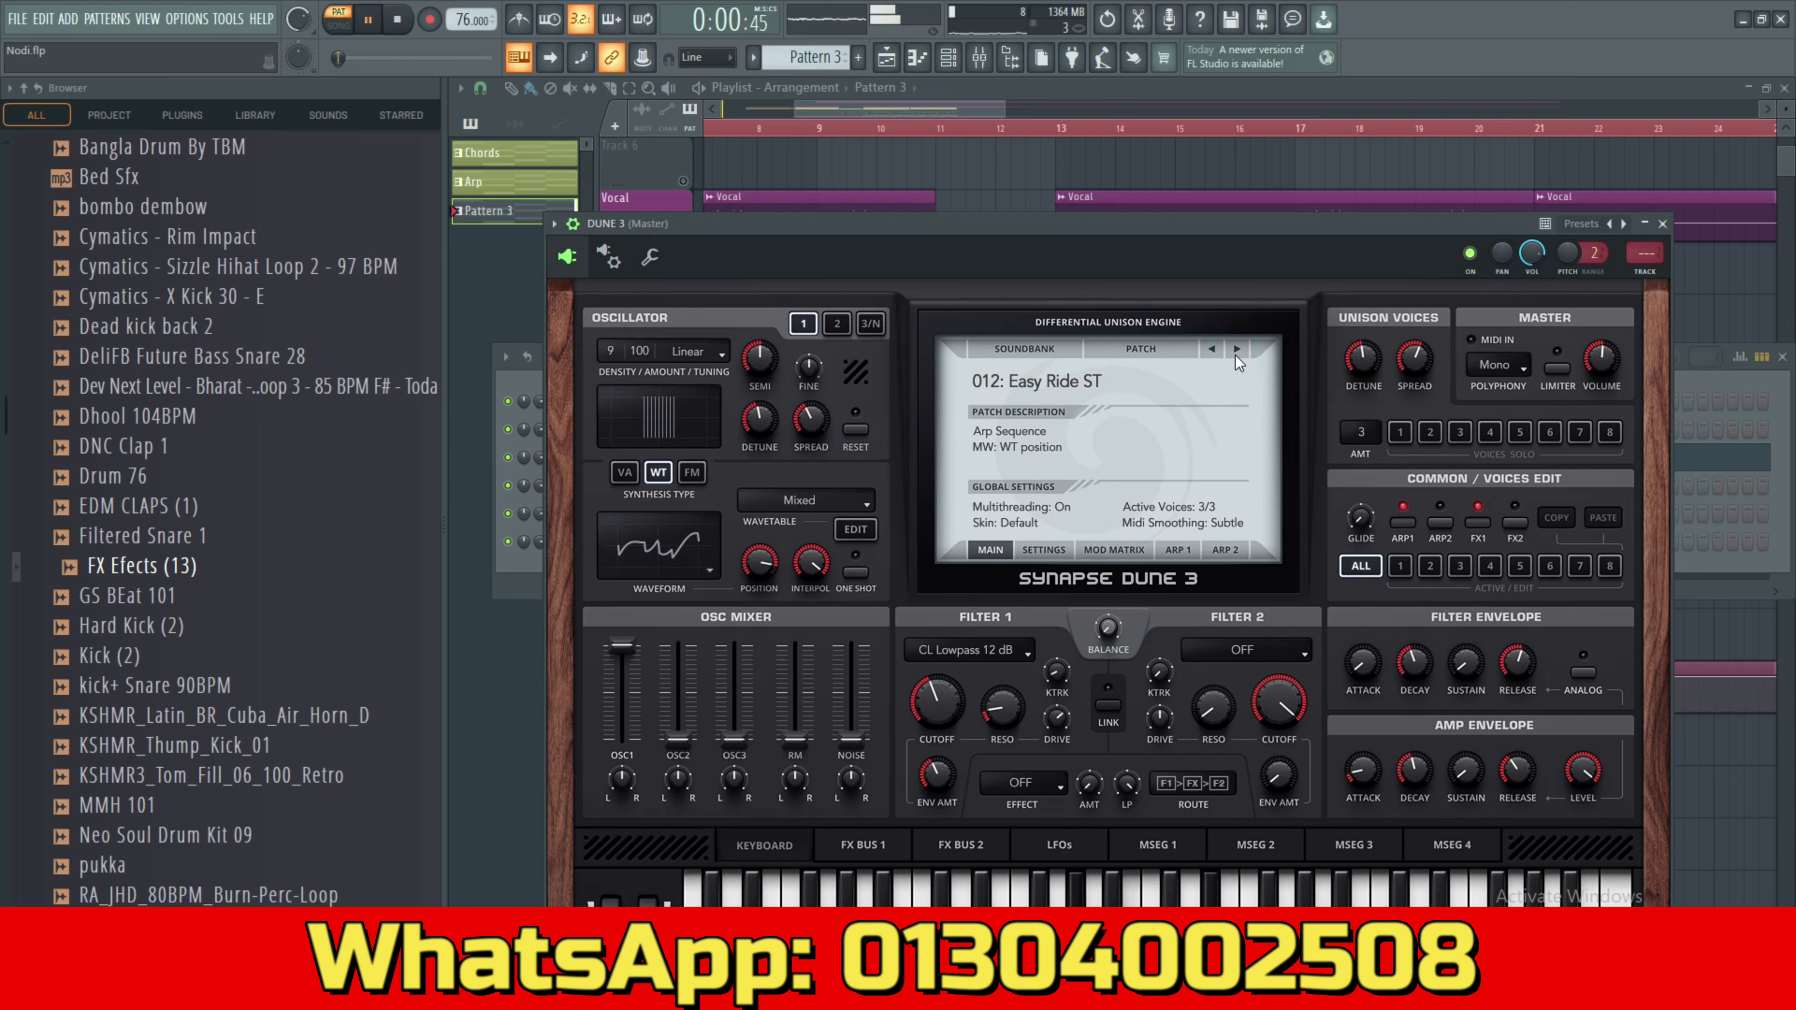
pyautogui.click(1237, 351)
pyautogui.click(1237, 354)
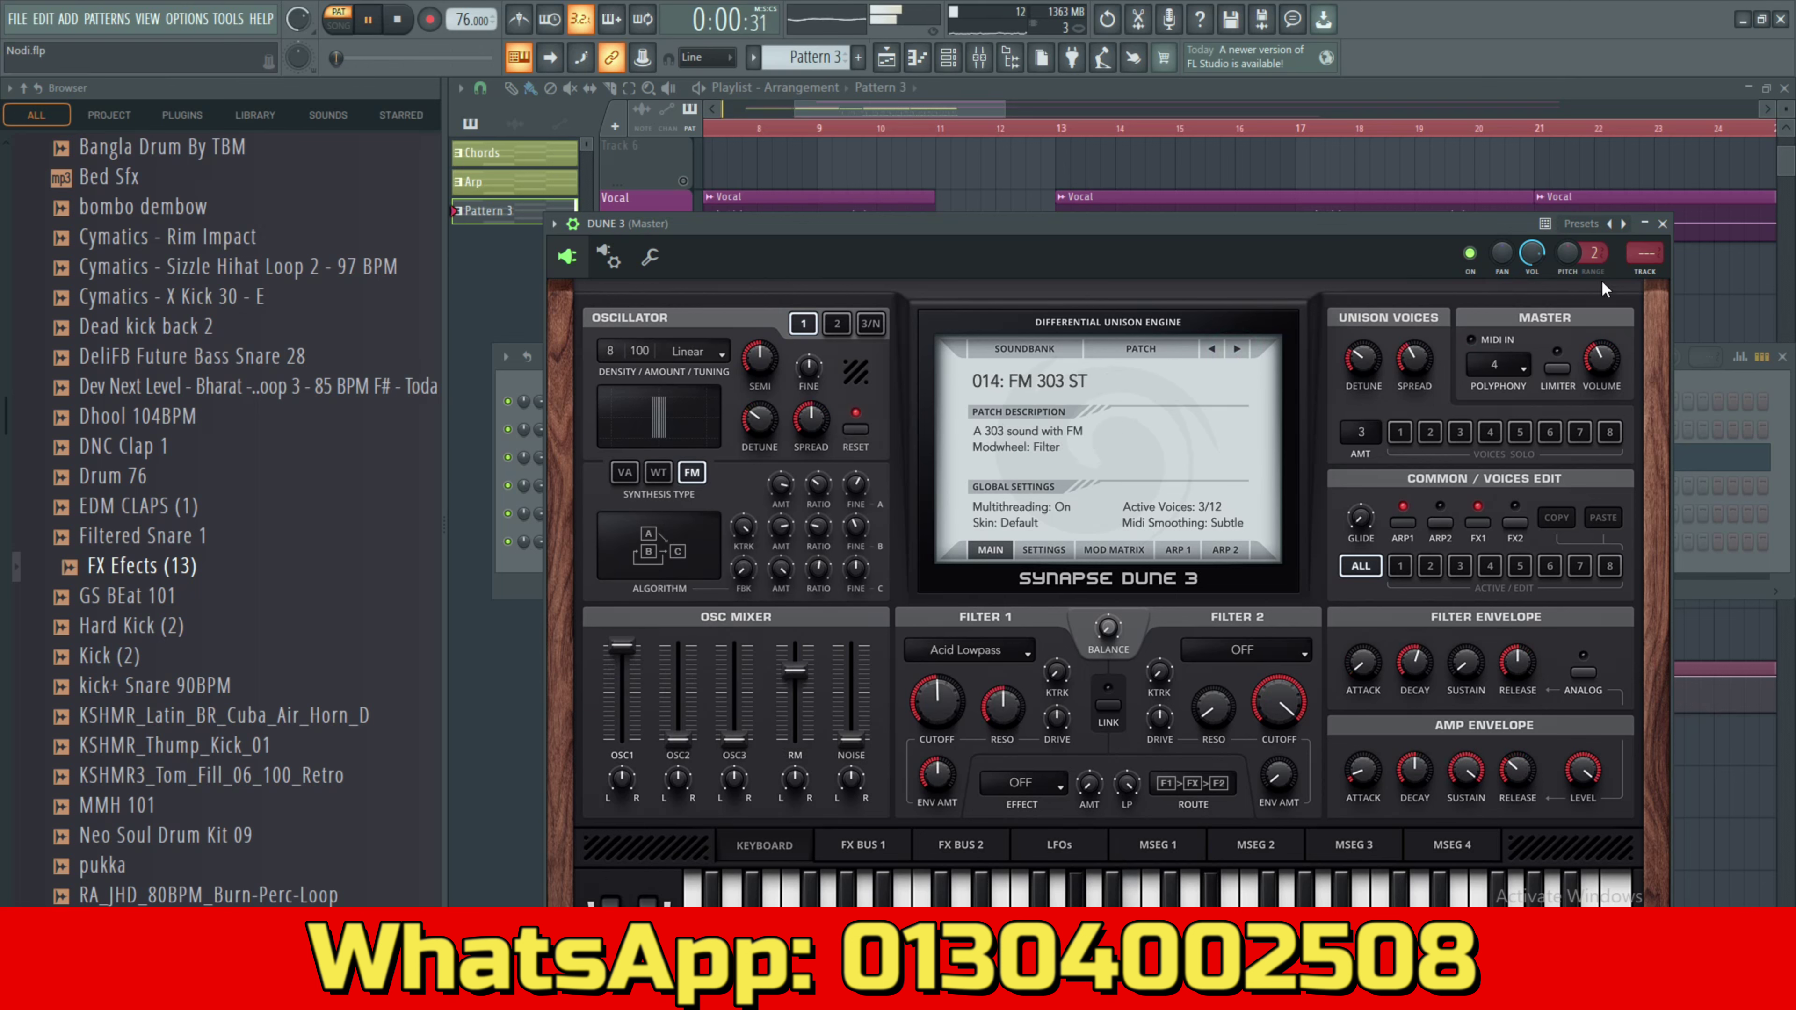
pyautogui.click(1662, 224)
pyautogui.press('space')
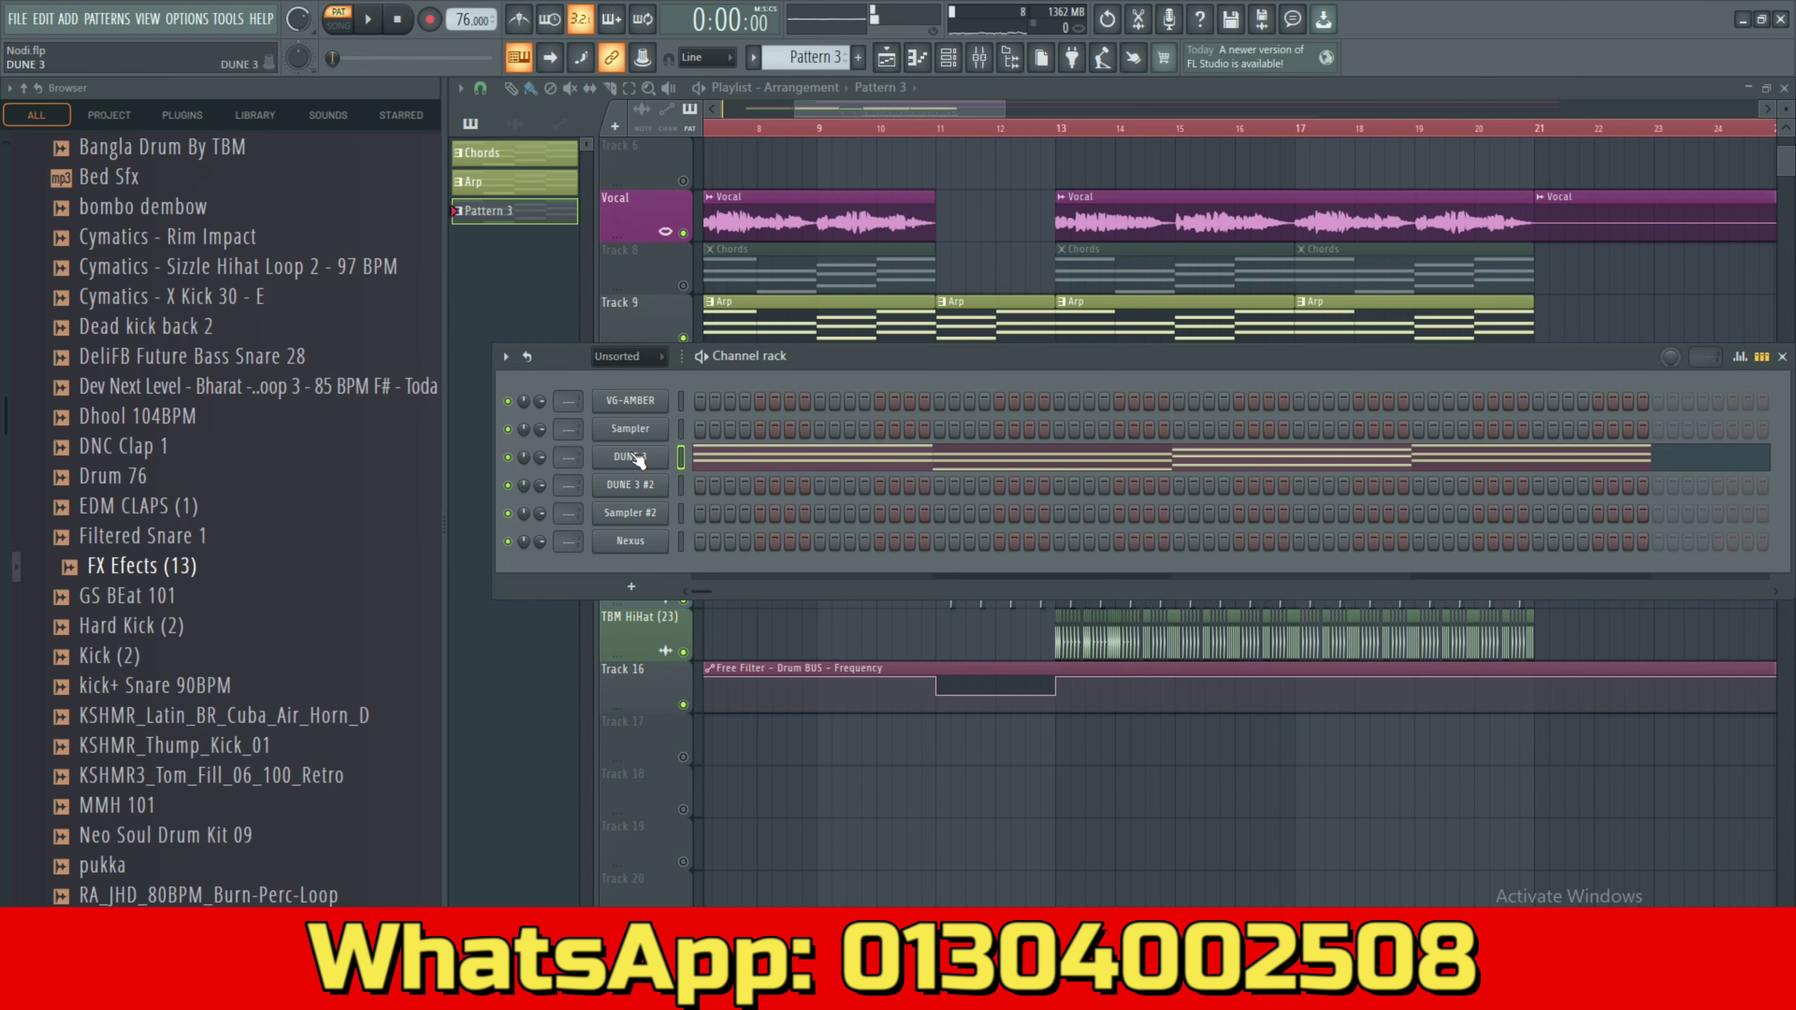
# Cut Pattern 3's notes from the DUNE 3 channel and paste them into the VG-AMBER channel.
pyautogui.rightClick(638, 460)
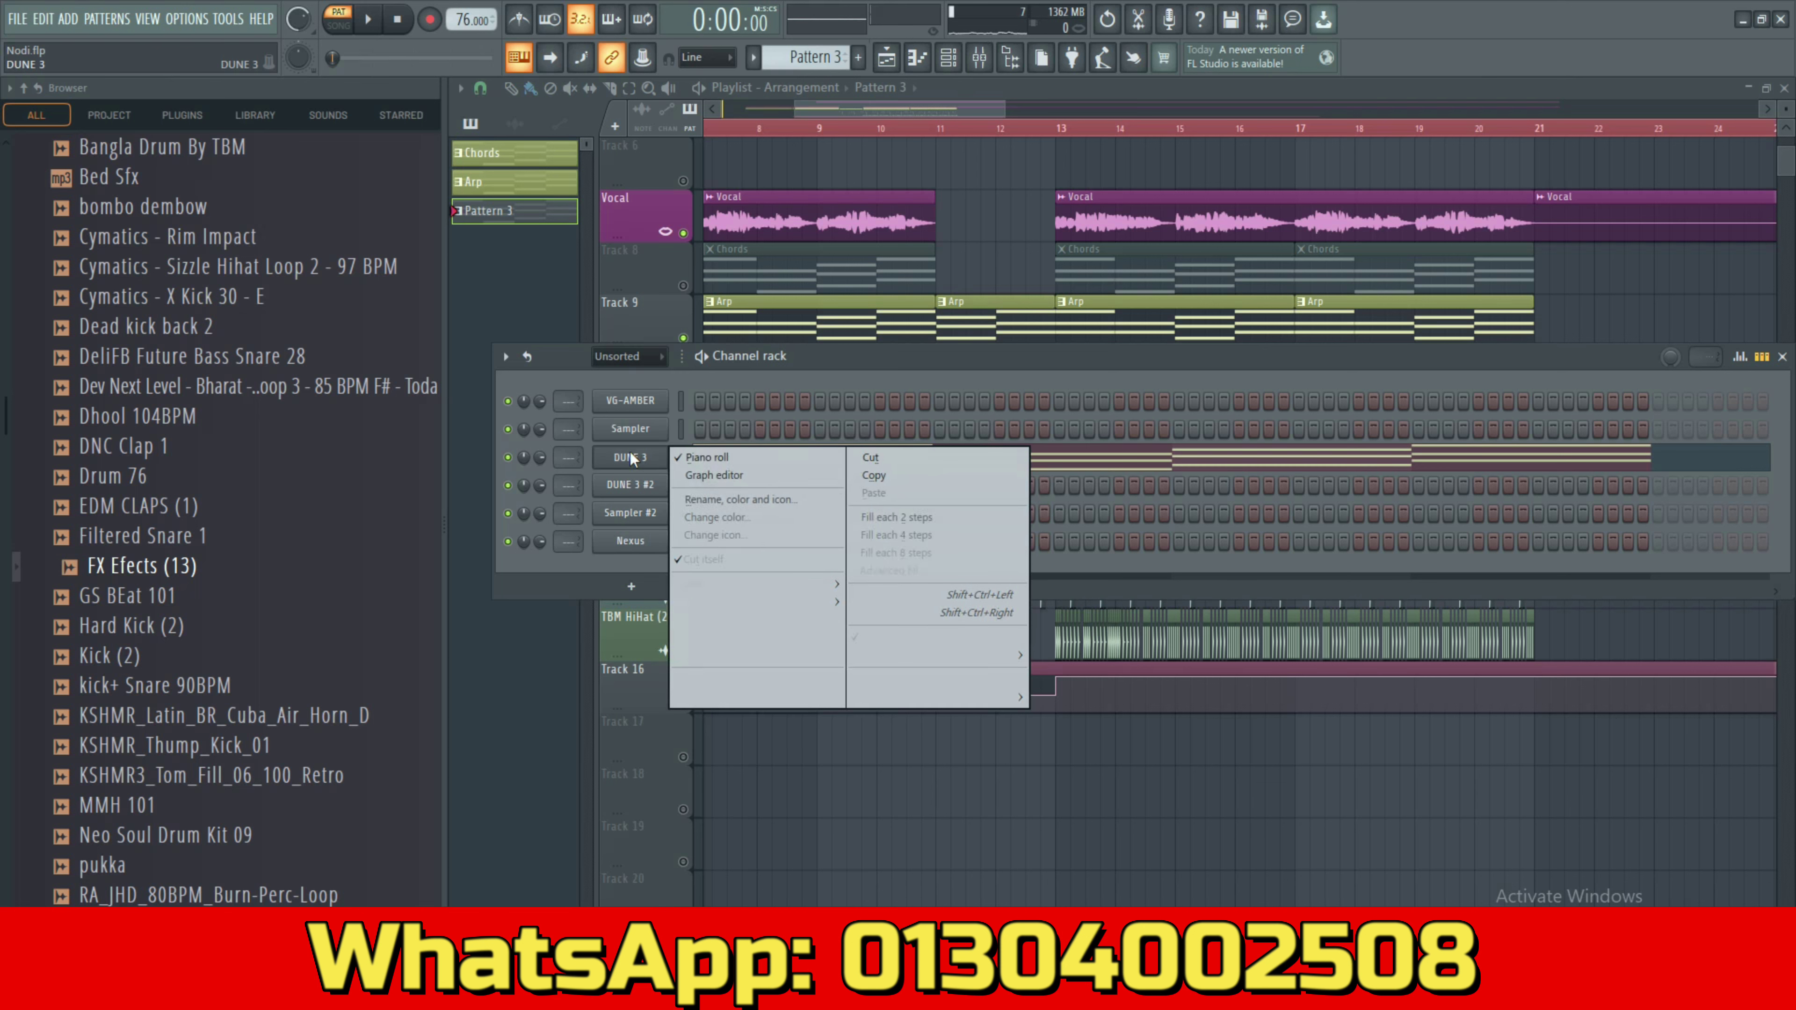
pyautogui.click(877, 464)
pyautogui.rightClick(615, 398)
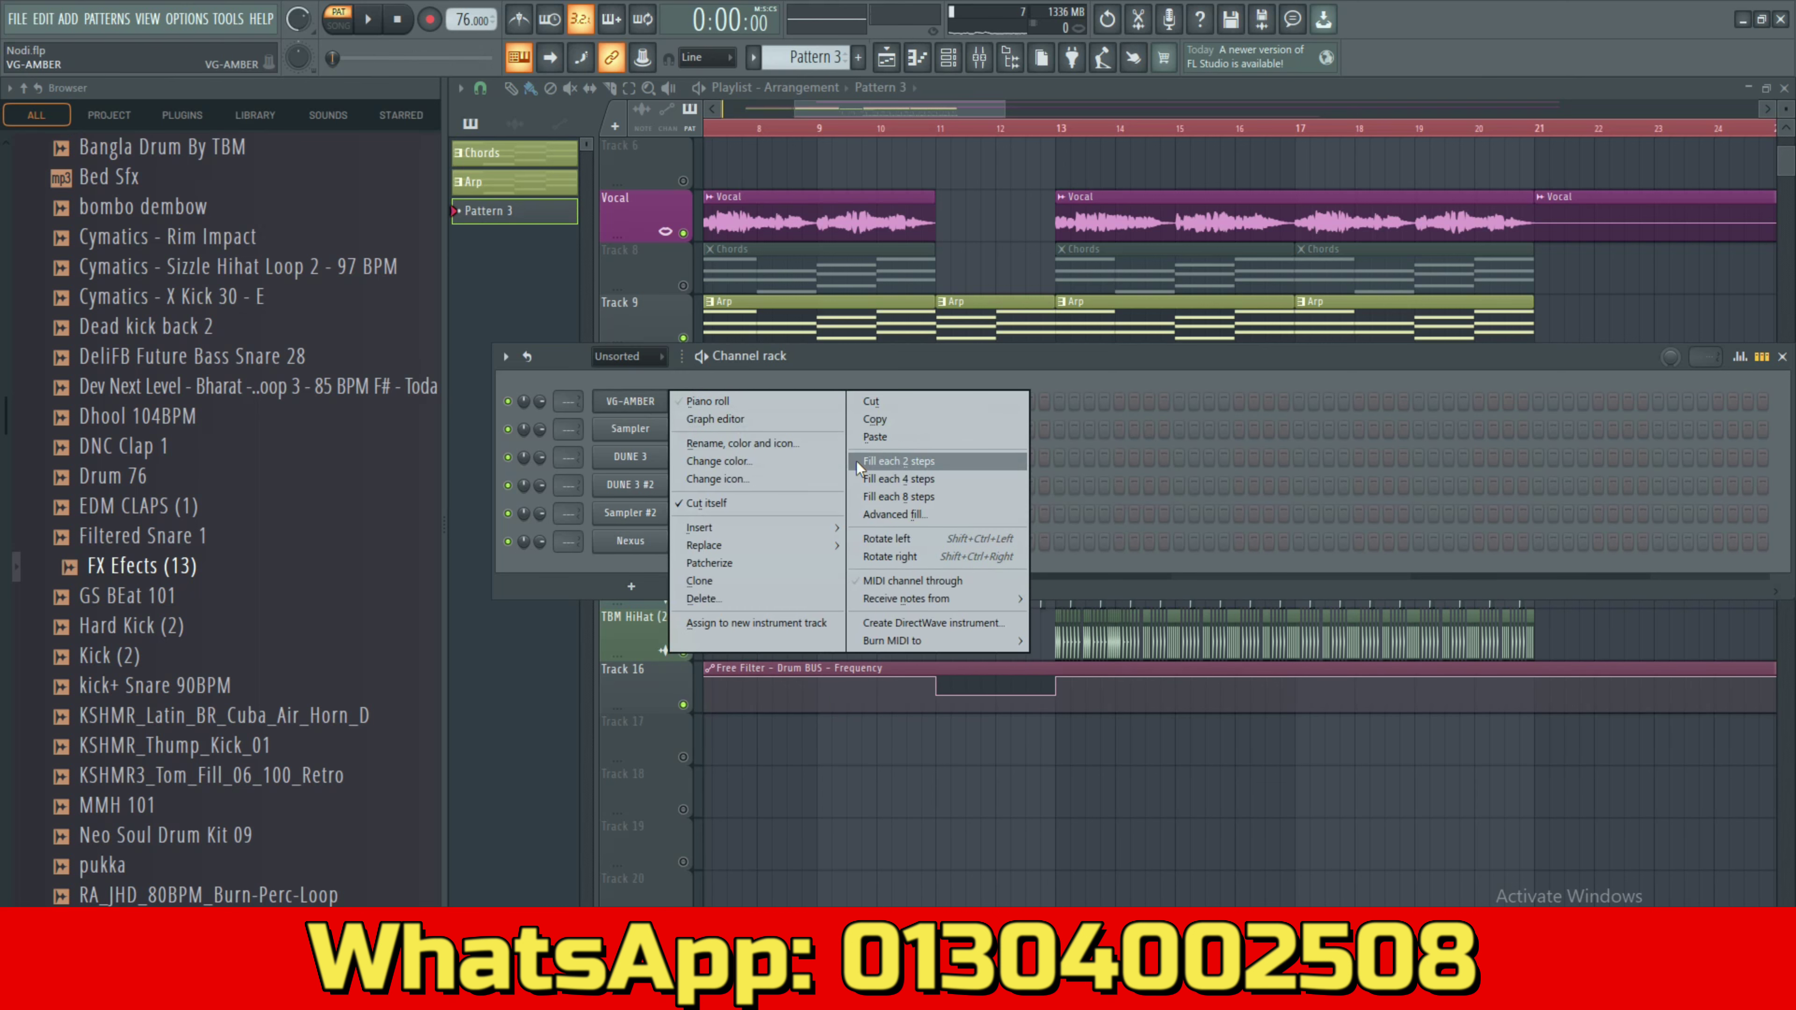
pyautogui.click(895, 442)
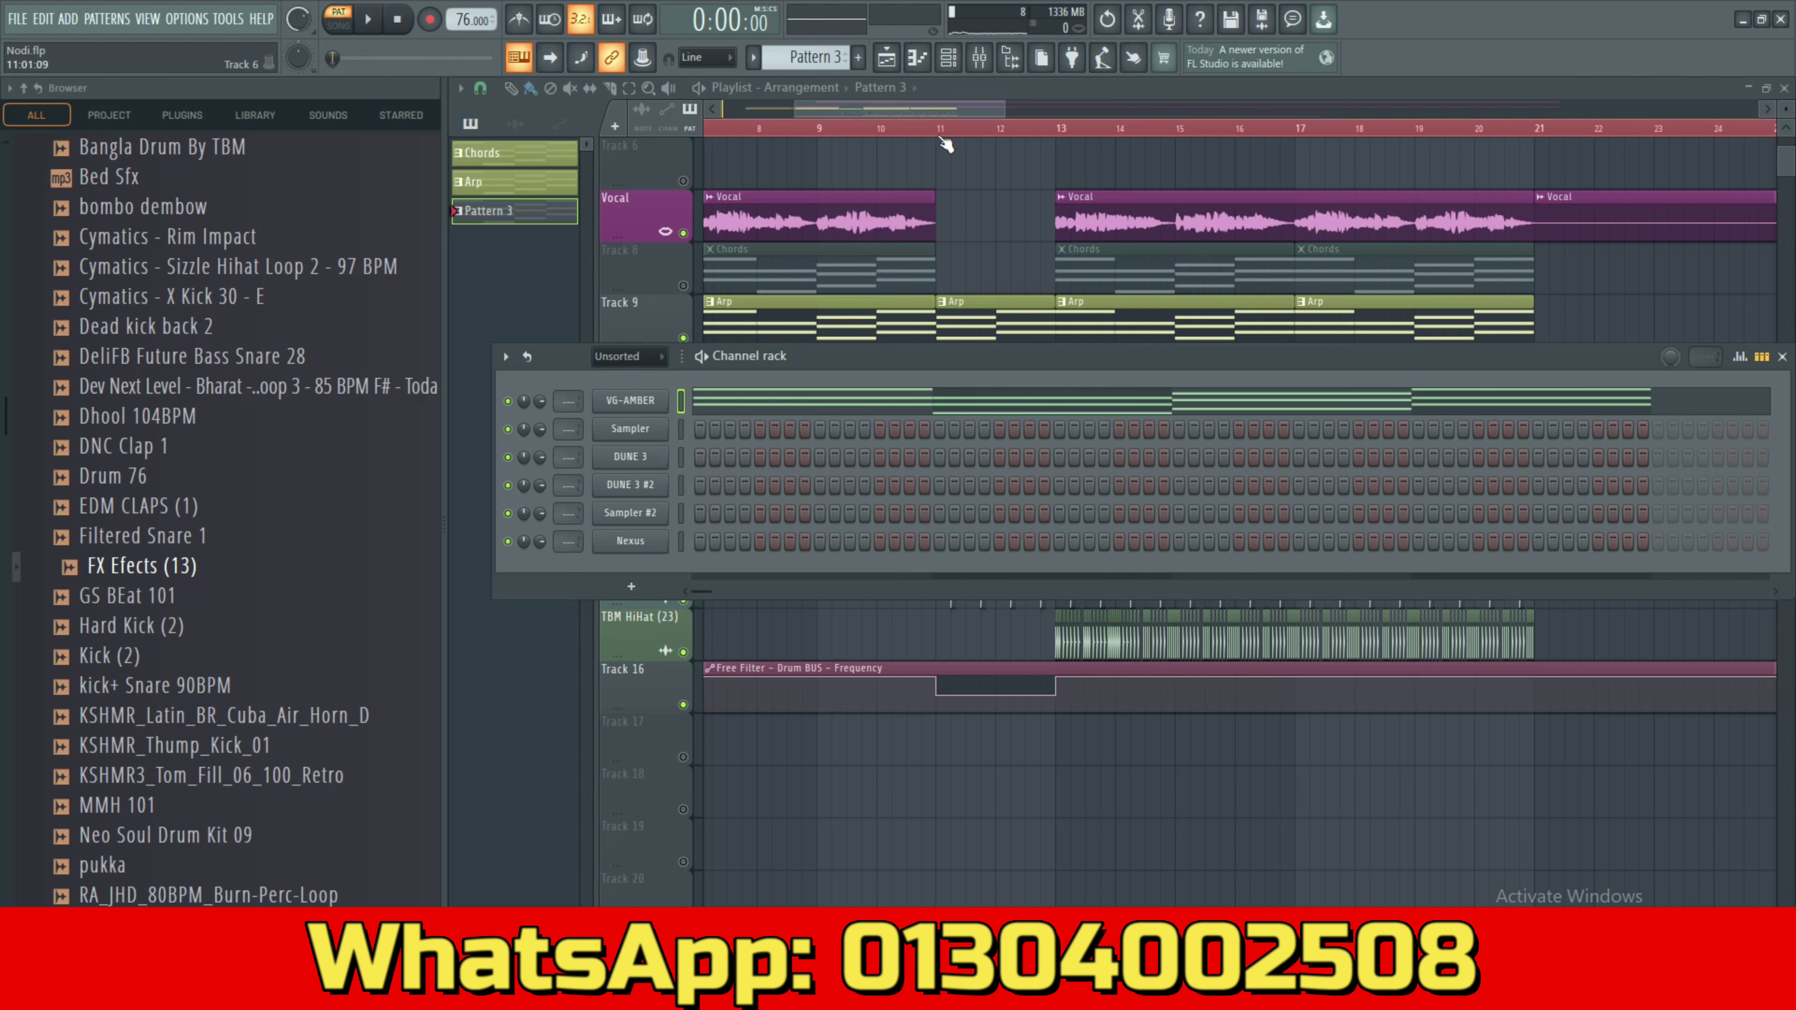
# Close the channel rack, play the arrangement from bar 13, and solo Track 10 to hear Pattern 3 alone.
pyautogui.press('F6')
pyautogui.click(1058, 126)
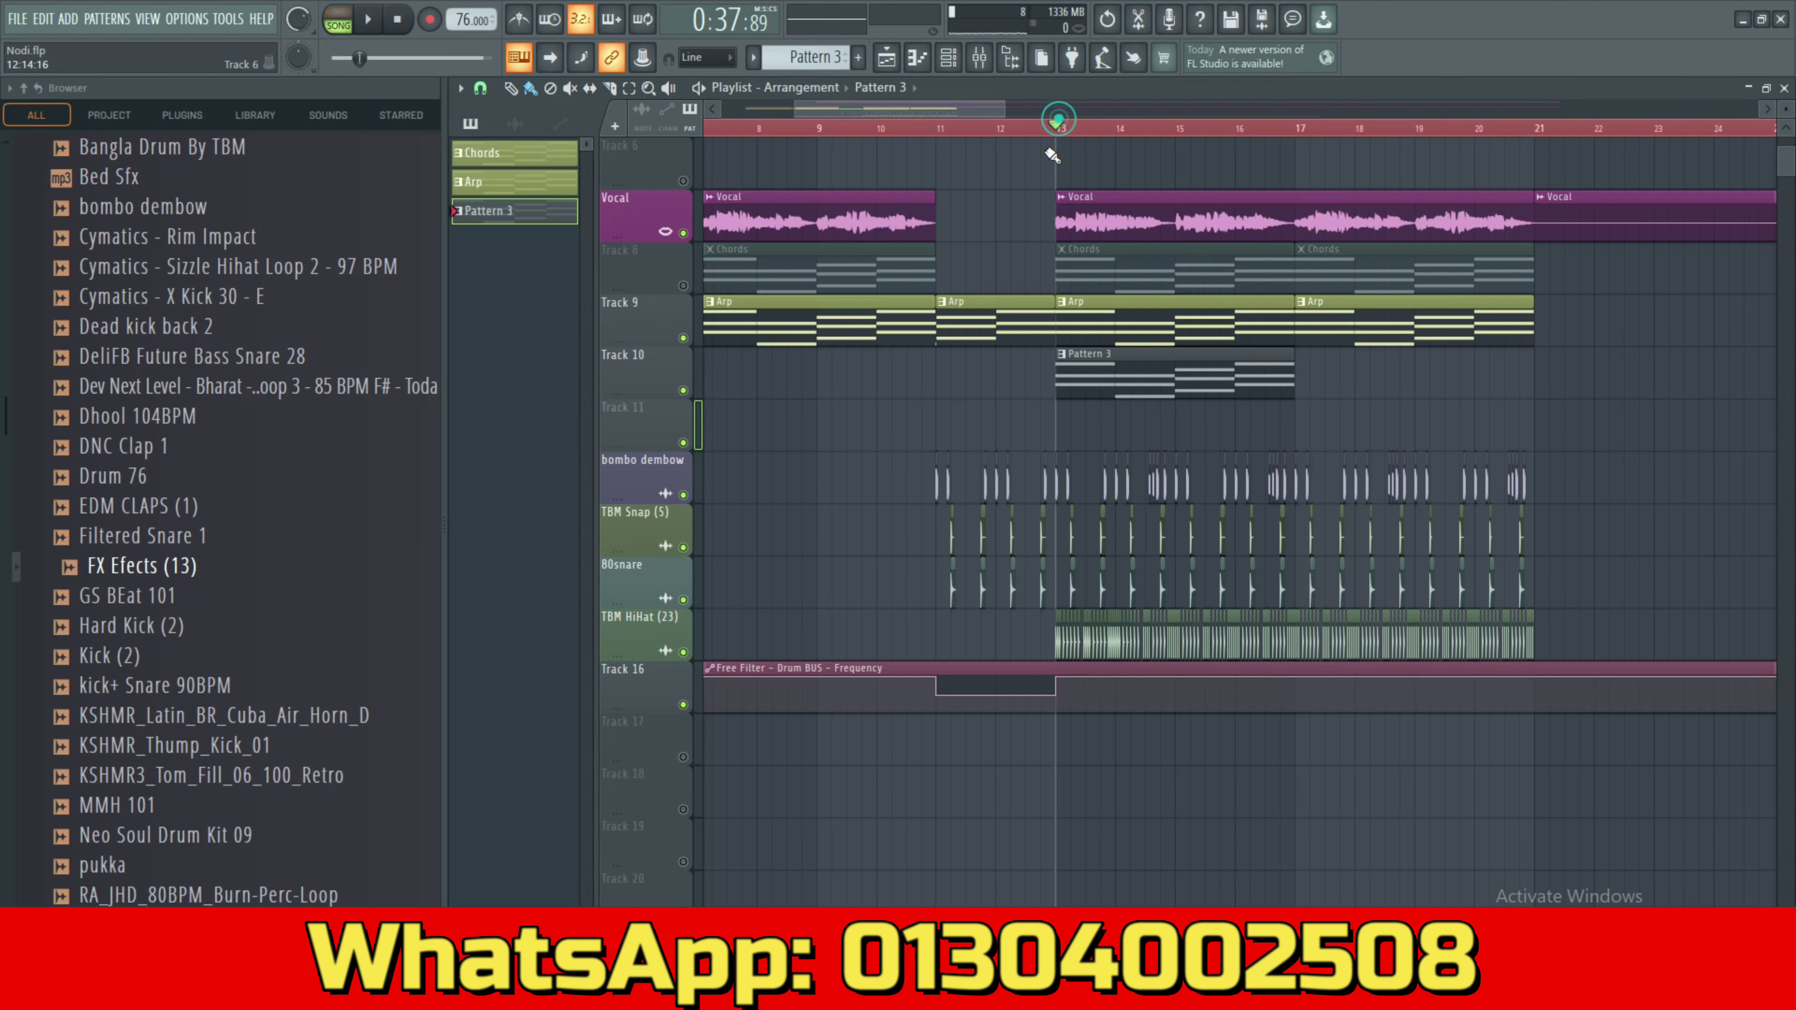
pyautogui.press('space')
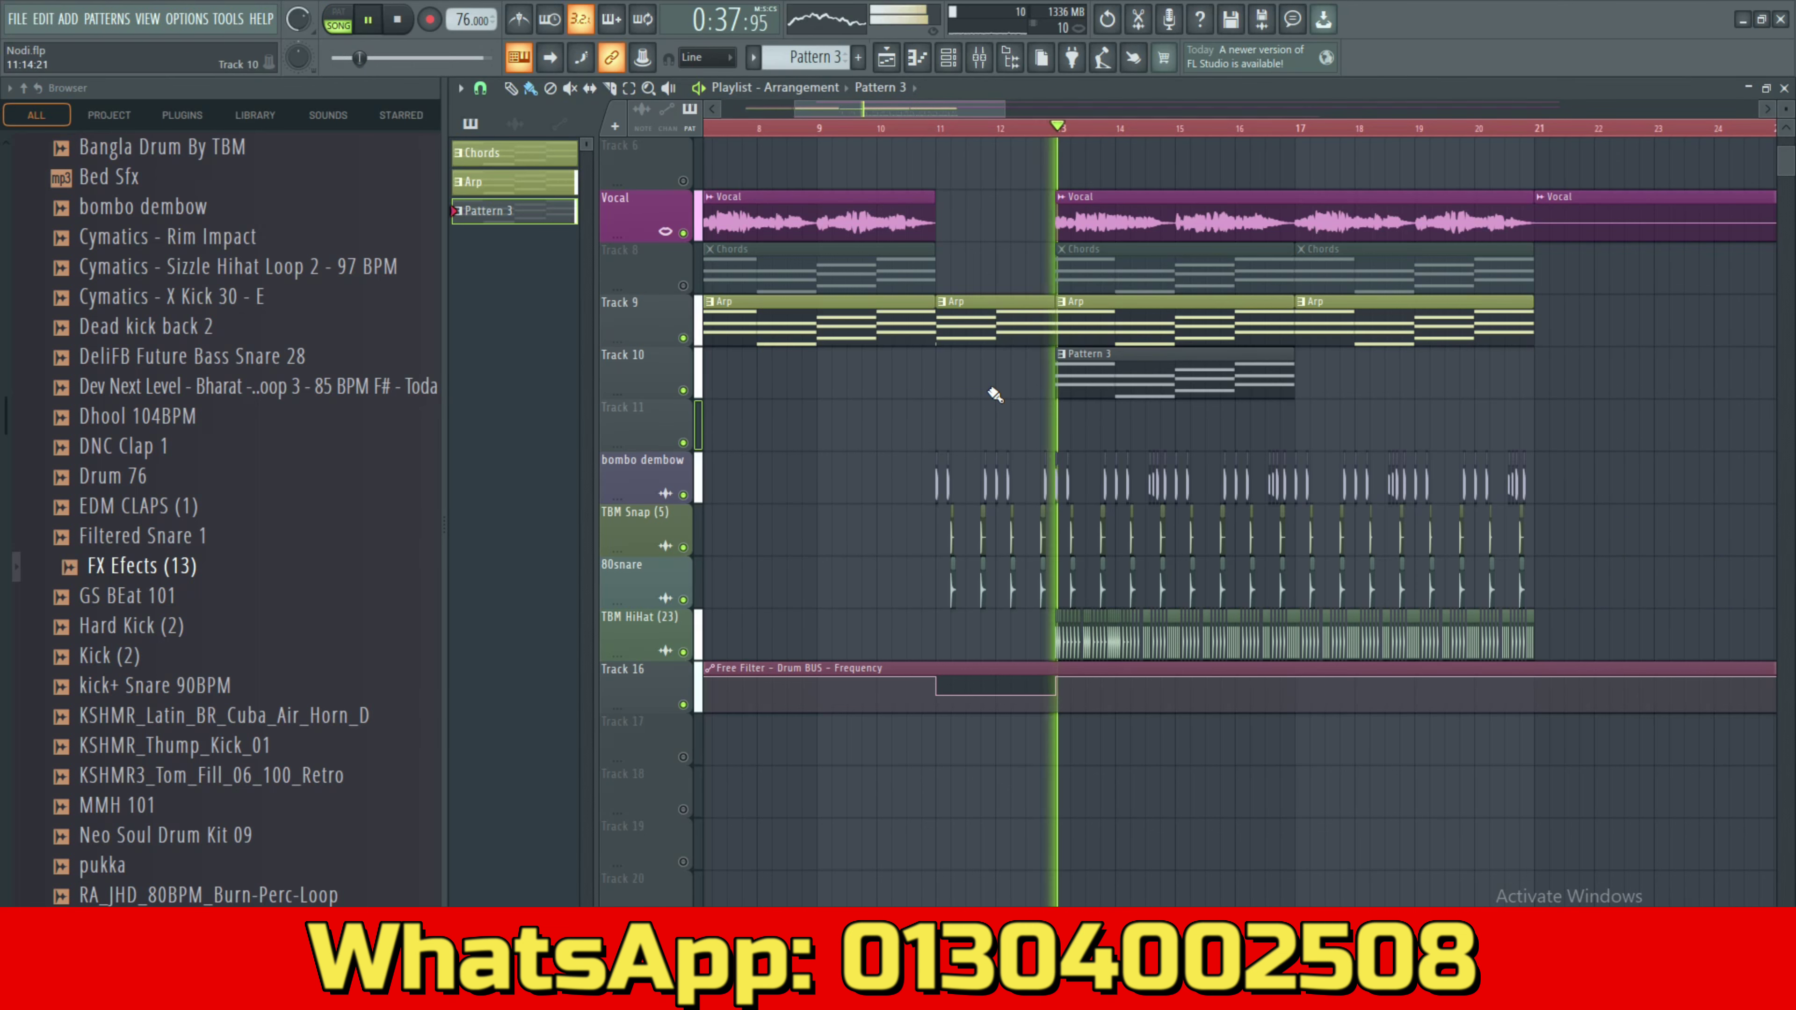
pyautogui.click(1115, 360)
pyautogui.press('space')
pyautogui.keyDown('ctrl'); pyautogui.click(683, 390); pyautogui.keyUp('ctrl')
pyautogui.press('space')
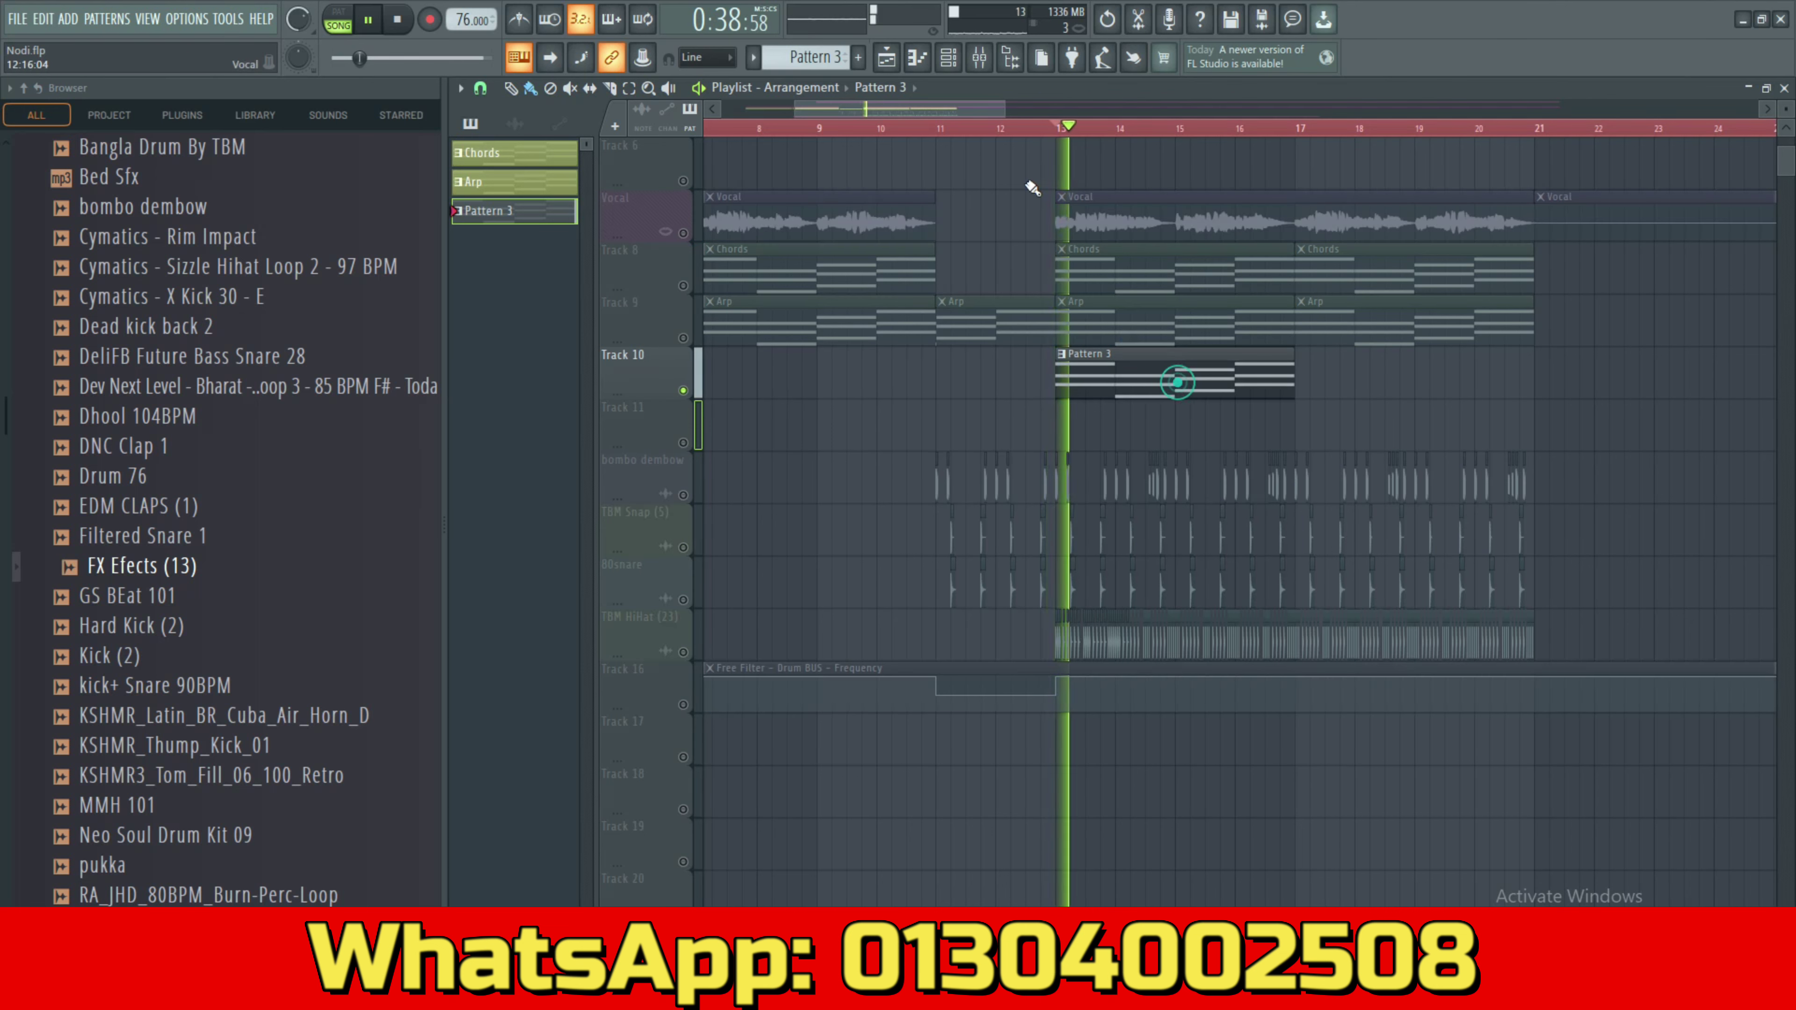
# Open Pattern 3's VG-AMBER notes in the piano roll and transpose them up two octaves, playing after each shift.
pyautogui.click(917, 60)
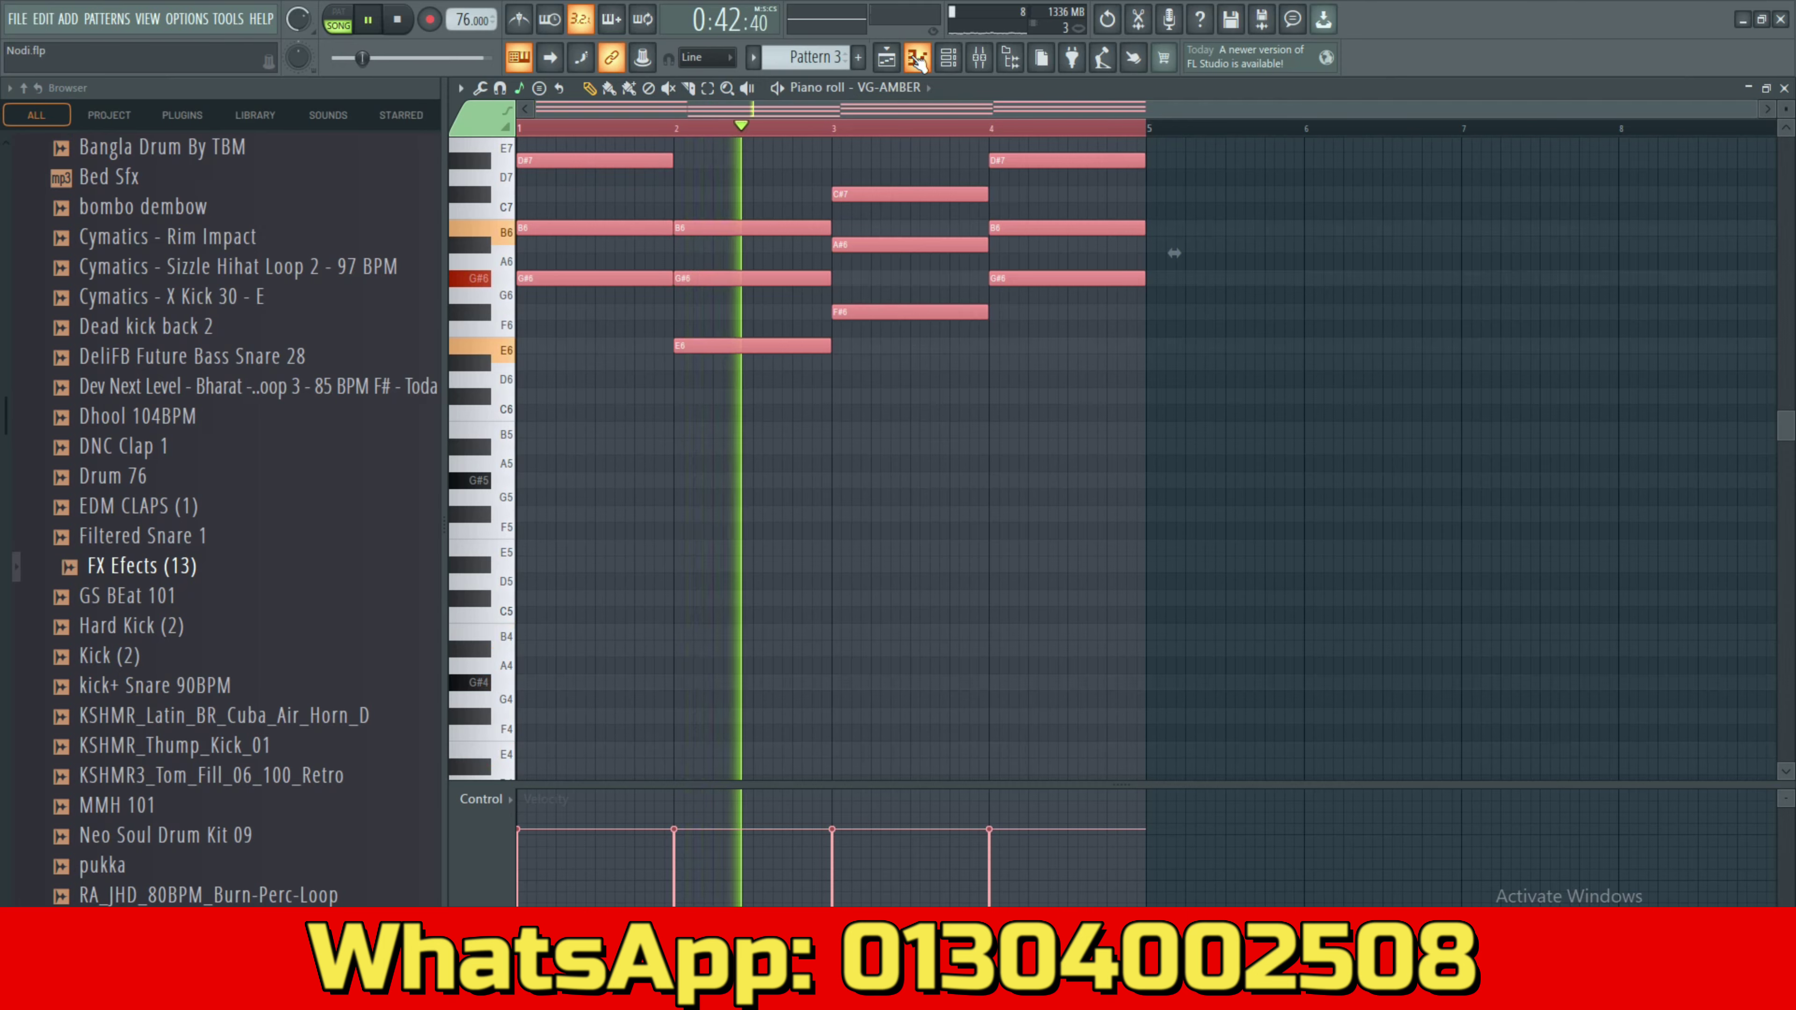
pyautogui.hotkey('ctrl', 'Up')
pyautogui.press('space')
pyautogui.press('space')
pyautogui.hotkey('ctrl', 'Up')
pyautogui.press('space')
pyautogui.press('space')
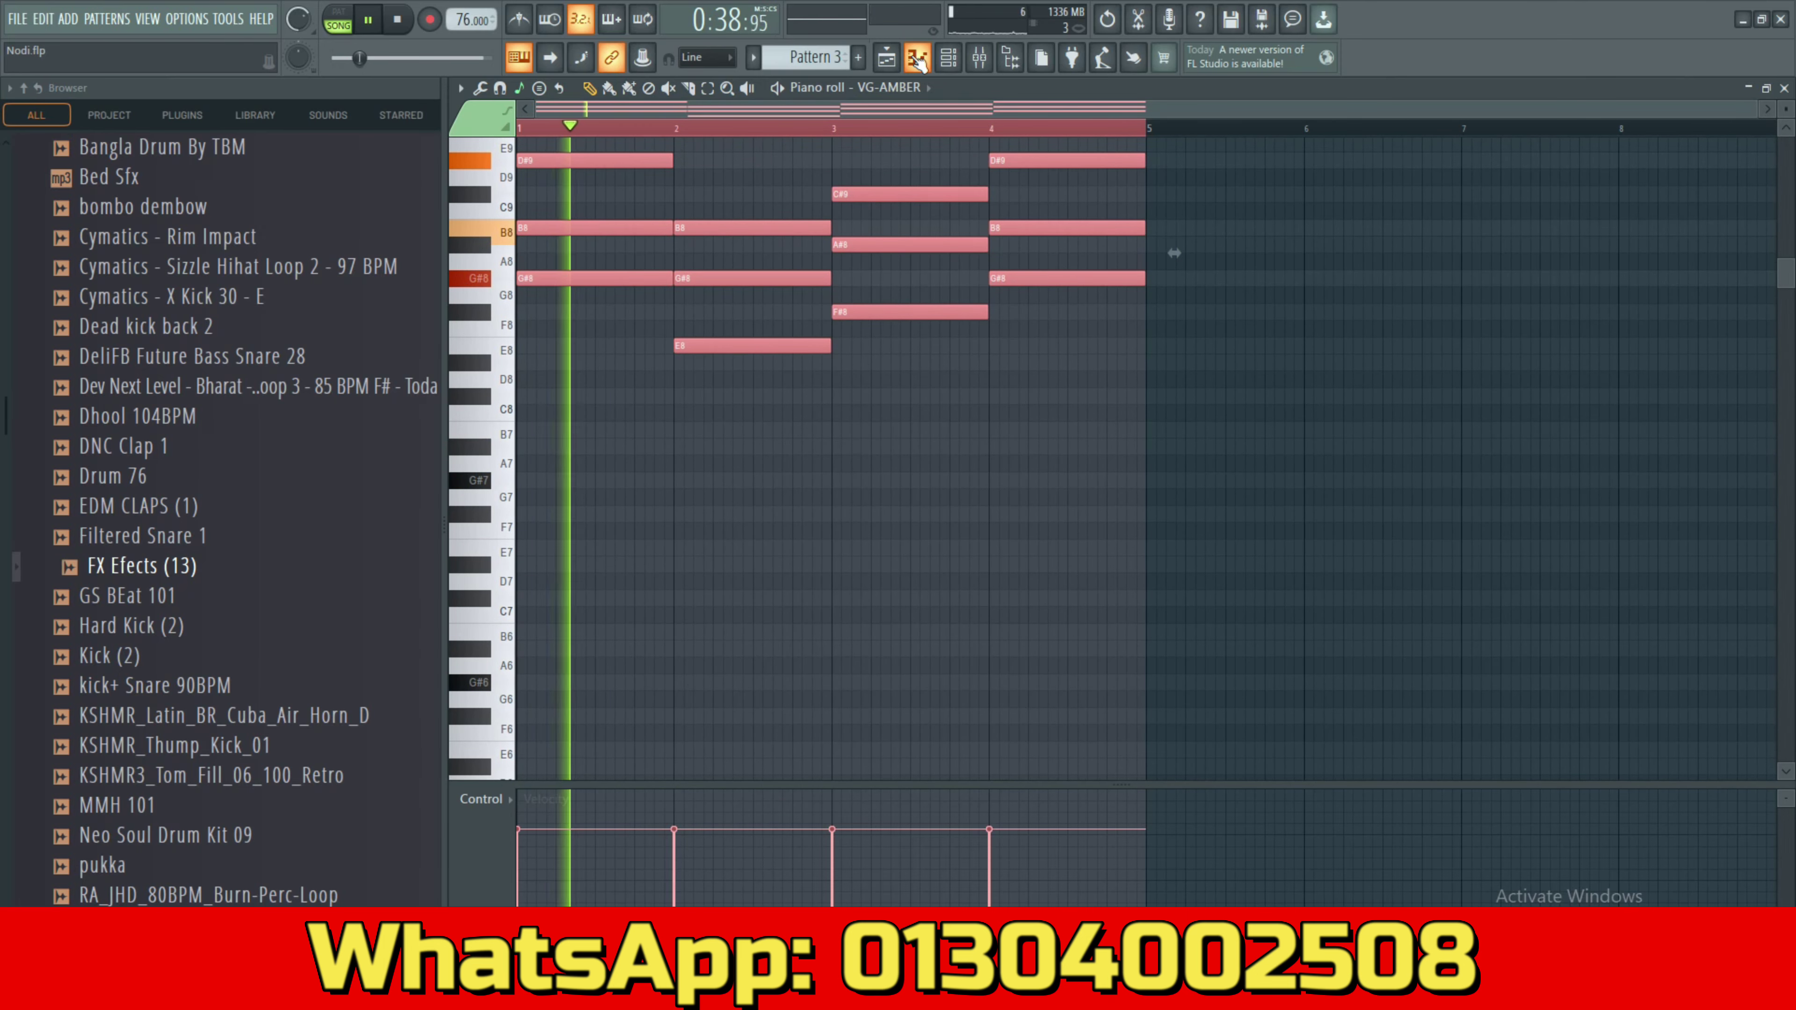
# Transpose Pattern 3's VG-AMBER notes down one octave and replay them.
pyautogui.hotkey('ctrl', 'Down')
pyautogui.press('space')
pyautogui.press('space')
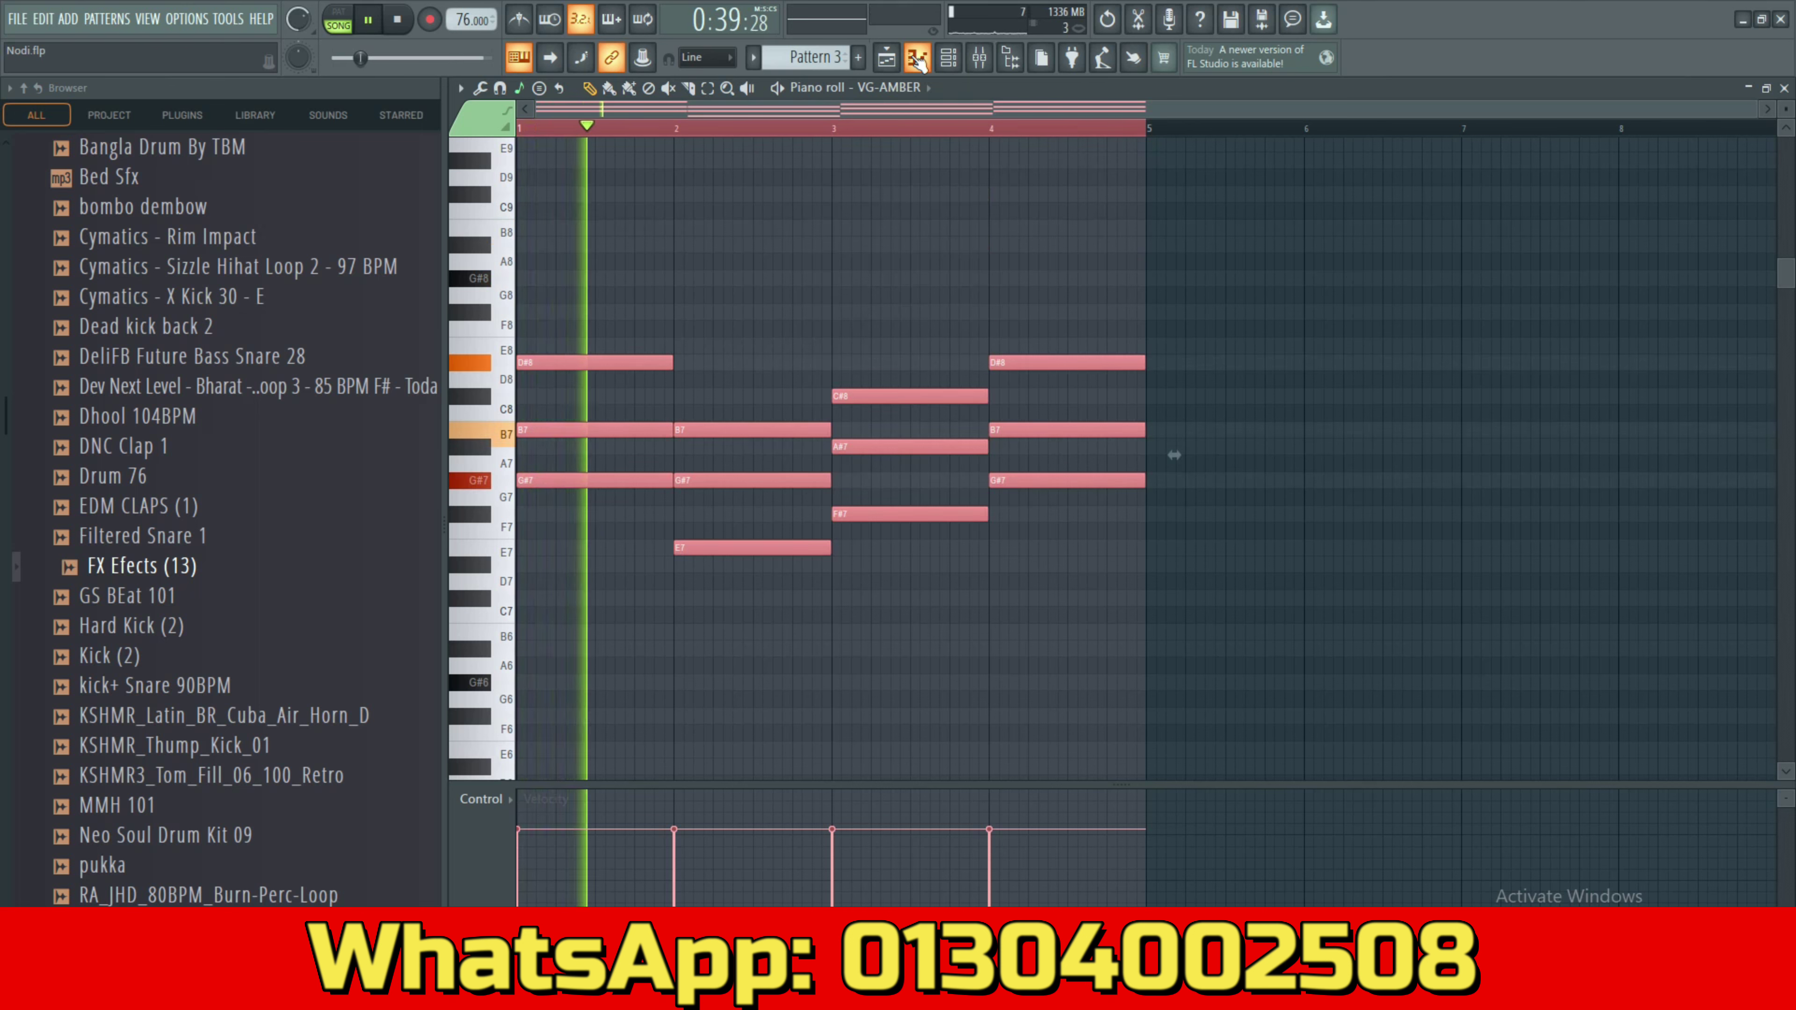
# Deselect the VG-AMBER notes and open the VG-AMBER instrument to check its phrases and chords during playback.
pyautogui.click(926, 170)
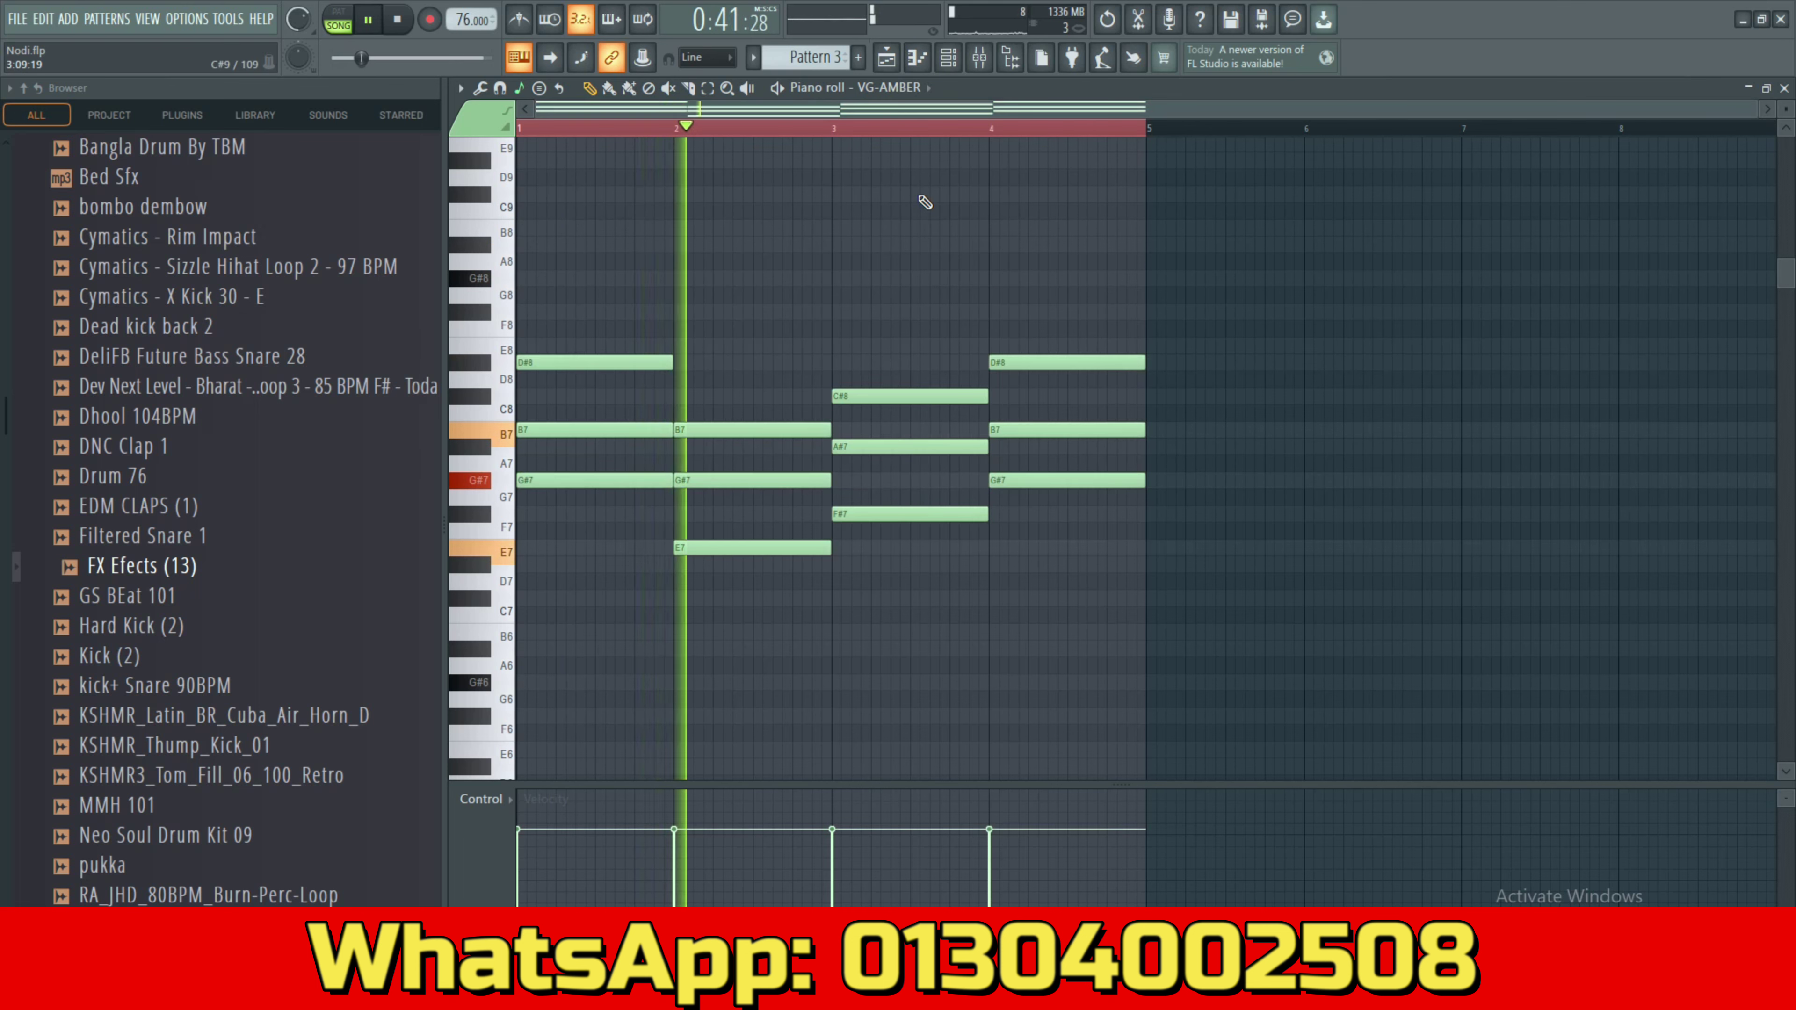
pyautogui.click(951, 68)
pyautogui.click(647, 400)
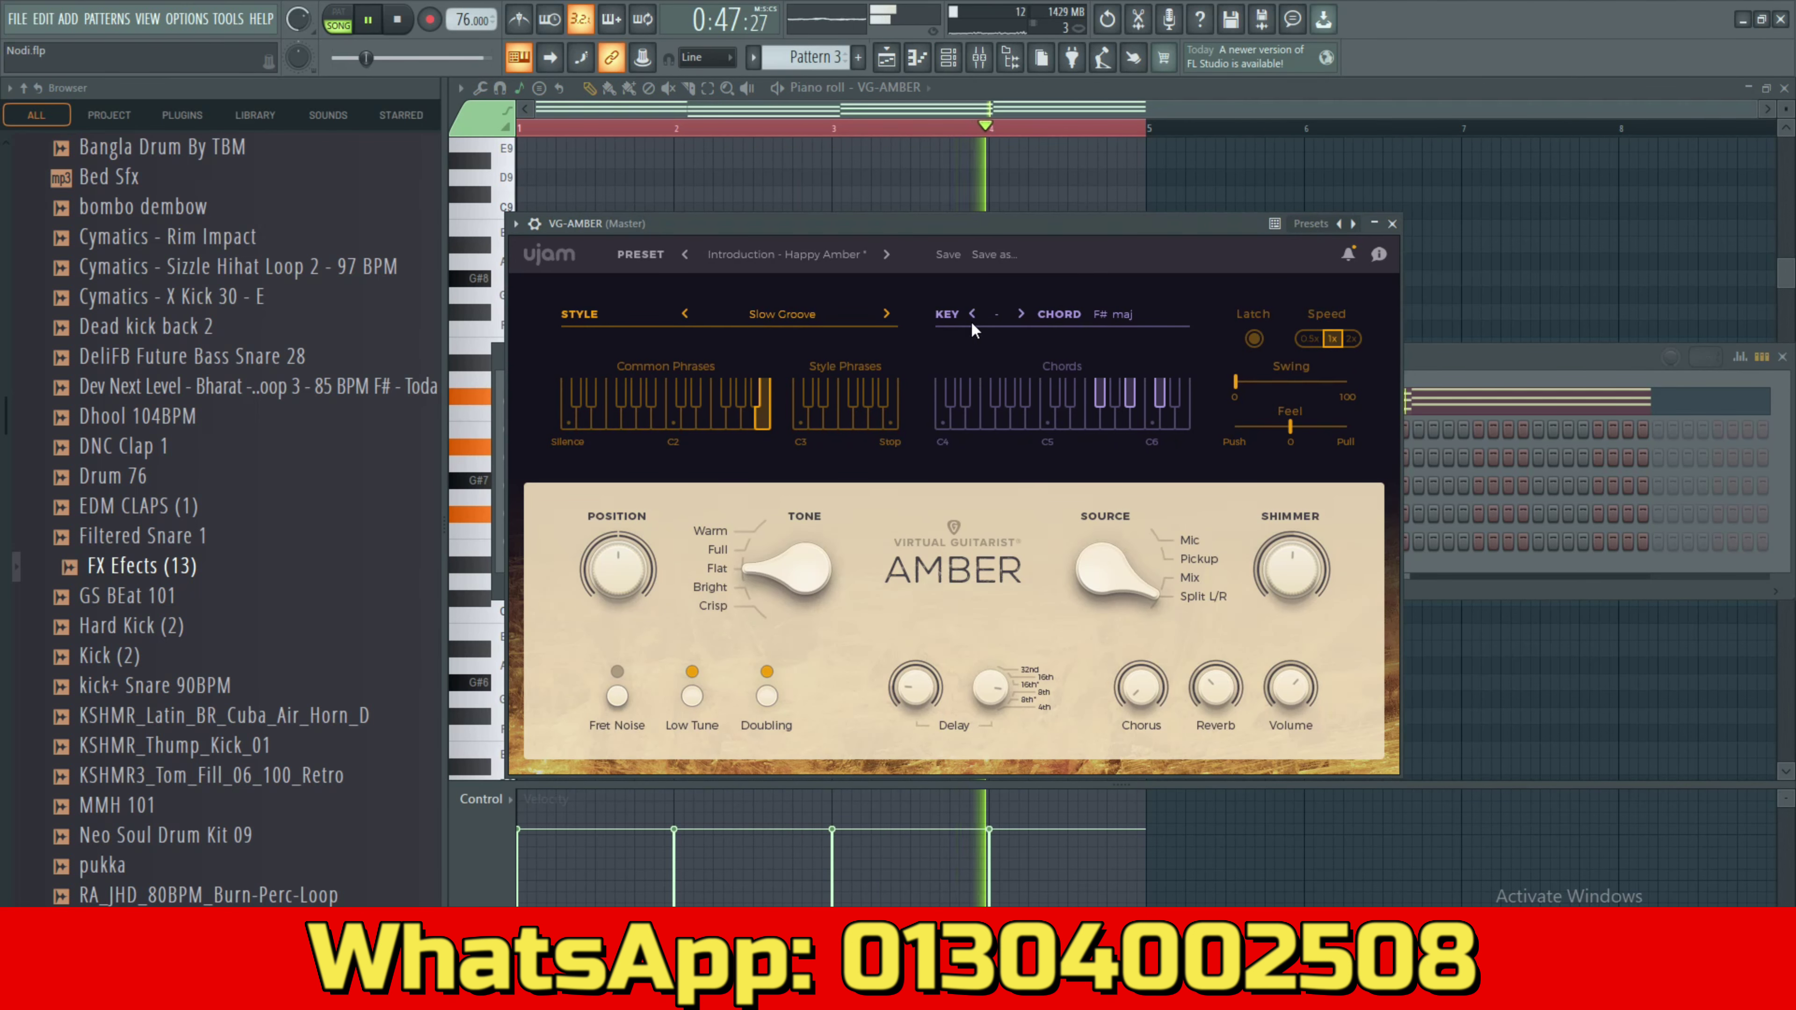
# Return to the playlist, pick the Chords pattern on Track 2, briefly play it, and open its Nexus instrument.
pyautogui.click(888, 60)
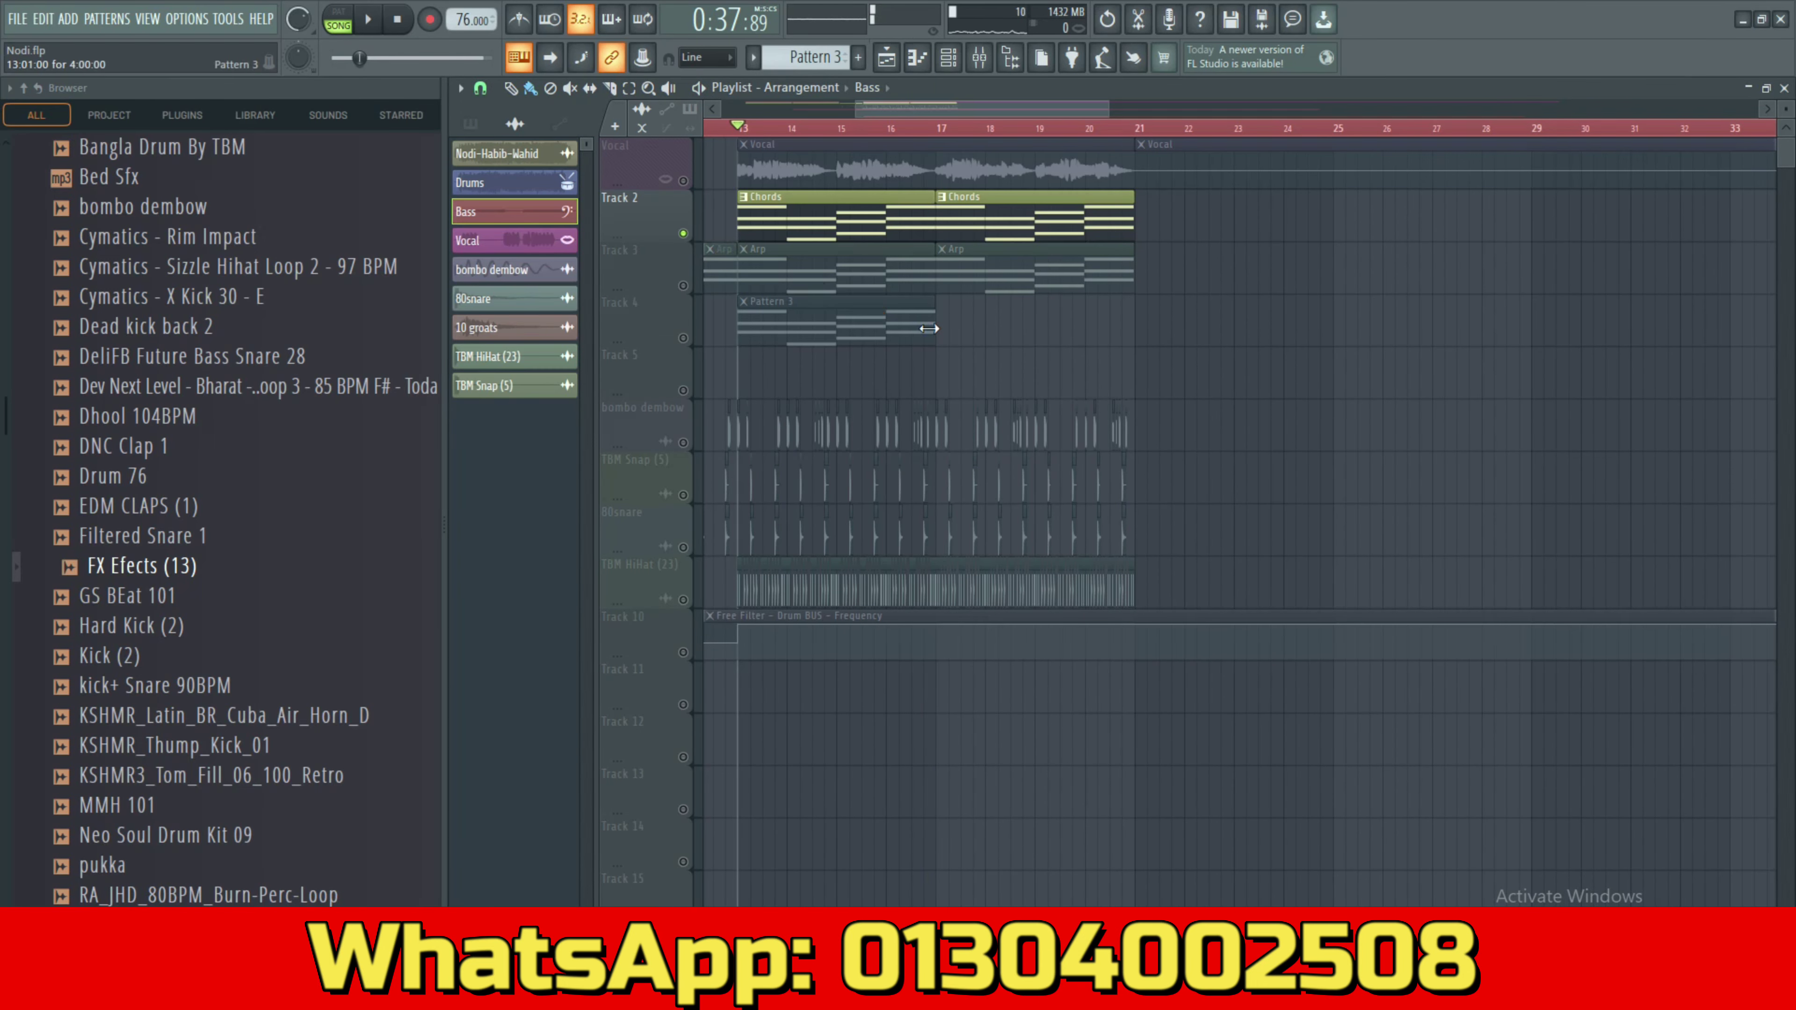
pyautogui.click(858, 218)
pyautogui.press('space')
pyautogui.press('space')
pyautogui.click(948, 59)
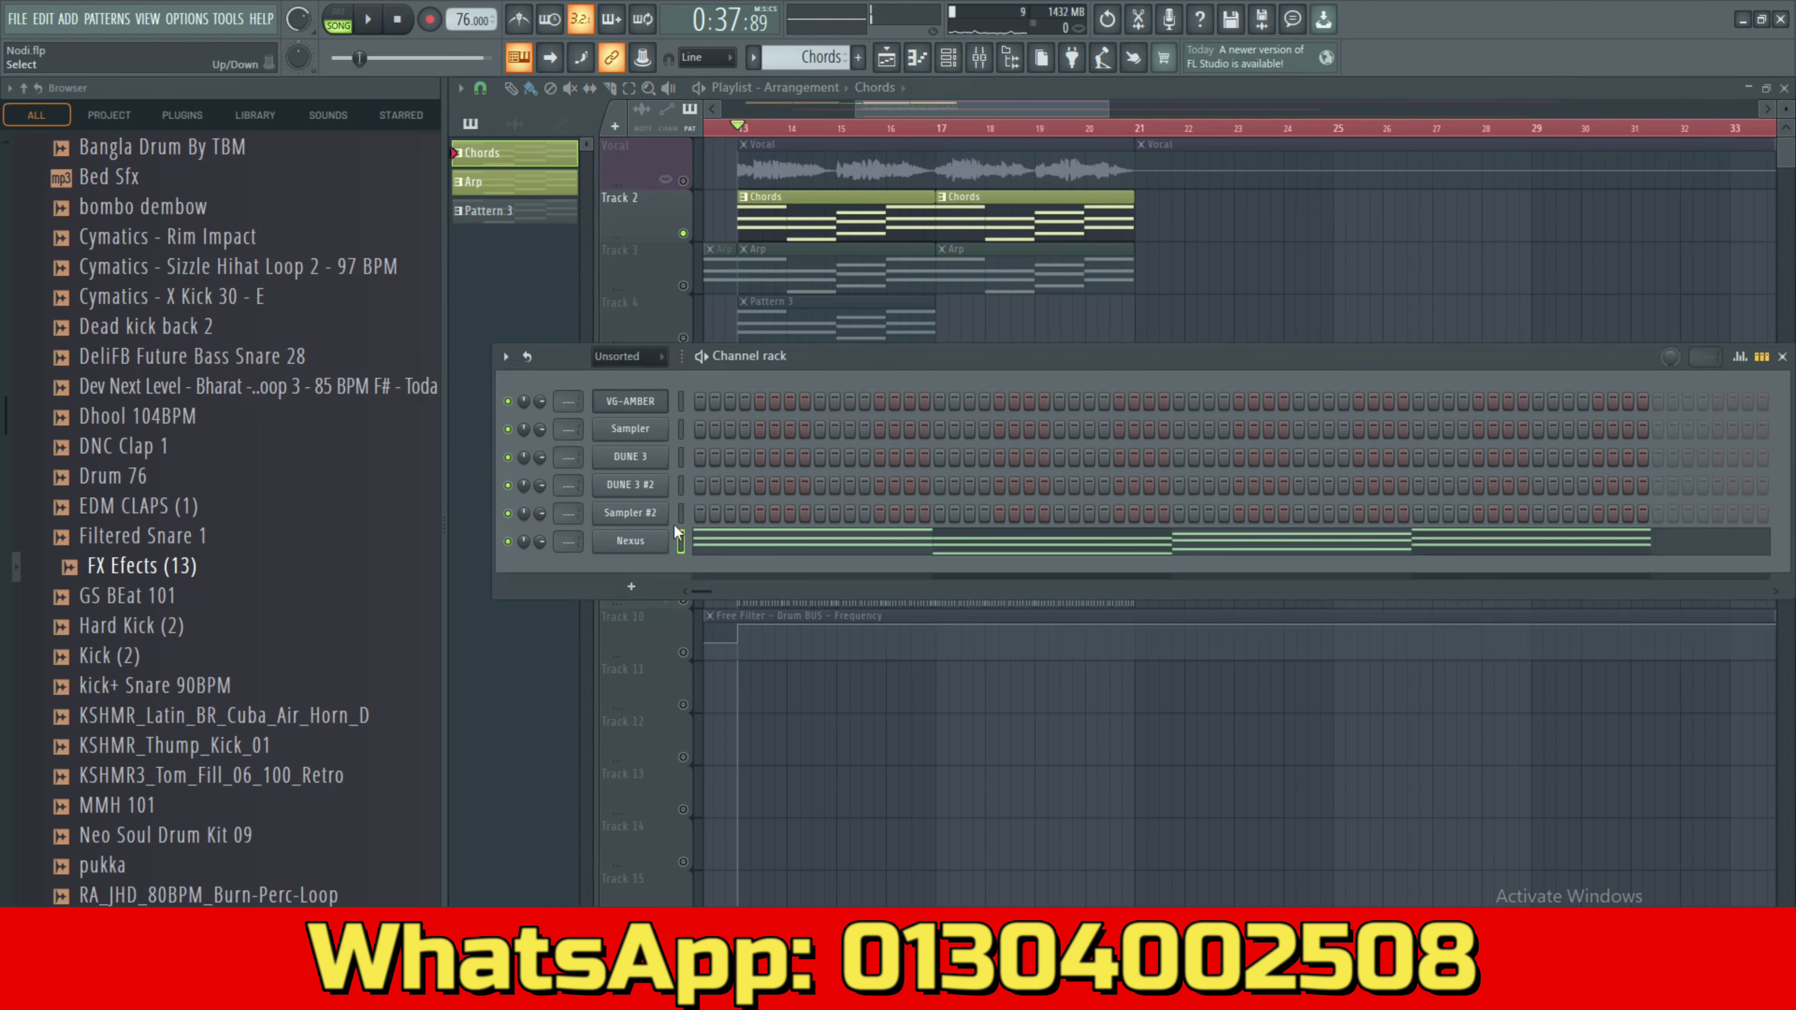
pyautogui.click(649, 542)
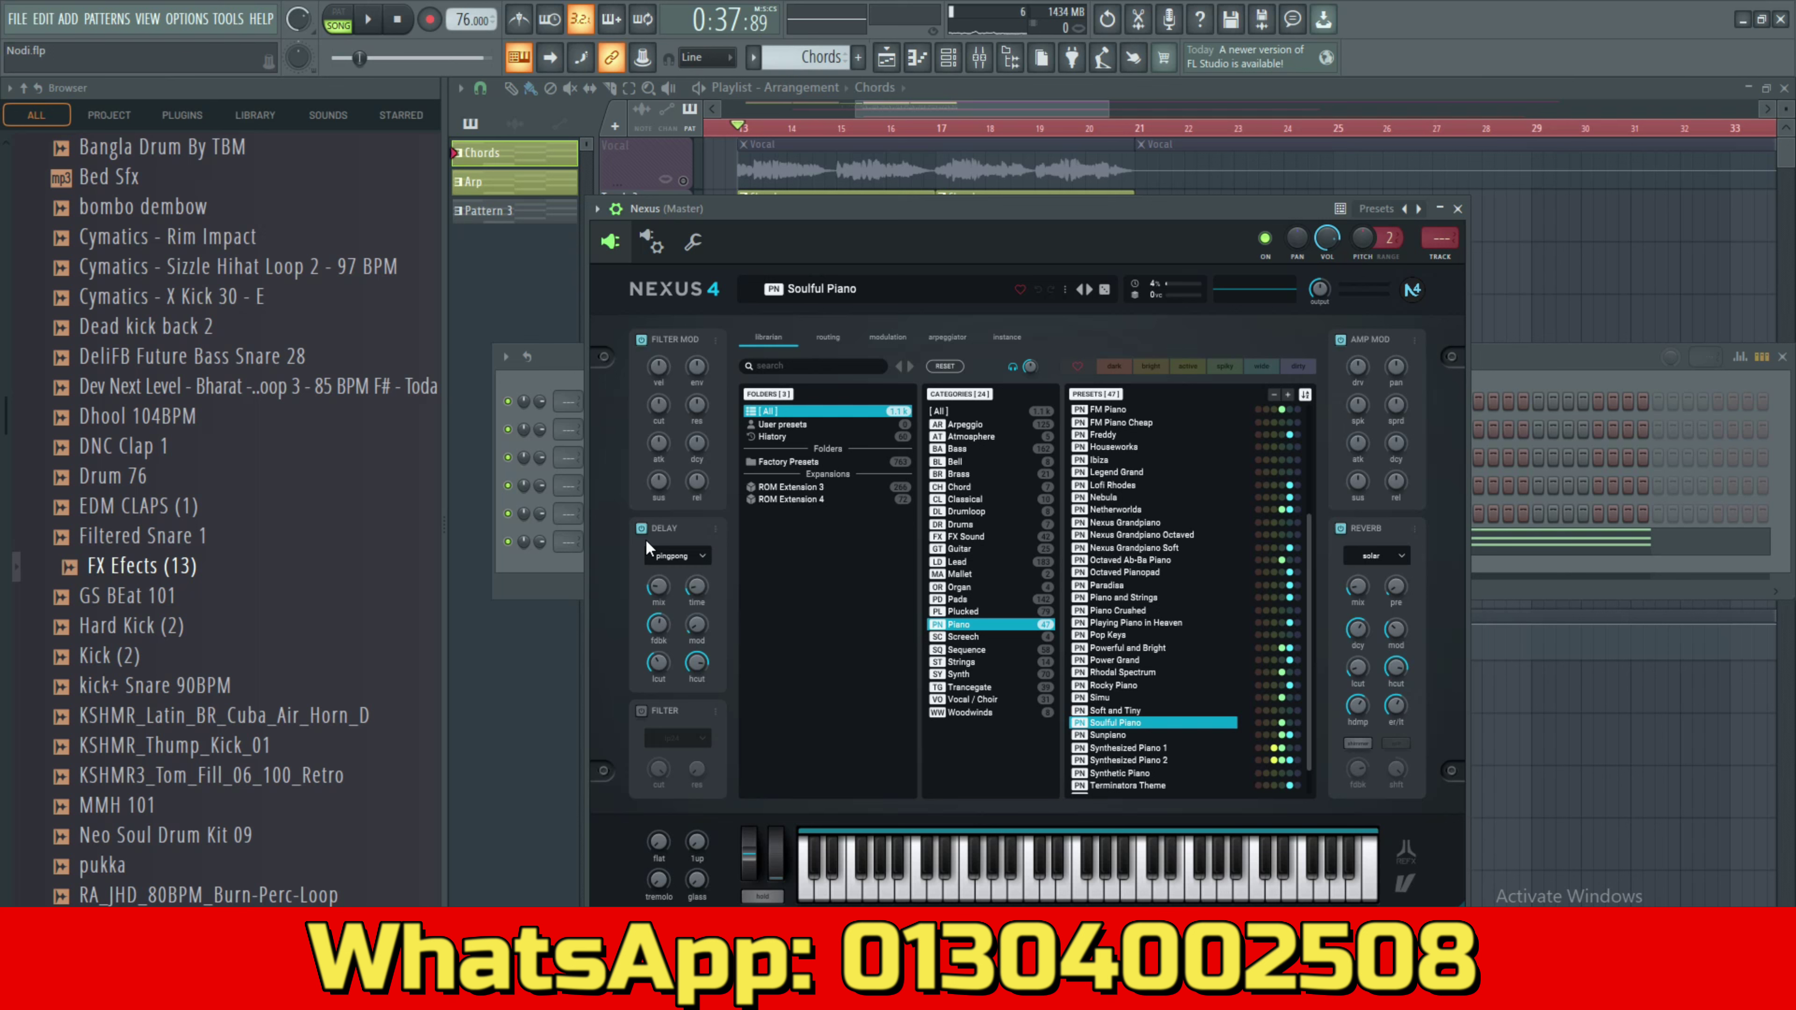
# Audition several Nexus piano presets, load Nexus Grandpiano Octaved, and play the Chords pattern with it.
pyautogui.scroll(-1, 1122, 615)
pyautogui.click(1142, 738)
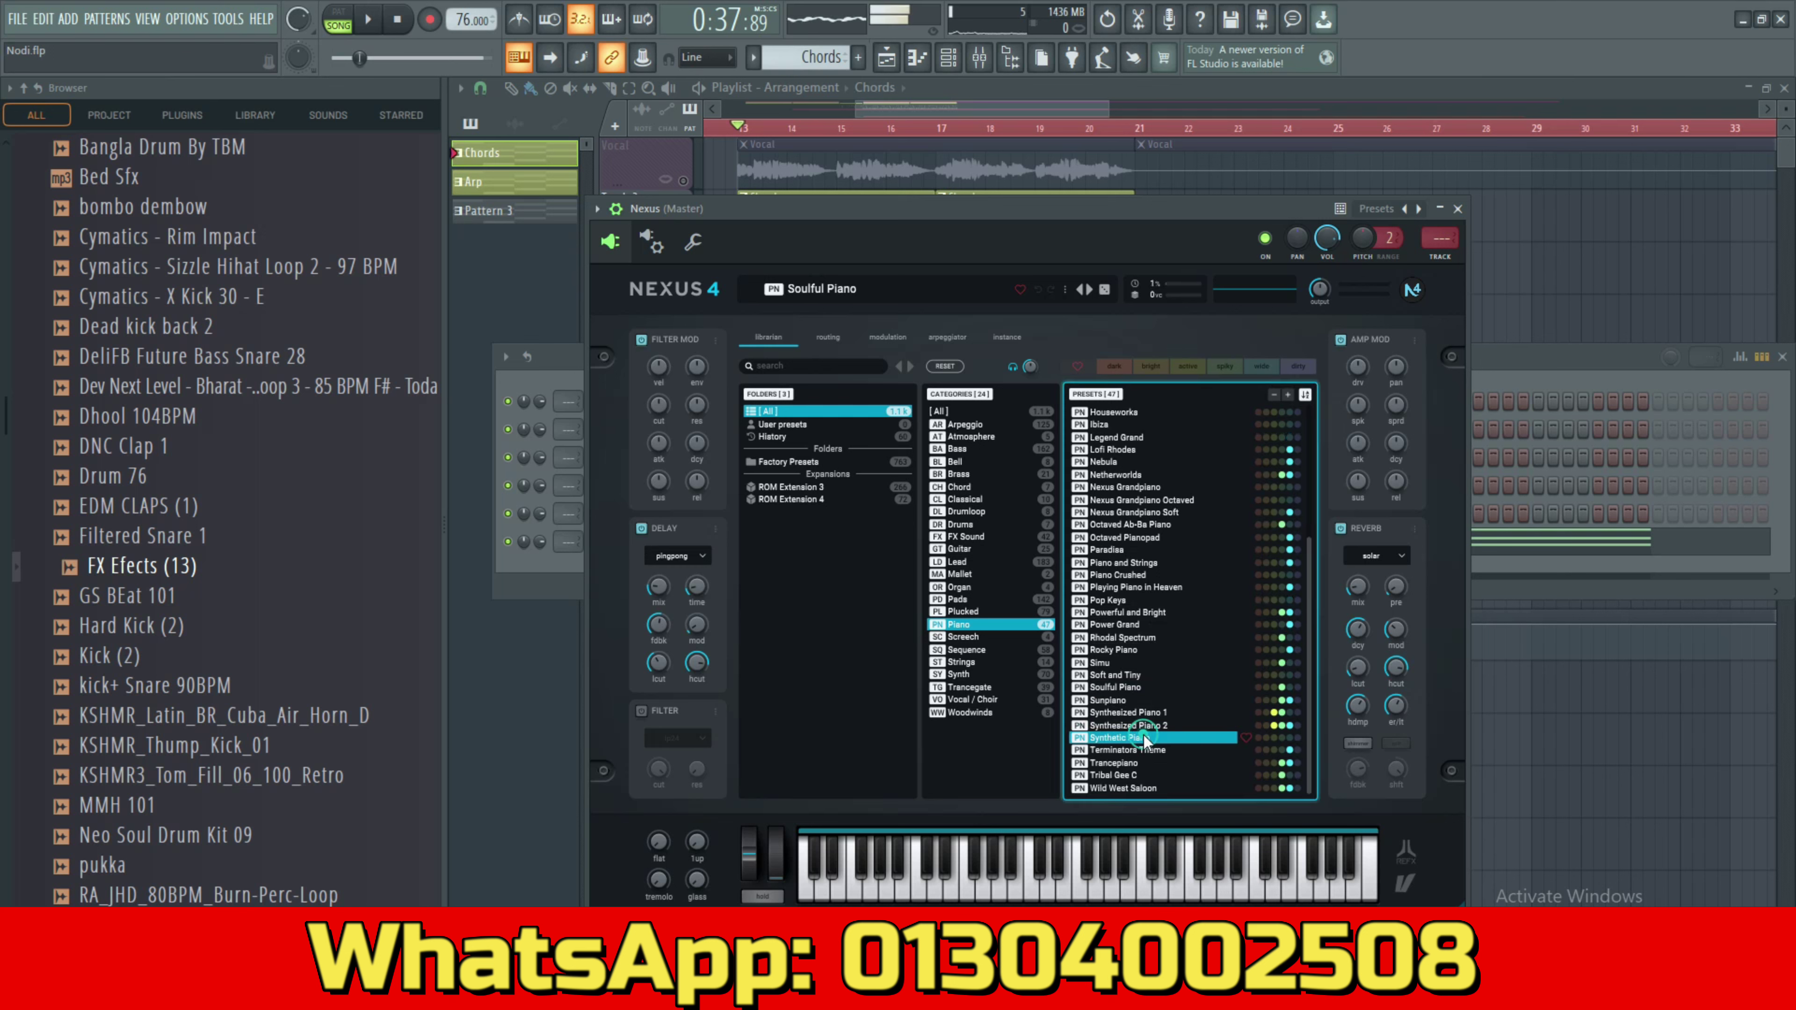
pyautogui.click(1107, 563)
pyautogui.click(1156, 500)
pyautogui.click(1143, 489)
pyautogui.click(1121, 475)
pyautogui.click(1117, 450)
pyautogui.click(1126, 438)
pyautogui.click(1117, 422)
pyautogui.click(1160, 525)
pyautogui.click(1166, 513)
pyautogui.click(1173, 501)
pyautogui.press('l')
pyautogui.press('space')
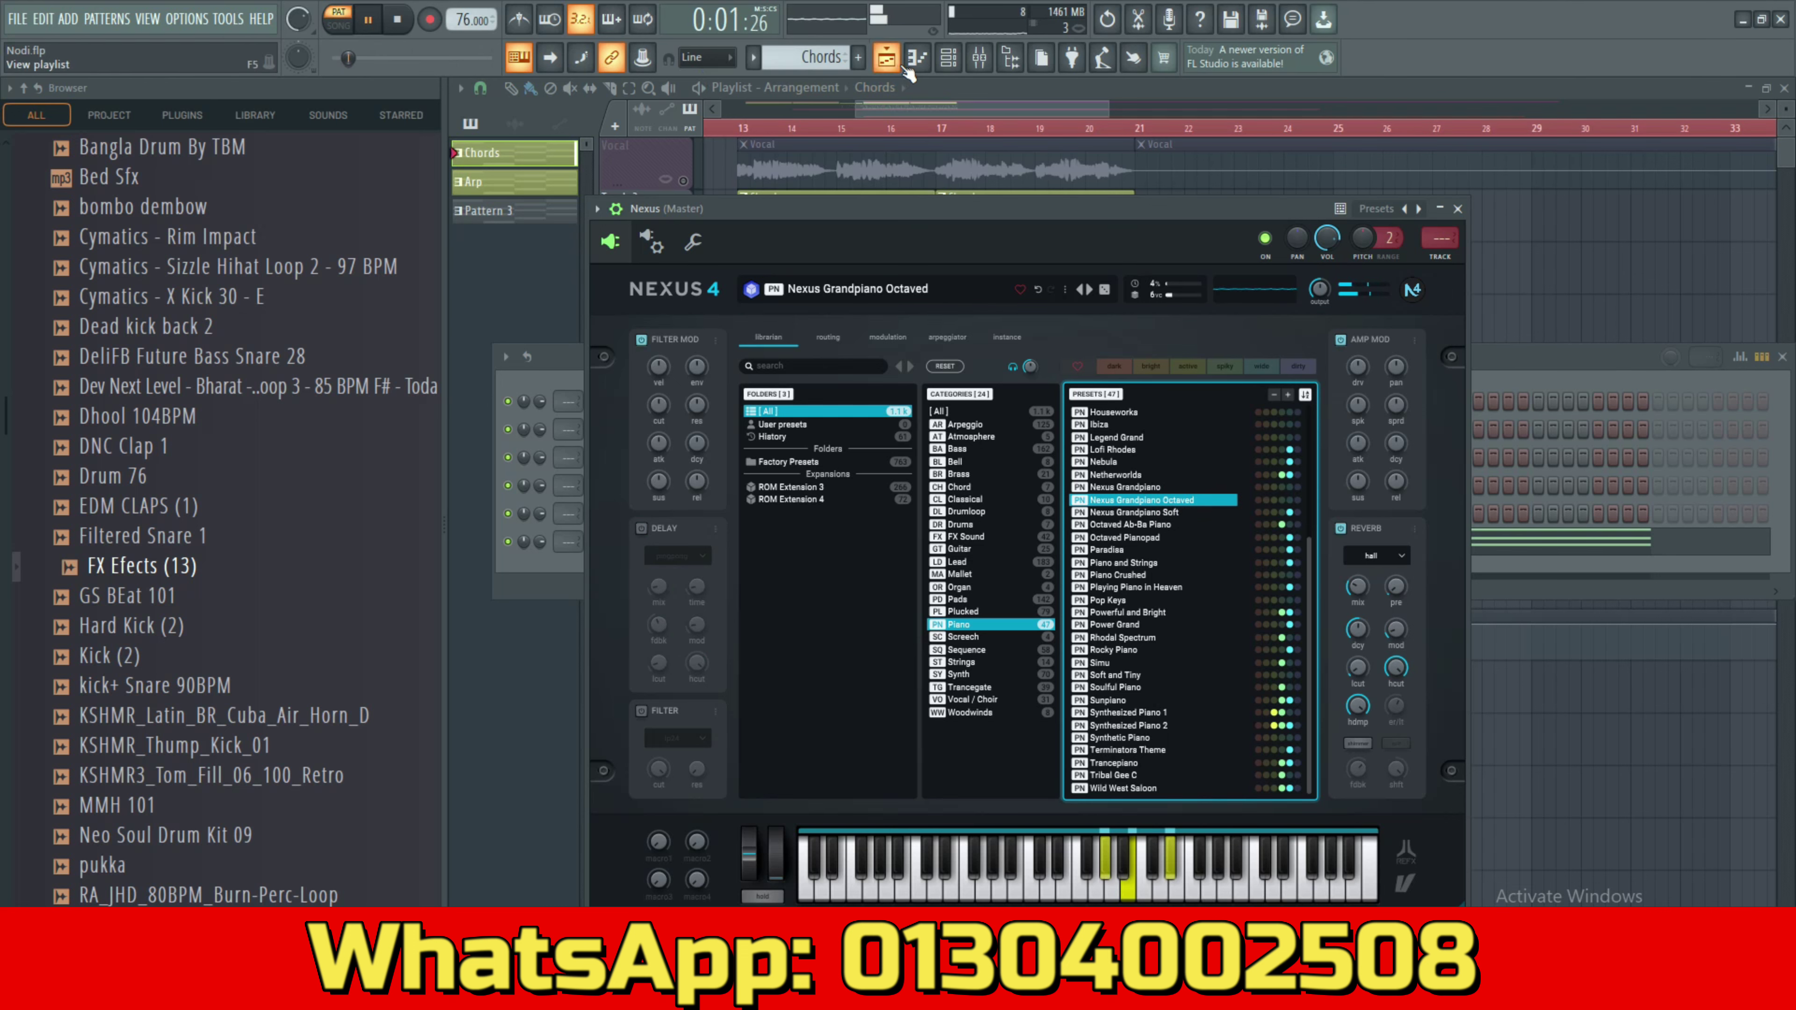
# Open the Chords pattern's Nexus notes in the piano roll, transpose them all down one octave, and deselect them.
pyautogui.click(917, 59)
pyautogui.scroll(-4, 912, 499)
pyautogui.press('space')
pyautogui.hotkey('ctrl', 'a')
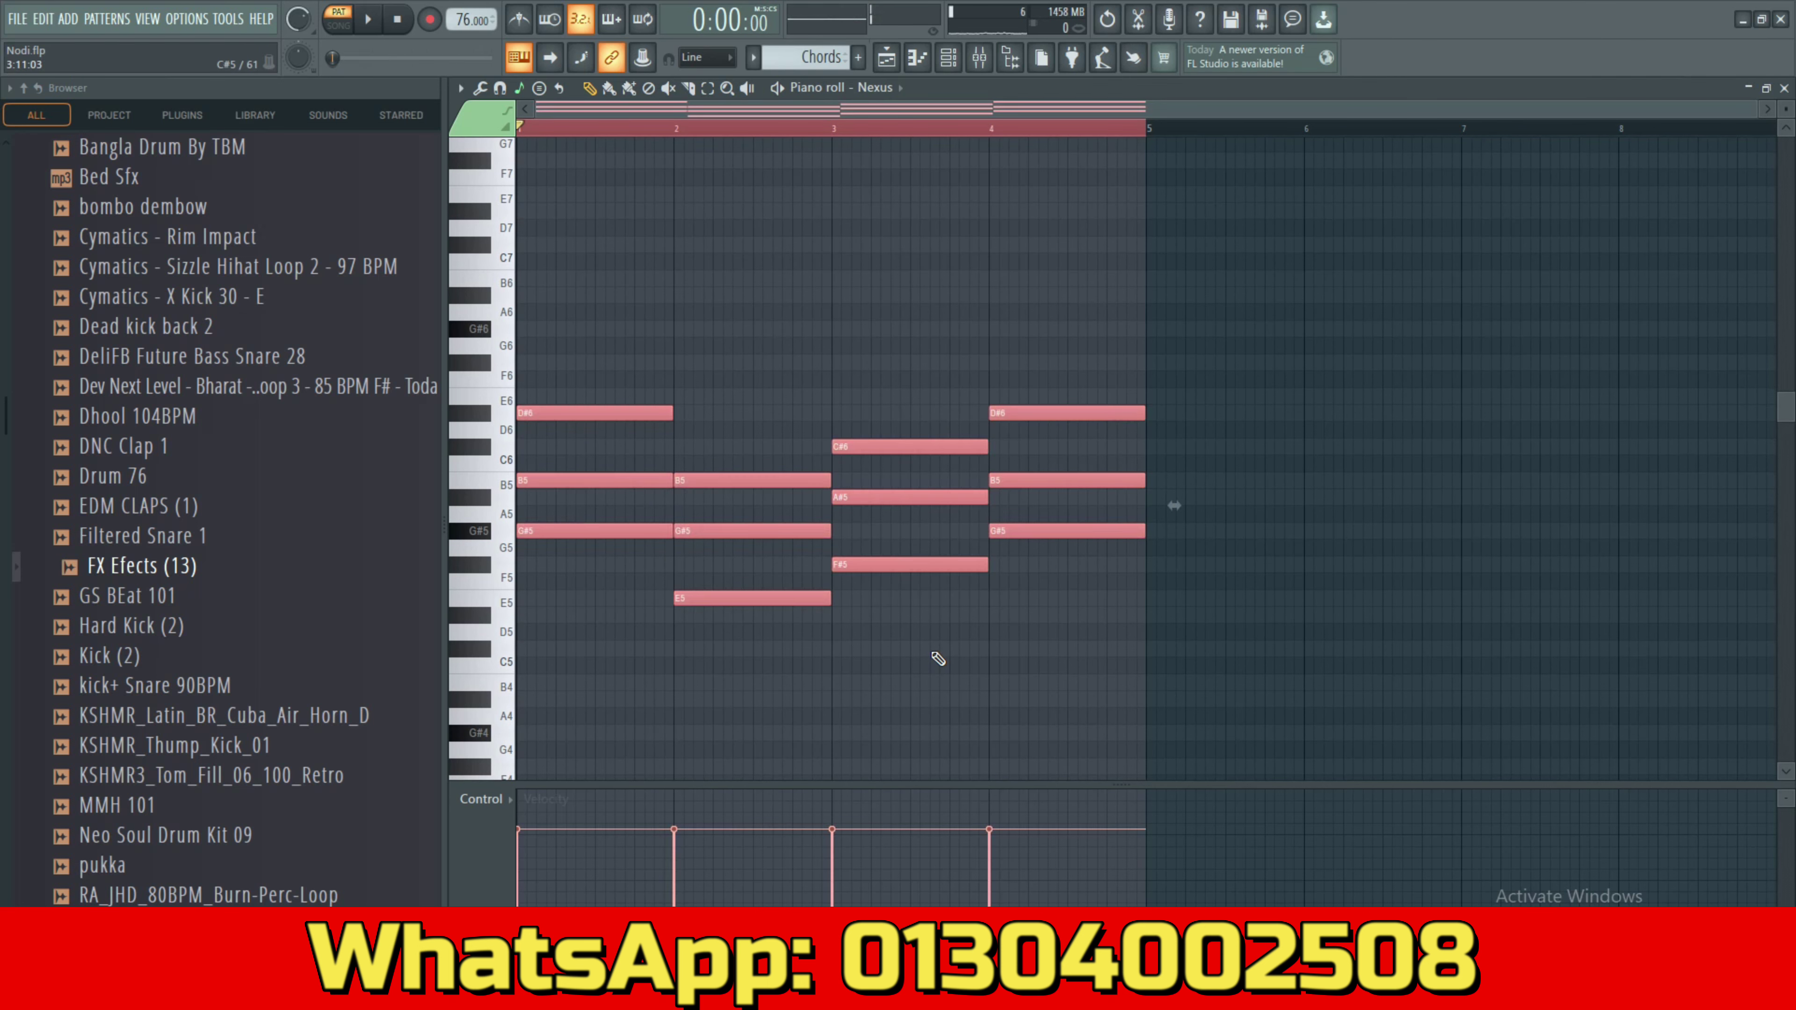
pyautogui.hotkey('ctrl', 'Down')
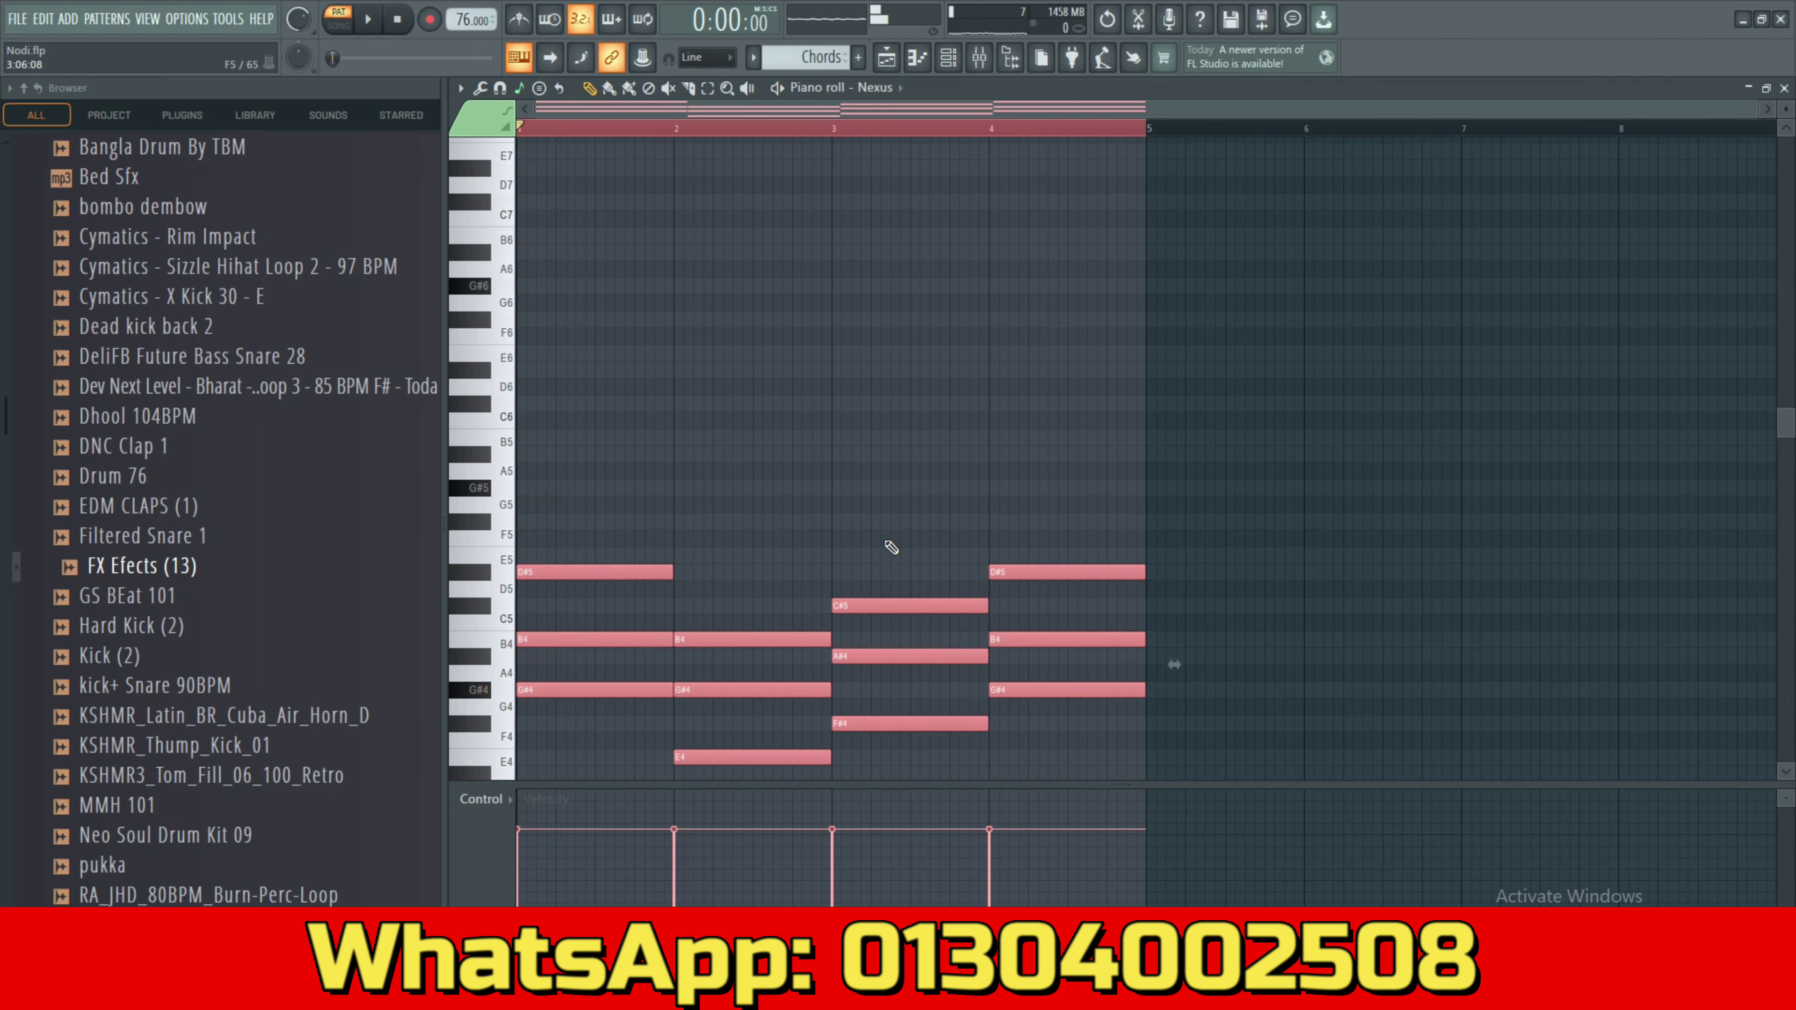
pyautogui.hotkey('ctrl', 'd')
pyautogui.scroll(-4, 891, 547)
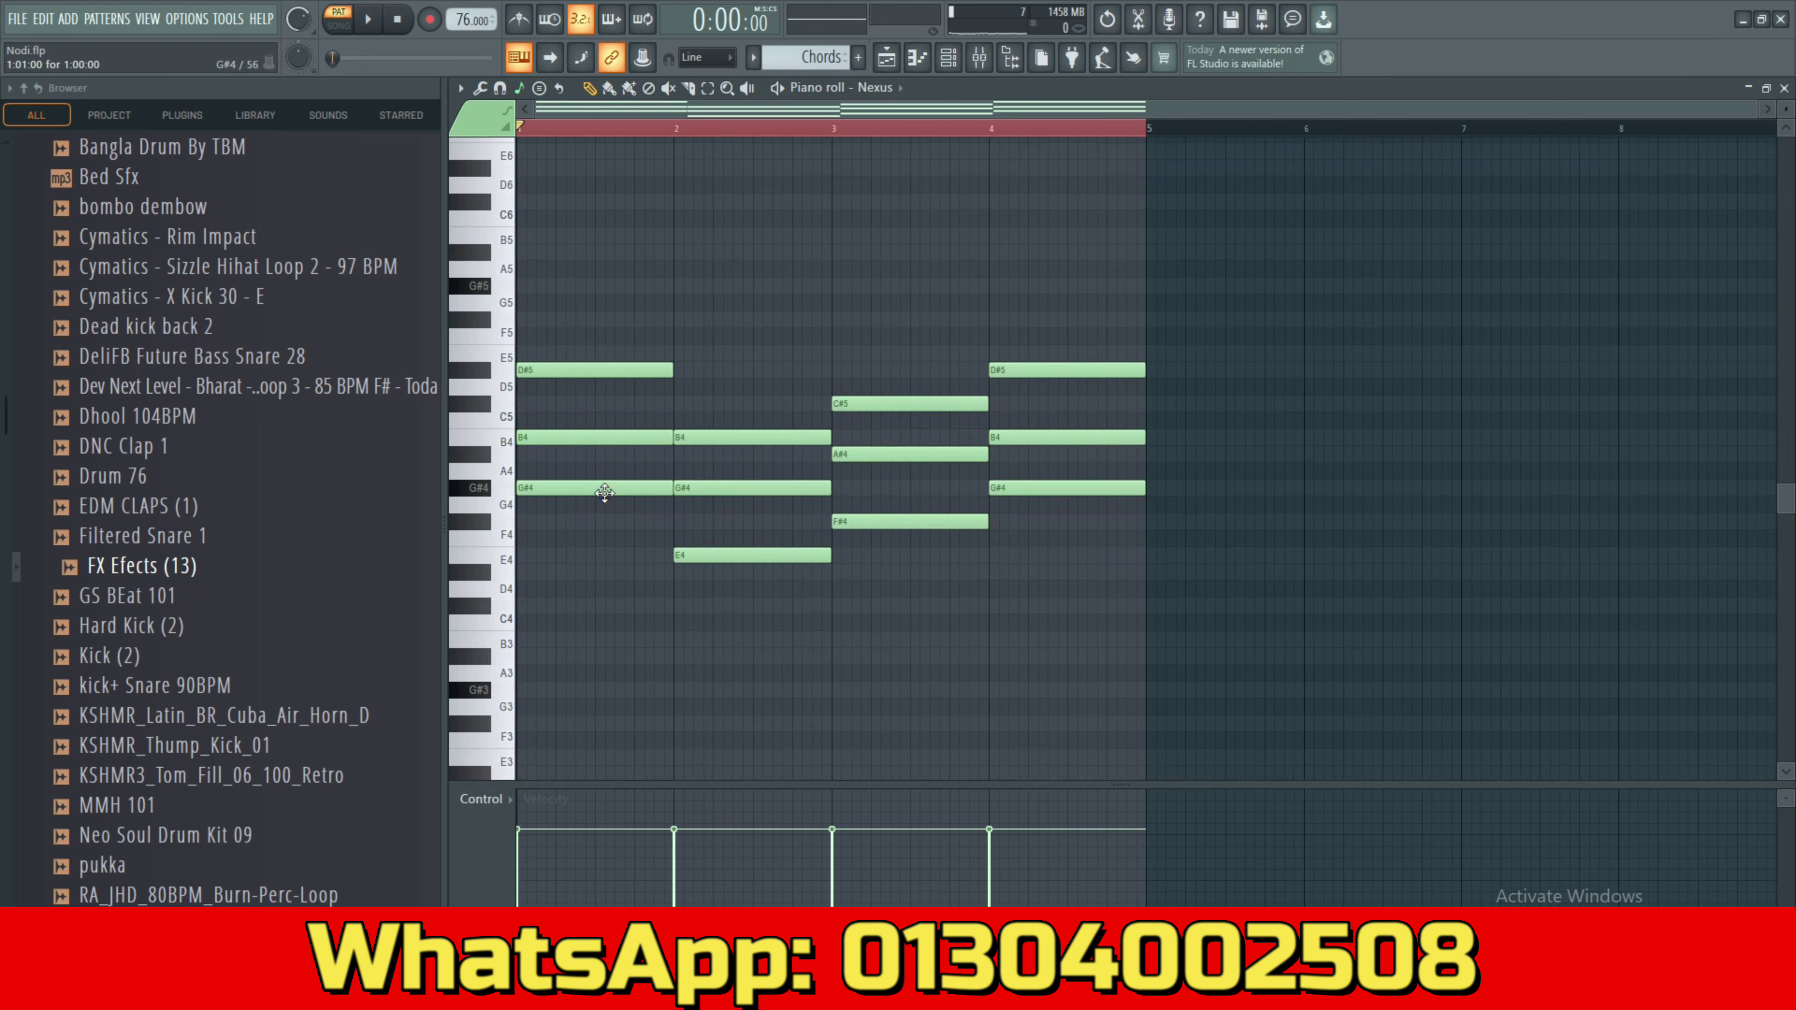
# Add one-bar low notes, C#4 from mid-bar 1 and A#3 from mid-bar 2, then raise the second to B3 and replay.
pyautogui.moveTo(604, 490); pyautogui.dragTo(671, 597)
pyautogui.press('space')
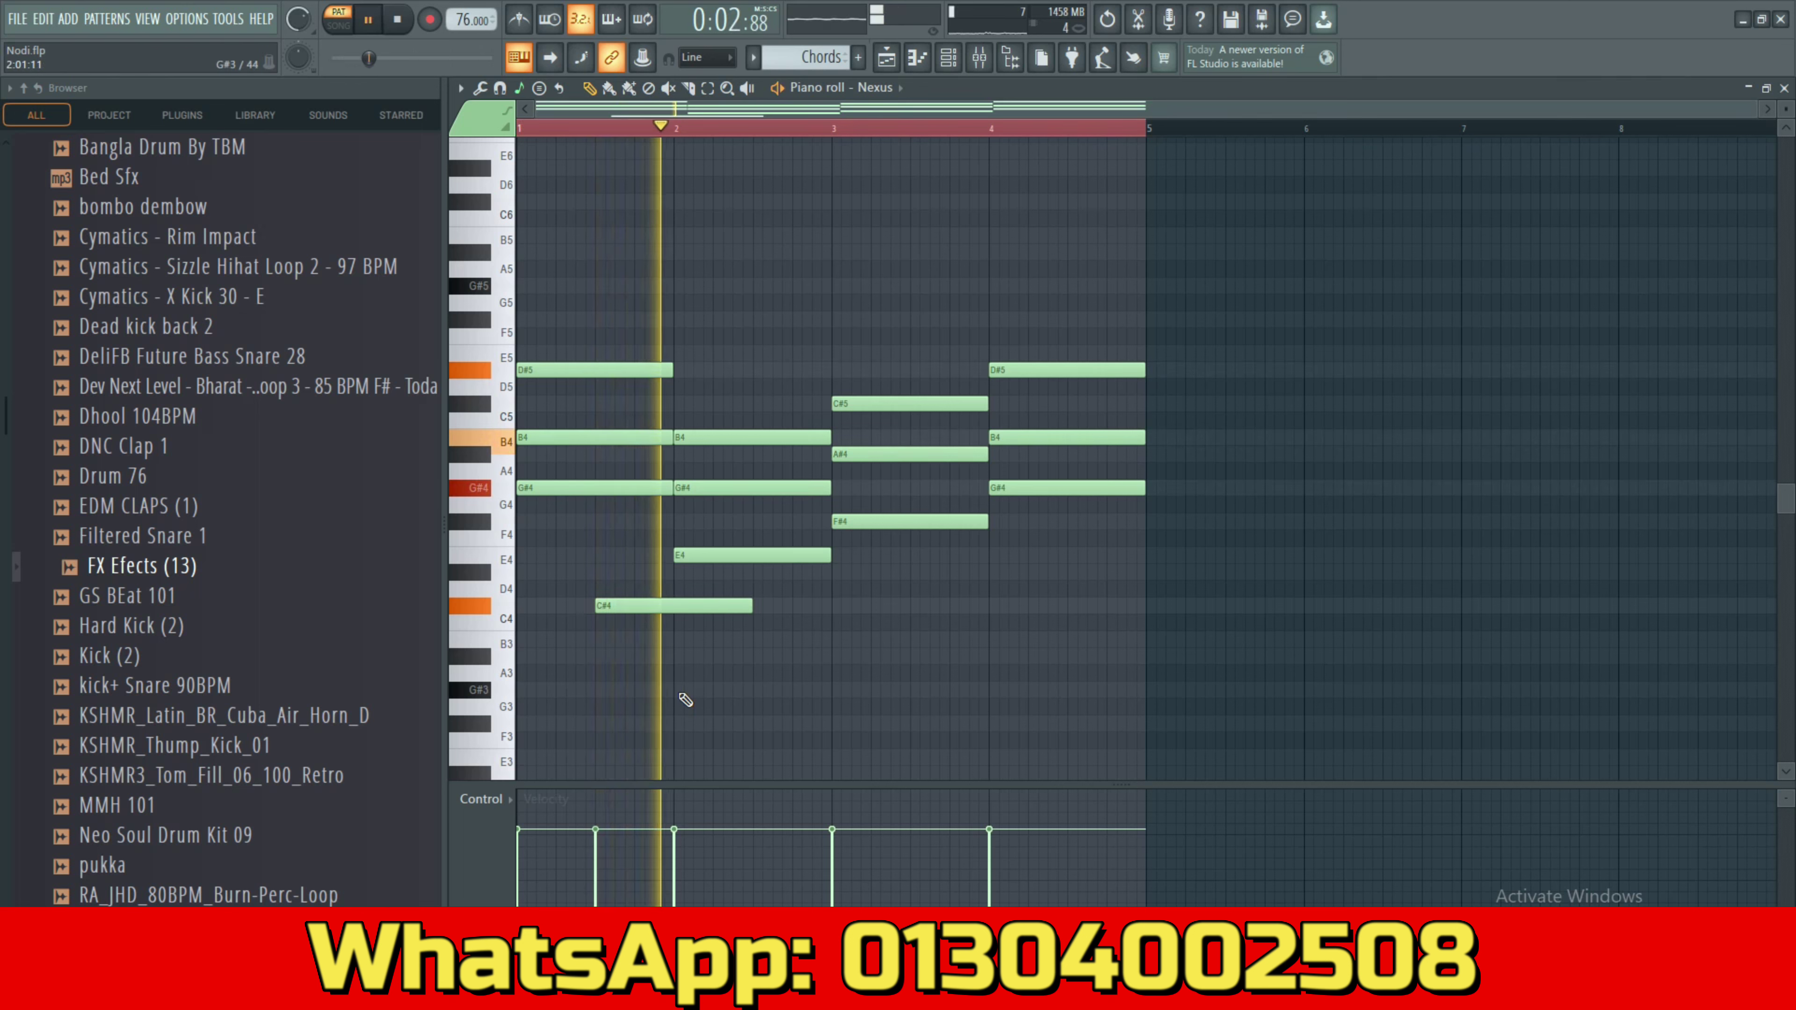
pyautogui.click(755, 655)
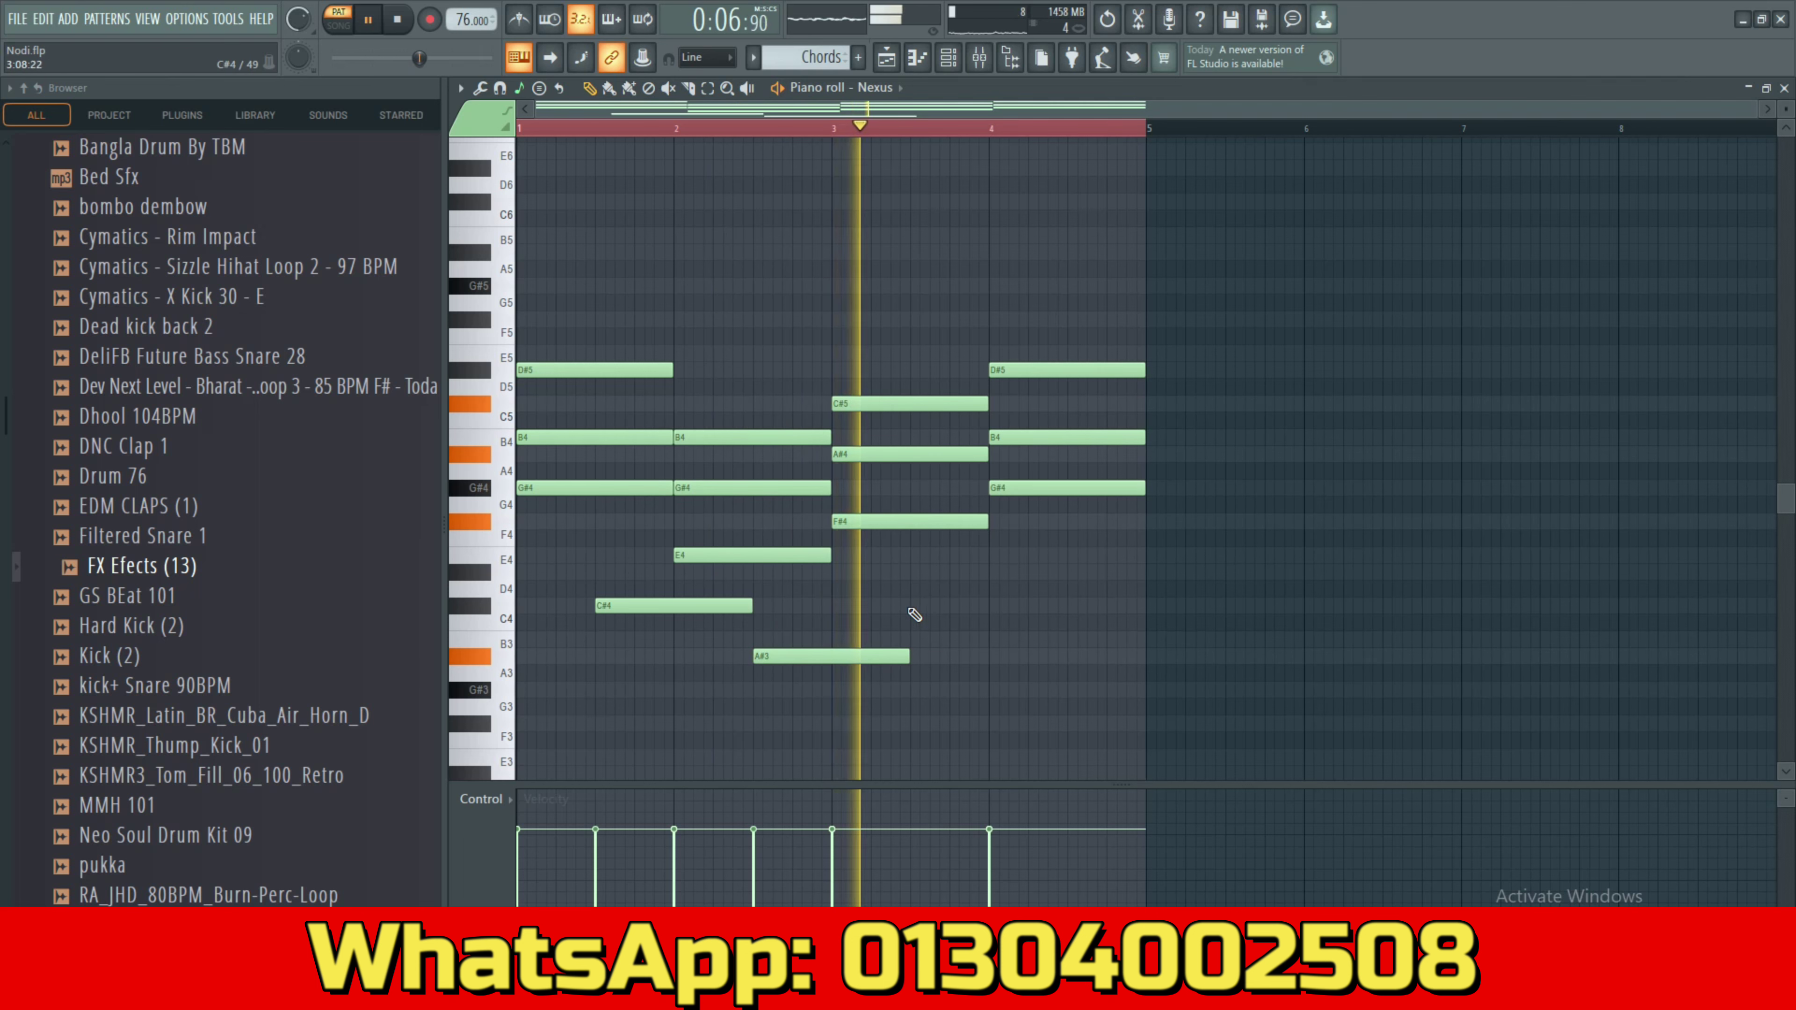
pyautogui.press('space')
pyautogui.press('space')
pyautogui.press('space')
pyautogui.moveTo(816, 657); pyautogui.dragTo(820, 638)
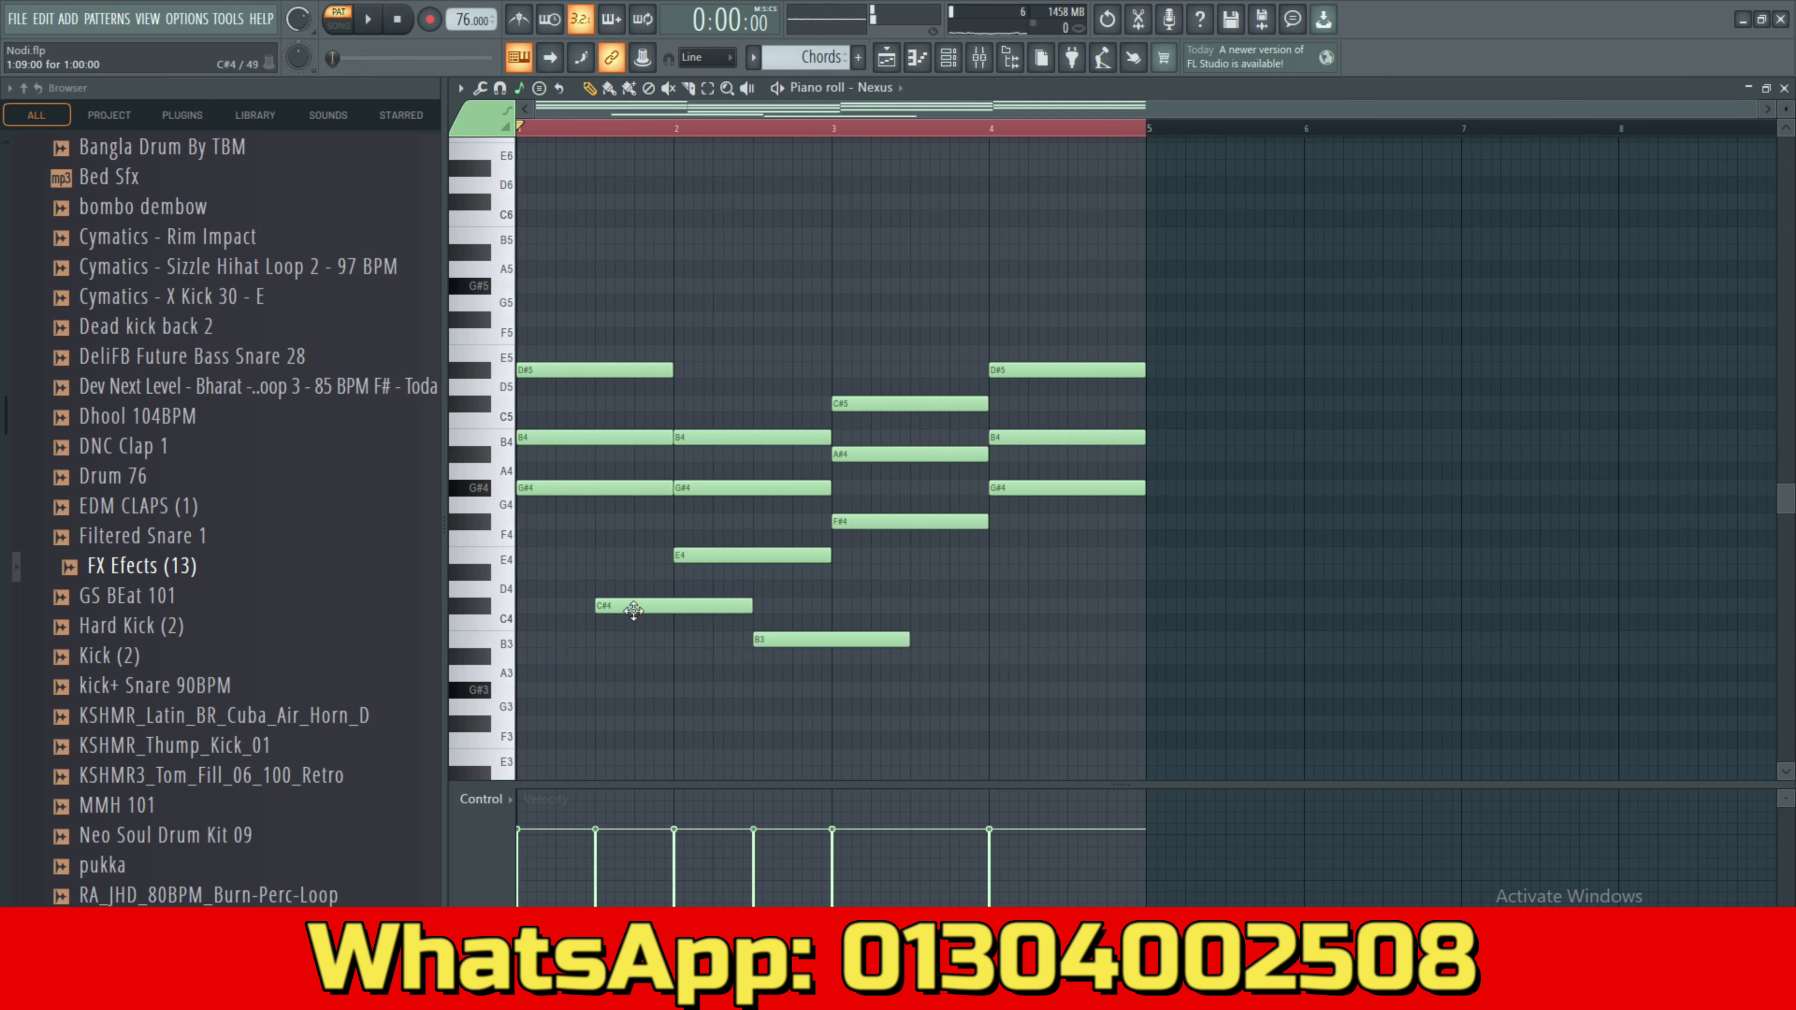
pyautogui.press('space')
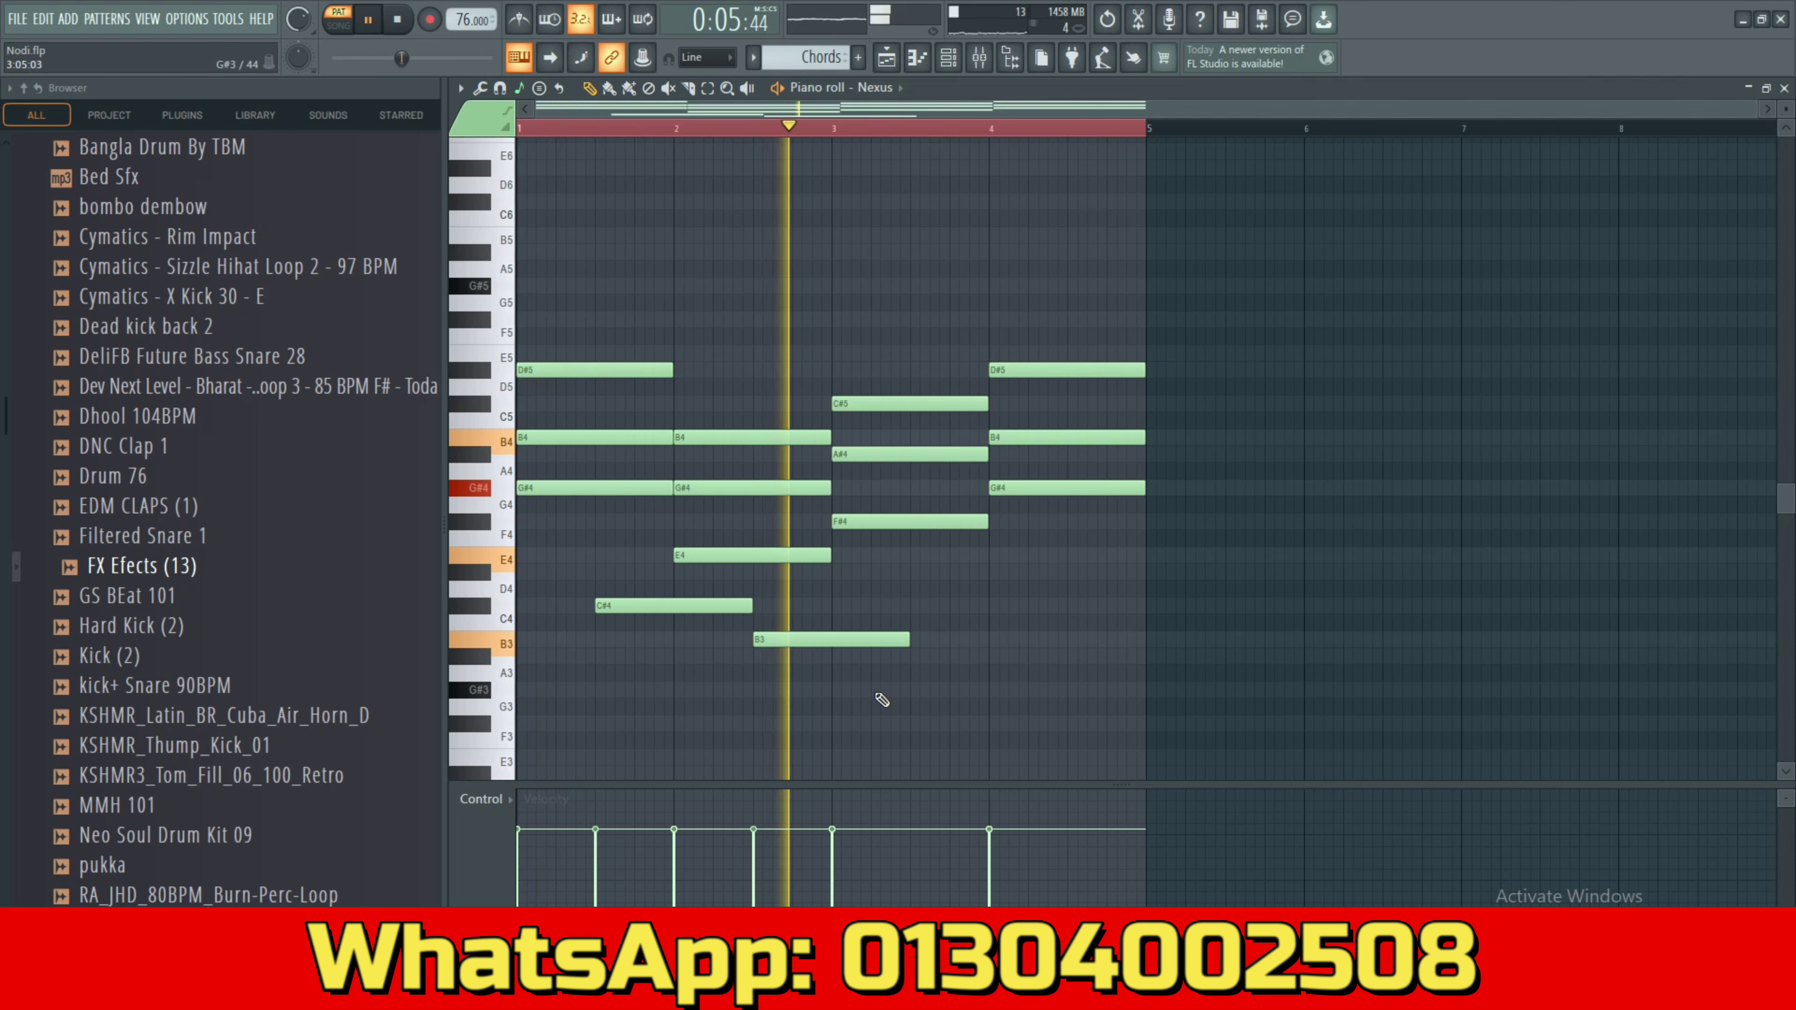
# Add a G#3 note in the second half of bar 3, shortened to half a bar, and a C#4 in the second half of bar 4.
pyautogui.click(914, 690)
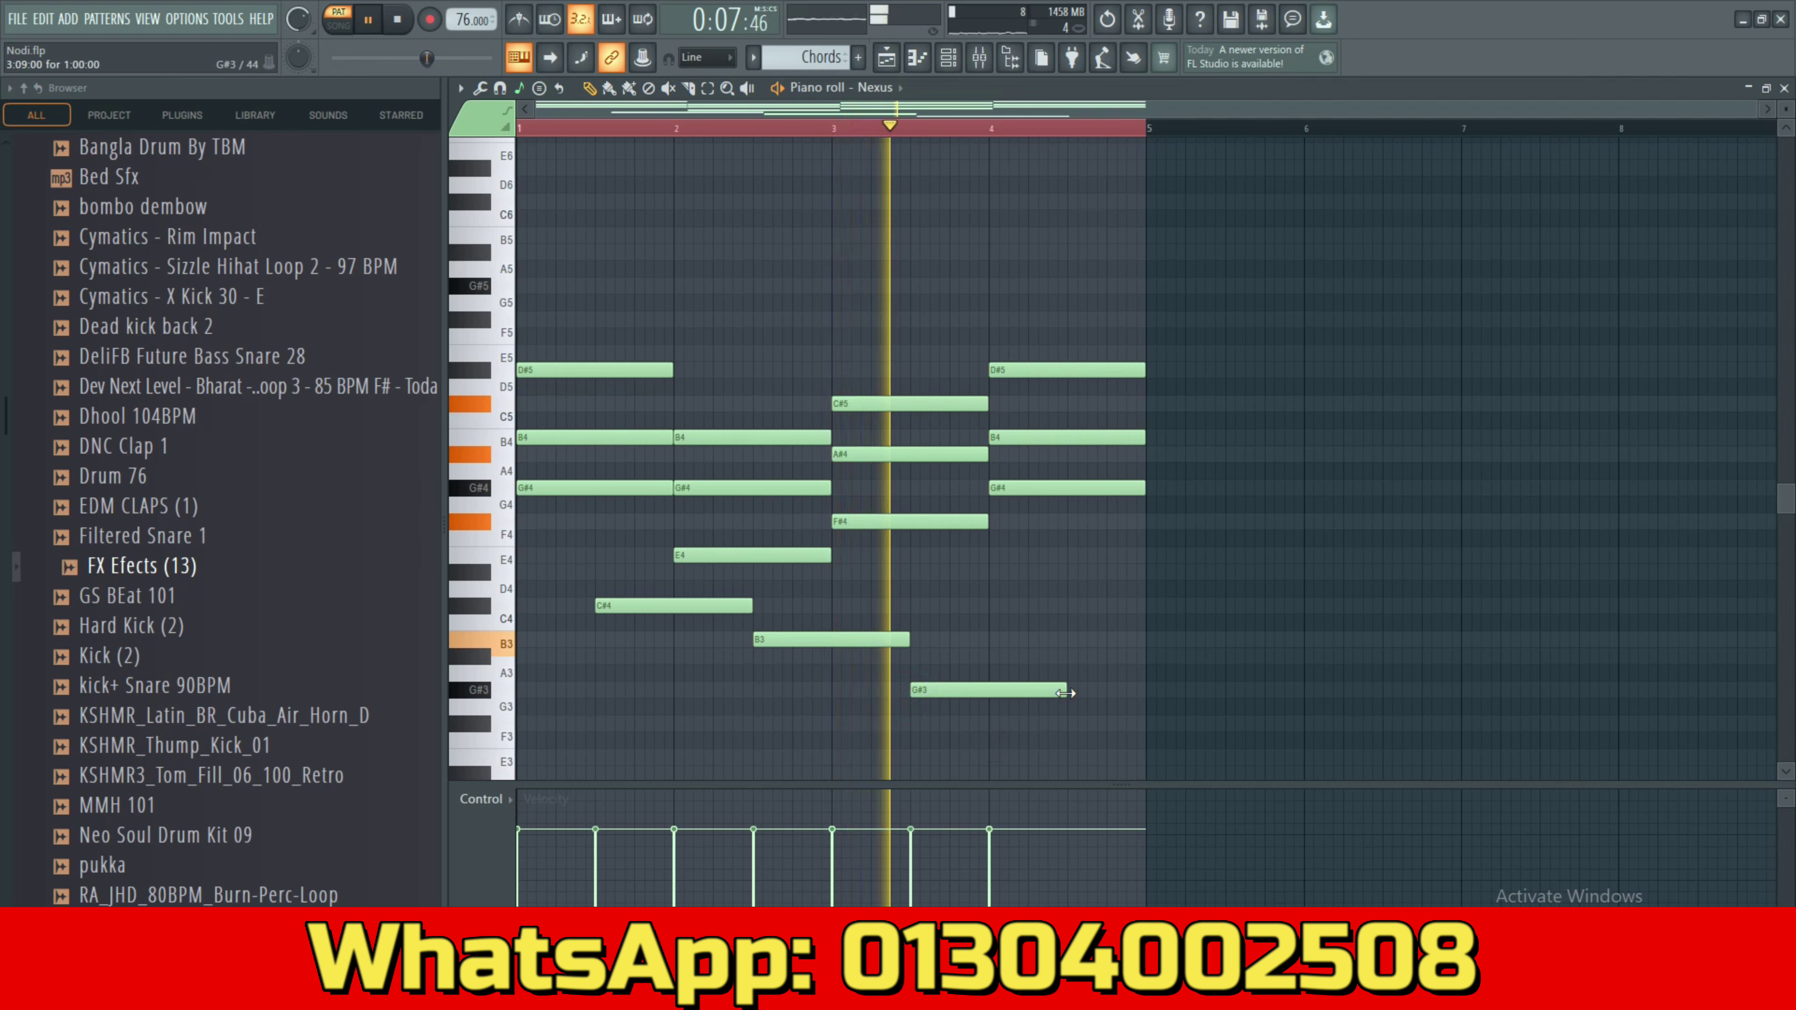
pyautogui.moveTo(1065, 692); pyautogui.dragTo(992, 693)
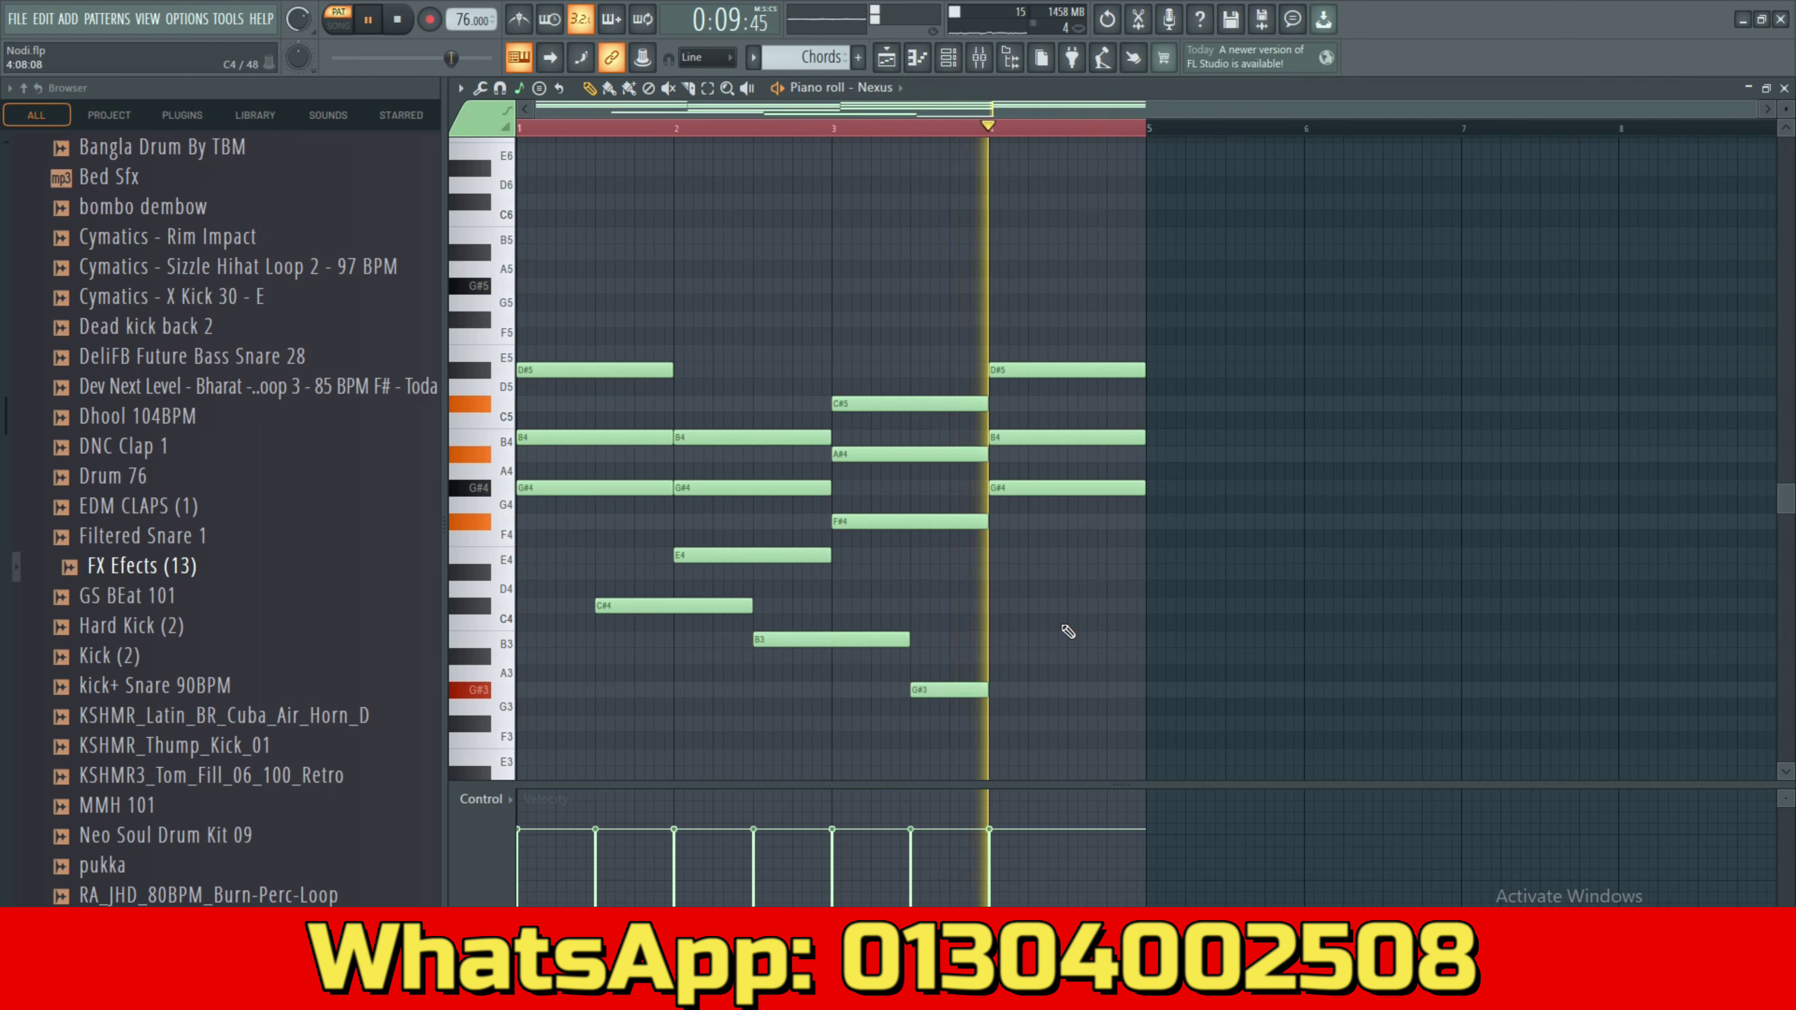
pyautogui.click(1067, 607)
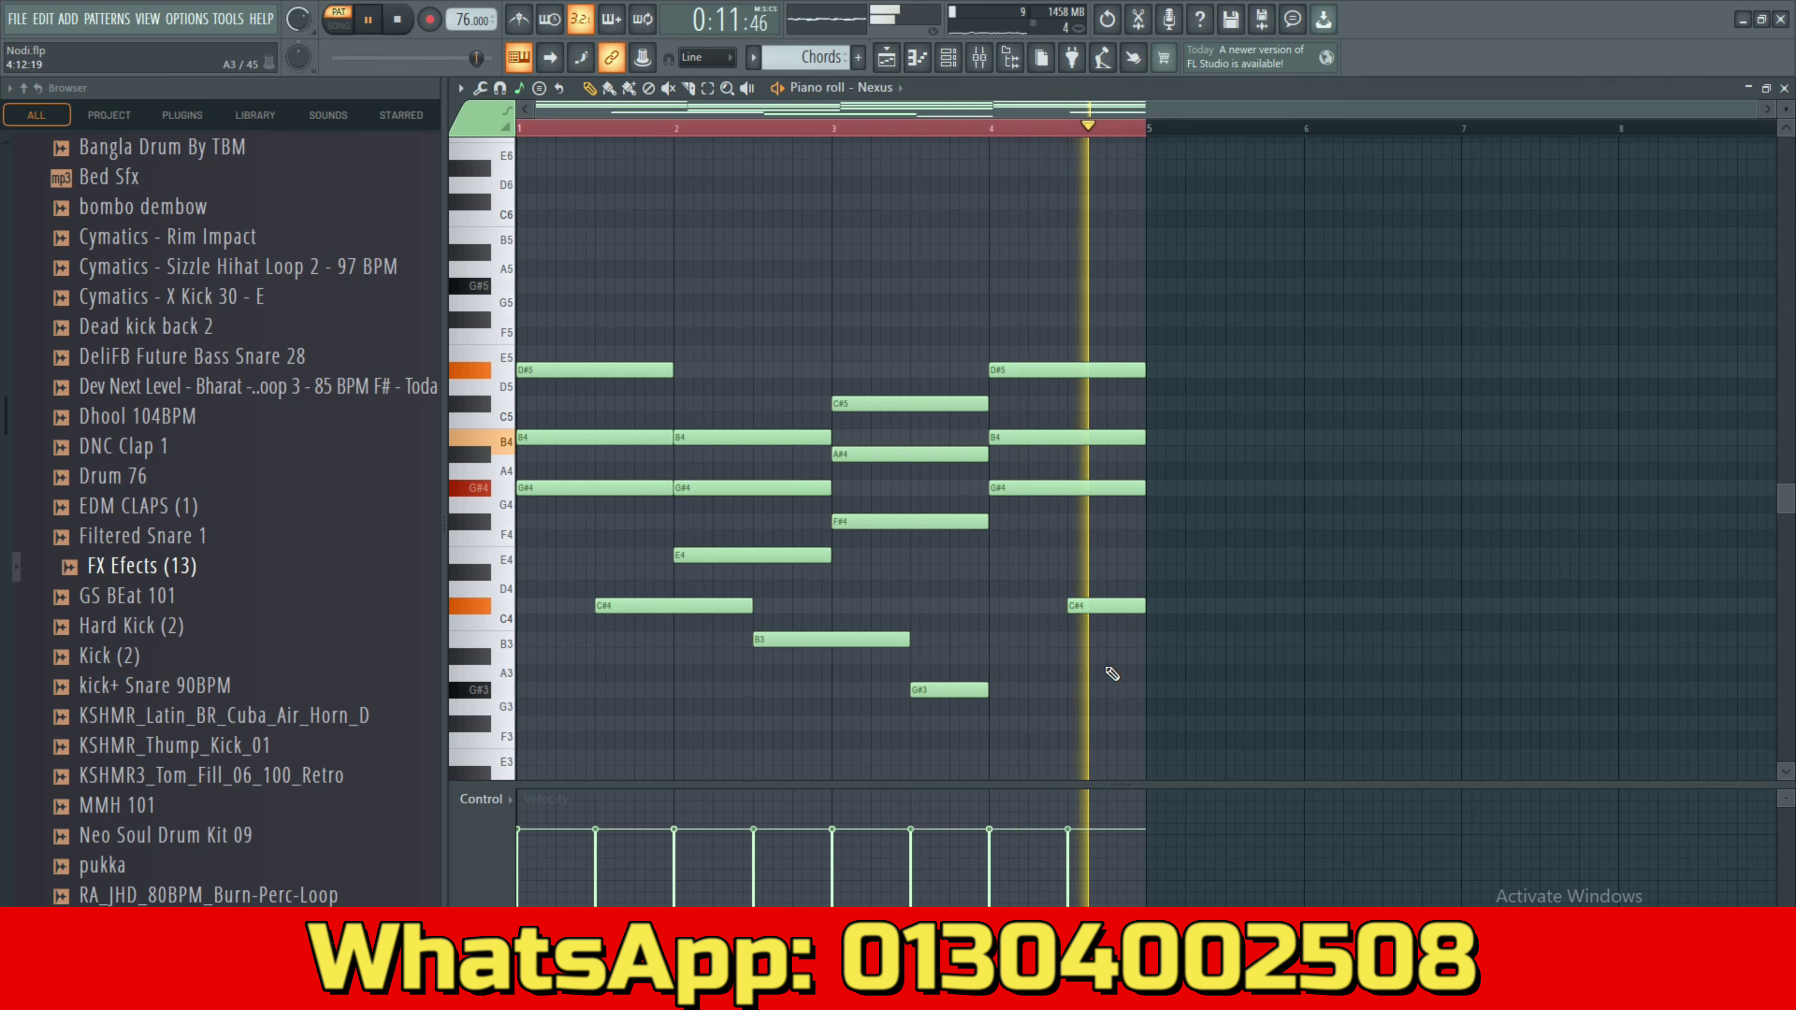
pyautogui.press('space')
# Select the four added low notes, lower their velocity, and replay the pattern.
pyautogui.moveTo(1173, 749); pyautogui.dragTo(705, 607)
pyautogui.scroll(-10, 705, 607)
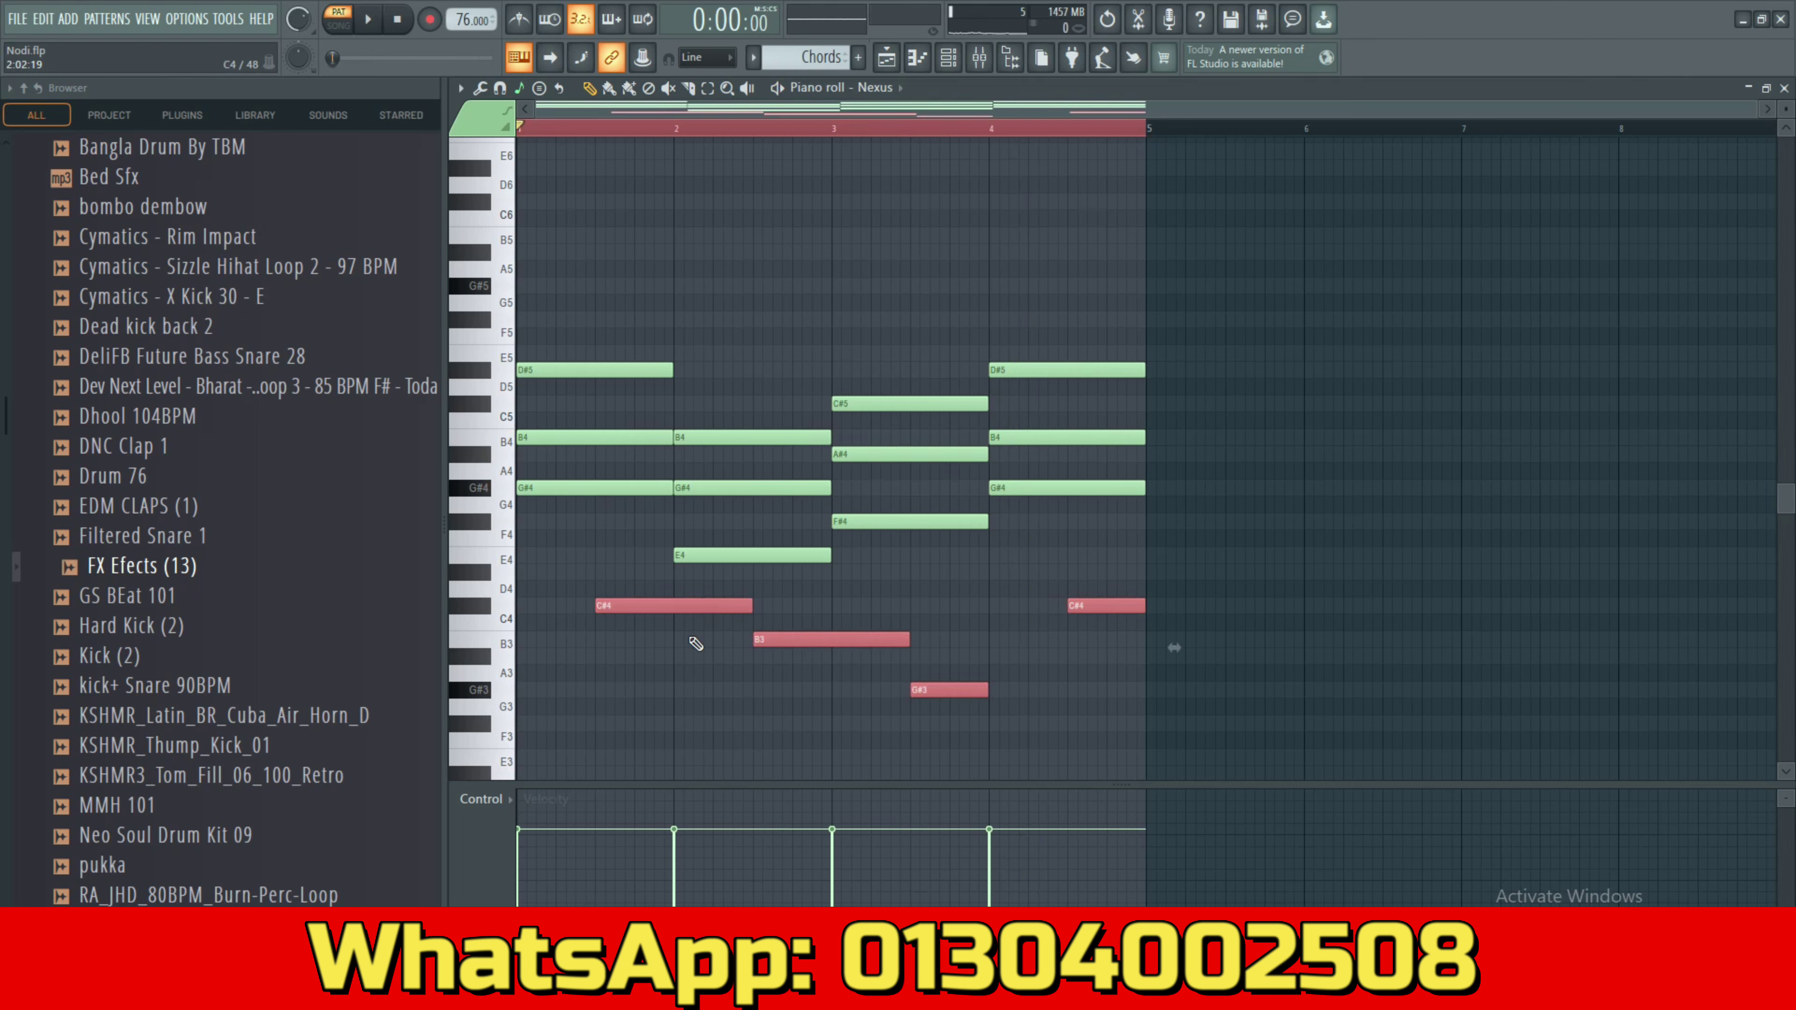
pyautogui.keyDown('ctrl'); pyautogui.click(640, 731); pyautogui.keyUp('ctrl')
pyautogui.press('space')
pyautogui.press('space')
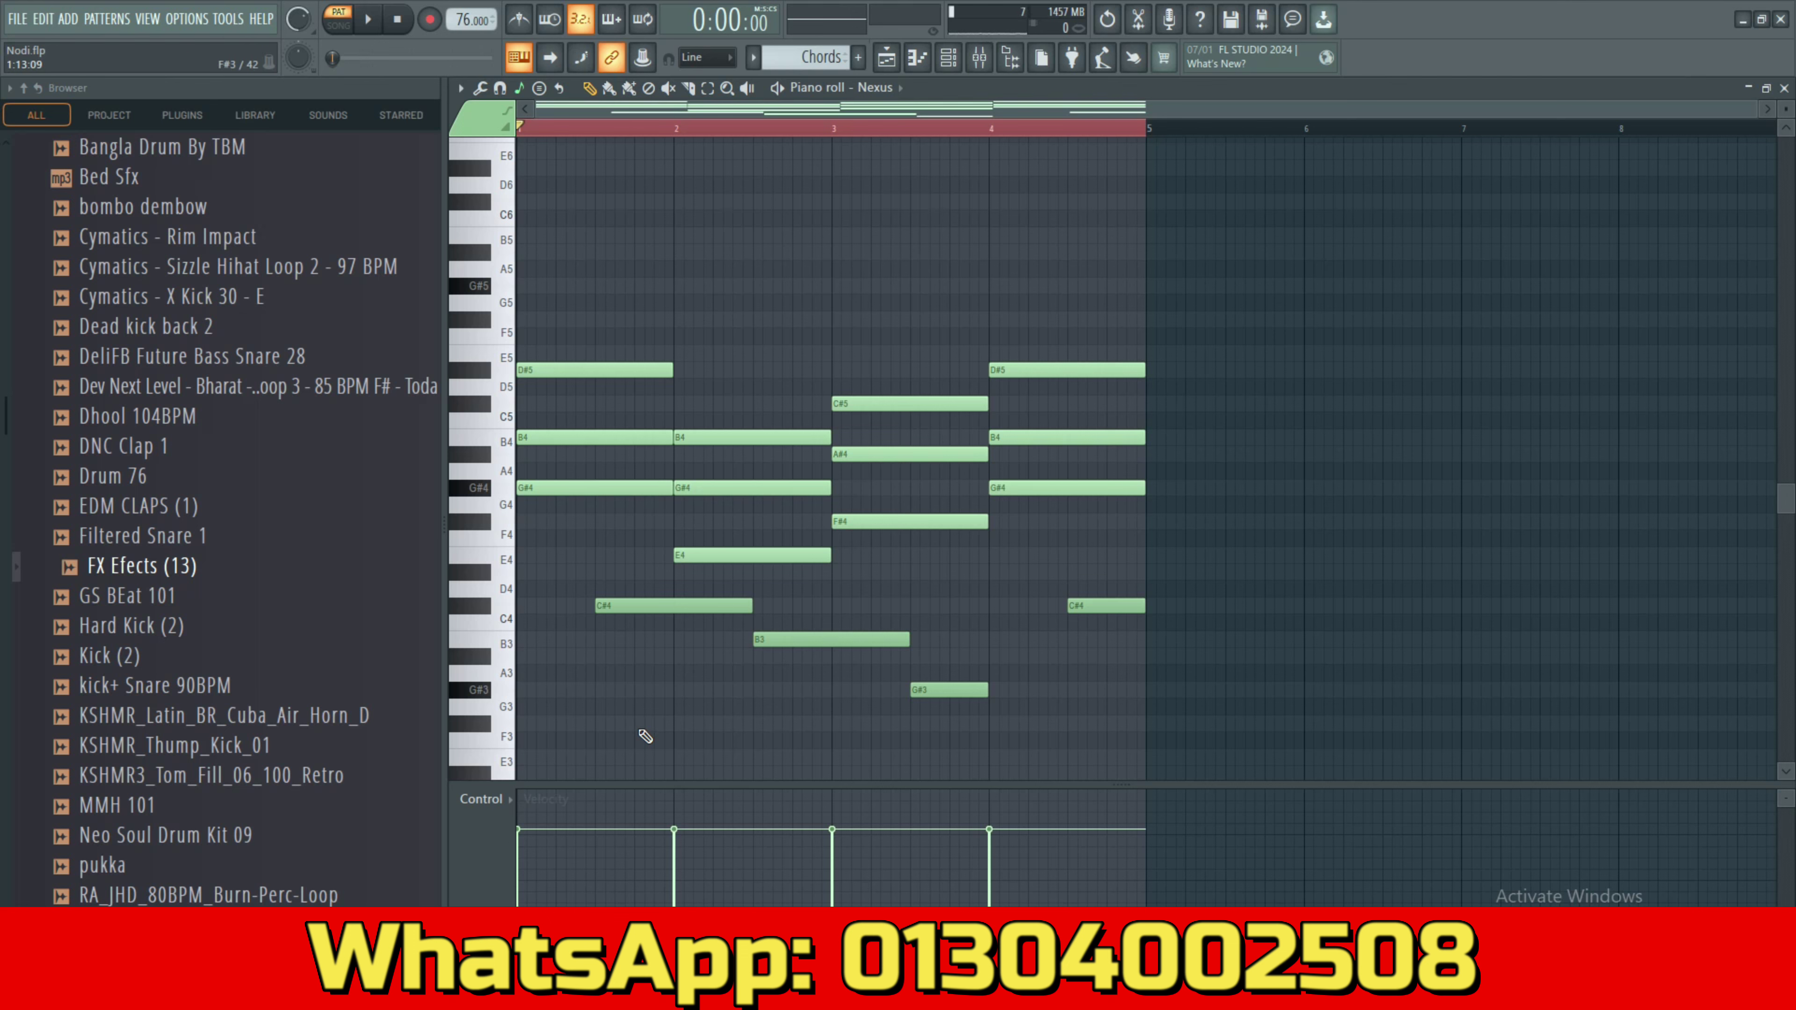
# Strum the upper chord notes with a slight start time and velocity offset in alternating direction, and listen to them.
pyautogui.moveTo(1274, 528); pyautogui.dragTo(614, 379)
pyautogui.click(1243, 534)
pyautogui.moveTo(1202, 566); pyautogui.dragTo(584, 343)
pyautogui.press('super')
pyautogui.press('super')
pyautogui.hotkey('alt', 's')
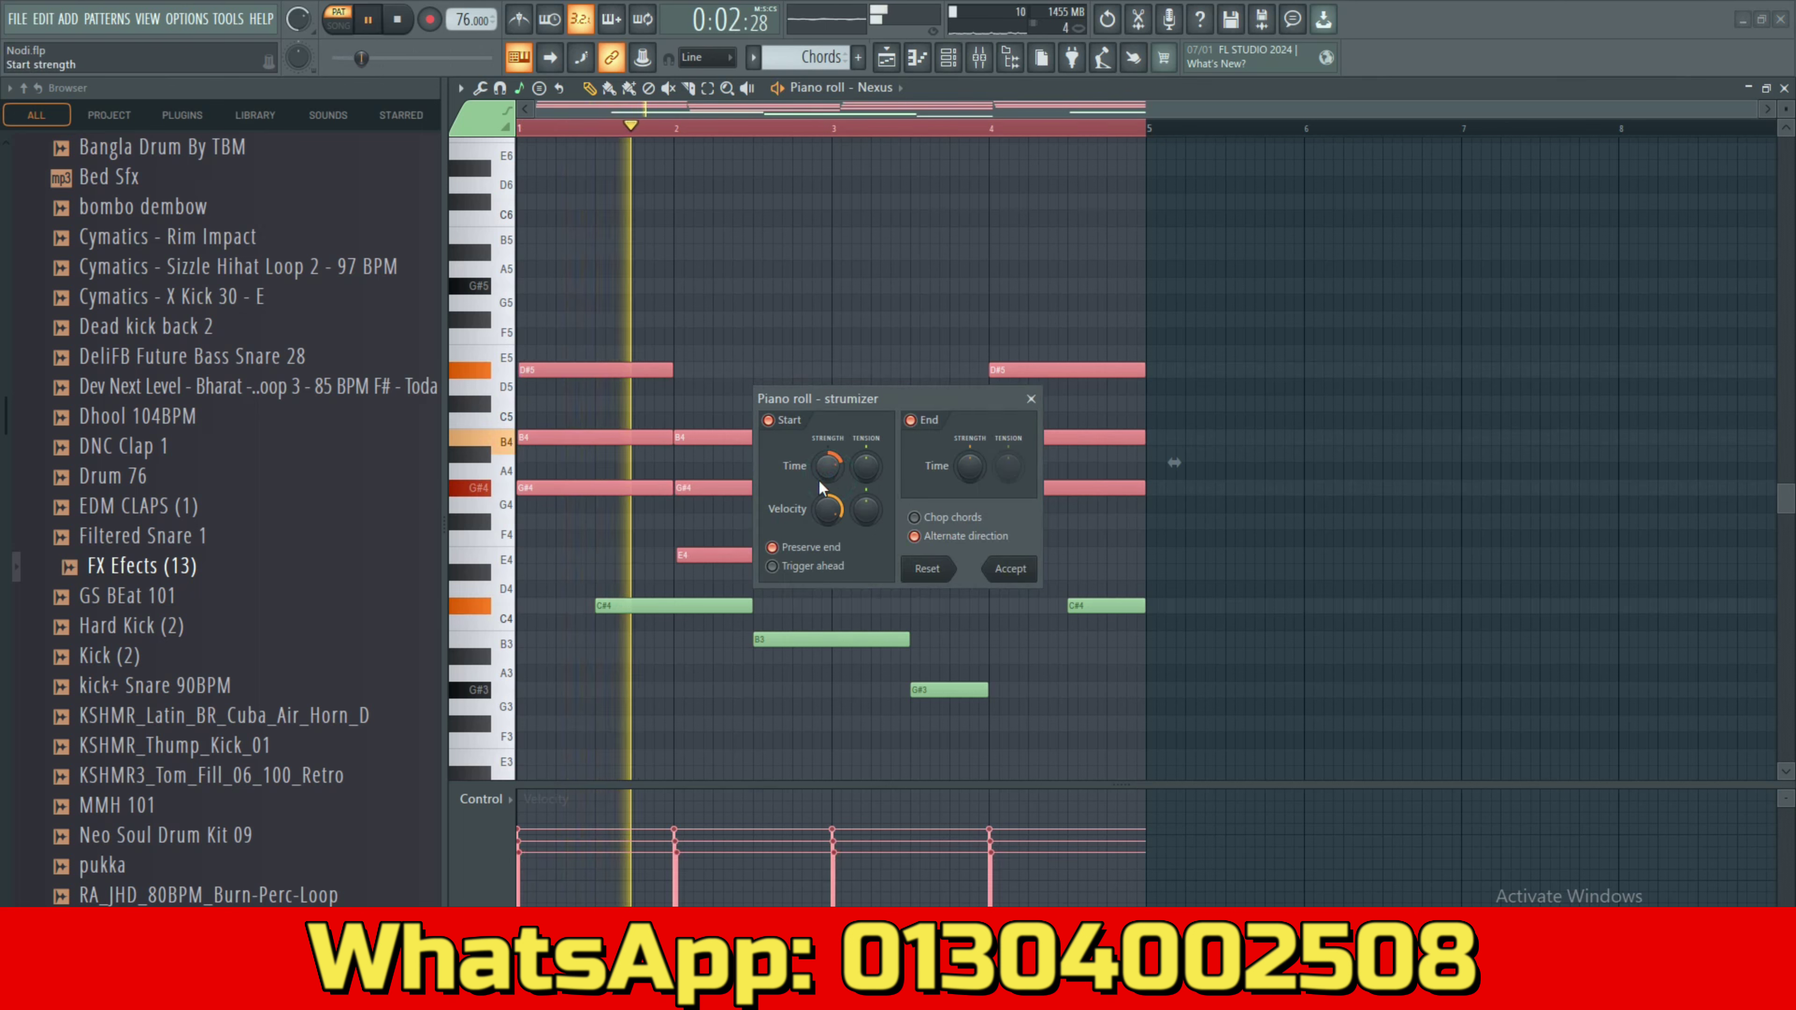
pyautogui.click(1011, 570)
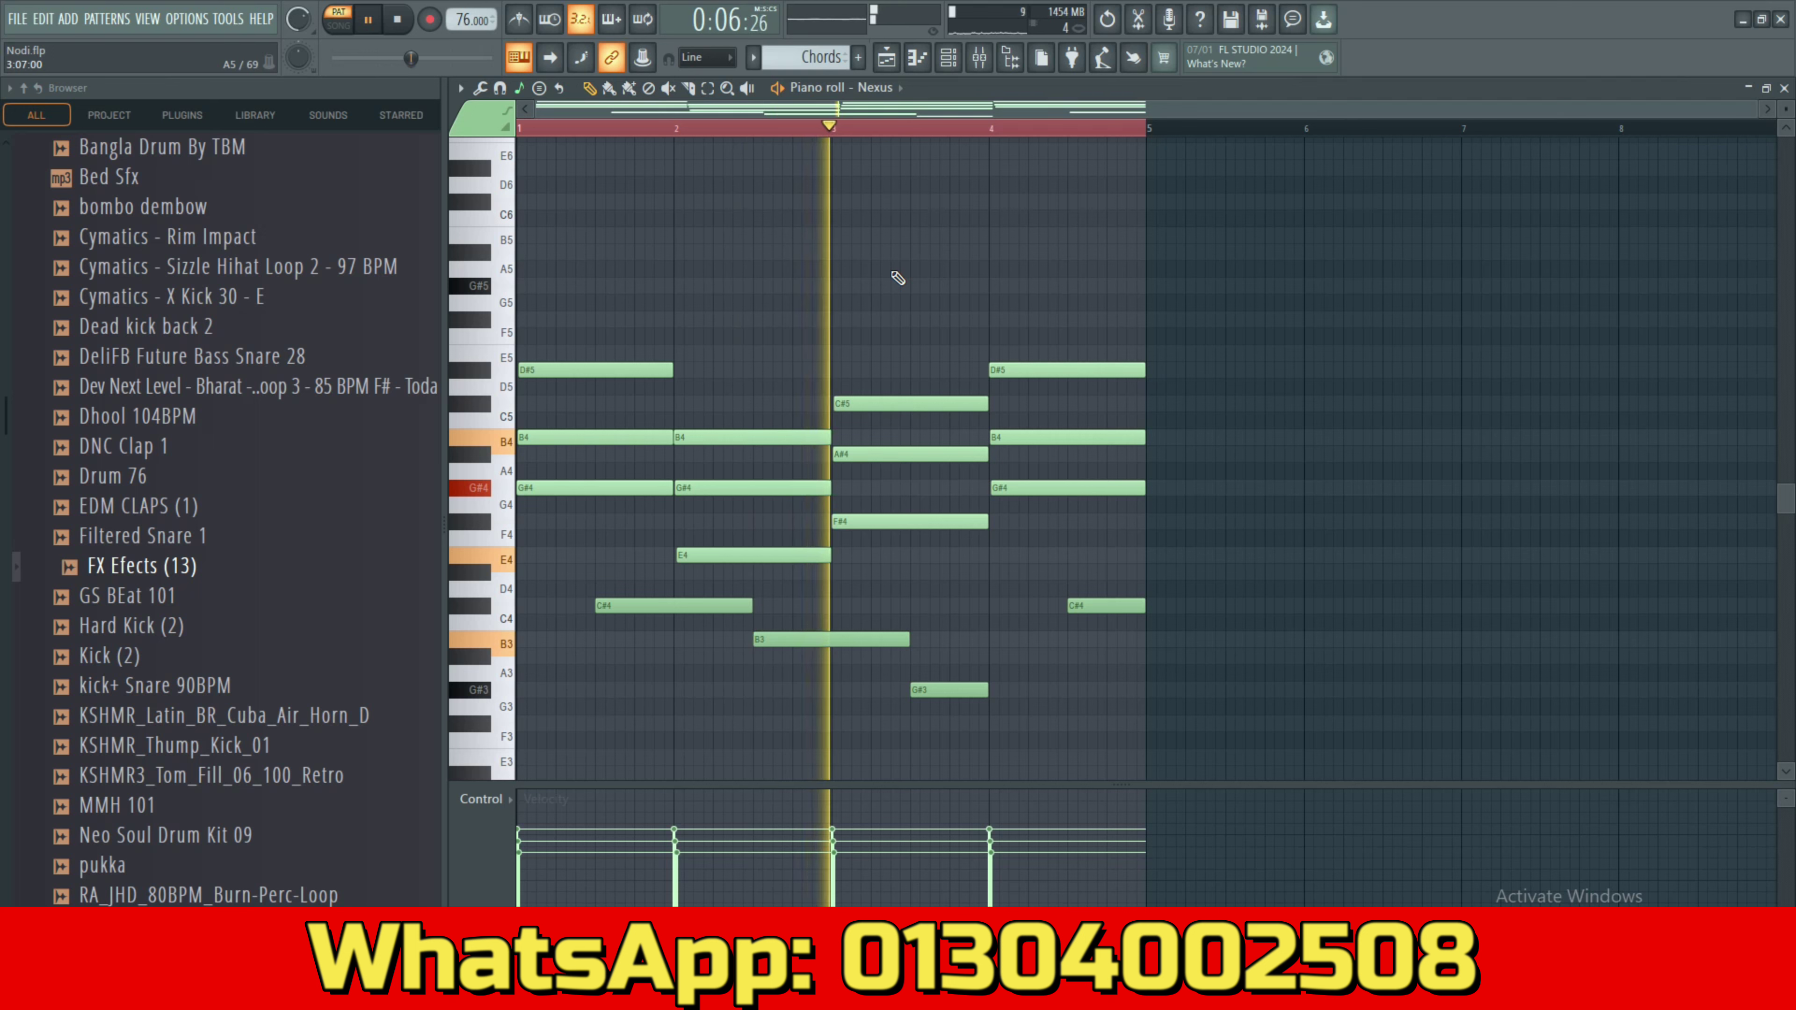
pyautogui.press('space')
# Draw a melody of short notes between F#5 and C#6 above the chords across all four bars.
pyautogui.click(555, 252)
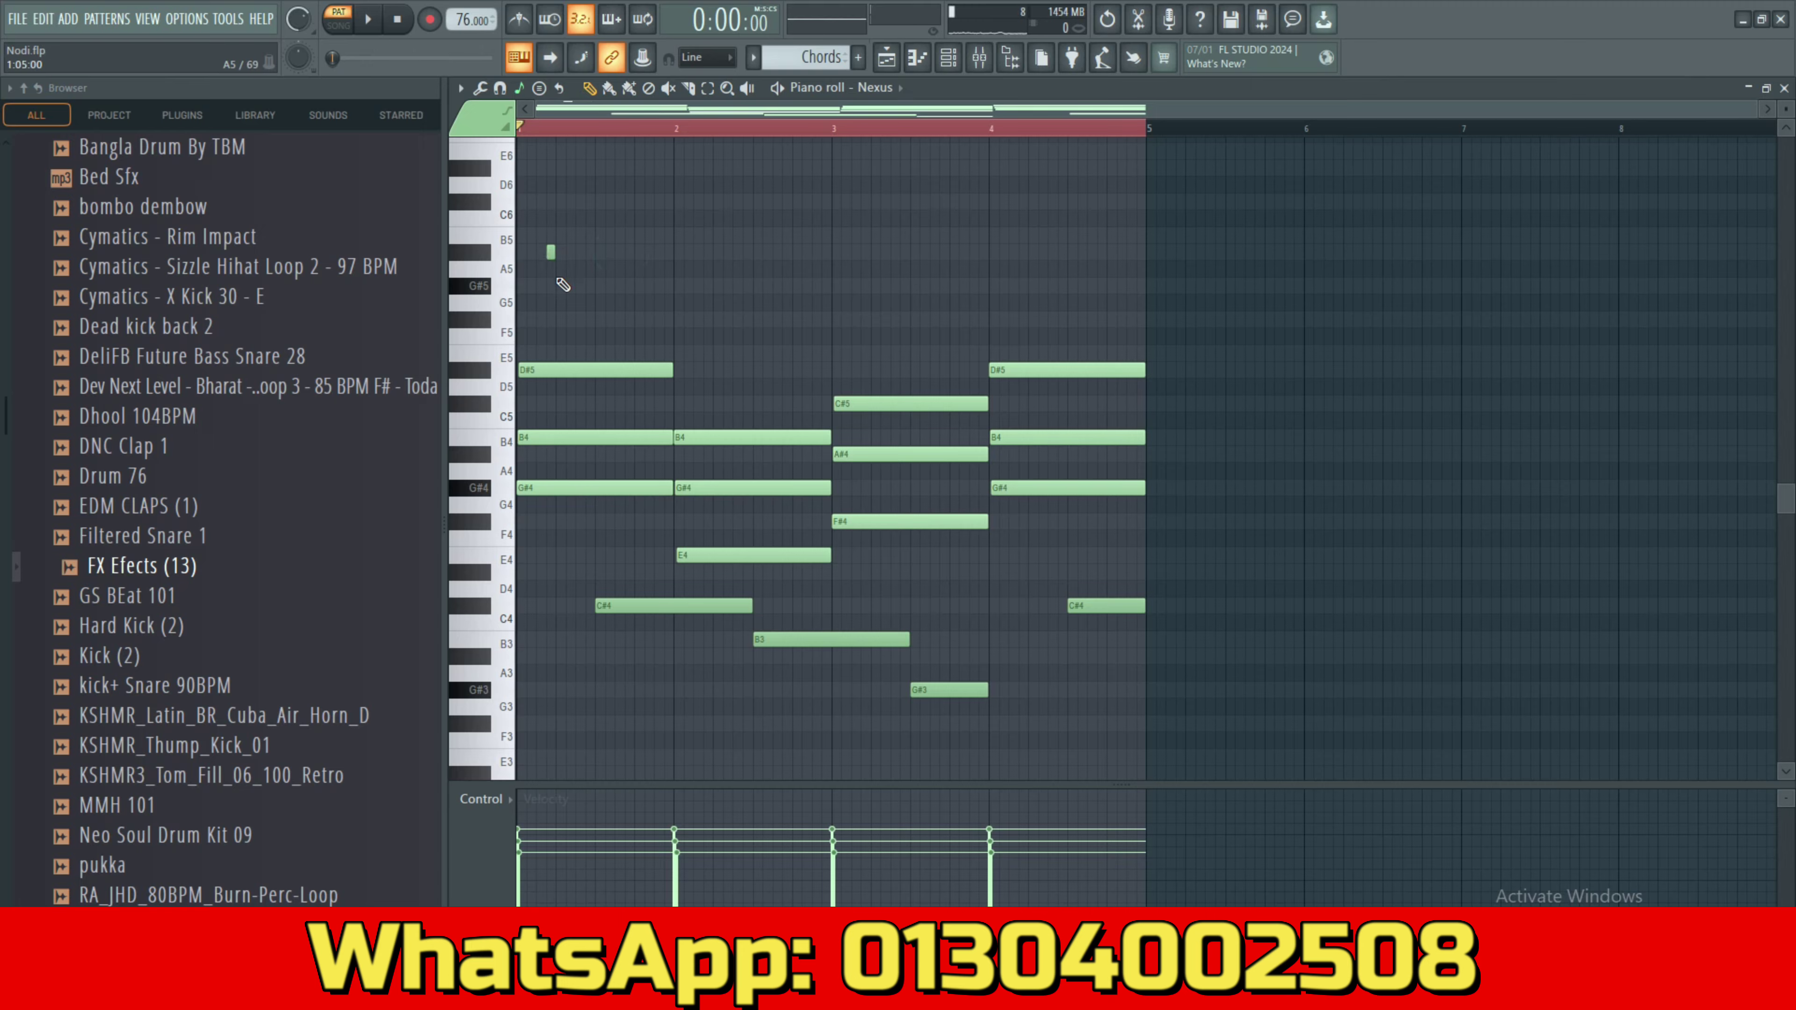
pyautogui.keyDown('ctrl'); pyautogui.scroll(2, 563, 284); pyautogui.keyUp('ctrl')
pyautogui.hscroll(-1, 729, 118)
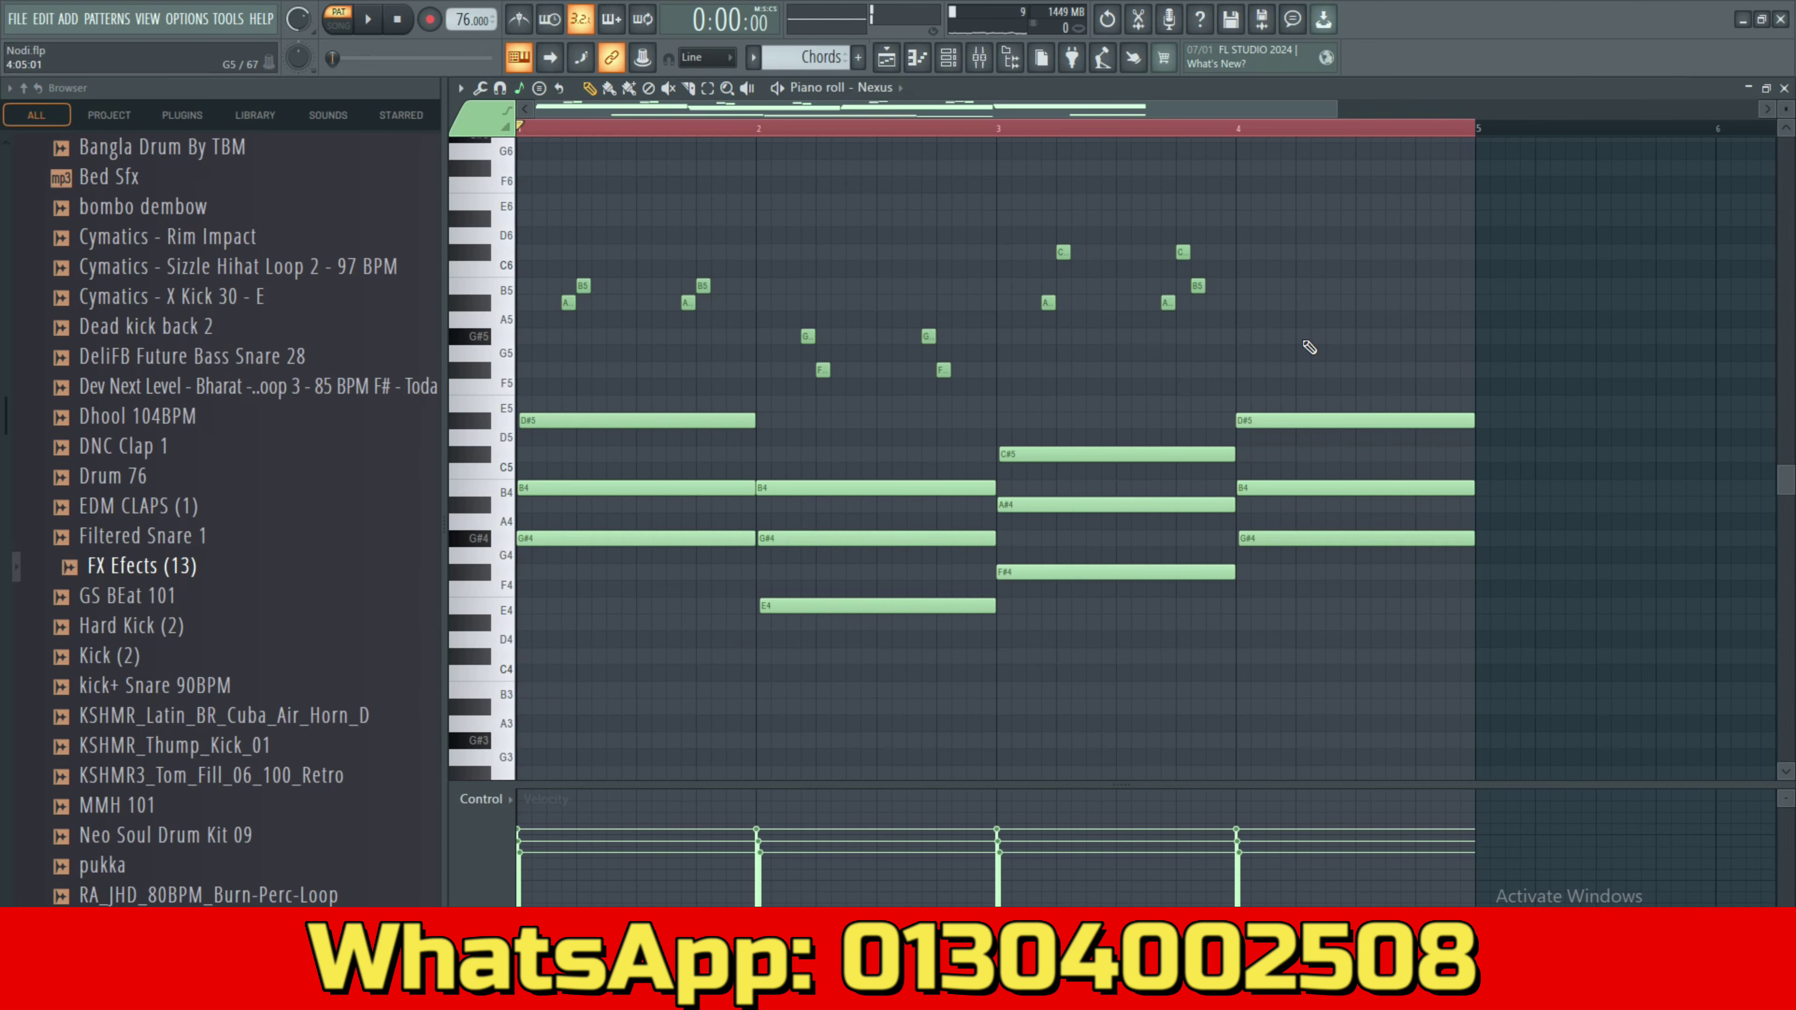
pyautogui.moveTo(1195, 288); pyautogui.dragTo(957, 298)
pyautogui.moveTo(1315, 357); pyautogui.dragTo(1018, 192)
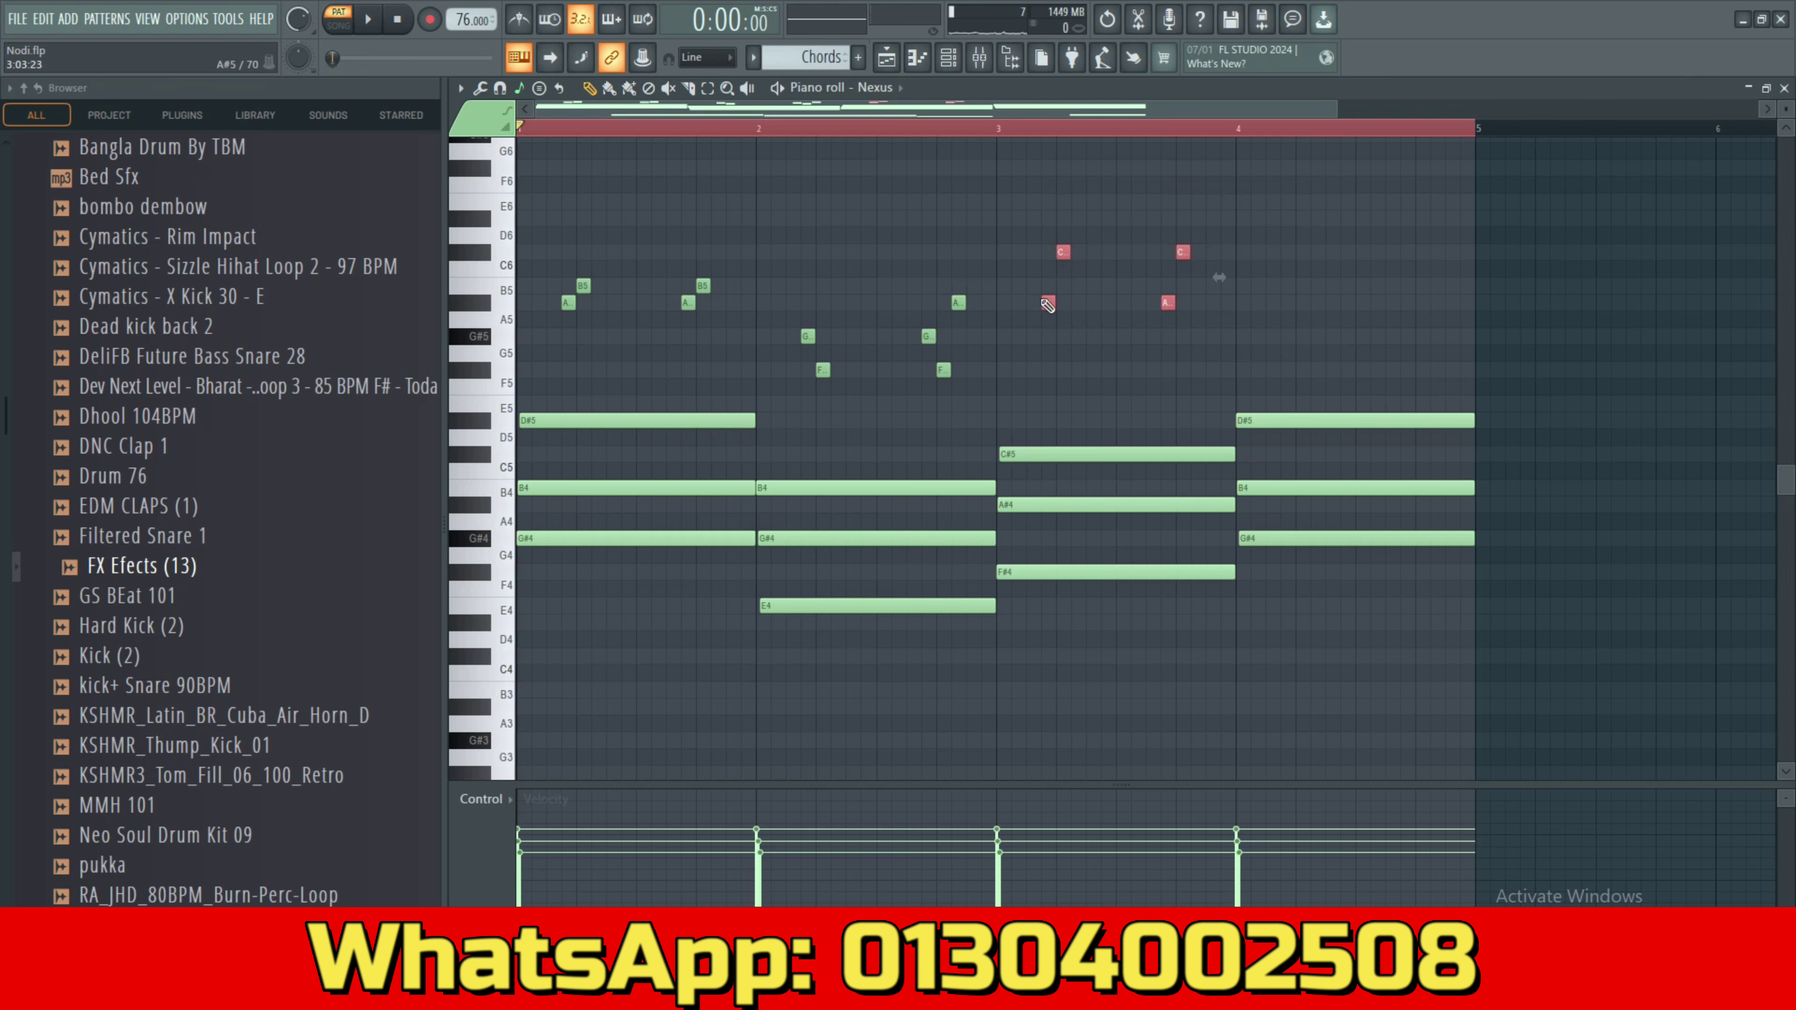
pyautogui.moveTo(1047, 301); pyautogui.dragTo(1303, 302)
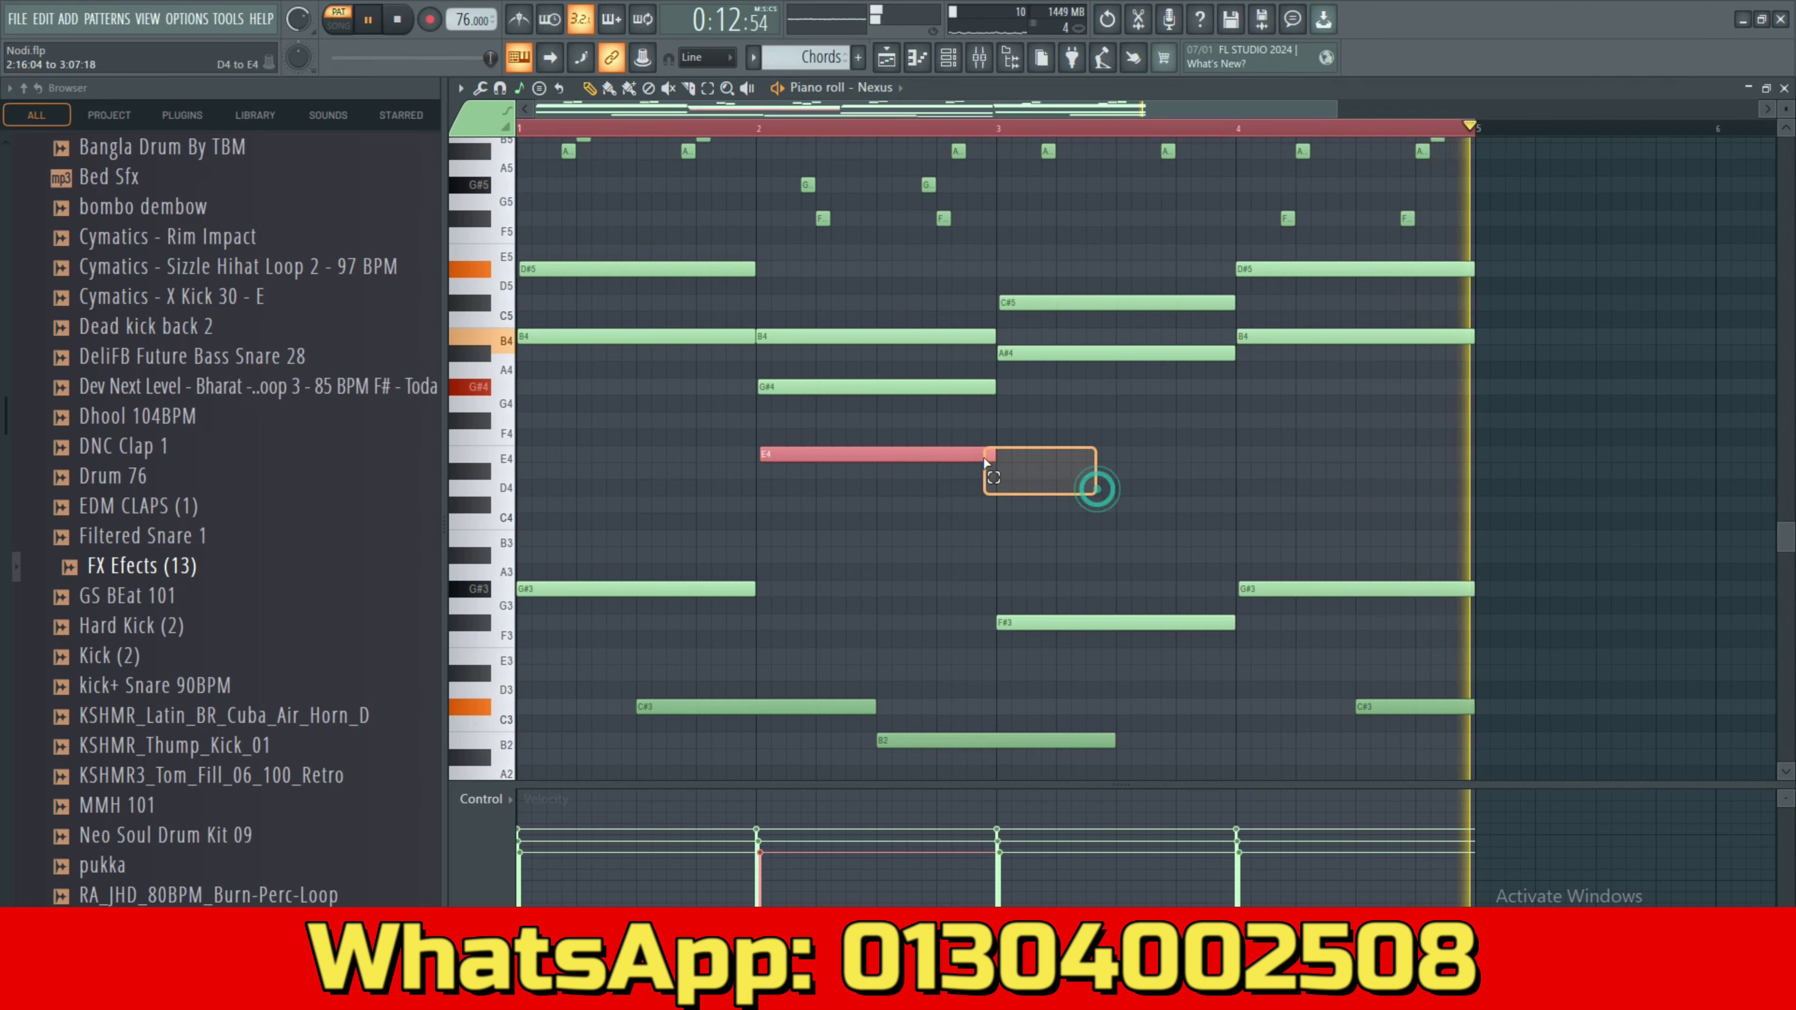
# Transpose the E4 chord note in bar 2 down one octave and deselect it.
pyautogui.moveTo(987, 464); pyautogui.dragTo(987, 463)
pyautogui.hotkey('ctrl', 'Down')
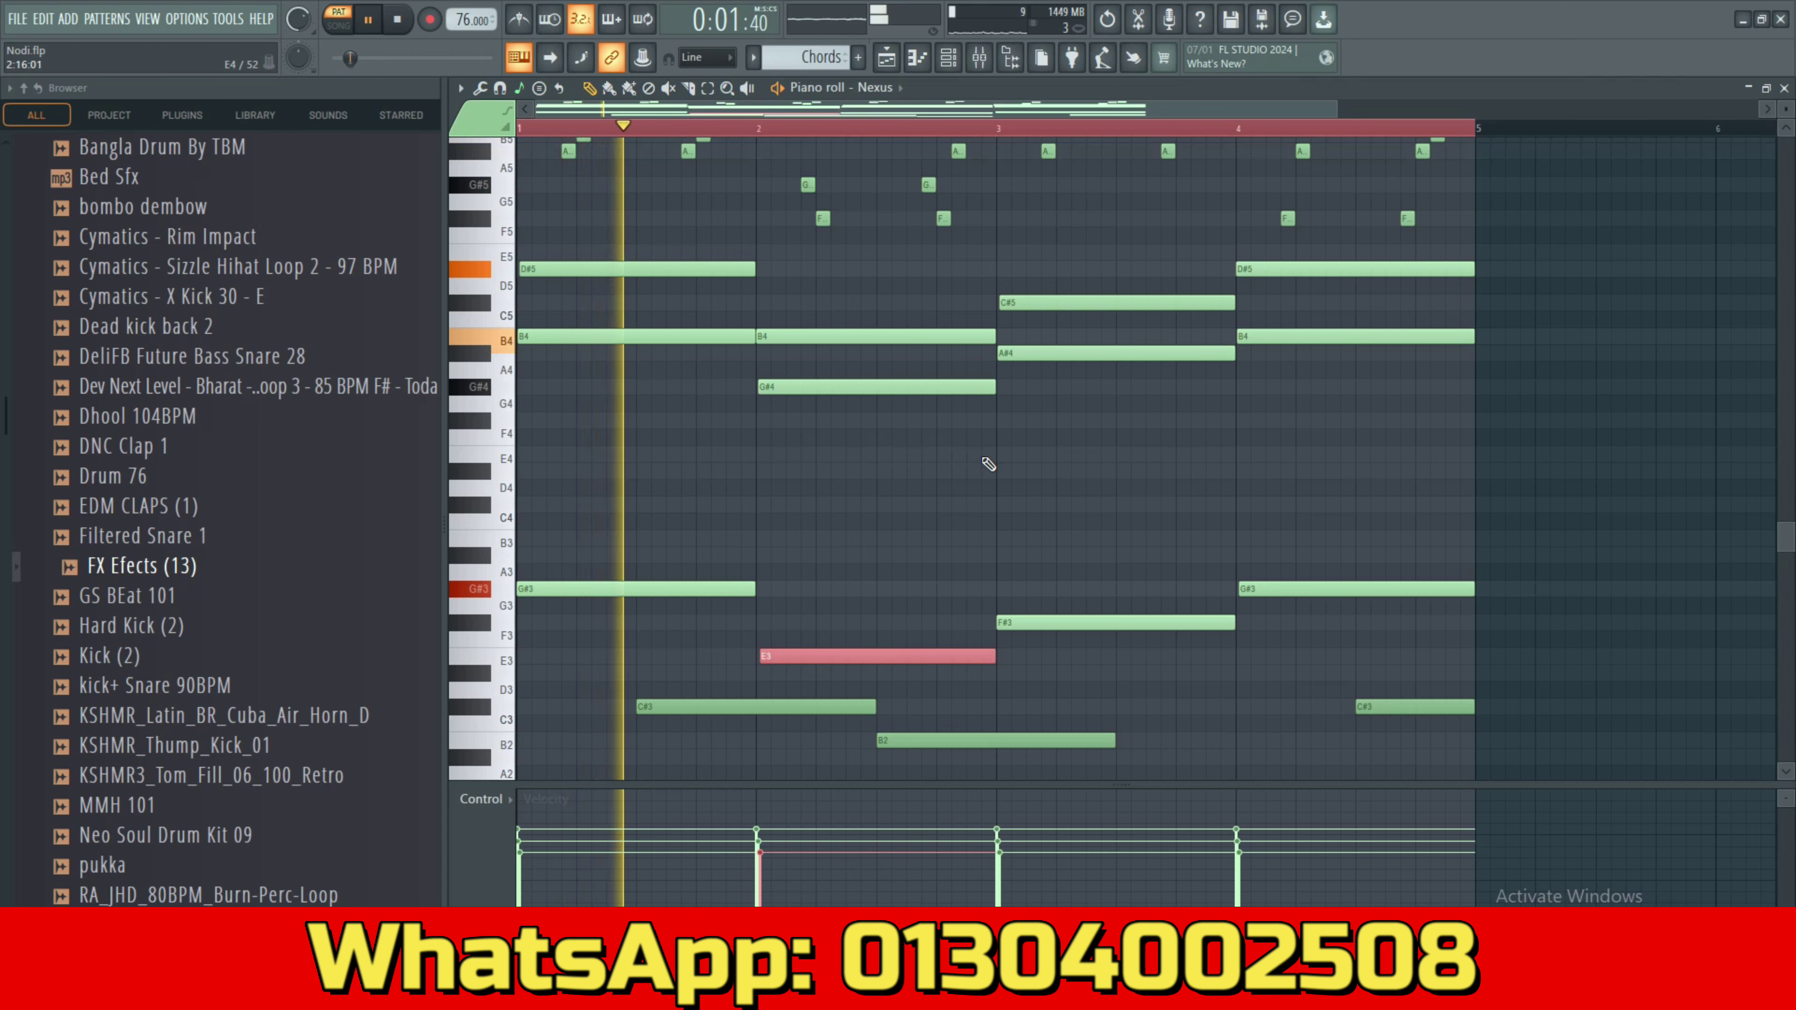
pyautogui.keyDown('ctrl'); pyautogui.click(990, 507); pyautogui.keyUp('ctrl')
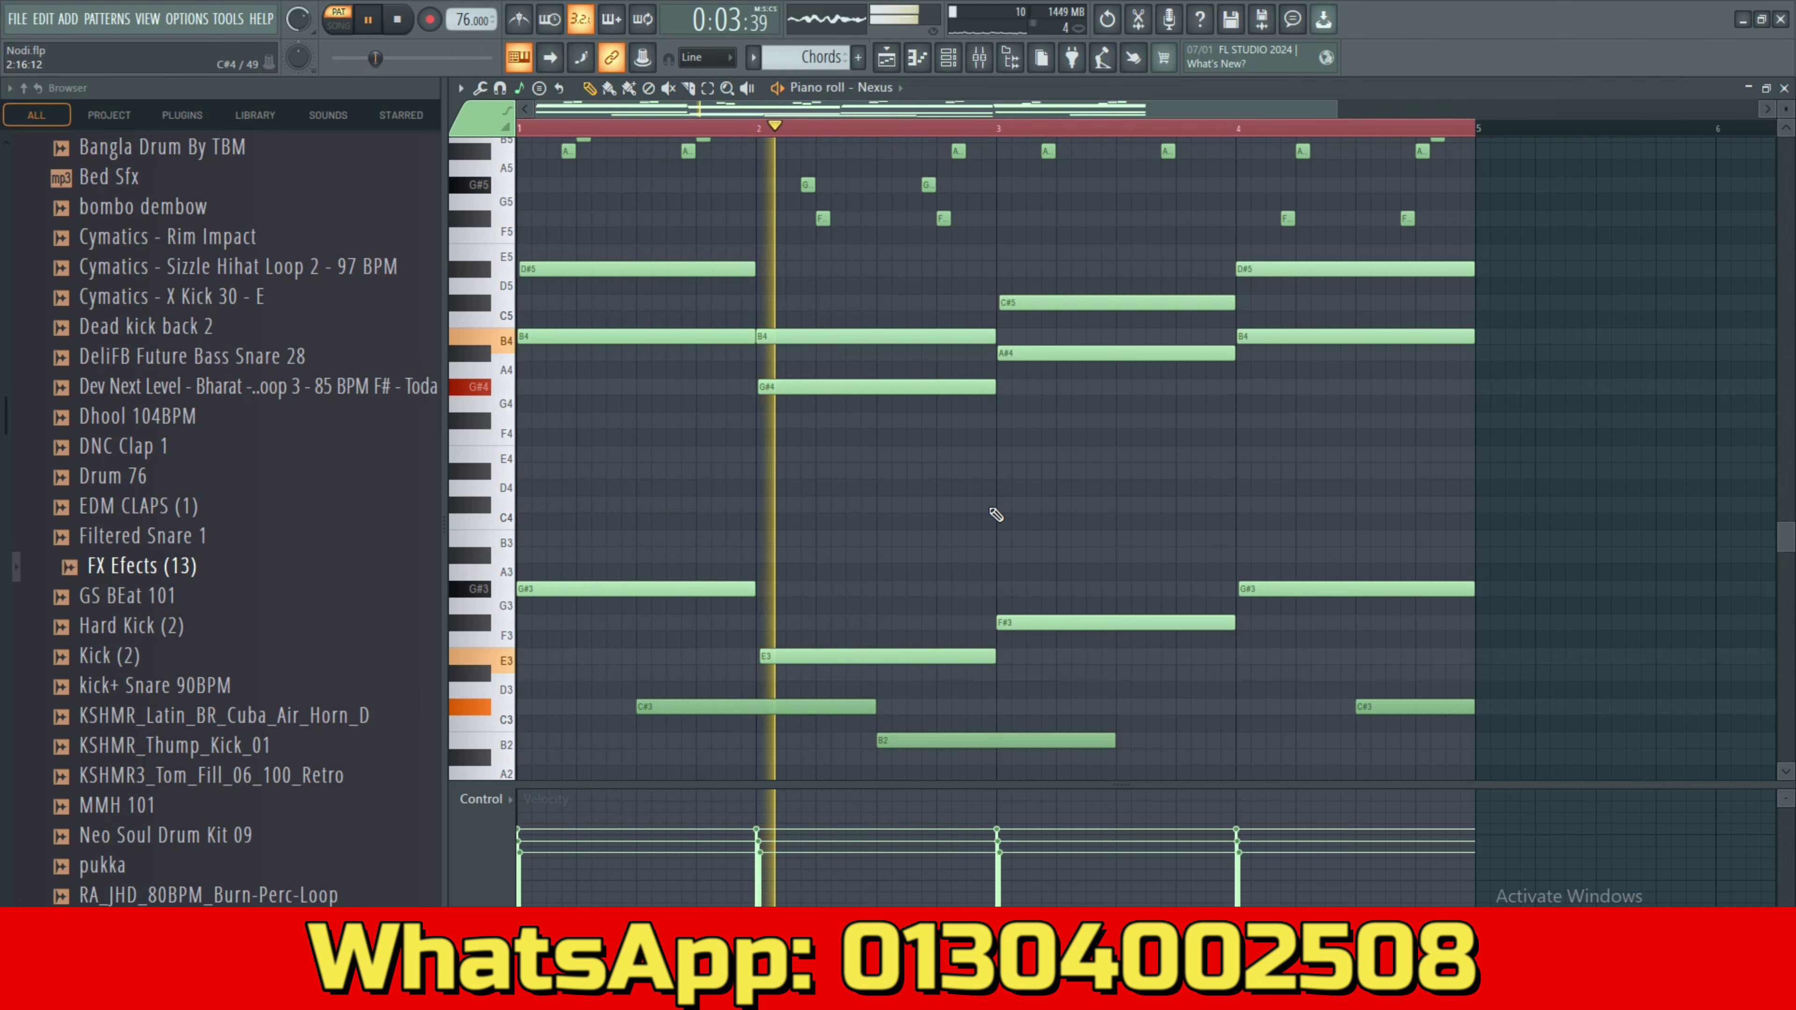
# Listen to the short melody notes over the chords, checking those at the ends of bars 2 and 4.
pyautogui.scroll(2, 989, 508)
pyautogui.scroll(1, 988, 508)
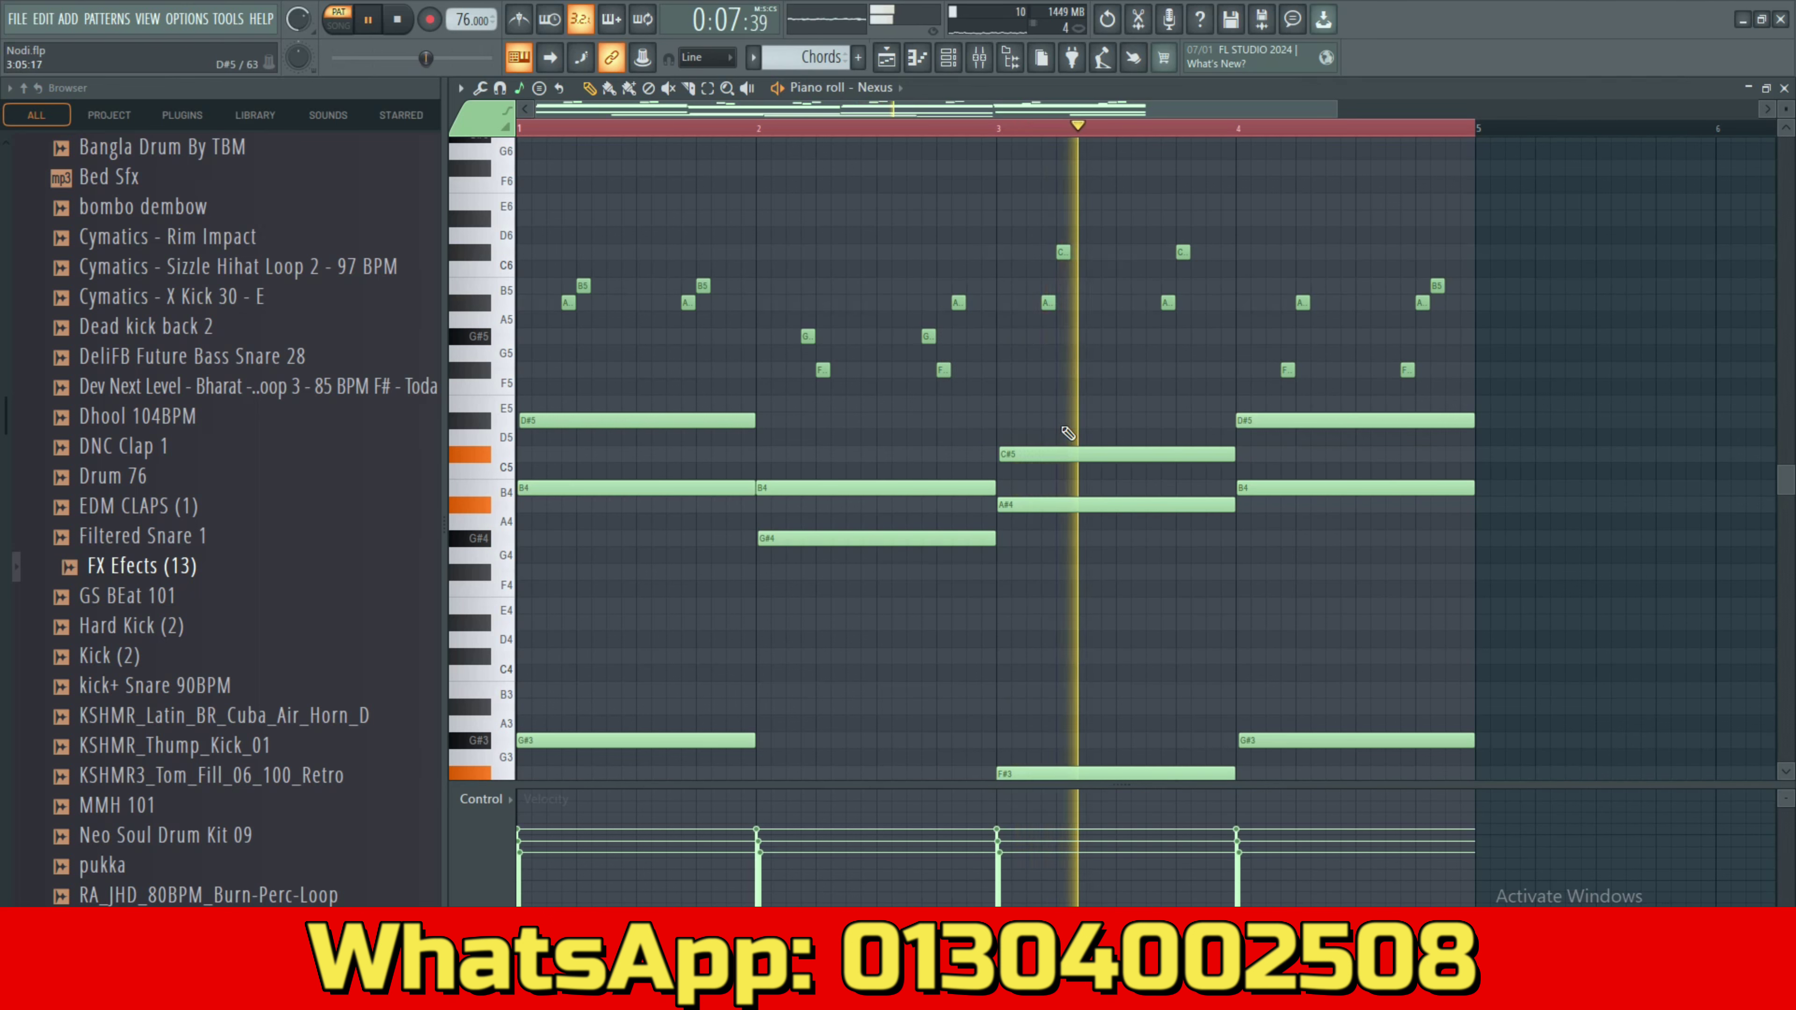
pyautogui.keyDown('ctrl'); pyautogui.click(960, 302); pyautogui.keyUp('ctrl')
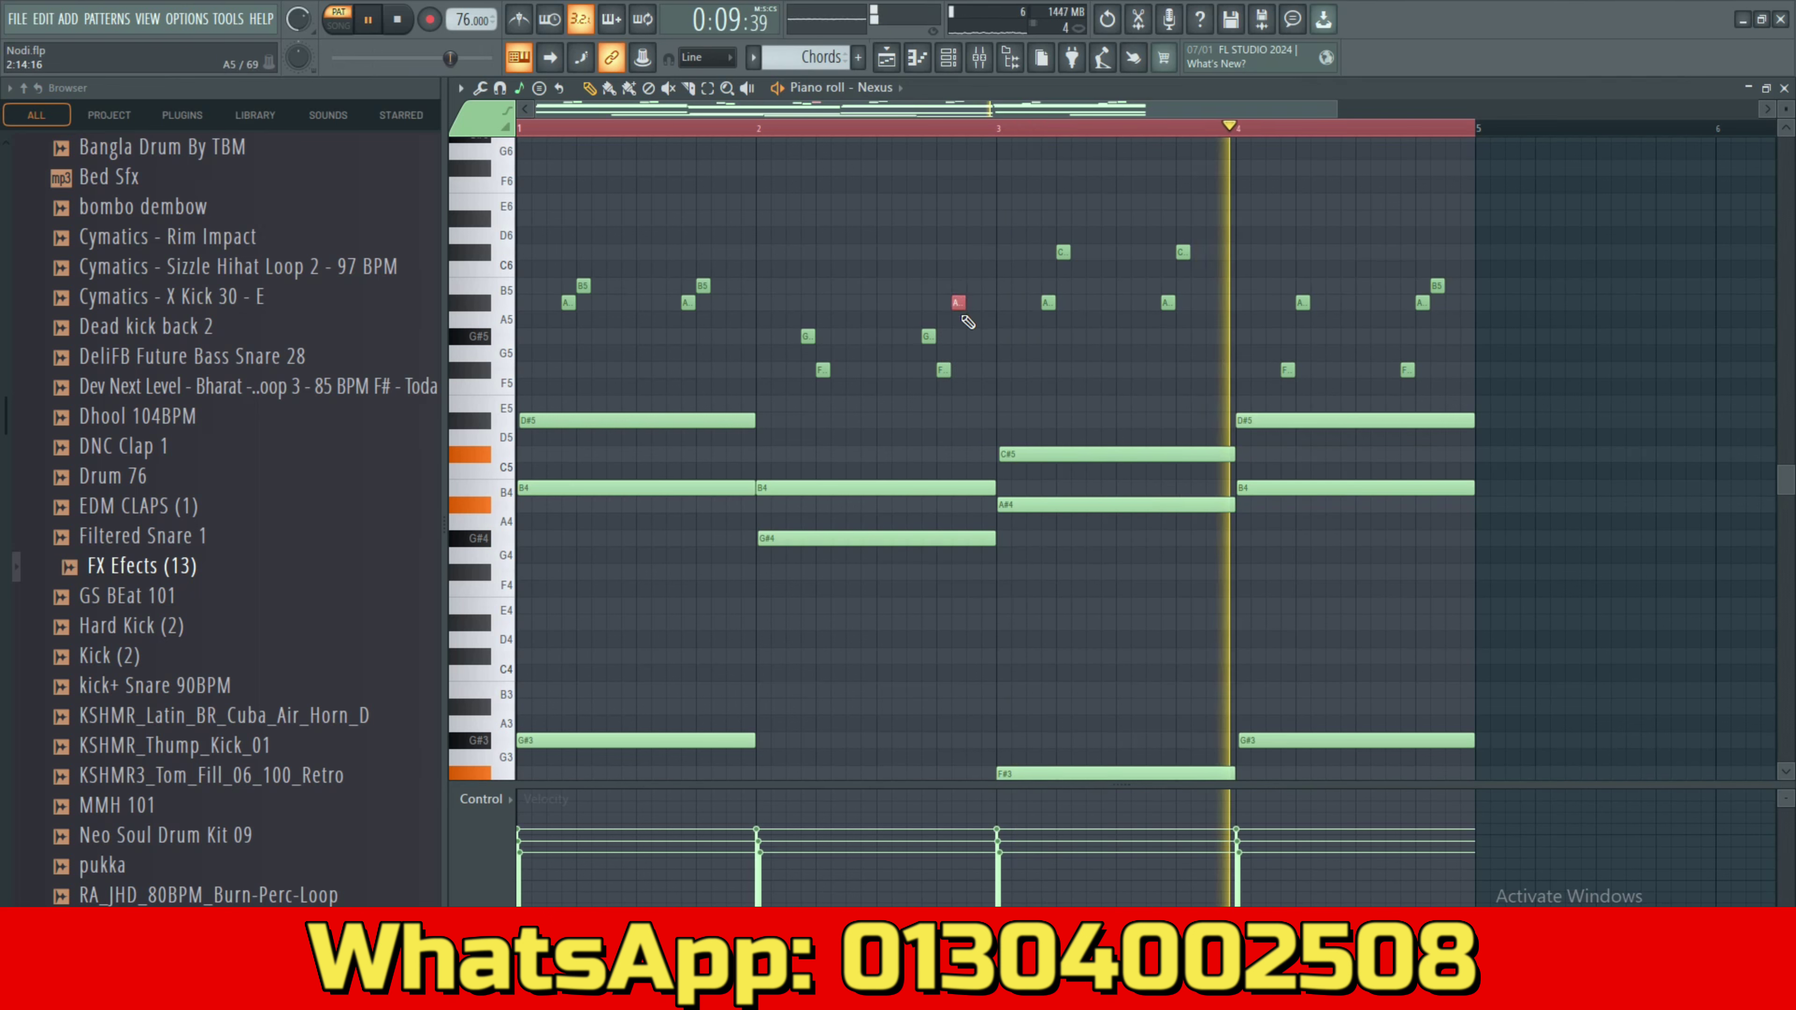
pyautogui.moveTo(1404, 250); pyautogui.dragTo(1440, 279)
pyautogui.keyDown('ctrl'); pyautogui.click(1482, 236); pyautogui.keyUp('ctrl')
pyautogui.press('space')
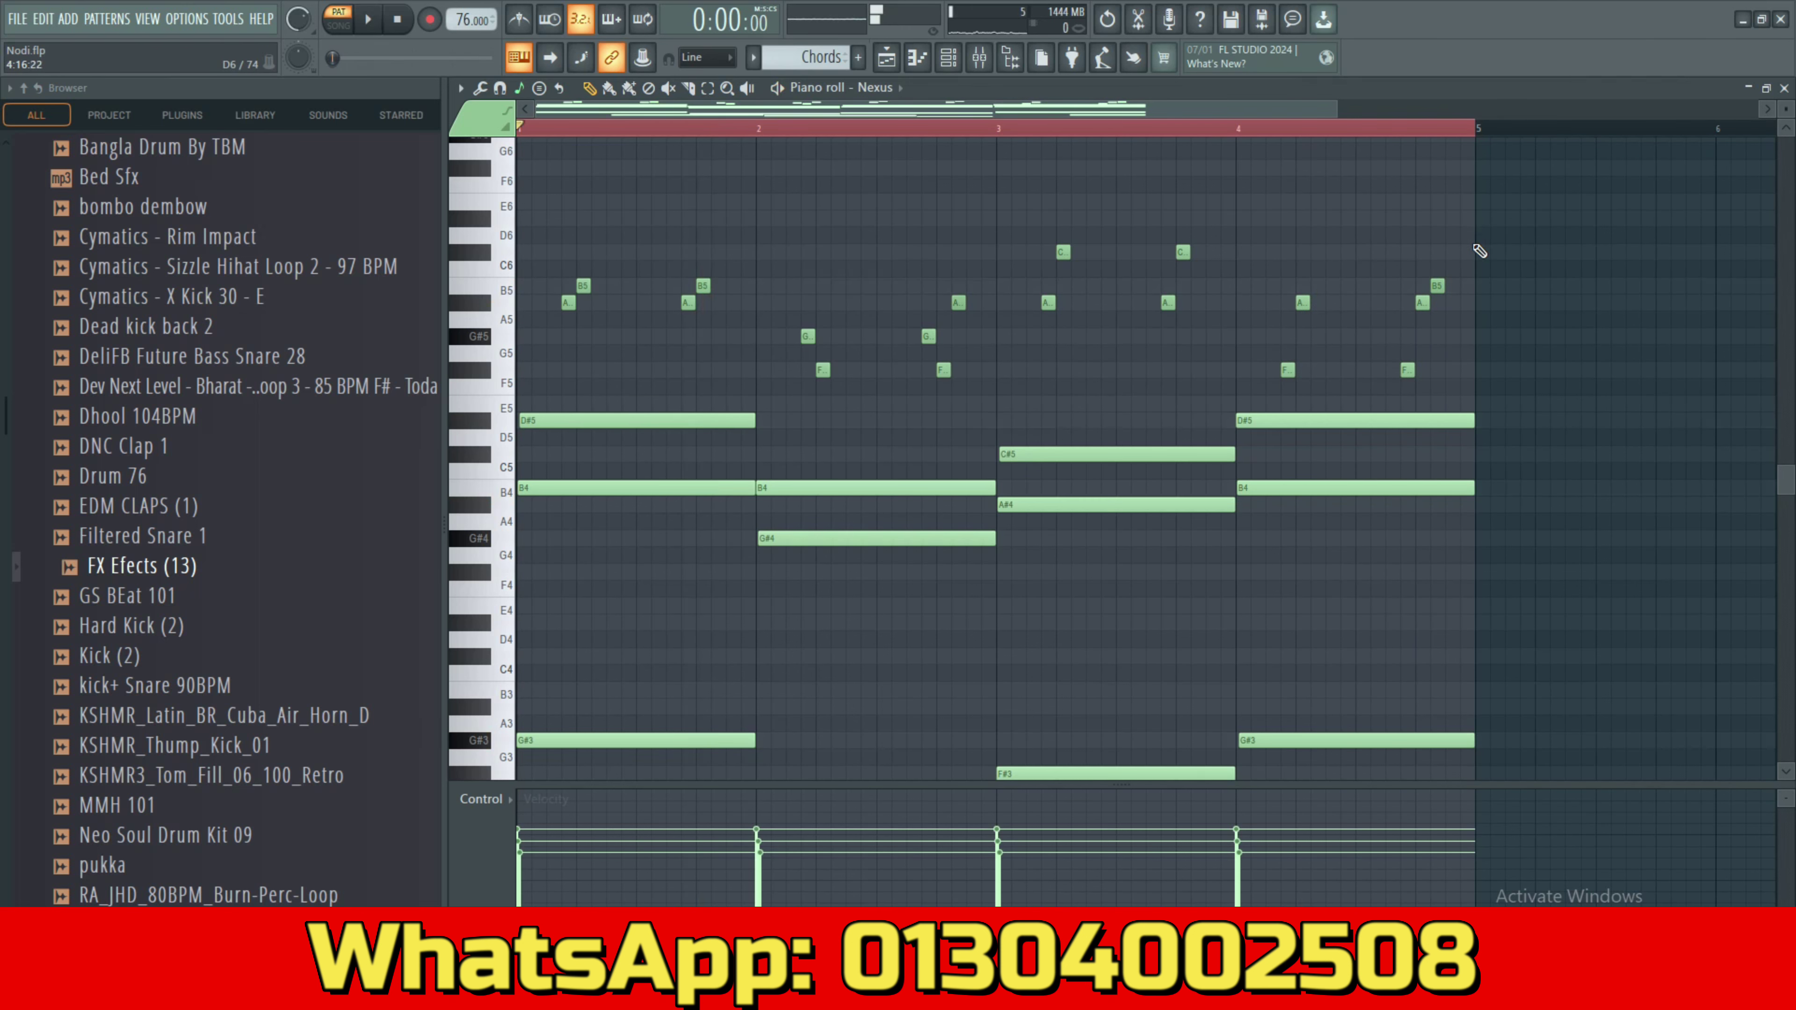
# Transpose all the short melody notes up one octave and replay them over the chords.
pyautogui.moveTo(1642, 396); pyautogui.dragTo(553, 220)
pyautogui.hotkey('ctrl', 'Up')
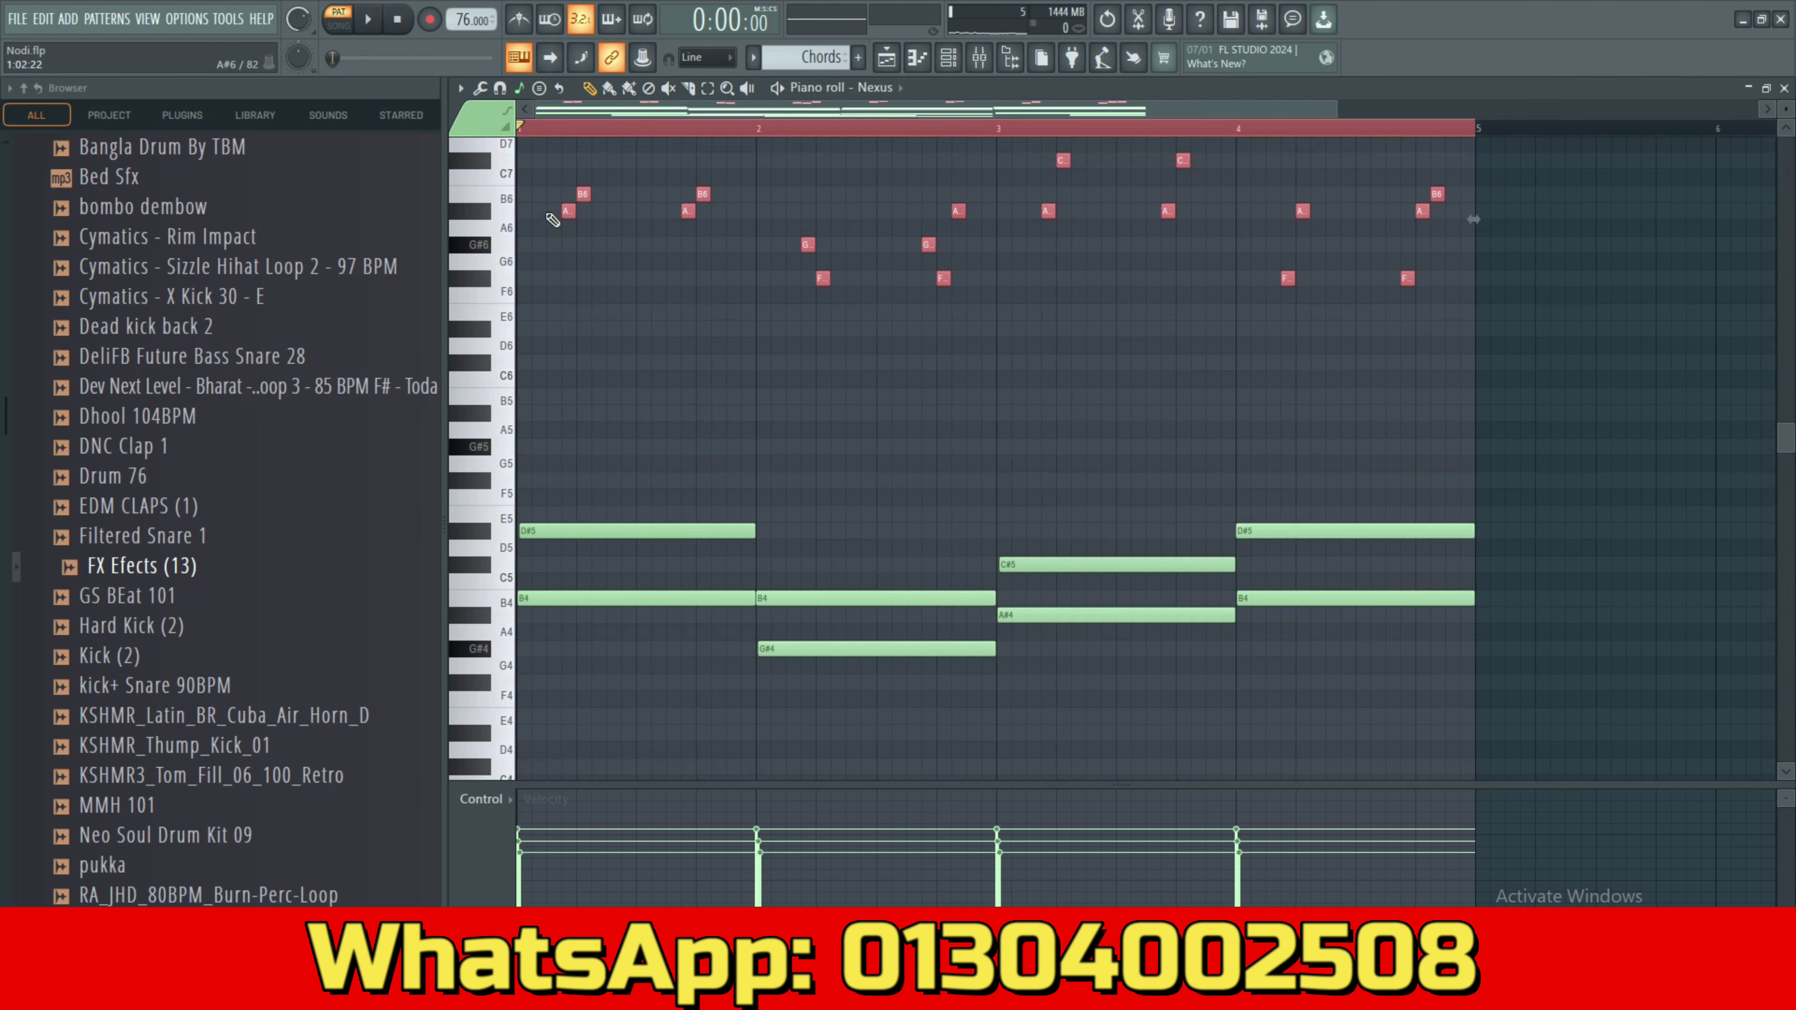
pyautogui.press('space')
pyautogui.keyDown('ctrl'); pyautogui.click(651, 308); pyautogui.keyUp('ctrl')
pyautogui.scroll(2, 650, 308)
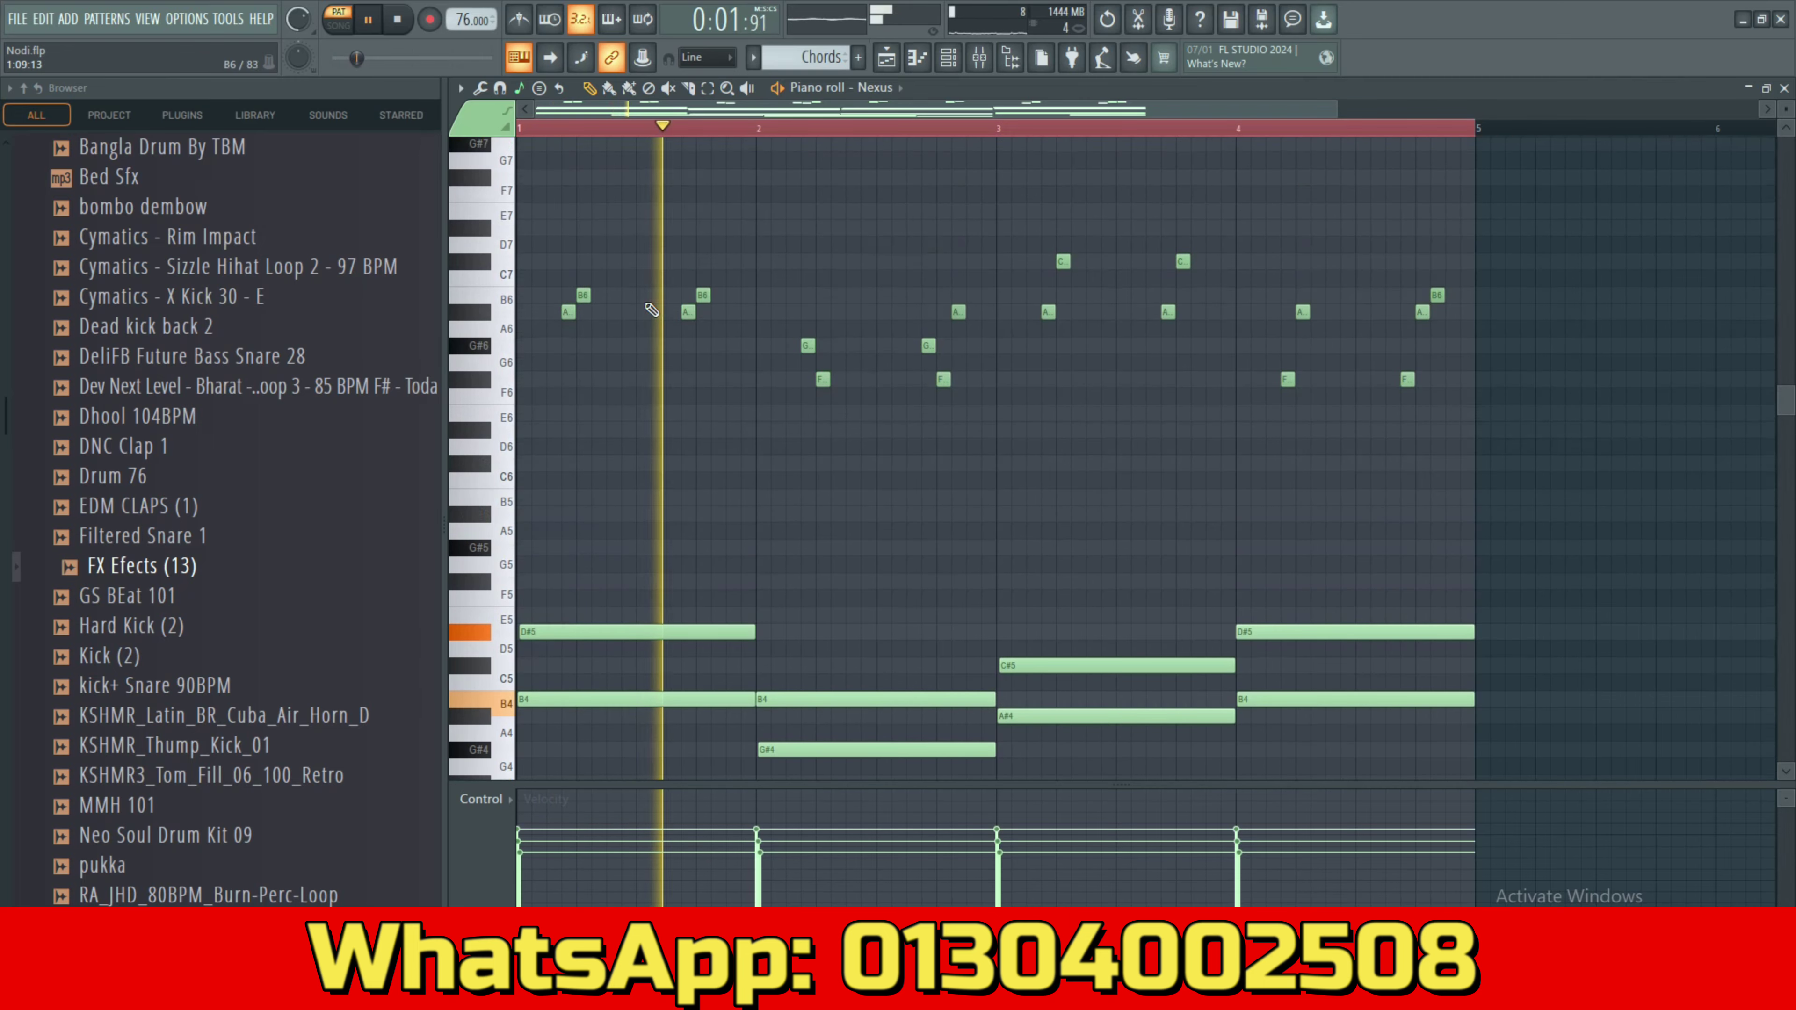
pyautogui.press('space')
# Cut the short melody notes from the Chords pattern and paste them into a new pattern named Piano.
pyautogui.moveTo(1559, 483); pyautogui.dragTo(518, 190)
pyautogui.press('Delete')
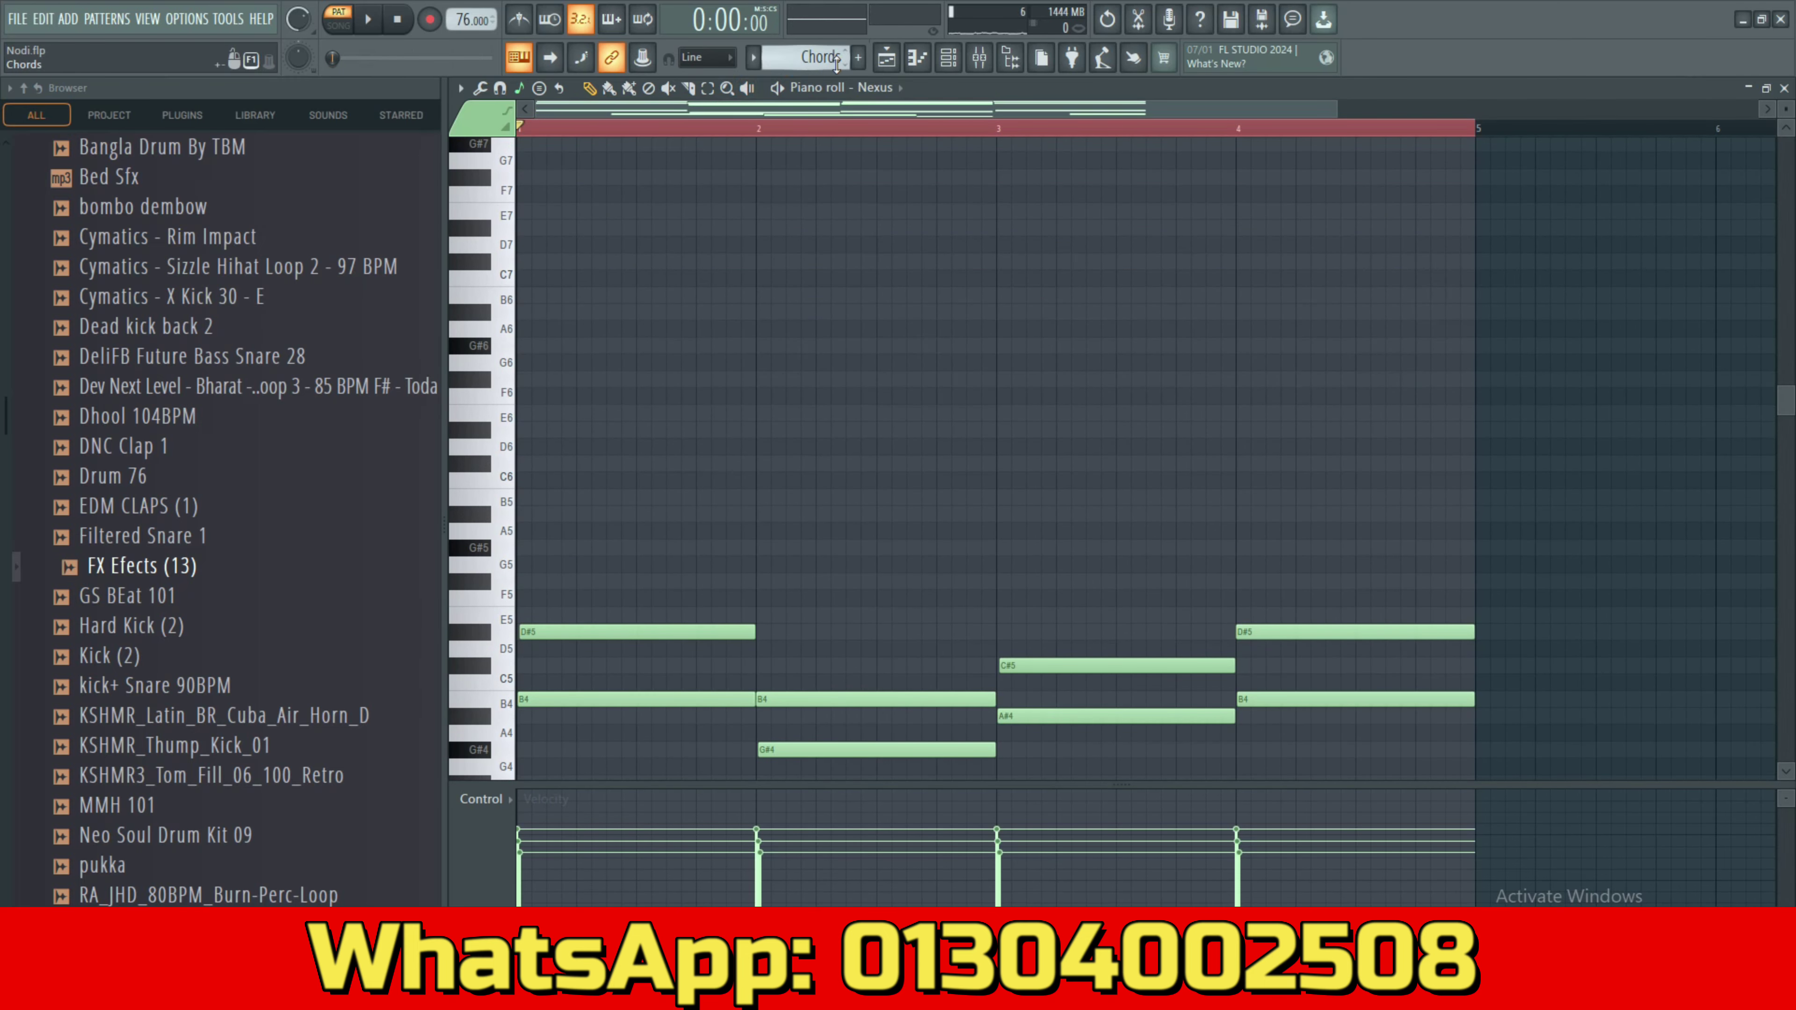
pyautogui.click(859, 56)
pyautogui.click(861, 79)
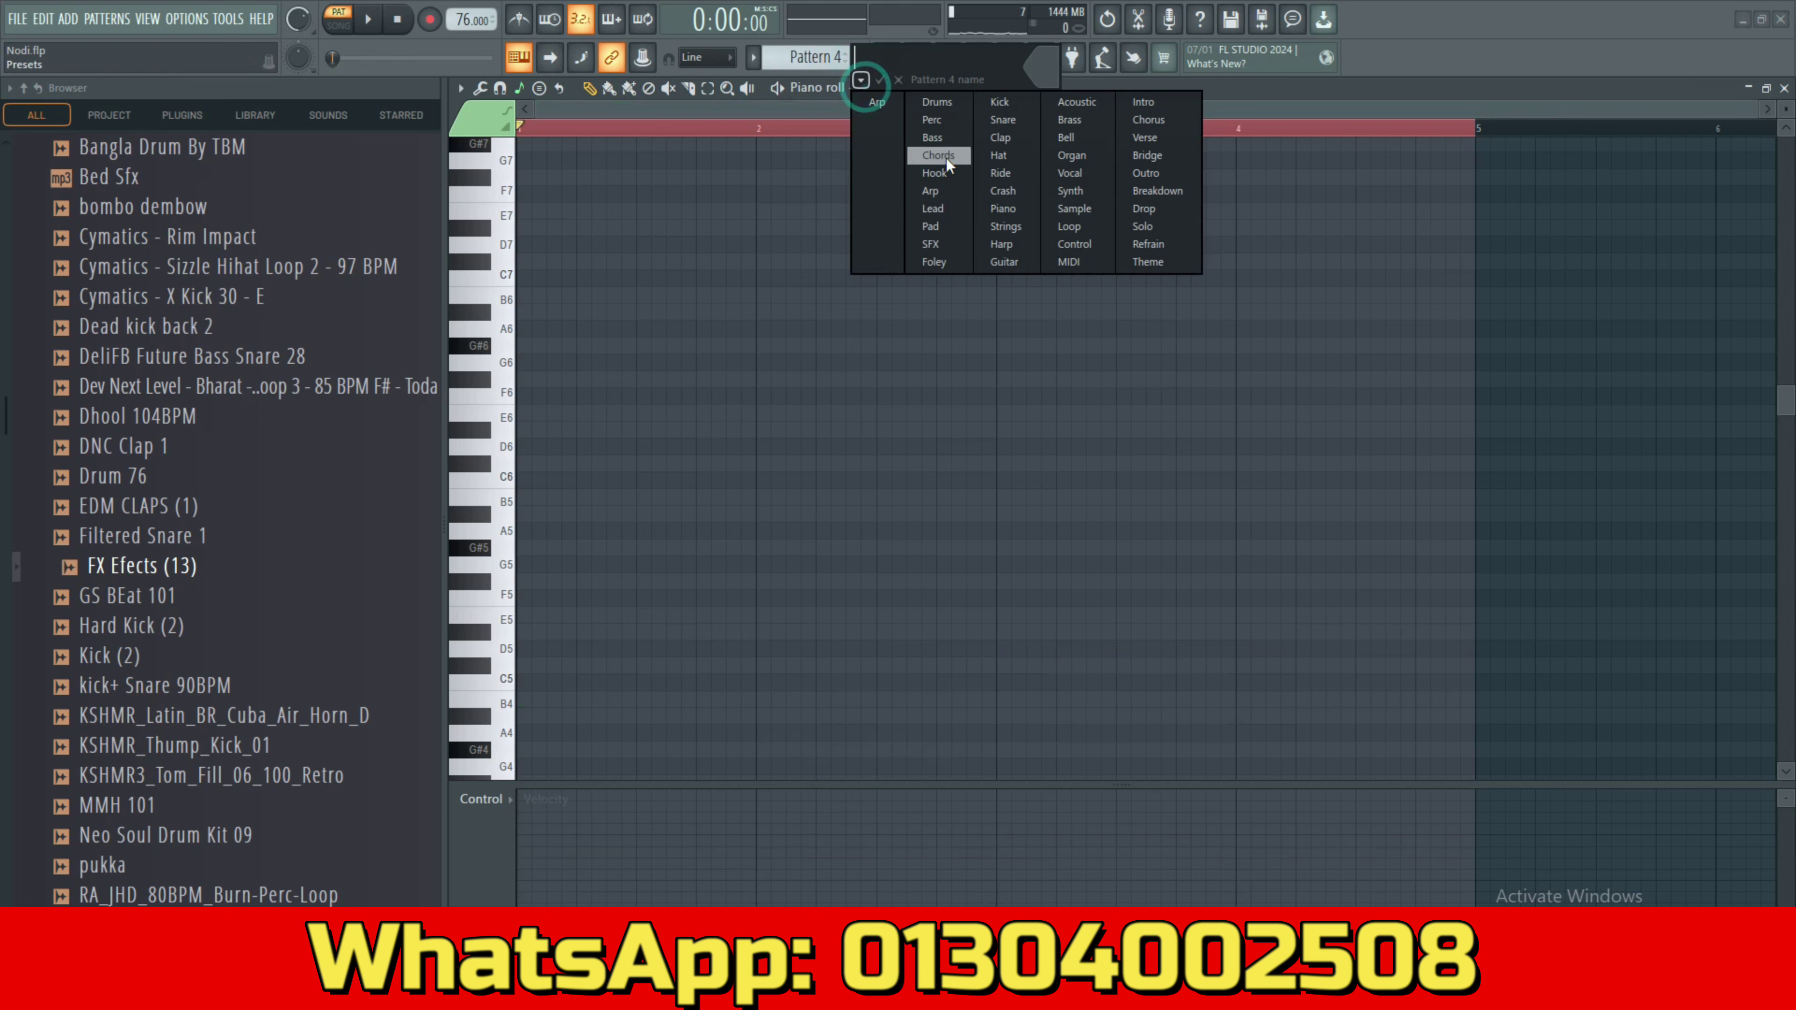
pyautogui.click(1003, 209)
pyautogui.hotkey('ctrl', 'v')
pyautogui.hotkey('ctrl', 'd')
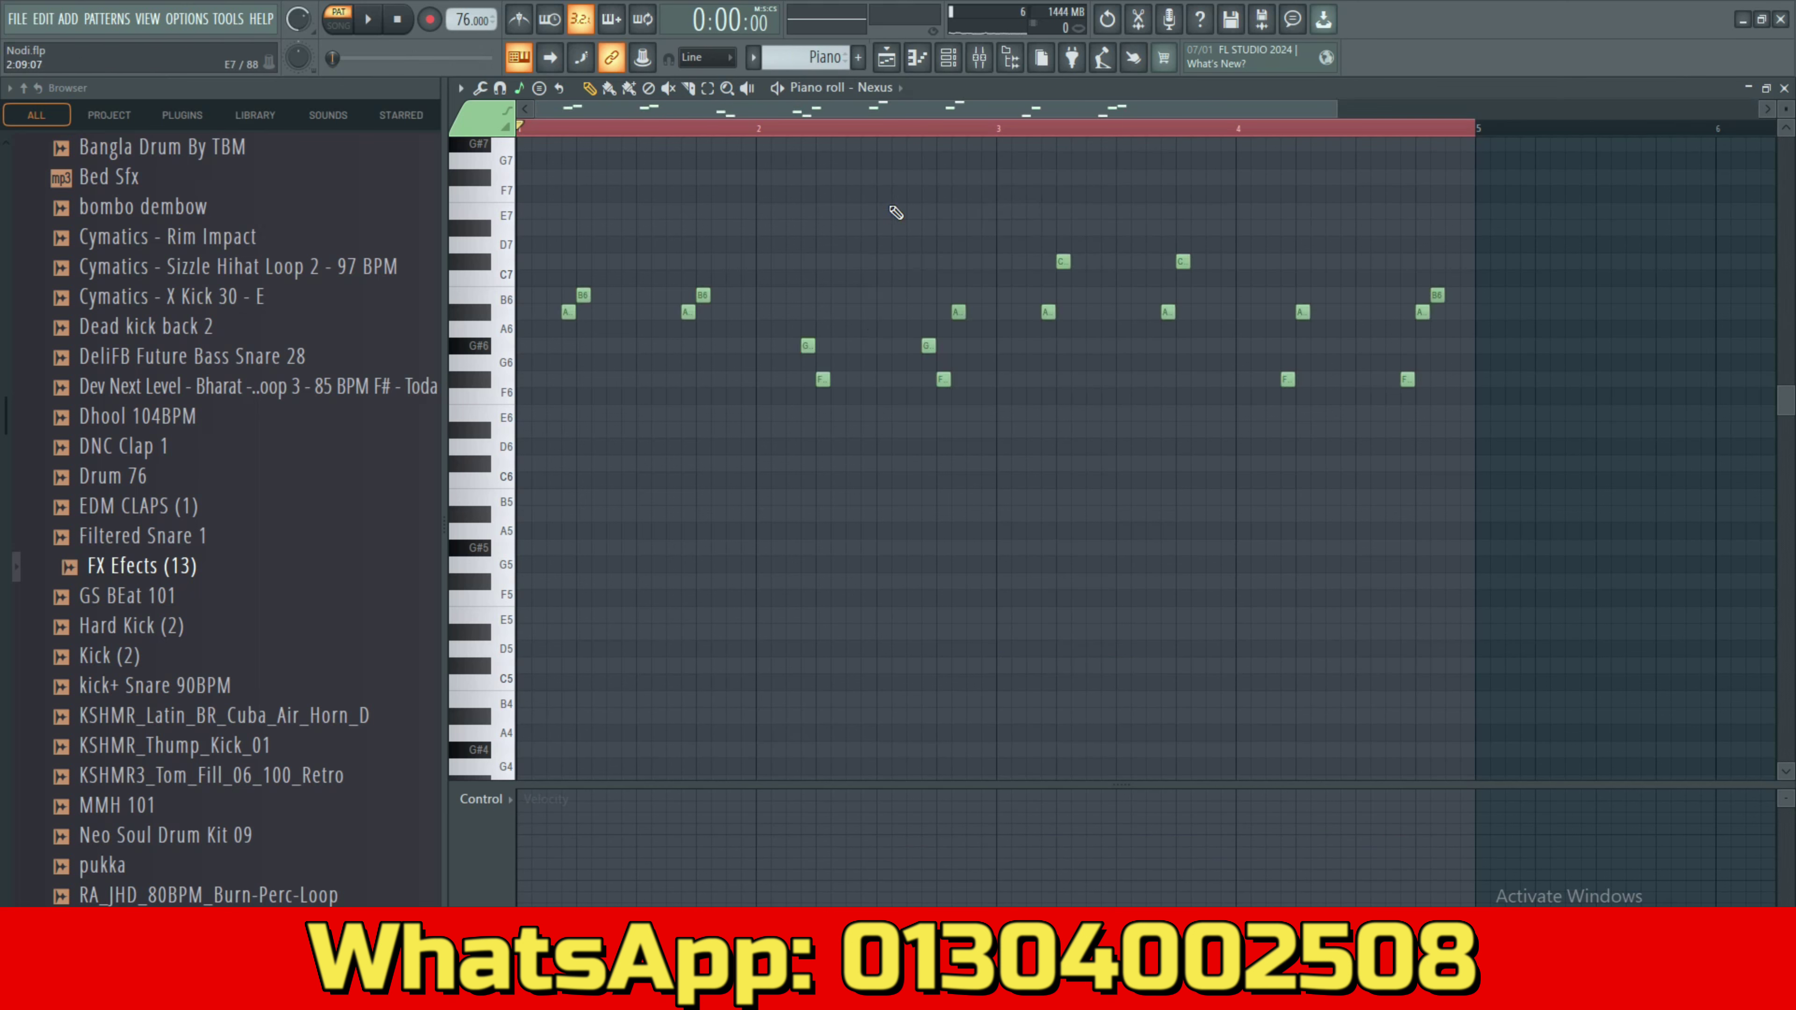
# Play the Piano melody briefly and place the Piano pattern on Track 5 at bar 17 of the playlist.
pyautogui.press('space')
pyautogui.click(918, 57)
pyautogui.press('space')
pyautogui.click(927, 370)
pyautogui.moveTo(968, 375); pyautogui.dragTo(985, 372)
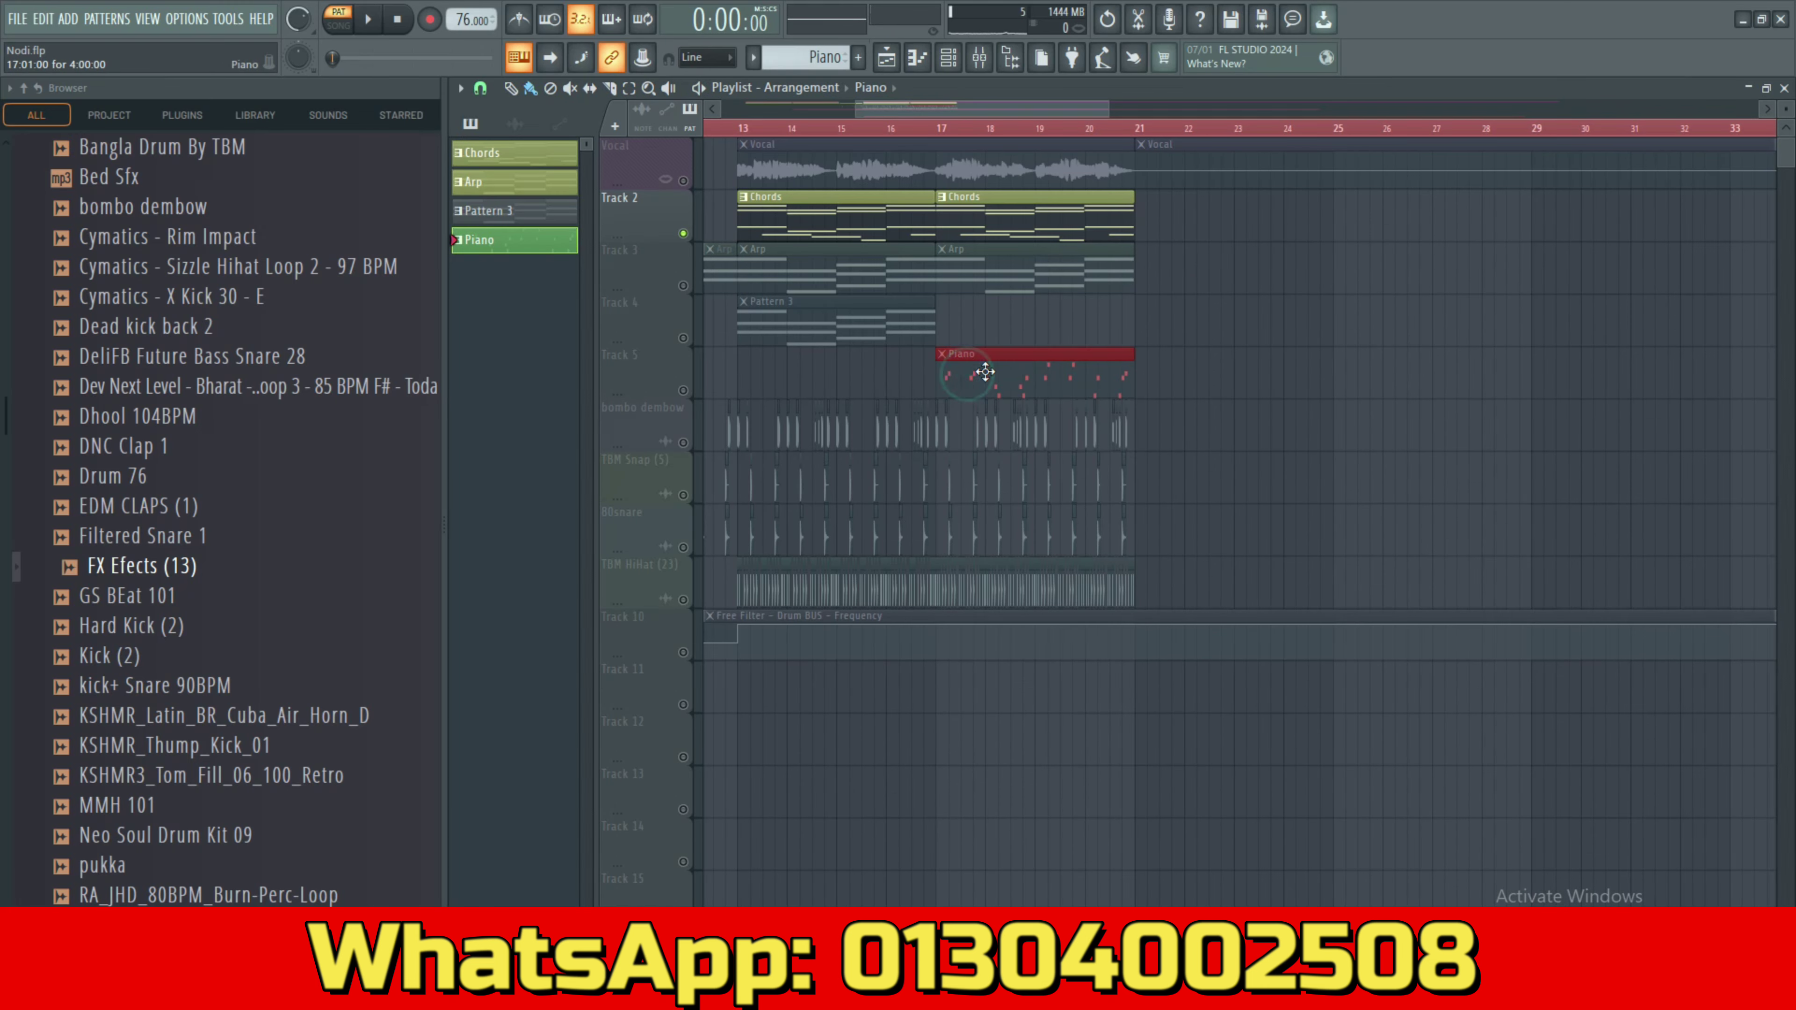
# End the solo on Track 2 and listen to all tracks from just before bar 13 to bar 21.
pyautogui.click(730, 134)
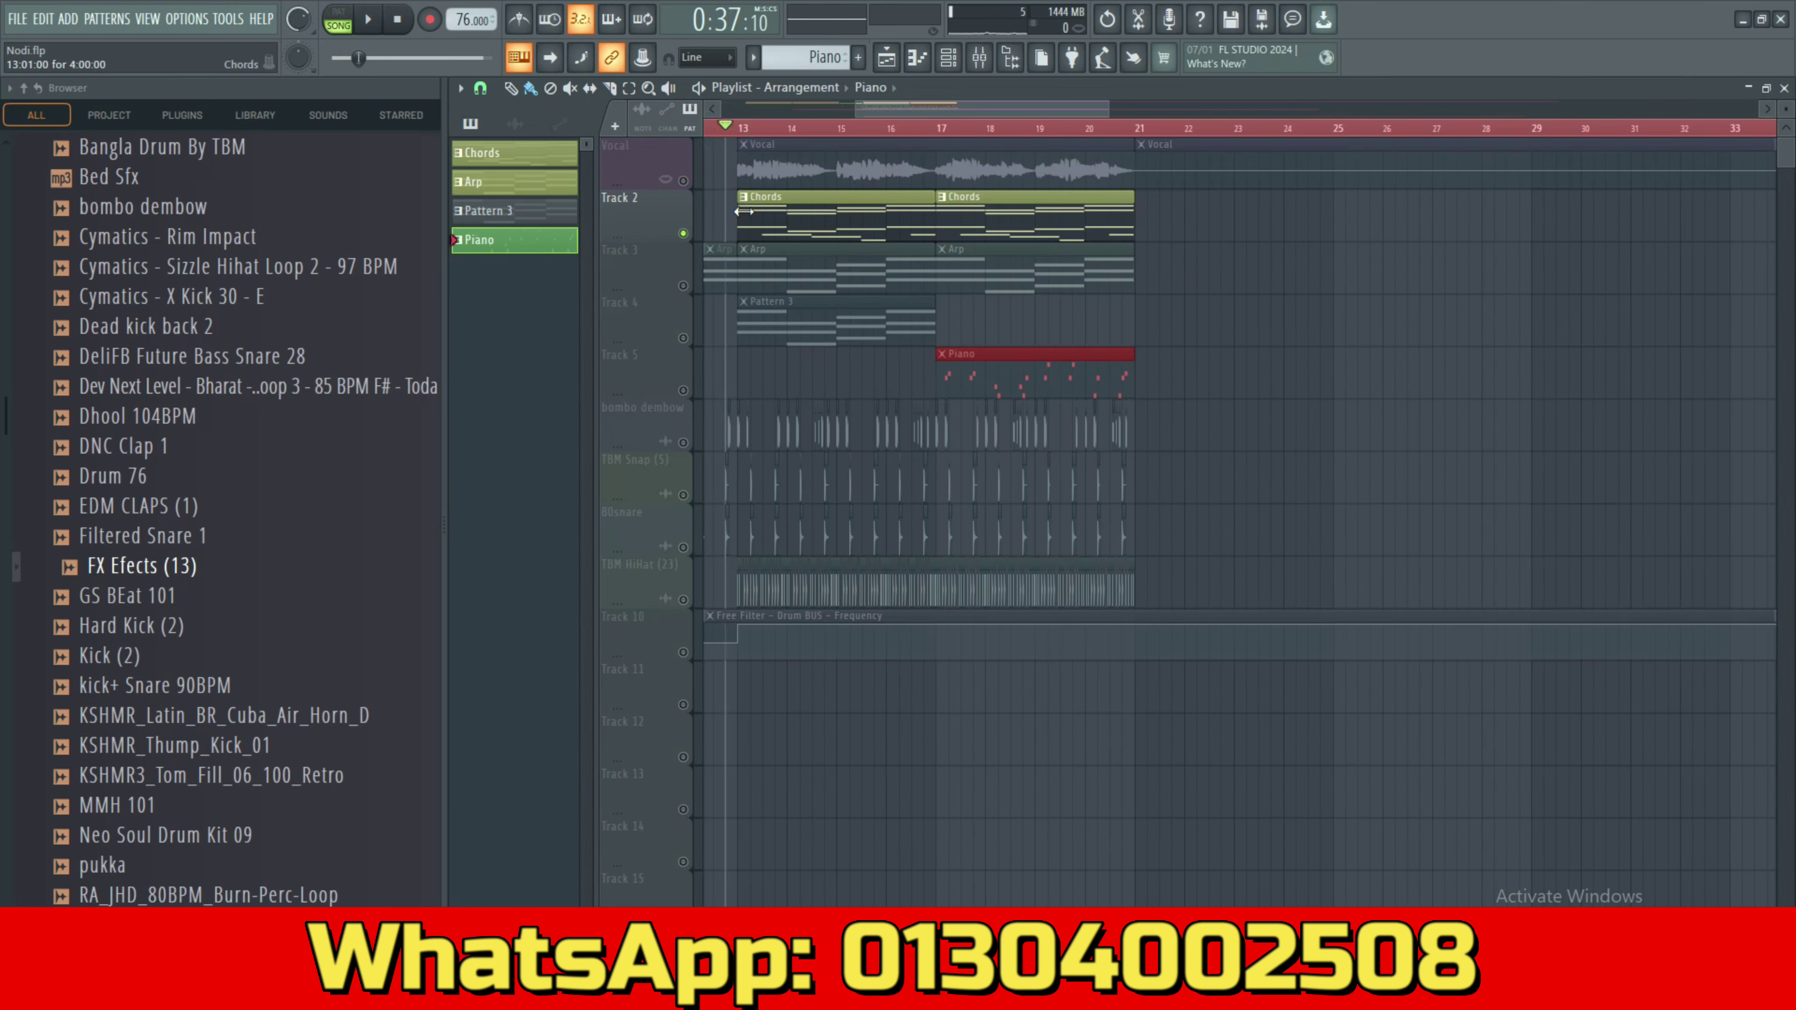
pyautogui.press('space')
pyautogui.keyDown('ctrl'); pyautogui.click(683, 233); pyautogui.keyUp('ctrl')
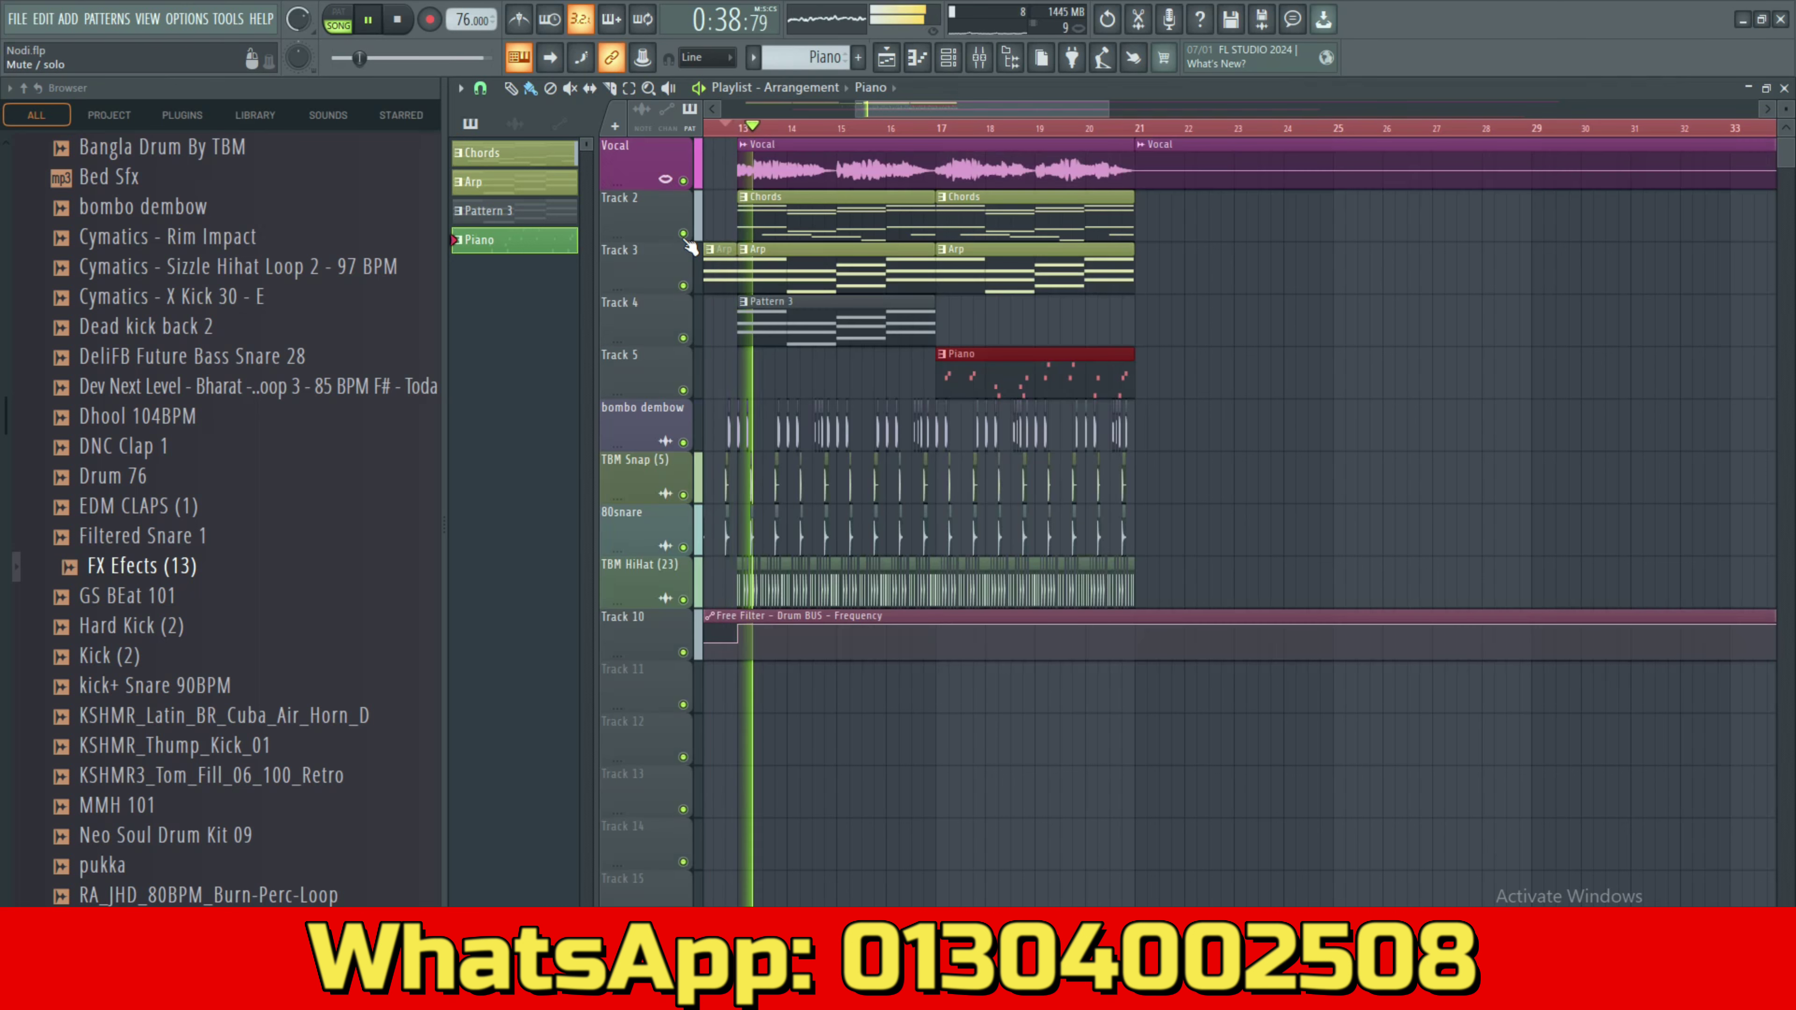
pyautogui.keyDown('ctrl'); pyautogui.click(924, 809); pyautogui.keyUp('ctrl')
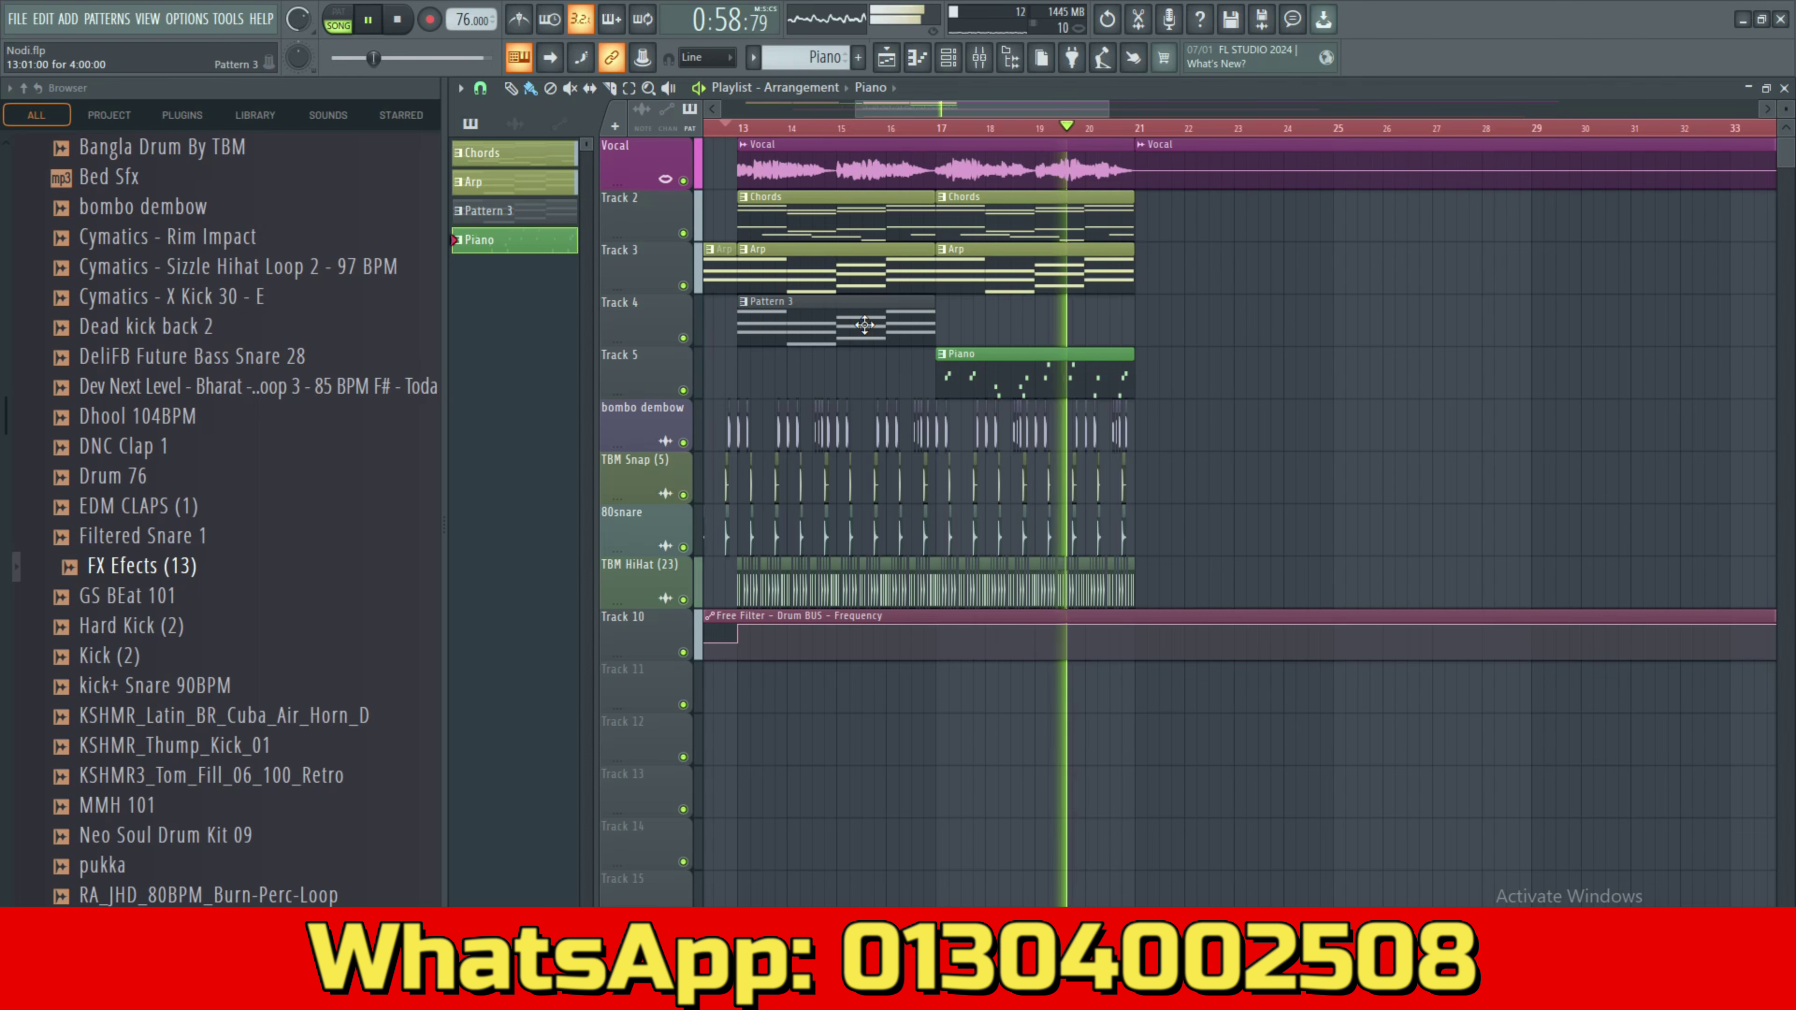
pyautogui.scroll(2, 1212, 496)
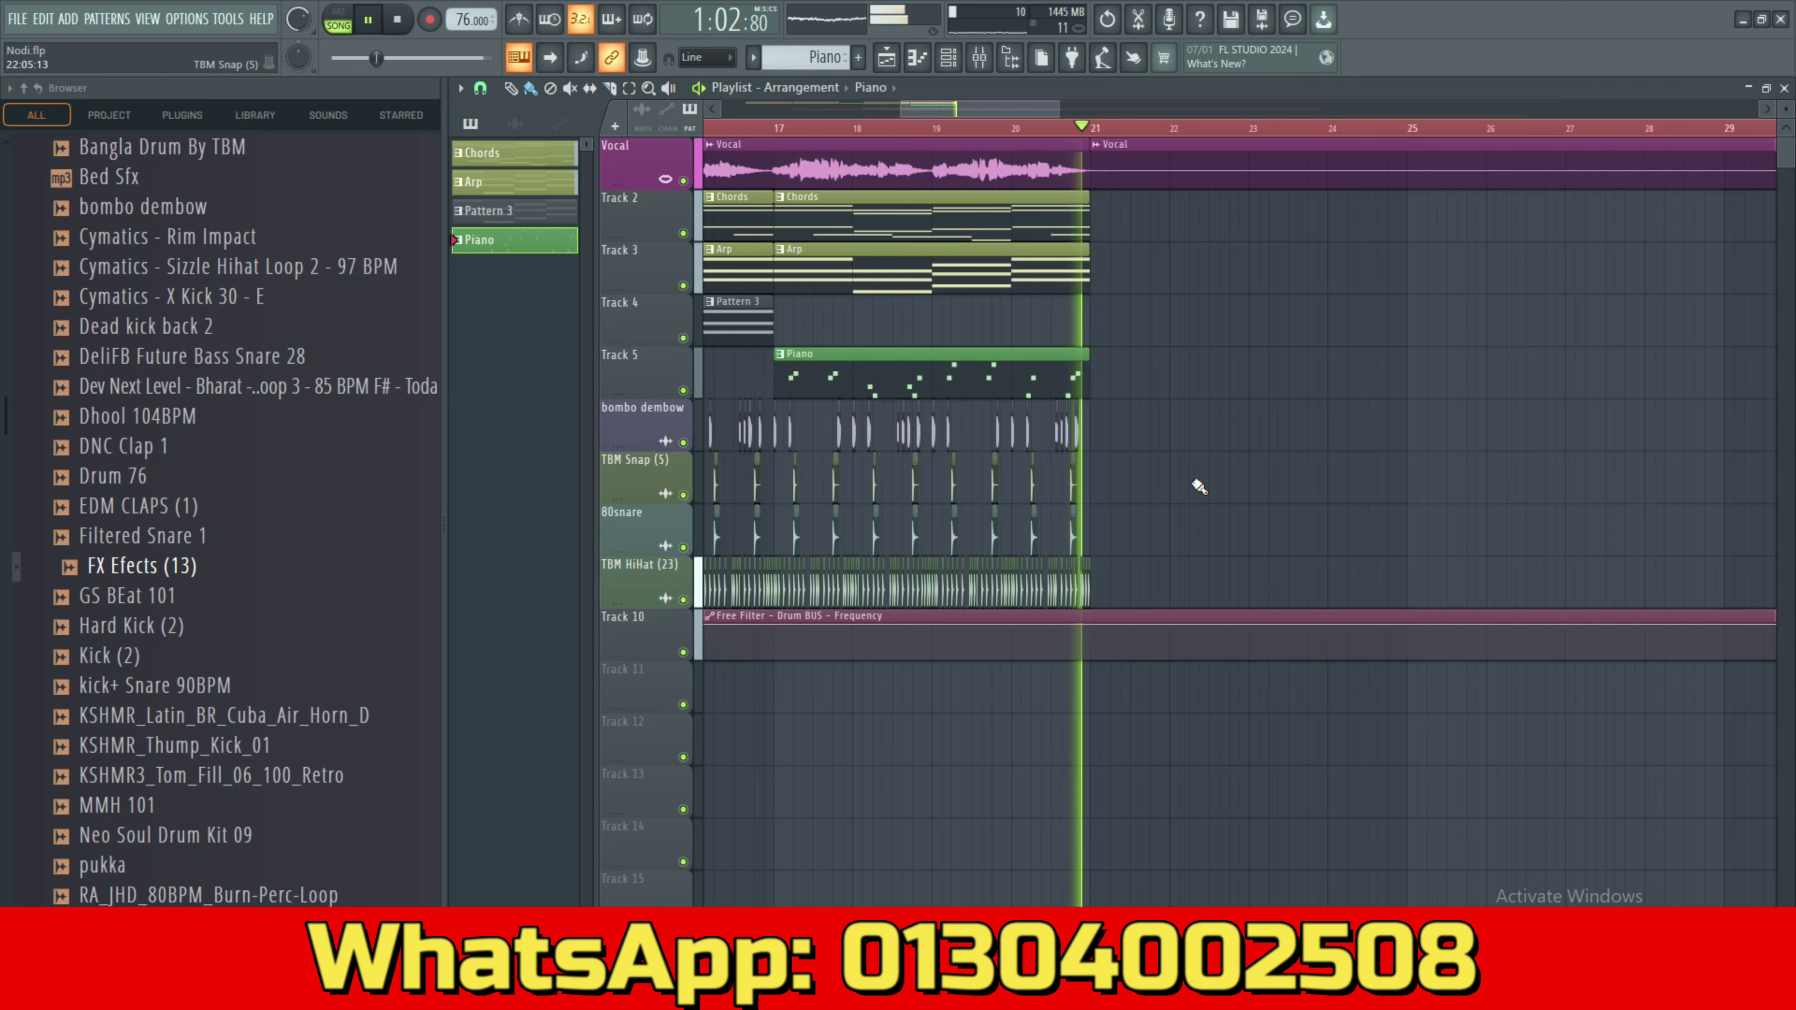
pyautogui.press('space')
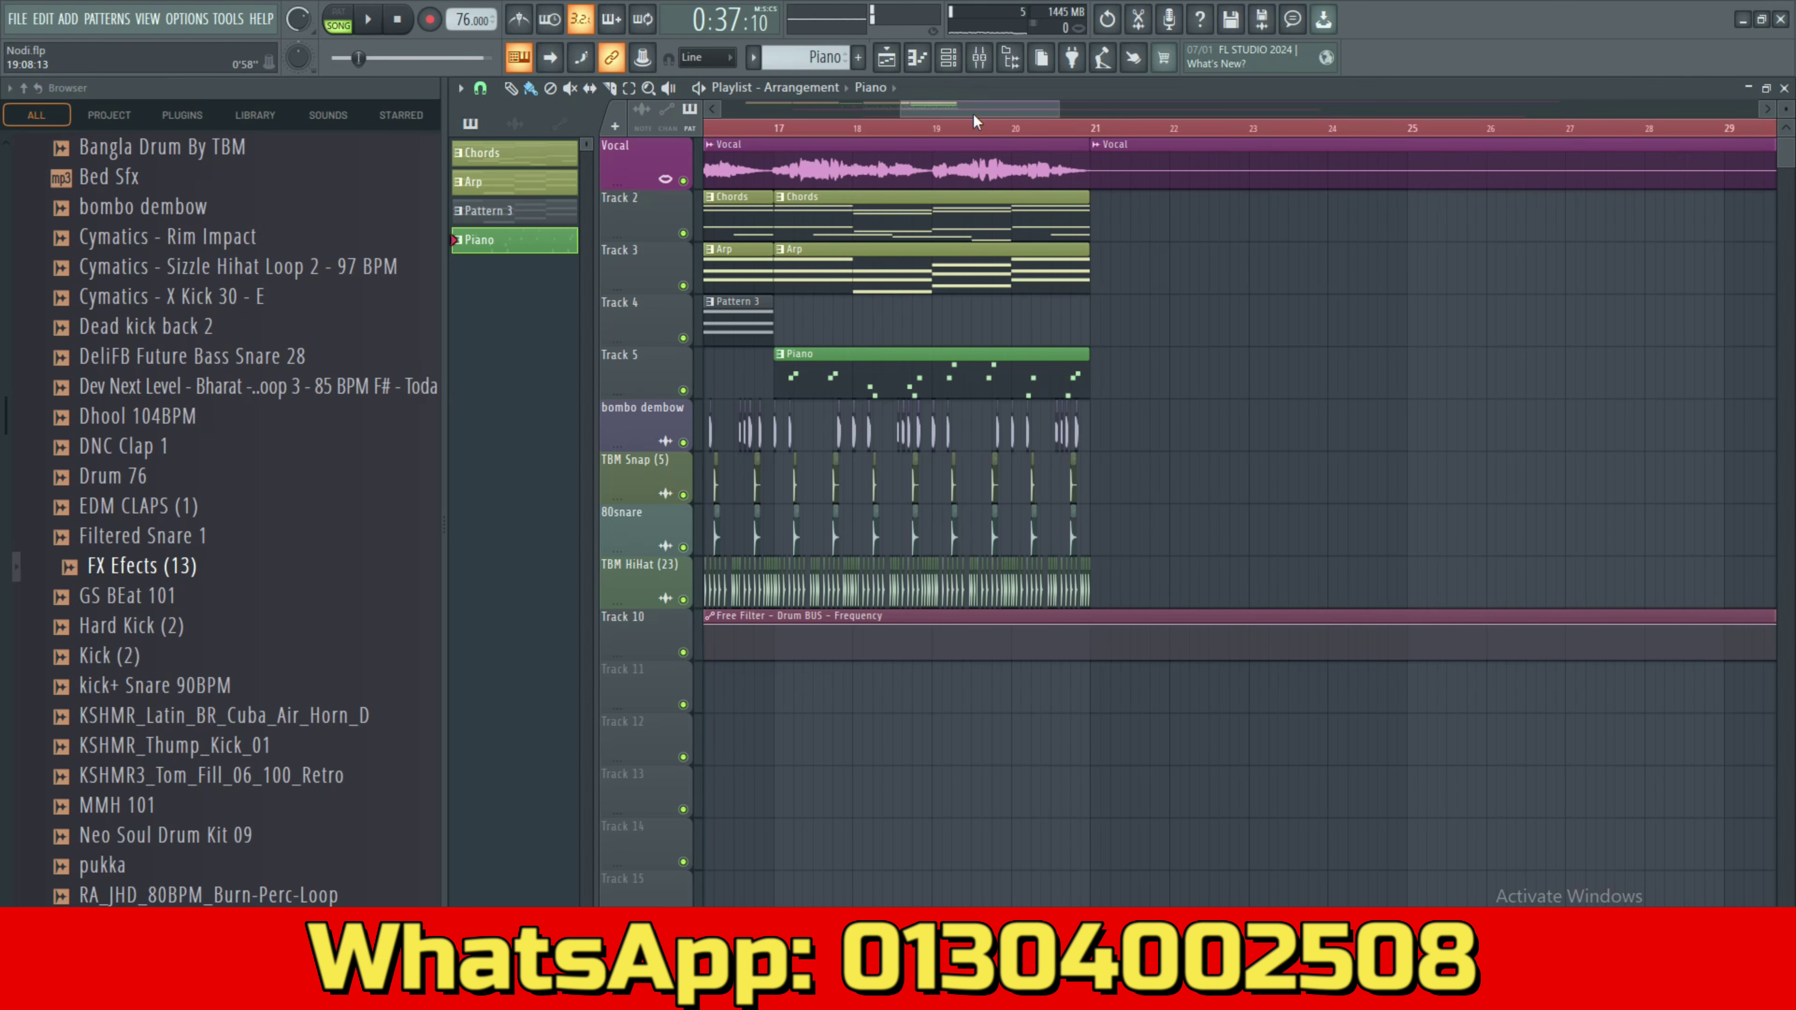
# Save the project and replay the arrangement from just before bar 13.
pyautogui.moveTo(974, 114); pyautogui.dragTo(908, 112)
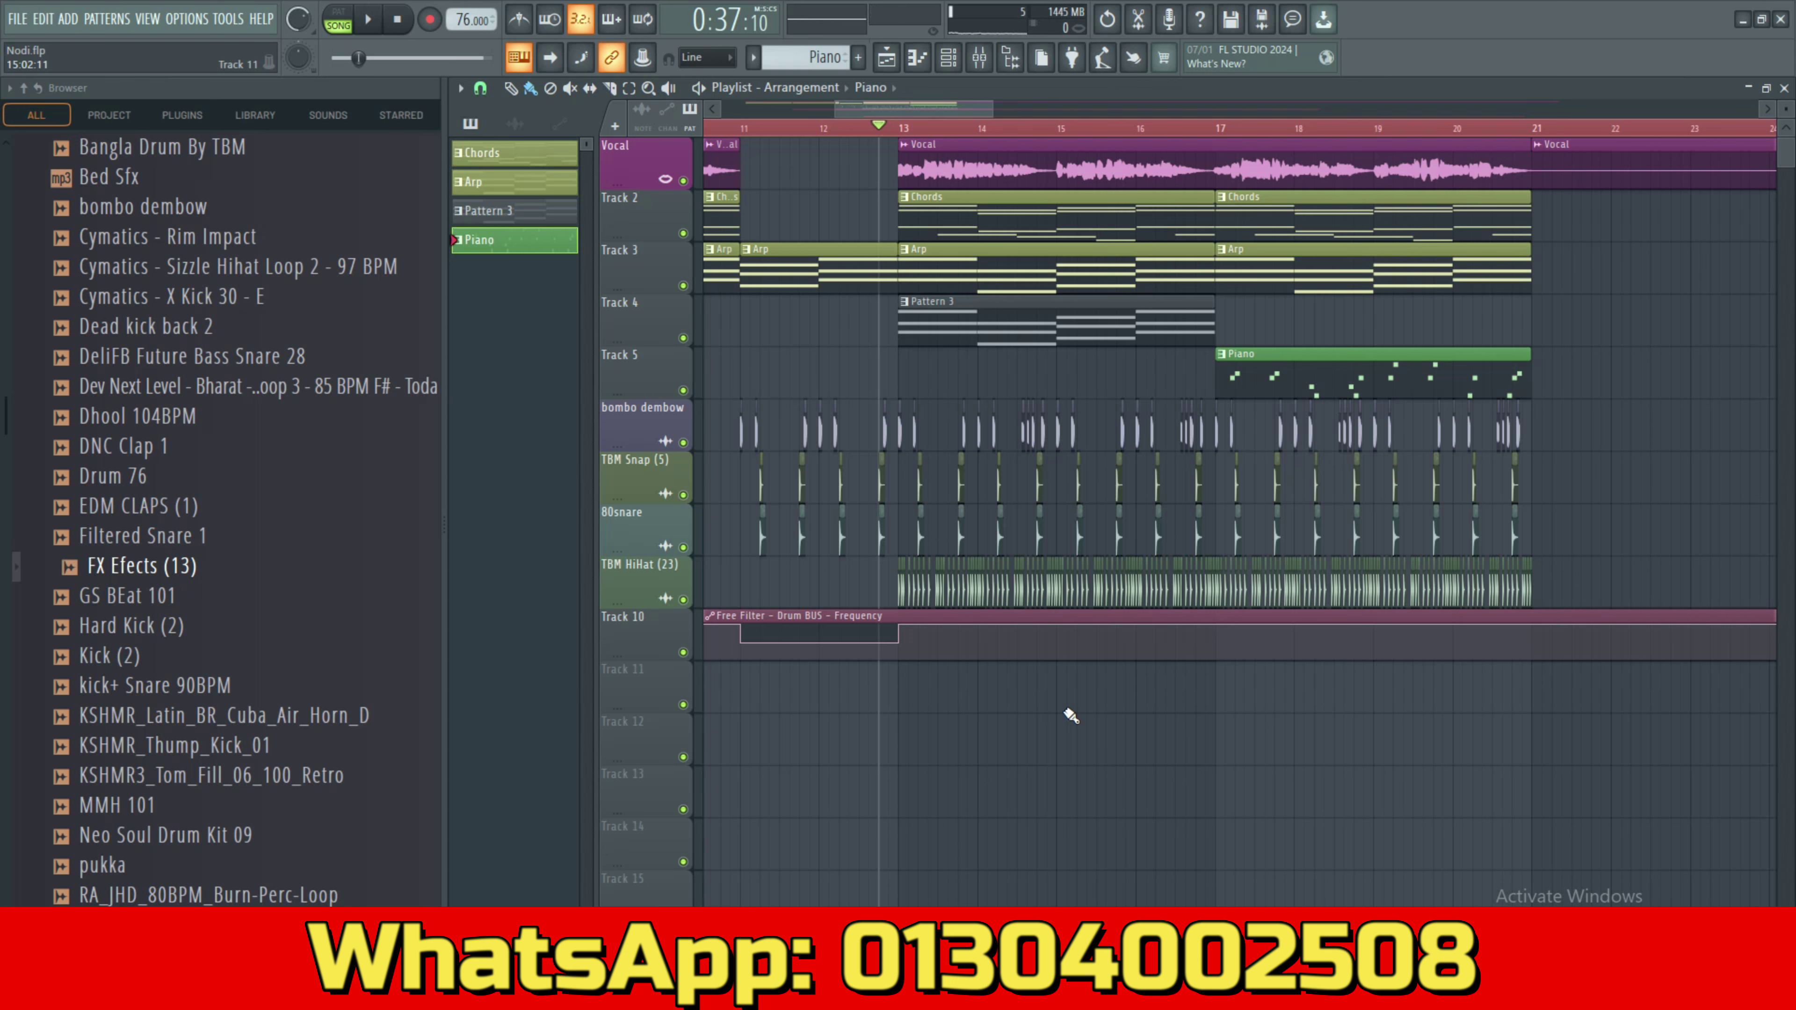
pyautogui.hotkey('ctrl', 's')
pyautogui.scroll(2, 1067, 718)
pyautogui.press('space')
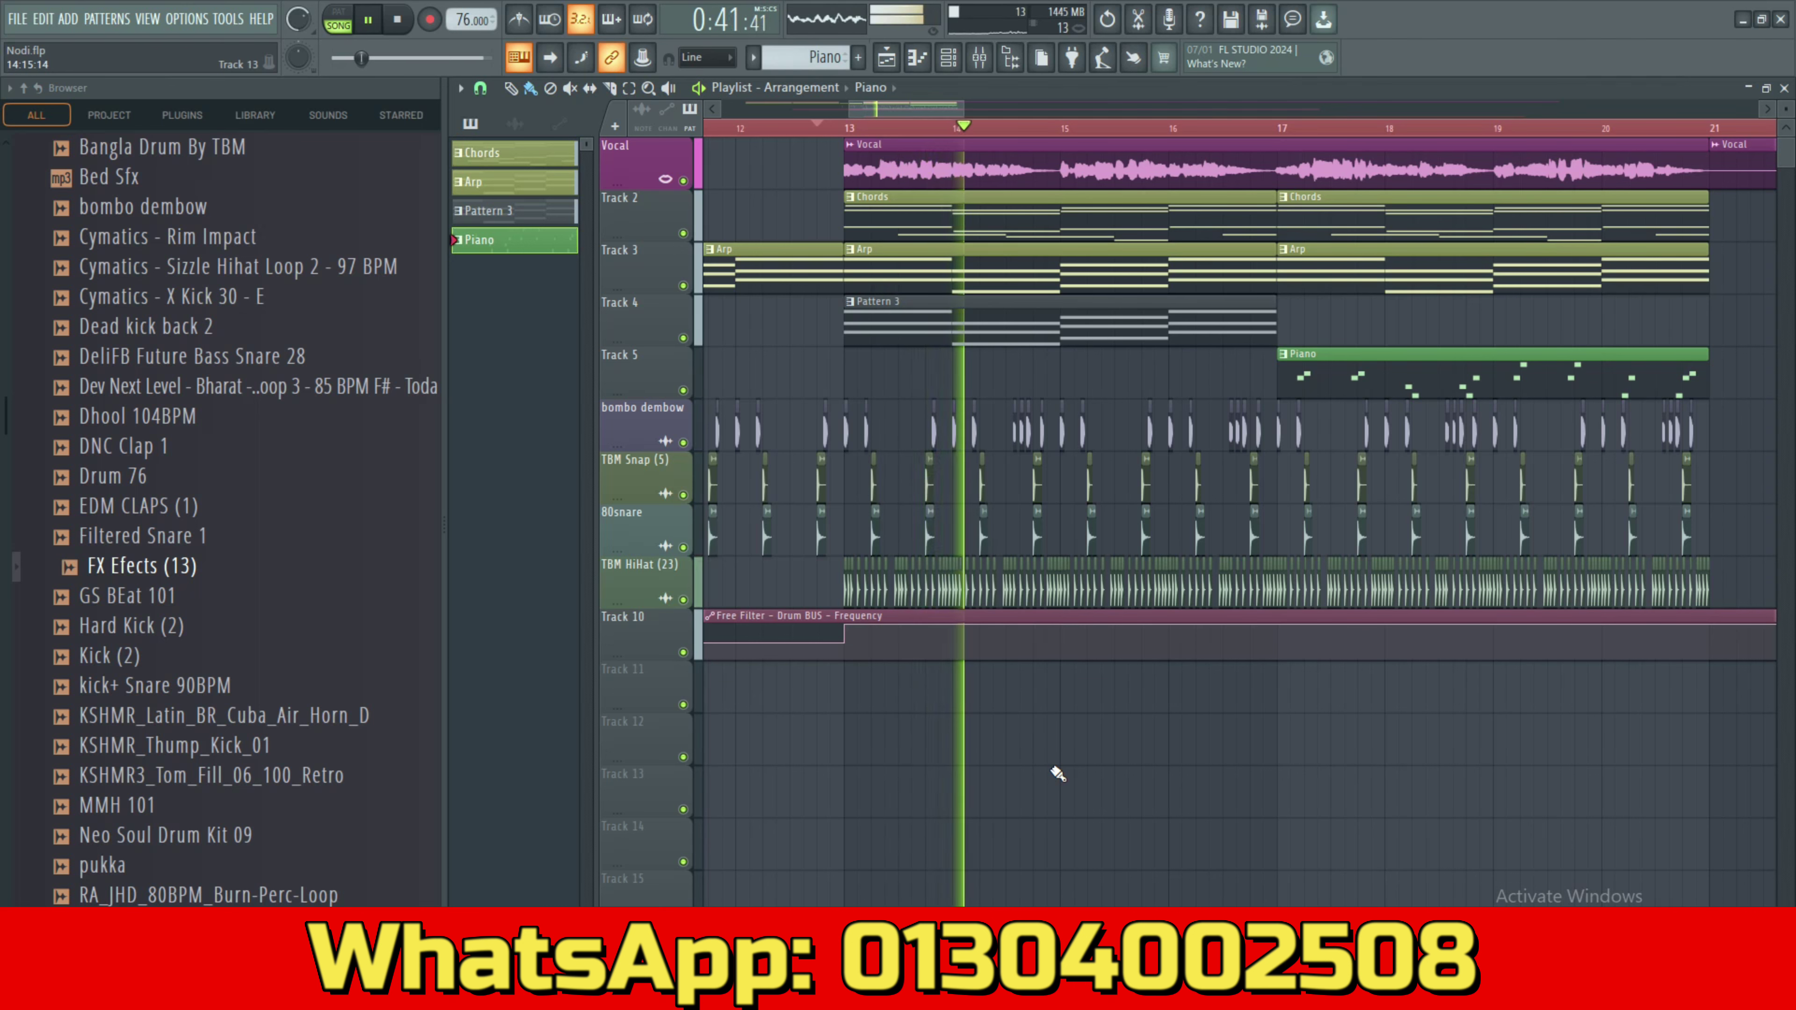
pyautogui.press('space')
# Solo Track 4 to check its Pattern 3 clip, and rename the pattern SlowG with a blue colour.
pyautogui.rightClick(683, 338)
pyautogui.press('space')
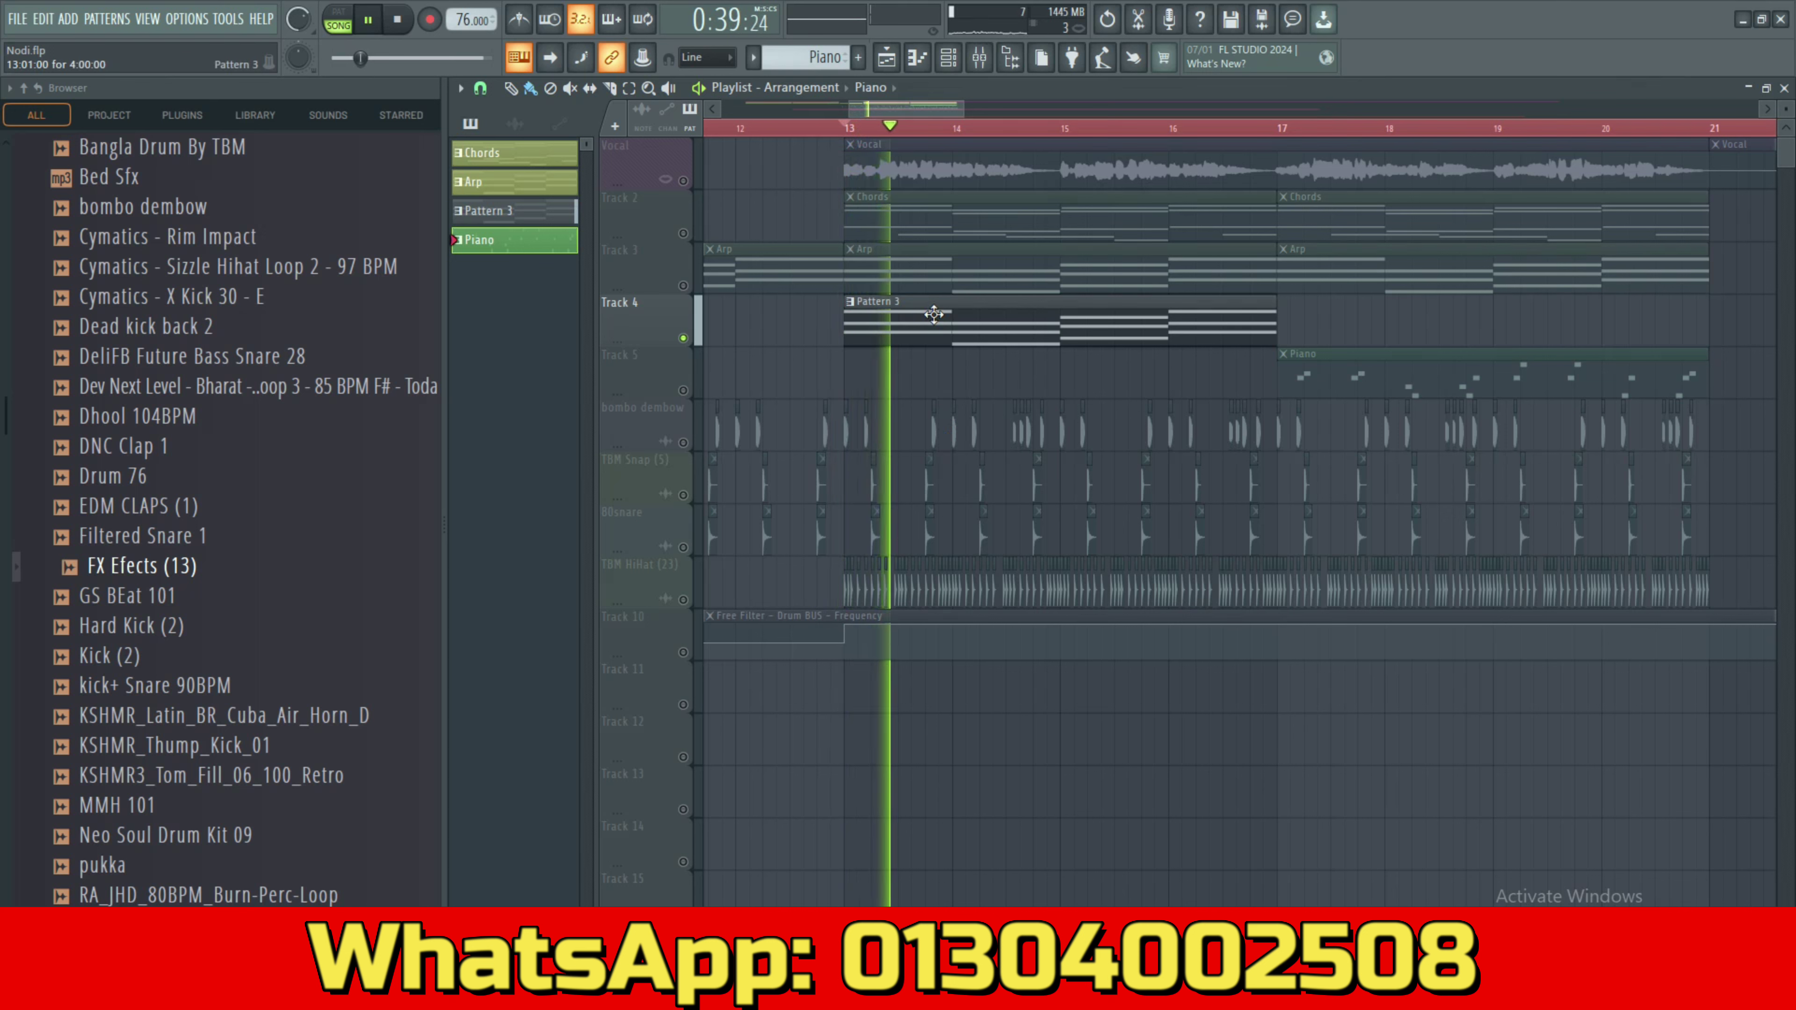
pyautogui.press('space')
pyautogui.click(934, 315)
pyautogui.press('F2')
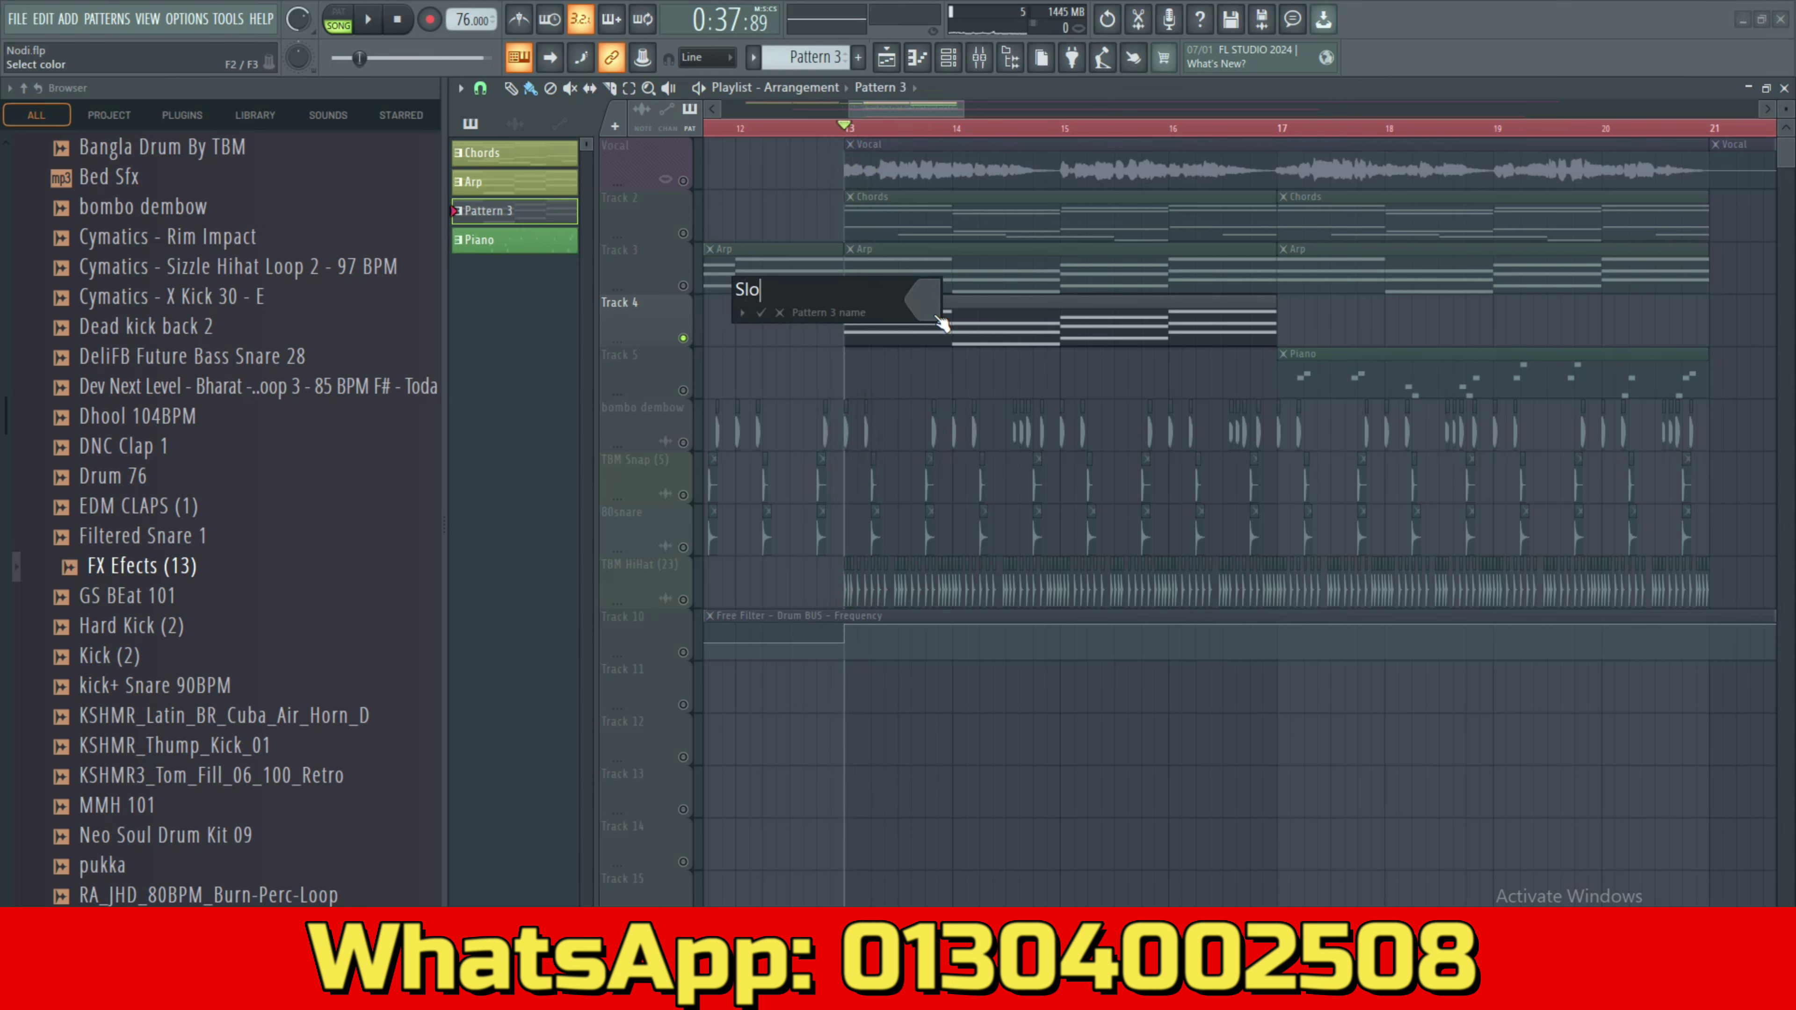
pyautogui.write('SlowG')
pyautogui.click(939, 319)
pyautogui.click(1074, 534)
pyautogui.press('Return')
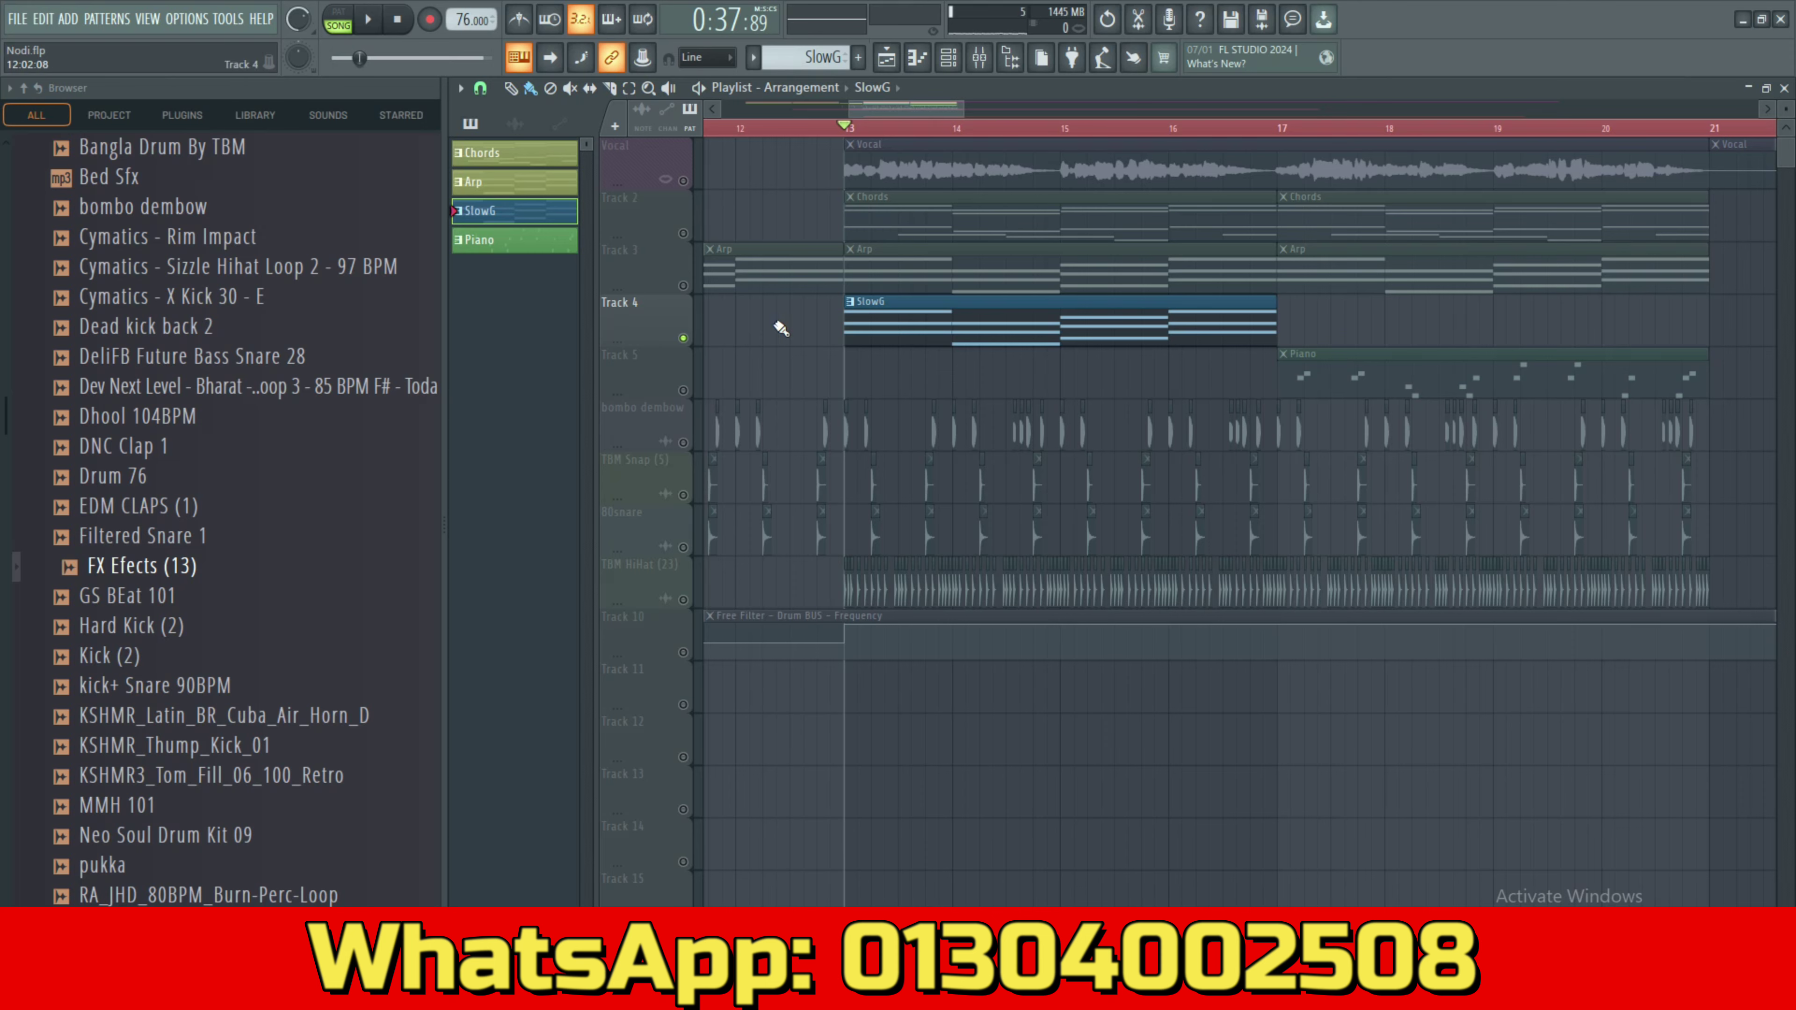
# Create a new pattern named Guitar for the VG-AMBER notes and colour it bright blue.
pyautogui.doubleClick(870, 322)
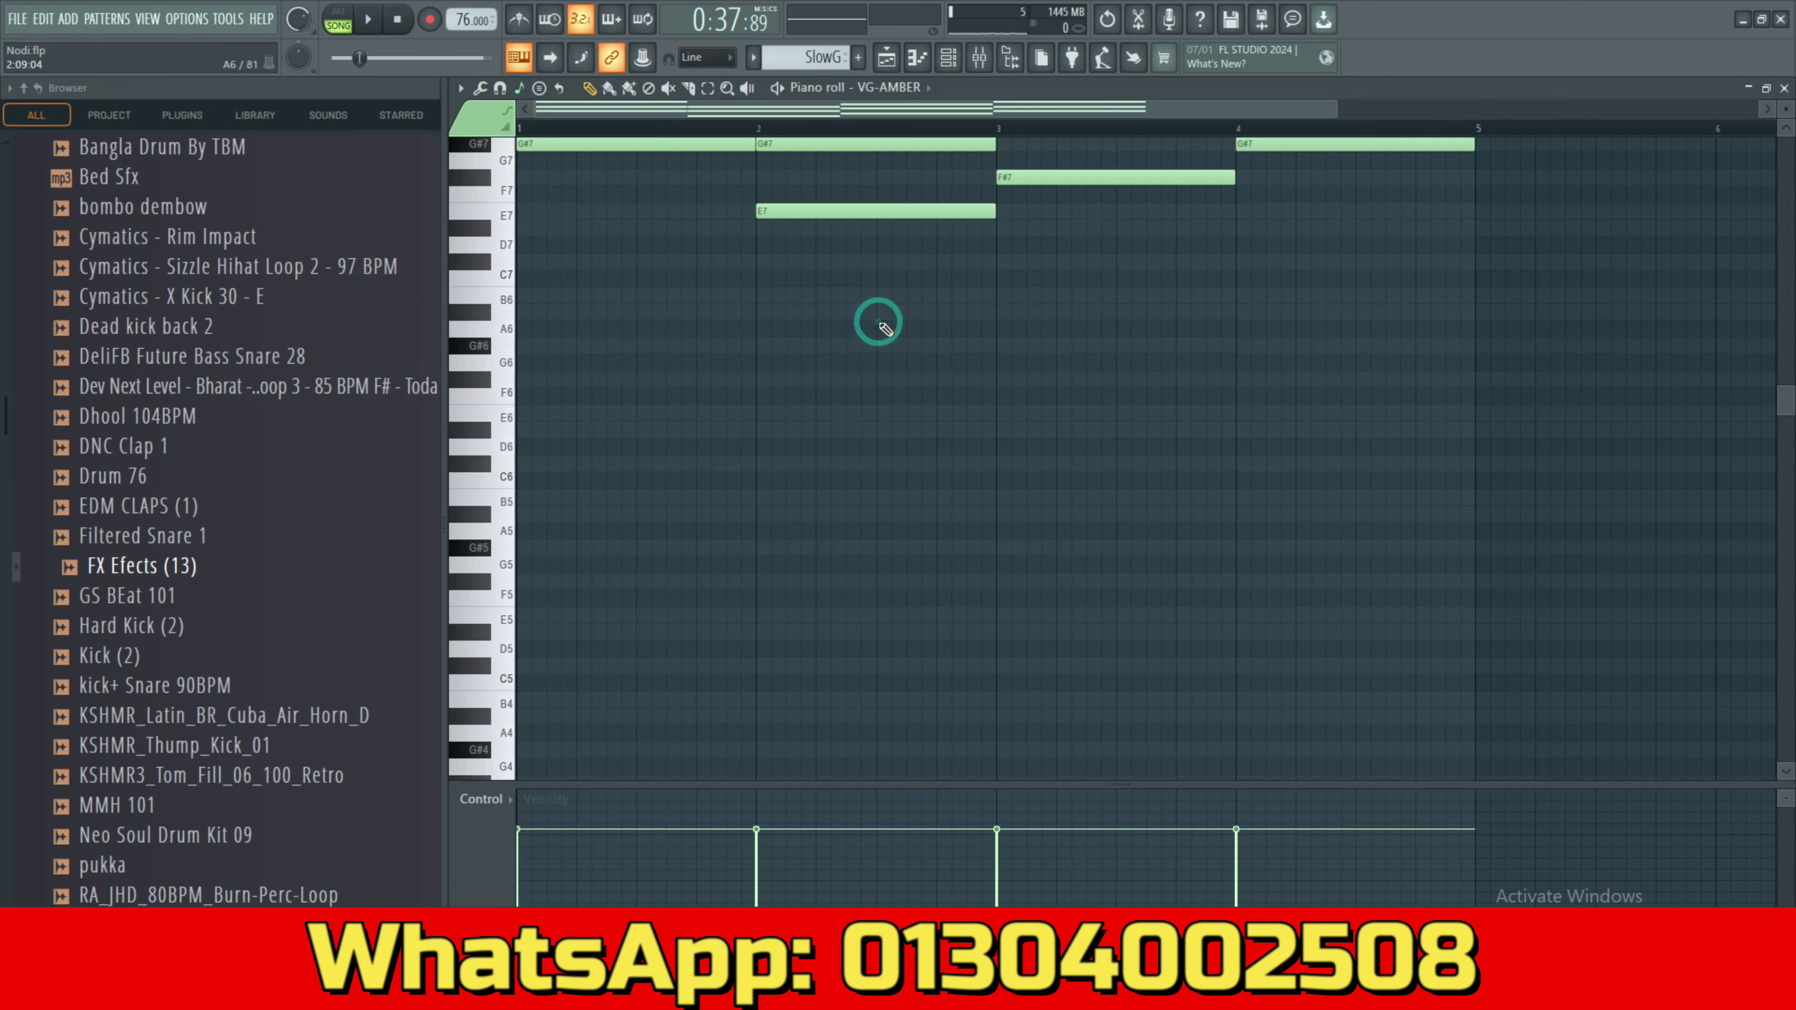
pyautogui.click(863, 59)
pyautogui.click(864, 80)
pyautogui.press('g')
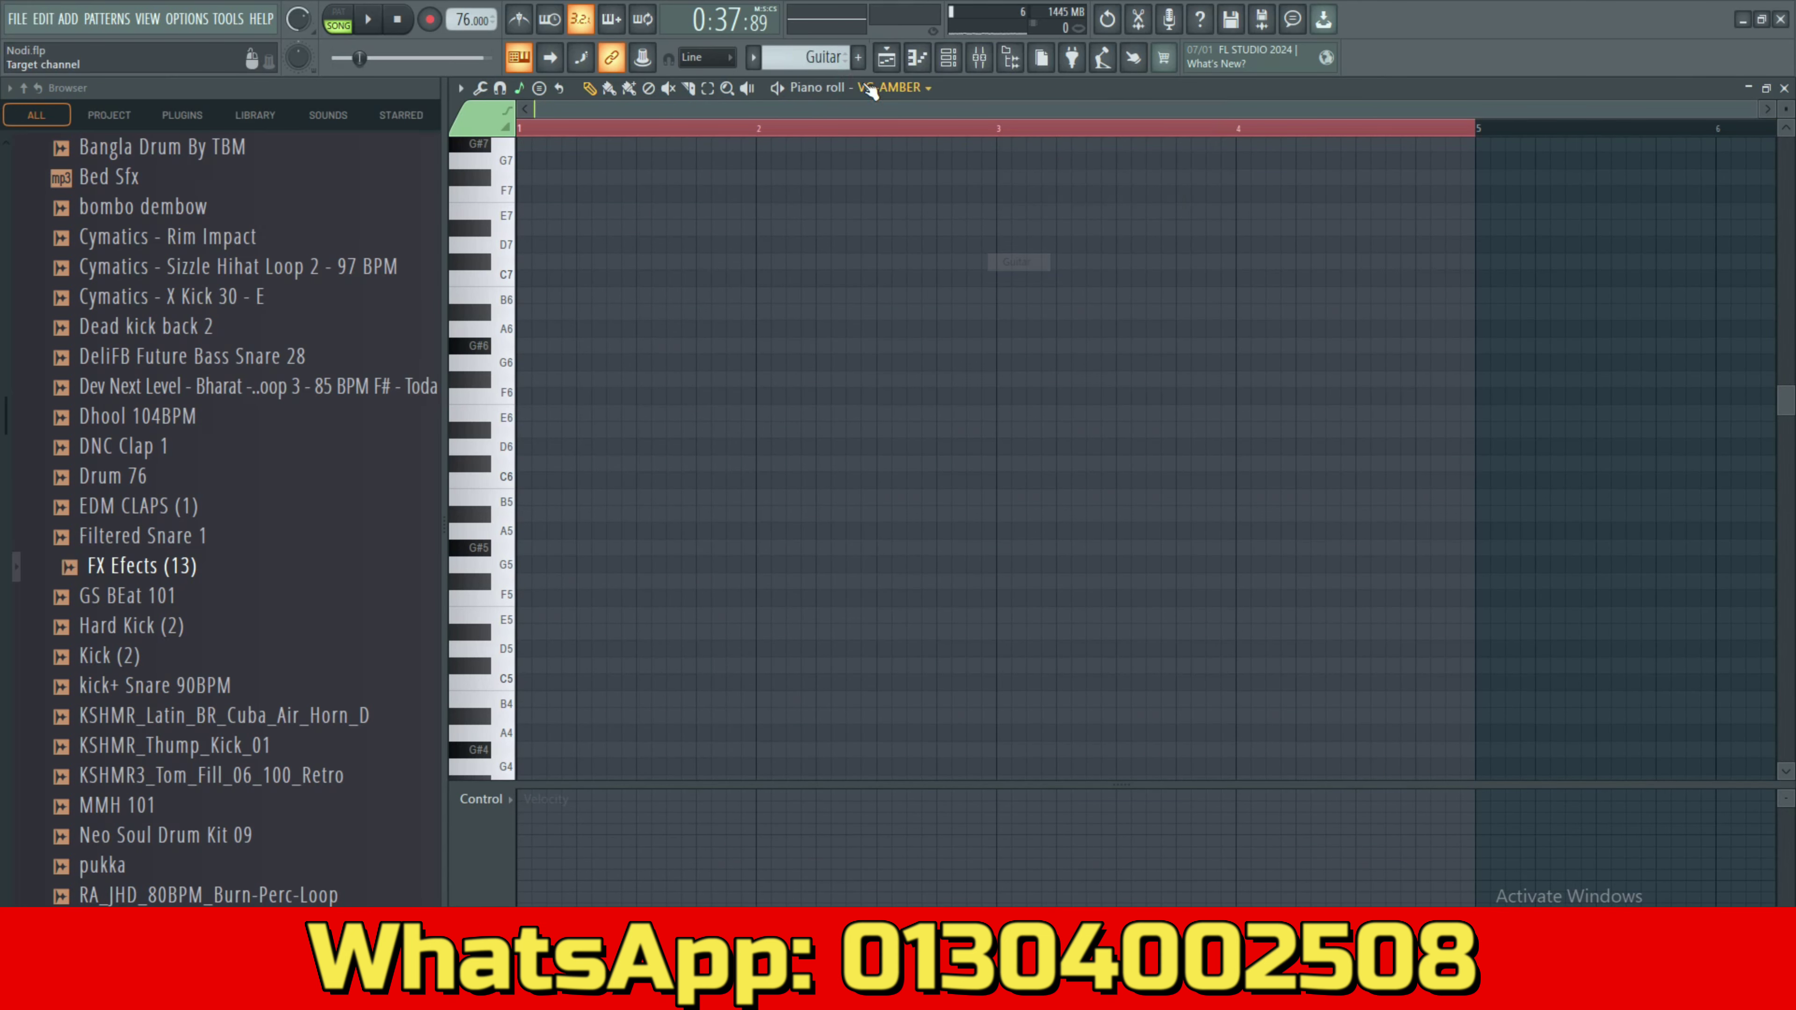
pyautogui.press('F2')
pyautogui.click(863, 83)
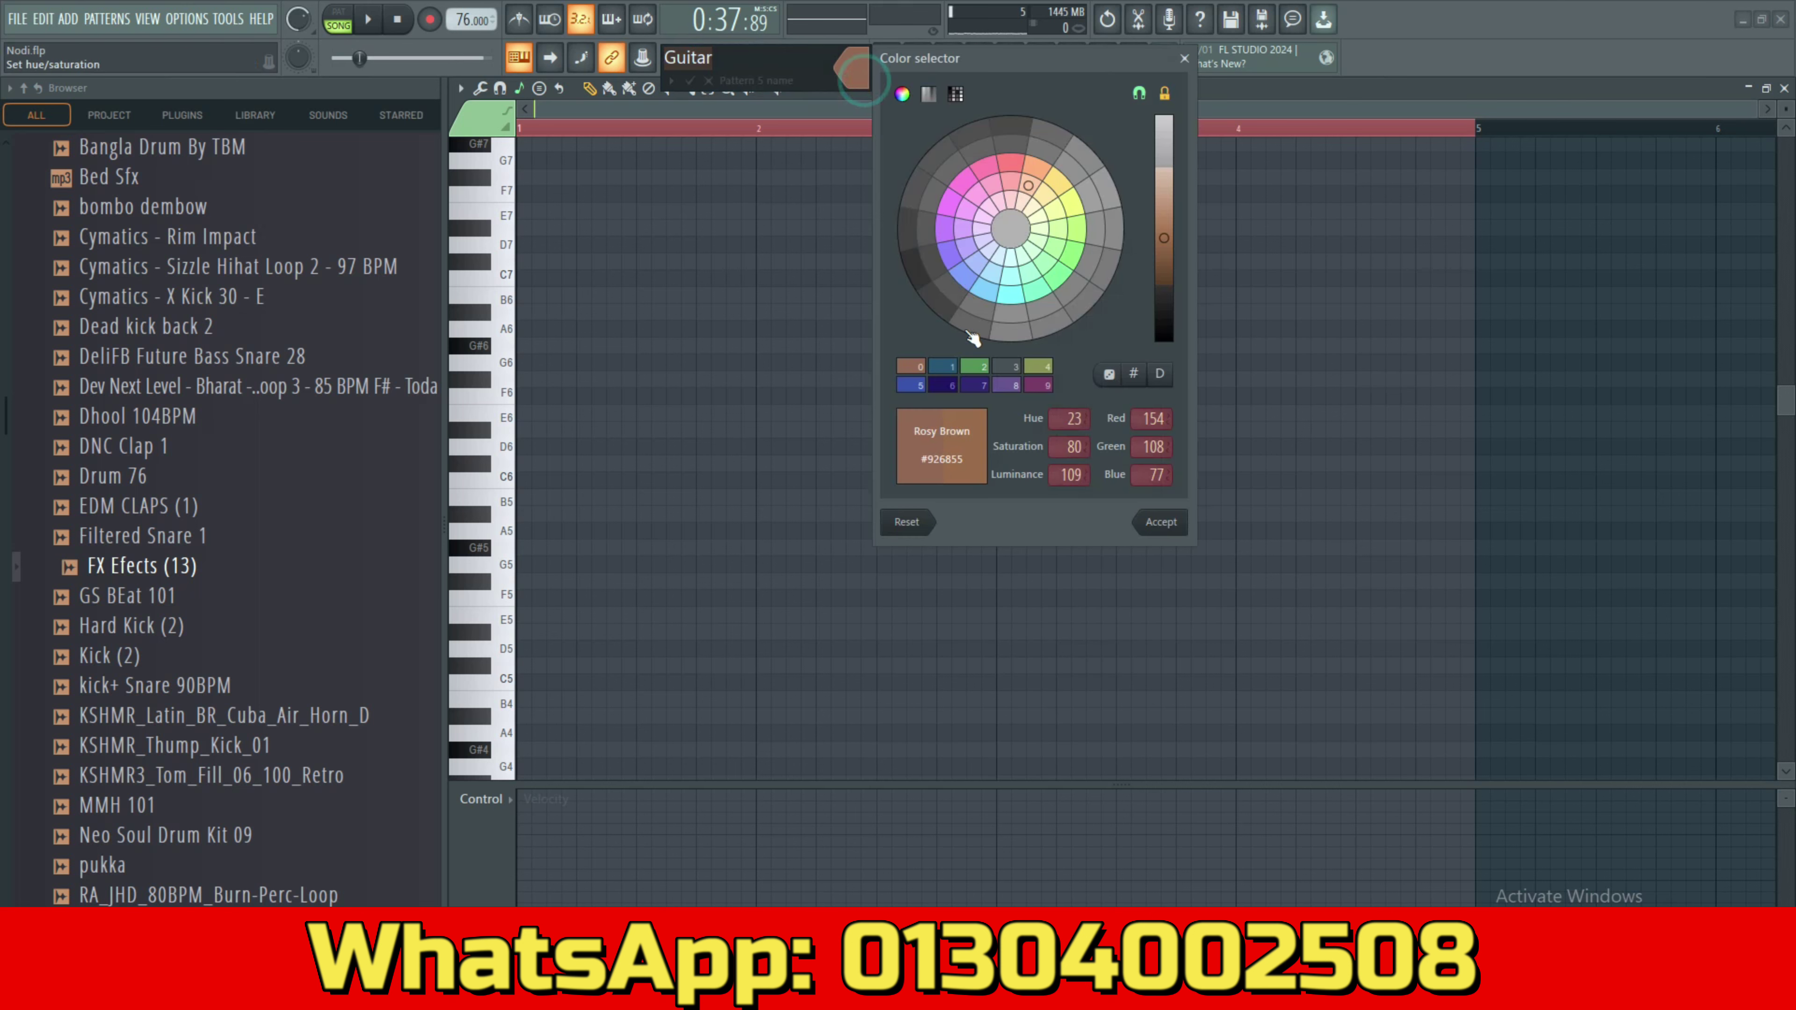
pyautogui.doubleClick(916, 388)
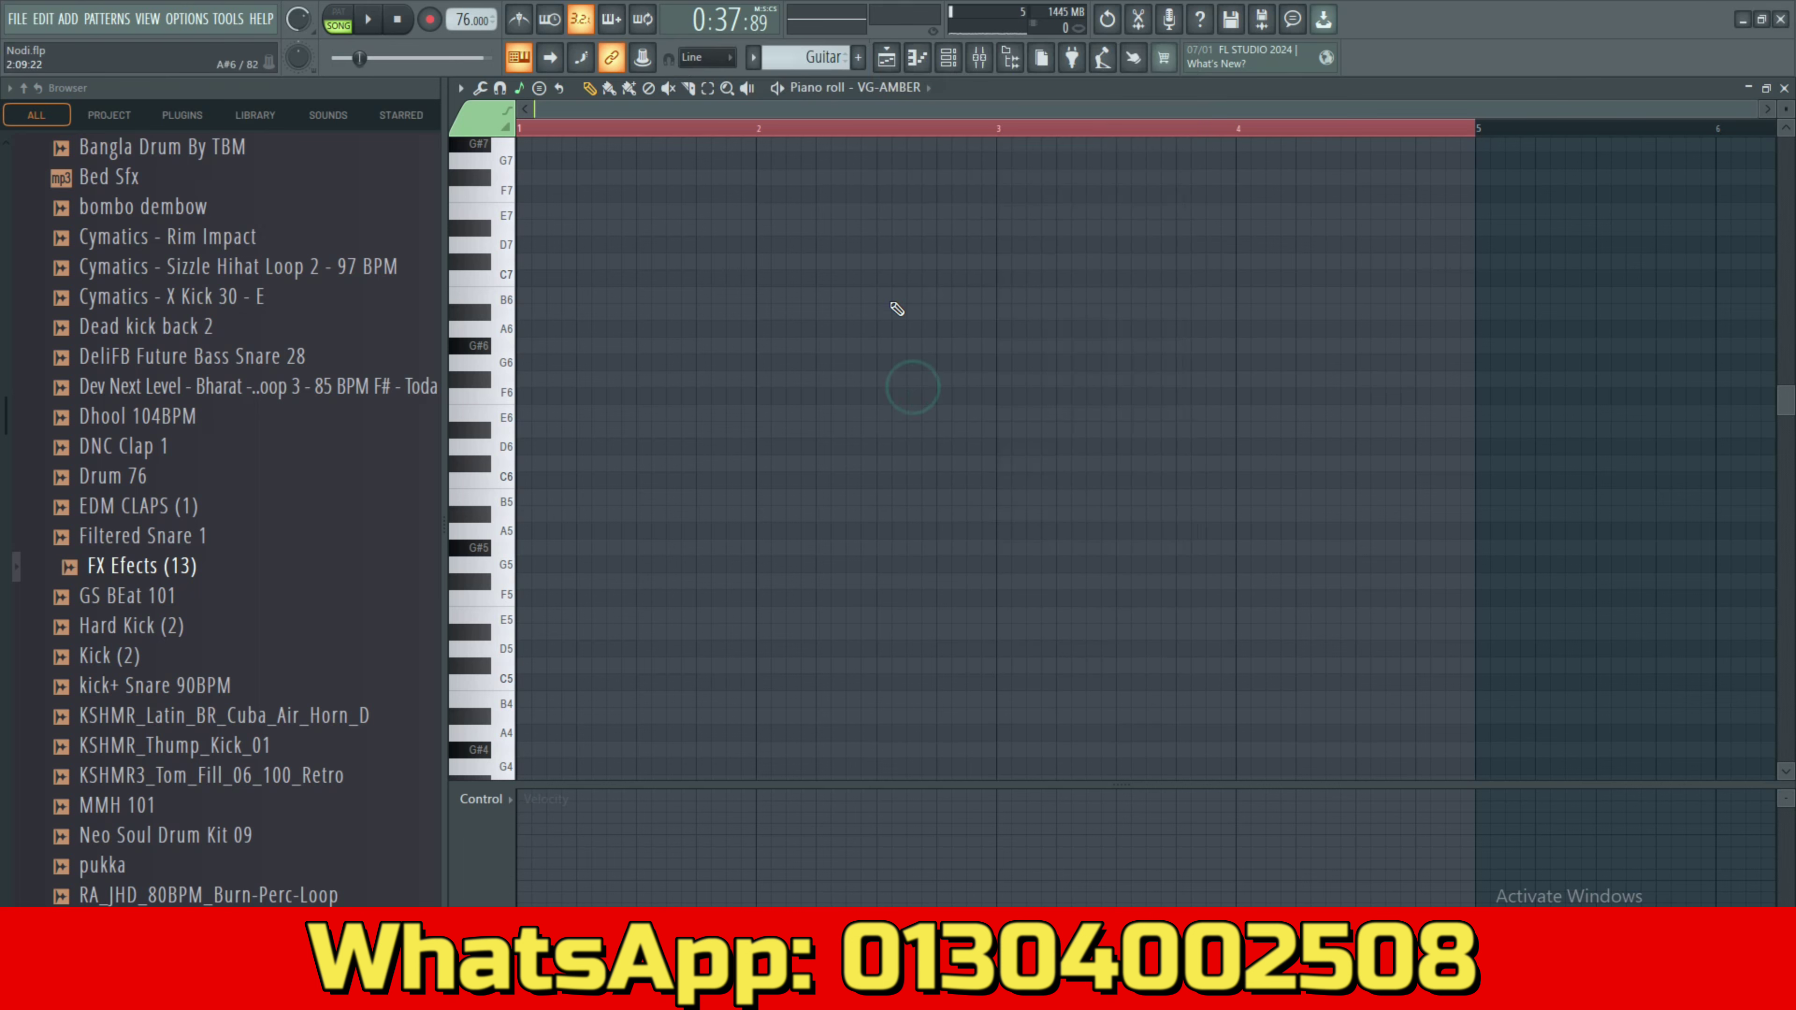
# Clone the VG-AMBER channel in the channel rack.
pyautogui.click(958, 65)
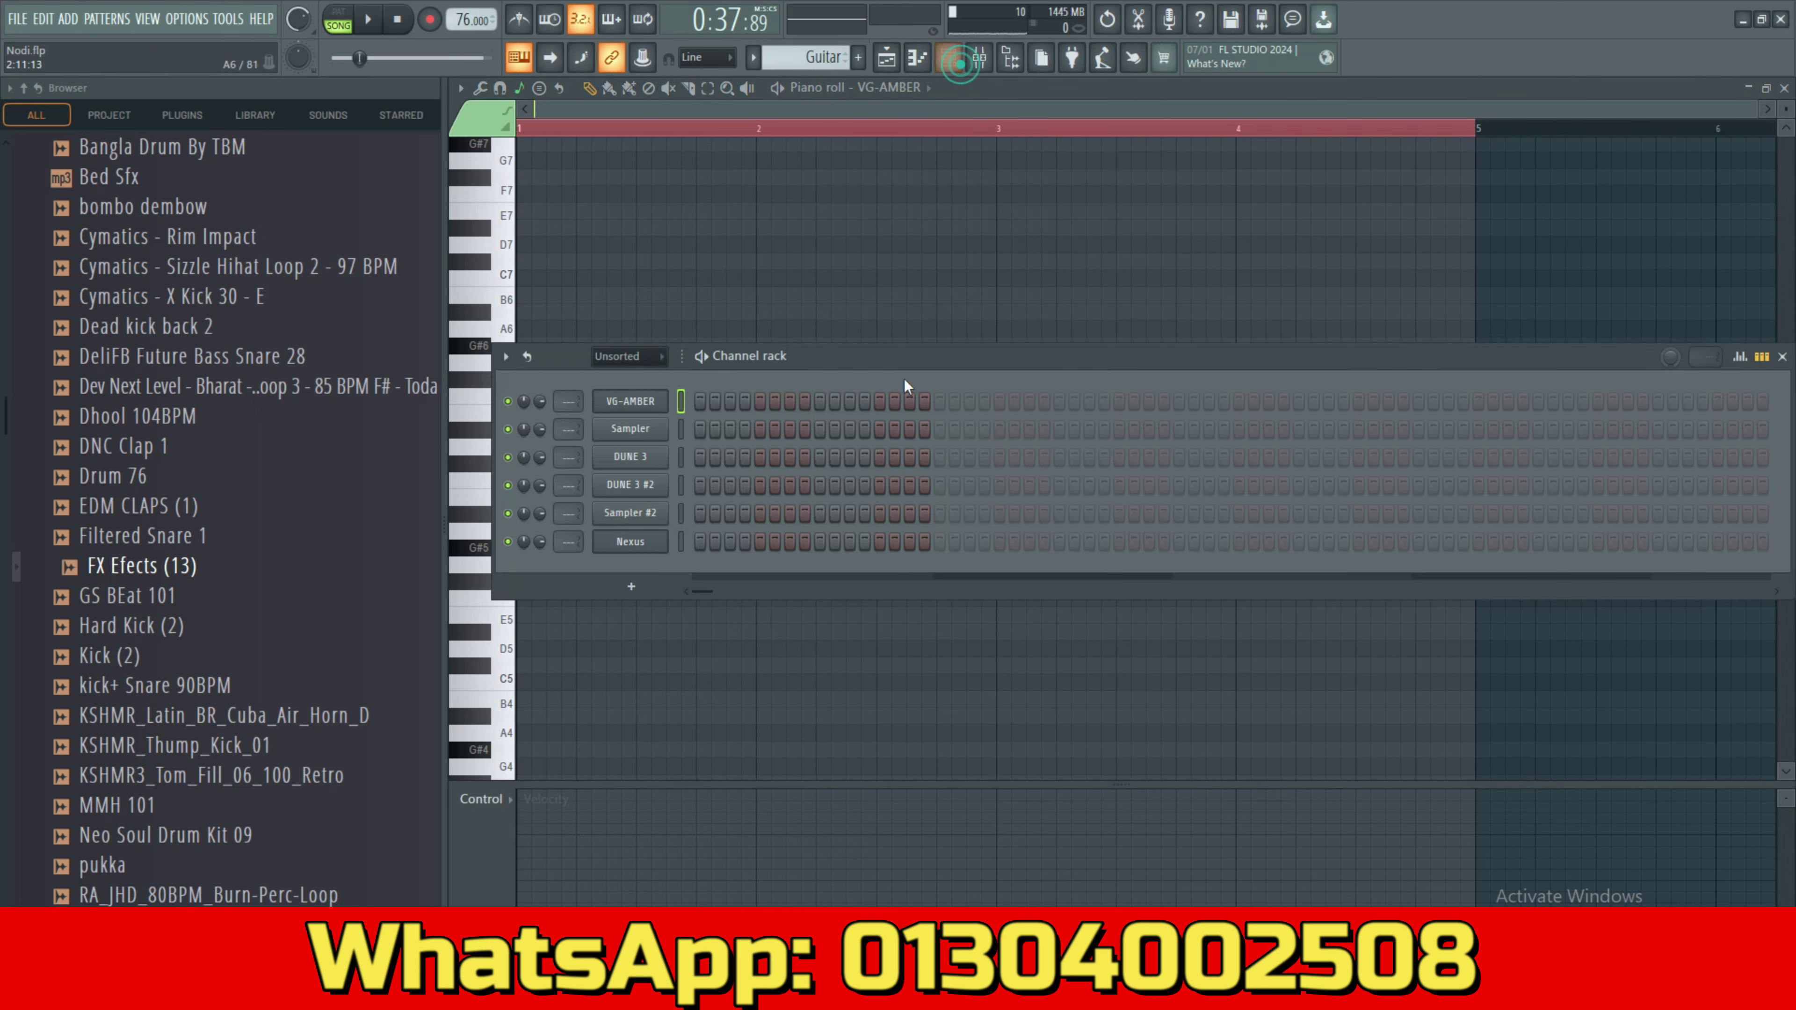
pyautogui.rightClick(657, 399)
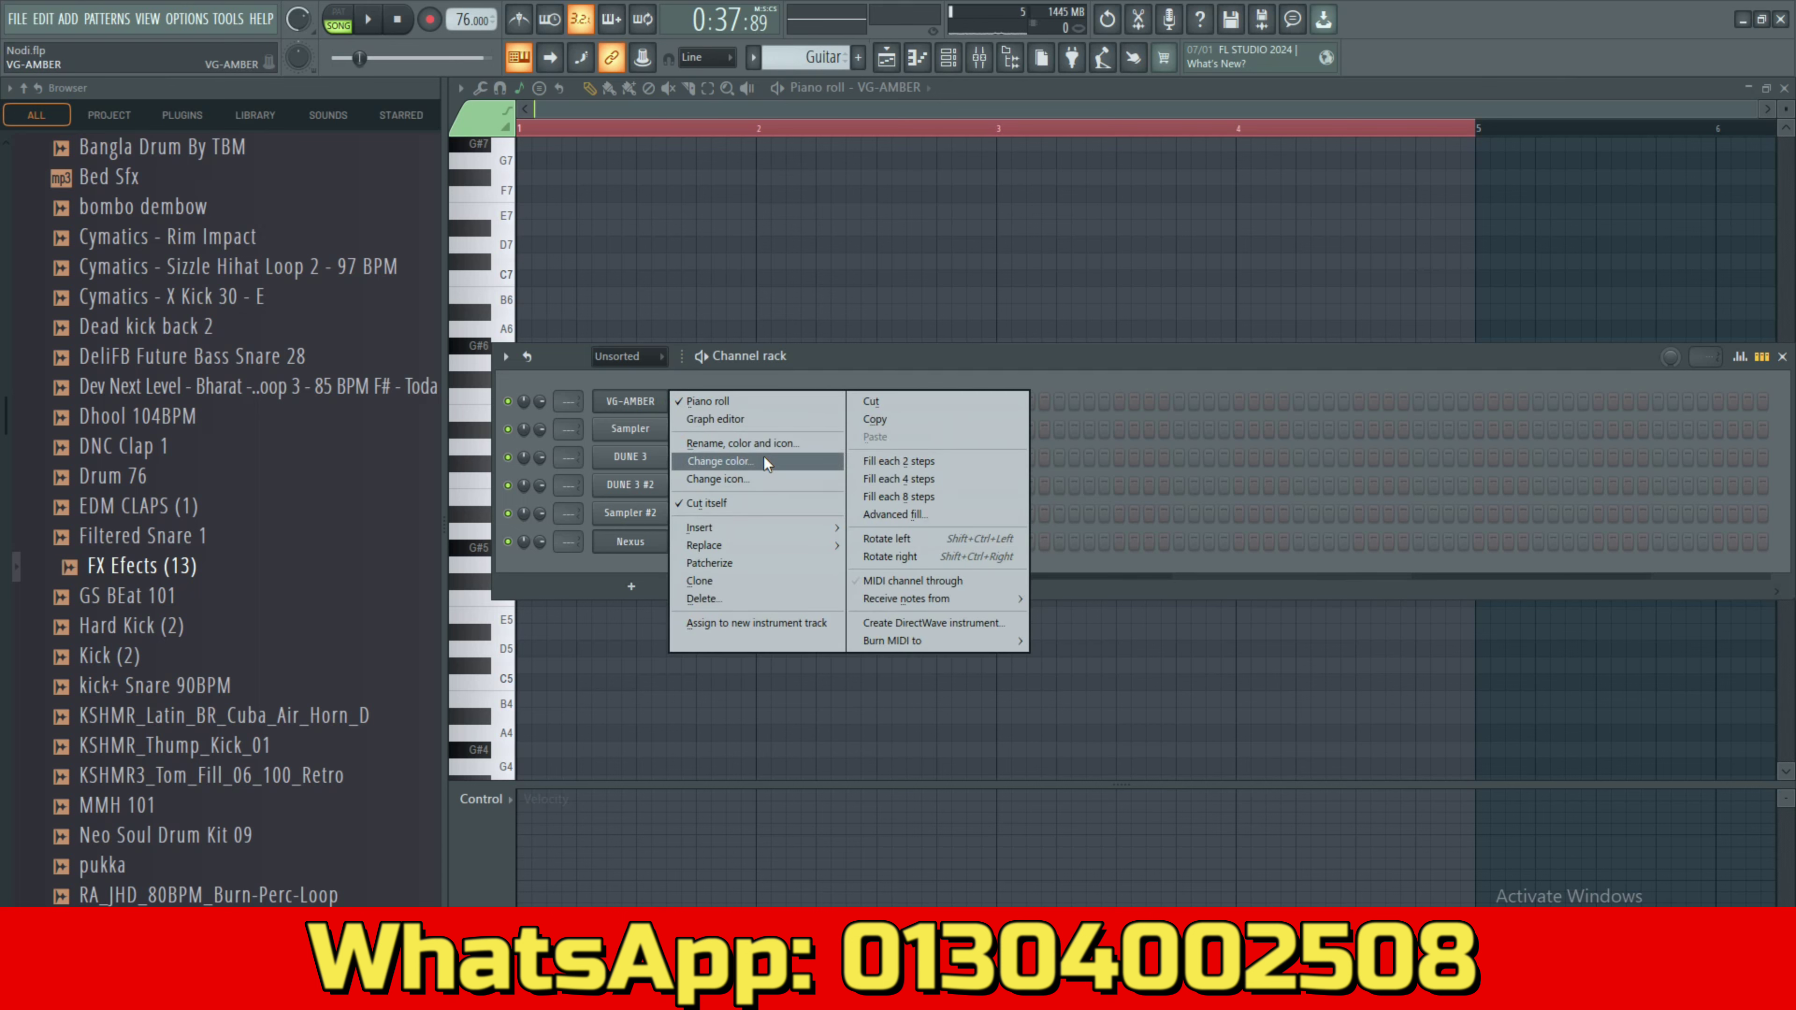
pyautogui.click(714, 580)
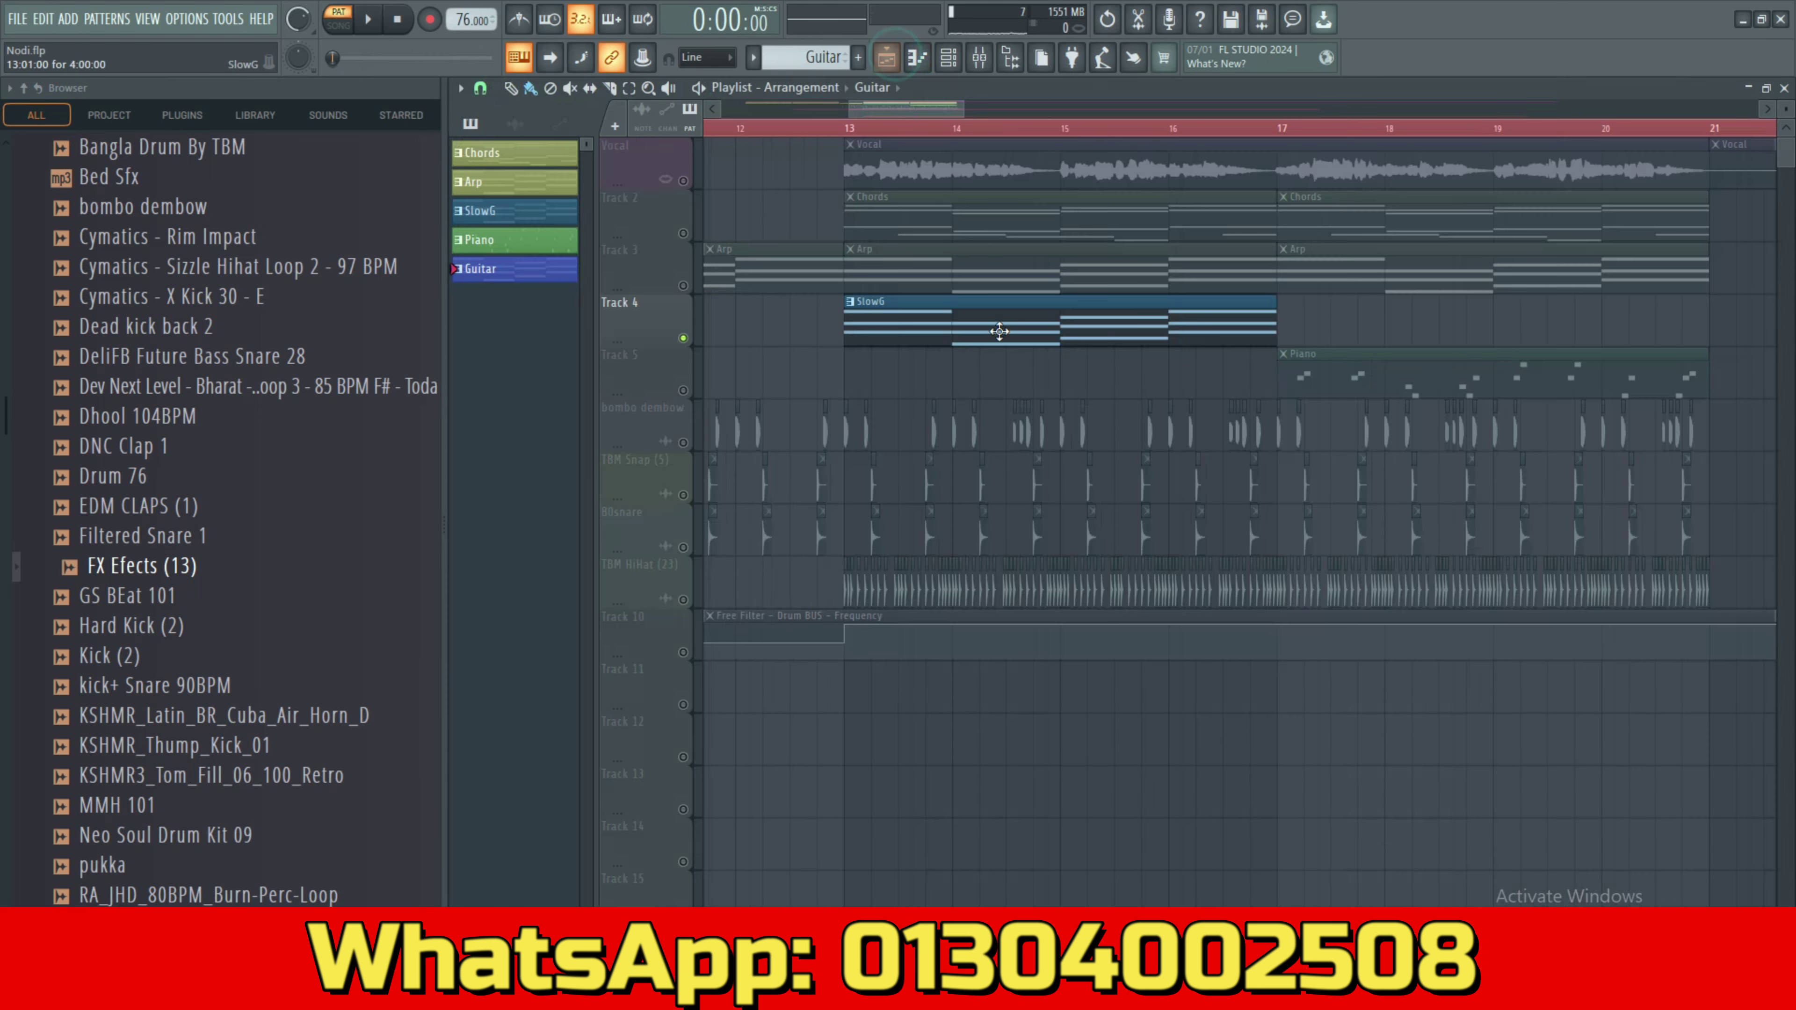
# On Track 4, place a two-bar SlowG clip at bar 11 and replace the one at bar 13 with the Guitar pattern.
pyautogui.scroll(-3, 1194, 361)
pyautogui.moveTo(1159, 331); pyautogui.dragTo(966, 319)
pyautogui.click(1007, 316)
pyautogui.rightClick(1086, 325)
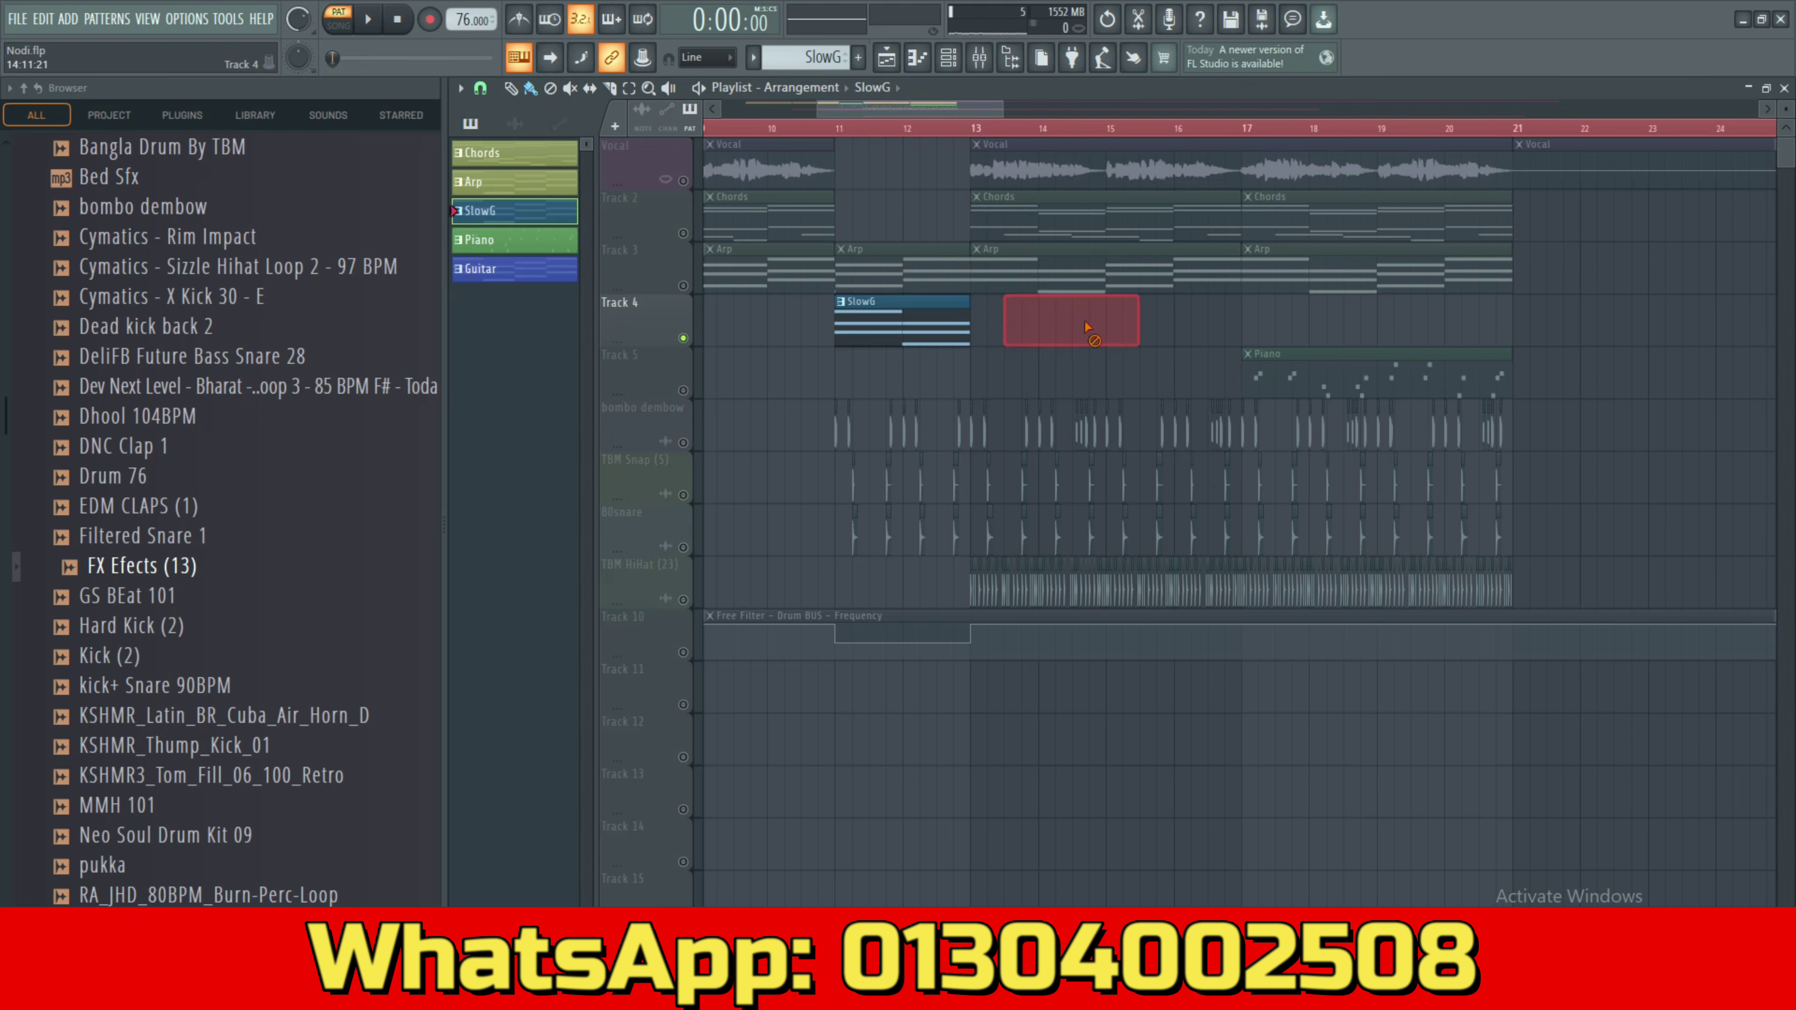
pyautogui.click(499, 269)
pyautogui.click(1057, 330)
pyautogui.moveTo(1171, 330); pyautogui.dragTo(1090, 326)
# Add SlowG clips at bars 3 and 7 of Track 4 under the first vocal section.
pyautogui.moveTo(906, 111); pyautogui.dragTo(813, 108)
pyautogui.click(522, 221)
pyautogui.moveTo(876, 333); pyautogui.dragTo(847, 333)
pyautogui.moveTo(1086, 433); pyautogui.dragTo(1135, 329)
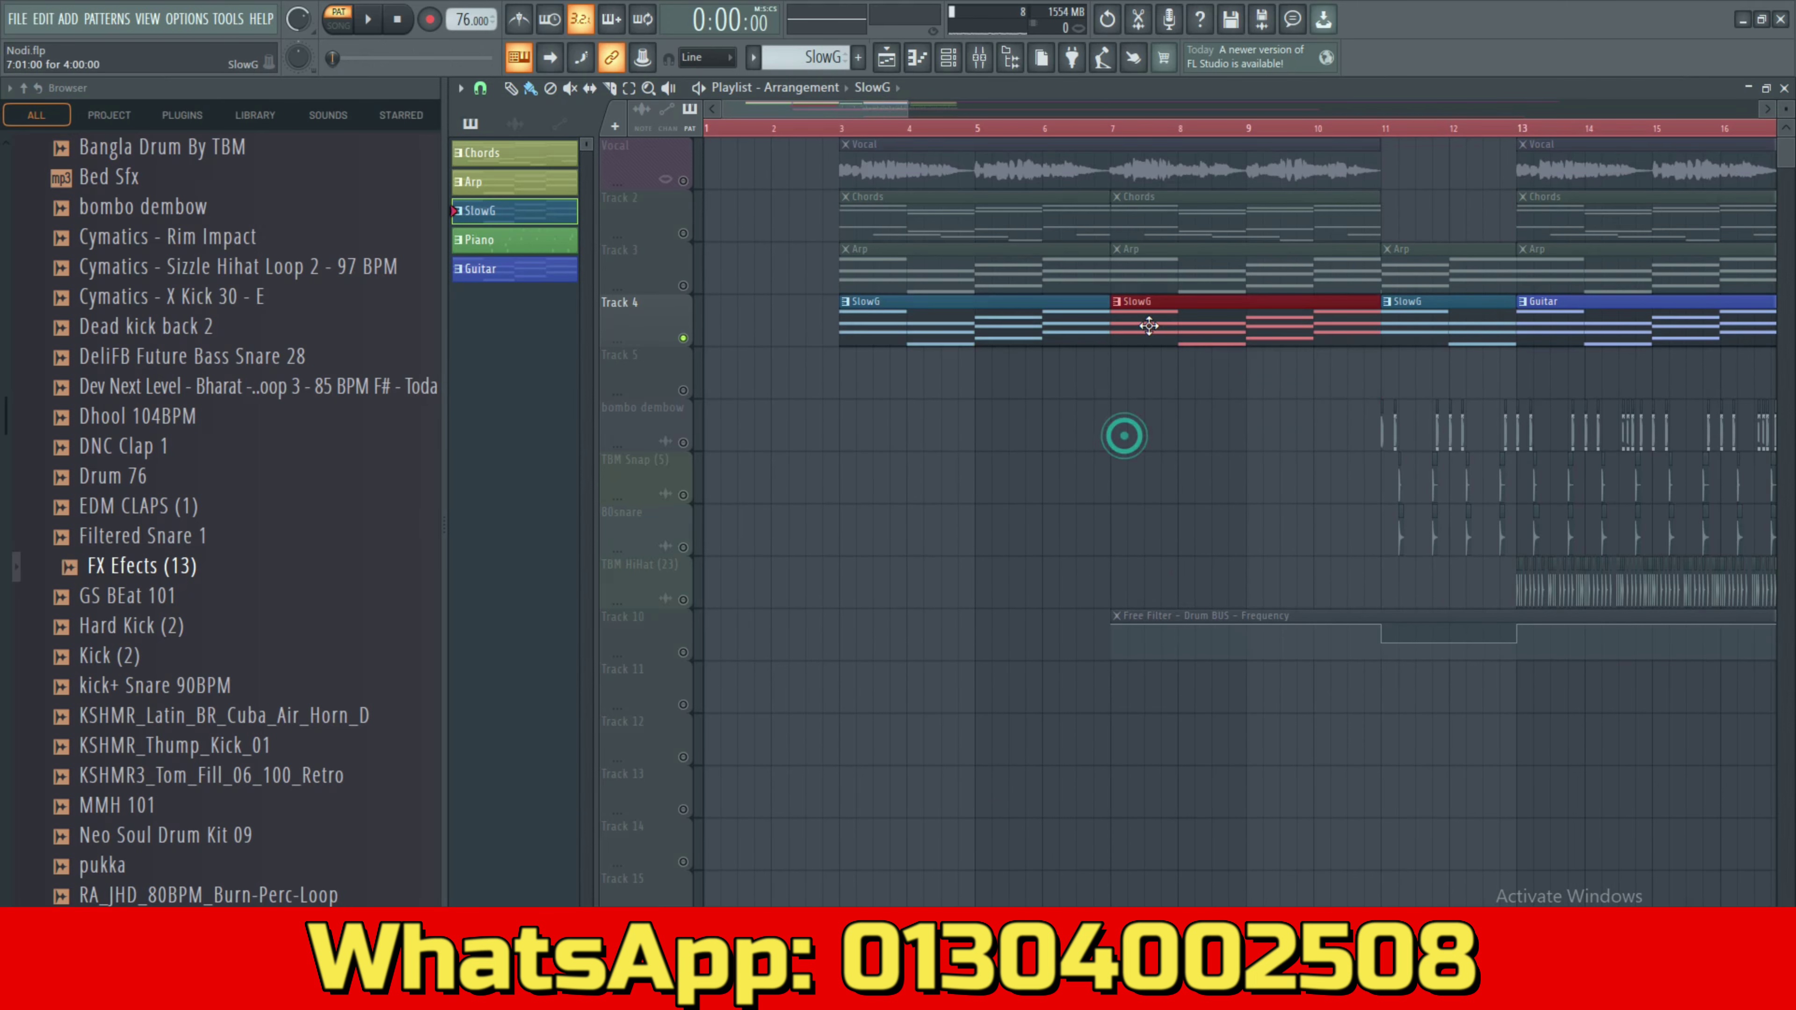
# Play the arrangement from just before bar 3 and copy the Piano clip to bar 13.
pyautogui.click(824, 128)
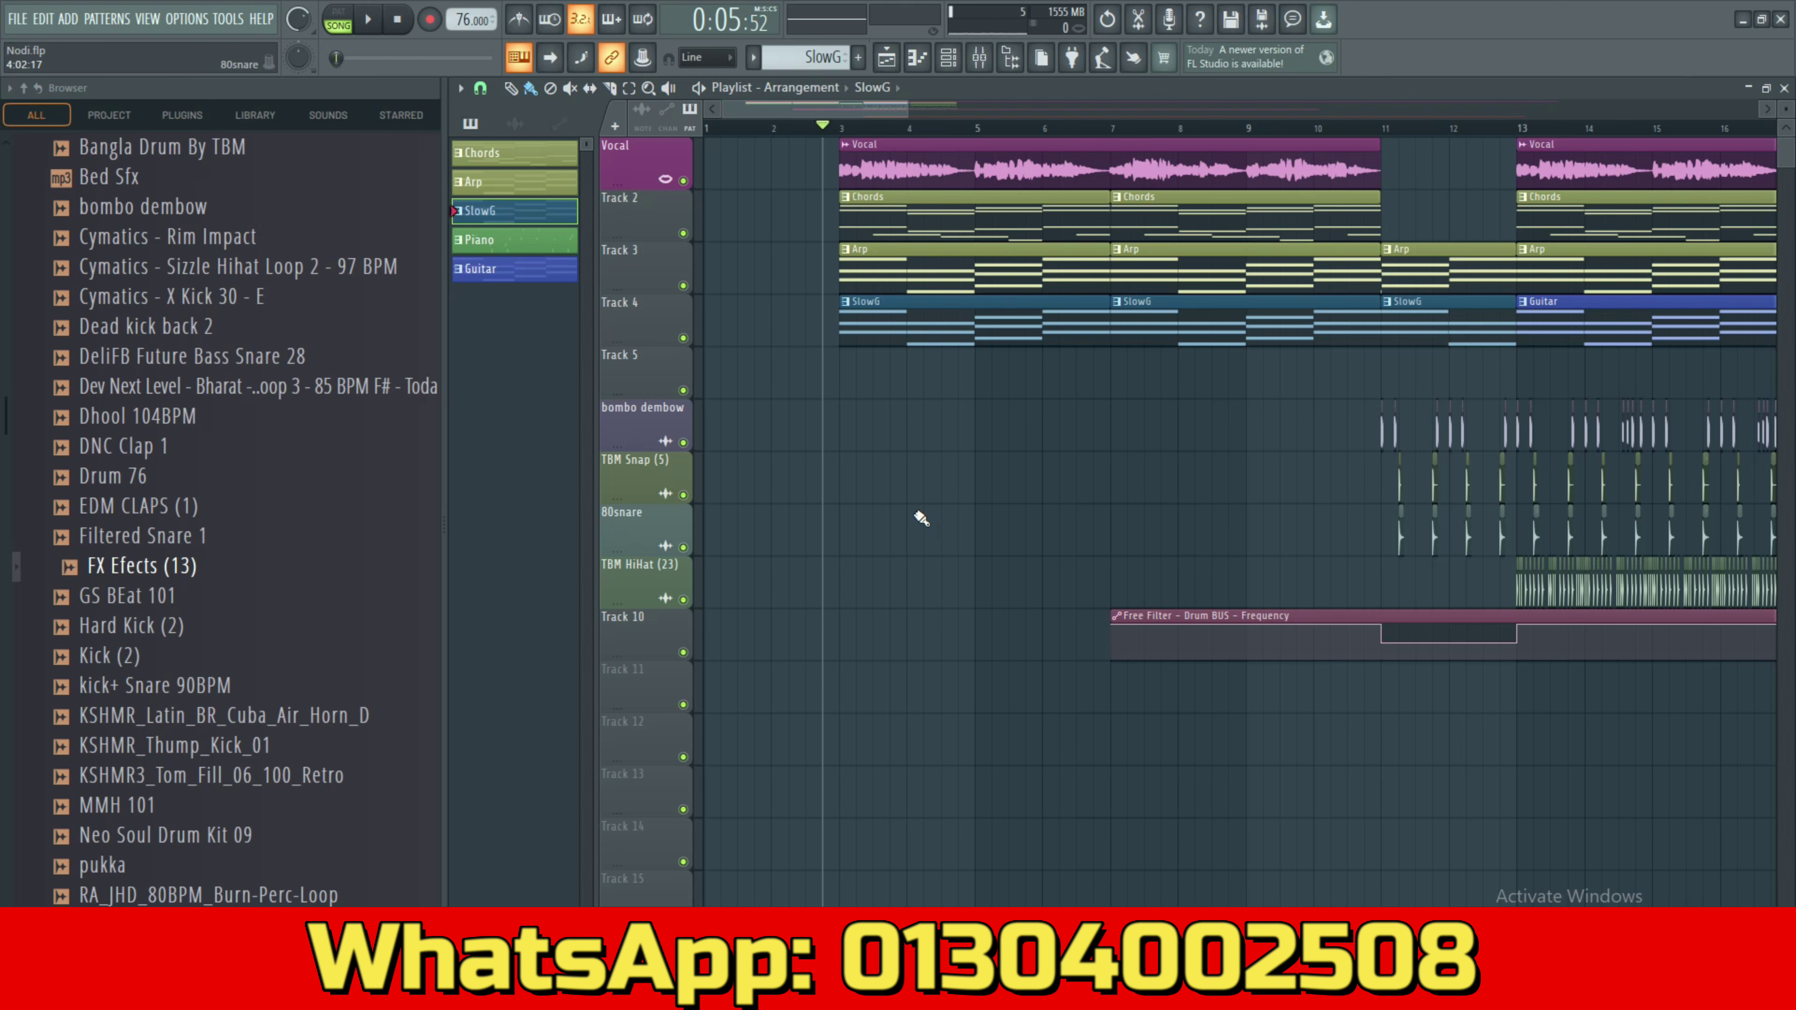
pyautogui.press('space')
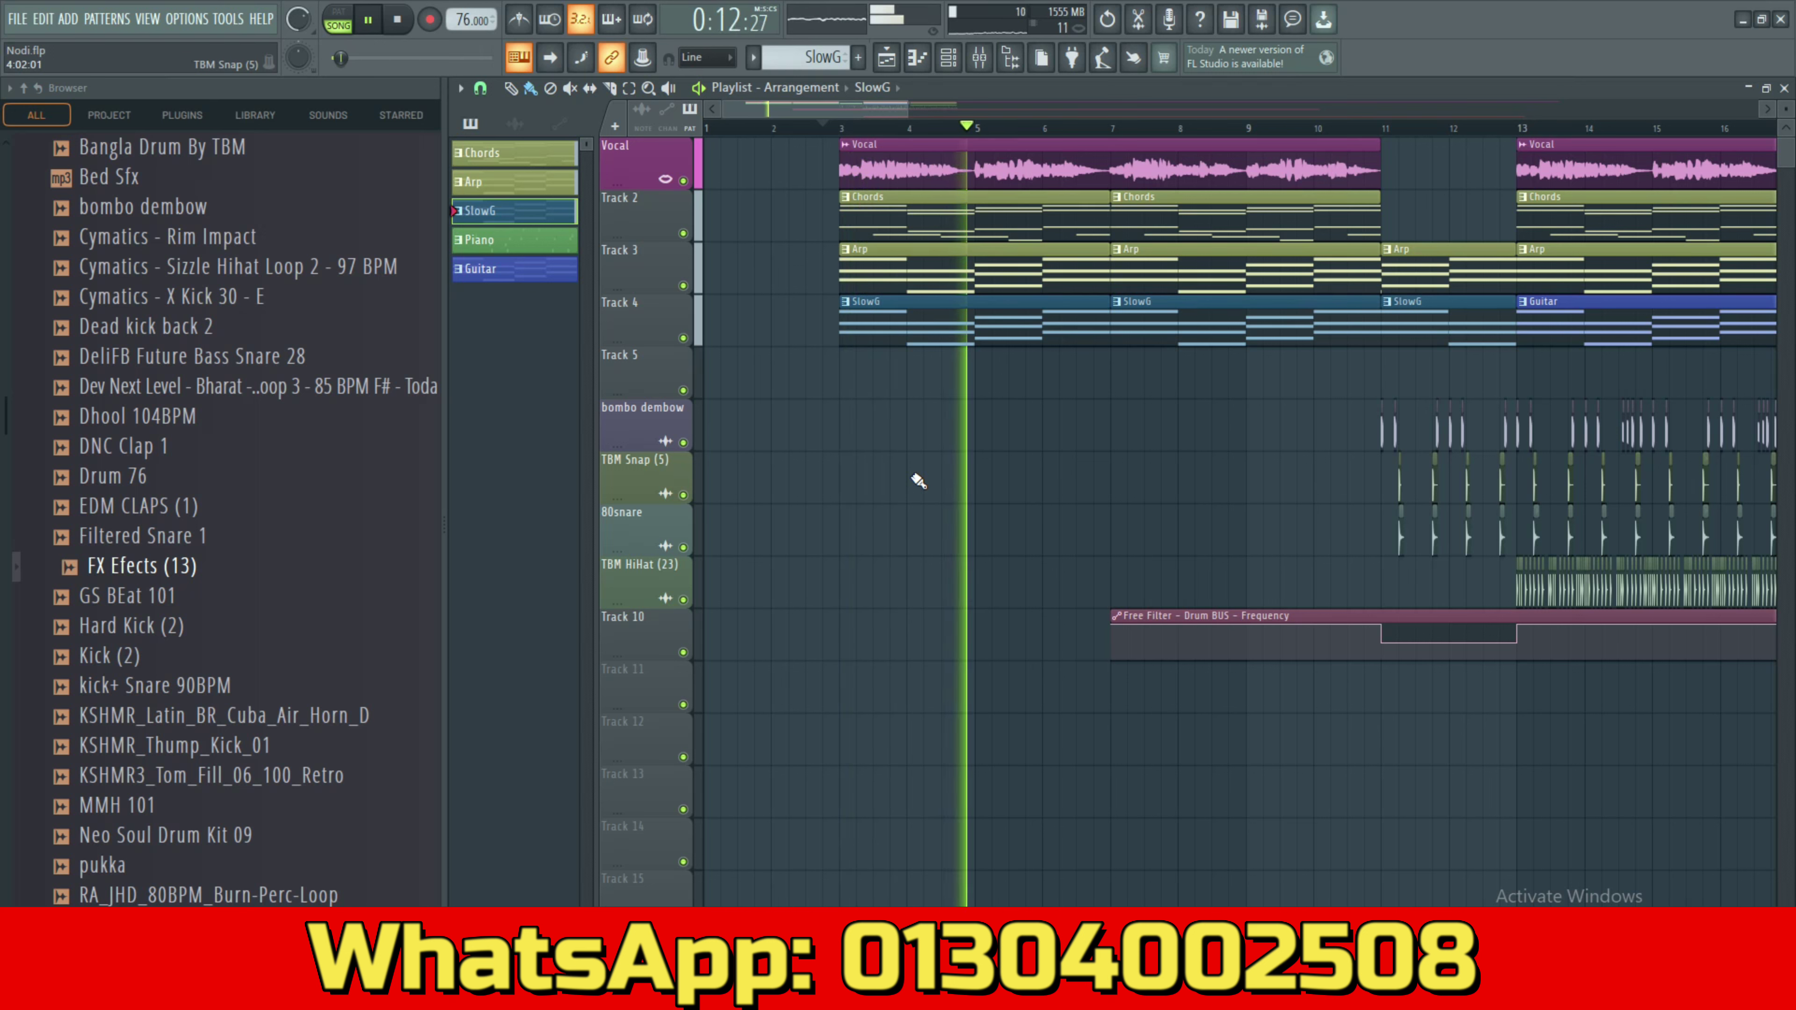
pyautogui.scroll(-2, 918, 481)
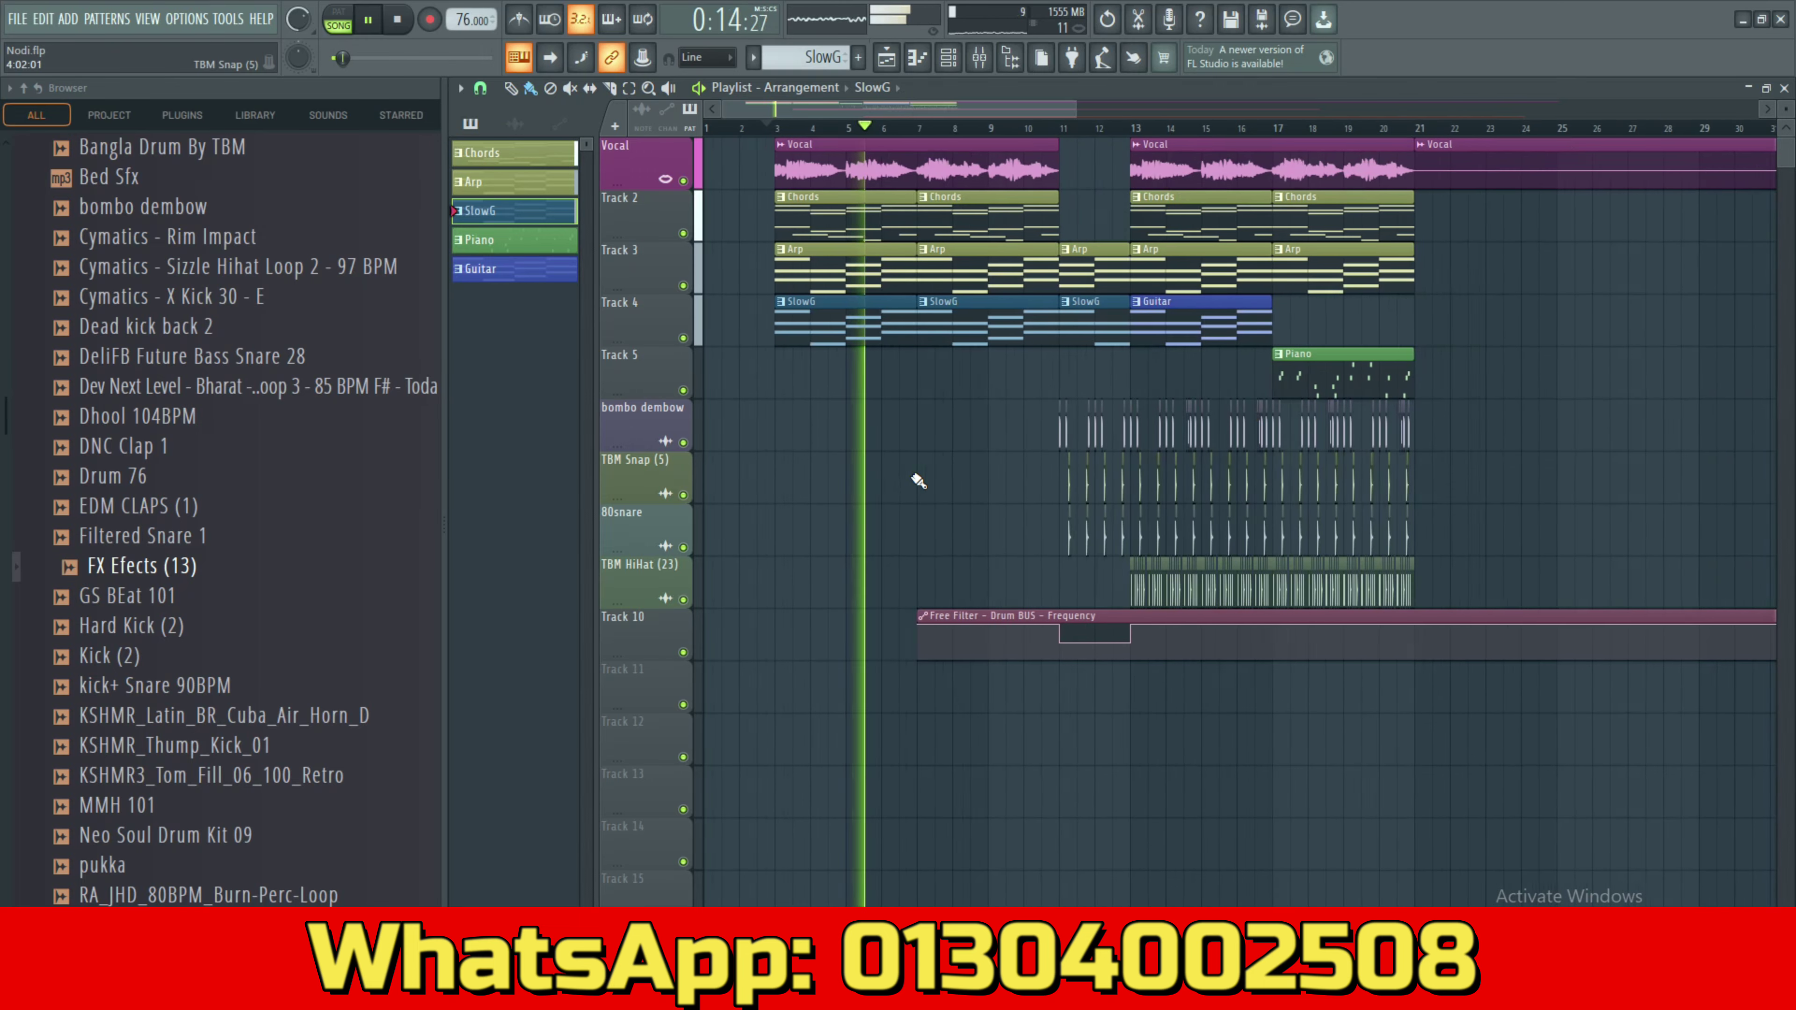
pyautogui.moveTo(1317, 364); pyautogui.dragTo(1181, 361)
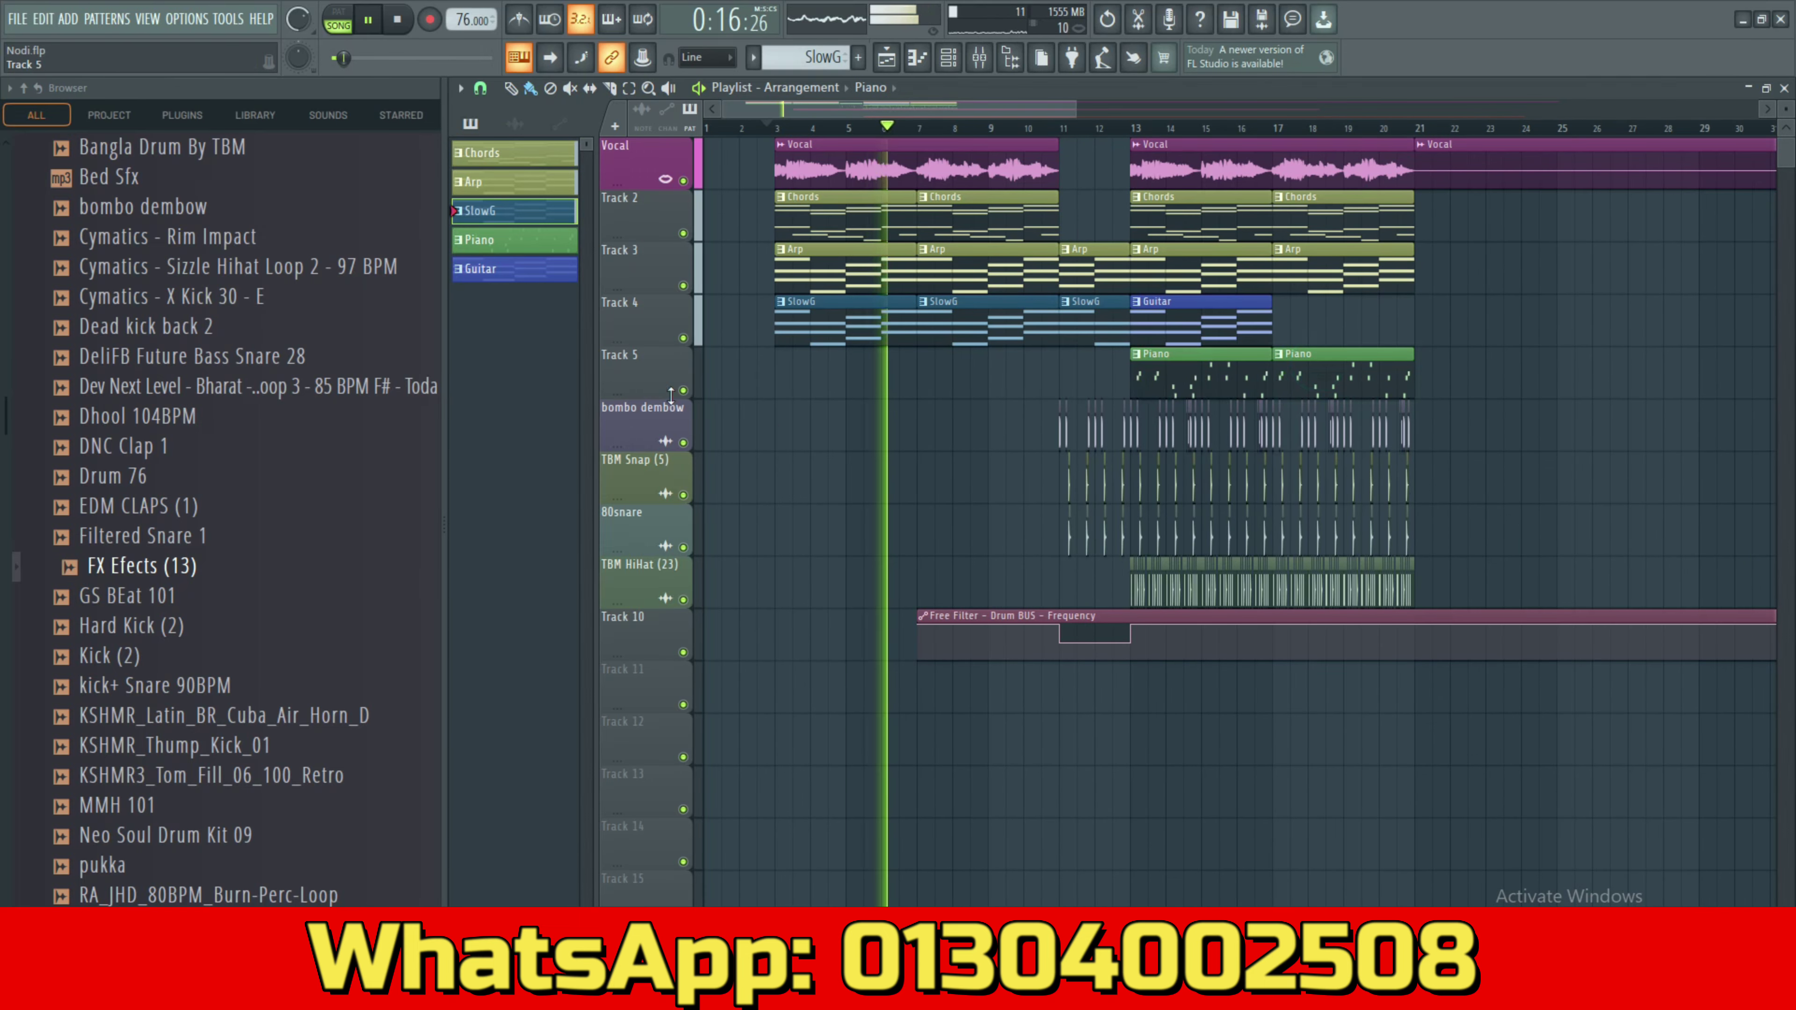
# Auto-name Tracks 5, 4, 3 and 2 after their clips and enlarge the playlist track height.
pyautogui.rightClick(651, 357)
pyautogui.click(699, 412)
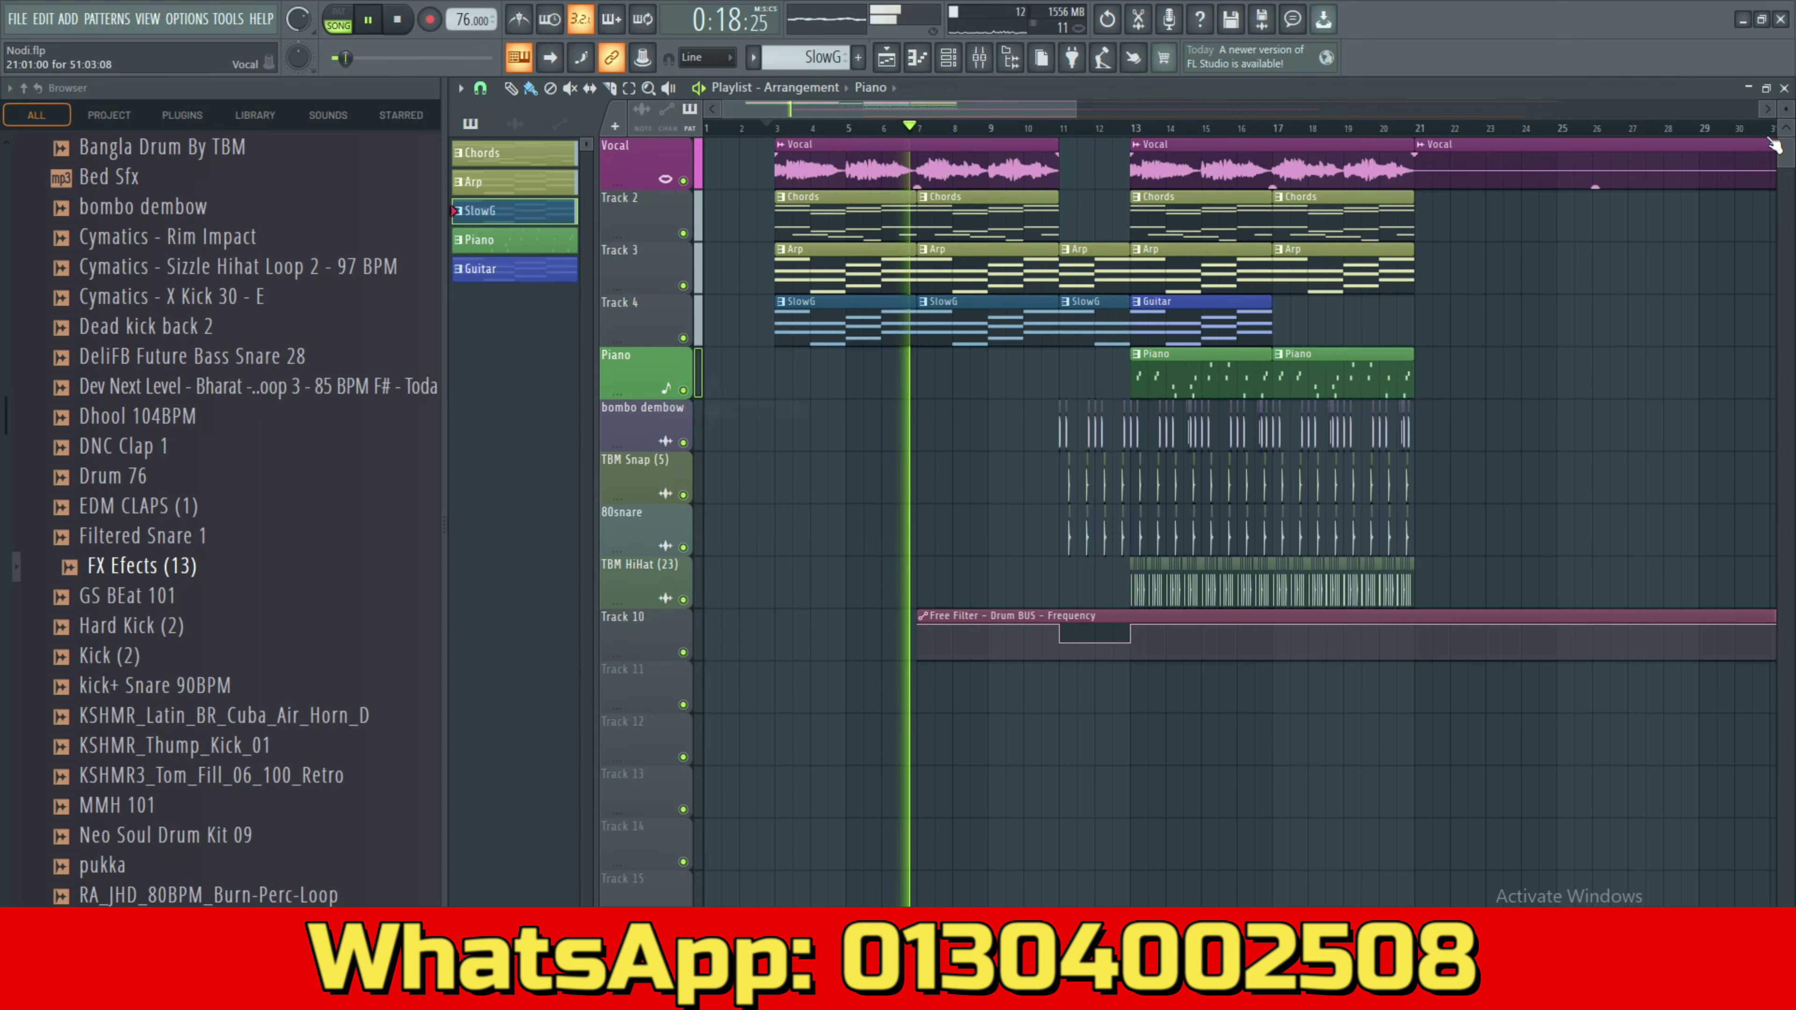
pyautogui.moveTo(1789, 106); pyautogui.dragTo(1793, 113)
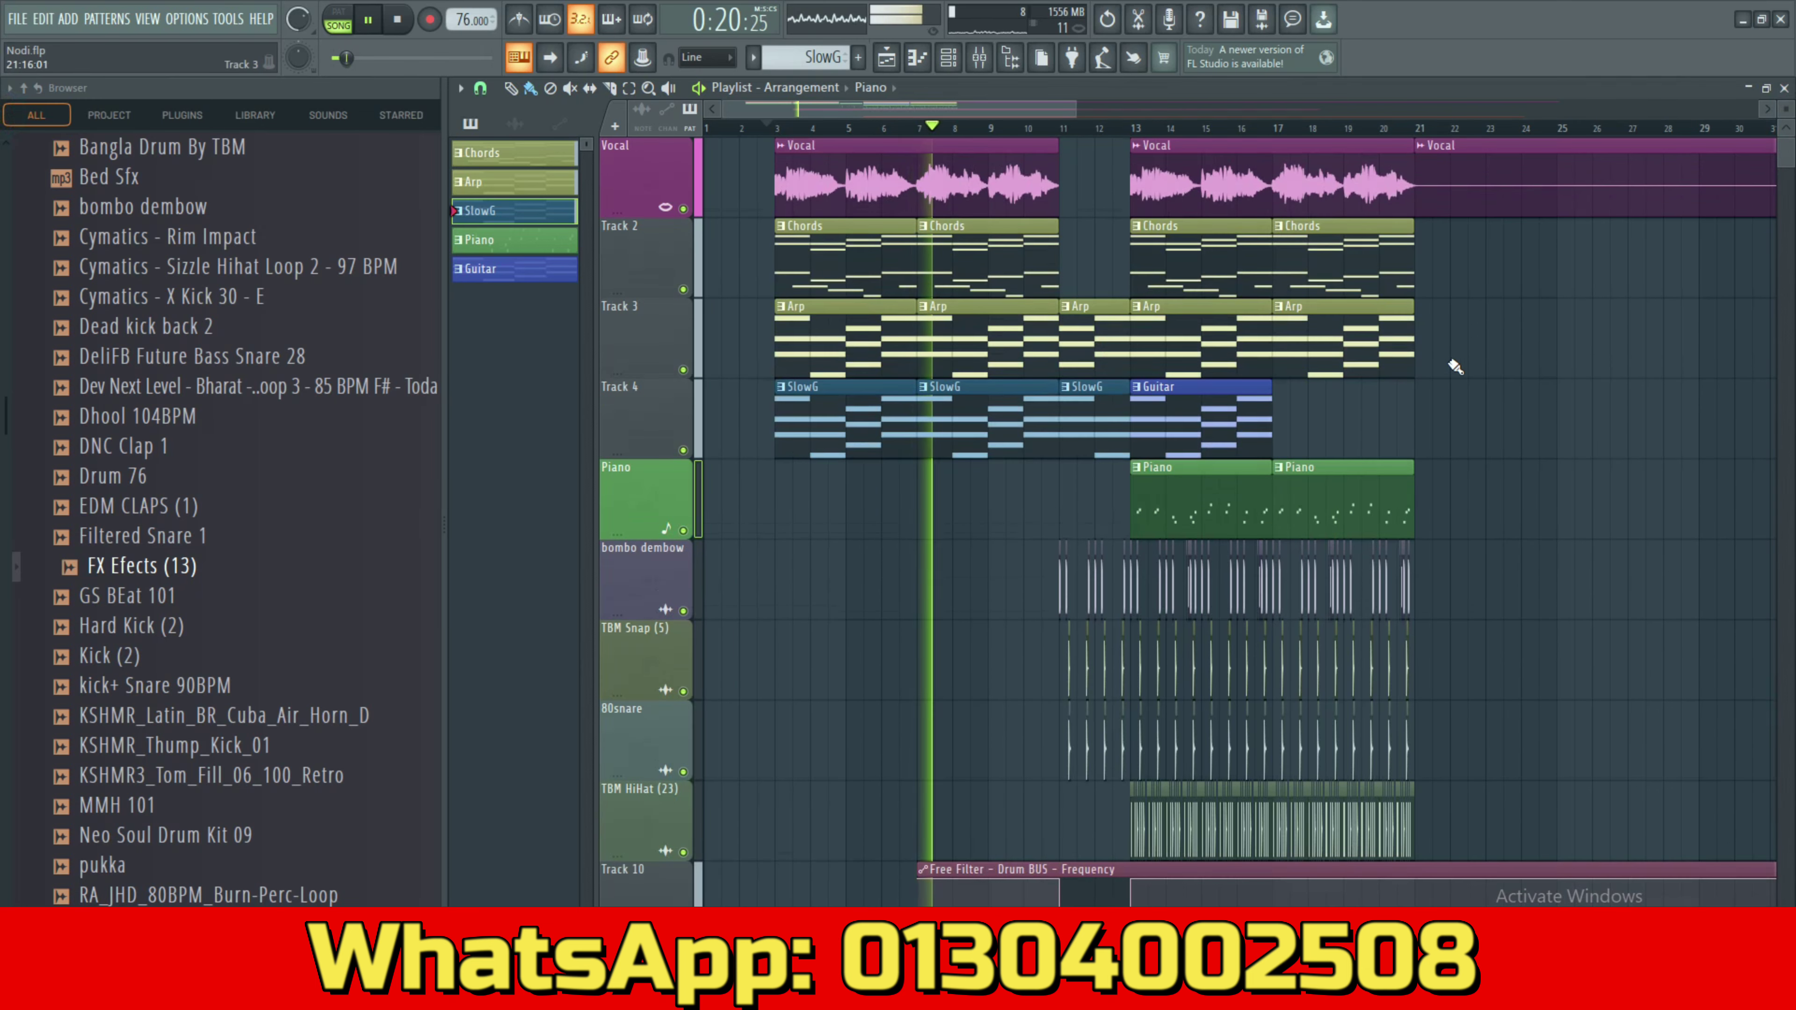
pyautogui.rightClick(649, 419)
pyautogui.click(684, 443)
pyautogui.rightClick(658, 345)
pyautogui.click(692, 361)
pyautogui.rightClick(651, 260)
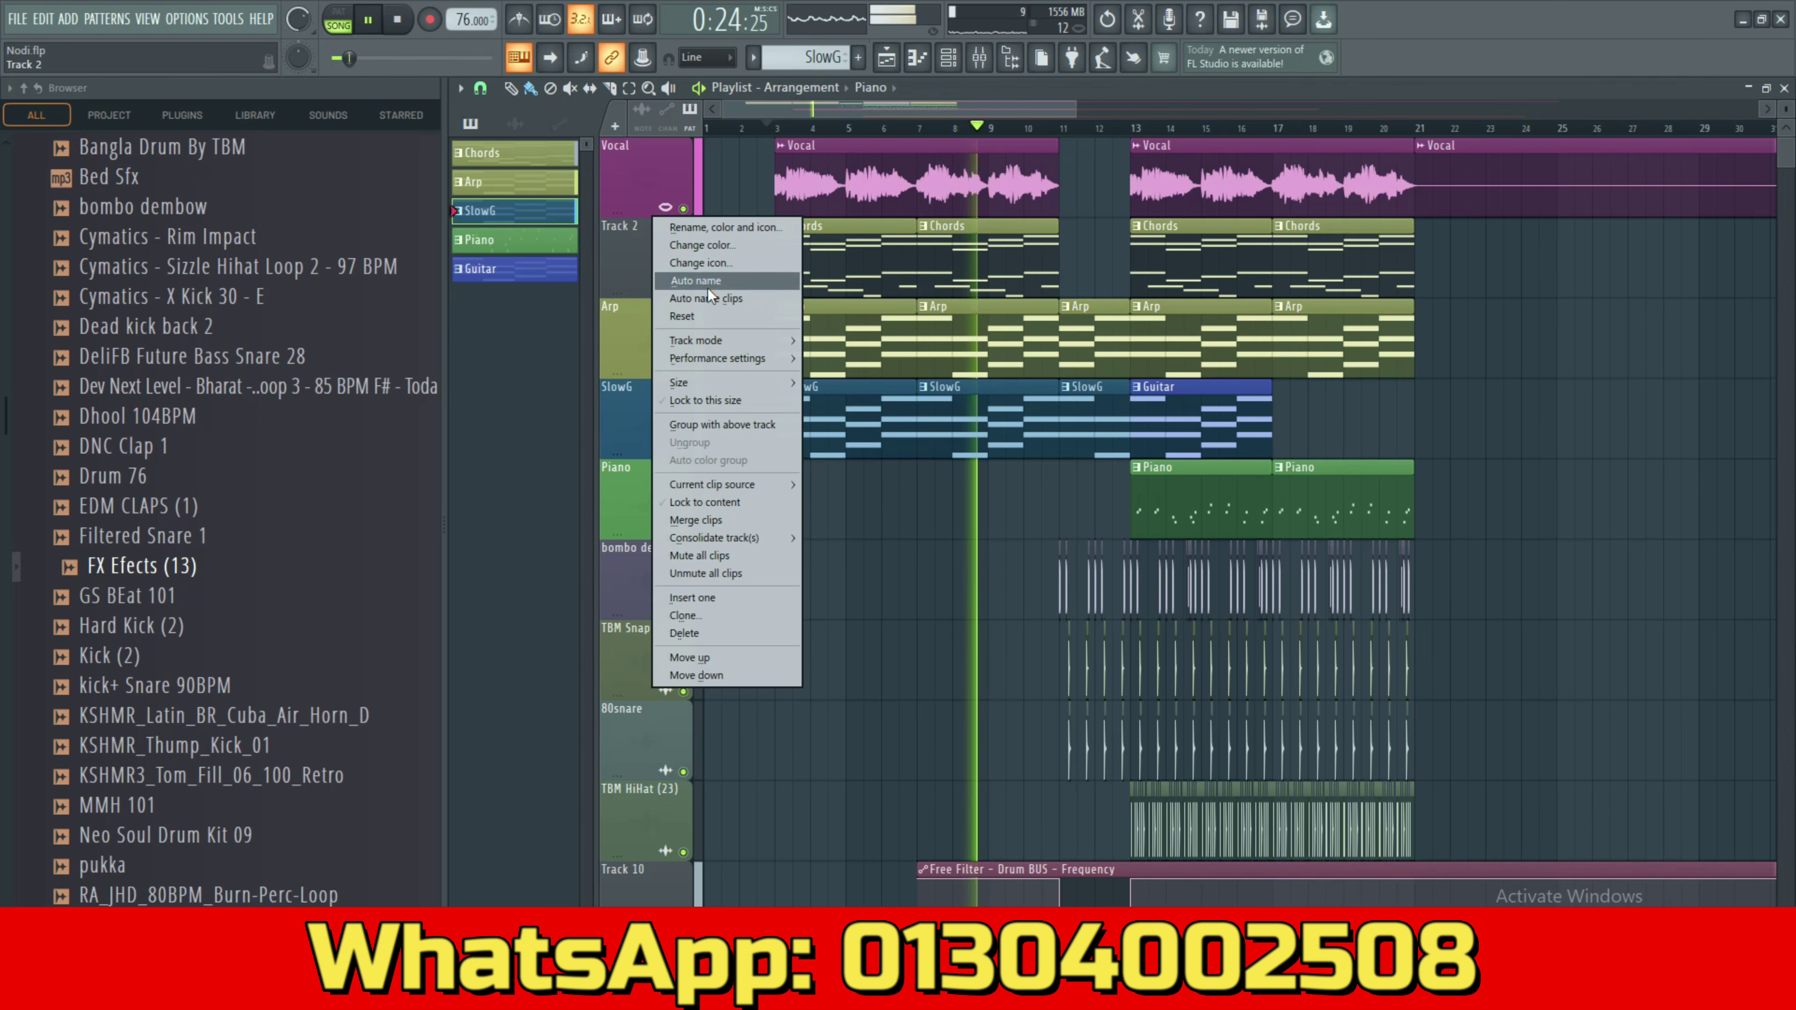
pyautogui.click(695, 282)
# Set the VG-AMBER channel volume to 52% and adjust the volume of VG-AMBER #2 in the channel rack.
pyautogui.click(971, 62)
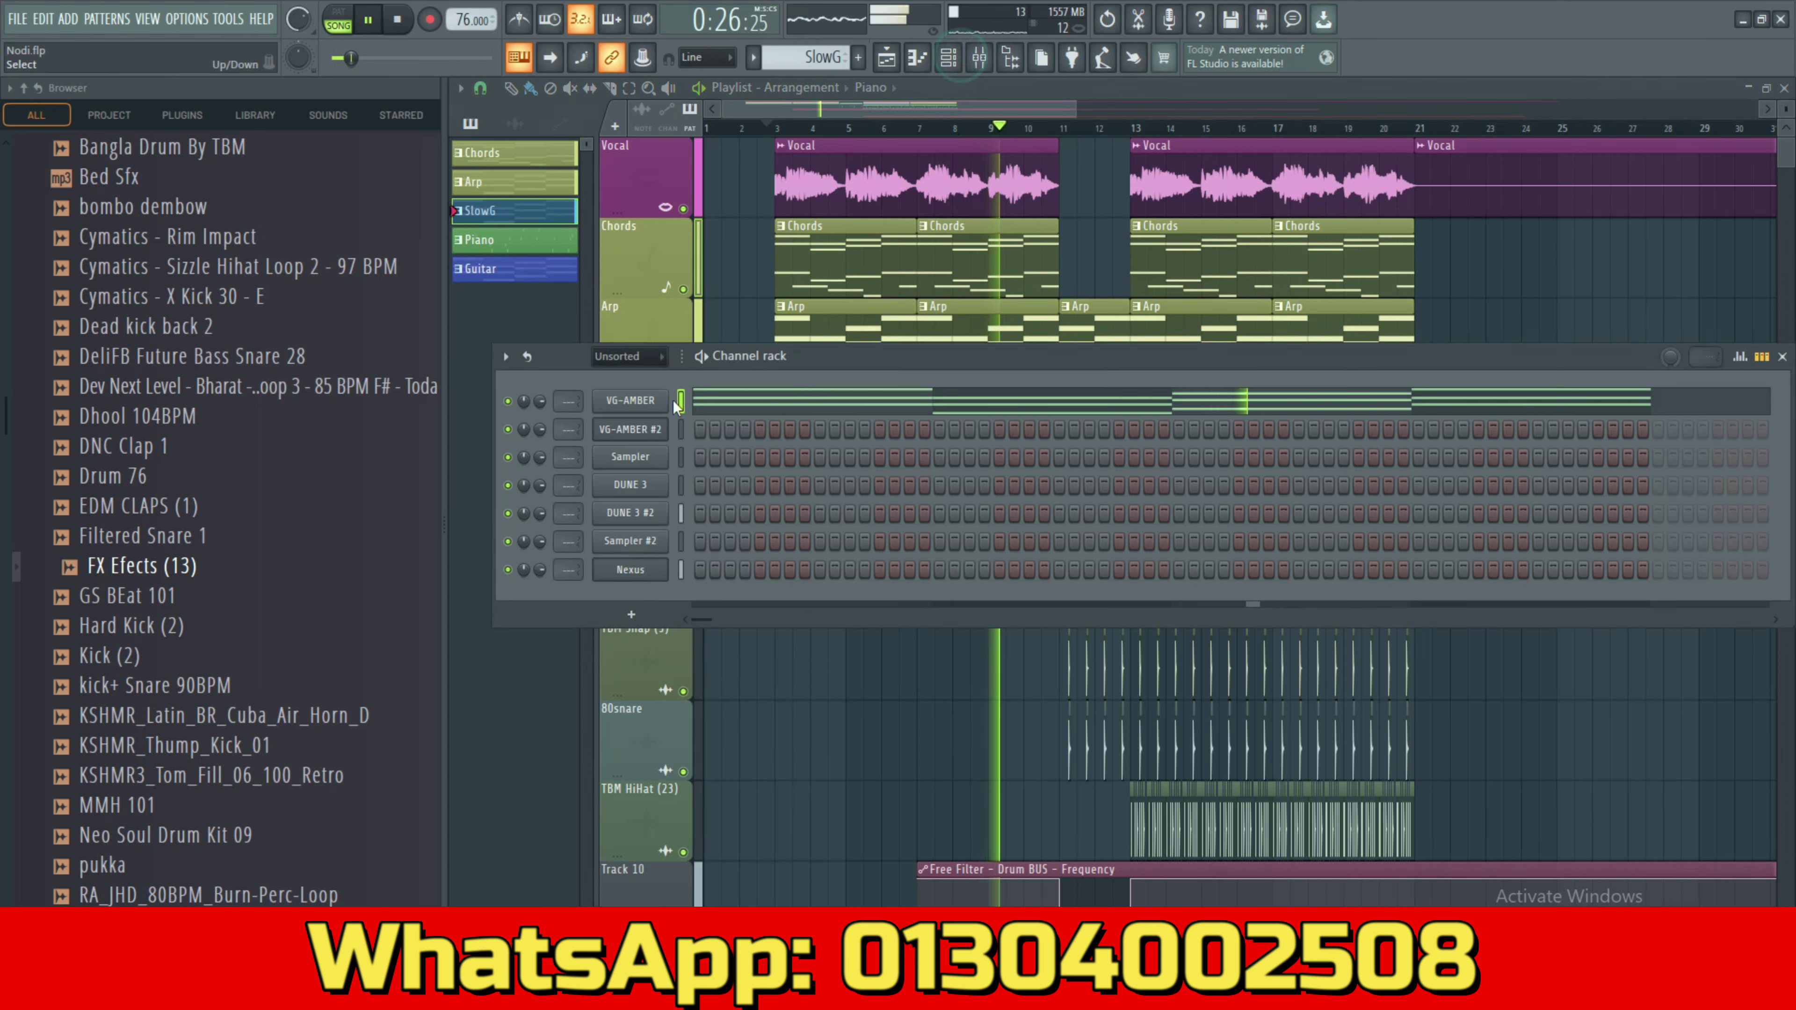
pyautogui.click(540, 401)
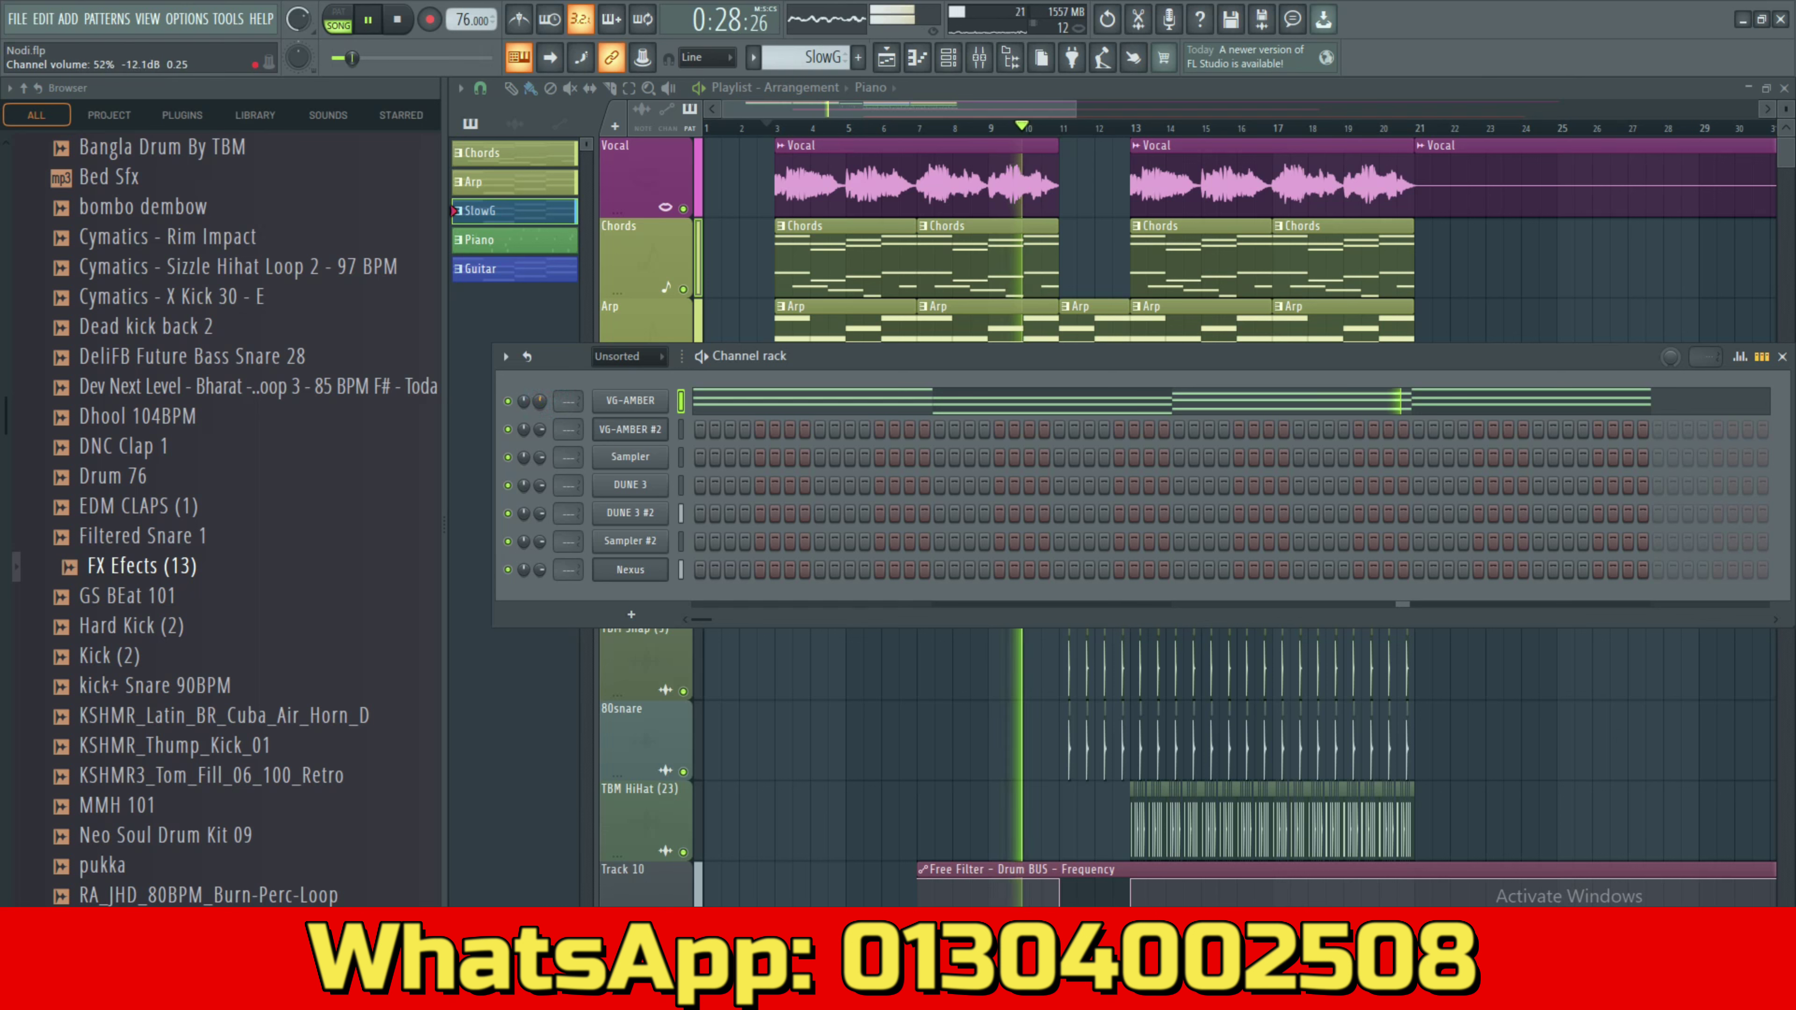
pyautogui.click(538, 430)
pyautogui.rightClick(942, 757)
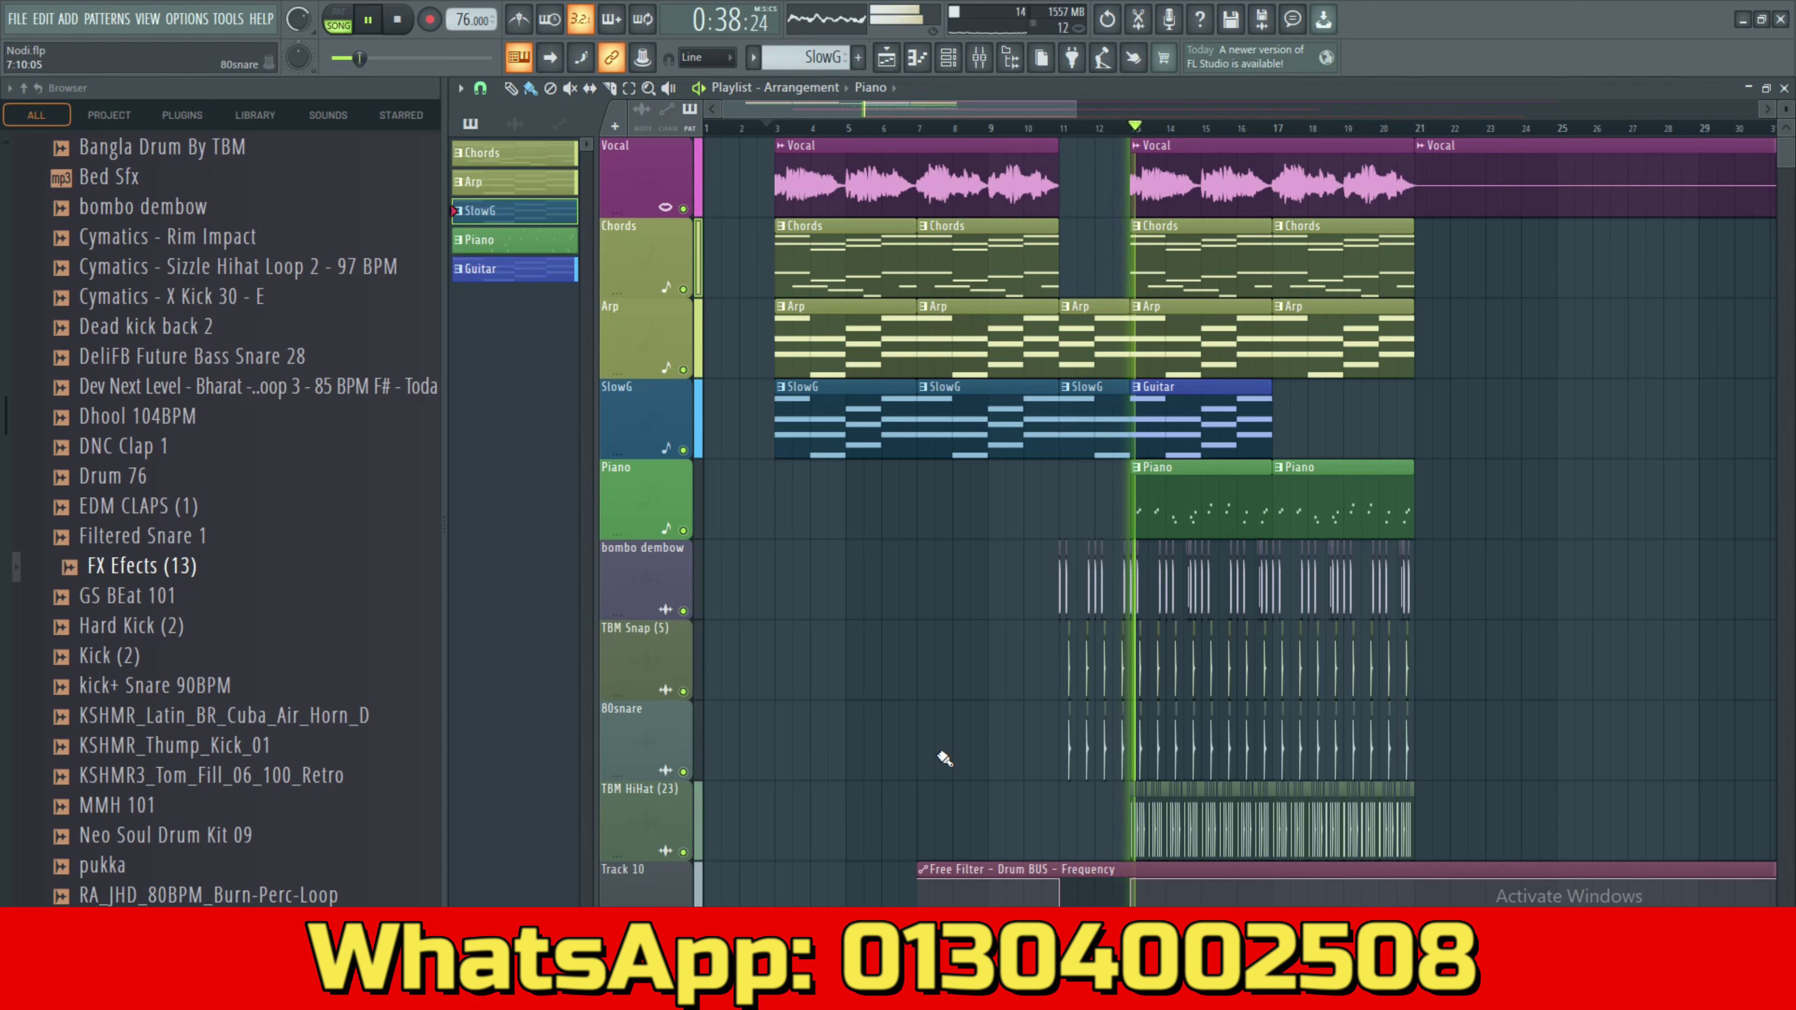
# Listen to the drum, Guitar and Piano section from bar 13 to bar 21.
pyautogui.keyDown('ctrl'); pyautogui.scroll(4, 1157, 693); pyautogui.keyUp('ctrl')
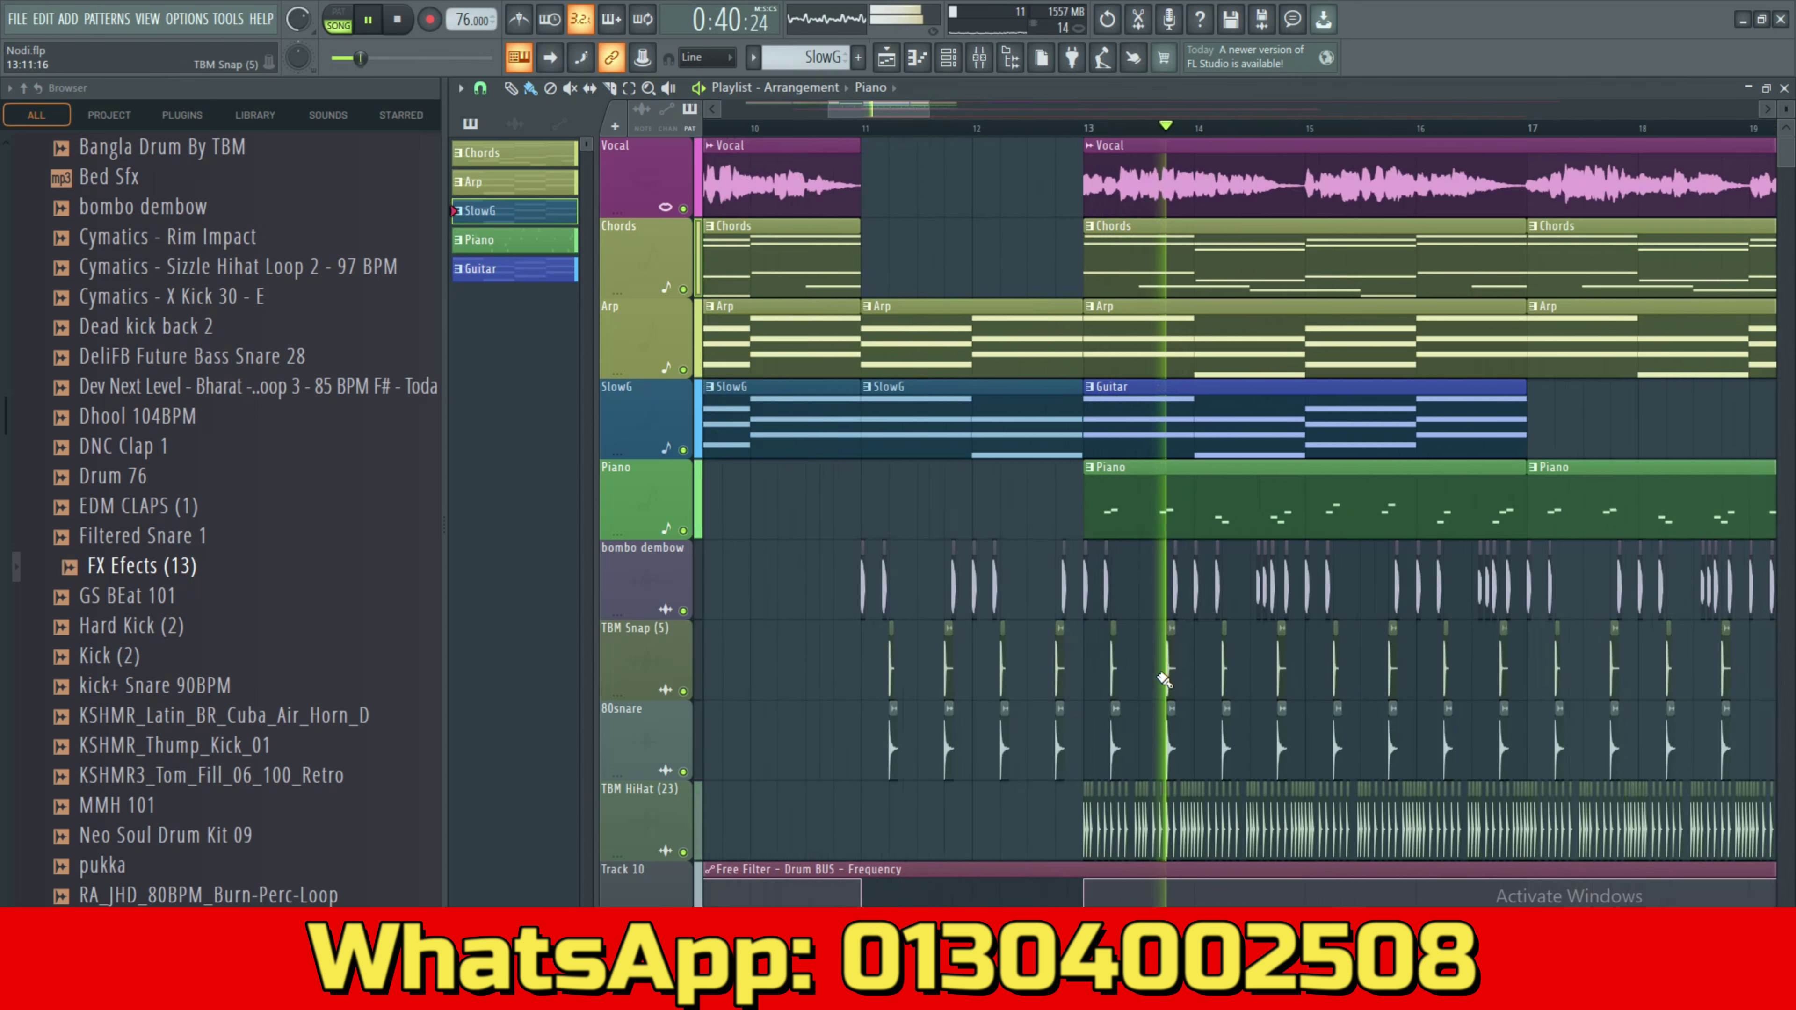
pyautogui.scroll(-2, 1131, 658)
pyautogui.scroll(2, 1215, 858)
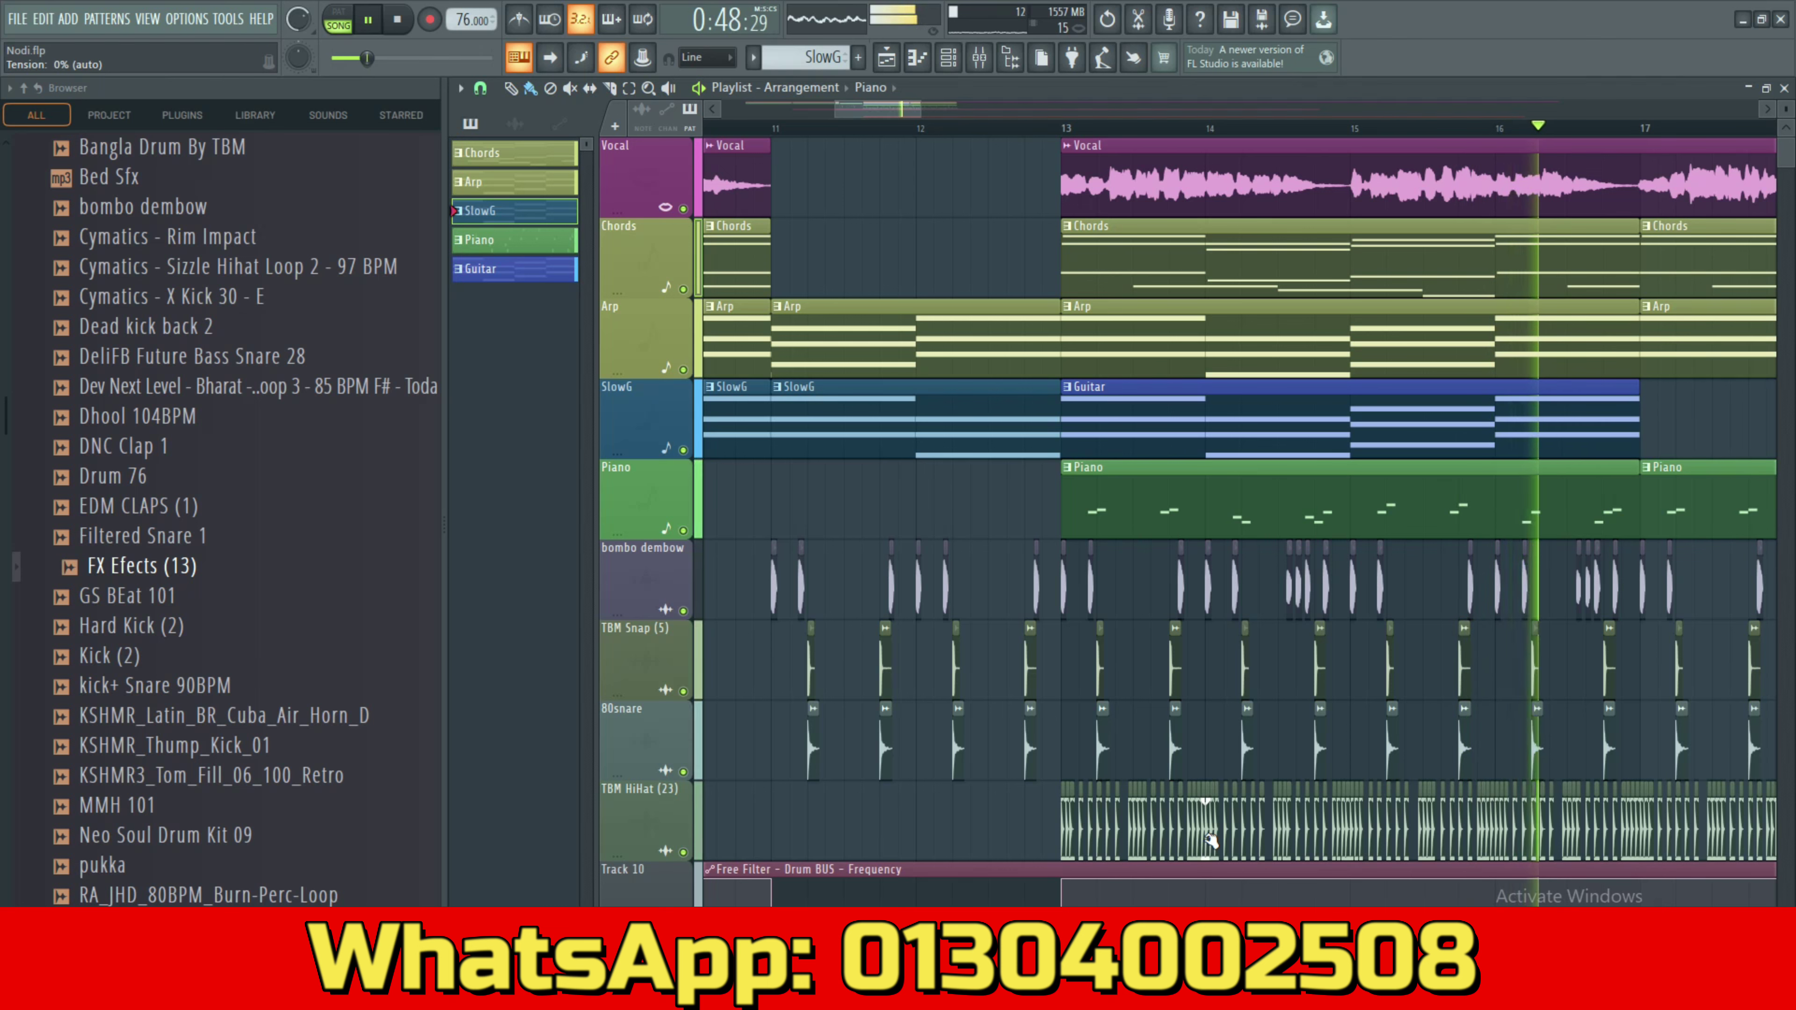
pyautogui.moveTo(911, 115); pyautogui.dragTo(963, 118)
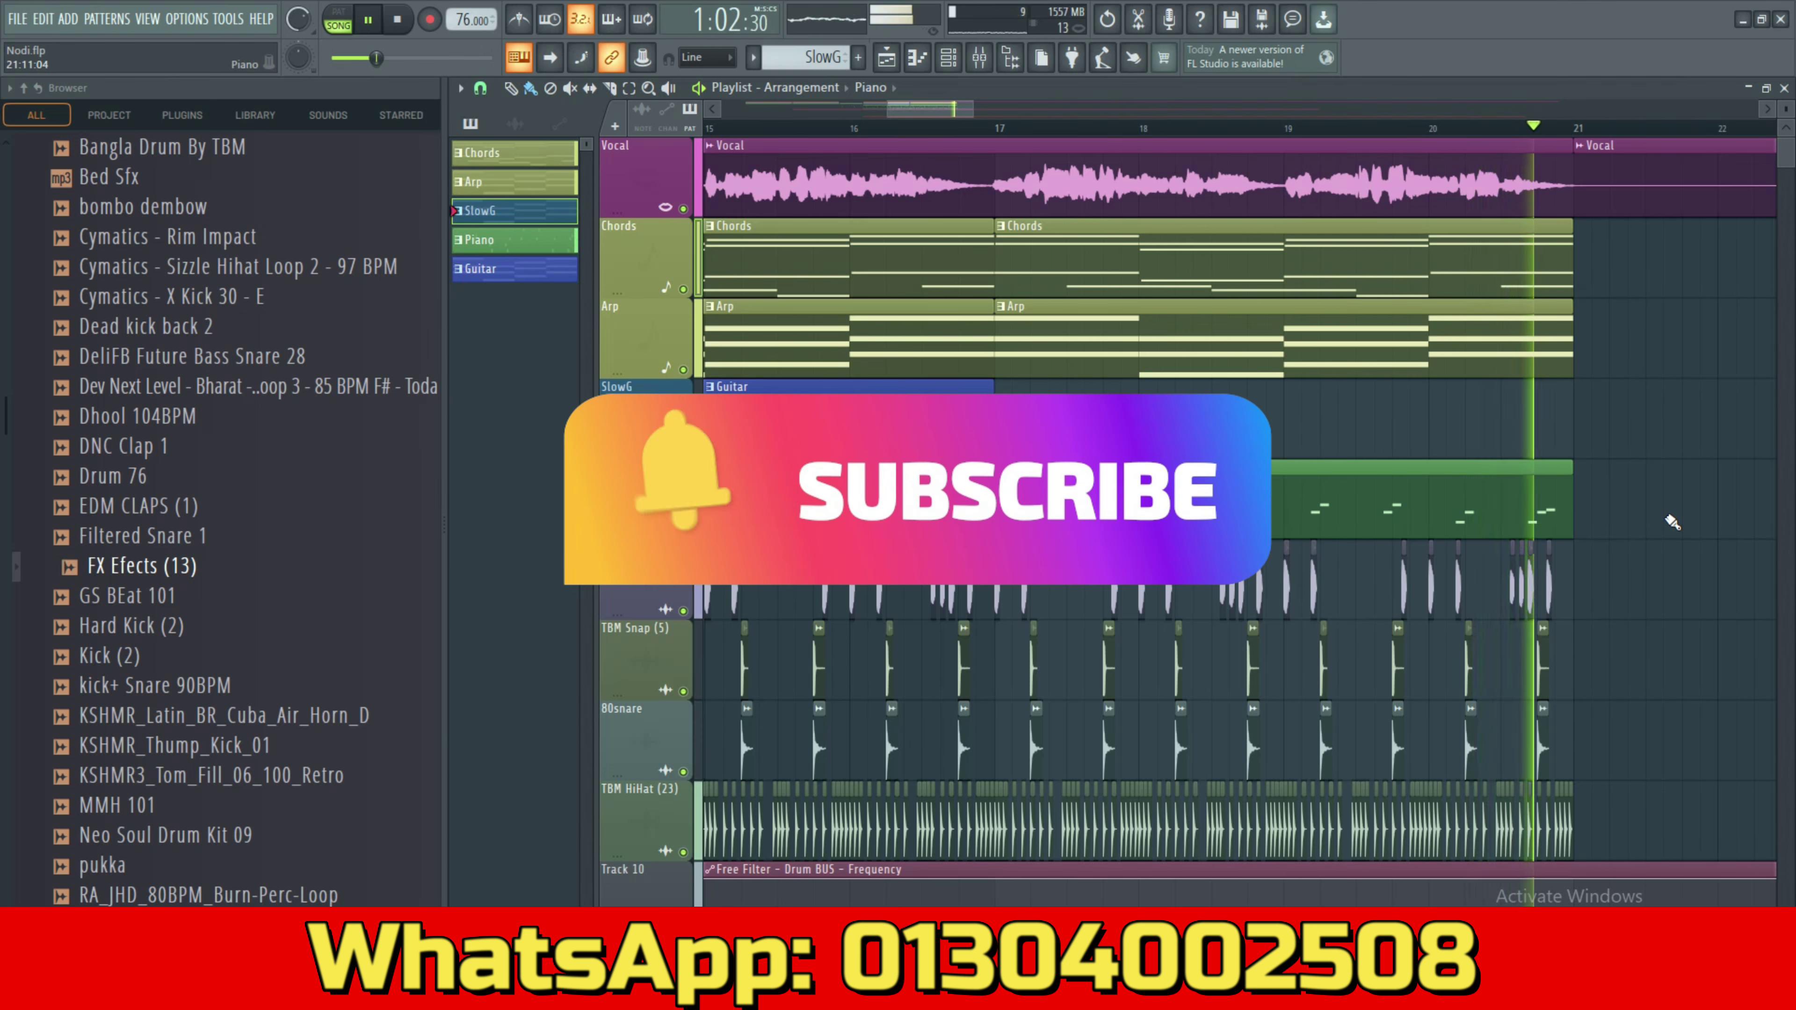
pyautogui.press('space')
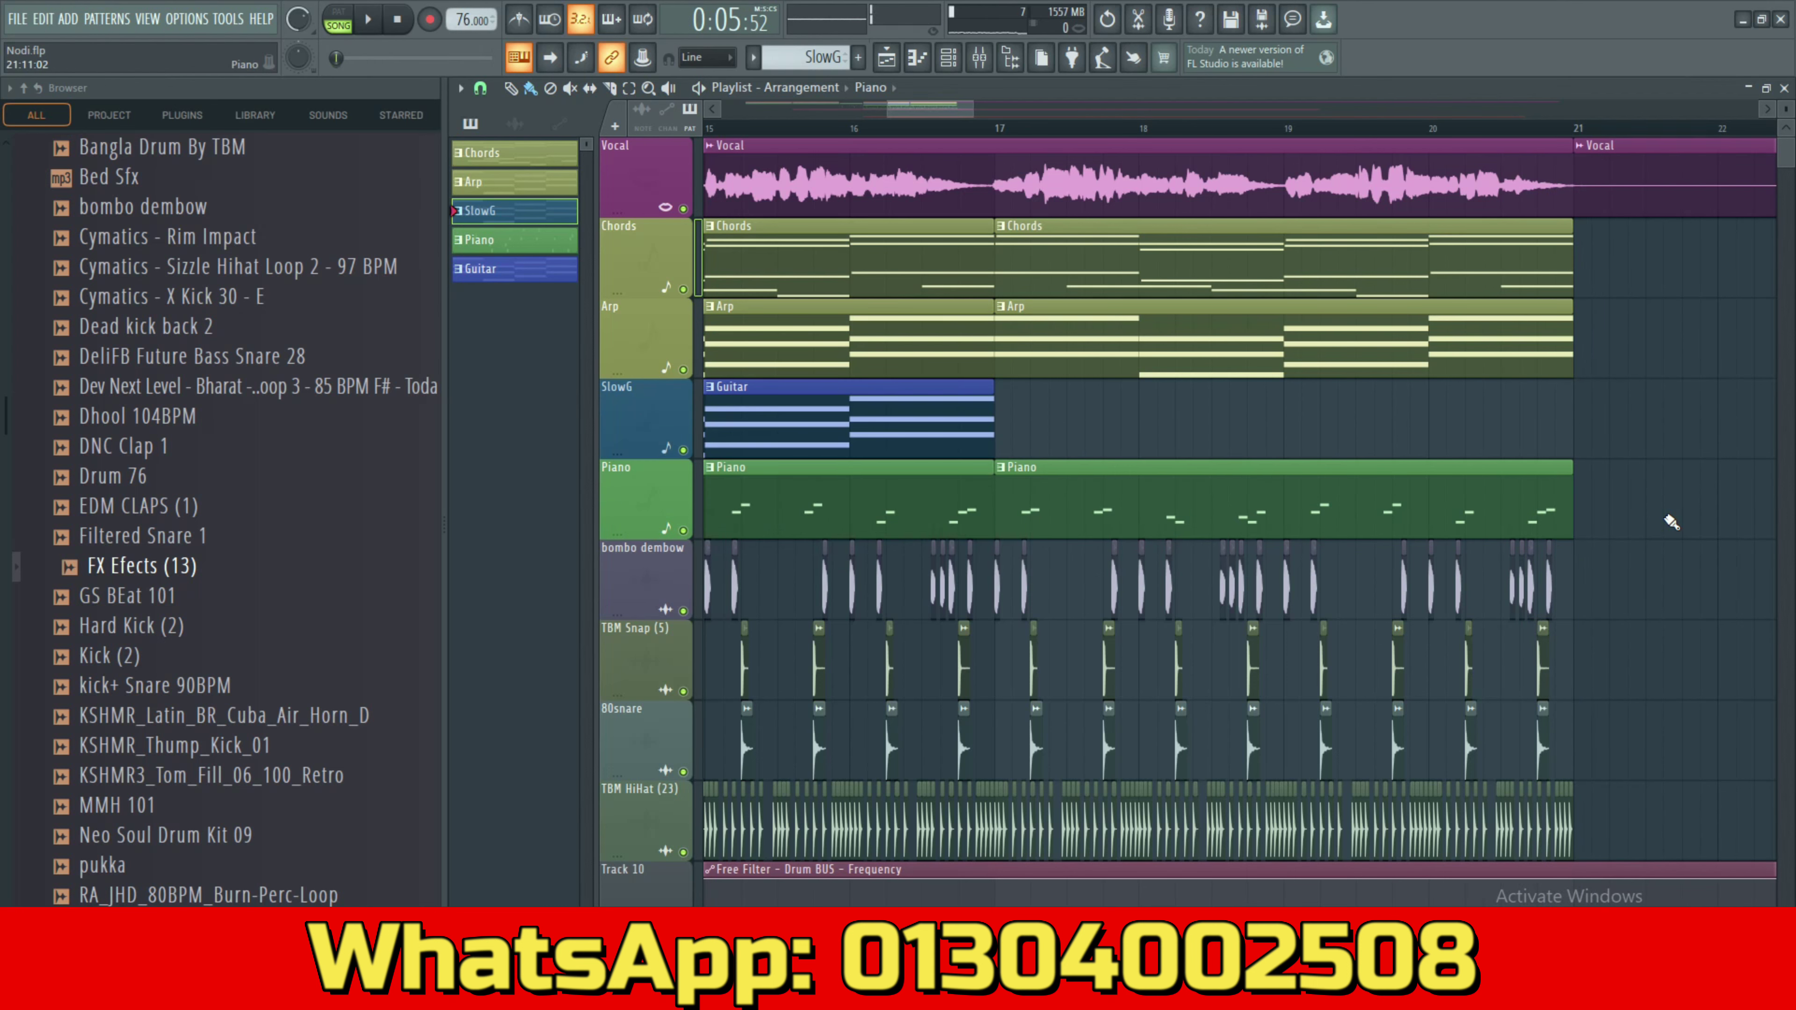
# Repeat the Chords, Arp, Piano and drum clips of bars 17 to 20 at bar 21 and play the transition.
pyautogui.scroll(-2, 1671, 522)
pyautogui.moveTo(1675, 859)
pyautogui.mouseDown()
pyautogui.moveTo(1468, 697)
pyautogui.moveTo(1264, 464)
pyautogui.moveTo(1199, 308)
pyautogui.moveTo(1176, 297)
pyautogui.moveTo(1645, 273)
pyautogui.mouseUp()
pyautogui.click(1566, 127)
pyautogui.press('space')
pyautogui.moveTo(948, 115); pyautogui.dragTo(996, 120)
pyautogui.press('space')
pyautogui.keyDown('ctrl'); pyautogui.click(1320, 409); pyautogui.keyUp('ctrl')
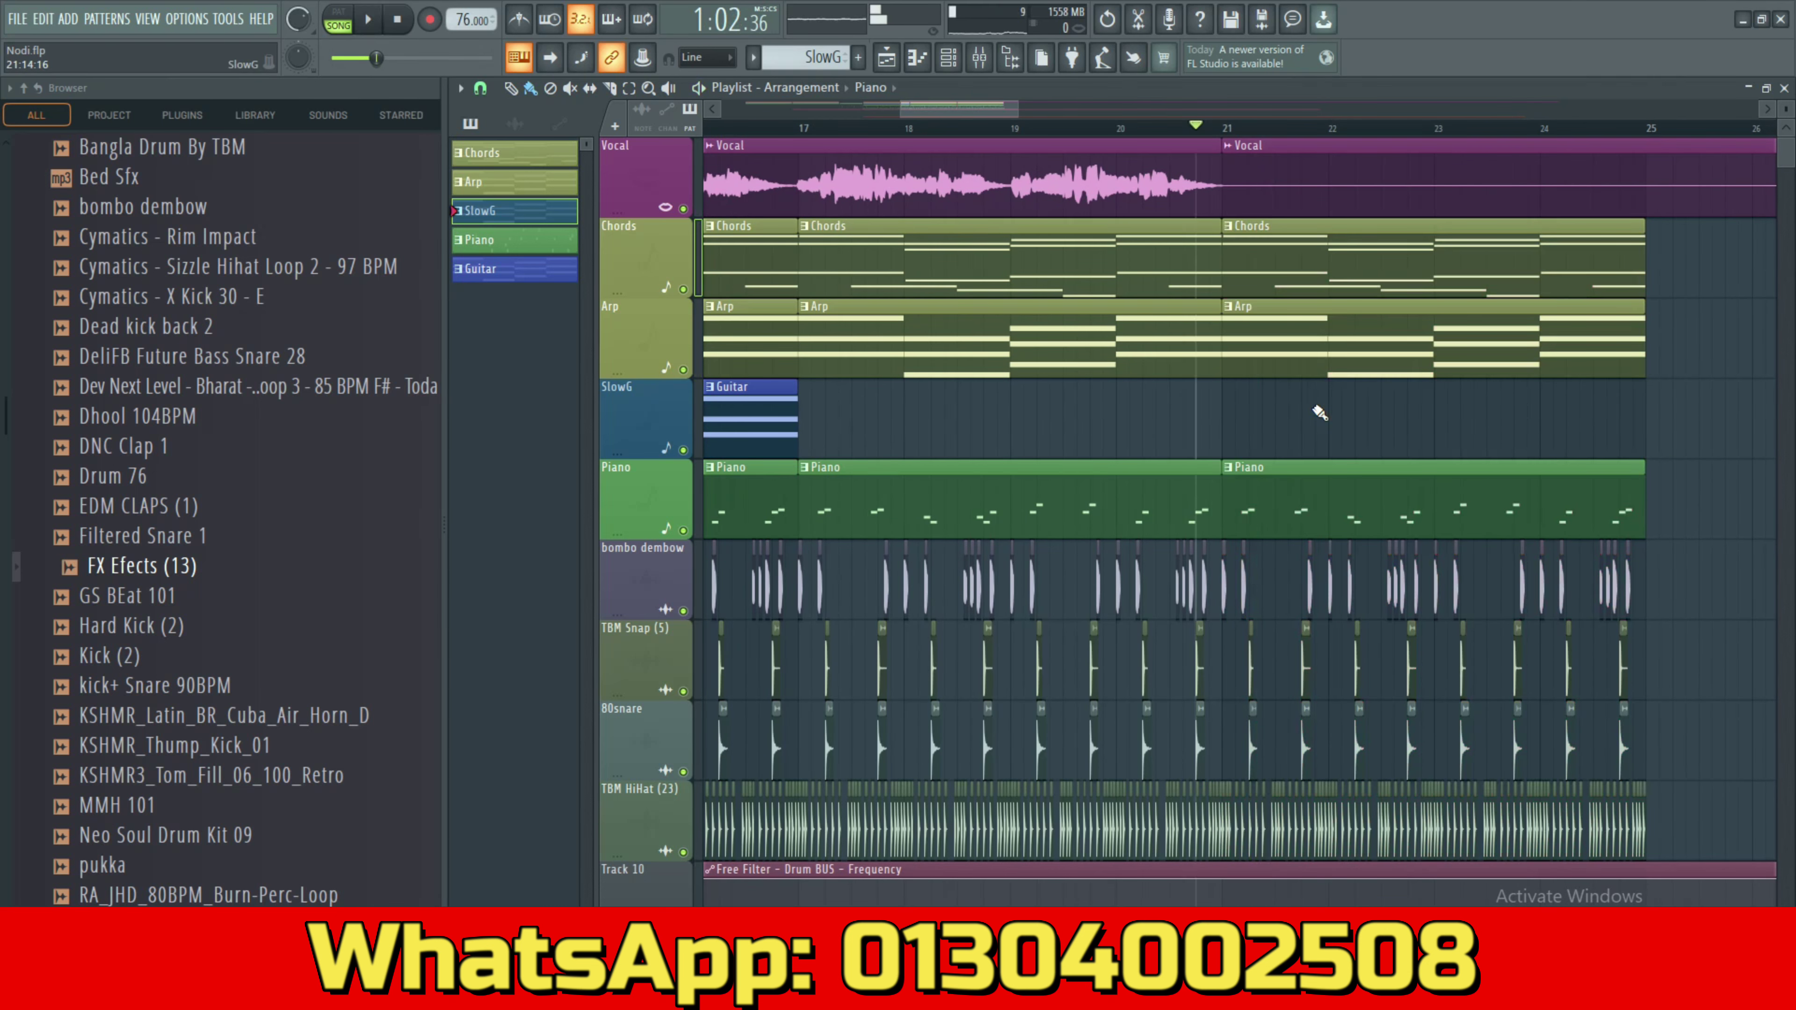
# Save the Nodi.flp project with the newly repeated clips.
pyautogui.hotkey('ctrl', 's')
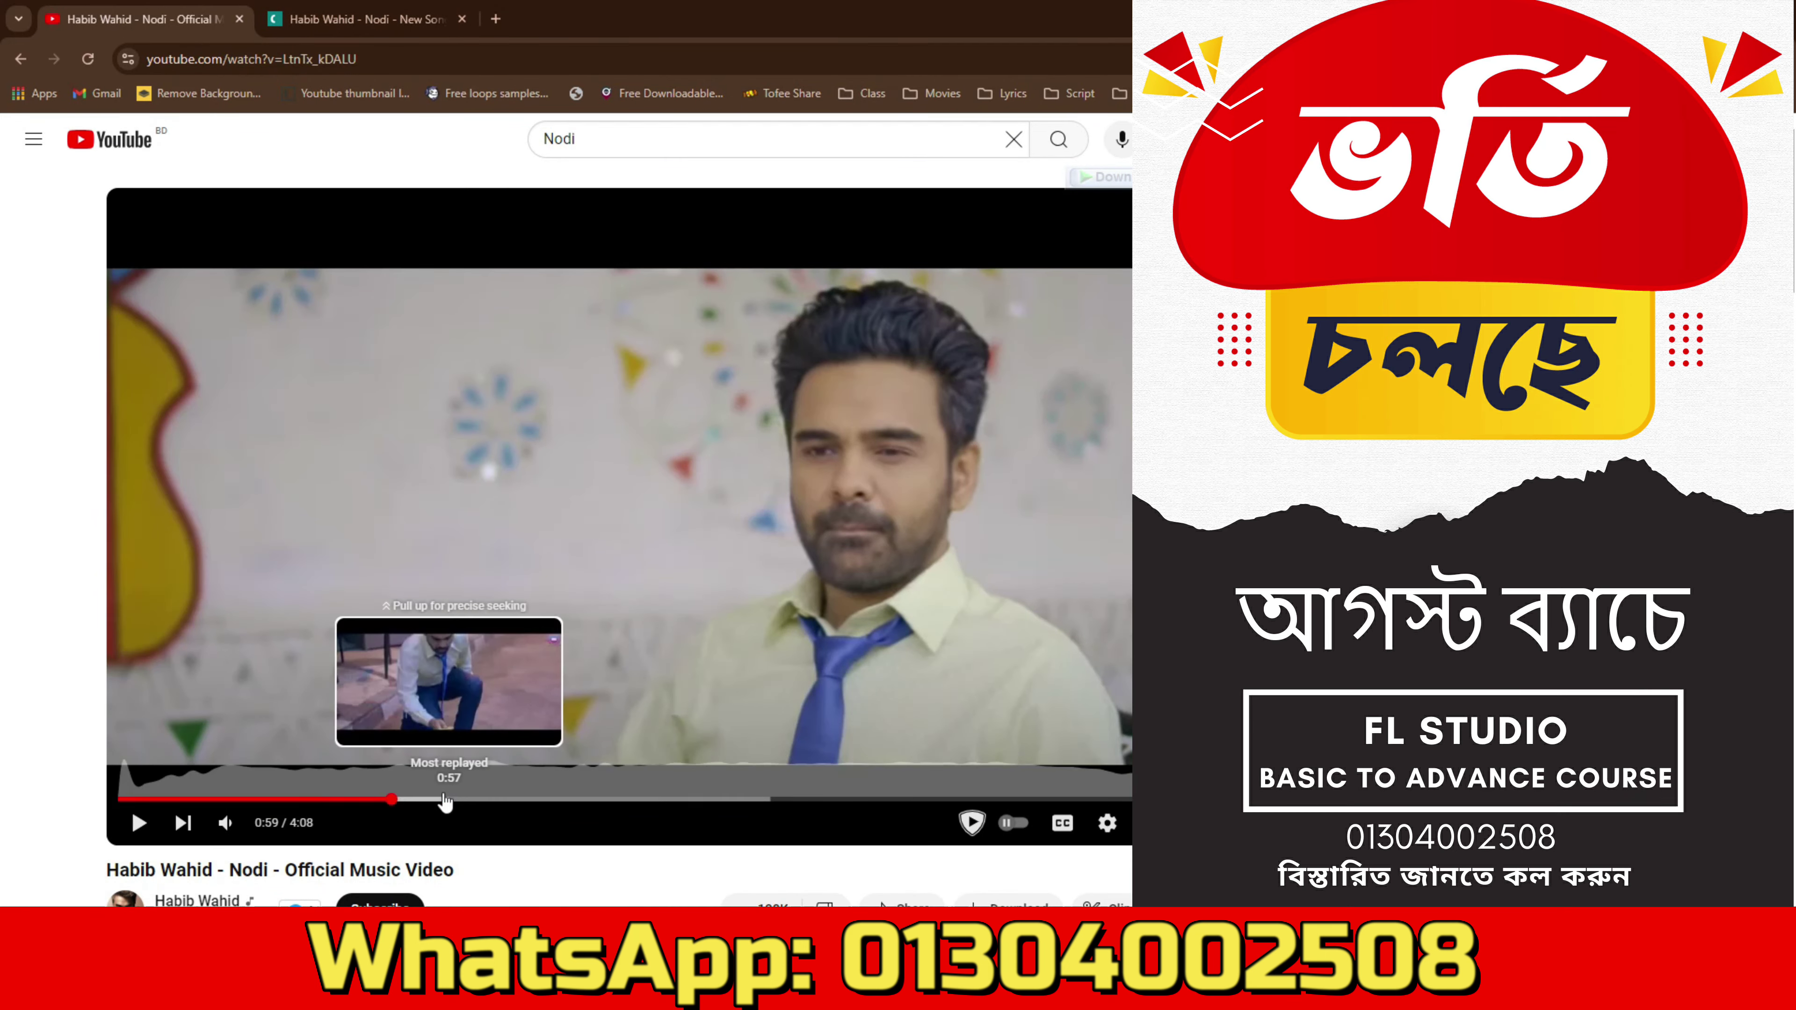
# Switch to the browser, listen to the reference Nodi music video from about 1:08 to 1:27, and return to Nodi.flp in FL Studio.
pyautogui.click(434, 798)
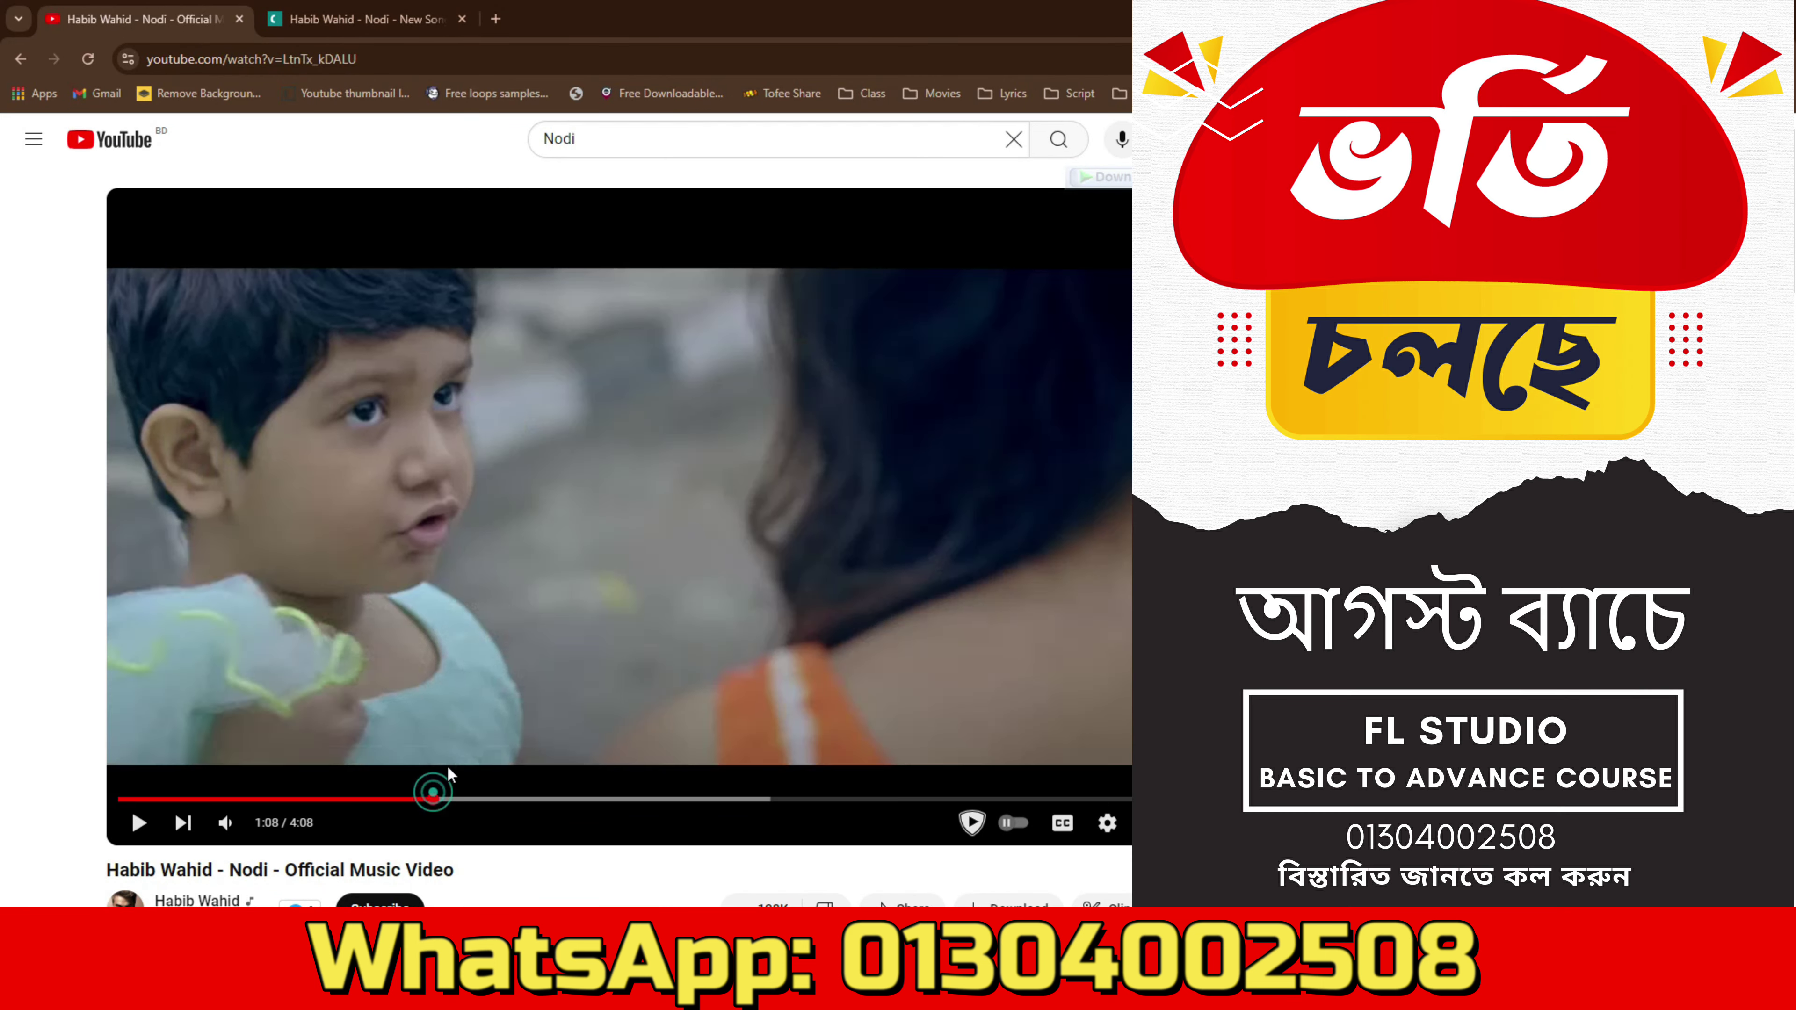
pyautogui.click(451, 795)
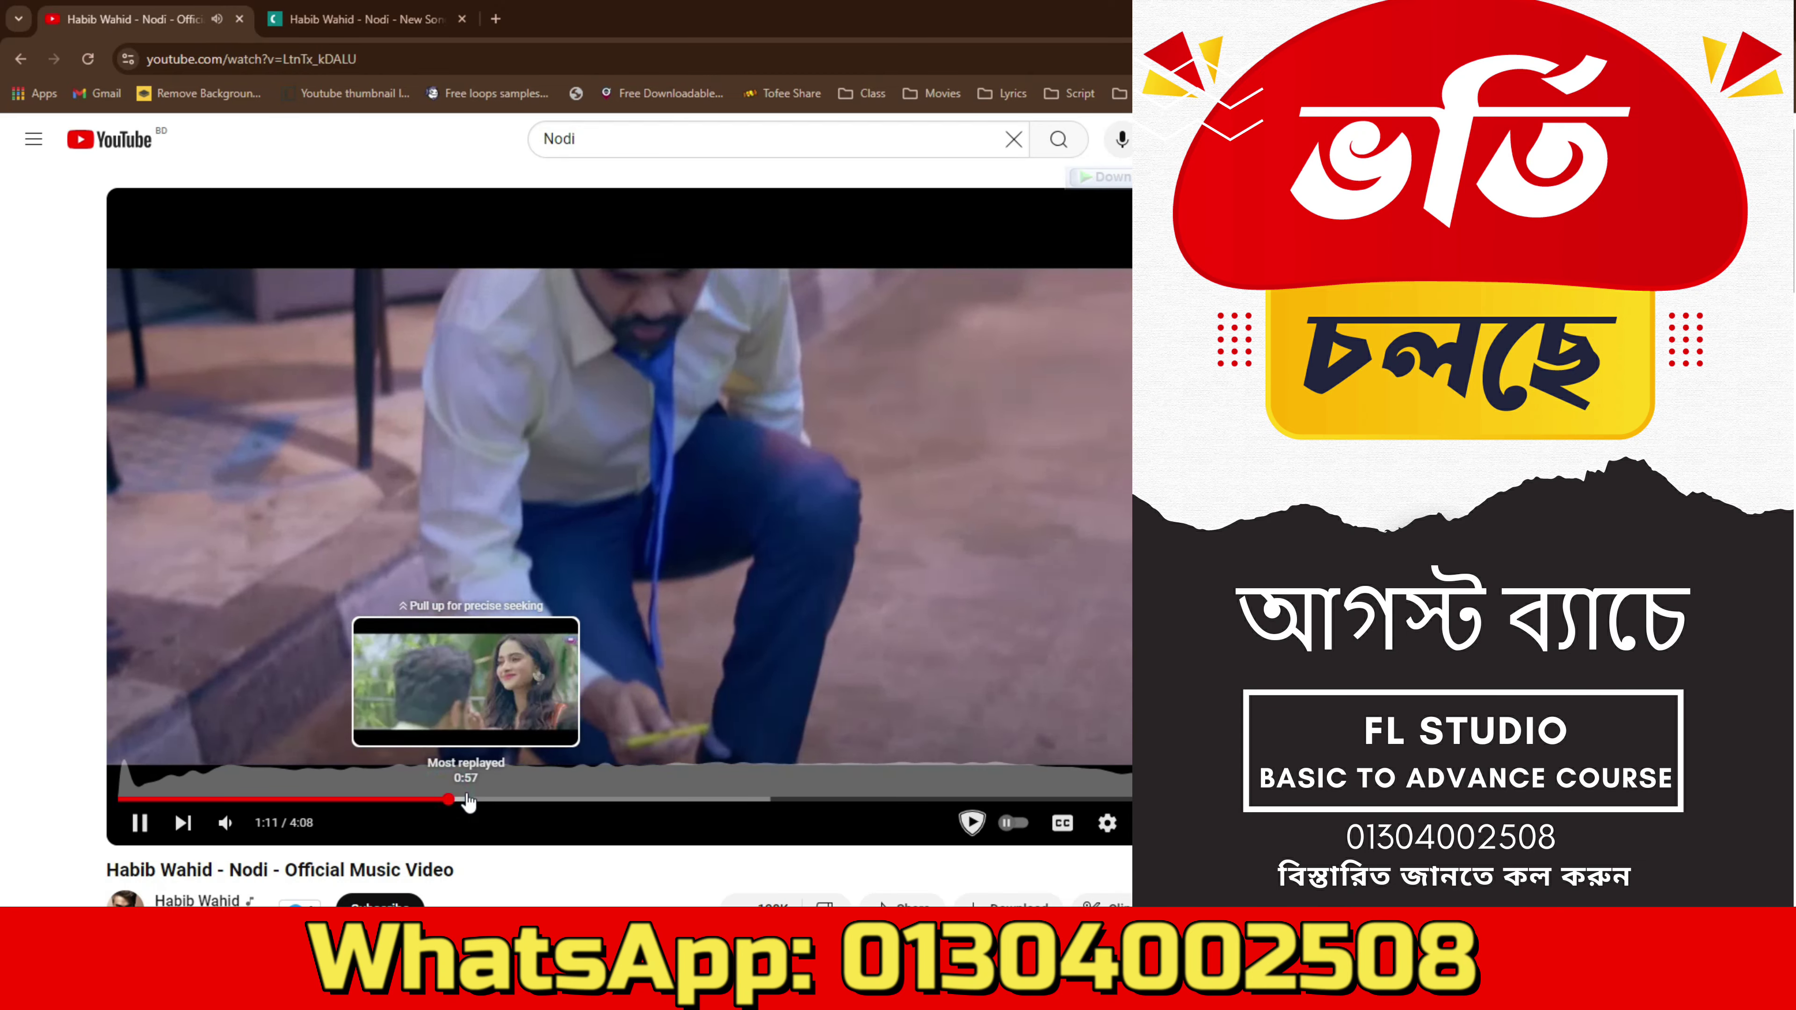
pyautogui.click(466, 797)
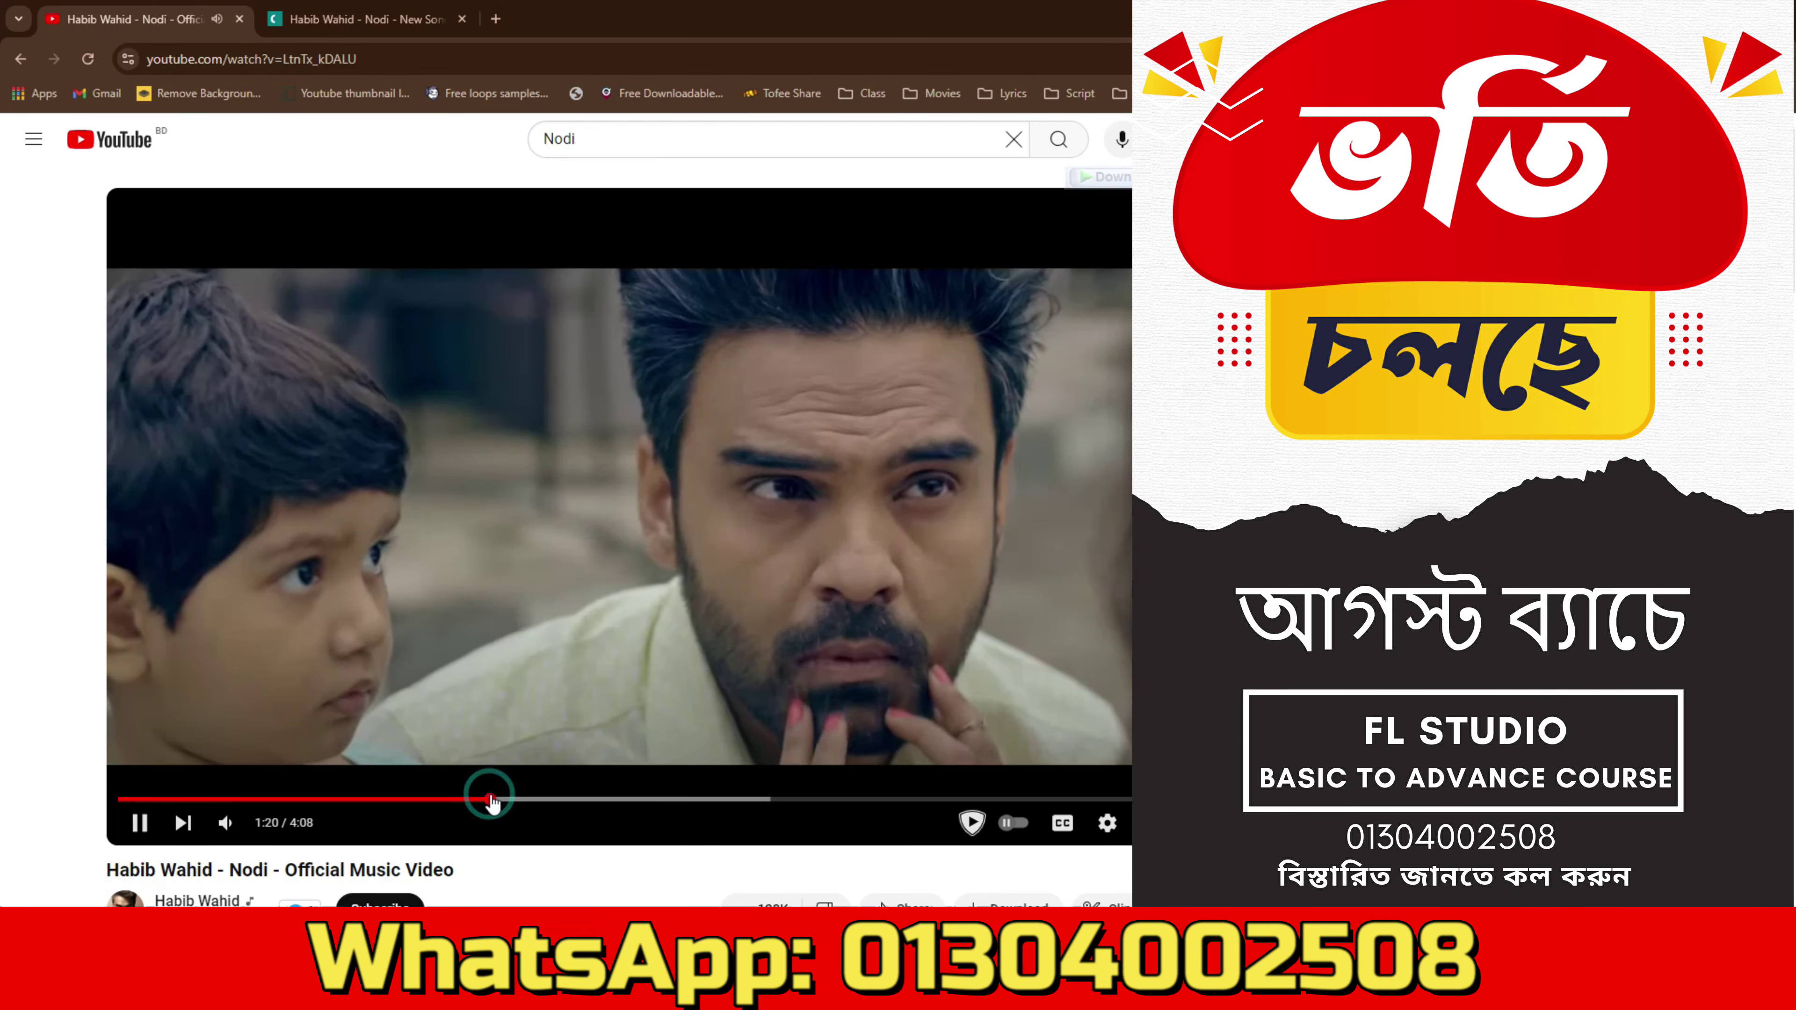
pyautogui.click(505, 798)
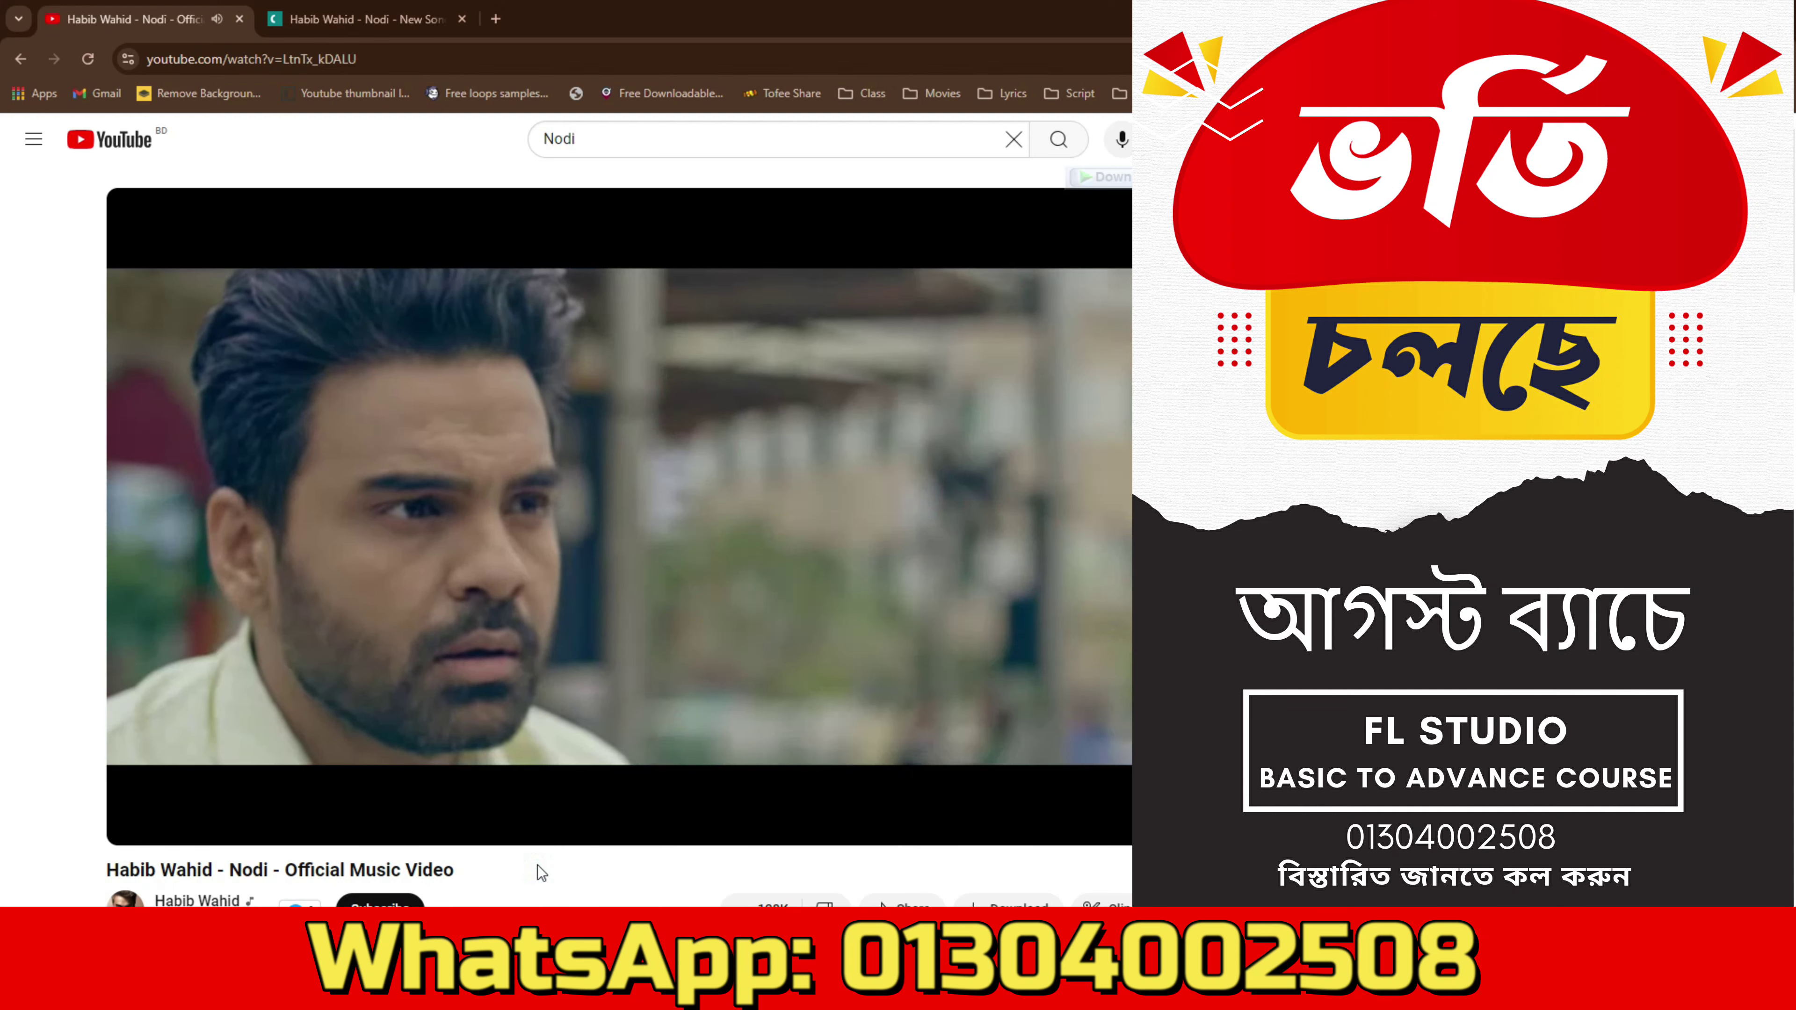
pyautogui.press('space')
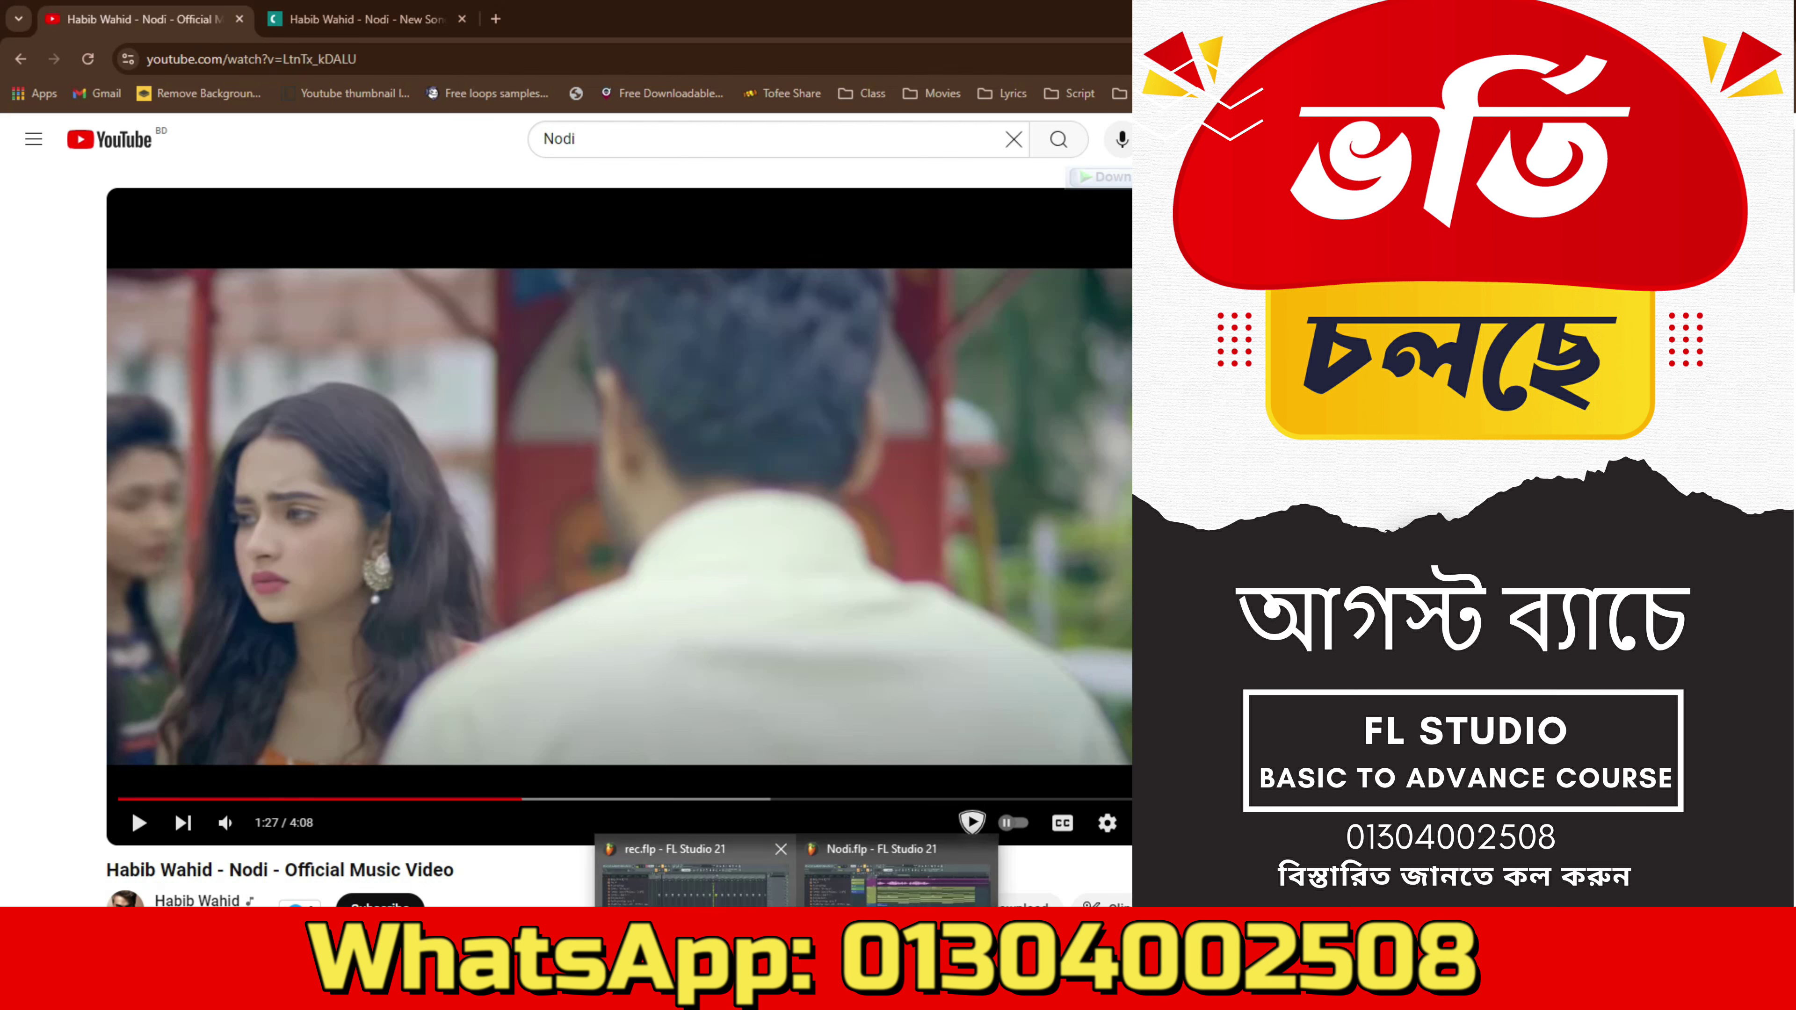
pyautogui.click(849, 900)
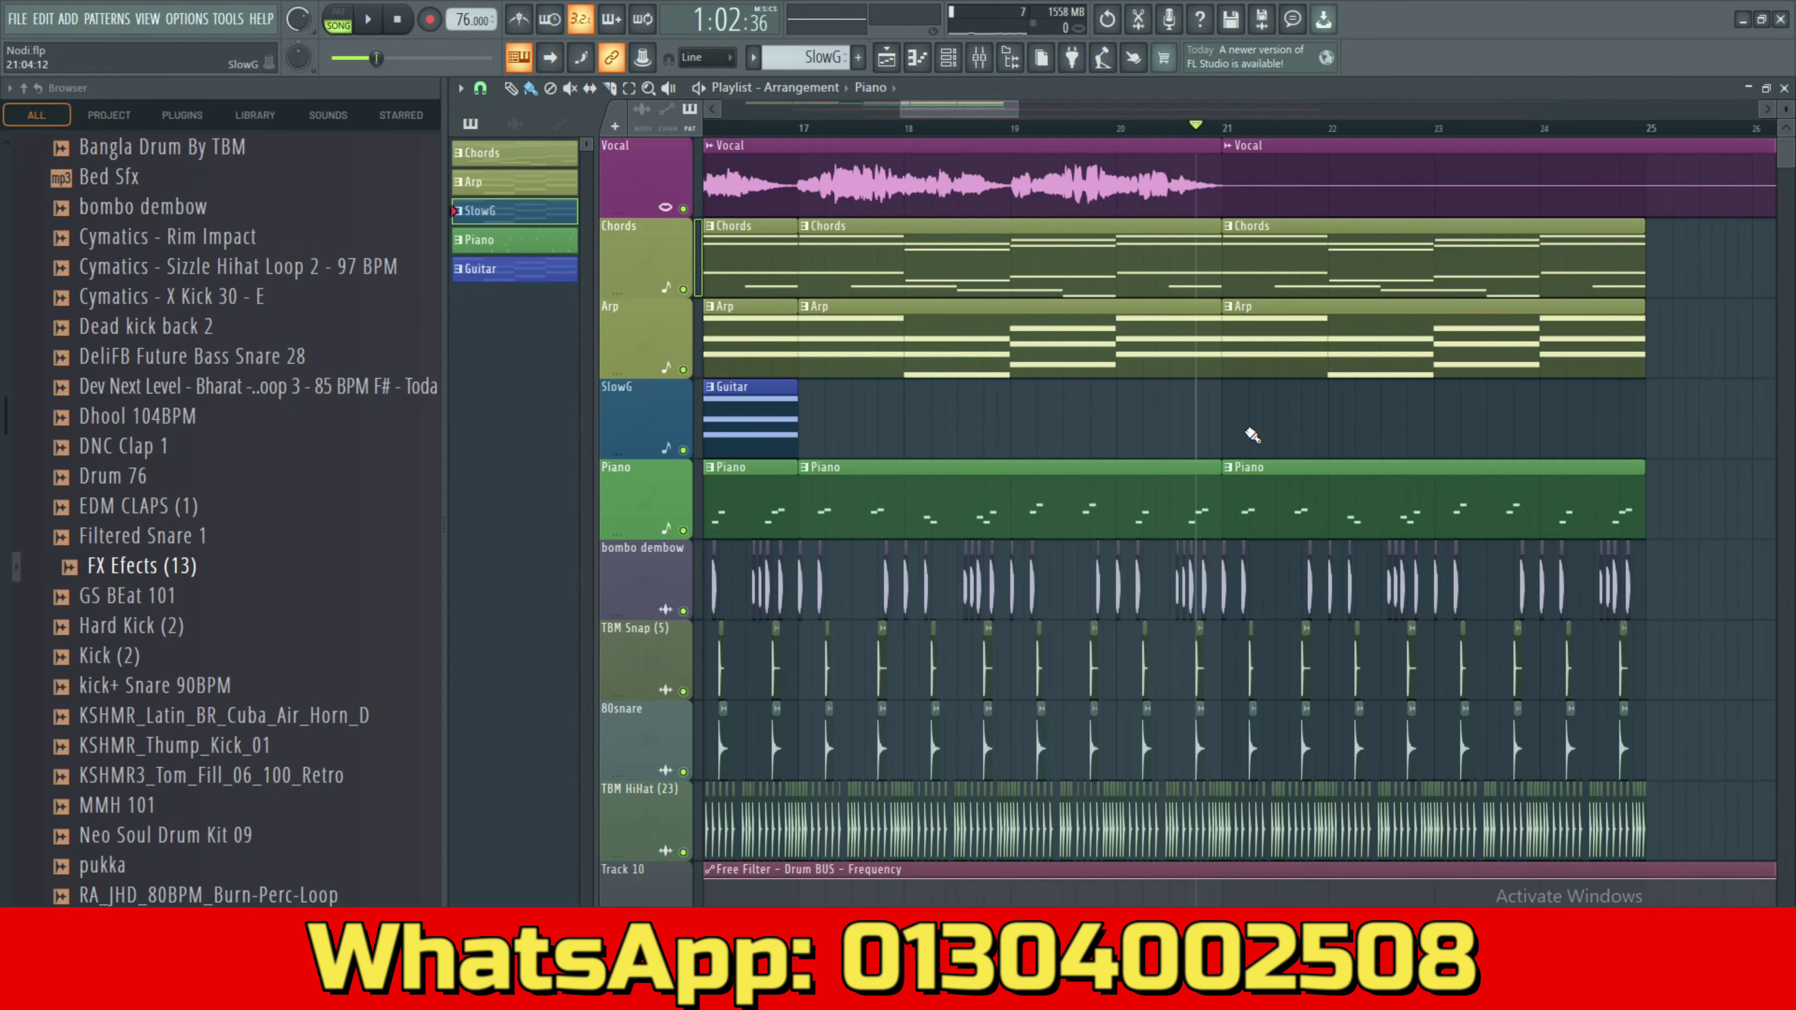